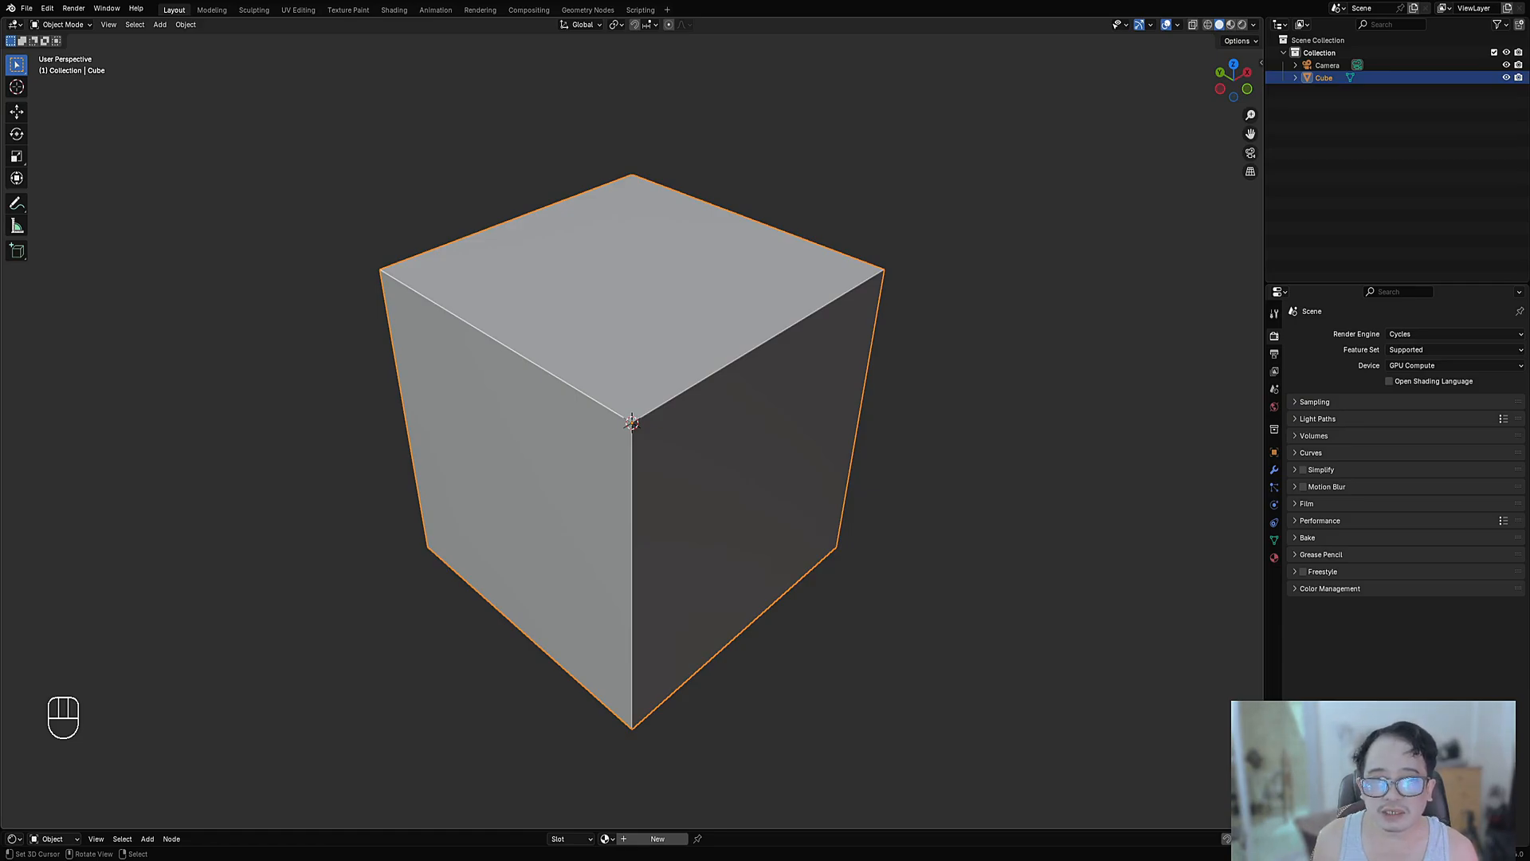
middle_click_drag(806, 311, 807, 280)
key("shift+q")
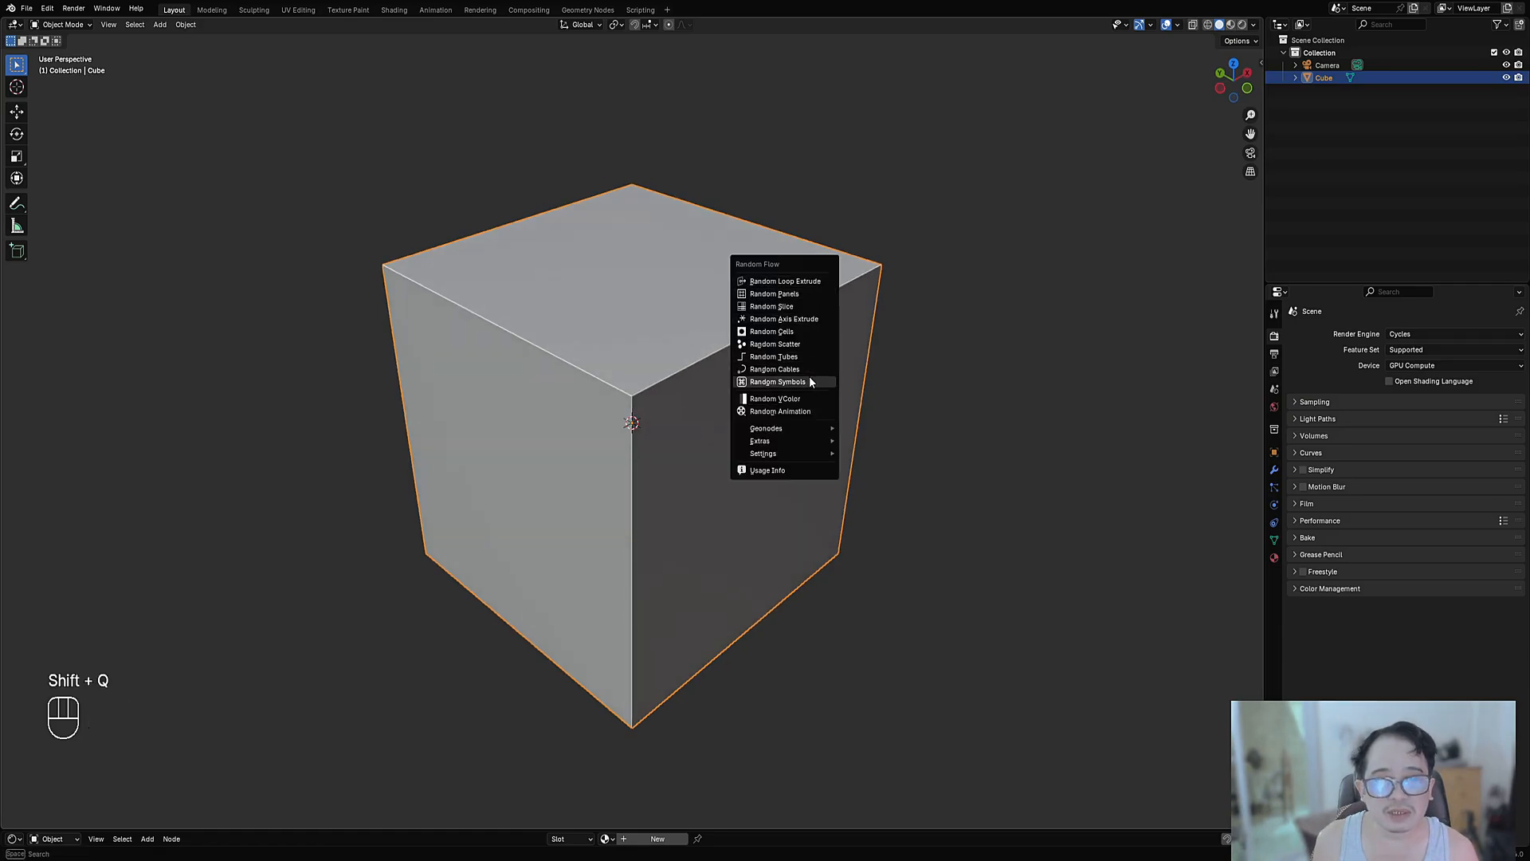
key("Escape")
Subdivide the whole cube mesh three times so each side becomes an 8-by-8 grid of faces.
key("KP_1")
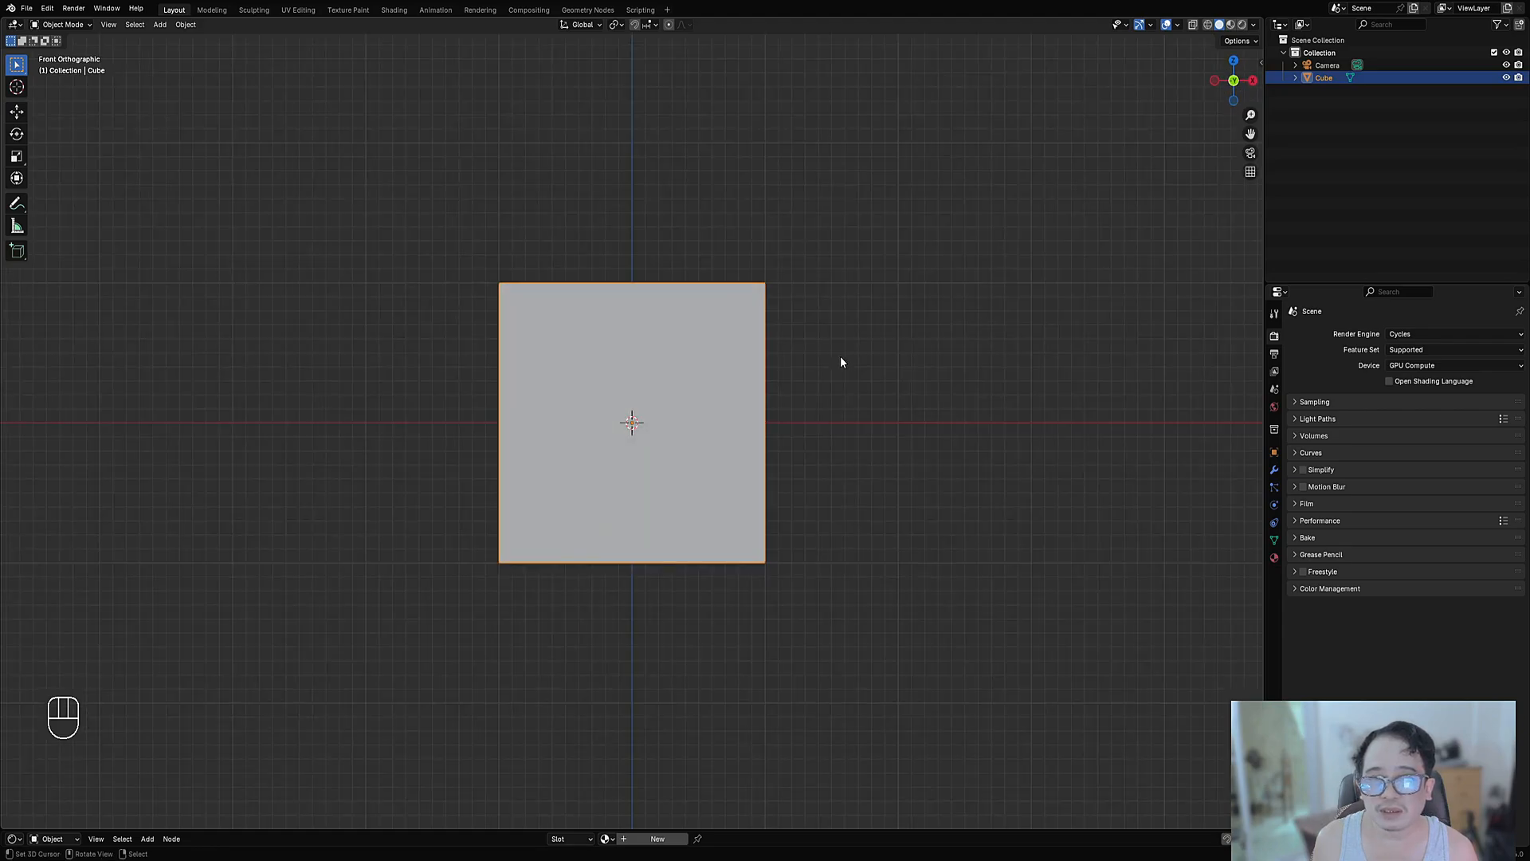
key("Tab")
key("w")
key("w")
middle_click_drag(752, 314, 796, 360)
key("w")
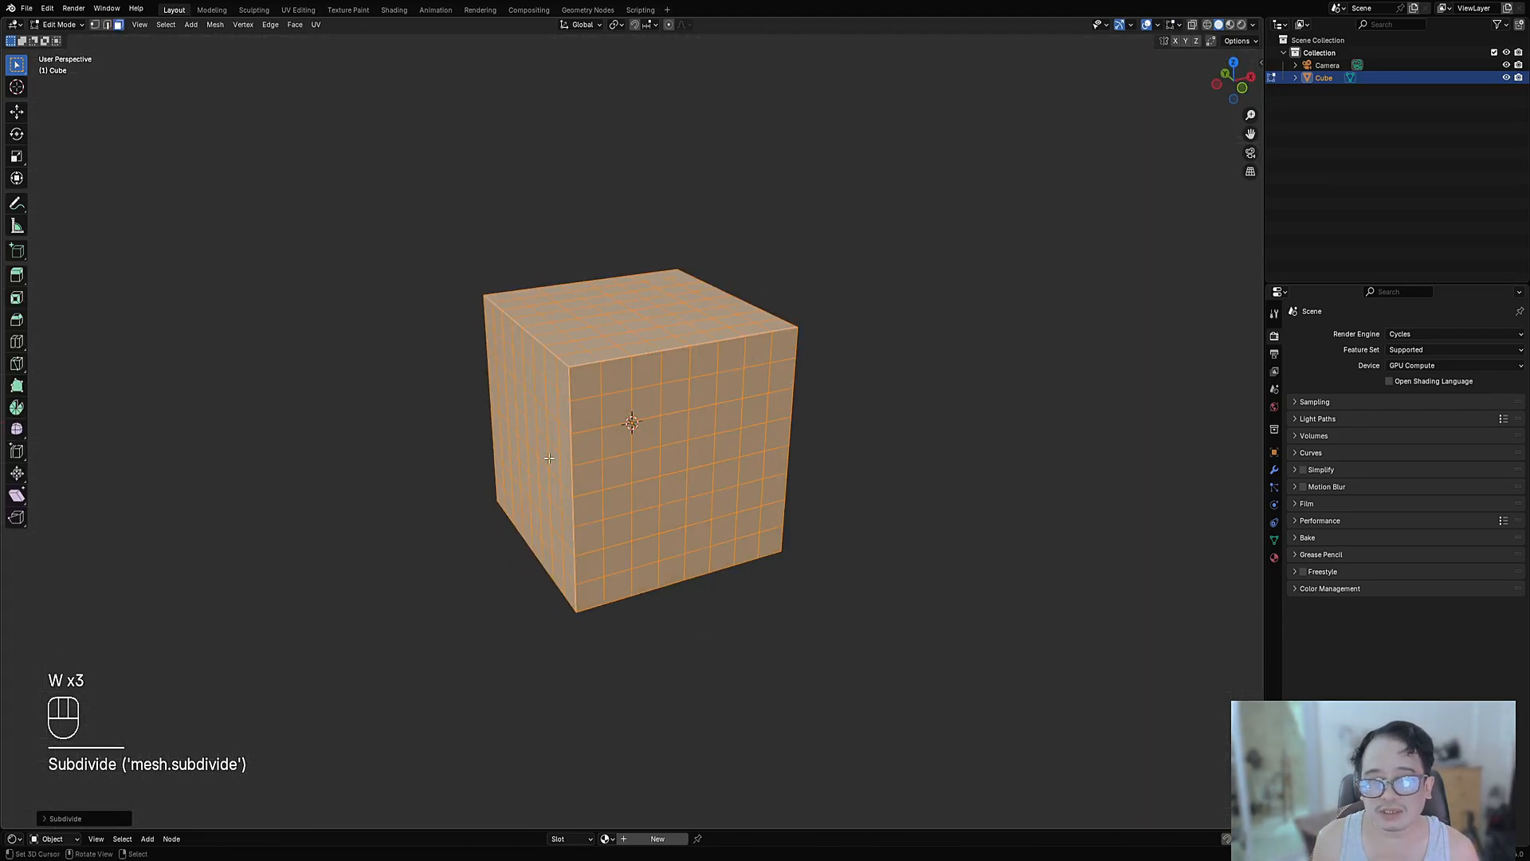
key("ctrl+z")
key("w")
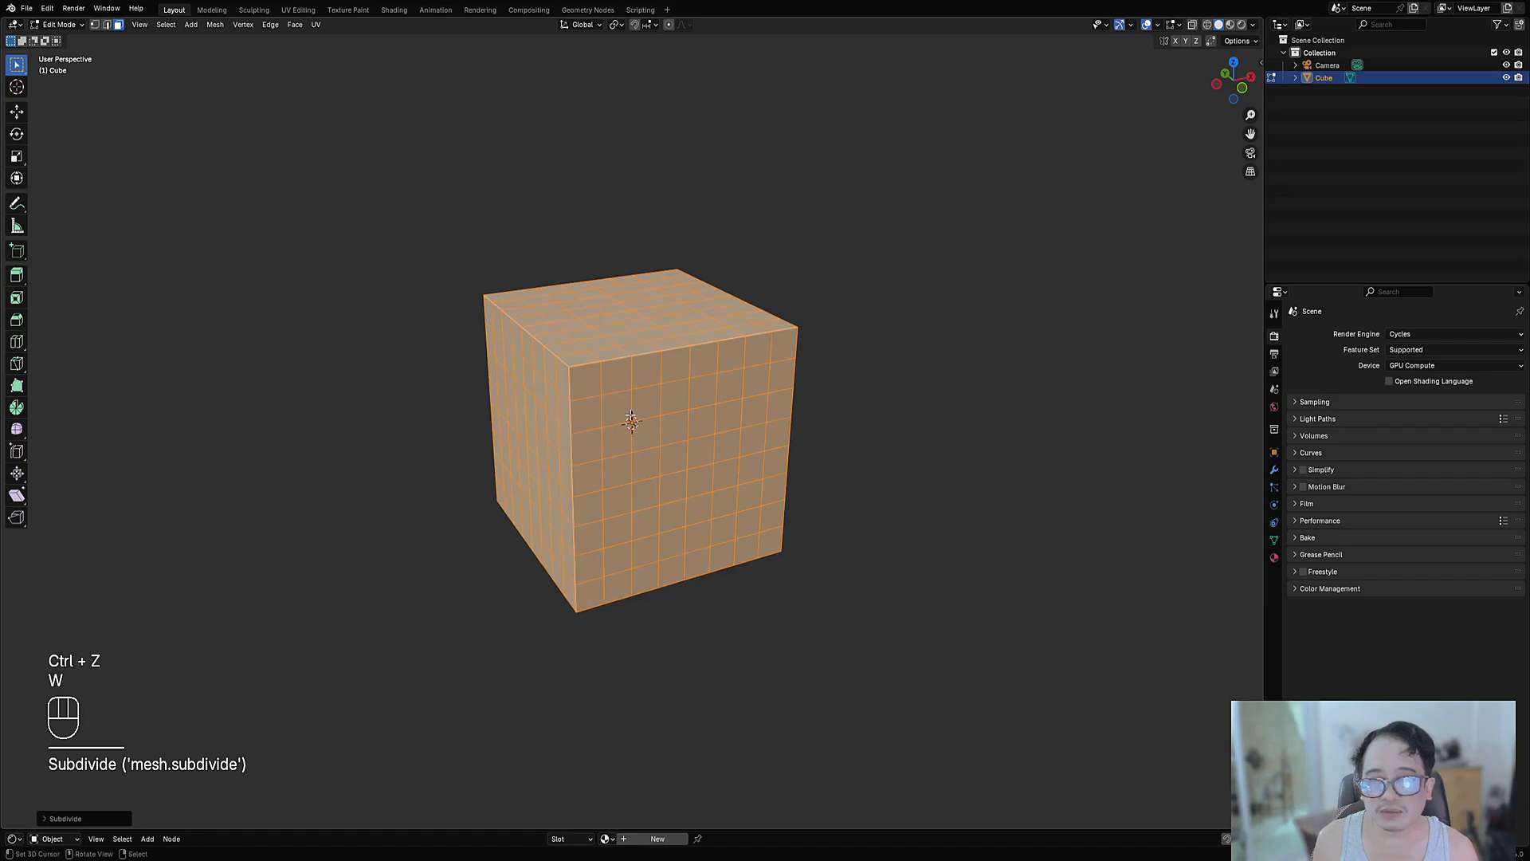
Select only the coplanar faces on the cube's front side and return to Object Mode.
key("alt+a")
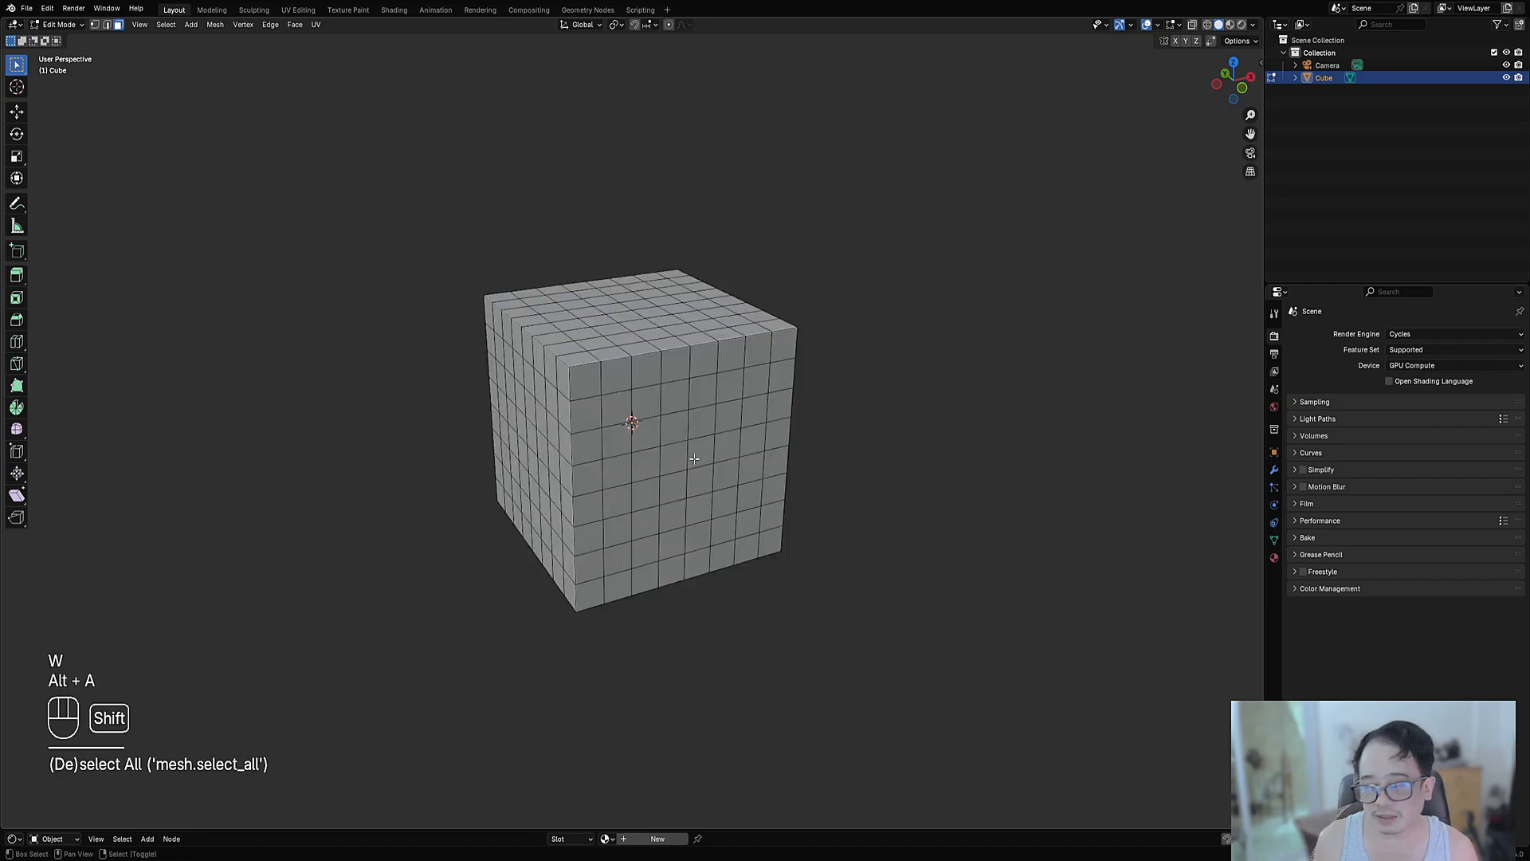
middle_click_drag(694, 458, 697, 441, "shift")
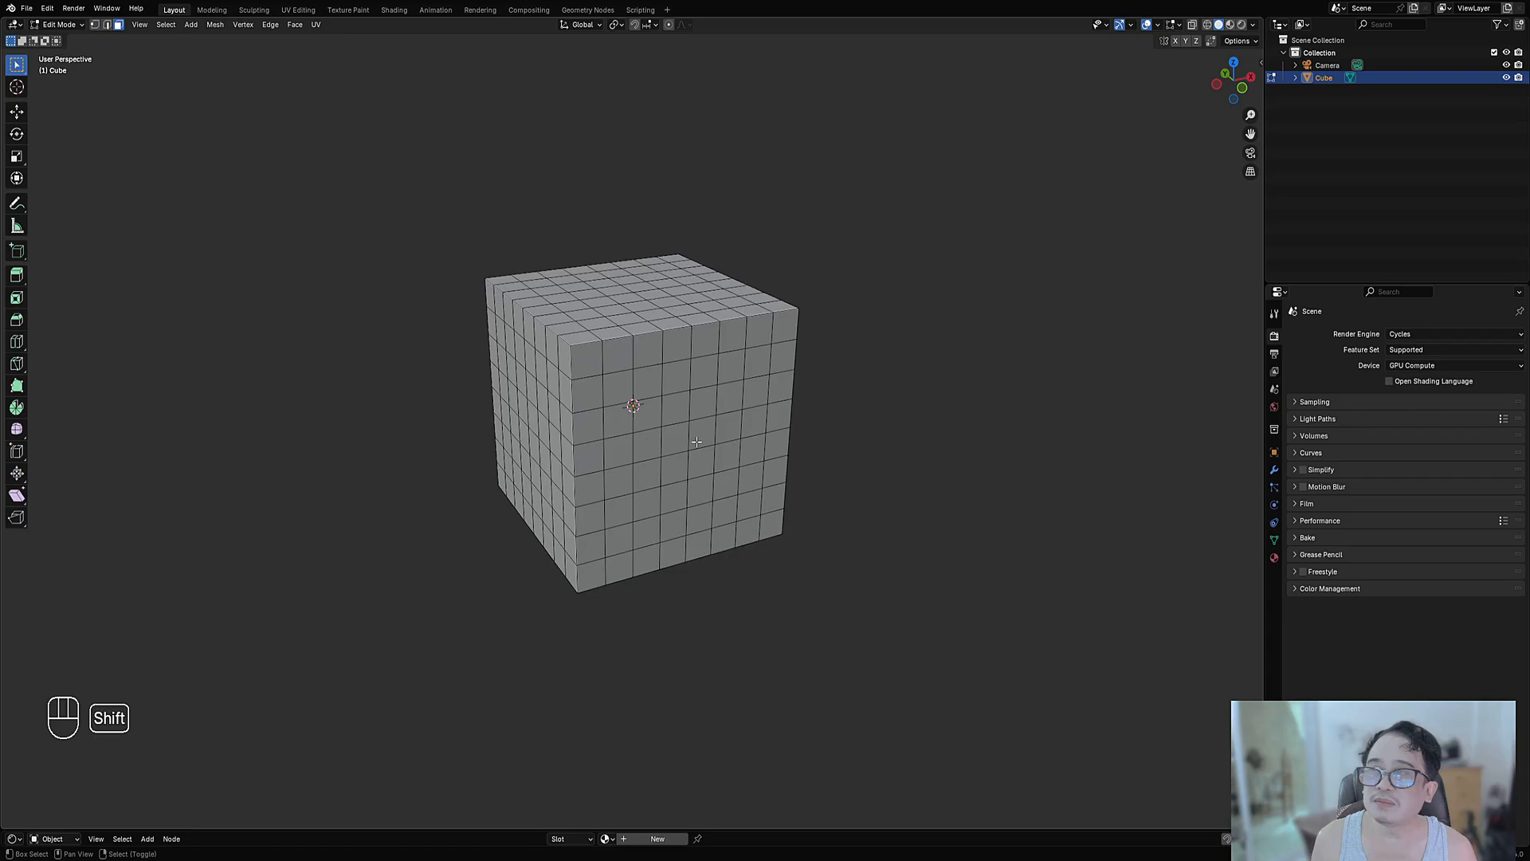
scroll(700, 431, "up", 3)
key("shift+f")
key("Tab")
Switch the viewport to Rendered shading and view the cube from the front.
key("z")
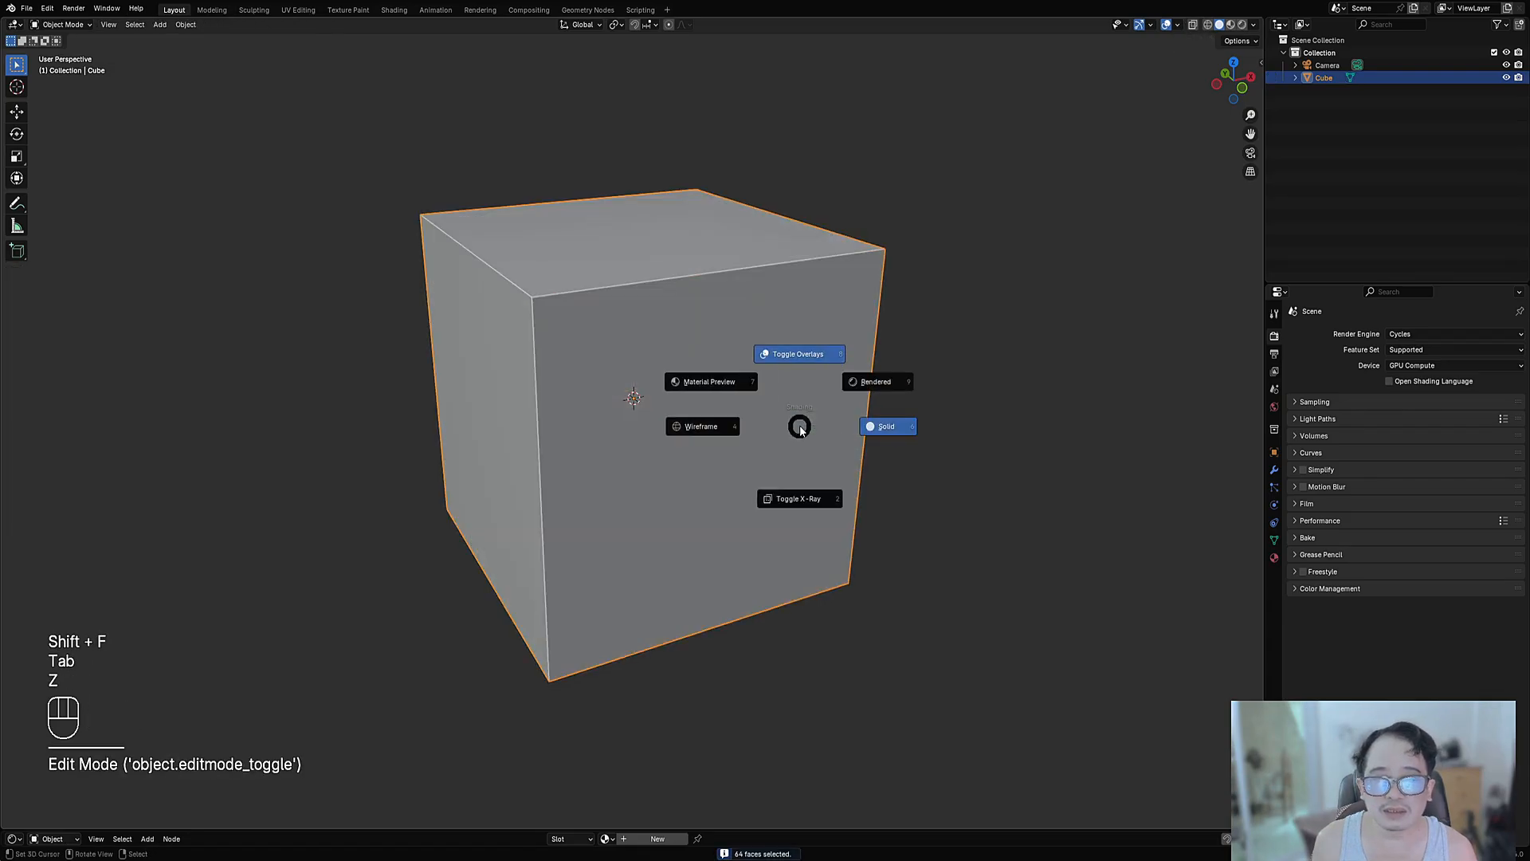
left_click(865, 405)
middle_click_drag(887, 403, 853, 381)
scroll(852, 389, "up", 4)
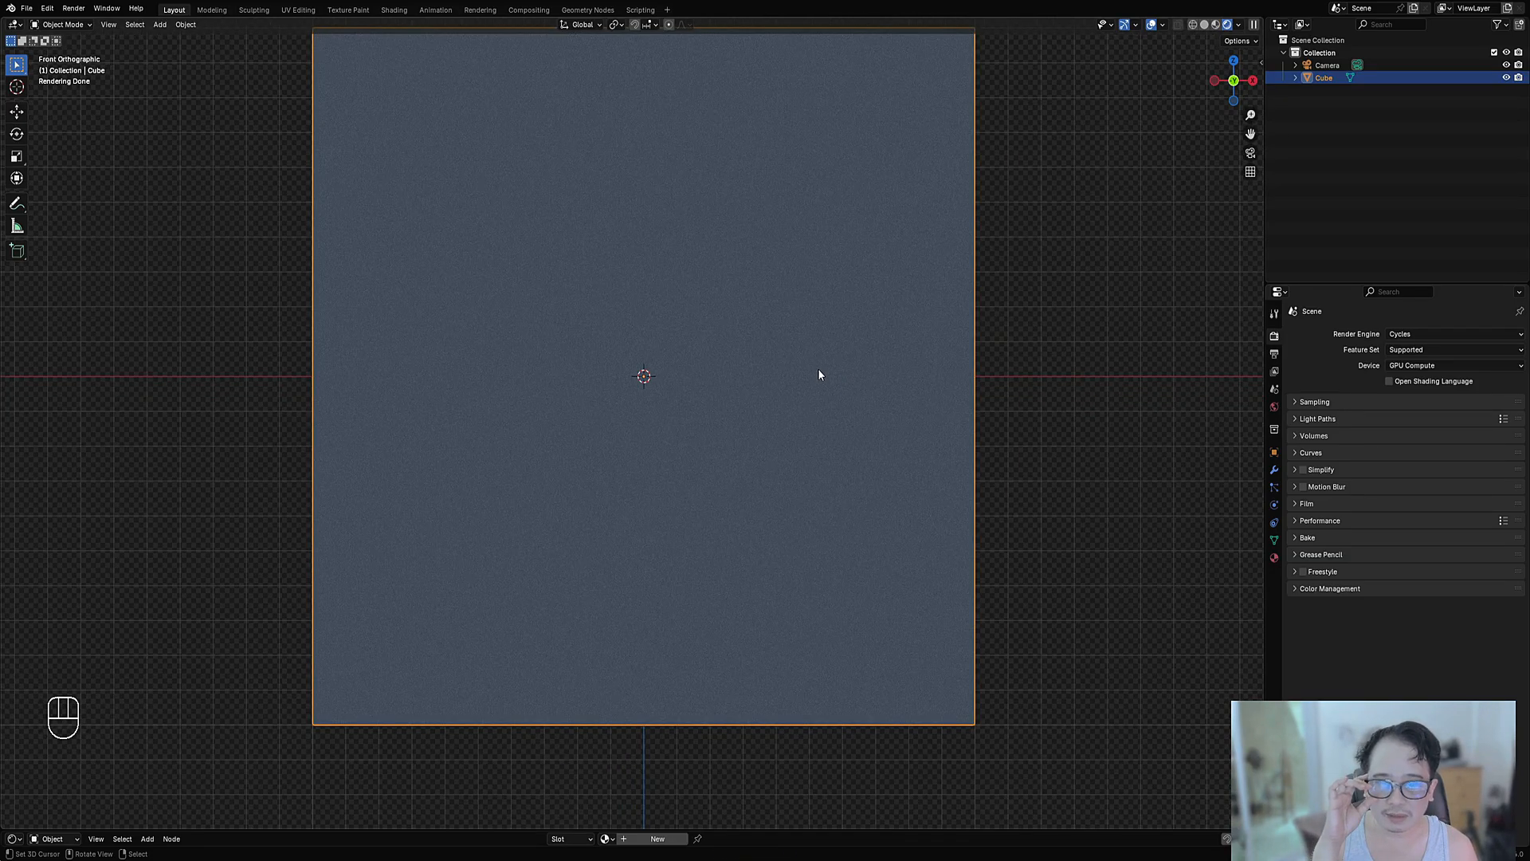
scroll(811, 370, "down", 1)
Run Random Symbols from Random Flow on the cube with the operator preset maze cut 3.
key("shift+q")
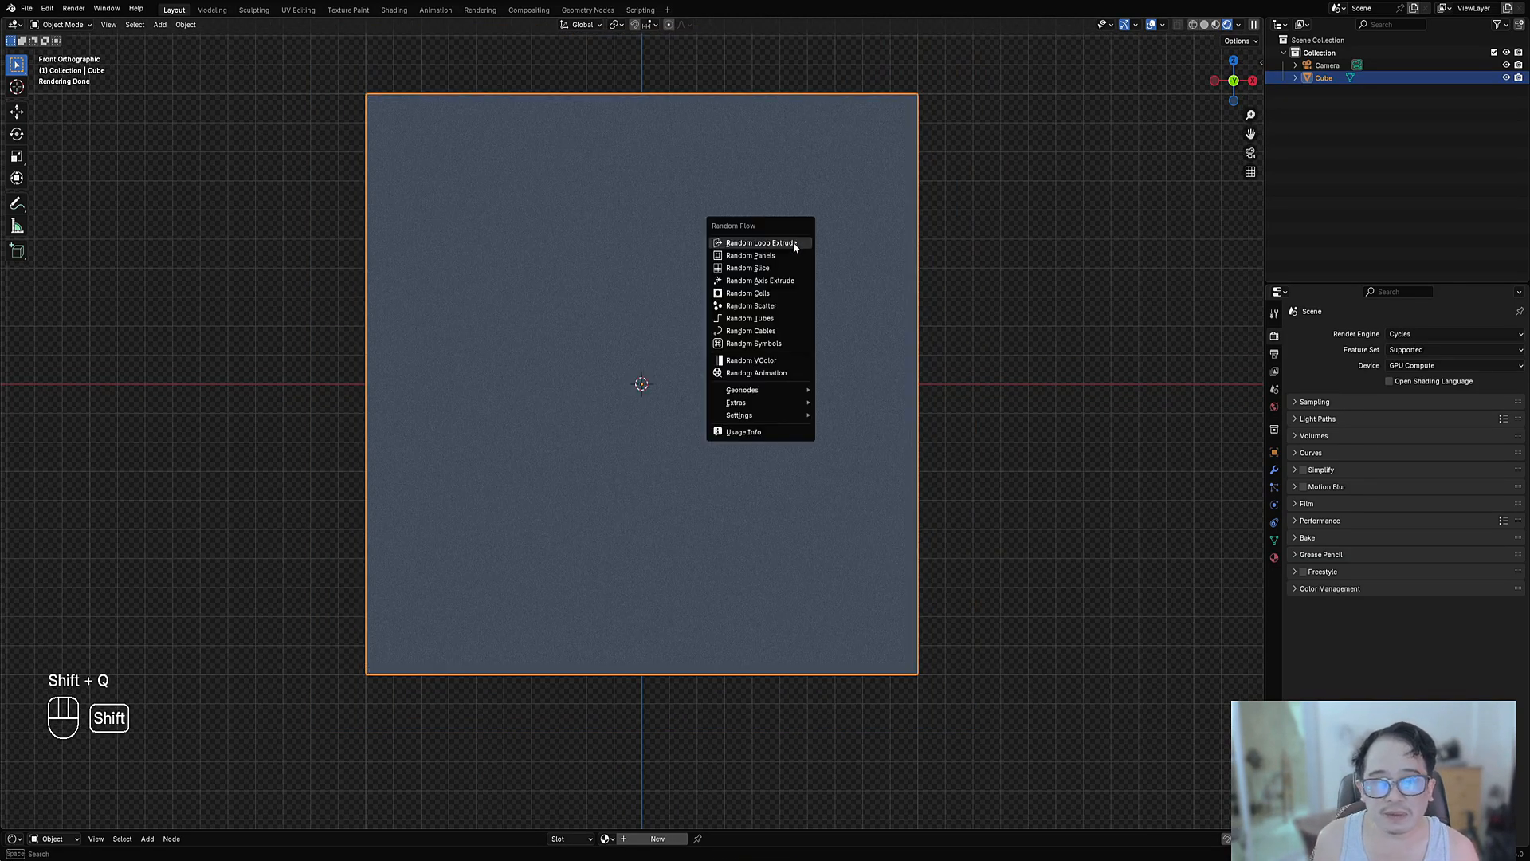
left_click(777, 344)
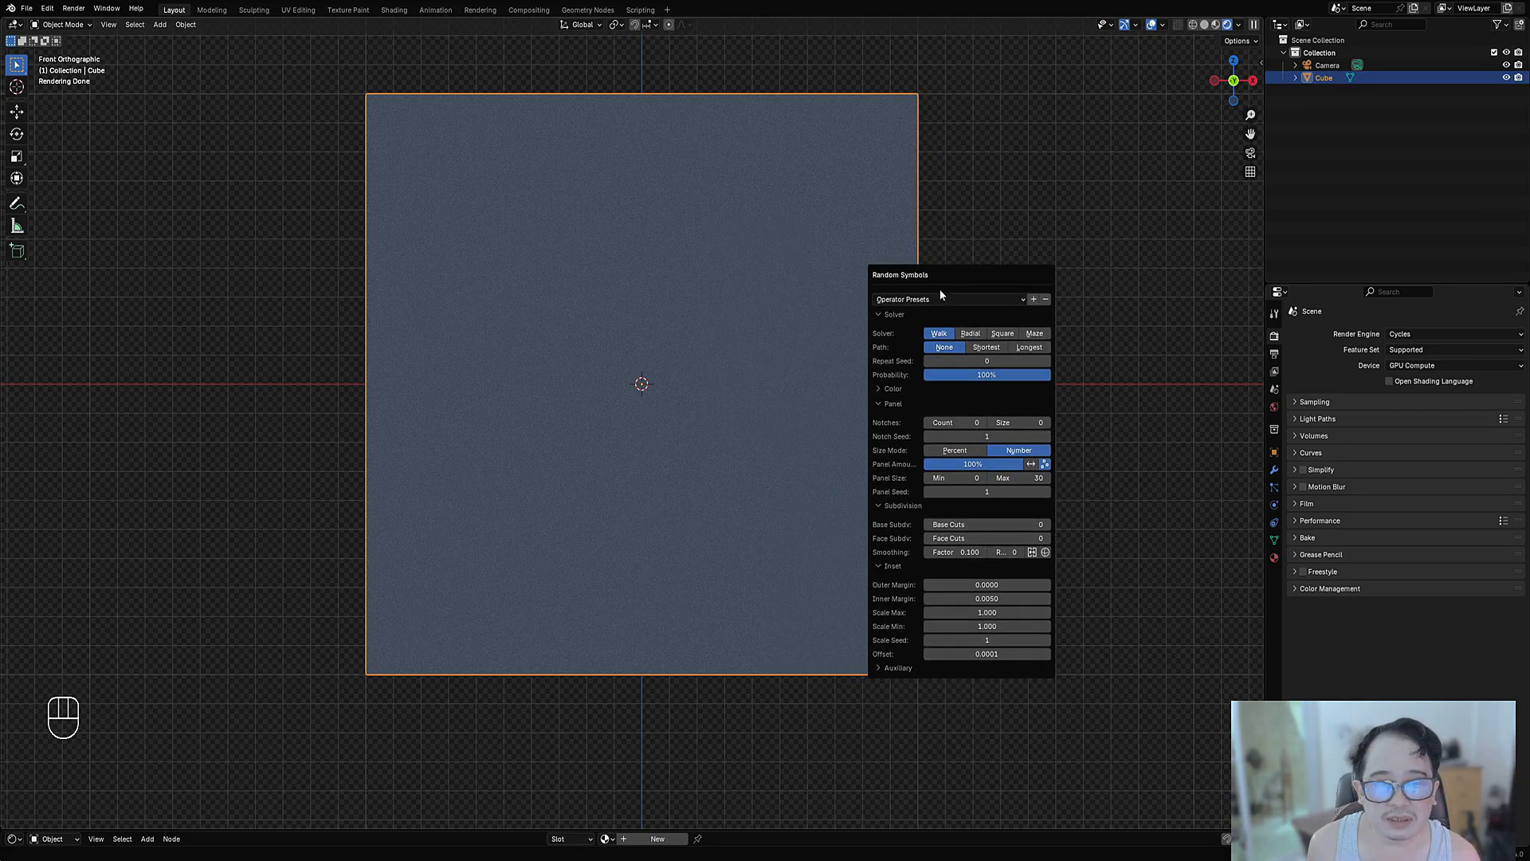
left_click(941, 301)
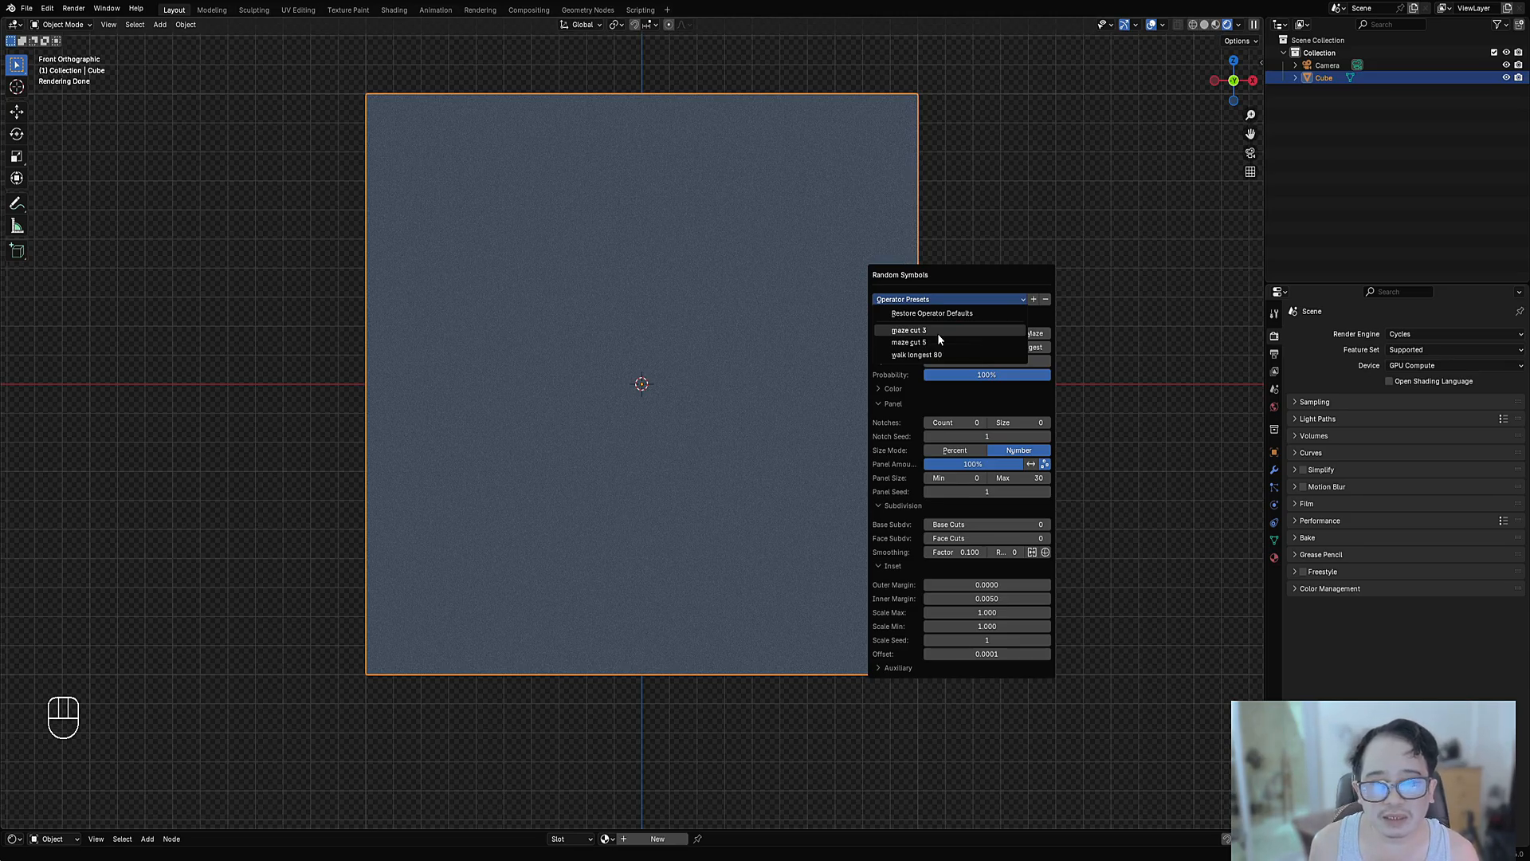
left_click(937, 333)
Try the maze cut 5 and walk longest 80 presets, returning to maze cut 3.
left_click(937, 299)
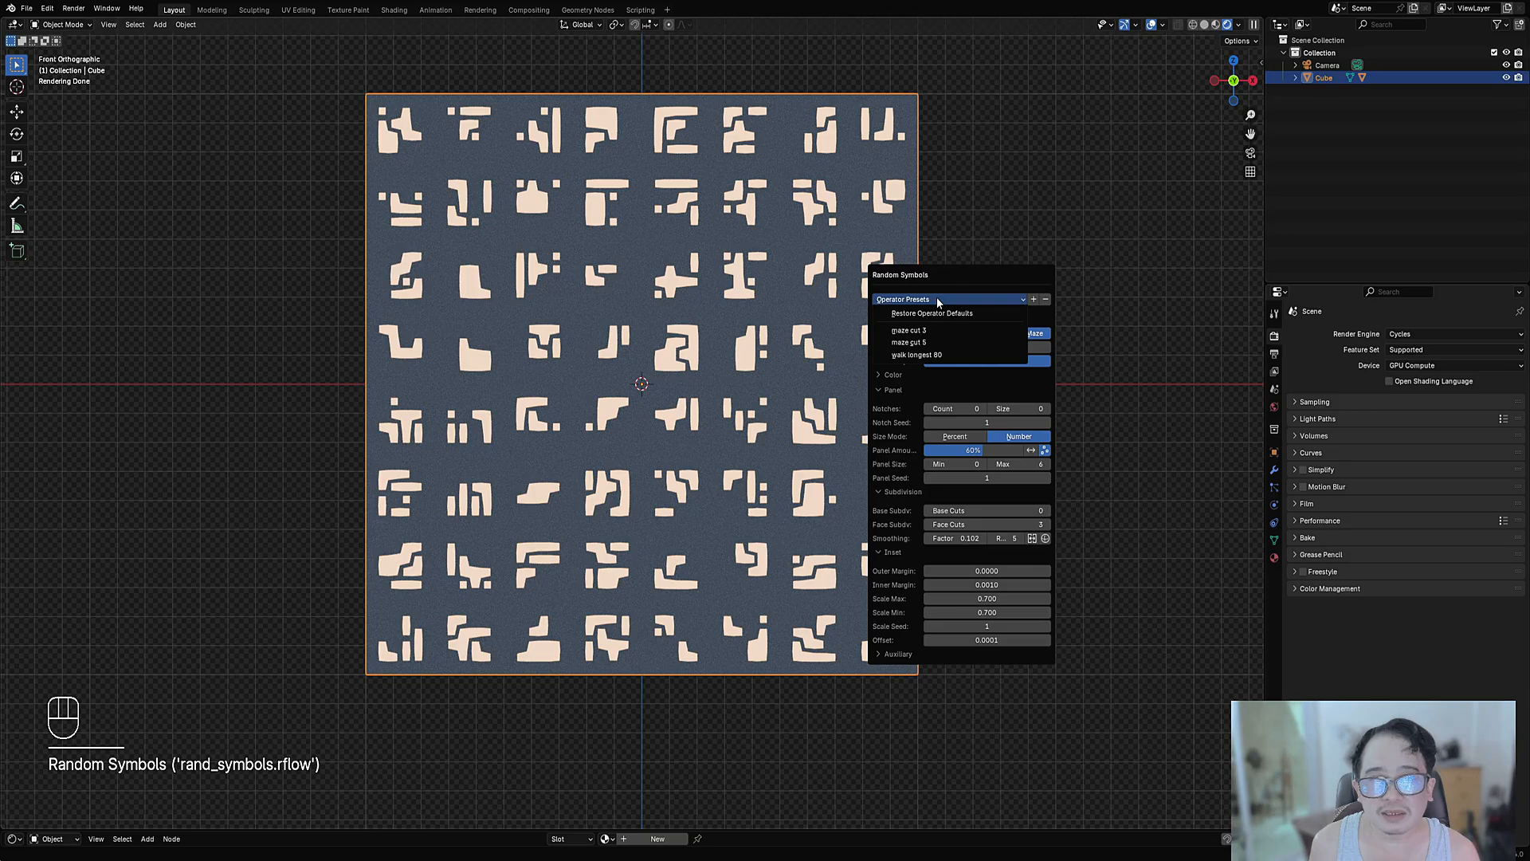
left_click(937, 342)
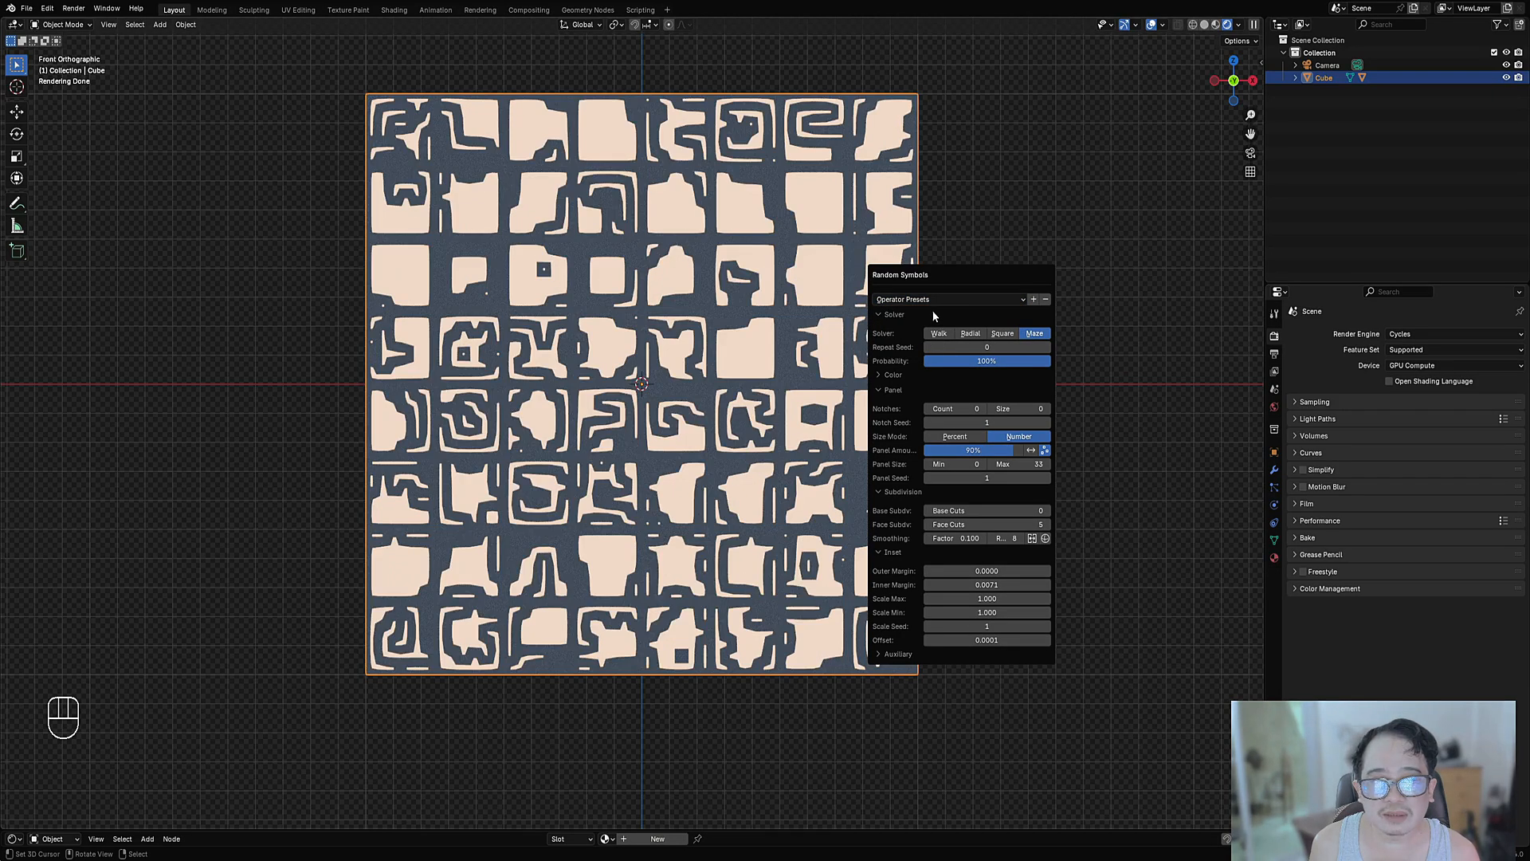
left_click(932, 300)
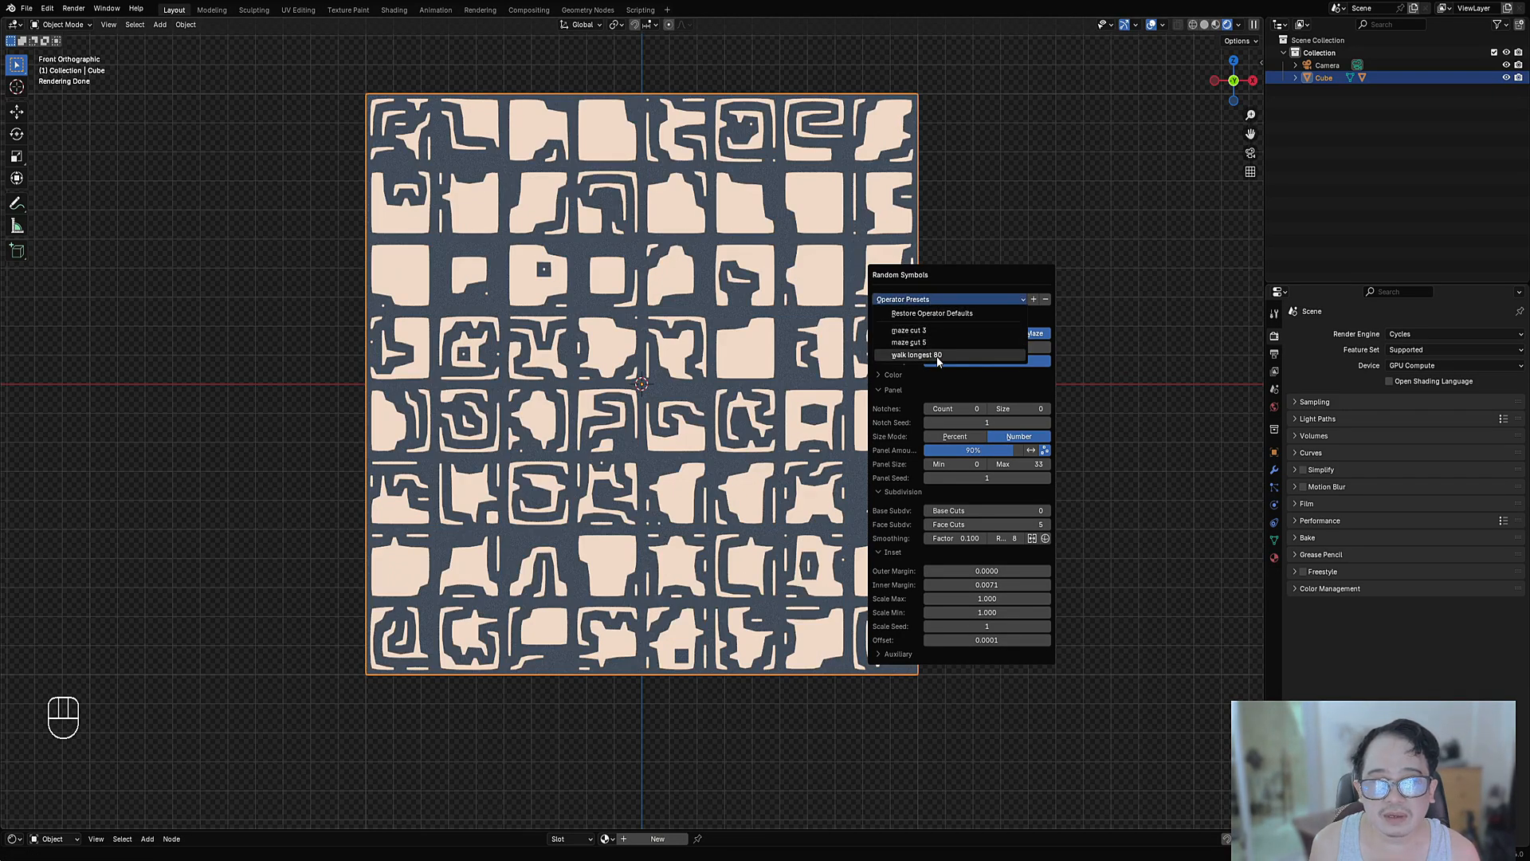
left_click(925, 355)
left_click(929, 299)
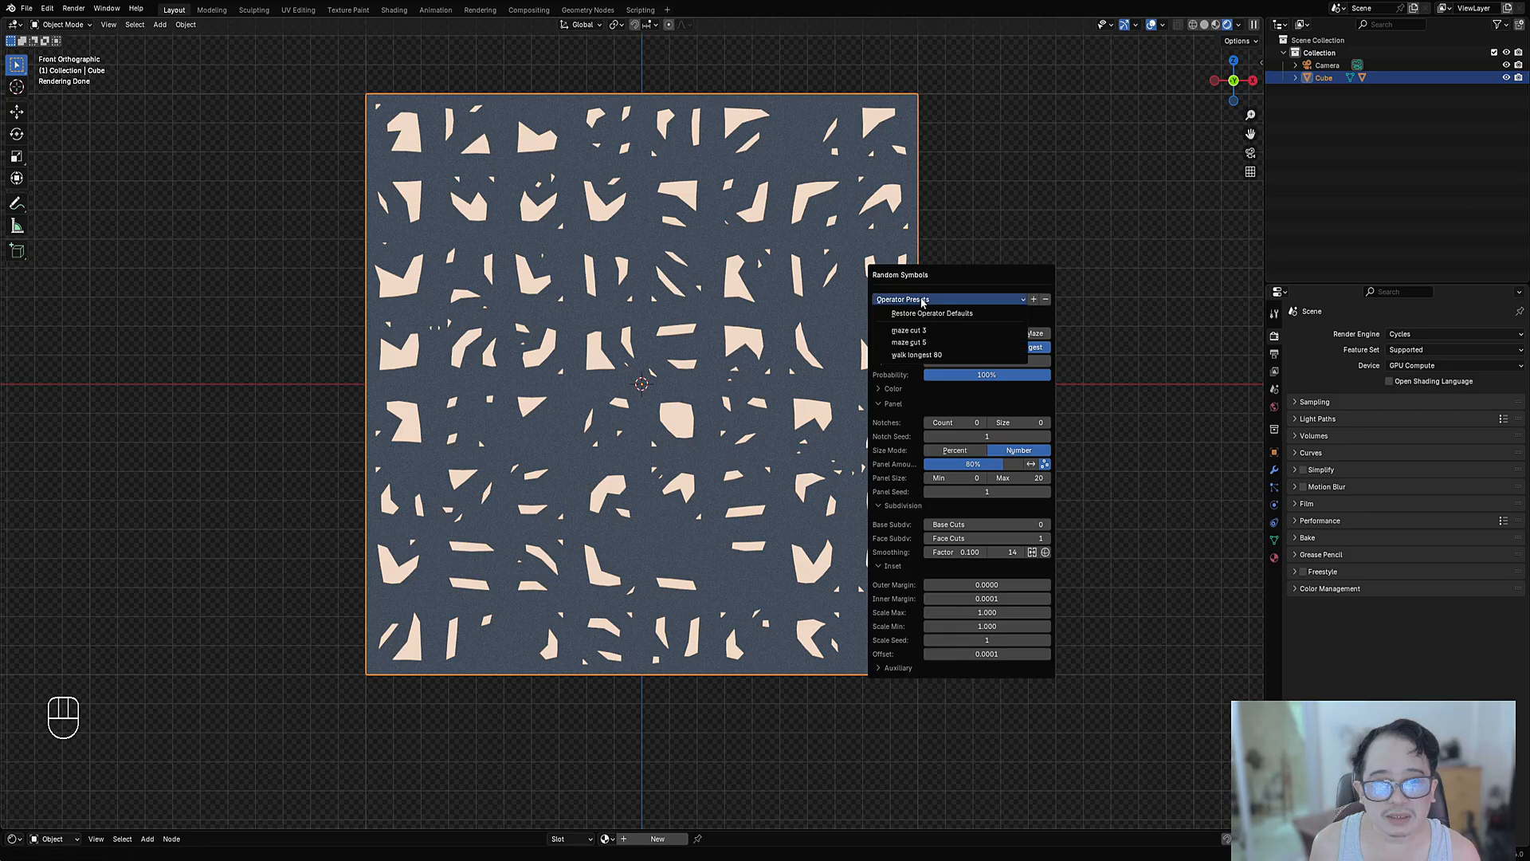
left_click(924, 333)
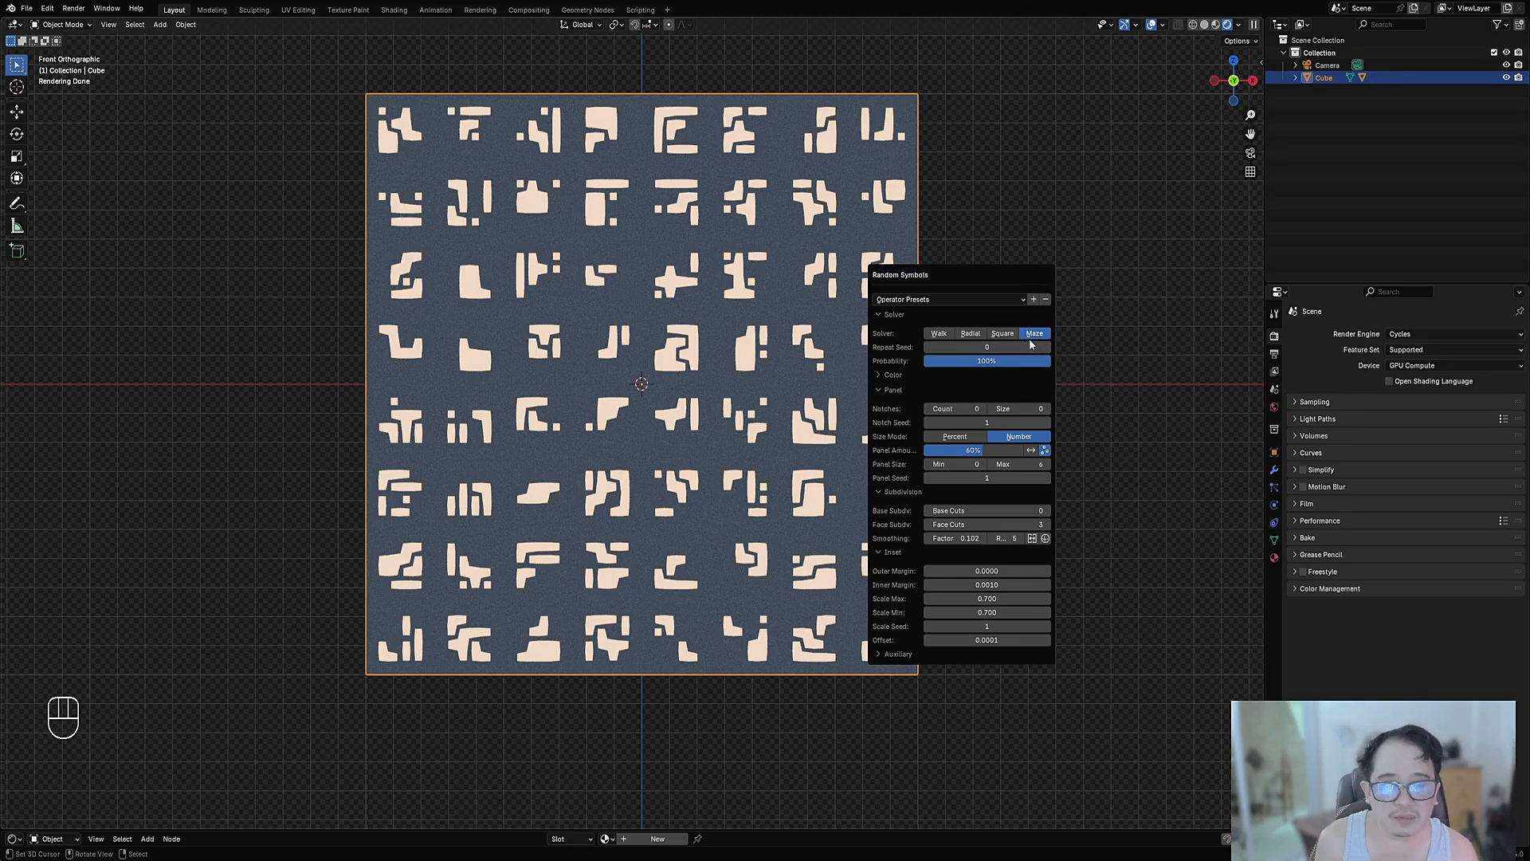
Reopen the Random Symbols settings beside the cube and reapply the maze cut 3 preset.
key("shift+q")
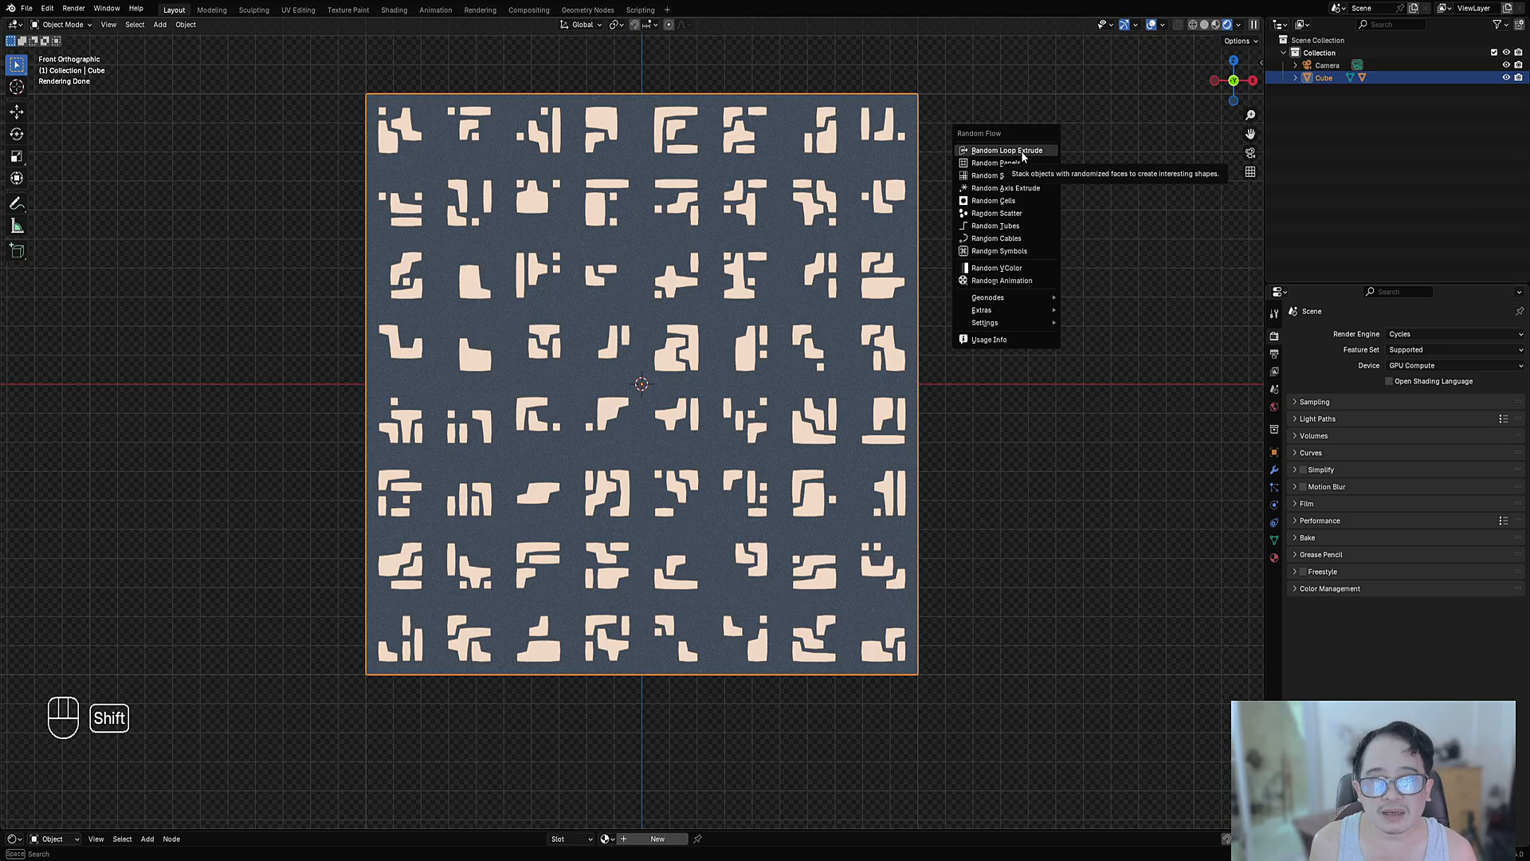
scroll(194, 480, "down", 2)
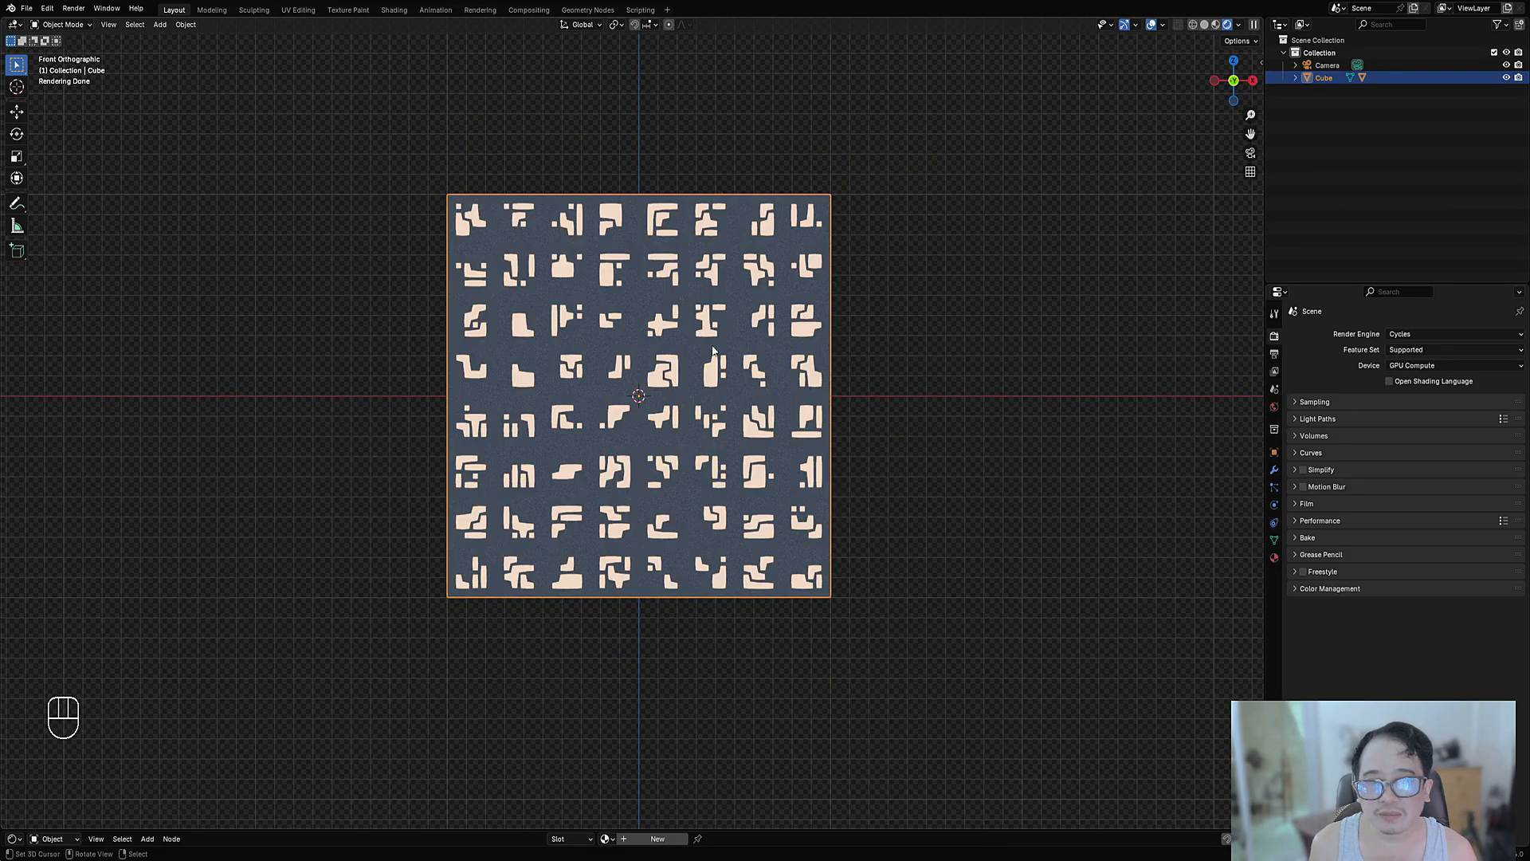
scroll(829, 352, "up", 1)
key("F9")
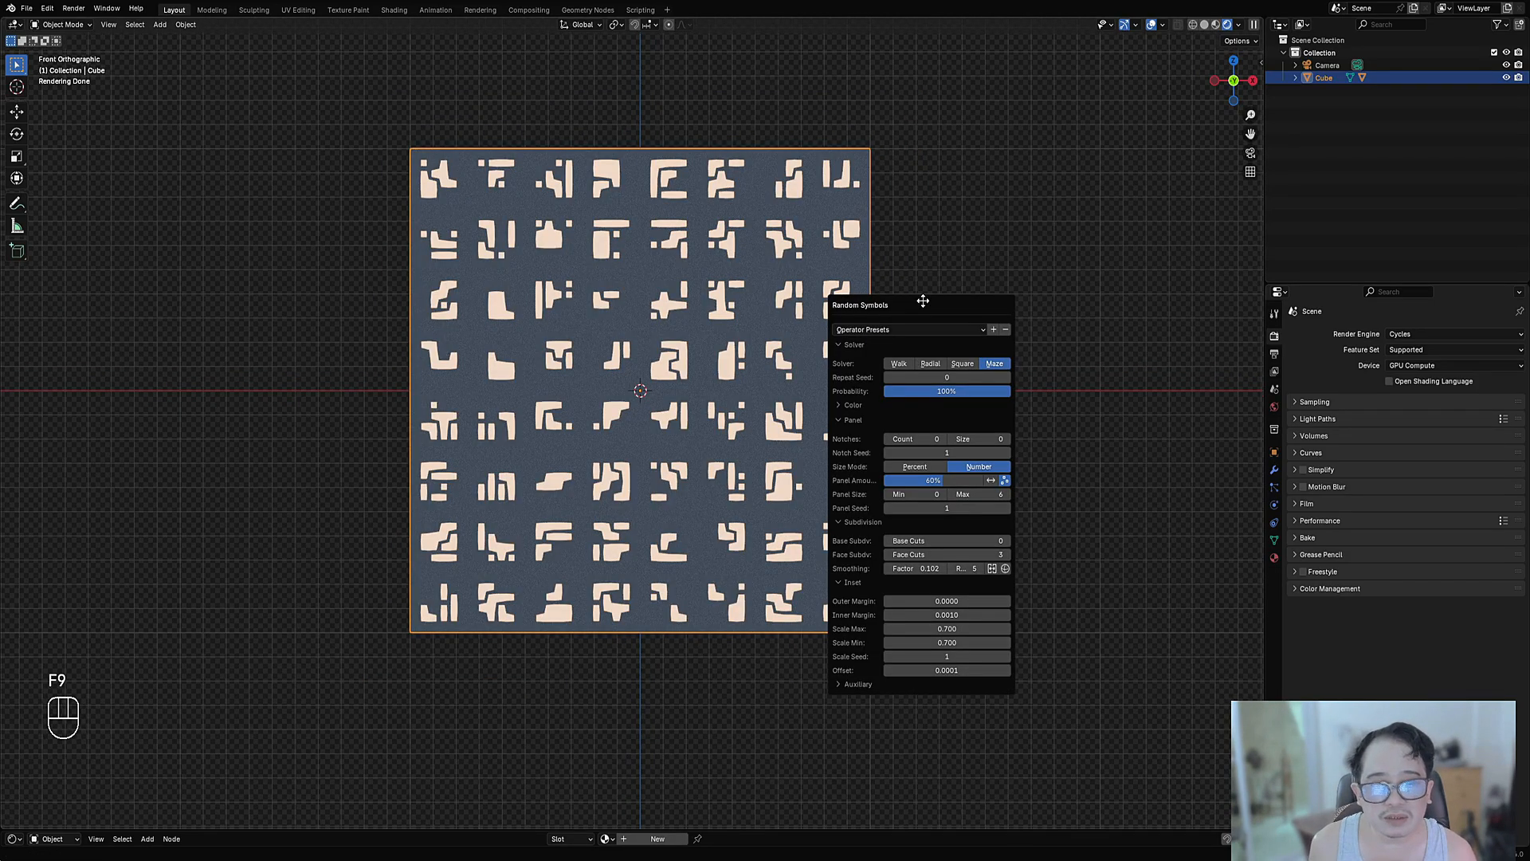
left_click_drag(923, 300, 966, 191)
left_click(968, 223)
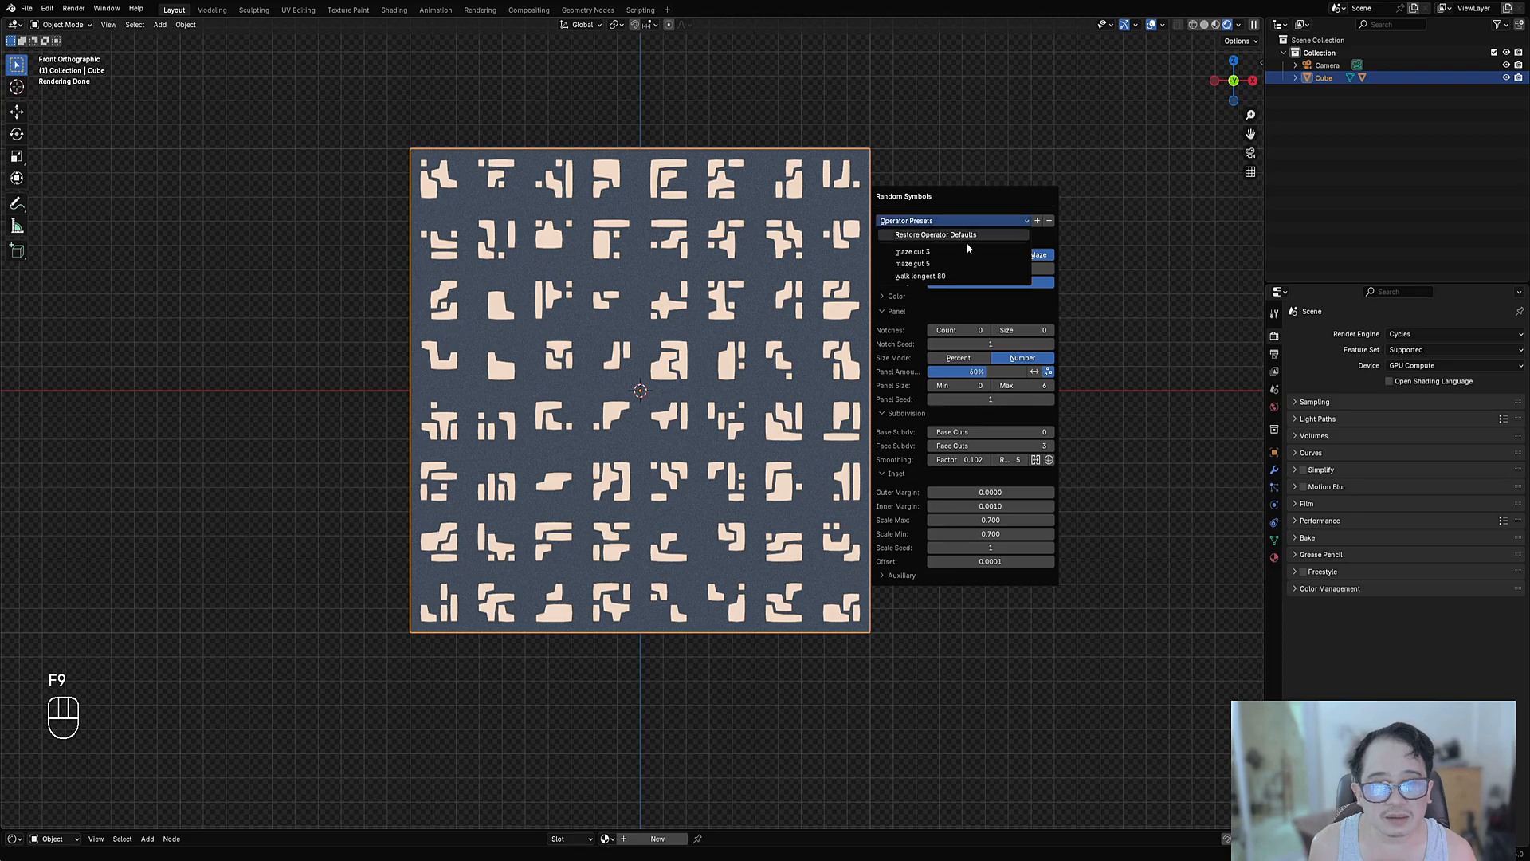
left_click(966, 250)
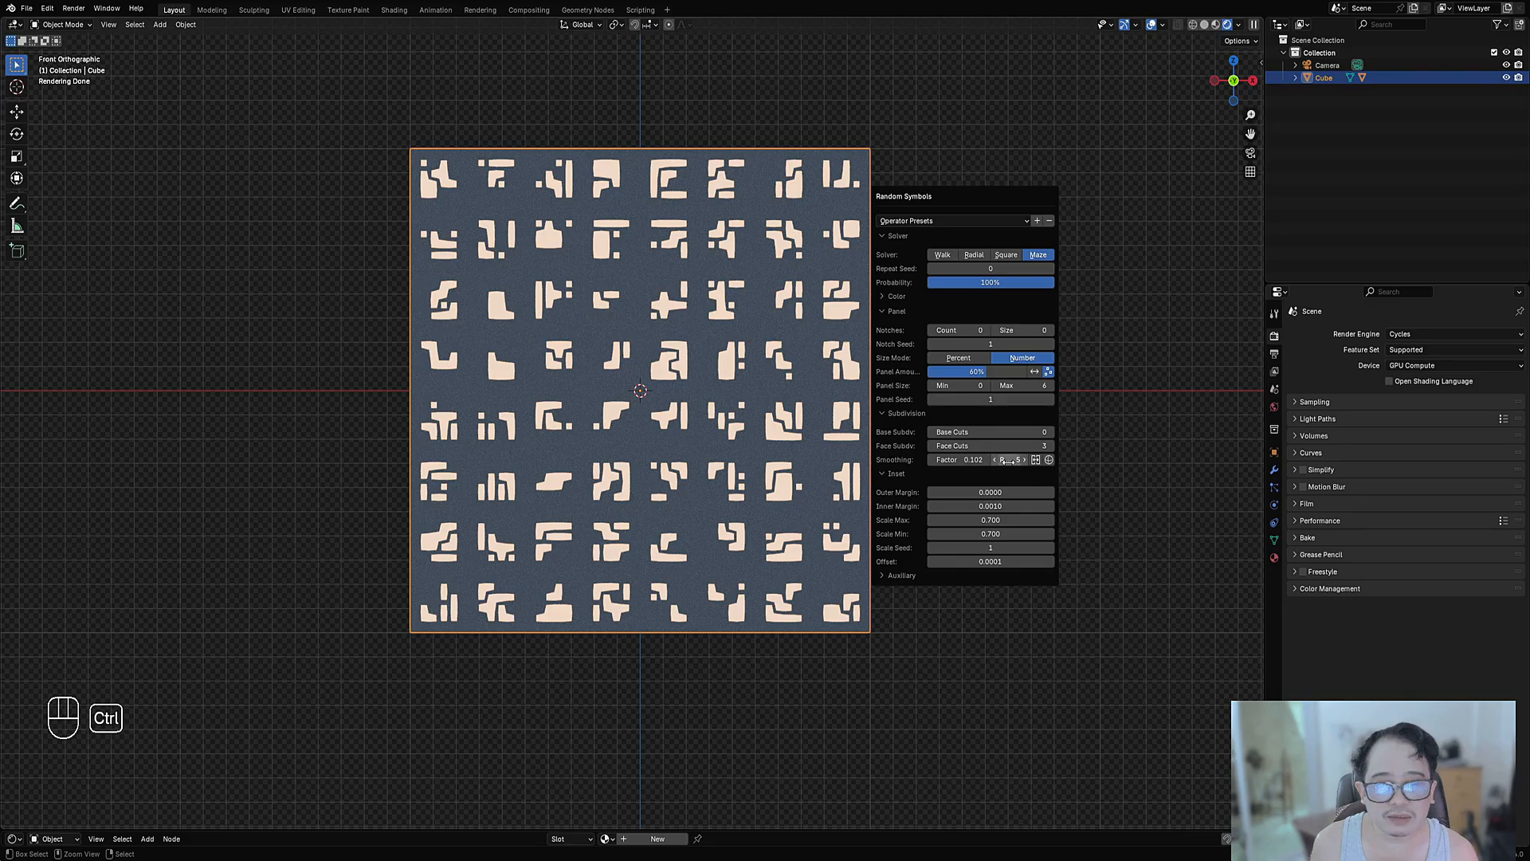
Try higher Face Cuts values such as 6 and 4 for the symbols, returning to 3.
scroll(1008, 447, "up", 3, "ctrl")
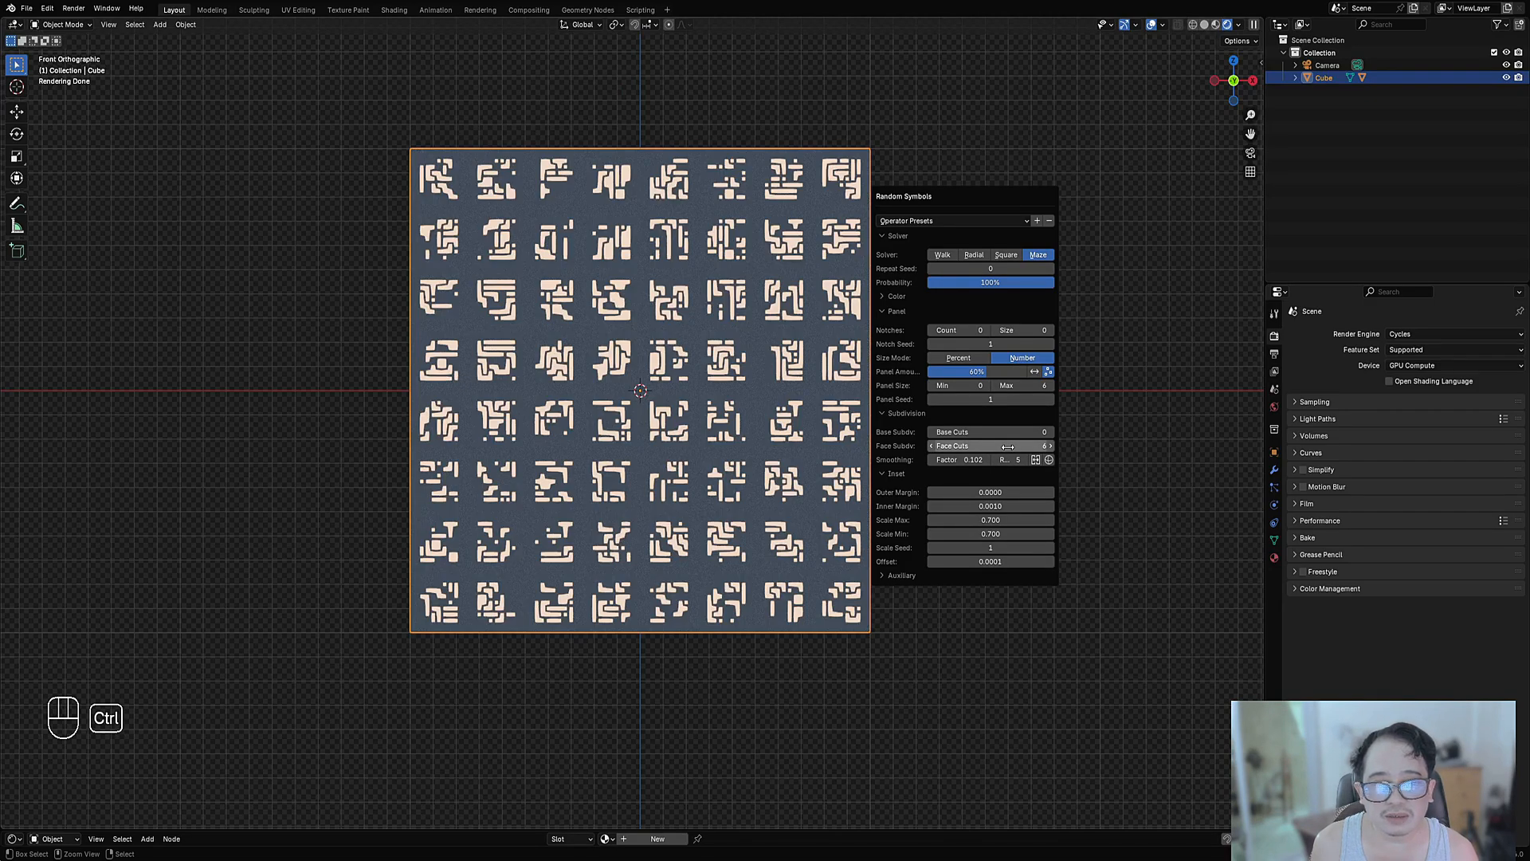
scroll(1009, 447, "down", 5, "ctrl")
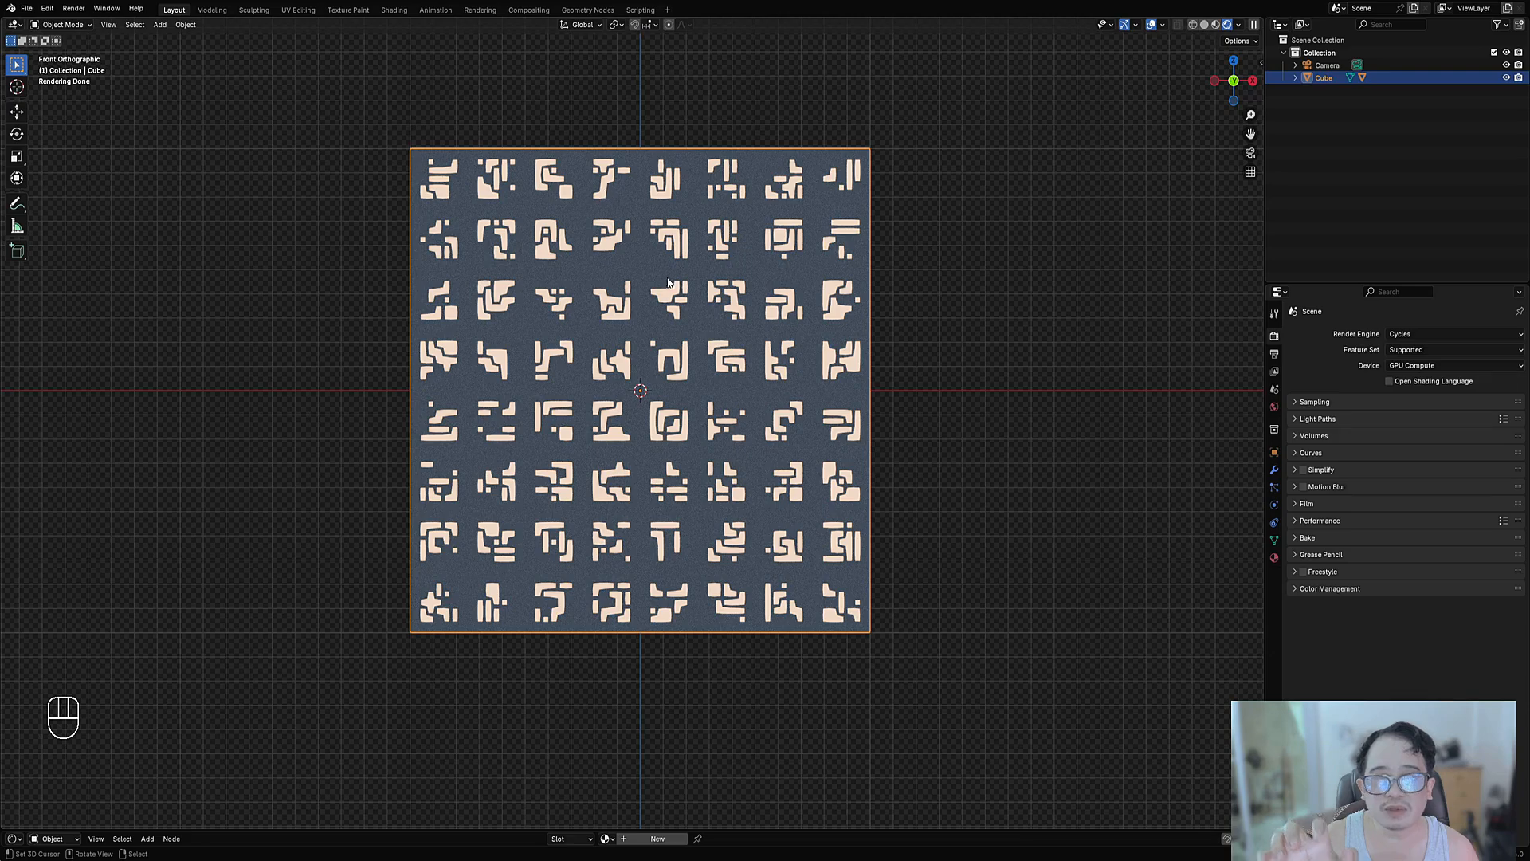
key("F9")
left_click_drag(1005, 370, 936, 222)
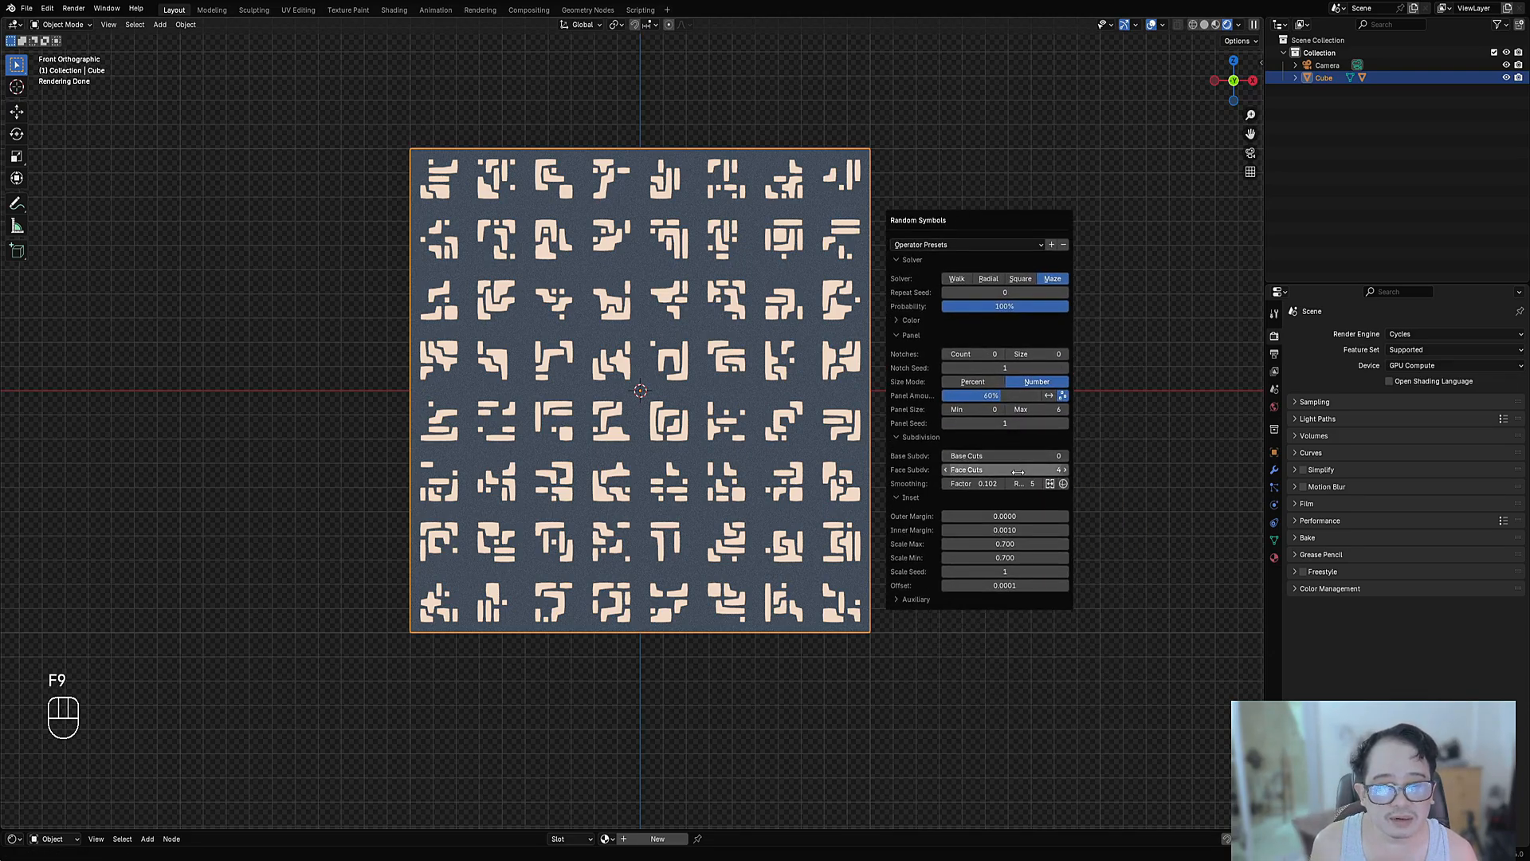
scroll(1018, 471, "up", 1, "ctrl")
scroll(1018, 471, "down", 1, "ctrl")
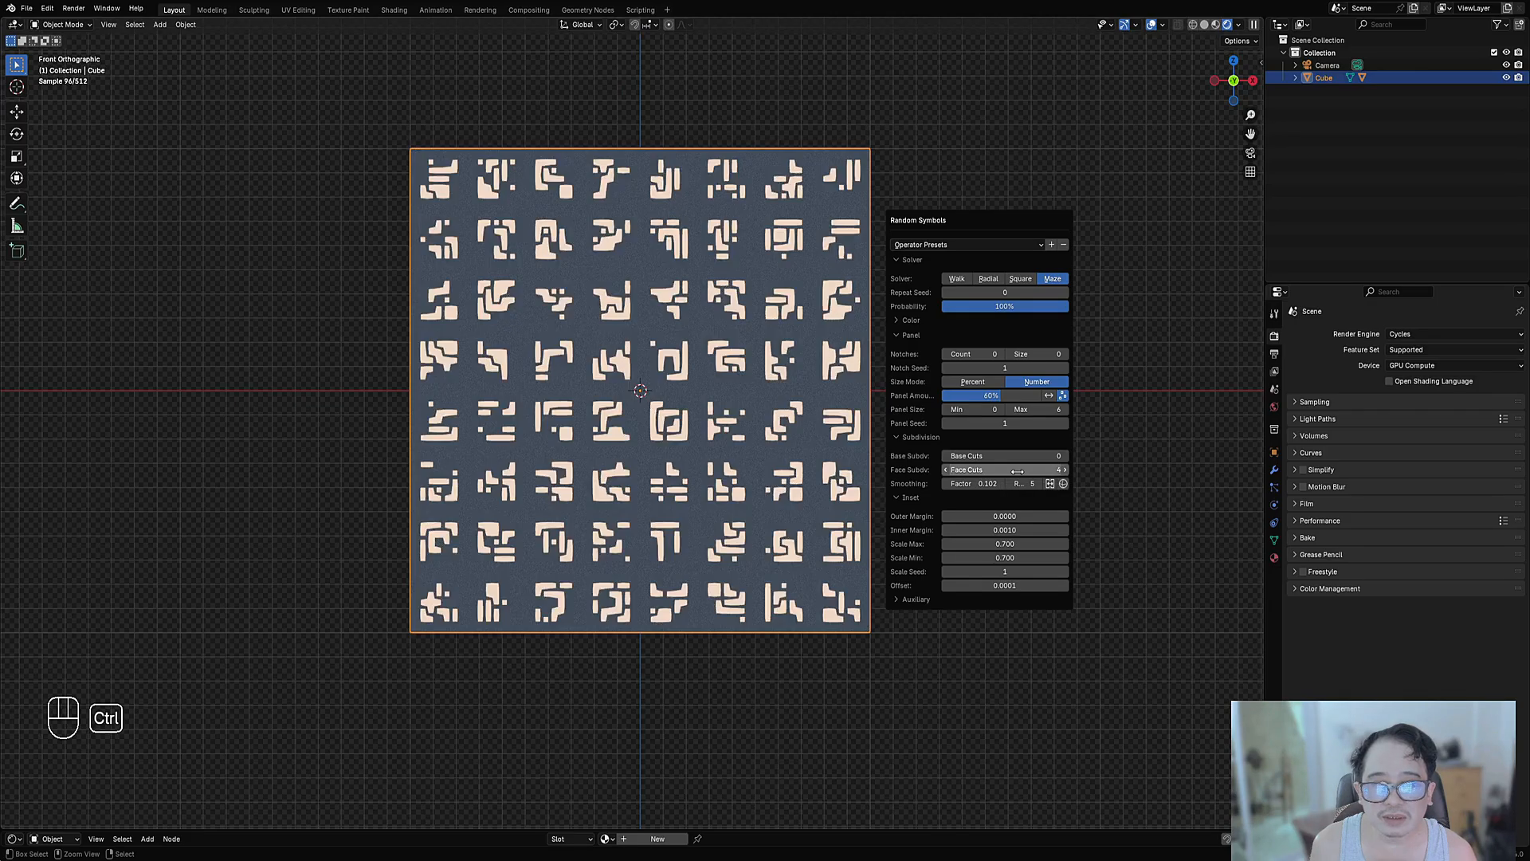
scroll(1019, 471, "down", 1, "ctrl")
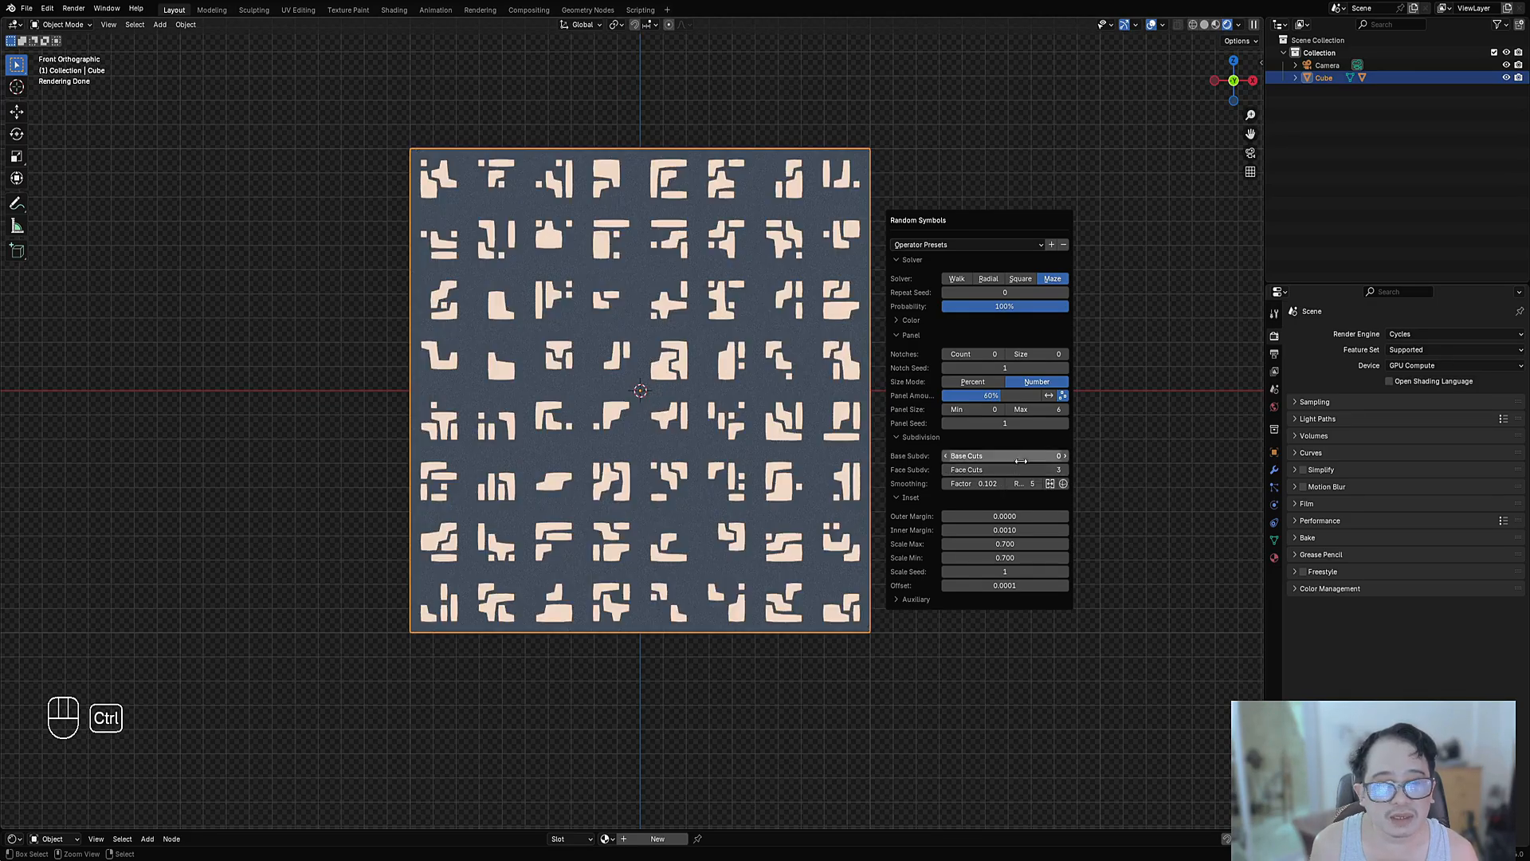
Try the Square, Radial and Walk solvers for the symbols, returning to Maze.
left_click(1020, 278)
left_click(989, 279)
left_click(964, 281)
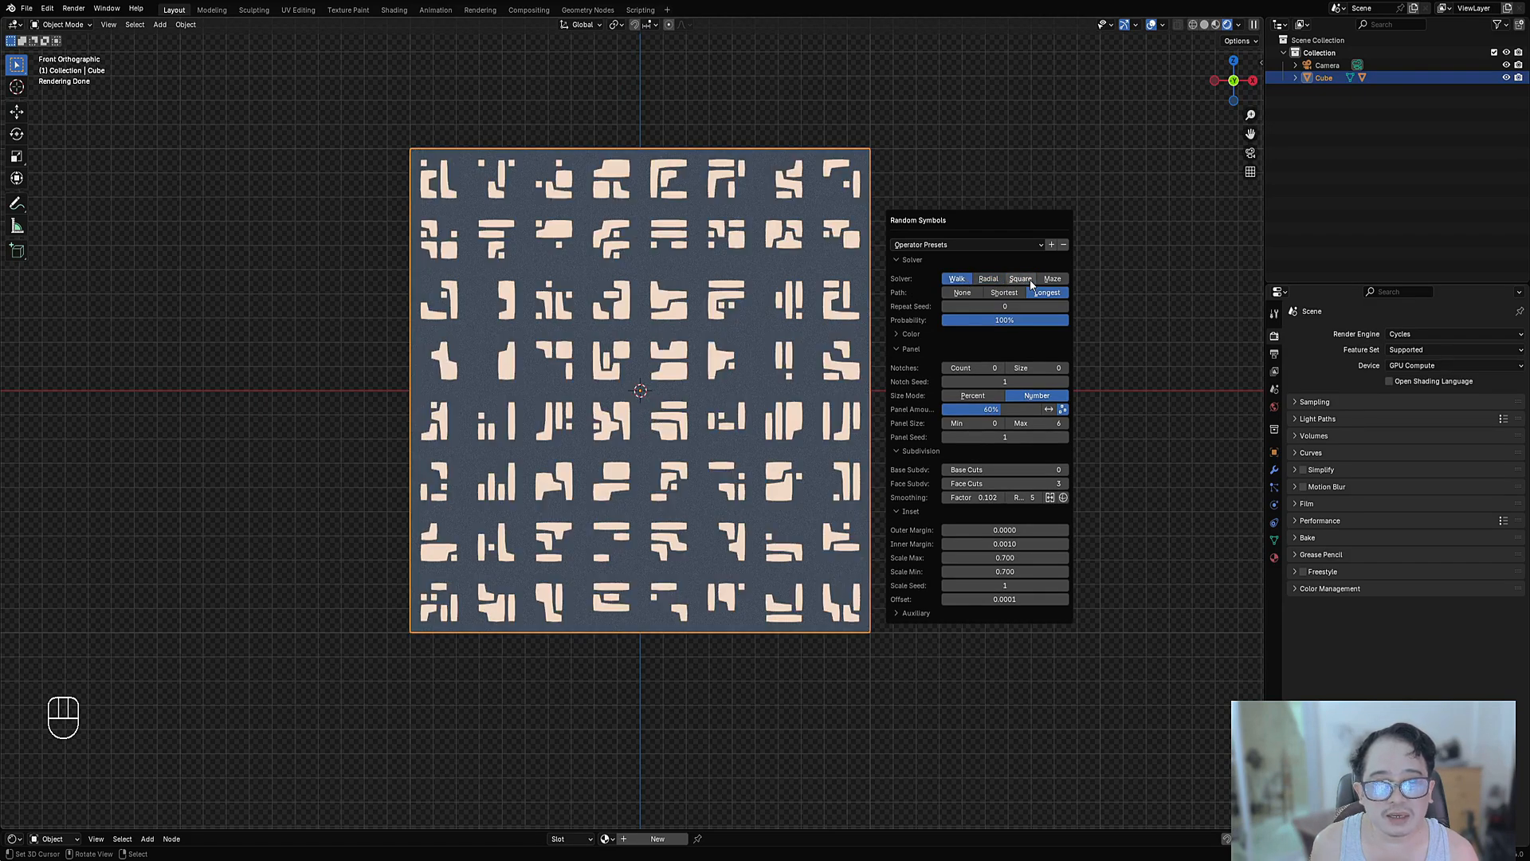
left_click(1052, 279)
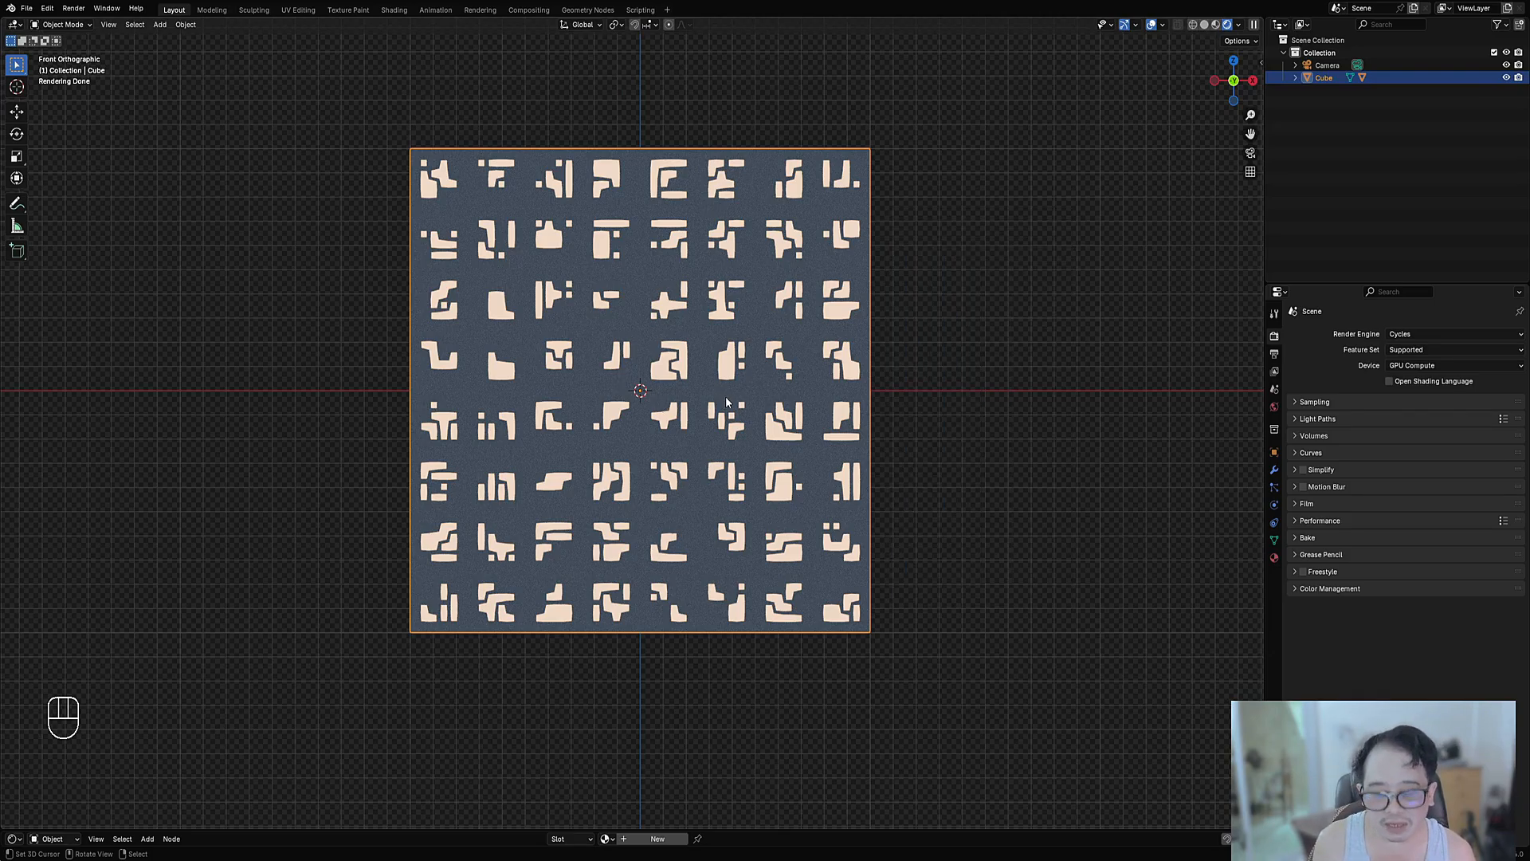
Set the Random Symbols Repeat Seed to 1 so symbol patterns repeat across the faces.
middle_click_drag(726, 401, 915, 326)
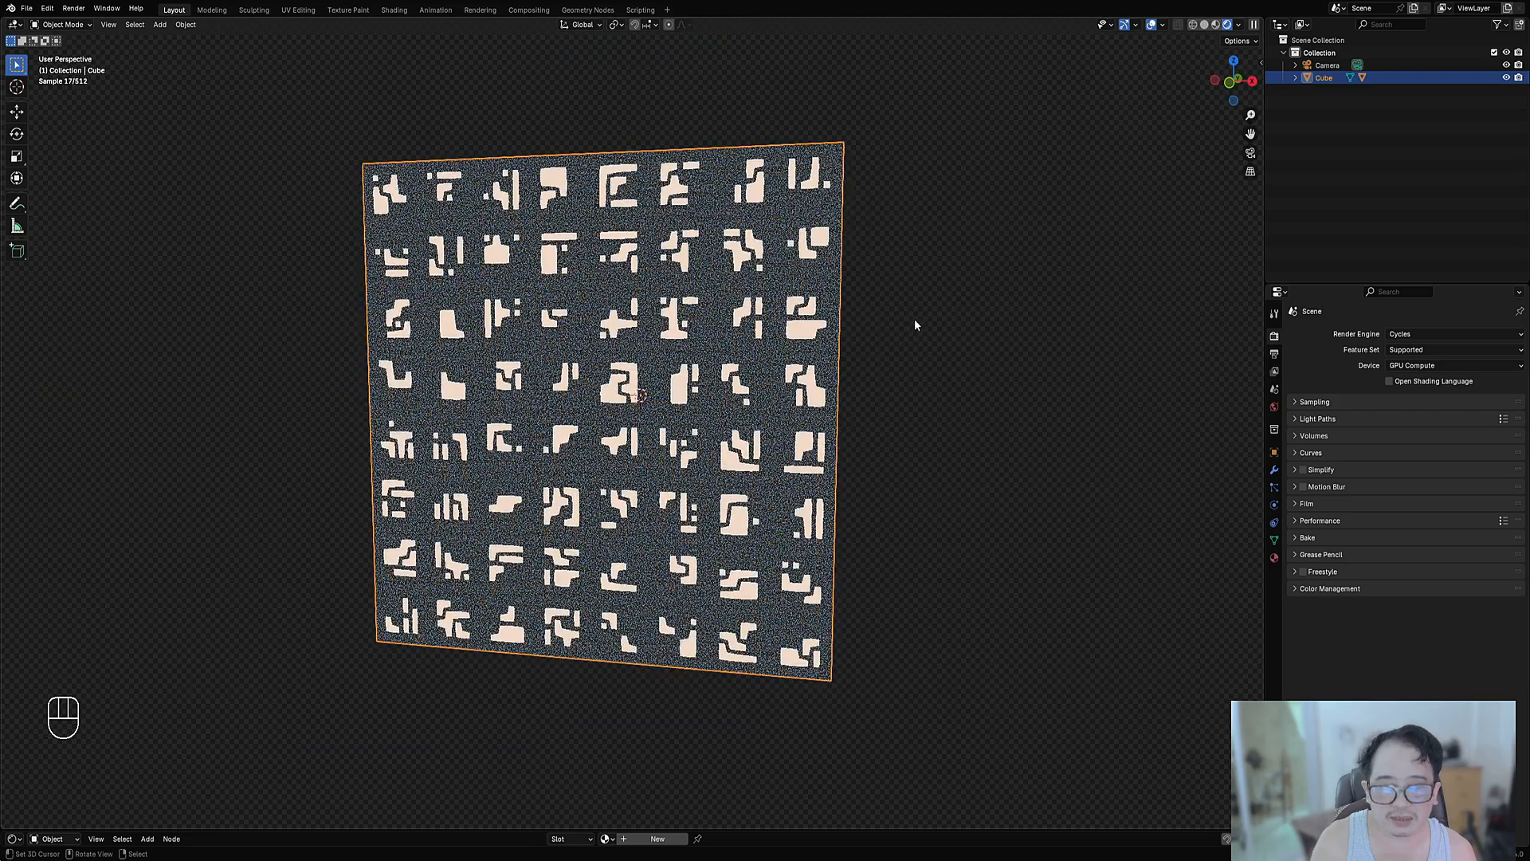
key("F9")
left_click_drag(981, 315, 974, 209)
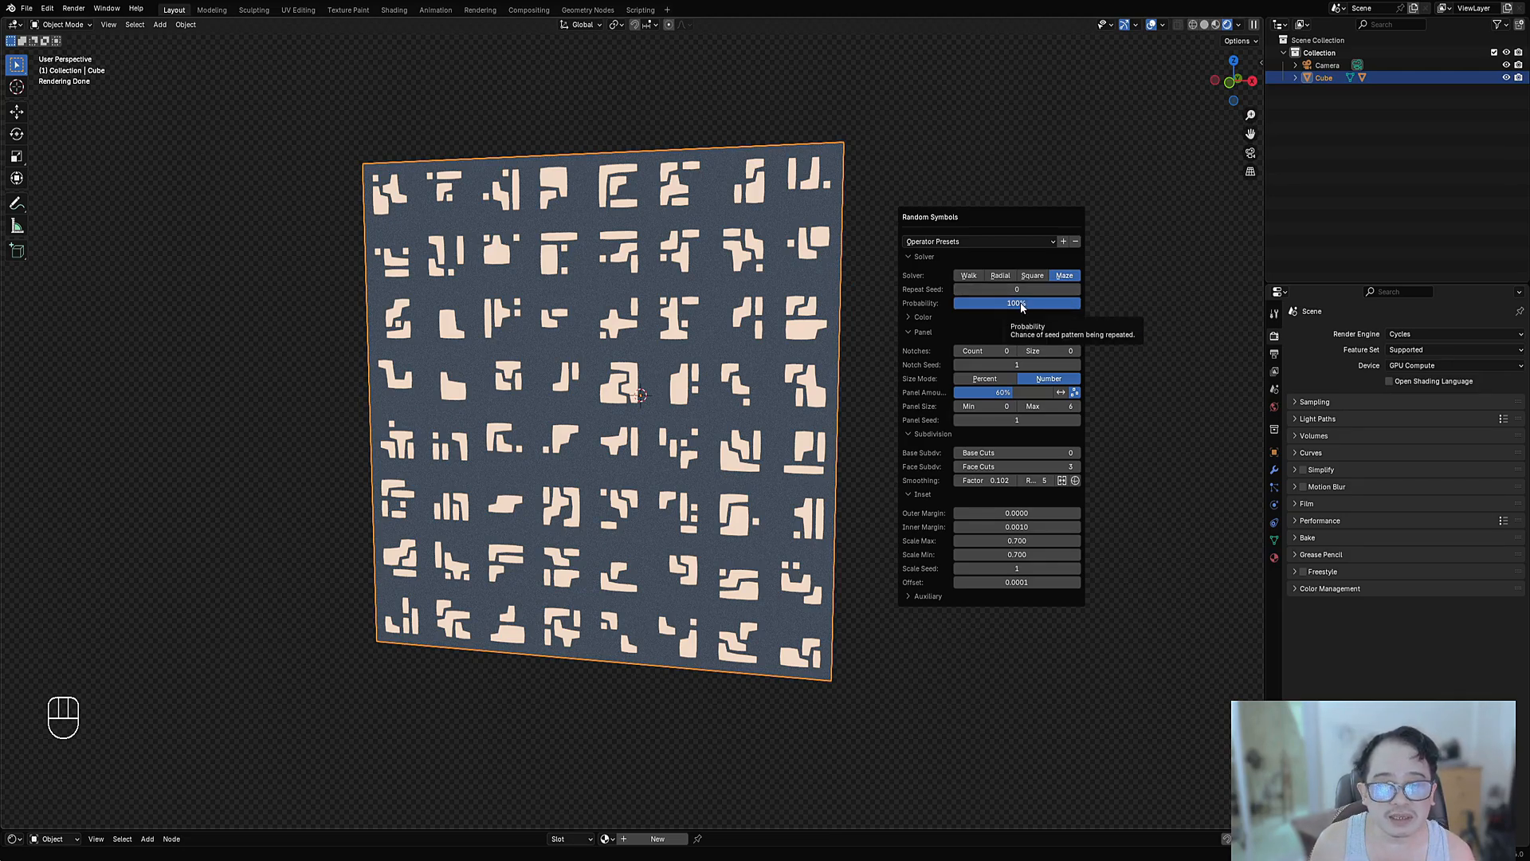
left_click(1079, 289)
Set the Probability of repeated symbol patterns to 60%.
scroll(694, 393, "down", 2)
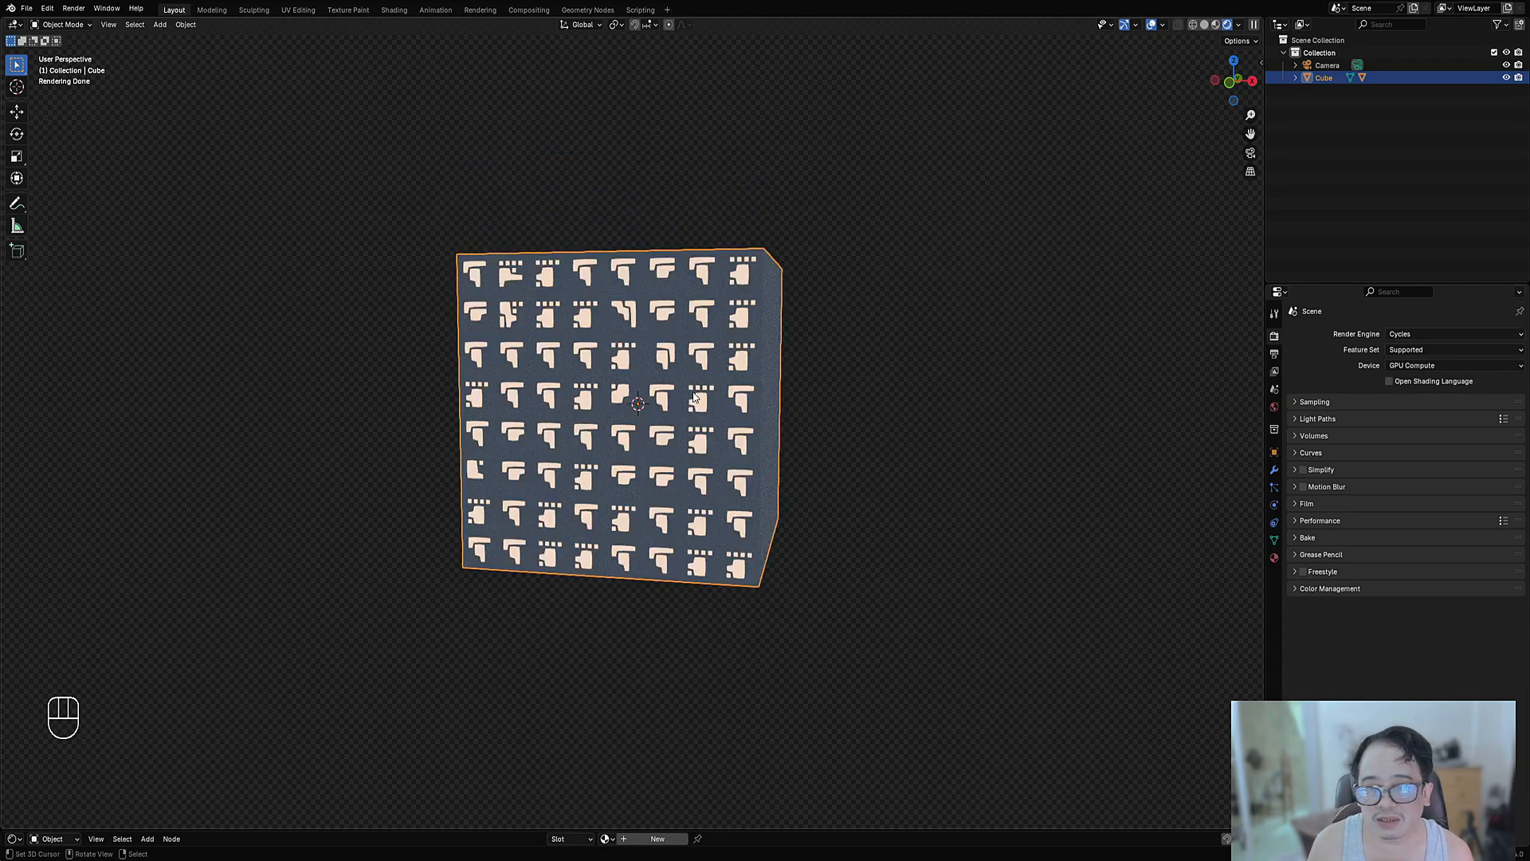
middle_click_drag(694, 397, 727, 392)
scroll(332, 350, "up", 1)
scroll(955, 289, "up", 1)
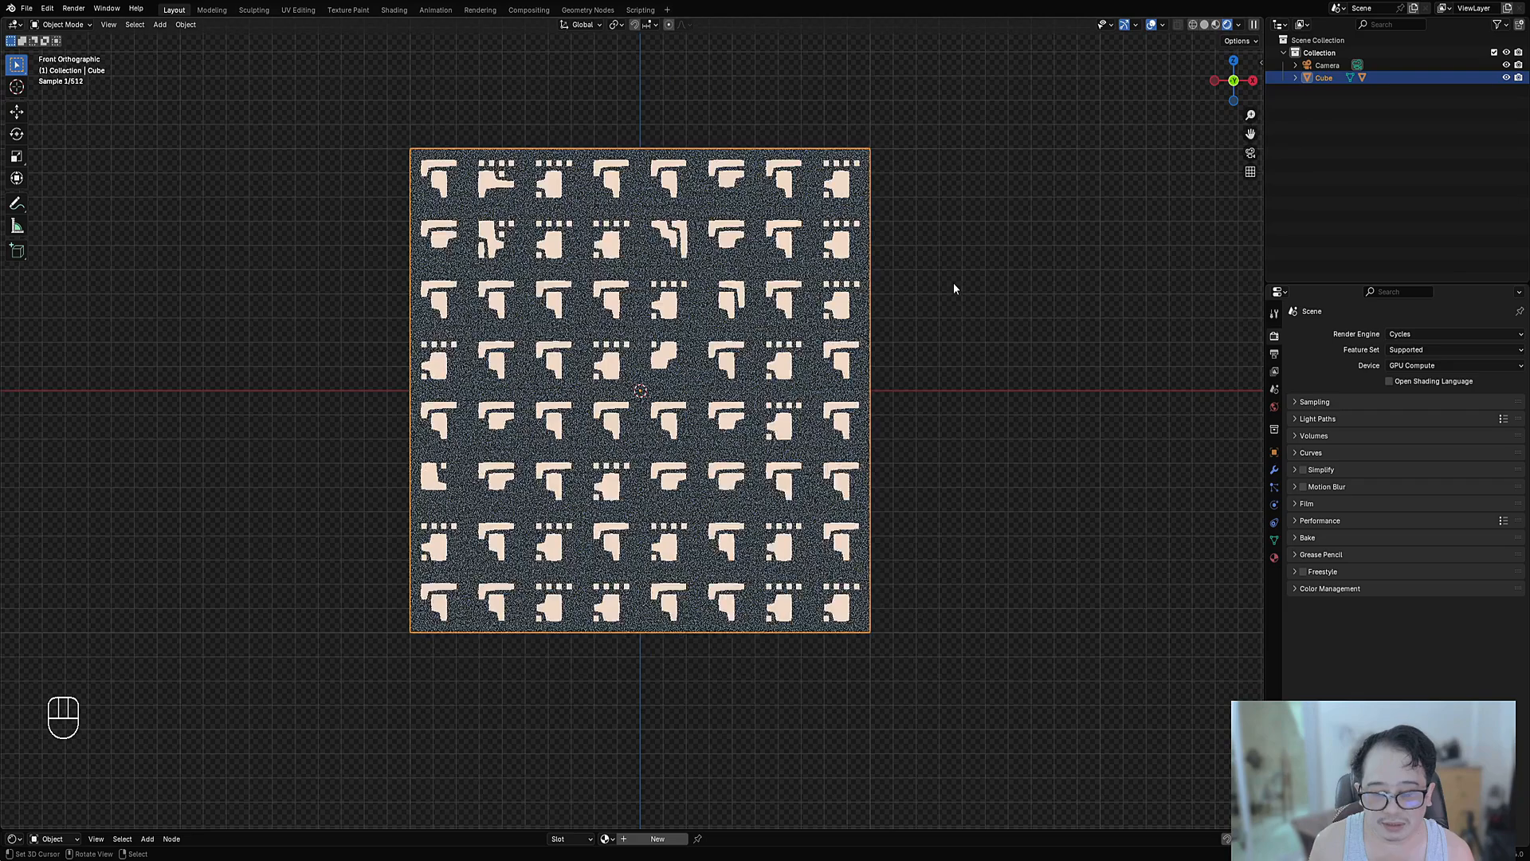
scroll(954, 288, "up", 1)
key("F9")
left_click(1073, 378)
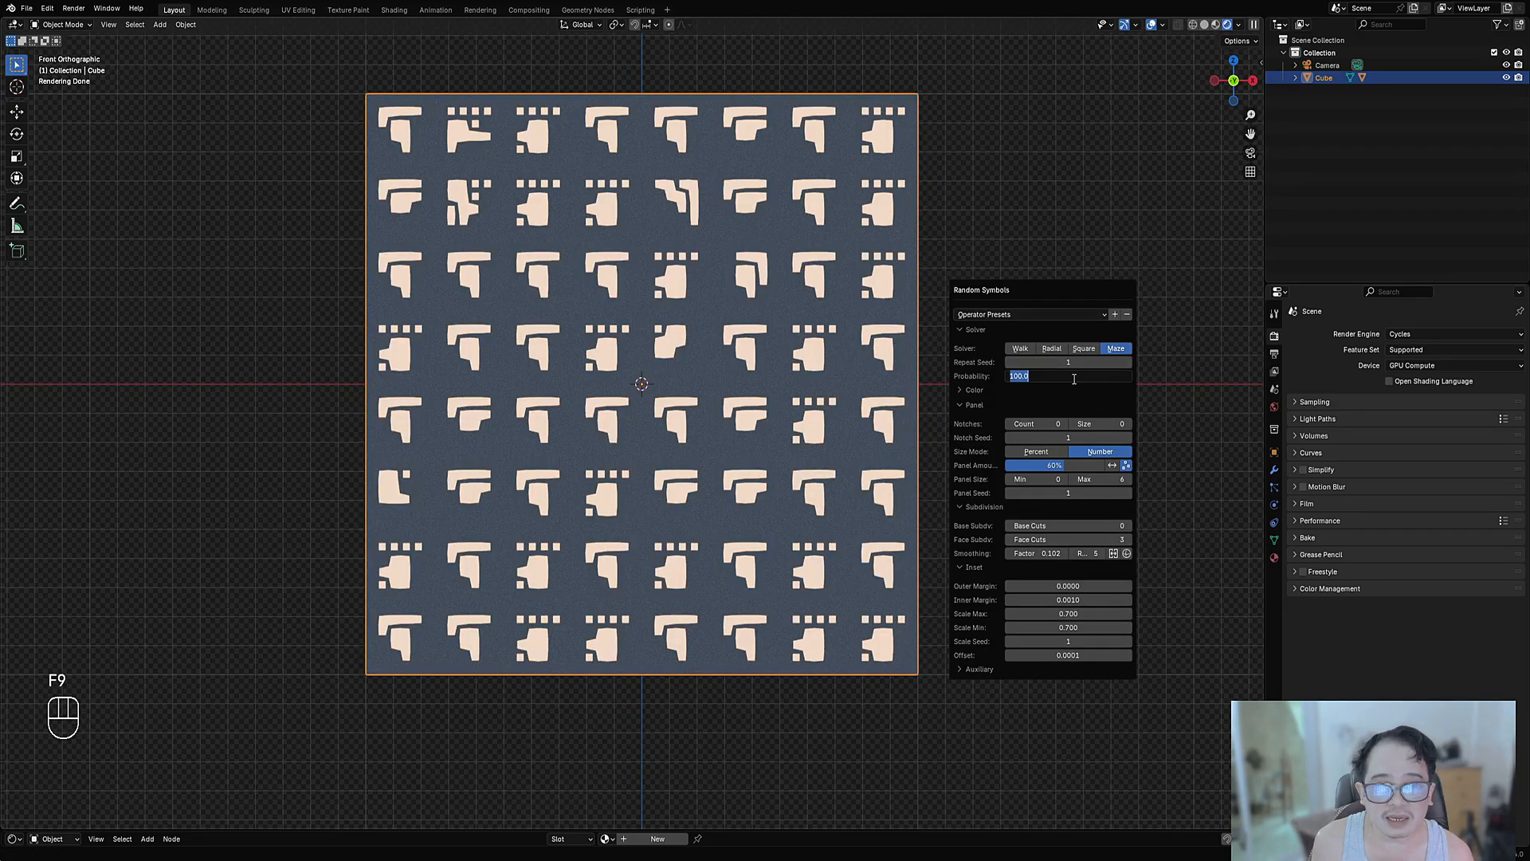
type("60")
key("Return")
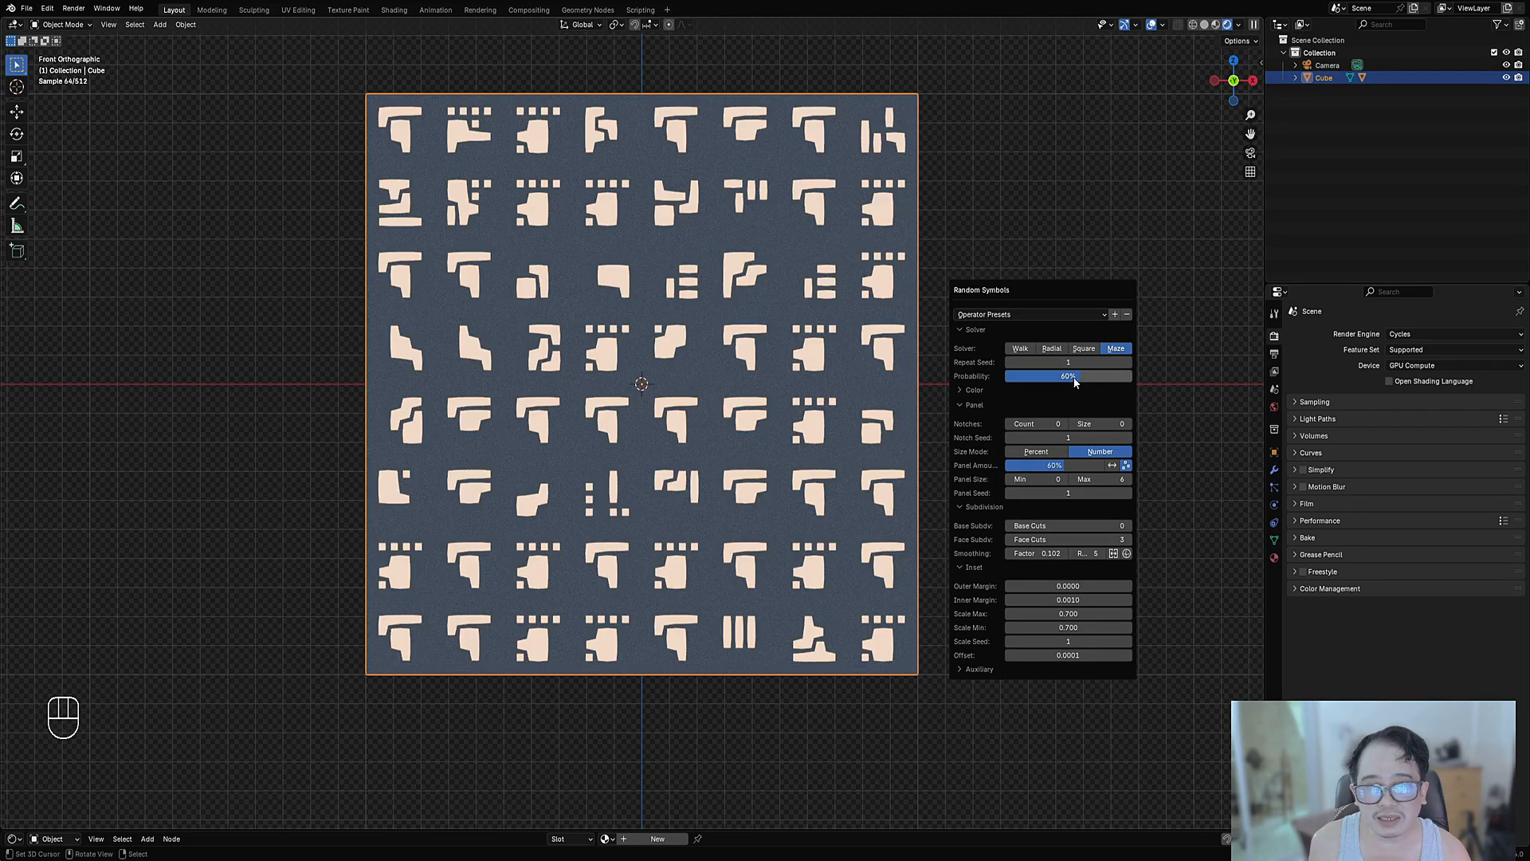
left_click(1072, 378)
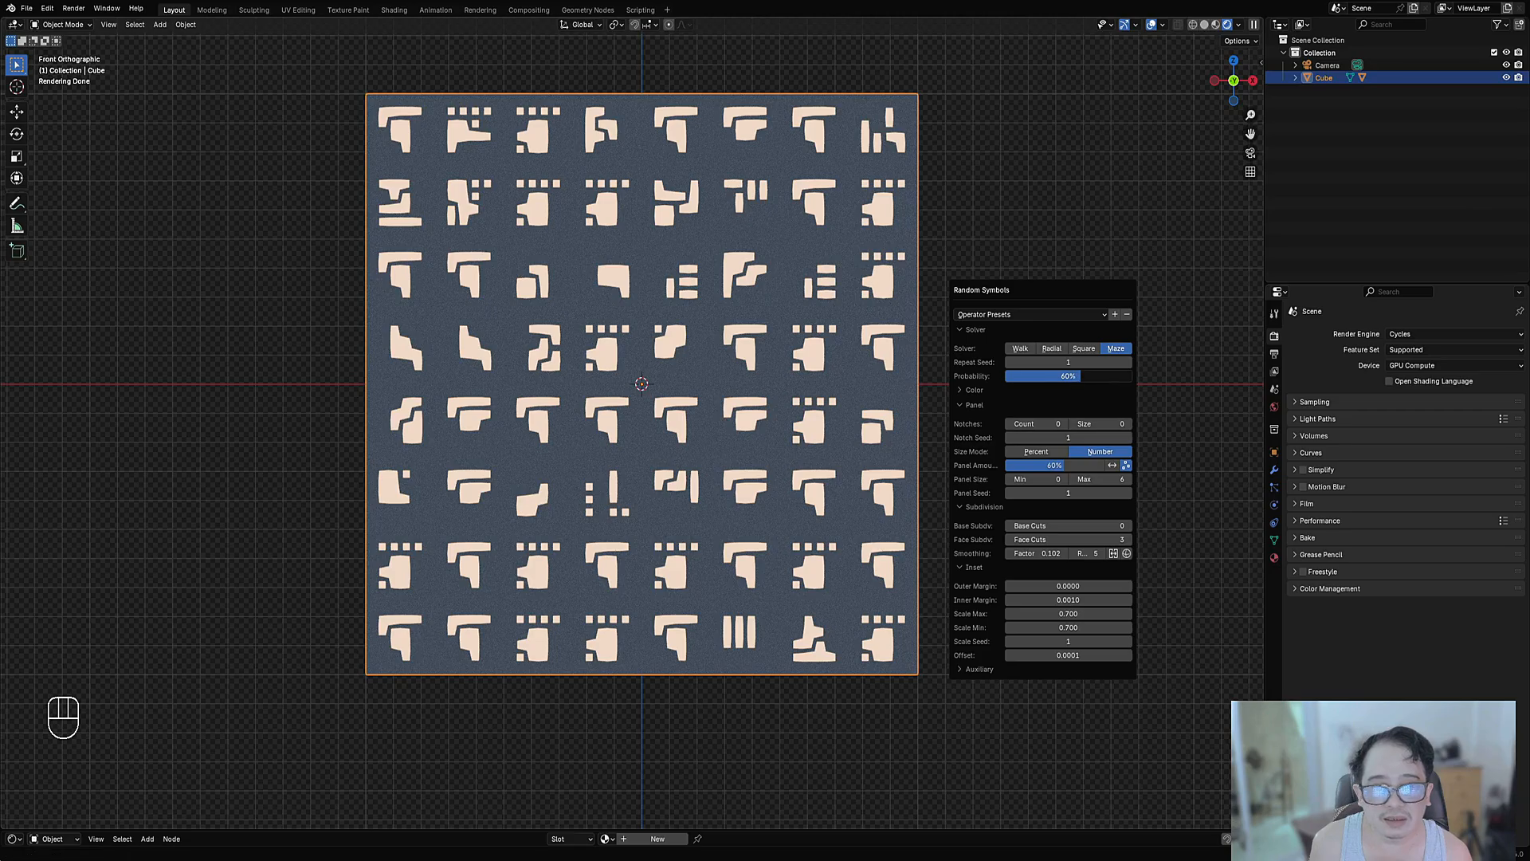
Set the Probability of repeated symbols to 25% and the Repeat Seed to 3.
type("25")
key("Return")
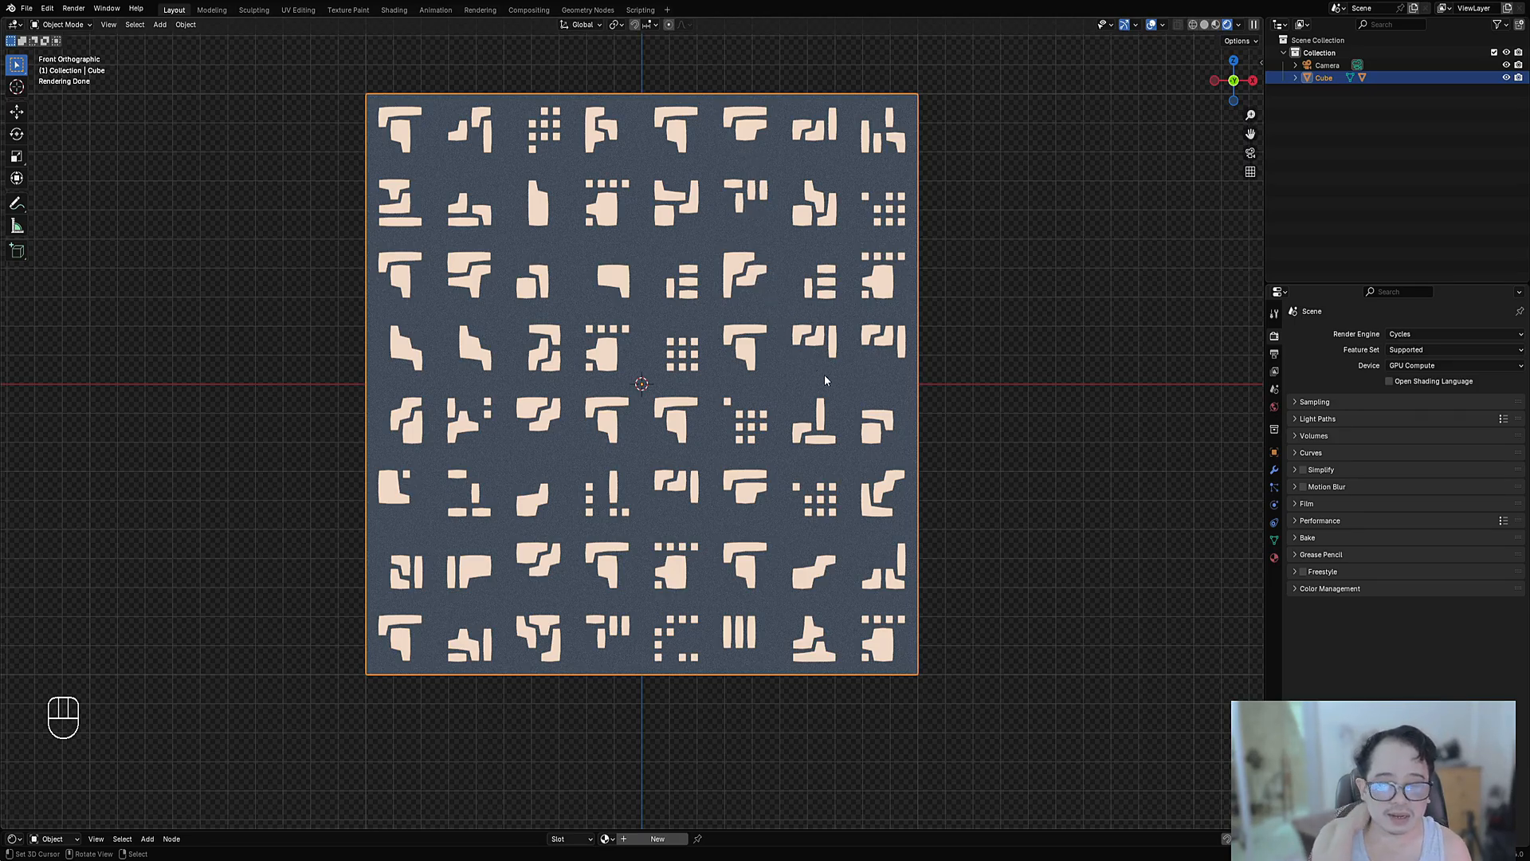
key("F9")
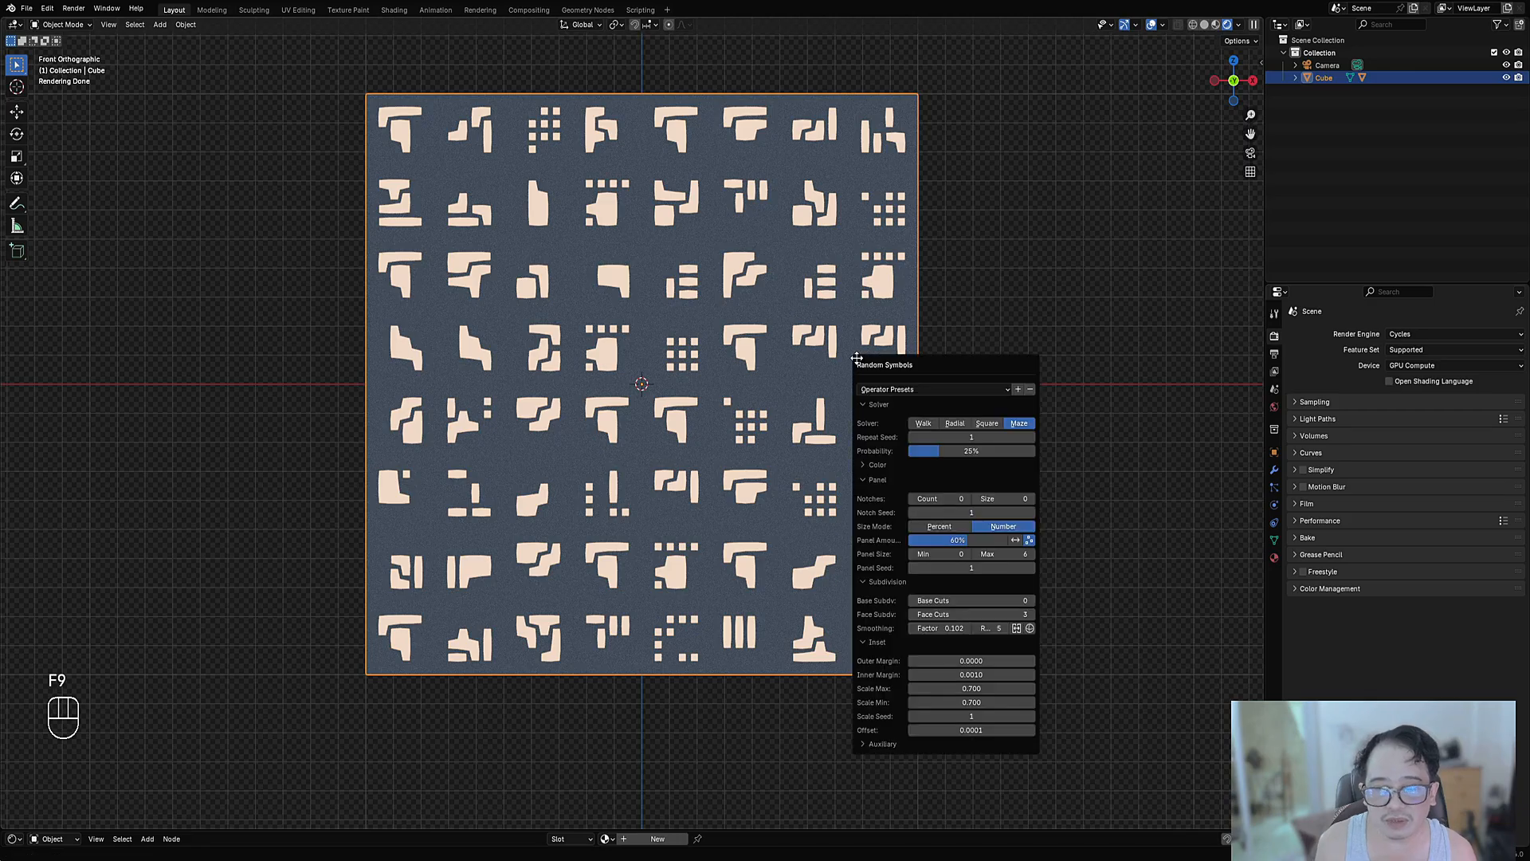
scroll(954, 436, "up", 2, "ctrl")
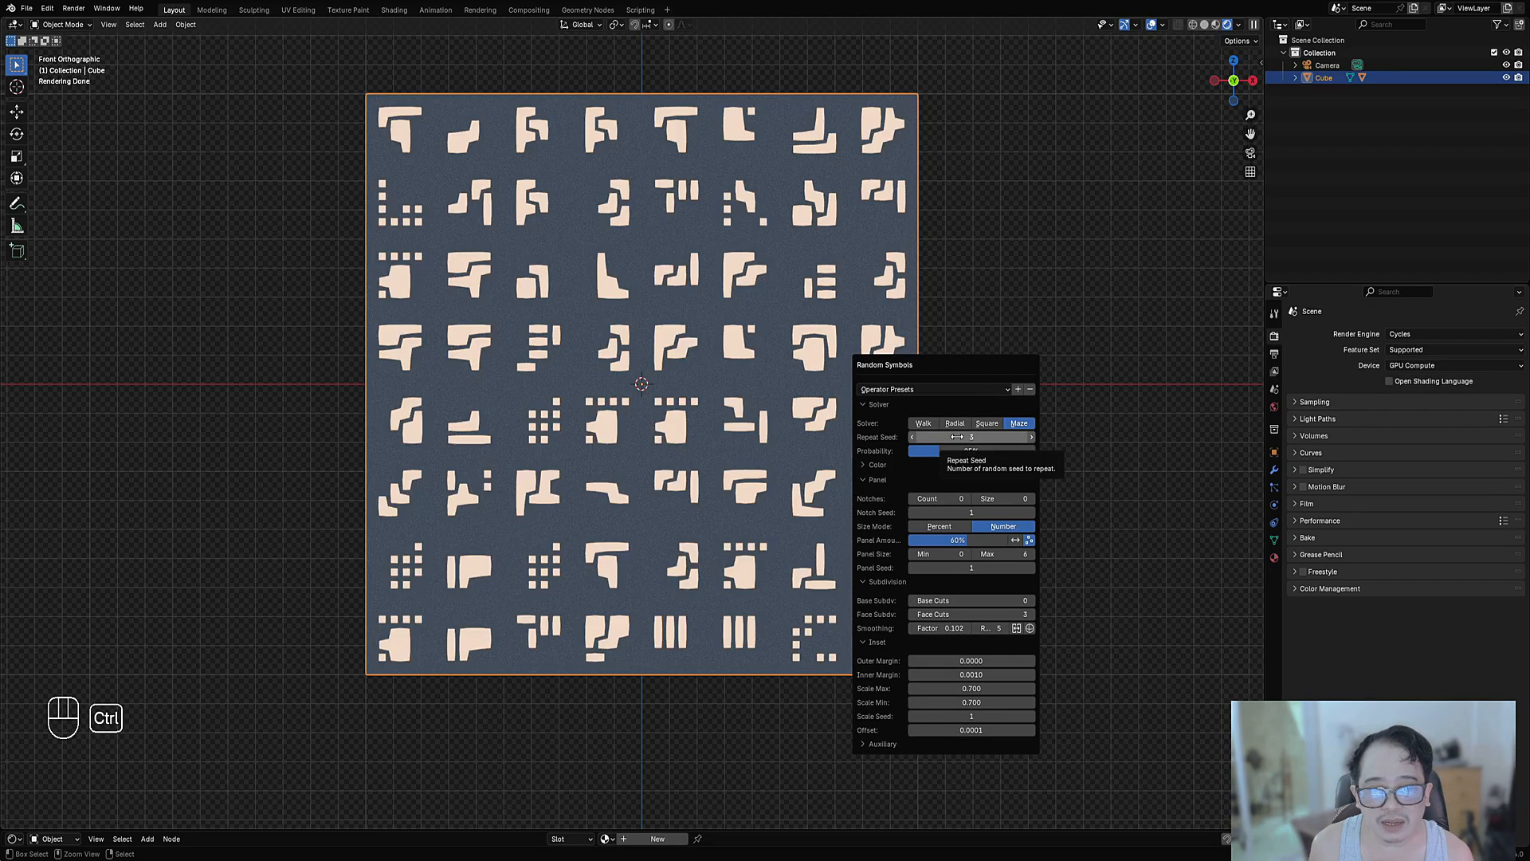
Try Probability values of 100% and 60% for the repeated symbols, settling on 40%.
left_click_drag(972, 453, 1036, 449)
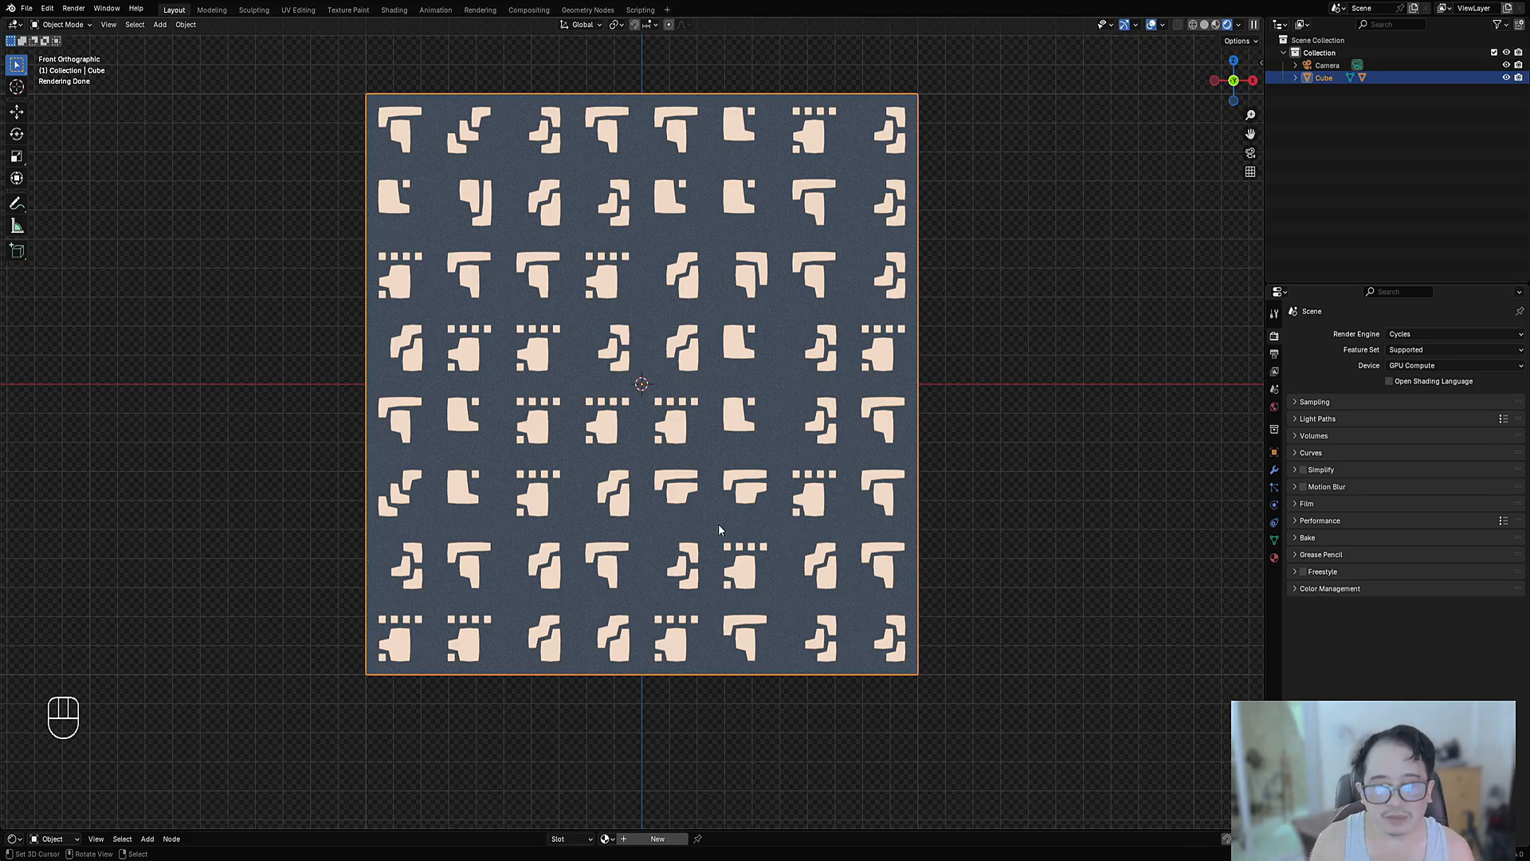
key("F9")
left_click_drag(825, 470, 946, 283)
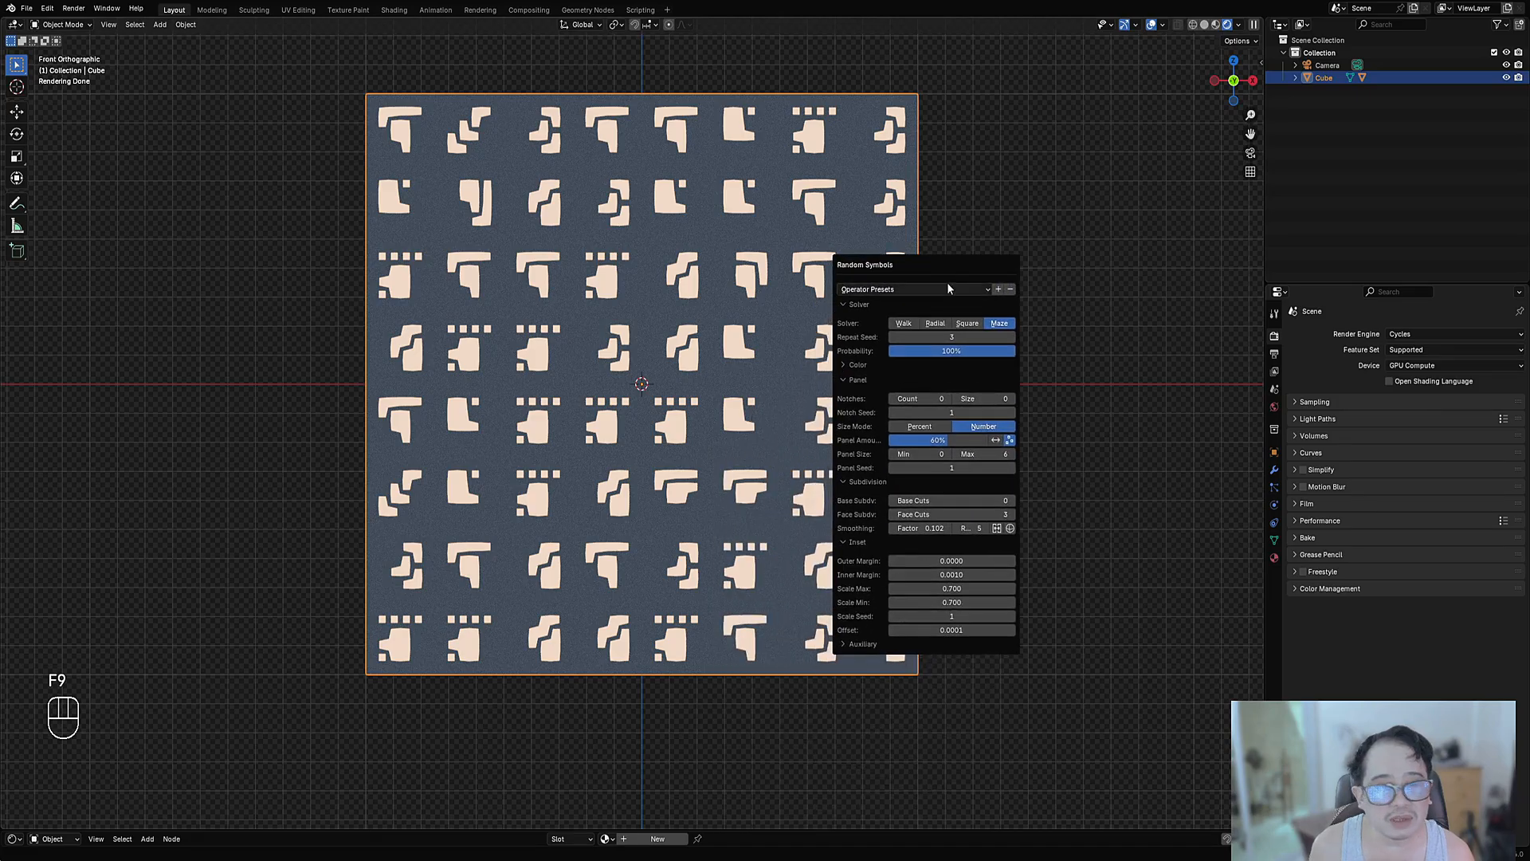
left_click(949, 351)
type("60")
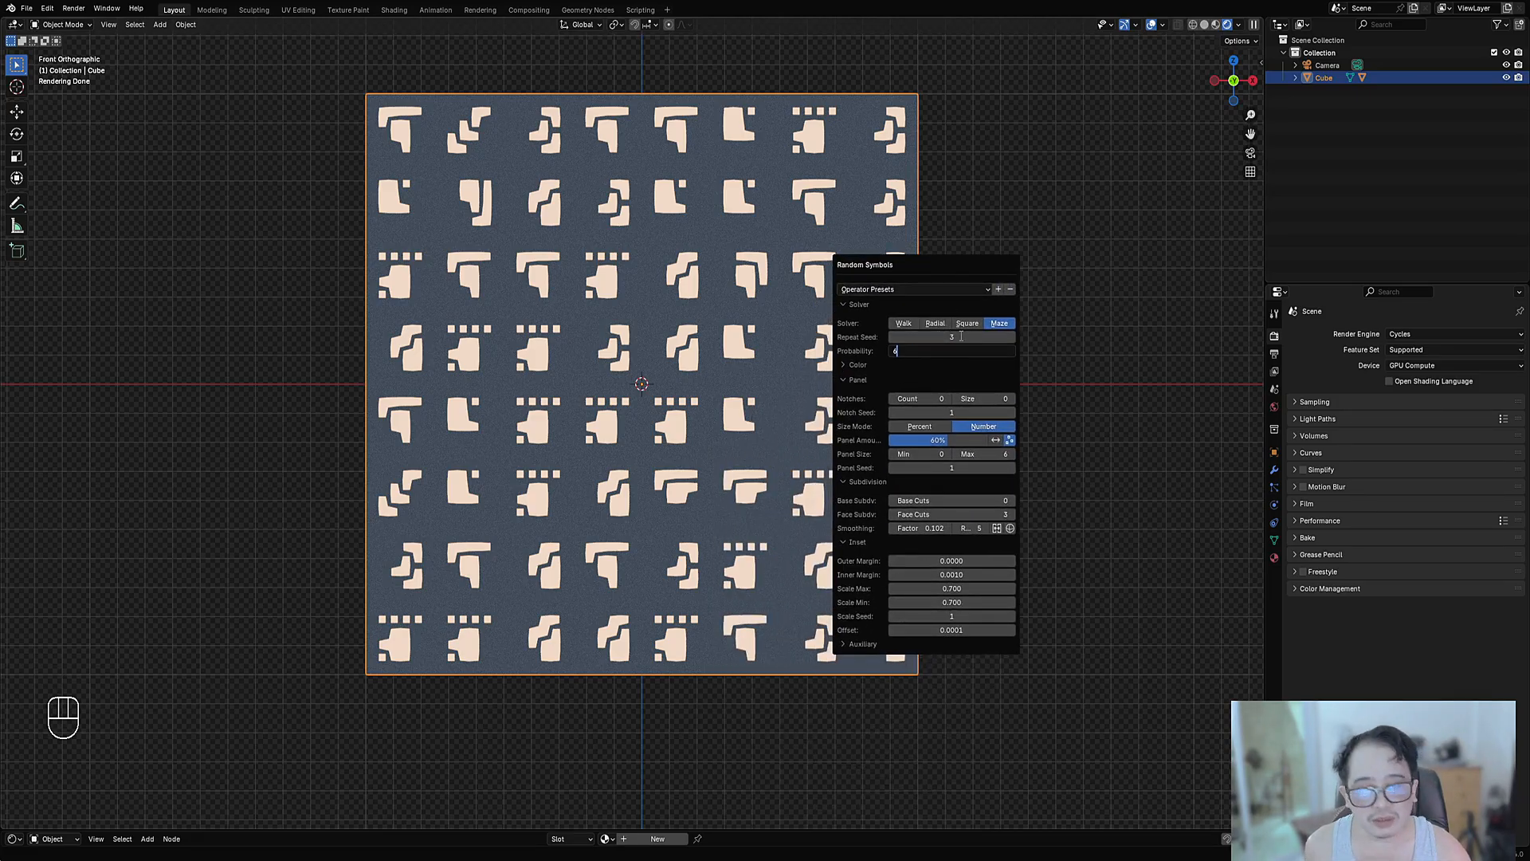
key("Return")
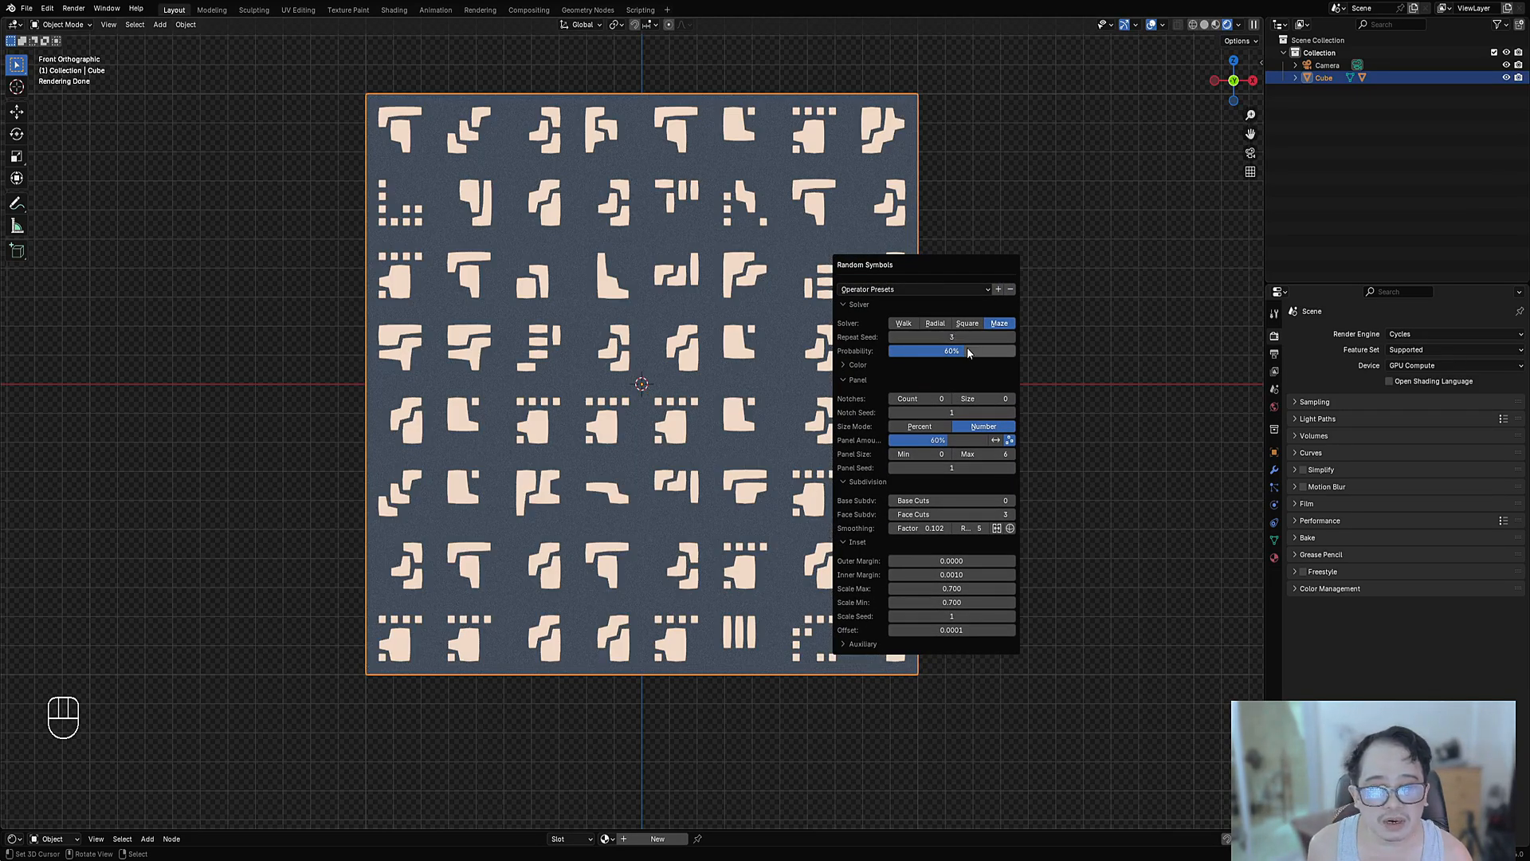
left_click(968, 349)
type("40")
key("Return")
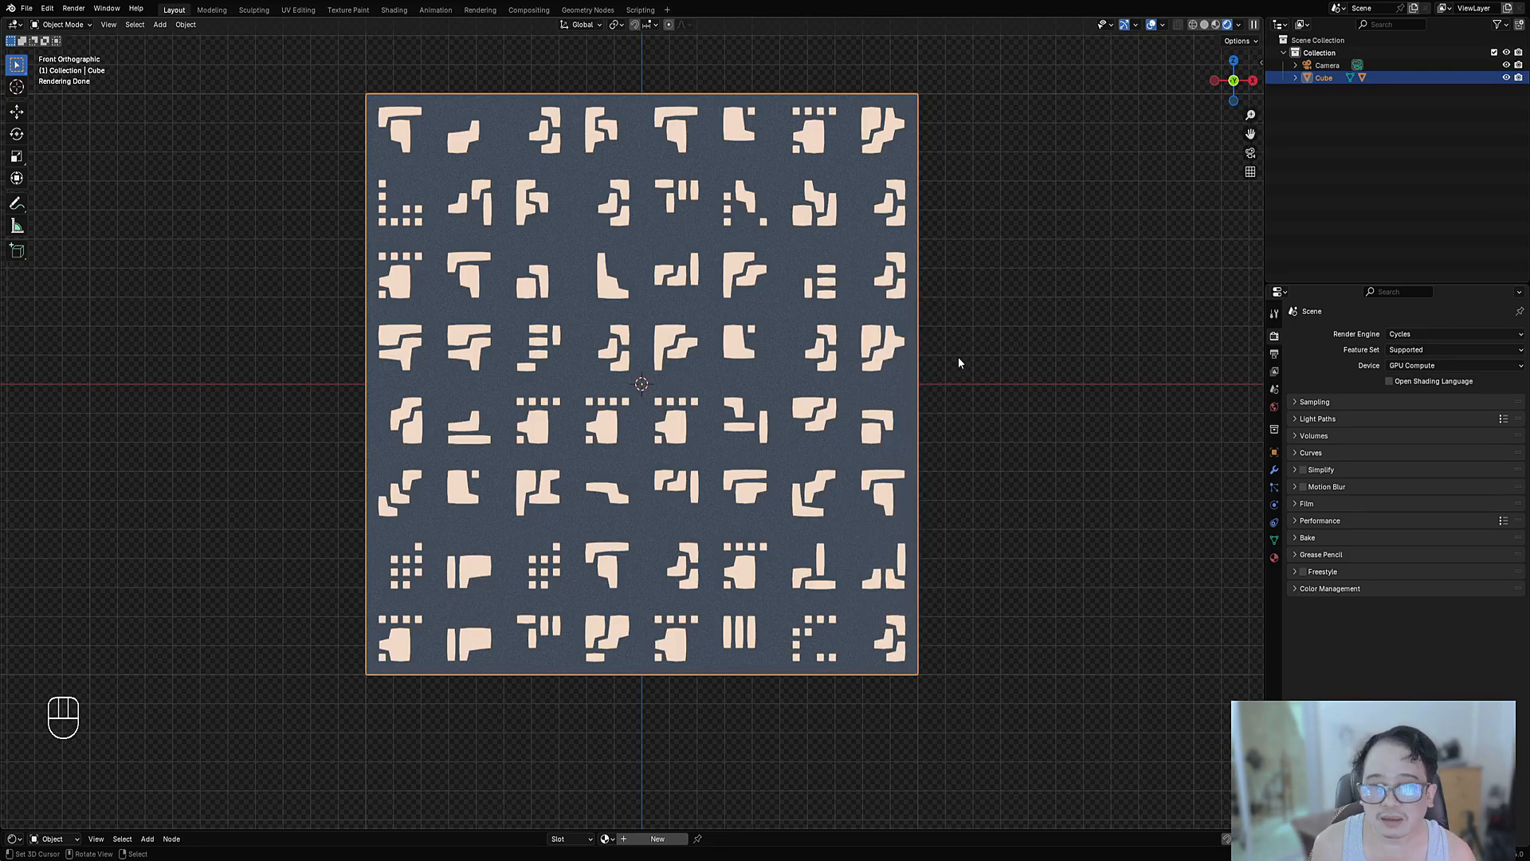
Set the Panel Seed of the symbols to 6 while viewing the cube in perspective.
mouse_move(958, 361)
middle_mouse_down()
mouse_move(925, 407)
mouse_move(878, 406)
mouse_move(940, 346)
middle_mouse_up()
scroll(872, 413, "down", 3)
key("F9")
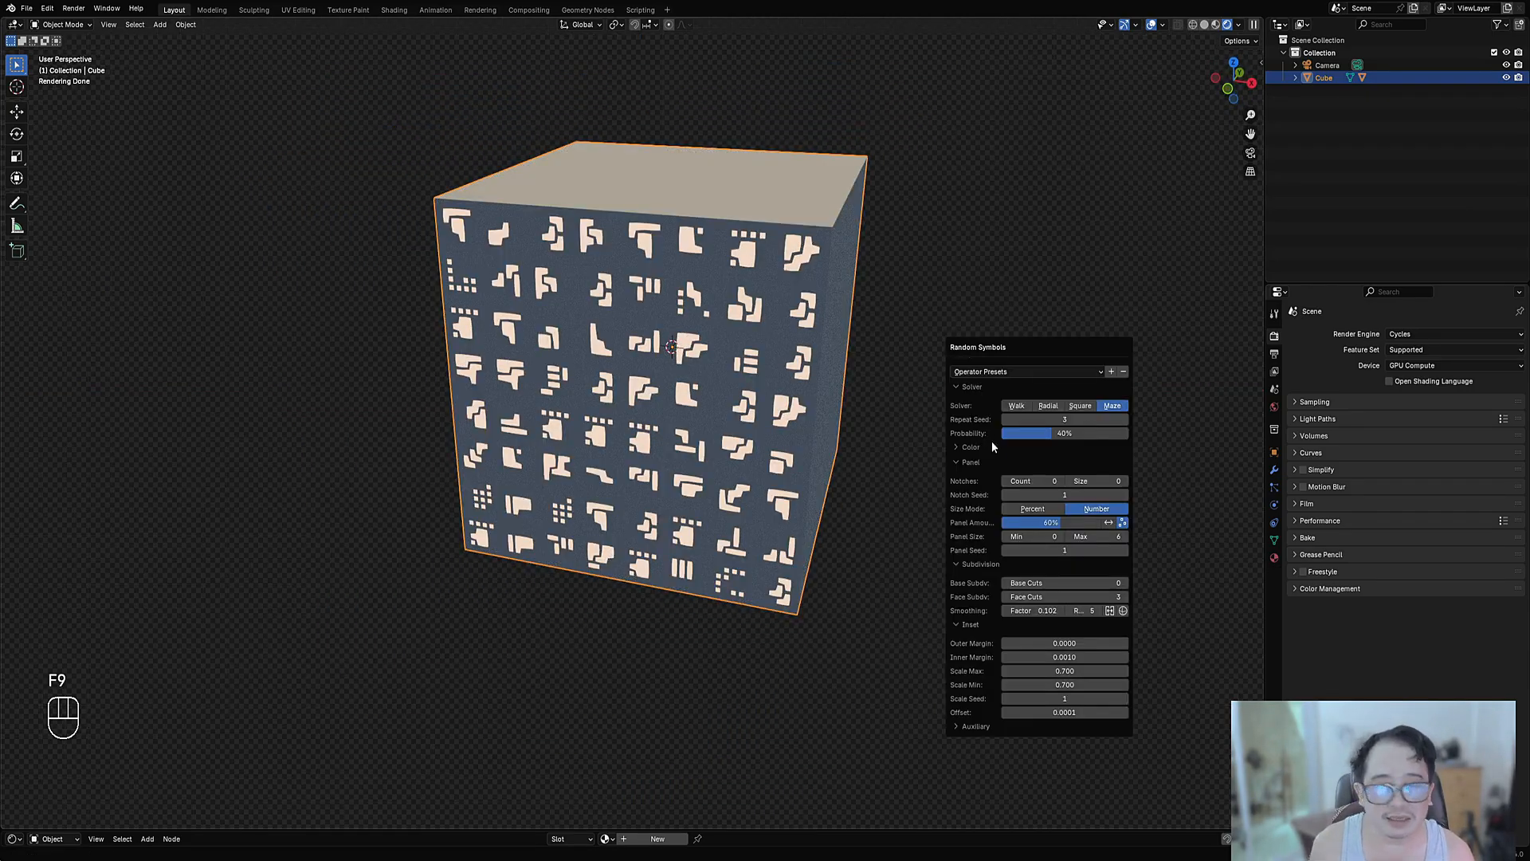
scroll(1040, 551, "up", 2, "ctrl")
scroll(1040, 552, "up", 3, "ctrl")
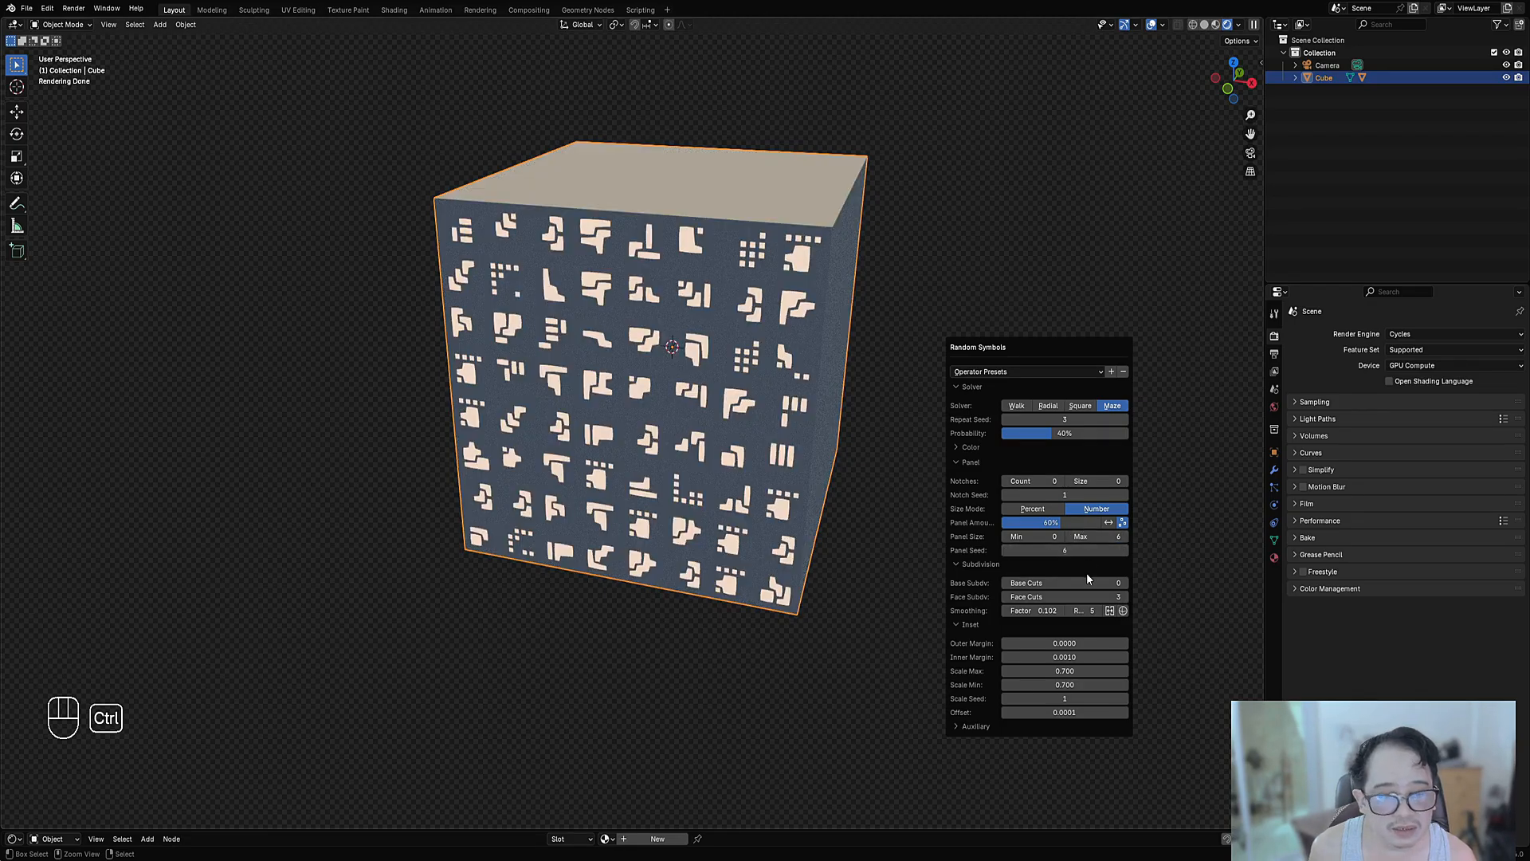
Try 4 Face Cuts for the symbols and check them in front view, returning to 3.
scroll(1087, 581, "up", 1, "ctrl")
scroll(1086, 582, "down", 1, "ctrl")
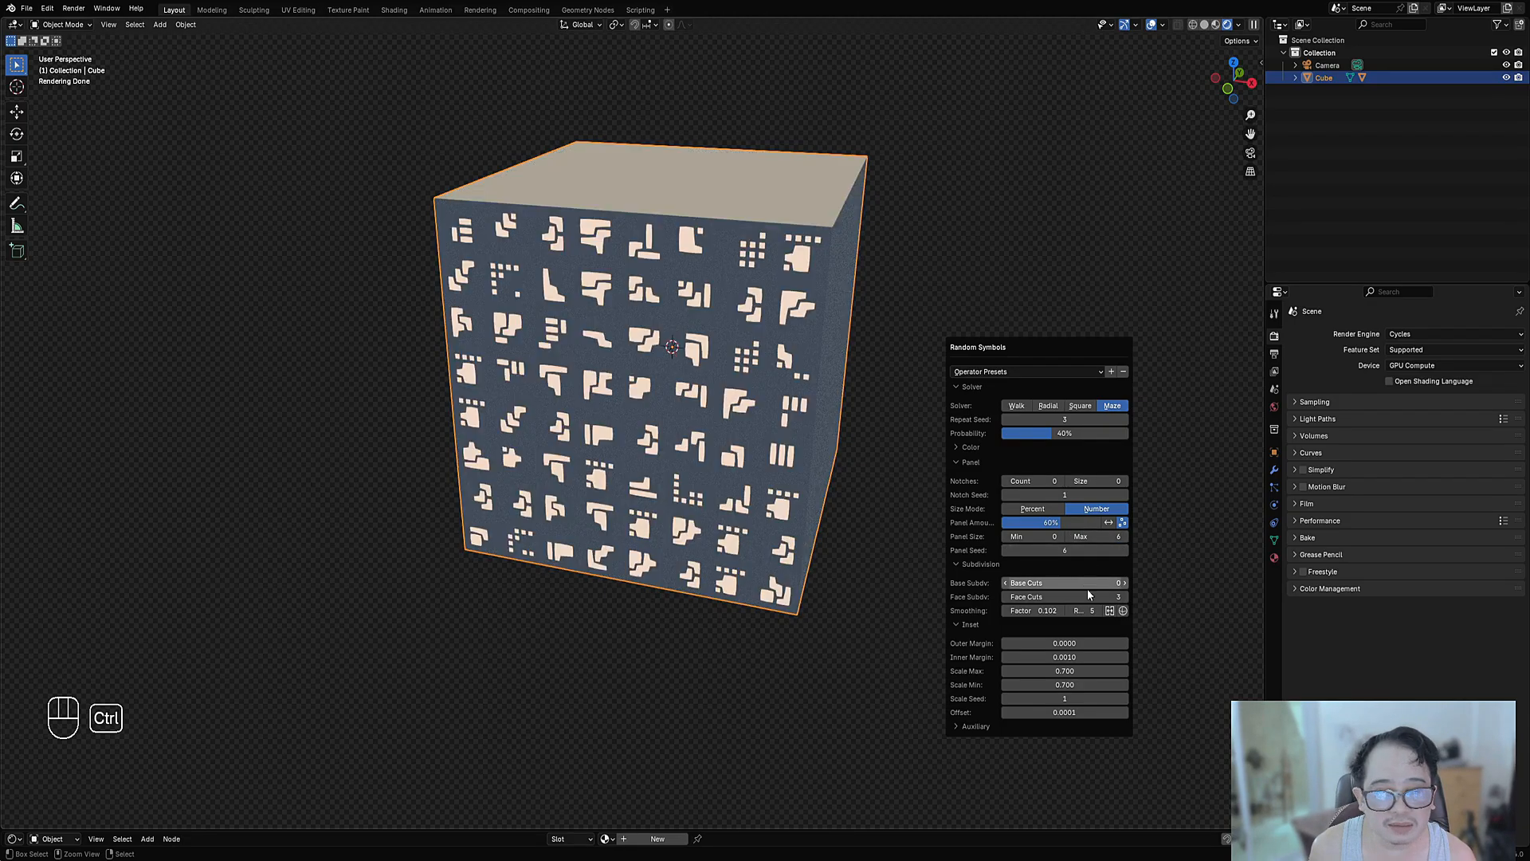
scroll(1087, 595, "up", 1, "ctrl")
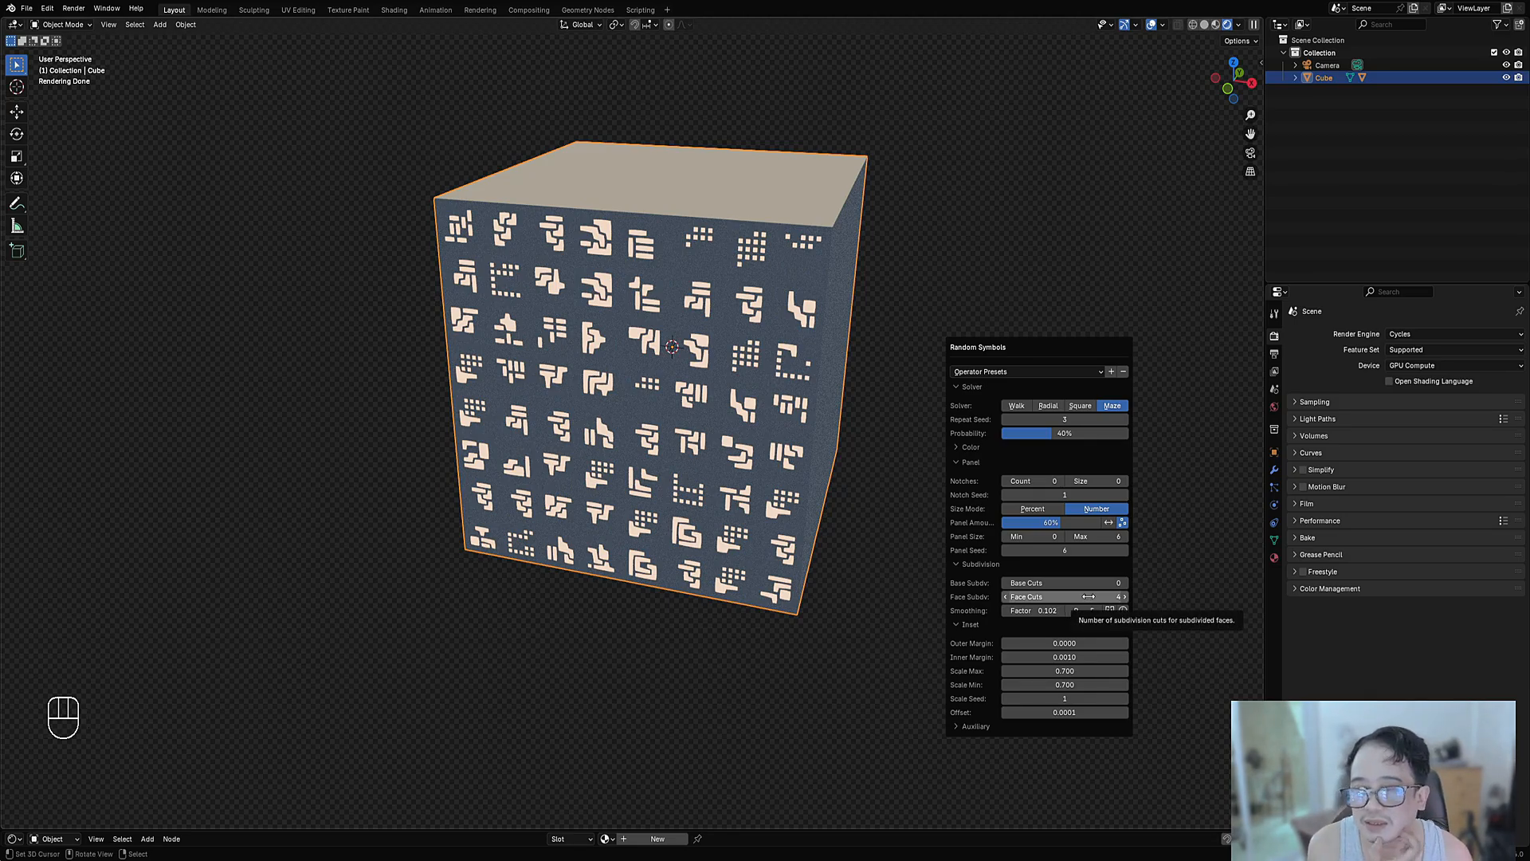
key("KP_1")
scroll(649, 369, "up", 2)
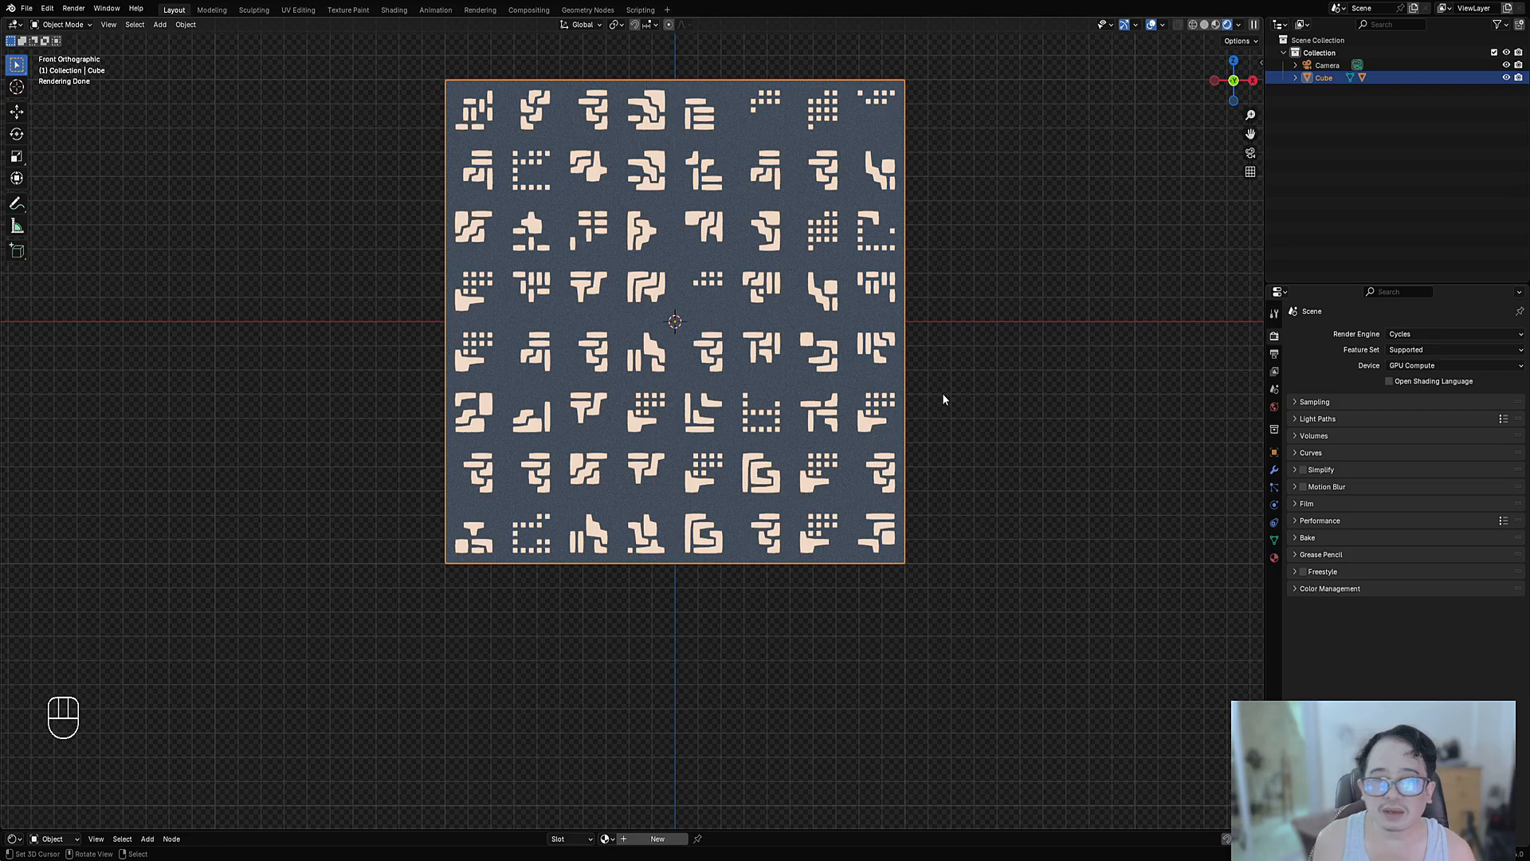
scroll(918, 383, "down", 1)
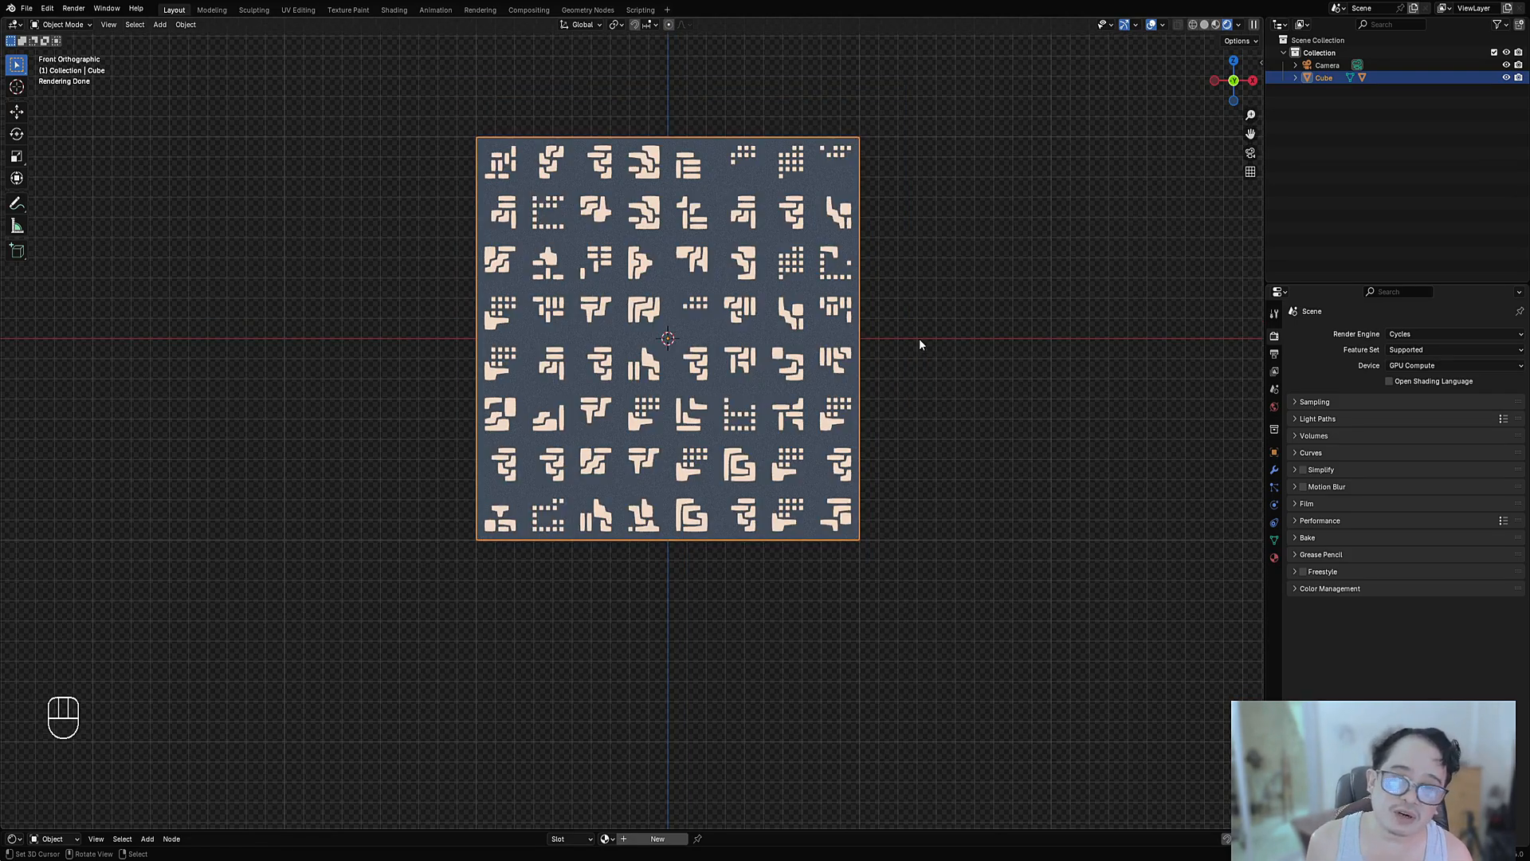
key("F9")
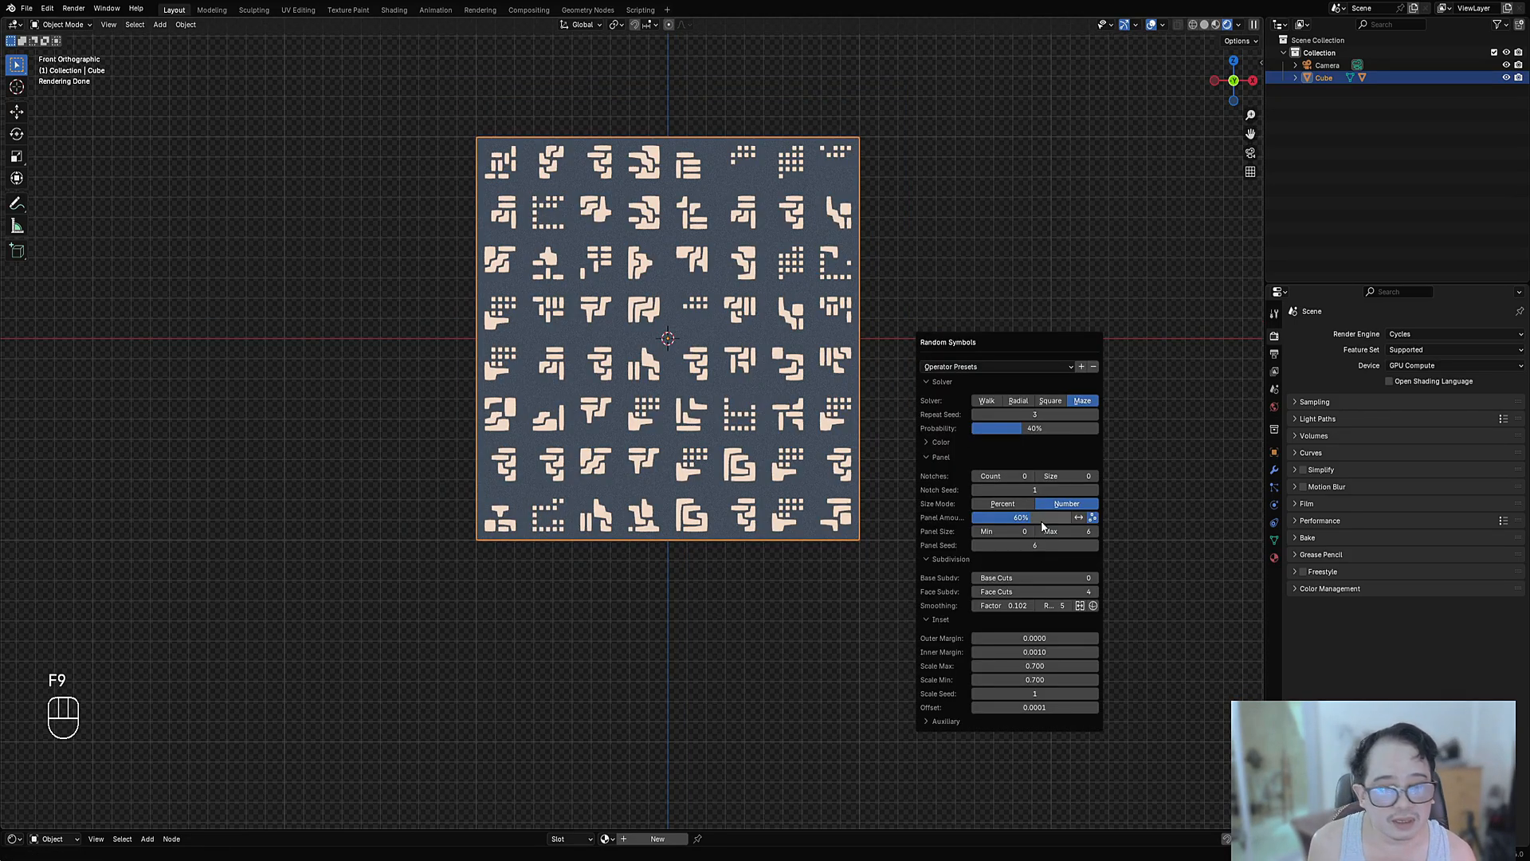
scroll(1039, 591, "down", 1, "ctrl")
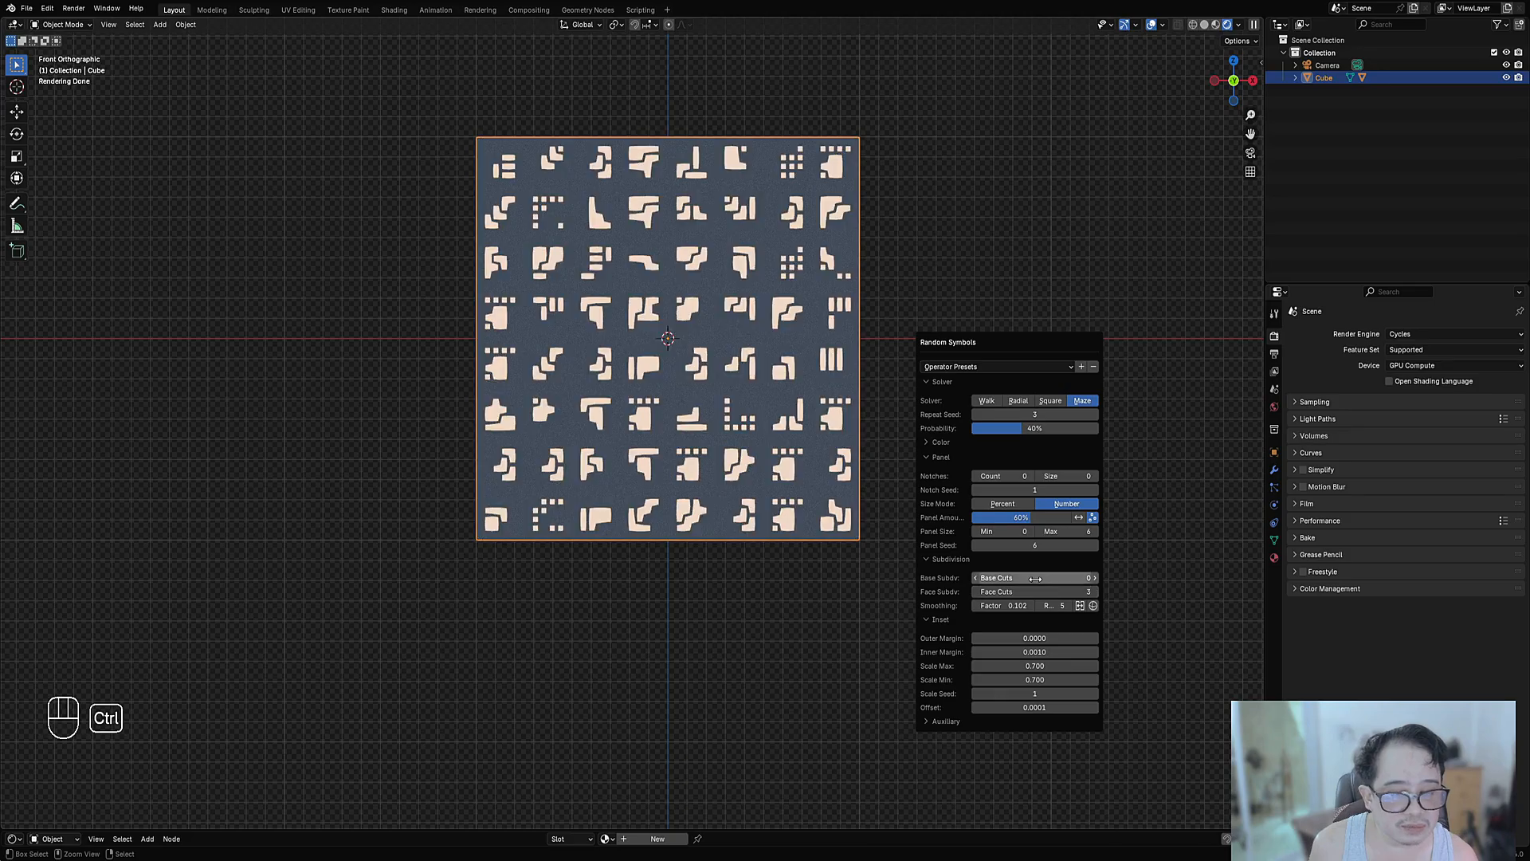
Set the Base Cuts to 1 to generate more symbols, and inspect the denser pattern up close.
scroll(1036, 579, "up", 1, "ctrl")
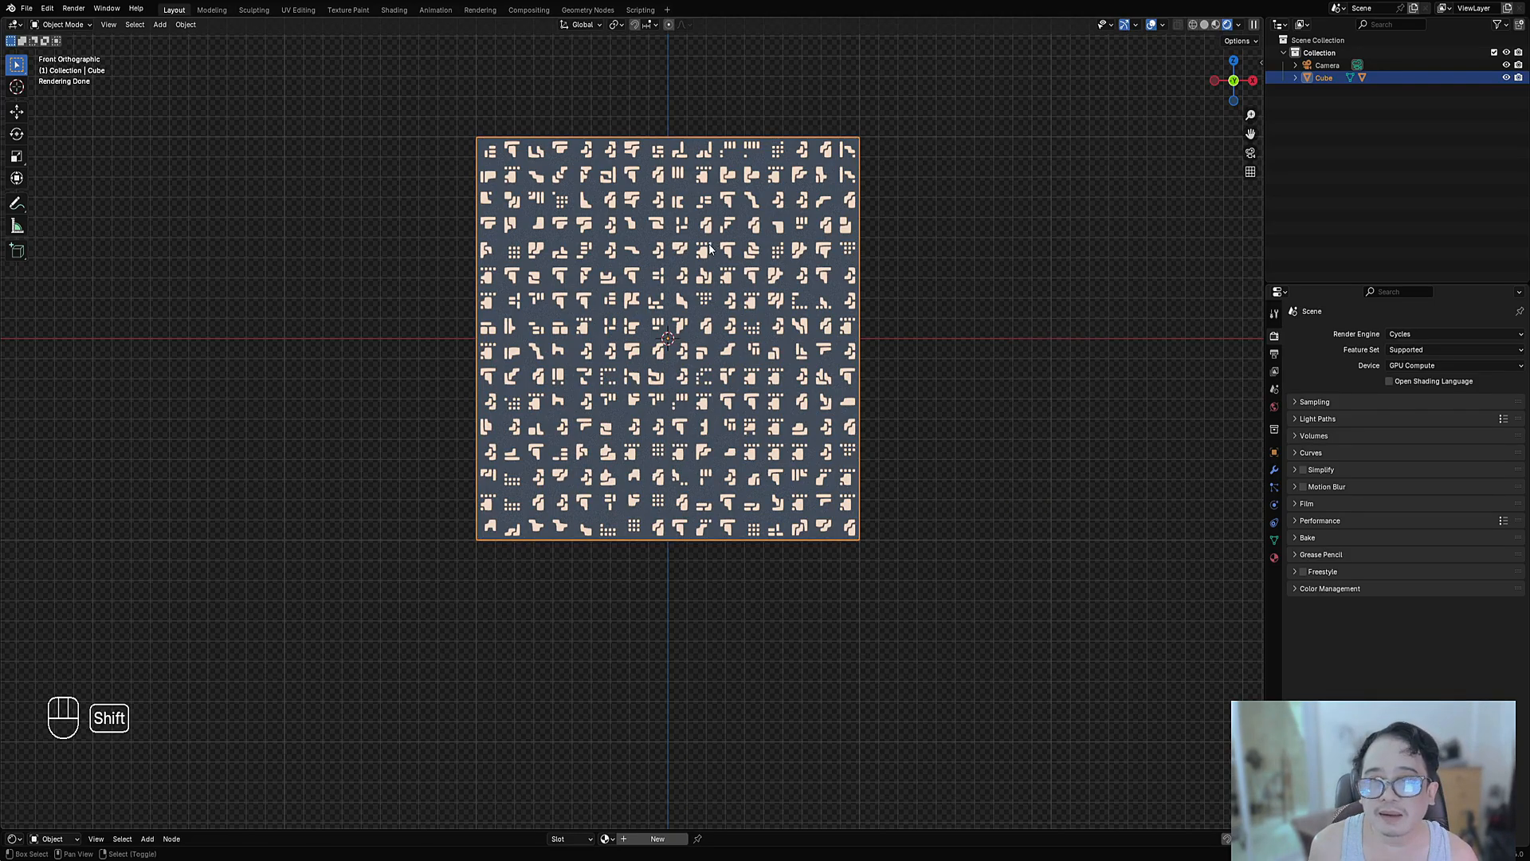
middle_click_drag(695, 256, 694, 398, "shift")
scroll(693, 398, "up", 3)
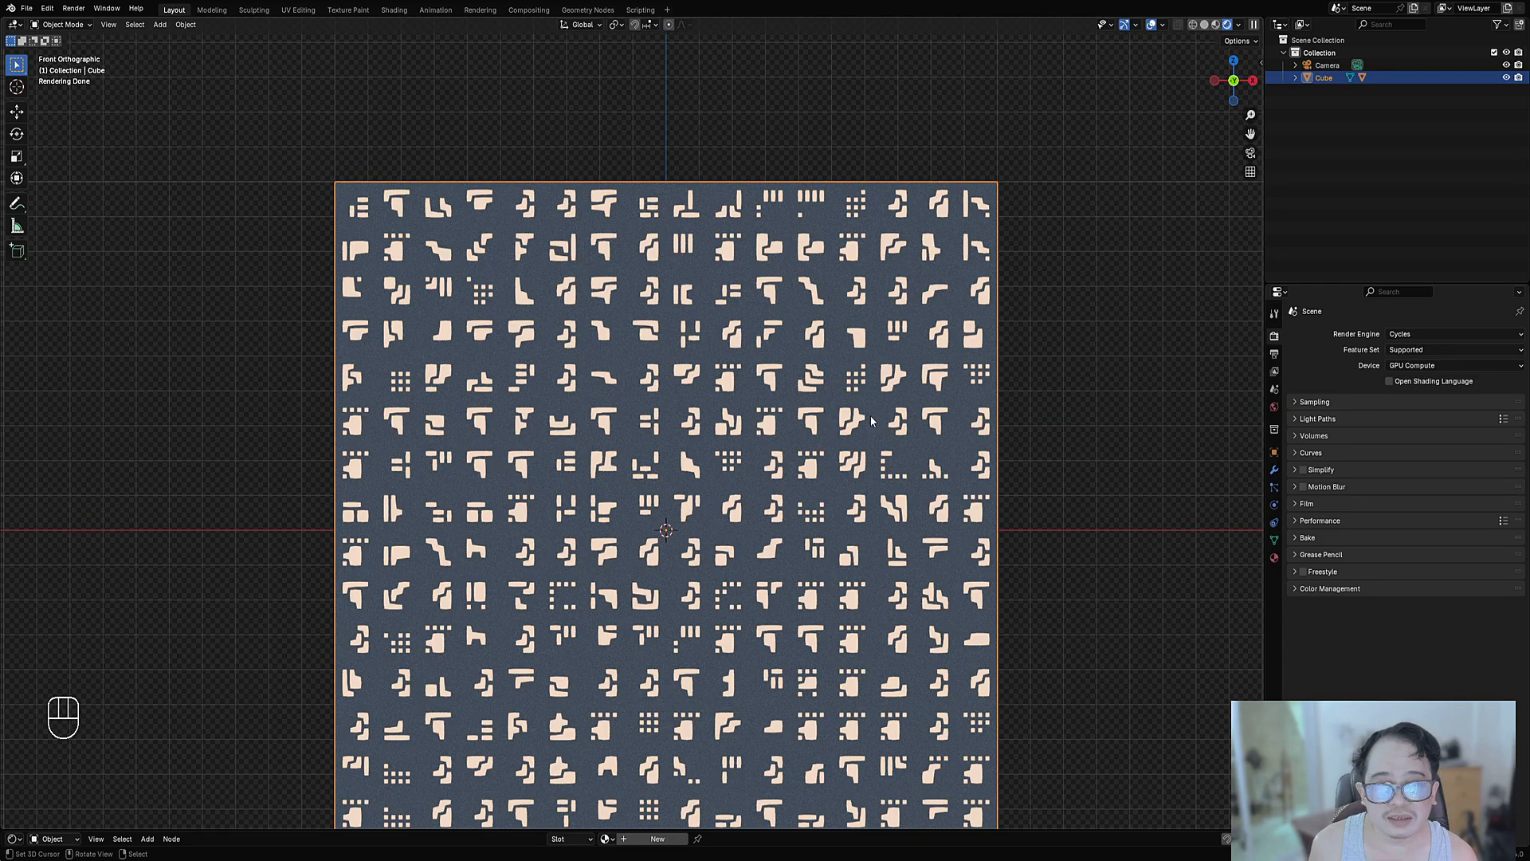
scroll(875, 389, "down", 1)
Set the Repeat Seed to 5 and the Probability to 20% for the denser symbol pattern.
key("F9")
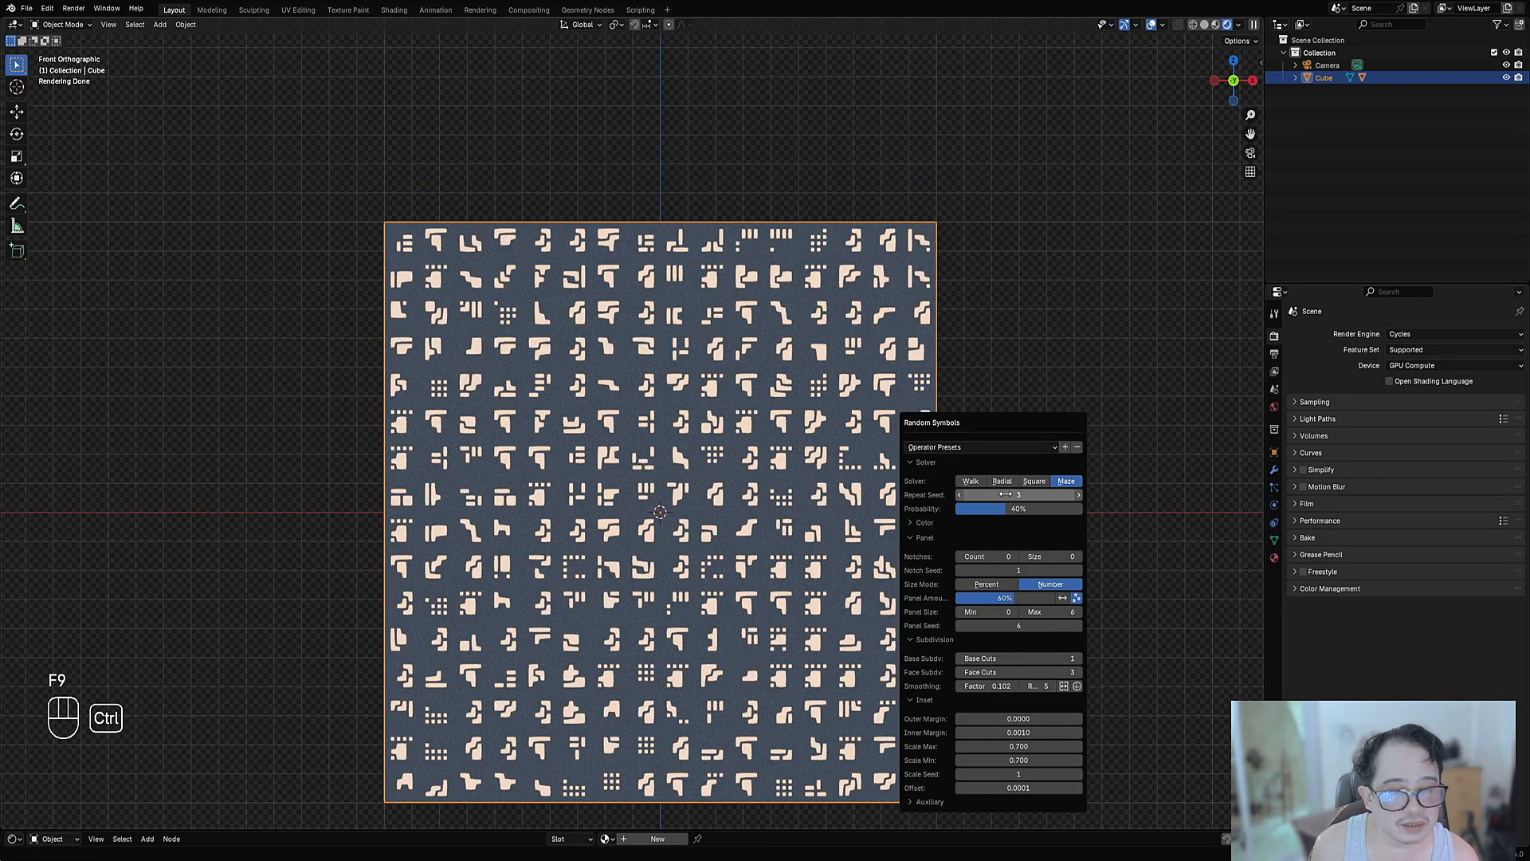
scroll(1006, 495, "up", 1, "ctrl")
scroll(1006, 495, "up", 1, "ctrl")
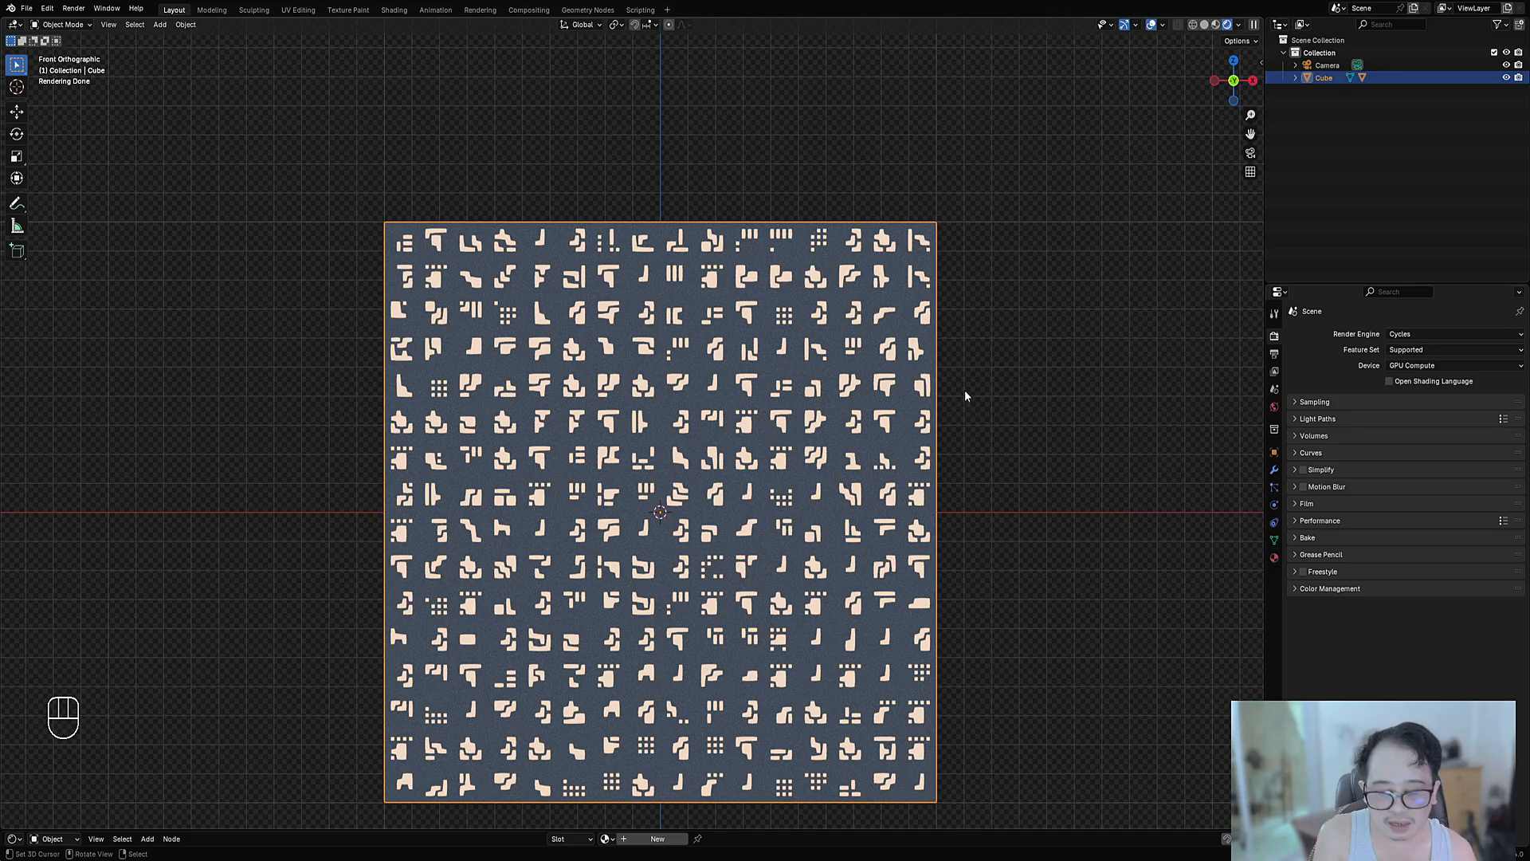
key("F9")
left_click(1100, 484)
type("20")
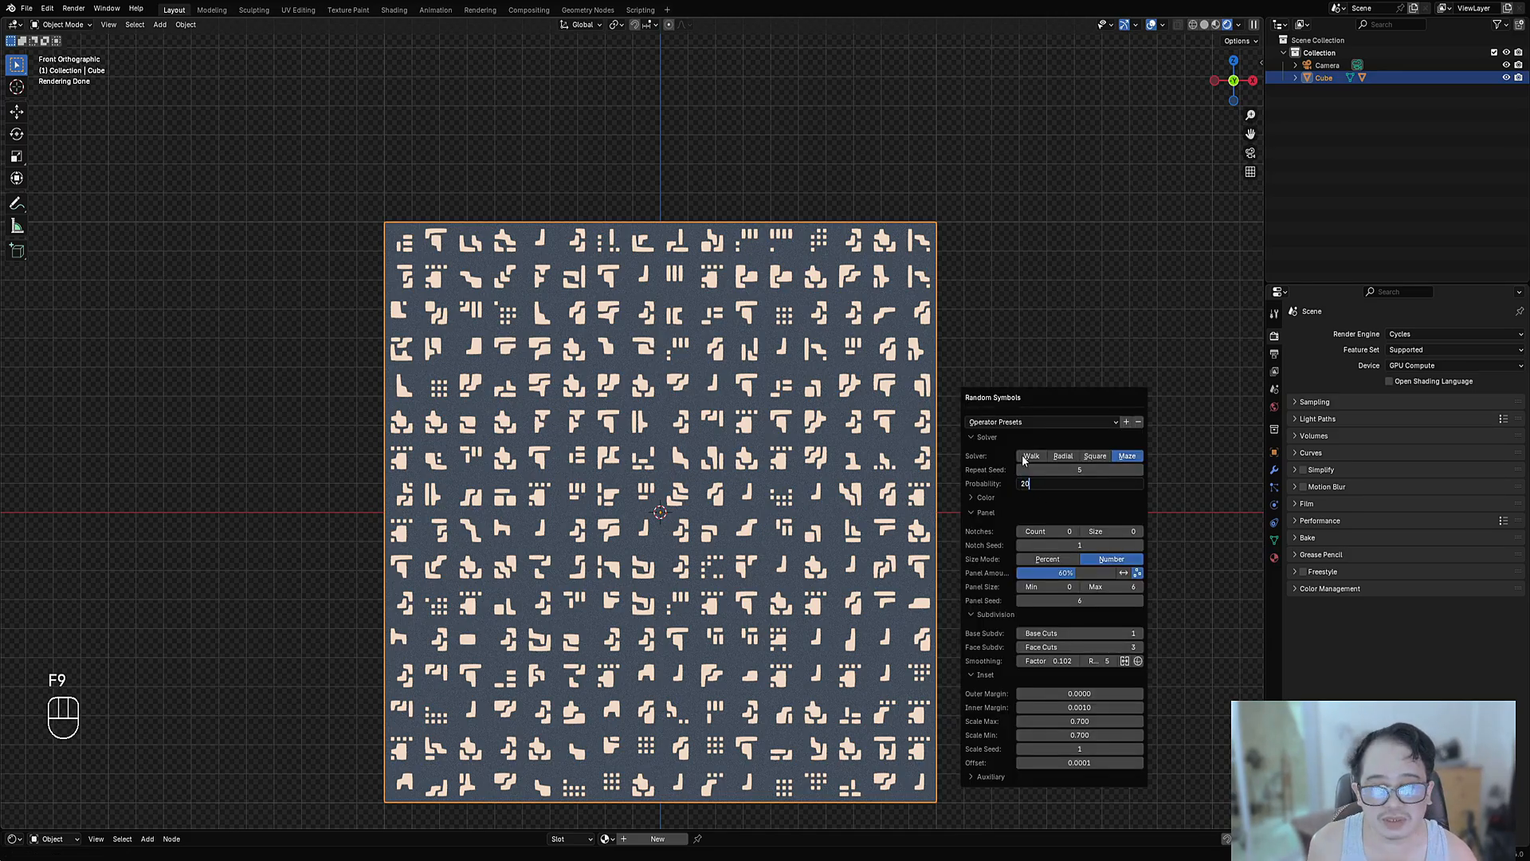
key("Return")
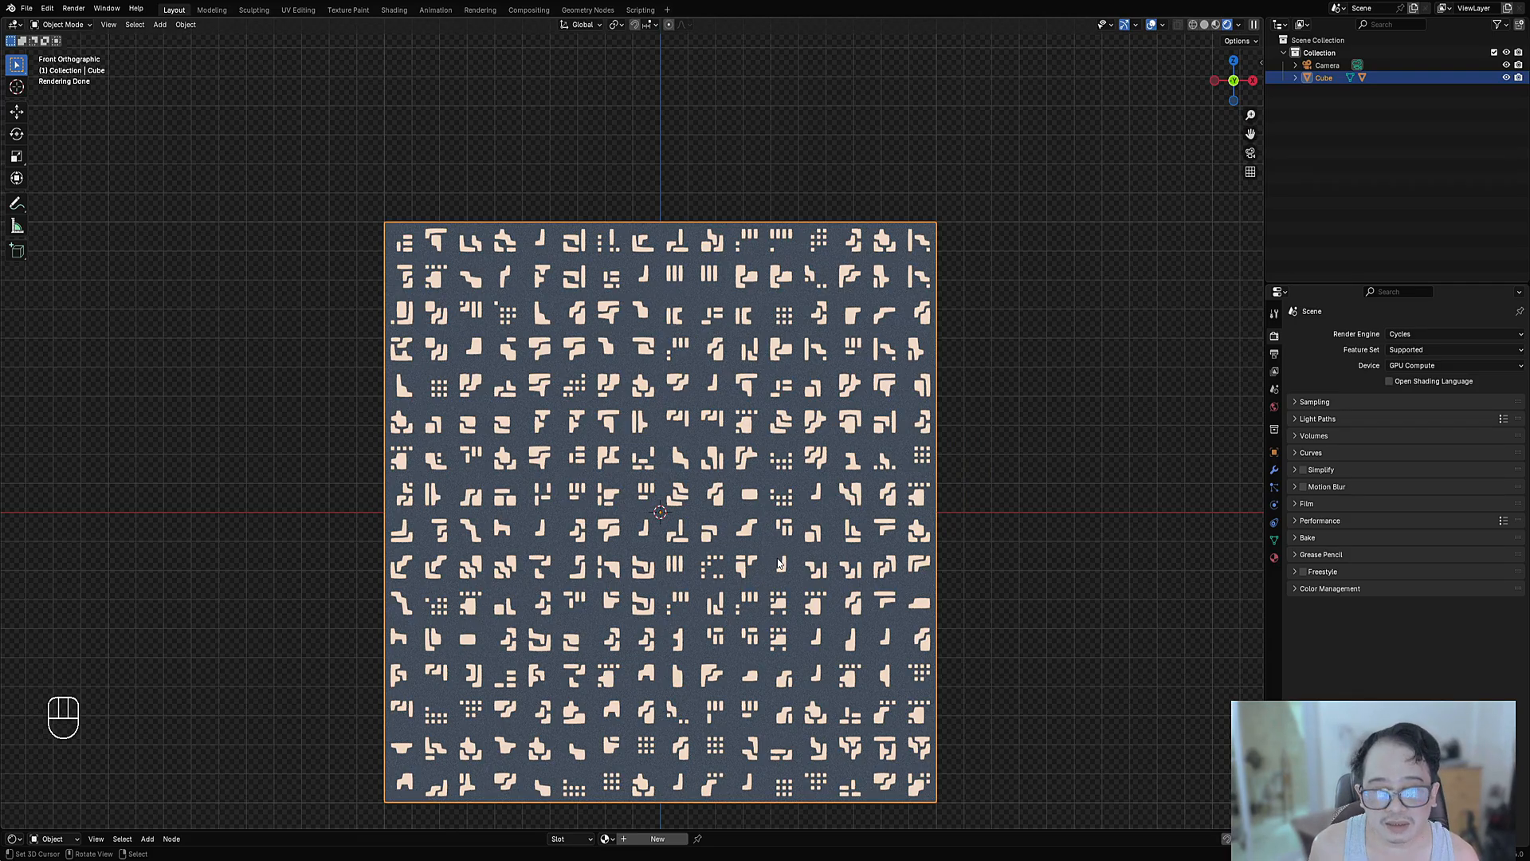
scroll(779, 564, "down", 2)
middle_click_drag(779, 563, 769, 499, "shift")
scroll(770, 499, "up", 2)
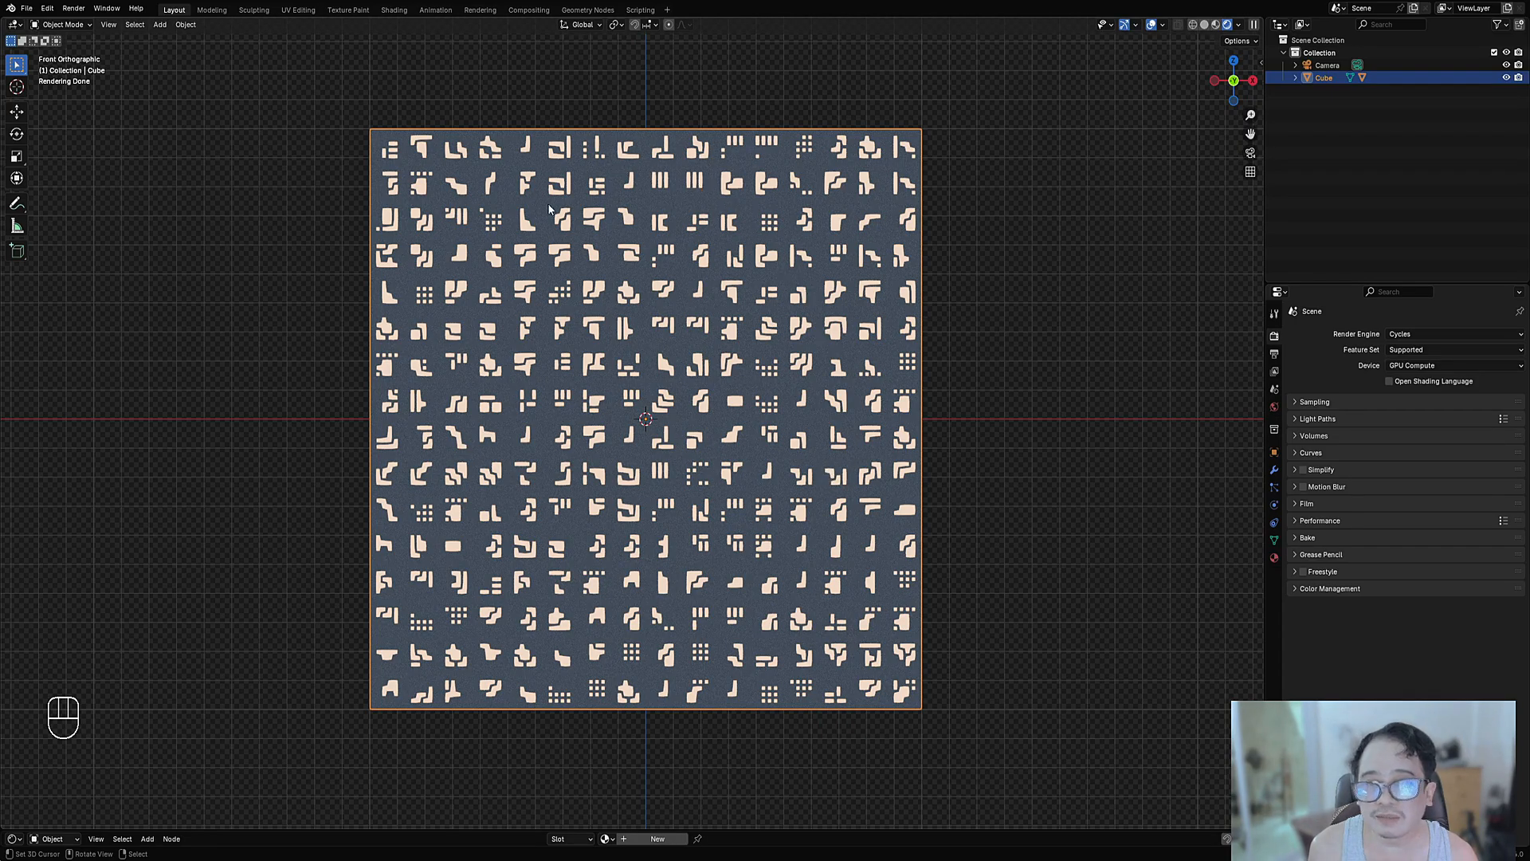
Undo the random symbols and, in Edit Mode, select the first five faces of the front side's top row.
scroll(899, 414, "down", 2)
middle_click_drag(898, 414, 876, 427)
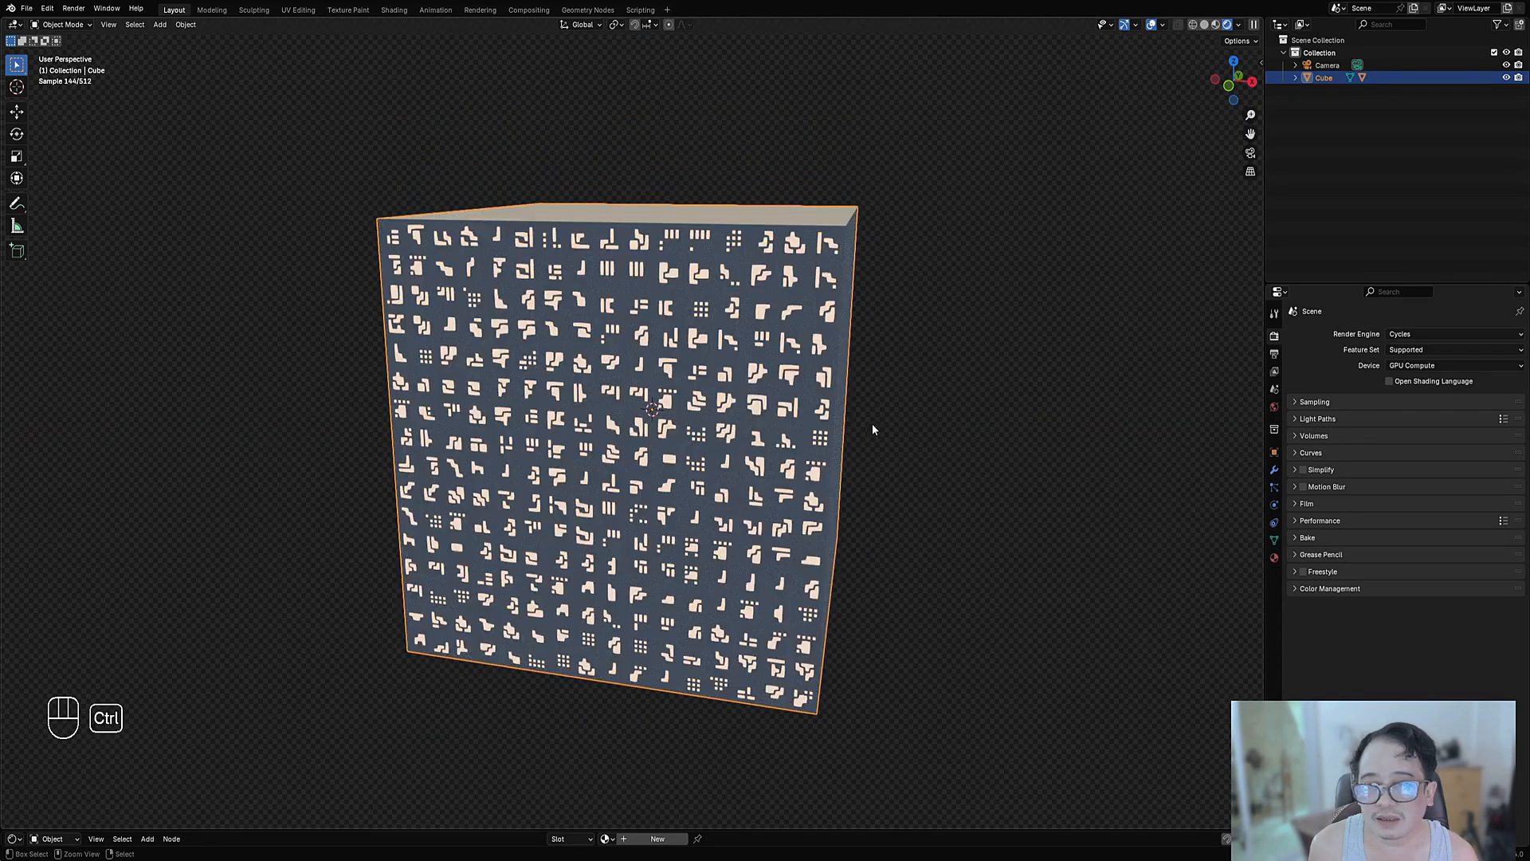
key("ctrl+z")
key("Tab")
middle_click_drag(612, 369, 617, 358)
left_click(440, 242)
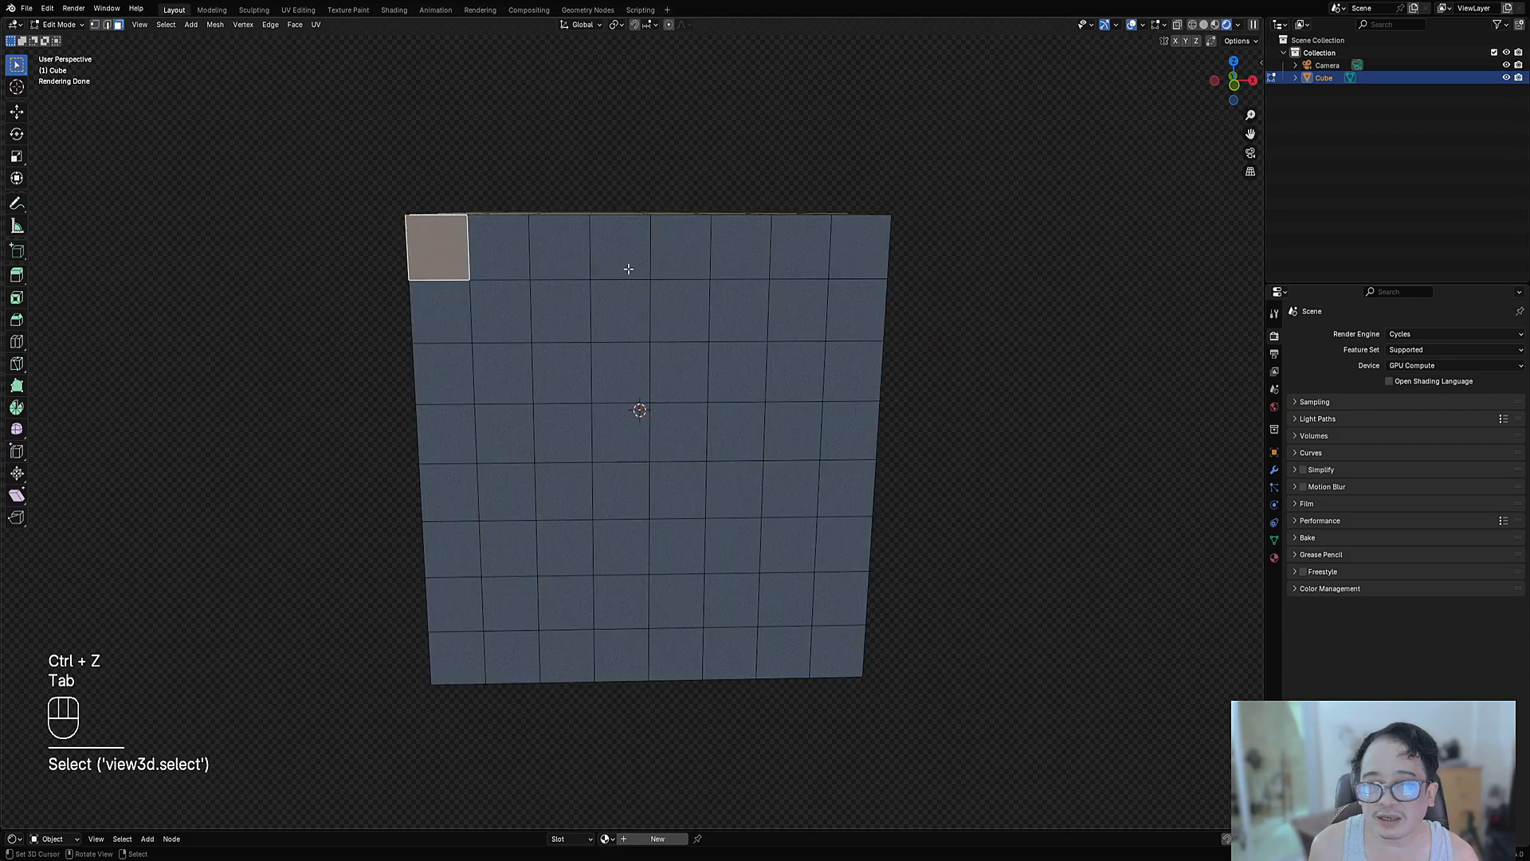
left_click(629, 269, "ctrl")
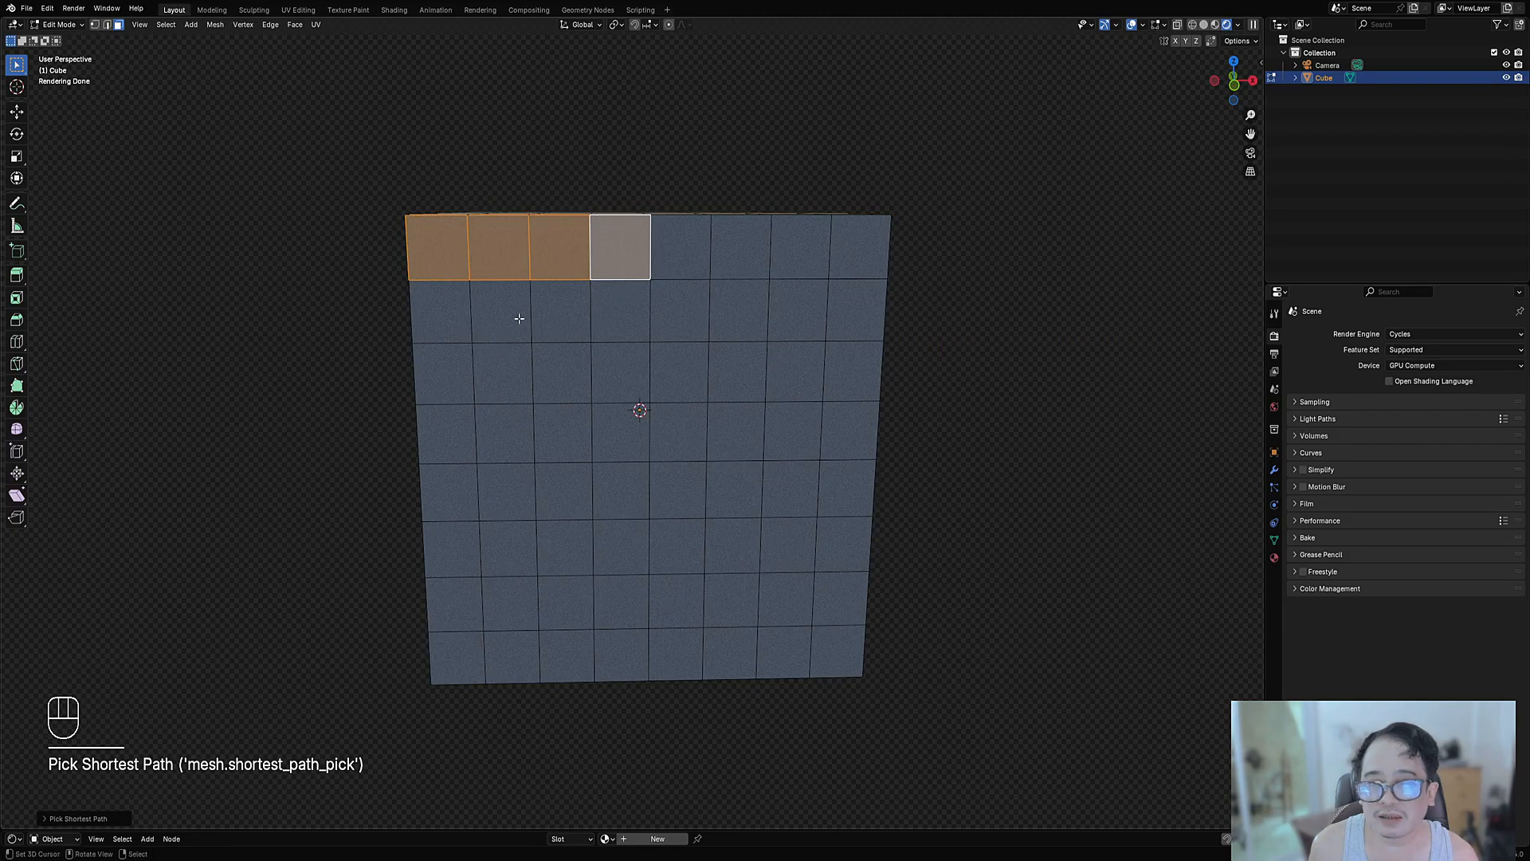
left_click(676, 266, "shift")
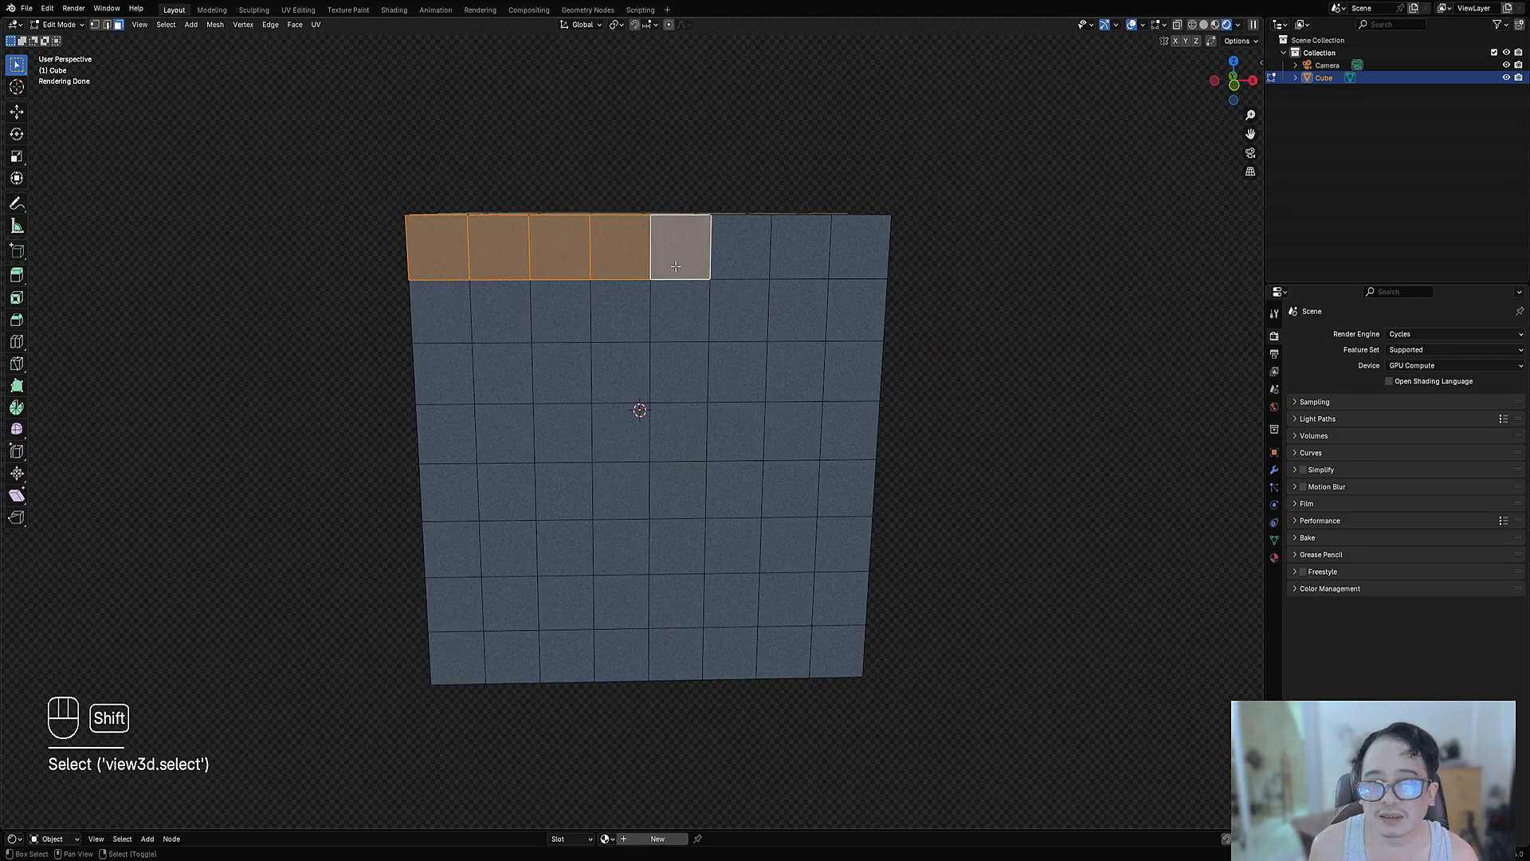
Add the first, third, fourth and fifth faces of the second row to the selection and deselect the top row's third face.
left_click(452, 334, "shift")
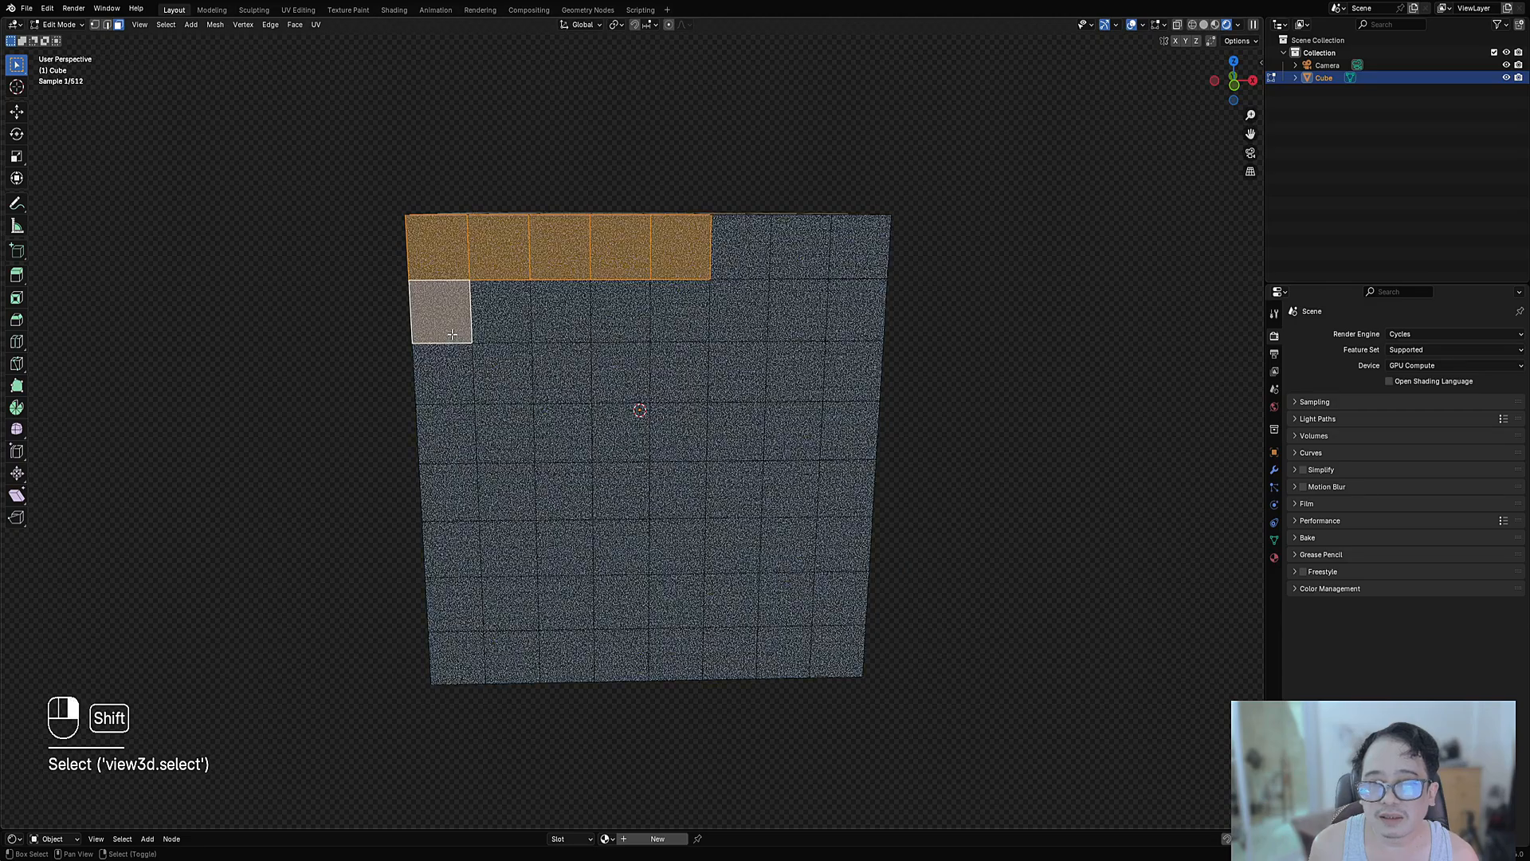
left_click(561, 311, "shift")
left_click(558, 256, "shift")
left_click(611, 315, "shift")
left_click(711, 312, "shift")
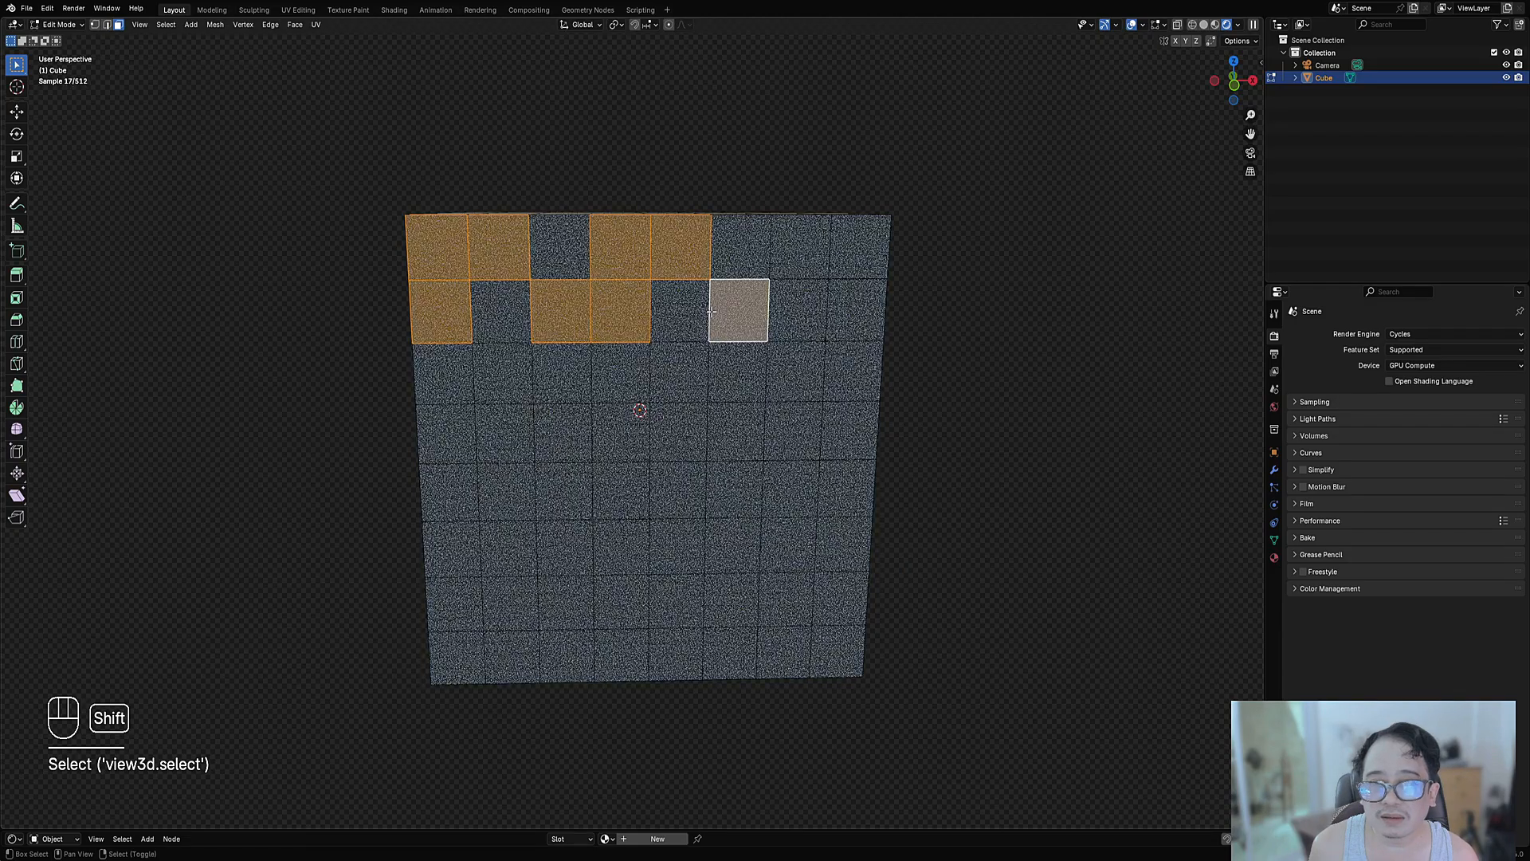
right_click(708, 310, "shift")
right_click(687, 314, "shift")
middle_click_drag(807, 294, 821, 369, "shift")
scroll(823, 343, "up", 1)
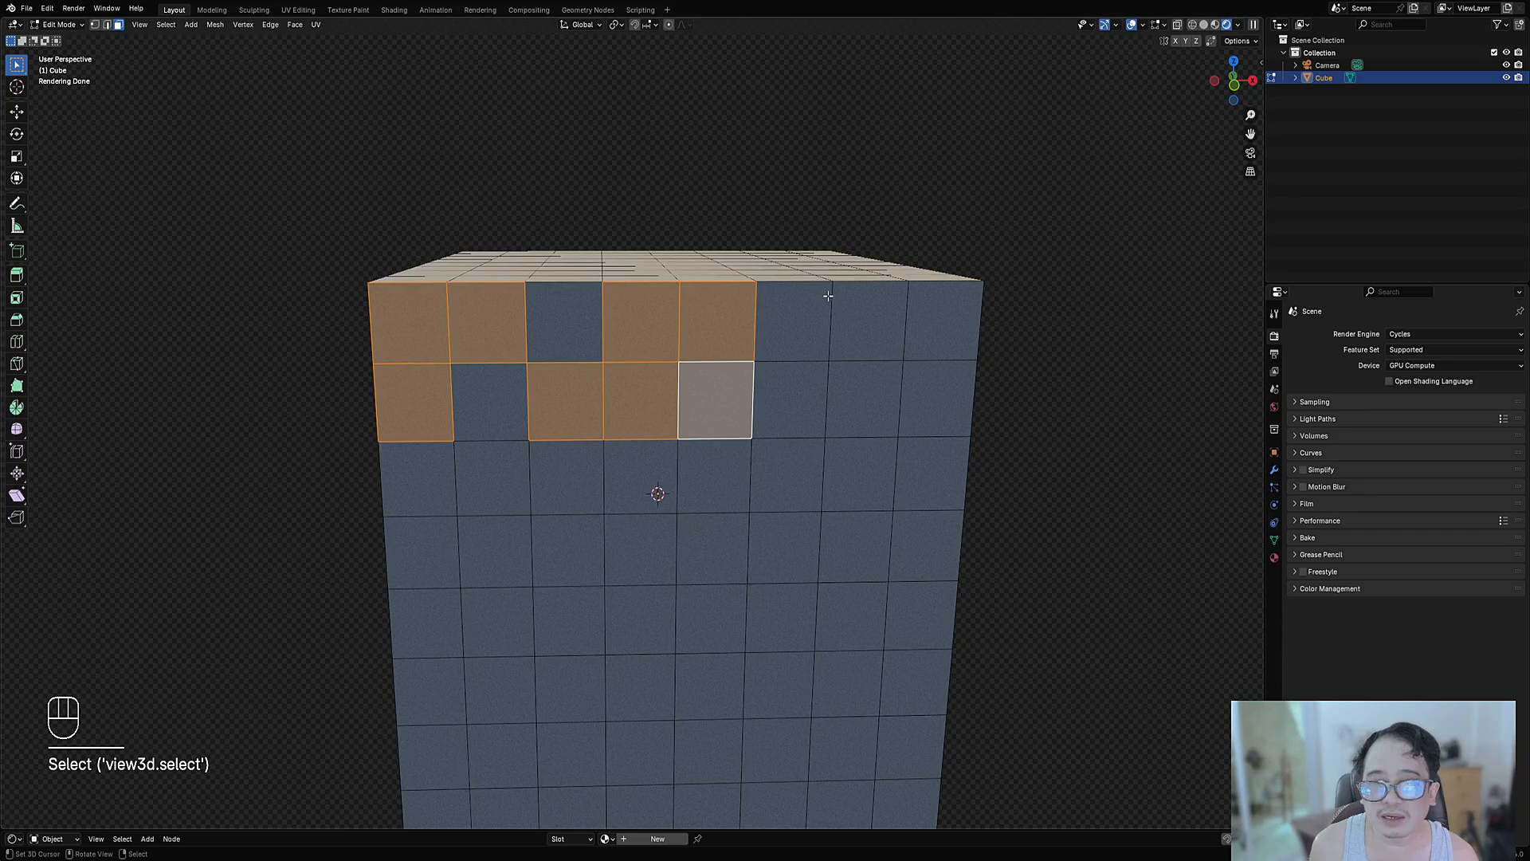
Return to Object Mode and generate Random Flow's Random Symbols on only the selected front faces.
key("Tab")
key("shift+q")
left_click(832, 291)
left_click(994, 358)
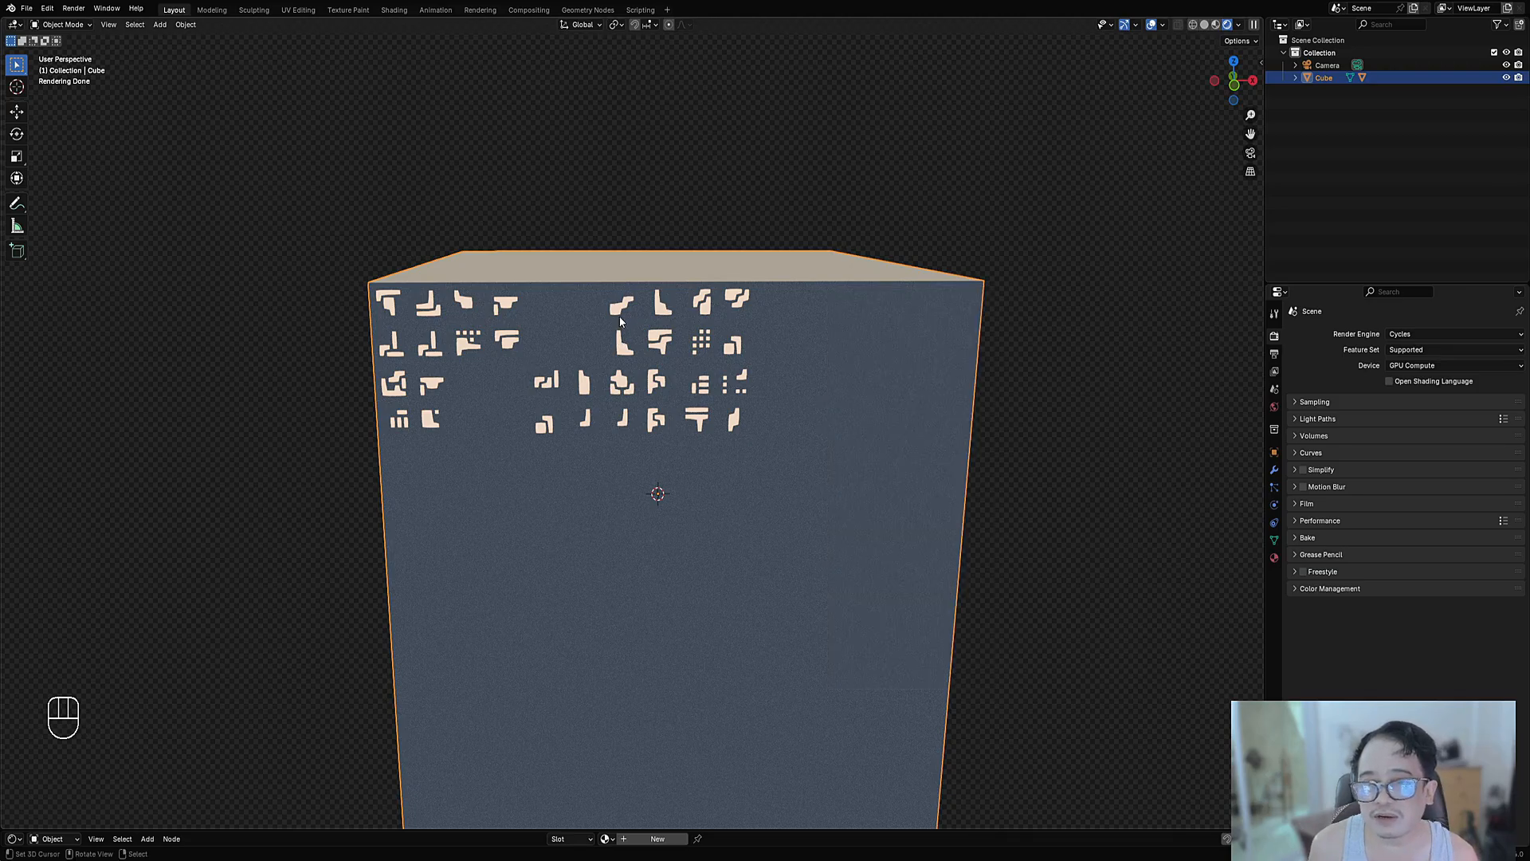
middle_click_drag(620, 321, 749, 407)
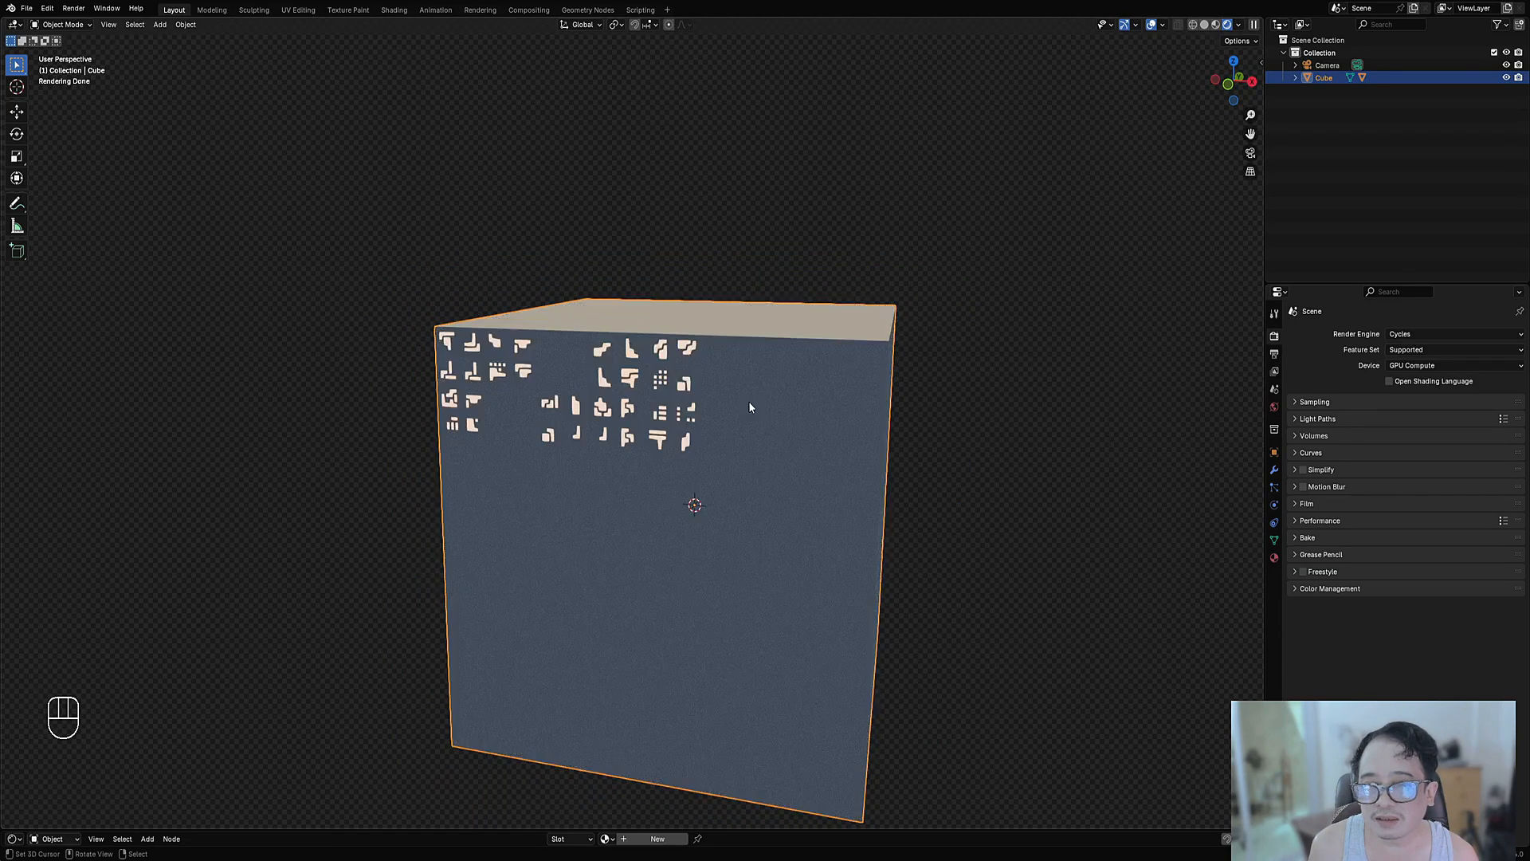
scroll(748, 403, "up", 2)
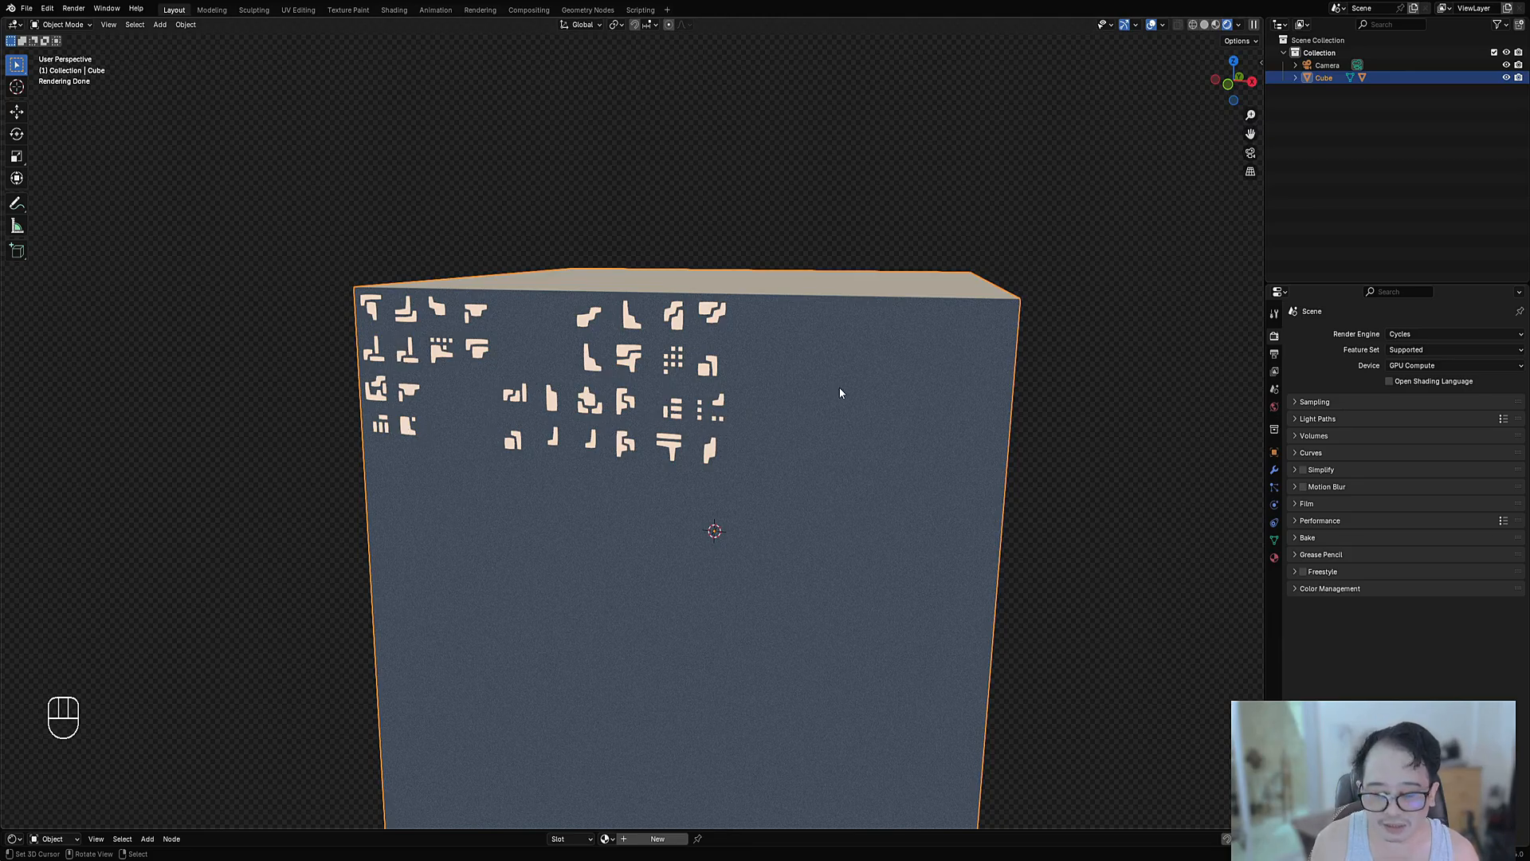
Set the Repeat Seed of the symbols on the selected faces to 0.
key("F9")
left_click(943, 464)
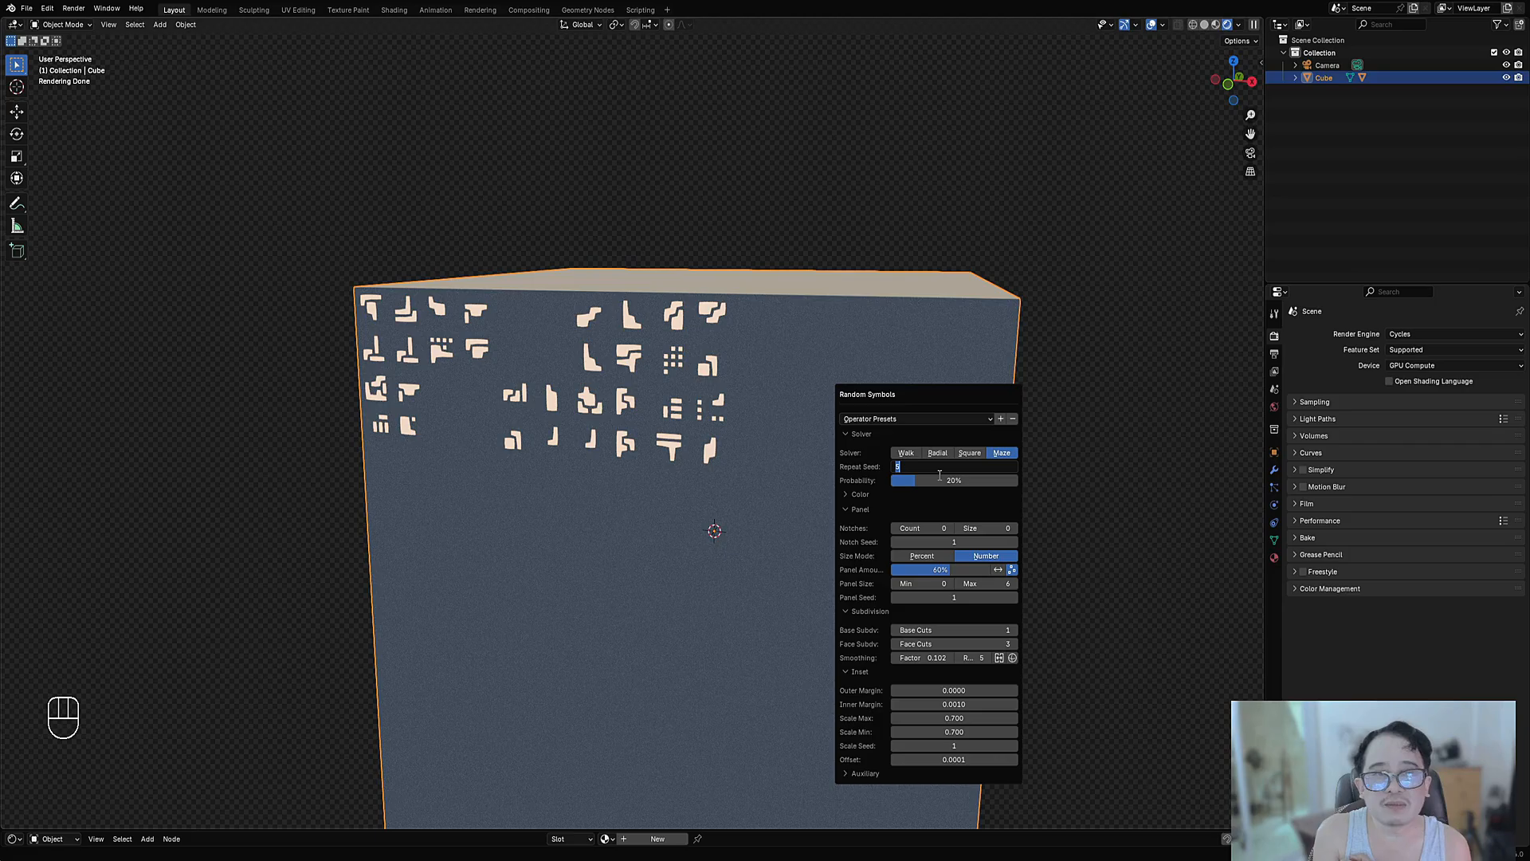
type("0")
key("Return")
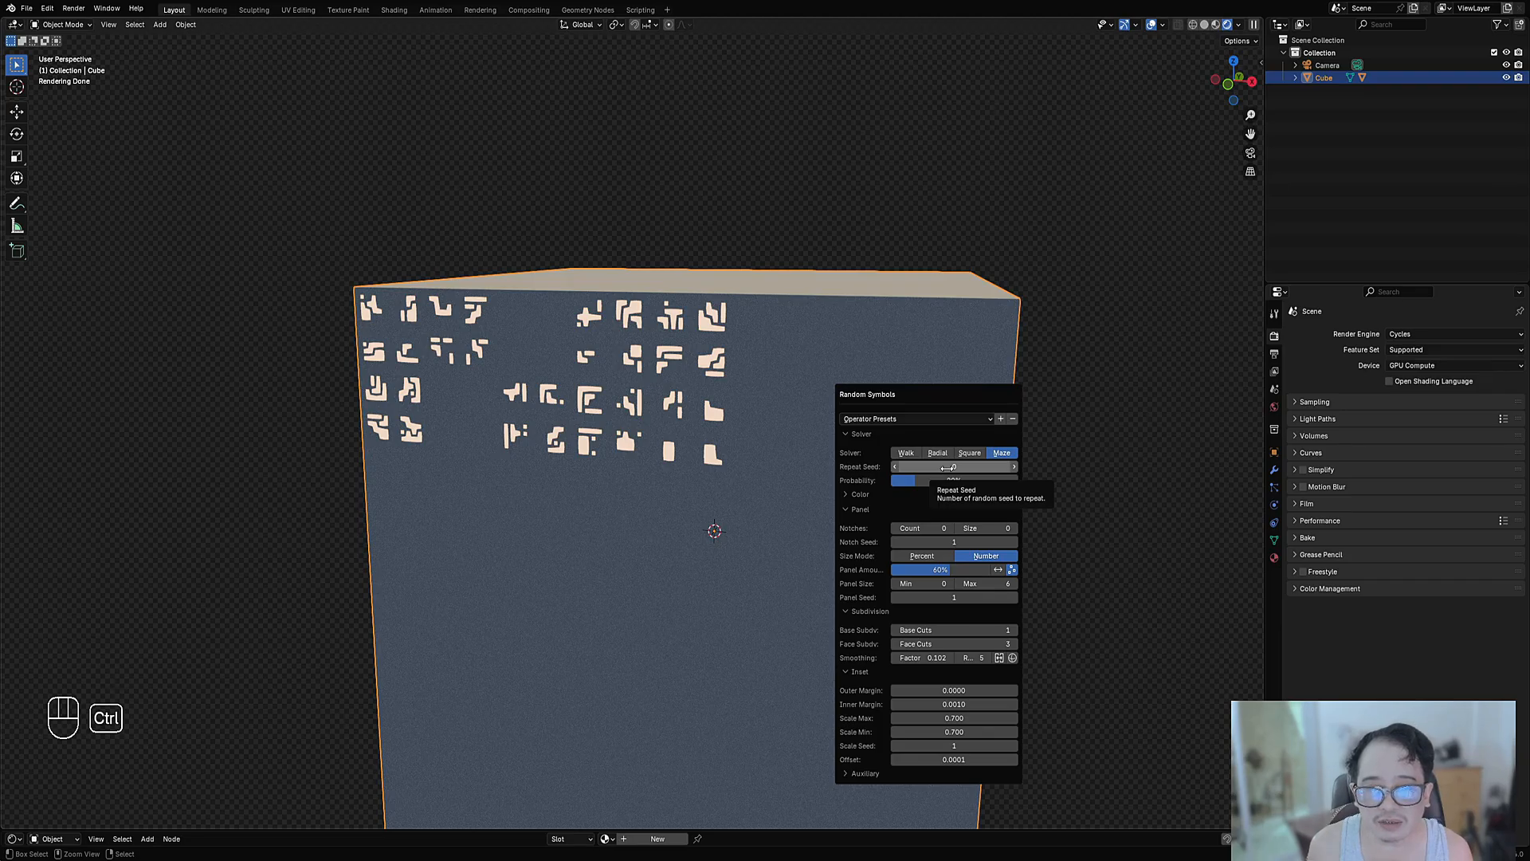
Set the Repeat Seed of the symbols on the selected faces to 4 and their Probability to 60%.
left_click(948, 466)
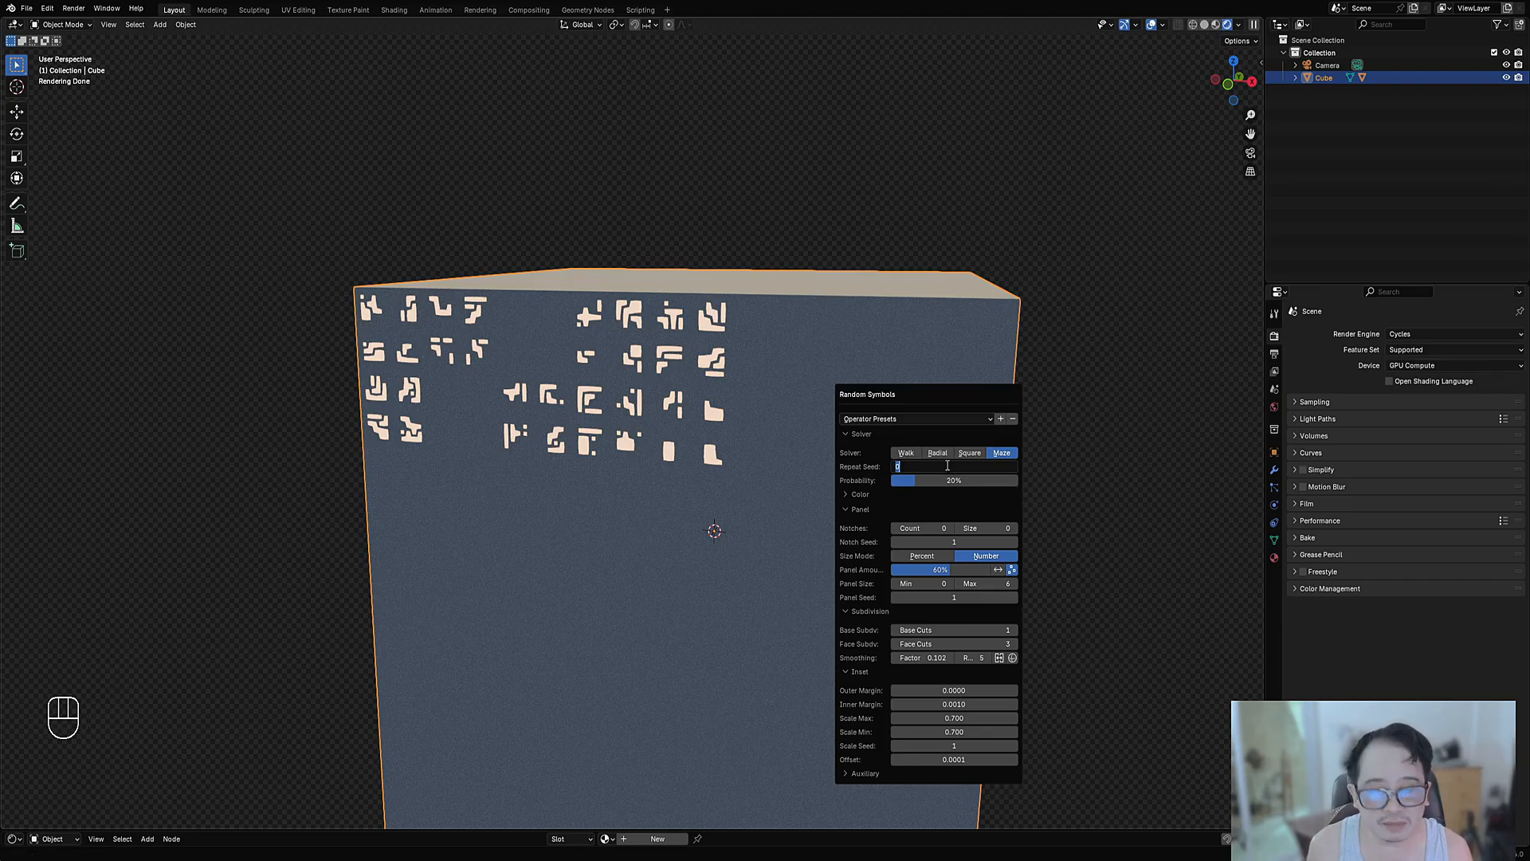
type("4")
key("Return")
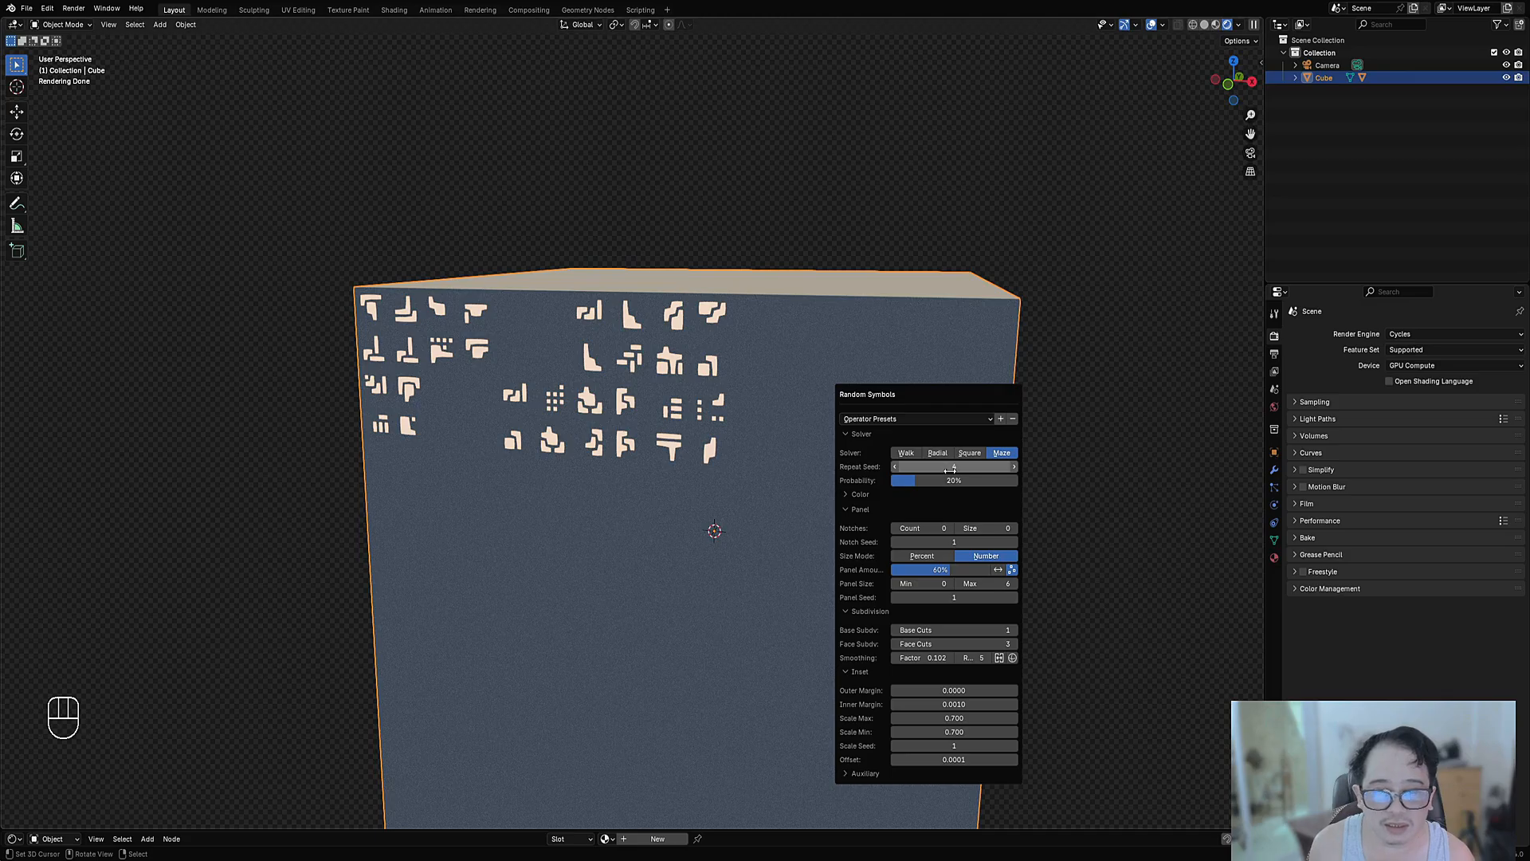
left_click(951, 481)
type("60")
key("Return")
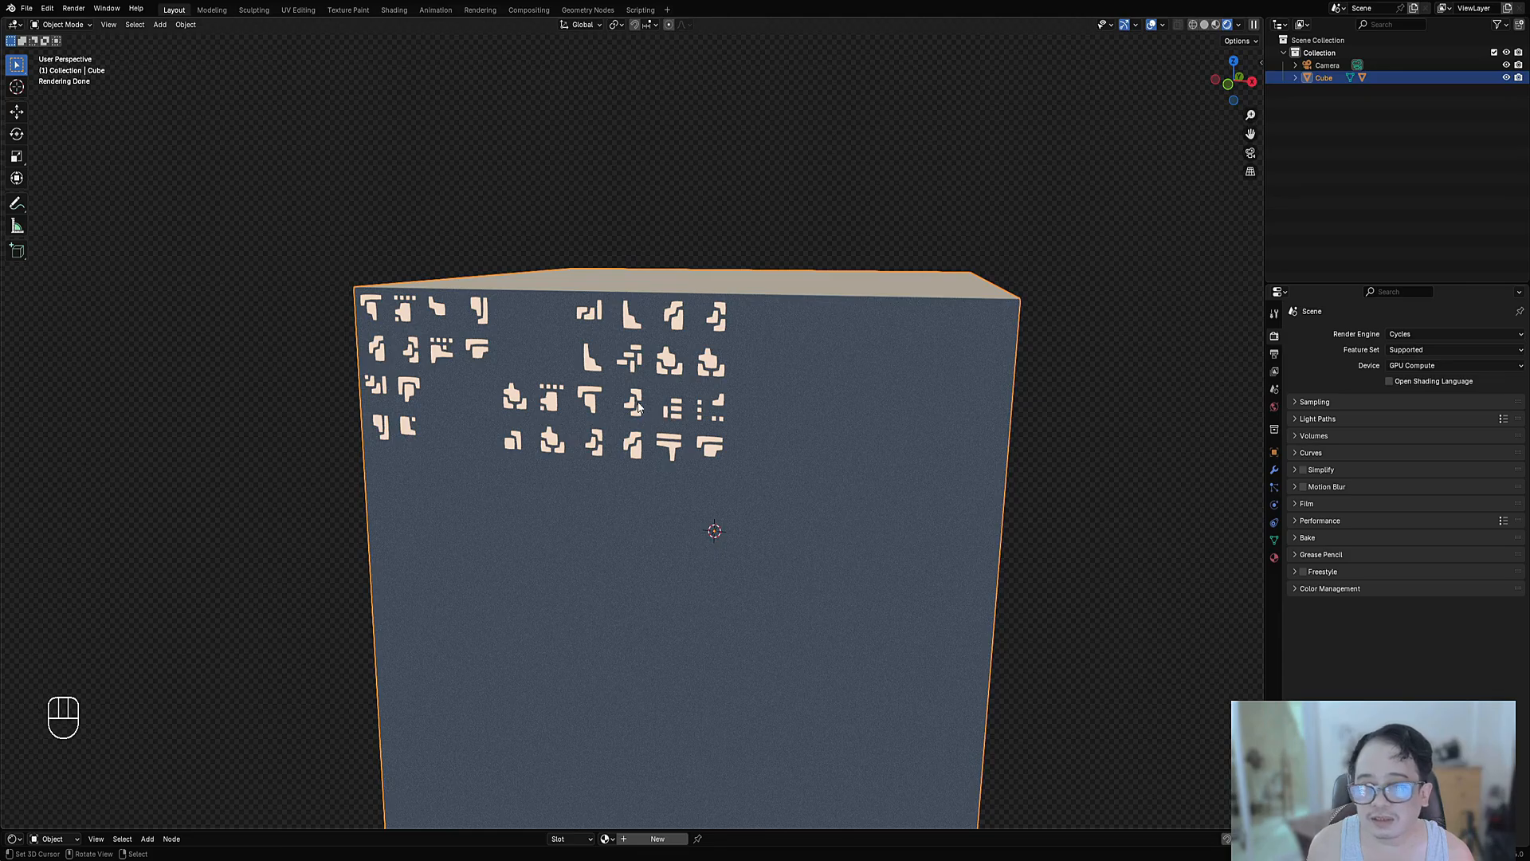
Expand the auxiliary options of the front side's random symbols and set Triangulate to 5.
middle_click_drag(502, 485, 527, 491)
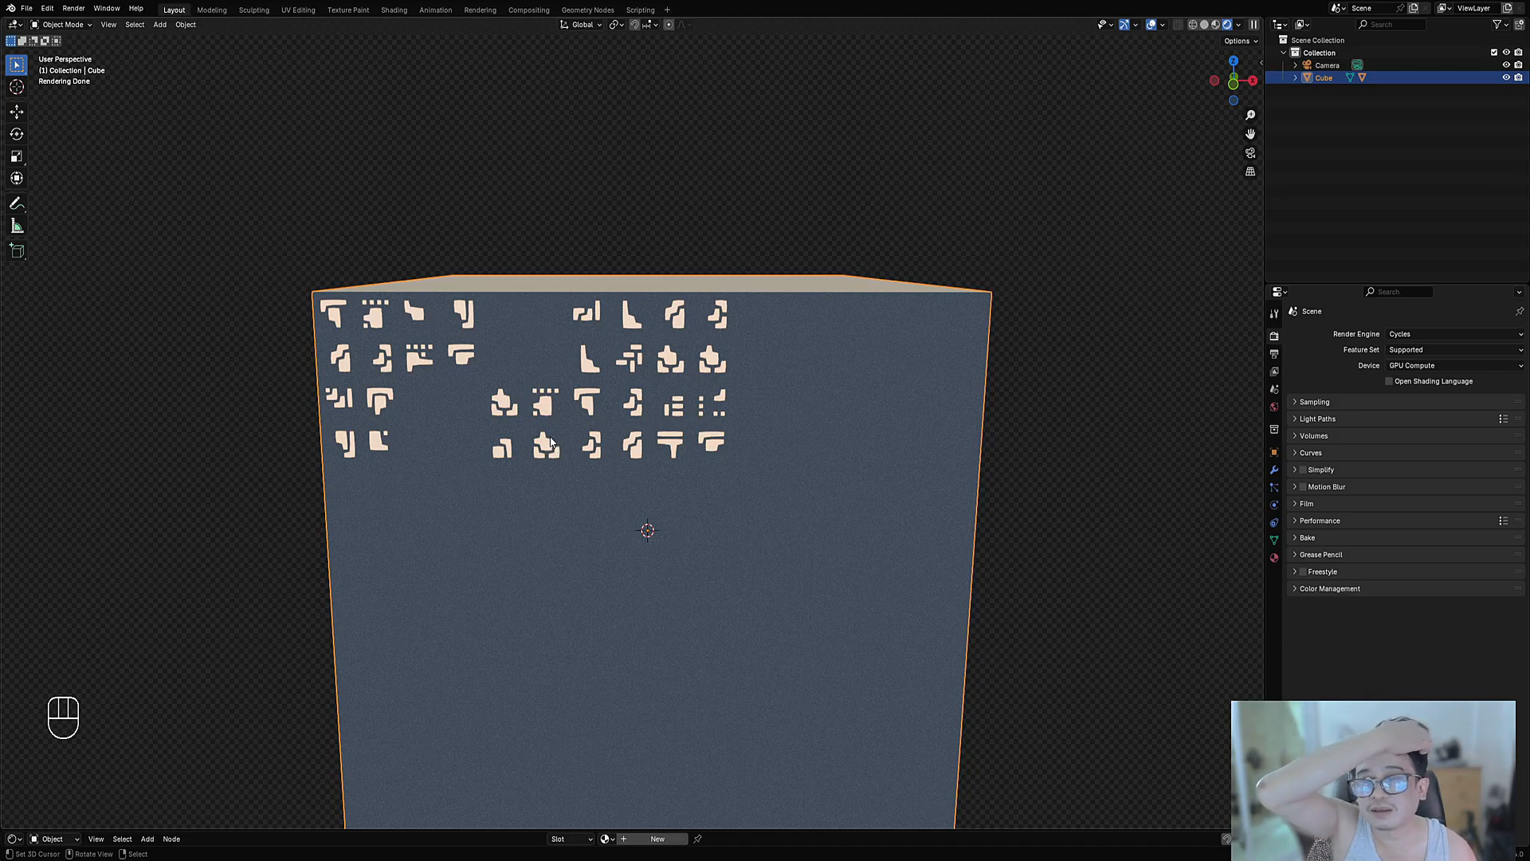
scroll(775, 429, "down", 1)
scroll(773, 424, "up", 3)
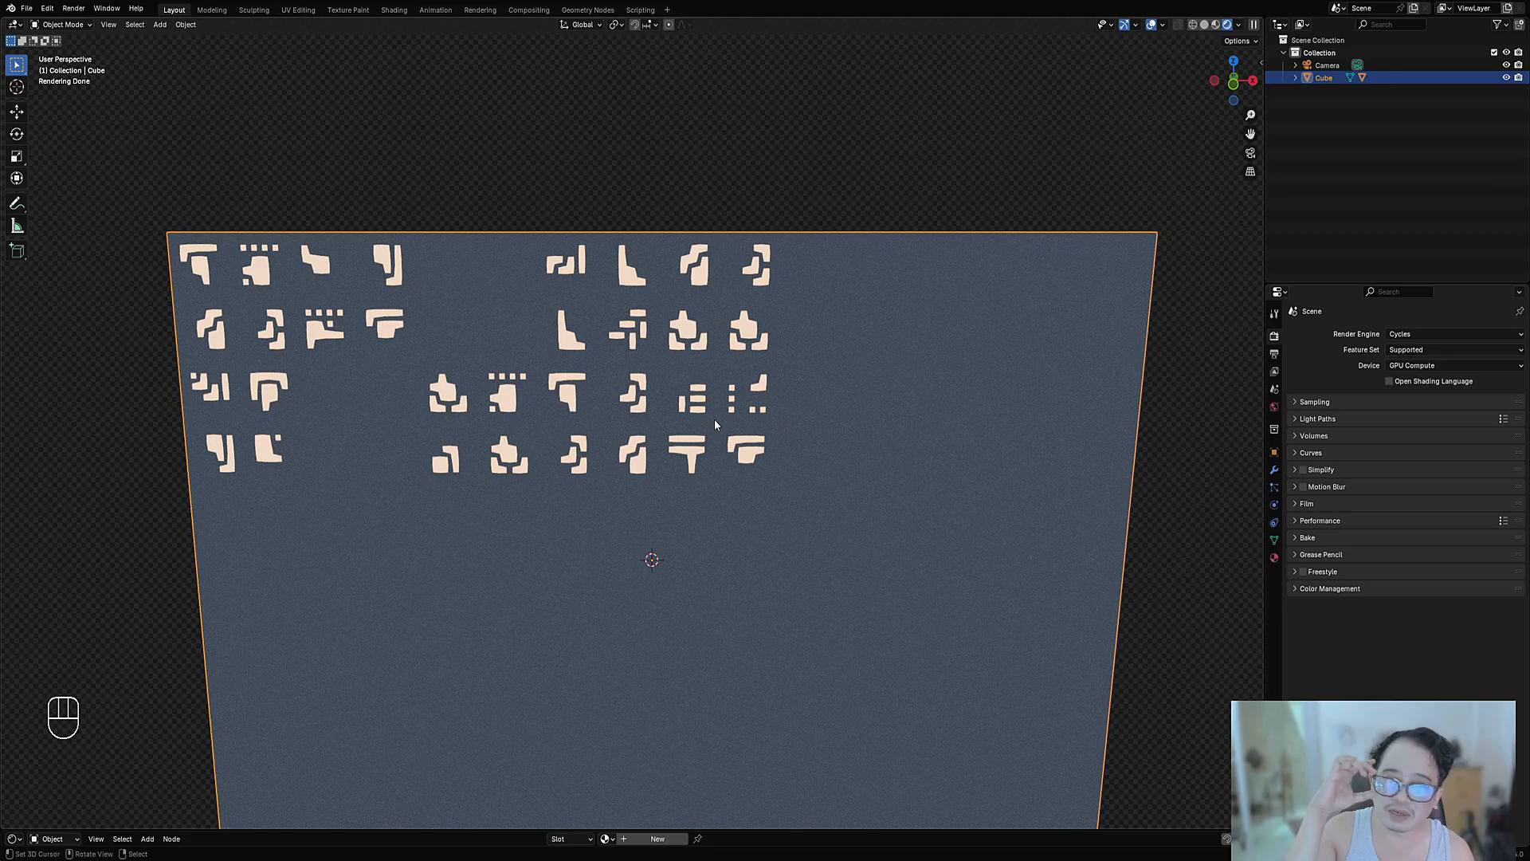
scroll(765, 410, "down", 3)
key("F9")
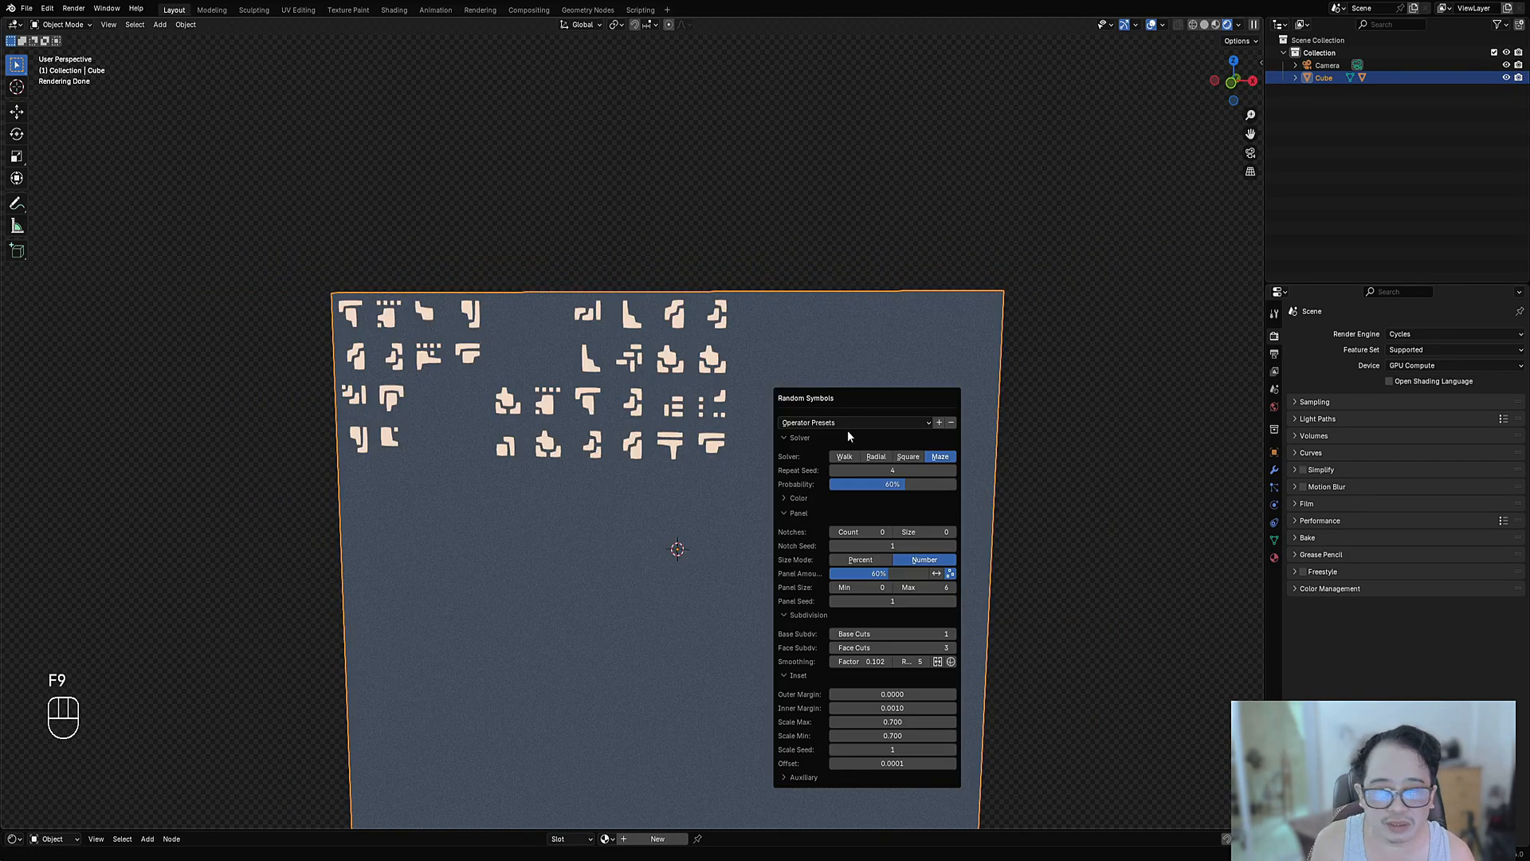
left_click(887, 777)
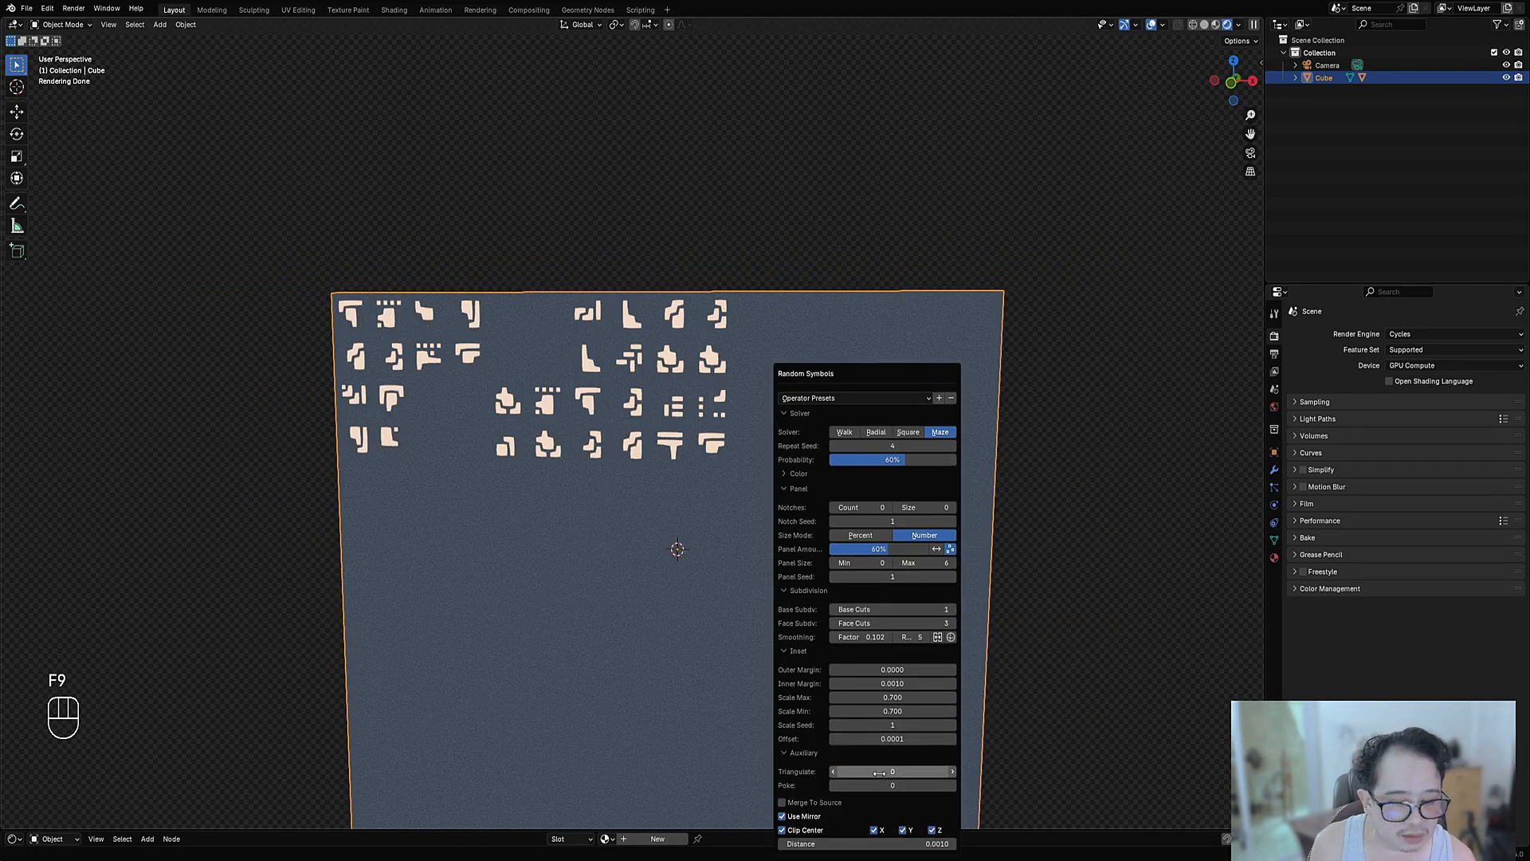
left_click(885, 771)
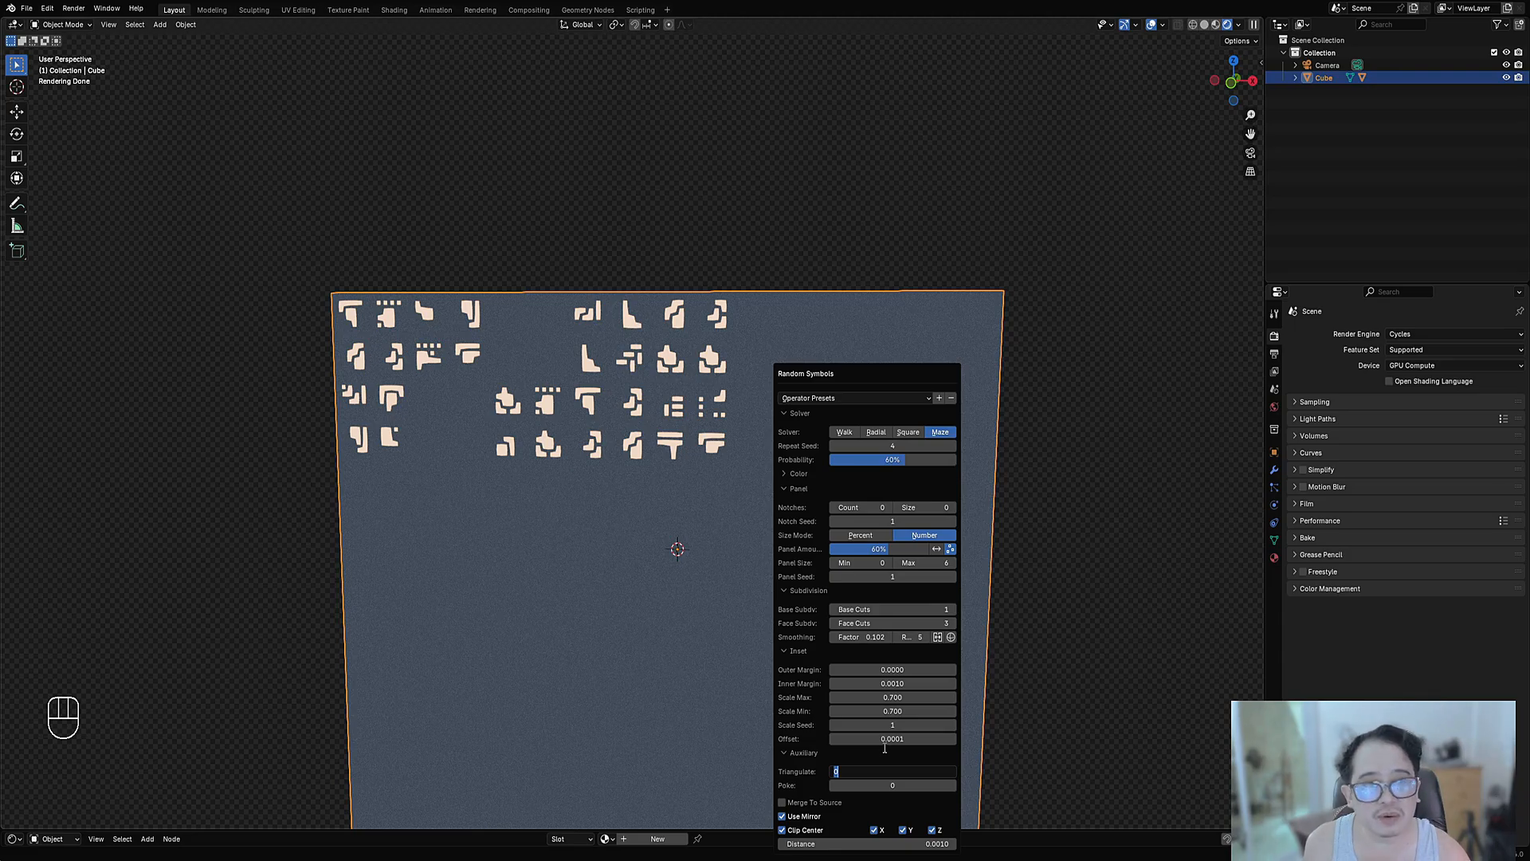
type("5")
key("Return")
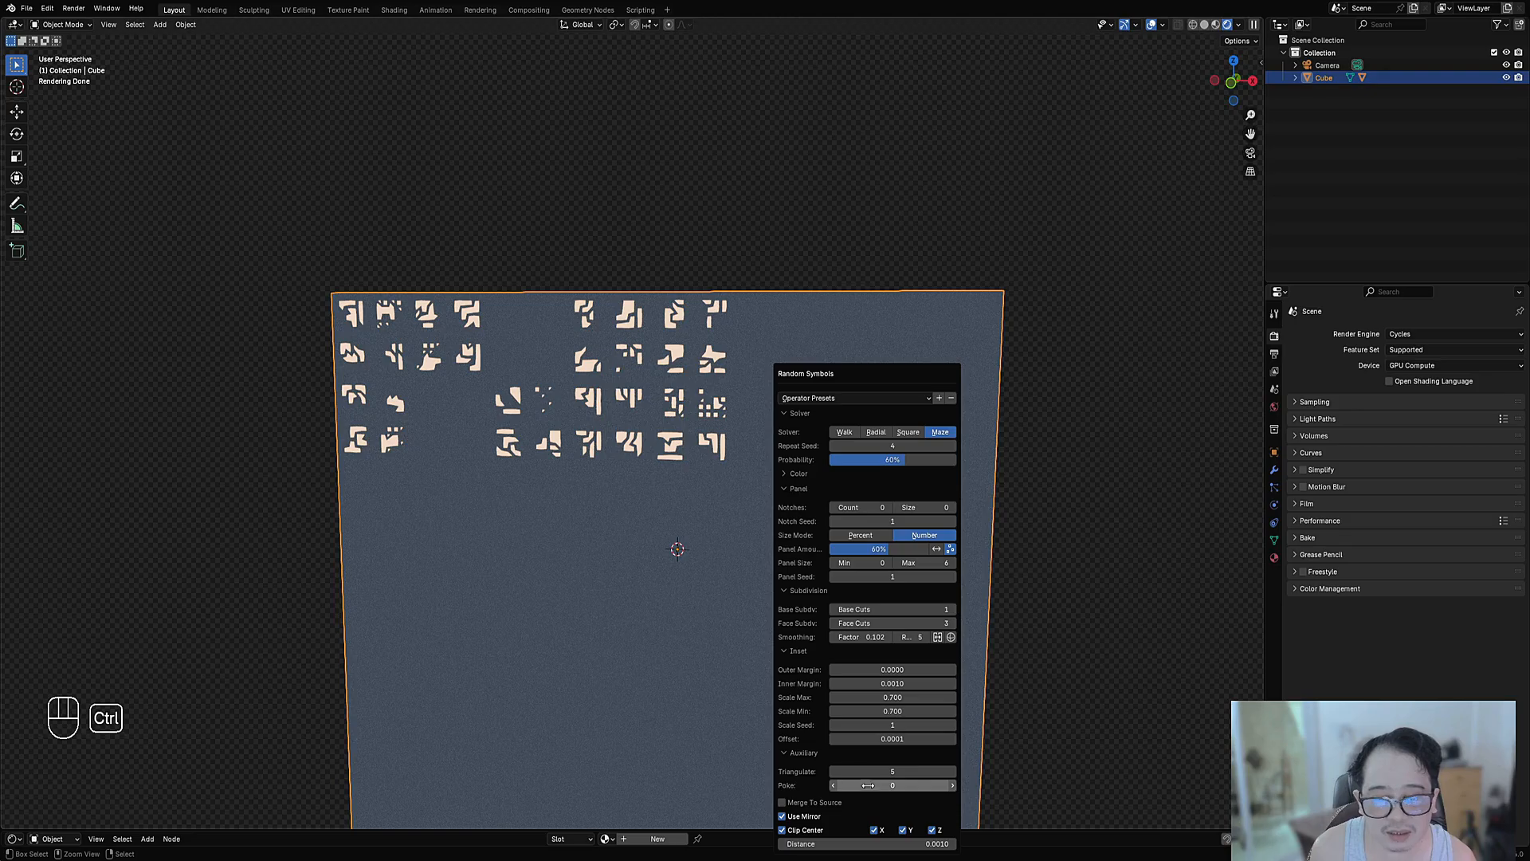
Lower Triangulate to 0 and raise the symbols' Repeat Seed to 5.
scroll(873, 771, "down", 4, "ctrl")
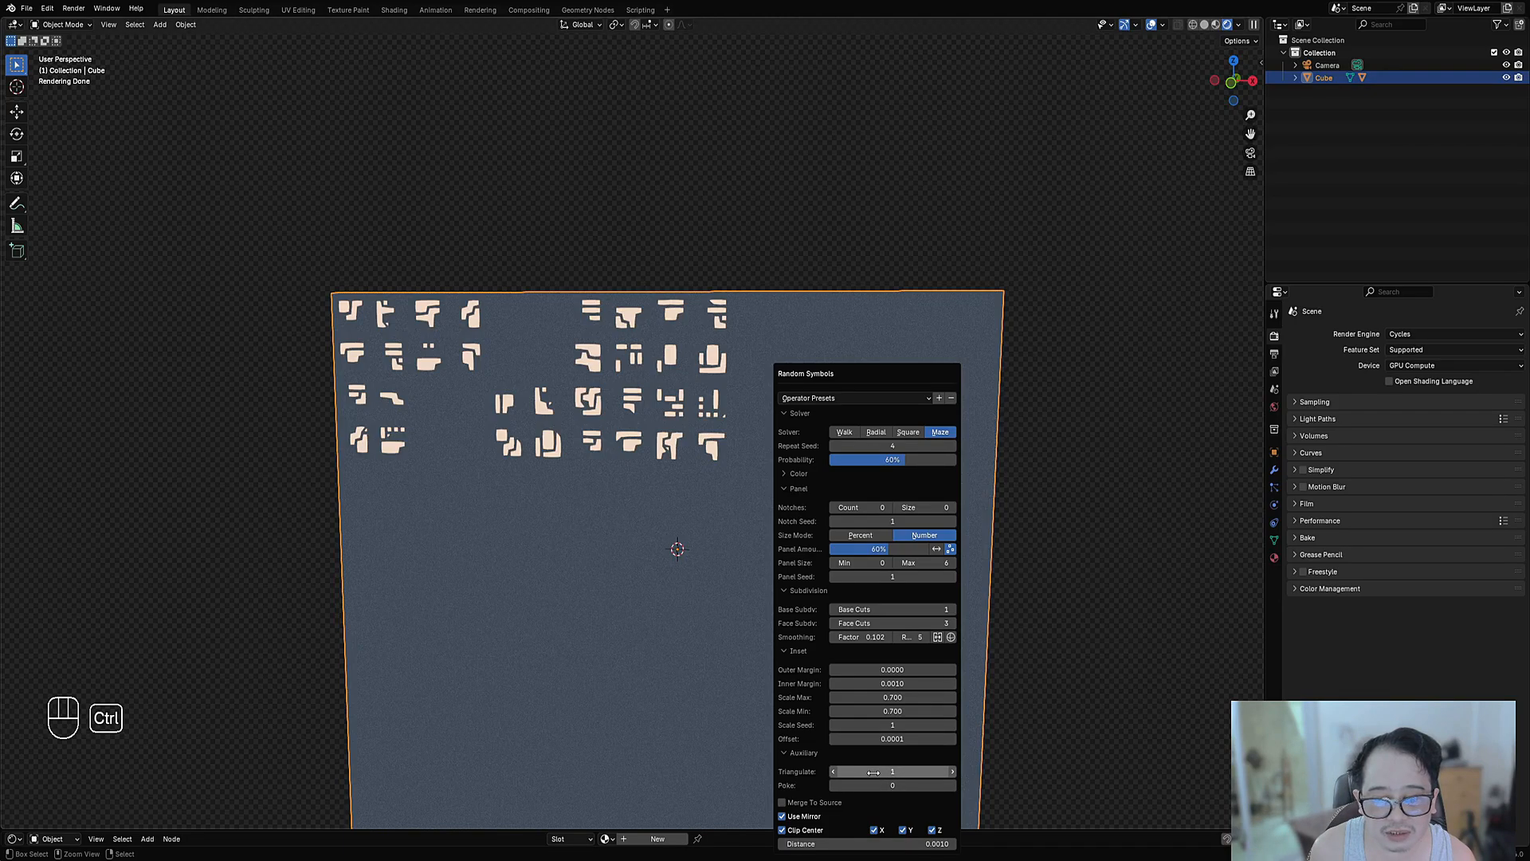
scroll(874, 772, "down", 1, "ctrl")
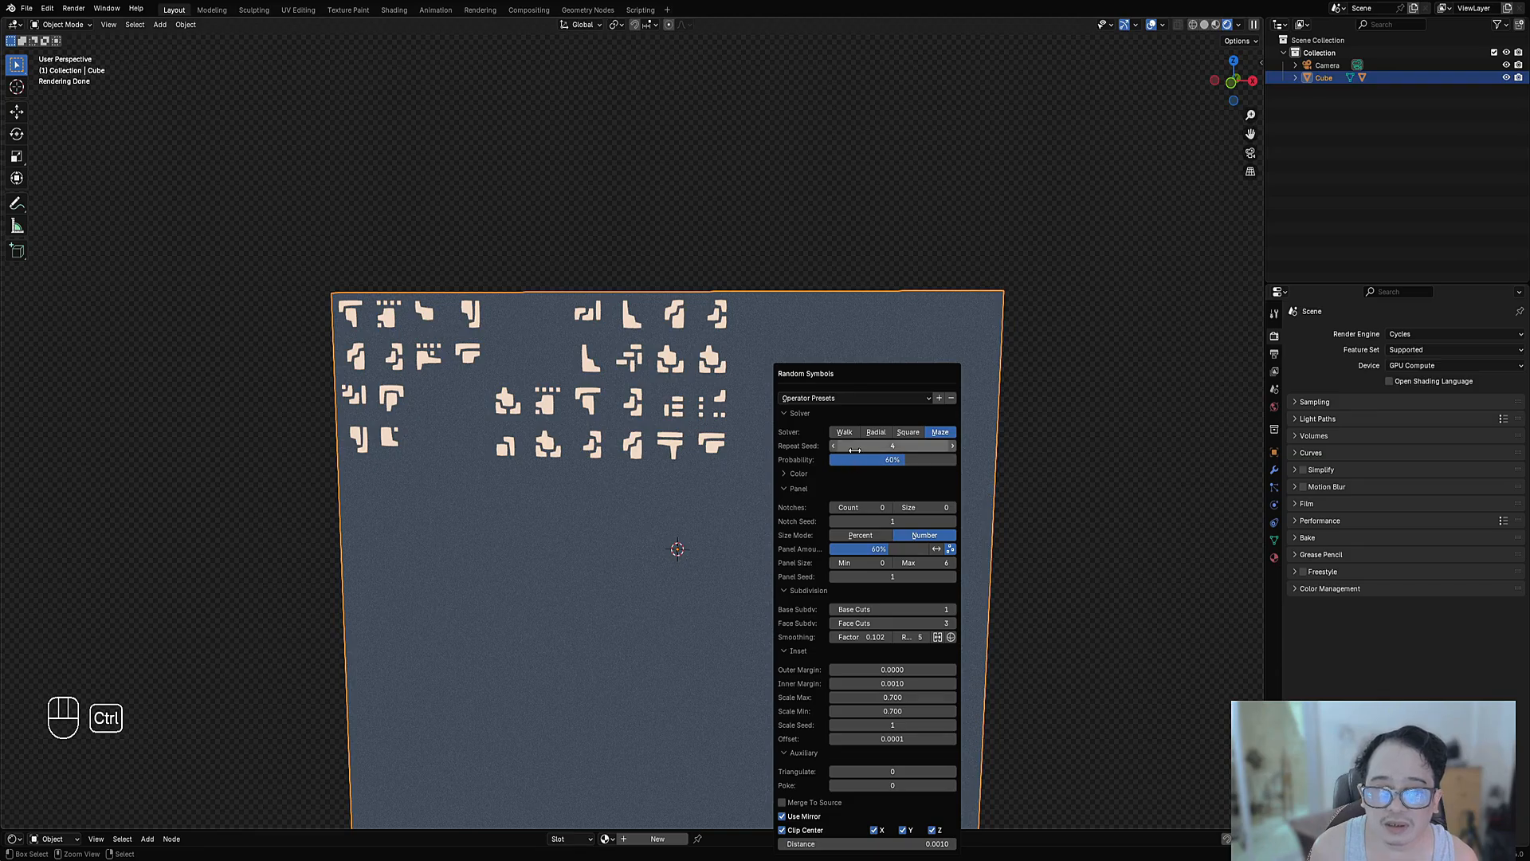
scroll(855, 450, "up", 1, "ctrl")
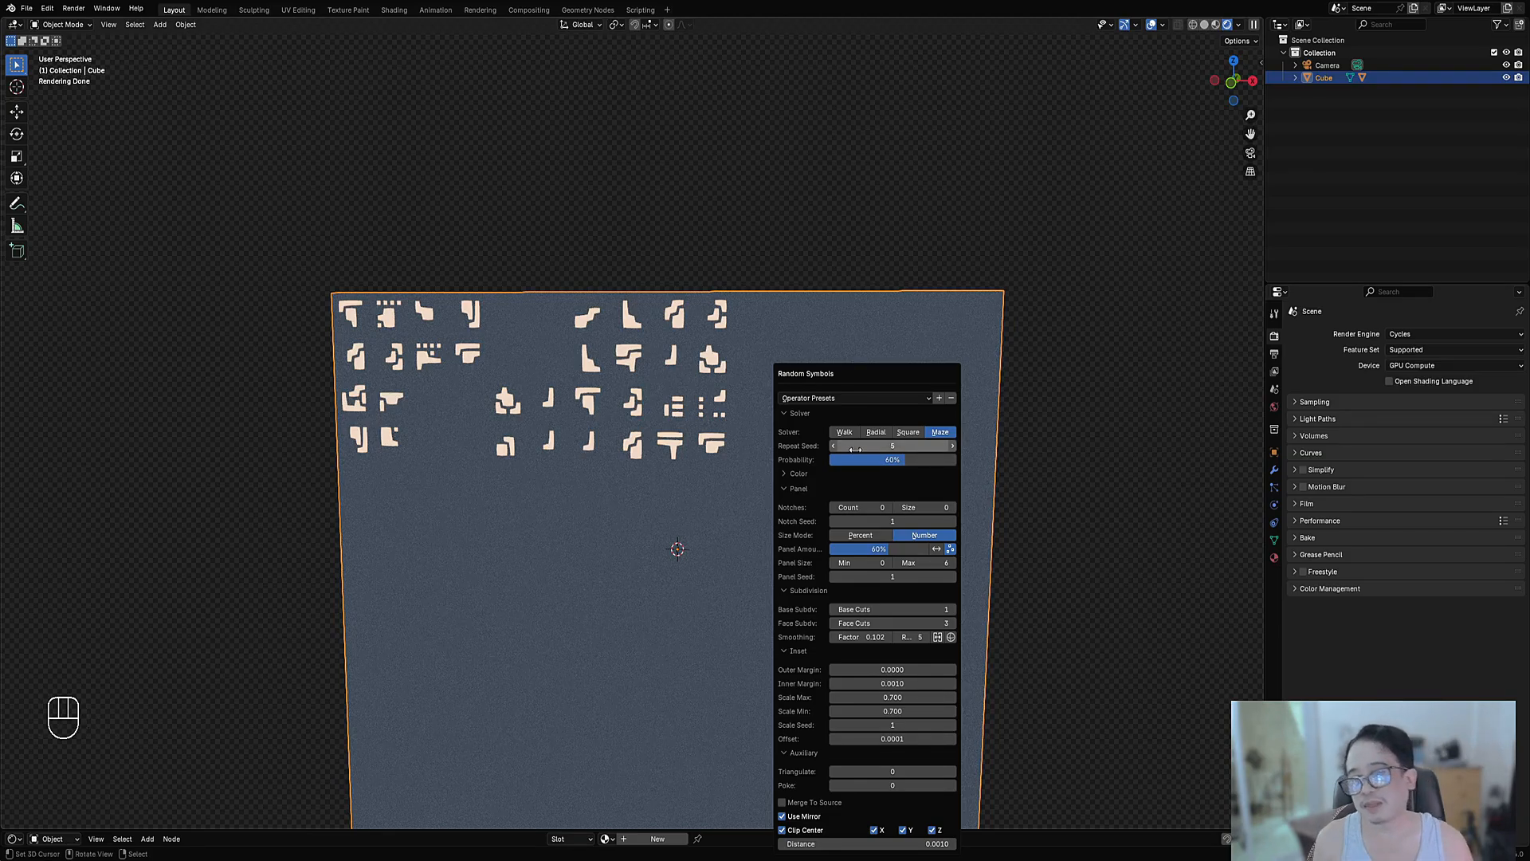
Delete the generated symbols object from the cube's front side and delete the cube as well.
middle_click_drag(670, 525, 676, 415)
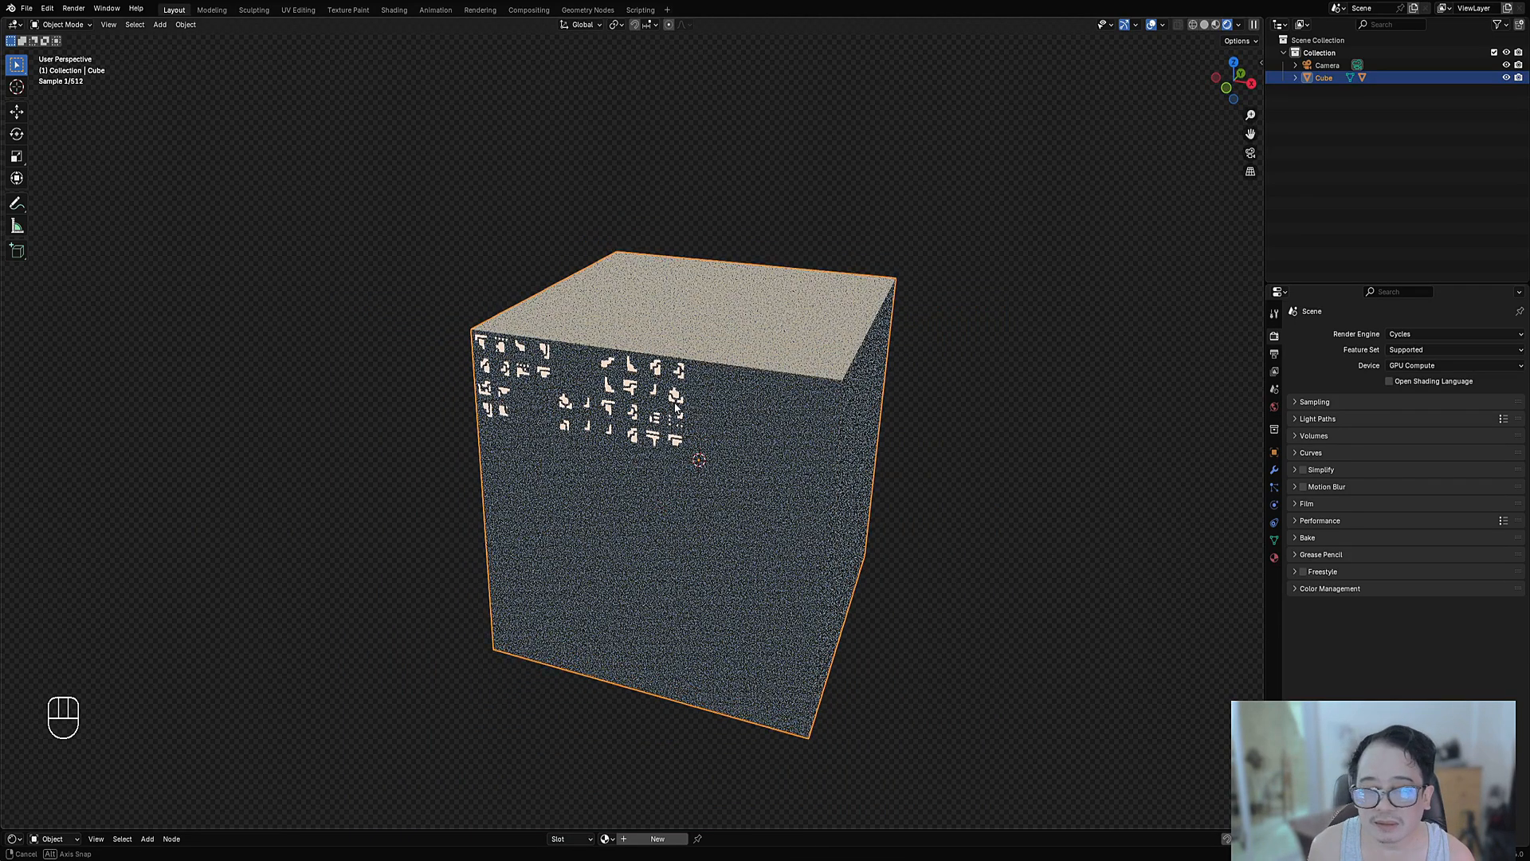
scroll(661, 410, "up", 4)
right_click(644, 405)
key("shift+alt+z")
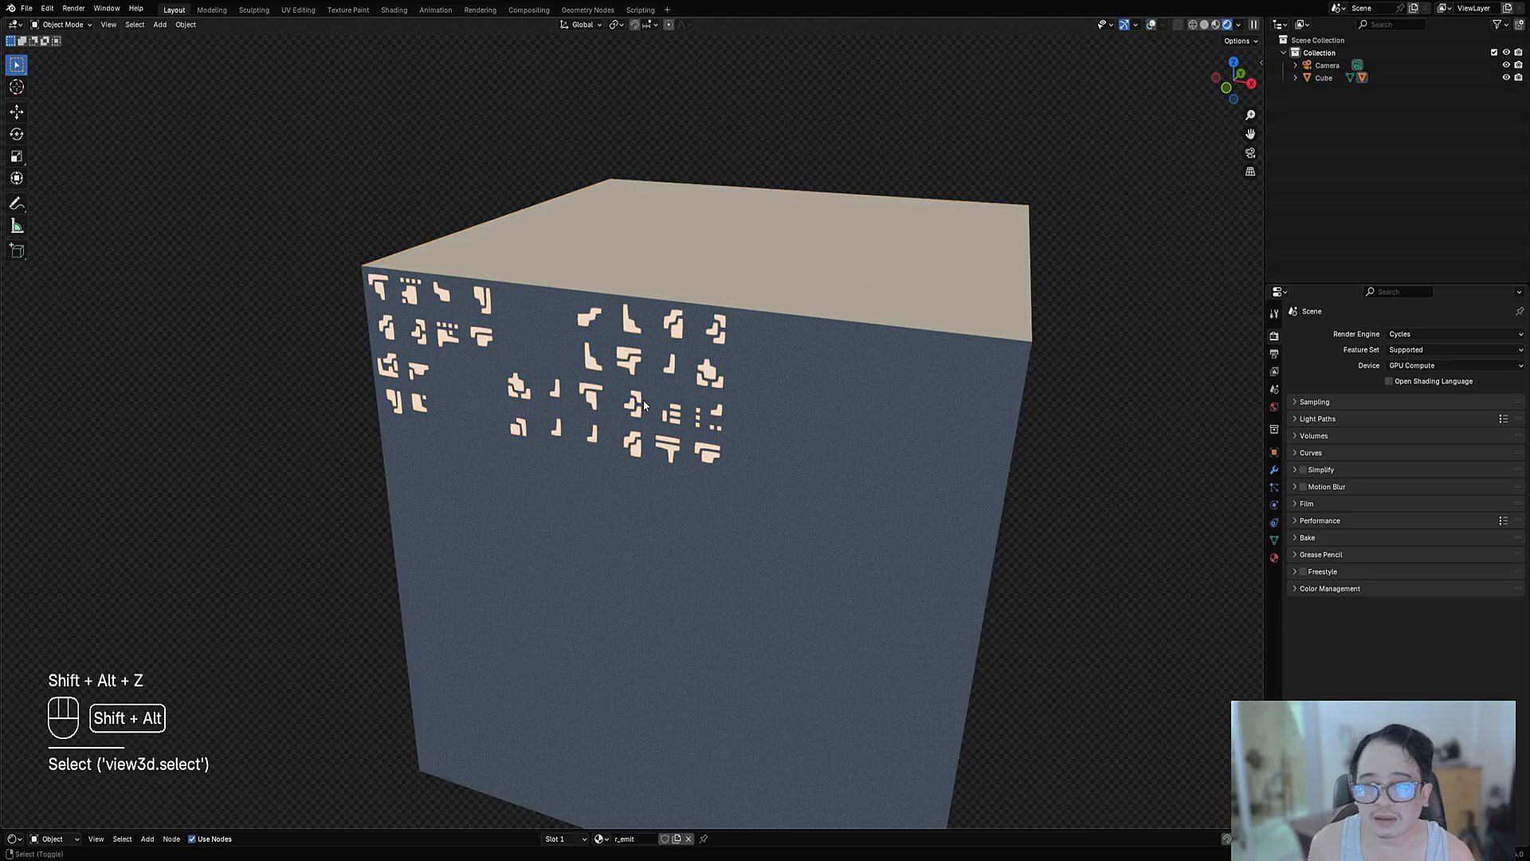
key("shift+alt+z")
key("x")
left_click(644, 405)
right_click(707, 411)
key("x")
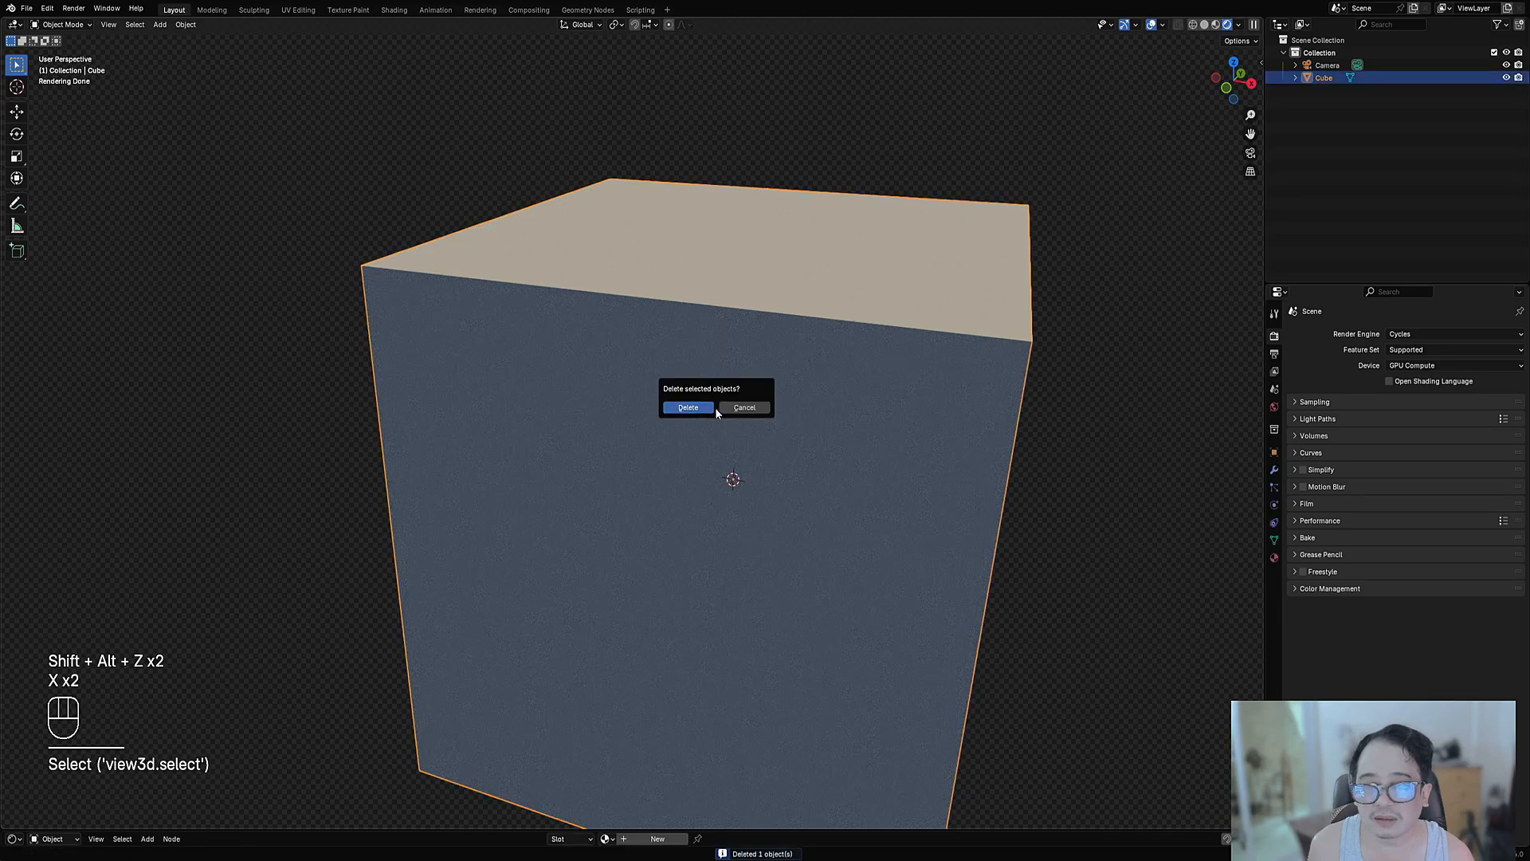
left_click(706, 408)
Undo the deletions of the cube and the symbols object.
key("ctrl+z")
key("ctrl+z")
scroll(767, 365, "down", 2)
key("ctrl+z")
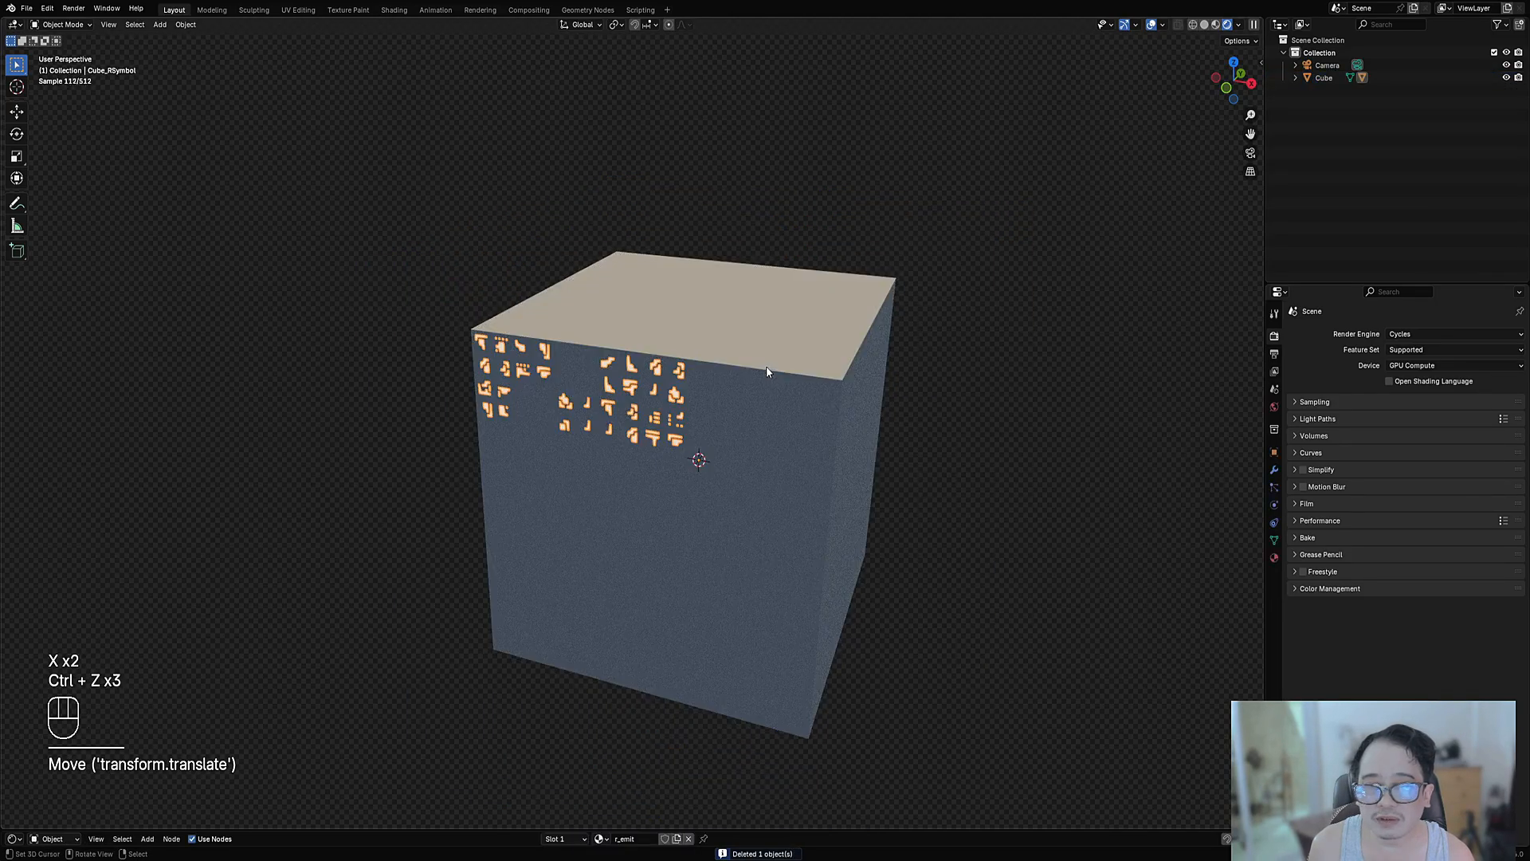
Deselect everything and open the recent file ring.blend without saving the current scene.
middle_click_drag(779, 415, 738, 420, "shift")
scroll(738, 419, "up", 1)
key("alt+a")
key("shift+ctrl+o")
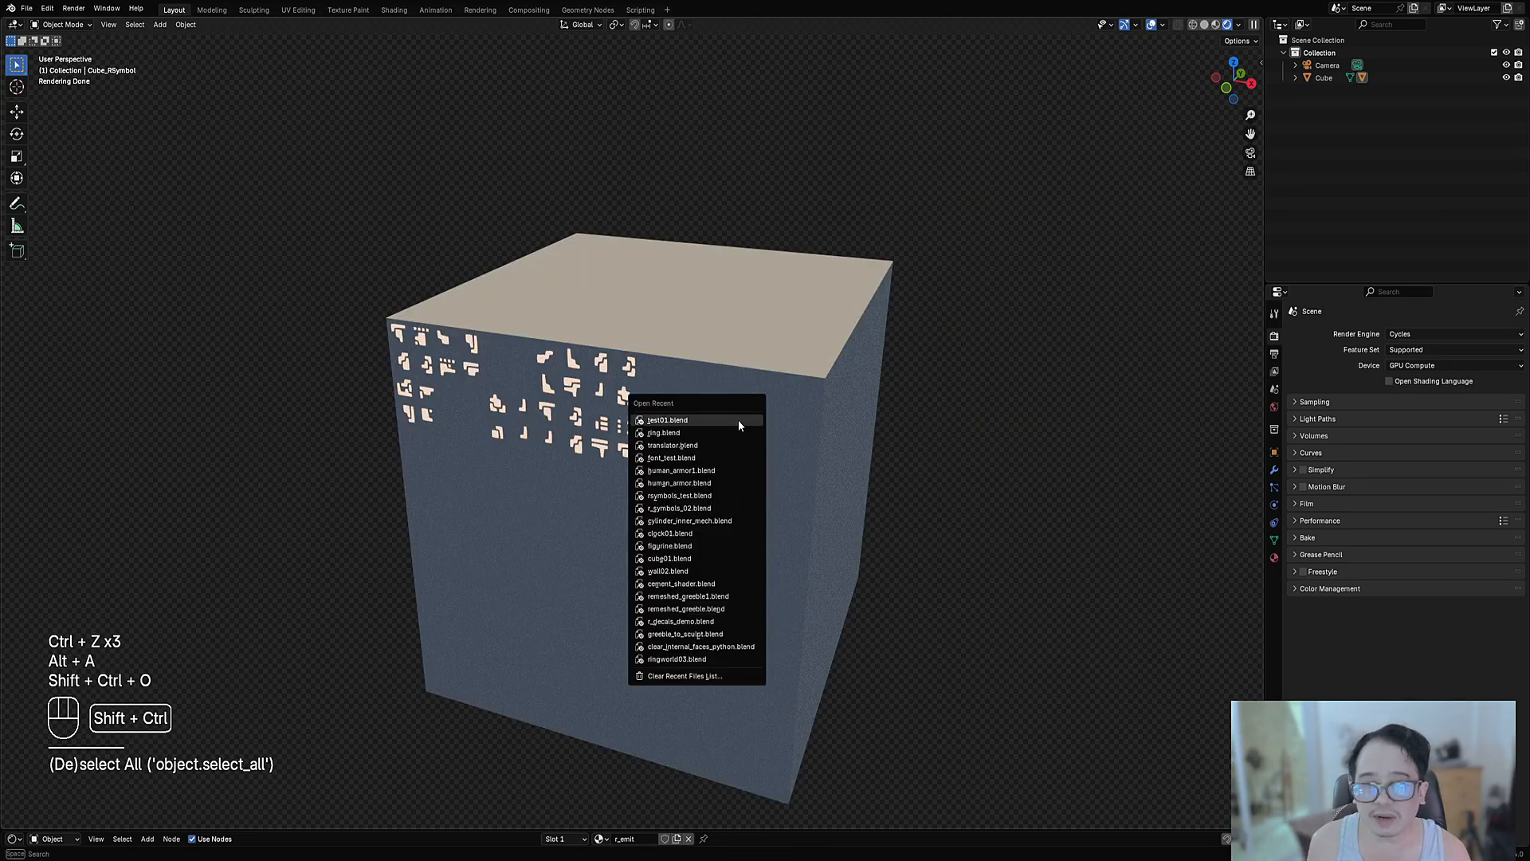
left_click(734, 429)
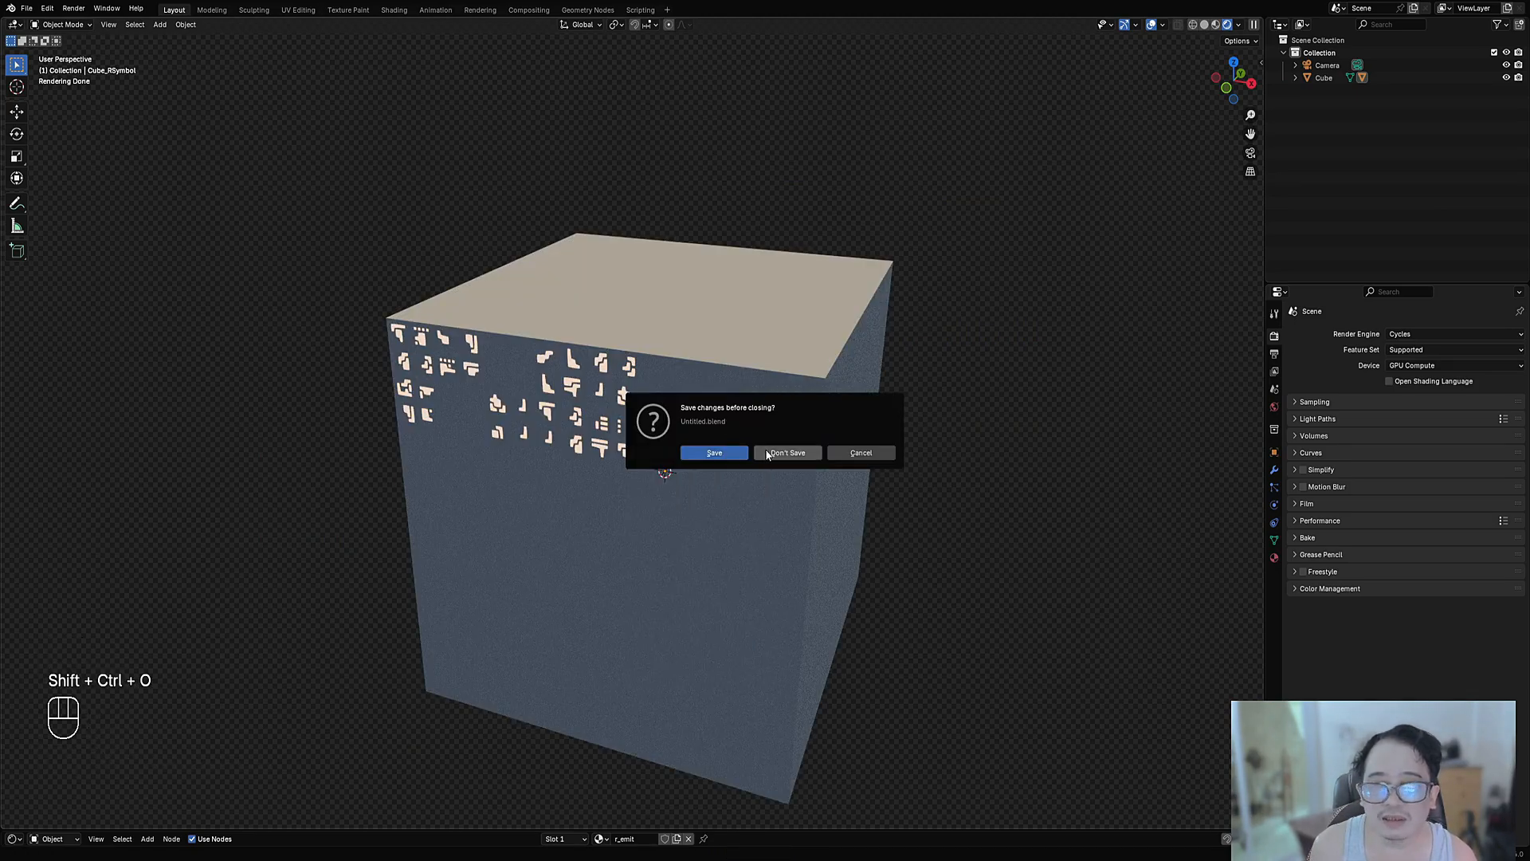
left_click(766, 453)
Switch the ring's viewport display to Rendered shading and view the ring from above its outer band.
middle_click_drag(766, 454, 781, 499)
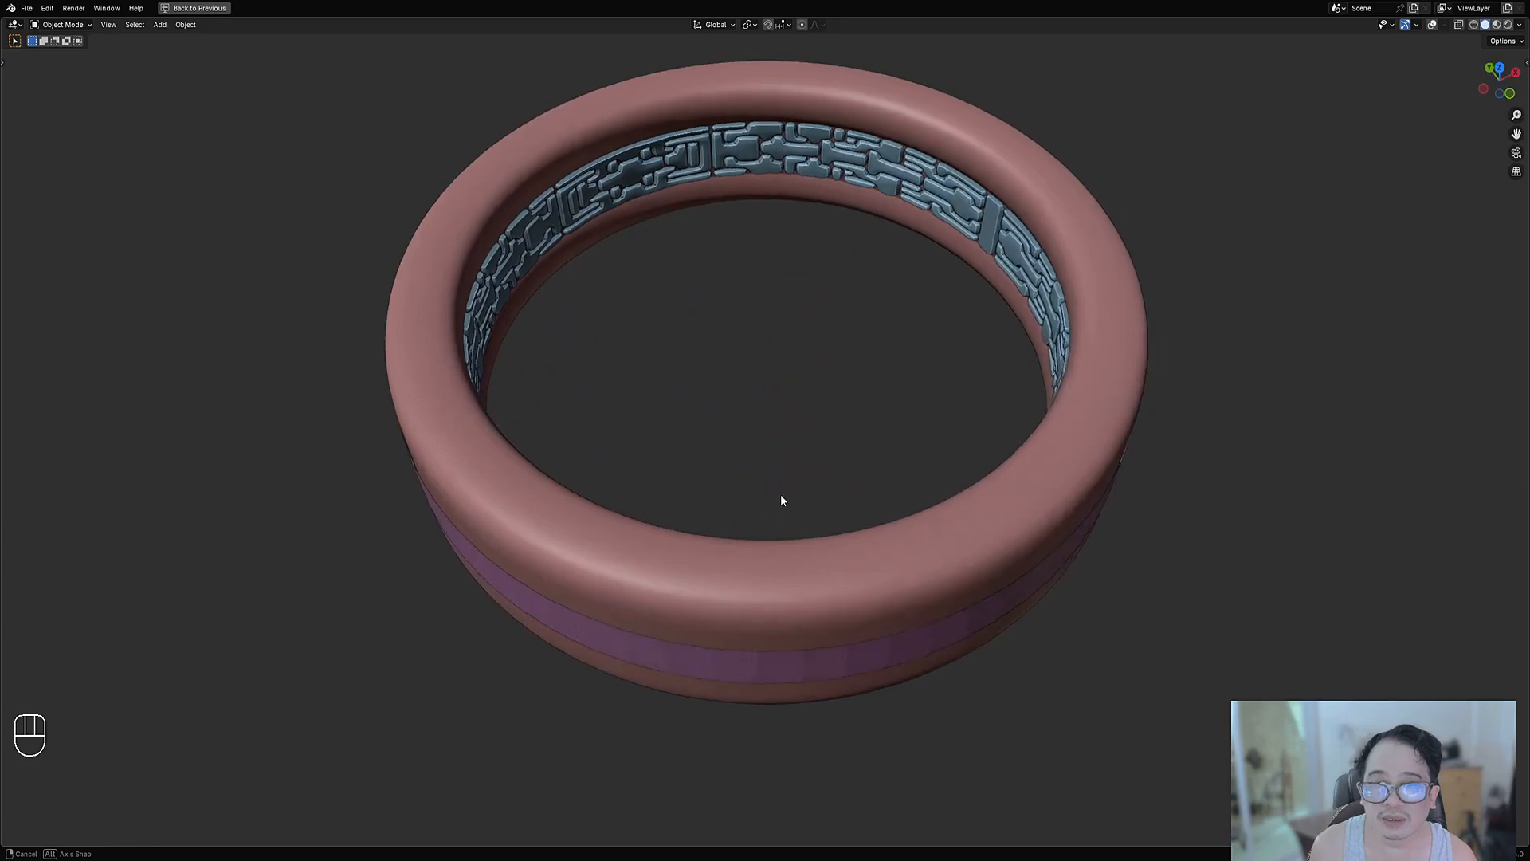
scroll(782, 499, "down", 3)
mouse_move(823, 448)
middle_mouse_down("shift")
mouse_move(803, 485)
mouse_move(824, 471)
middle_mouse_up("shift")
scroll(821, 468, "up", 1)
key("z")
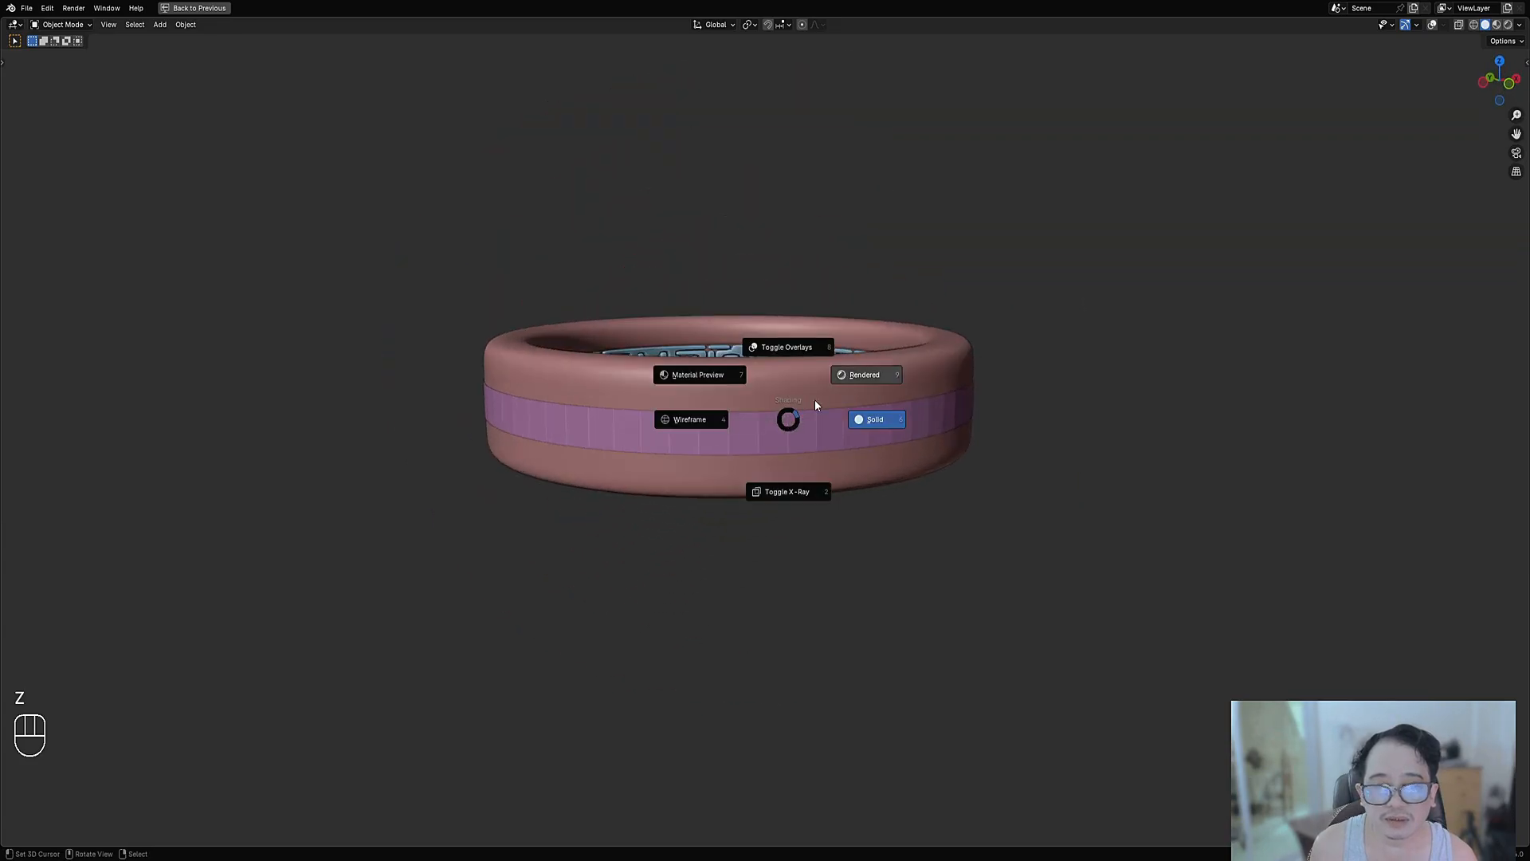
left_click(859, 356)
middle_click_drag(834, 403, 846, 441)
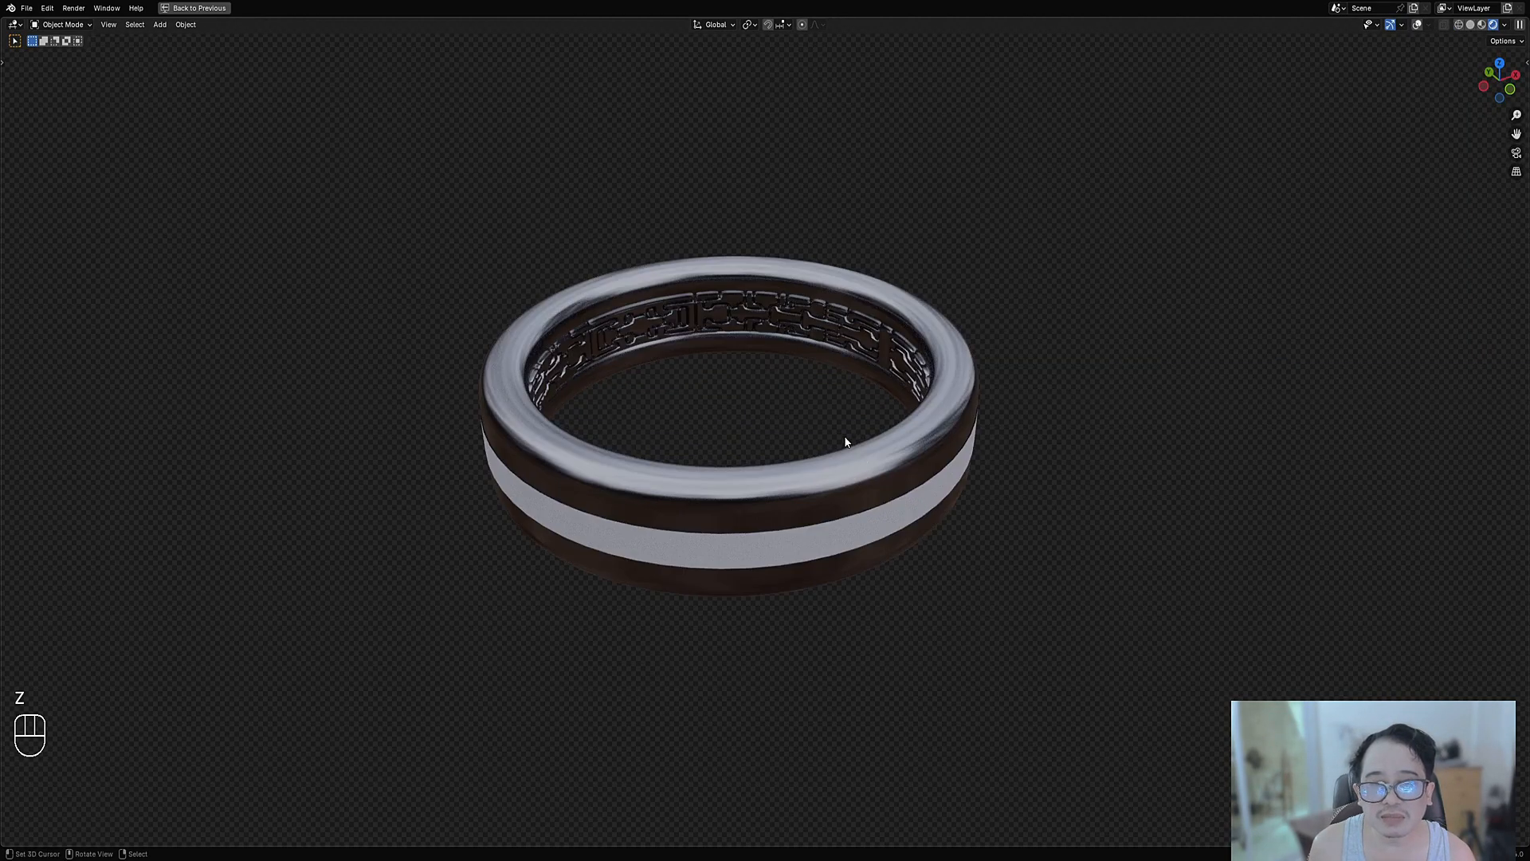
Show the viewport overlays, select the ring's outer band and check its selected faces in Edit Mode before returning to Object Mode.
key("shift+alt+z")
left_click(877, 527)
middle_click_drag(880, 524, 845, 501)
key("Tab")
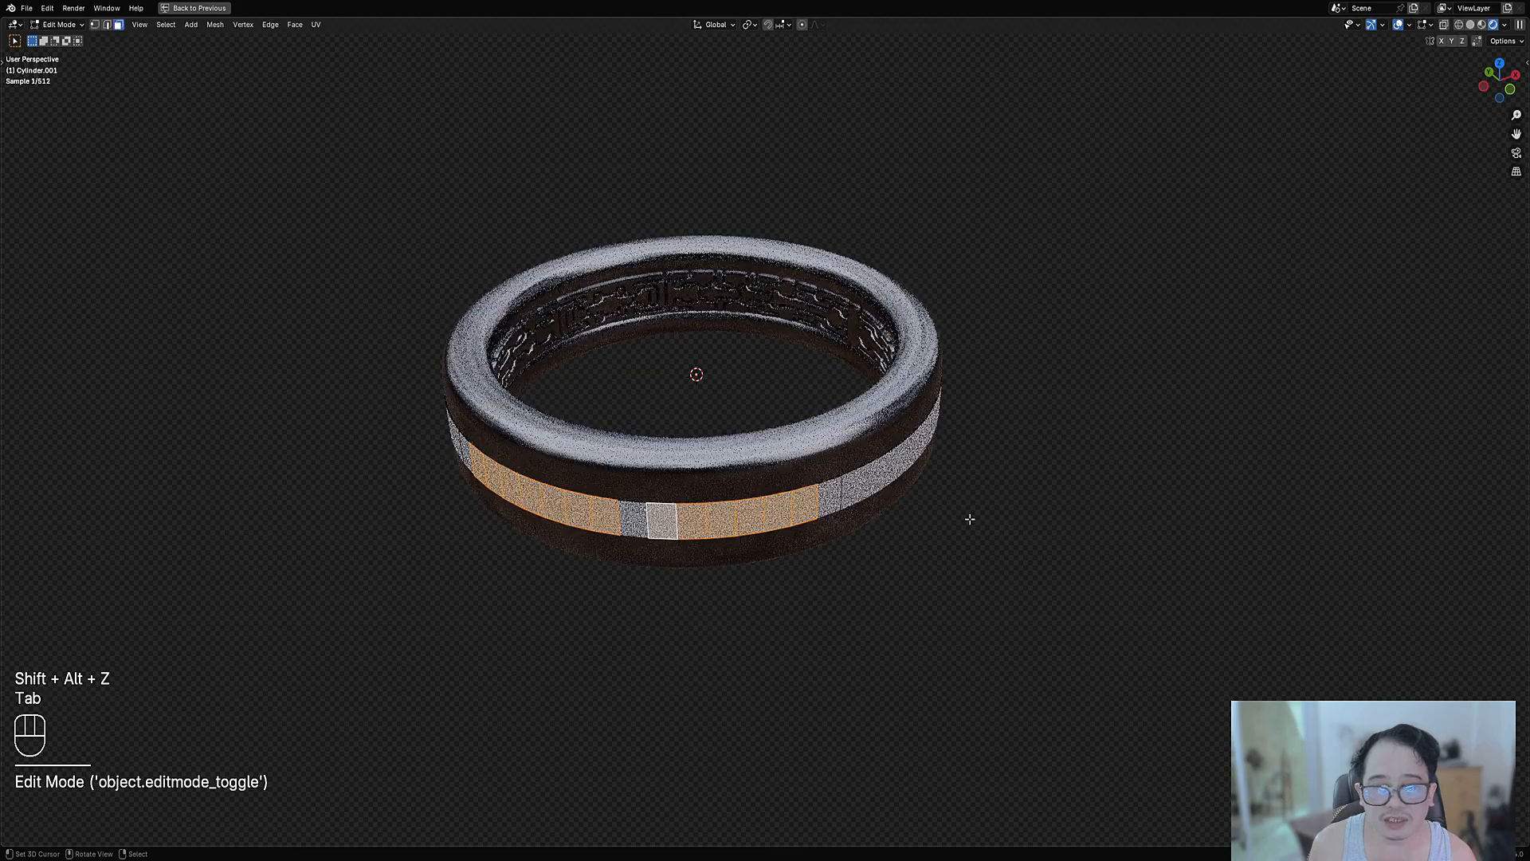
key("Tab")
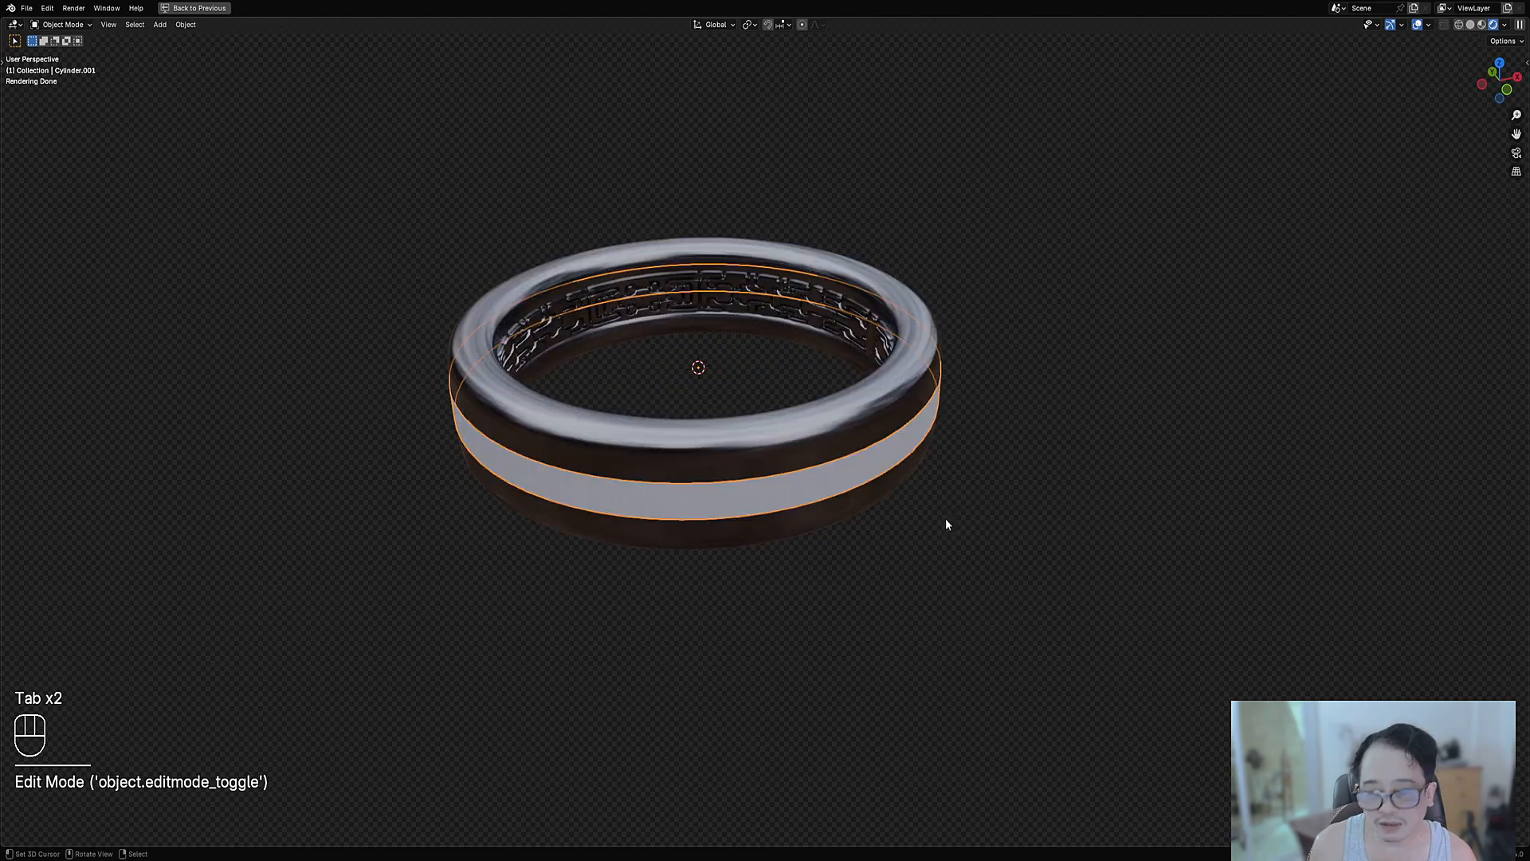
Isolate the main ring body by hiding the other parts, and unhide them again.
key("g")
right_click(815, 448)
left_click(805, 416, "shift")
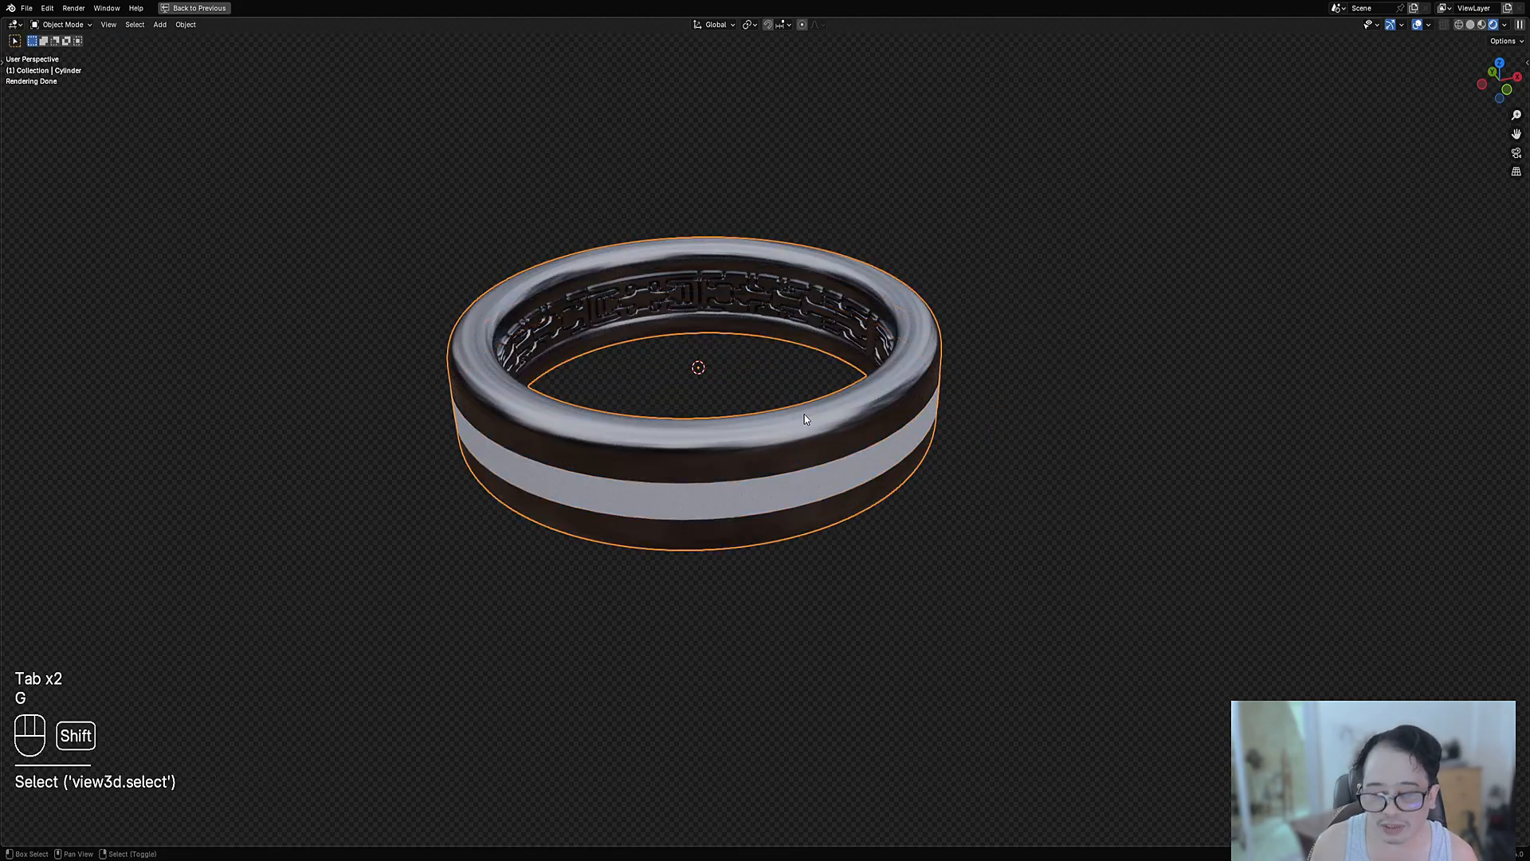
key("shift+h")
key("alt+h")
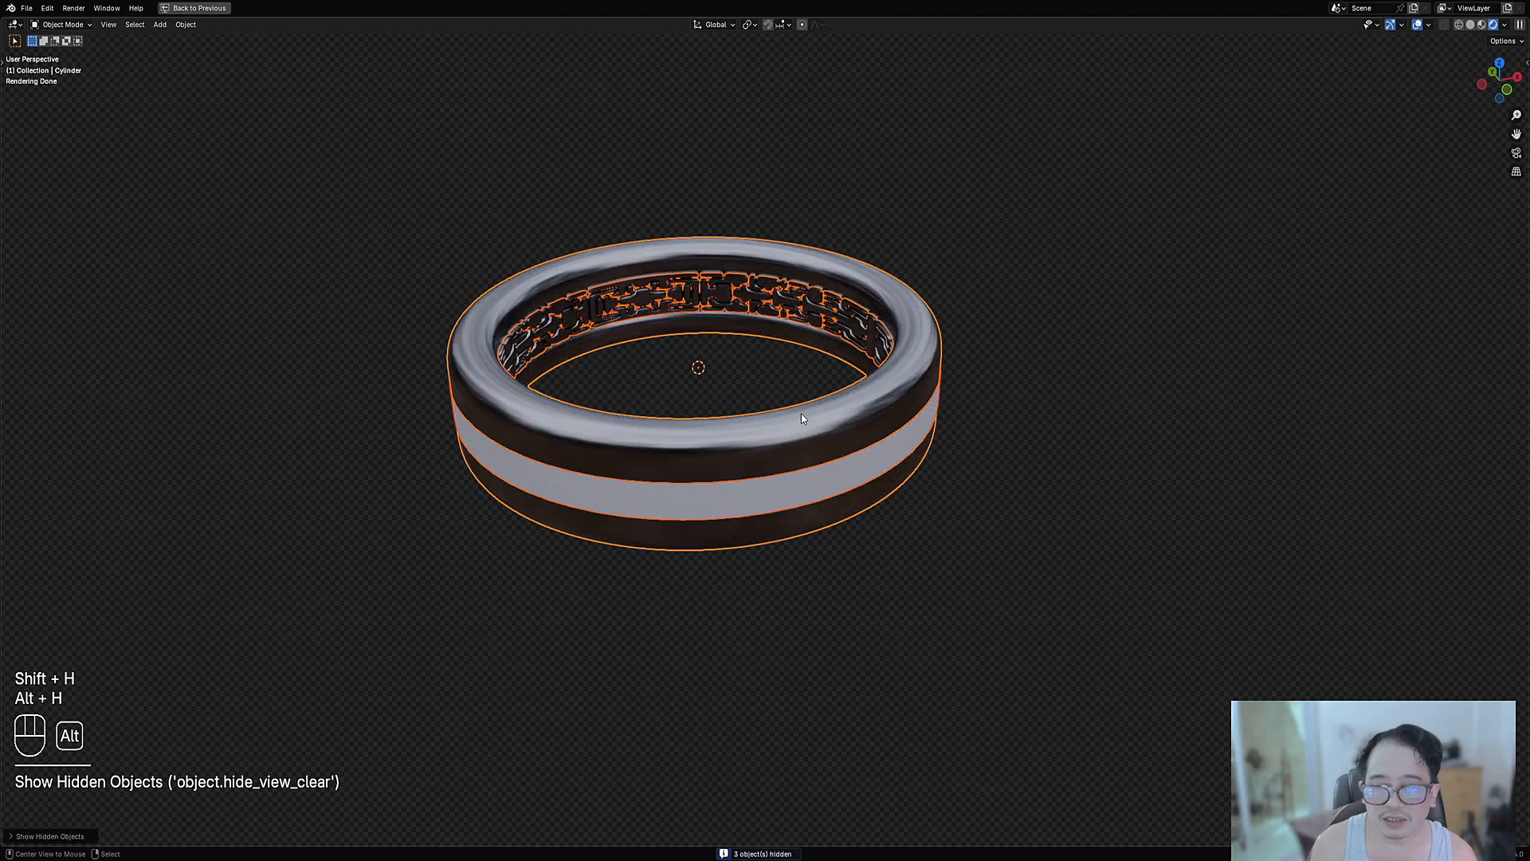
Select only the ring's outer band, run Random Symbols on it and expand the operator's auxiliary options.
key("alt+a")
left_click(808, 492)
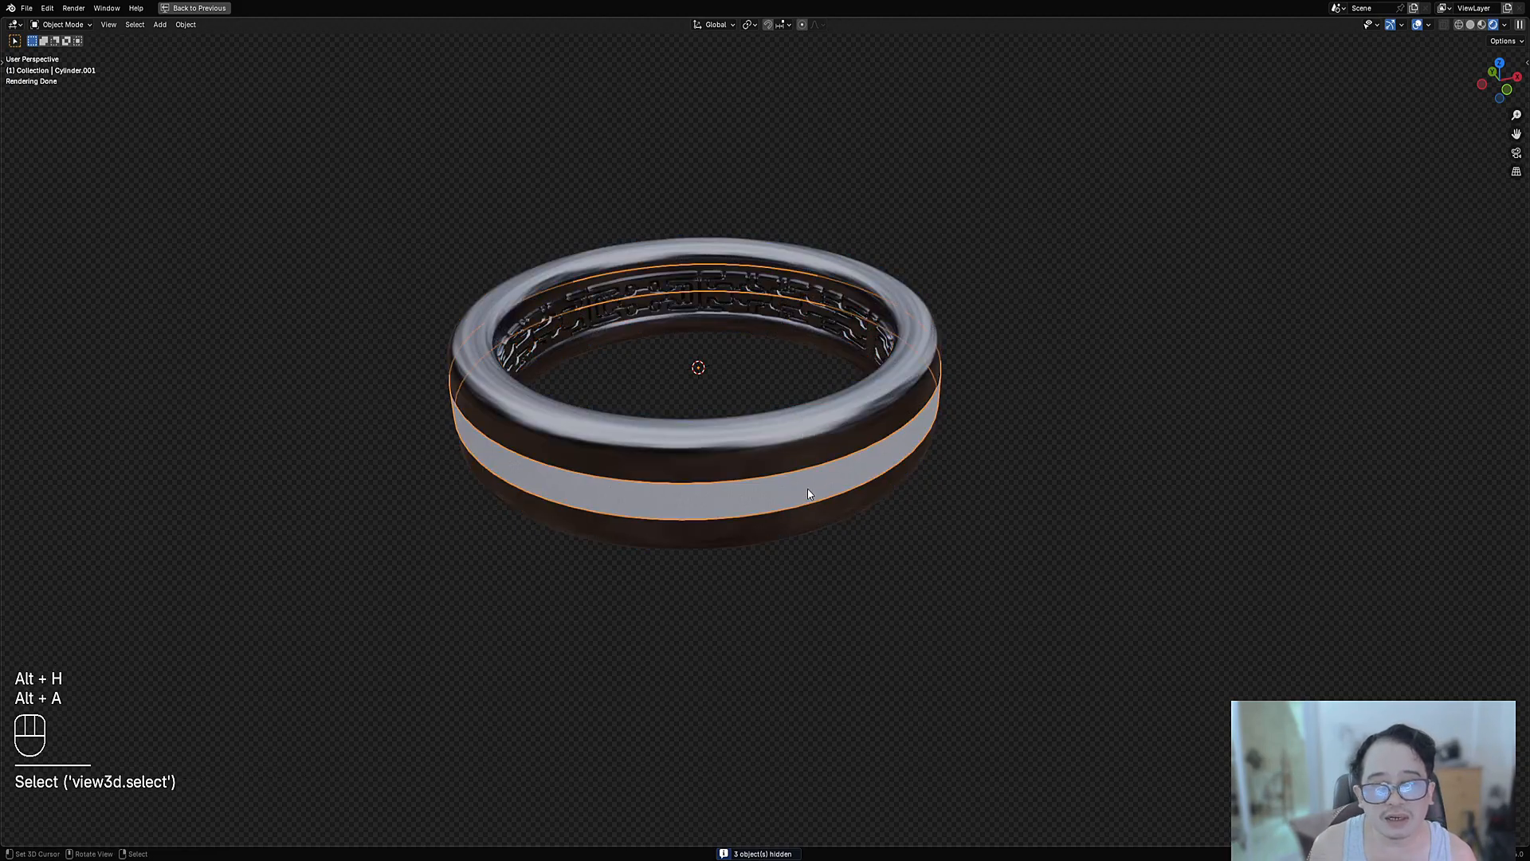
key("shift+q")
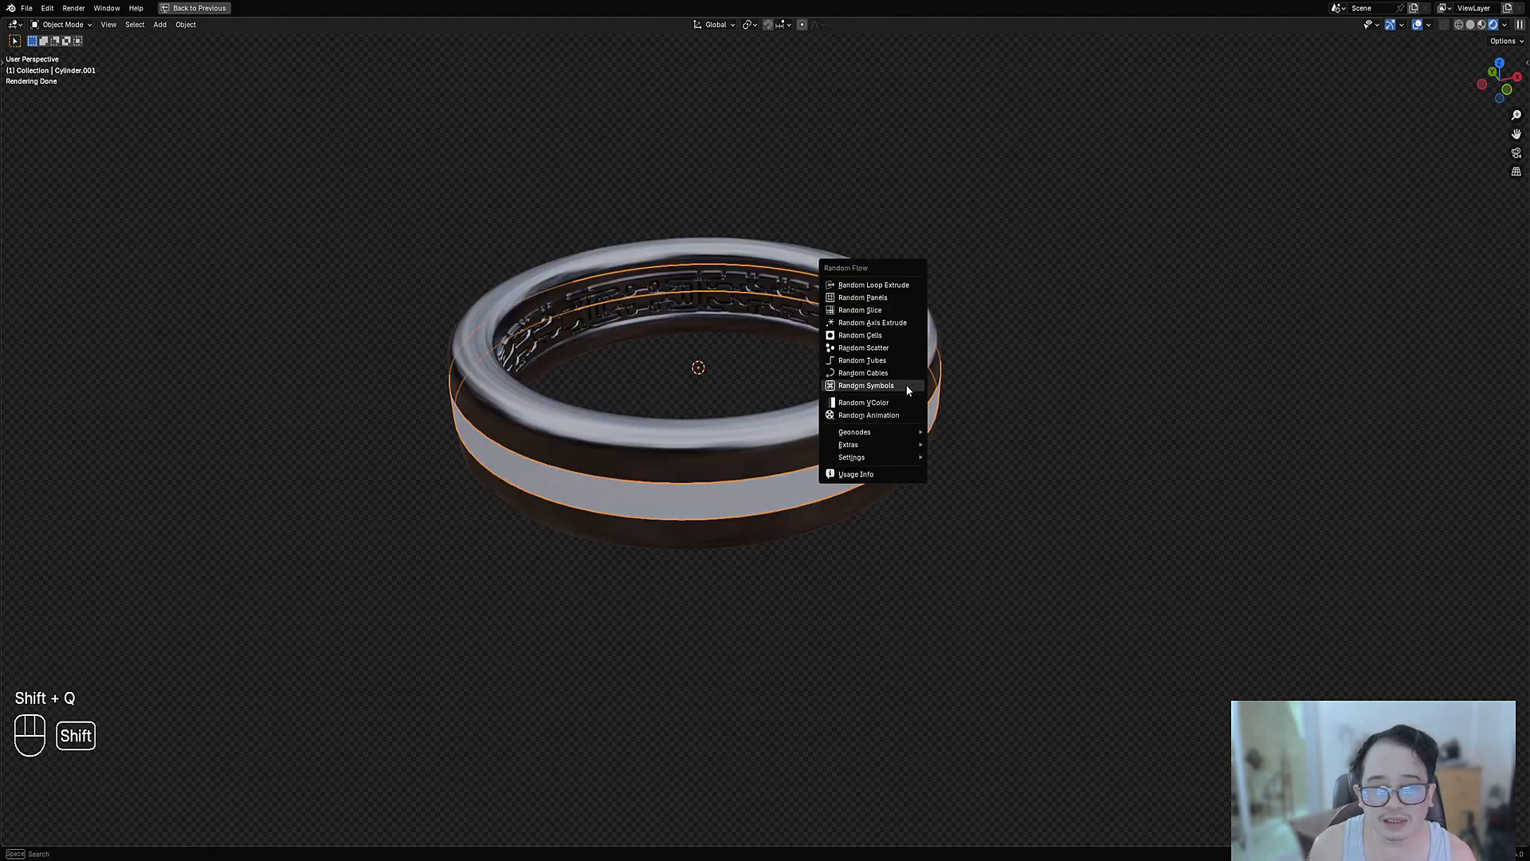
left_click(907, 387)
left_click(949, 783)
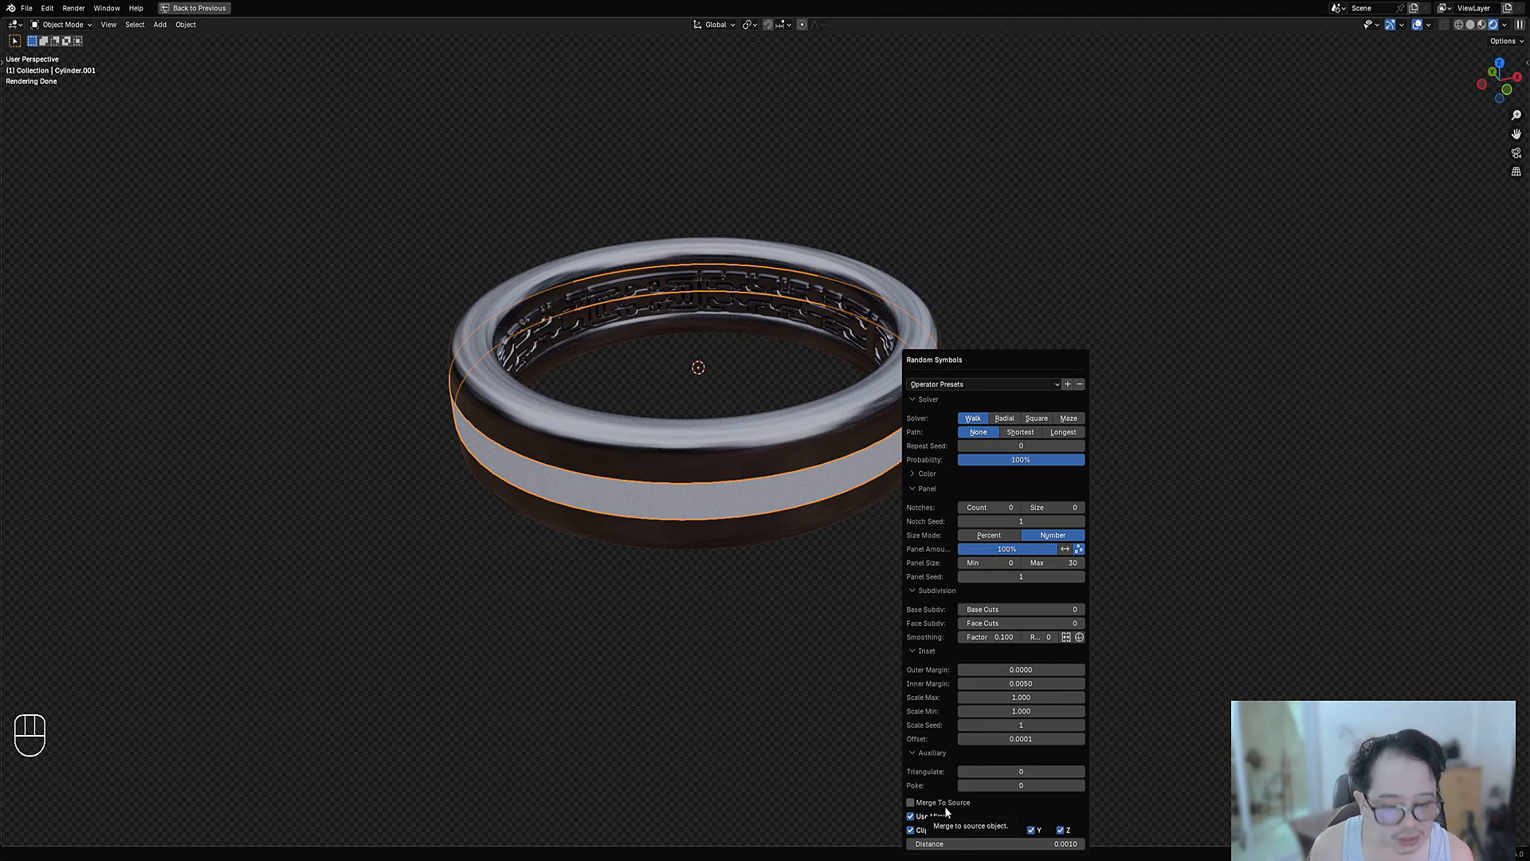
Run Random Symbols again on the outer band with the Maze solver, 60% panel amount and 3 face cuts.
middle_click_drag(858, 509, 857, 382)
scroll(857, 381, "up", 2)
key("shift+q")
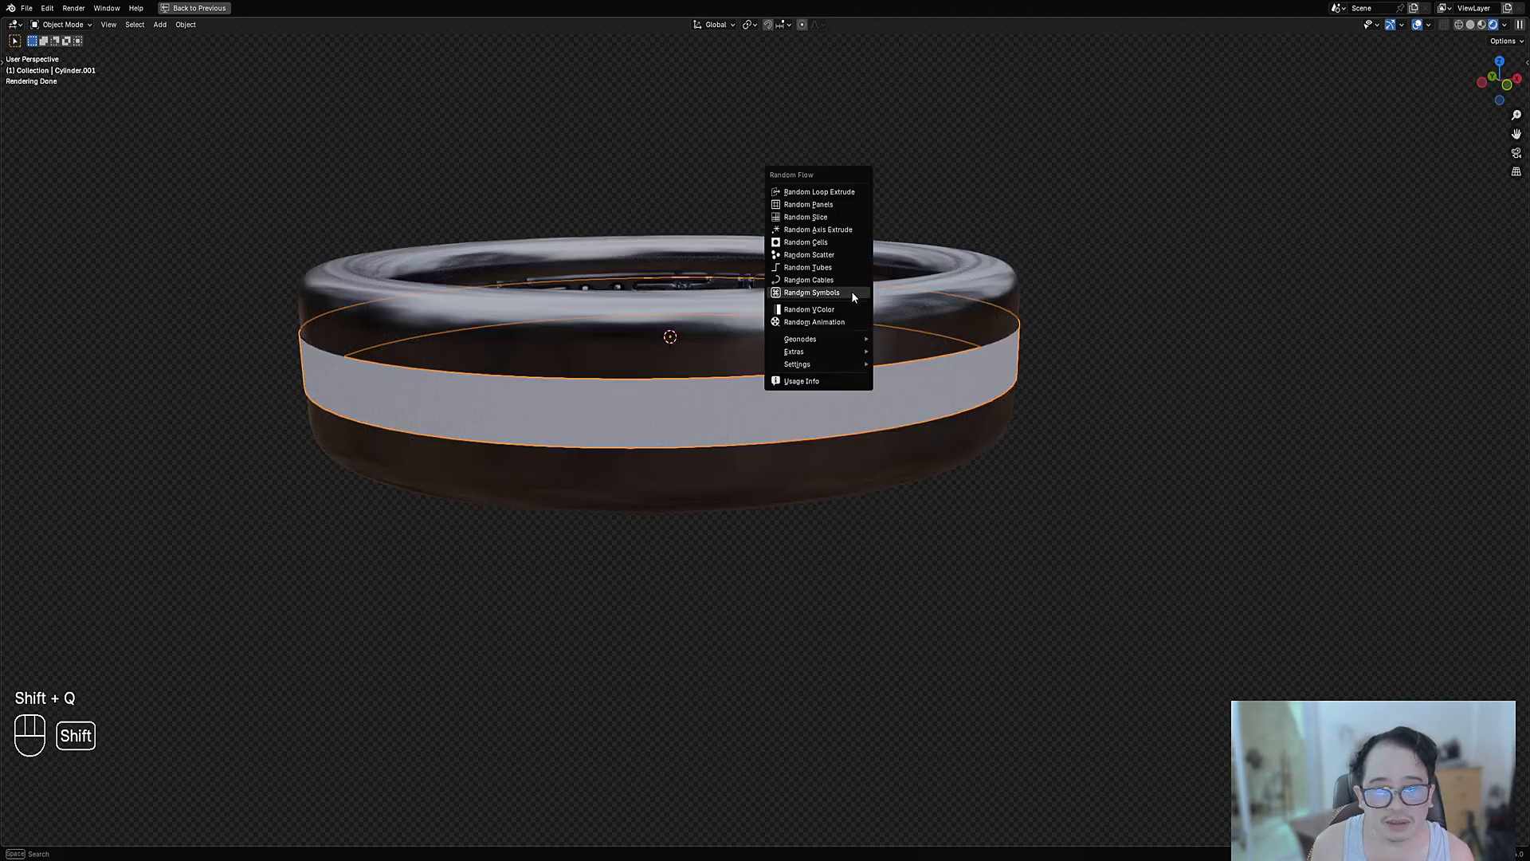
left_click(852, 293)
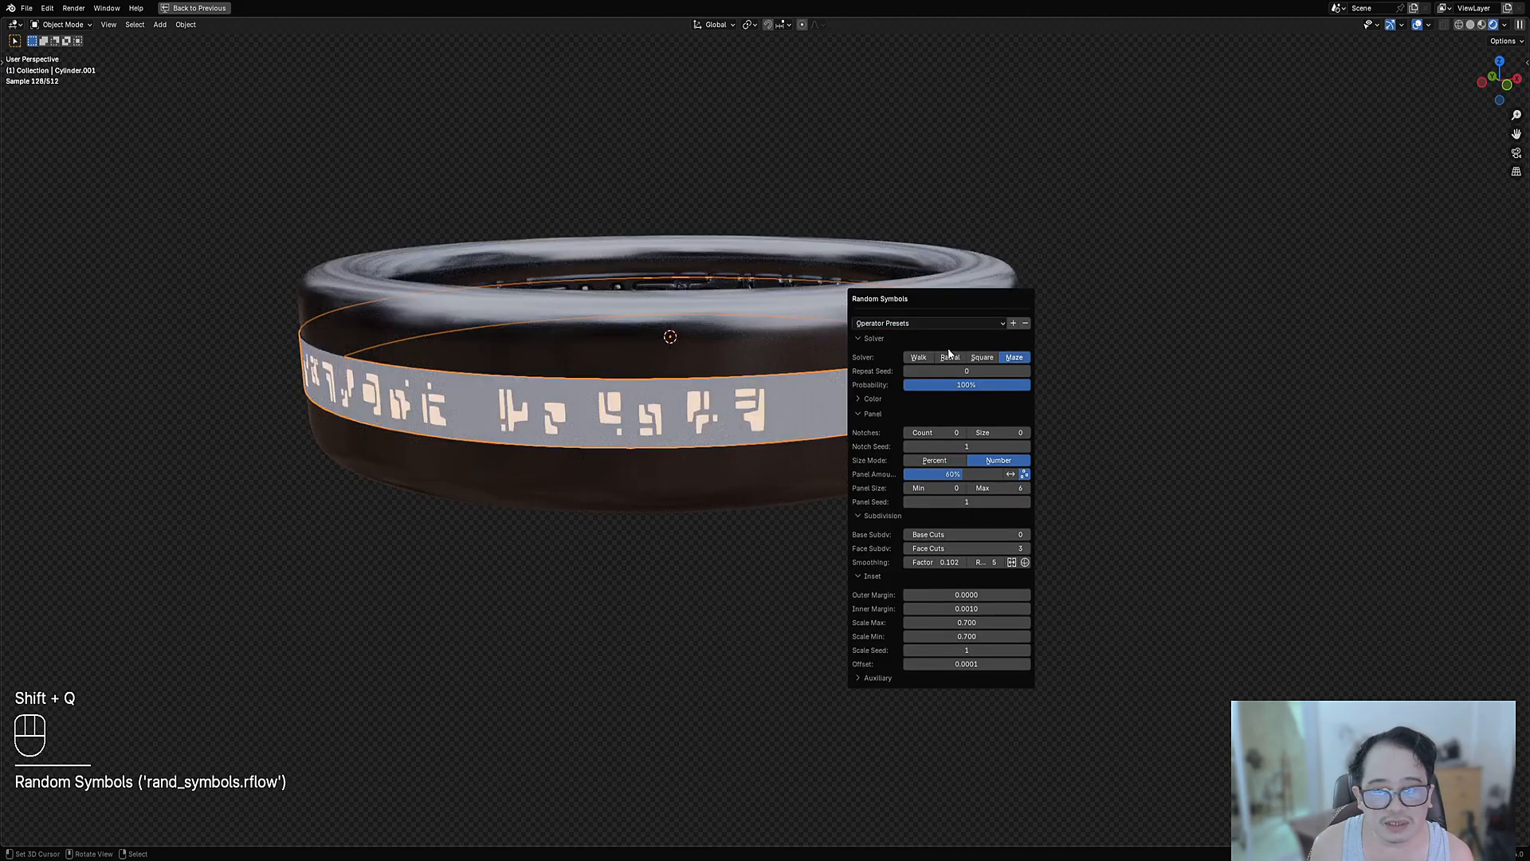
Turn off Use Mirror in the auxiliary options of the band's symbols and view the band from the opposite side.
middle_click_drag(811, 416, 851, 395)
scroll(771, 381, "down", 1)
scroll(851, 396, "up", 2)
key("F9")
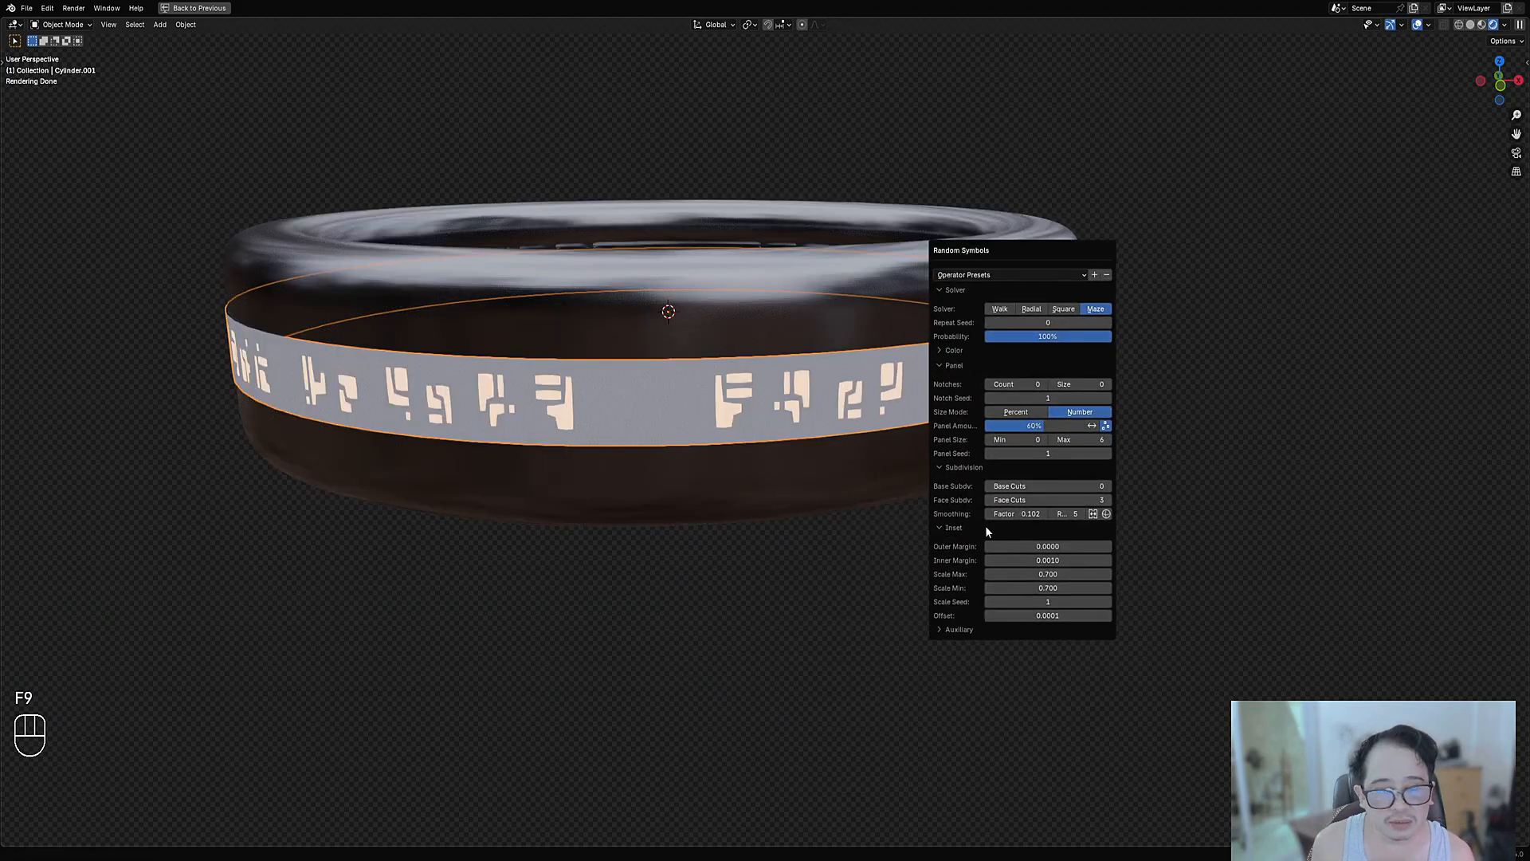
left_click(971, 630)
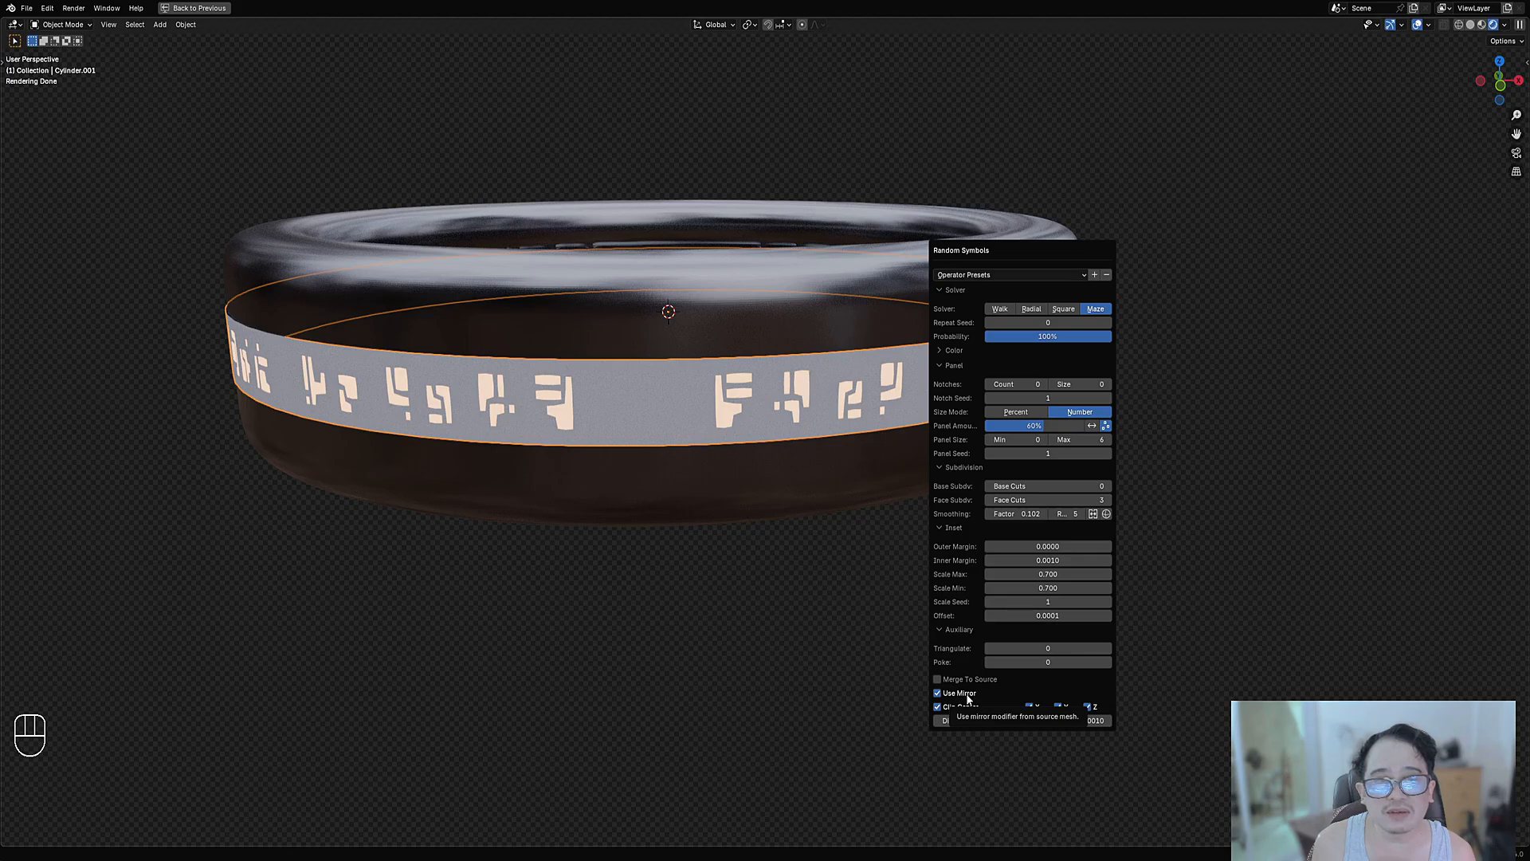
scroll(672, 537, "down", 2)
middle_click_drag(630, 412, 637, 392)
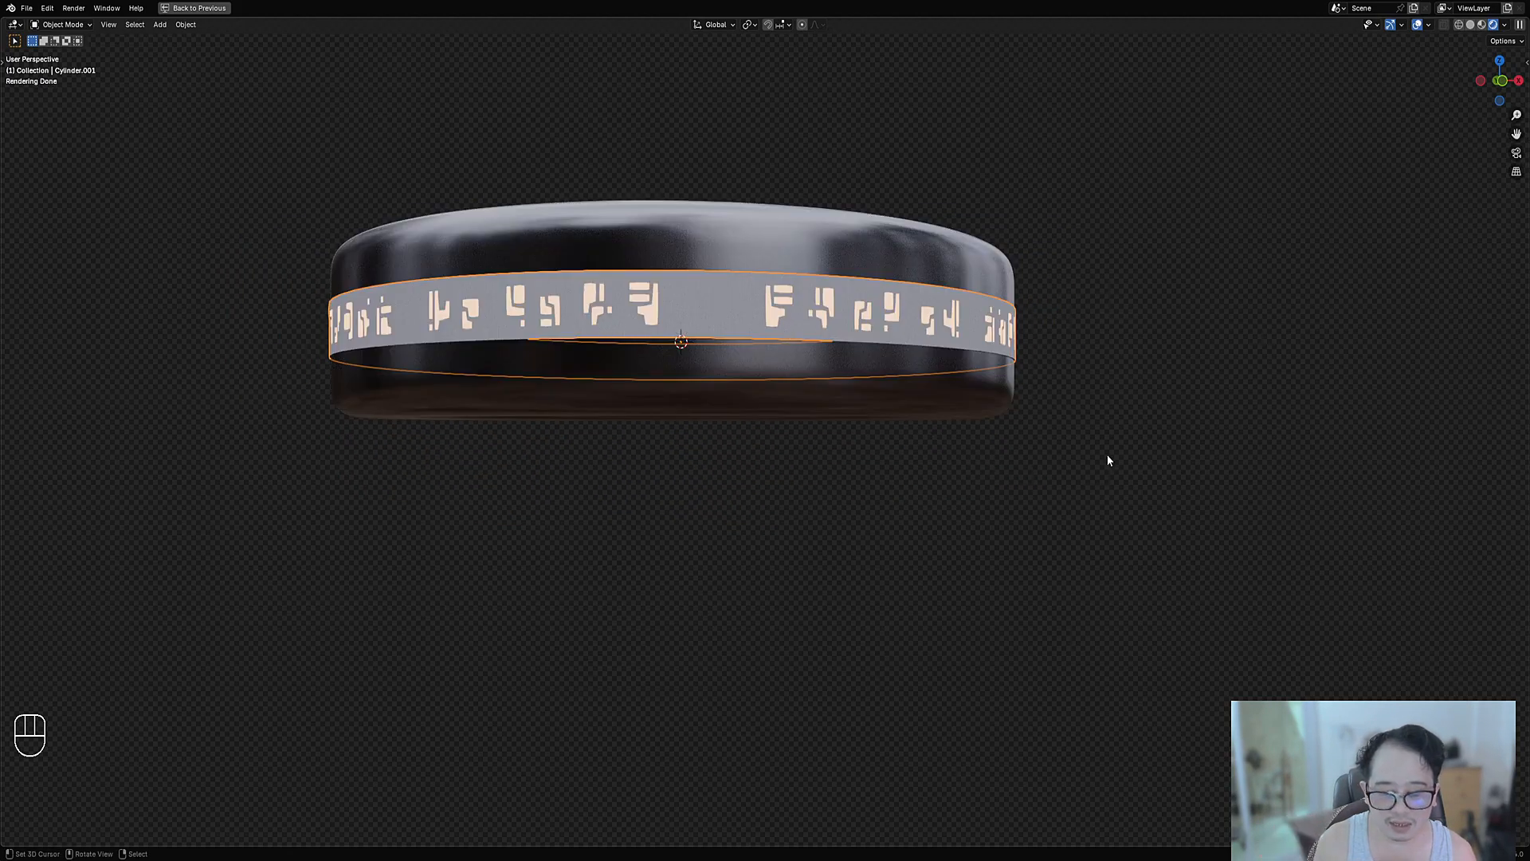
key("F9")
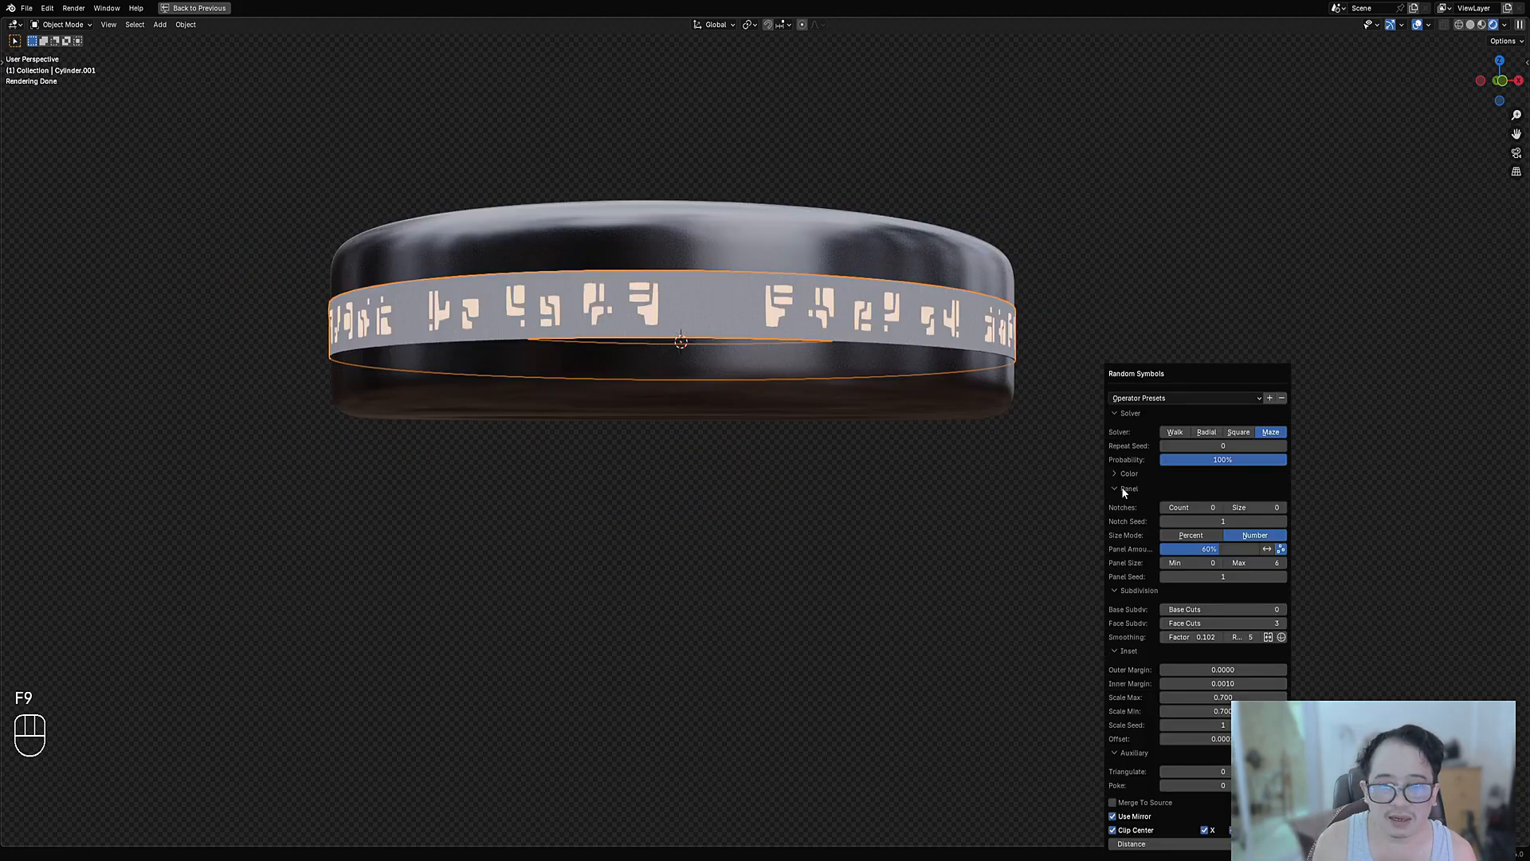
left_click(1139, 820)
middle_click_drag(713, 527, 437, 532)
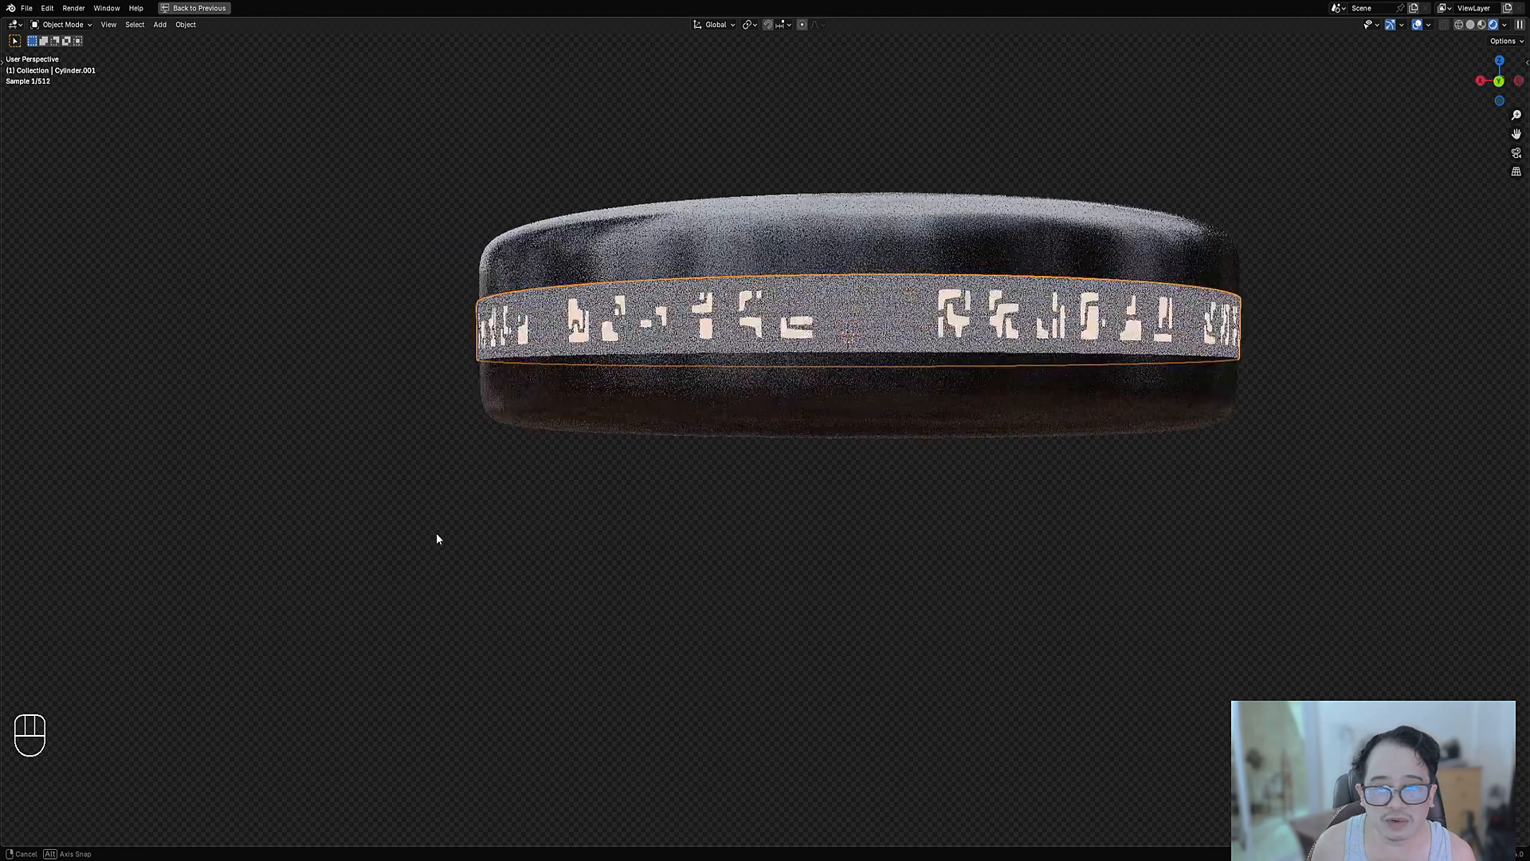
Turn Use Mirror back on for the outer band's symbols and view them from the other side of the ring.
middle_click_drag(684, 315, 907, 378)
scroll(996, 436, "down", 1)
middle_click_drag(1068, 477, 1002, 454)
scroll(933, 466, "down", 1)
scroll(989, 445, "up", 3)
key("F9")
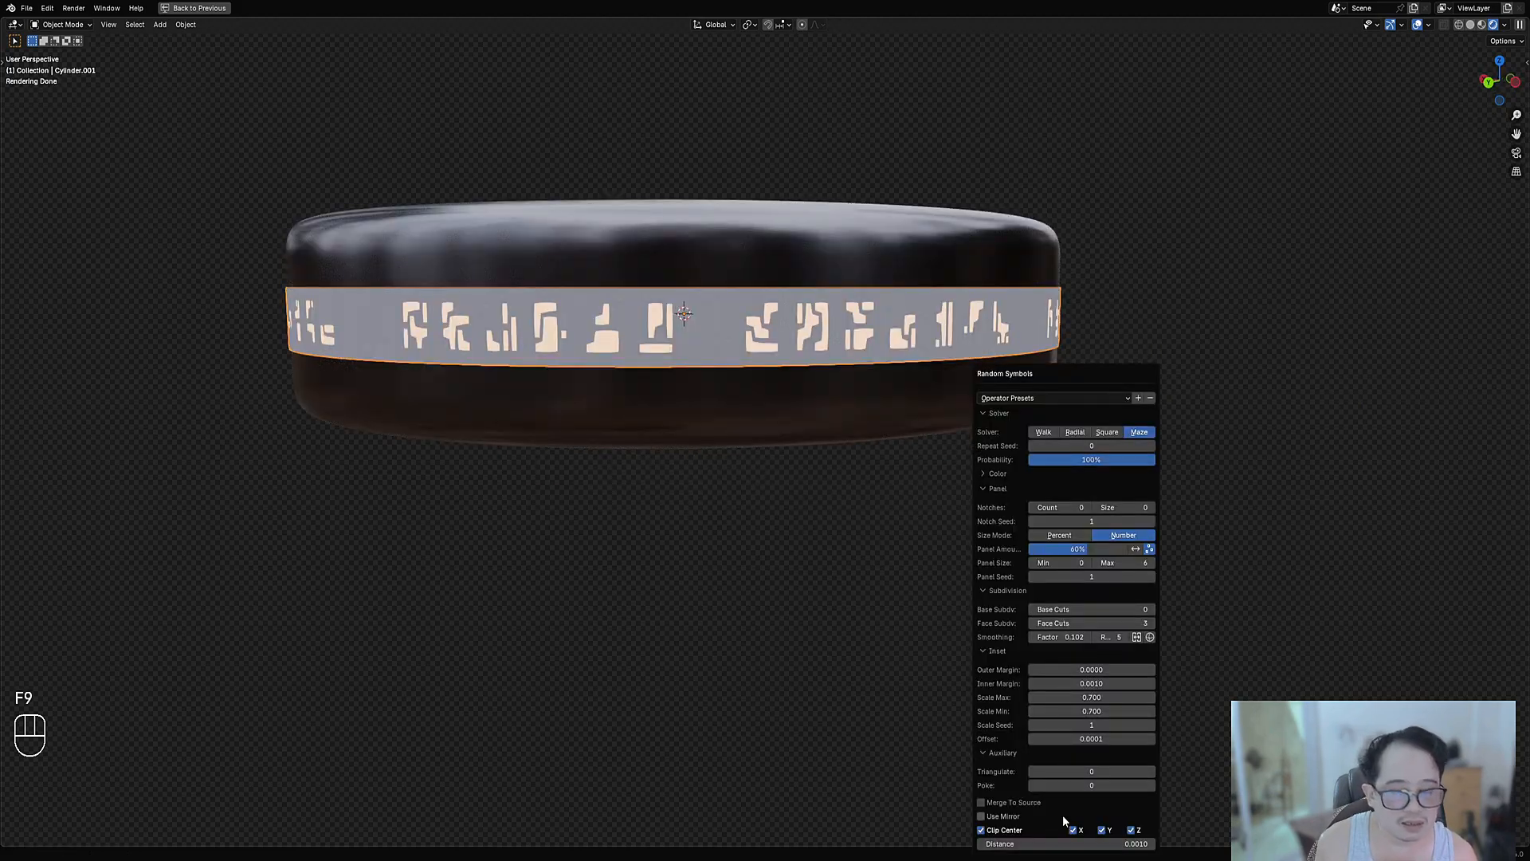
left_click(1019, 818)
middle_click_drag(548, 383, 883, 383)
middle_click_drag(950, 384, 851, 398, "shift")
scroll(842, 373, "up", 1)
scroll(836, 351, "down", 1)
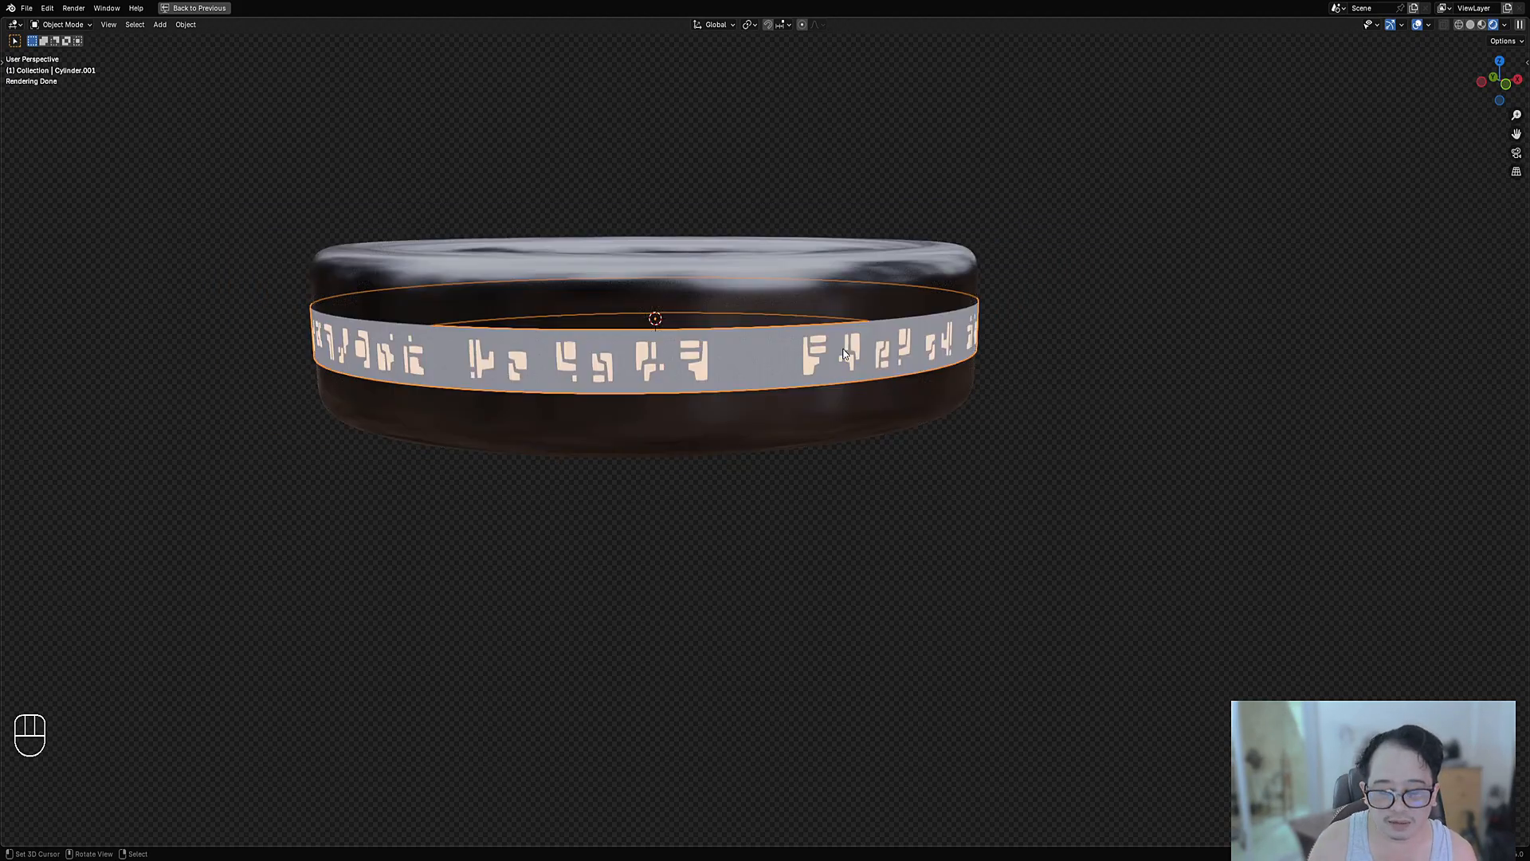
Turn on Merge To Source and turn off Use Mirror for the outer band's symbols.
key("F9")
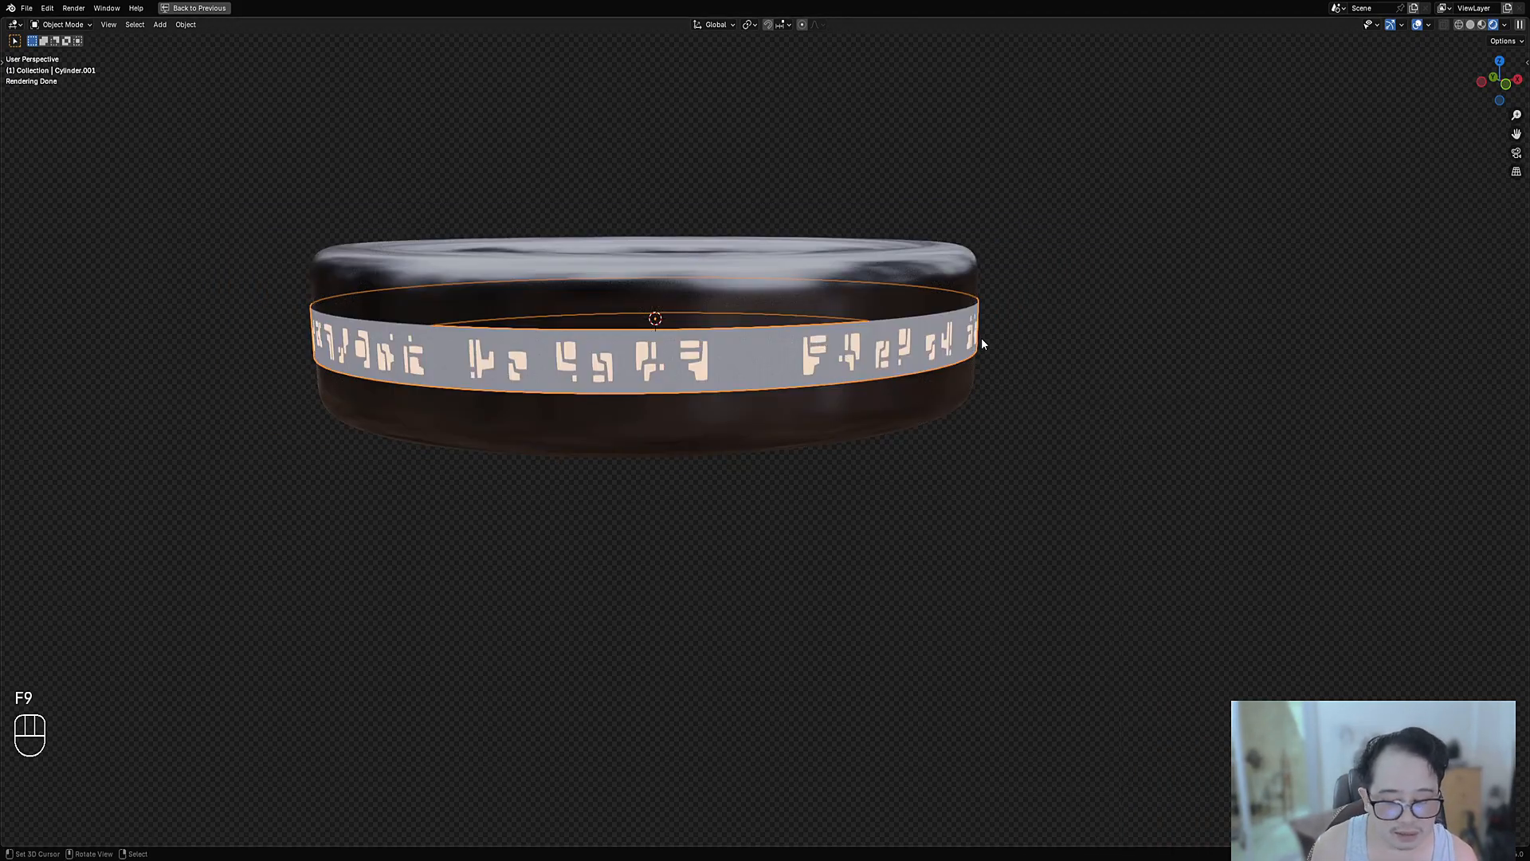
key("F9")
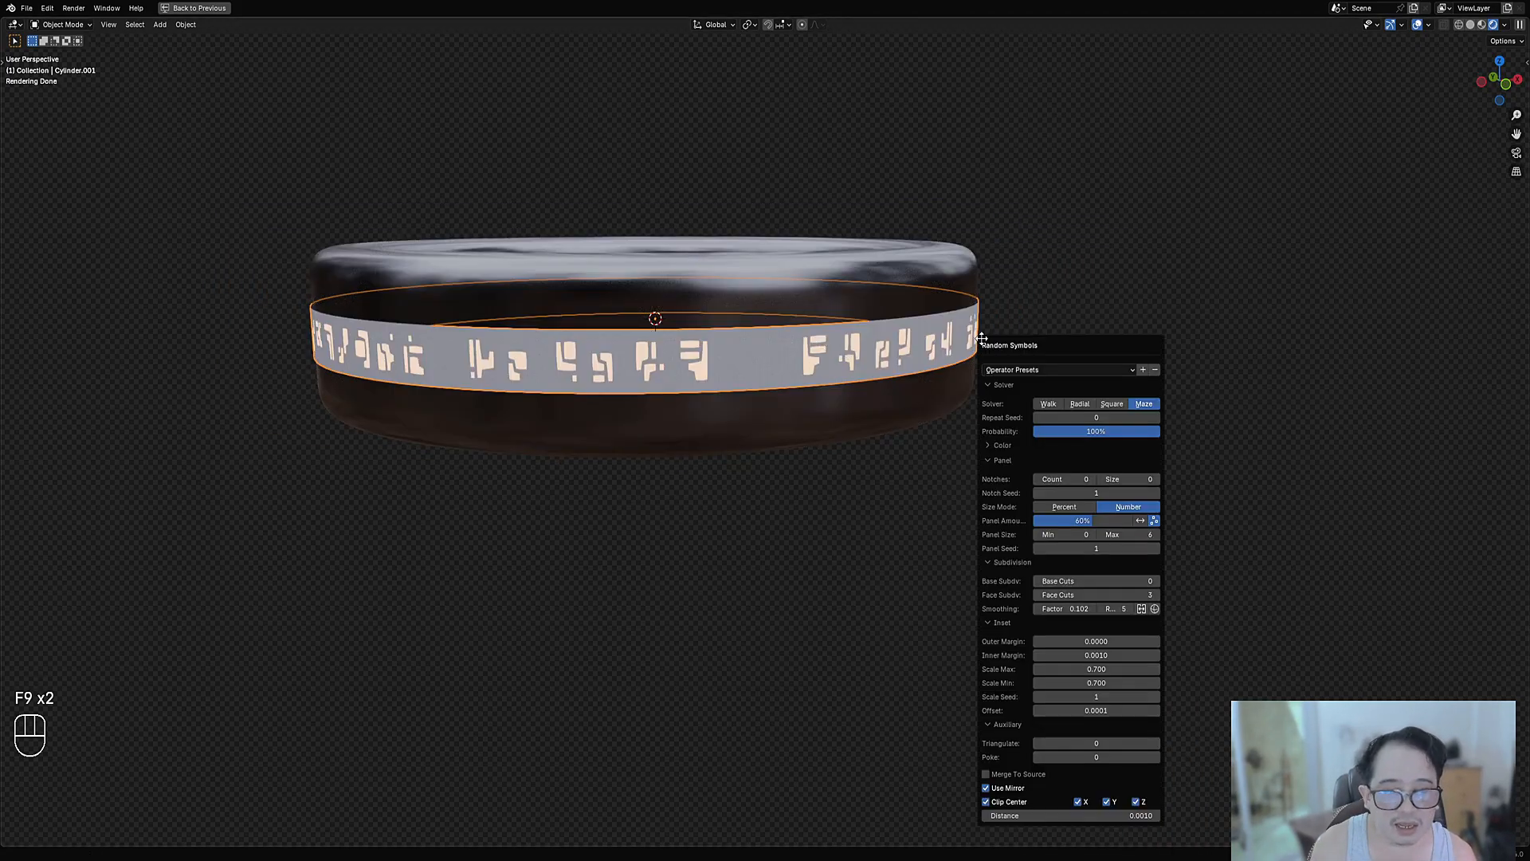
left_click(1033, 777)
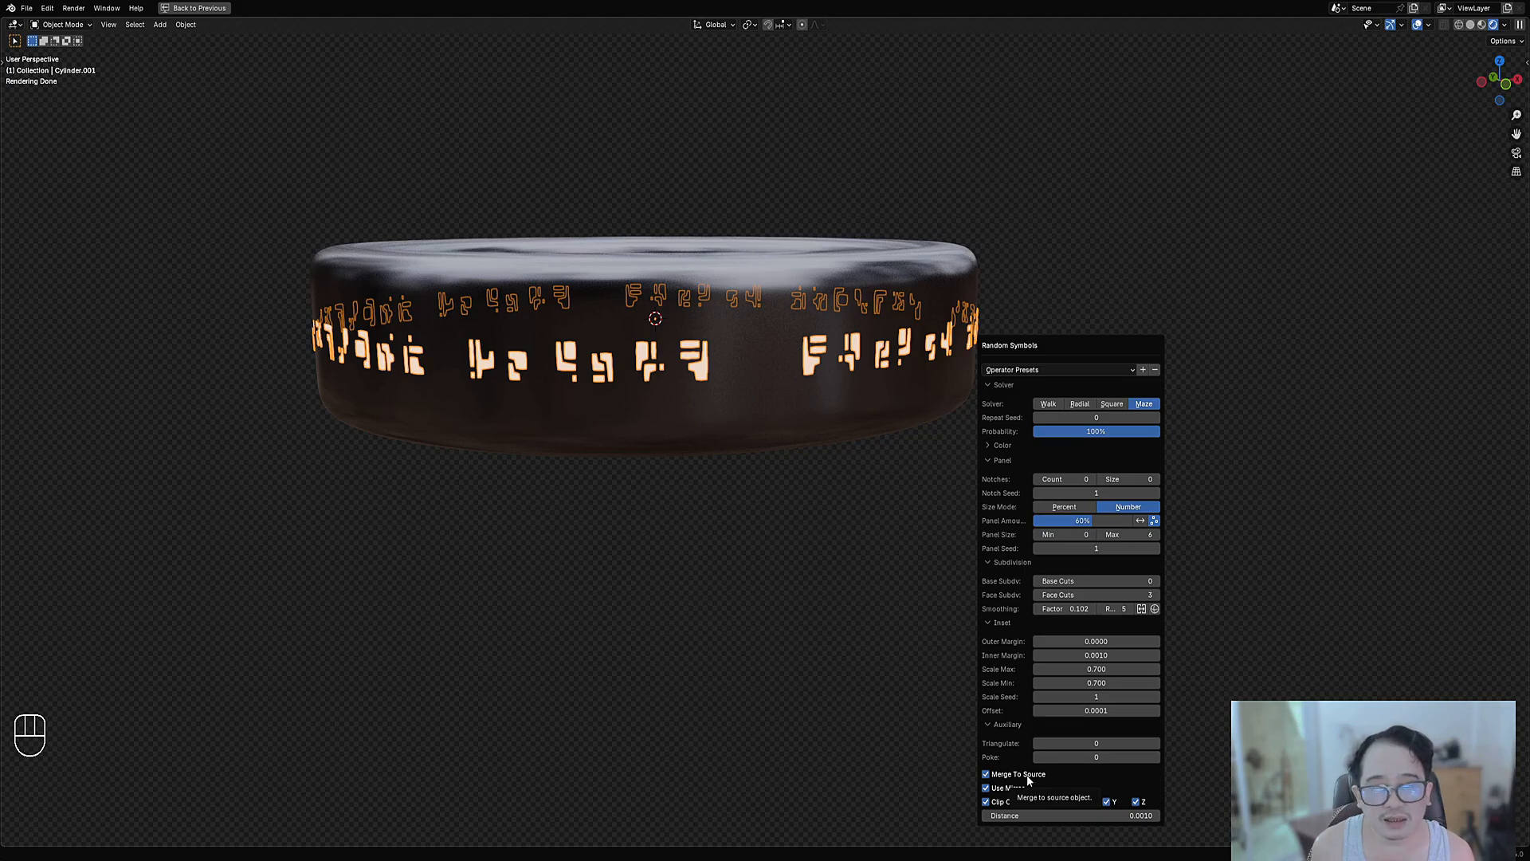
left_click(1025, 789)
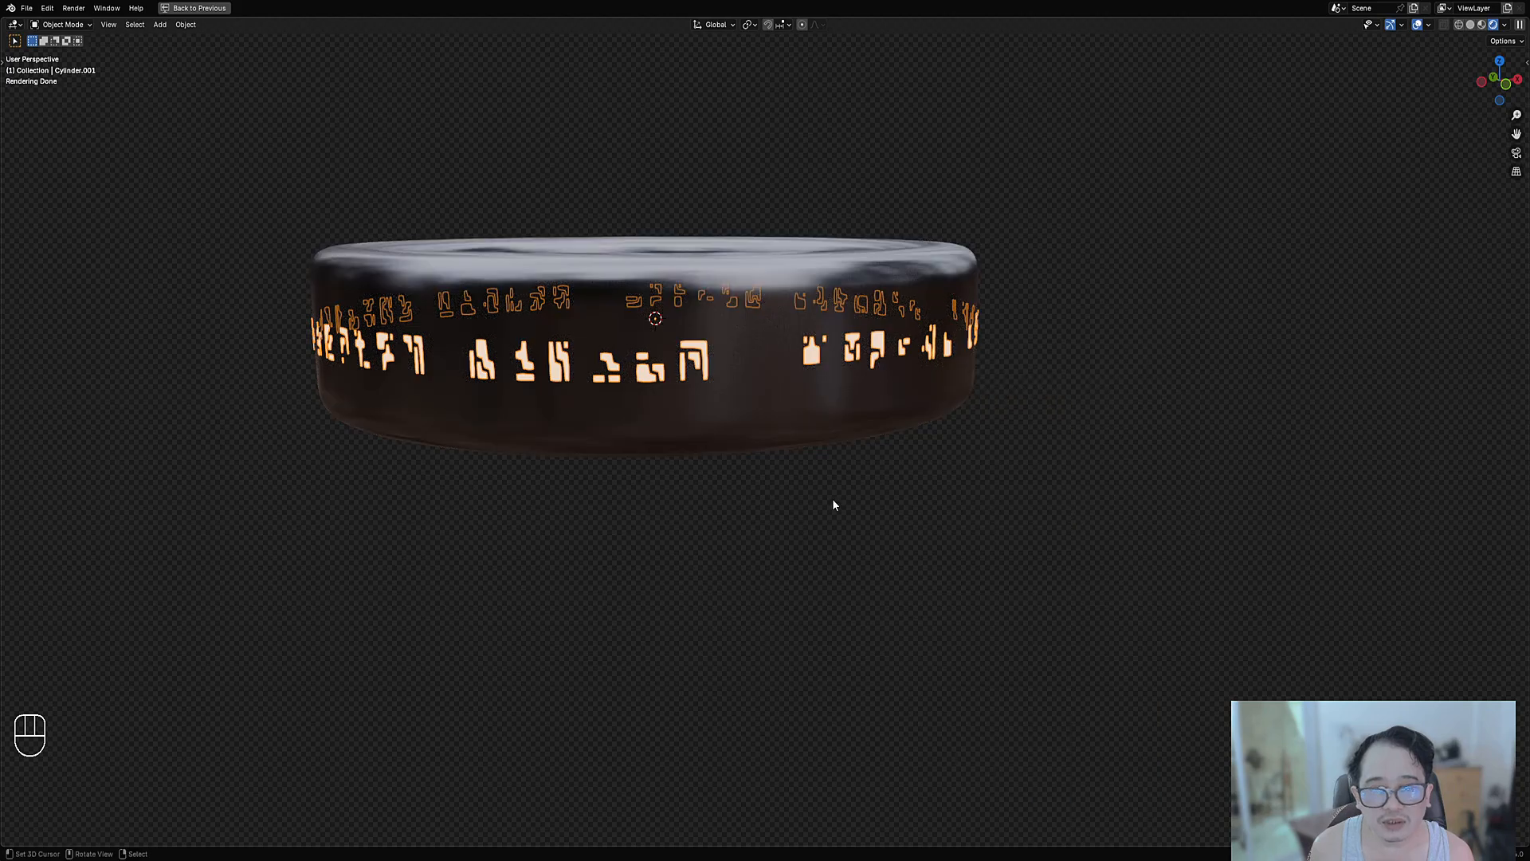
Hide the viewport overlays and set the symbols' Repeat Seed to 3.
middle_click_drag(834, 505, 988, 482)
key("shift+alt+z")
scroll(988, 482, "up", 2)
key("F9")
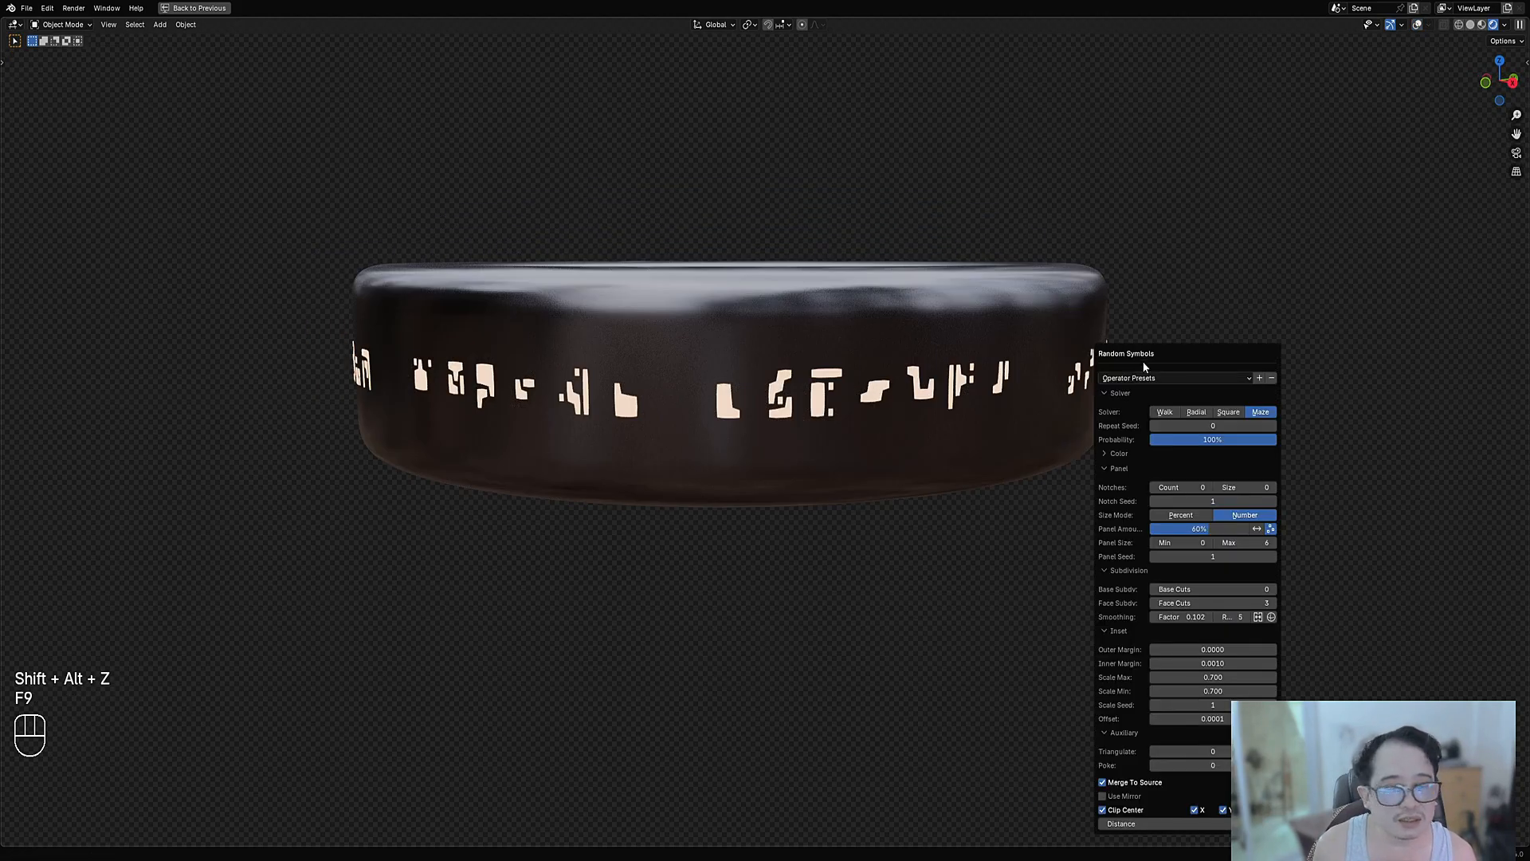
left_click(1192, 427)
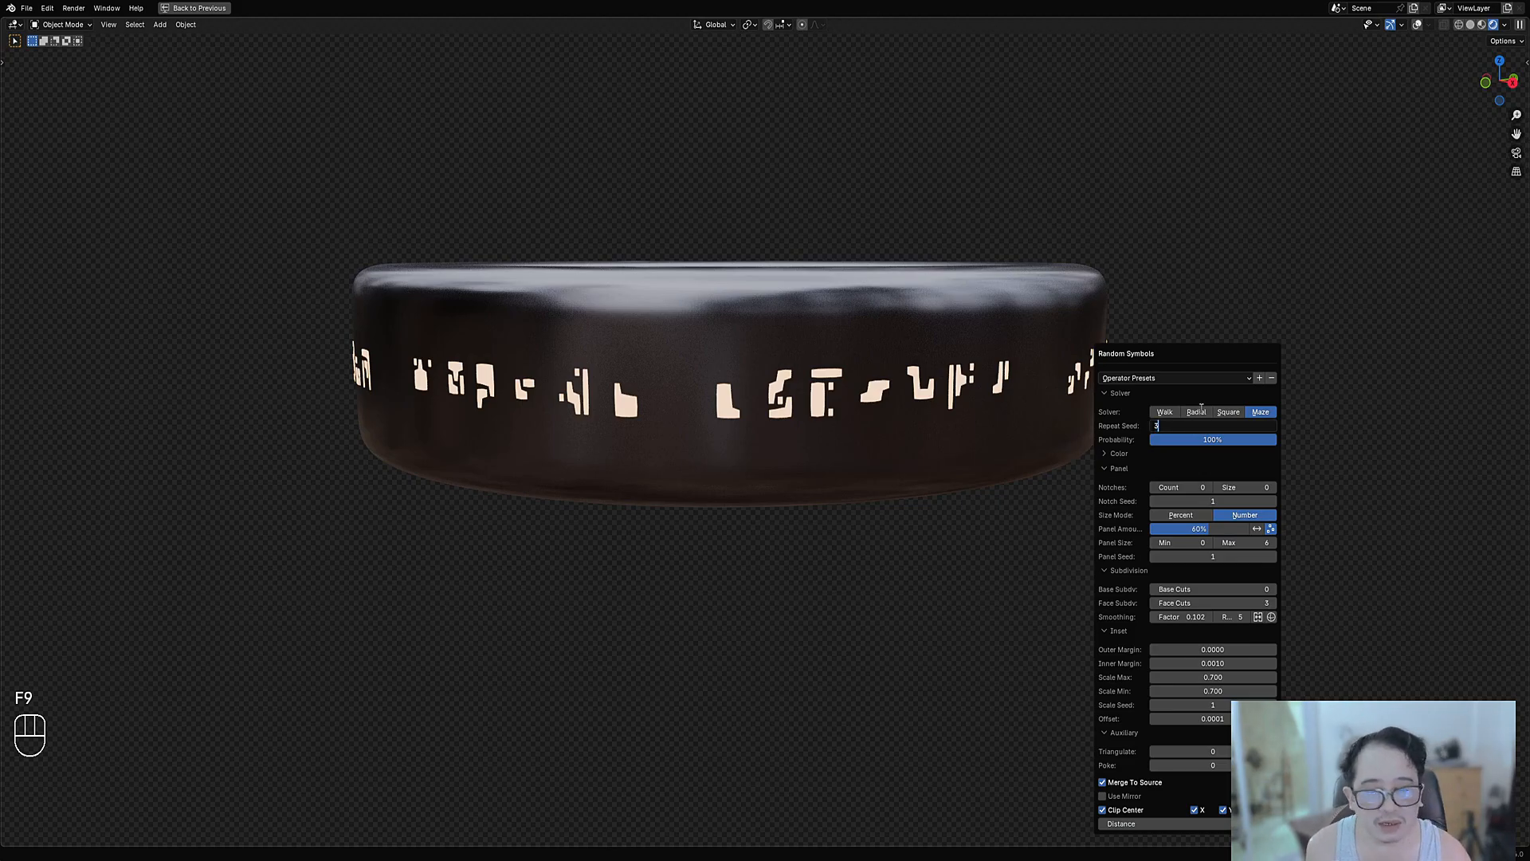
type("3")
key("Return")
Set the symbols' Probability to 80% and inspect the repeated symbols around the ring.
left_click(1185, 438)
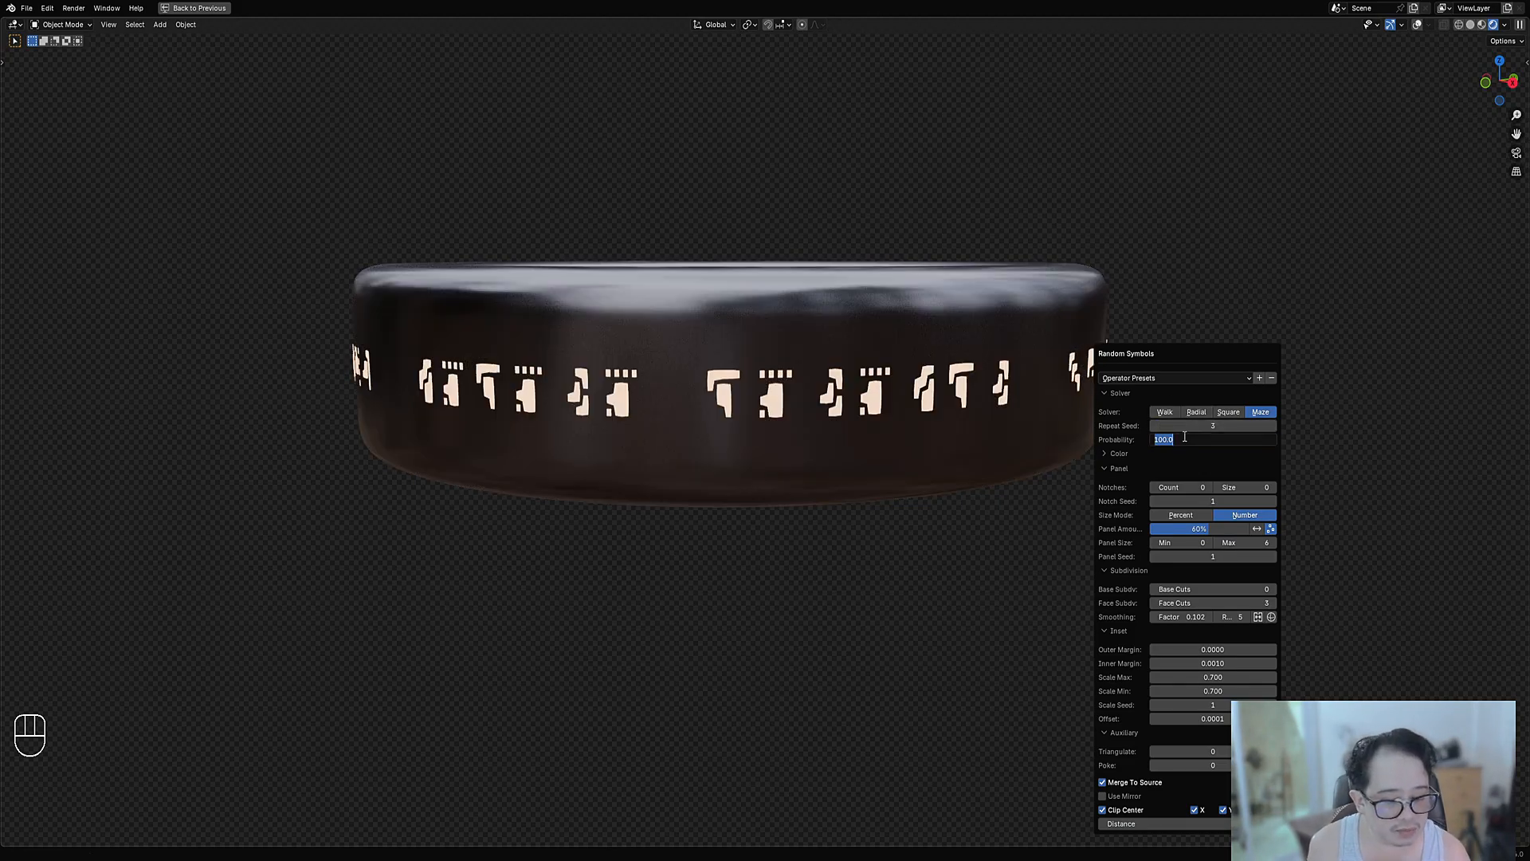
type("80")
key("Return")
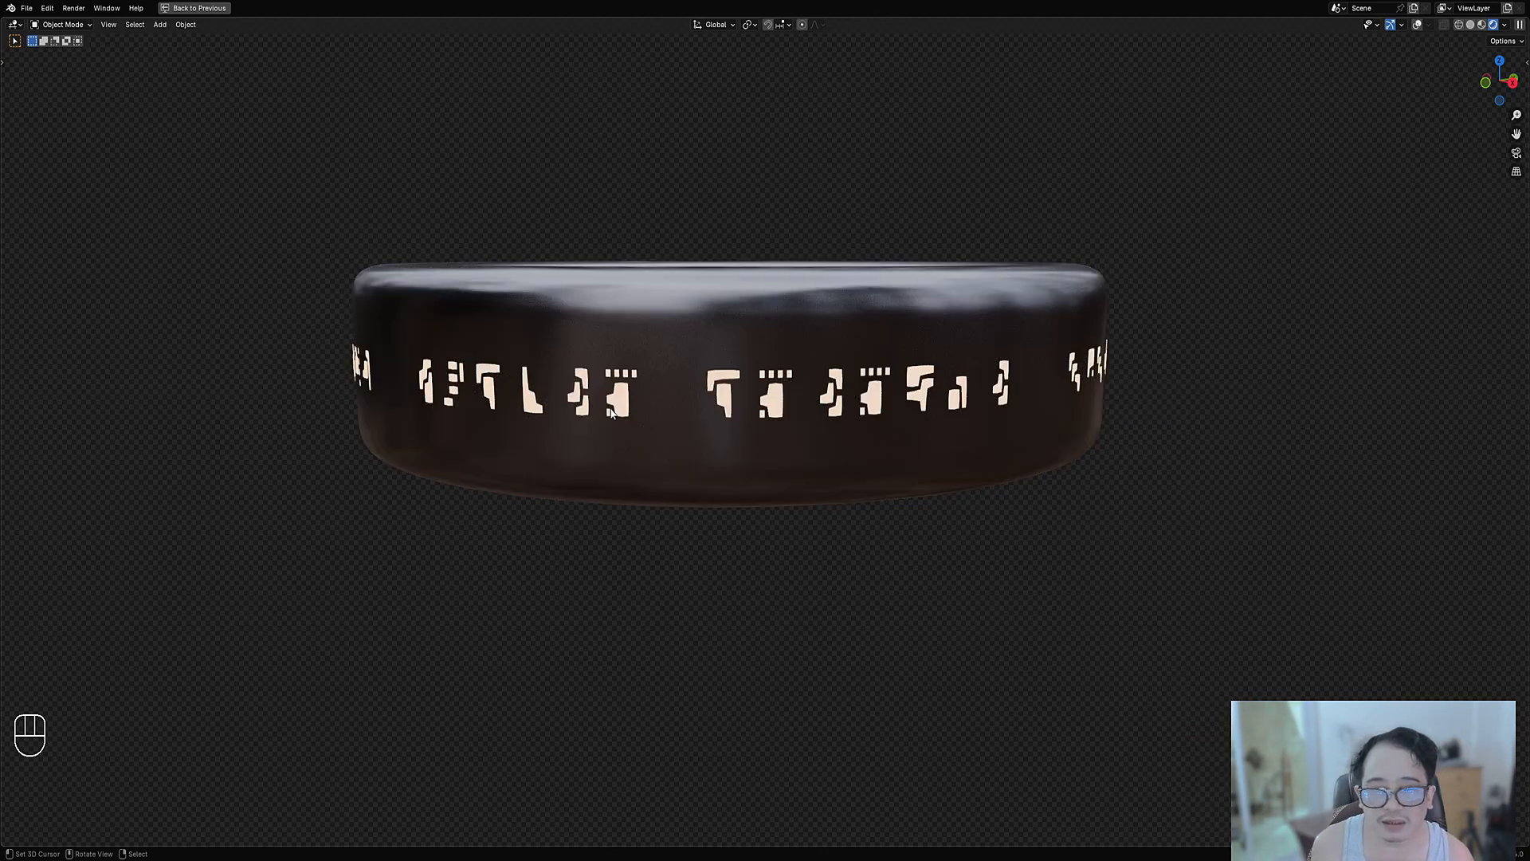
scroll(611, 410, "down", 1)
middle_click_drag(756, 405, 738, 404)
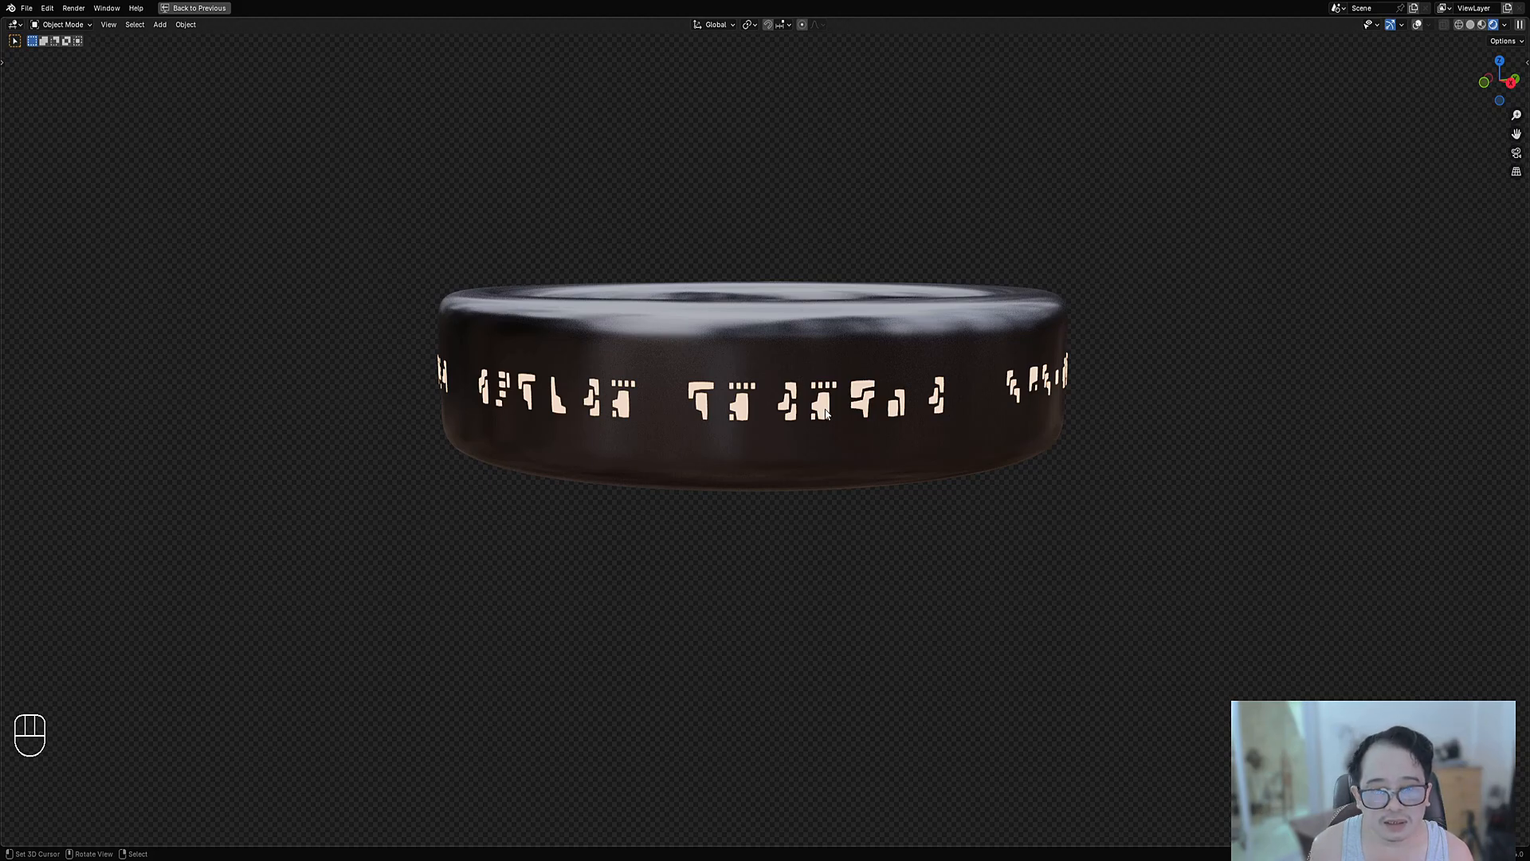
middle_click_drag(946, 413, 757, 426)
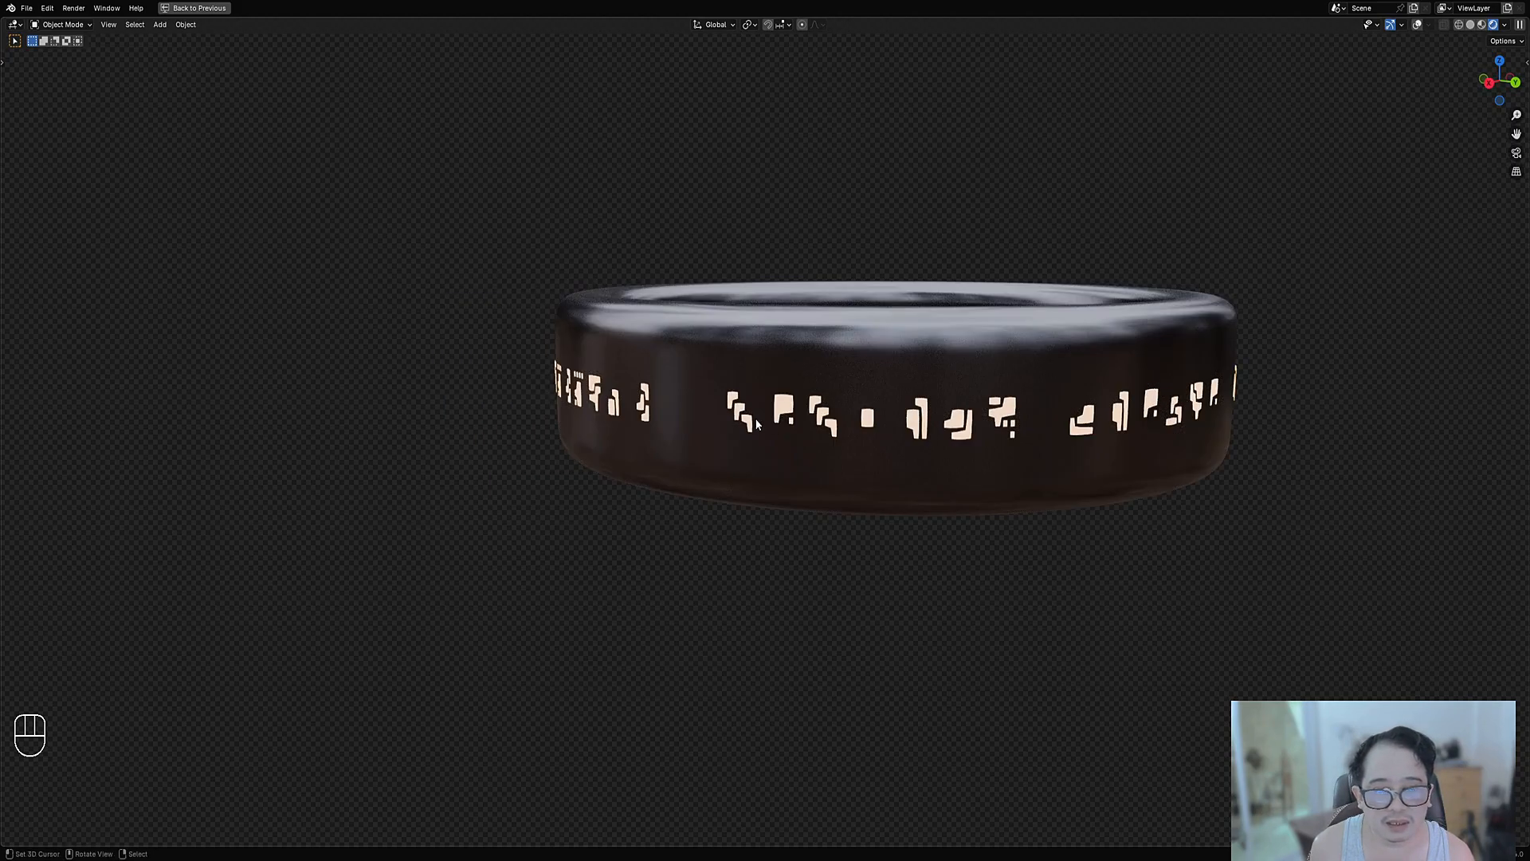
middle_click_drag(996, 421, 883, 416)
middle_click_drag(1075, 429, 920, 439)
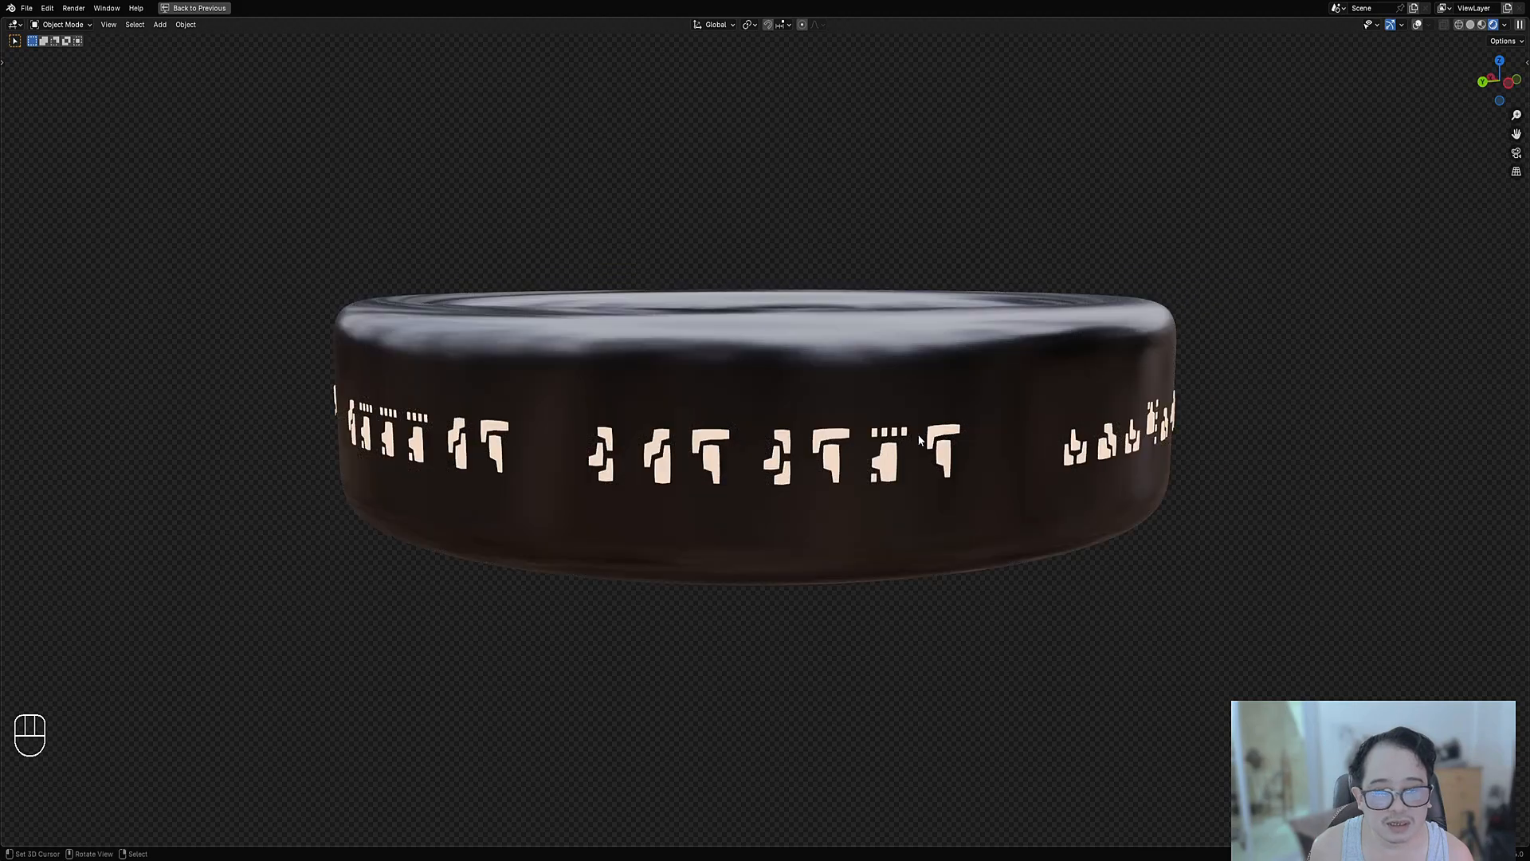
Set the symbols' Probability to 60%.
scroll(969, 462, "down", 3)
key("F9")
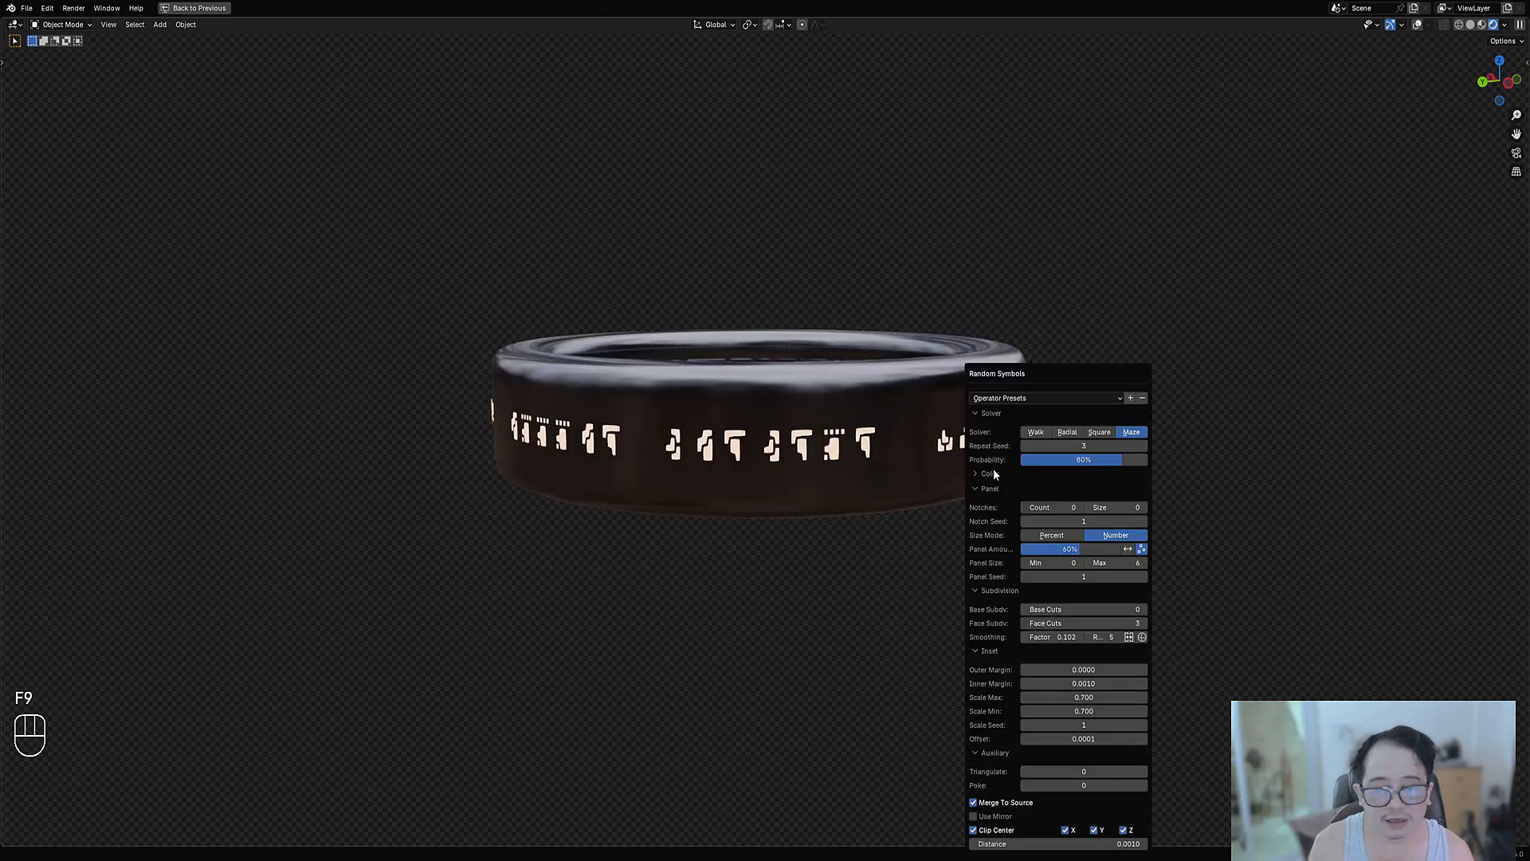
left_click(1098, 456)
type("60")
key("Return")
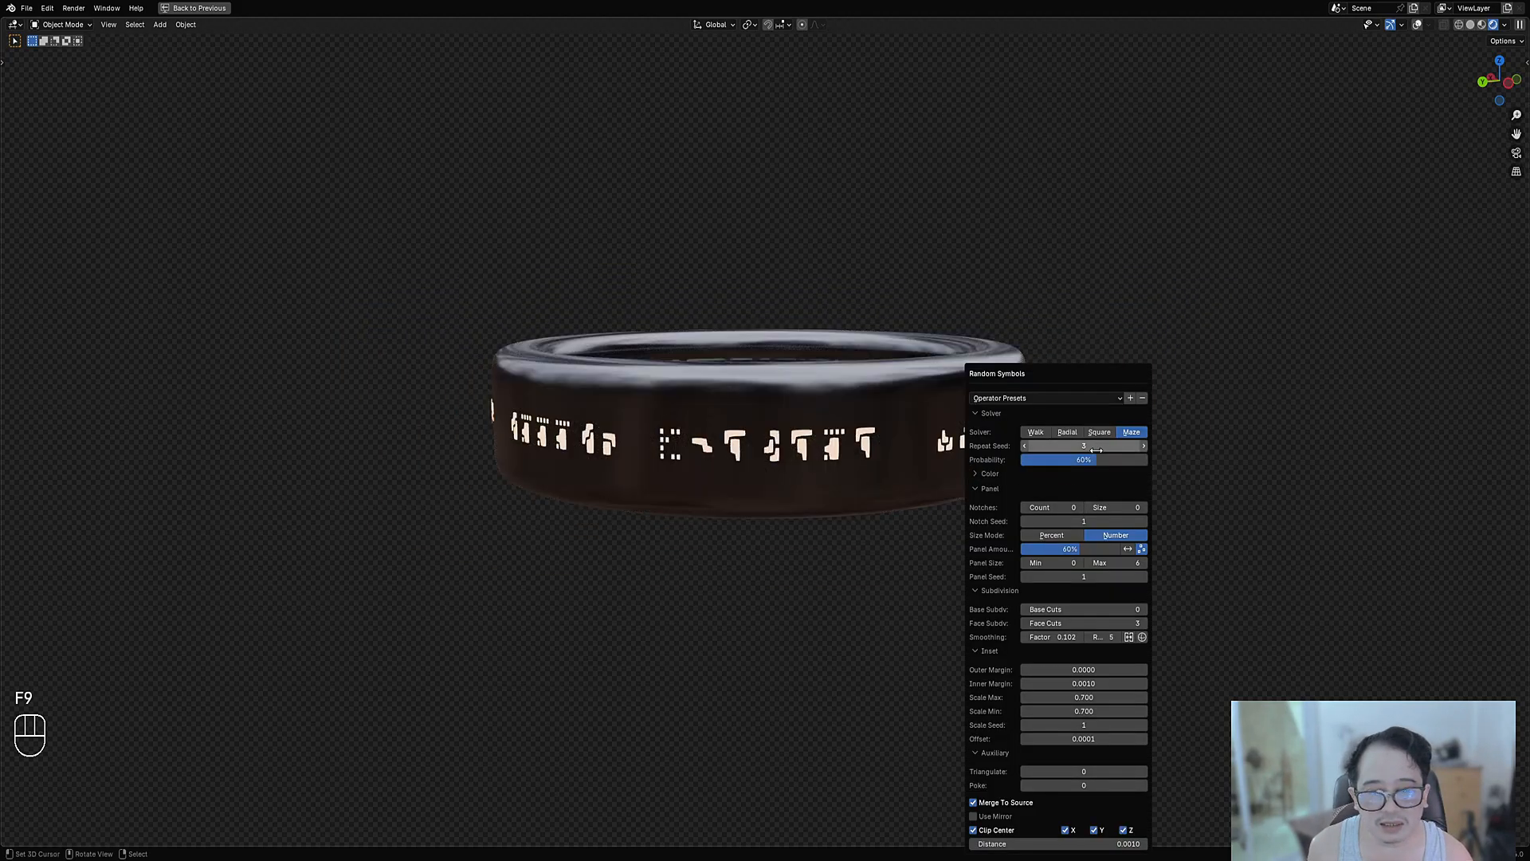
middle_click_drag(671, 399, 924, 431)
Set the Panel Seed to 3 and the maximum Panel Size to 10 for the band's symbols.
key("F9")
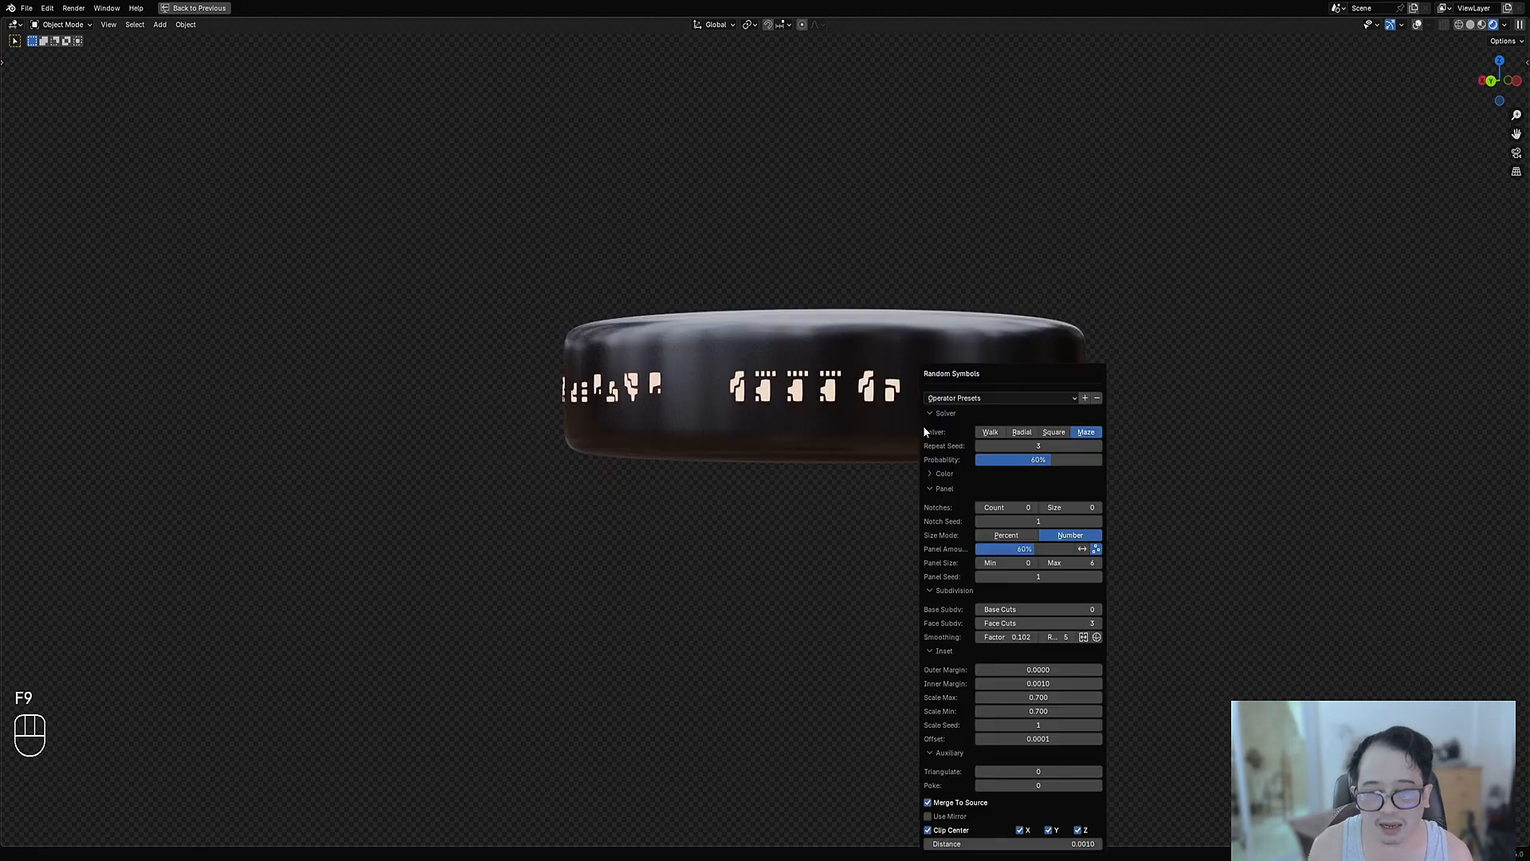
scroll(1025, 579, "up", 1, "ctrl")
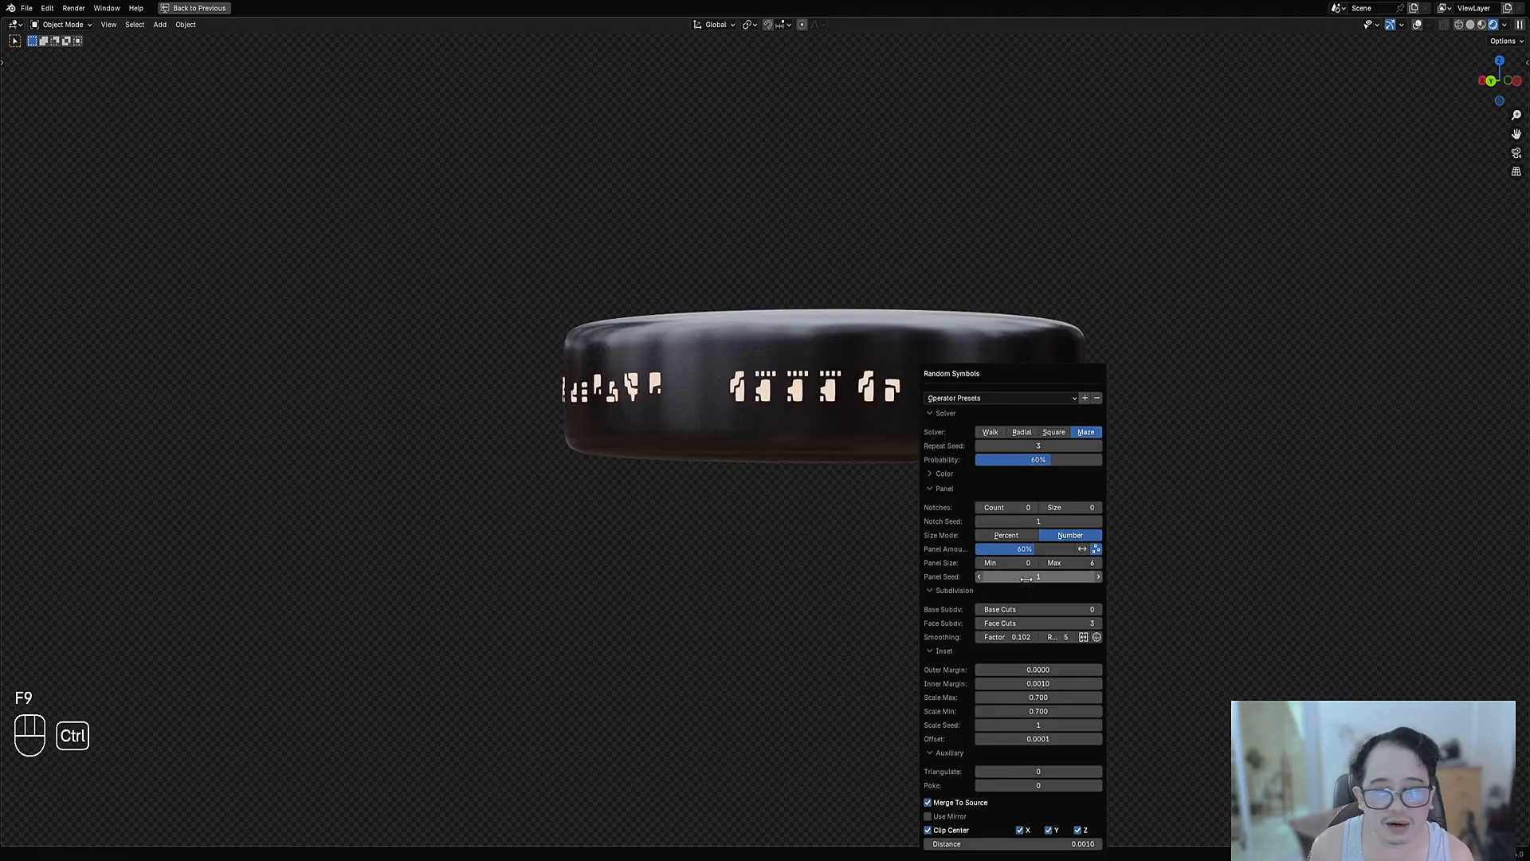
scroll(1026, 579, "up", 1, "ctrl")
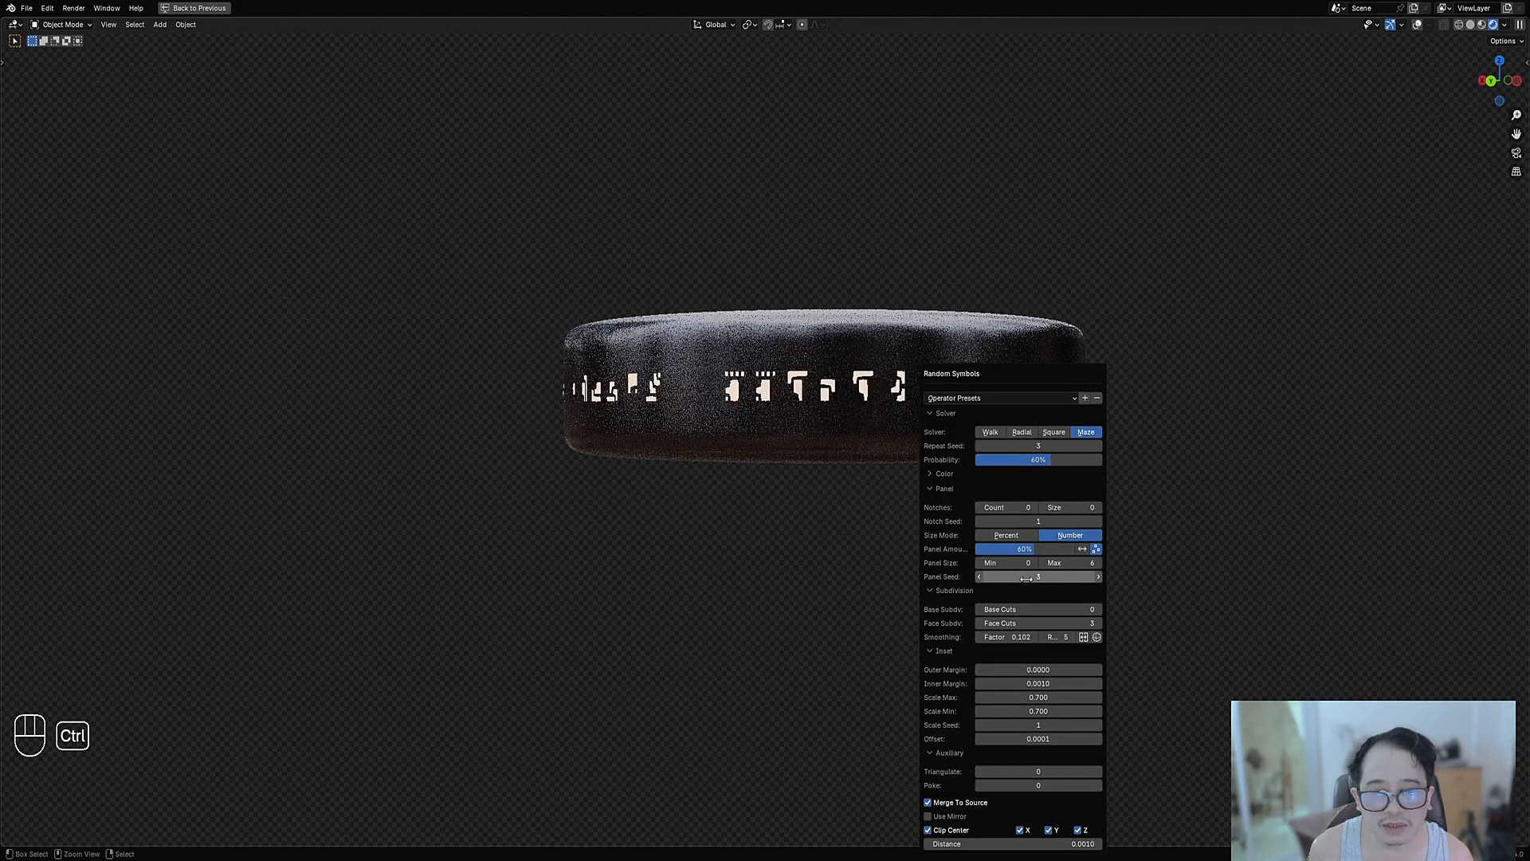
left_click(1085, 563)
type("1")
key("Return")
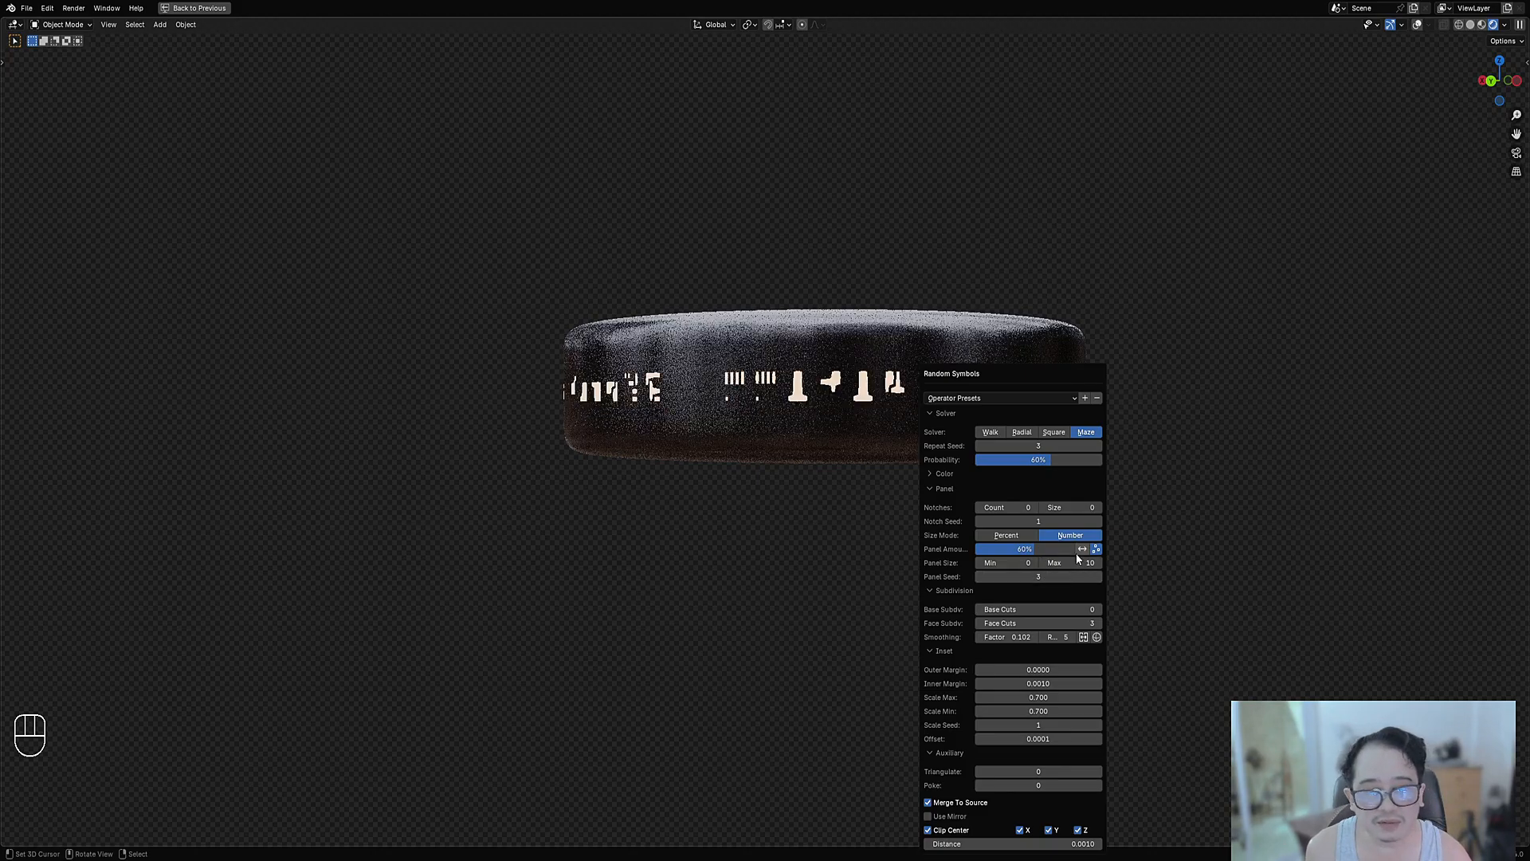
Raise the symbols' Face Cuts to 4 and check the finer symbols around the band.
middle_click_drag(704, 471, 950, 234)
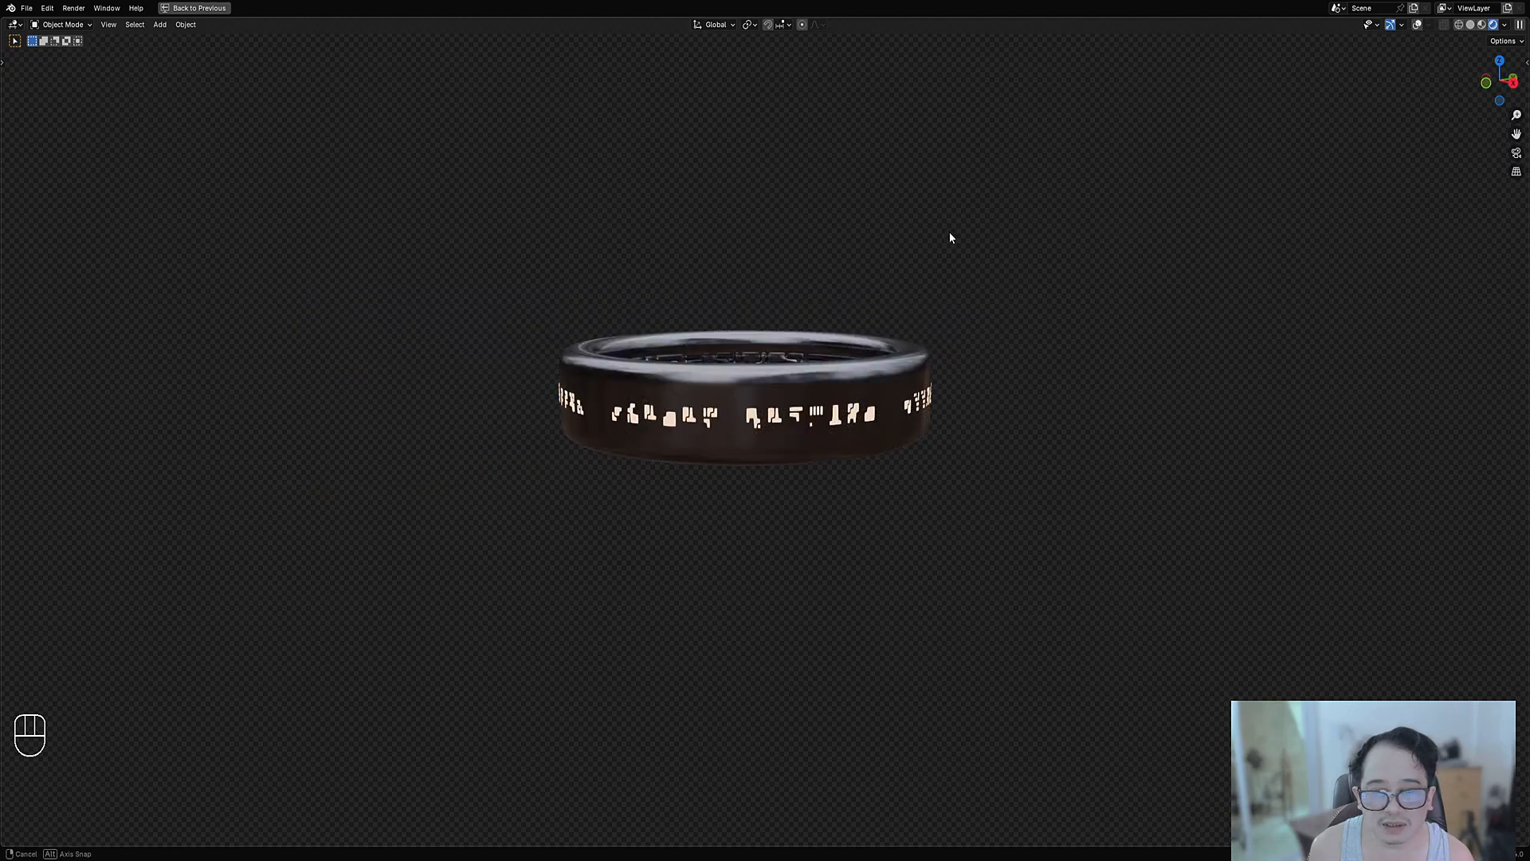
scroll(947, 271, "up", 3)
scroll(884, 372, "down", 2)
middle_click_drag(984, 365, 887, 423)
key("F9")
scroll(1177, 620, "up", 1, "ctrl")
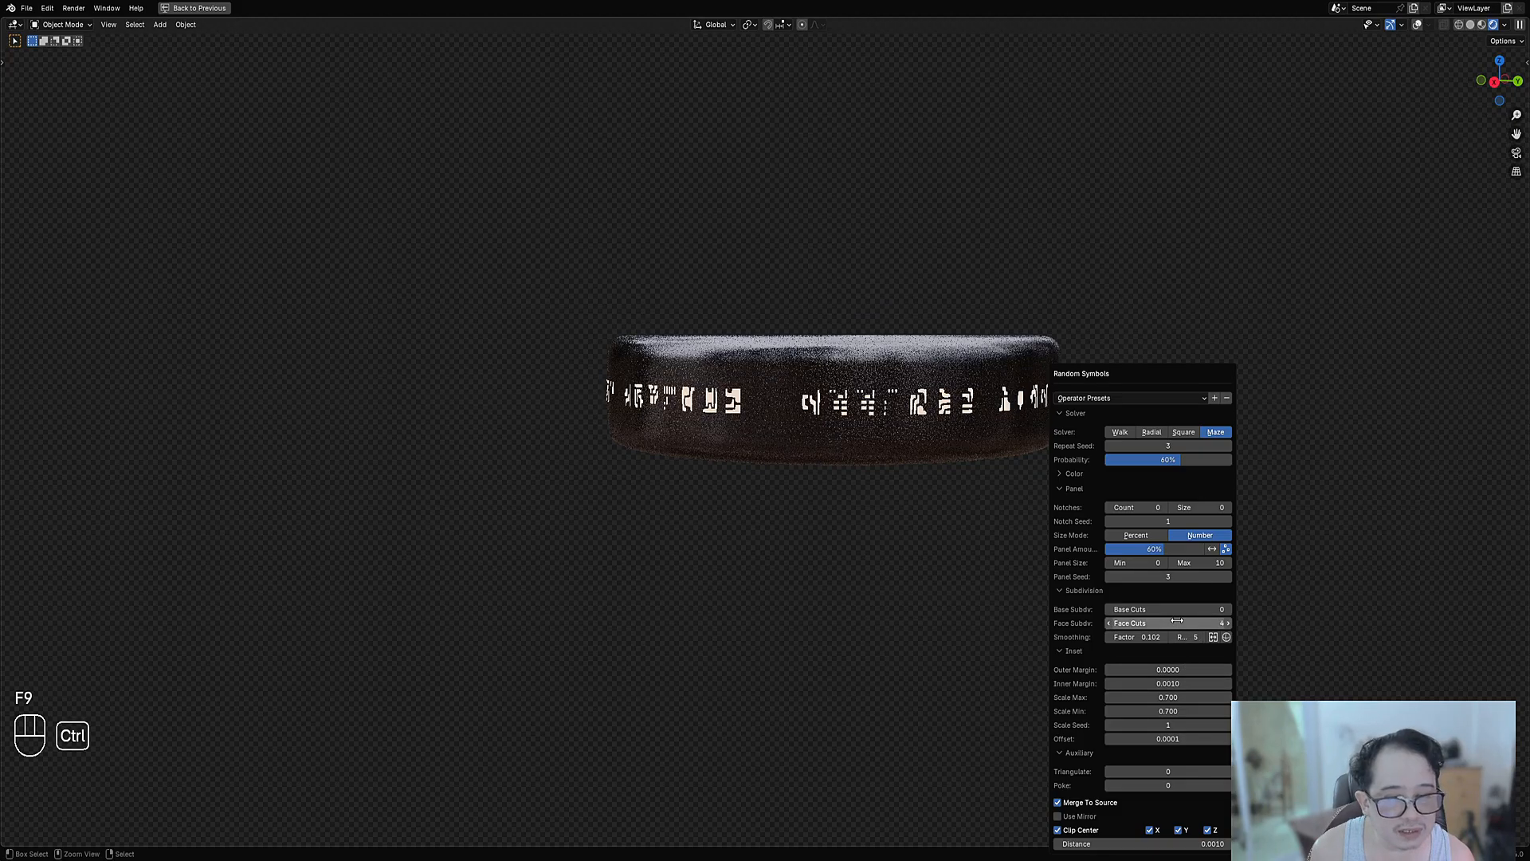
middle_click_drag(899, 394, 836, 394)
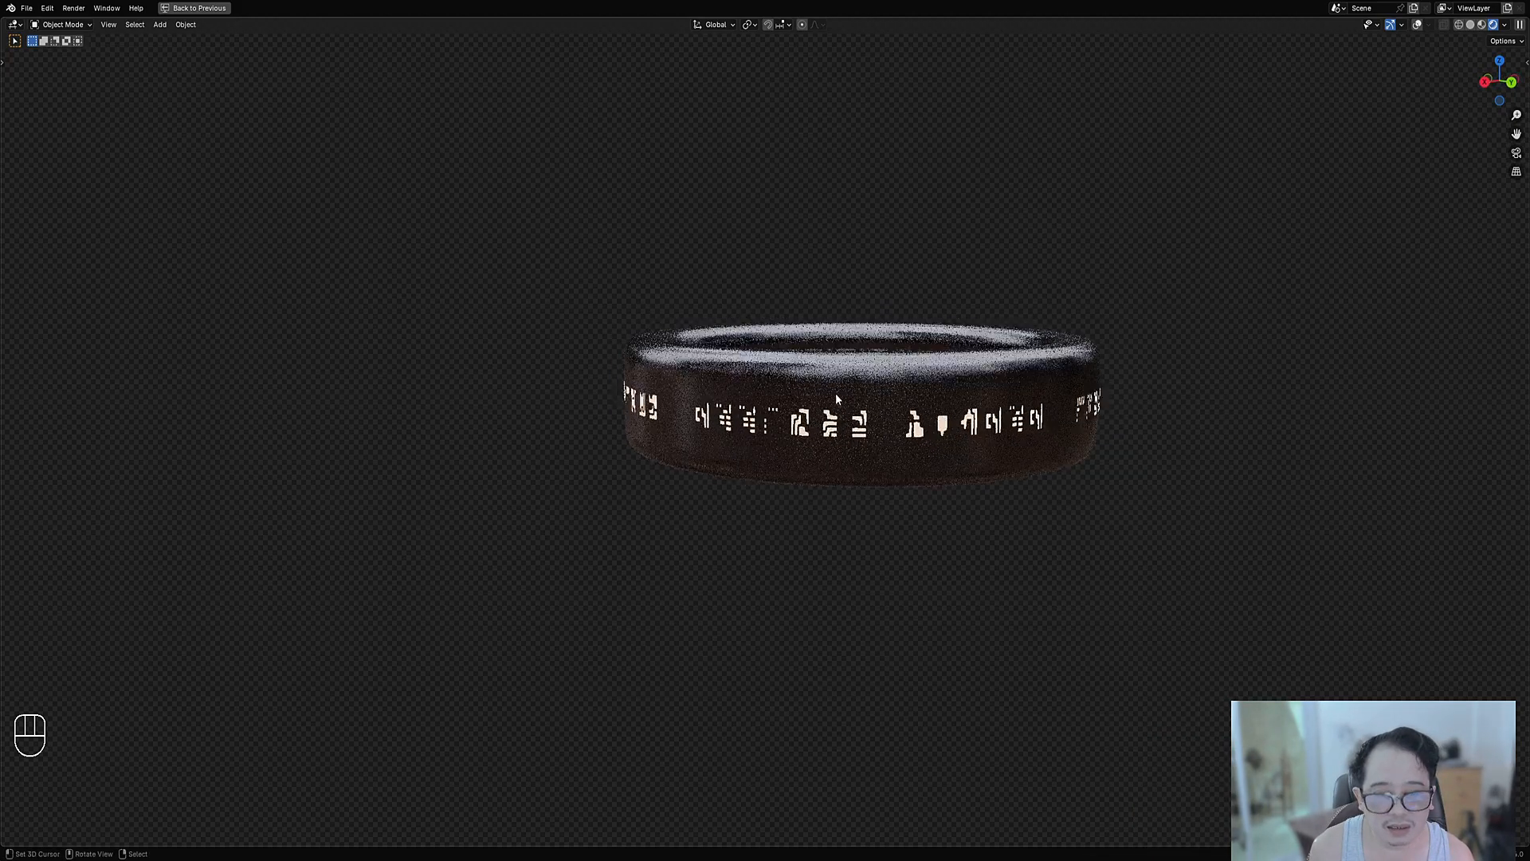
Set the symbols' Inner Margin to 0.0020 and smoothing repeat to 6, and inspect the result around the ring.
key("F9")
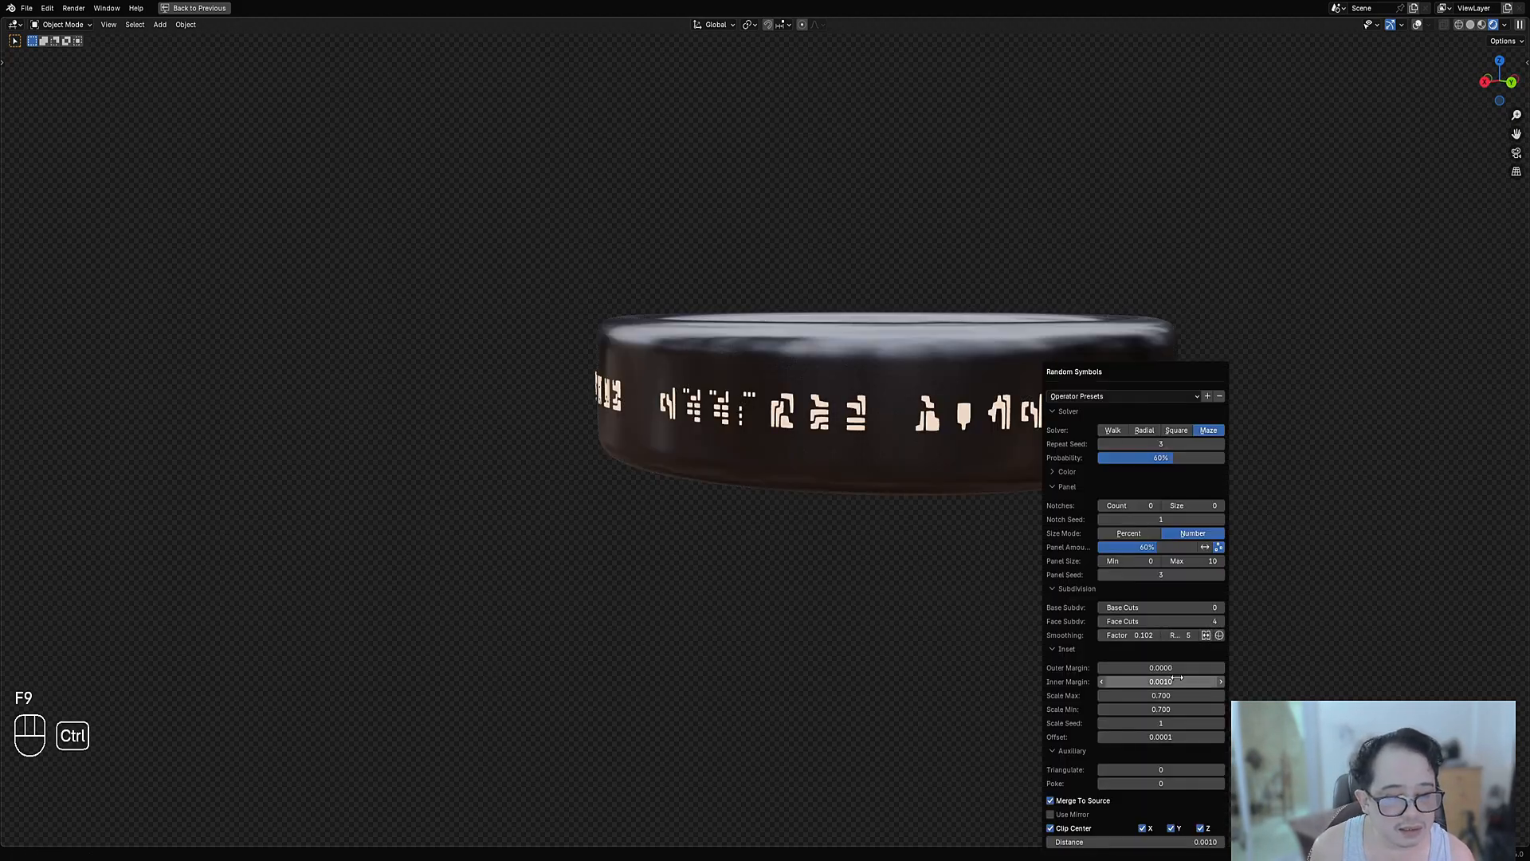
scroll(1177, 680, "up", 1, "ctrl")
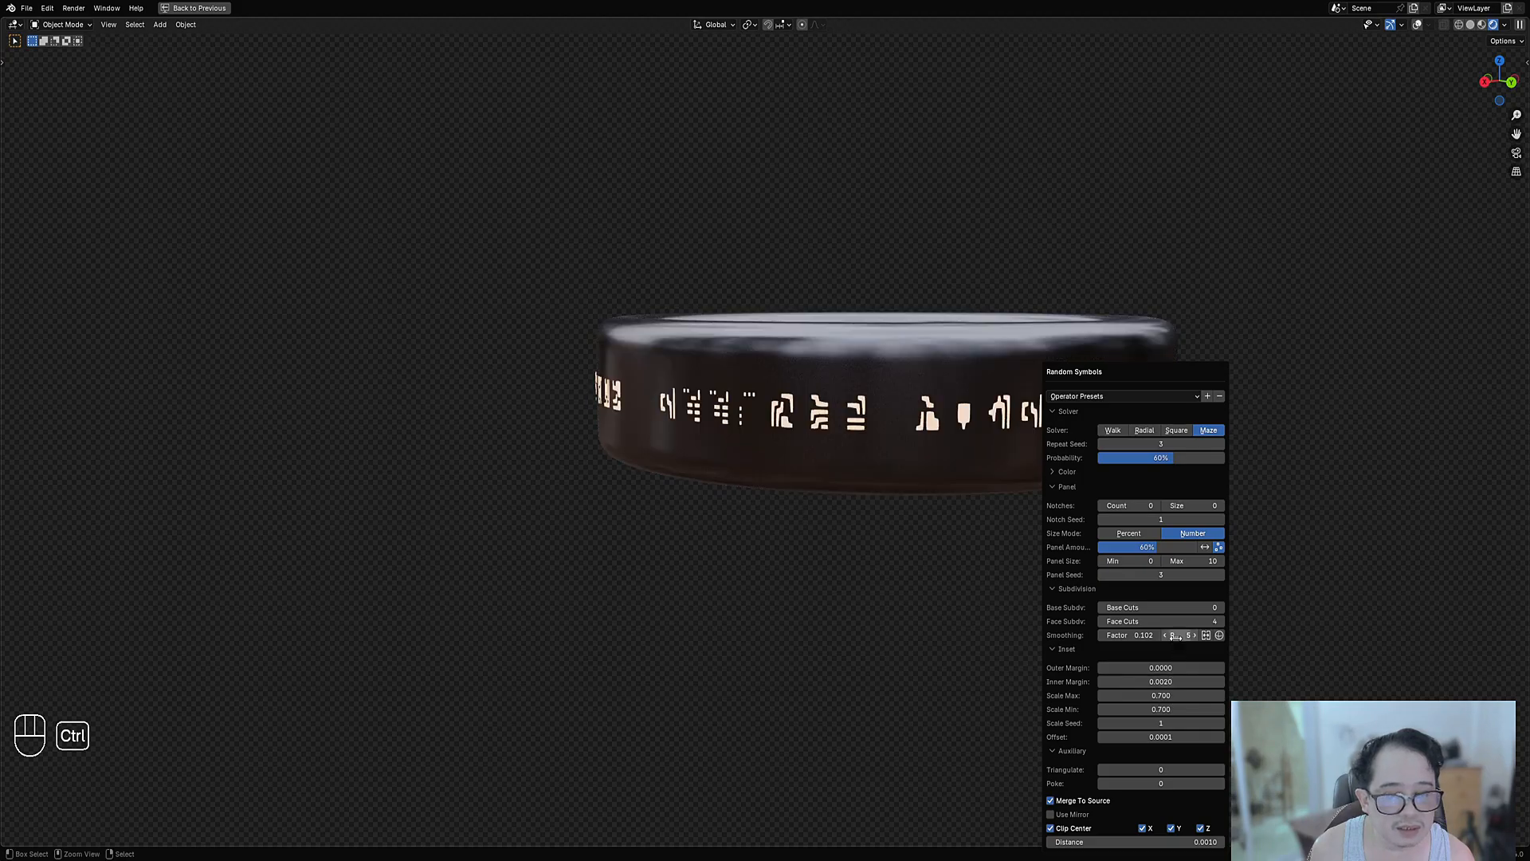
middle_click_drag(917, 362, 785, 431)
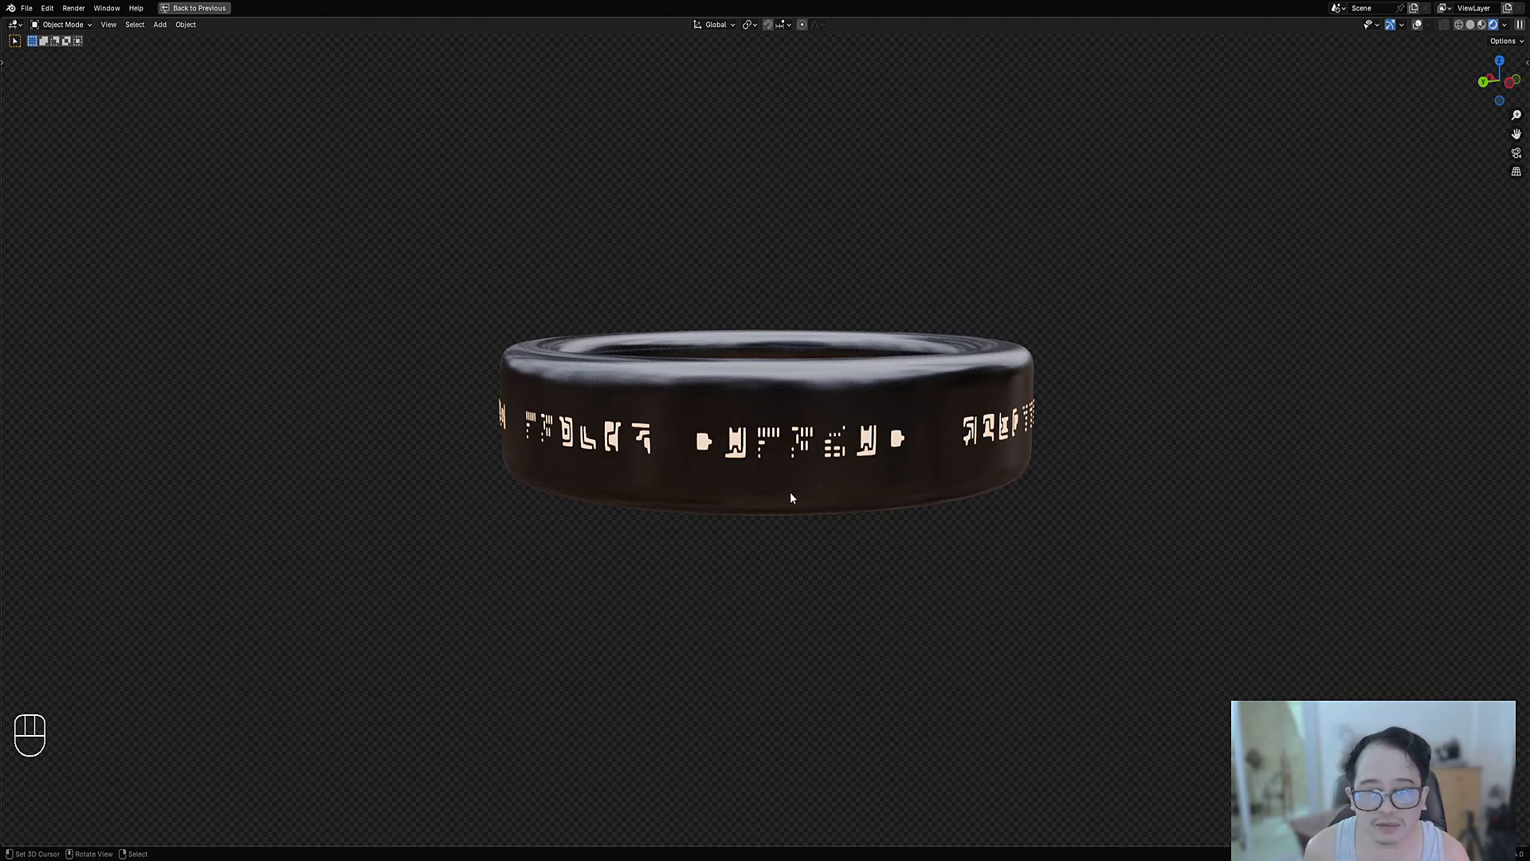
scroll(740, 450, "up", 3)
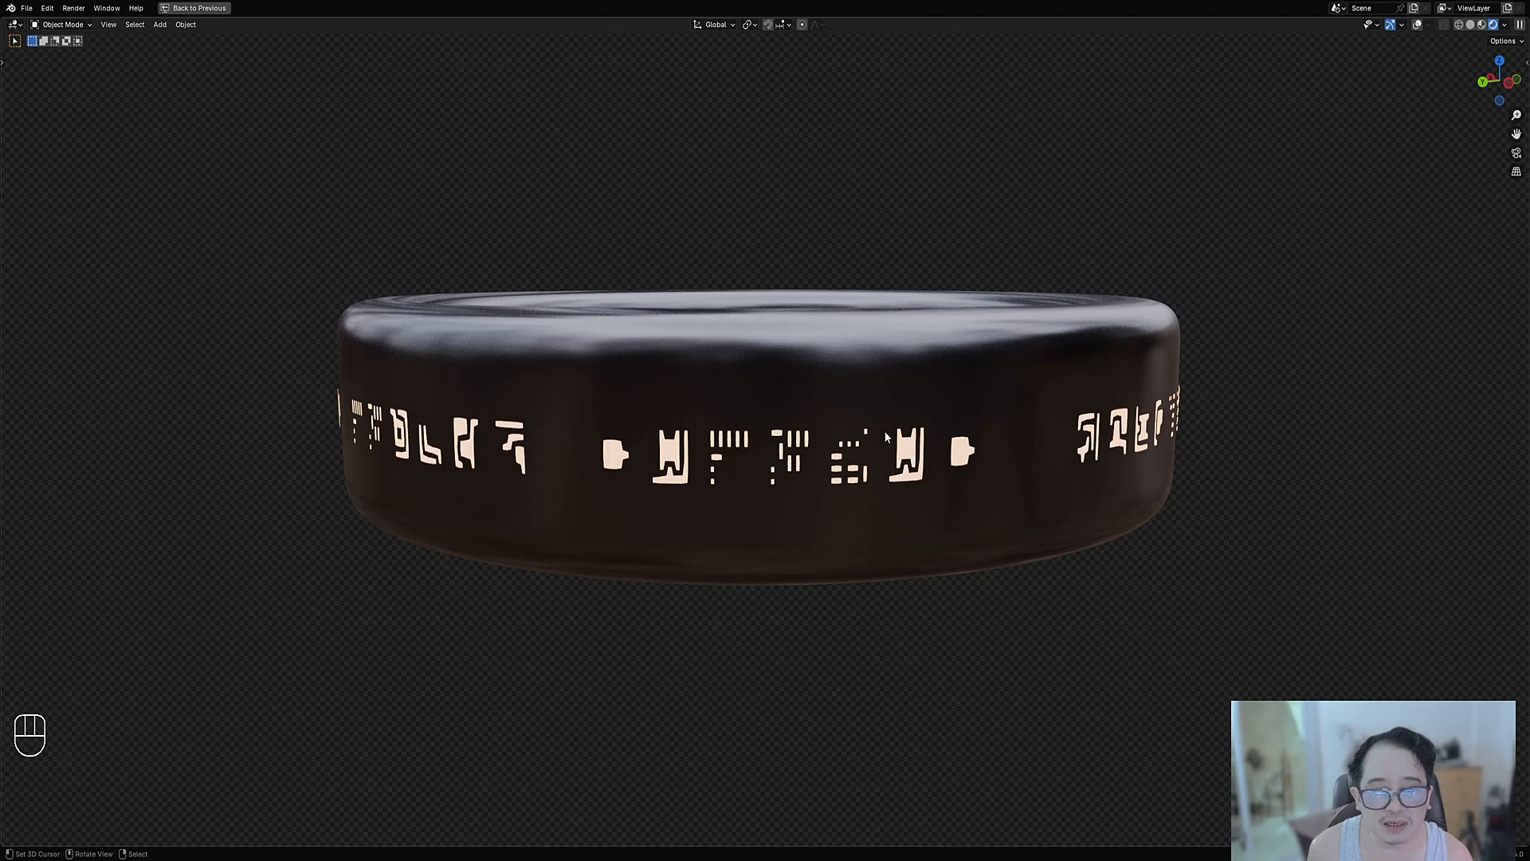
middle_click_drag(894, 465, 701, 403)
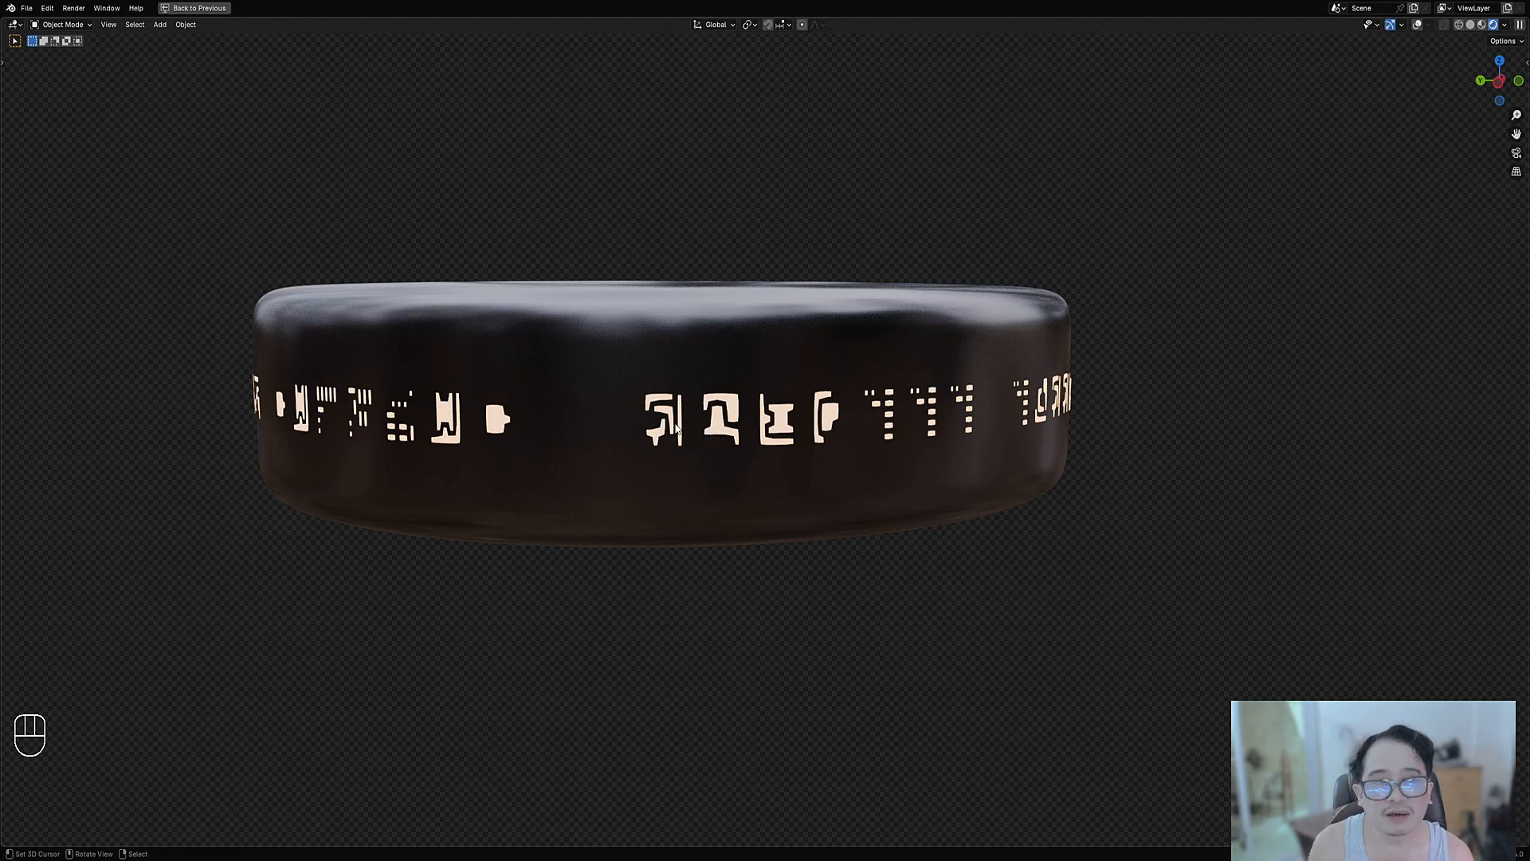
middle_click_drag(684, 443, 824, 499)
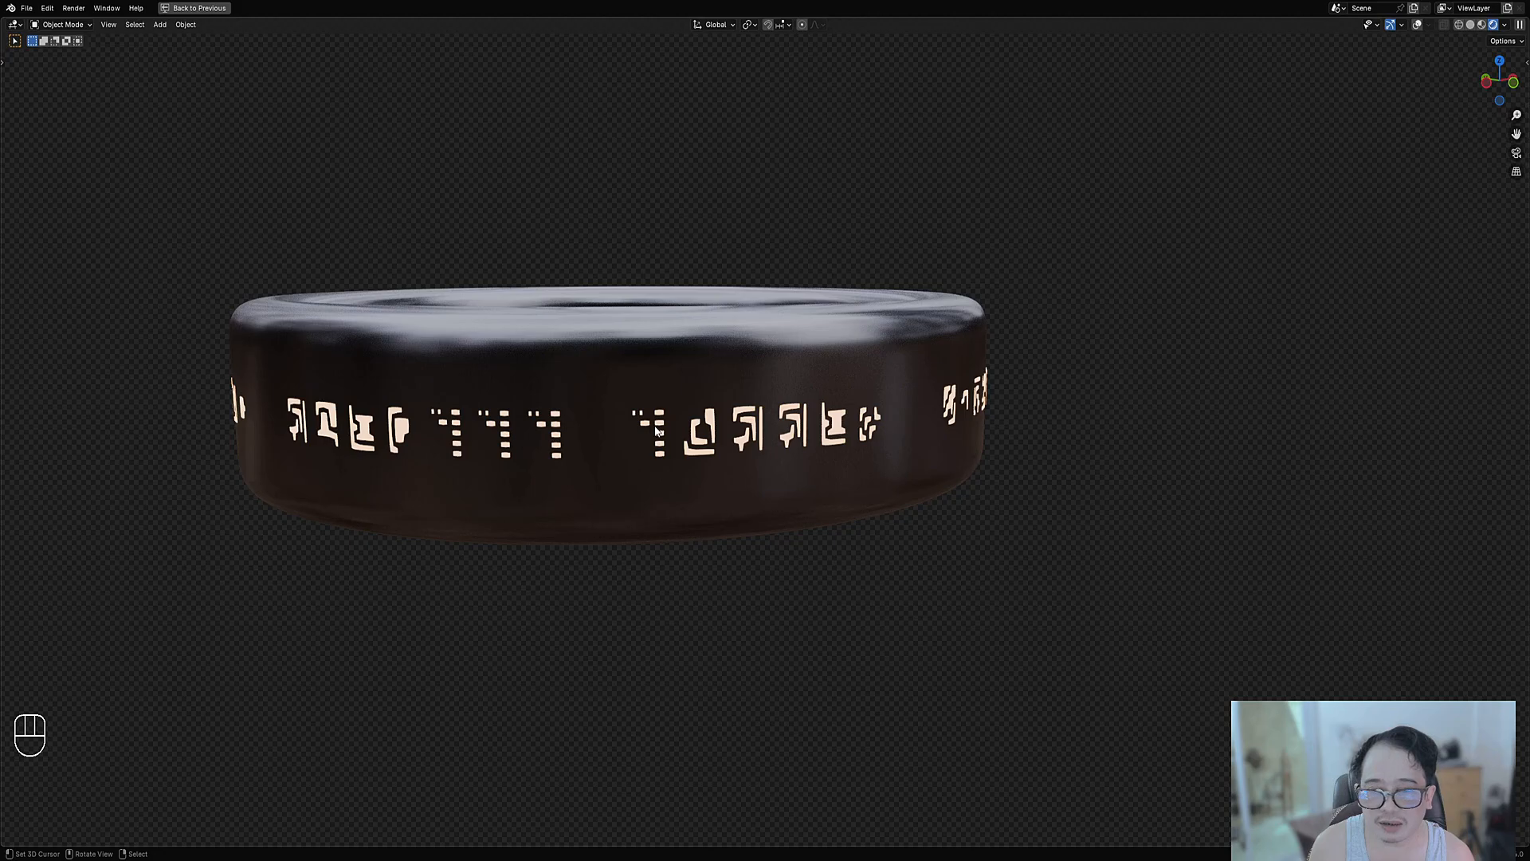
mouse_move(658, 429)
middle_mouse_down()
mouse_move(700, 438)
mouse_move(638, 434)
middle_mouse_up()
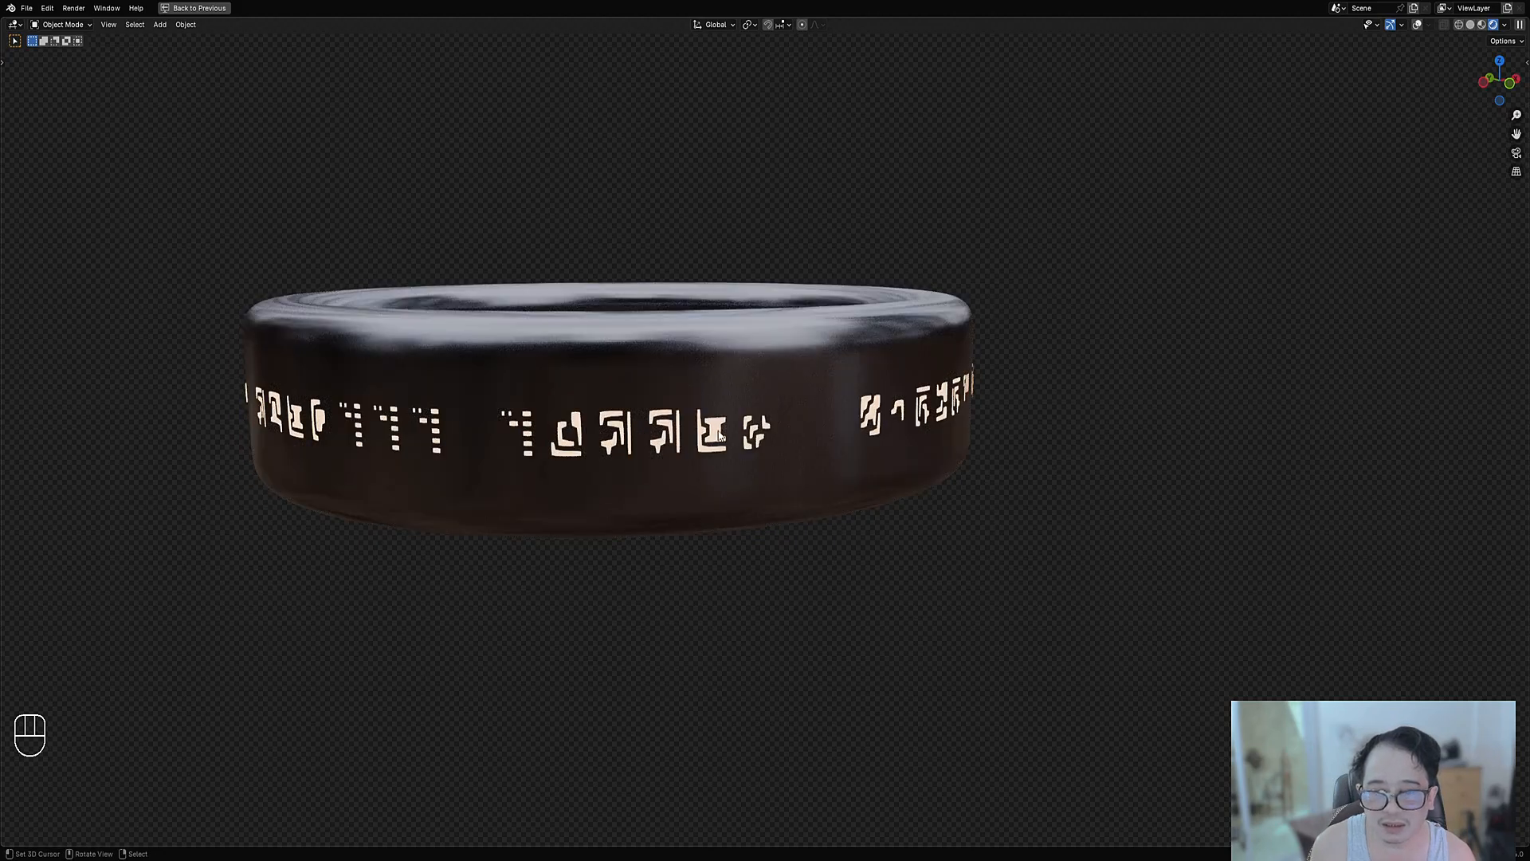
Step through other symbol variations up to Panel Seed 12.
key("F9")
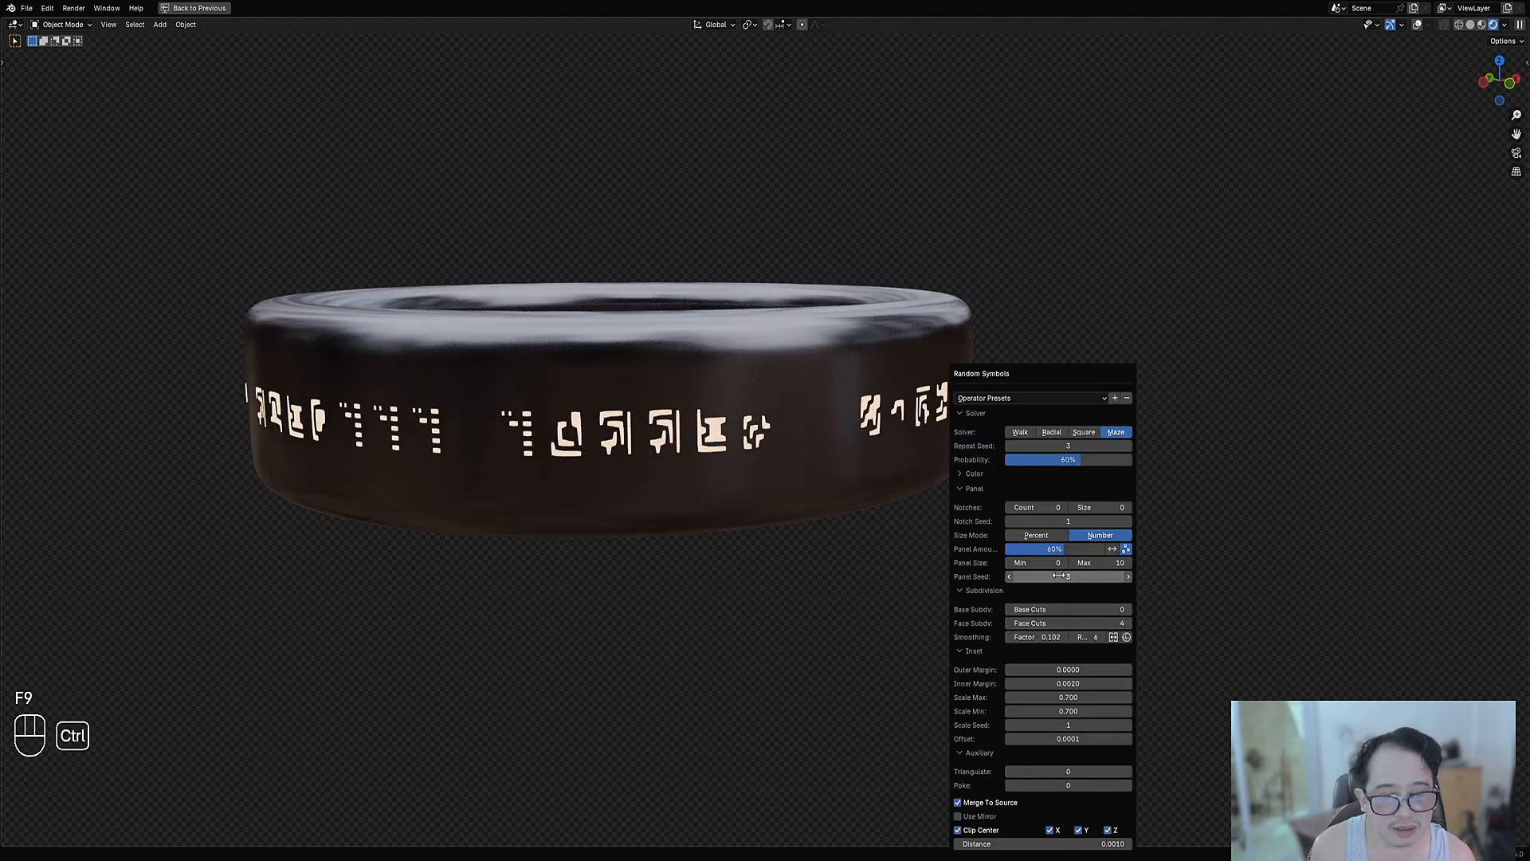
scroll(1059, 576, "up", 7, "ctrl")
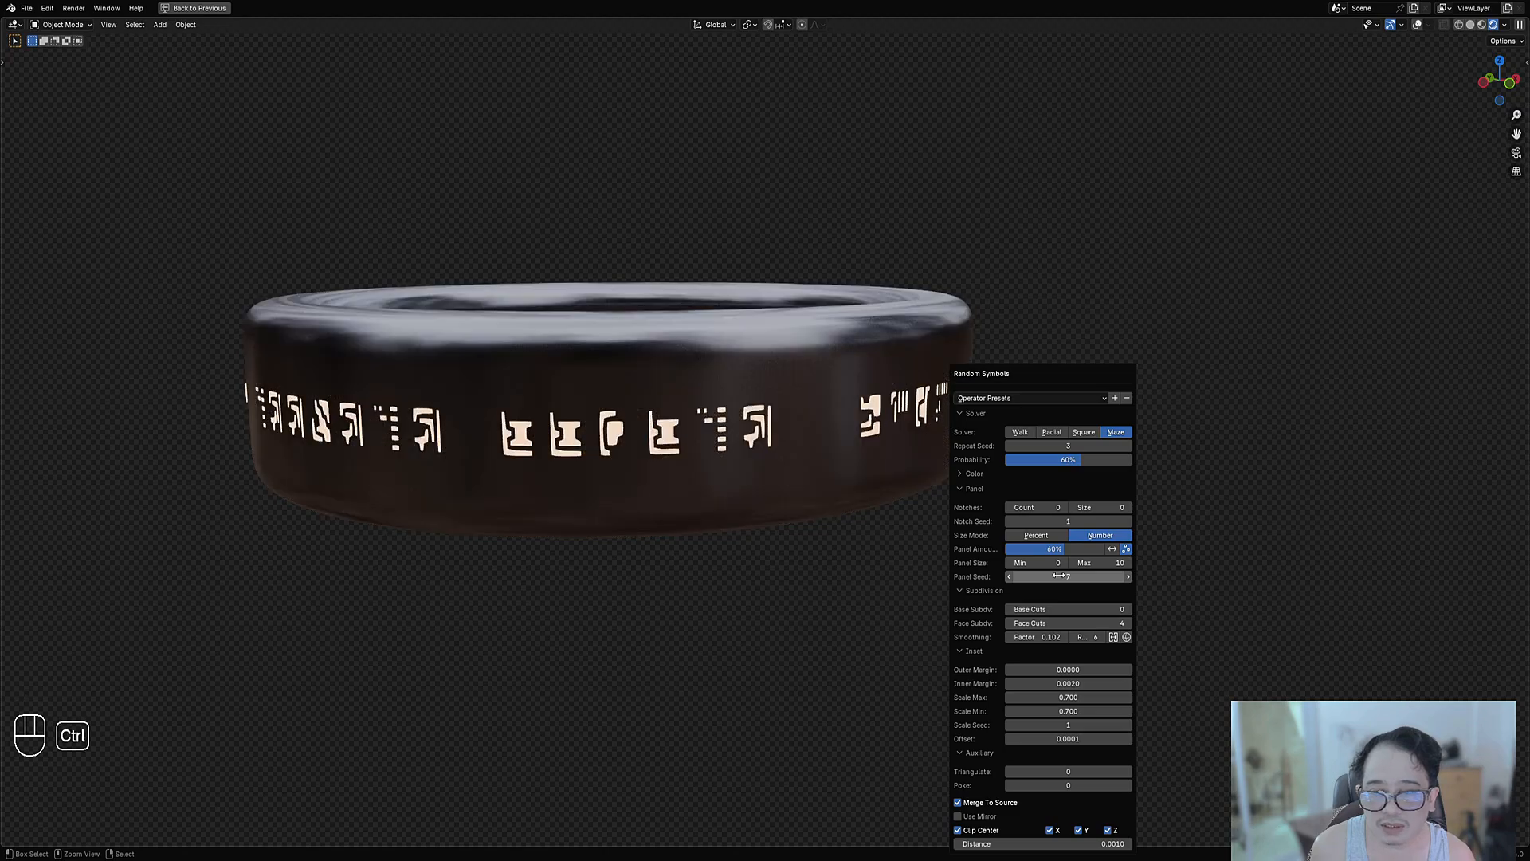
scroll(1059, 575, "up", 2, "ctrl")
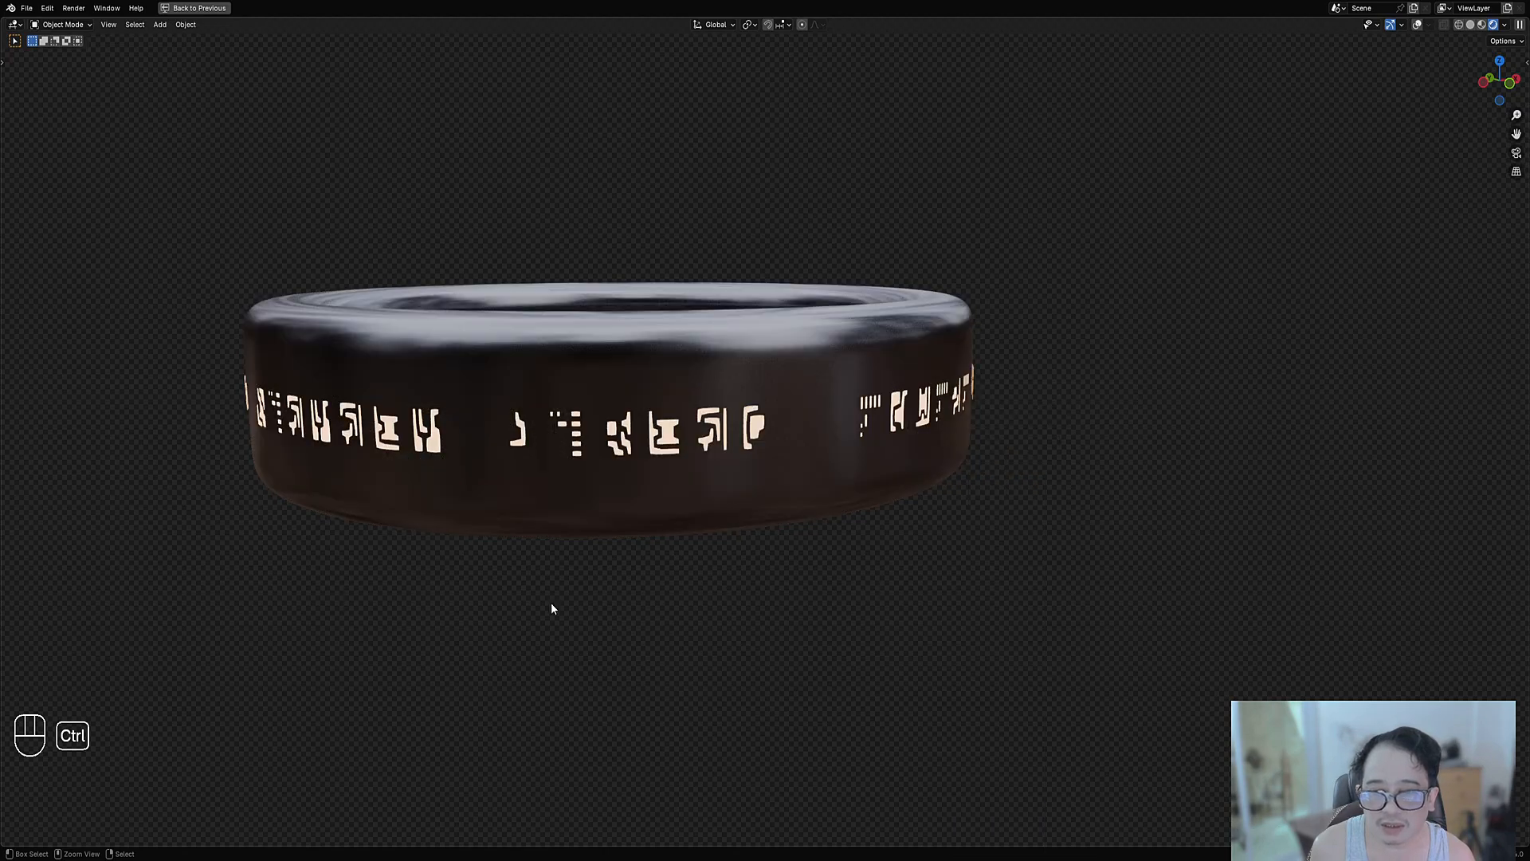
scroll(605, 570, "down", 2)
middle_click_drag(805, 483, 724, 495)
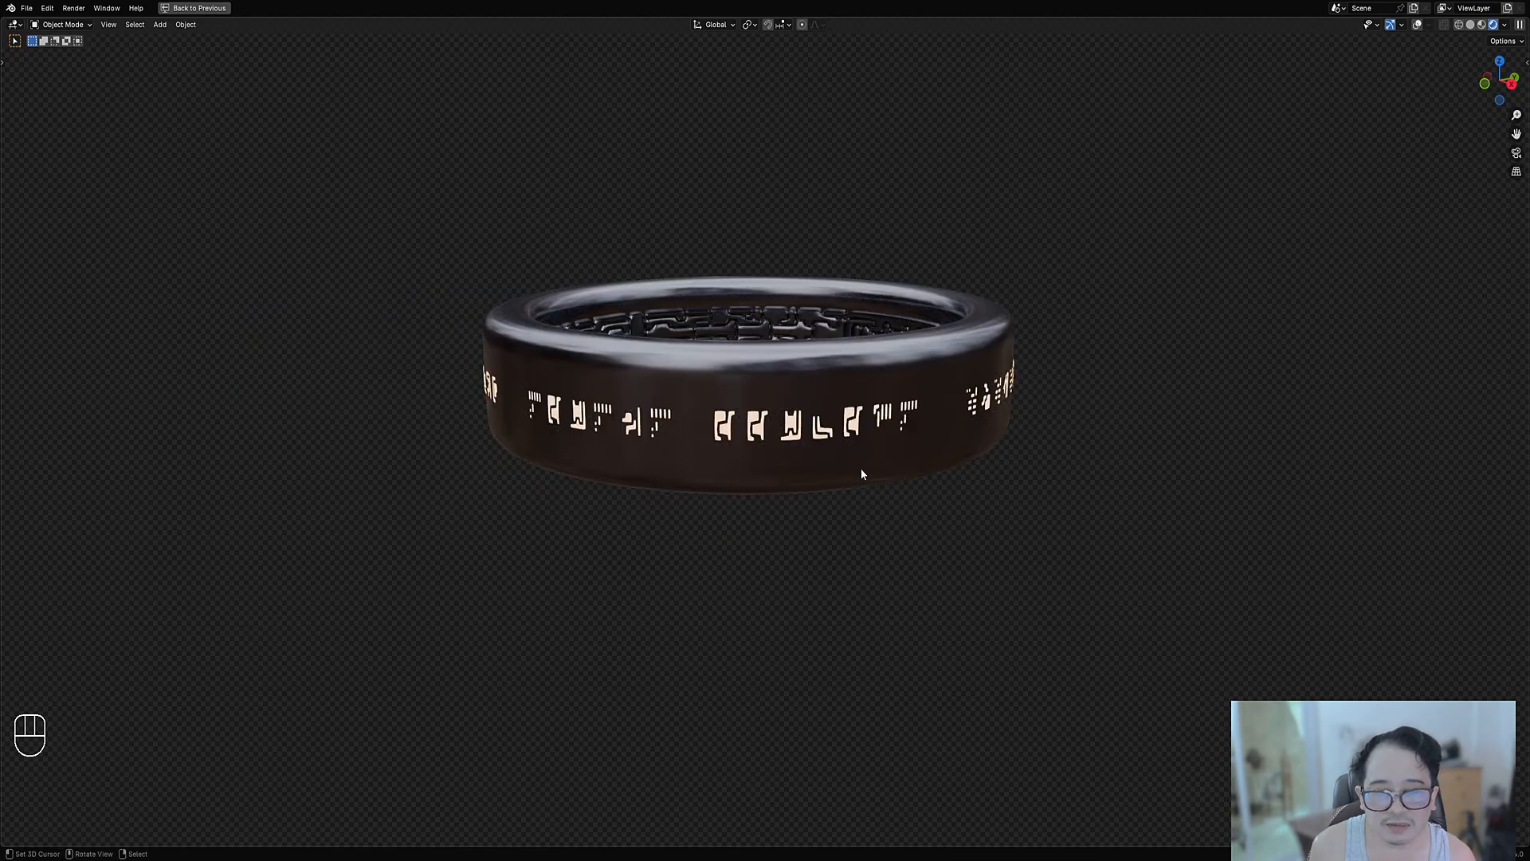
Raise the maximum Panel Size of the band's symbols to 16 and inspect them around the ring.
middle_click_drag(854, 470, 803, 469)
middle_click_drag(960, 489, 826, 534, "shift")
scroll(826, 535, "up", 2)
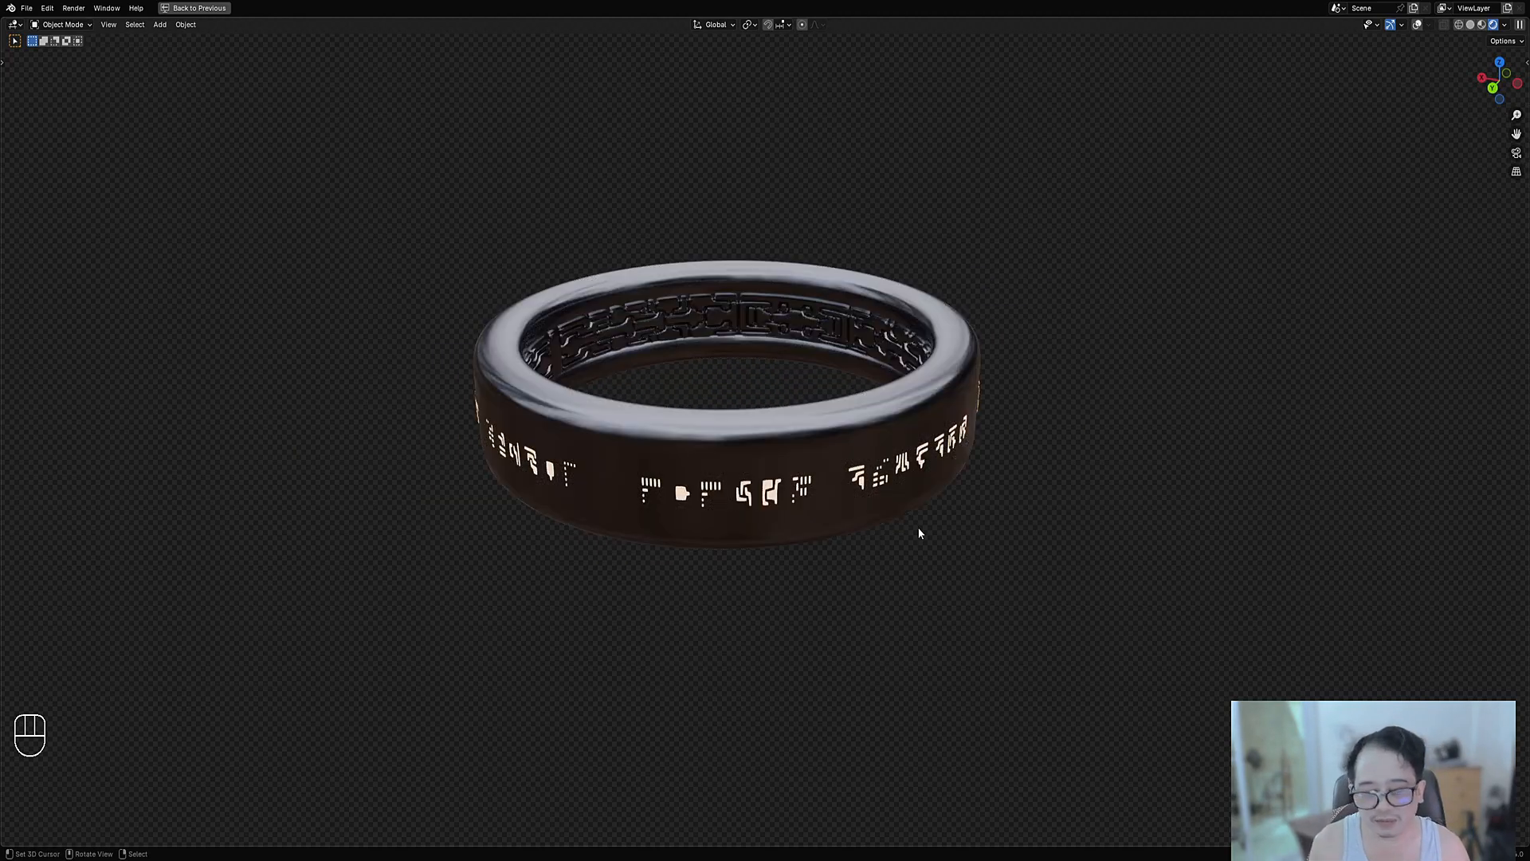
key("F9")
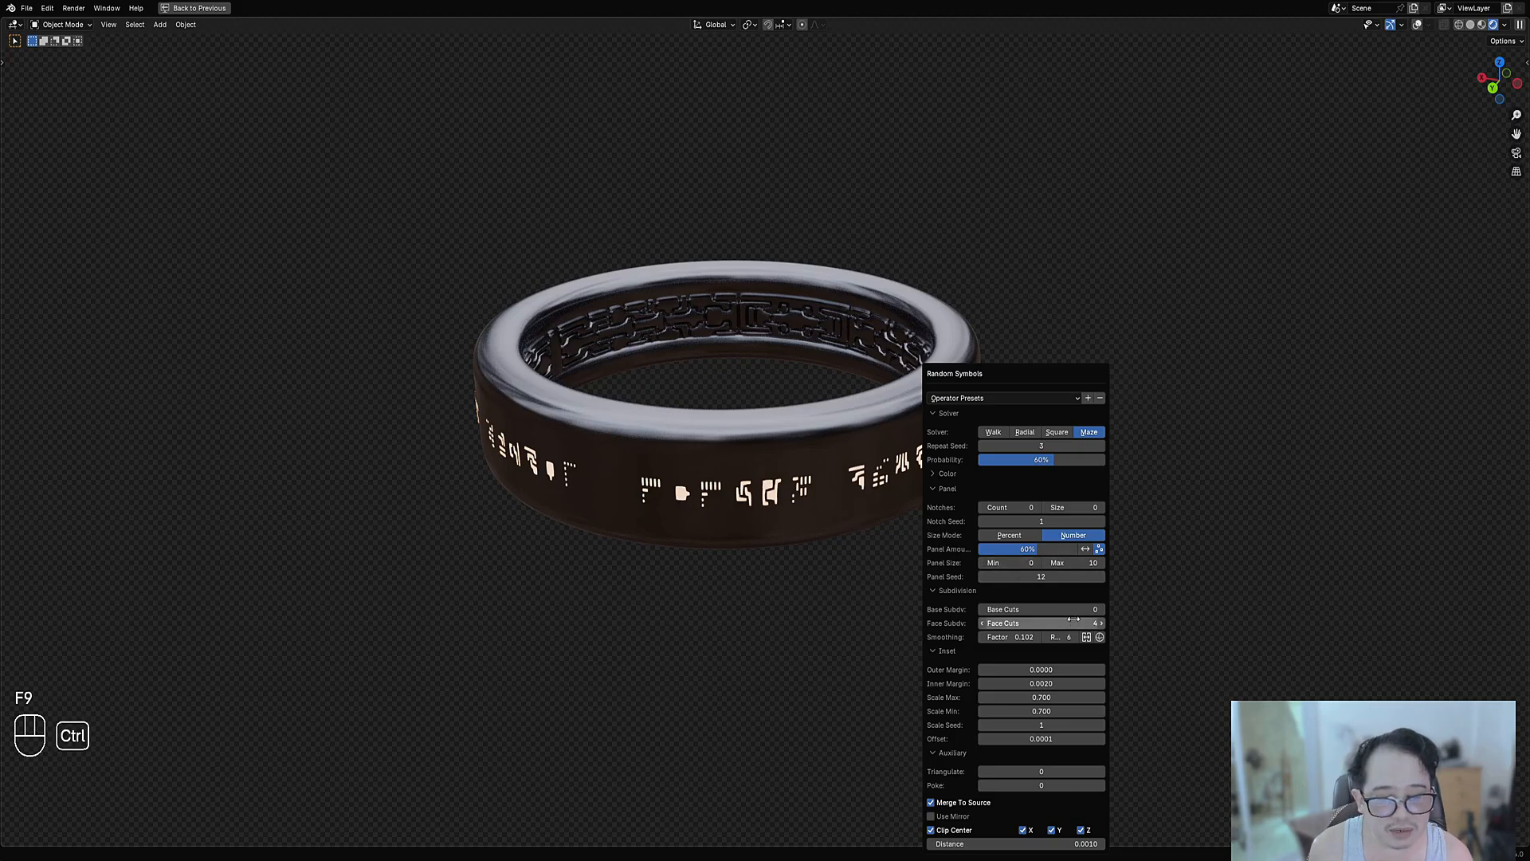
scroll(1065, 561, "up", 3, "ctrl")
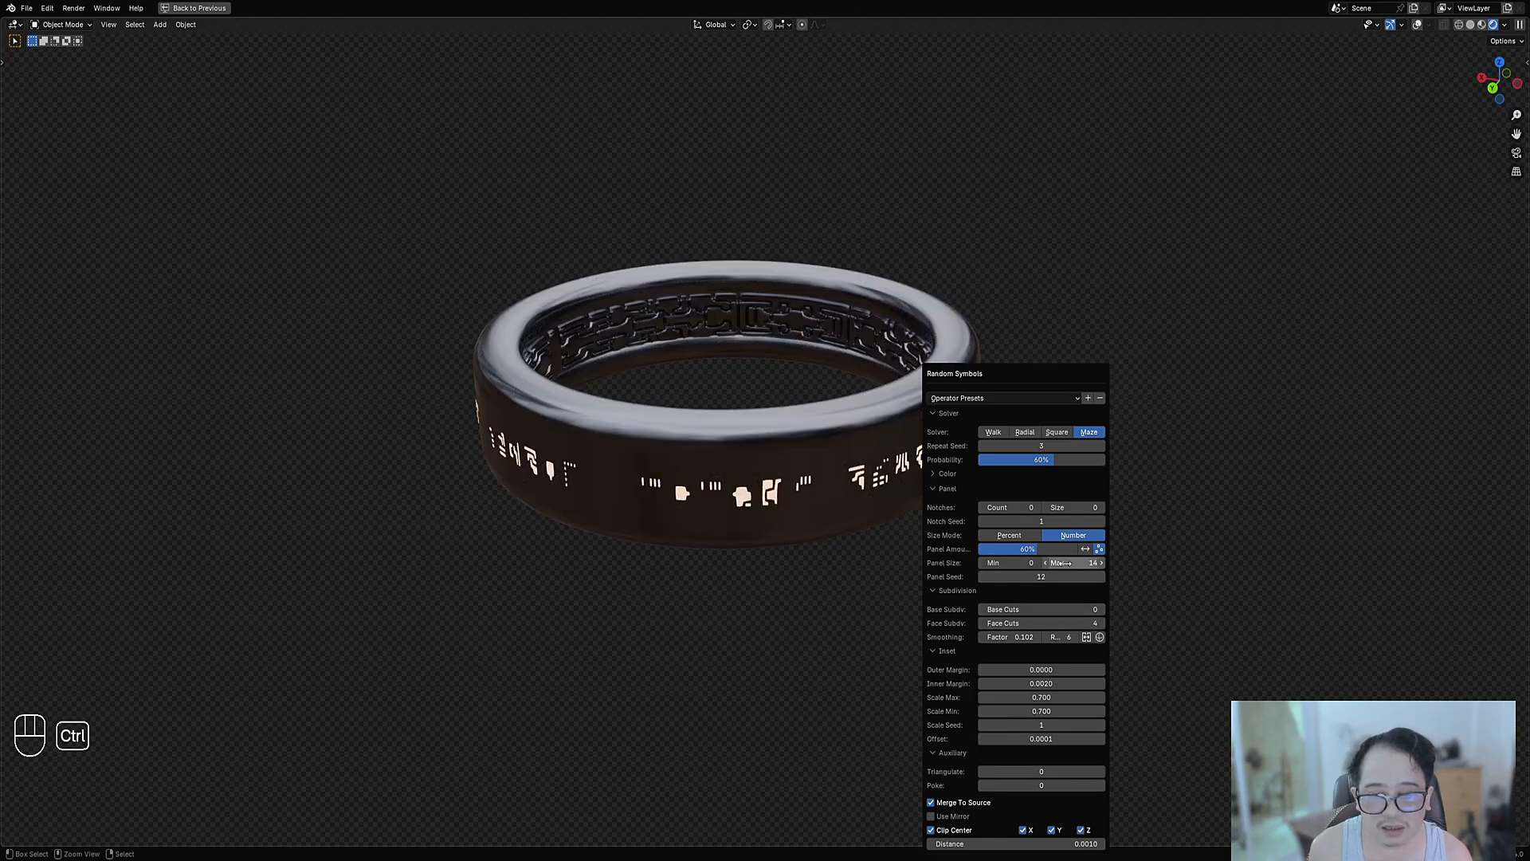
scroll(1064, 563, "up", 1, "ctrl")
middle_click_drag(920, 565, 877, 550)
Set the symbols' Base Cuts to 1 and inspect the resulting rows on the band up close.
key("F9")
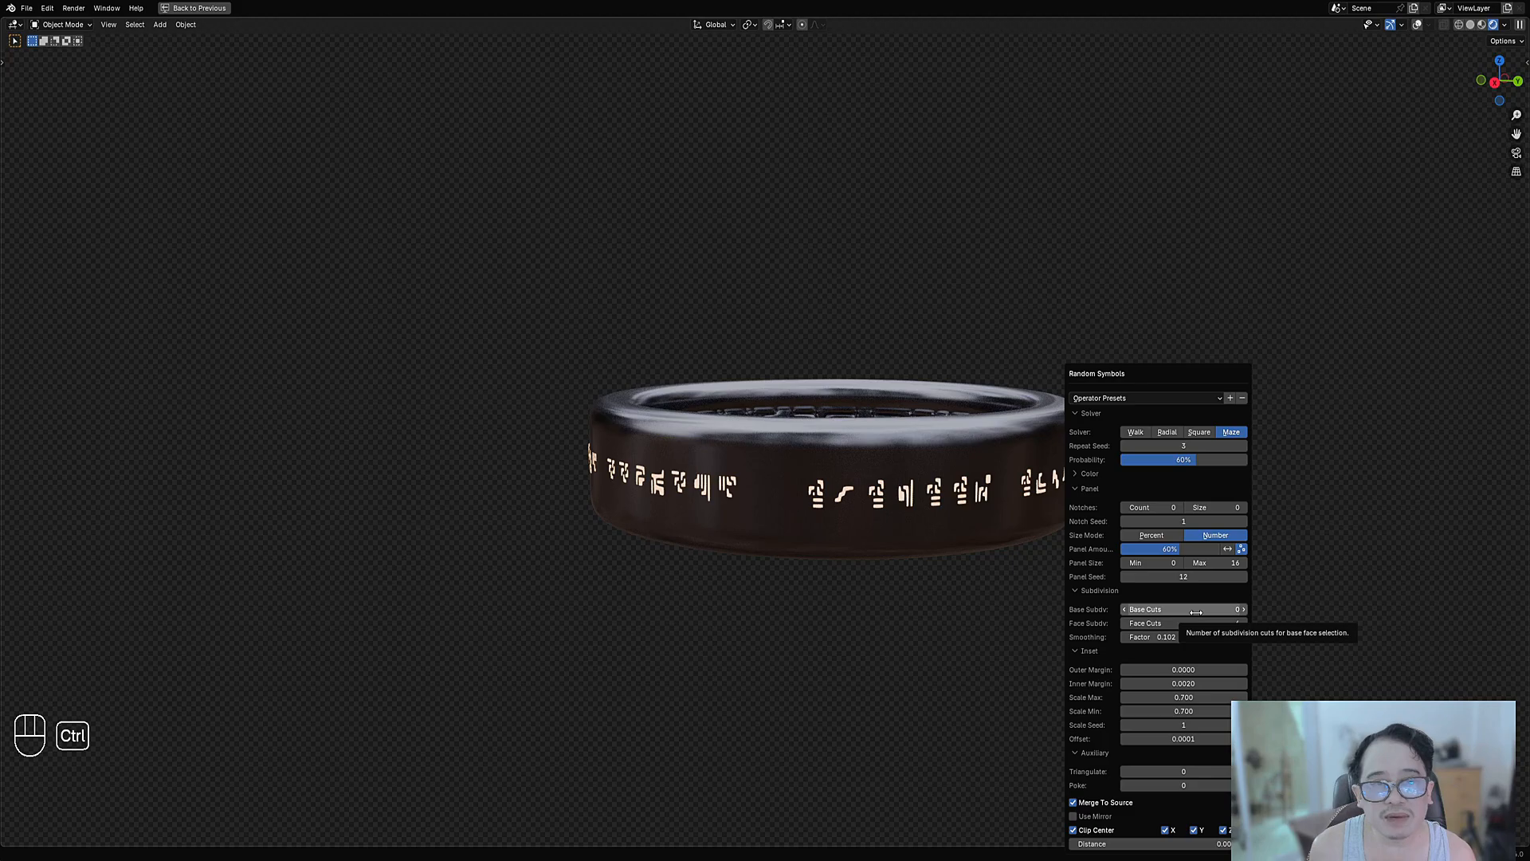
scroll(1197, 612, "up", 1, "ctrl")
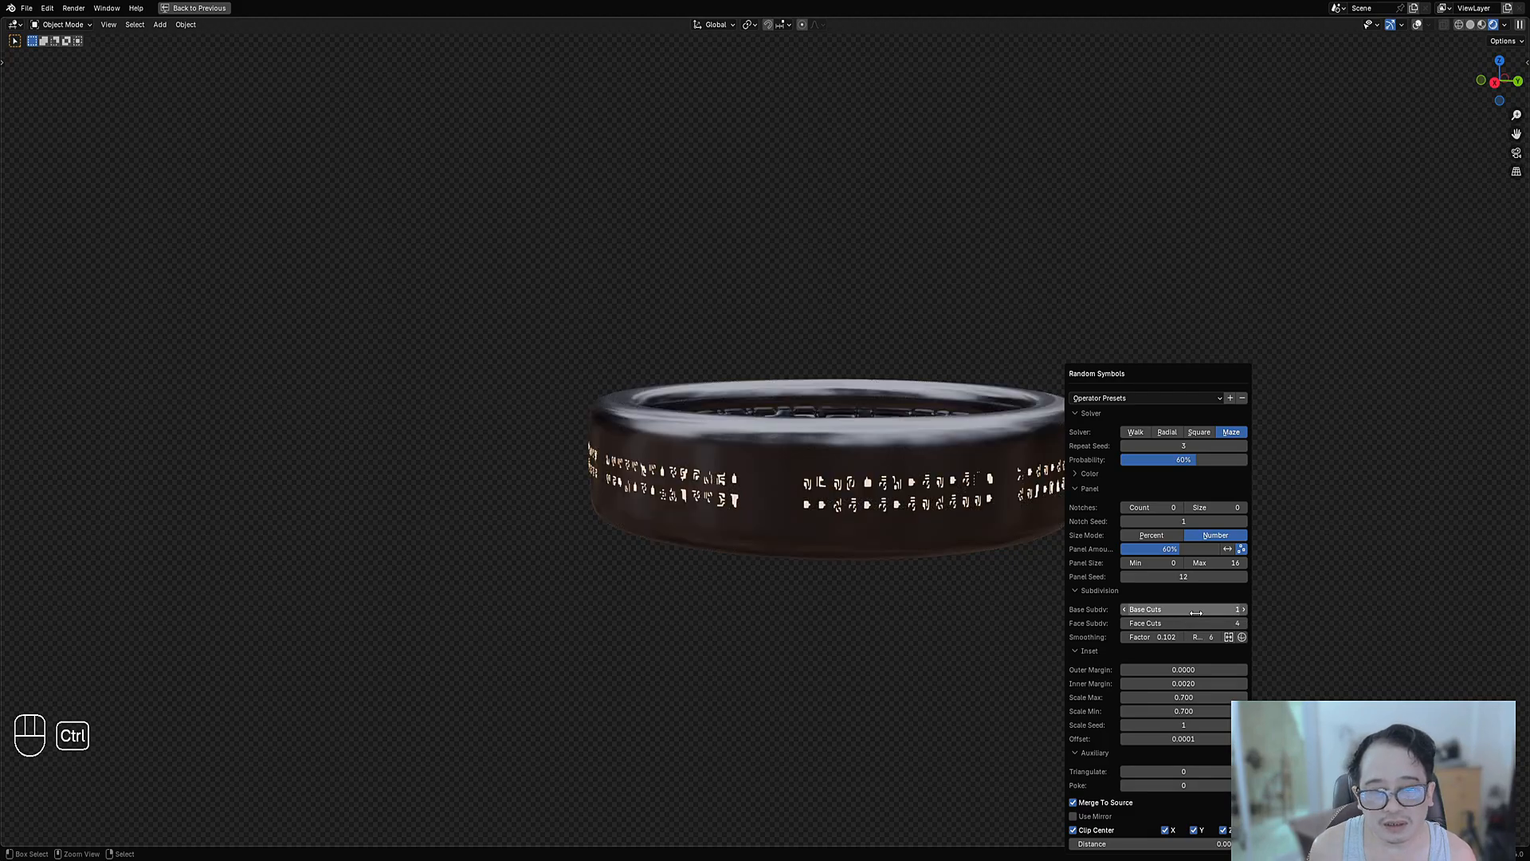
middle_click_drag(1006, 566, 943, 593)
middle_click_drag(969, 565, 706, 488, "shift")
scroll(877, 515, "up", 4)
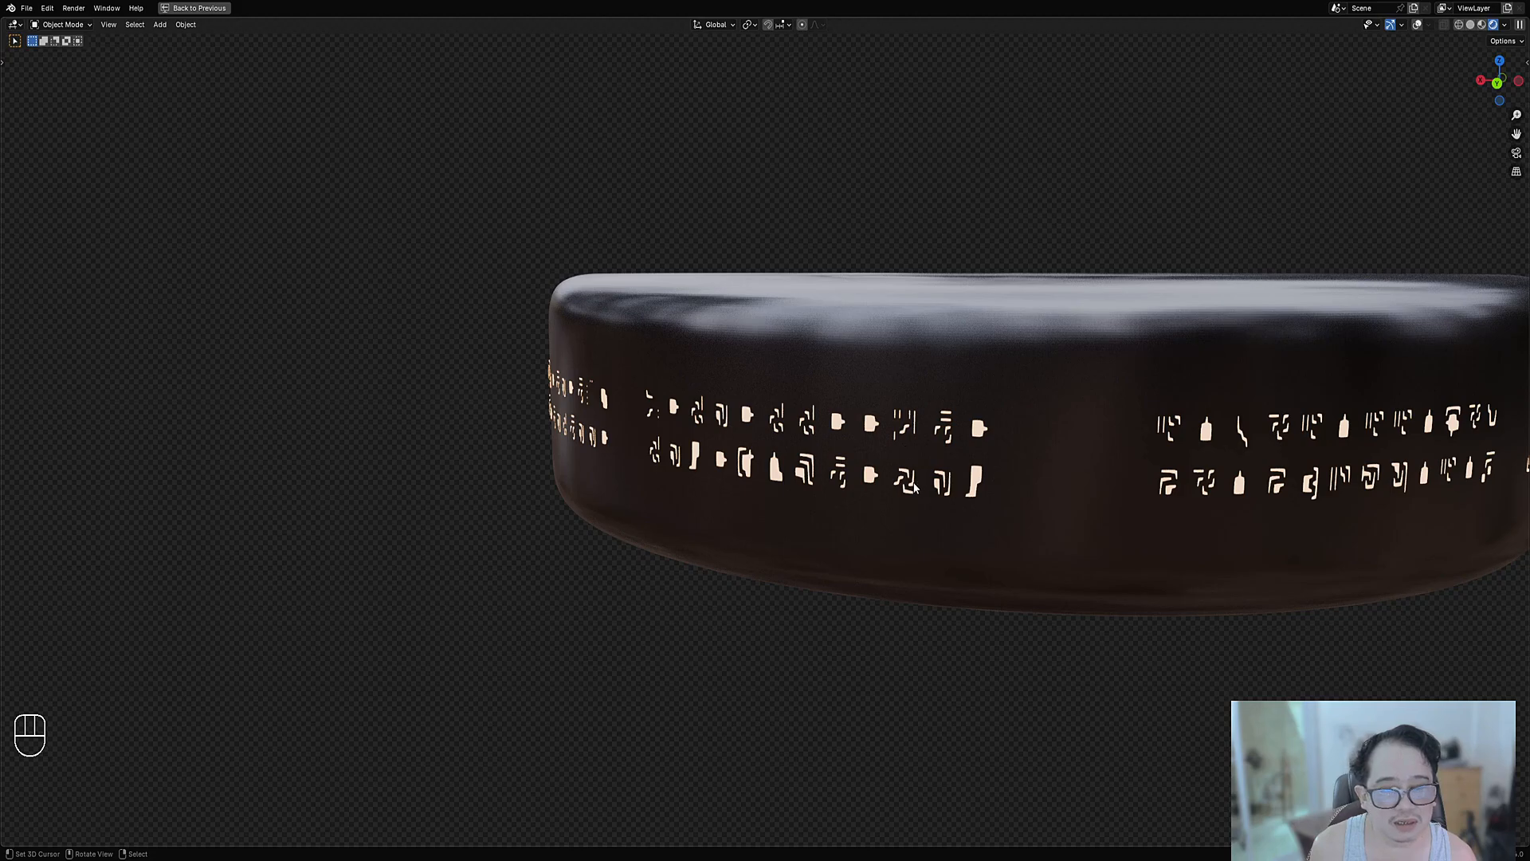
middle_click_drag(970, 408, 940, 447)
Show the overlays, mark a symbol in the lower row with a freehand annotation, erase it and hide the overlays.
key("d")
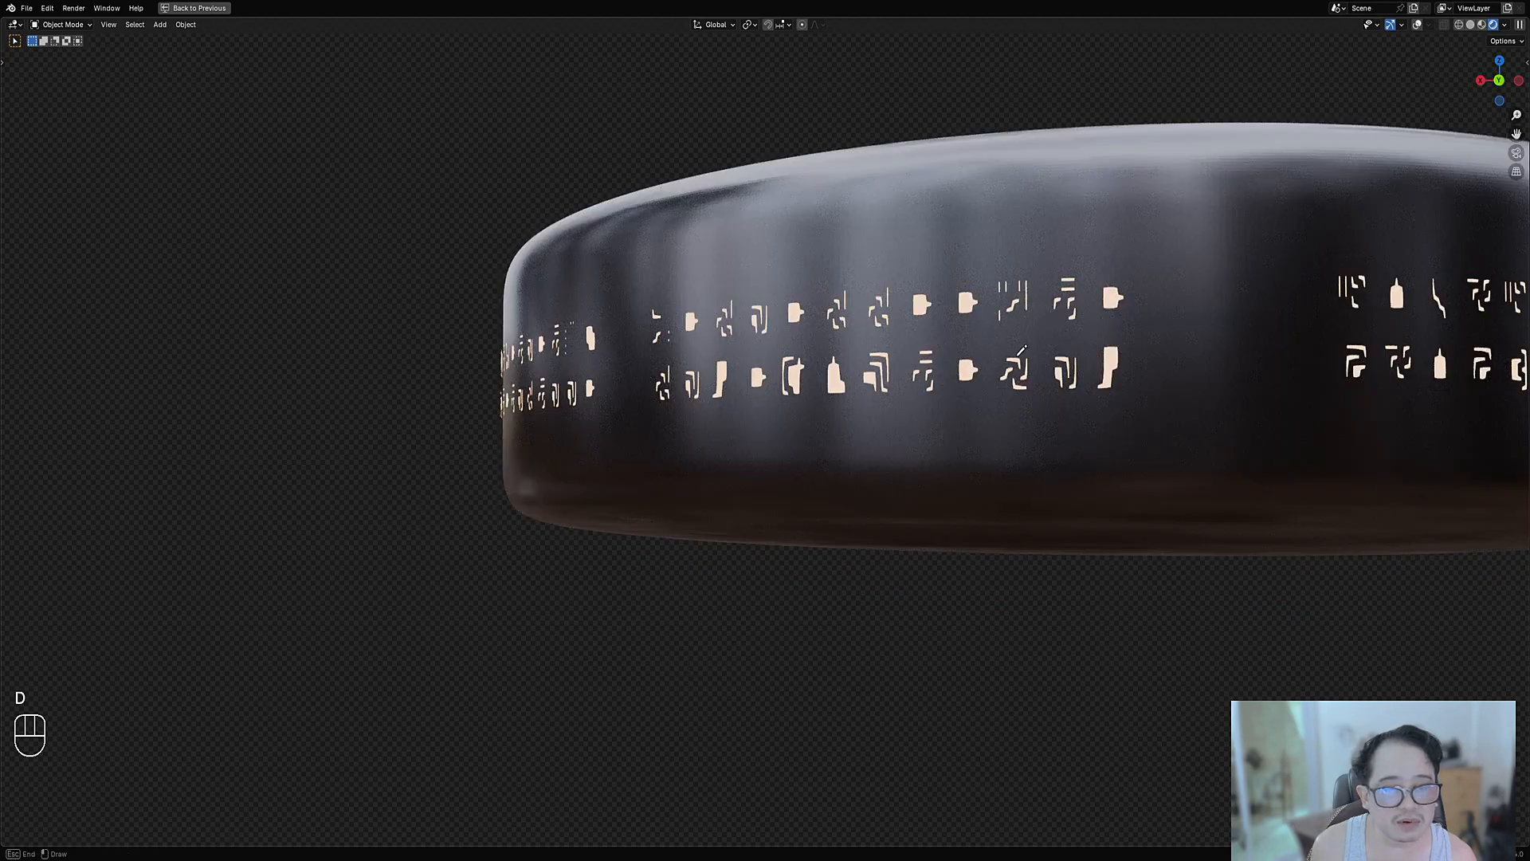
left_click_drag(1018, 355, 1034, 364)
key("shift+alt+z")
key("d")
right_click_drag(1045, 352, 1092, 330)
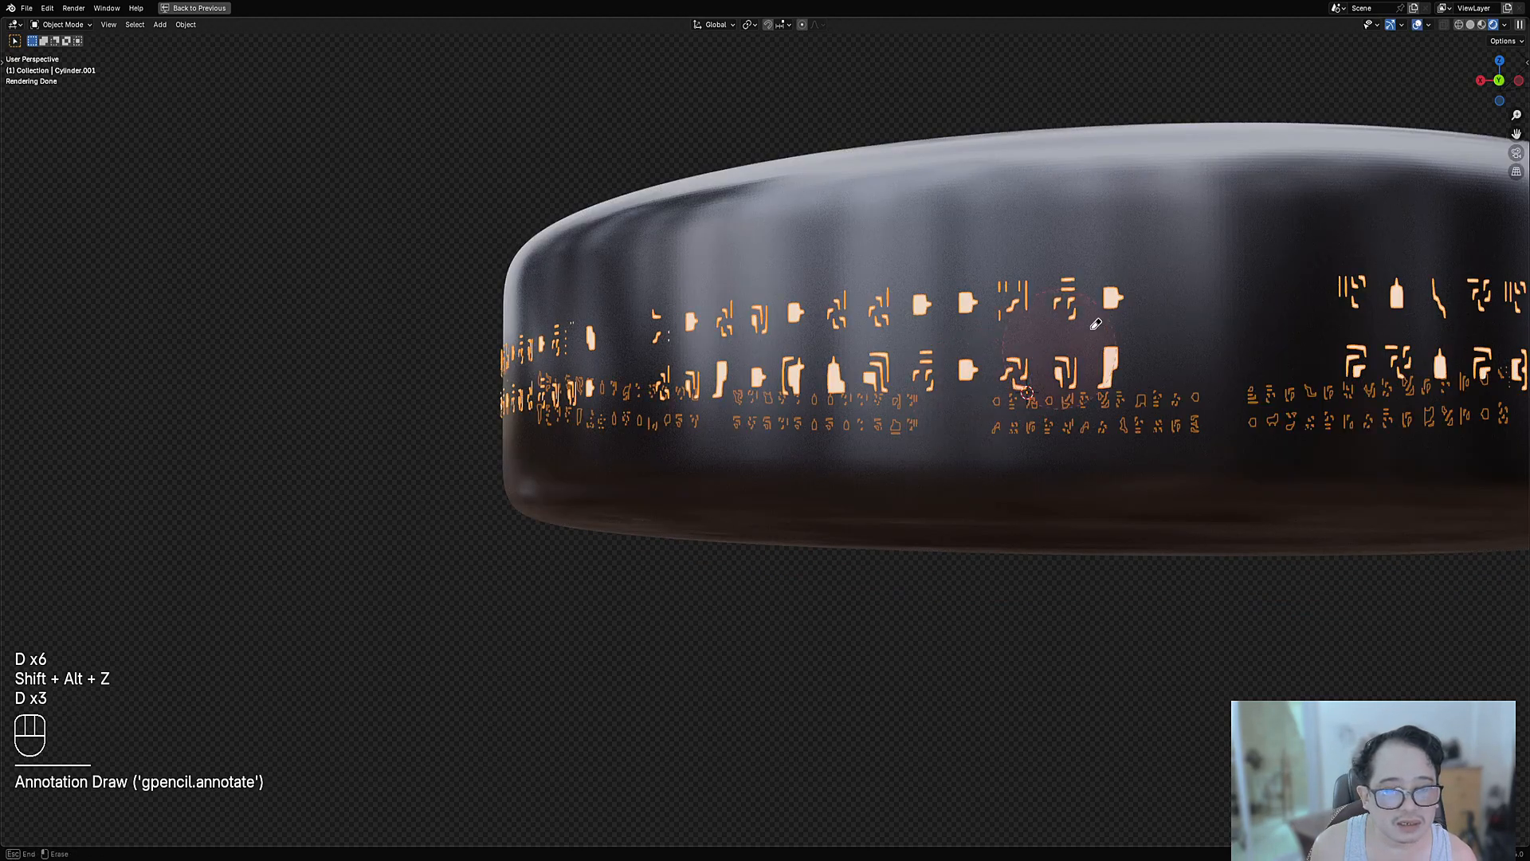
mouse_move(1027, 366)
left_mouse_down()
mouse_move(1001, 363)
mouse_move(1025, 389)
mouse_move(1021, 345)
mouse_move(1025, 359)
left_mouse_up()
right_click_drag(1031, 360, 1006, 368)
scroll(885, 357, "down", 3)
key("shift+alt+z")
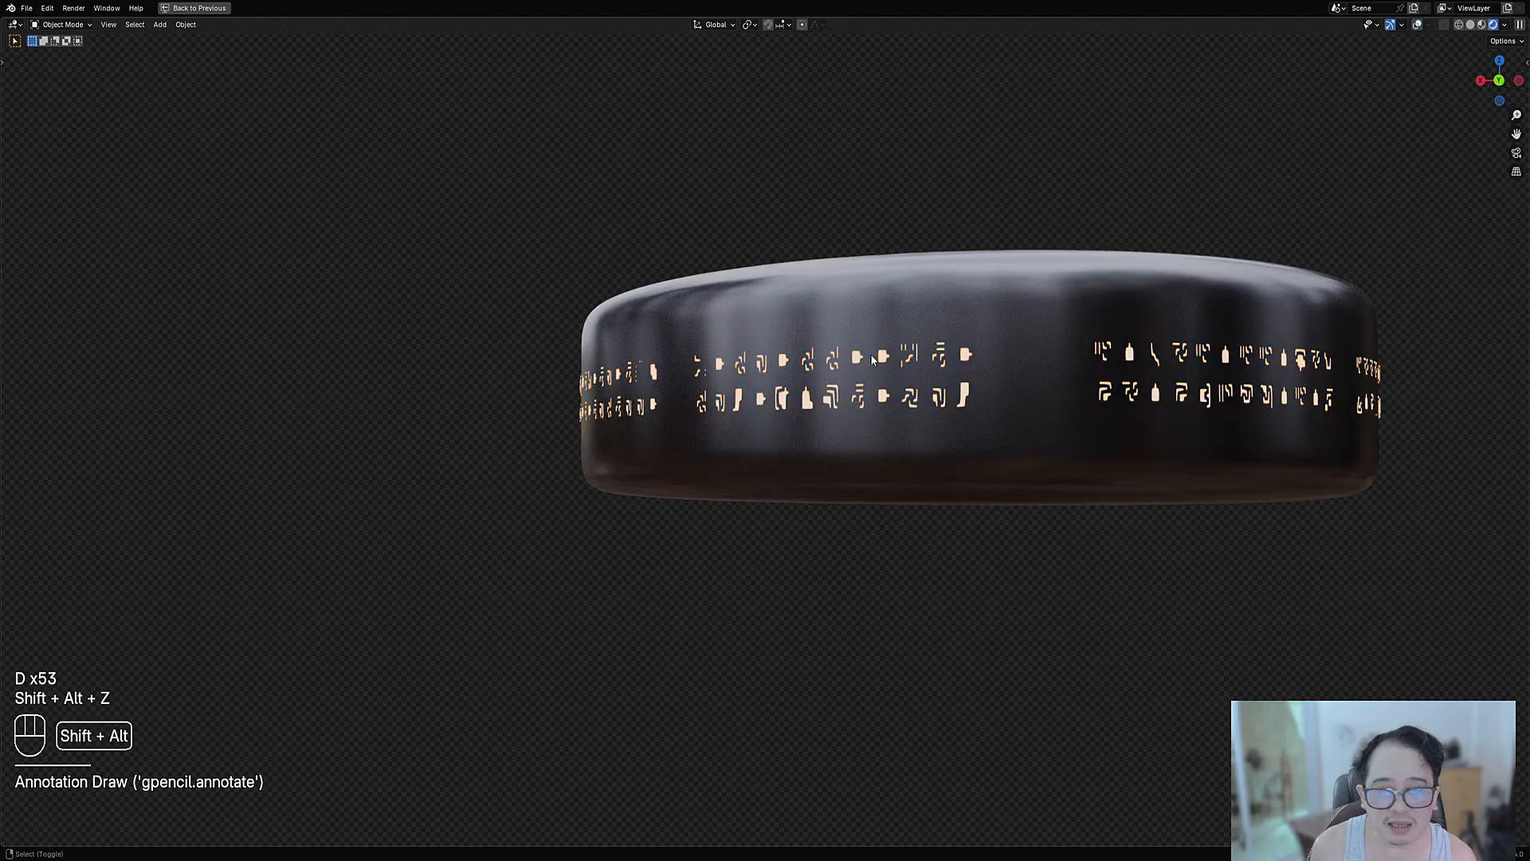
Circle symbols in the upper row with a freehand annotation while overlays are shown, erase it and hide the overlays again.
middle_click_drag(872, 360, 857, 441)
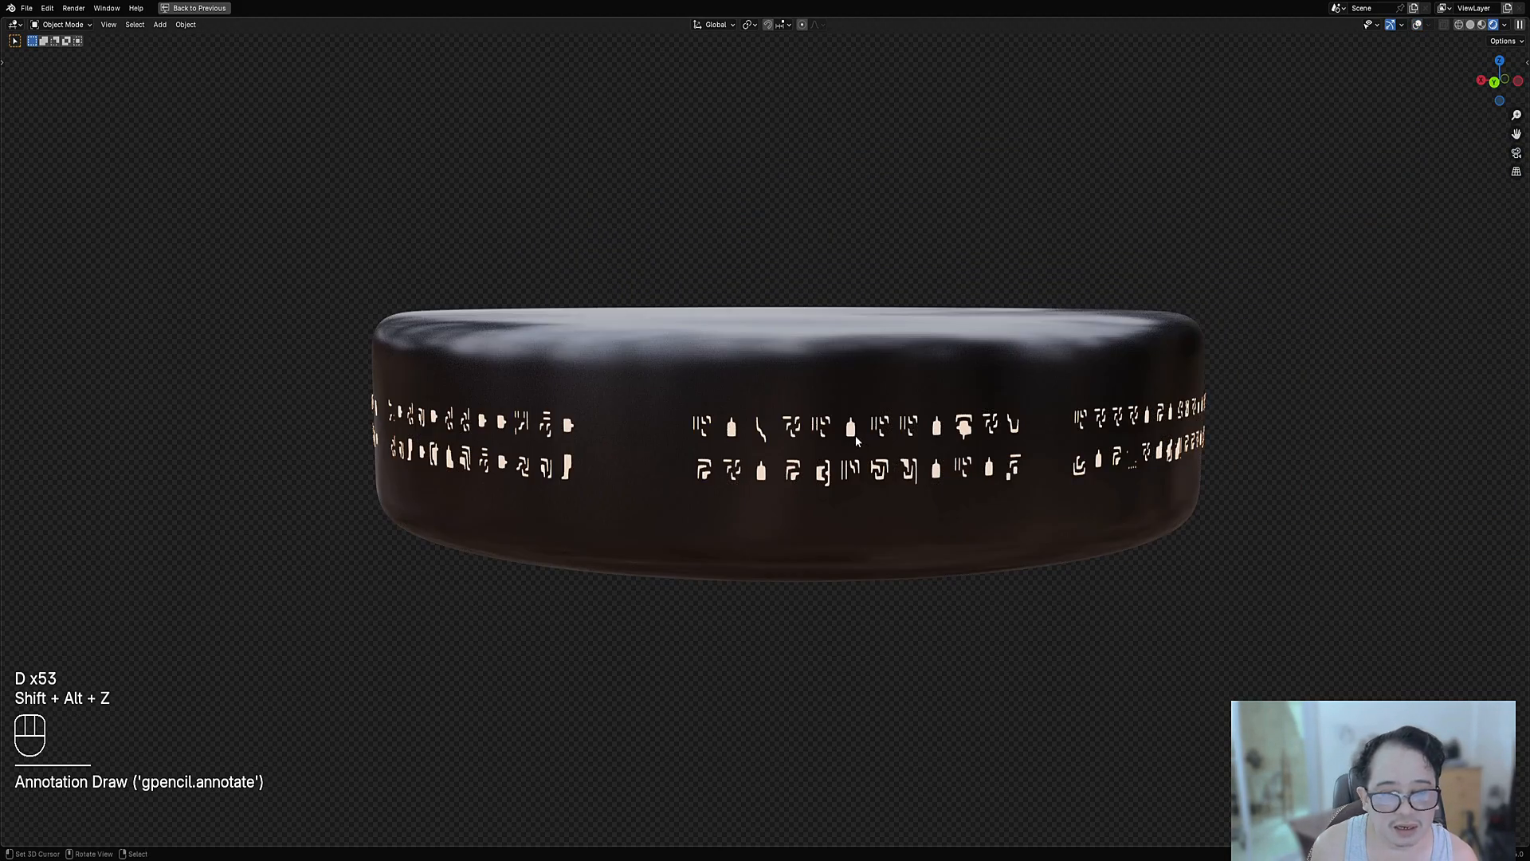
scroll(898, 431, "up", 3)
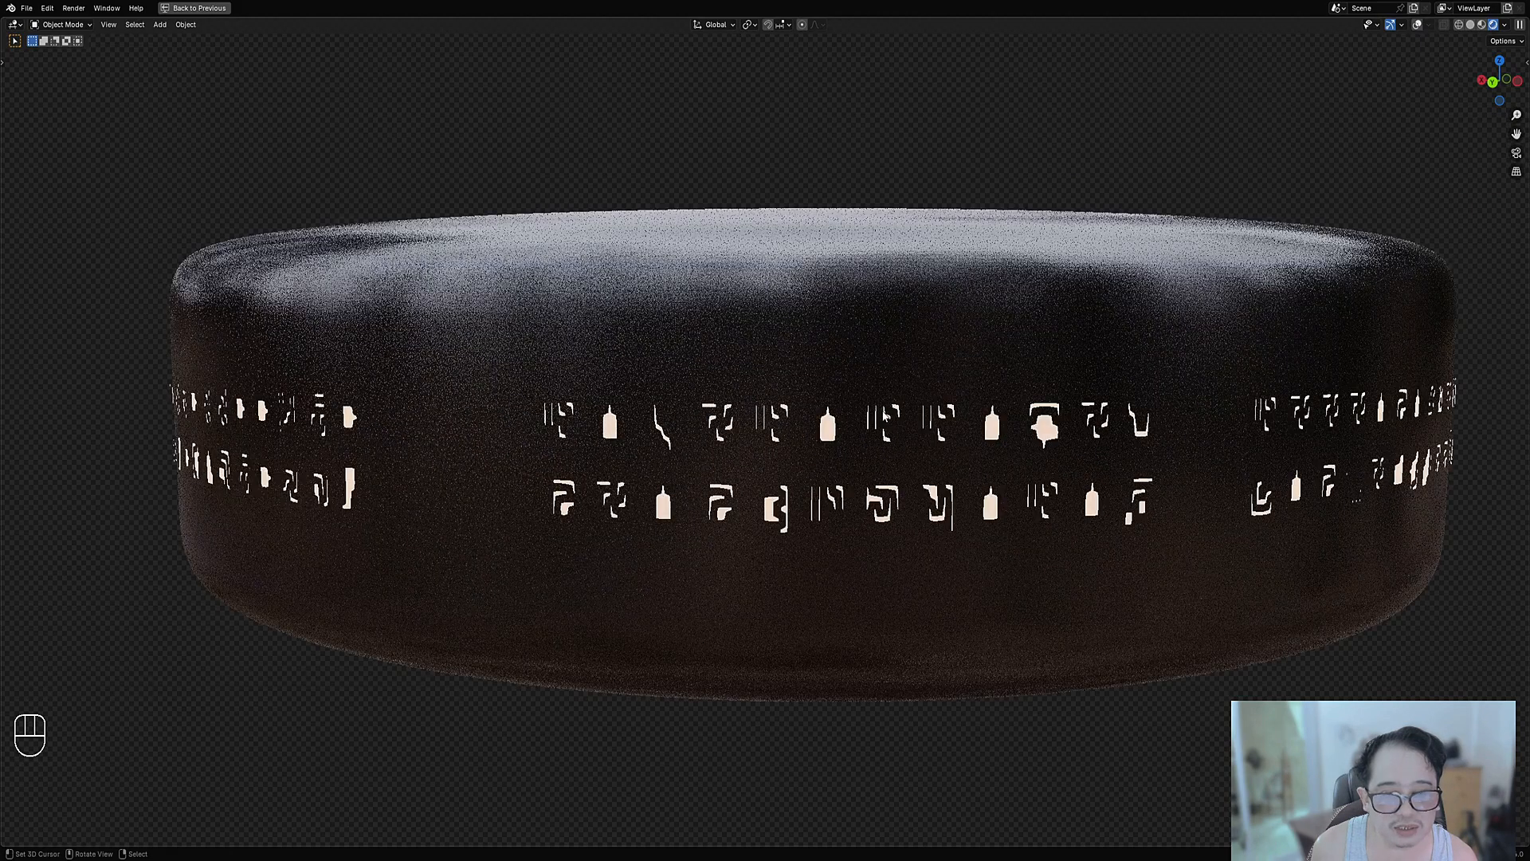
key("d")
left_click_drag(935, 437, 946, 439)
key("shift+alt+z")
key("d")
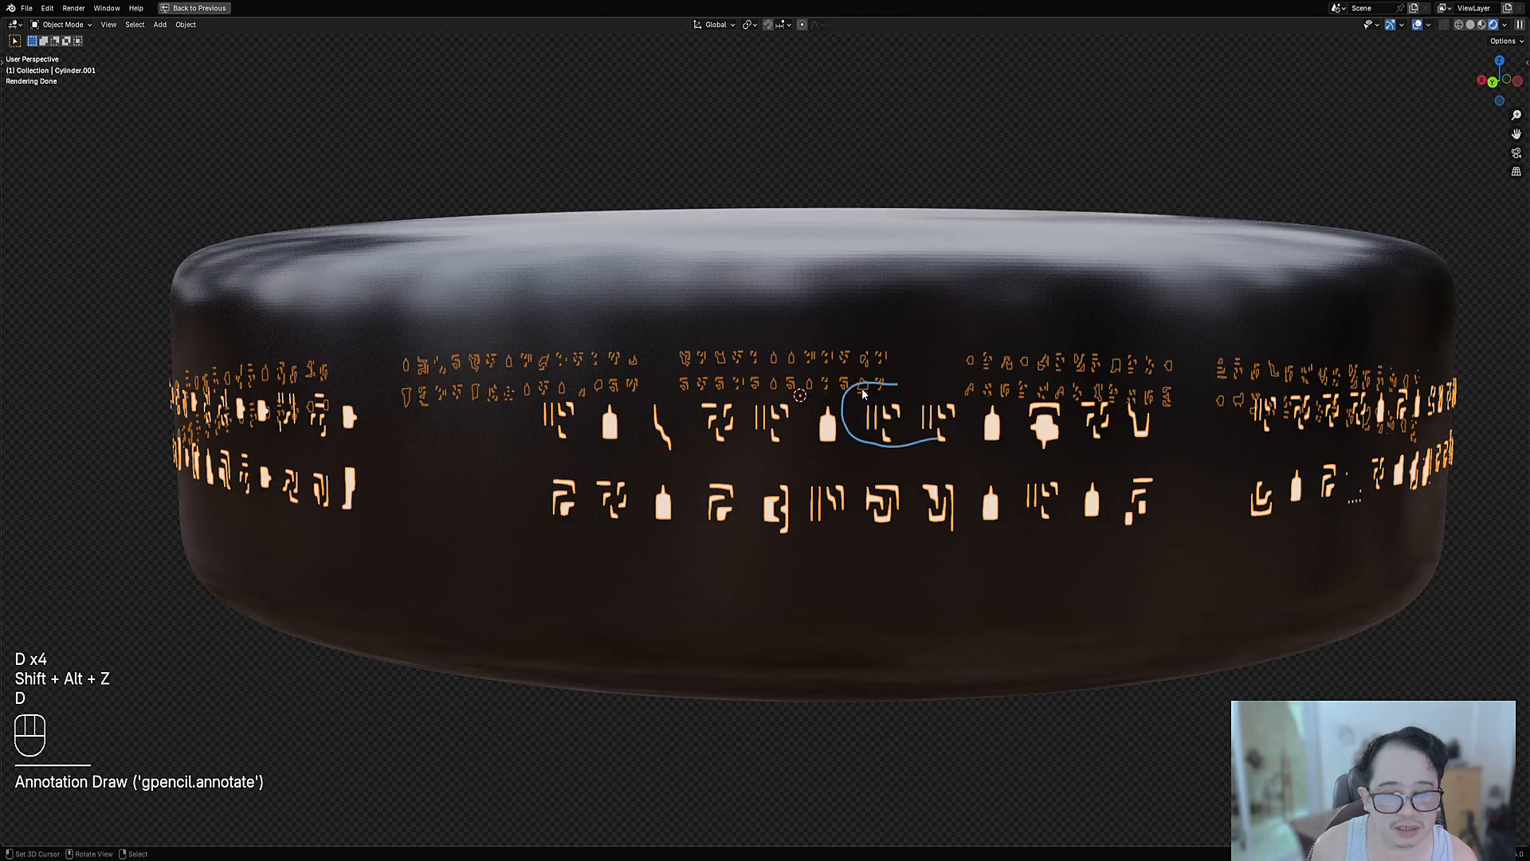
left_click_drag(866, 389, 946, 447)
right_click_drag(946, 448, 977, 346)
scroll(992, 489, "down", 1)
middle_click_drag(988, 488, 907, 485)
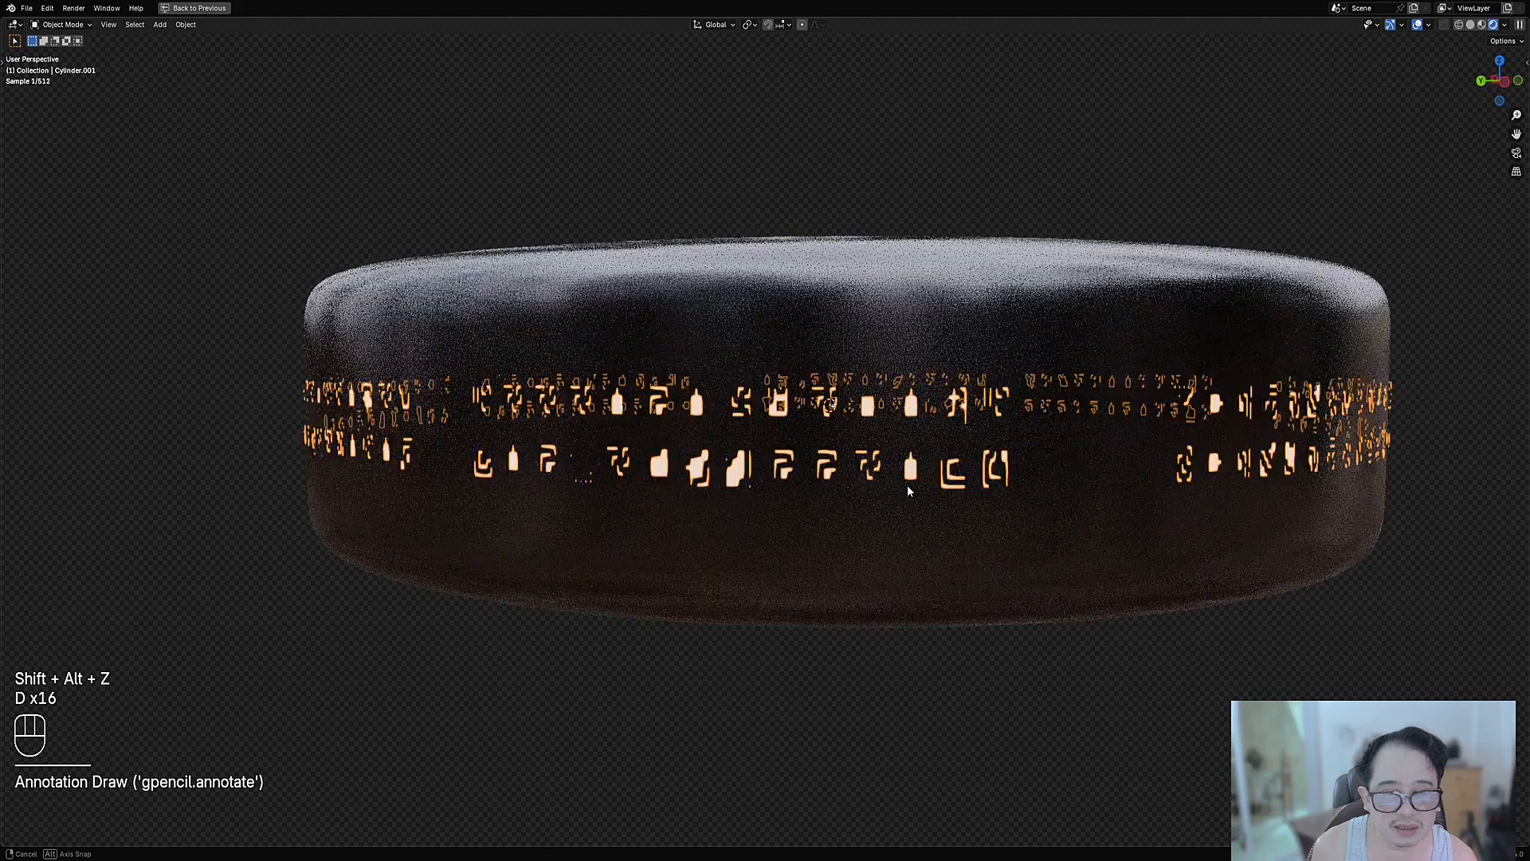
key("shift+alt+z")
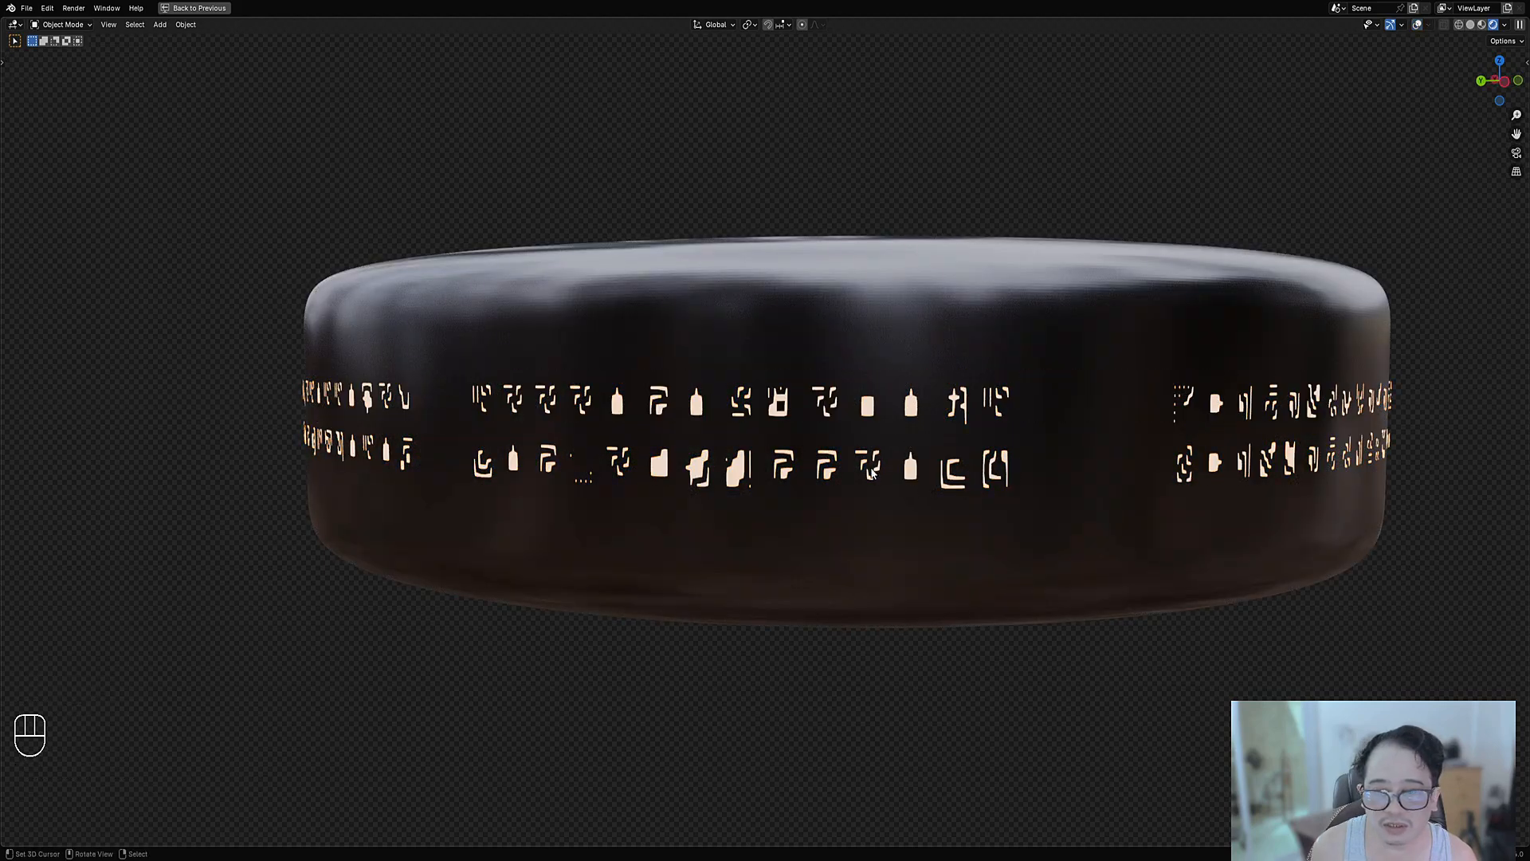
Change the Repeat Seed to generate a different set of symbols and inspect them around the band.
scroll(1030, 450, "down", 3)
middle_click_drag(1029, 451, 1120, 447)
key("F9")
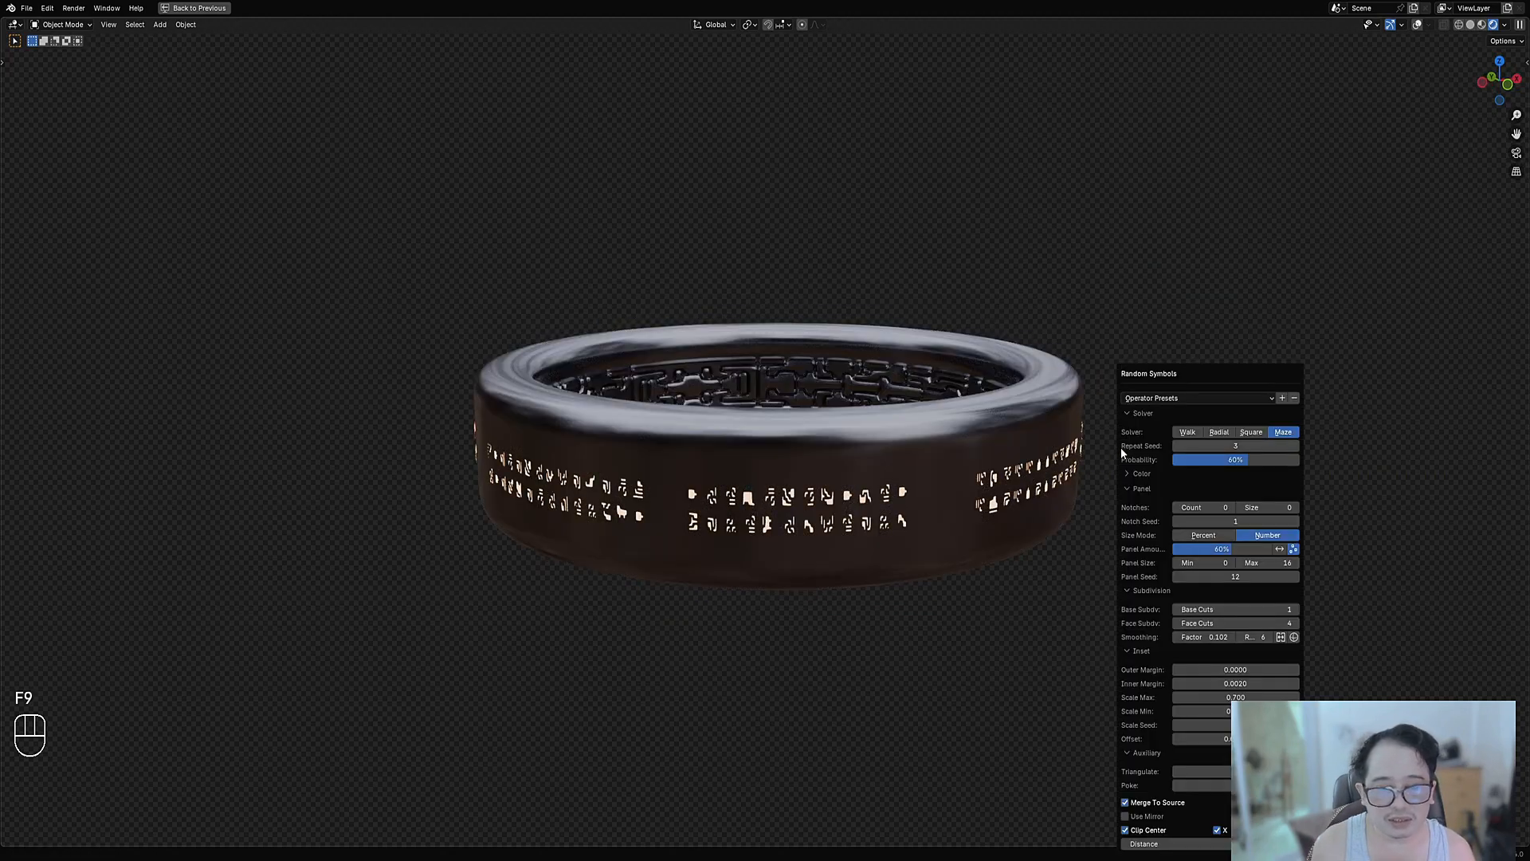
left_click(1240, 447)
key("Return")
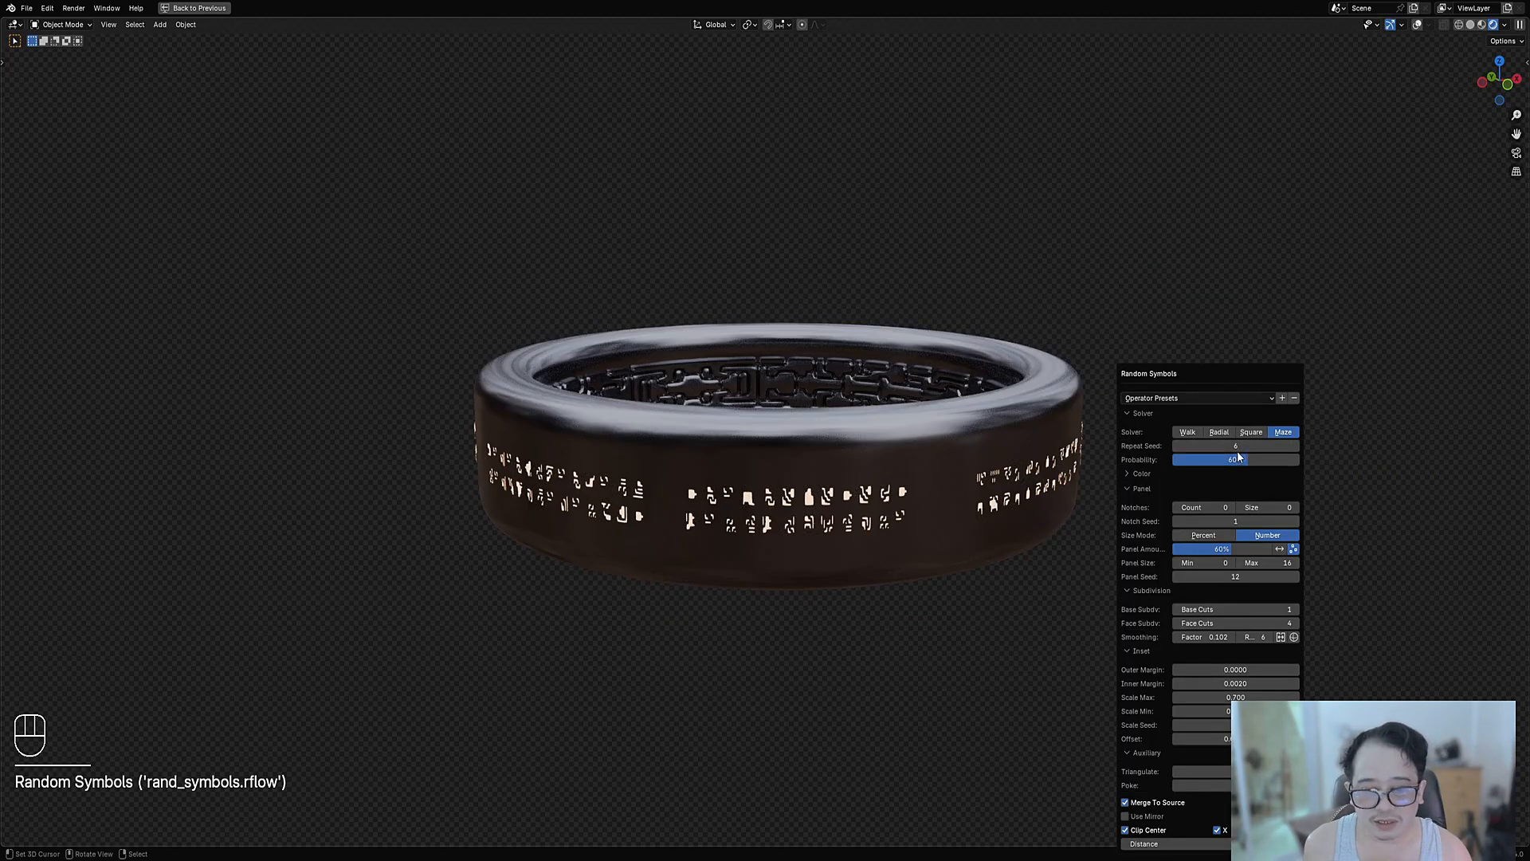
middle_click_drag(939, 510, 844, 499)
scroll(827, 502, "up", 3)
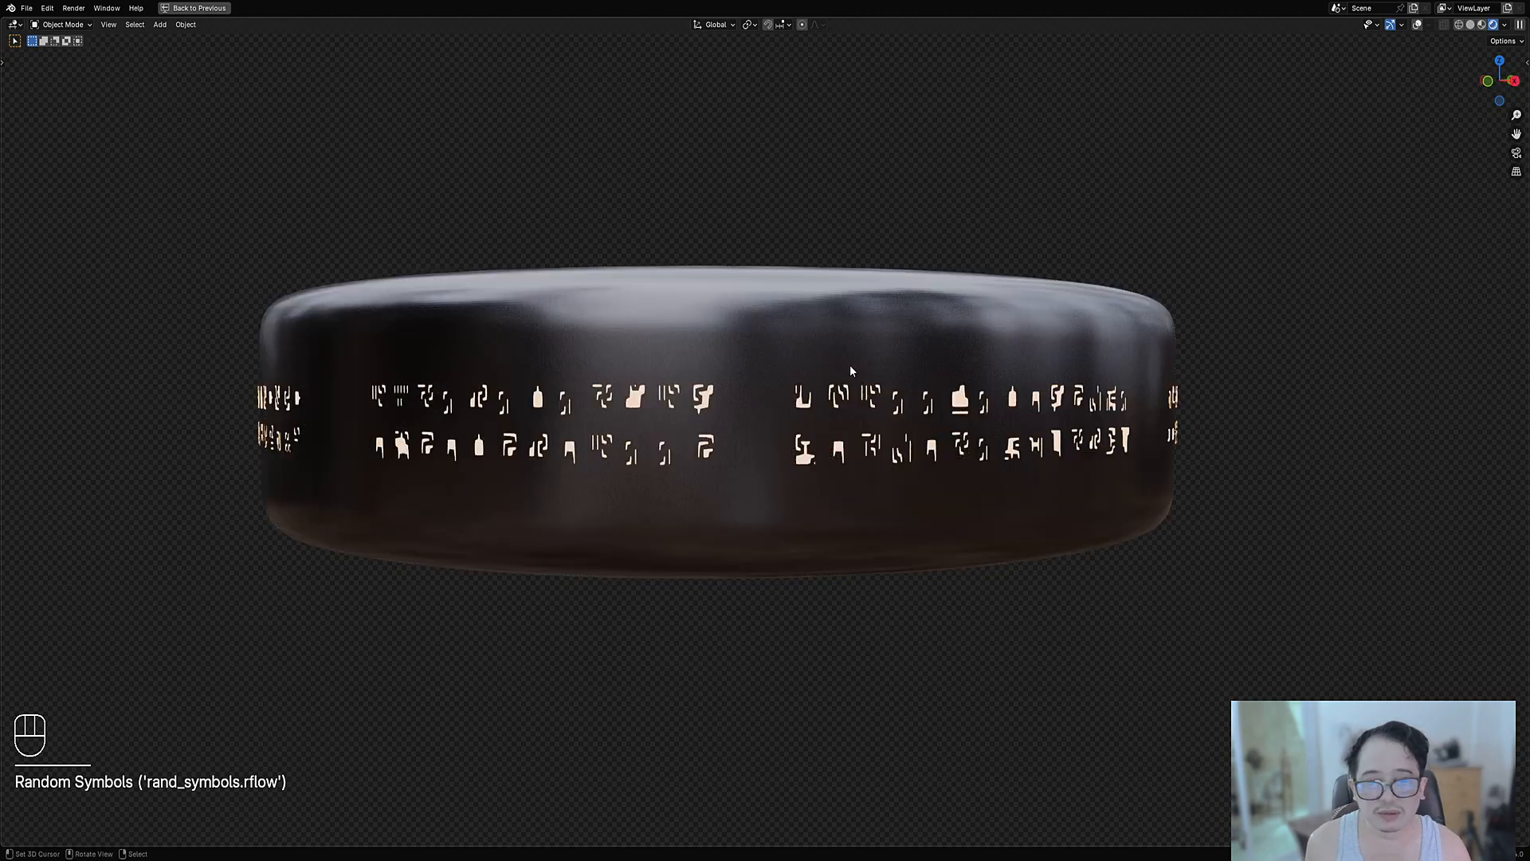
Return the symbols' Base Cuts to 0 and inspect the single row around the ring.
key("F9")
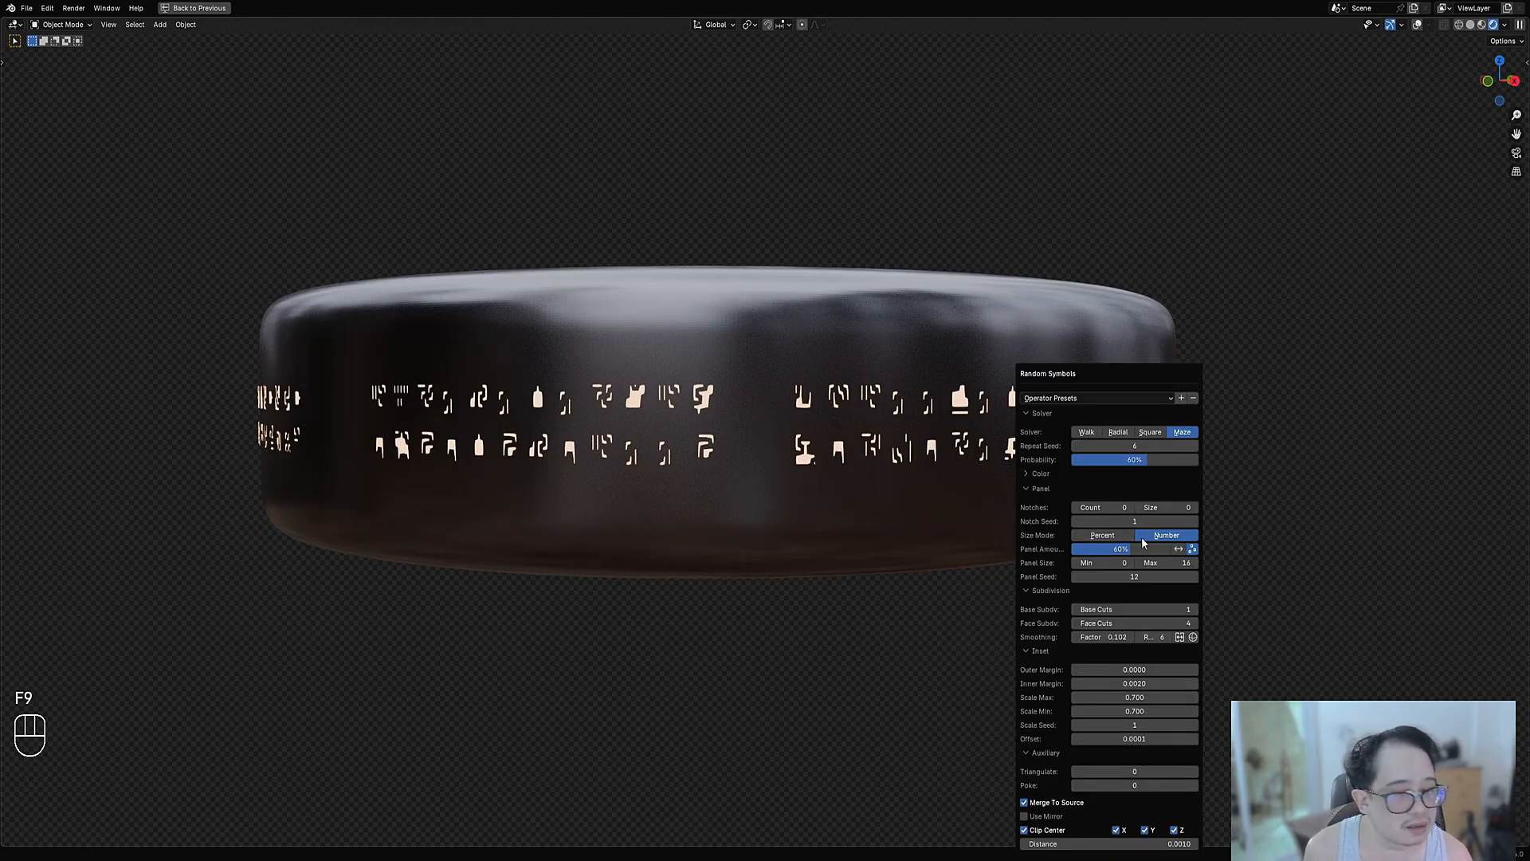
scroll(1149, 610, "down", 1, "ctrl")
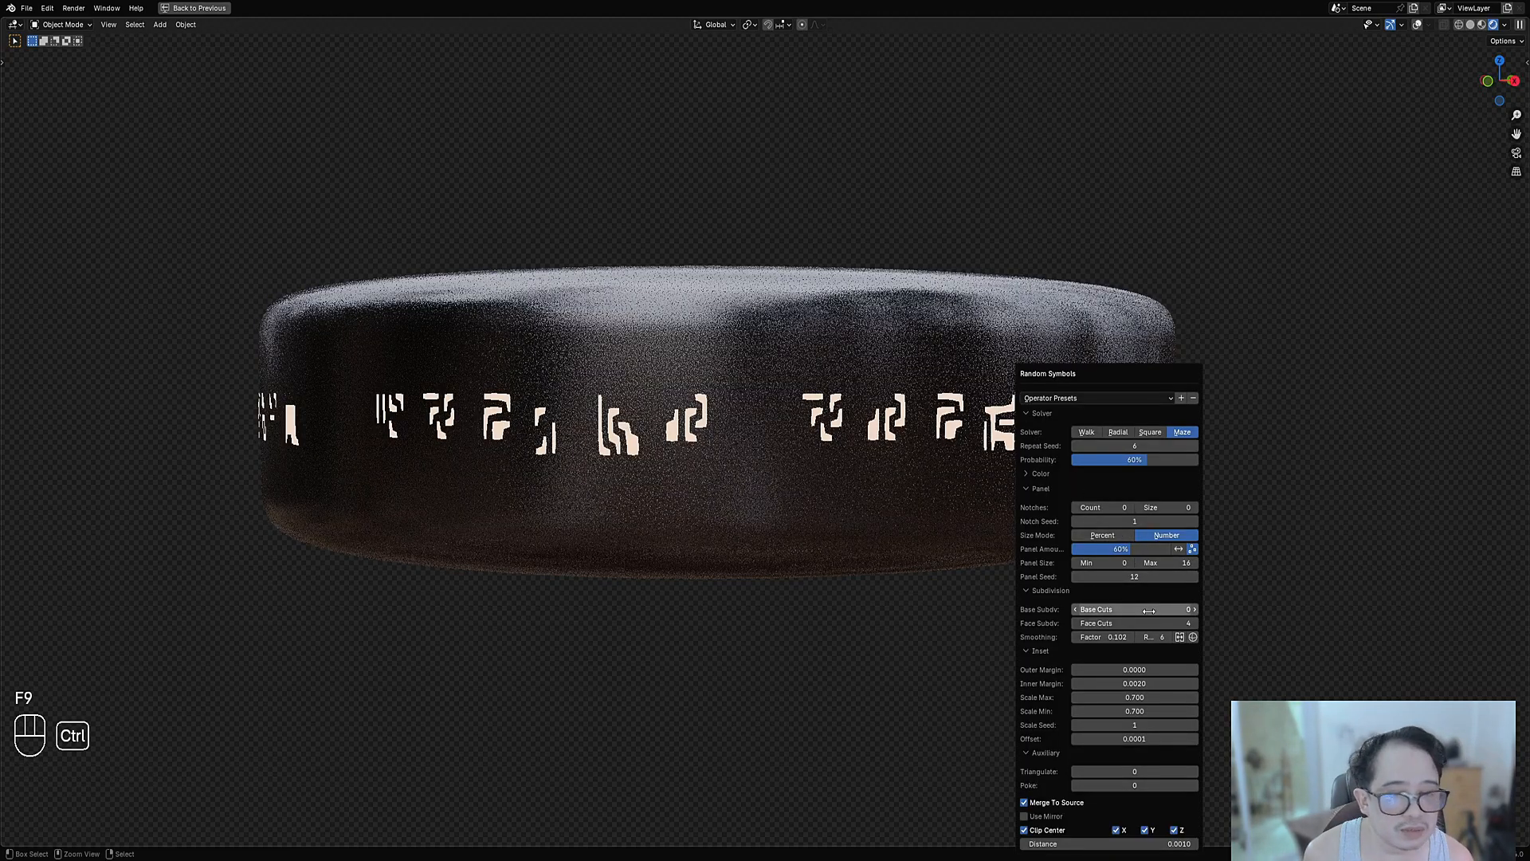
scroll(746, 456, "down", 3)
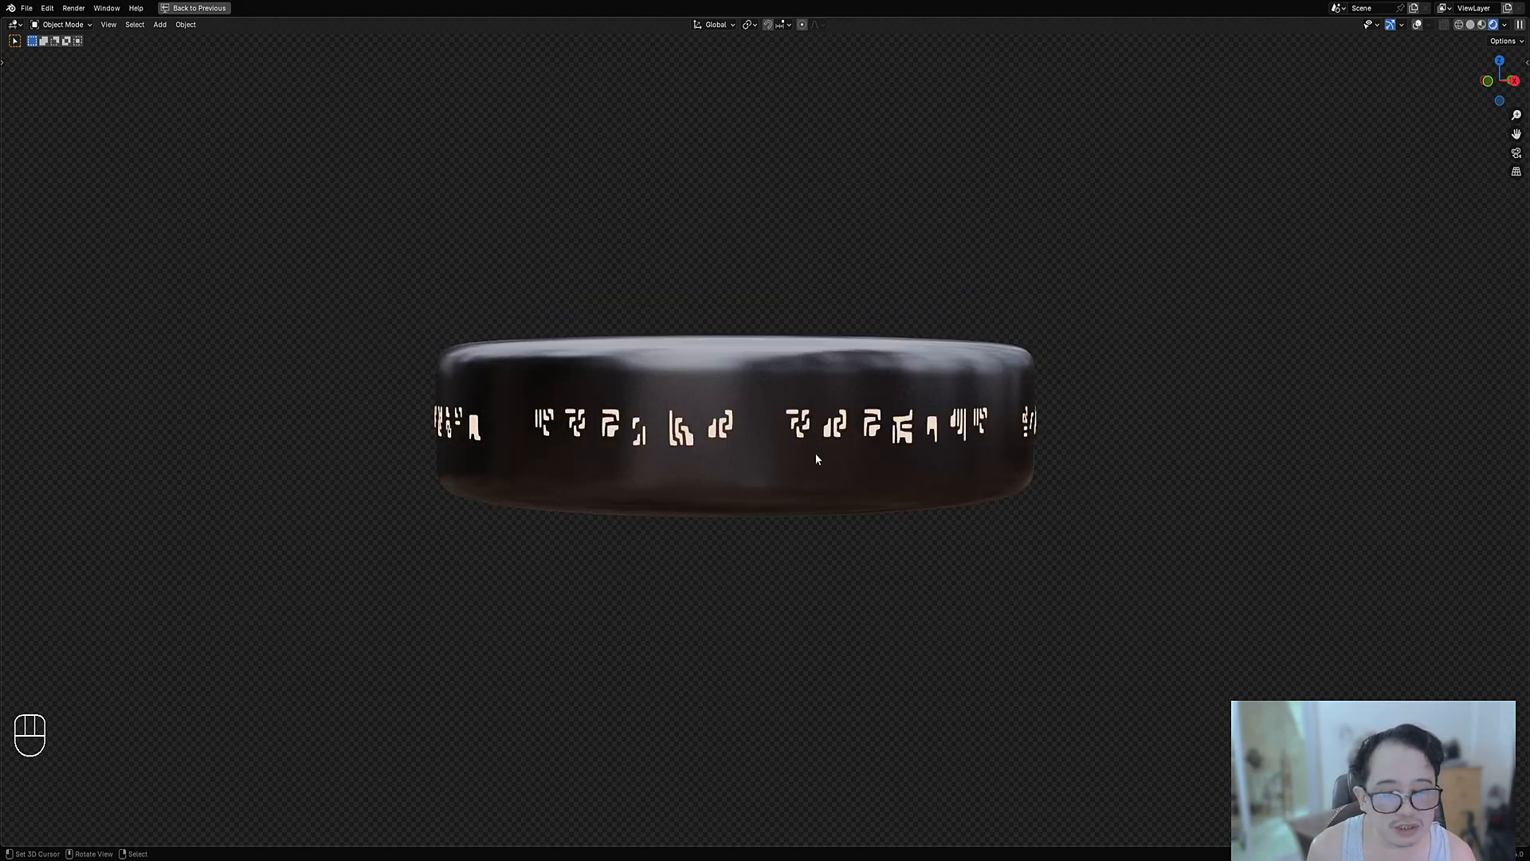
middle_click_drag(816, 459, 772, 485)
middle_click_drag(953, 470, 897, 492)
Step the Panel Seed up to 16 and inspect the symbol arrangement around the ring.
key("F9")
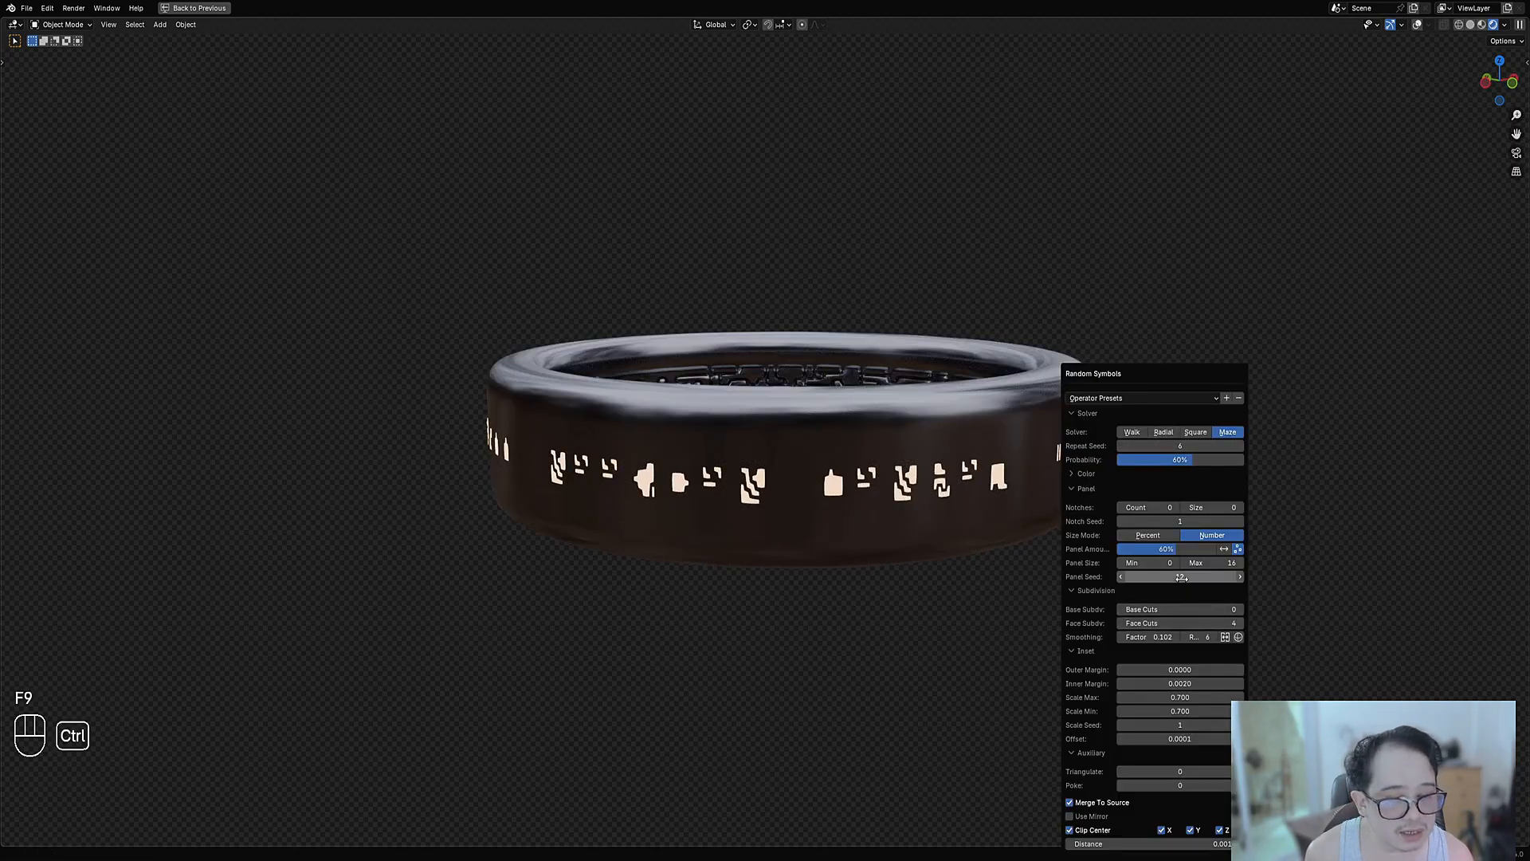
scroll(1182, 577, "up", 1, "ctrl")
scroll(1181, 578, "up", 1, "ctrl")
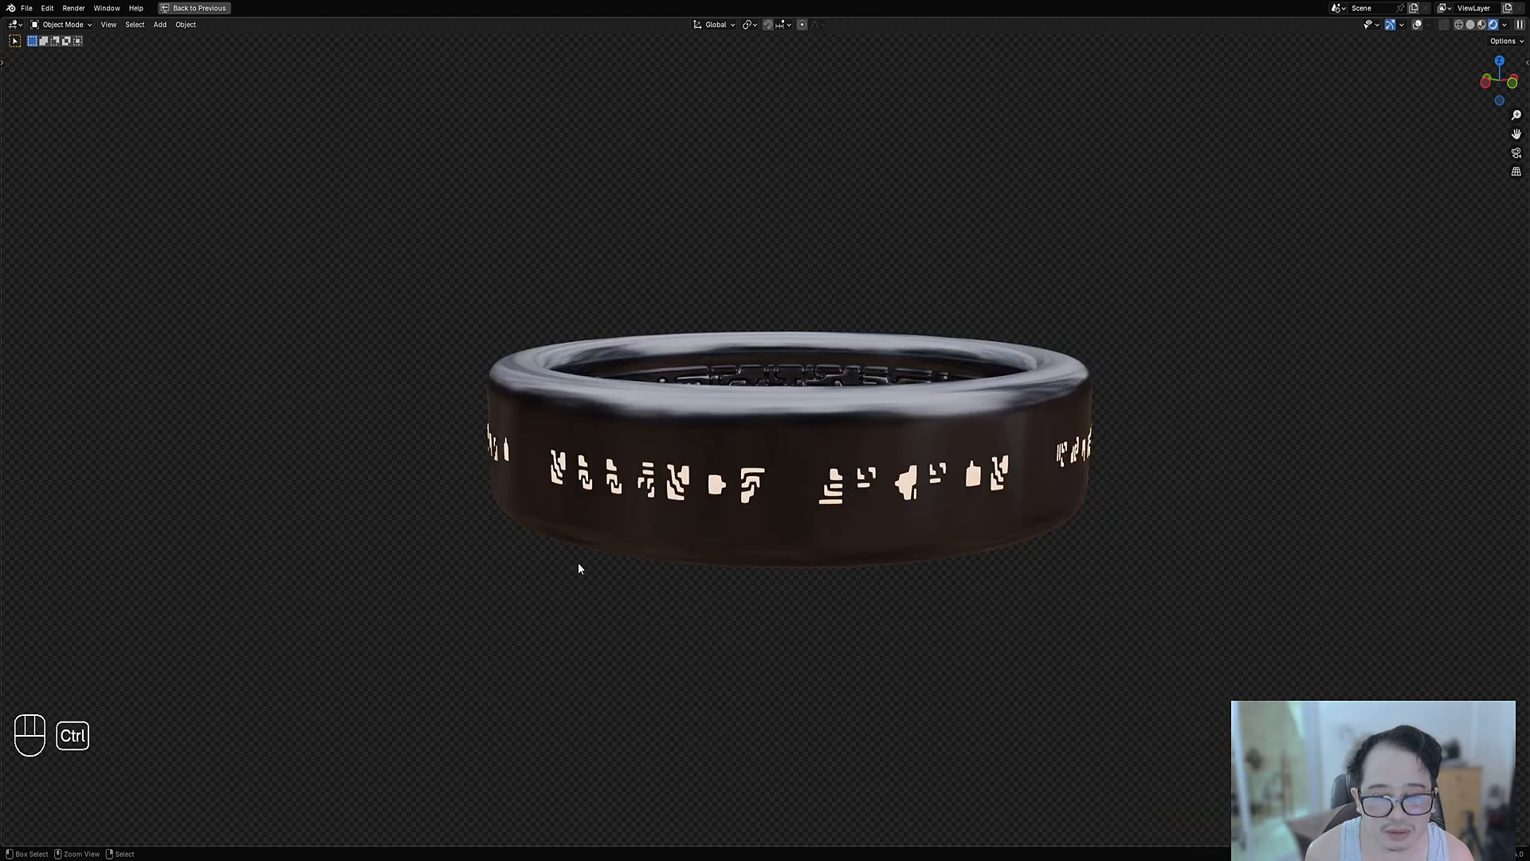
middle_click_drag(577, 562, 634, 522)
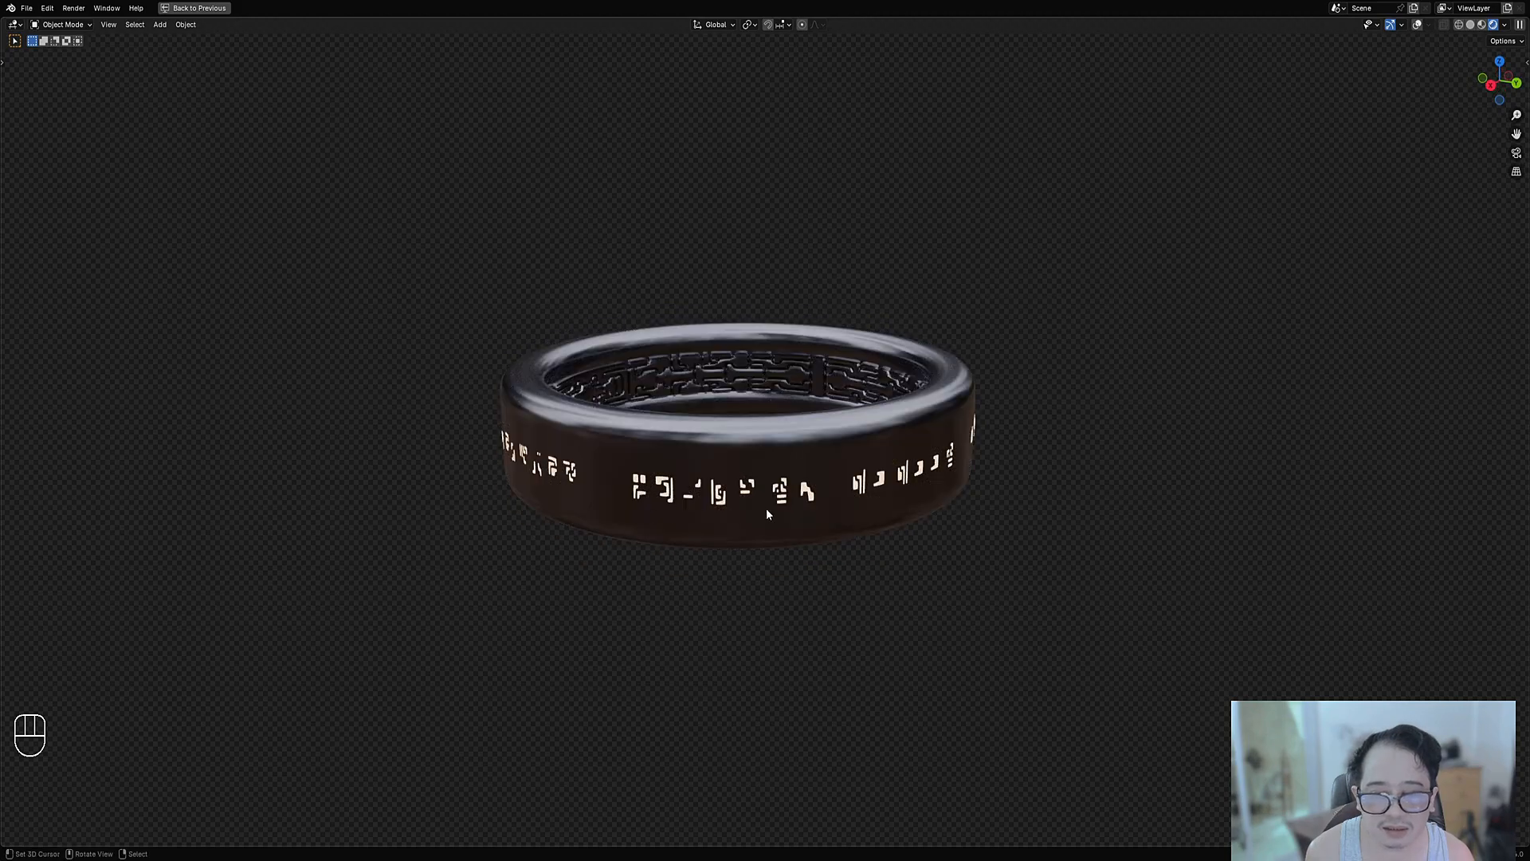
middle_click_drag(767, 515, 895, 529)
Try the "walk longest 80" operator preset on the band's symbols.
key("F9")
left_click(1044, 398)
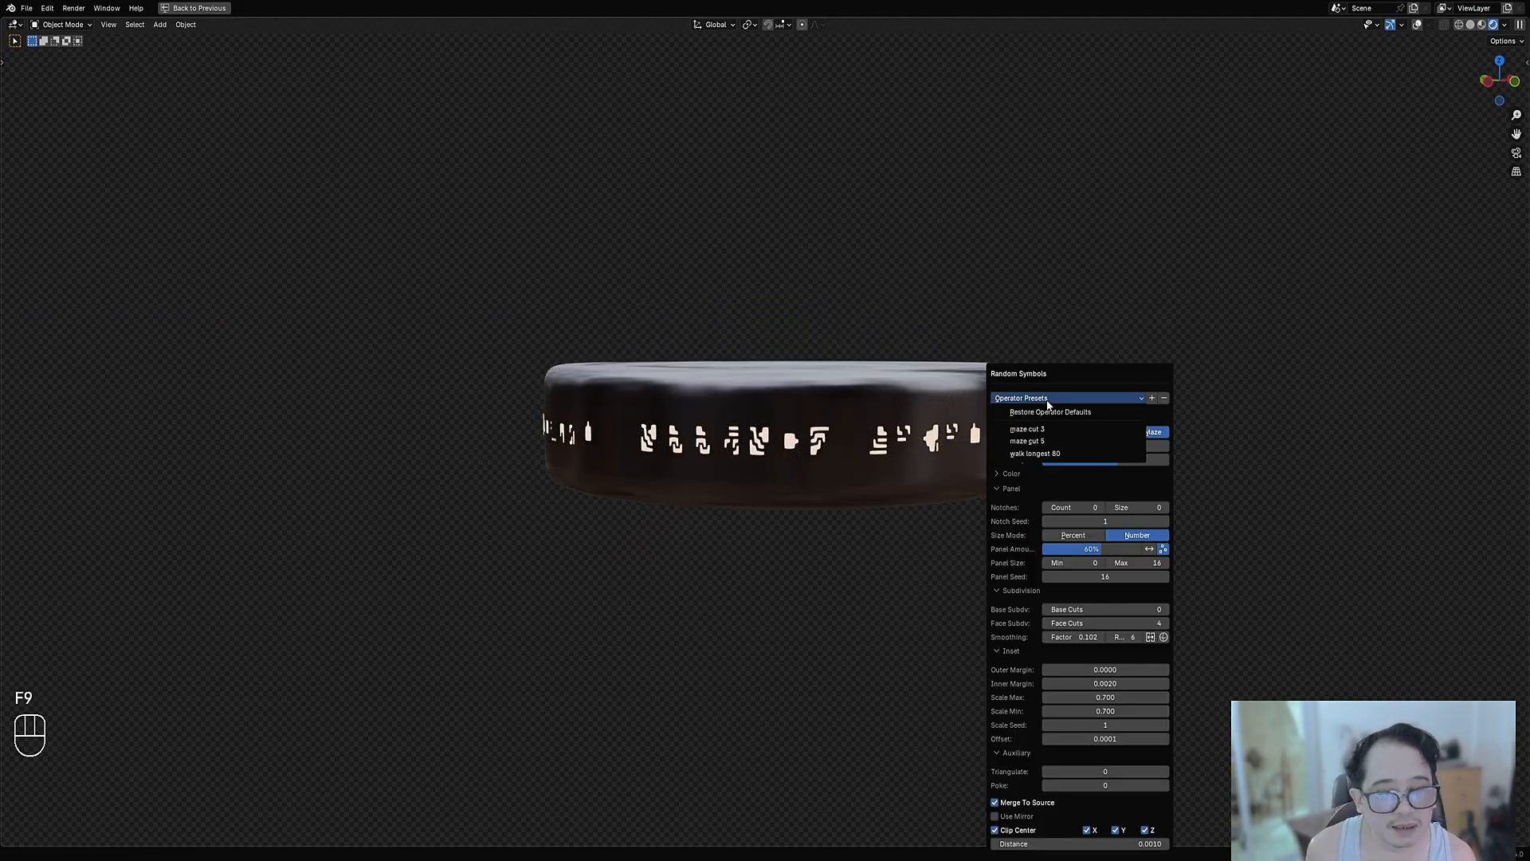
left_click(1052, 447)
Apply the "maze cut 5" preset to the symbols, enable Merge To Source and disable Use Mirror.
left_click(1044, 399)
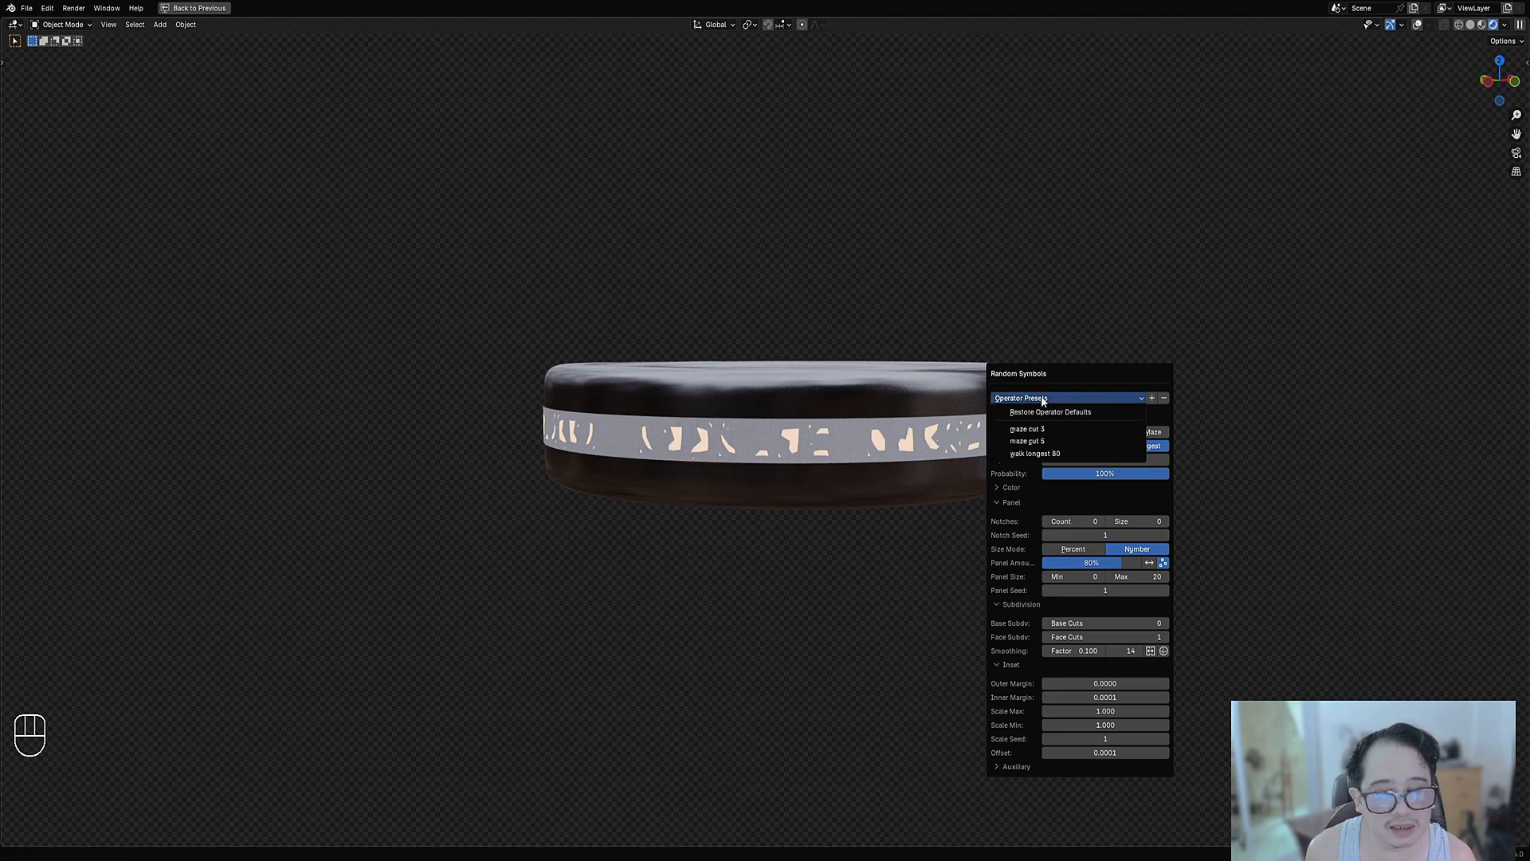
left_click(1040, 443)
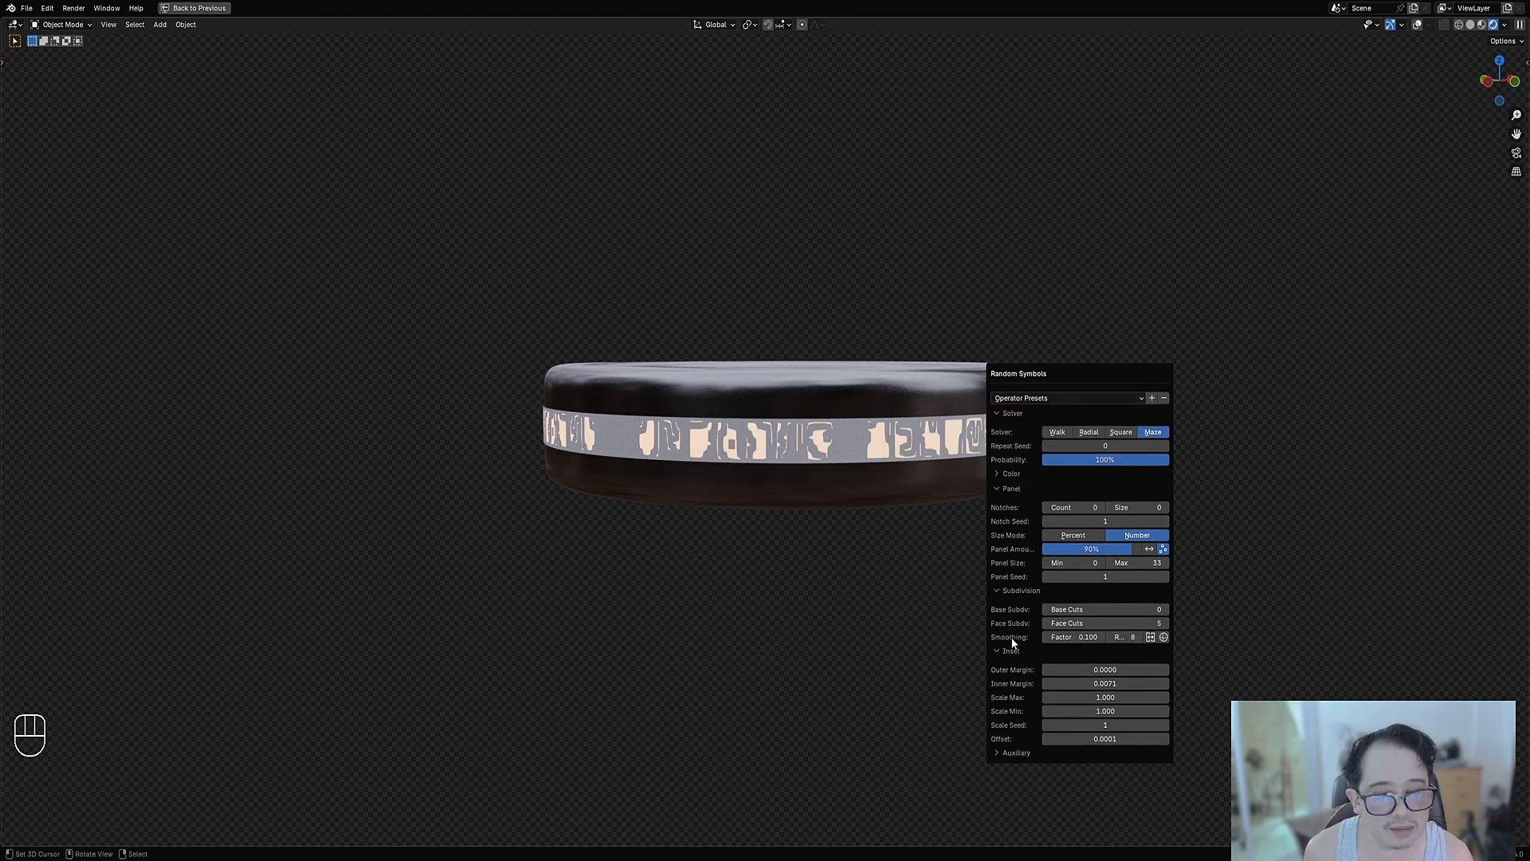
left_click(1012, 751)
left_click(1021, 802)
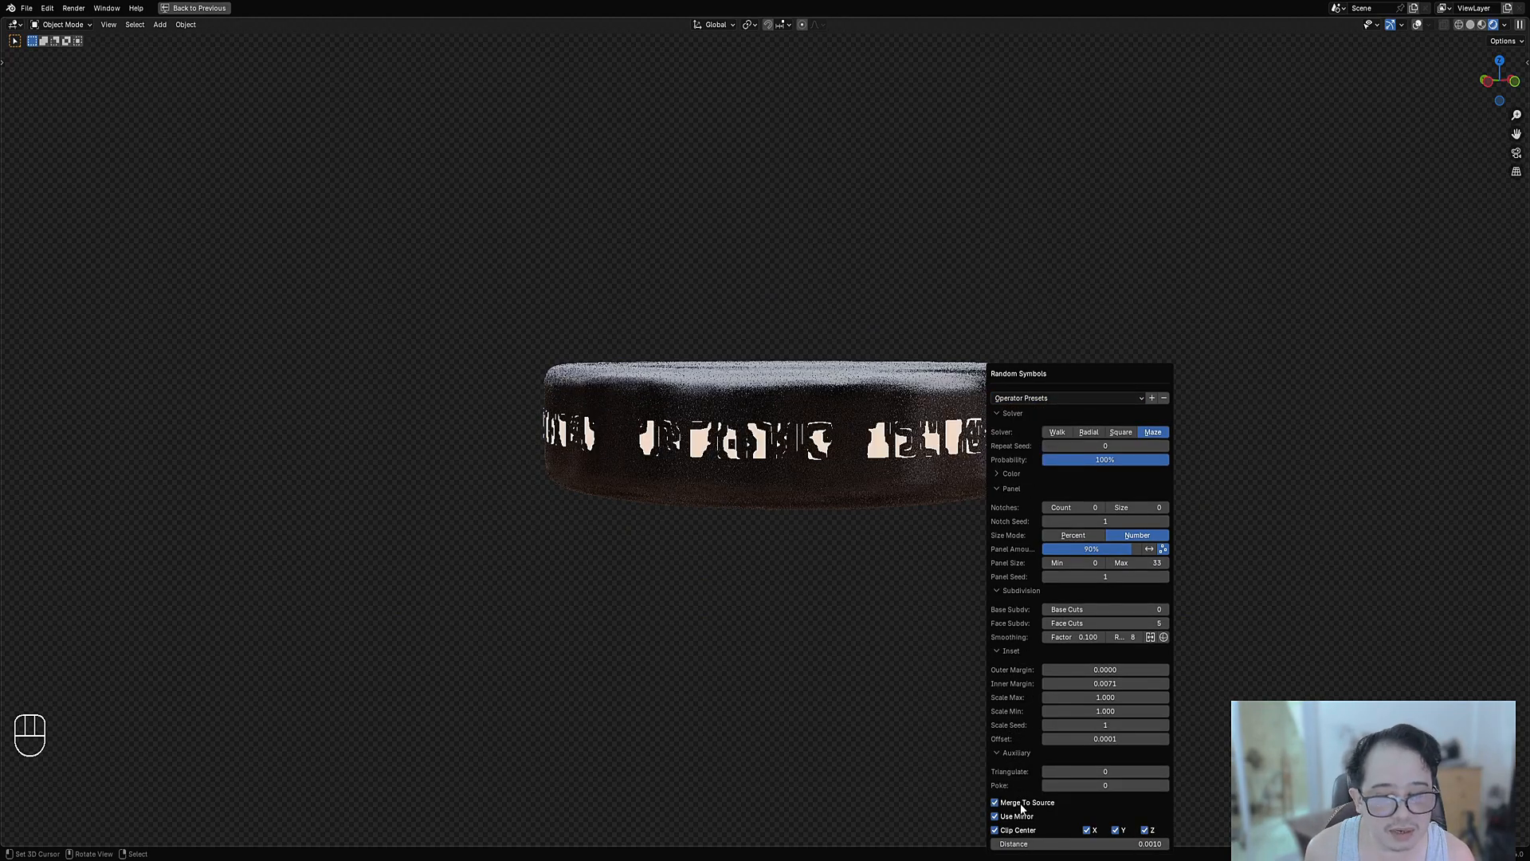
left_click(1022, 818)
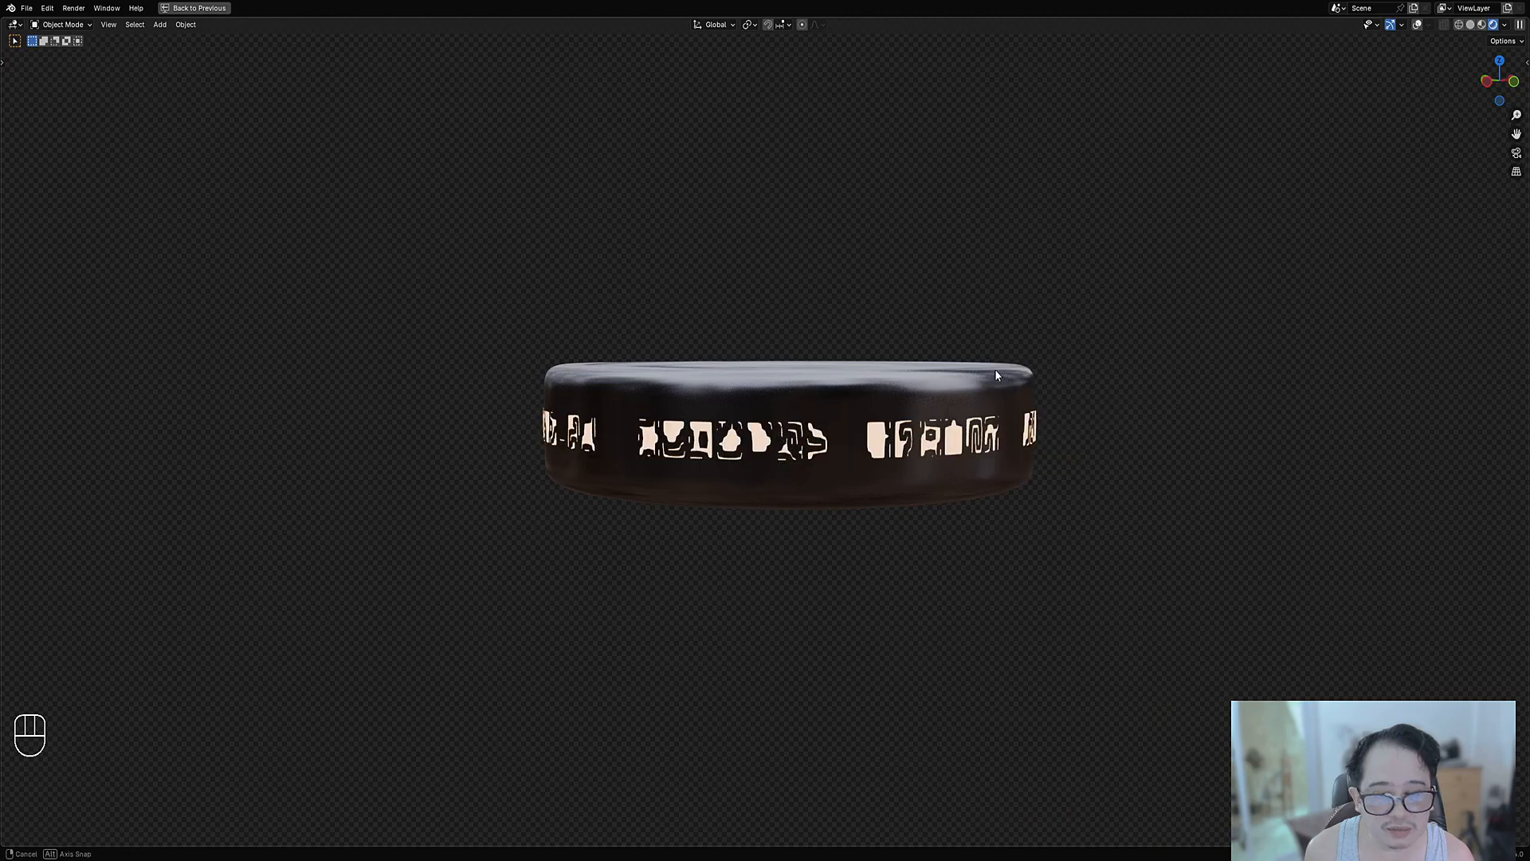
middle_click_drag(995, 370, 929, 408)
Set the symbols' Repeat Seed to 4 and Probability to 70%, and inspect the pattern on the band.
key("F9")
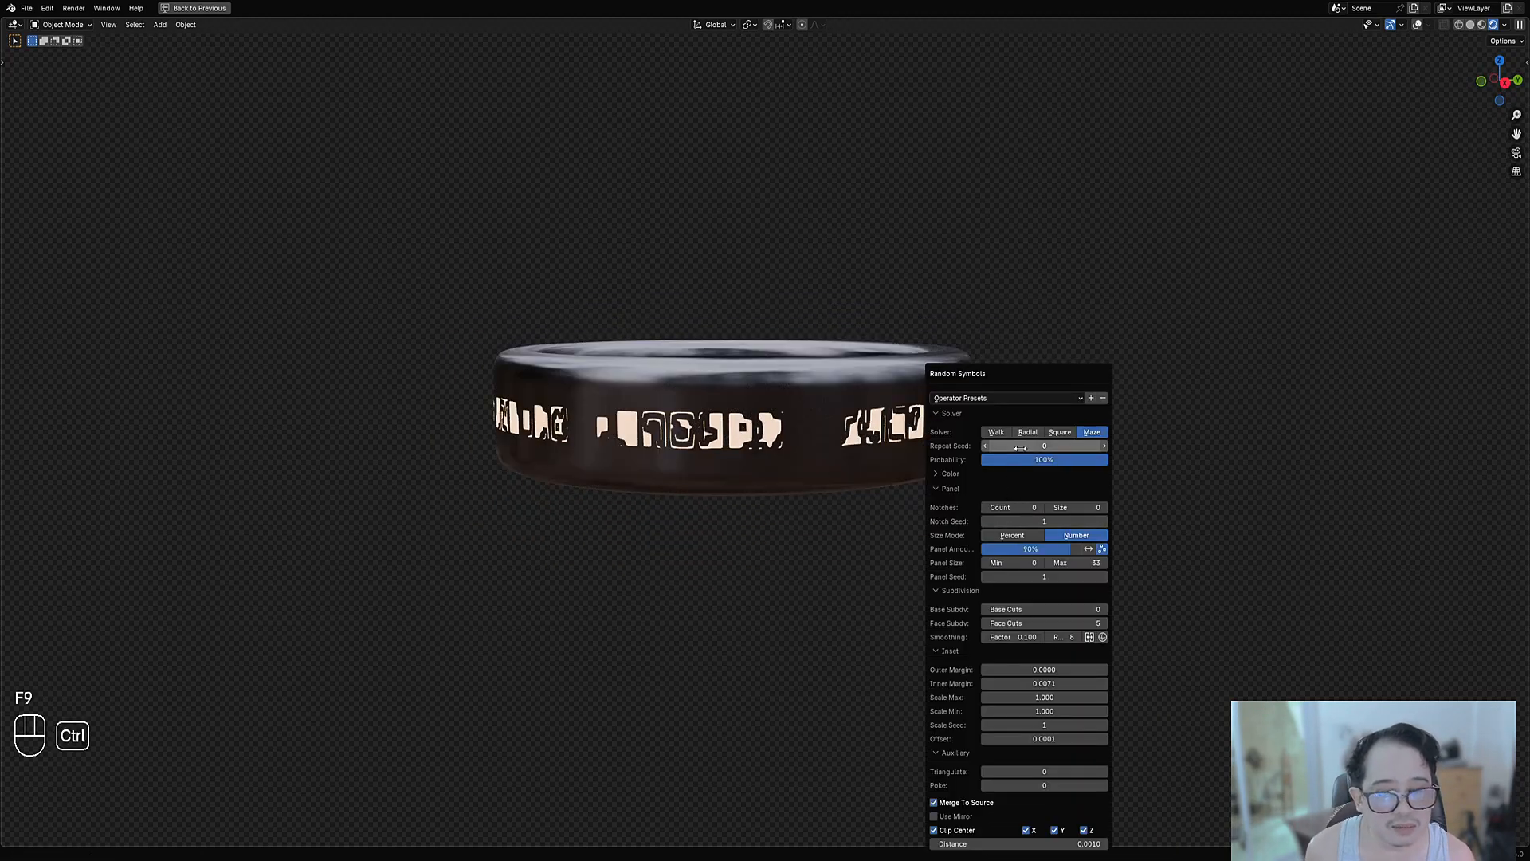
scroll(1020, 448, "up", 1, "ctrl")
scroll(1021, 448, "up", 3, "ctrl")
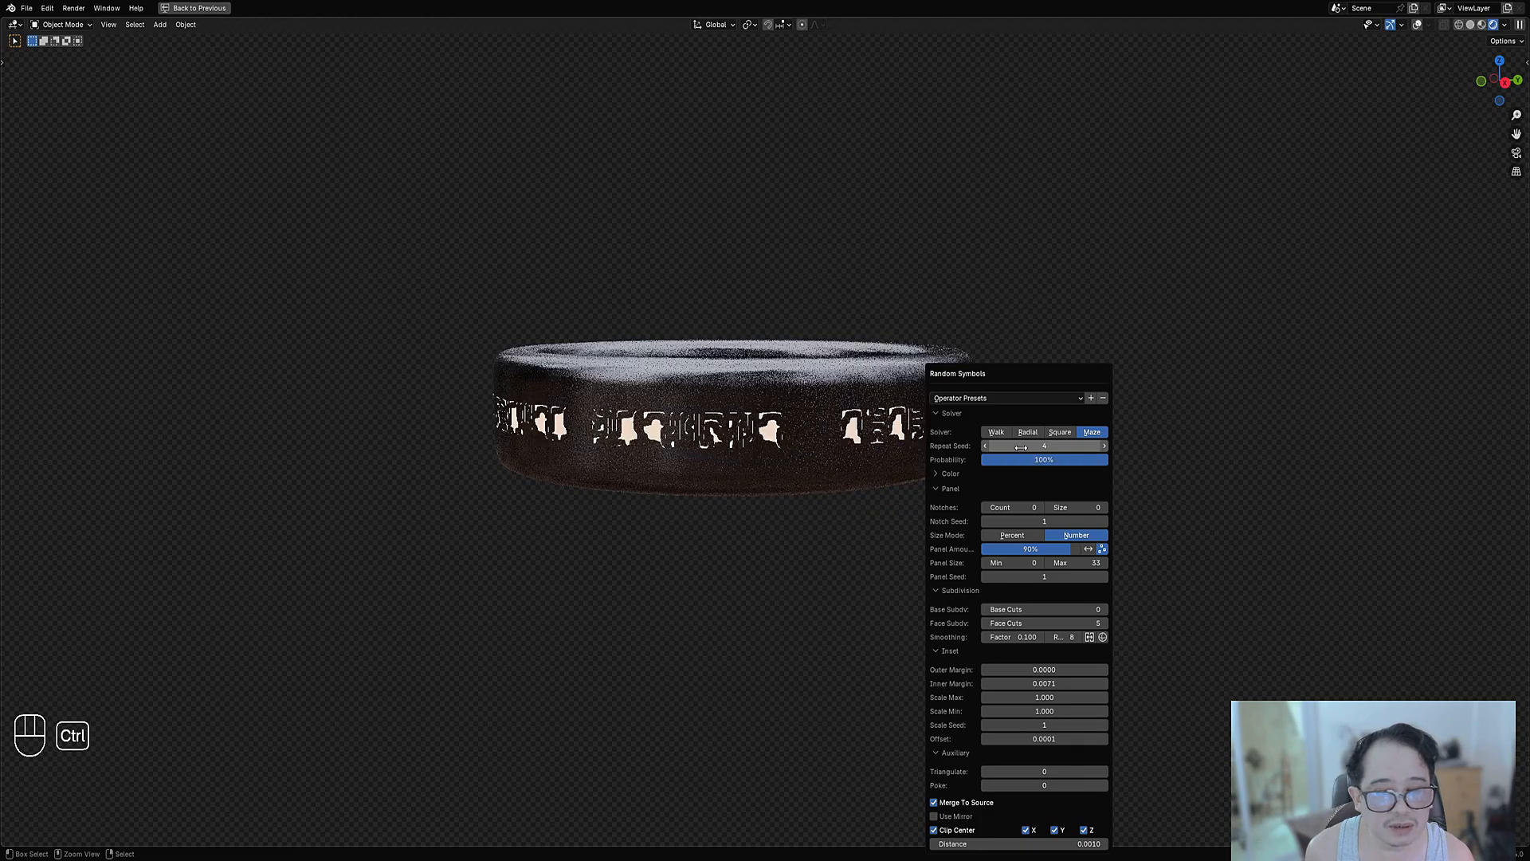
left_click(1038, 459)
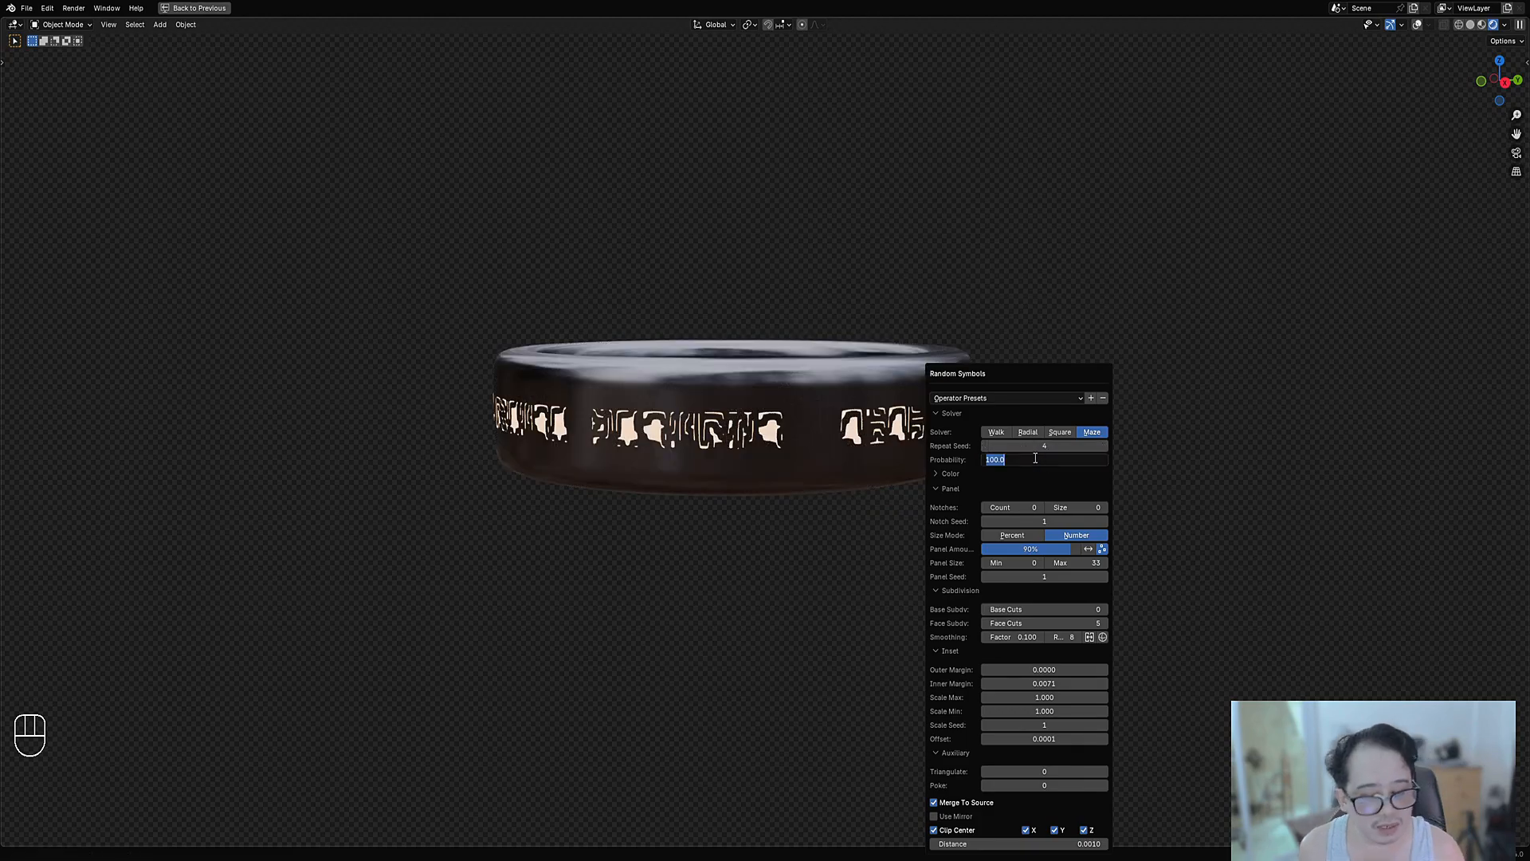
type("90")
key("Return")
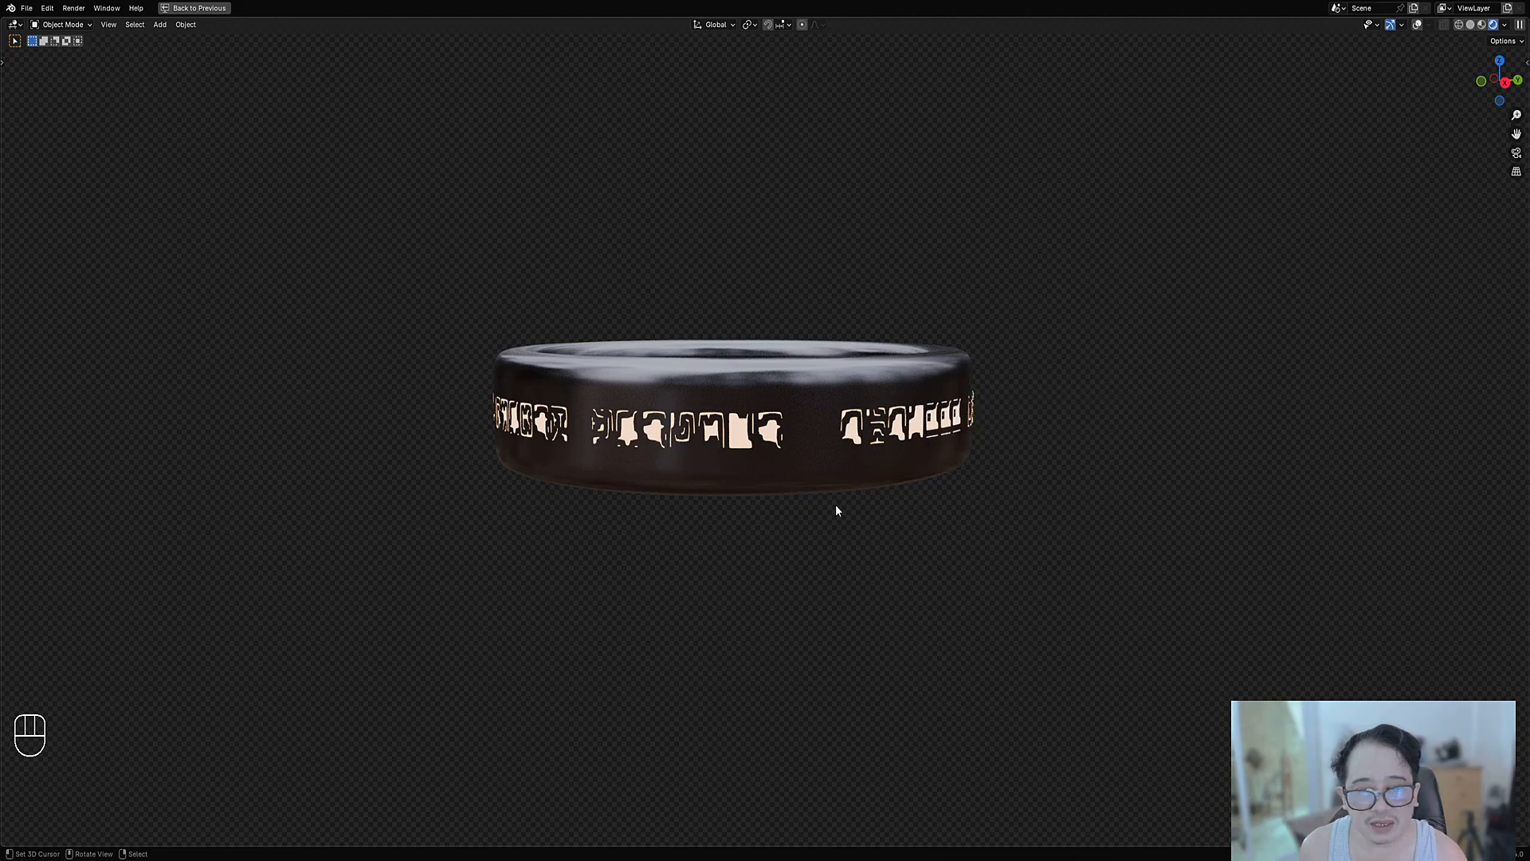
middle_click_drag(878, 454, 782, 453)
scroll(783, 453, "up", 5)
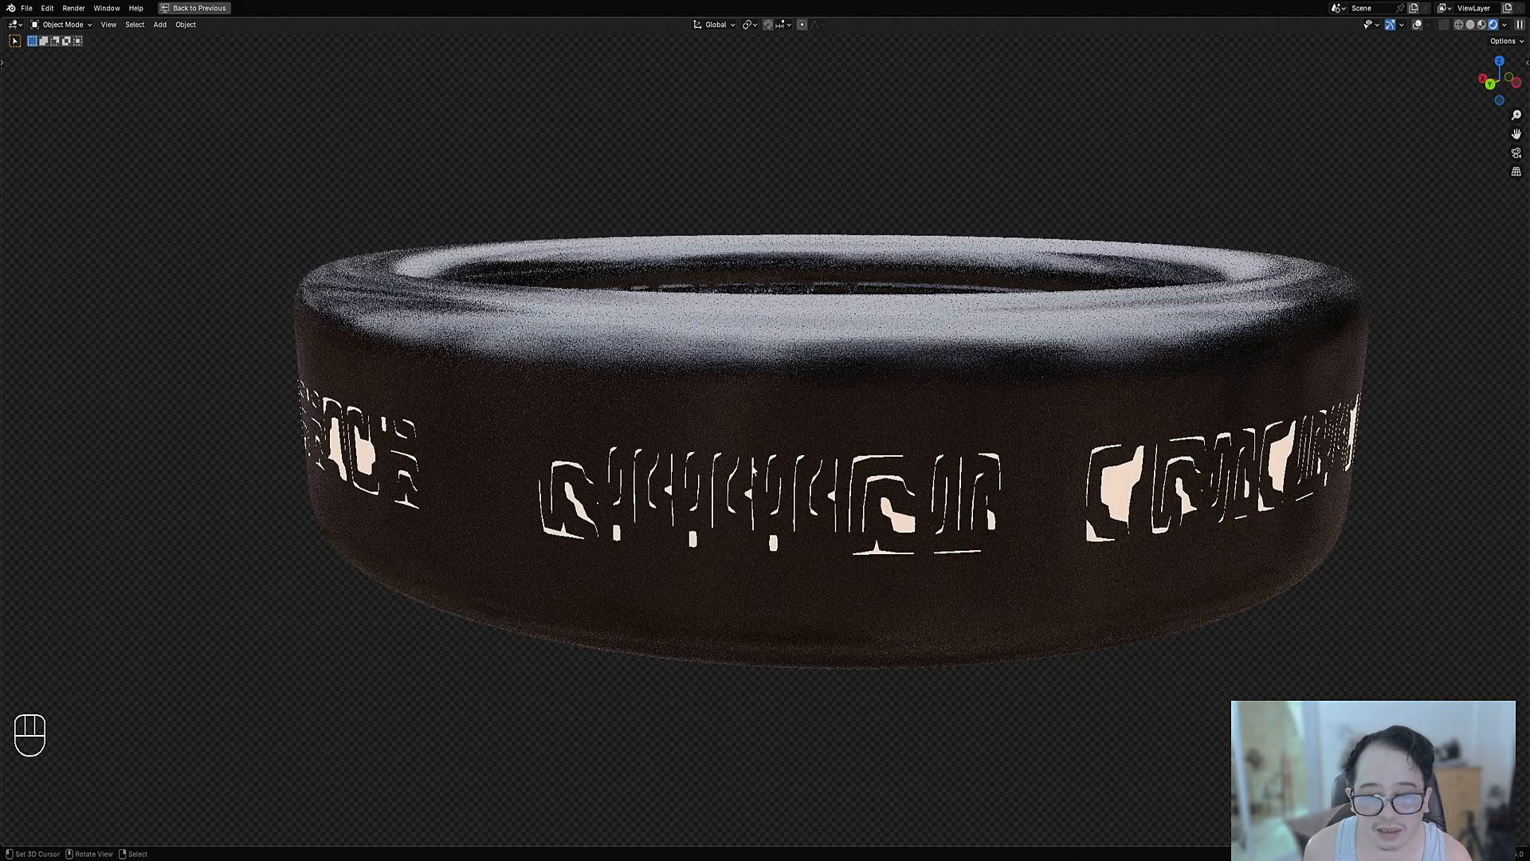
scroll(777, 508, "down", 5)
Step the Panel Seed up to 10 for the symbols on the outer band.
middle_click_drag(905, 523, 1015, 447)
key("F9")
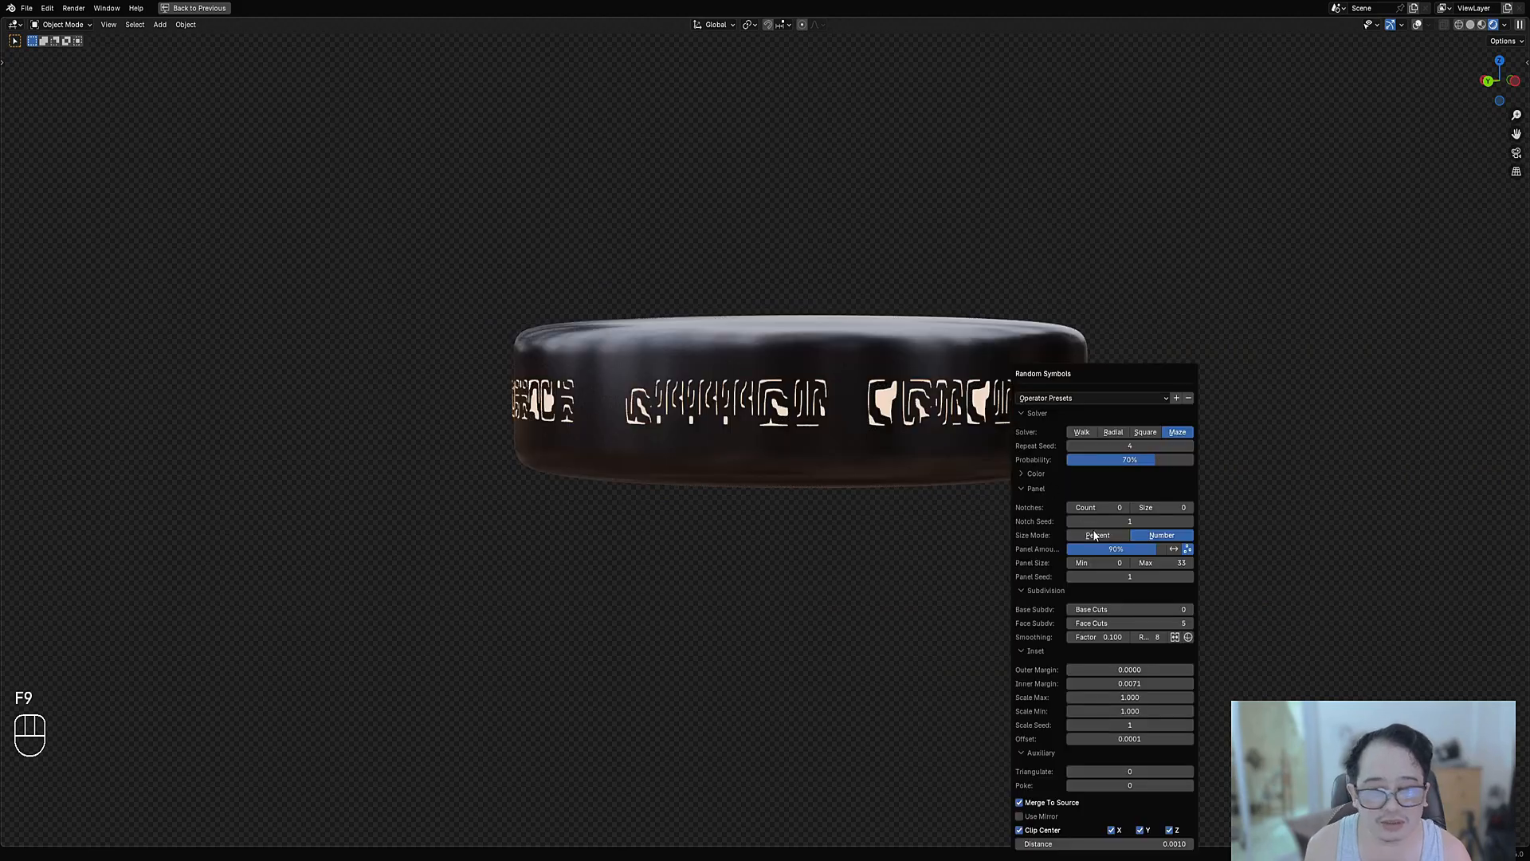
scroll(1128, 579, "up", 2, "ctrl")
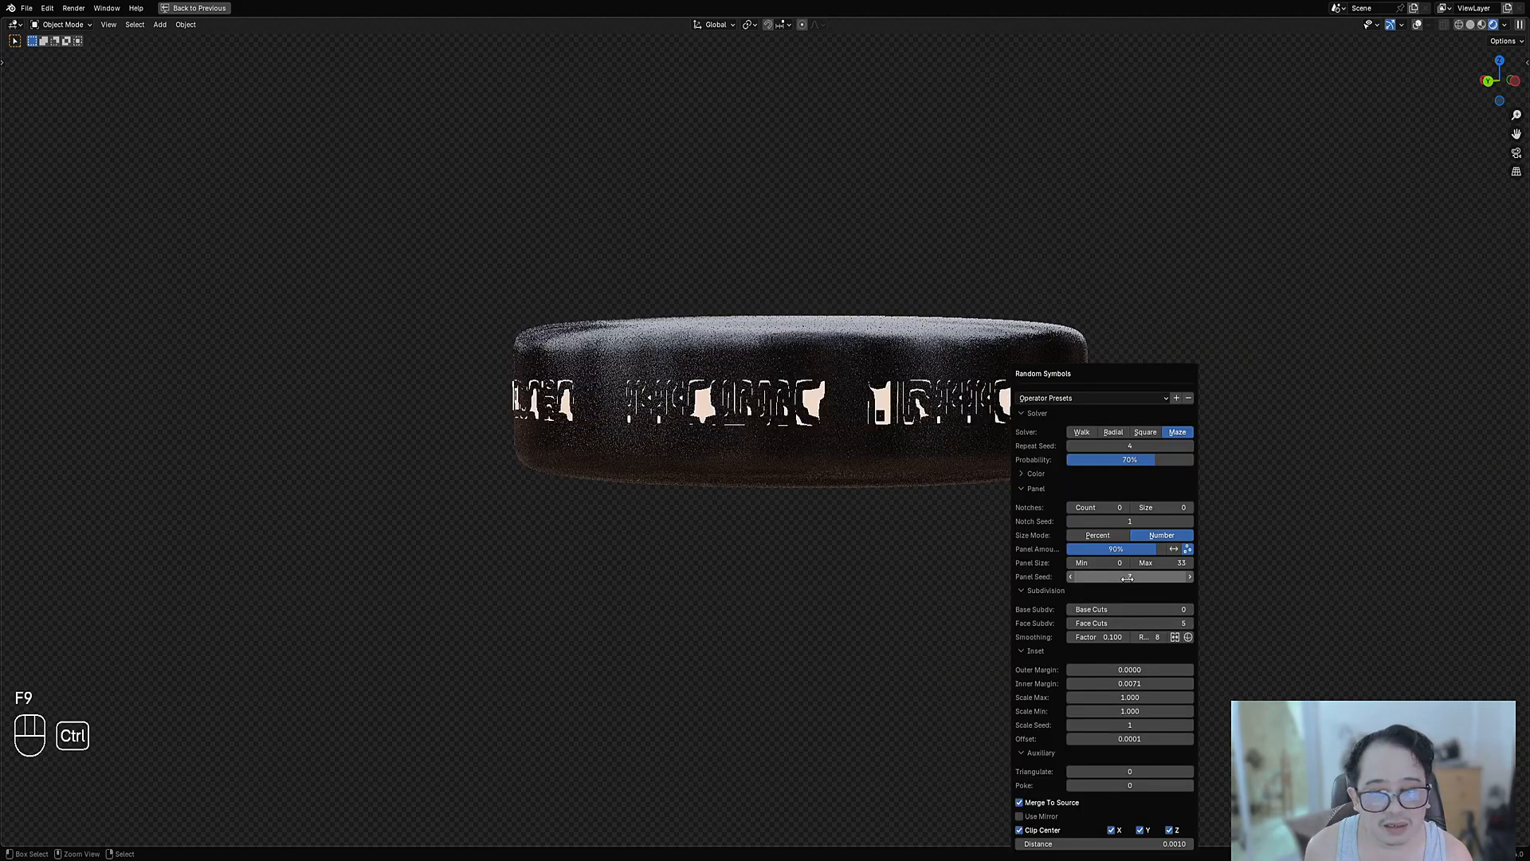
scroll(1128, 579, "up", 3, "ctrl")
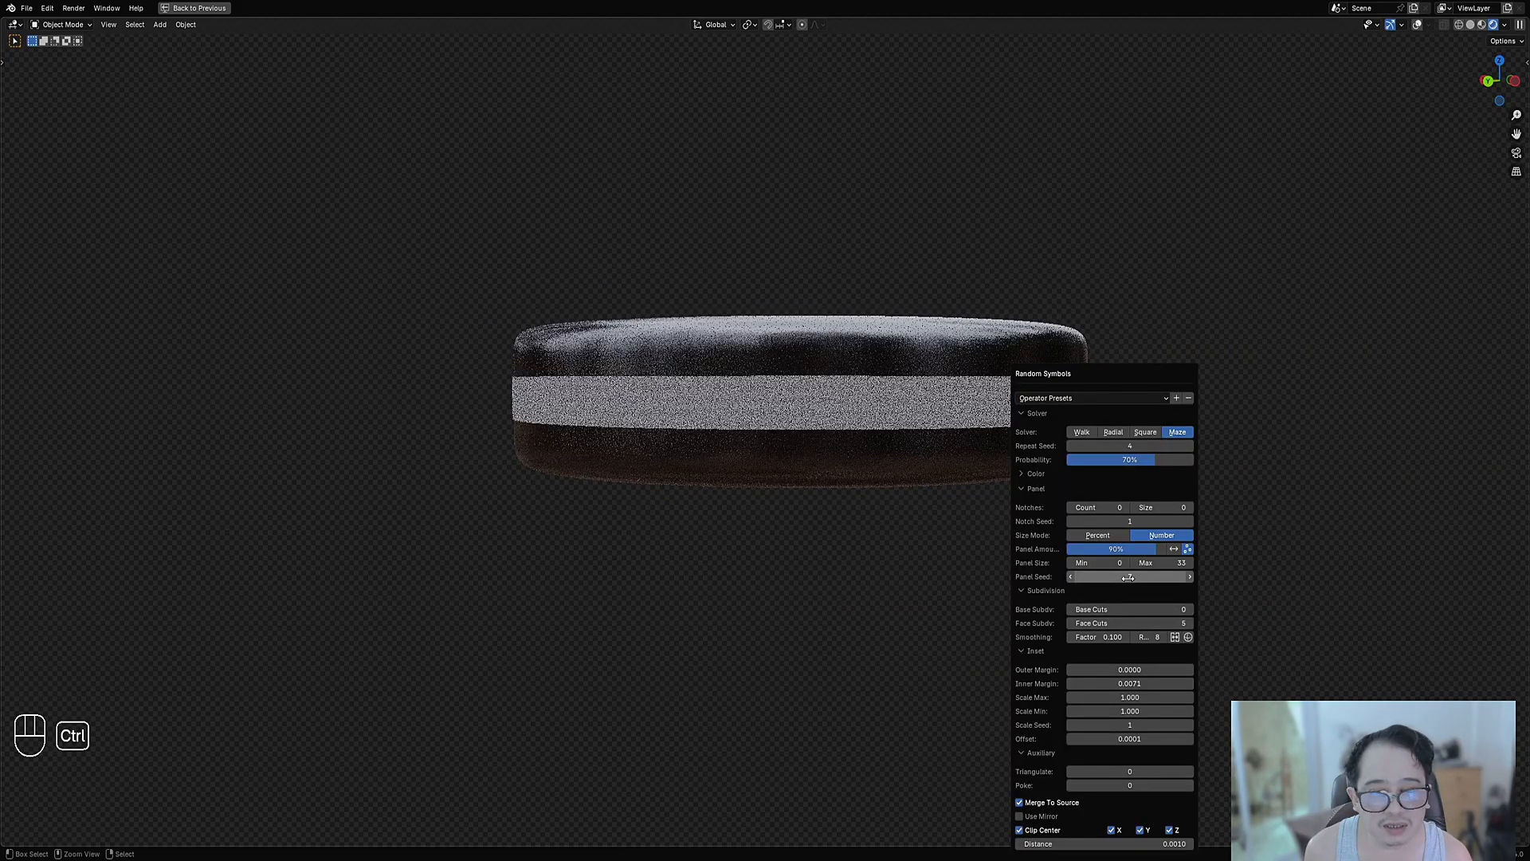
scroll(1128, 577, "up", 3, "ctrl")
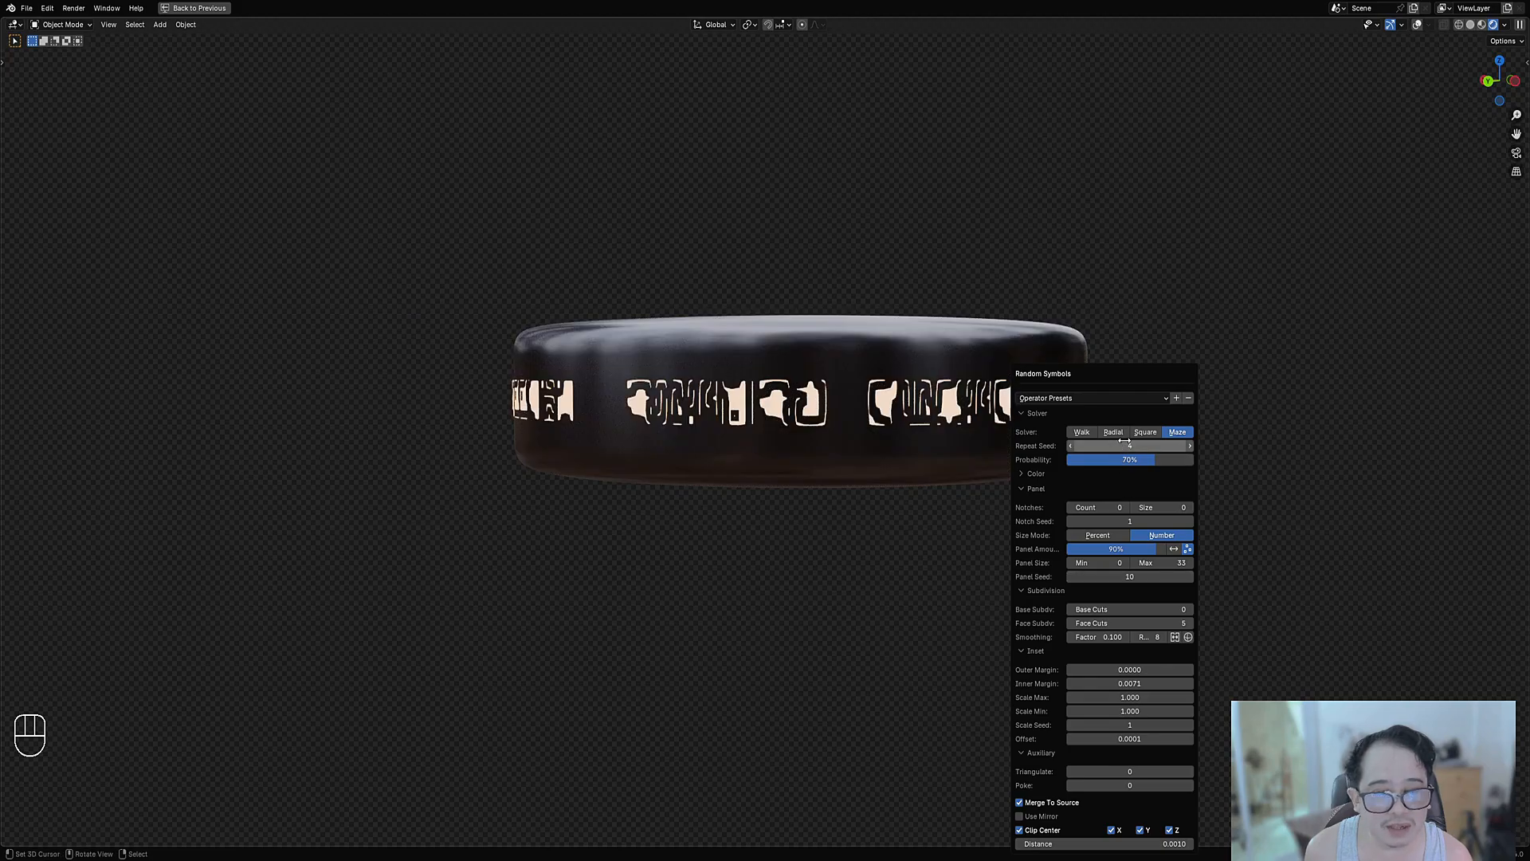
Set the symbols' Probability to 50% and inspect the pattern around the band.
left_click(1118, 457)
type("50")
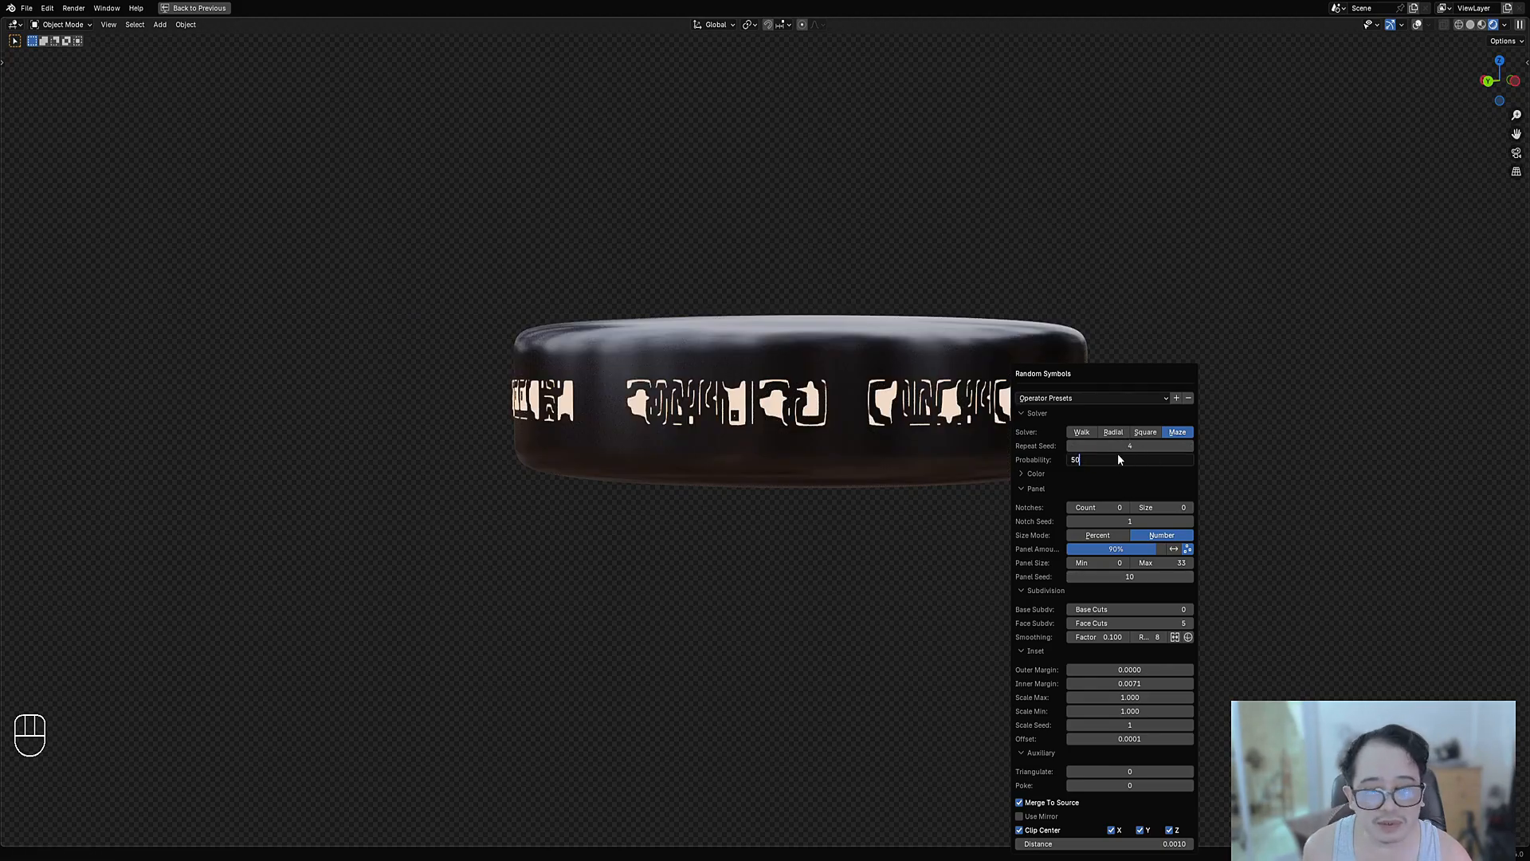
key("Return")
middle_click_drag(955, 436, 877, 437)
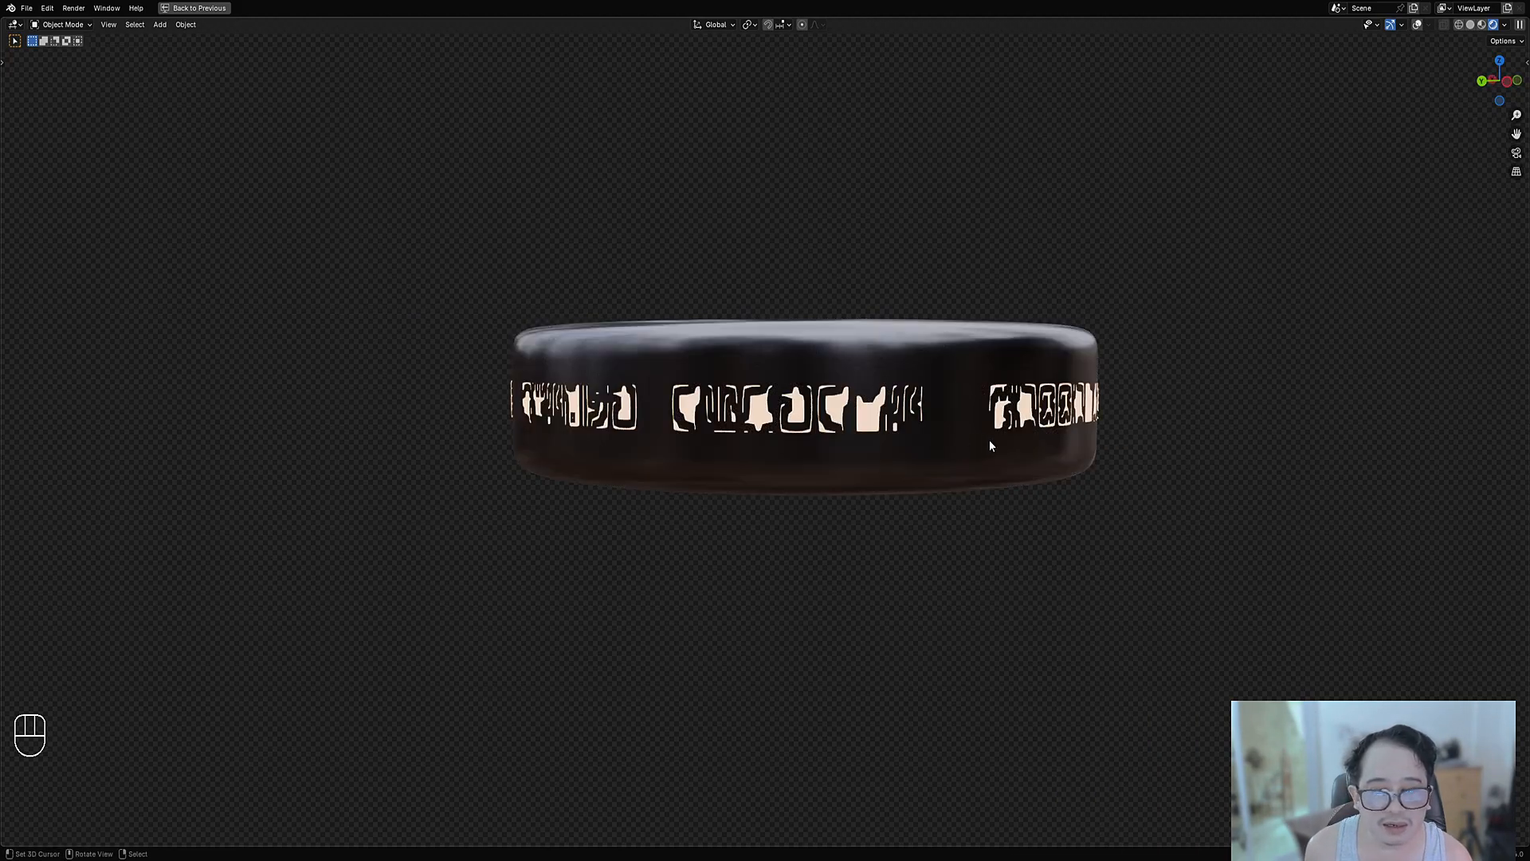
middle_click_drag(1007, 426, 888, 414)
scroll(893, 425, "up", 1)
Show the overlays to mark the repeated symbols with an annotation, erase it, and inspect the pattern around the ring.
key("shift+alt+z")
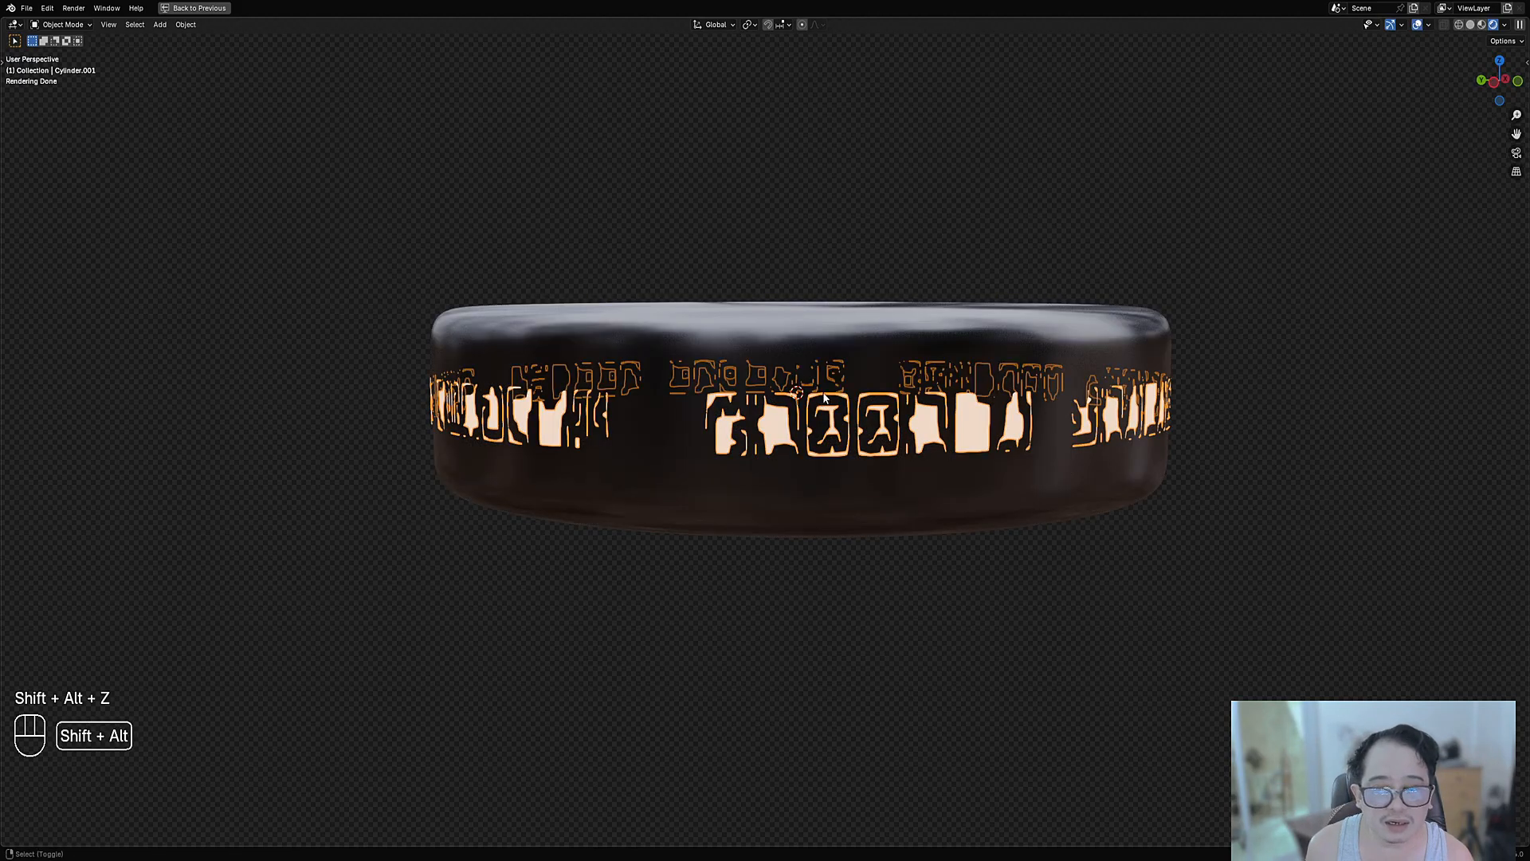
mouse_move(845, 388)
left_mouse_down()
mouse_move(793, 393)
mouse_move(781, 416)
left_mouse_up()
mouse_move(845, 398)
right_mouse_down()
mouse_move(758, 472)
mouse_move(700, 471)
right_mouse_up()
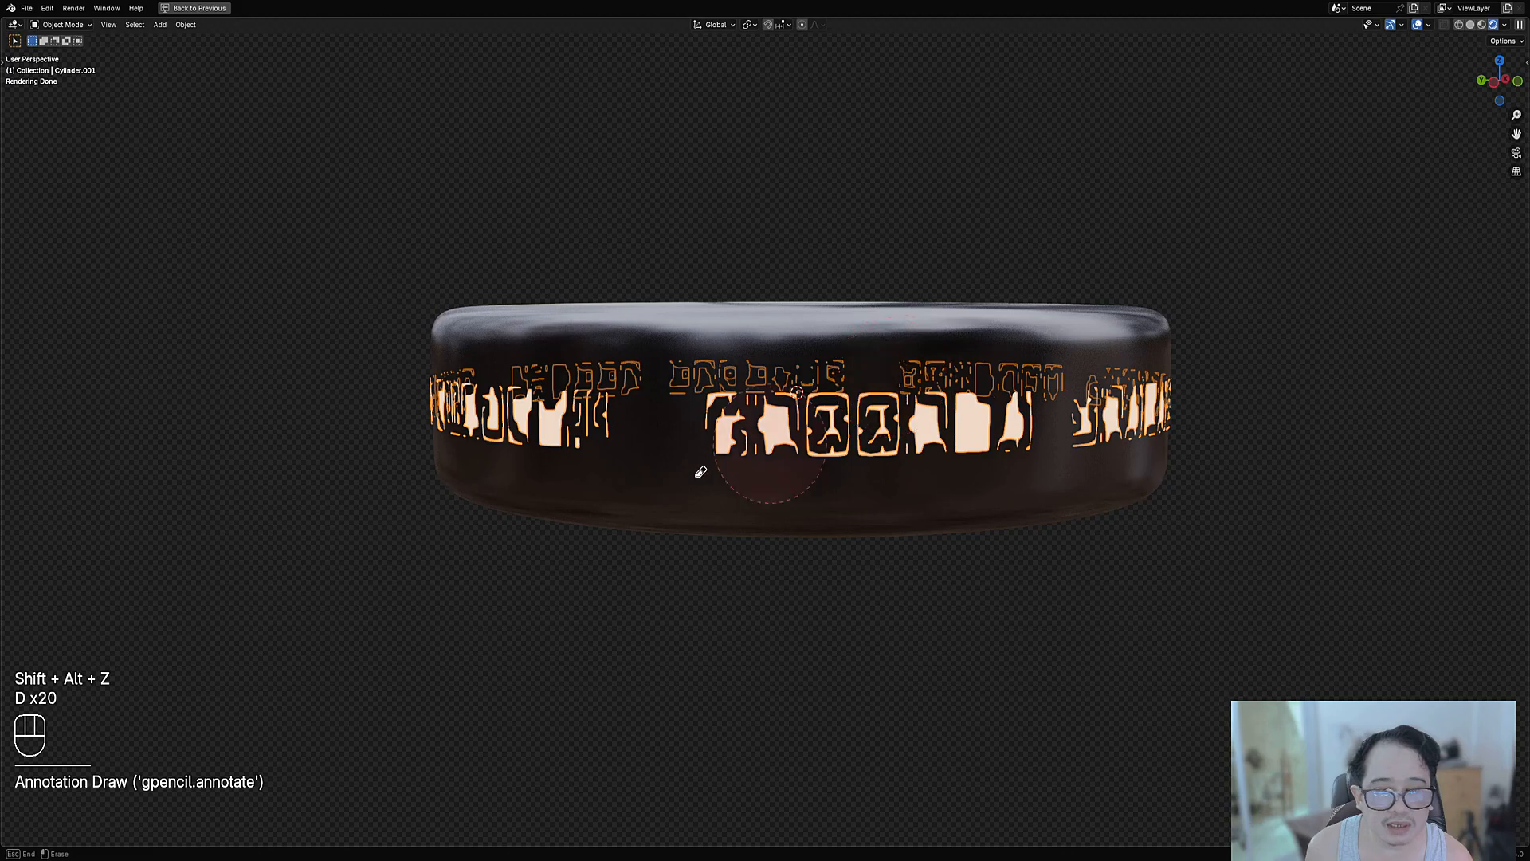
key("shift+alt+z")
middle_click_drag(1049, 488, 760, 482)
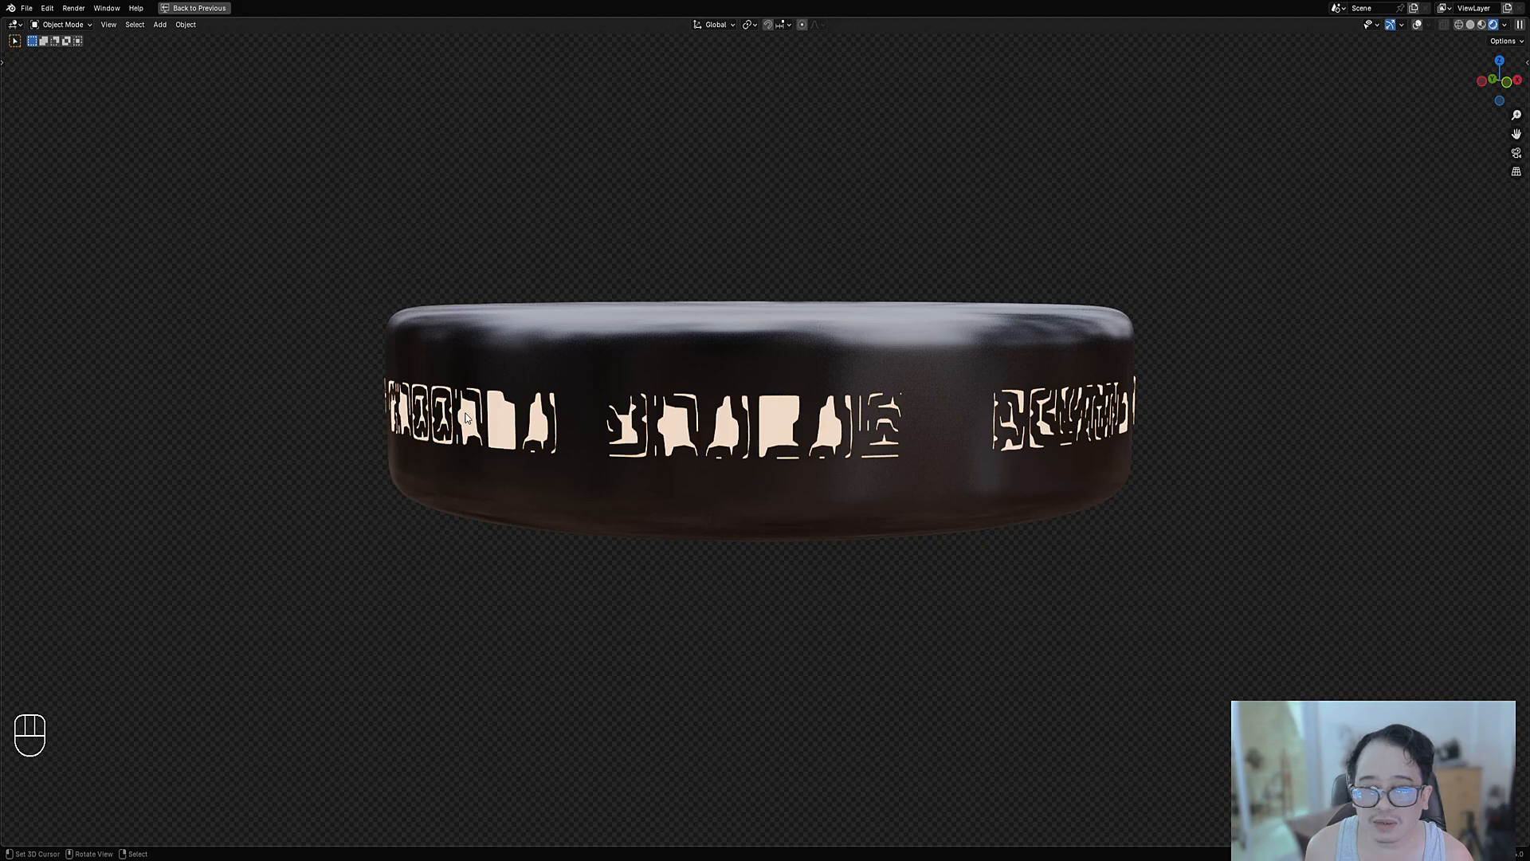
middle_click_drag(679, 432, 664, 492)
key("shift+alt+z")
key("shift+alt+z")
scroll(794, 492, "up", 1)
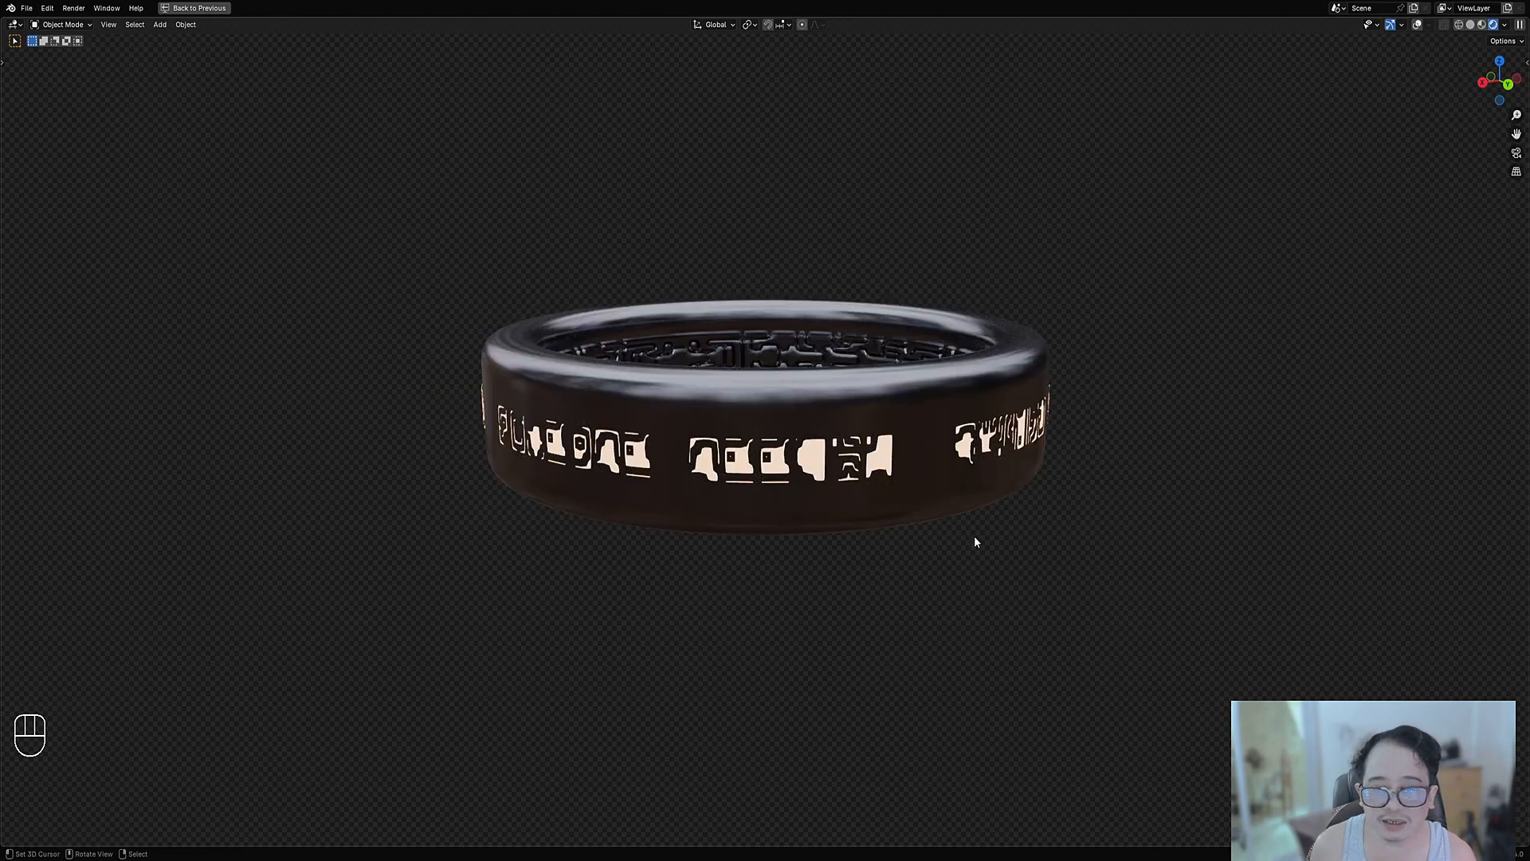
Step the Panel Seed up to 14 and set Triangulate to 5 for the band's symbols.
key("F9")
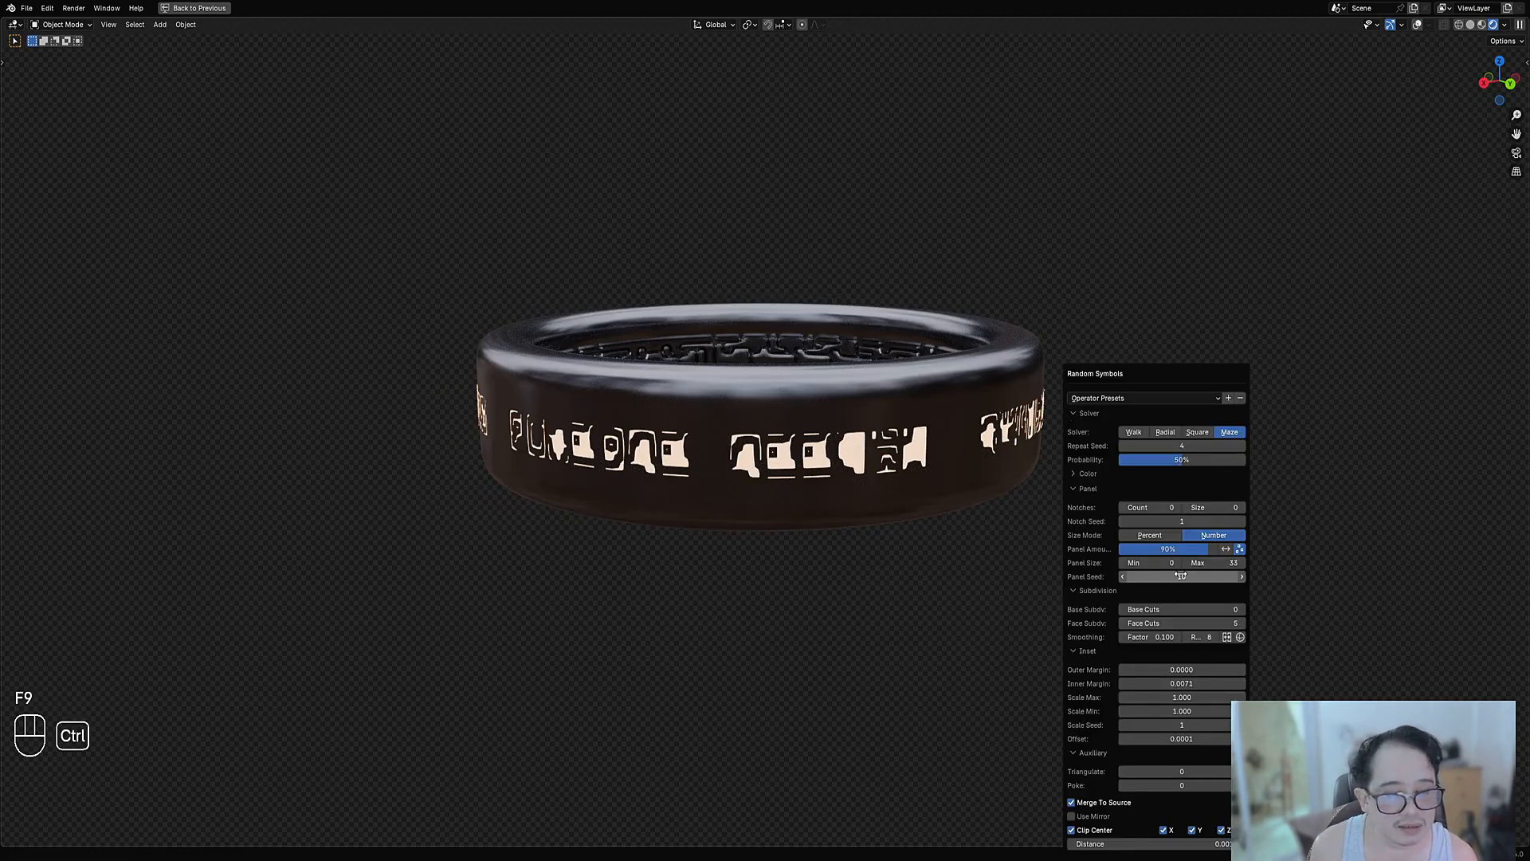
scroll(1181, 575, "up", 4, "ctrl")
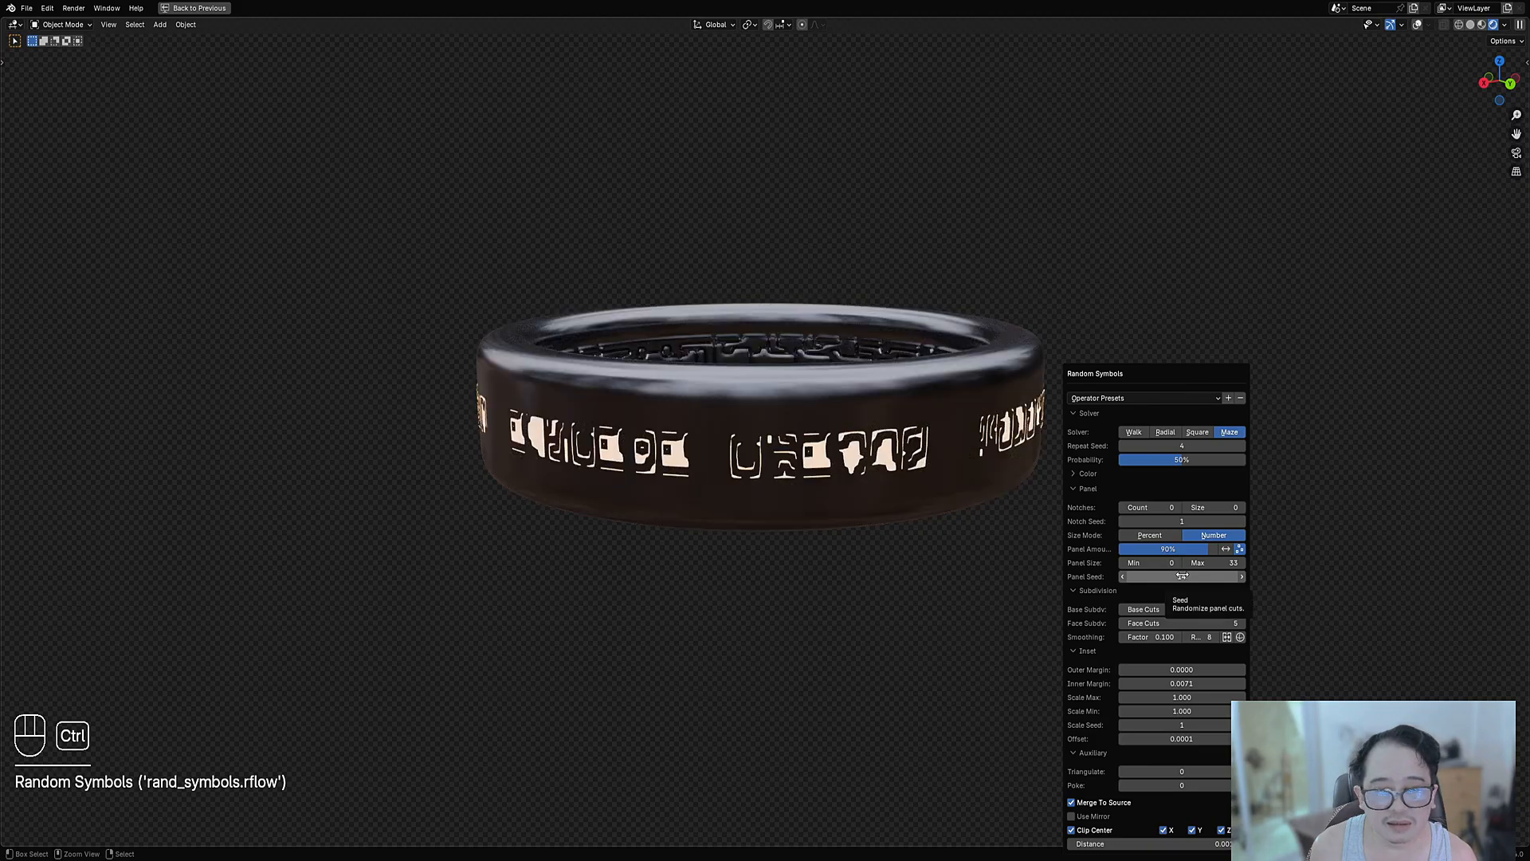
left_click(1175, 772)
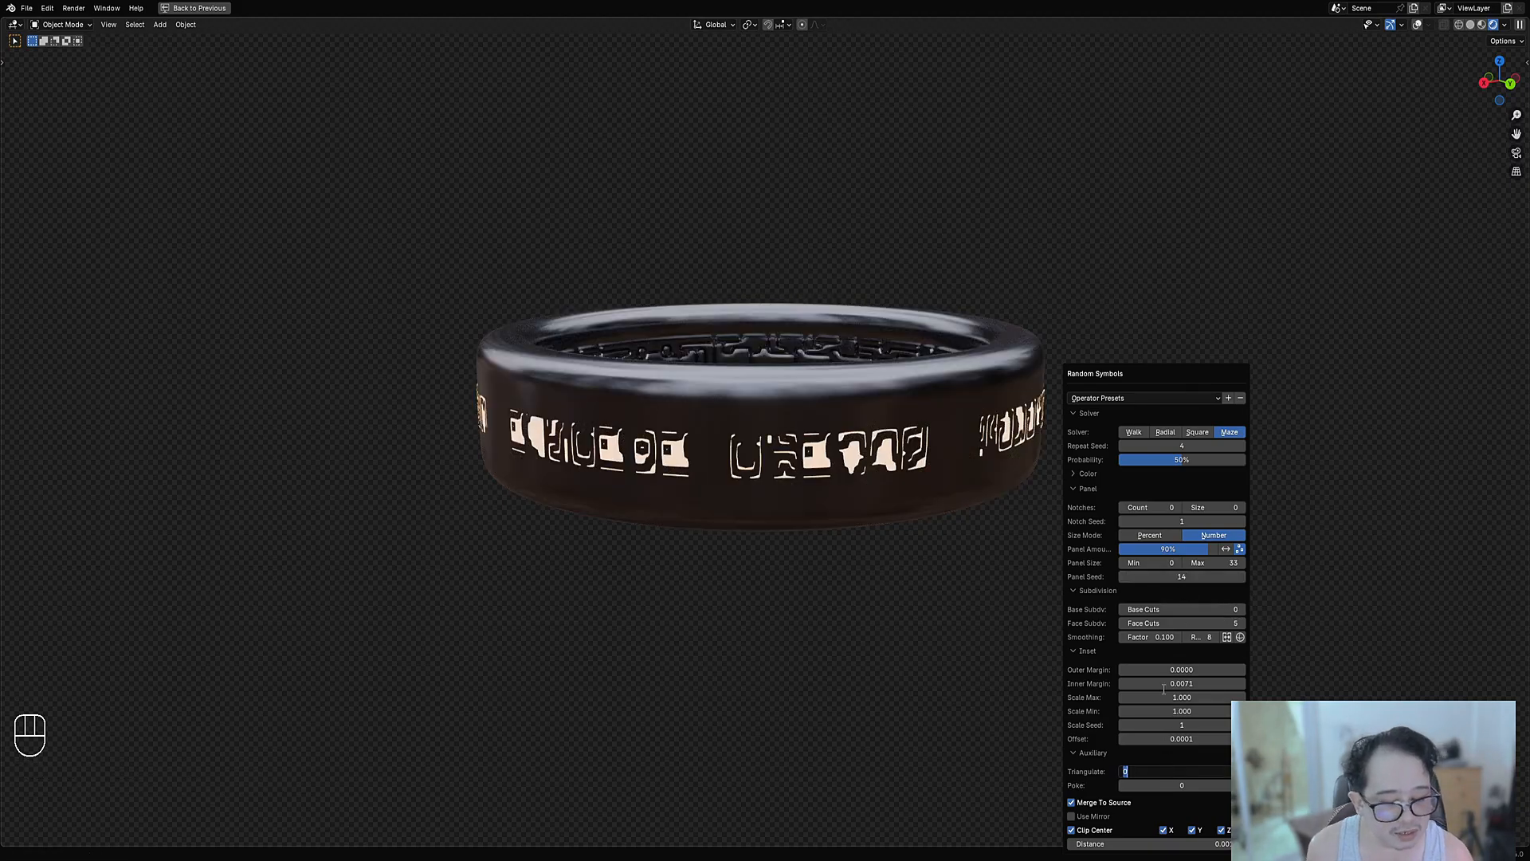
type("5")
key("Return")
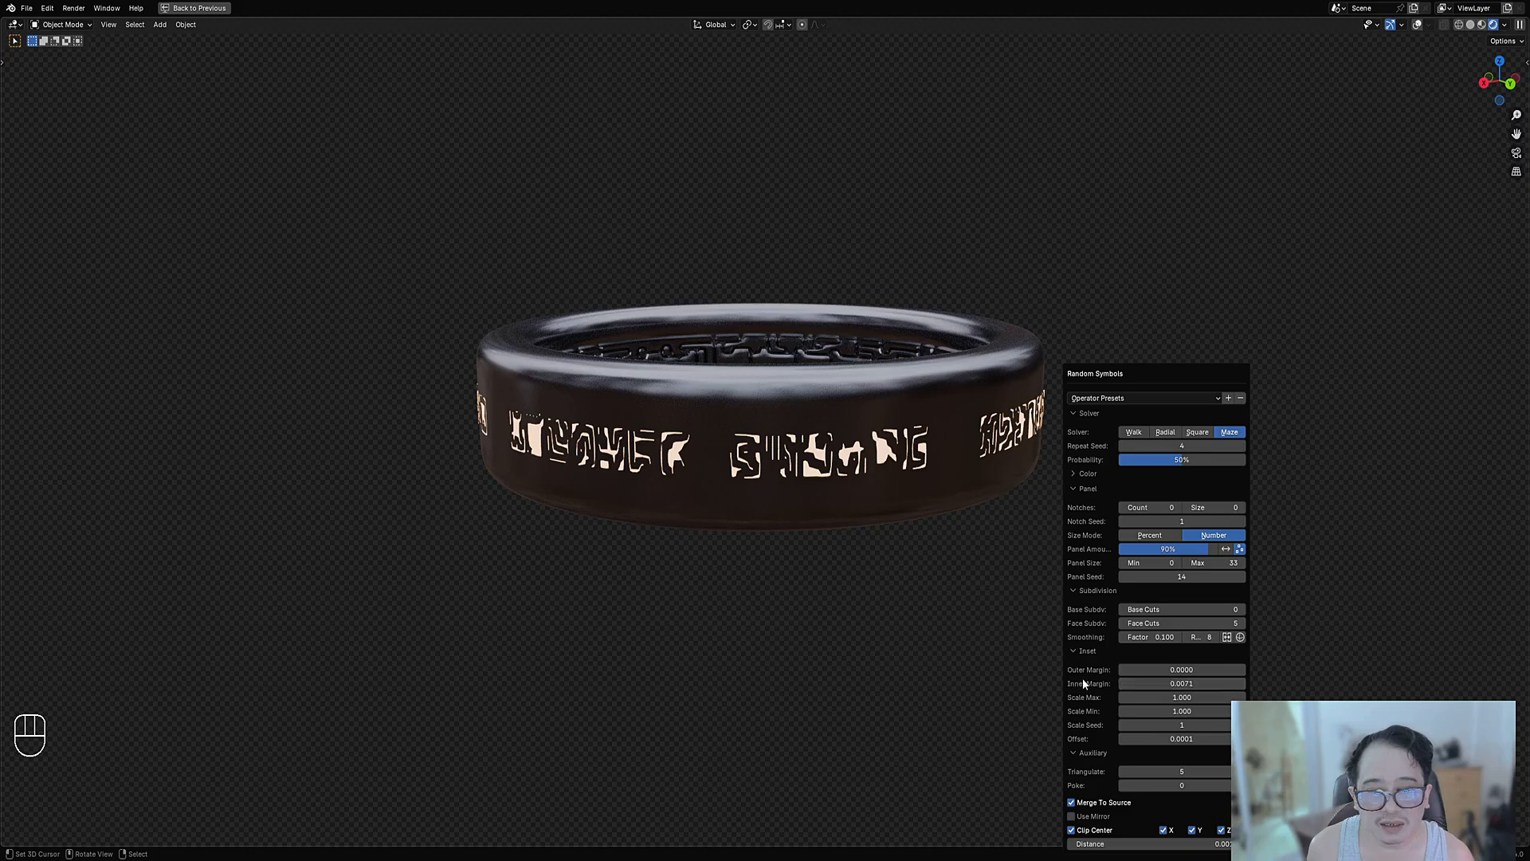
middle_click_drag(1083, 677, 1000, 508)
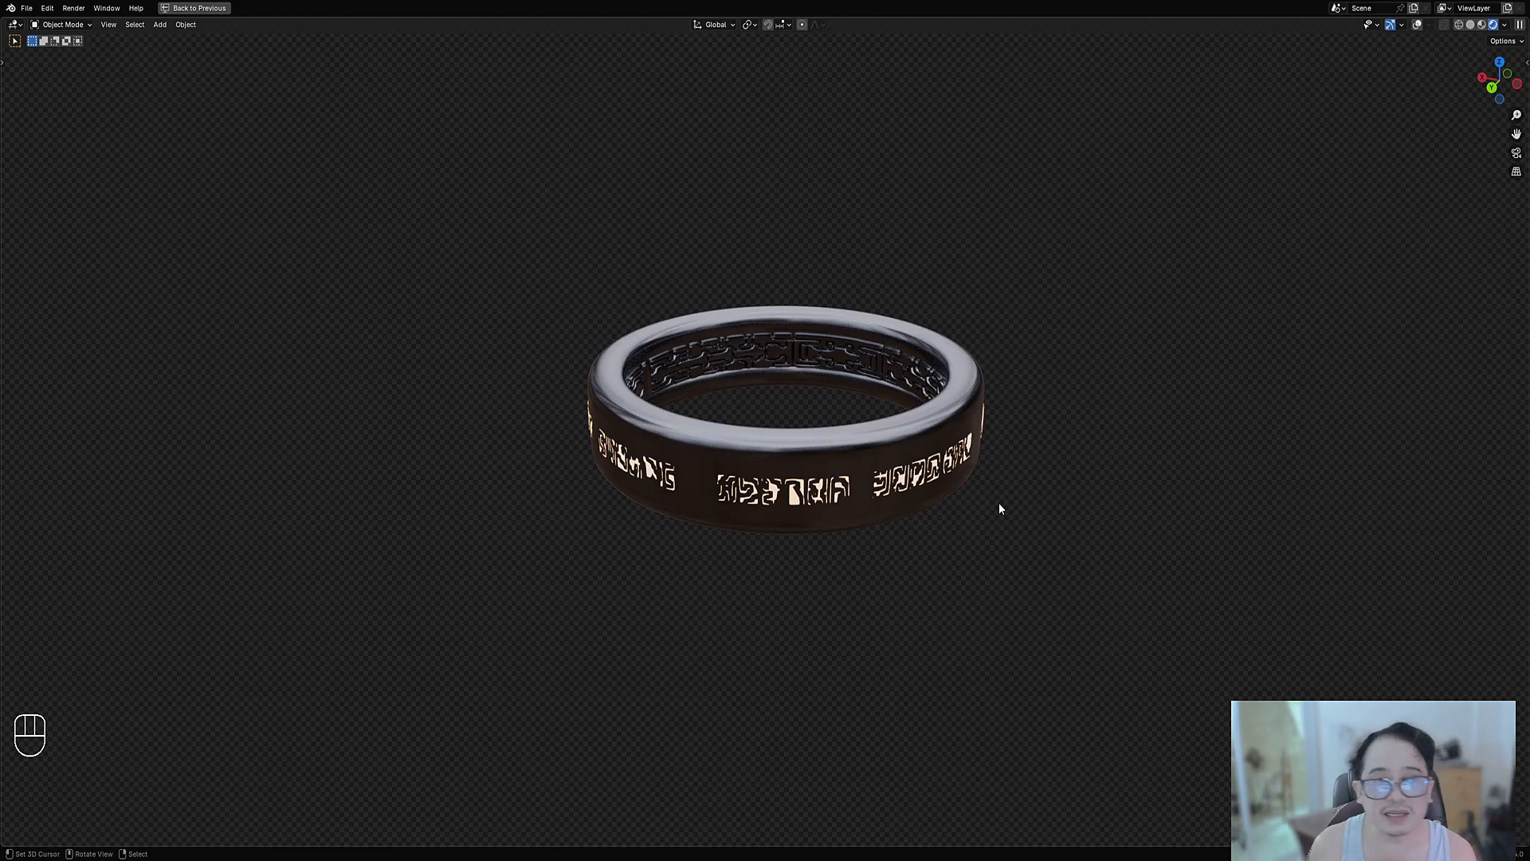
middle_click_drag(1002, 495, 1035, 365)
scroll(1035, 365, "up", 2)
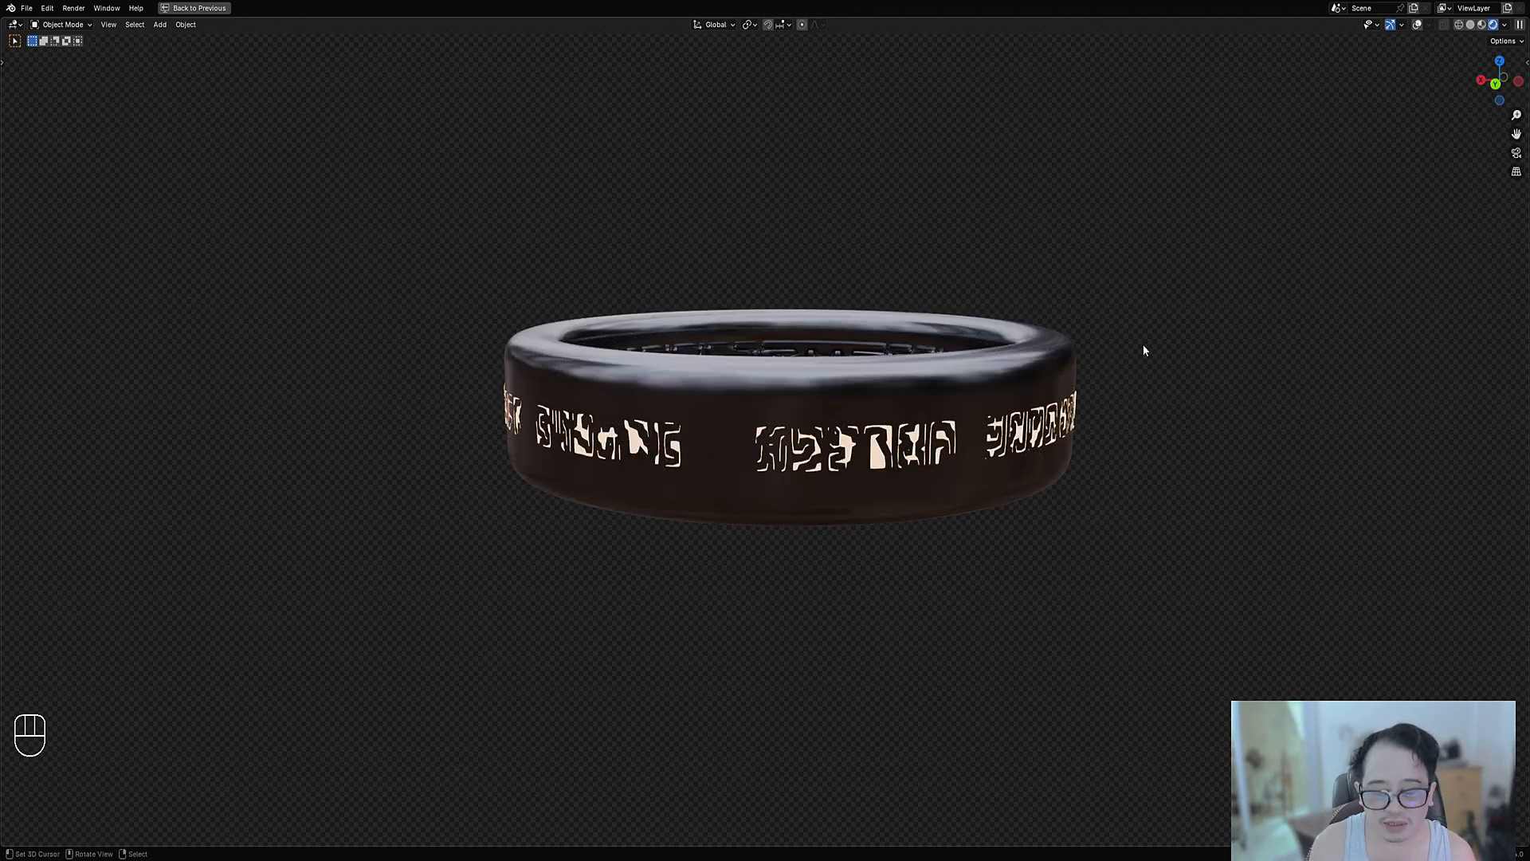
Try a blue tint and a pale yellow tint as the color of the band's symbols.
key("F9")
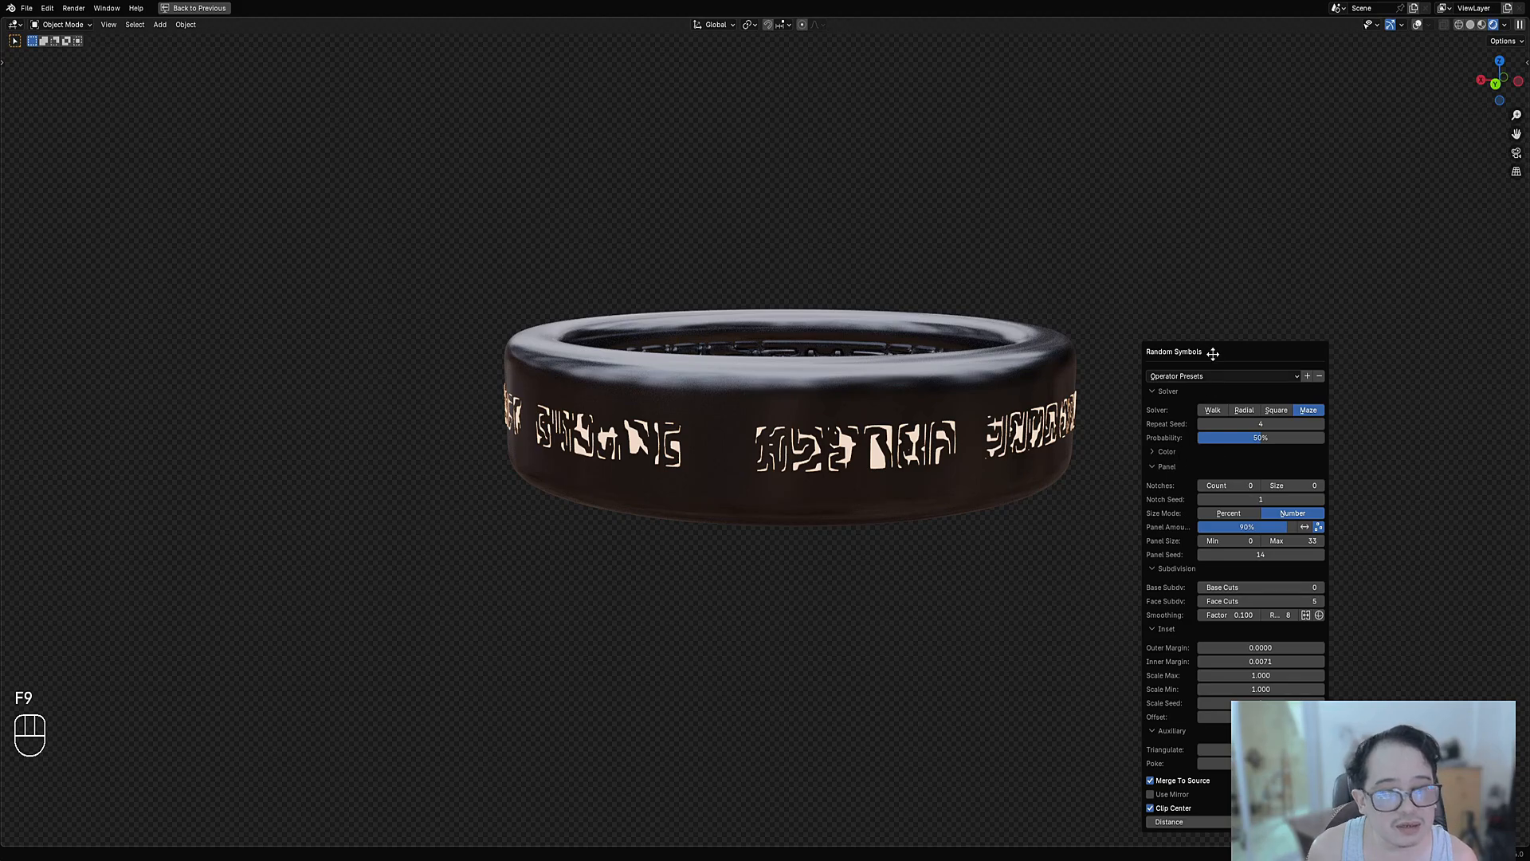
left_click_drag(1183, 439, 1177, 219)
left_click(1170, 236)
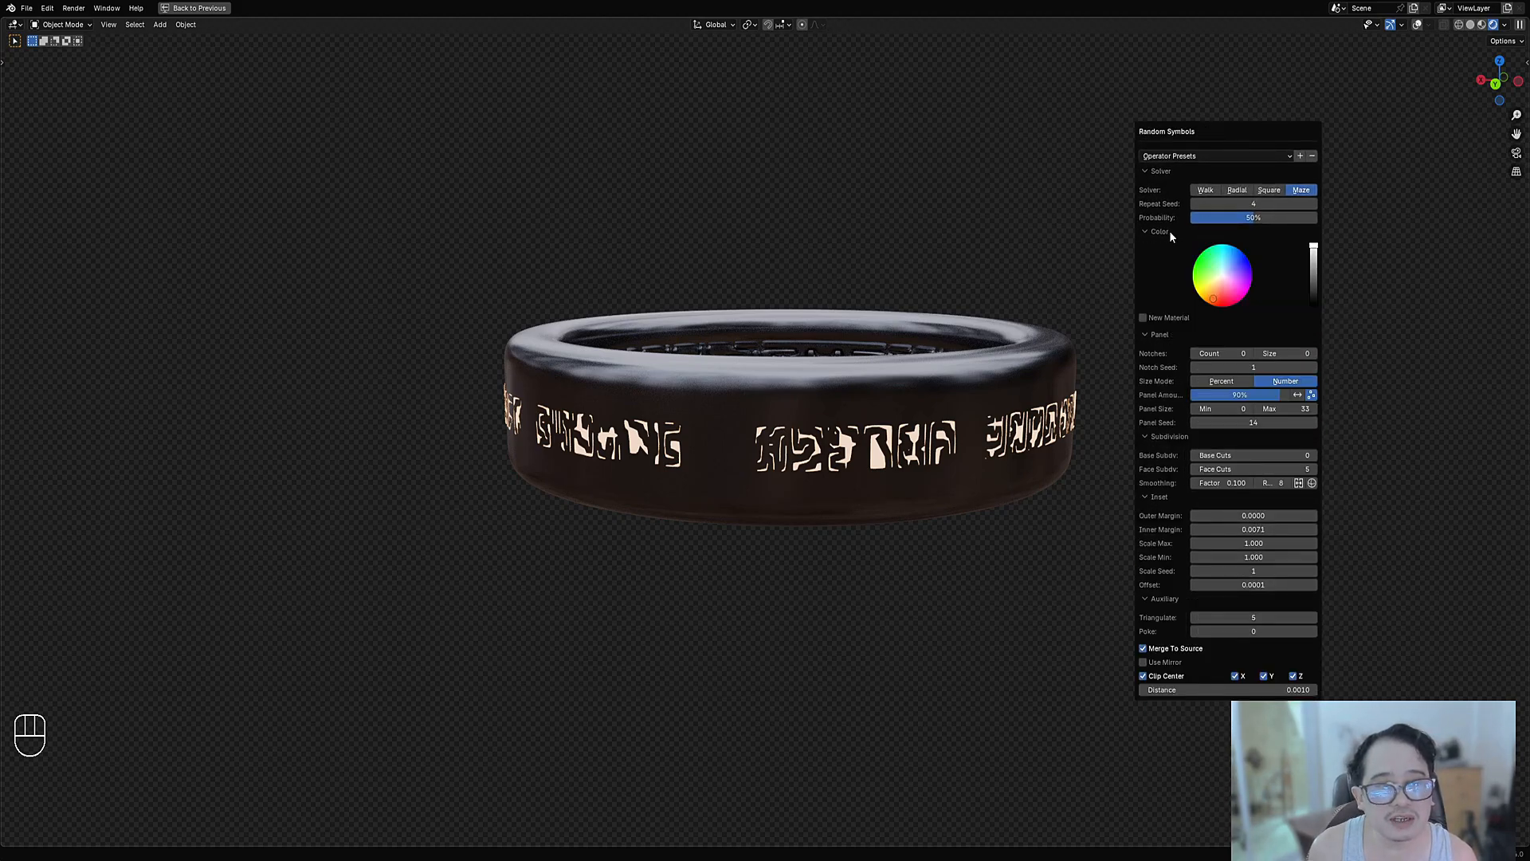
mouse_move(1214, 298)
left_mouse_down()
mouse_move(1198, 261)
mouse_move(1242, 263)
left_mouse_up()
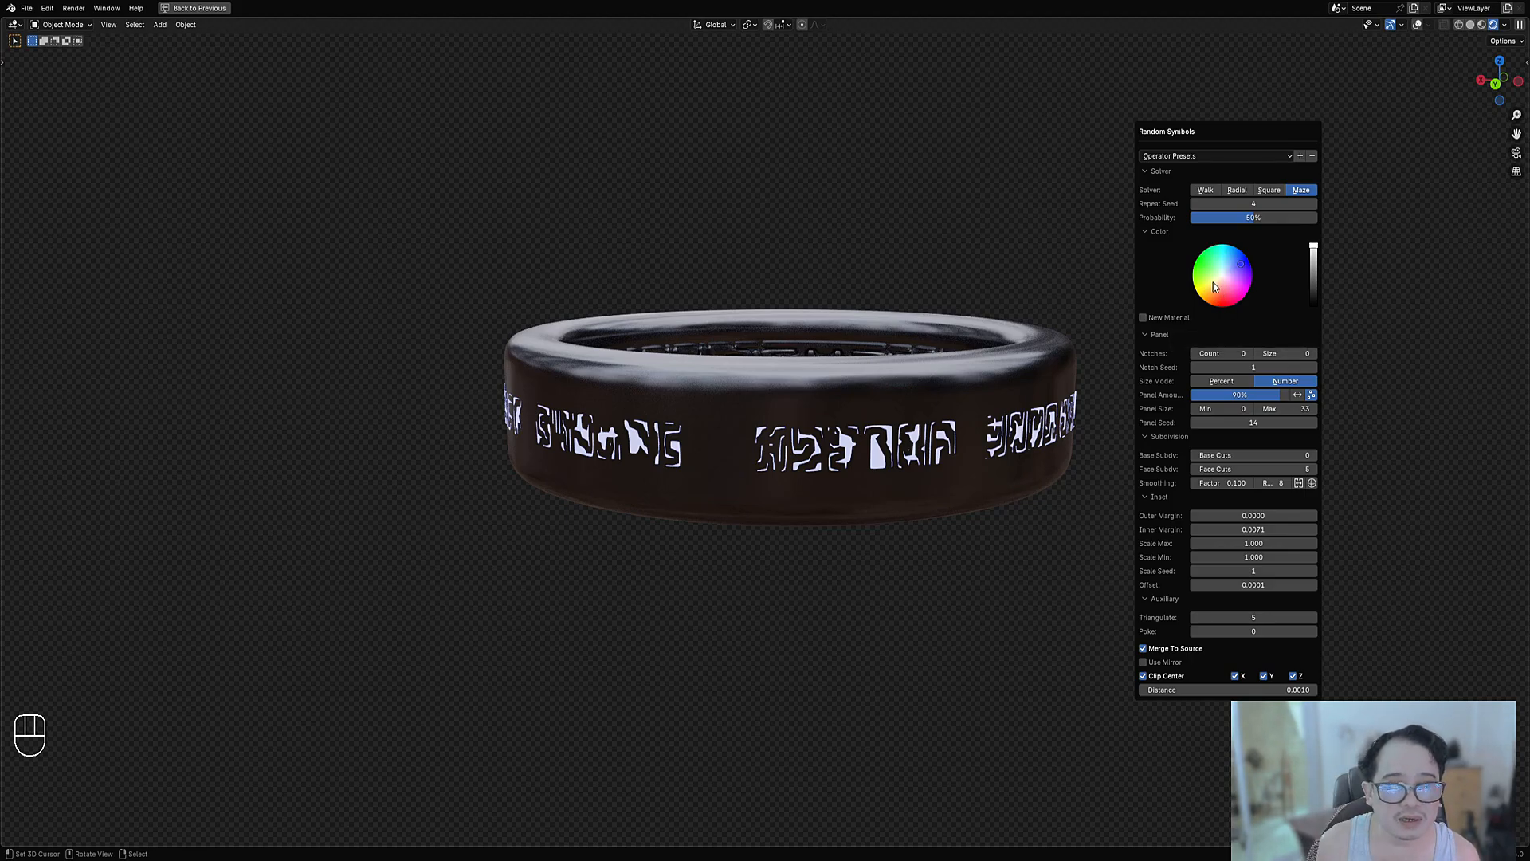
left_click_drag(1213, 282, 1210, 289)
scroll(824, 451, "down", 4)
middle_click_drag(824, 451, 912, 444)
scroll(914, 444, "up", 3)
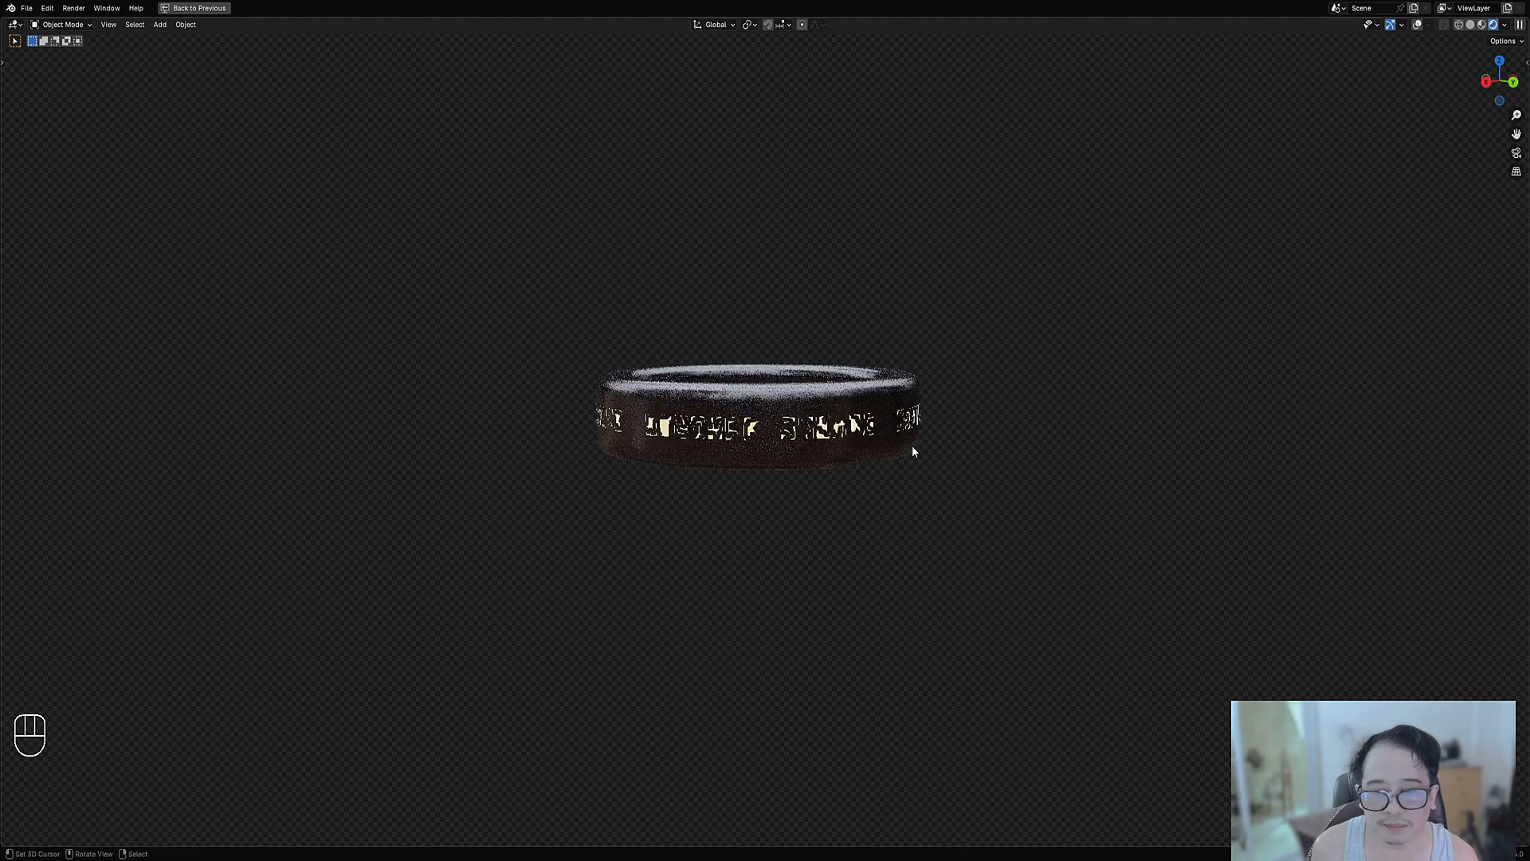
Undo the random symbols on the outer band and turn the viewport overlays back on.
key("ctrl+z")
key("Tab")
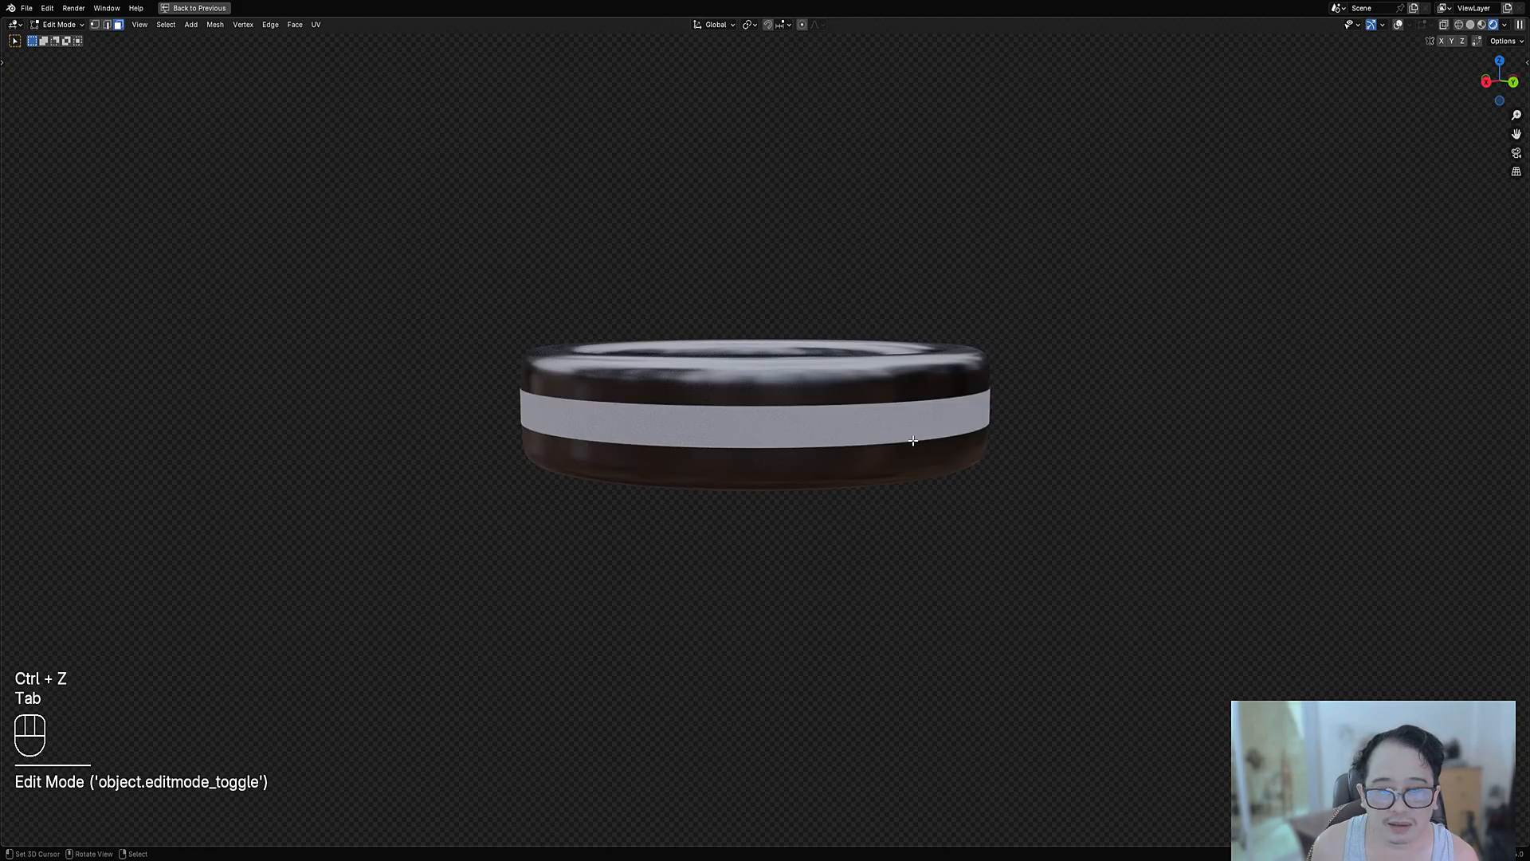
key("shift+alt+z")
middle_click_drag(839, 444, 885, 433)
key("Tab")
key("Tab")
key("Tab")
left_click(829, 464)
key("Tab")
key("Tab")
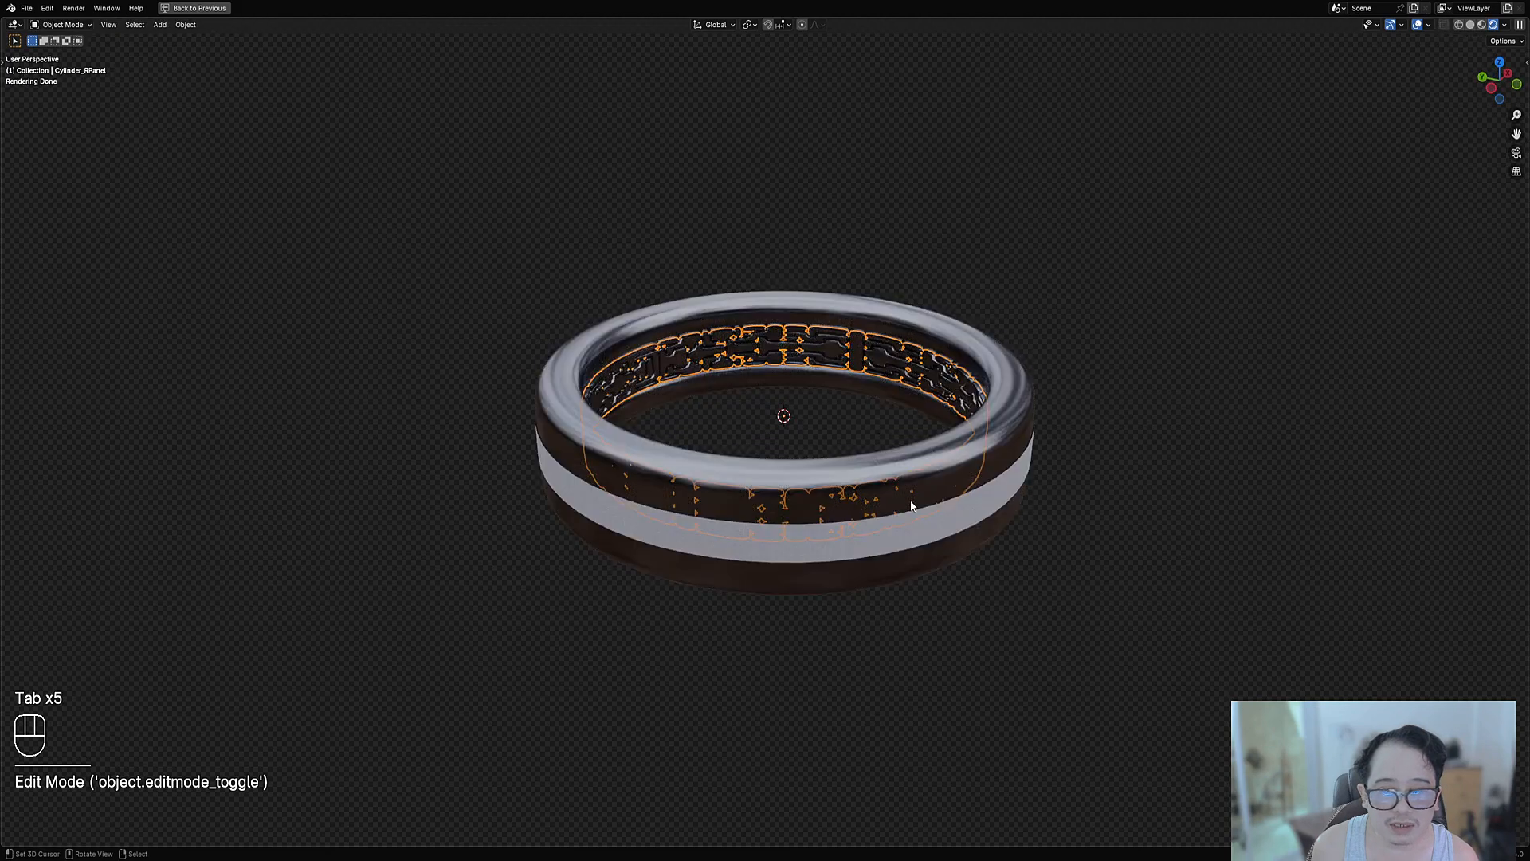
Clear the outer band's face selection and select only four adjacent faces on its front, finishing in Object Mode.
left_click(916, 530)
key("Tab")
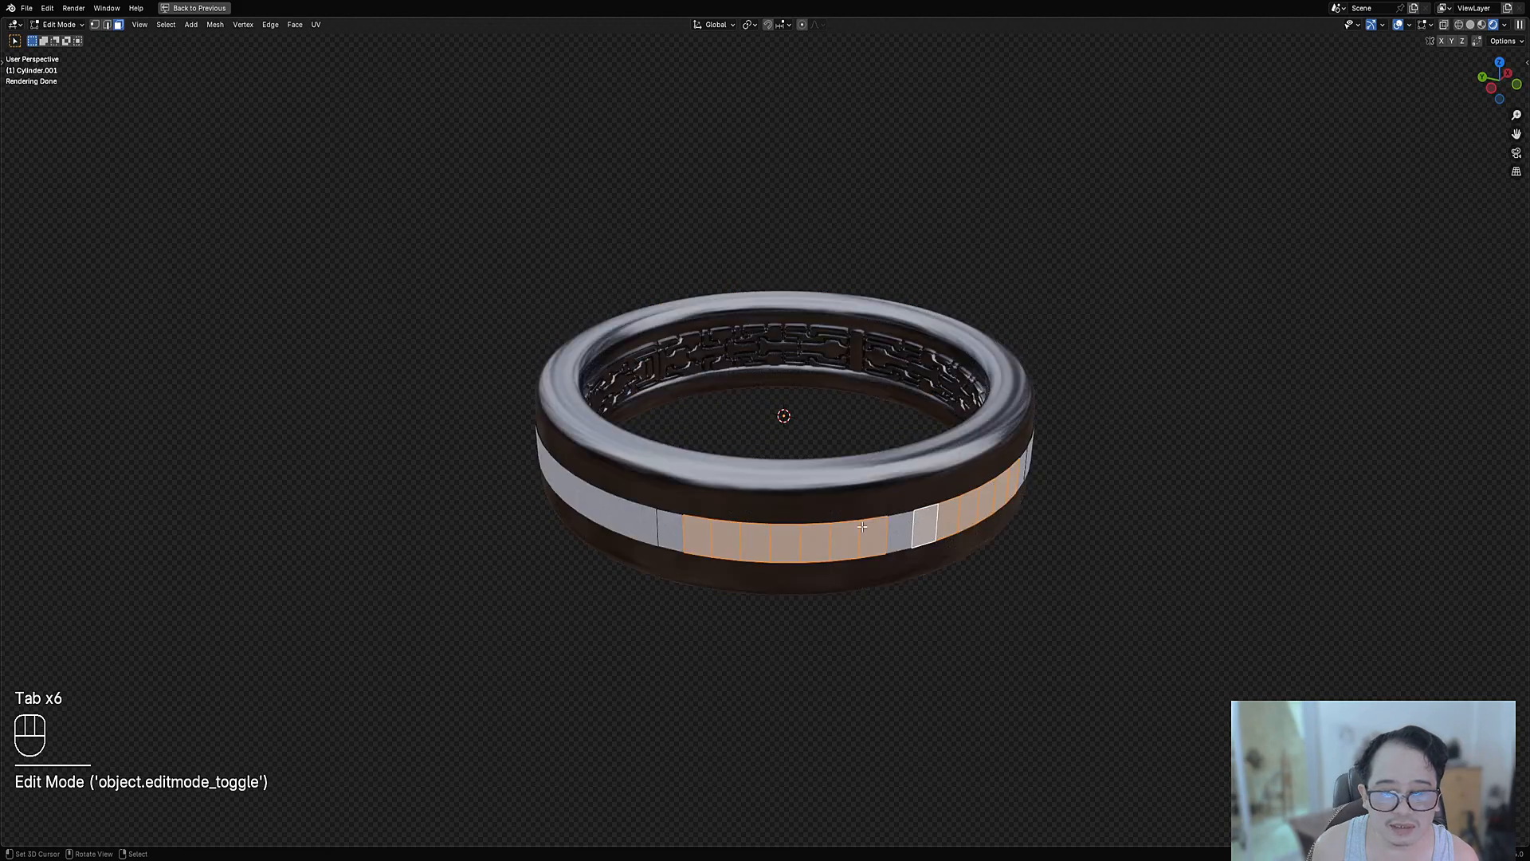
key("alt+a")
middle_click_drag(806, 534, 792, 513)
scroll(792, 512, "up", 1)
left_click(606, 494)
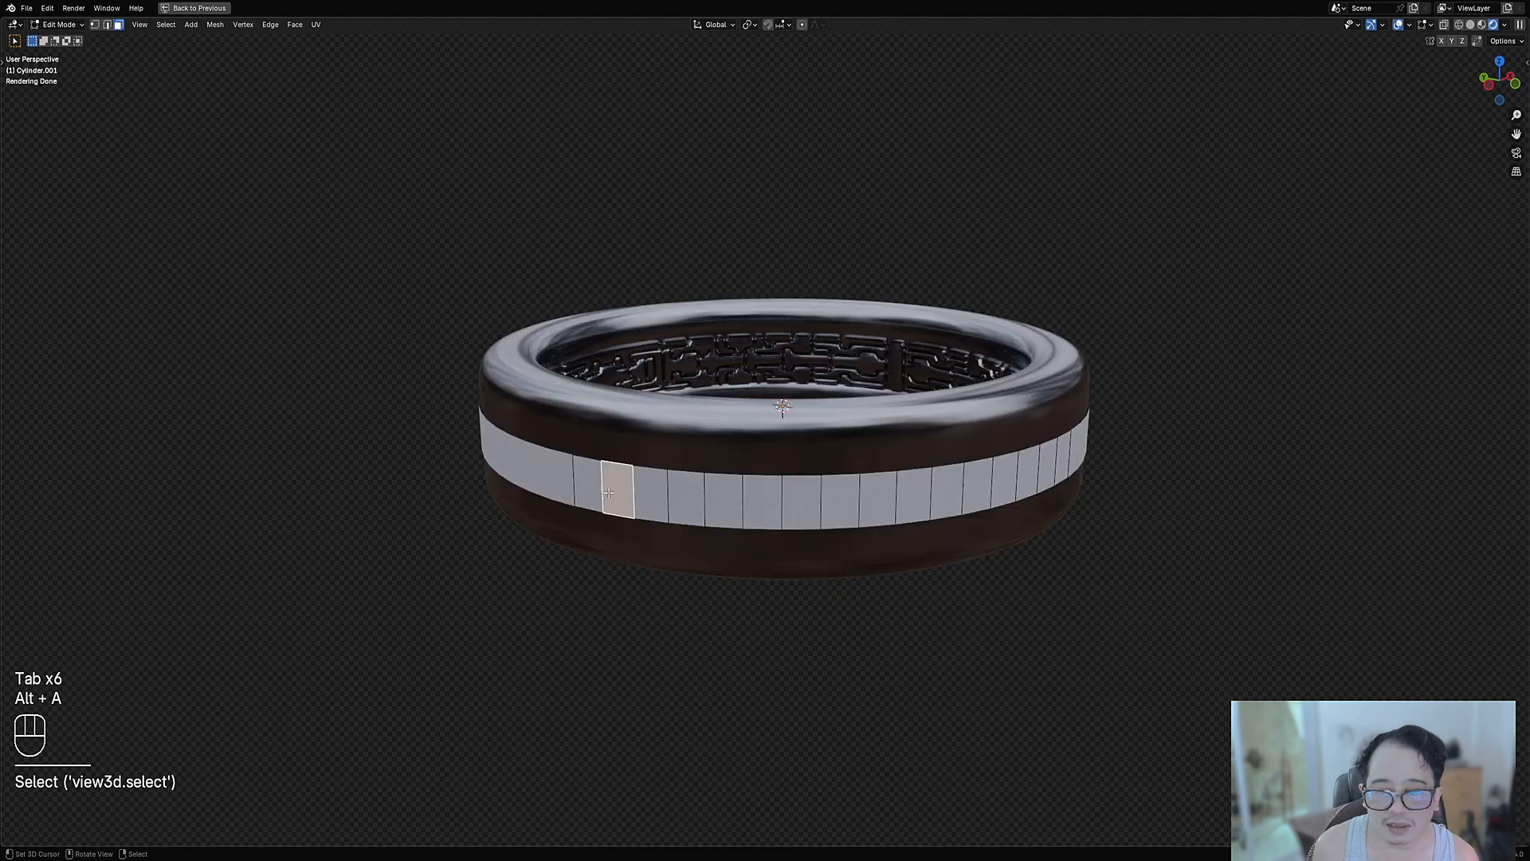
left_click(711, 502, "ctrl")
scroll(967, 284, "down", 2)
key("Tab")
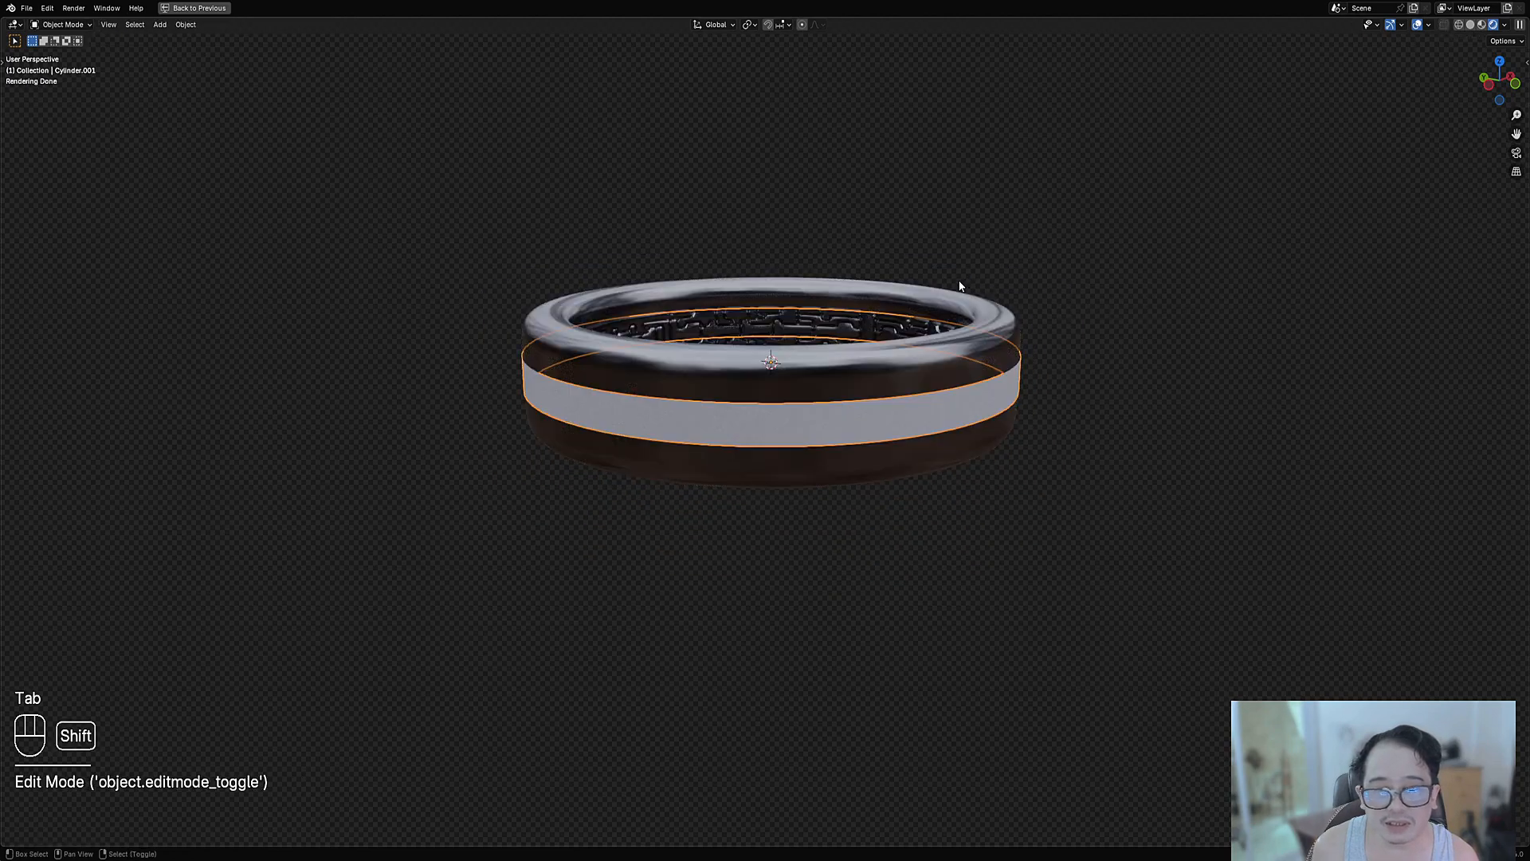
Run Random Symbols on the selected band faces and apply a Maze operator preset with 3 Face Cuts.
scroll(960, 287, "up", 2)
key("shift+q")
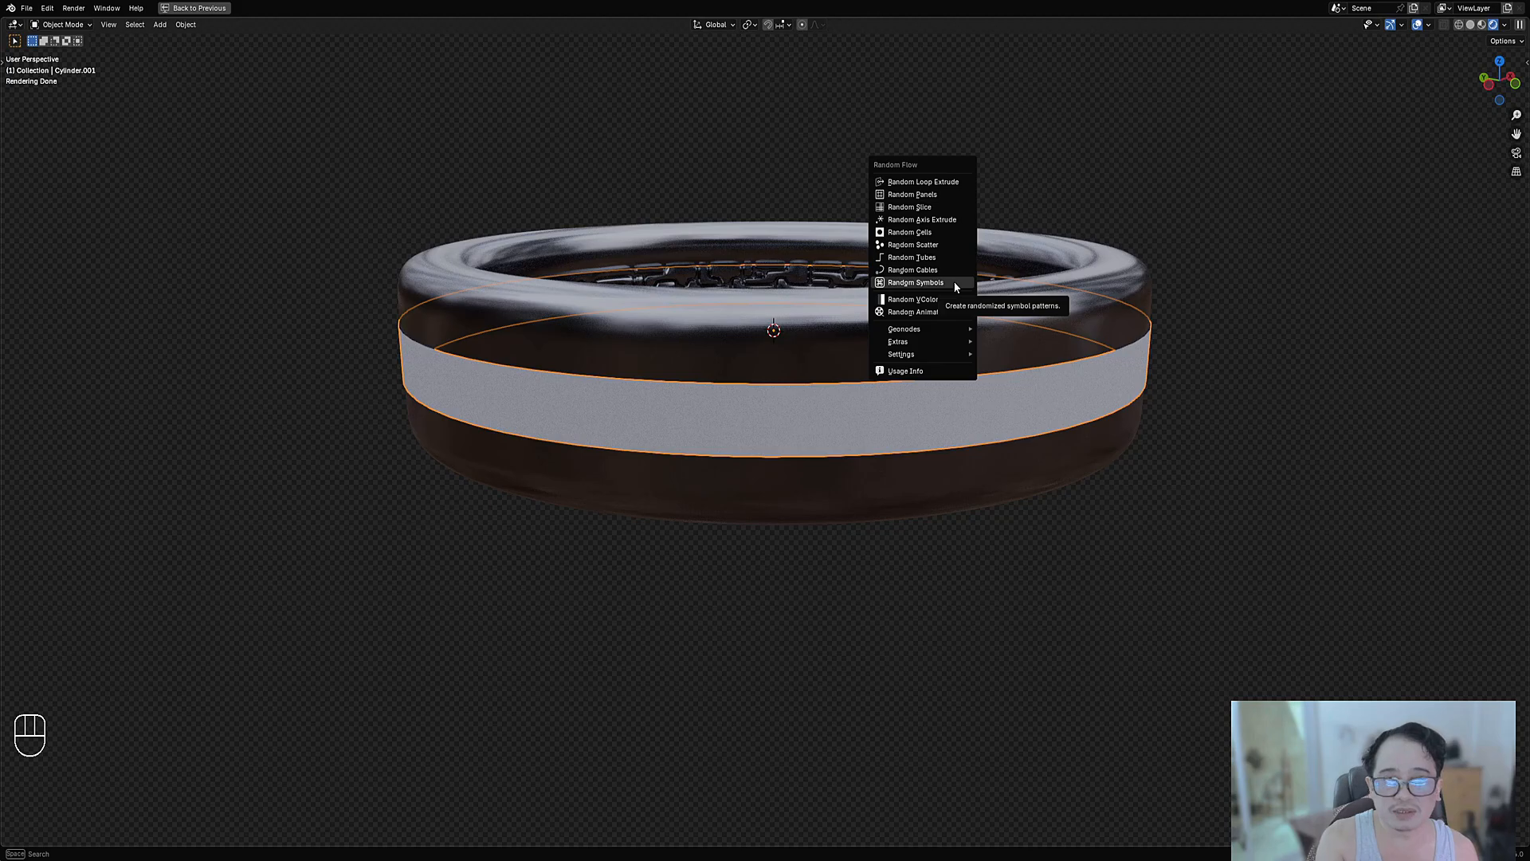
left_click(953, 280)
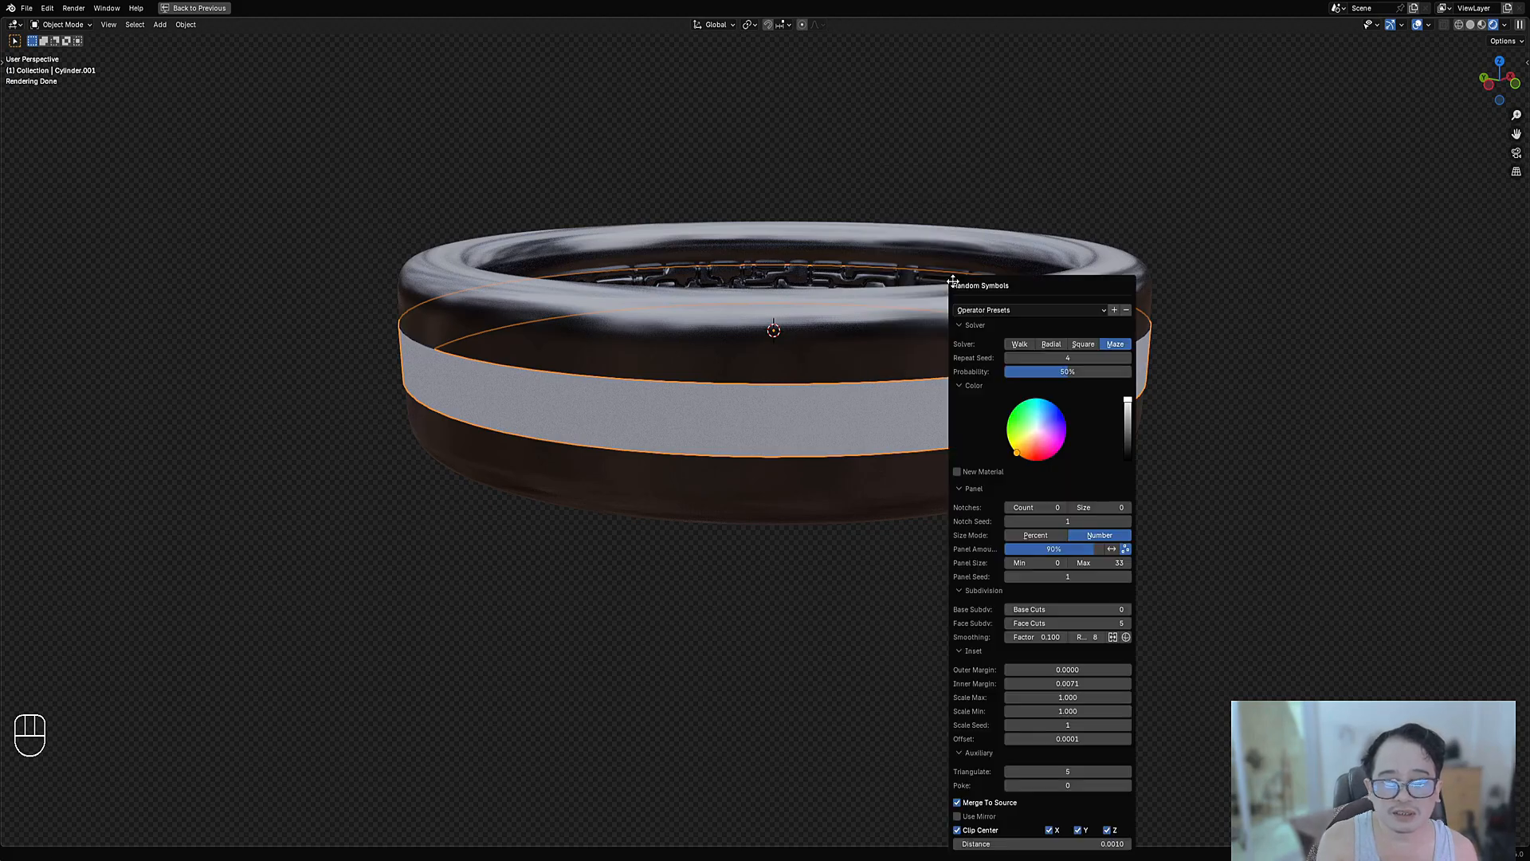
left_click(992, 311)
left_click(989, 340)
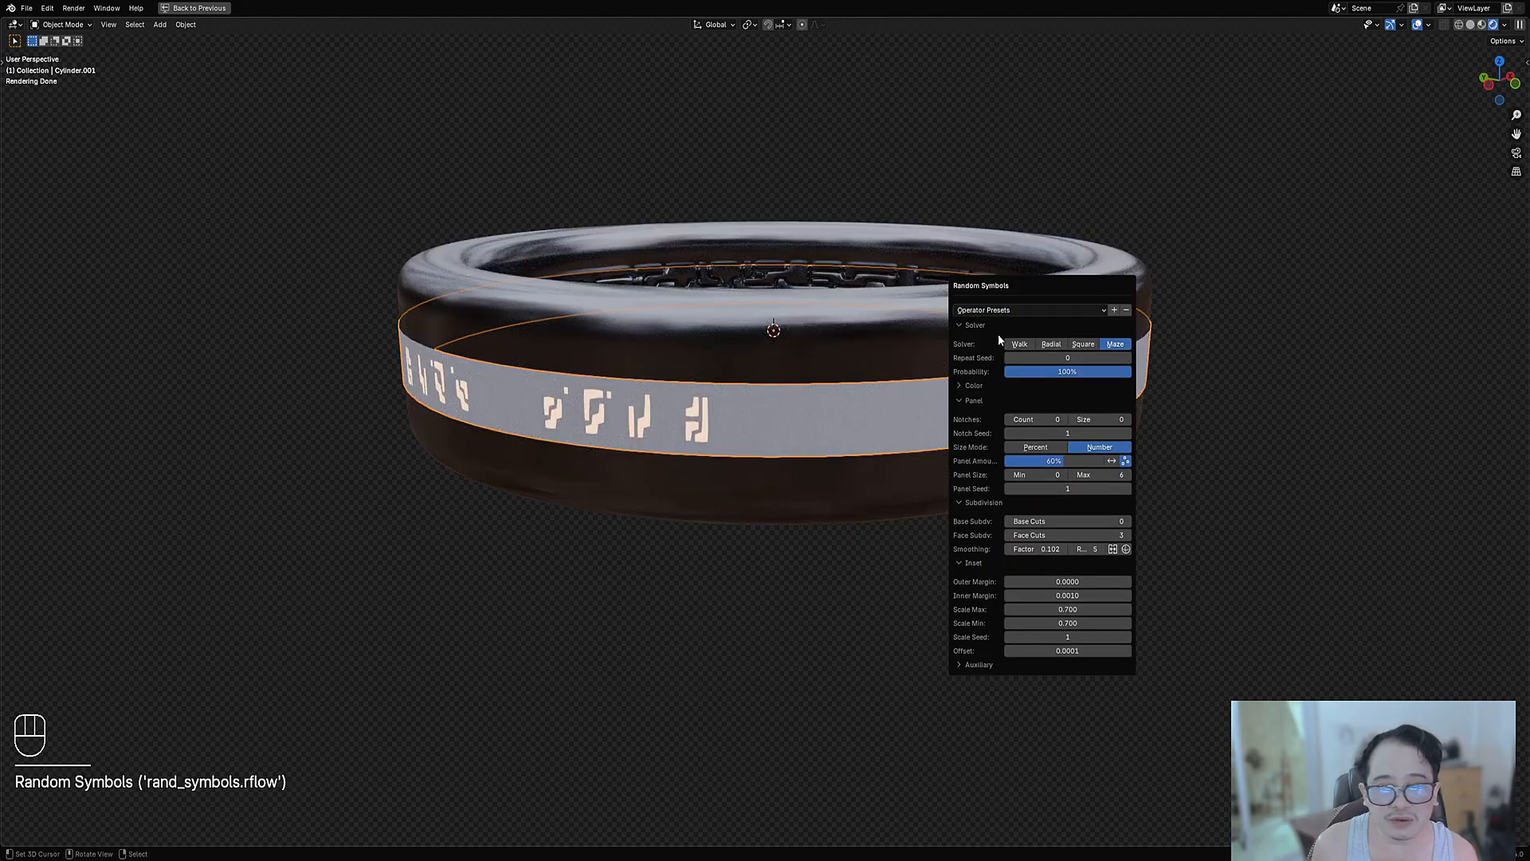
Set the symbols' Repeat Seed to 2 and Probability to 60%.
scroll(1036, 358, "up", 2, "ctrl")
left_click(1043, 370)
type("60")
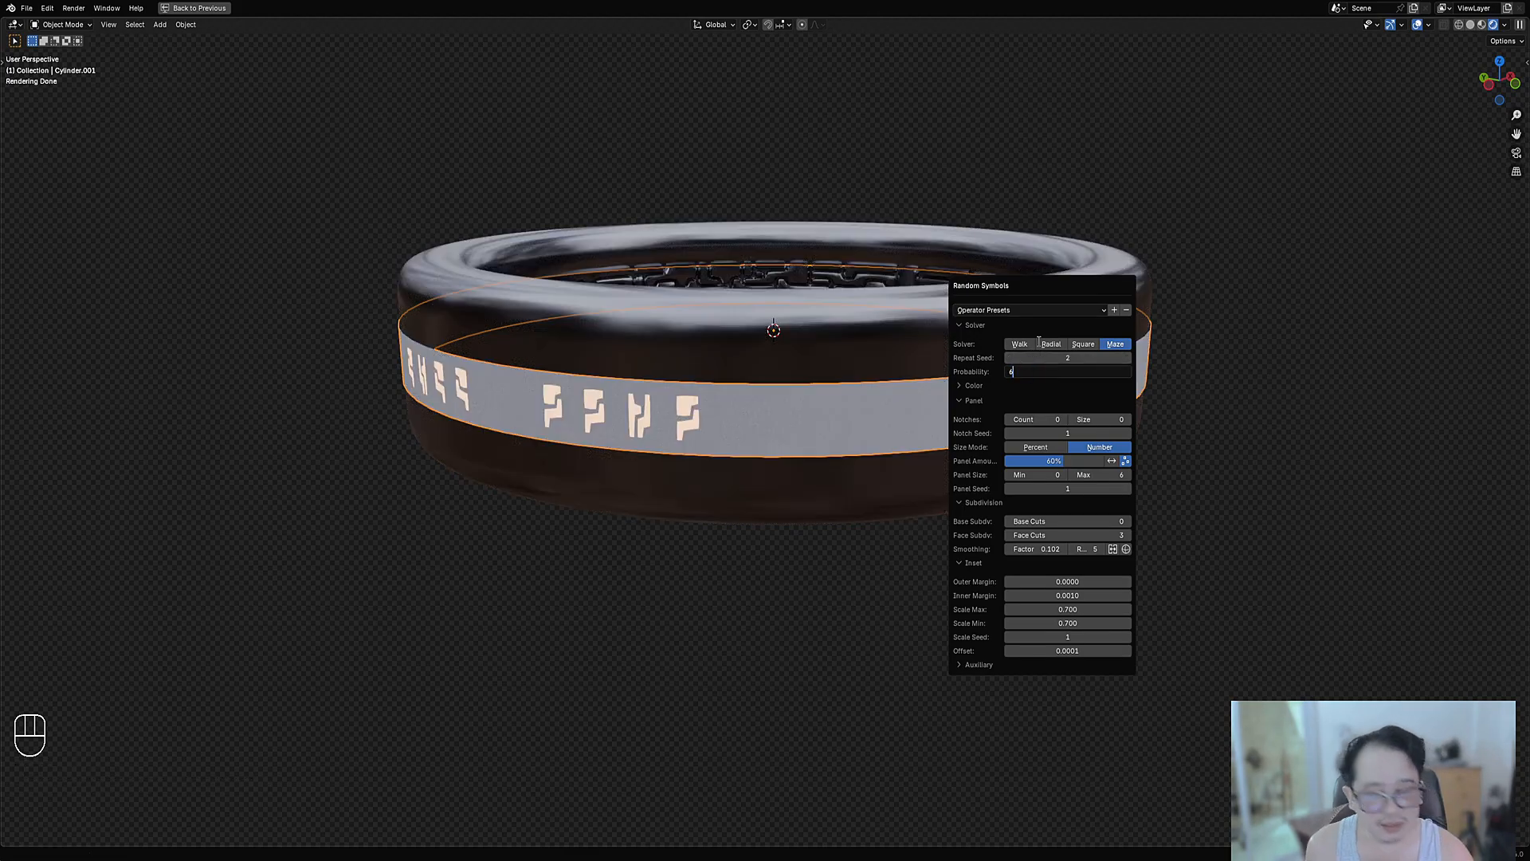
key("Return")
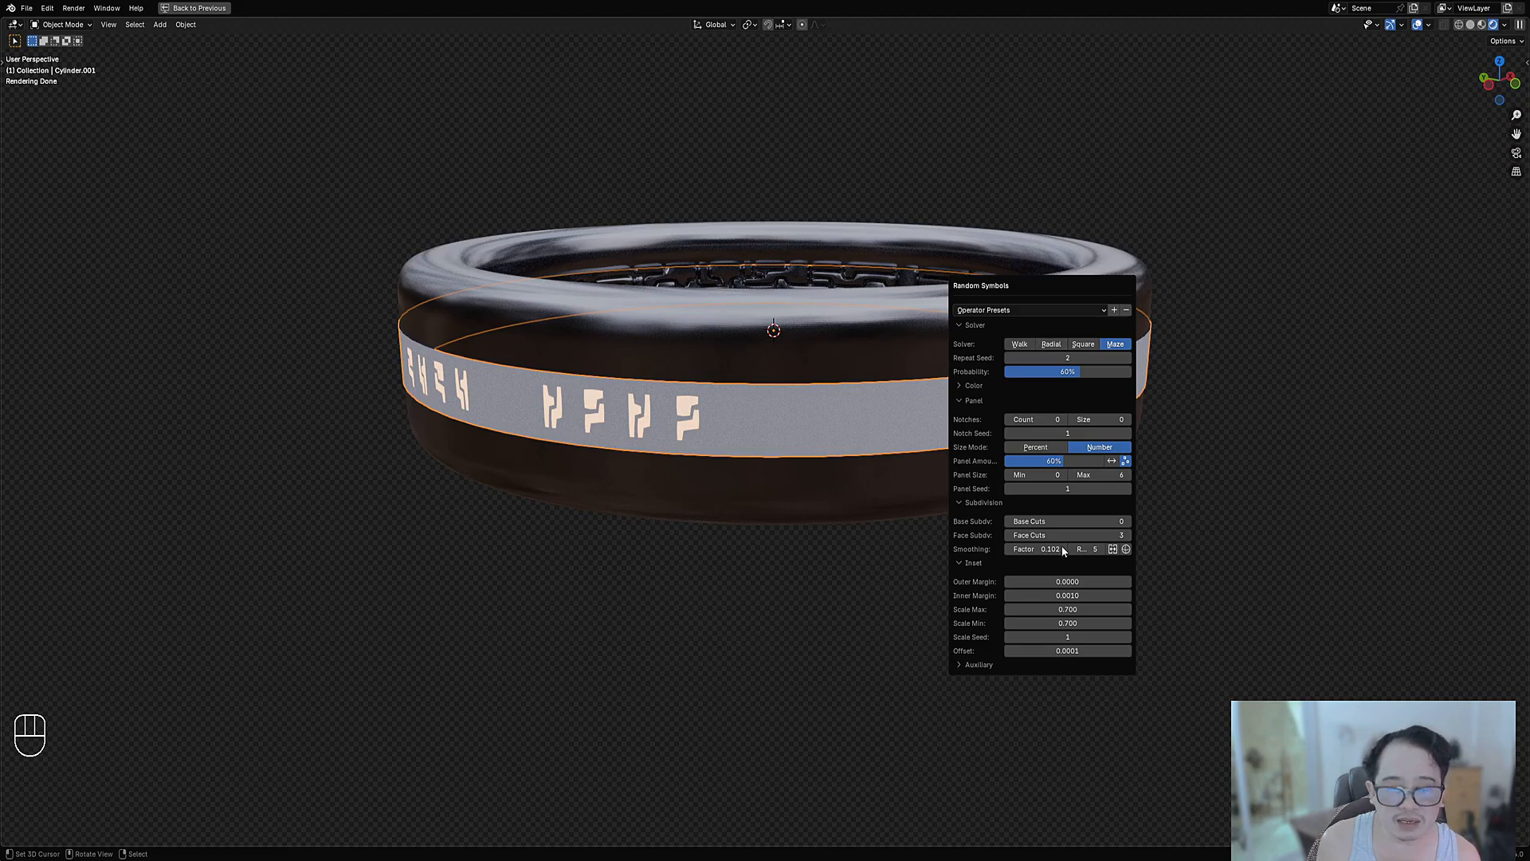
Turn Merge To Source off and back on to compare separate and merged symbols.
left_click(1013, 664)
left_click(993, 715)
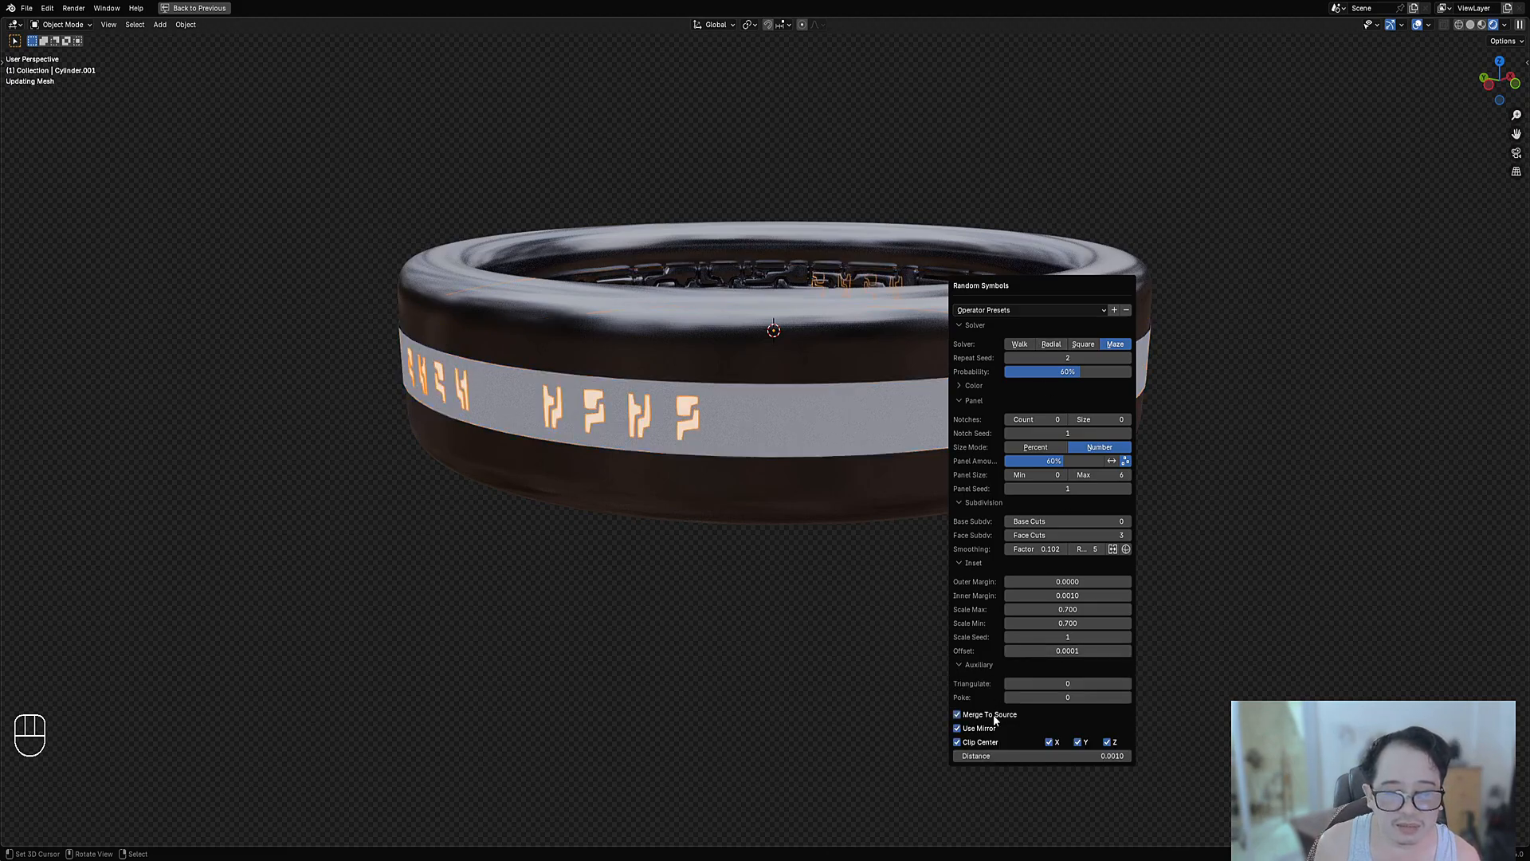
left_click(993, 715)
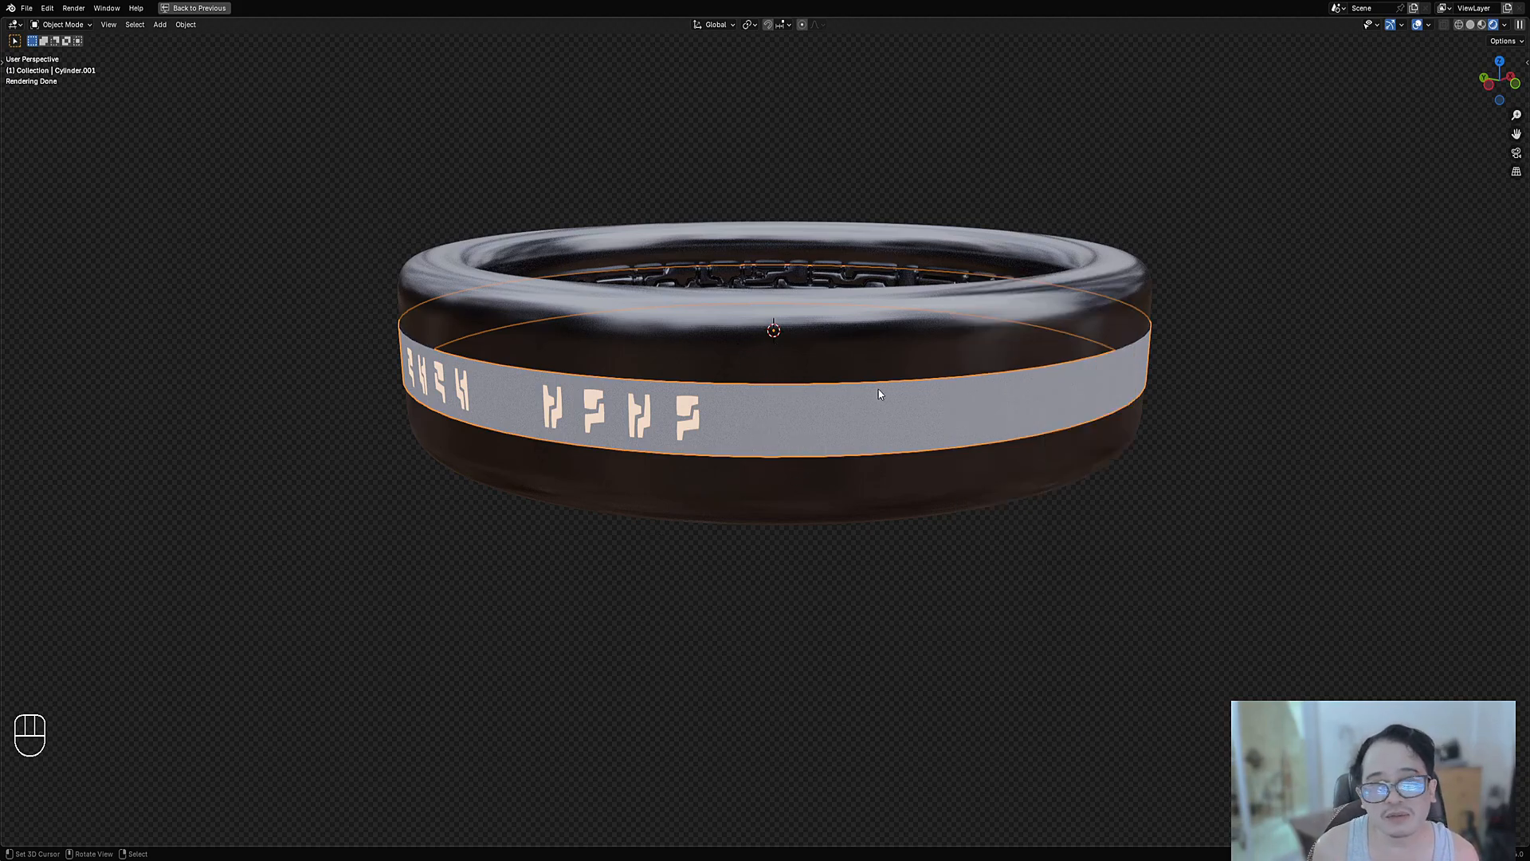
Clear the ring's face selection and select a plain face on the outer band near the symbols, finishing in Object Mode.
left_click(796, 396)
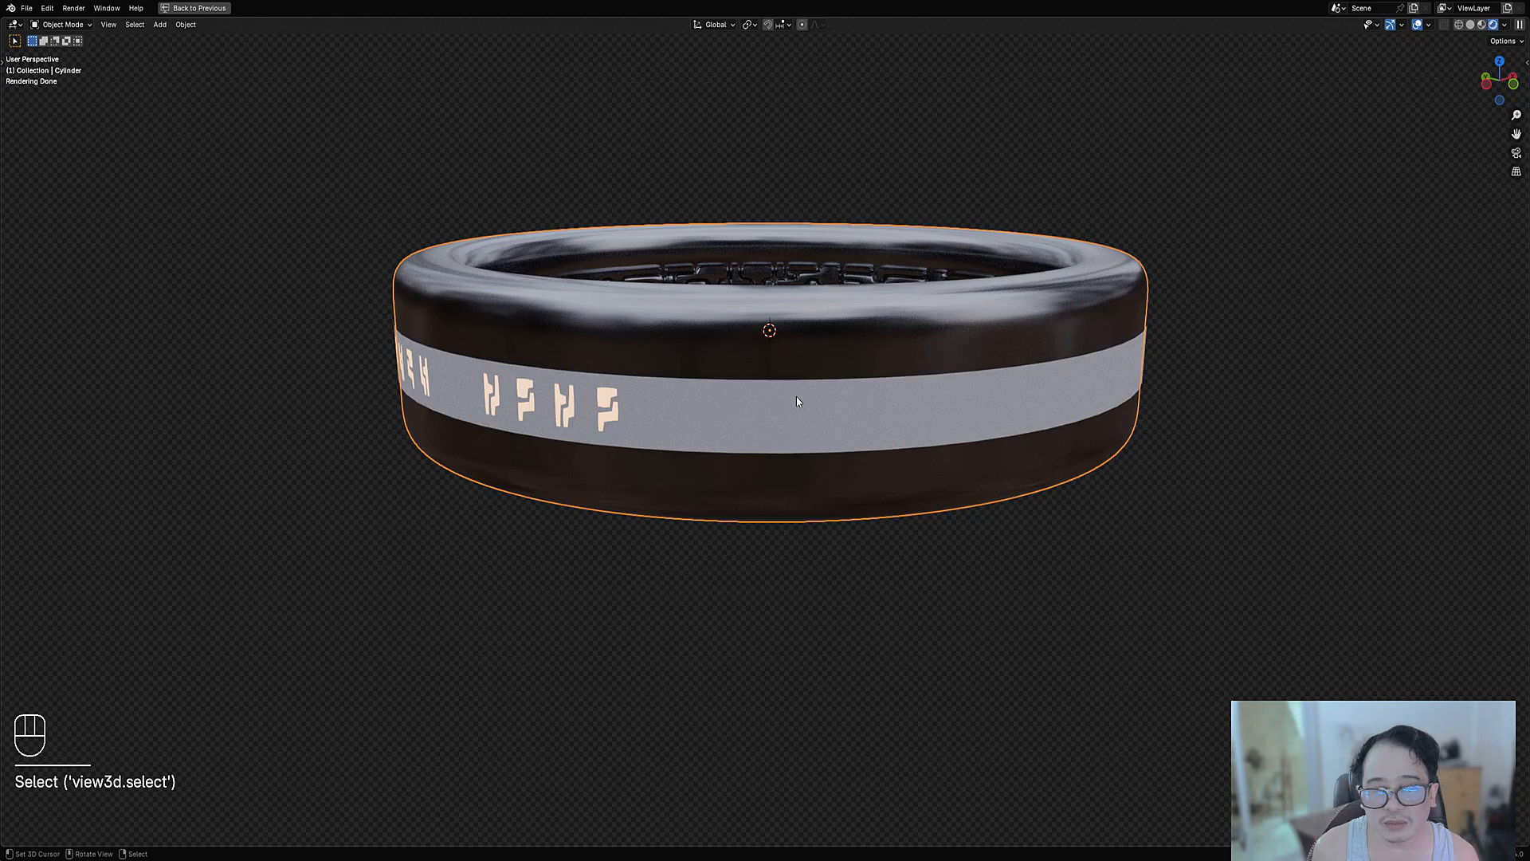
key("Tab")
key("alt+a")
key("Tab")
left_click(736, 407)
key("Tab")
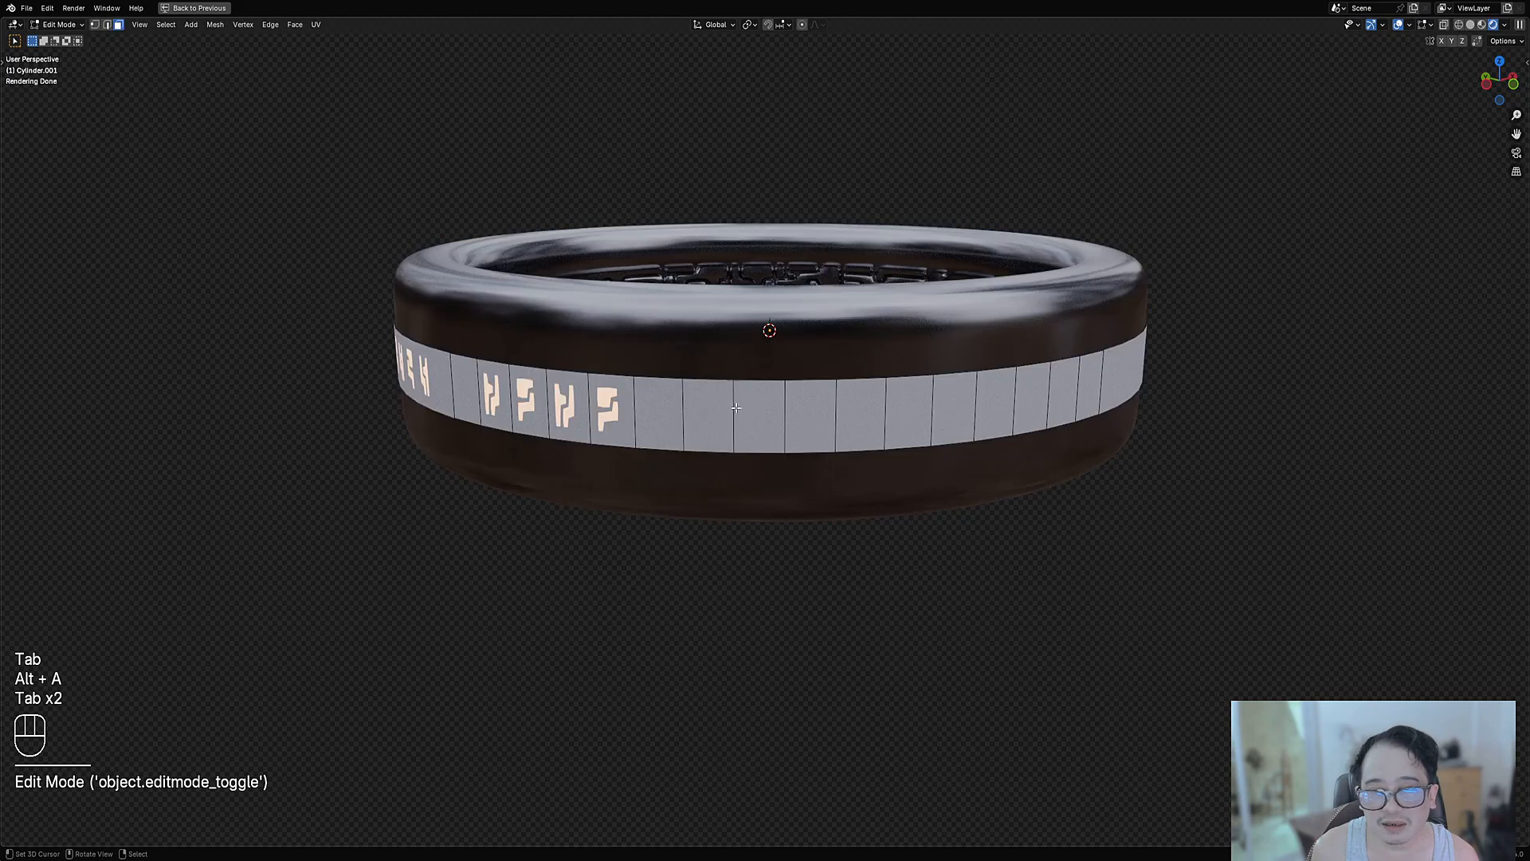
left_click(691, 408)
key("Tab")
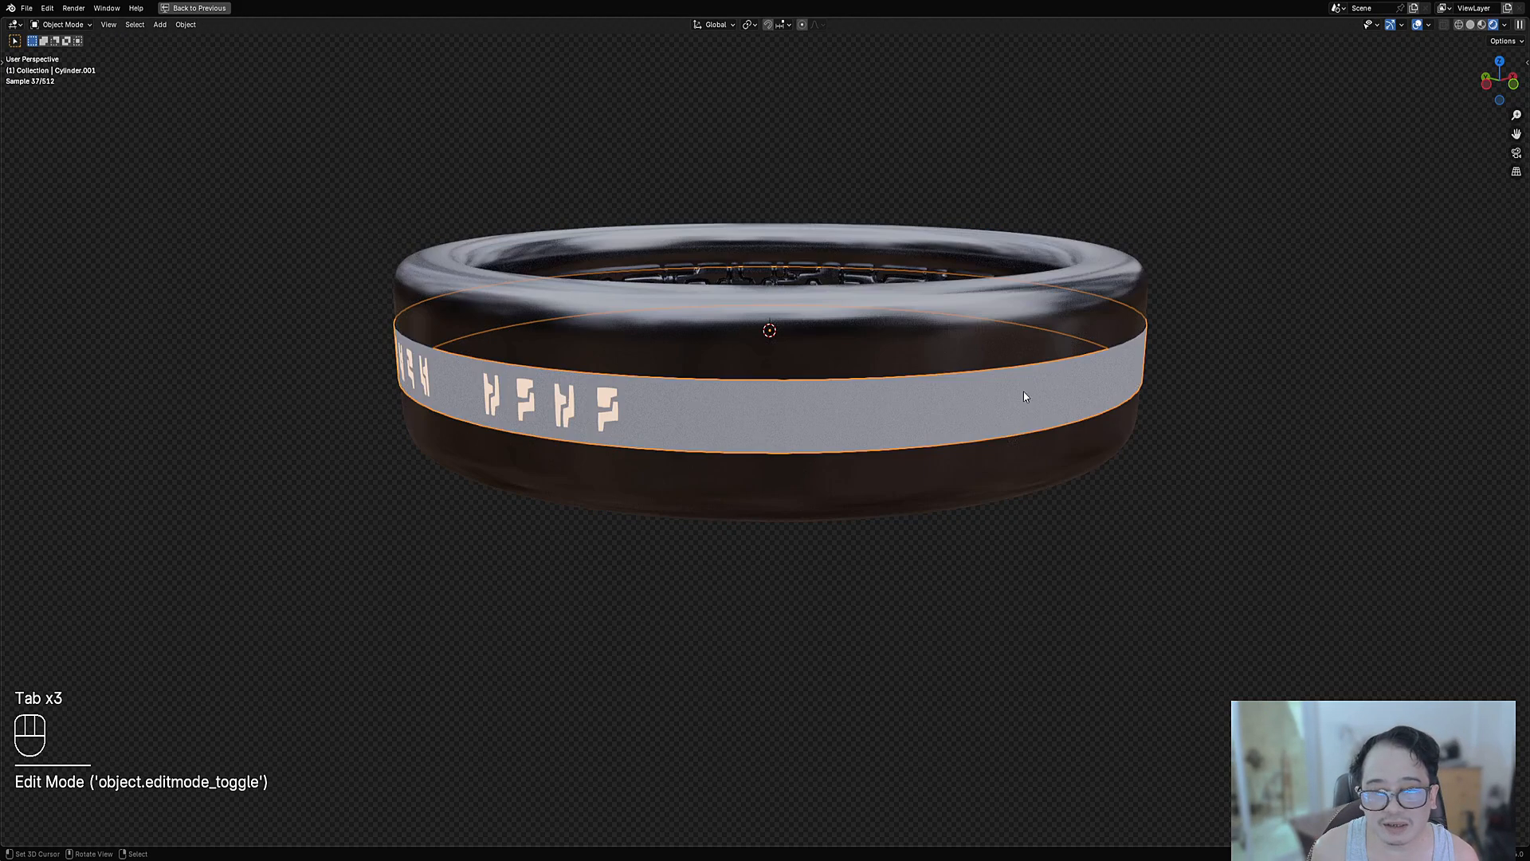
Run Random Symbols with the Maze solver on the selected band face, set the color to pink, and enable New Material.
key("shift+q")
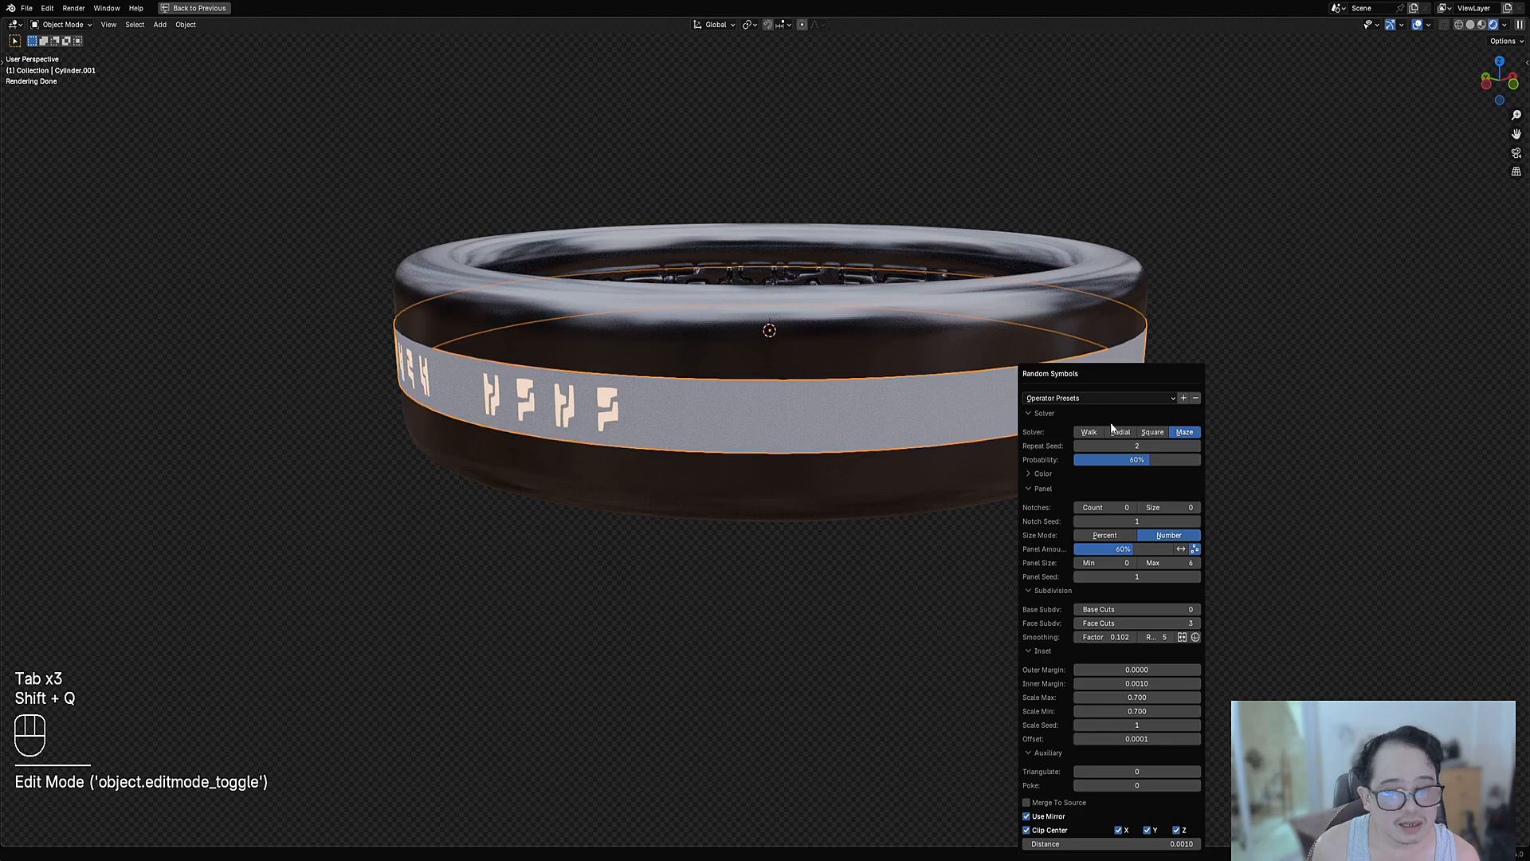
left_click(1183, 432)
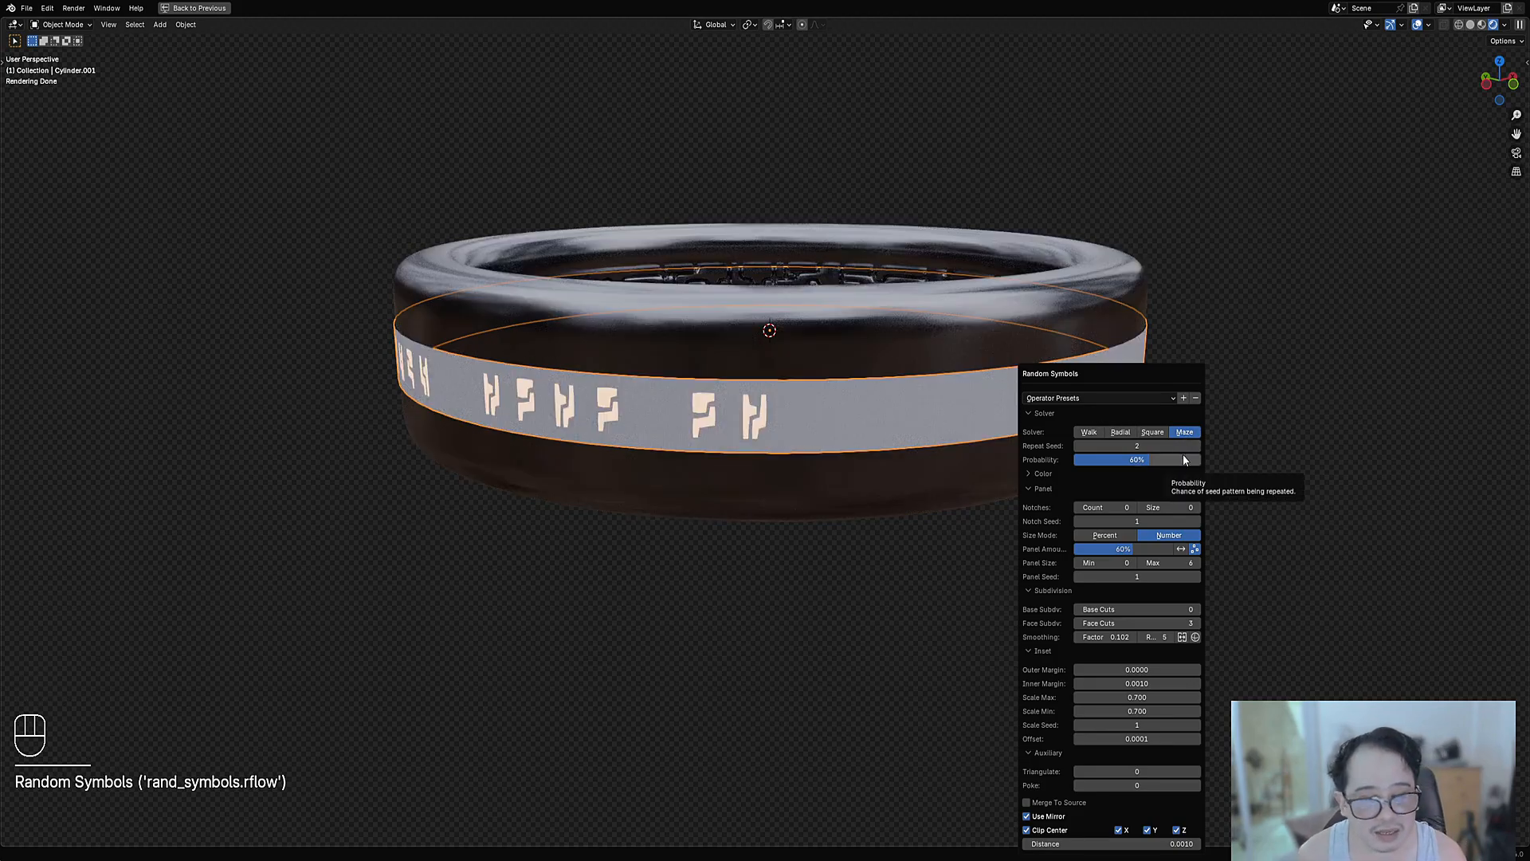
left_click(1110, 474)
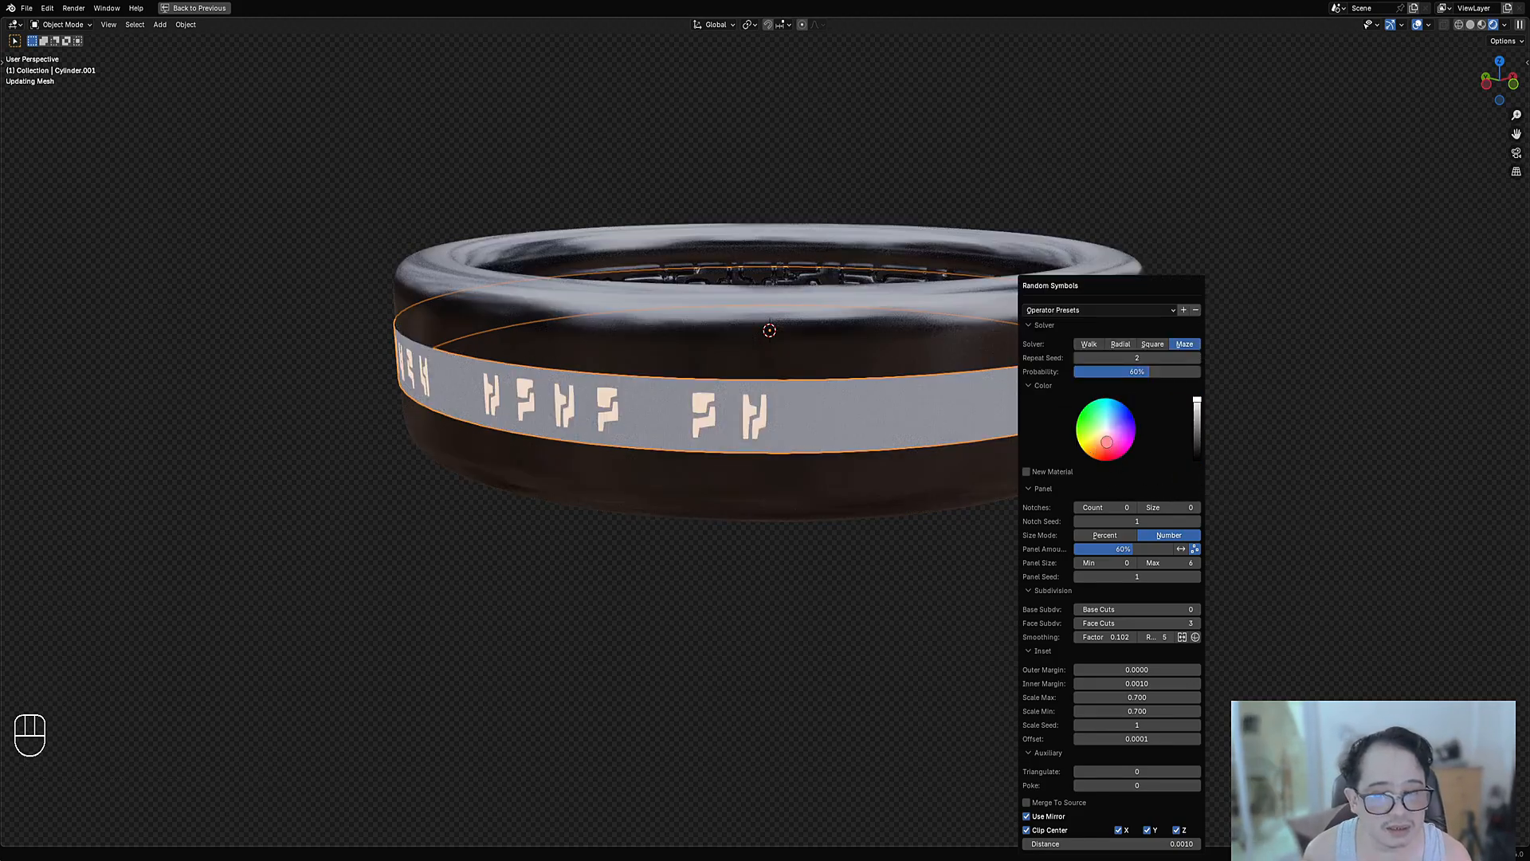
left_click(1112, 459)
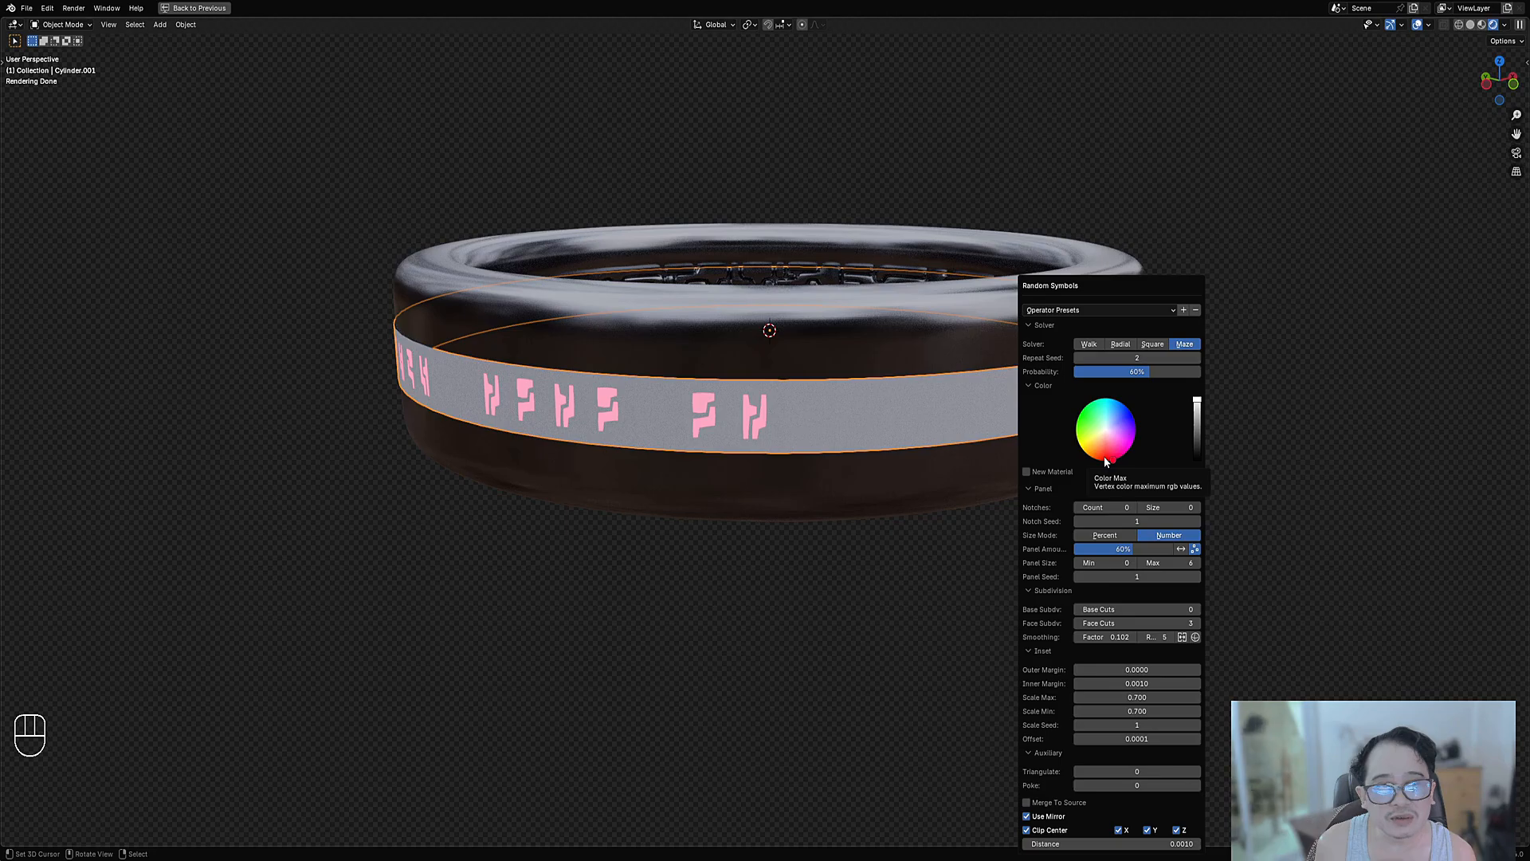
left_click(1050, 472)
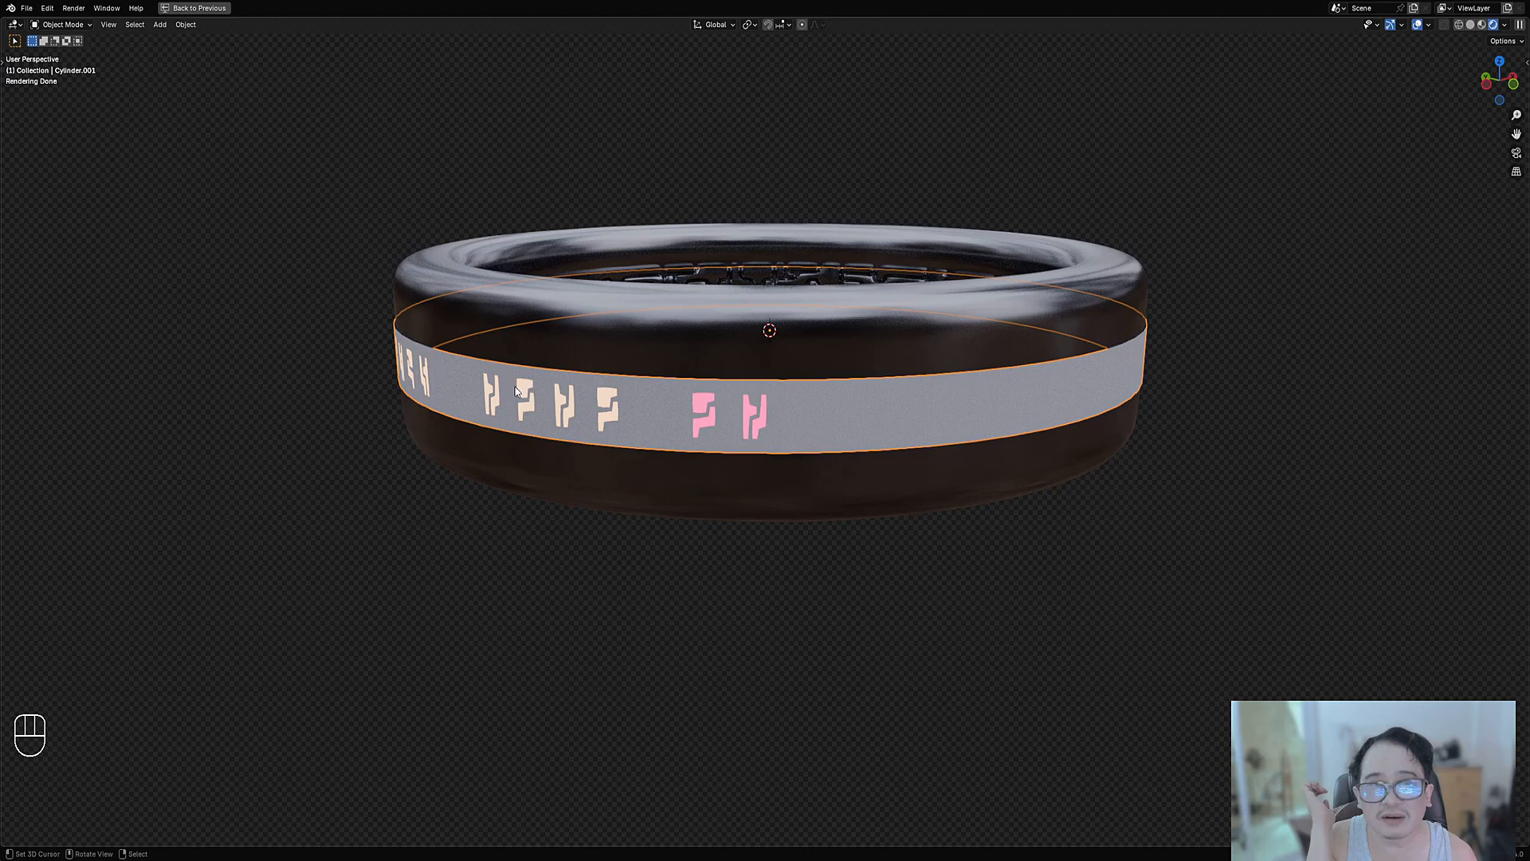
Select a plain band face past the pink symbols and run Random Symbols on it in Object Mode.
scroll(571, 418, "up", 2)
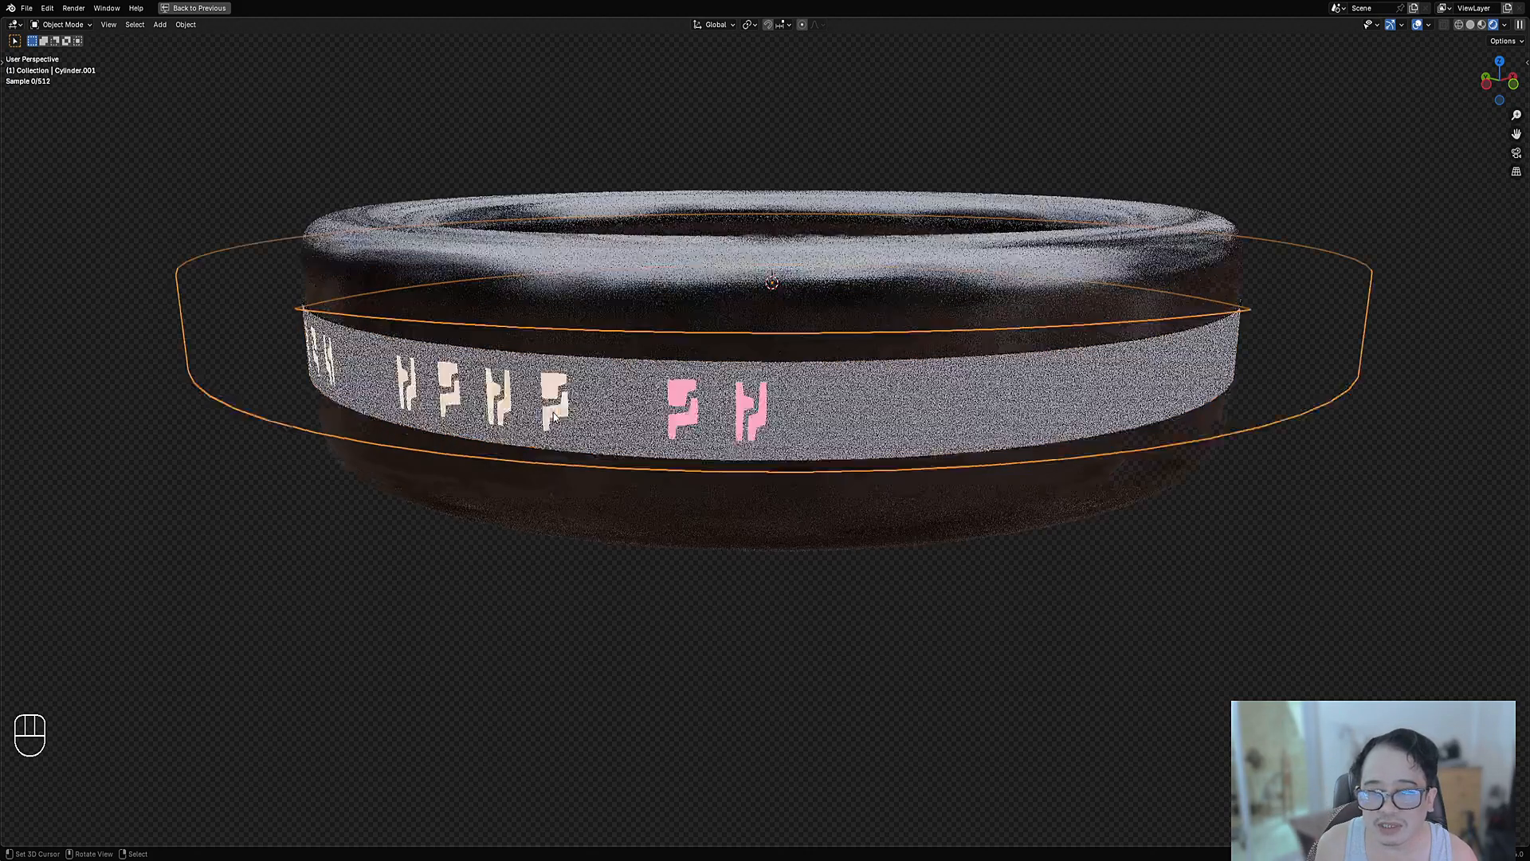
scroll(571, 417, "down", 2)
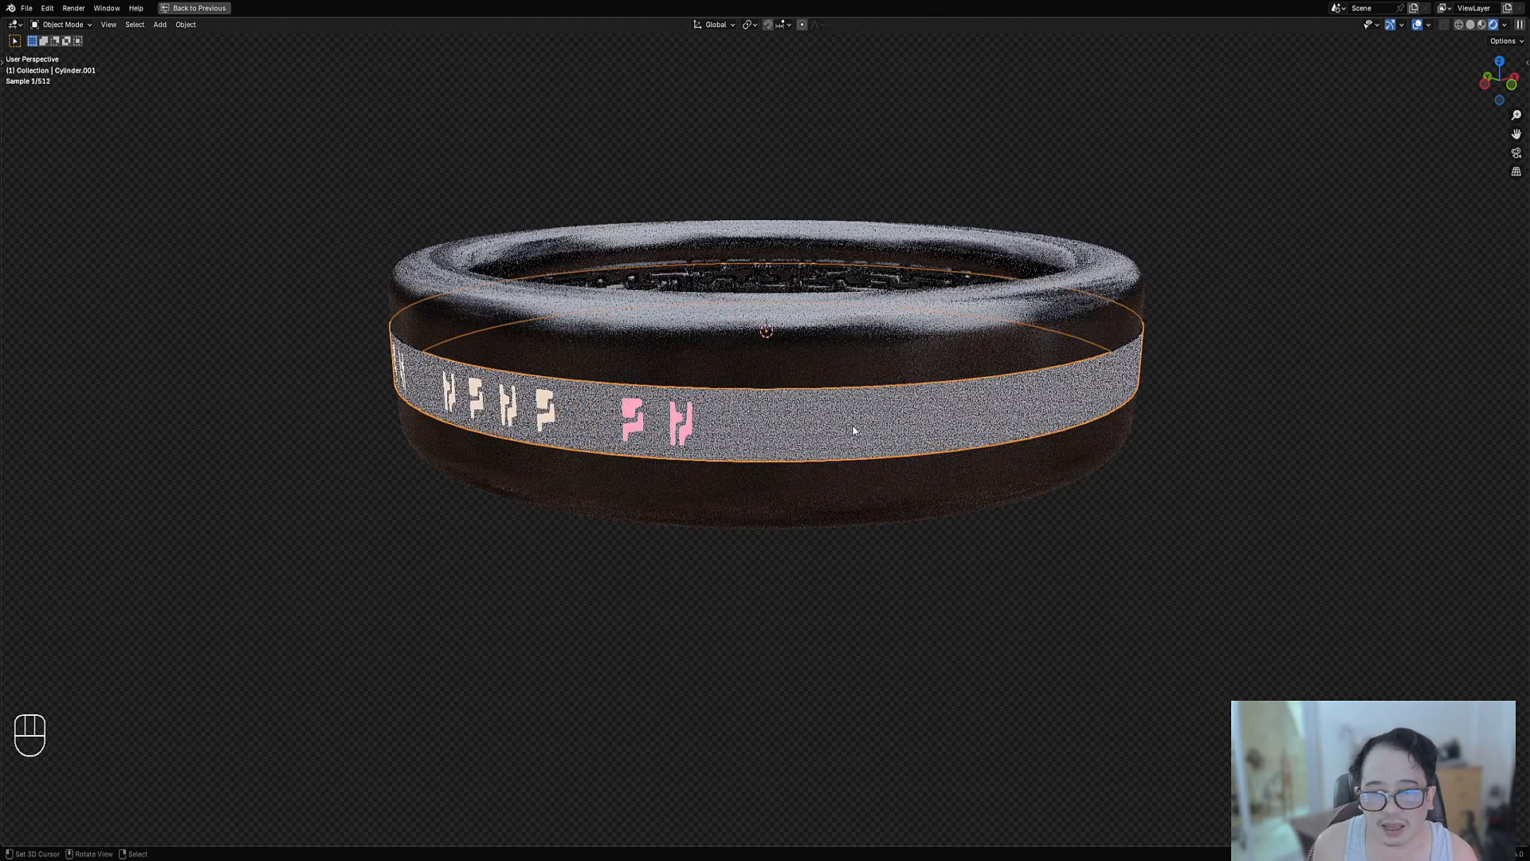
key("Tab")
left_click(788, 428)
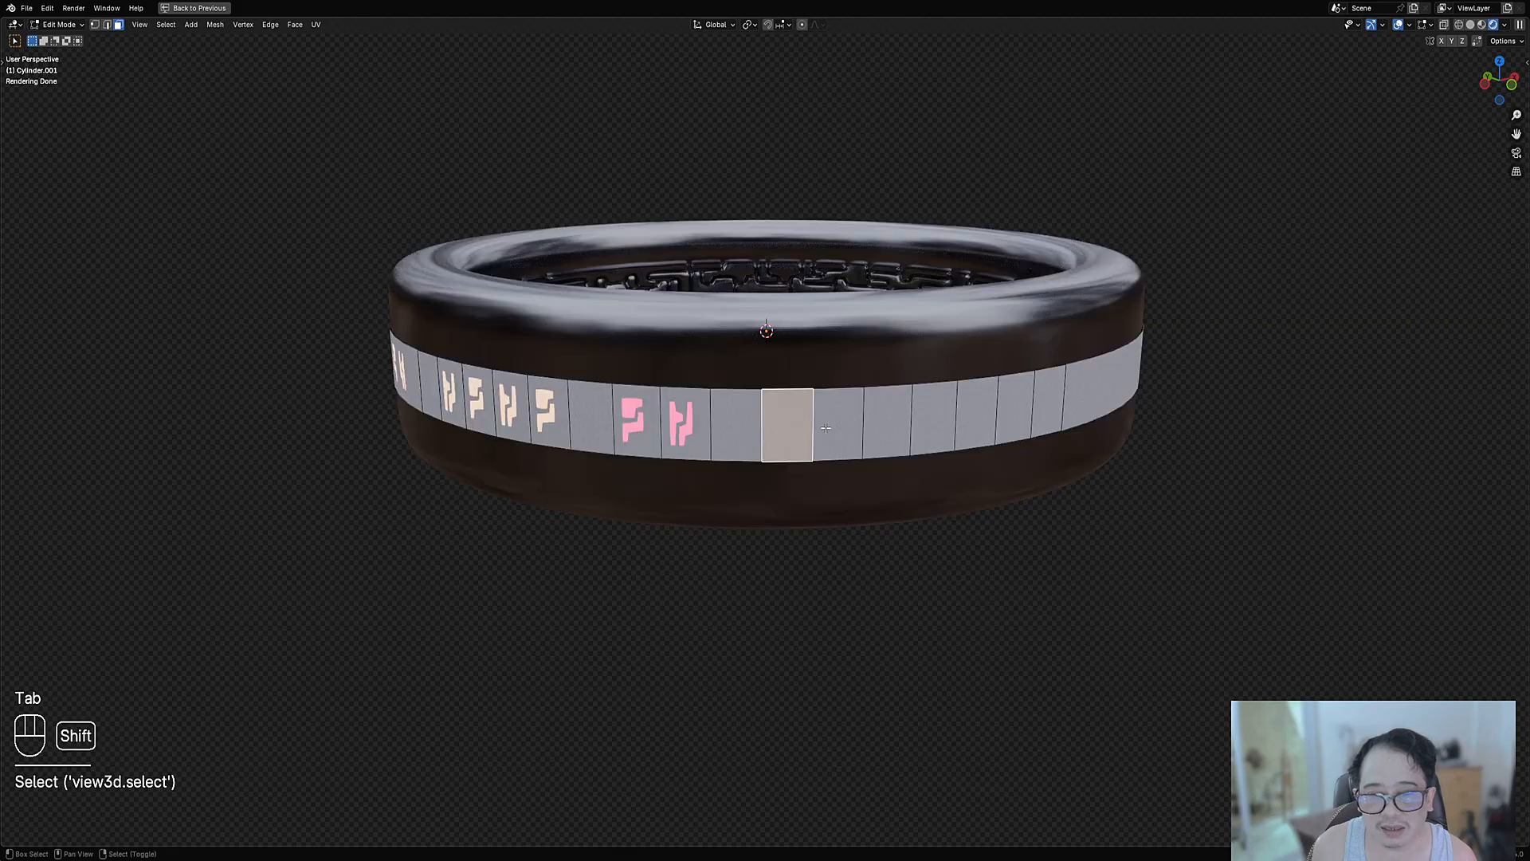
key("Tab")
key("shift+q")
left_click(1036, 392)
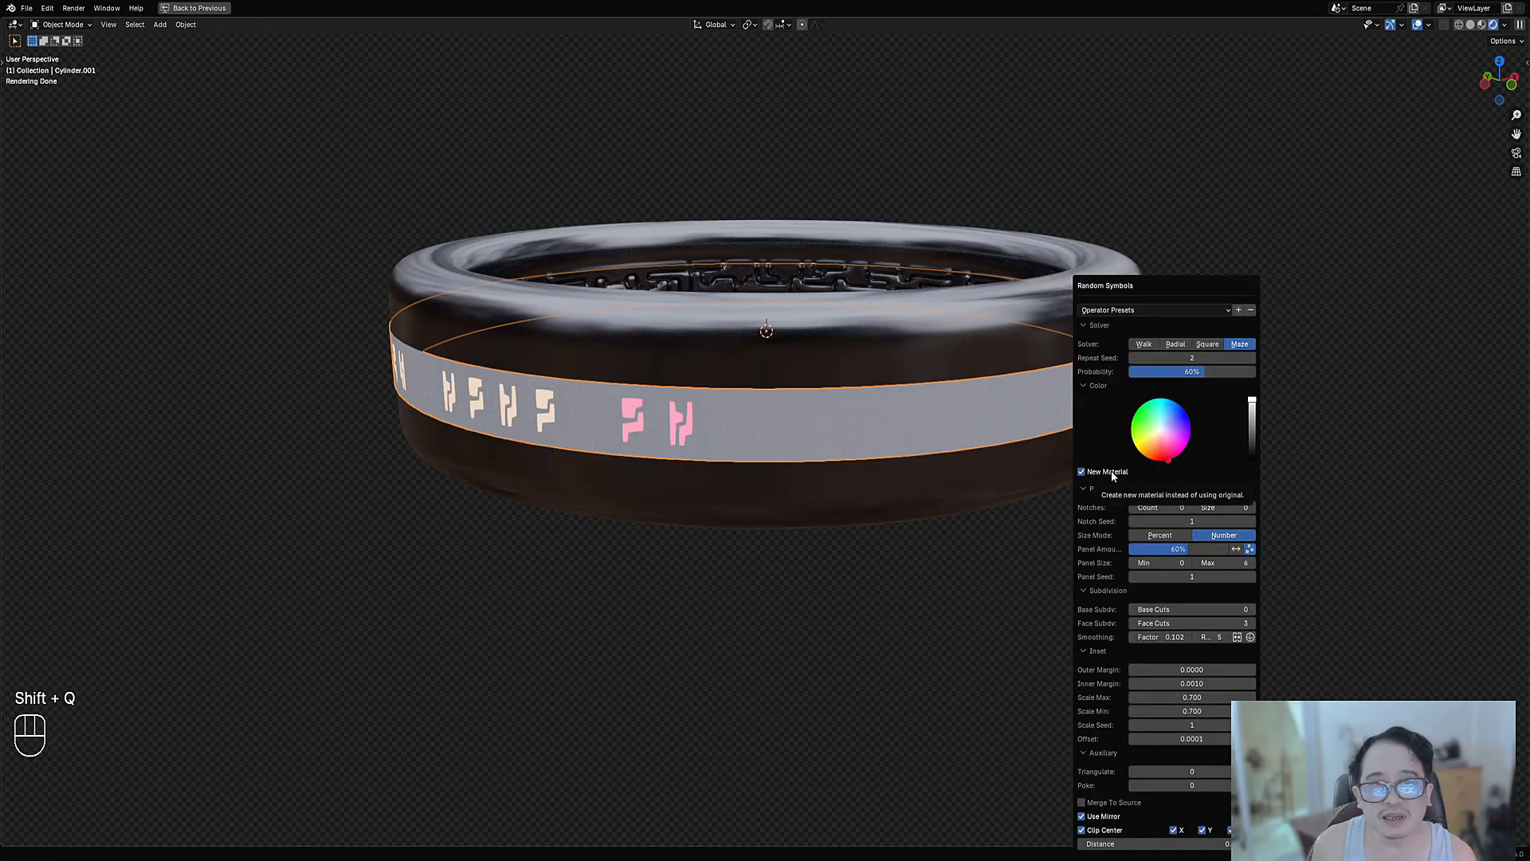
Set the new symbols' color to light green at full brightness, keeping New Material enabled.
left_click(1177, 421)
left_click(1151, 401)
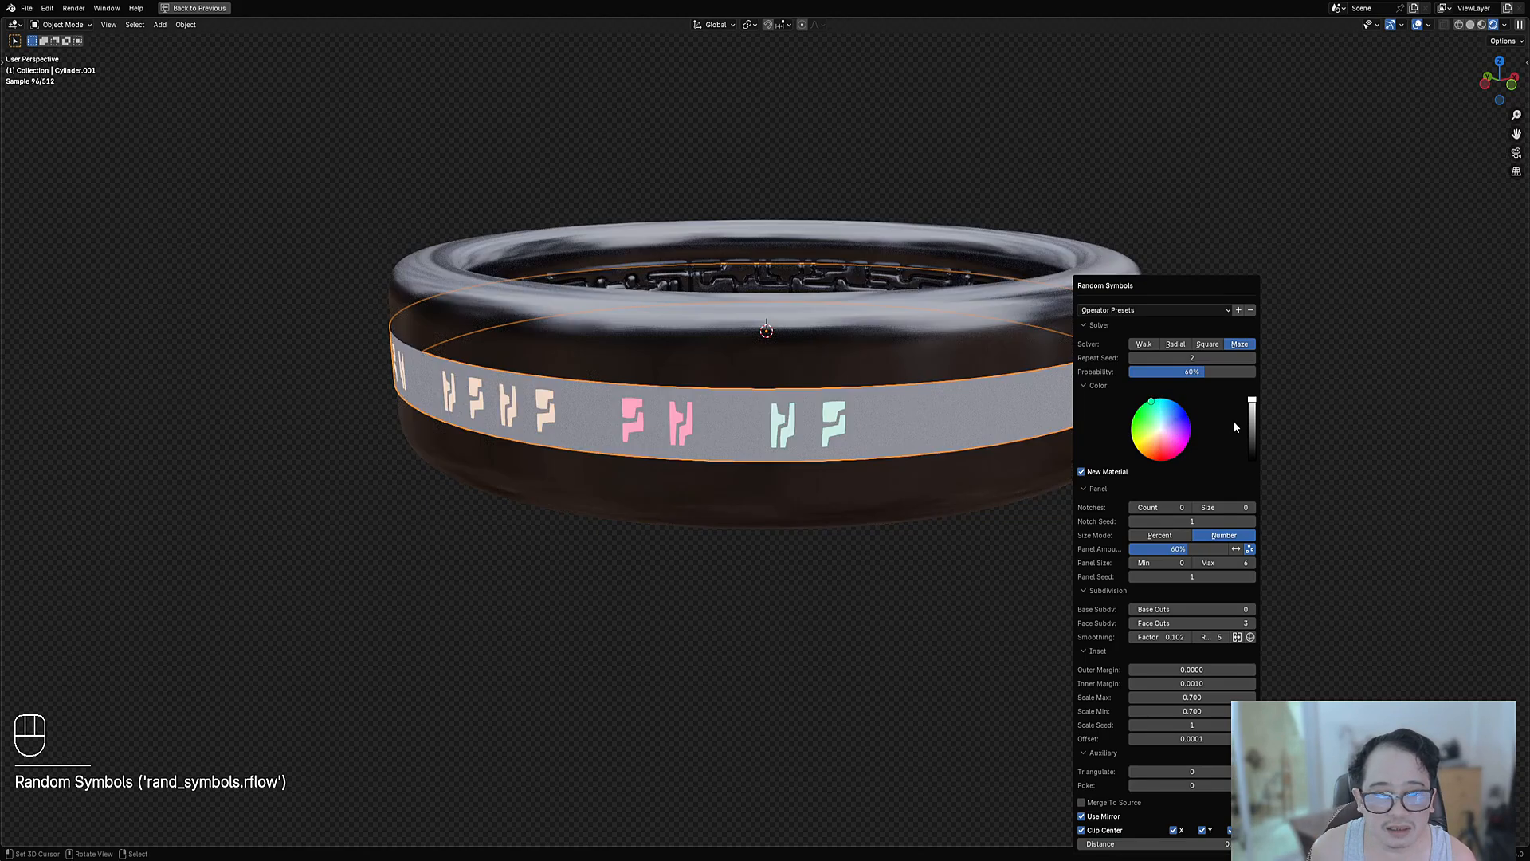
left_click(1251, 432)
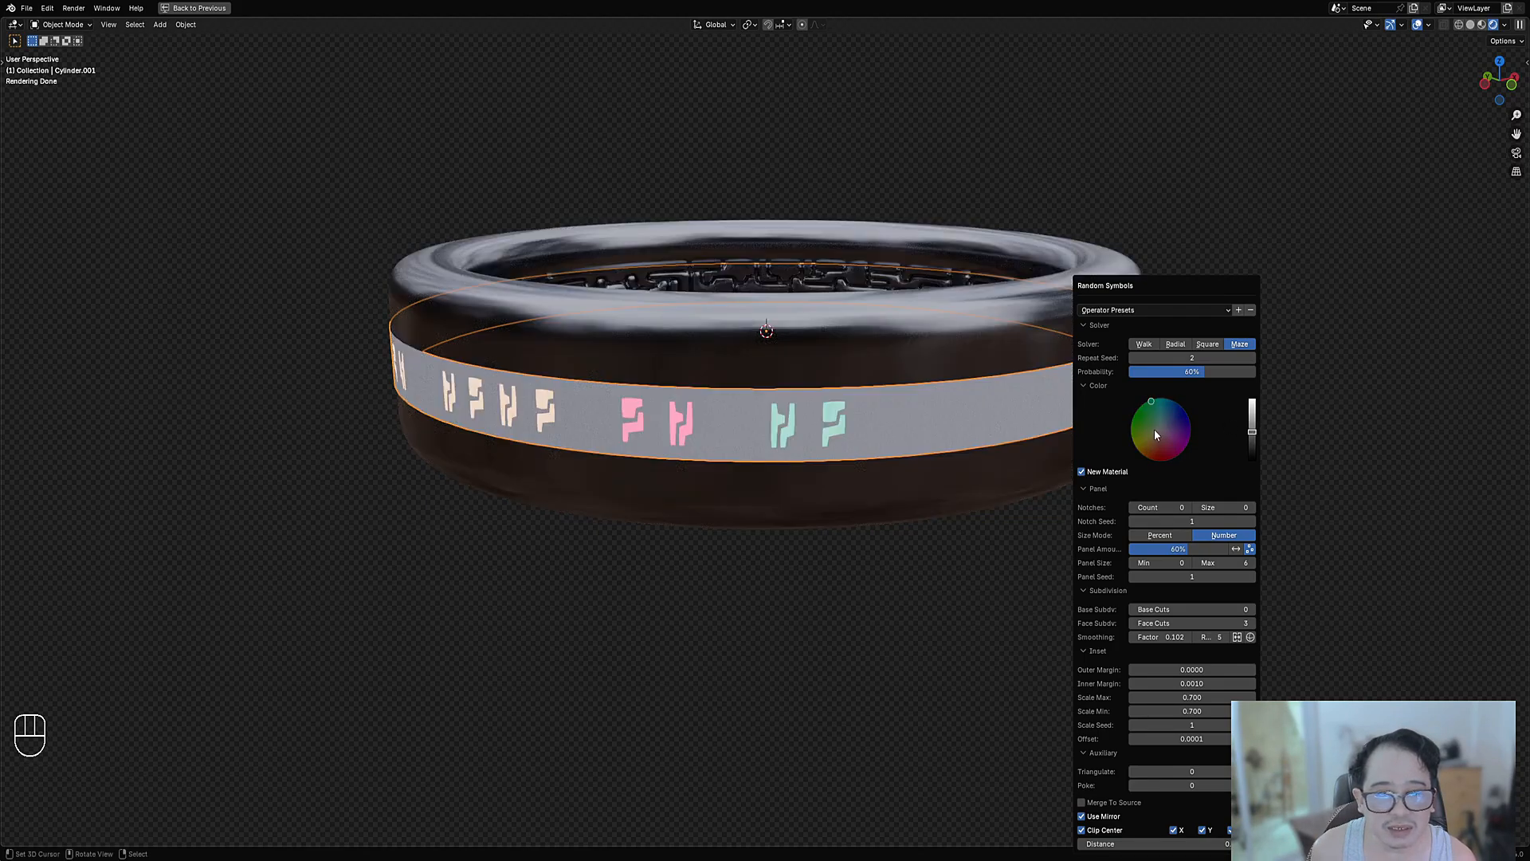
left_click(1135, 417)
left_click(1253, 409)
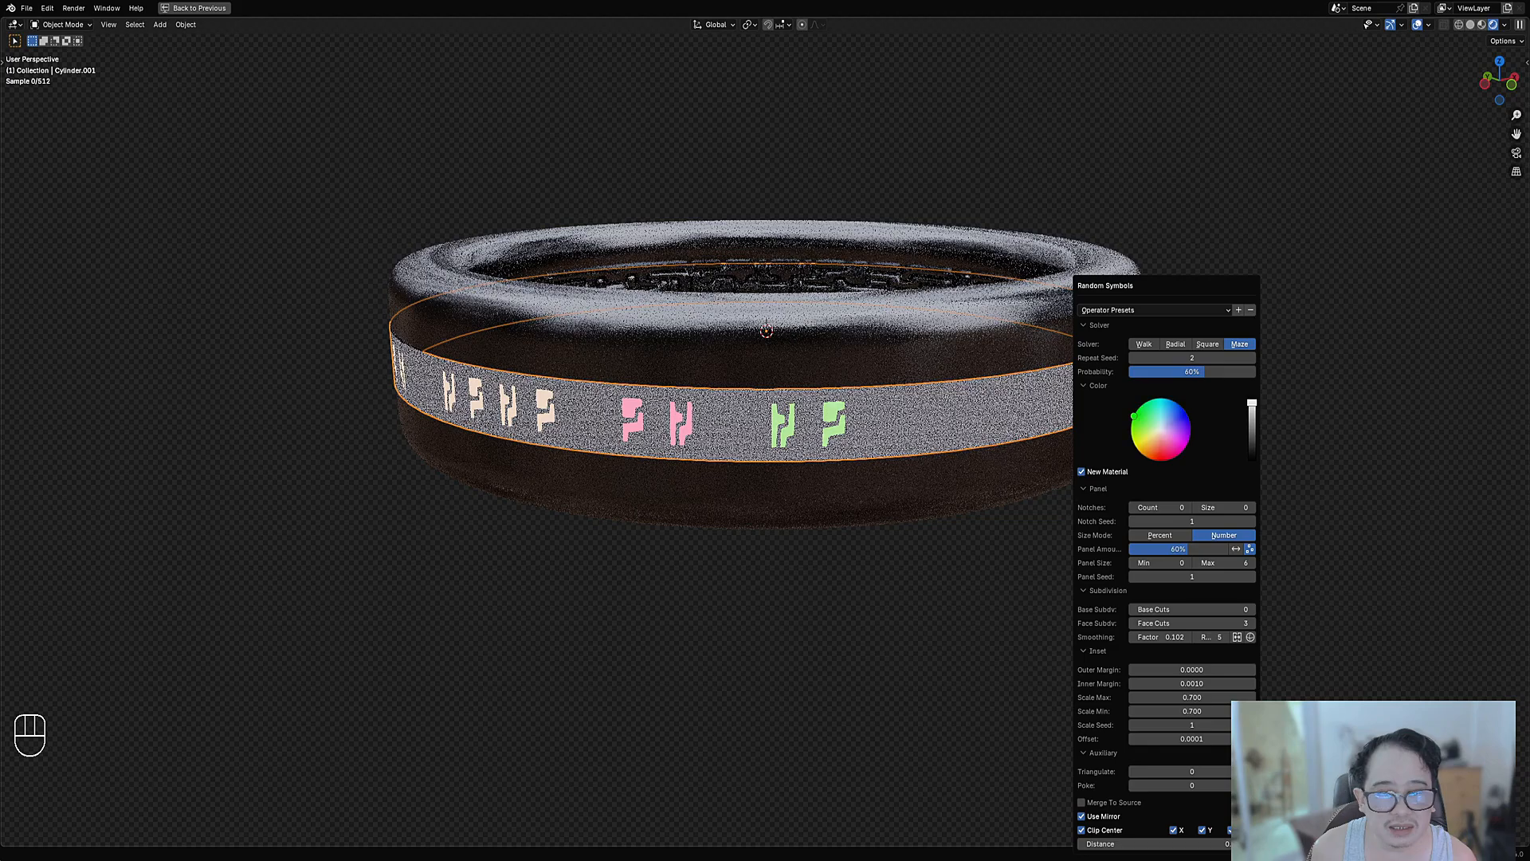
Select a plain face on the outer band past the green symbols and return to Object Mode.
middle_click_drag(805, 419, 775, 408)
key("Tab")
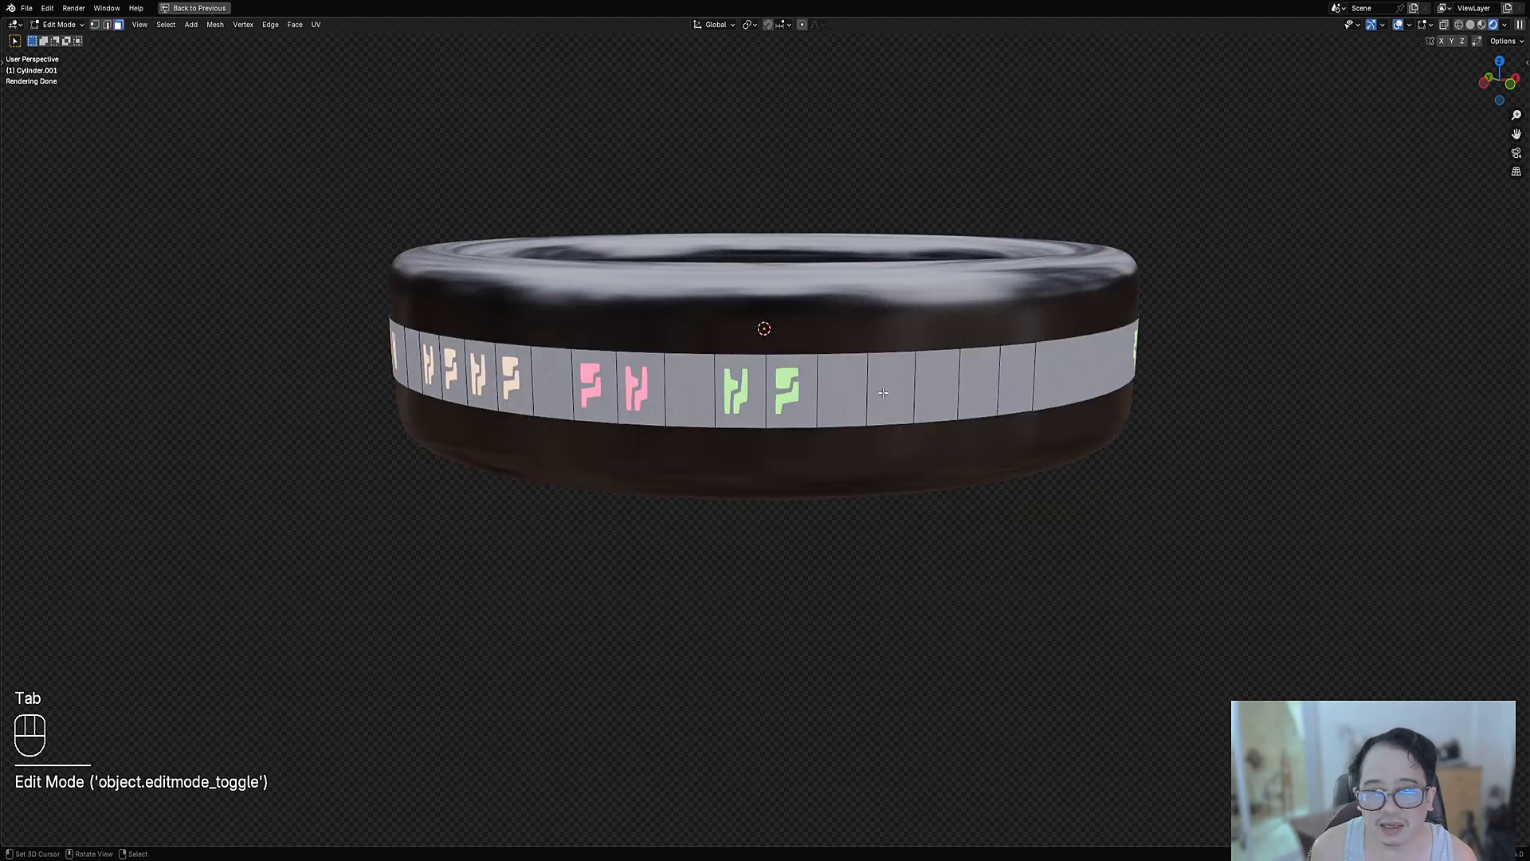
left_click(889, 387)
middle_click_drag(921, 388, 1006, 401)
key("Tab")
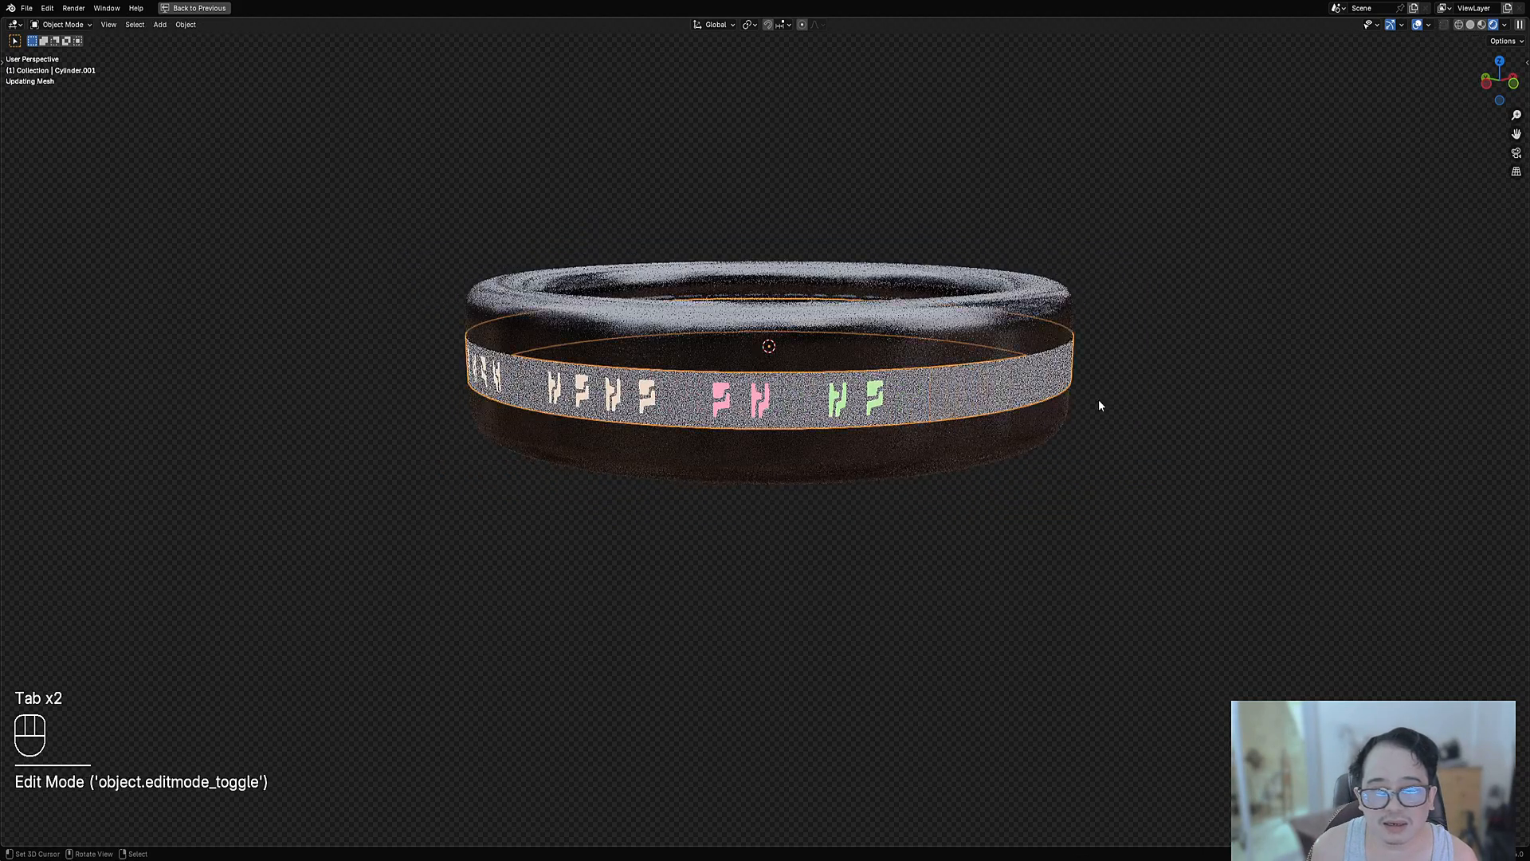
key("shift+q")
left_click(1137, 397)
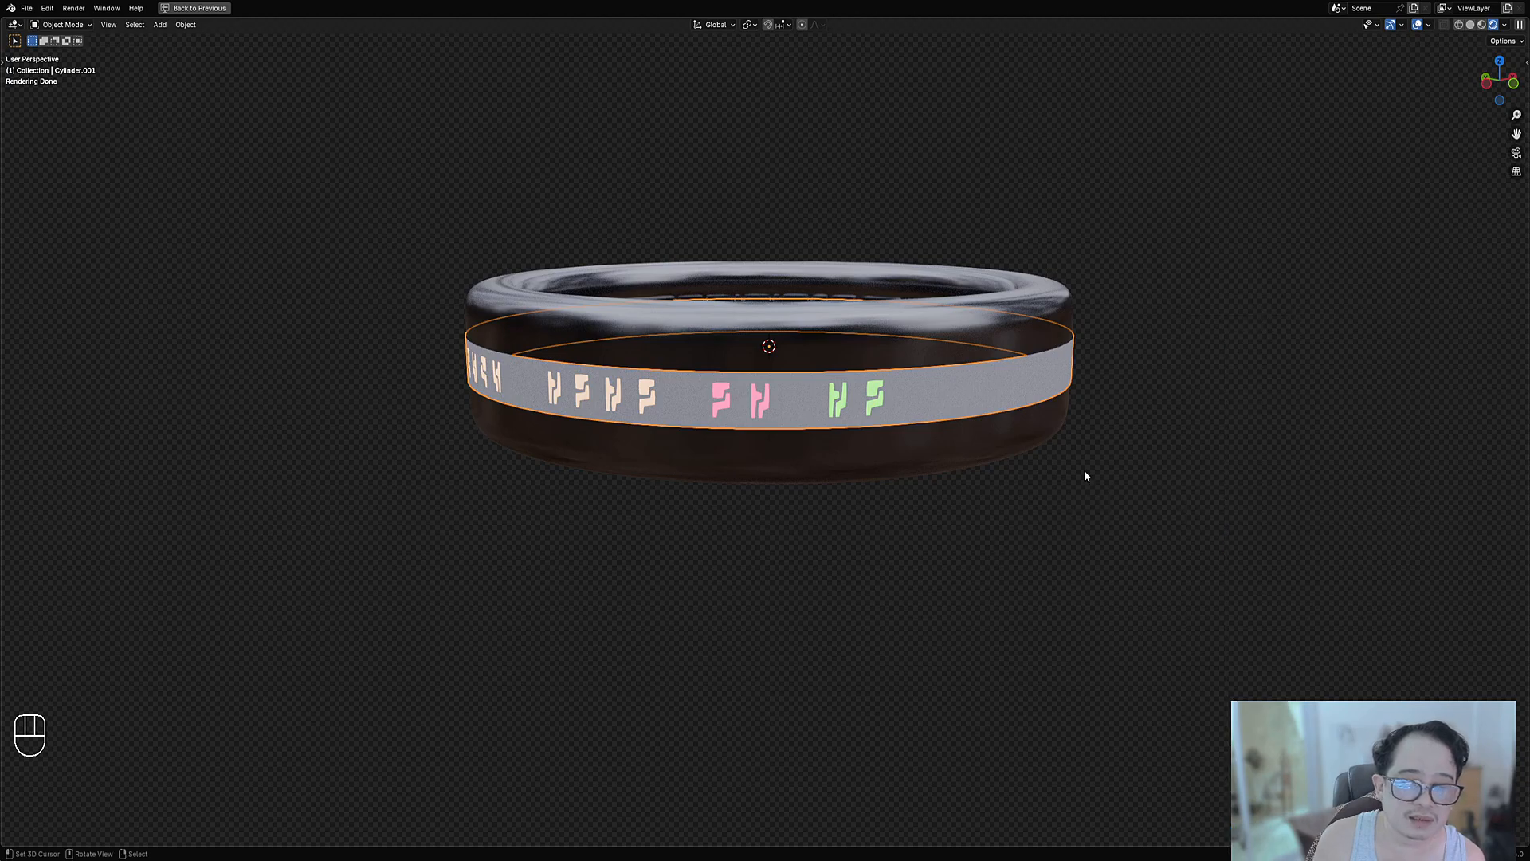
key("F9")
key("shift+q")
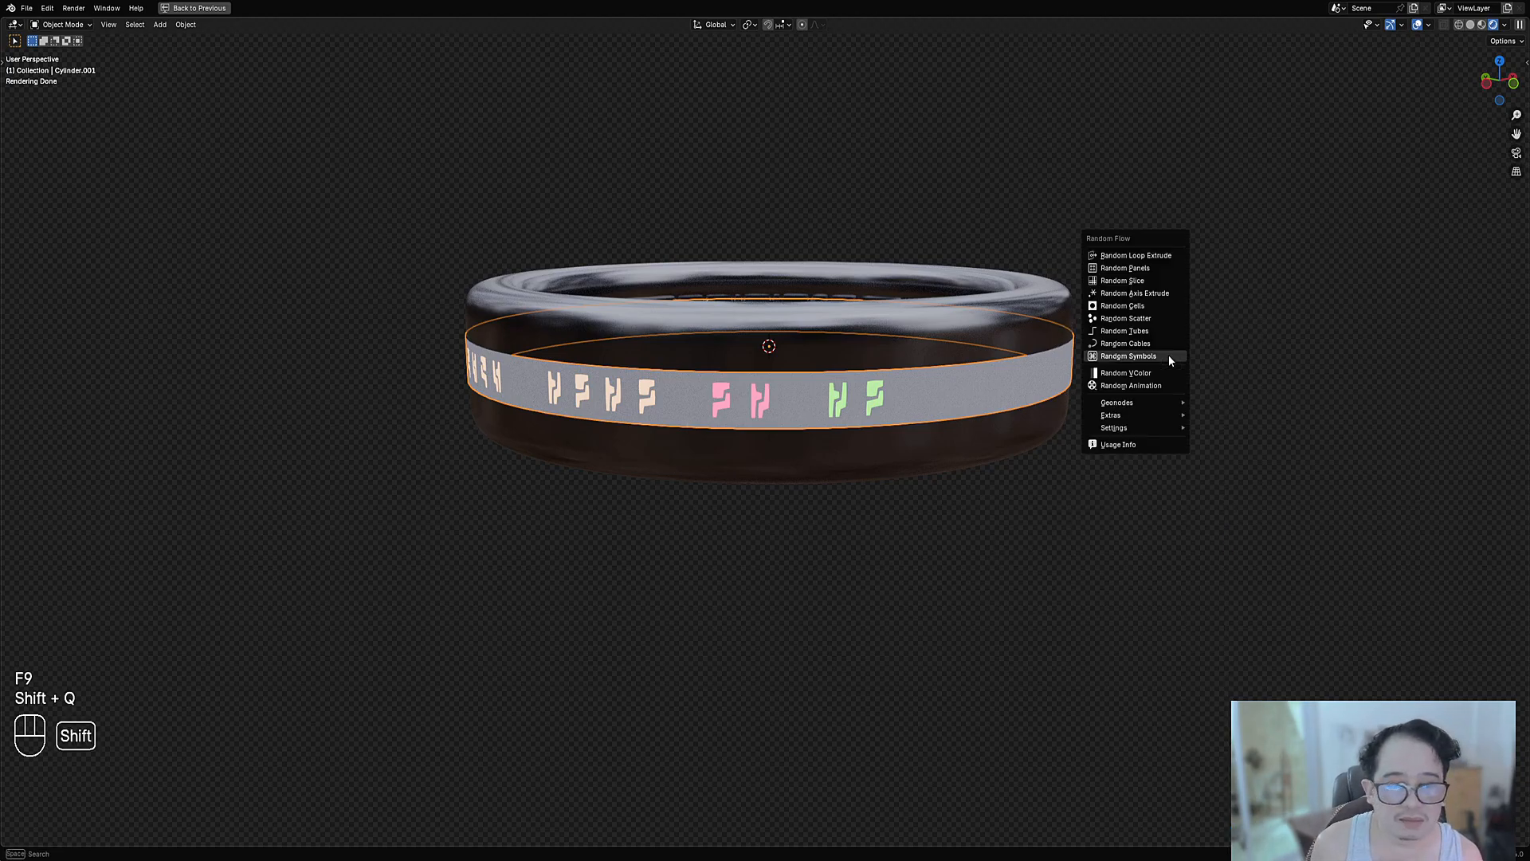
left_click(1168, 356)
left_click_drag(1192, 284, 1143, 181)
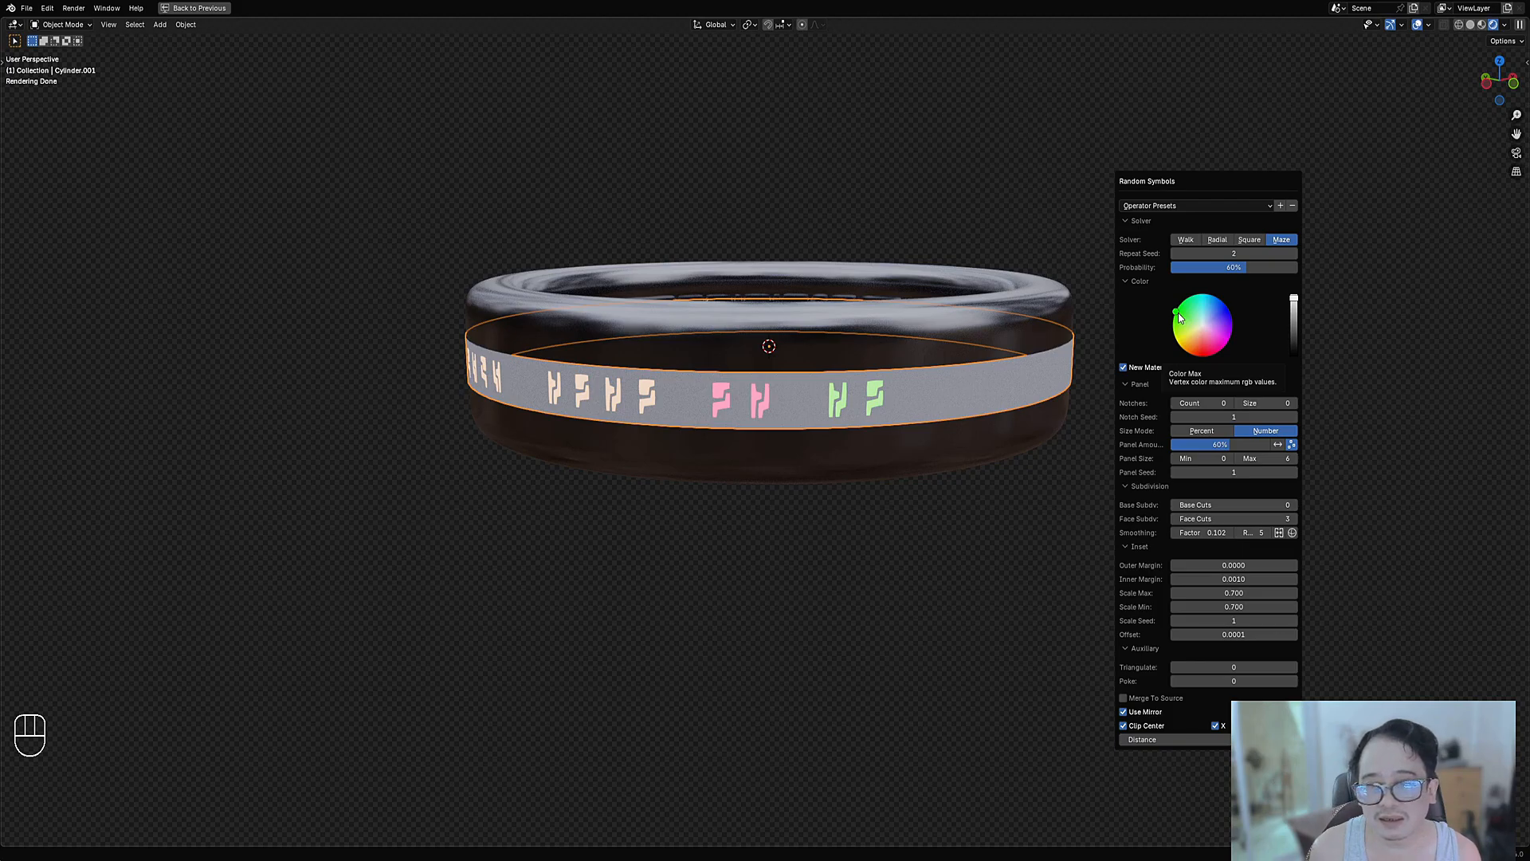
middle_click_drag(734, 461, 753, 461)
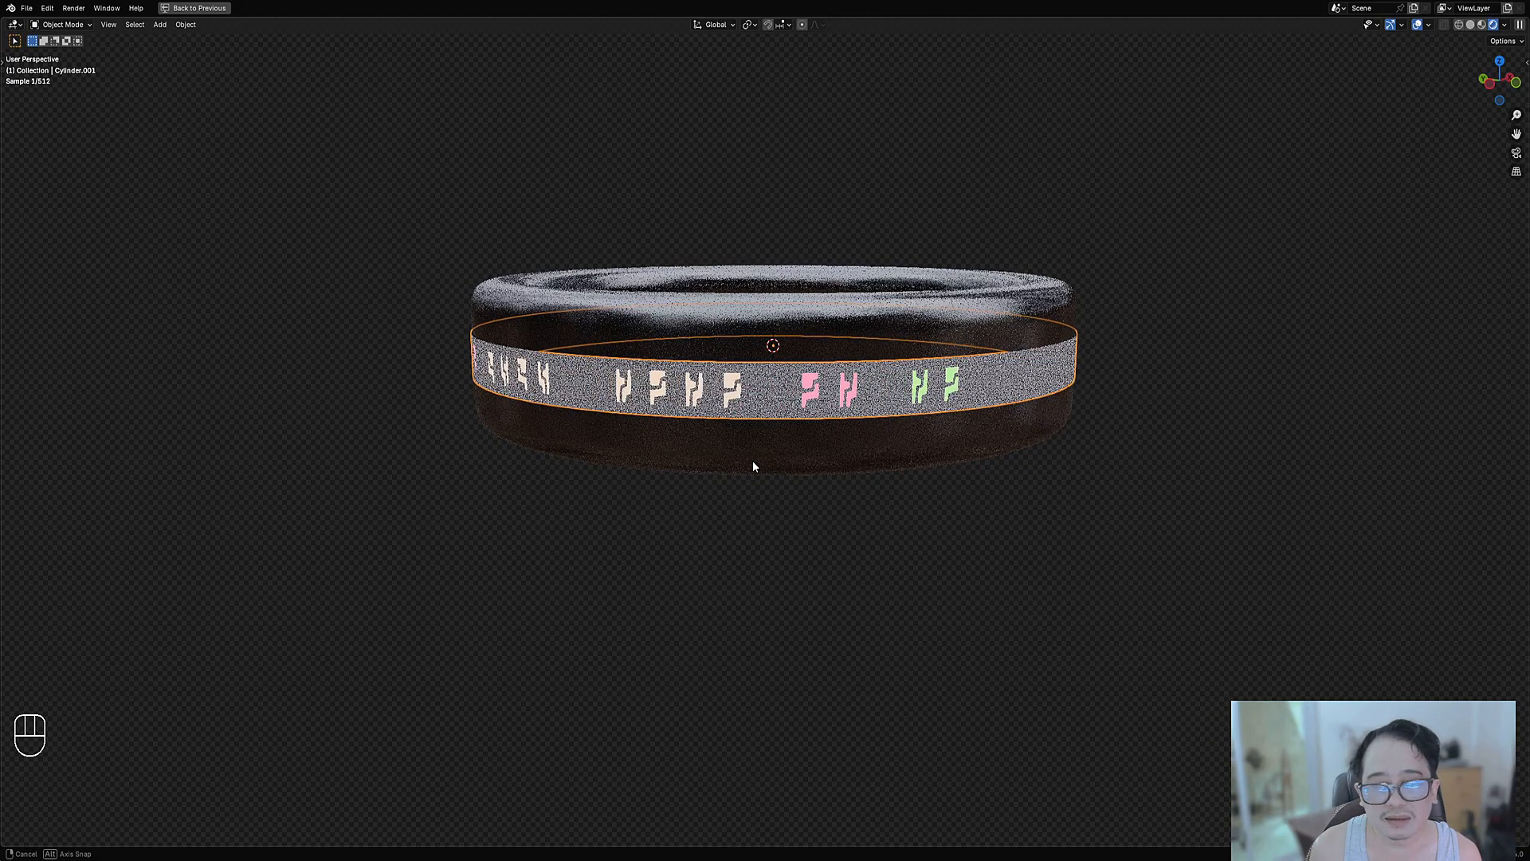
middle_click_drag(856, 452, 833, 464, "shift")
scroll(1130, 355, "up", 1)
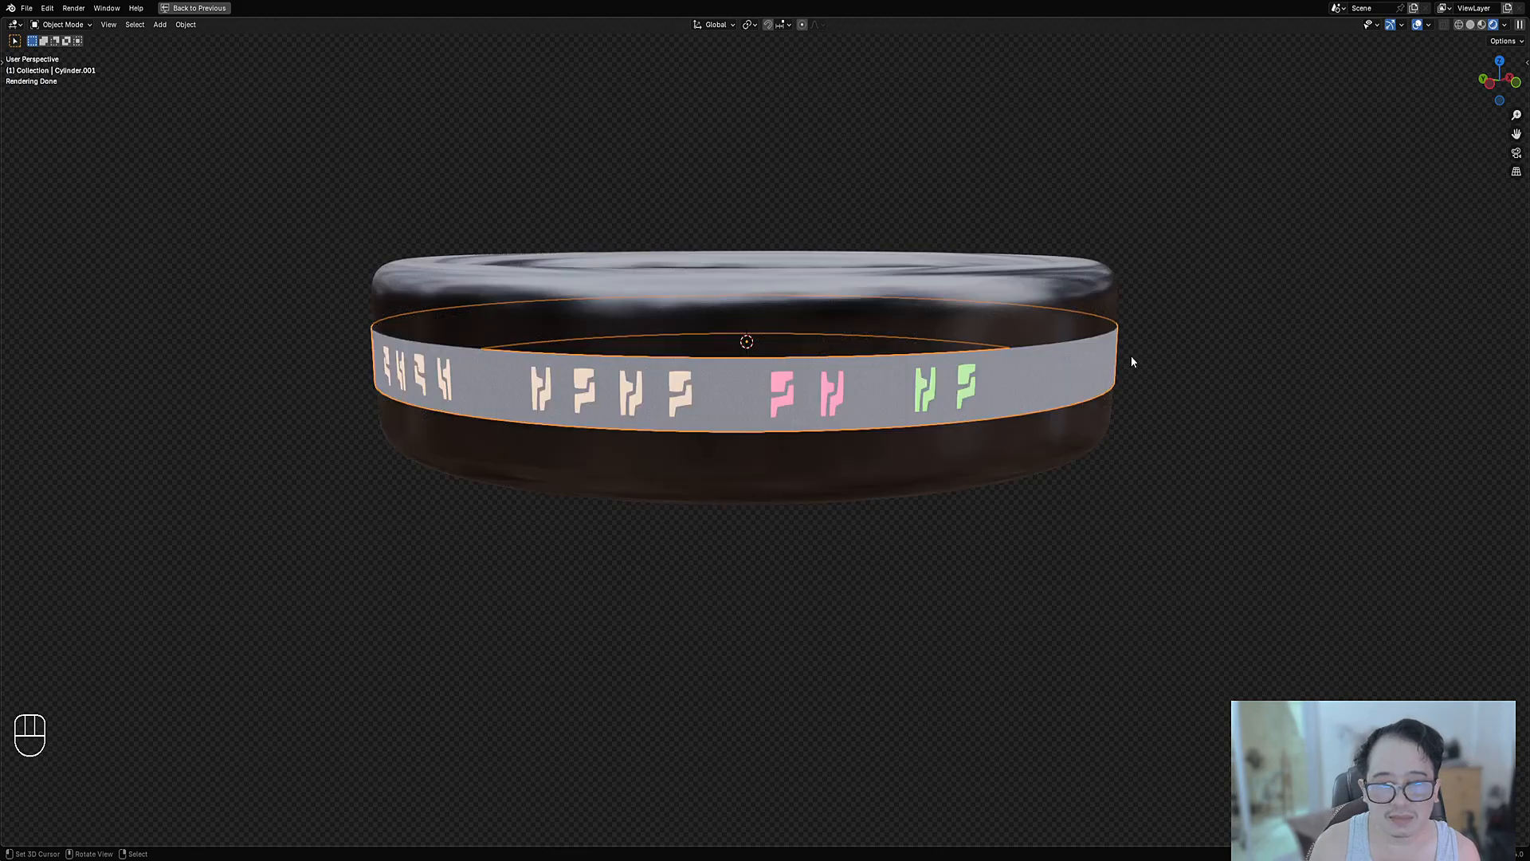
key("F9")
Run Random Symbols on the selected band face with New Material off and set the color to pale orange.
key("shift+q")
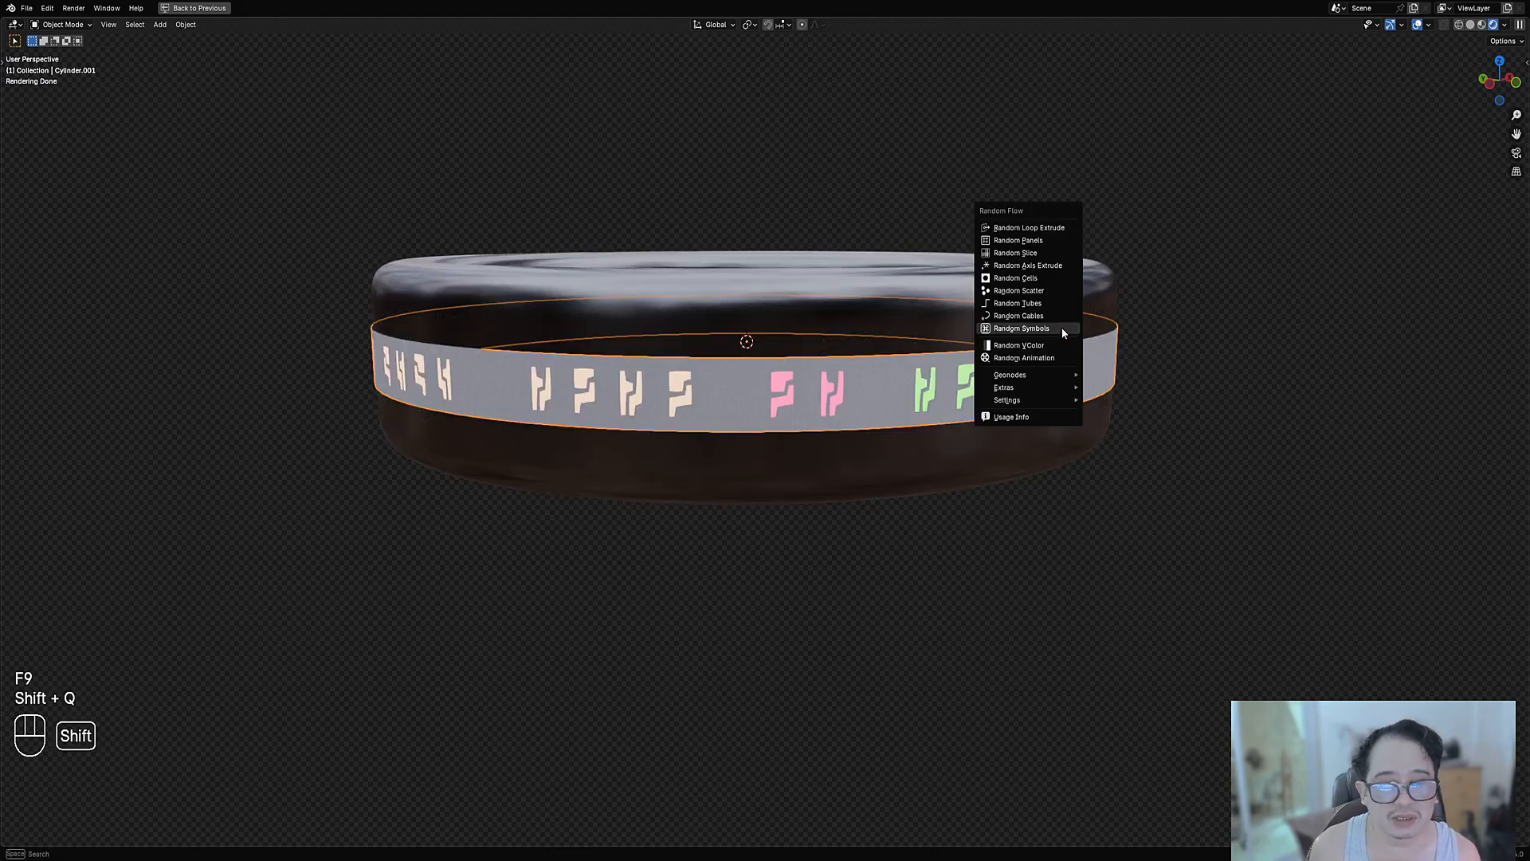
left_click(1063, 332)
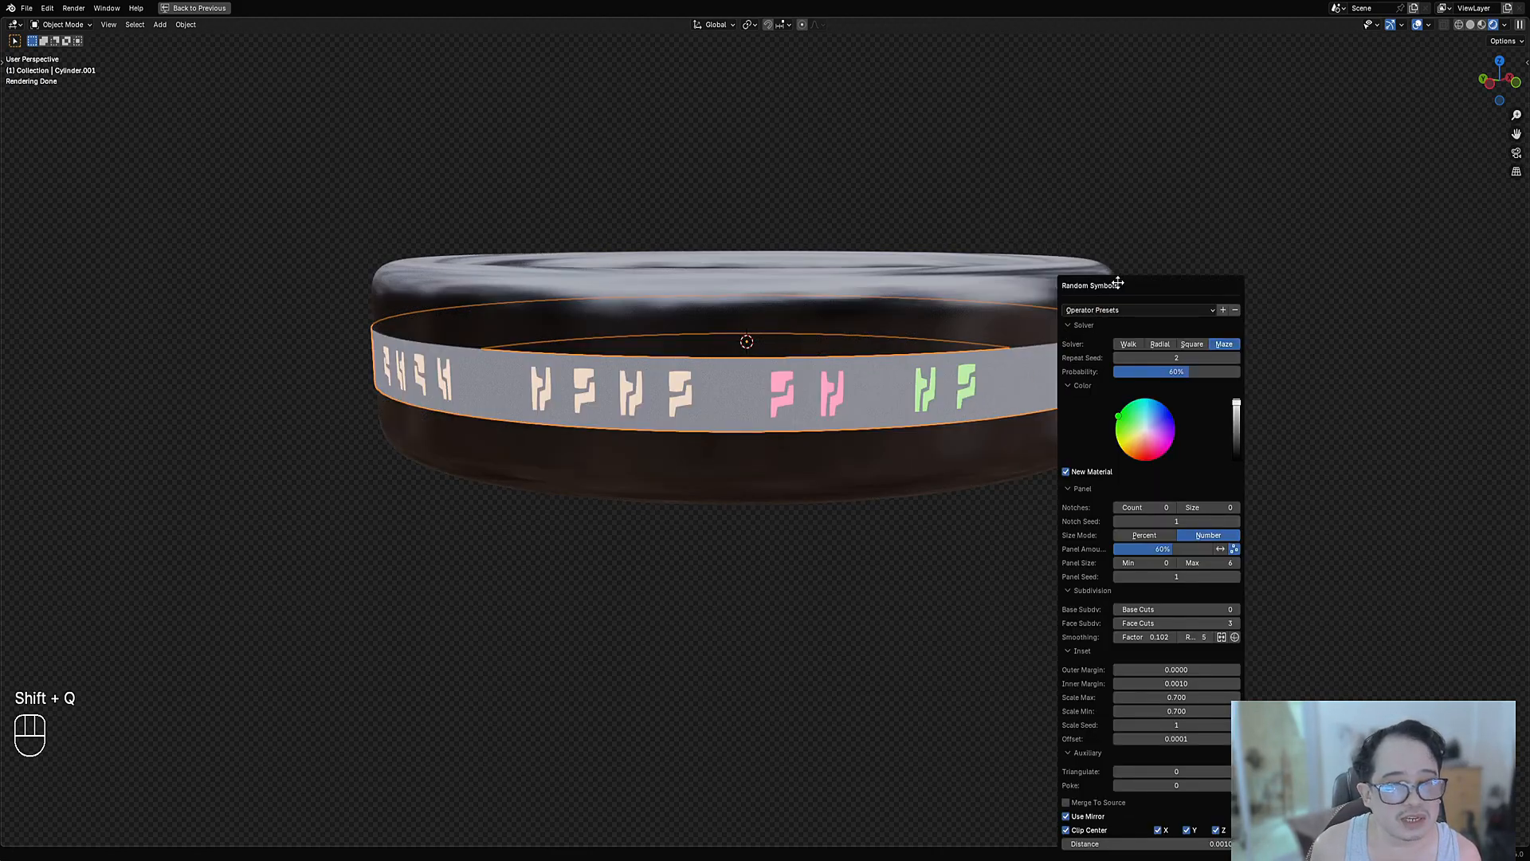
left_click_drag(1121, 284, 1226, 136)
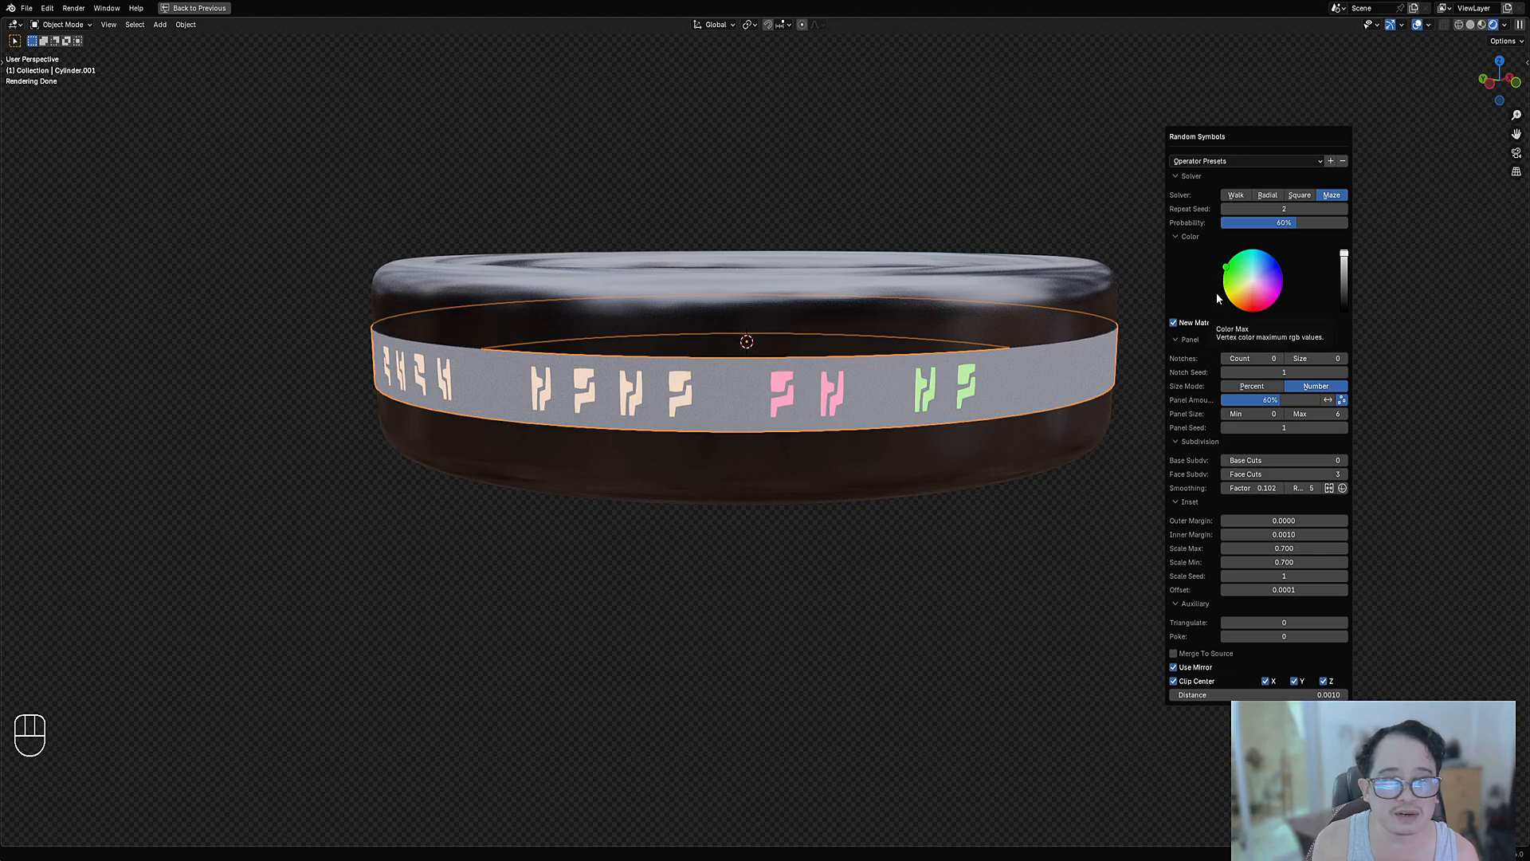
left_click(1198, 322)
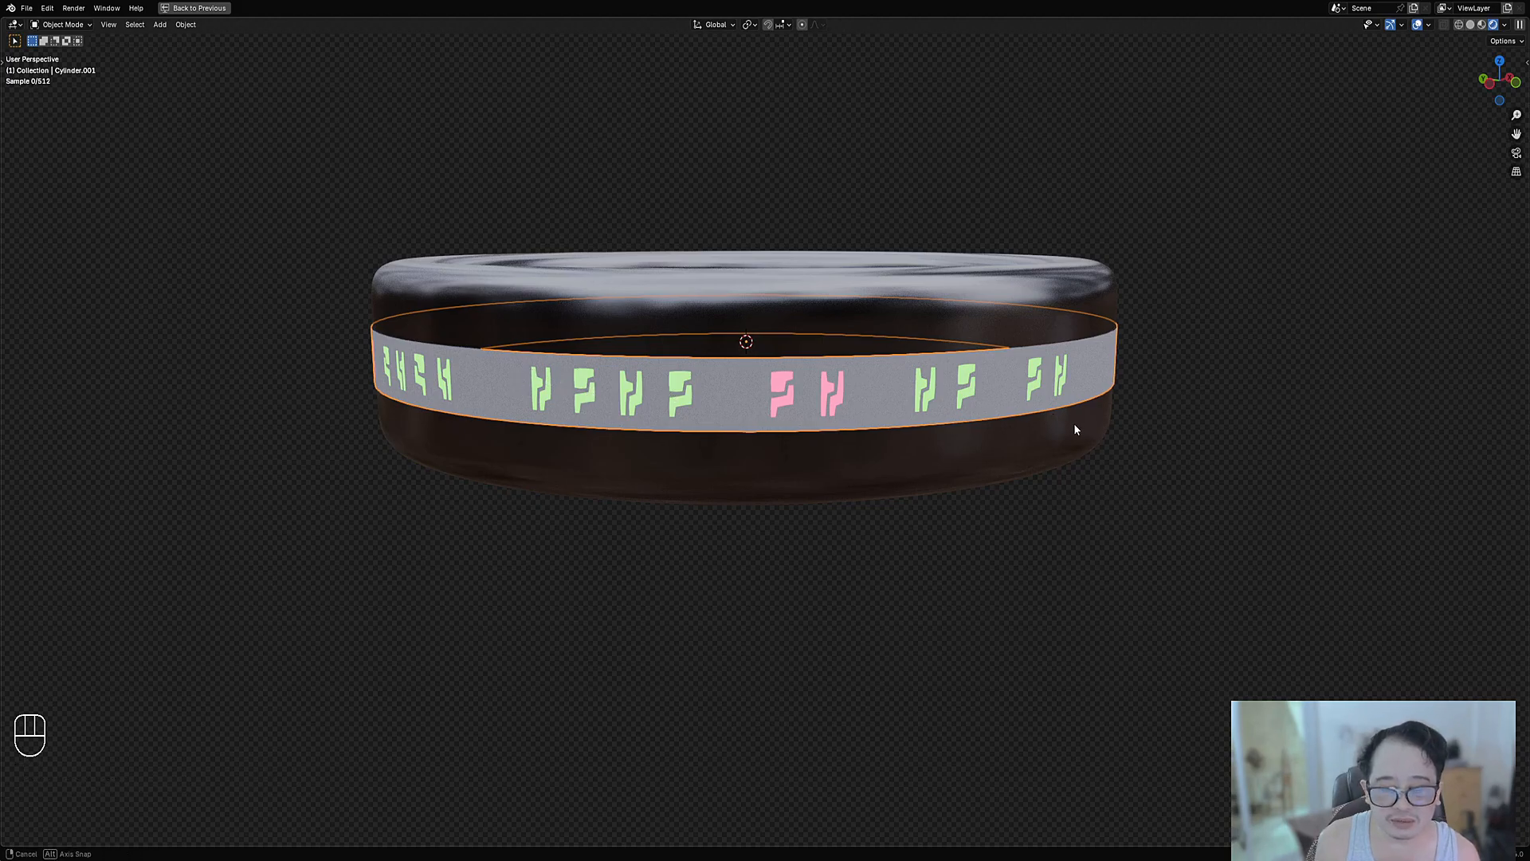
key("F9")
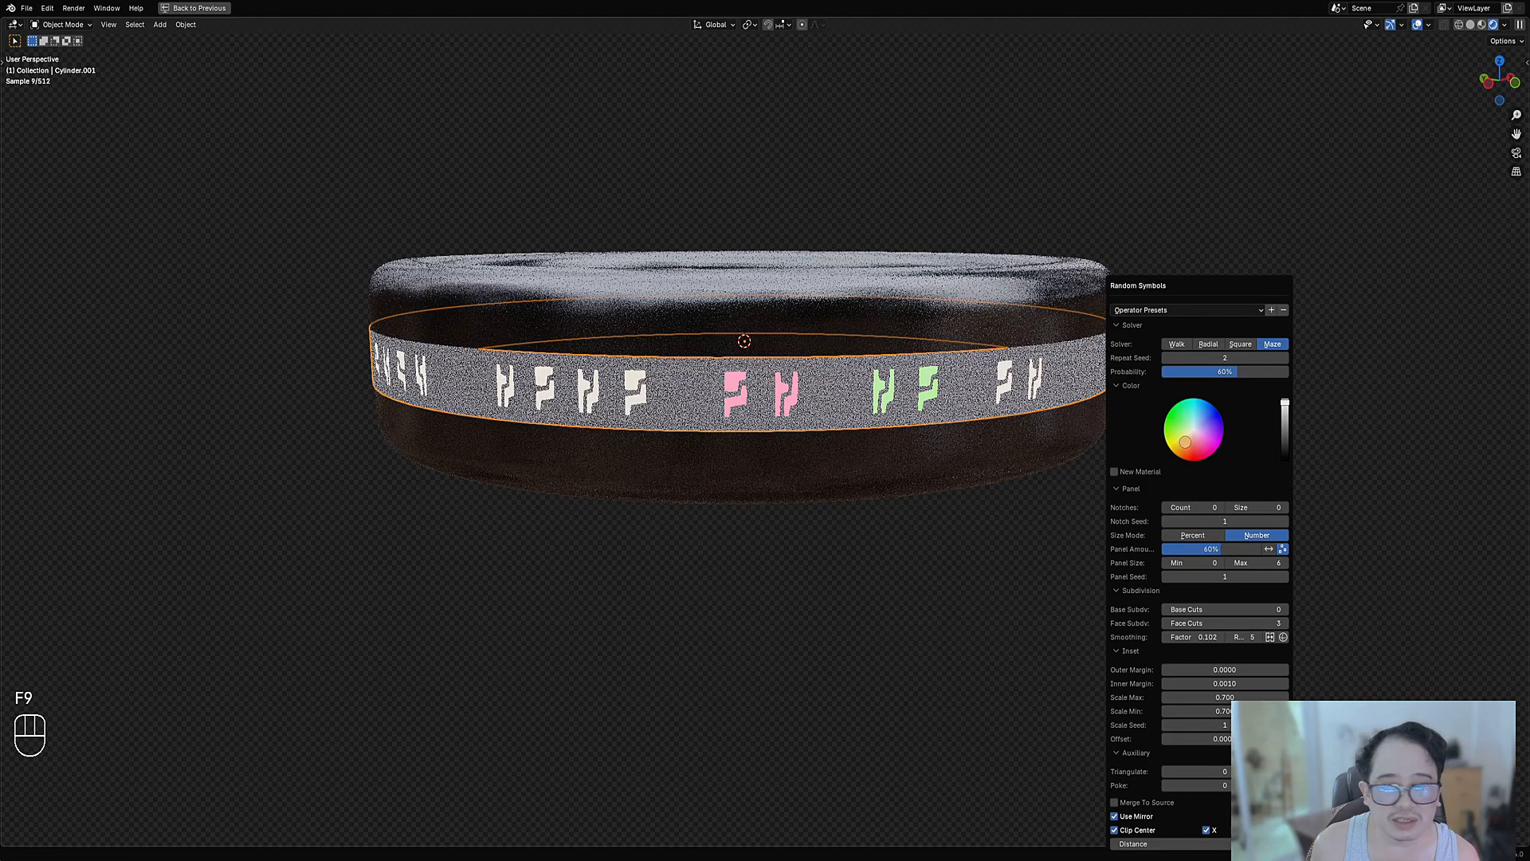
left_click_drag(1192, 451, 1182, 453)
Circle the group of four pale orange symbols with a freehand annotation, and erase the annotation.
key("d")
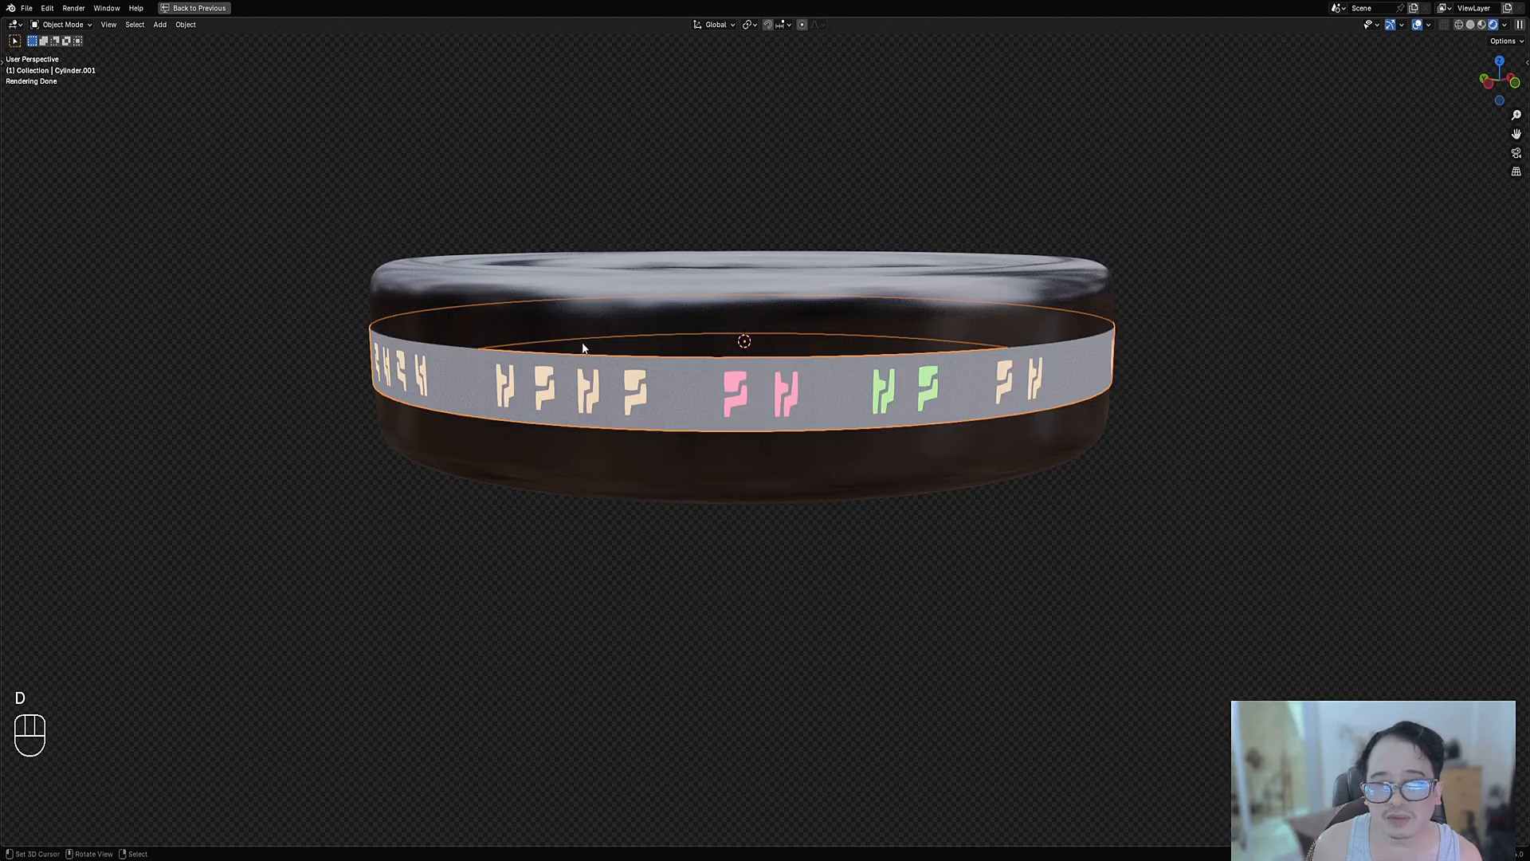
mouse_move(582, 341)
left_mouse_down()
mouse_move(443, 405)
mouse_move(652, 366)
mouse_move(502, 359)
left_mouse_up()
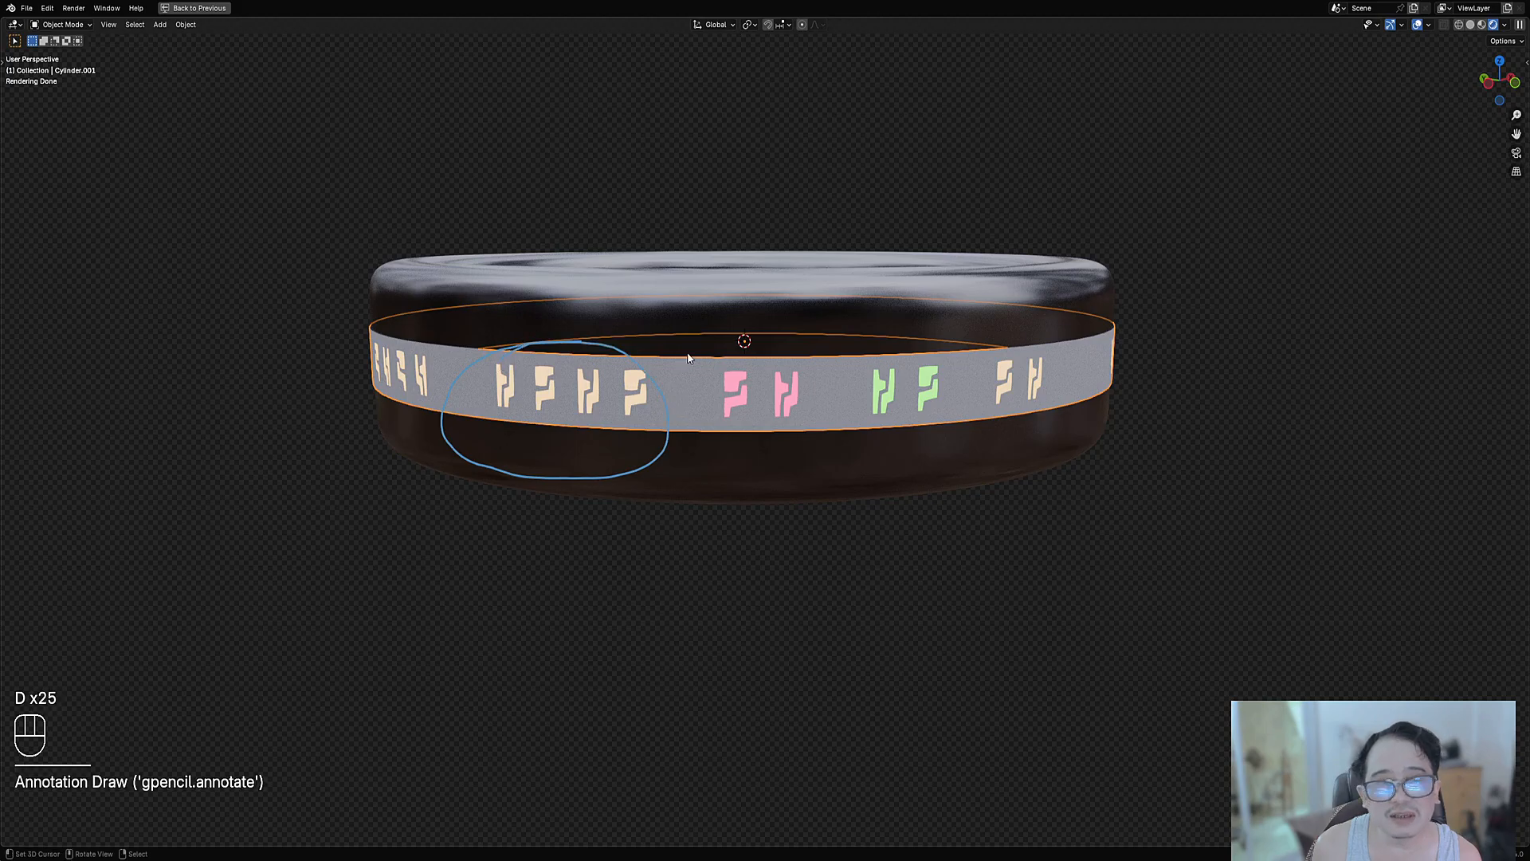
mouse_move(502, 368)
right_mouse_down()
mouse_move(612, 376)
mouse_move(822, 431)
right_mouse_up()
Delete the grey outer band object from around the ring, leaving the symbol objects in place.
scroll(823, 436, "down", 3)
mouse_move(823, 436)
middle_mouse_down()
mouse_move(1076, 414)
mouse_move(912, 508)
mouse_move(857, 408)
middle_mouse_up()
left_click(857, 407)
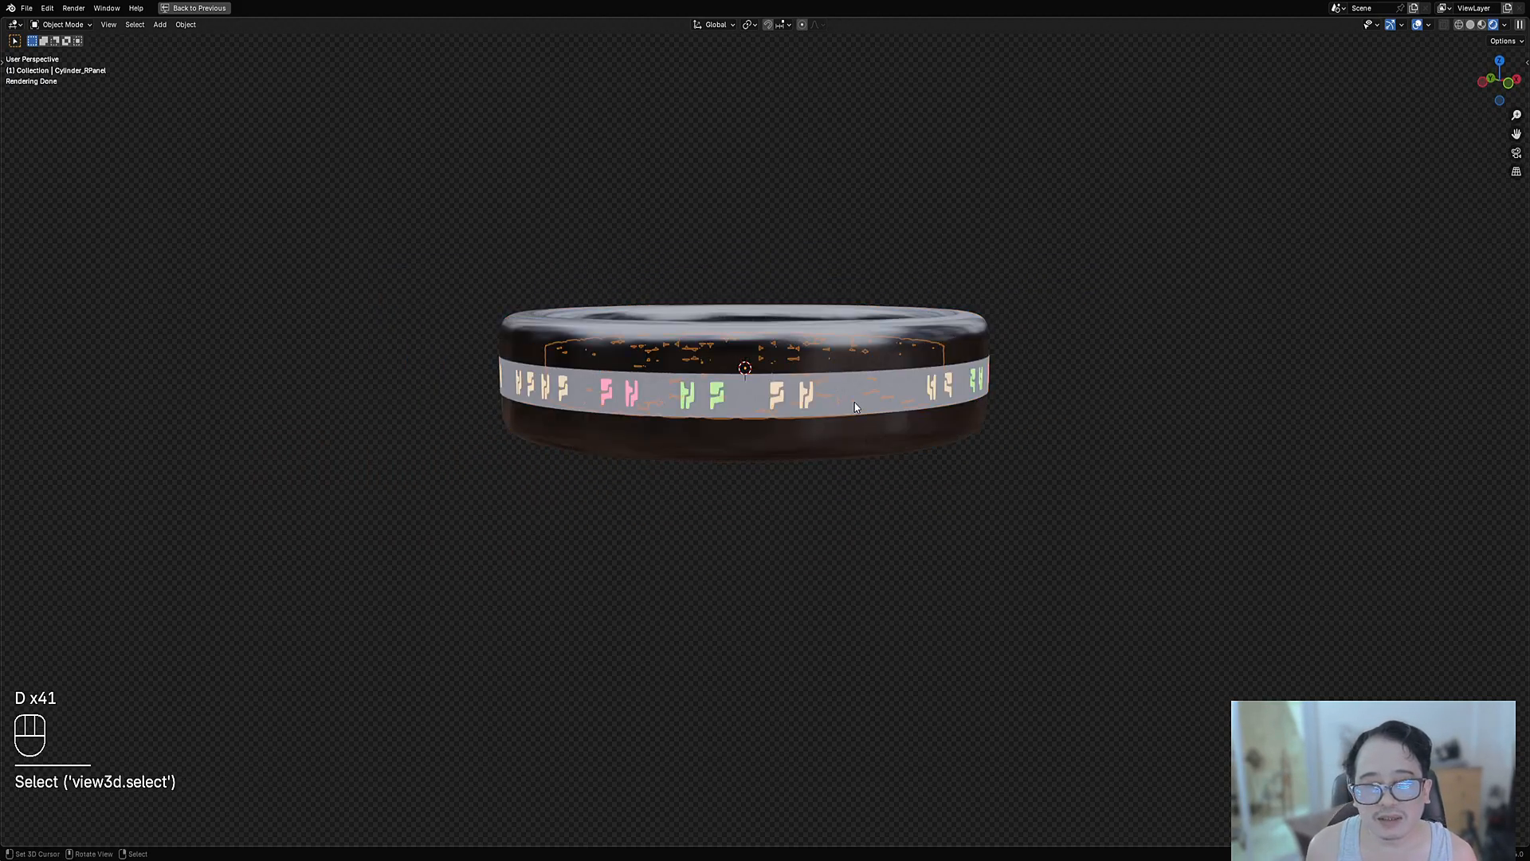
key("x")
left_click(856, 395)
Hide the viewport overlays and examine the colored symbols against the ring's dark outer surface.
scroll(893, 406, "down", 3)
middle_click_drag(893, 407, 815, 469)
key("shift+alt+z")
key("shift+alt+z")
key("shift+alt+z")
scroll(864, 441, "up", 3)
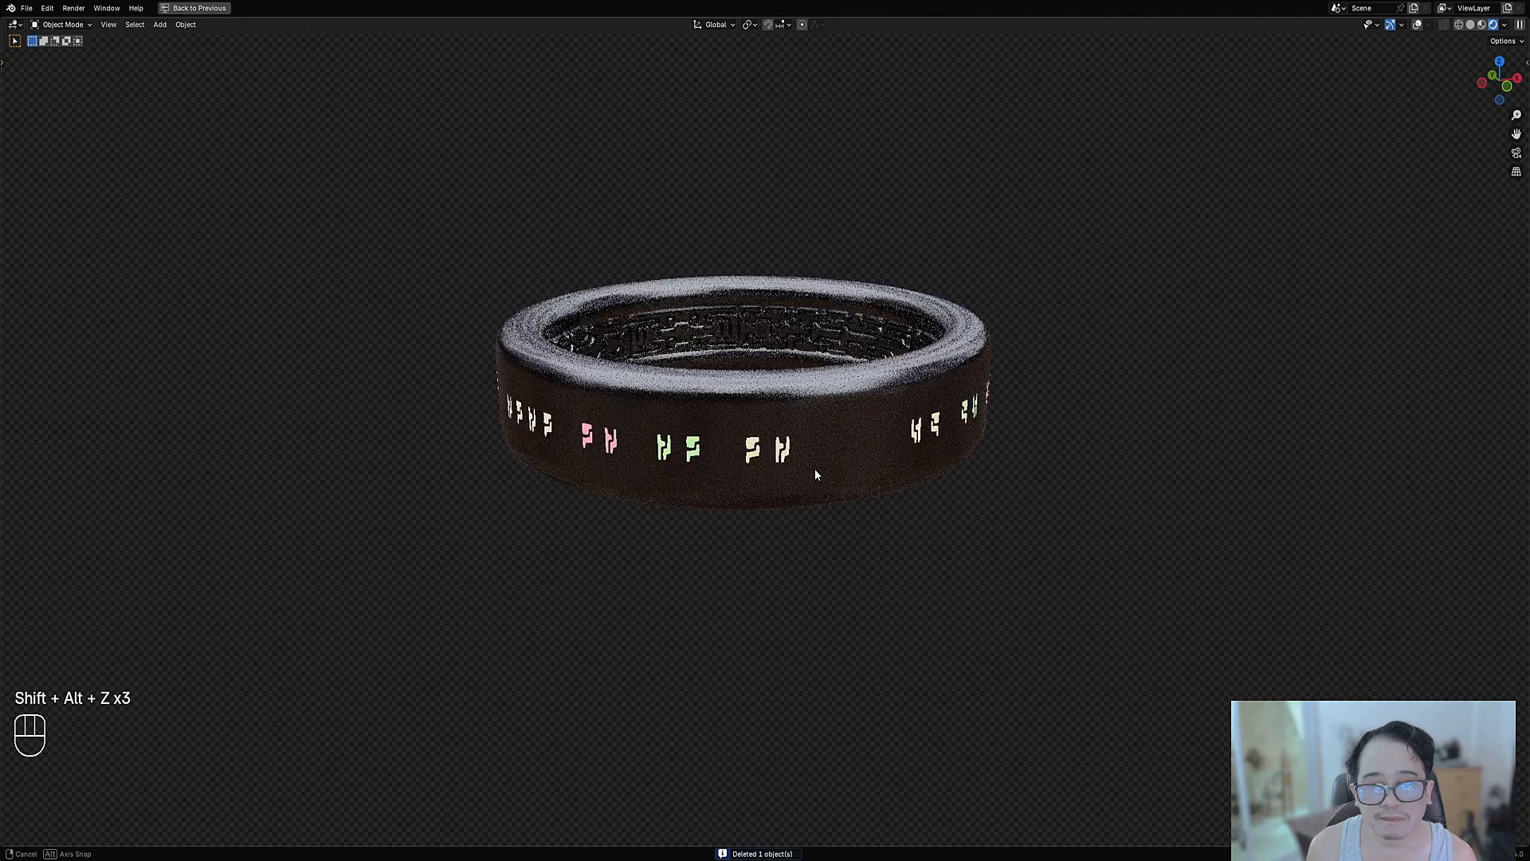
Show the viewport overlays again and delete all four symbol objects around the ring.
left_click(786, 455)
key("shift+alt+z")
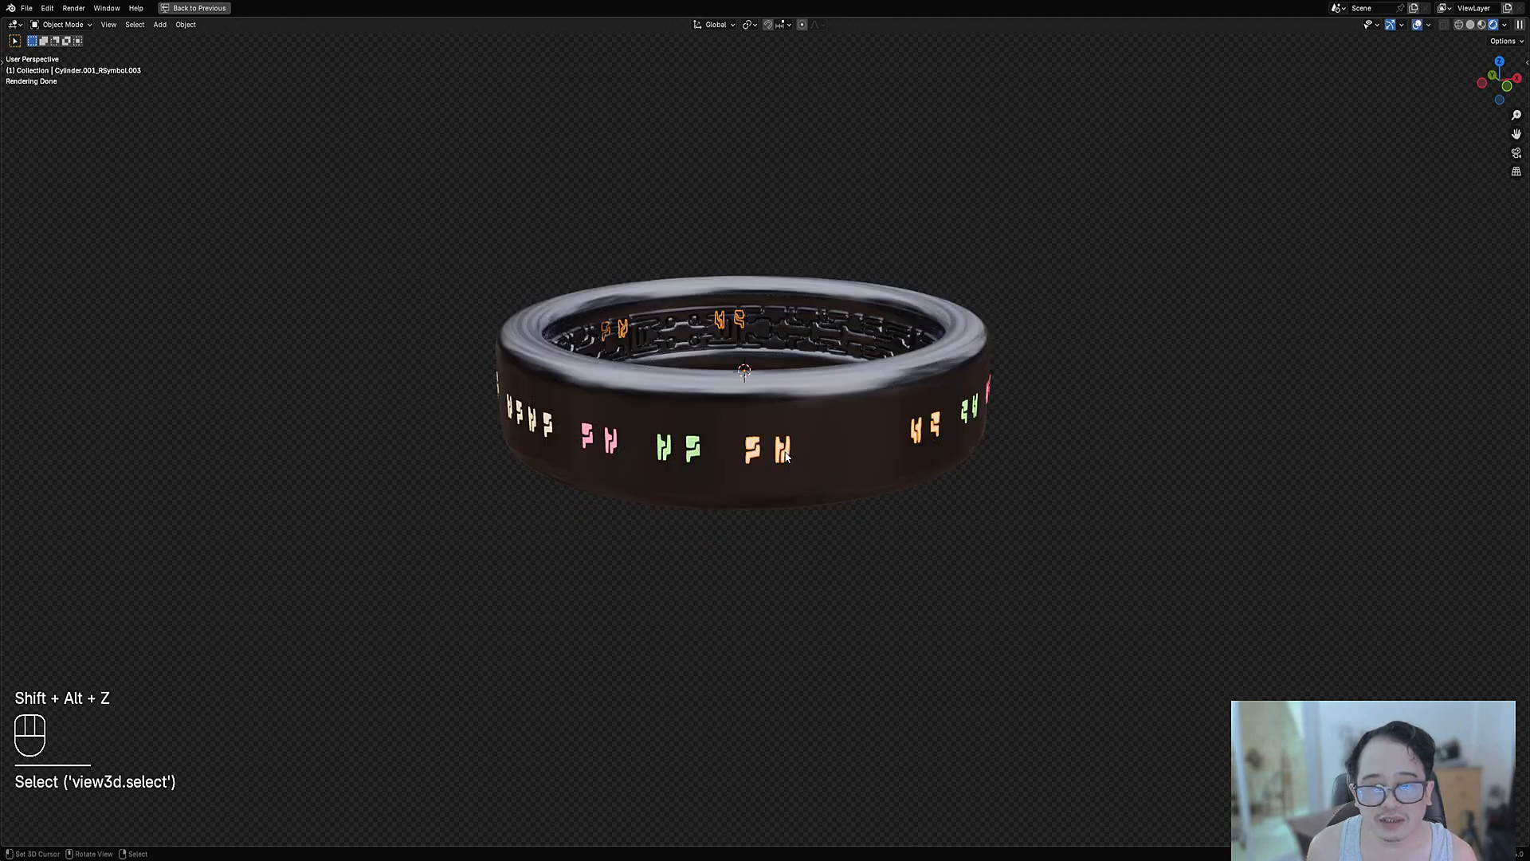
left_click(695, 453, "shift")
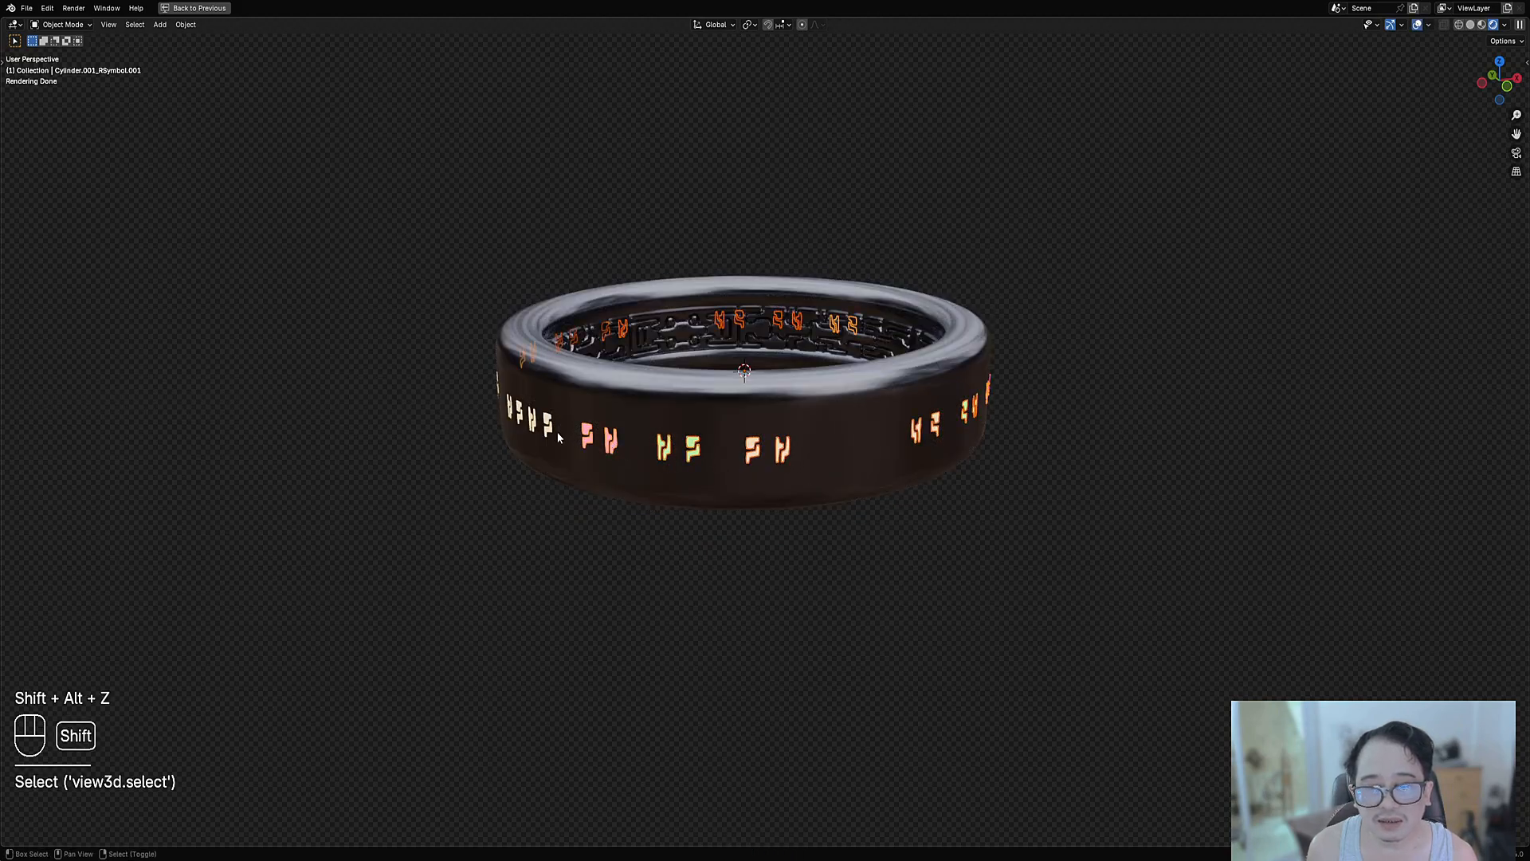
key("x")
left_click(813, 441)
Select the face loop around the ring's outer side in Edit Mode and duplicate it in place.
key("Tab")
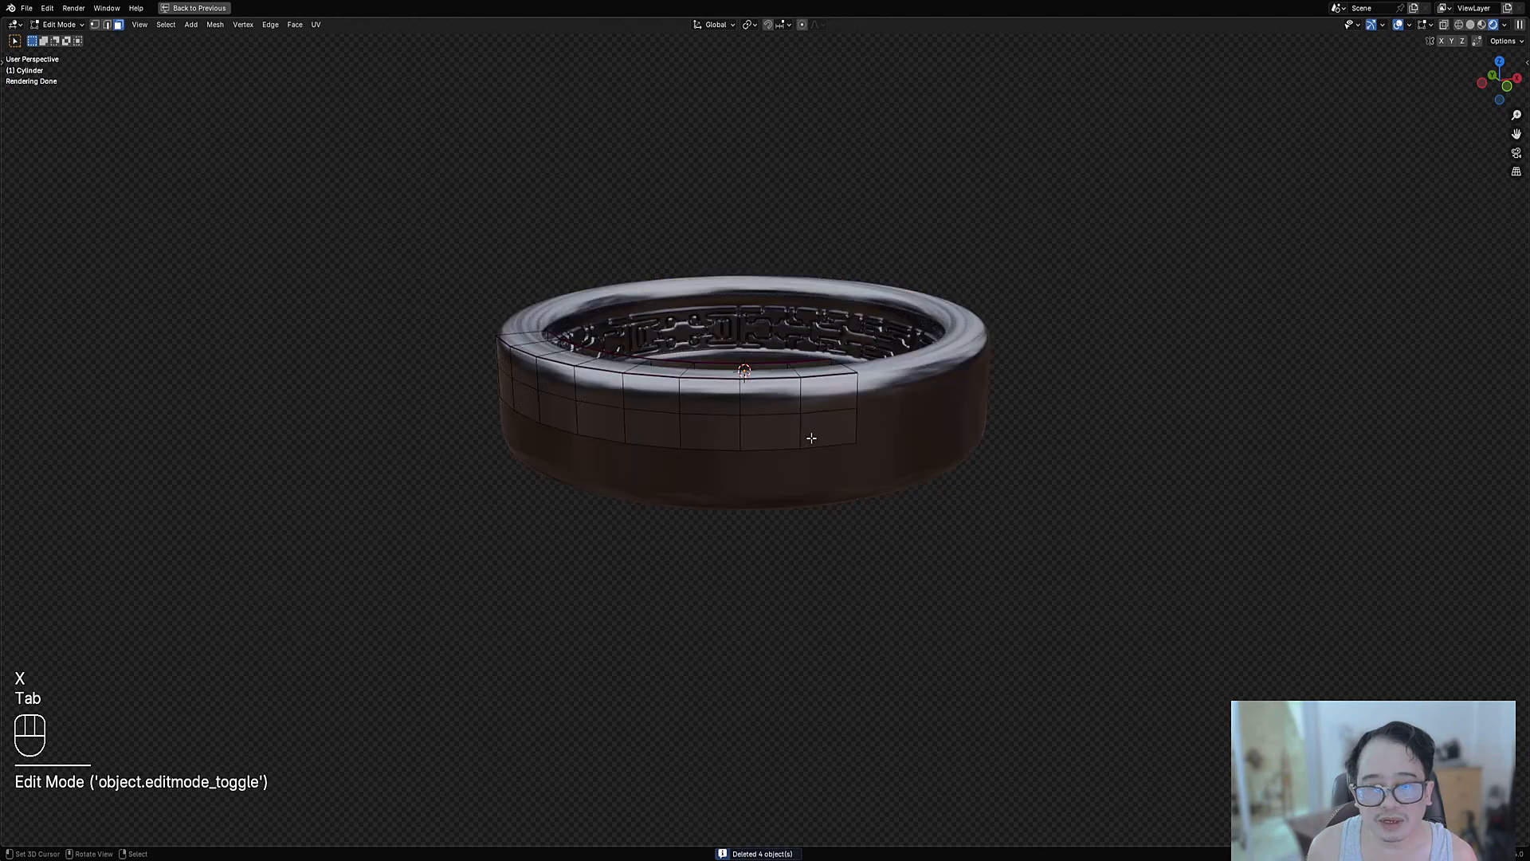
key("alt+a")
left_click(771, 431, "alt+shift")
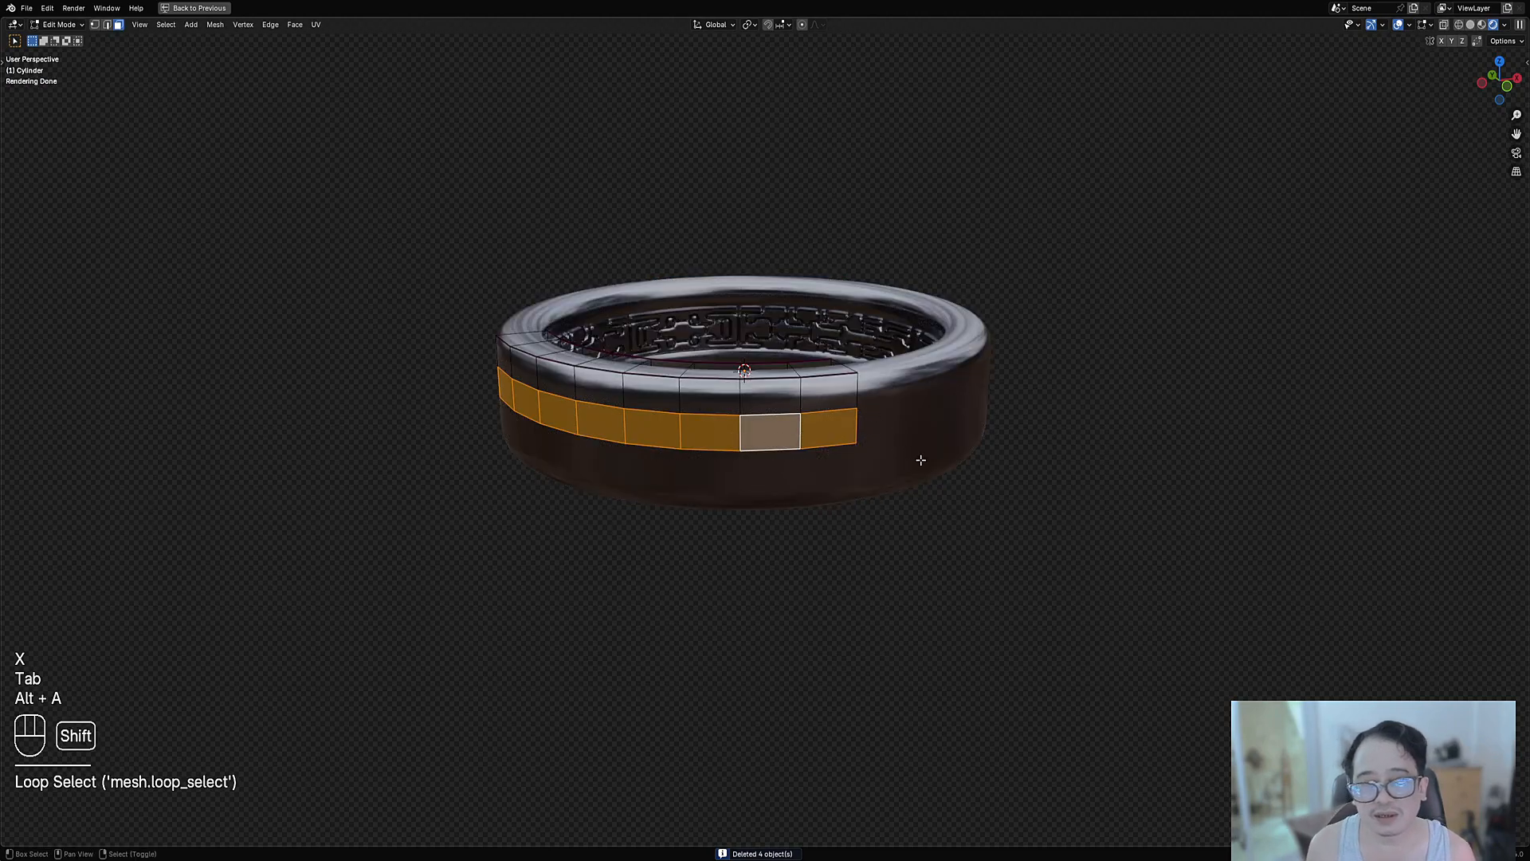
key("shift+d")
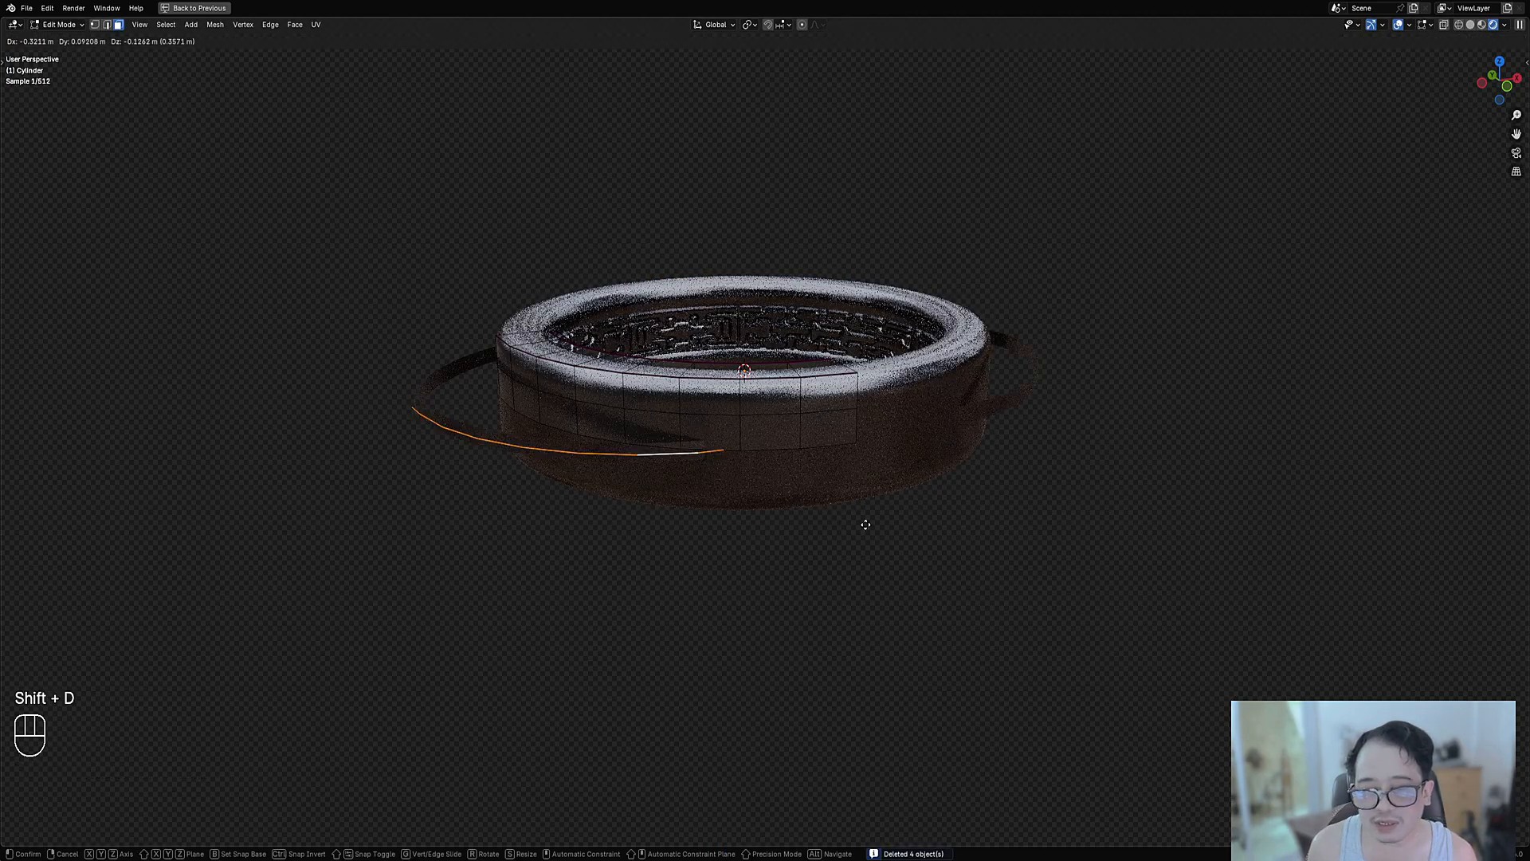
right_click(901, 478)
scroll(786, 414, "up", 5)
scroll(785, 415, "down", 3)
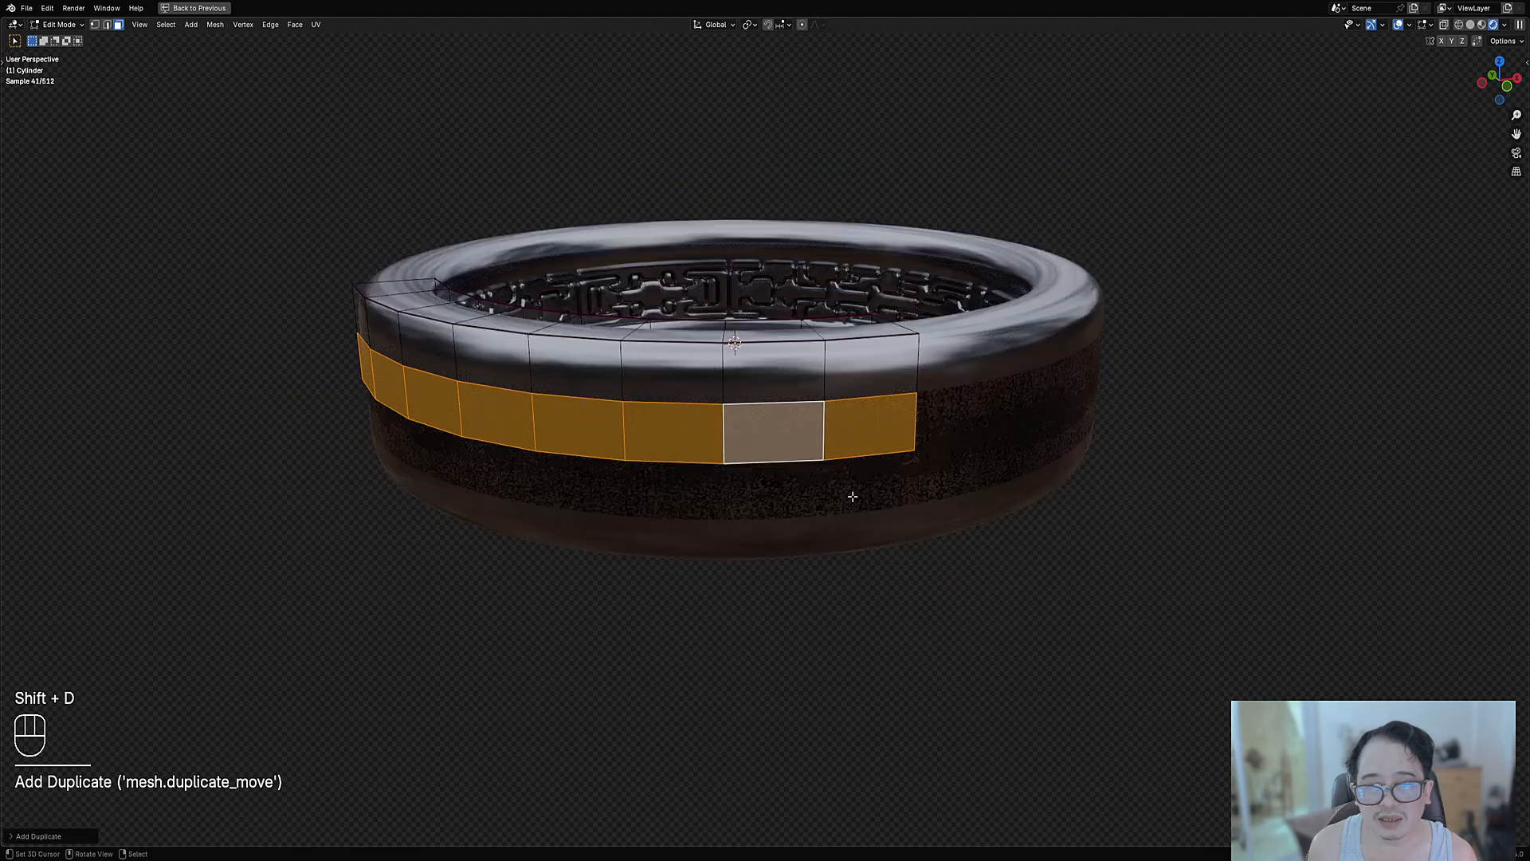
middle_click_drag(850, 495, 864, 503)
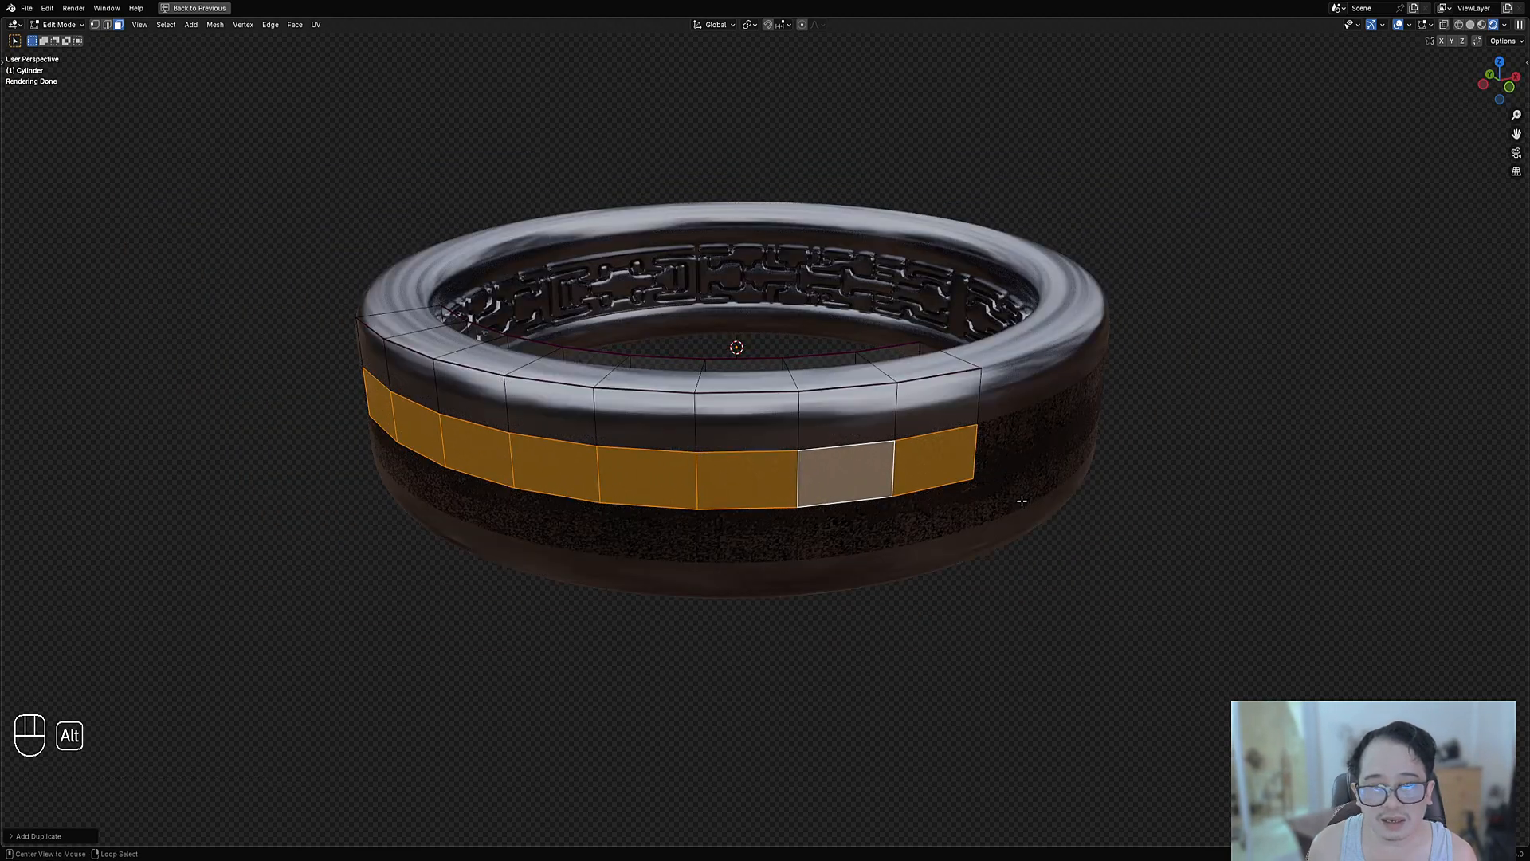
Separate the duplicated face loop into its own object and make that band the active selection in Object Mode.
key("p")
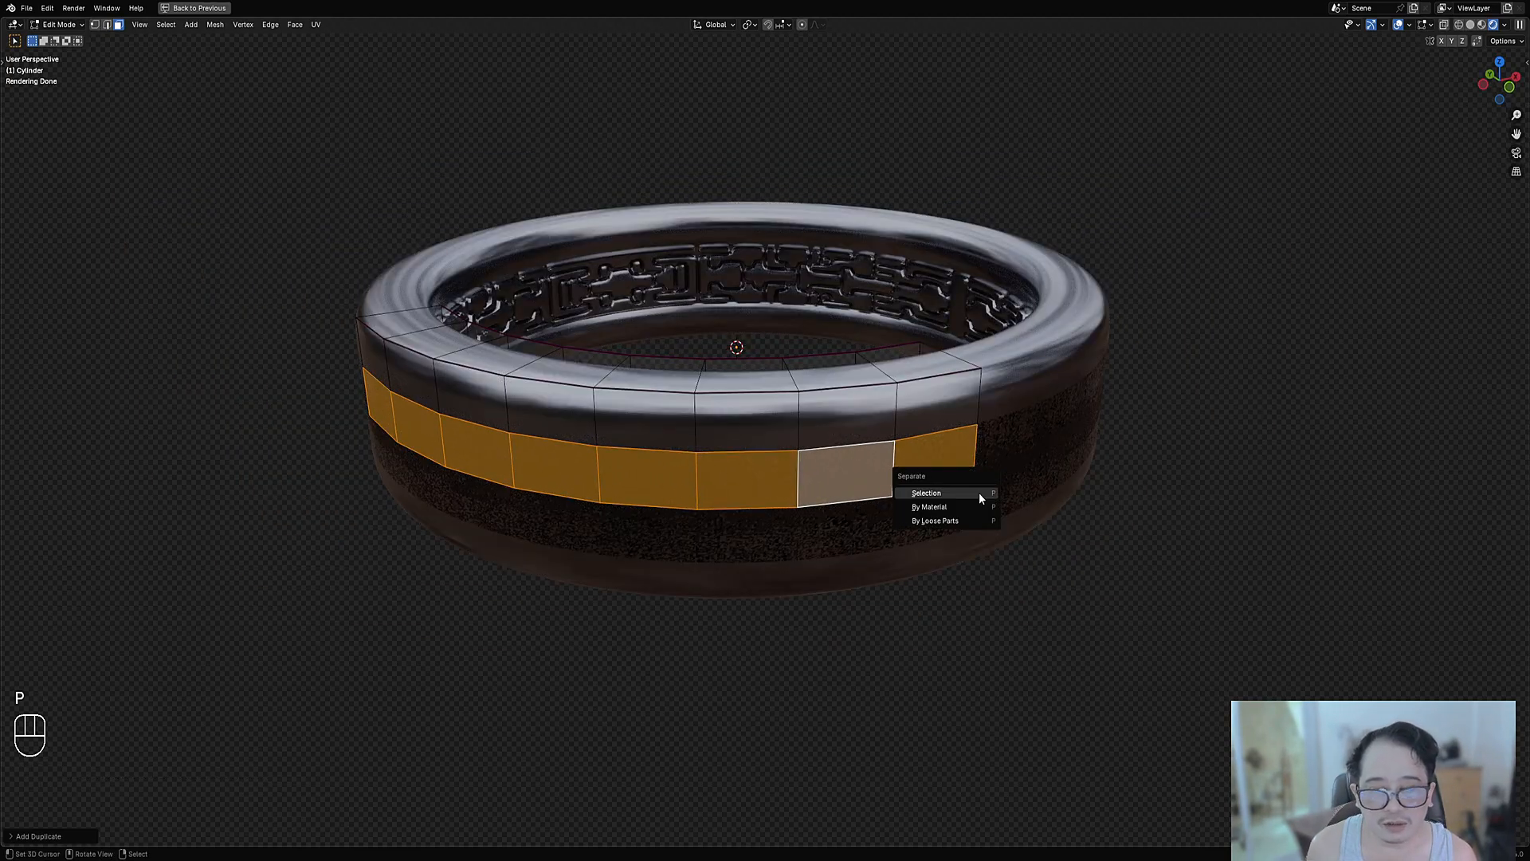
left_click(980, 494)
key("Tab")
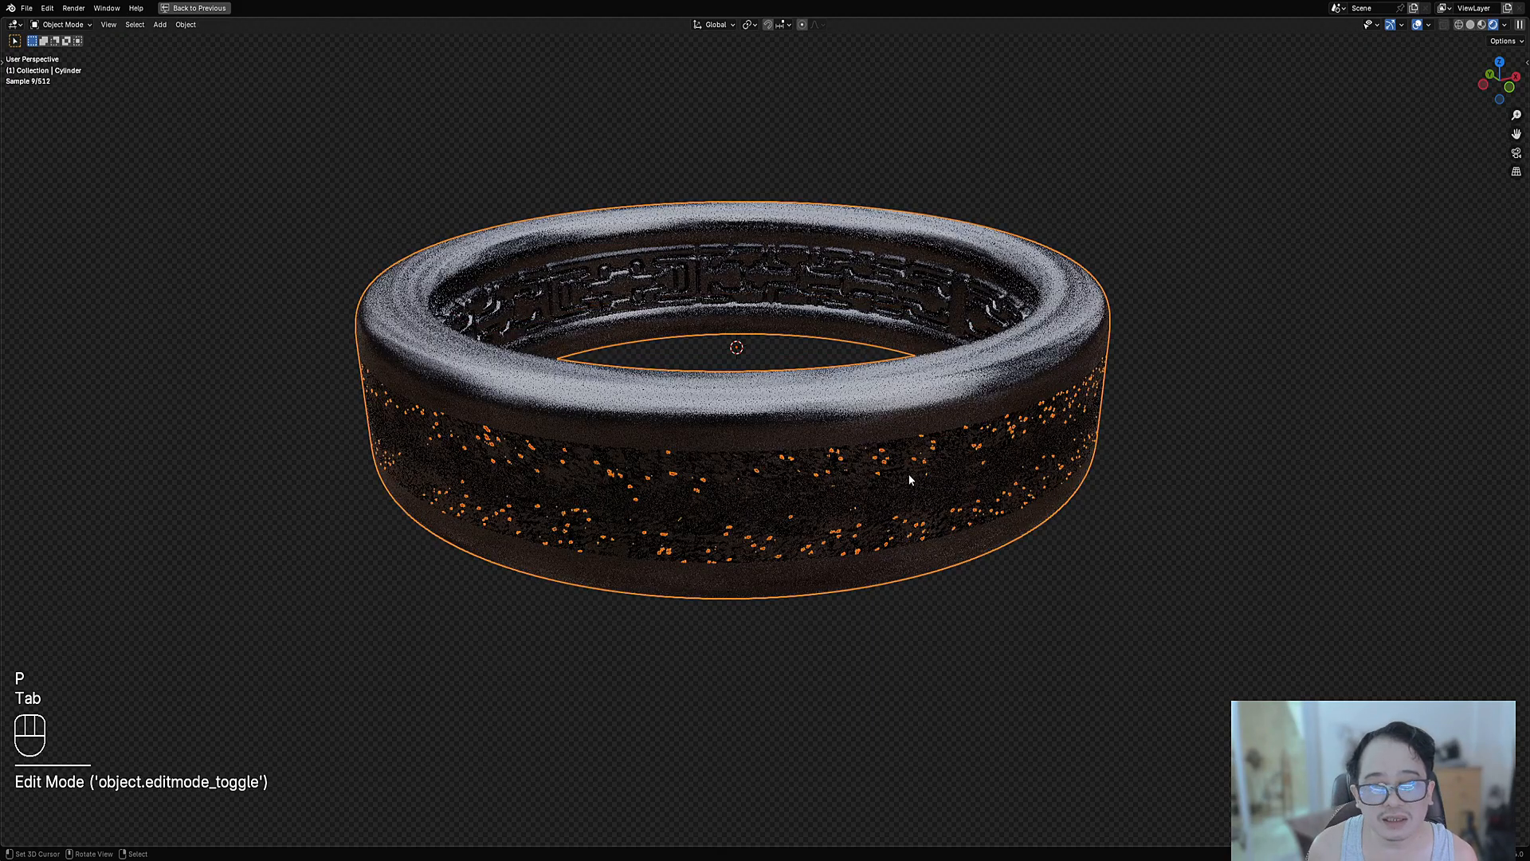
left_click(902, 468)
key("Tab")
key("a")
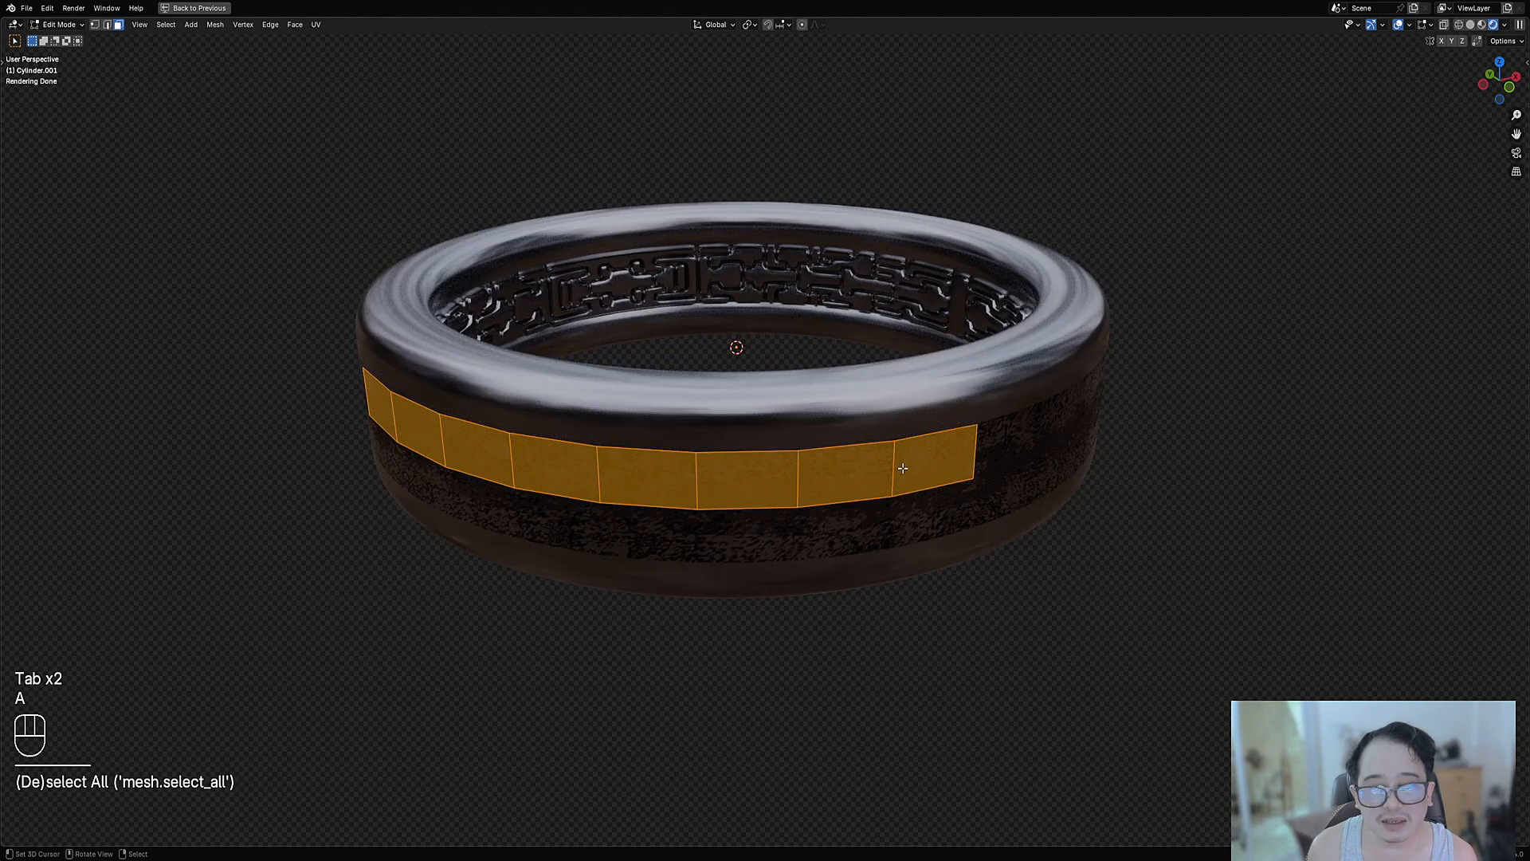
key("Tab")
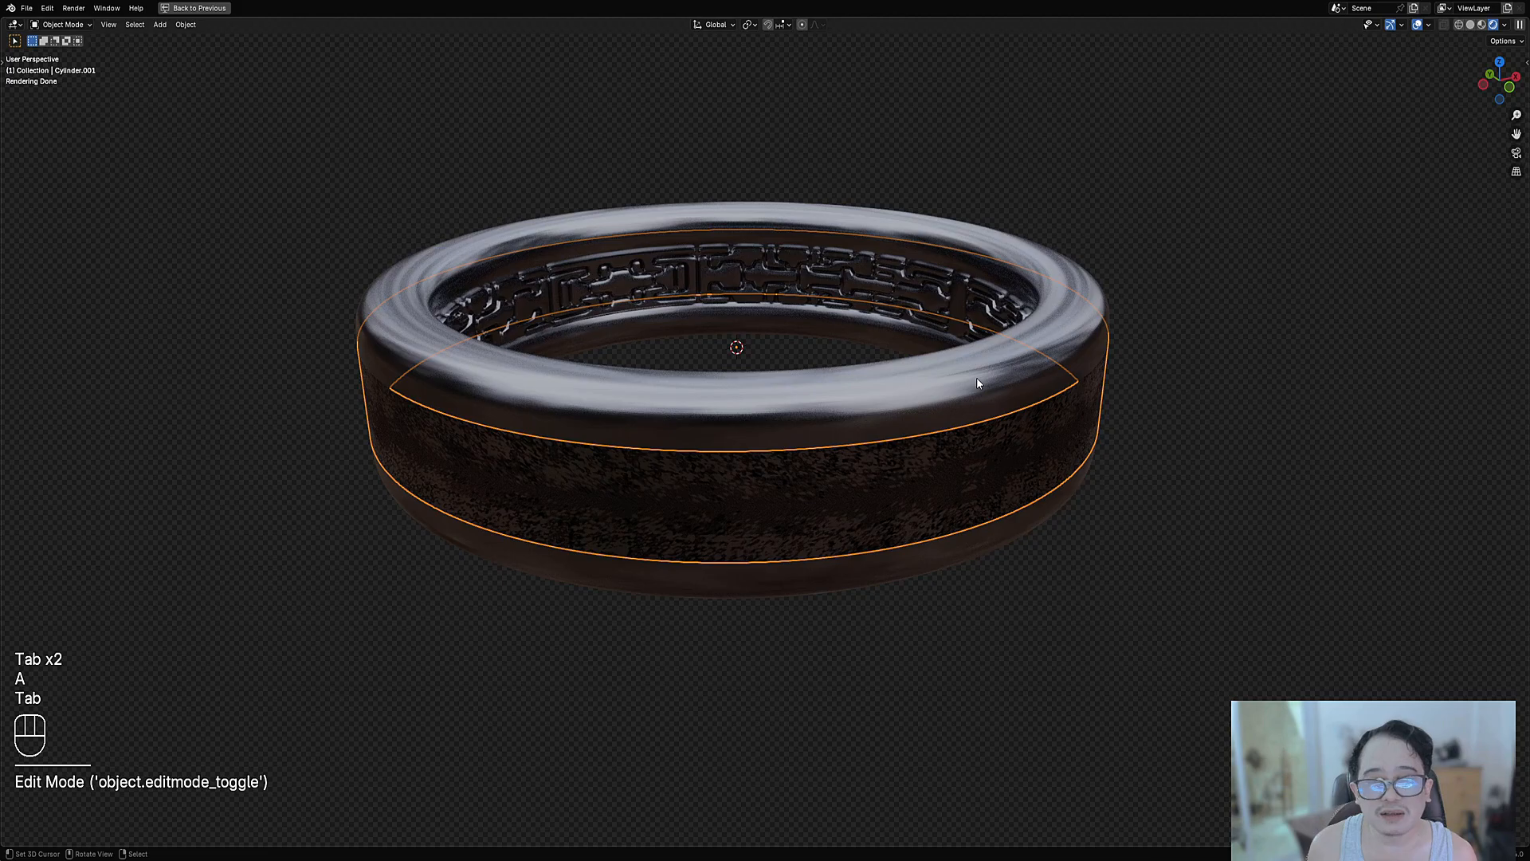
key("Tab")
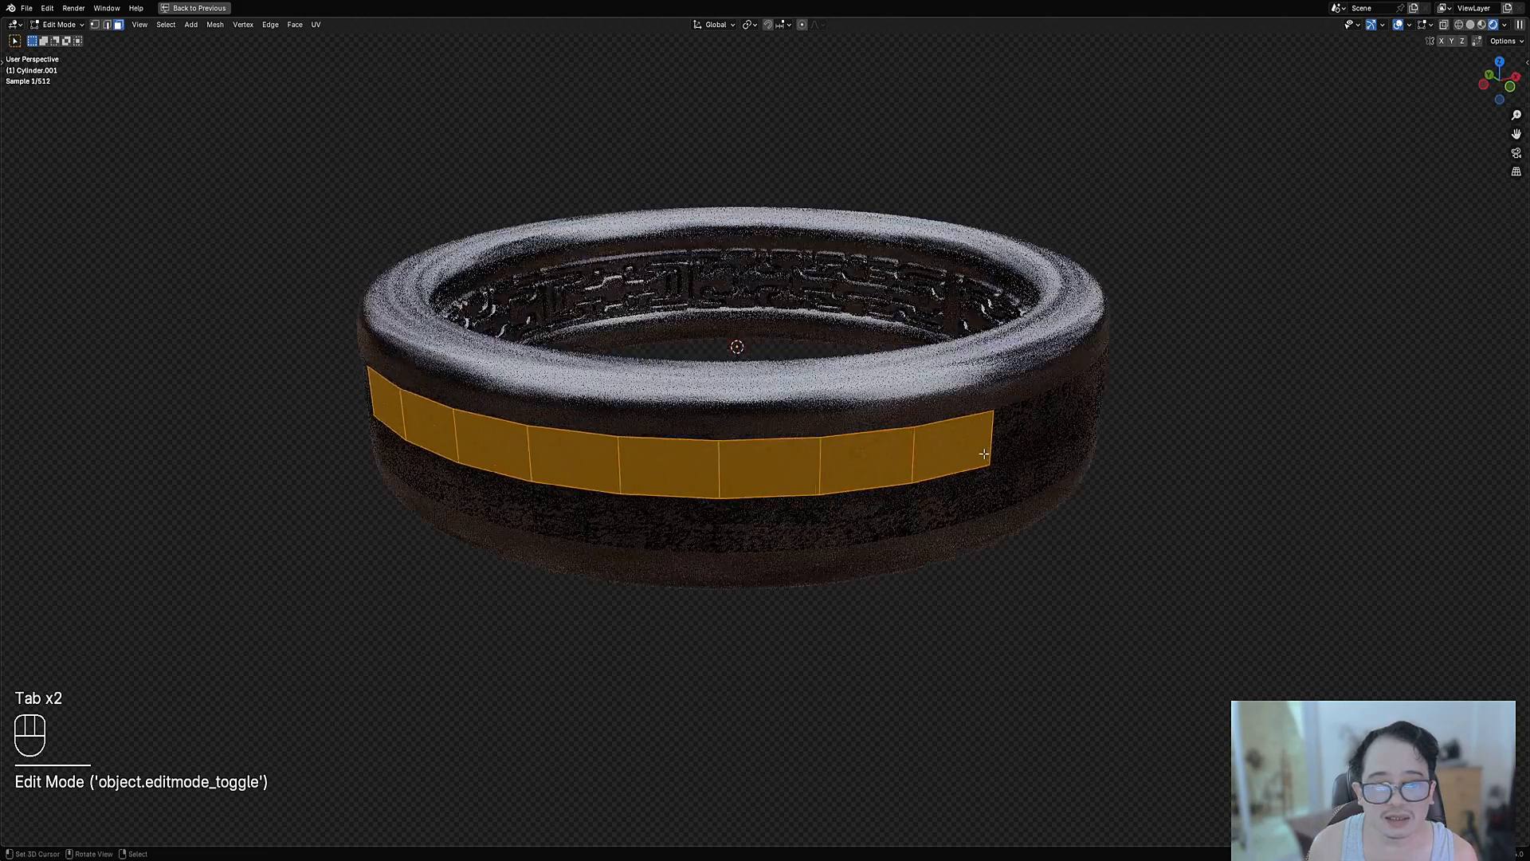
key("Tab")
Locate Random Flow's Auto Mirror command and add it to the Quick Favorites.
key("ctrl+shift+x")
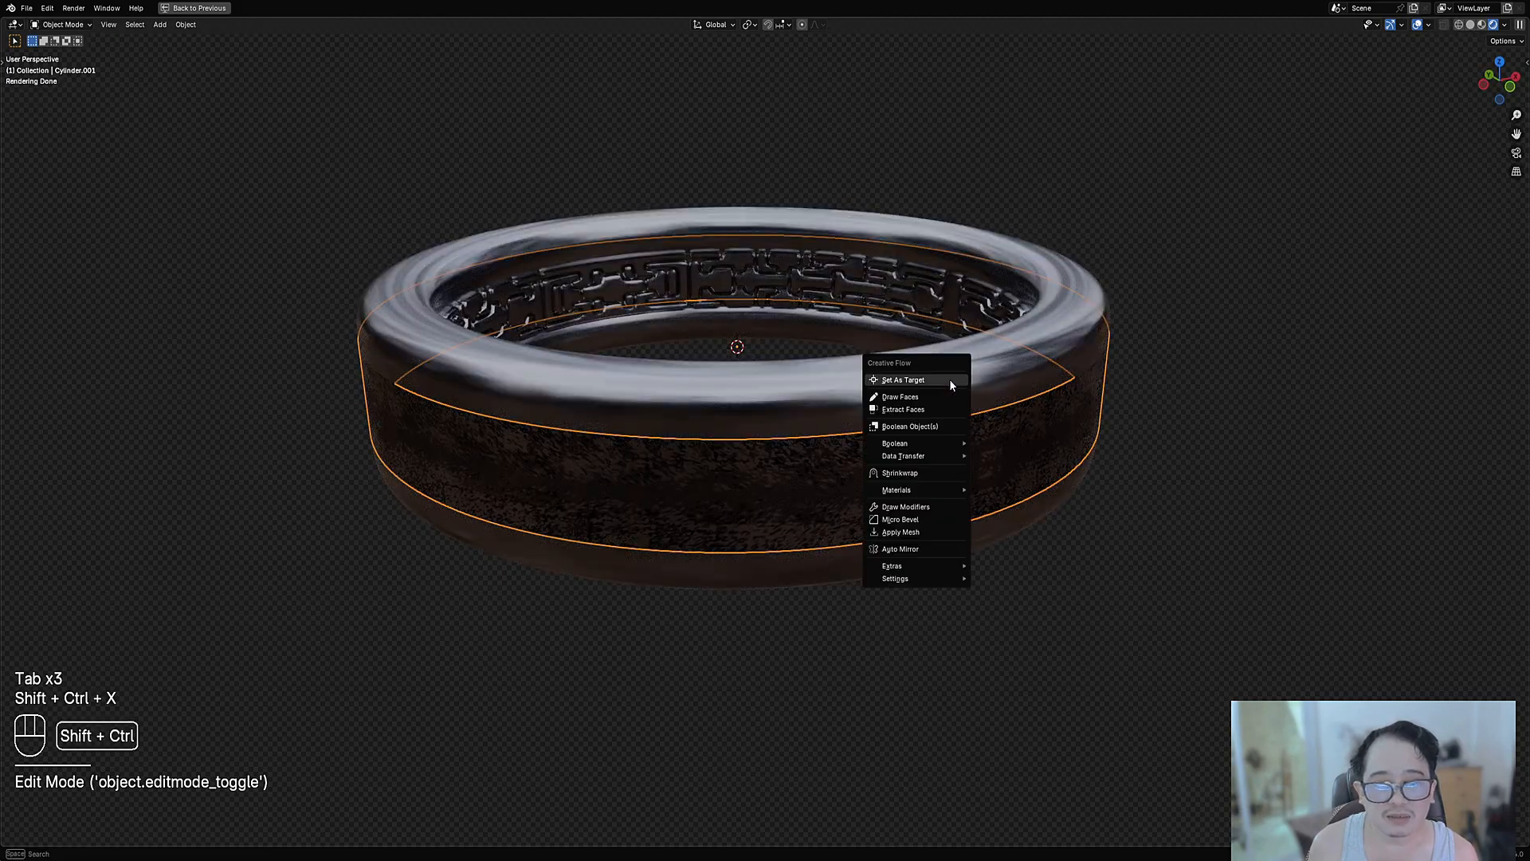
left_click(925, 549)
key("shift+q")
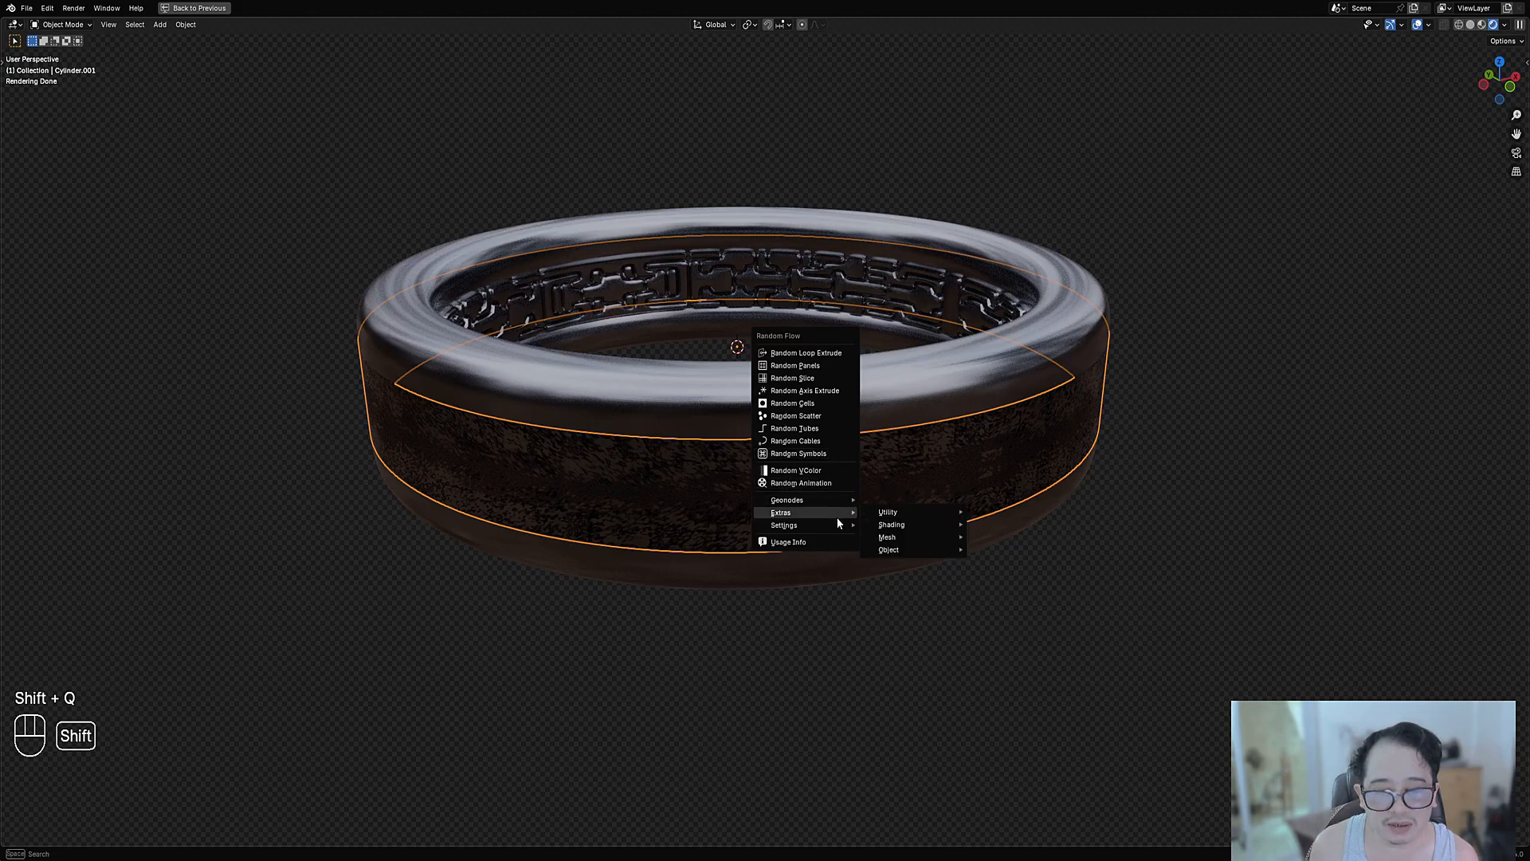
mouse_move(839, 525)
mouse_move(927, 537)
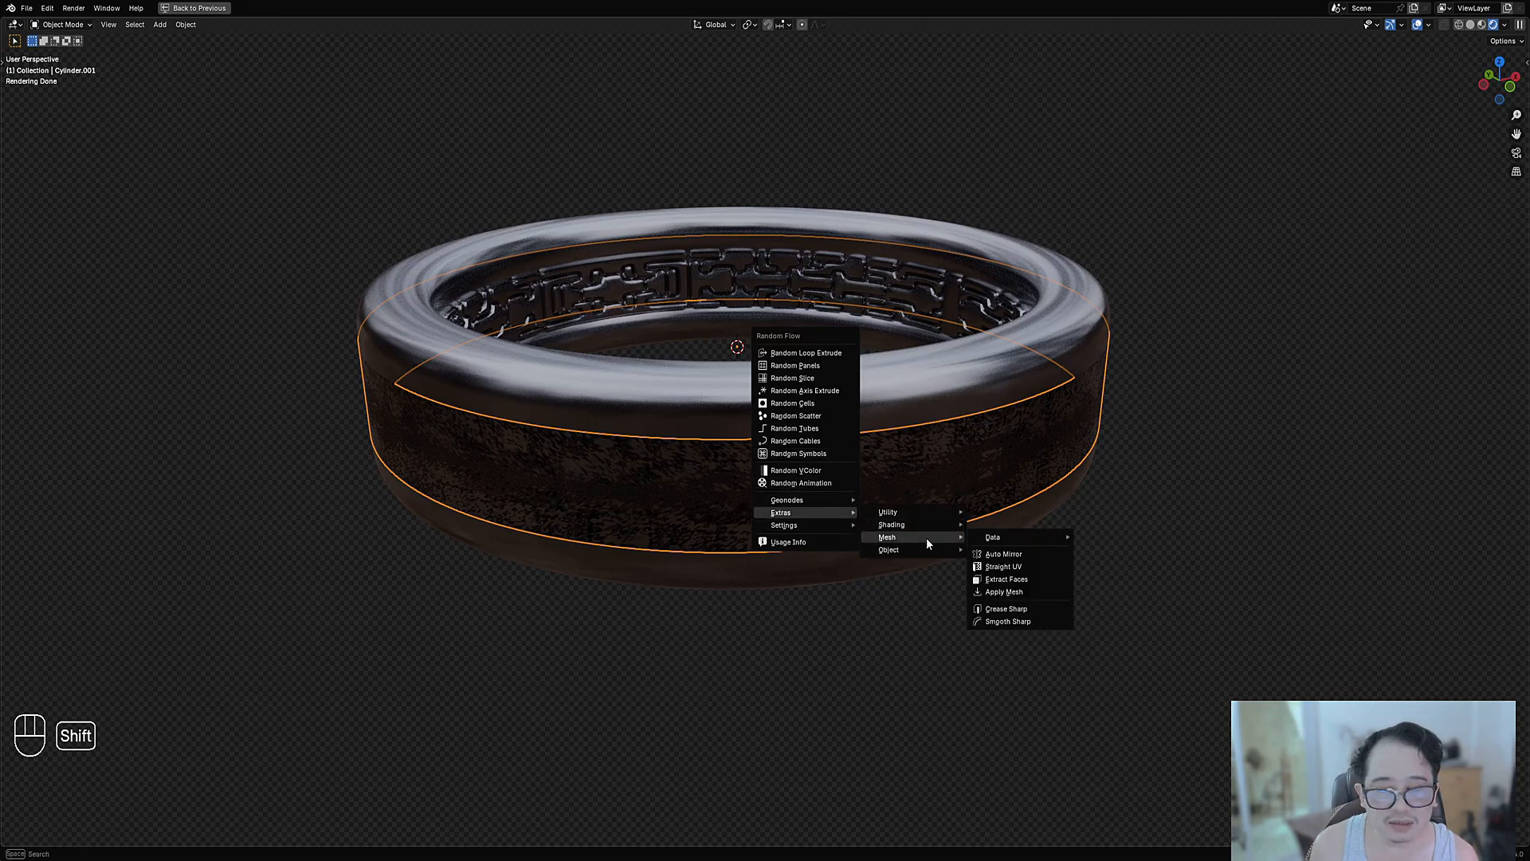
right_click(1003, 553)
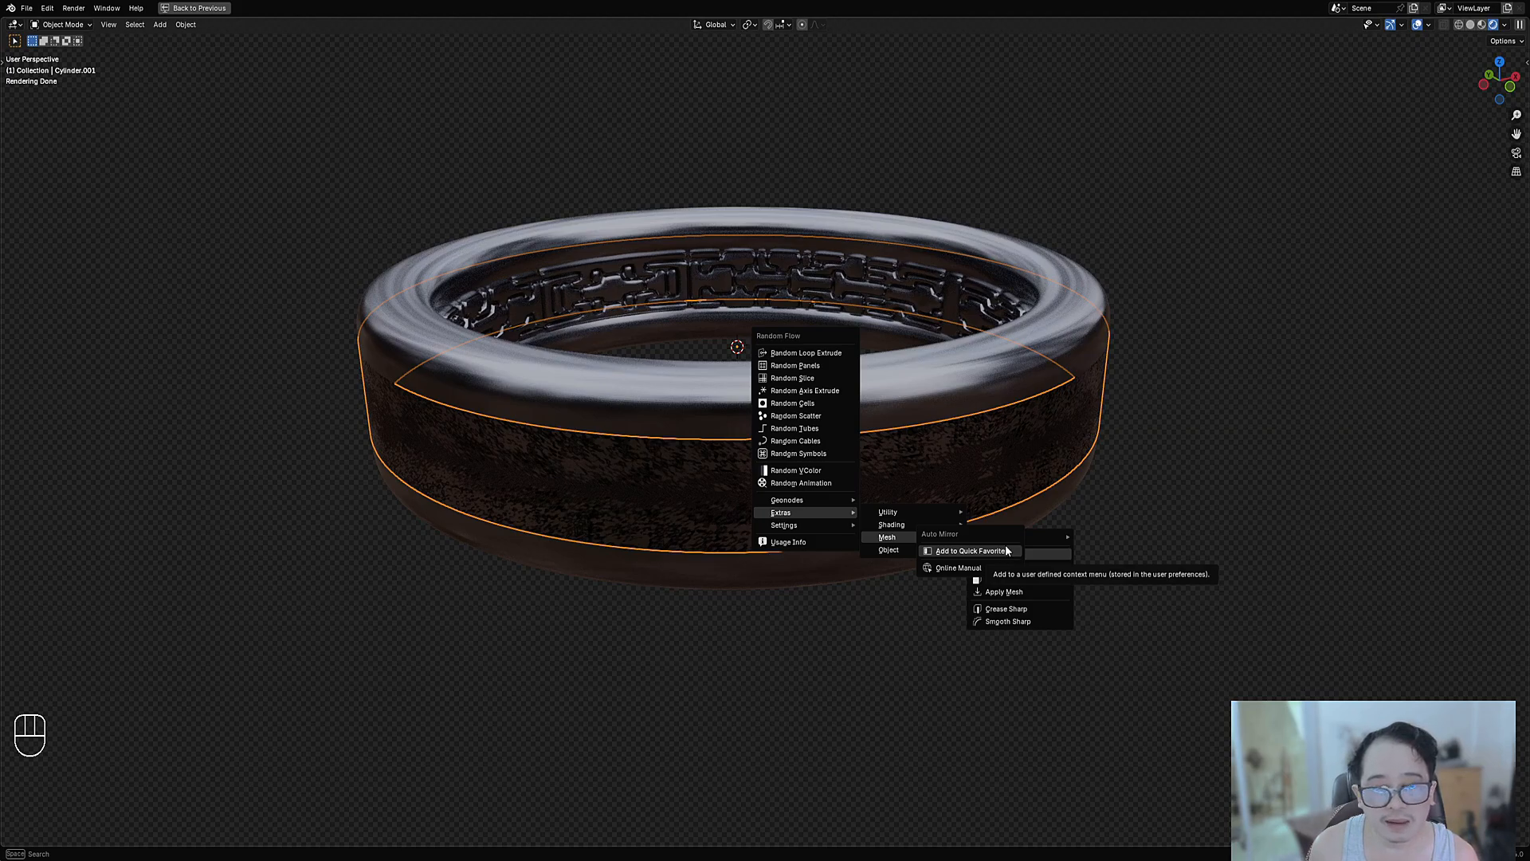
left_click(1004, 550)
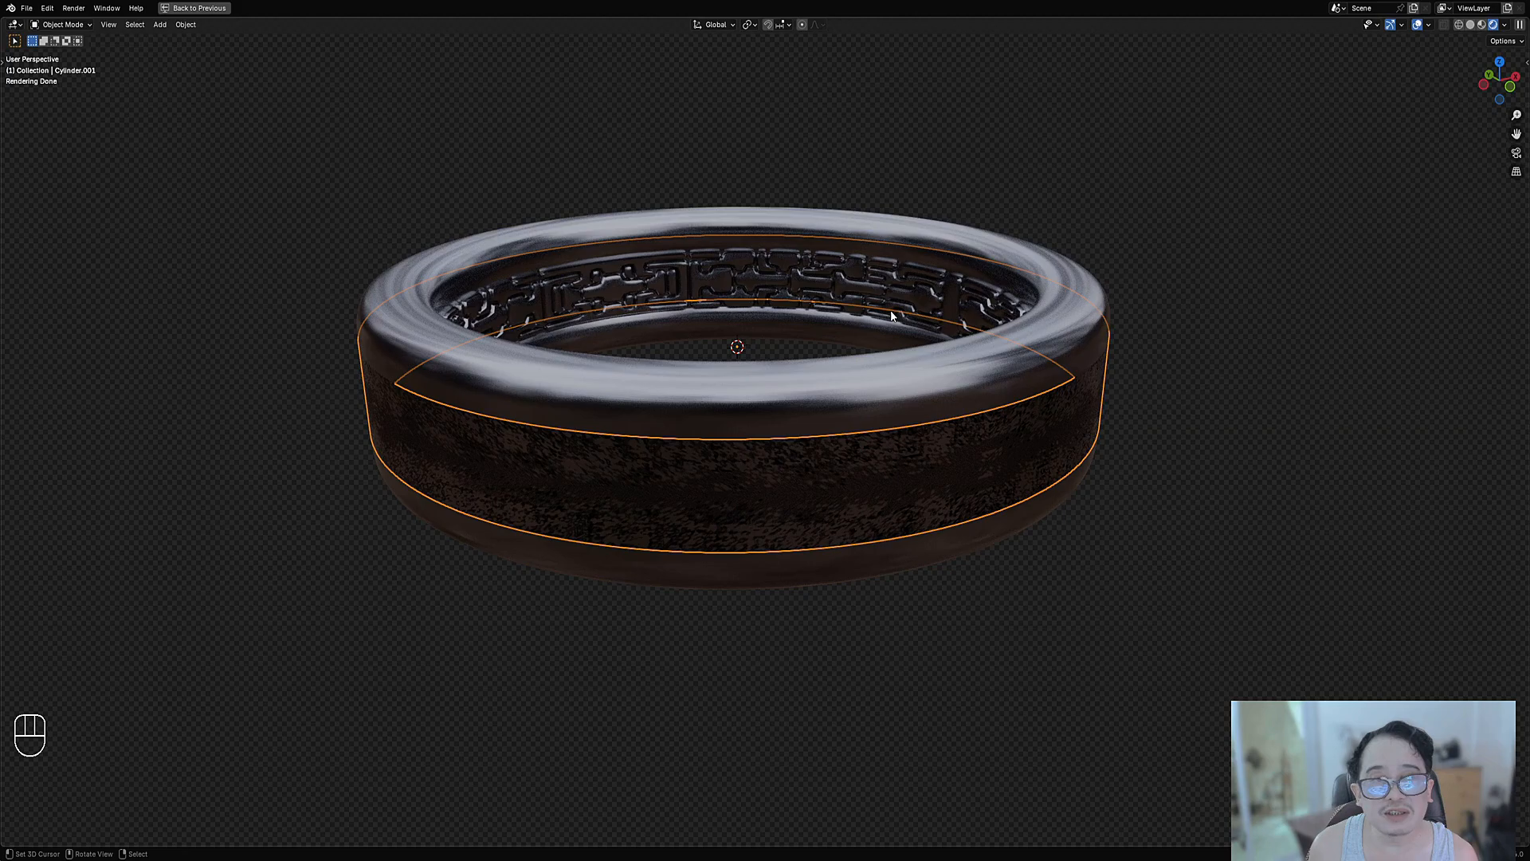
key("q")
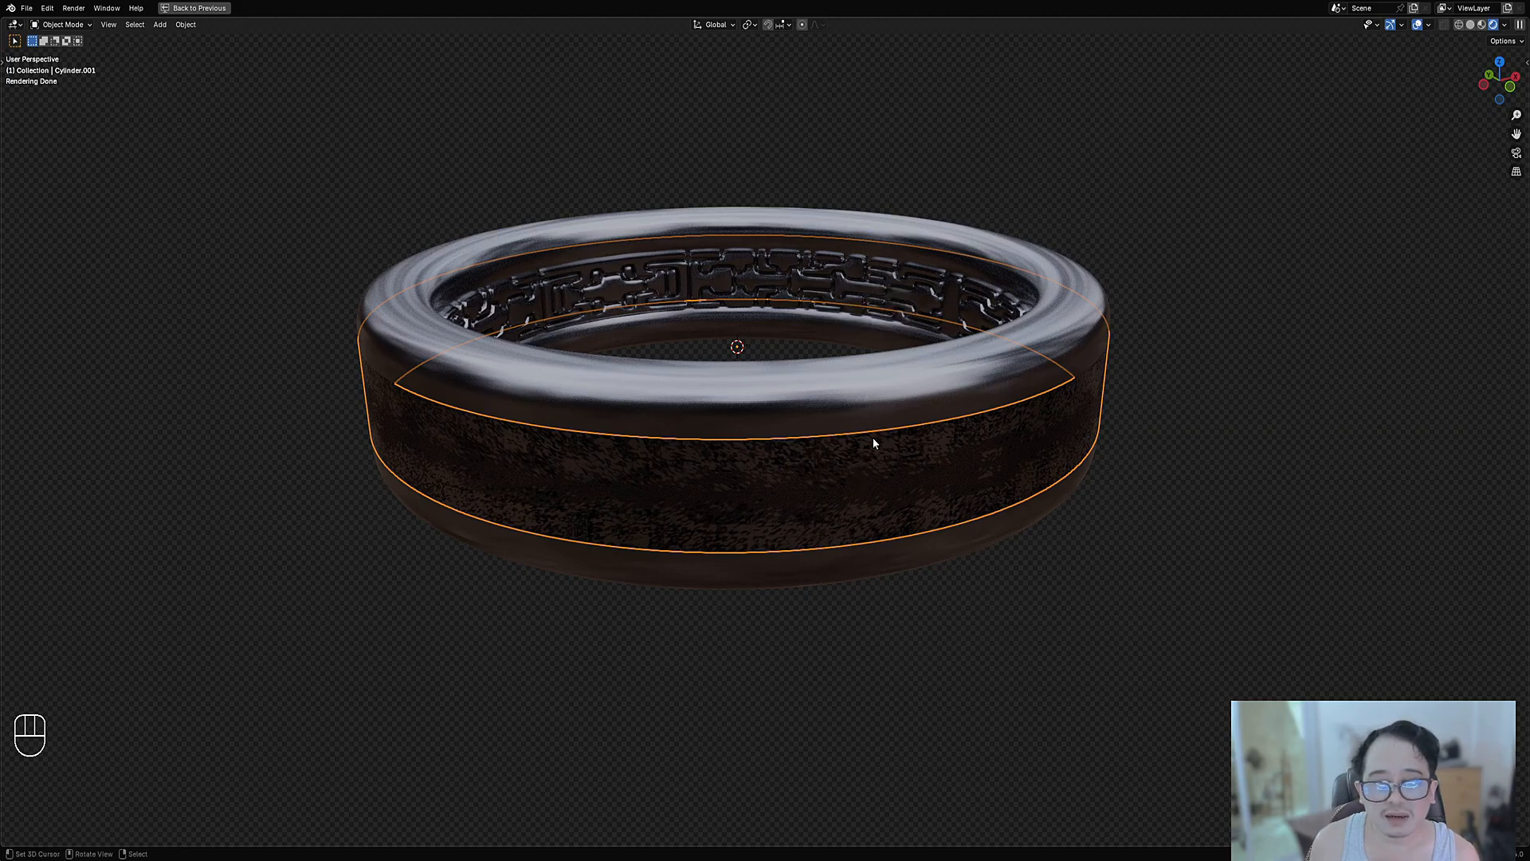
Mirror the separated band across its Z axis with Auto Mirror.
key("shift+ctrl+x")
left_click(940, 351)
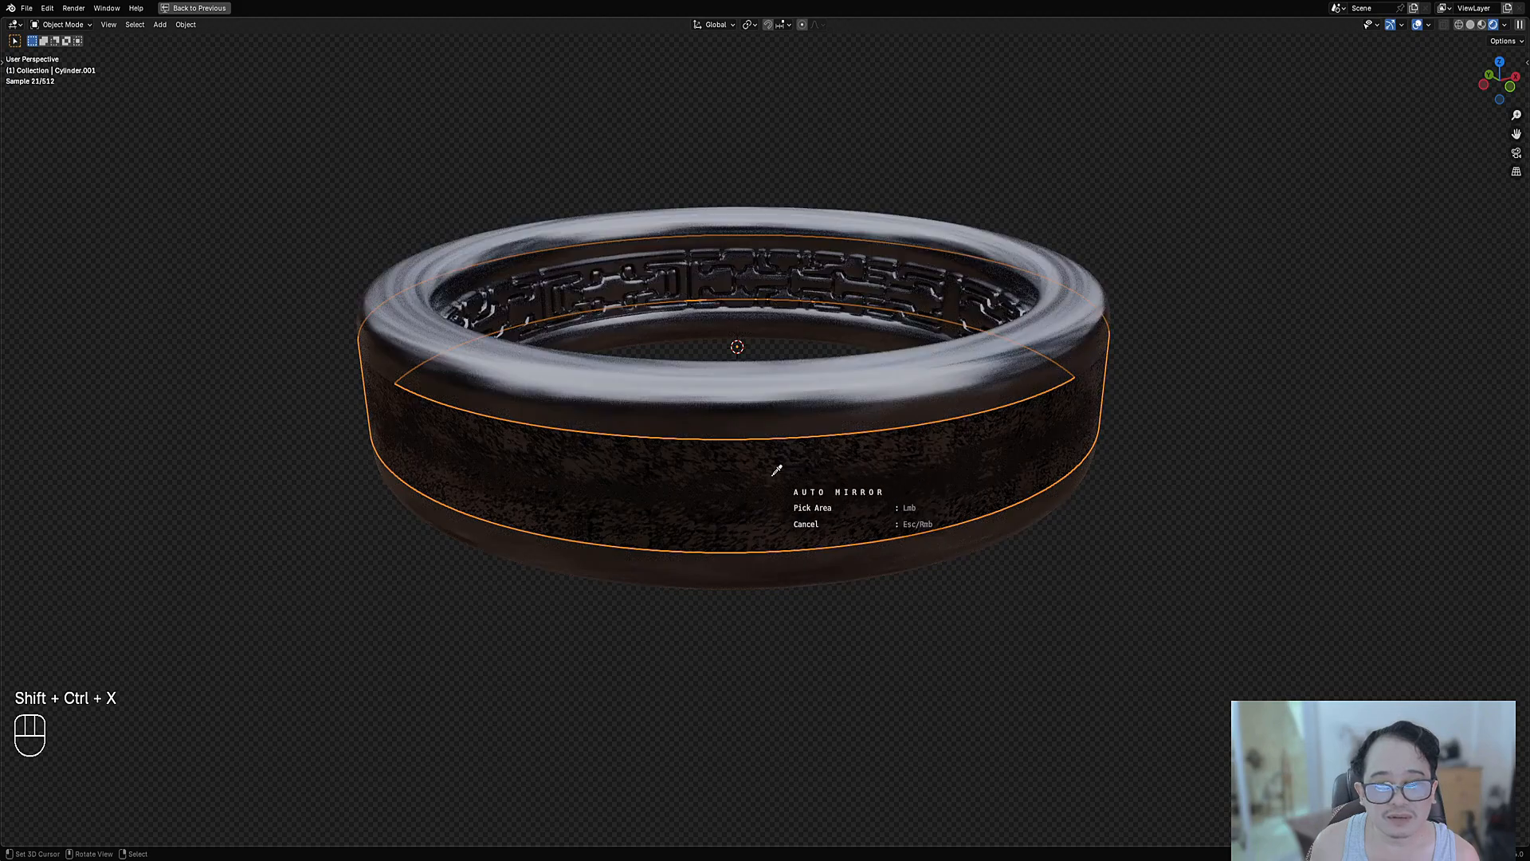
left_click(770, 470)
key("z")
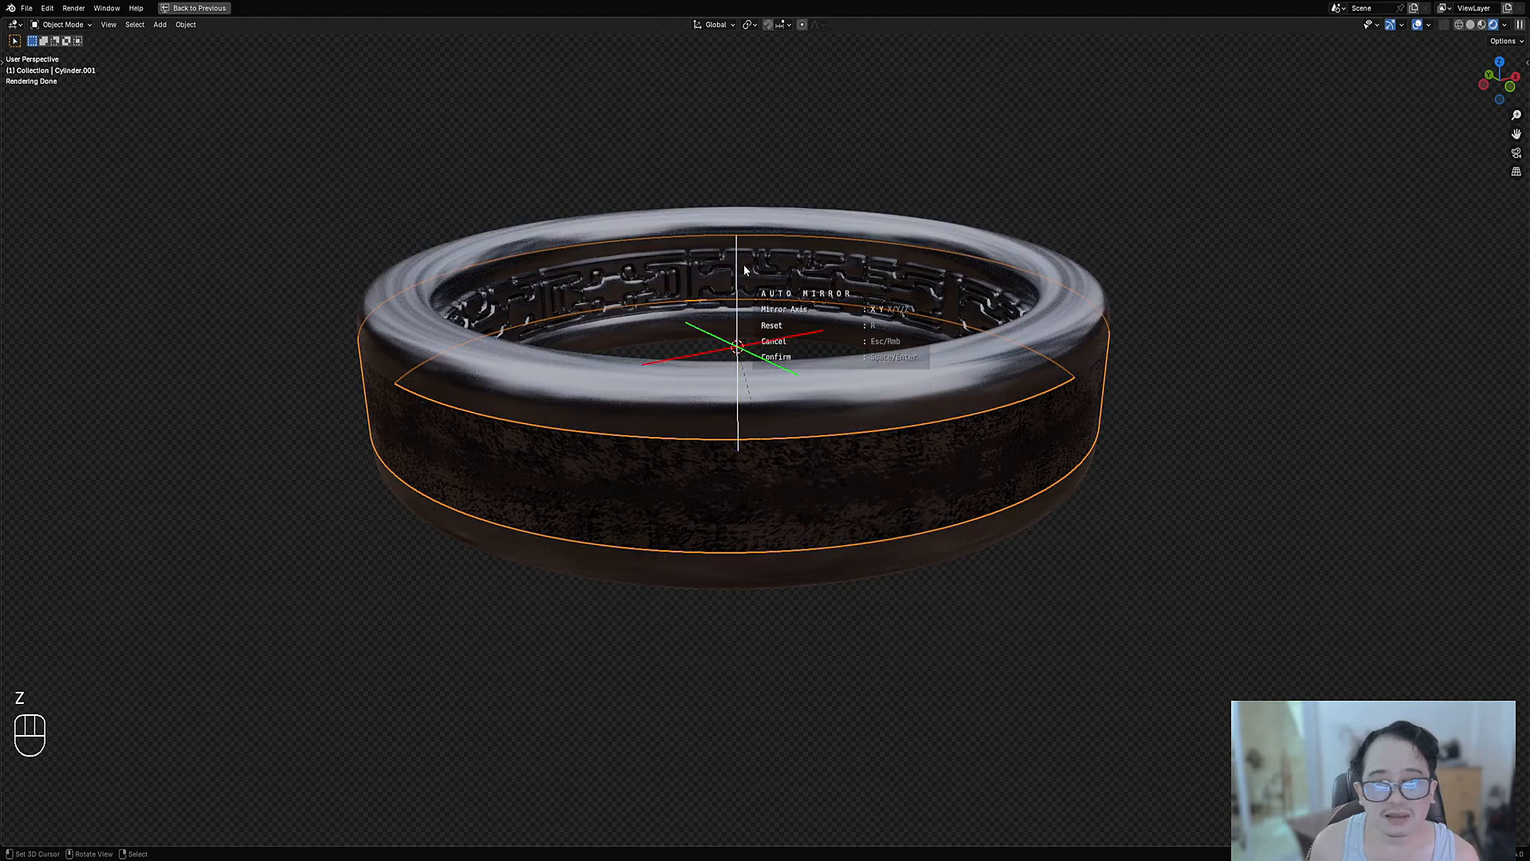
key("space")
Dissolve the horizontal edge loop running through the middle of the mirrored band.
key("Tab")
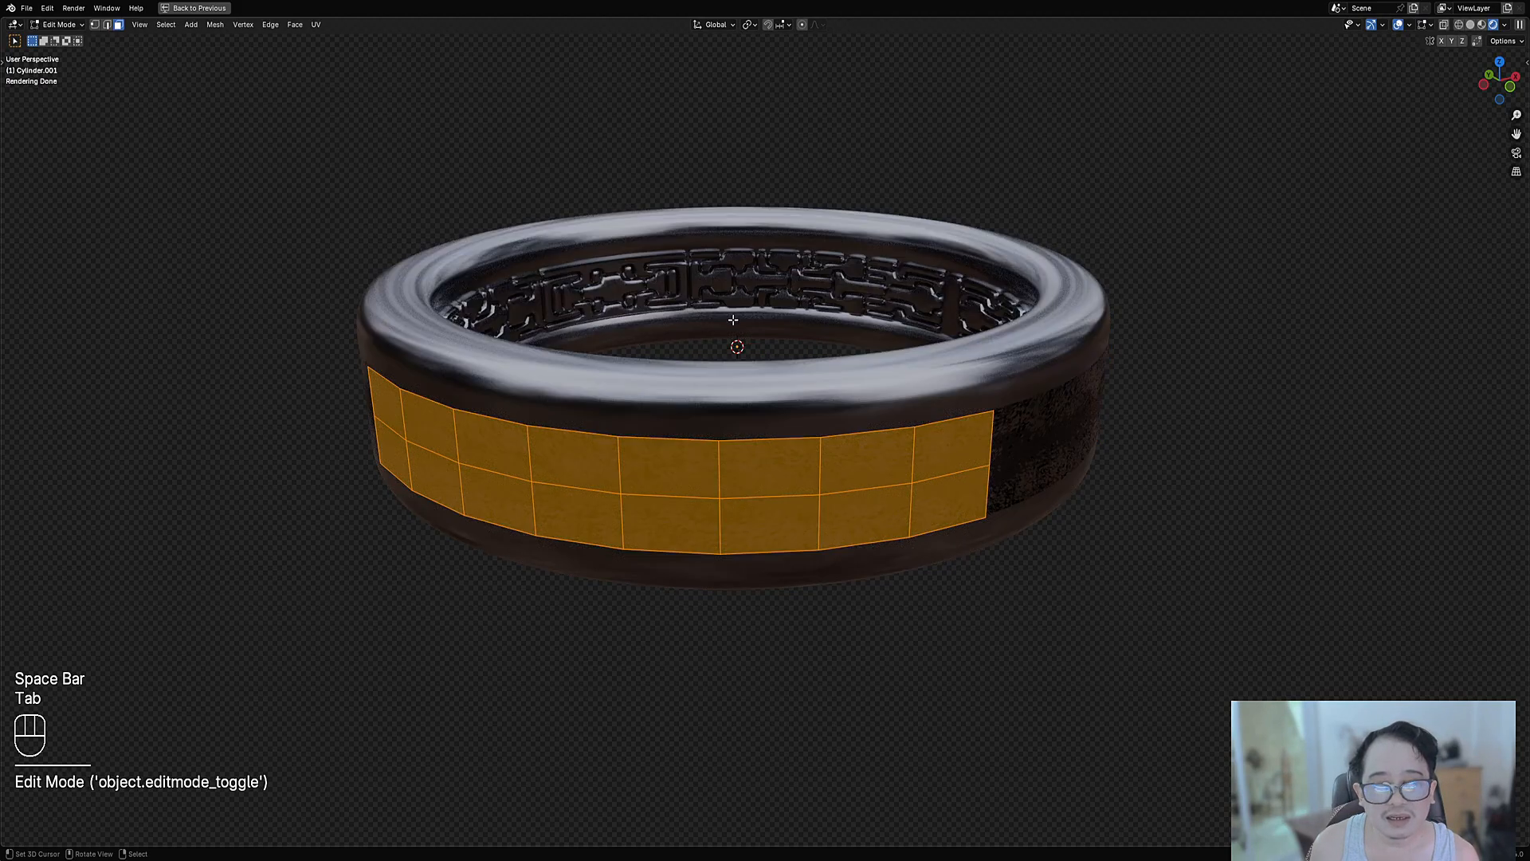
key("alt+a")
key("2")
left_click(779, 472, "alt+shift")
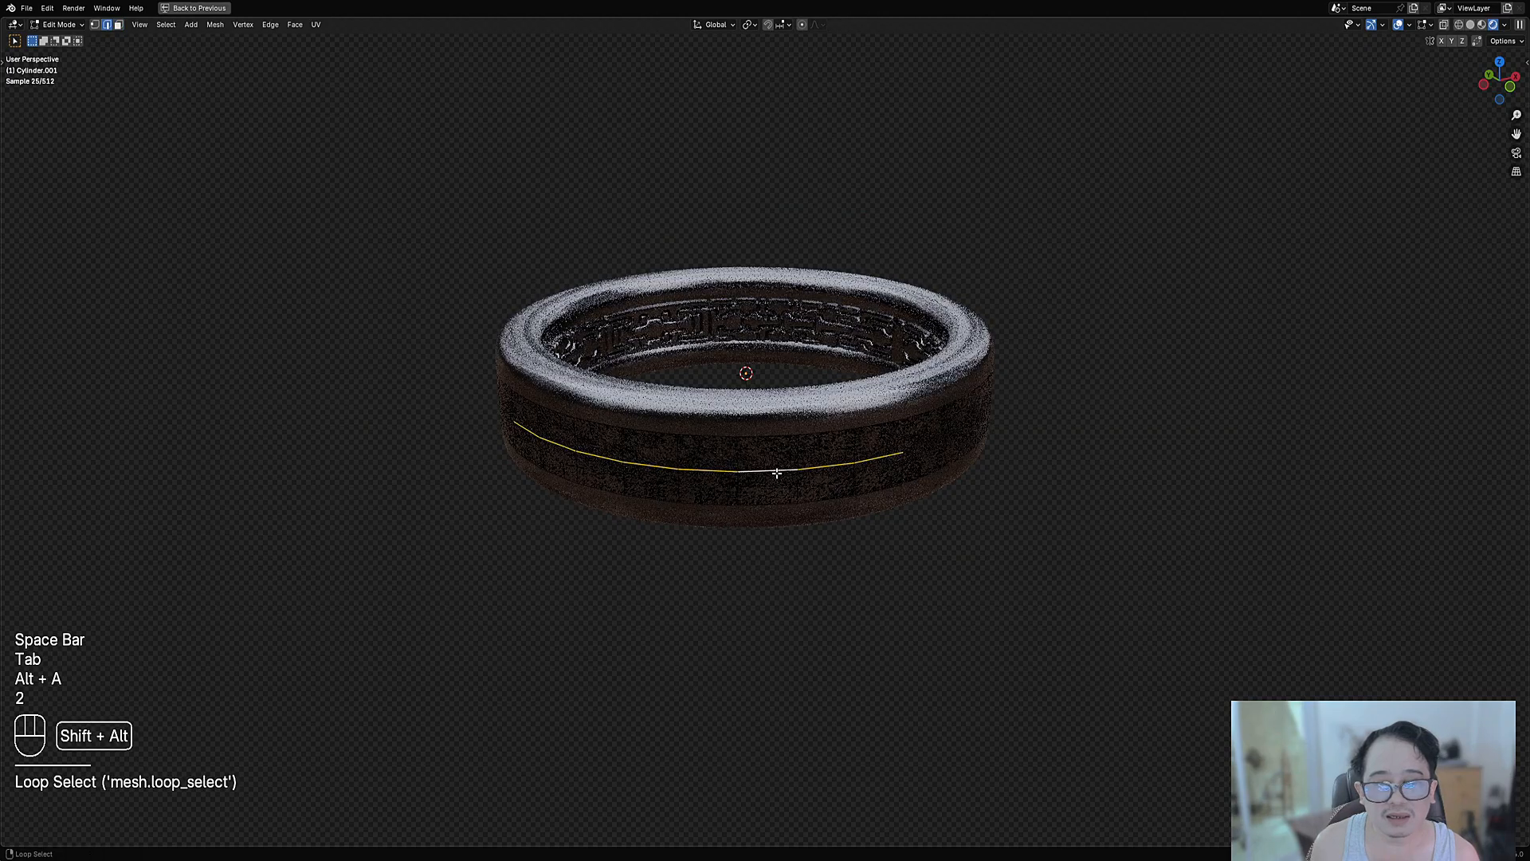
key("ctrl+x")
Scale all of the band's geometry along Z to about 0.57 and return to Object Mode.
middle_click_drag(971, 473, 973, 447)
key("a")
scroll(1055, 376, "up", 1)
key("s")
key("z")
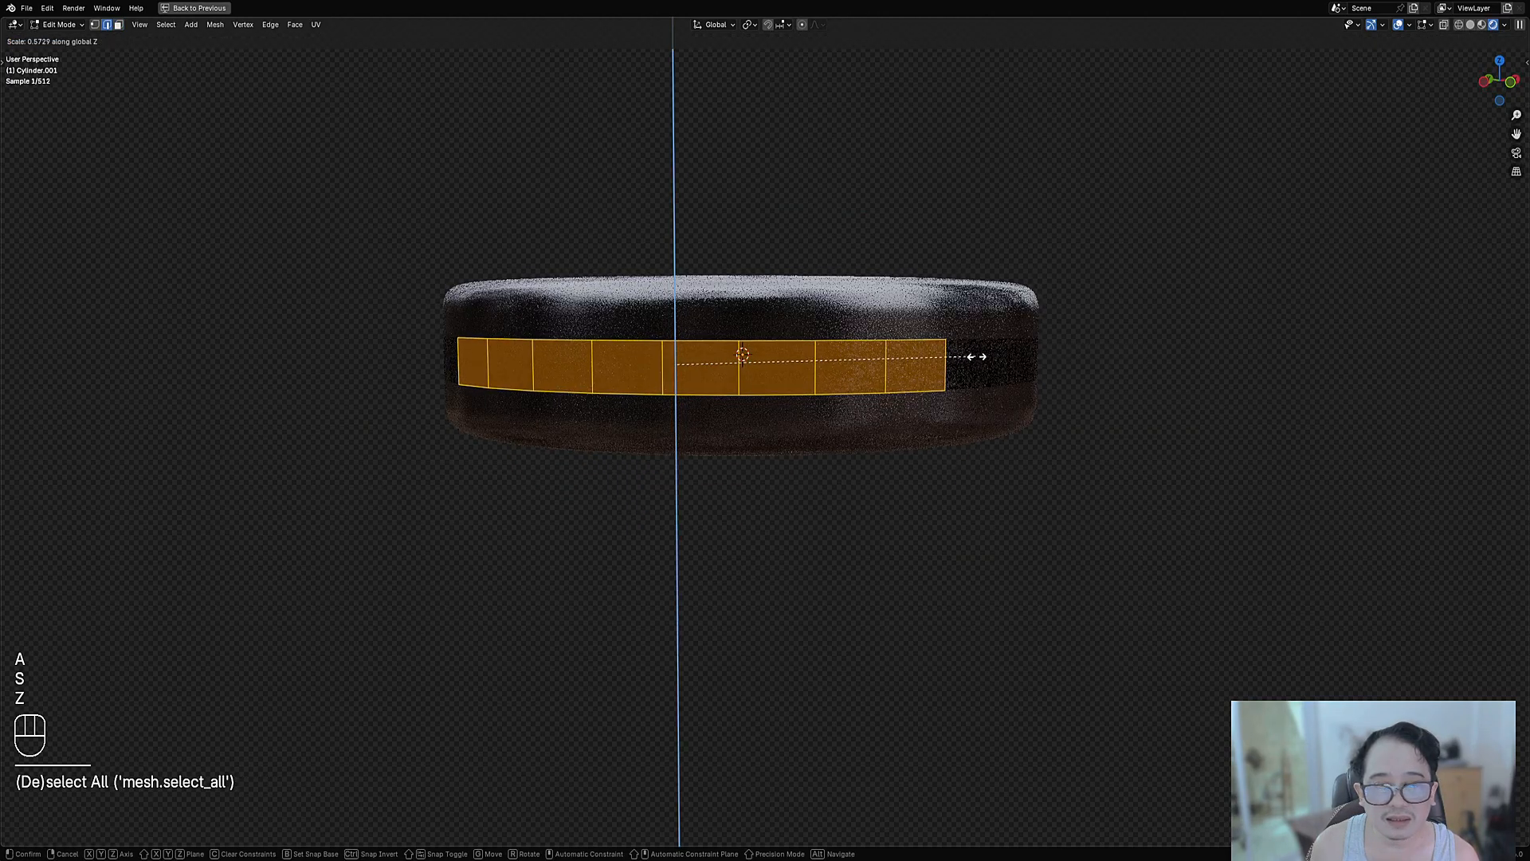
left_click(983, 353)
key("Tab")
With overlays hidden, generate Random Symbols on the narrowed band using the maze cut 3 preset and enable Merge To Source.
scroll(980, 358, "down", 5)
middle_click_drag(980, 358, 980, 382)
scroll(981, 382, "up", 4)
key("shift+alt+z")
key("shift+q")
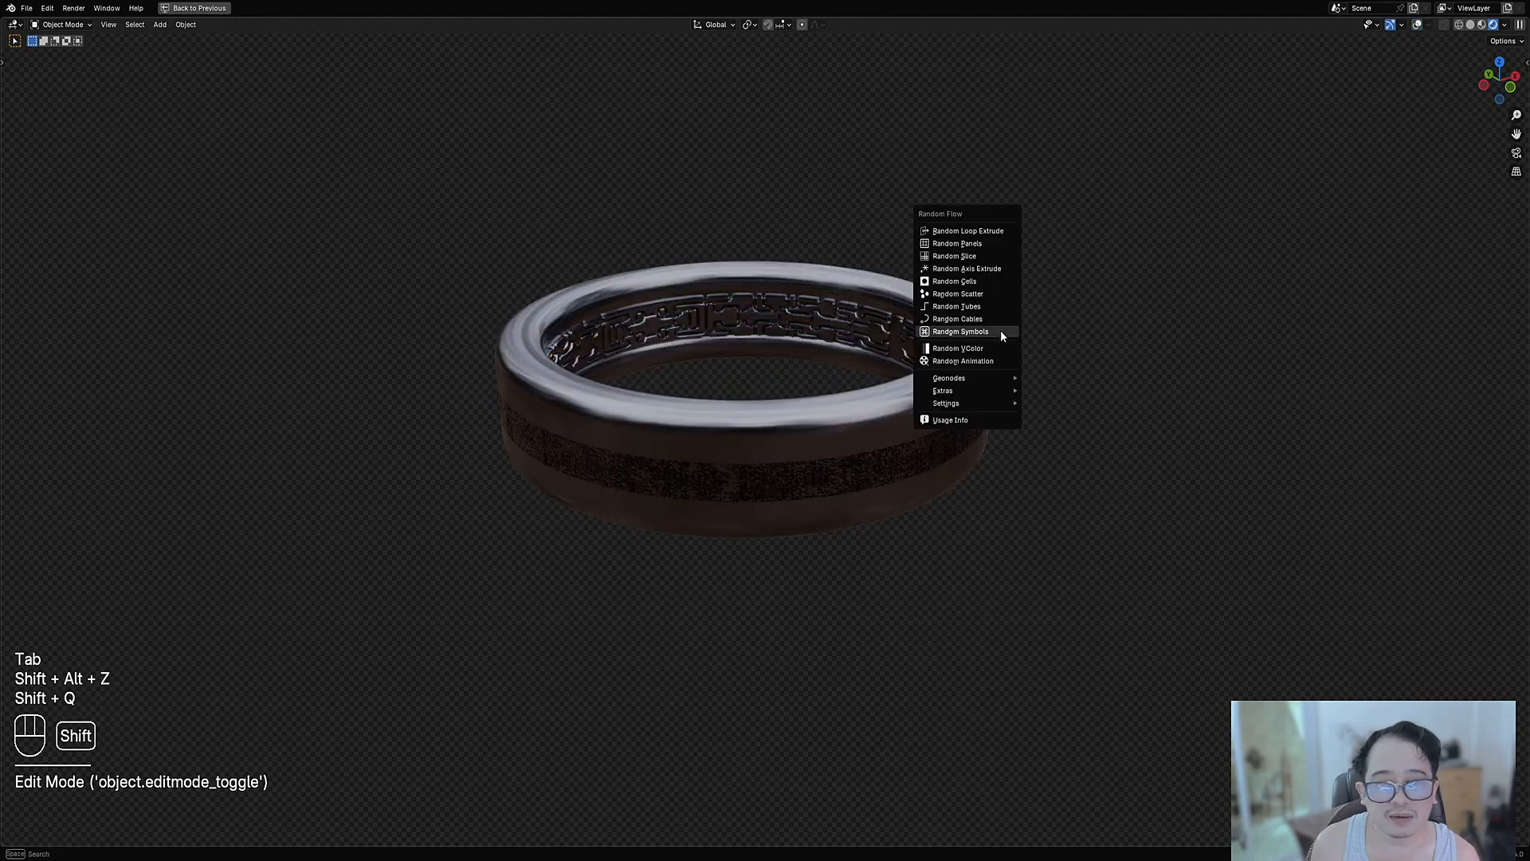
left_click(1001, 330)
left_click(1060, 310)
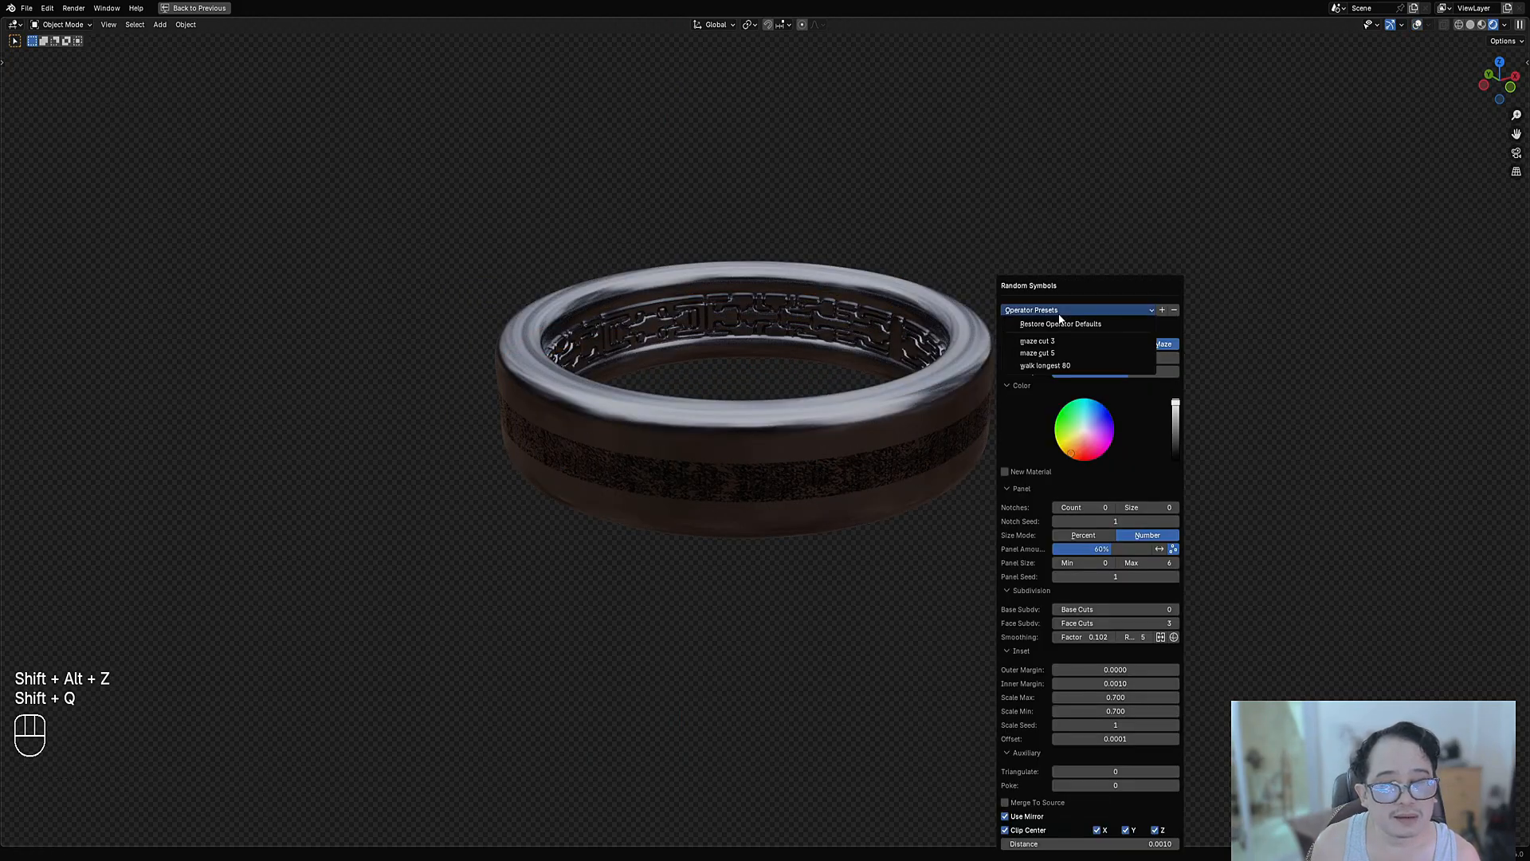
left_click(1058, 343)
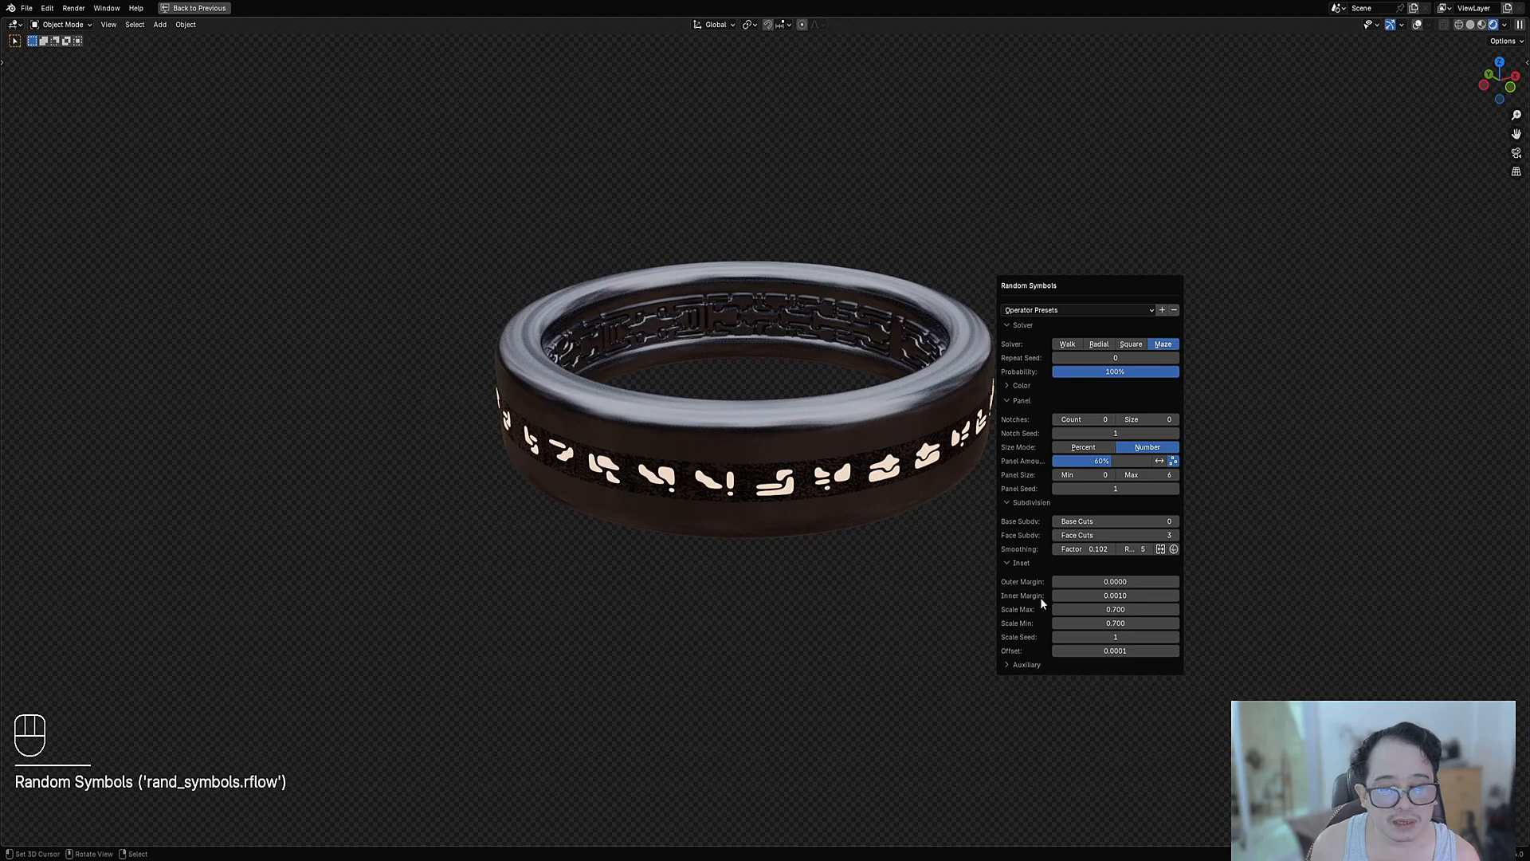
left_click(1026, 666)
left_click(1027, 714)
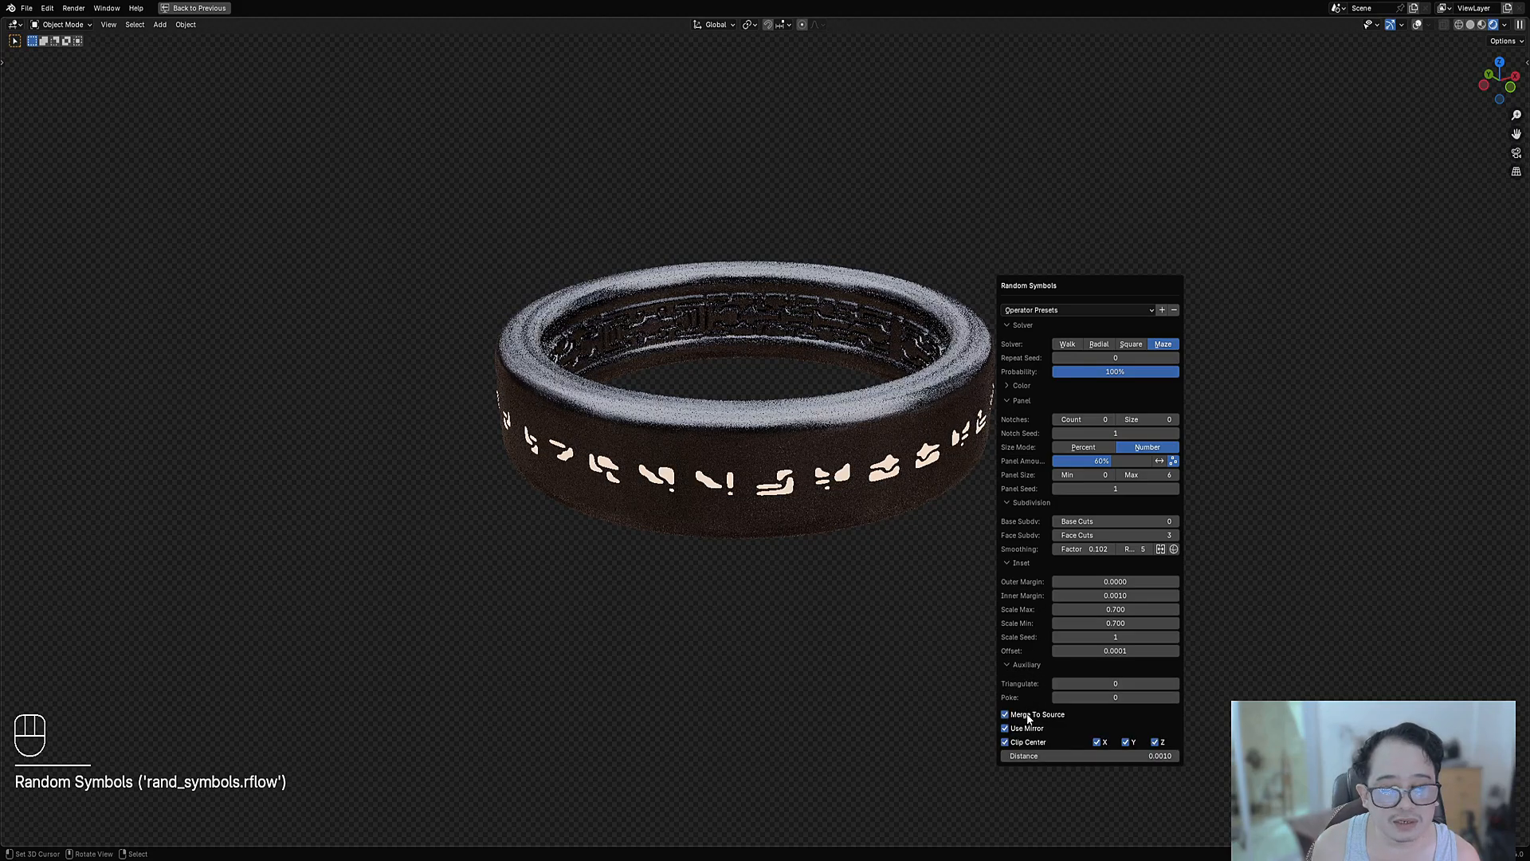
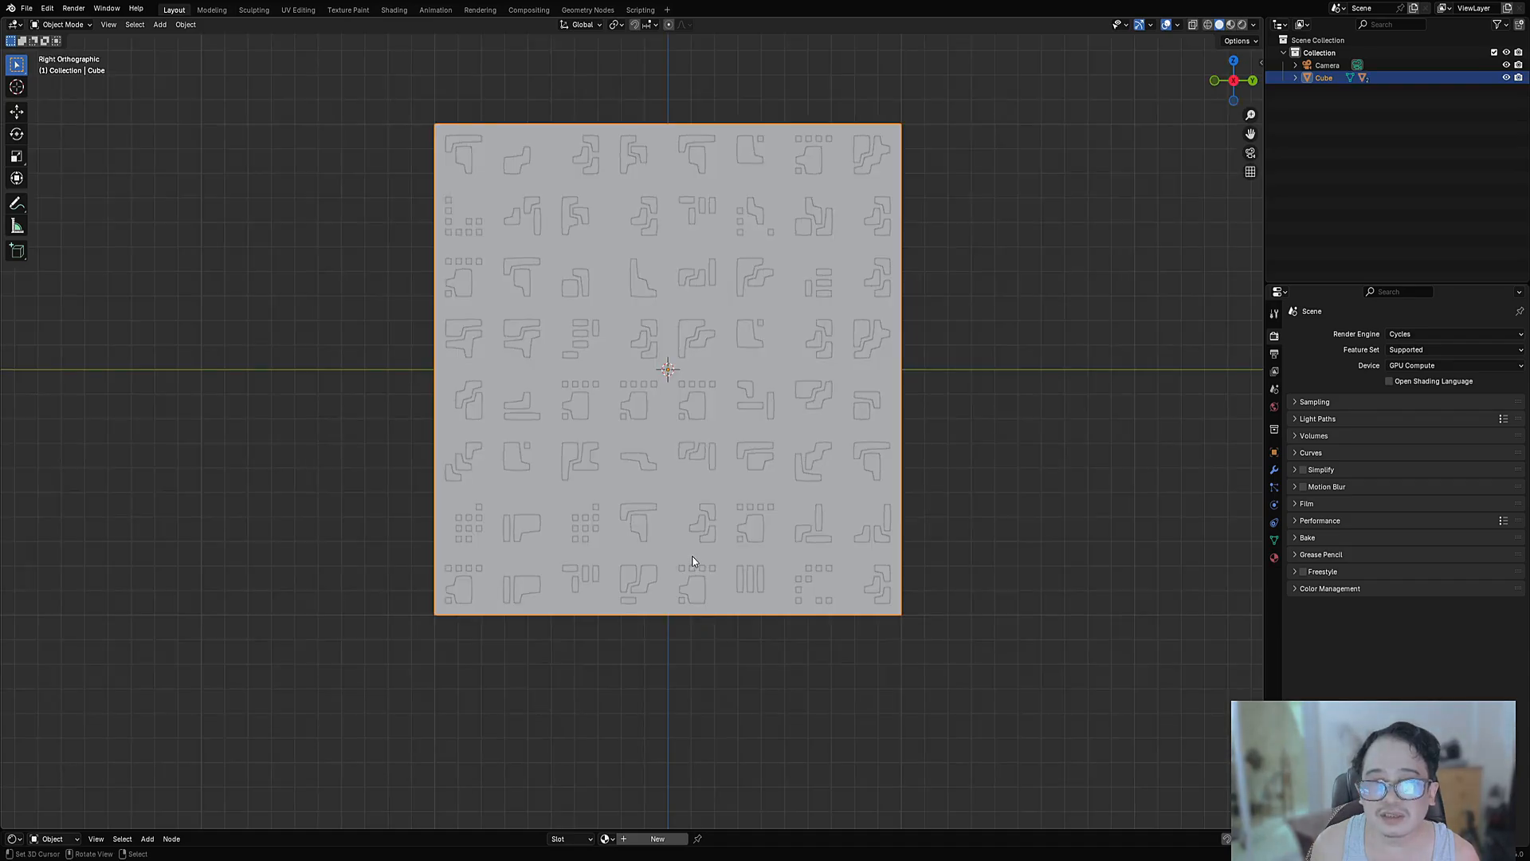
Open the recent file test01.blend and display its ring in Rendered shading with overlays shown and the outer band selected.
key("ctrl+shift+o")
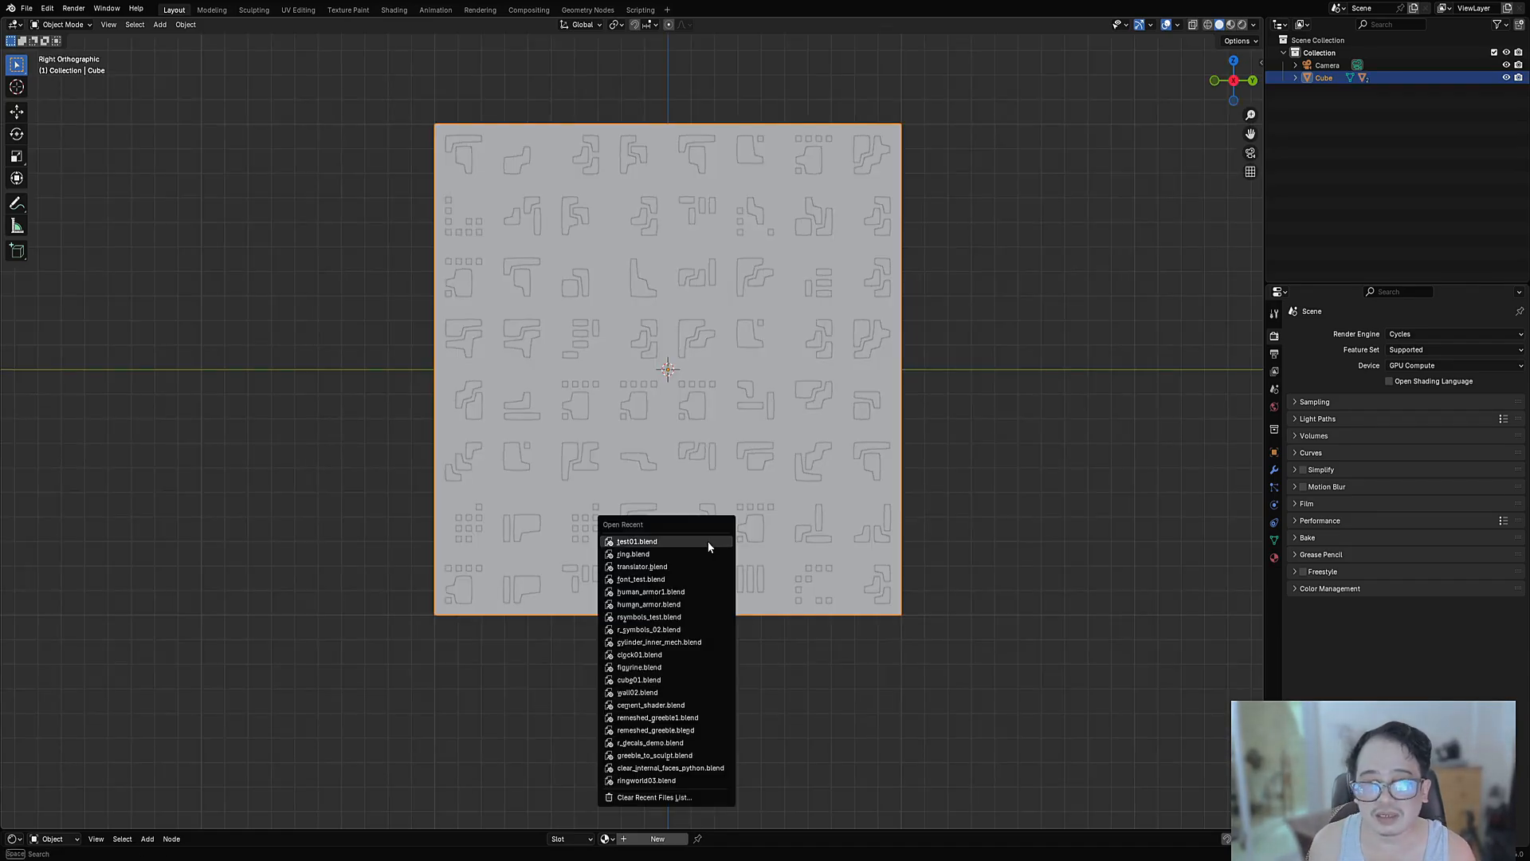
left_click(708, 541)
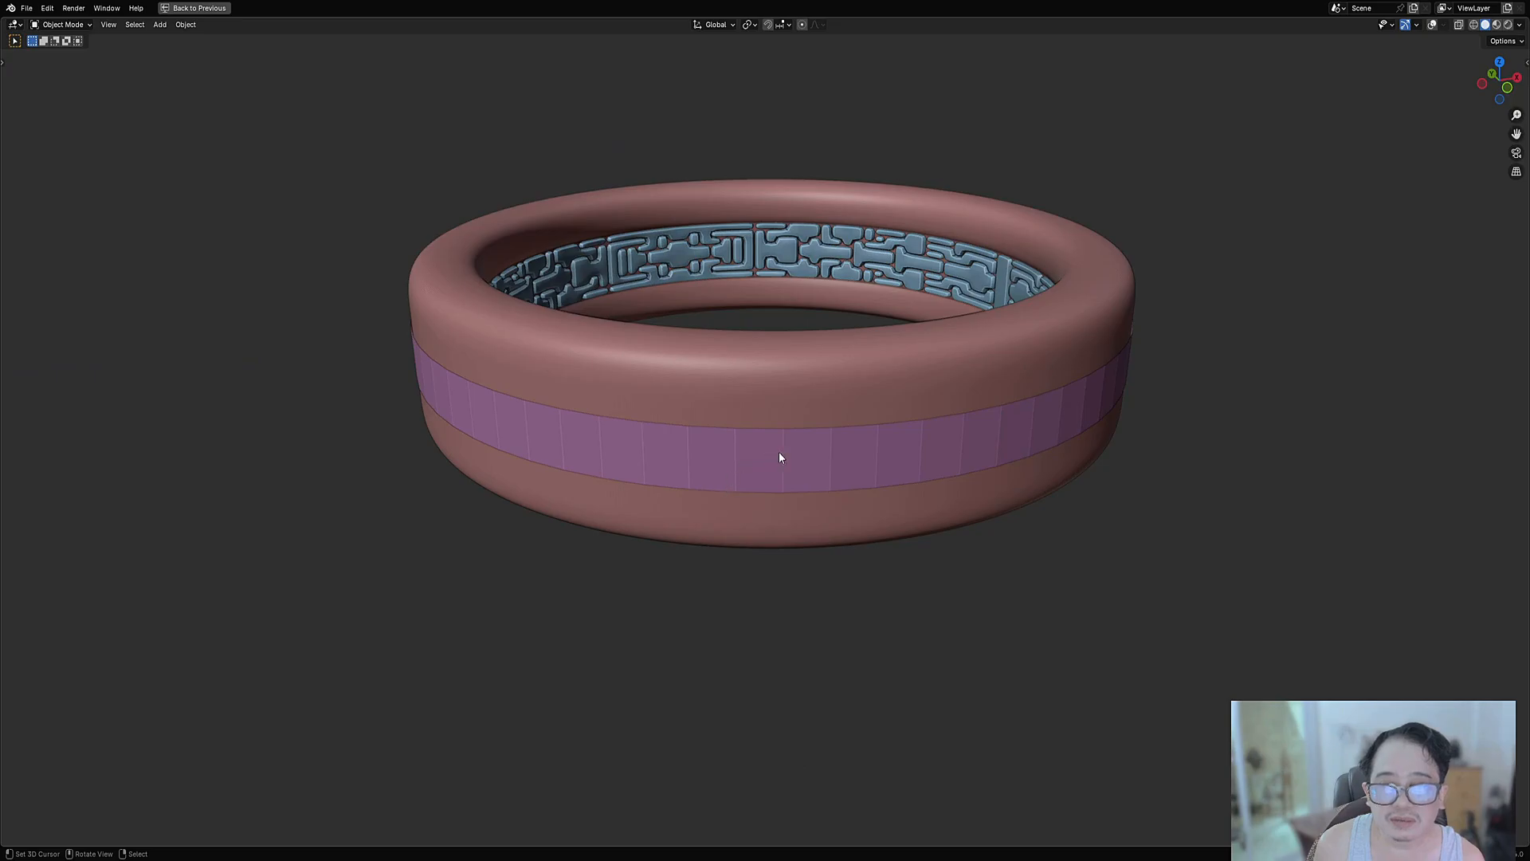
key("shift+alt+z")
key("z")
right_click(867, 458)
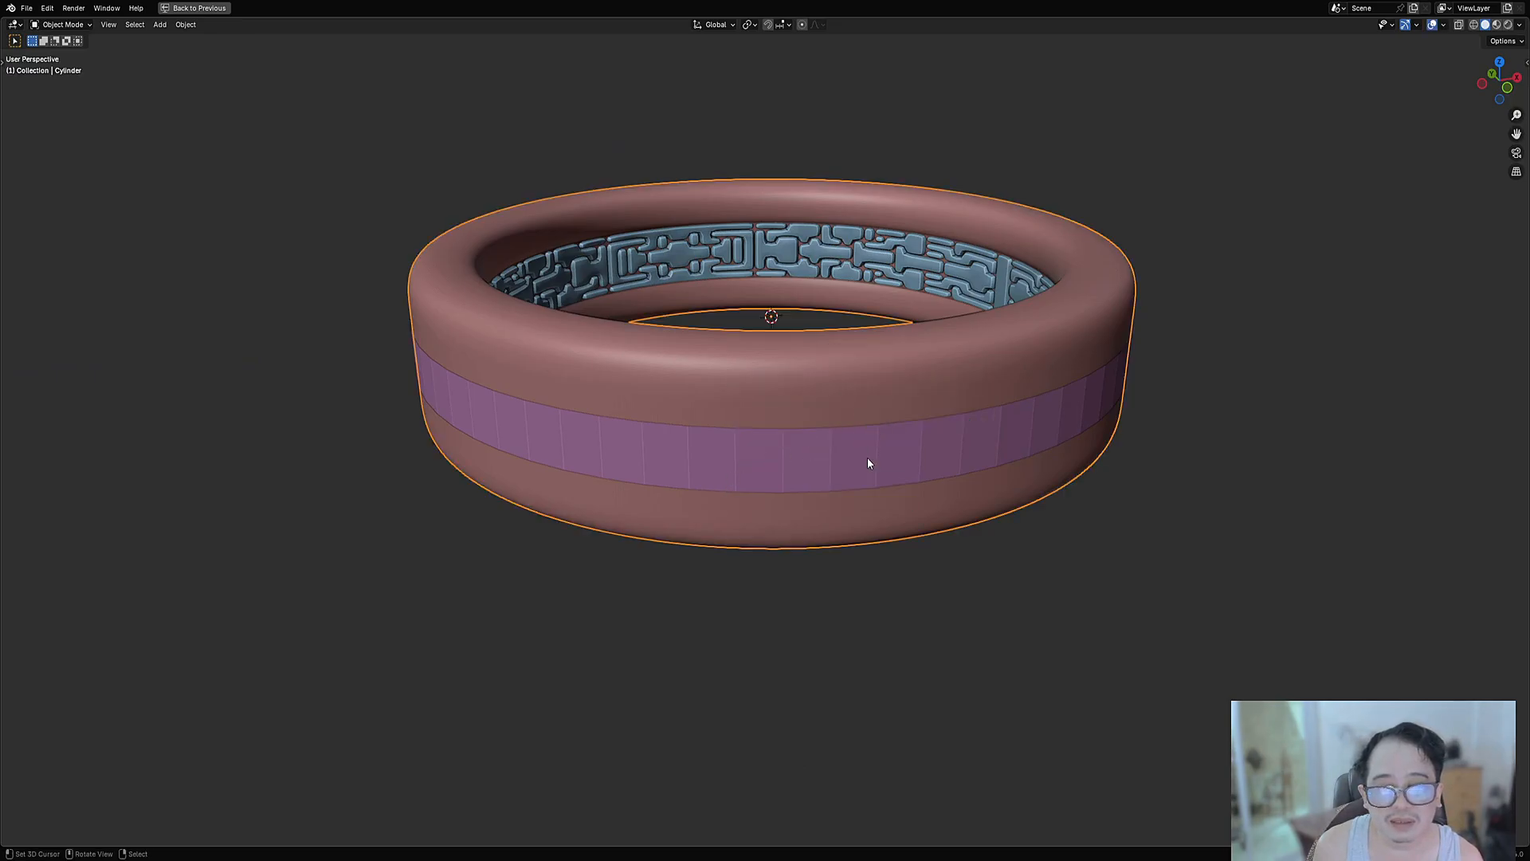
right_click(867, 458)
key("z")
left_click(924, 416)
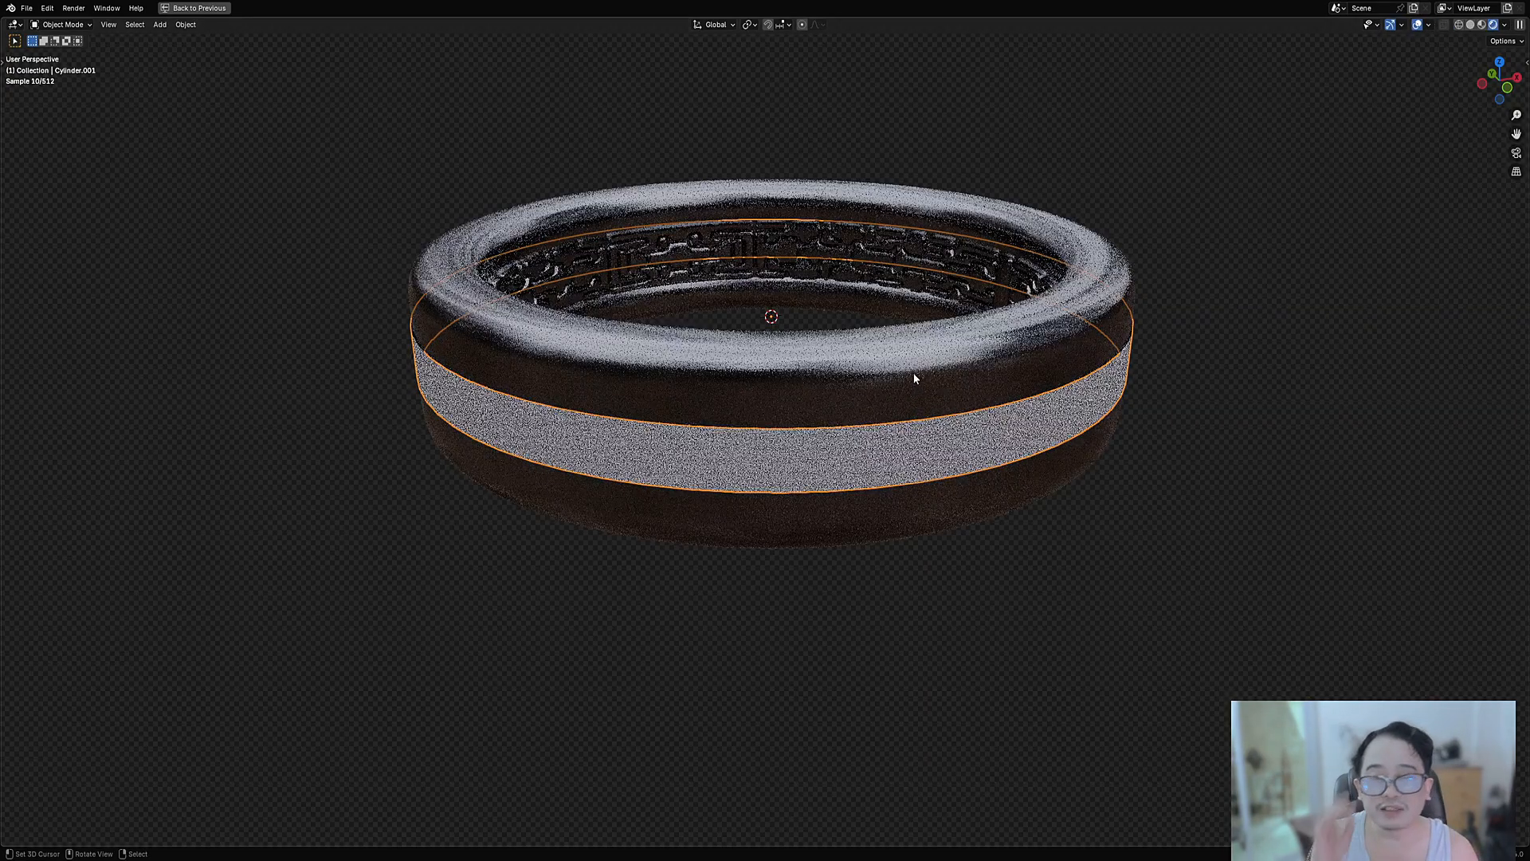
Examine the band's selected and unselected faces in Edit Mode around the ring.
middle_click_drag(914, 425, 911, 427)
key("Tab")
scroll(913, 431, "down", 1)
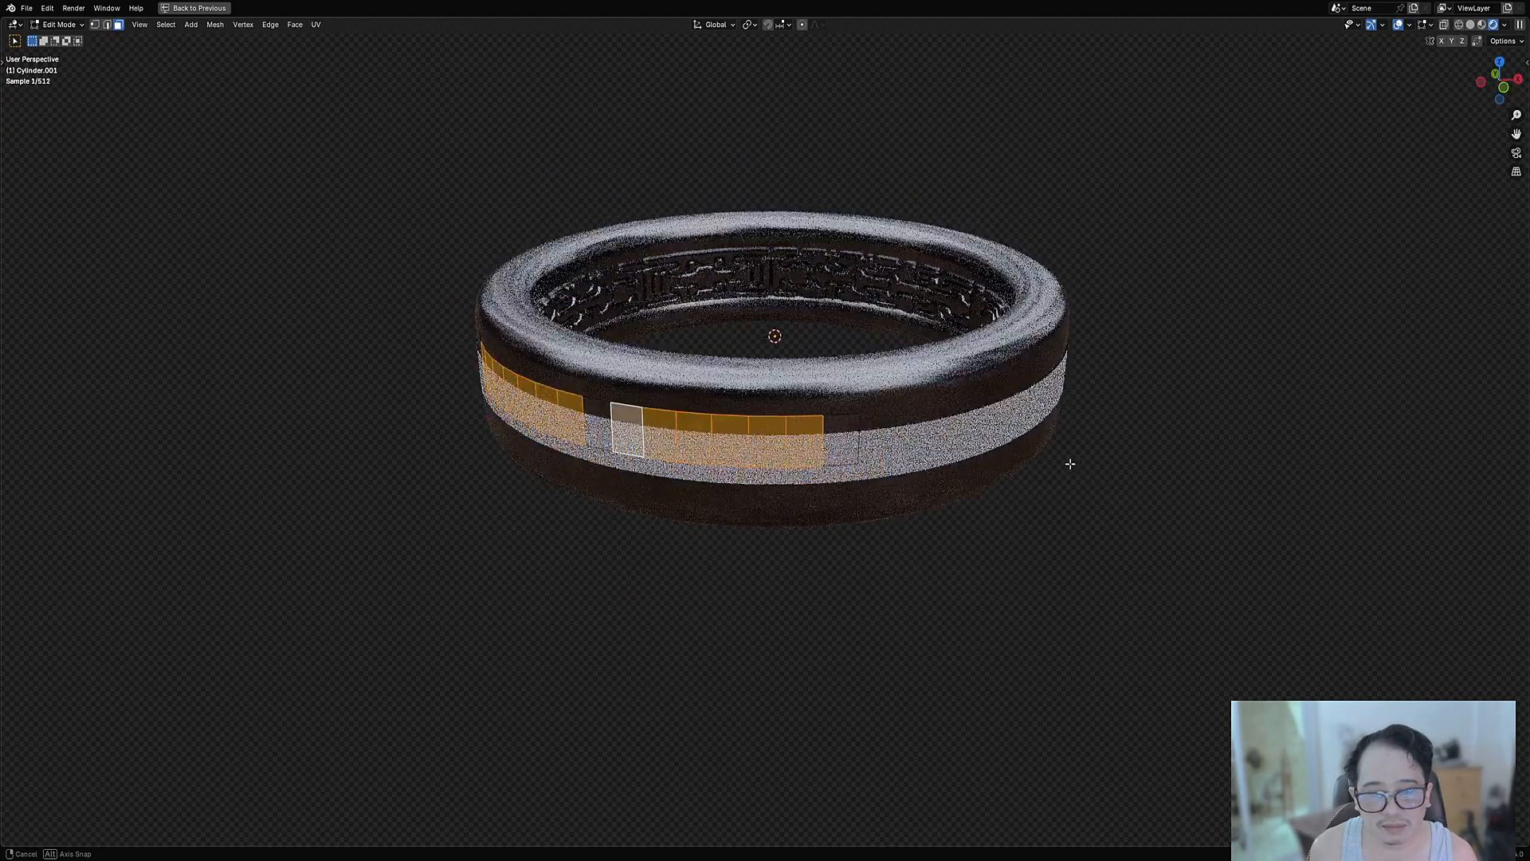
middle_click_drag(1049, 461, 1151, 471)
scroll(782, 429, "up", 5)
scroll(782, 429, "down", 5)
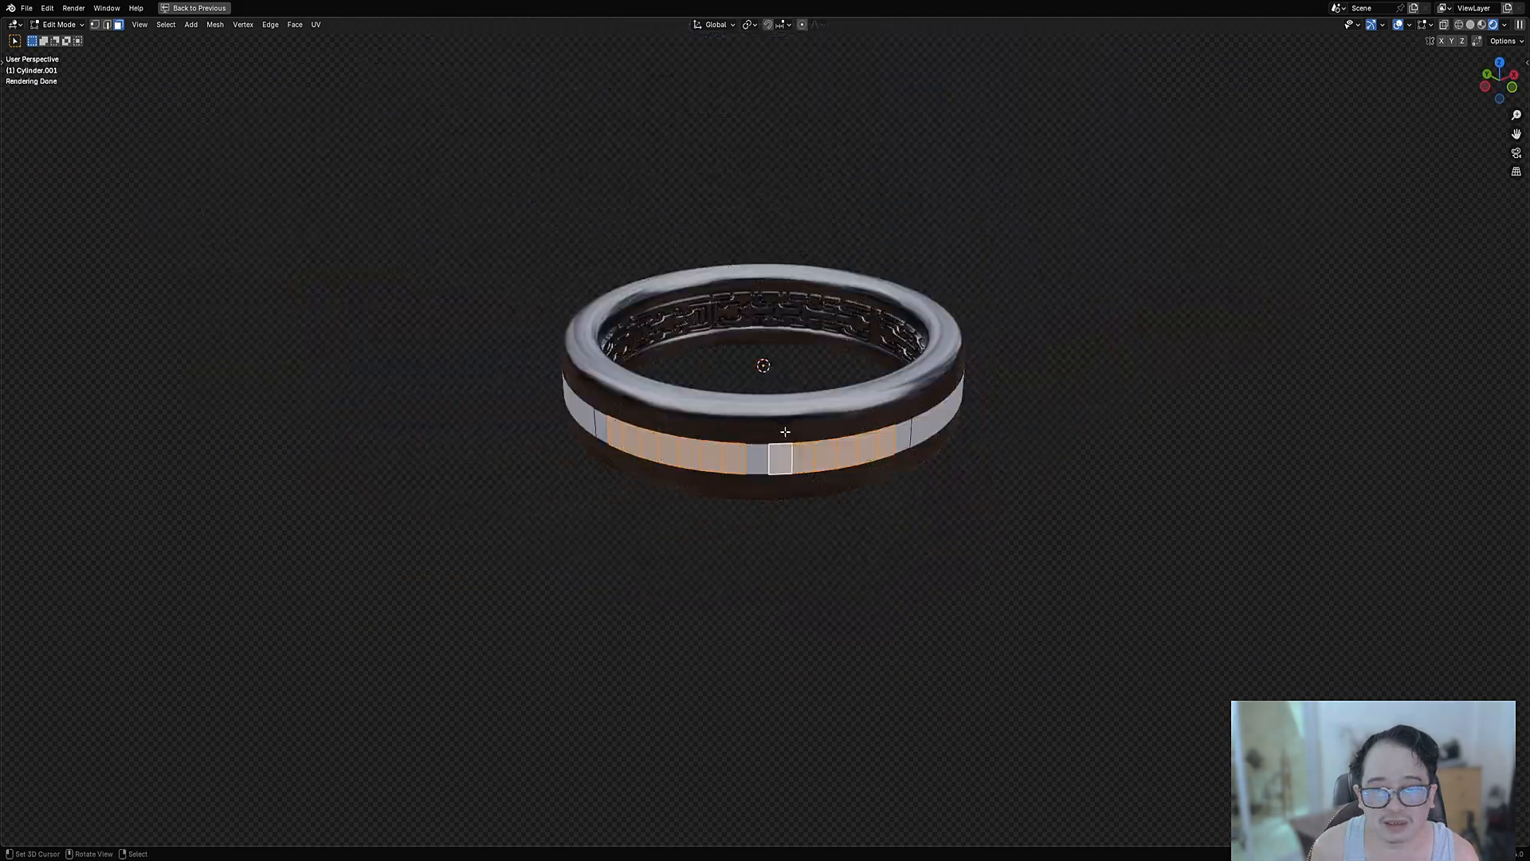
key("Tab")
Delete the light outer band object from around the ring.
left_click(803, 454)
right_click(808, 456)
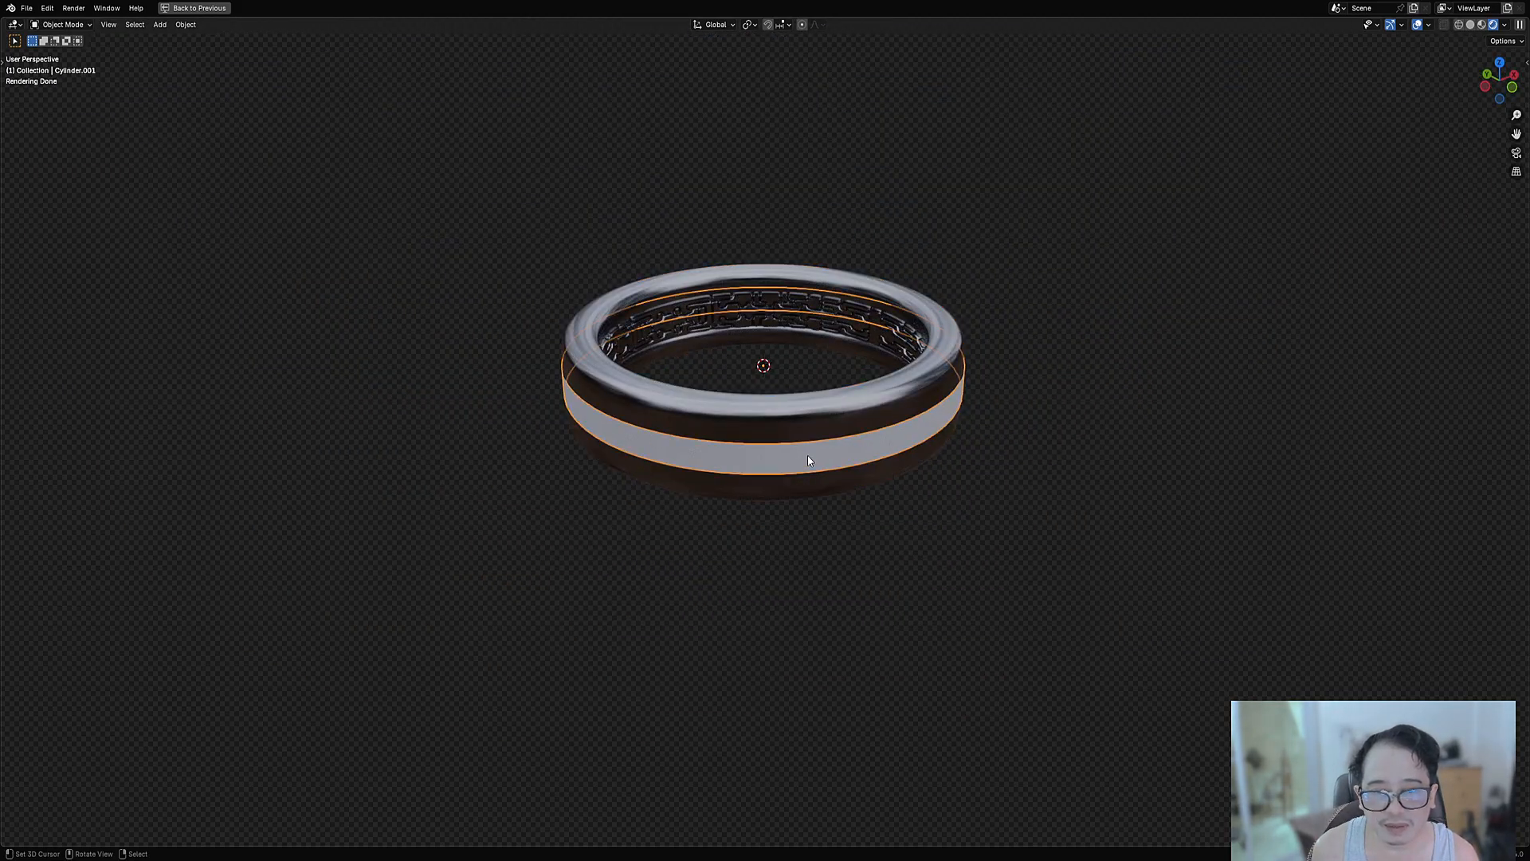
key("Delete")
Select the face loop along the ring's top rim in Edit Mode and return to Object Mode.
right_click(808, 455)
key("Tab")
middle_click_drag(807, 455, 797, 478)
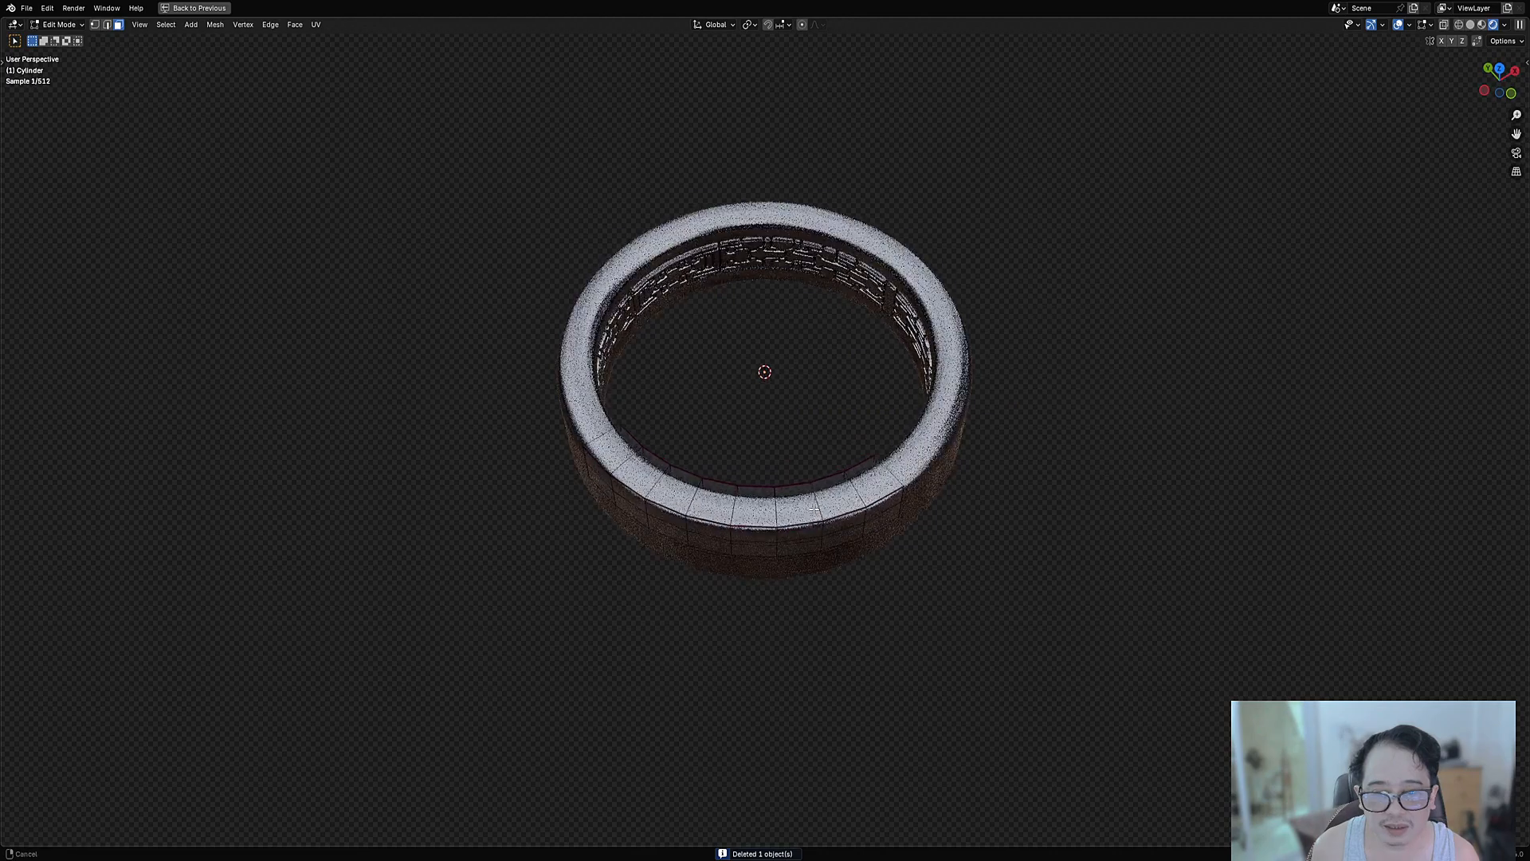
scroll(797, 478, "up", 3)
right_click(641, 504, "alt")
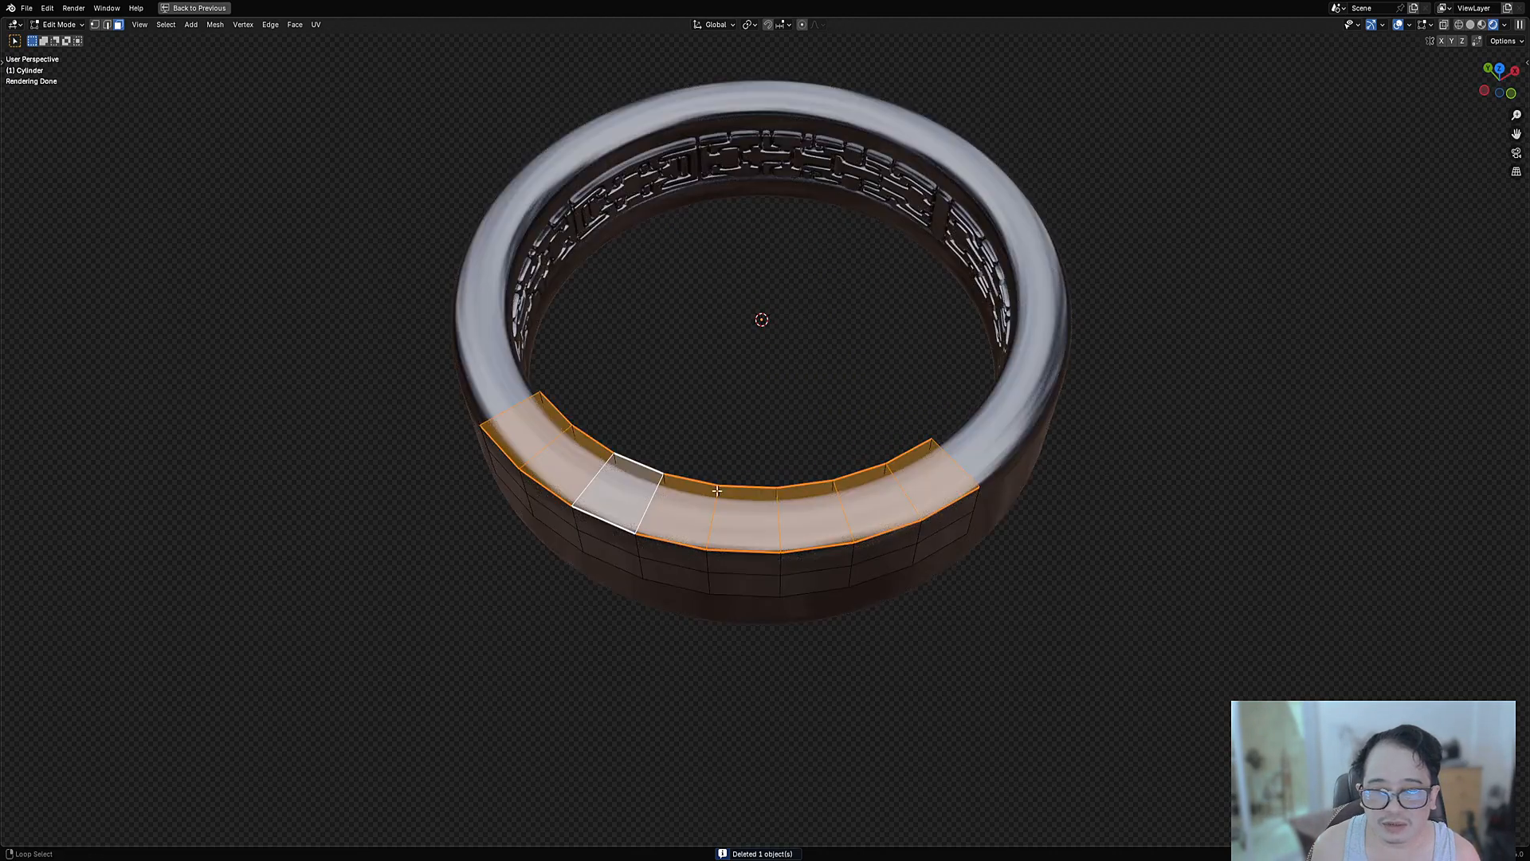
middle_click_drag(1056, 403, 967, 421)
scroll(967, 420, "down", 2)
key("Tab")
Run Random Symbols on the ring's selected rim faces with the maze cut 3 preset.
key("shift+q")
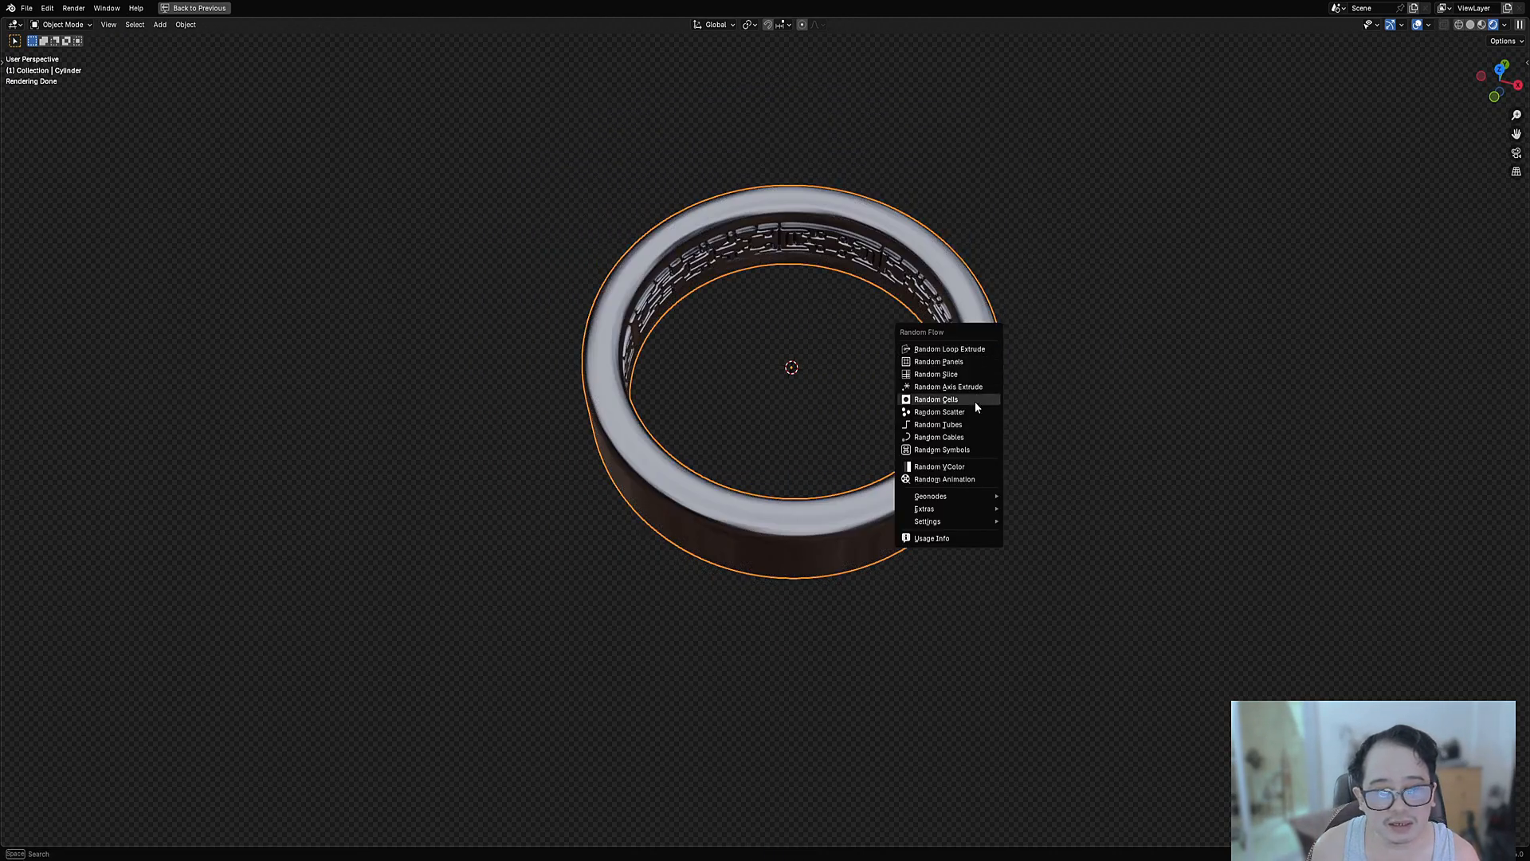
left_click(957, 450)
left_click(1064, 475)
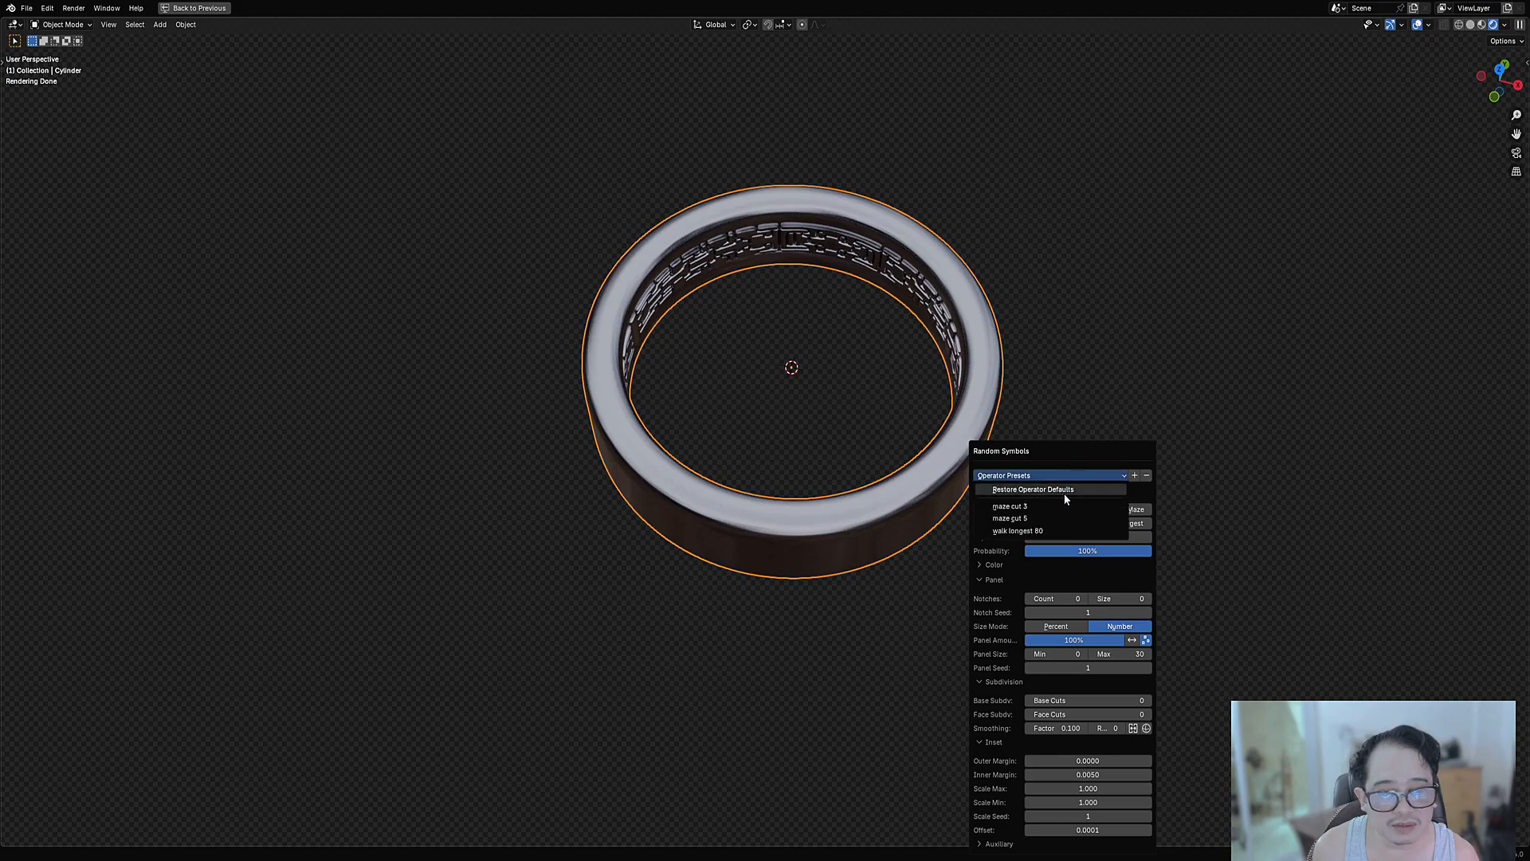
left_click(1065, 503)
Set both Scale Max and Scale Min of the rim's Random Symbols to 0.4.
mouse_move(791, 479)
middle_mouse_down()
mouse_move(816, 502)
mouse_move(820, 488)
middle_mouse_up()
scroll(821, 488, "up", 1)
key("F9")
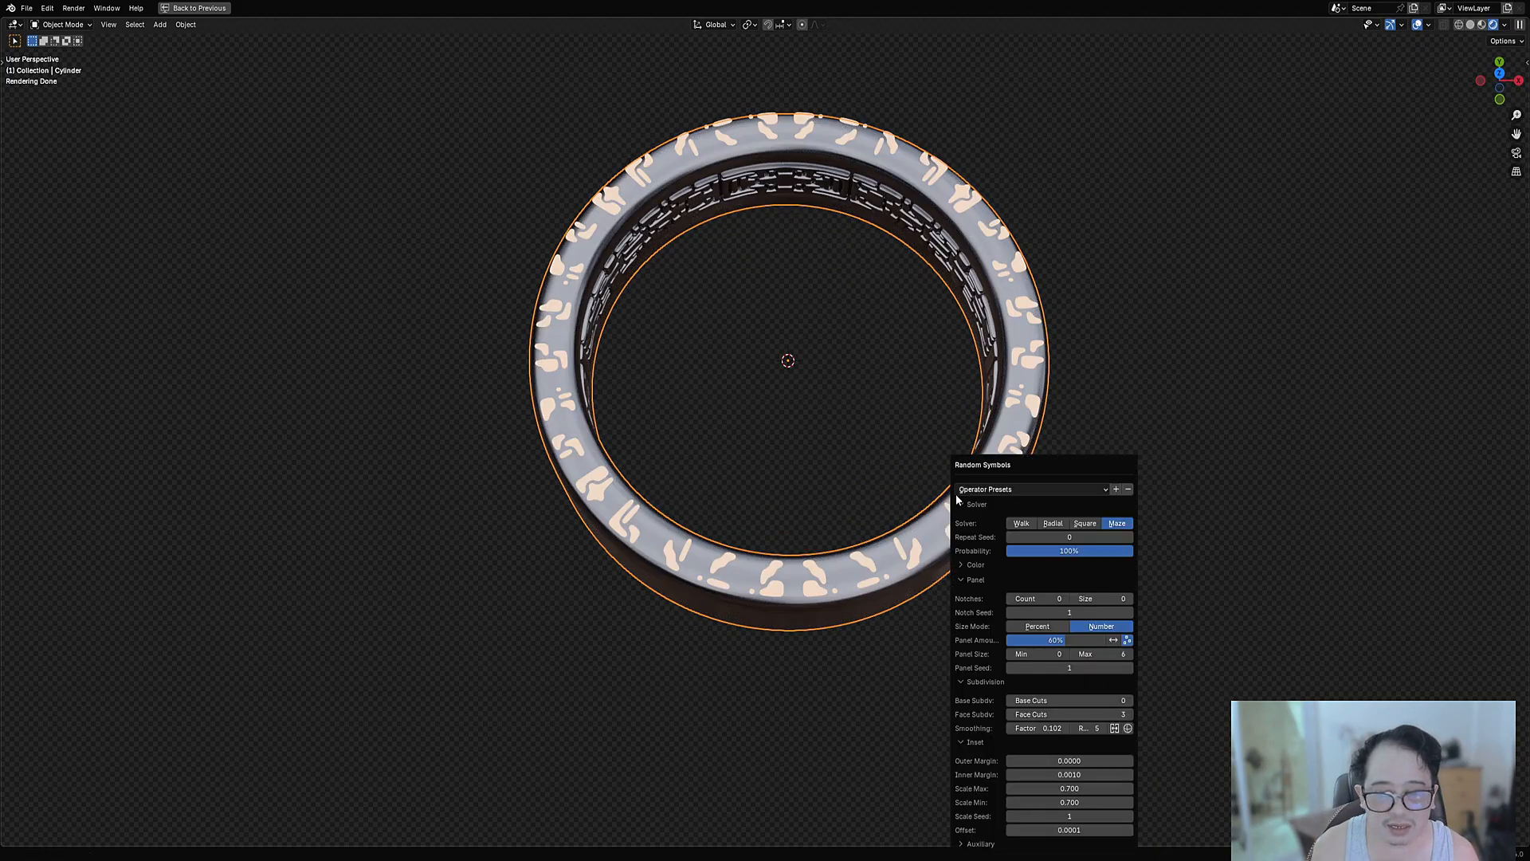
left_click(1064, 774)
left_click(1064, 785)
left_click_drag(1065, 789, 1065, 799)
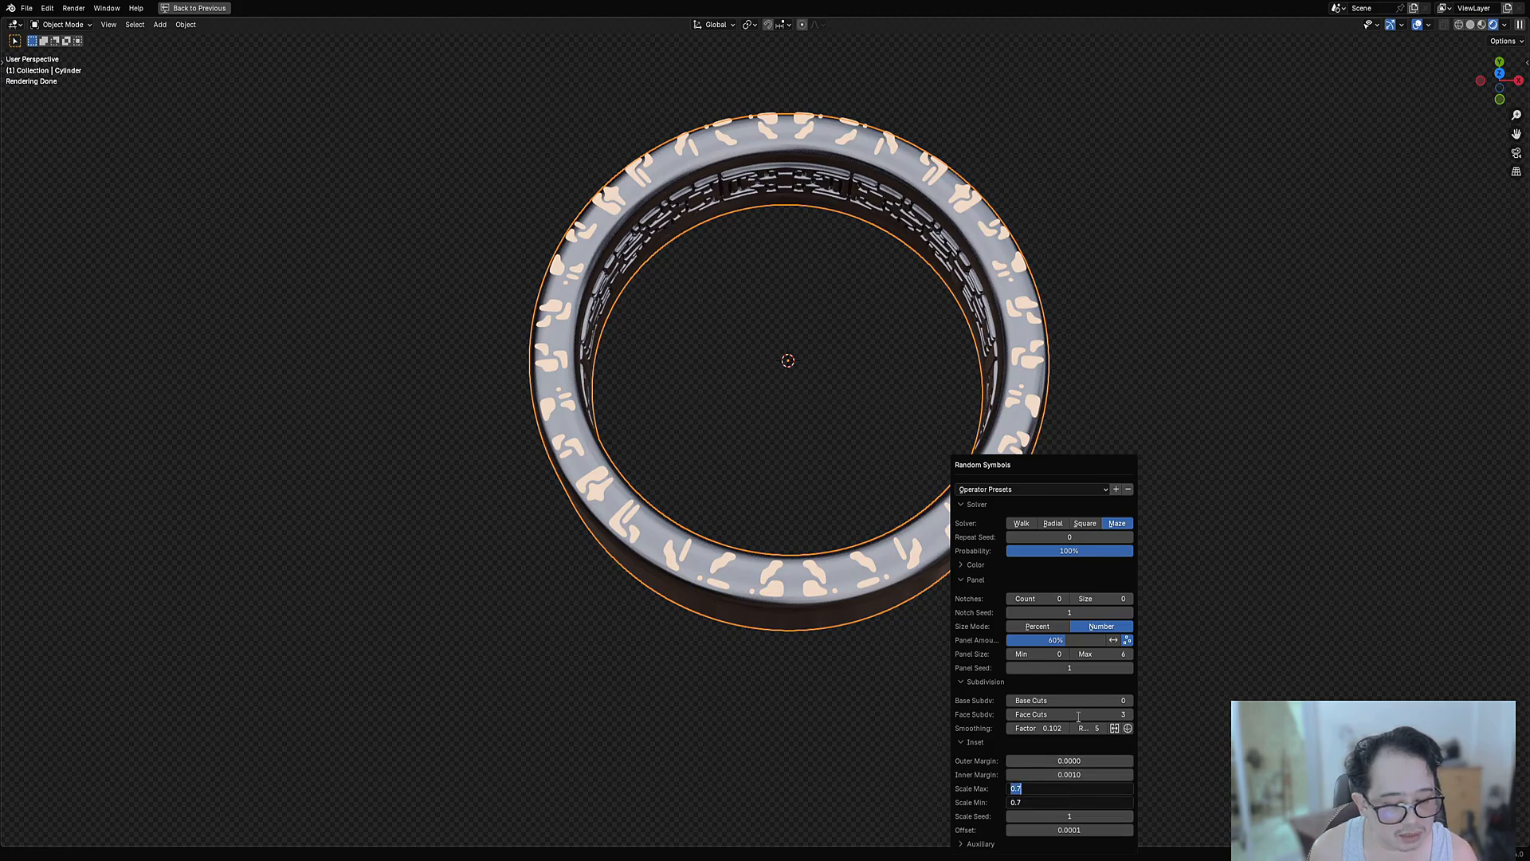
type(".4")
key("Return")
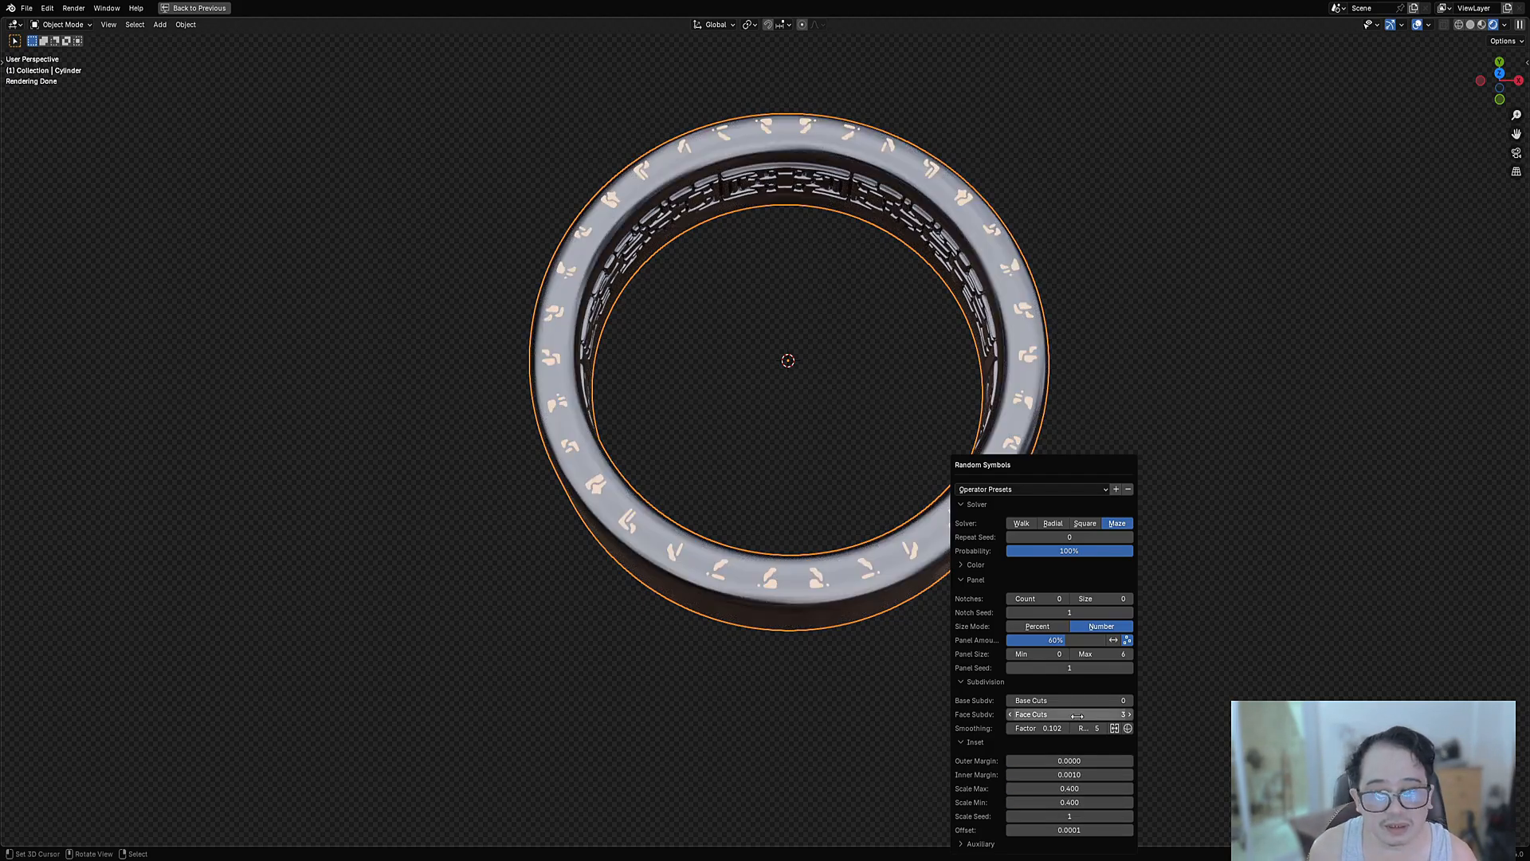
Open the recent file ring.blend and enter Edit Mode on the ring with the viewport overlays shown.
left_click(981, 843)
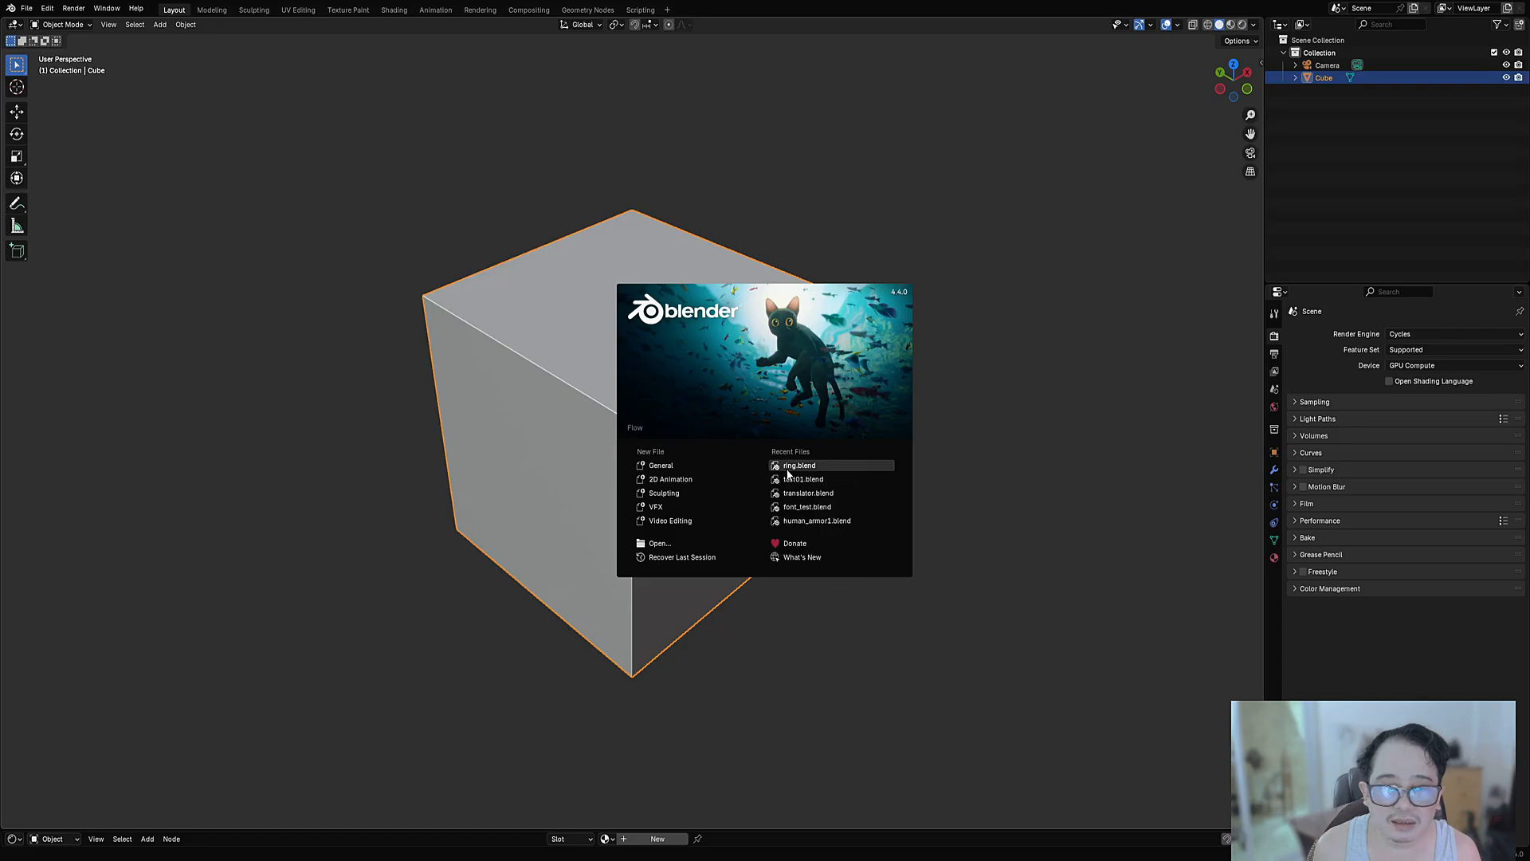
left_click(788, 469)
key("Tab")
key("alt+shift+z")
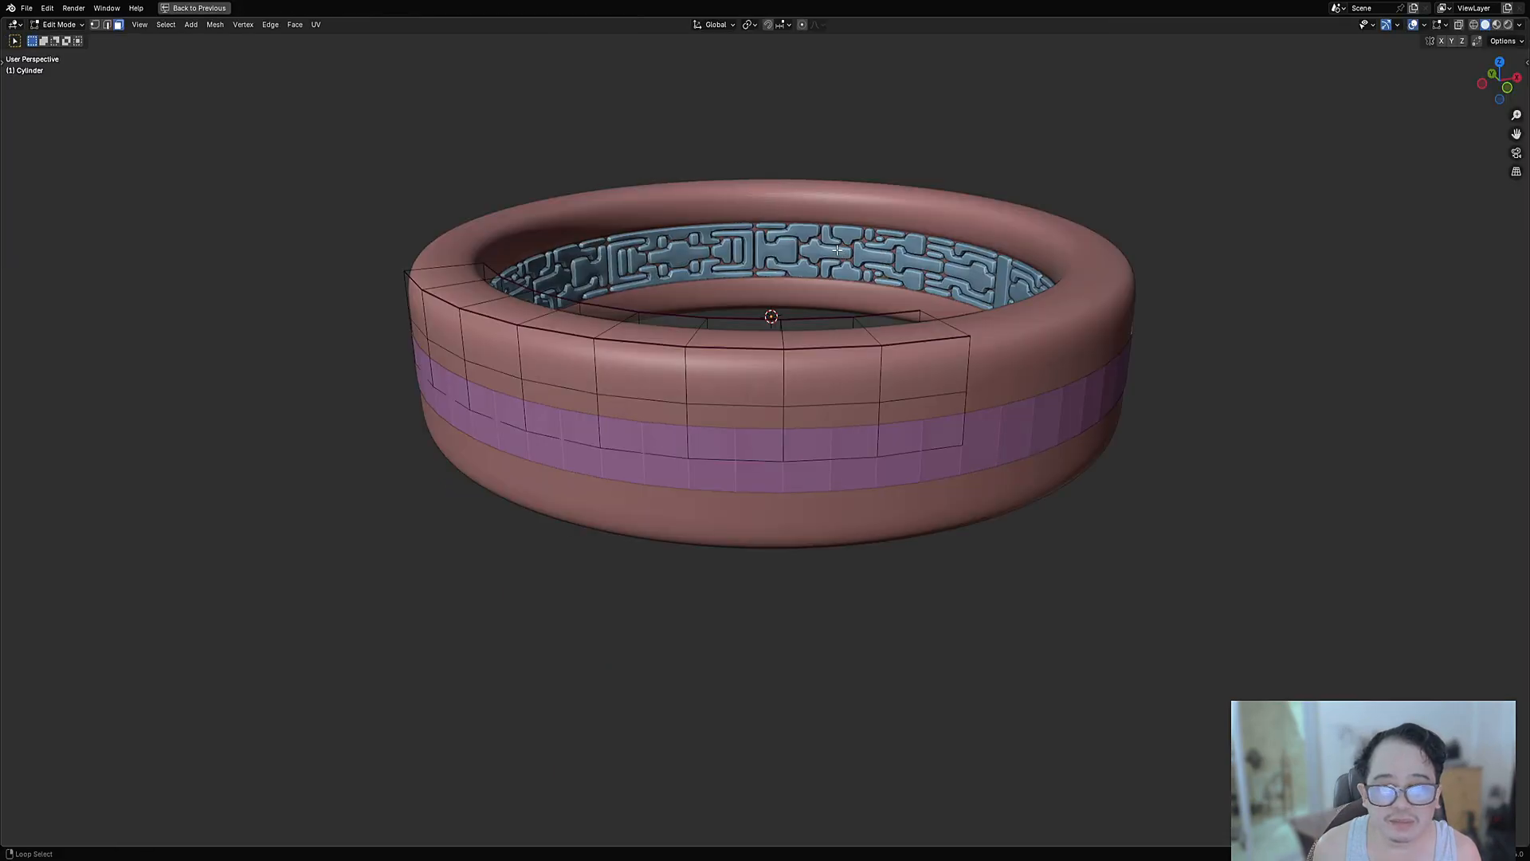
Return to Object Mode, select the outer band, restore the full workspace layout and show the band's modifiers.
key("Tab")
right_click(906, 455)
key("ctrl+space")
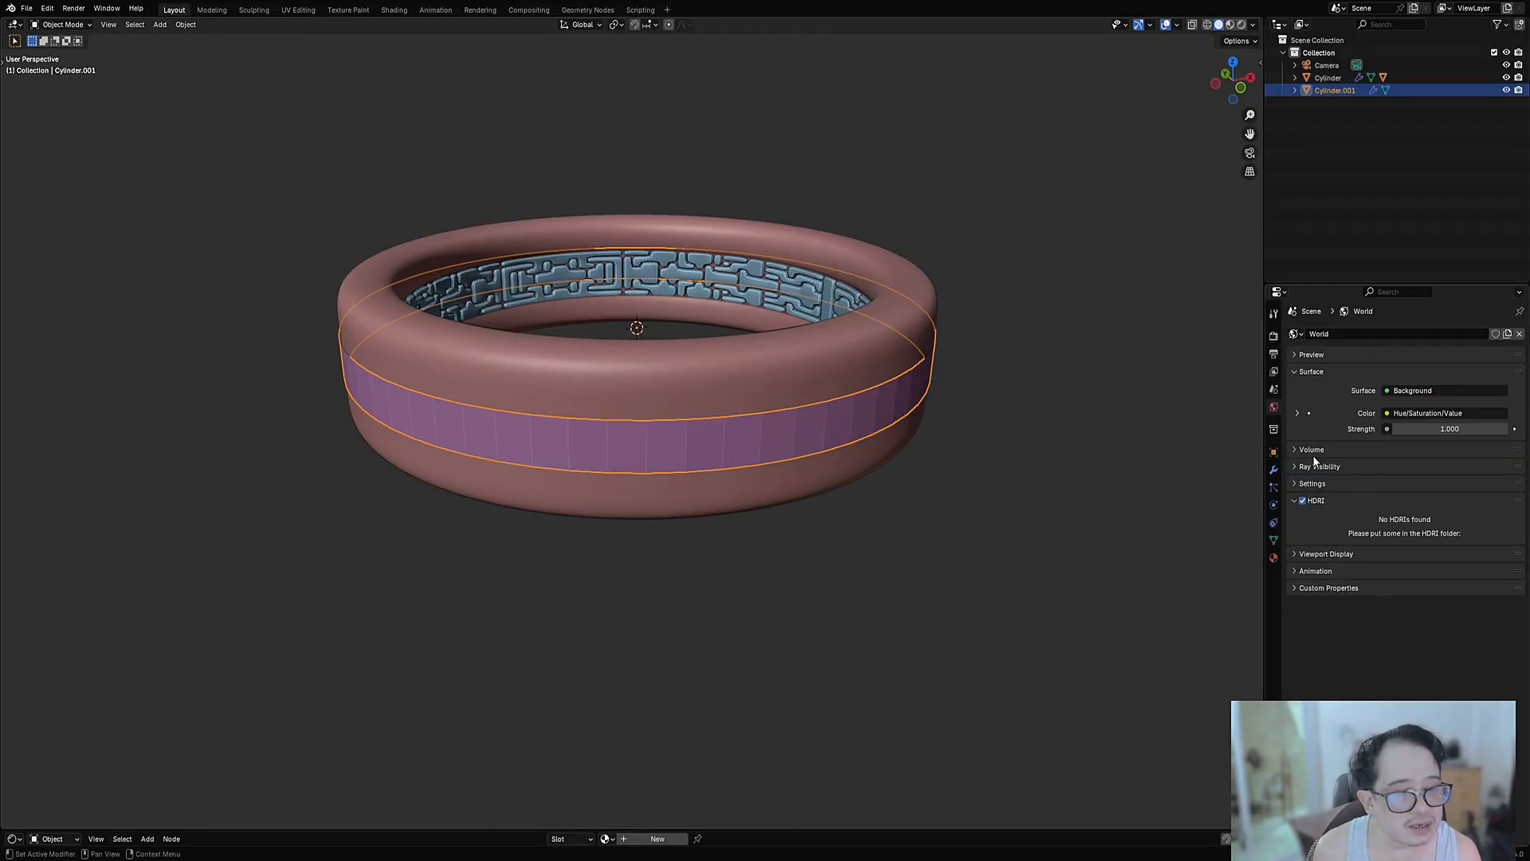
left_click(1274, 469)
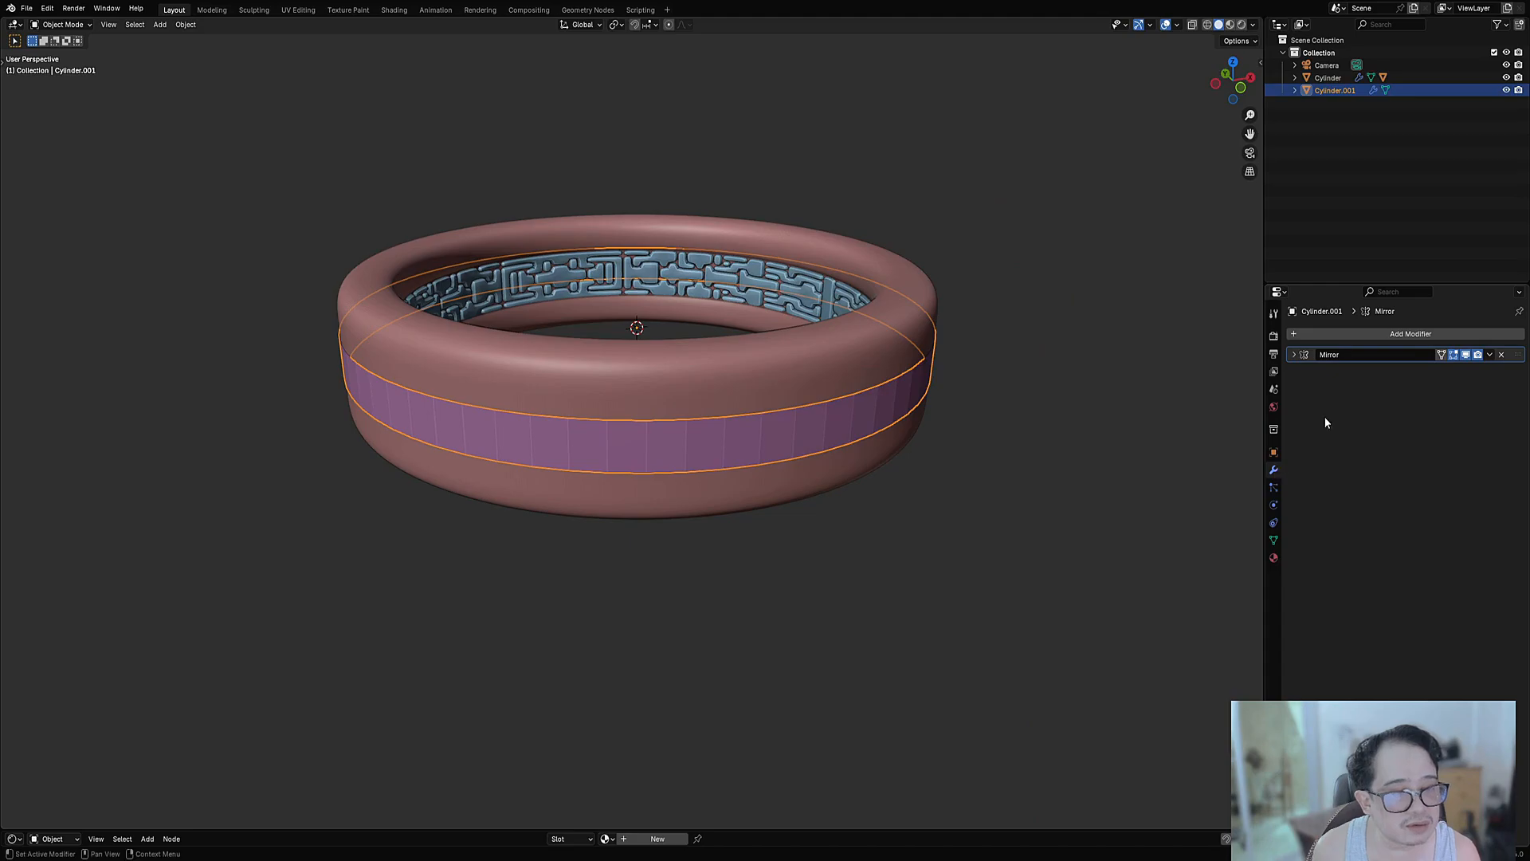
Strip the ring's modifier stack down to Mirror only and check its faceted mesh in Edit Mode.
right_click(869, 363)
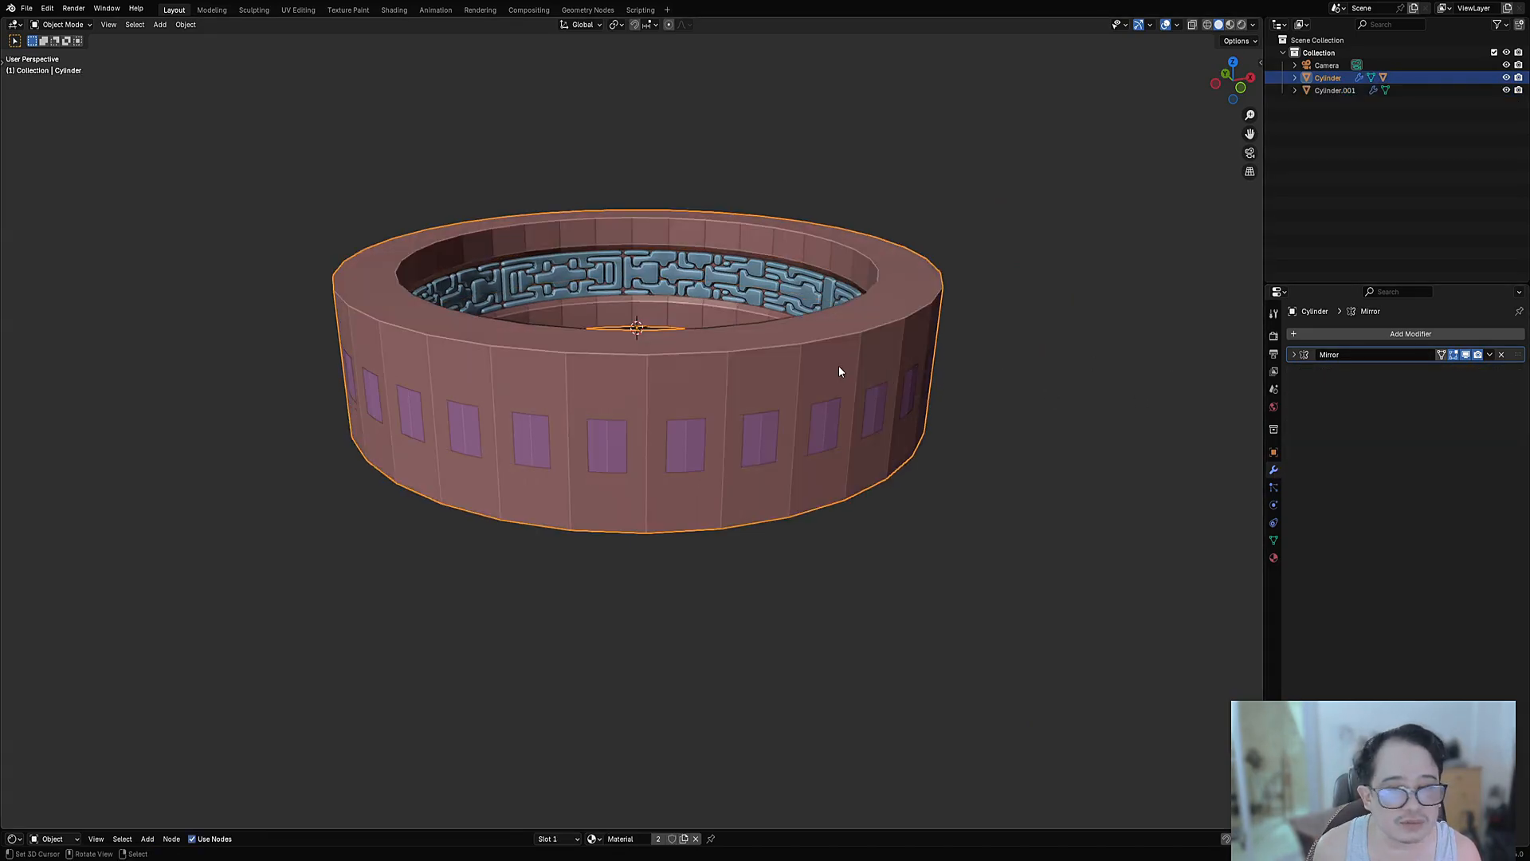
key("Tab")
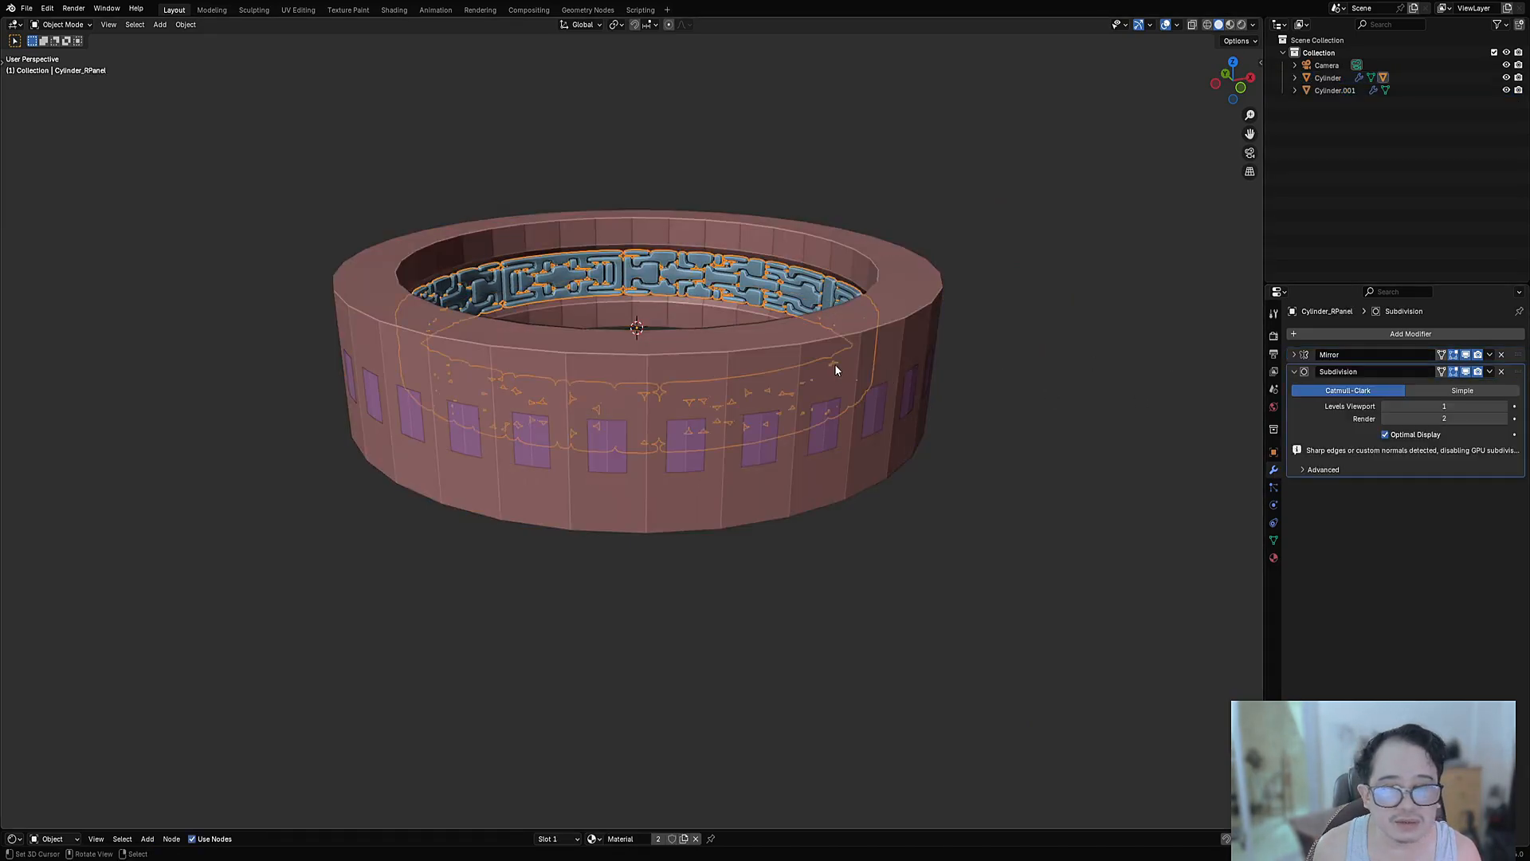
middle_click_drag(834, 363, 779, 465)
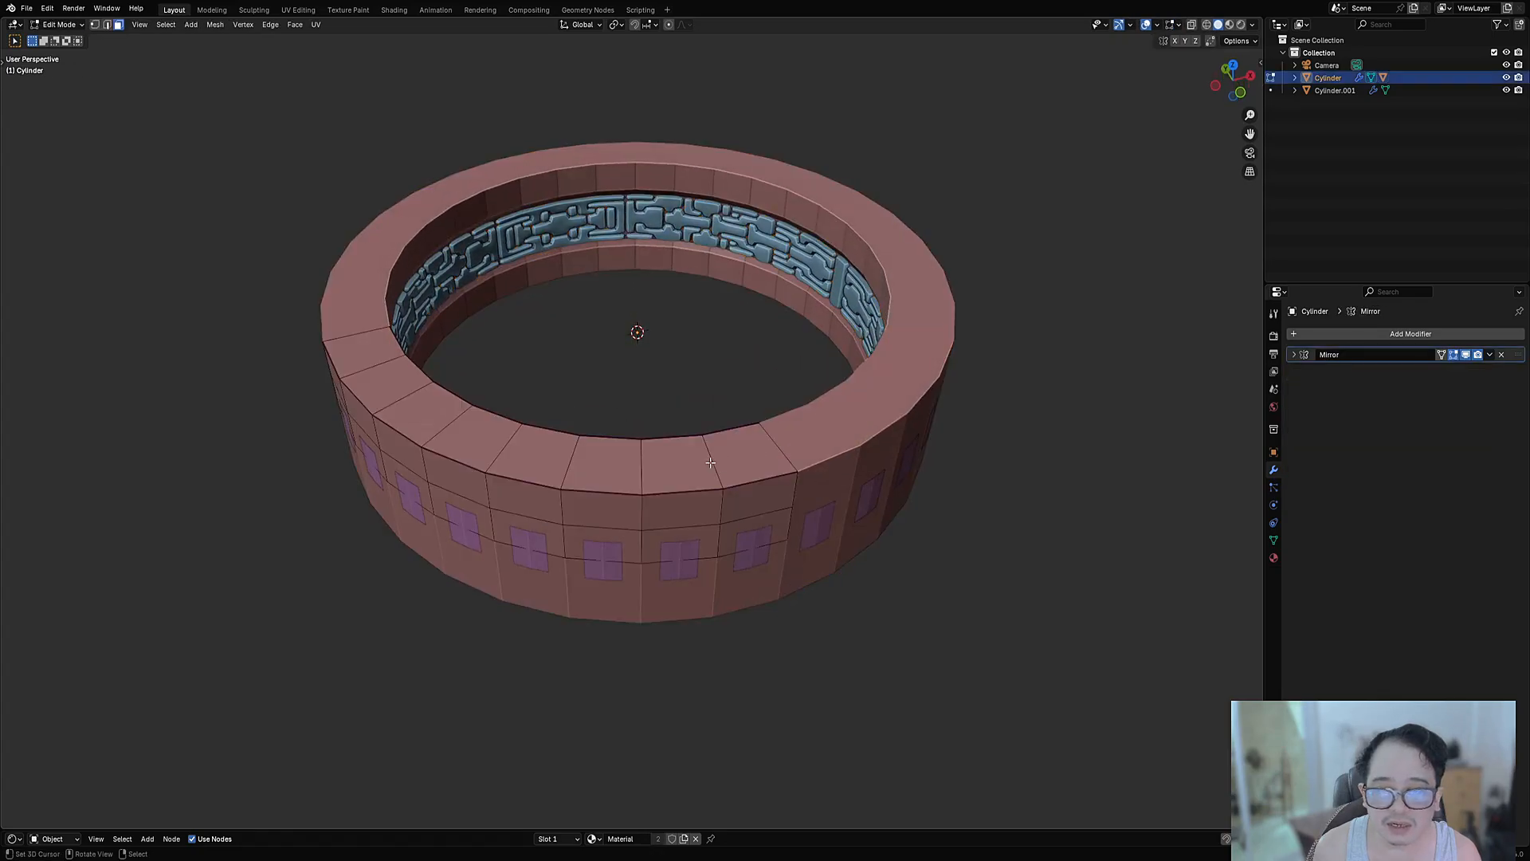
key("Tab")
middle_click_drag(933, 372, 950, 385)
Run Random Symbols on the ring with the maze cut 3 preset.
key("shift+q")
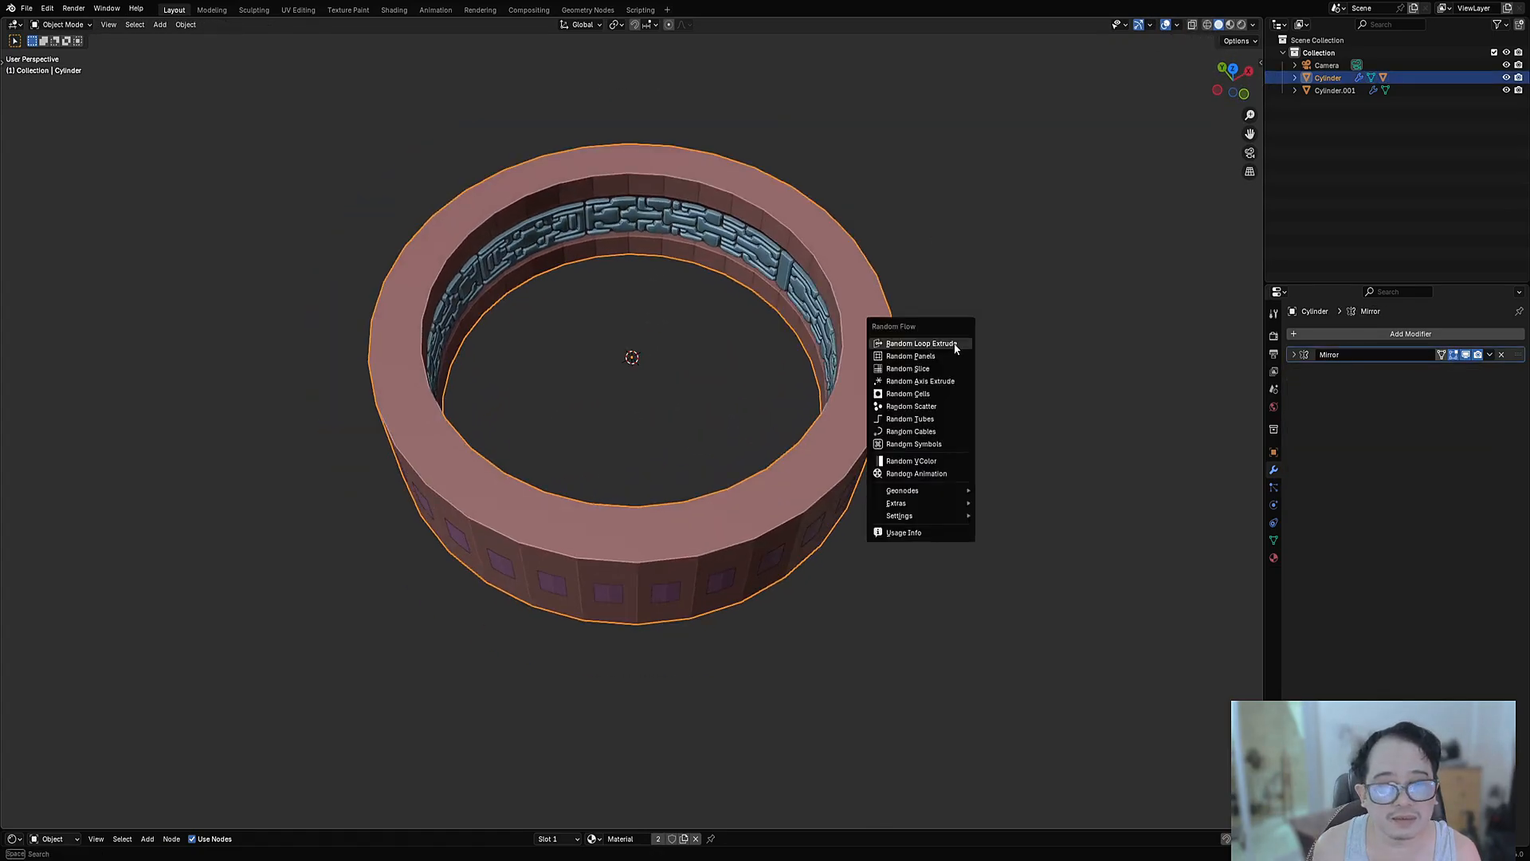
left_click(934, 444)
left_click(1007, 475)
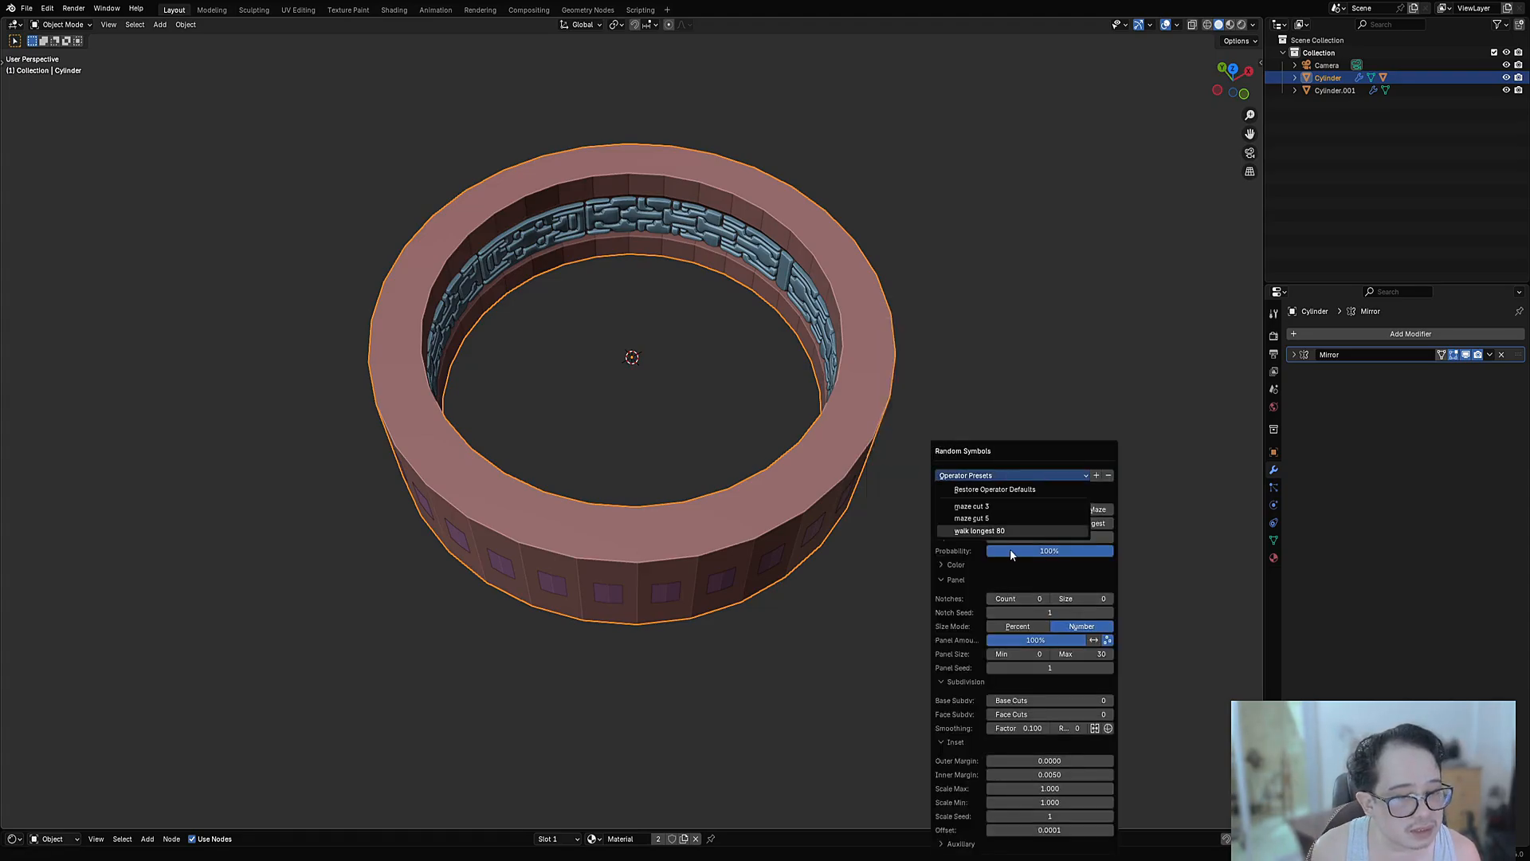
left_click(998, 508)
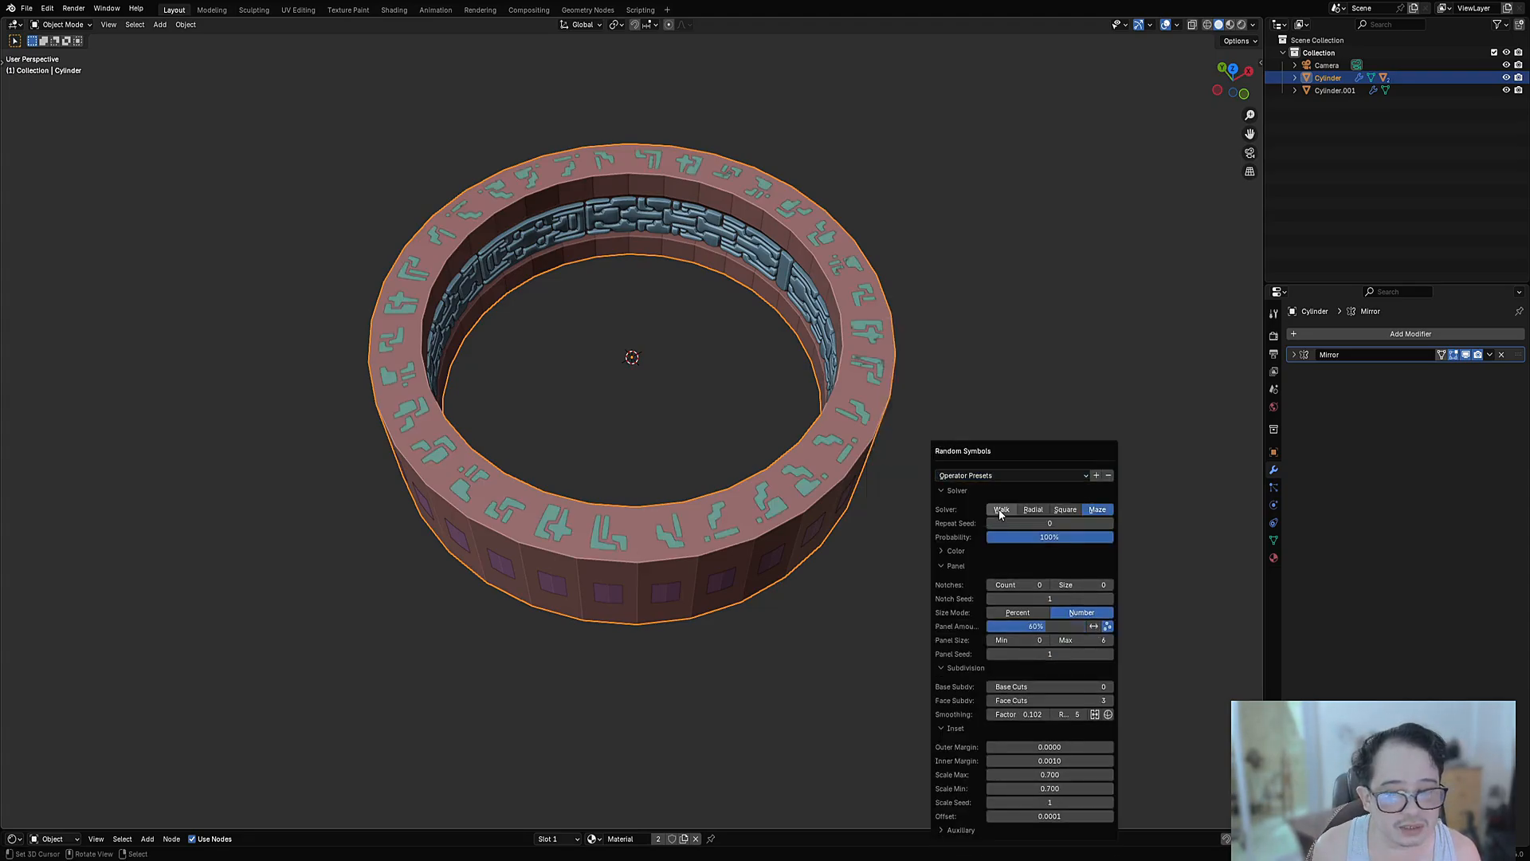
Turn off Use Mirror in the Auxiliary options of Random Symbols, then undo the symbols on the ring.
left_click(949, 831)
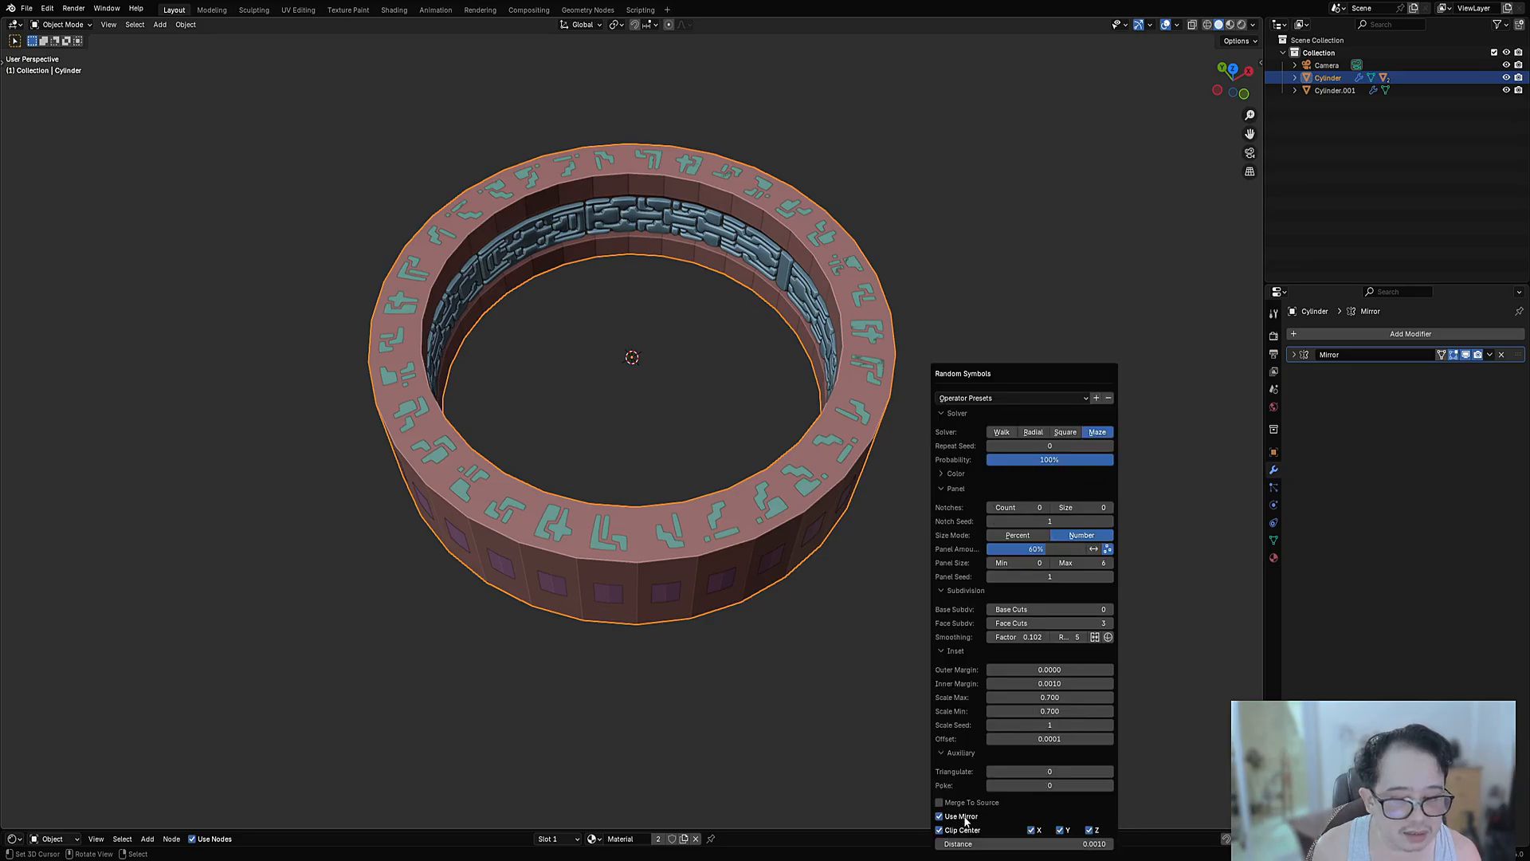
left_click(940, 817)
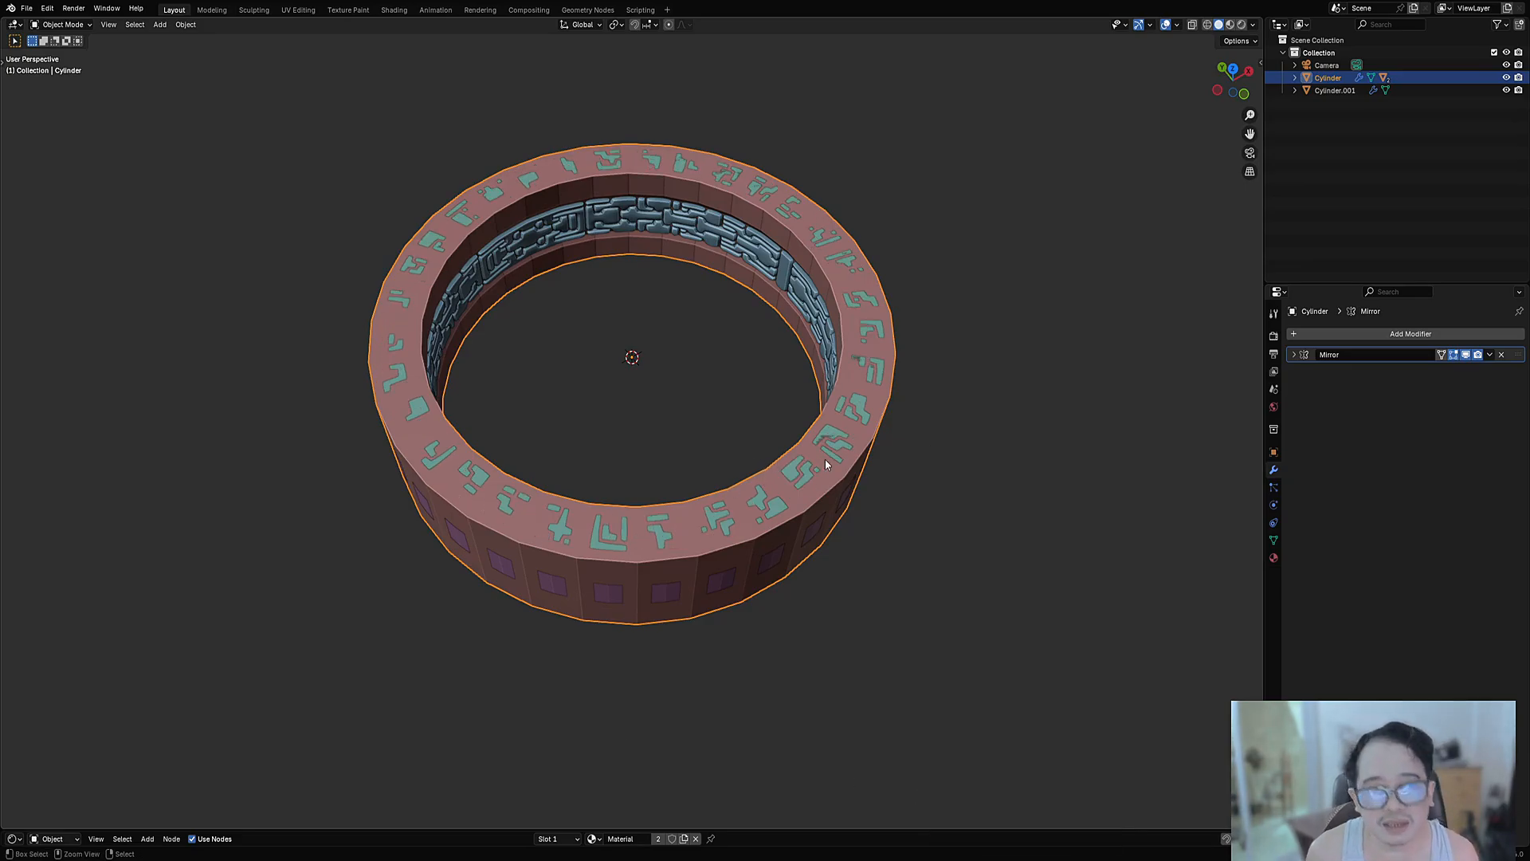
key("ctrl+z")
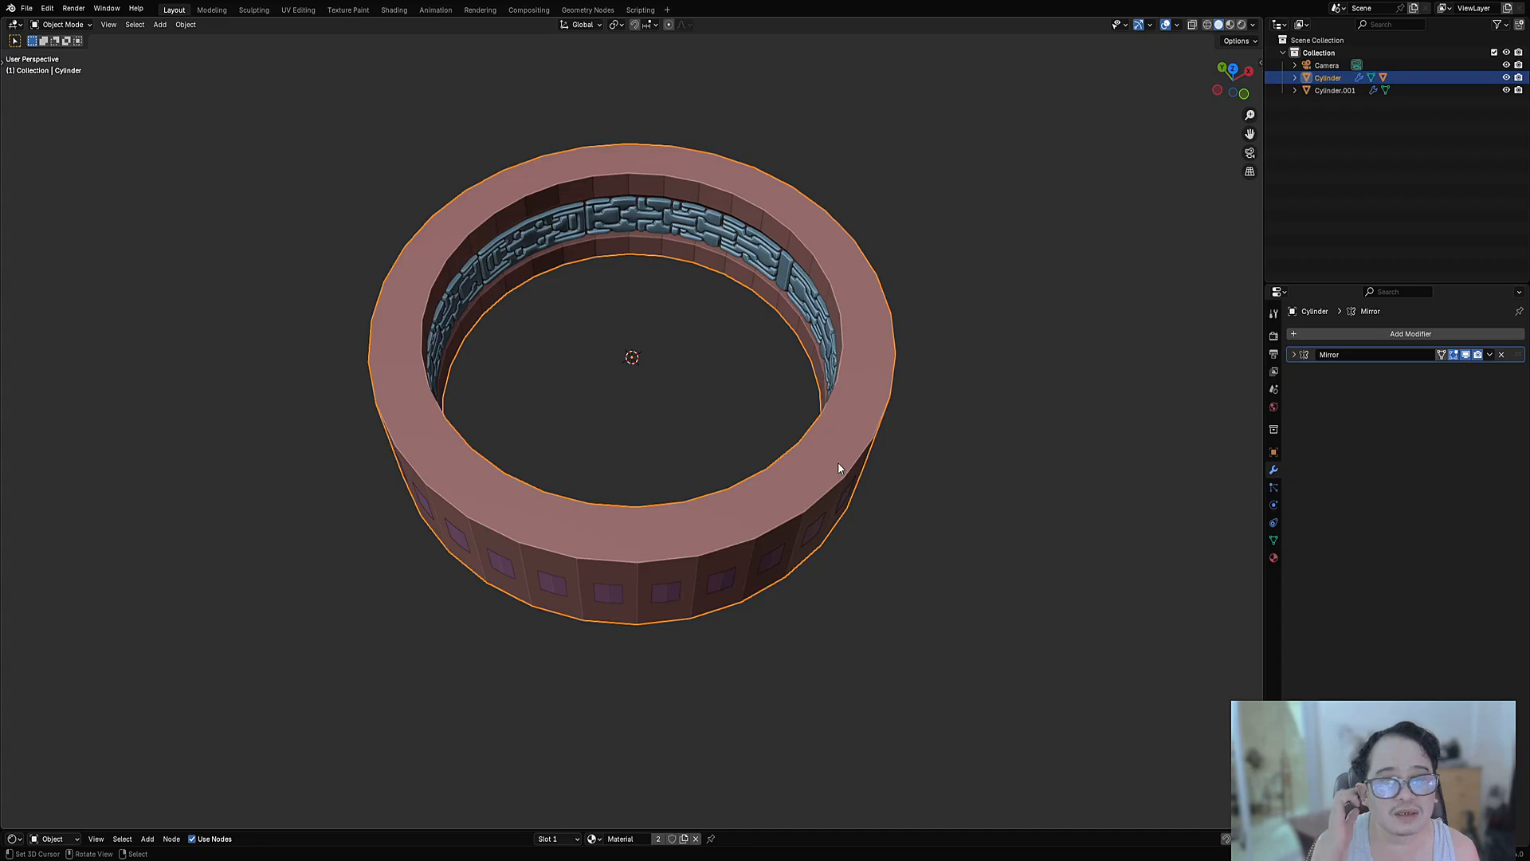
middle_click_drag(944, 547, 941, 536)
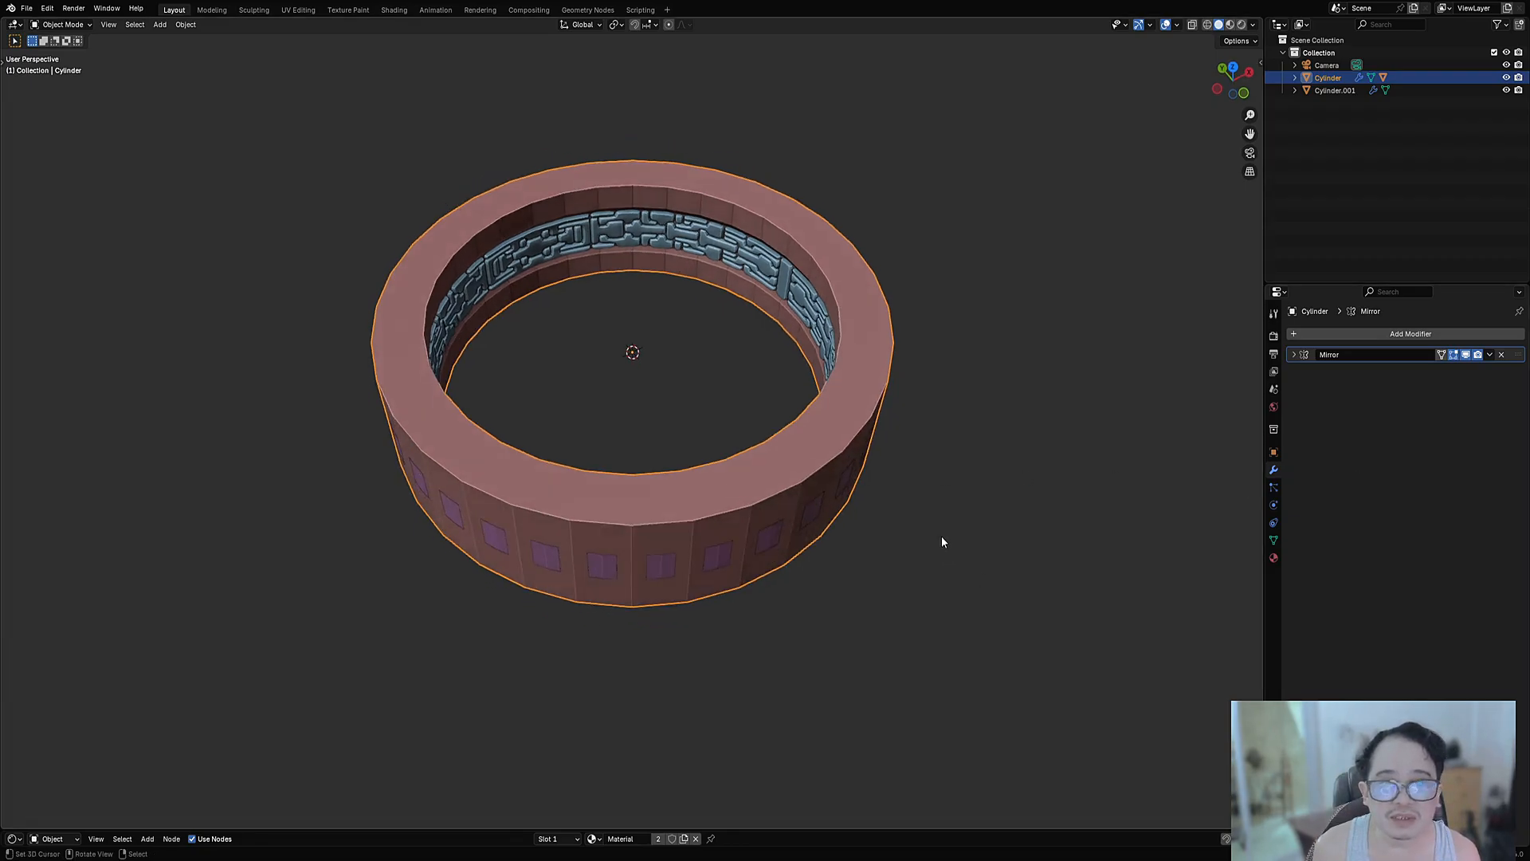
scroll(806, 577, "up", 4)
scroll(807, 578, "down", 3)
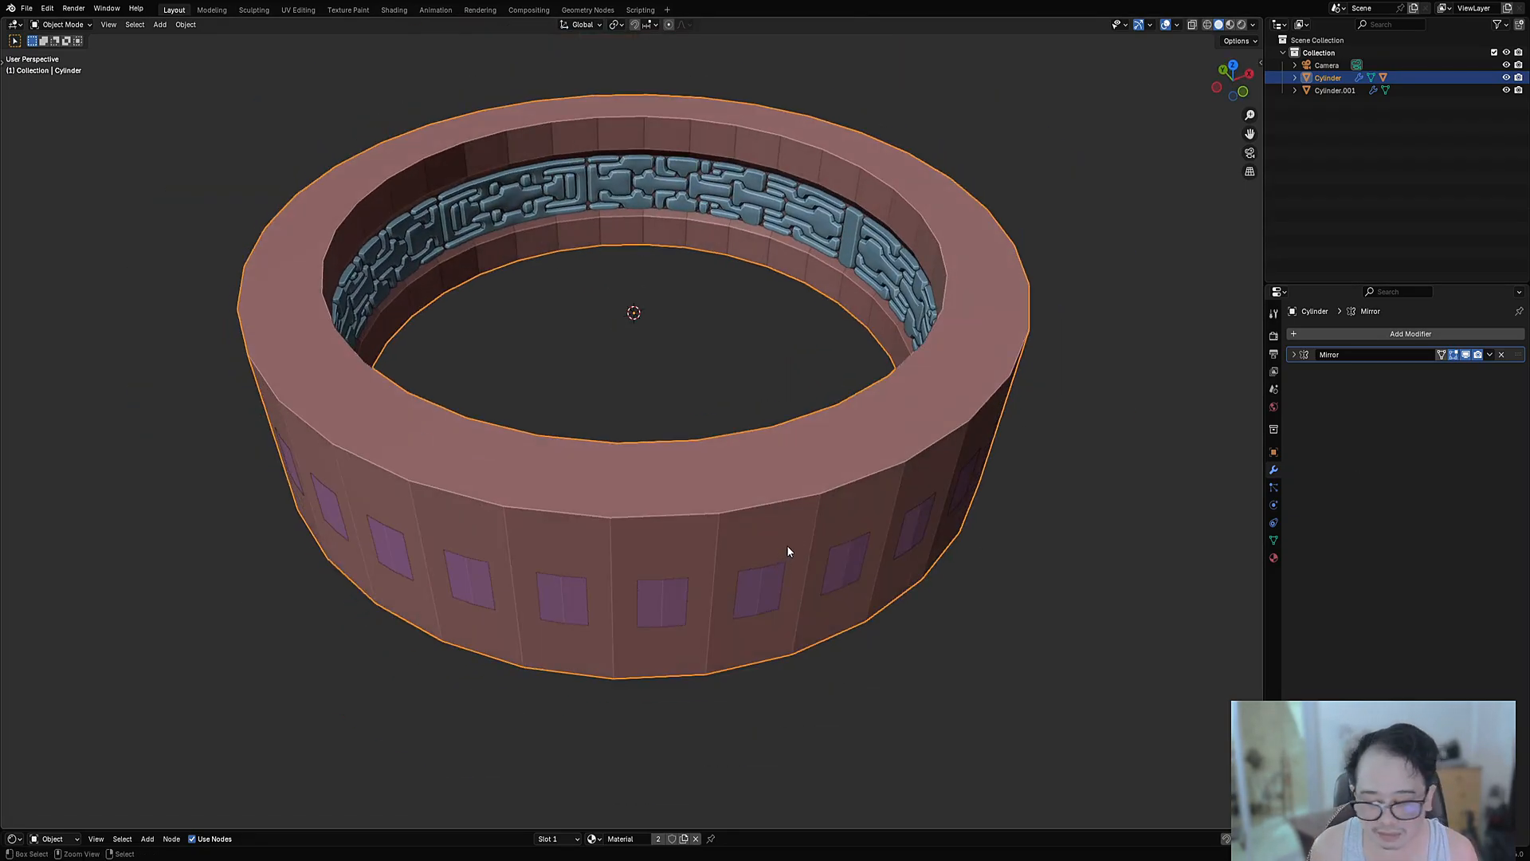
Reload ring.blend without saving the changes and select the outer band.
key("ctrl+shift+o")
left_click(779, 546)
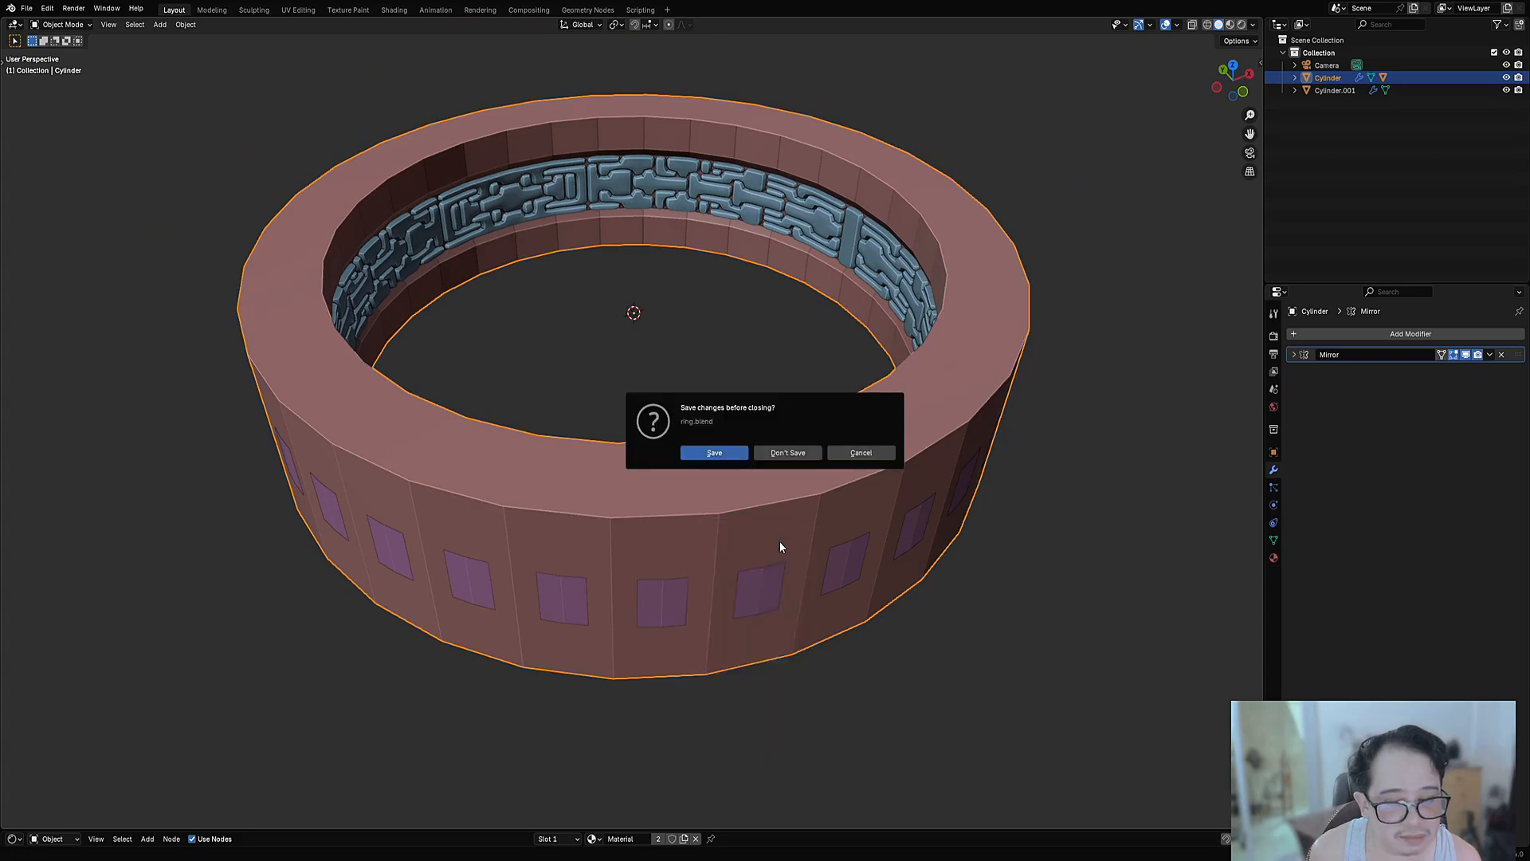
left_click(785, 453)
middle_click_drag(782, 448, 773, 416)
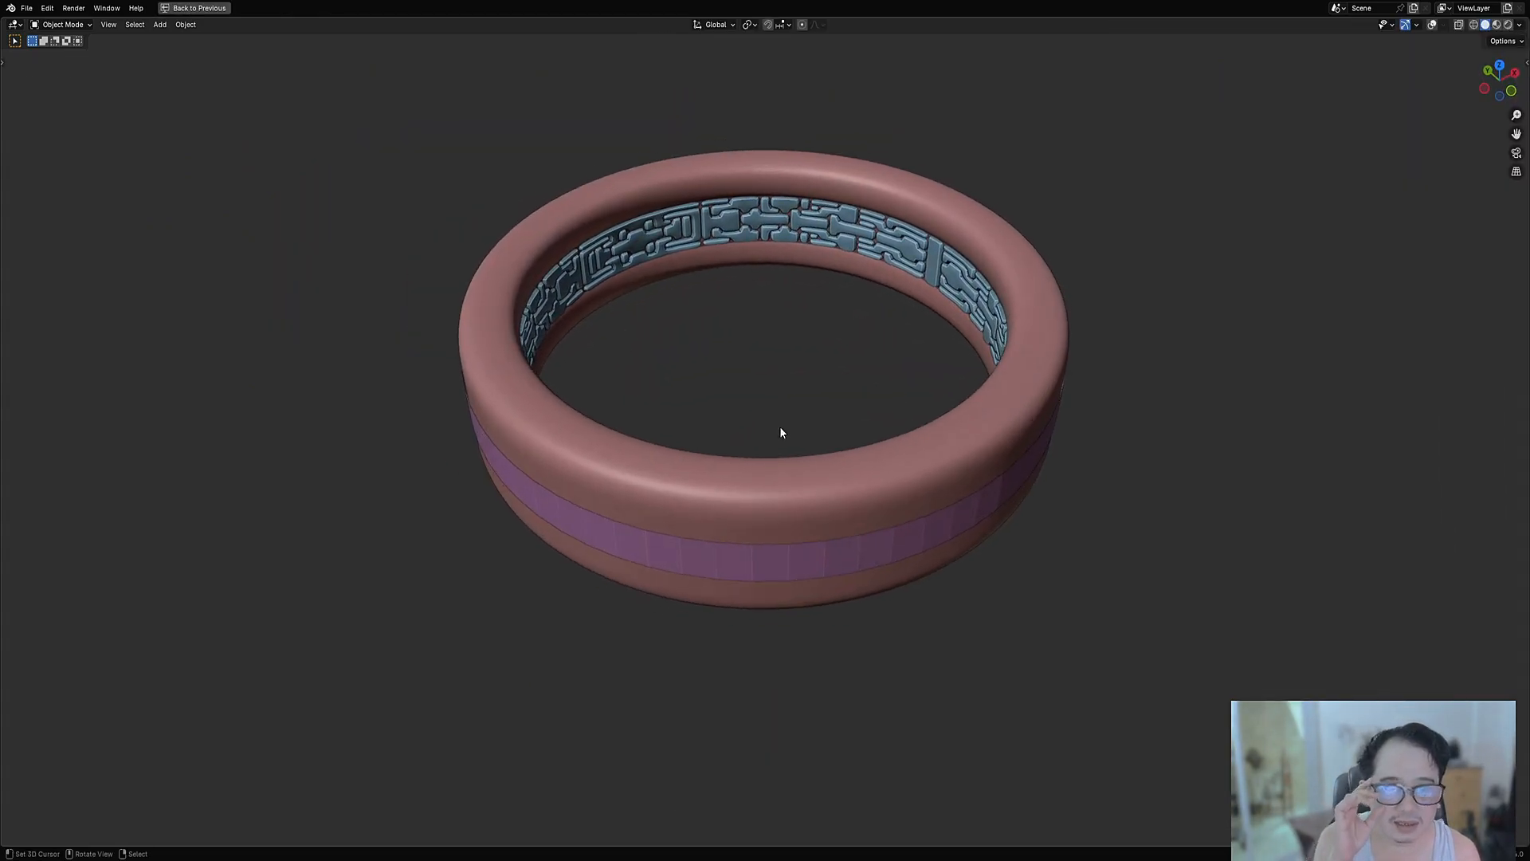
middle_click_drag(793, 556, 867, 561)
left_click(902, 524)
right_click(857, 521)
scroll(854, 517, "up", 1)
scroll(868, 561, "down", 1)
Start a new General file without saving the changes to ring.blend.
key("ctrl+n")
left_click(848, 538)
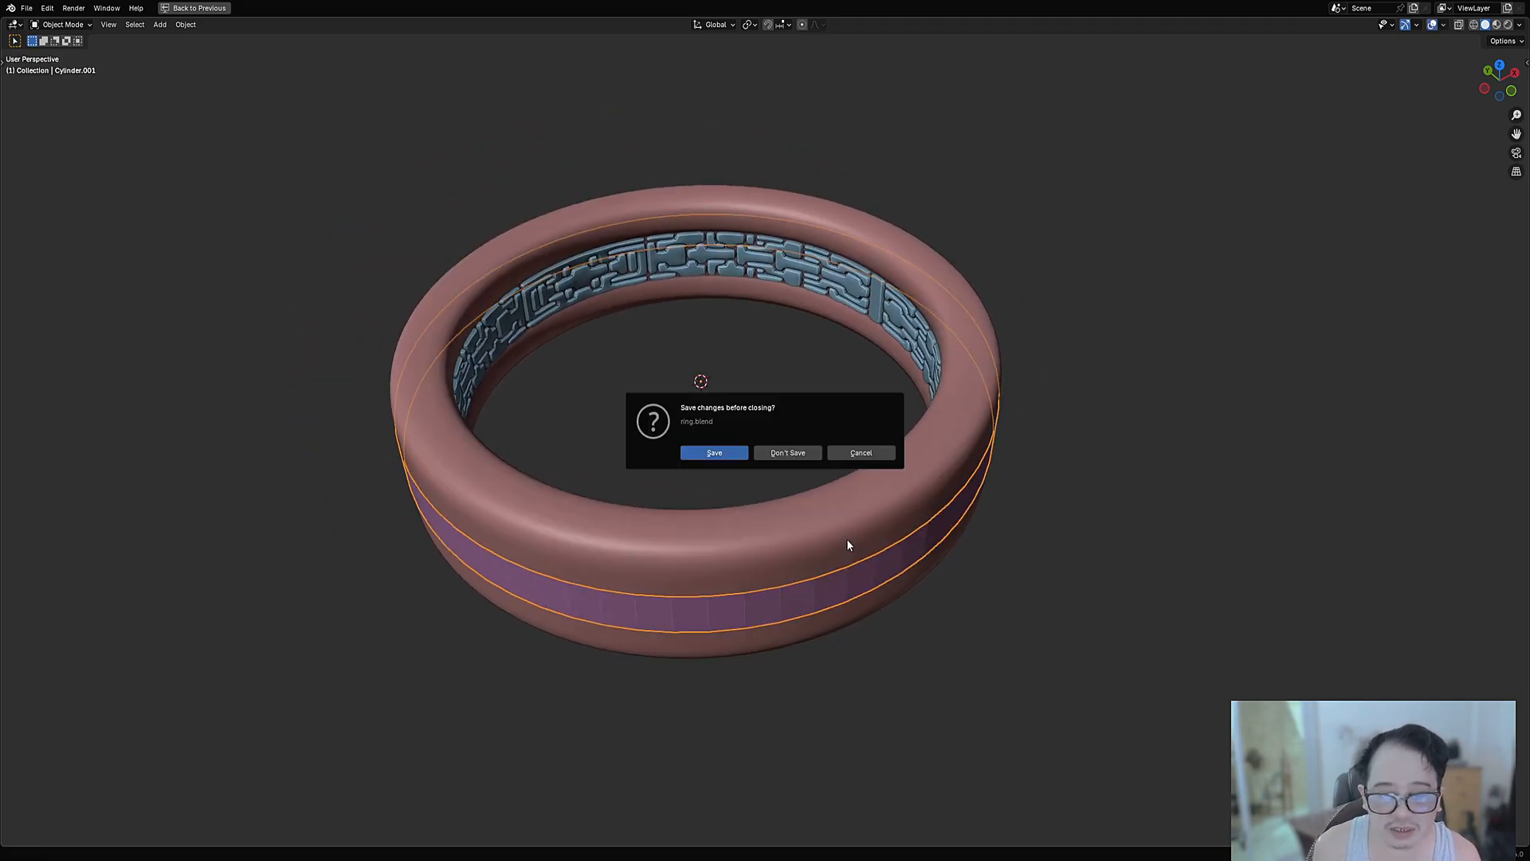
left_click(816, 454)
Apply Creative Flow's Auto Mirror to the default cube on the X and Z axes.
key("Tab")
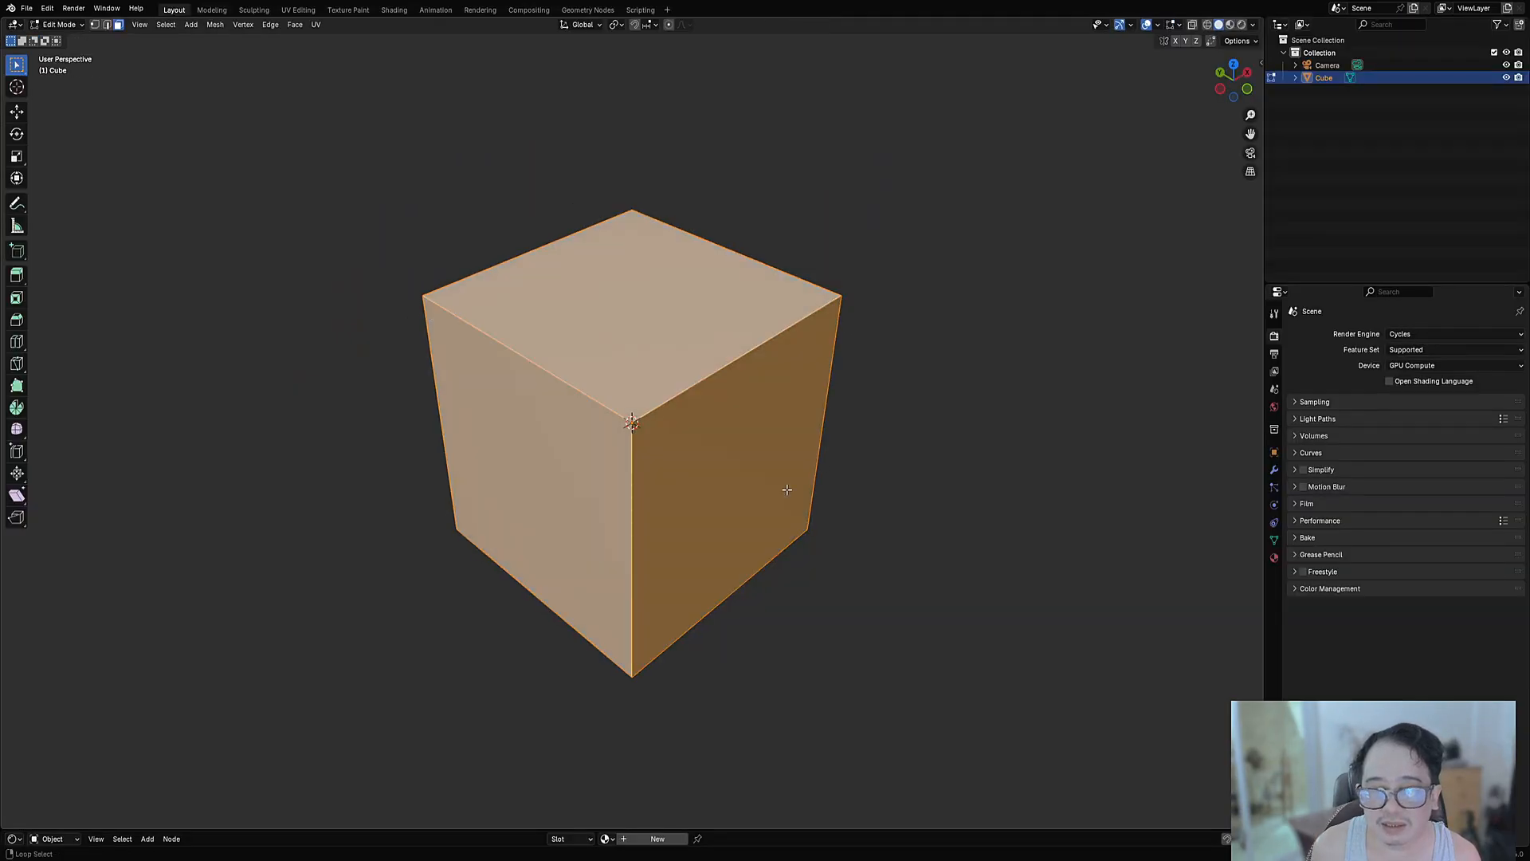
middle_click_drag(781, 487, 764, 456)
key("Tab")
key("v")
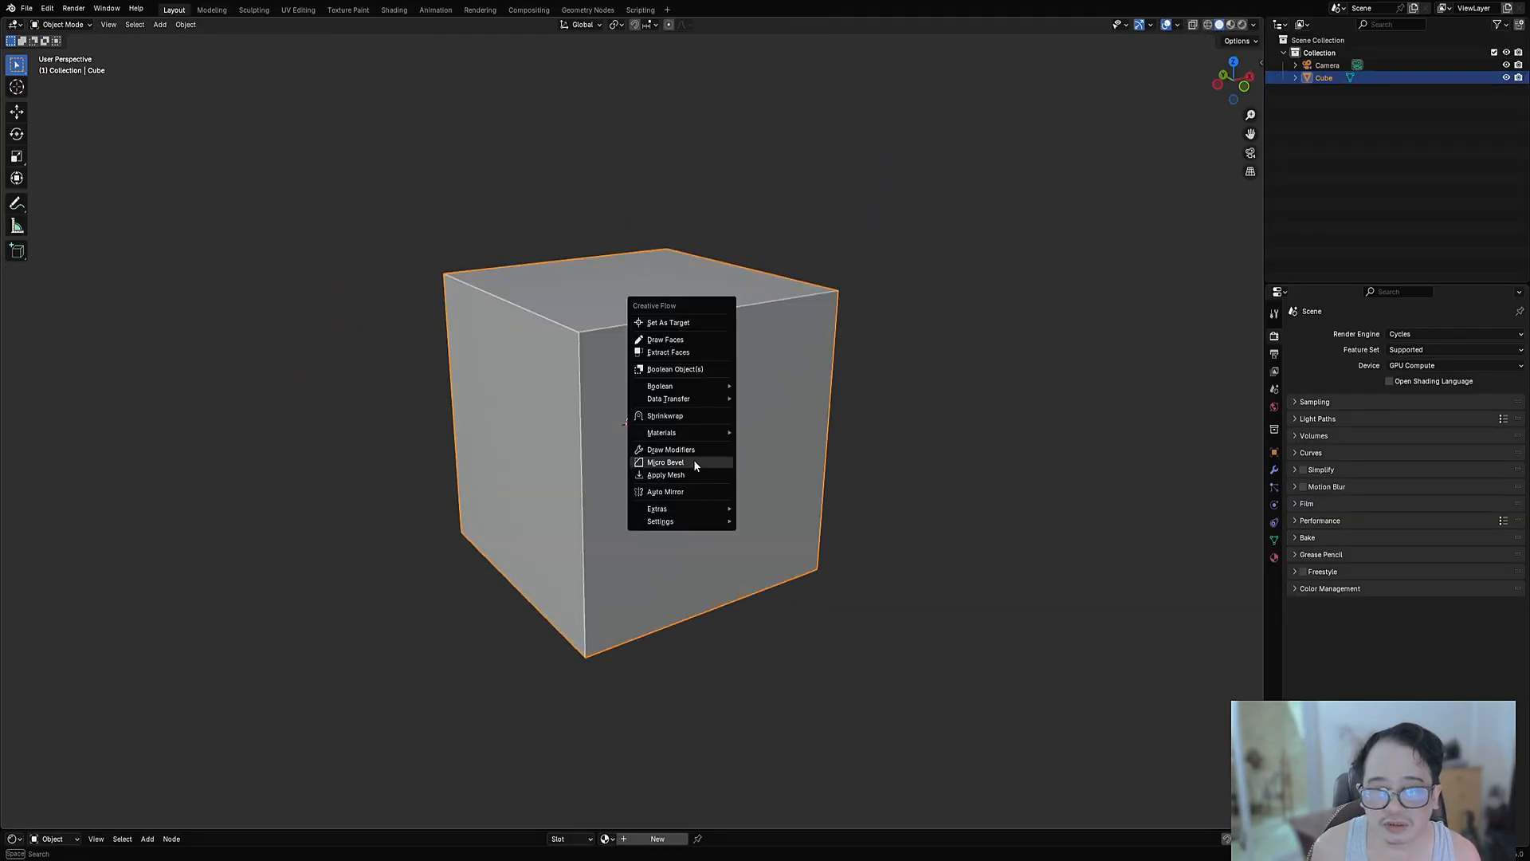
left_click(687, 494)
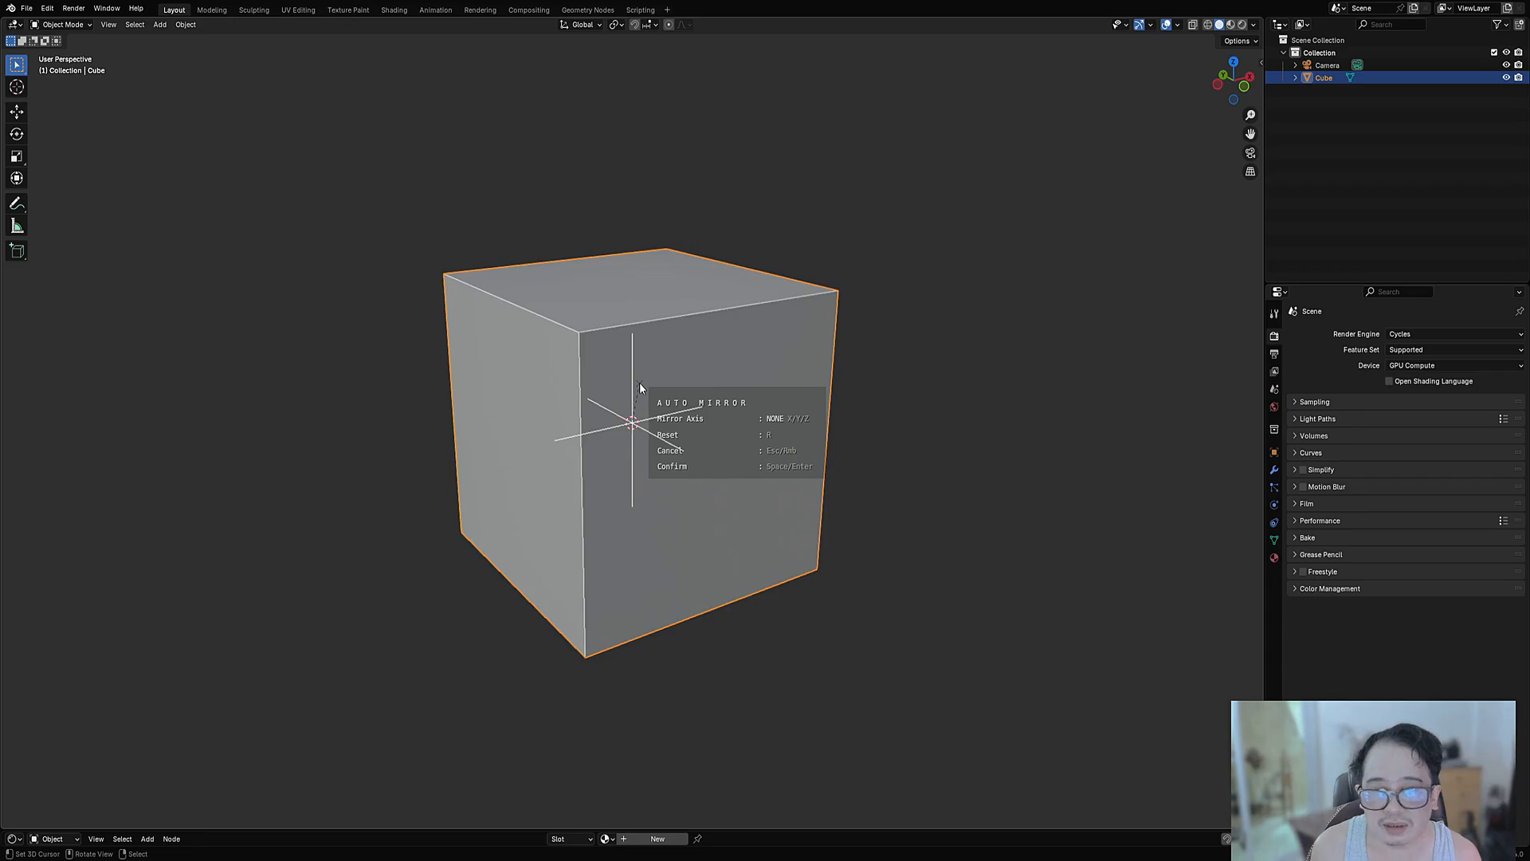
key("z")
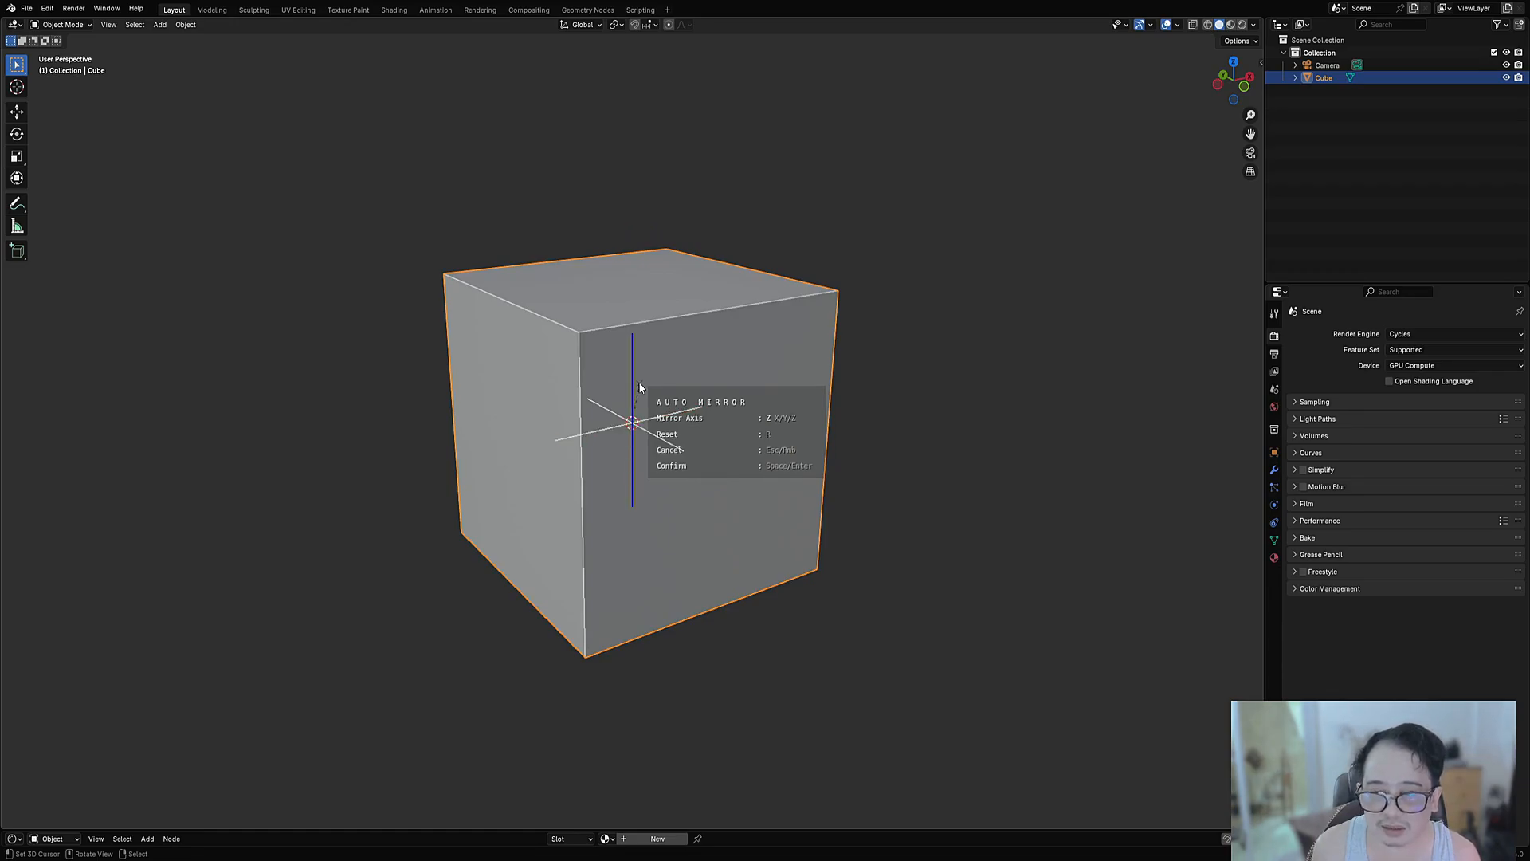
key("x")
key("space")
In Edit Mode, cut a vertical loop near the outer edge of the cube's editable quarter and a horizontal loop through its middle.
key("Tab")
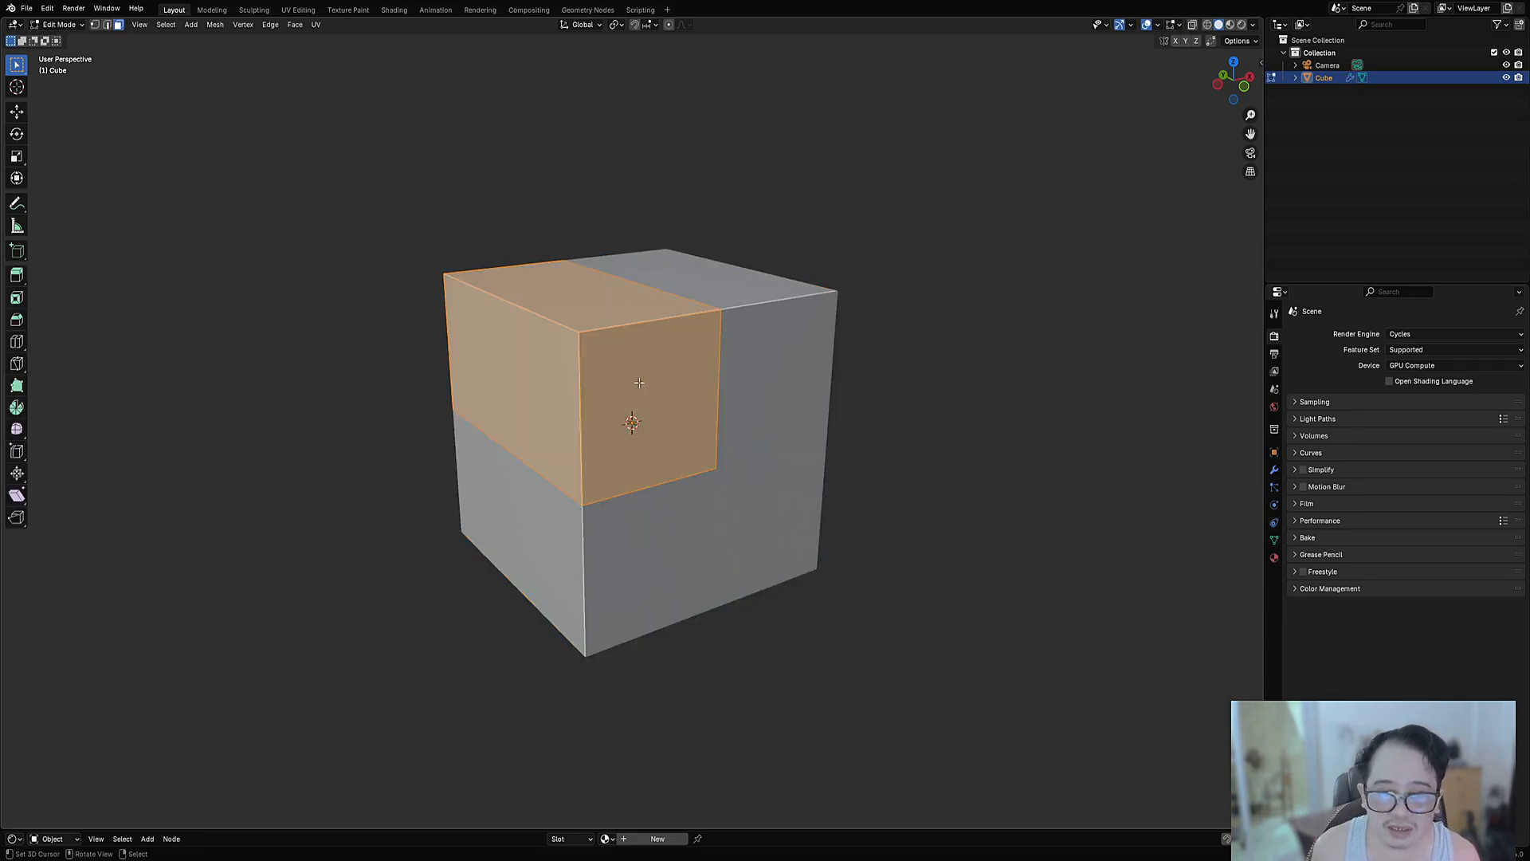
key("alt+a")
right_click(654, 396)
middle_click_drag(766, 441, 723, 424)
key("ctrl+r")
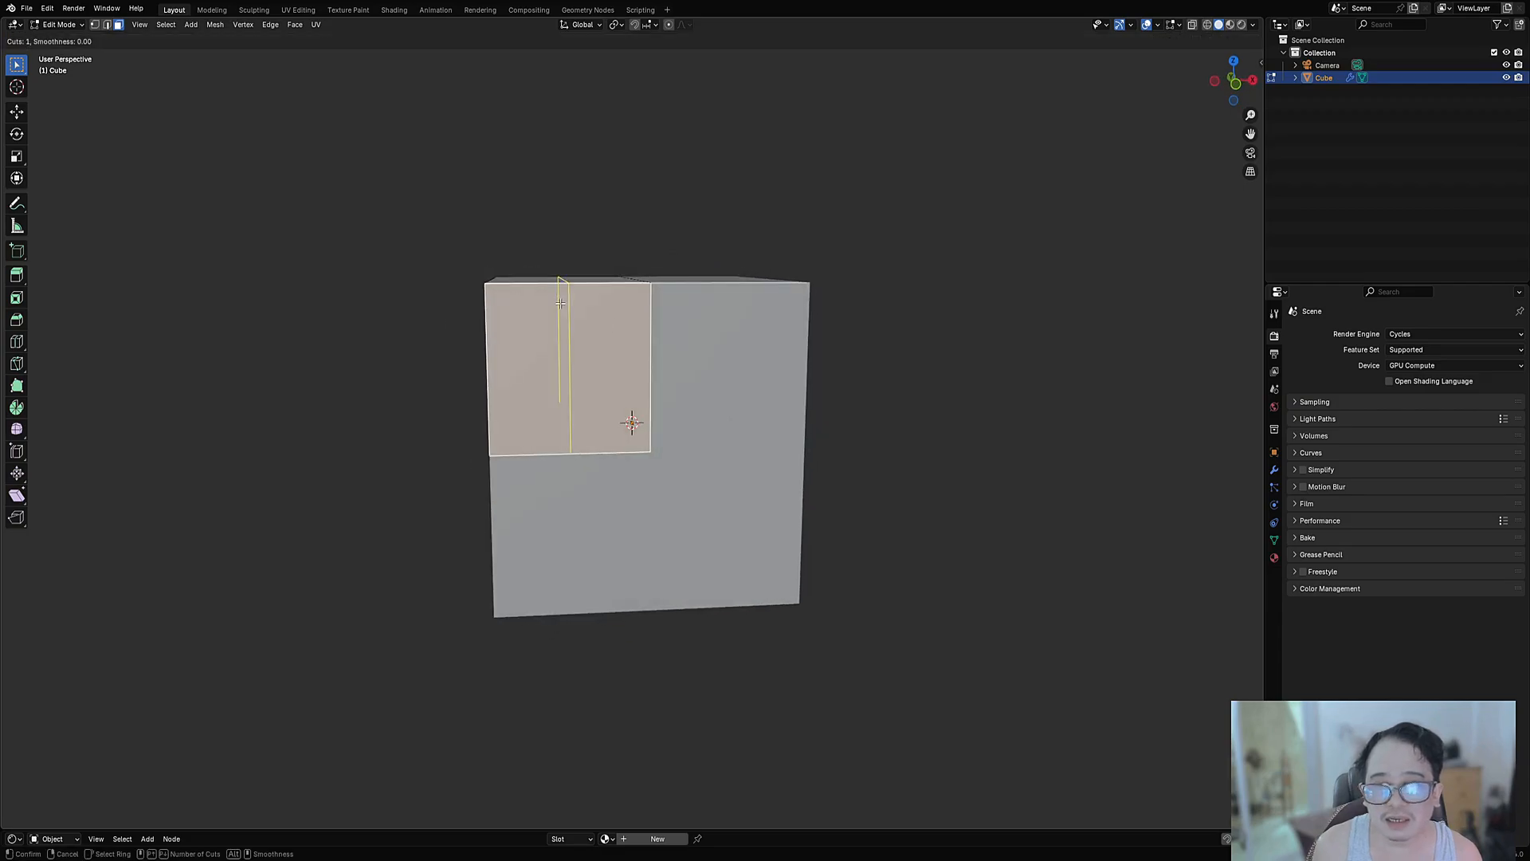
left_click(571, 334)
left_click(519, 334)
key("ctrl+r")
left_click(519, 344)
right_click(519, 333)
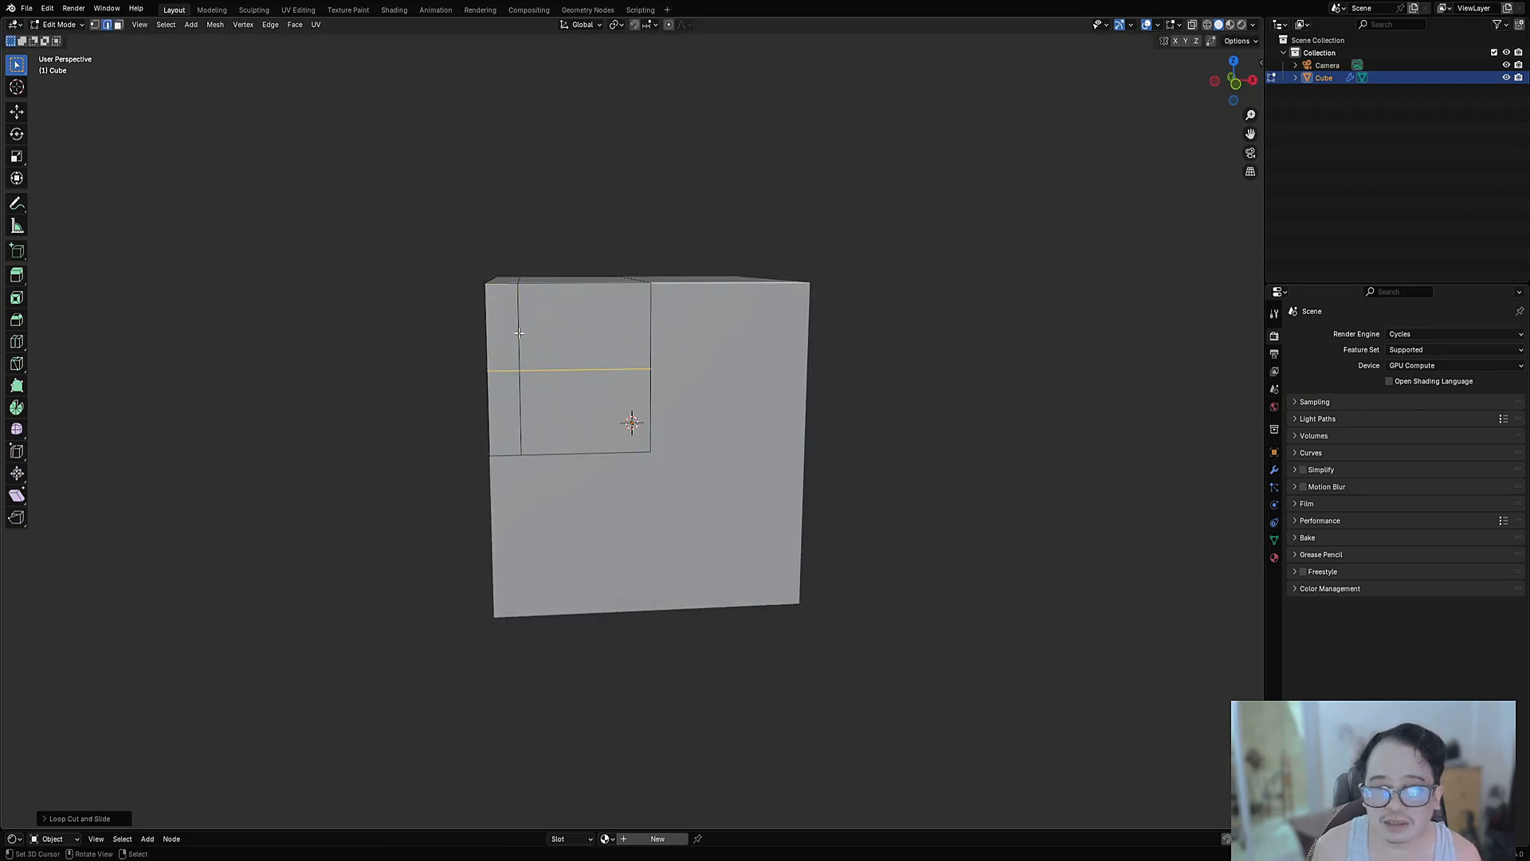
Dissolve the four inner edges crossing the front face of the cube's editable quarter.
right_click(519, 334)
right_click(552, 368, "shift")
right_click(505, 371, "shift")
right_click(519, 416, "shift")
key("ctrl+x")
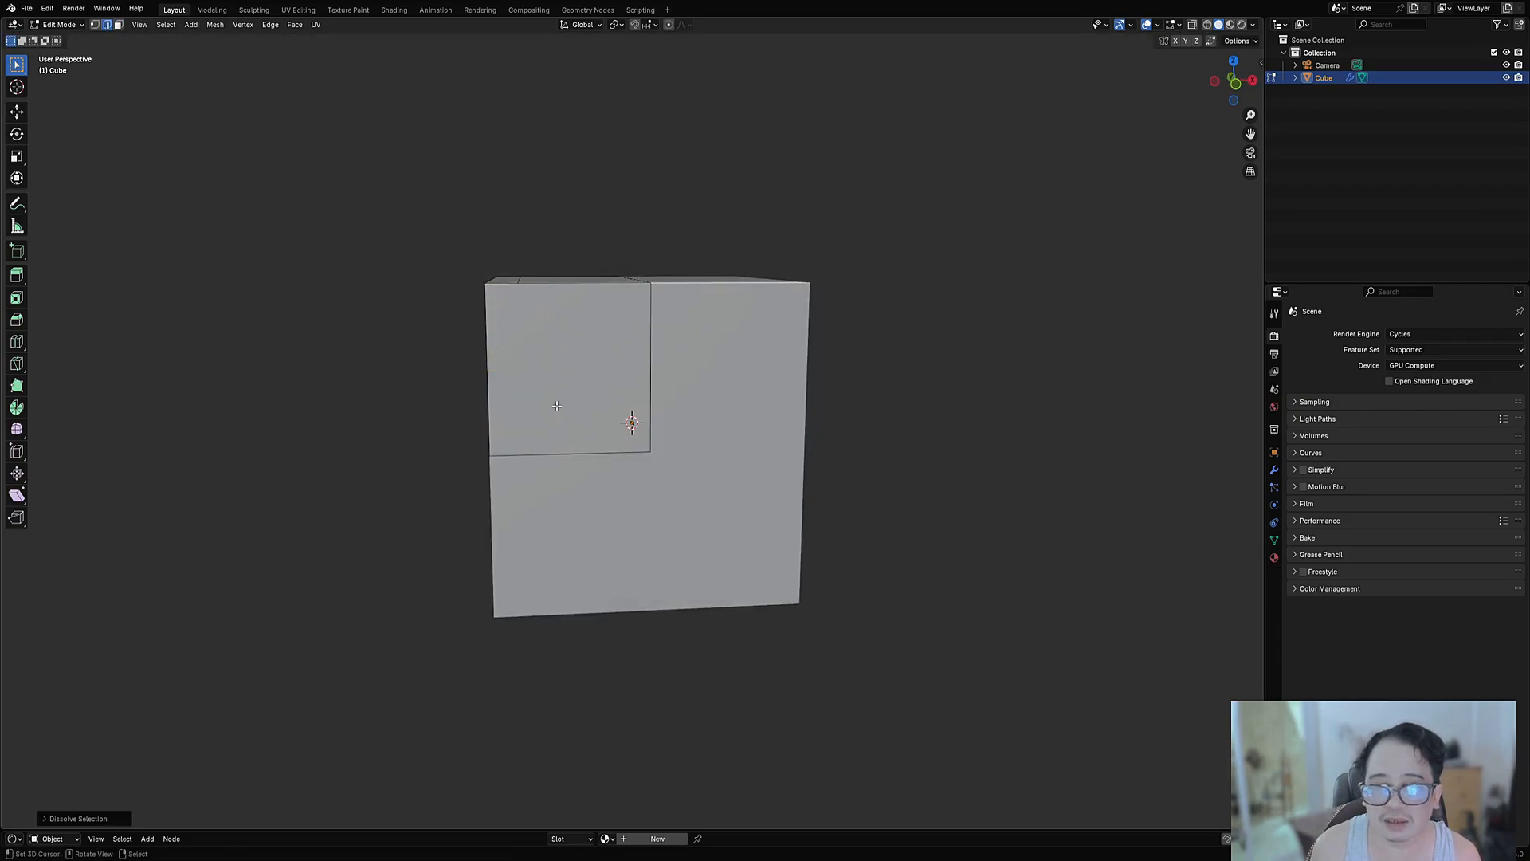
Dissolve the leftover loop-cut edge on the cube's top face.
key("3")
right_click(553, 390)
middle_click_drag(669, 385, 673, 428)
key("2")
right_click(519, 326)
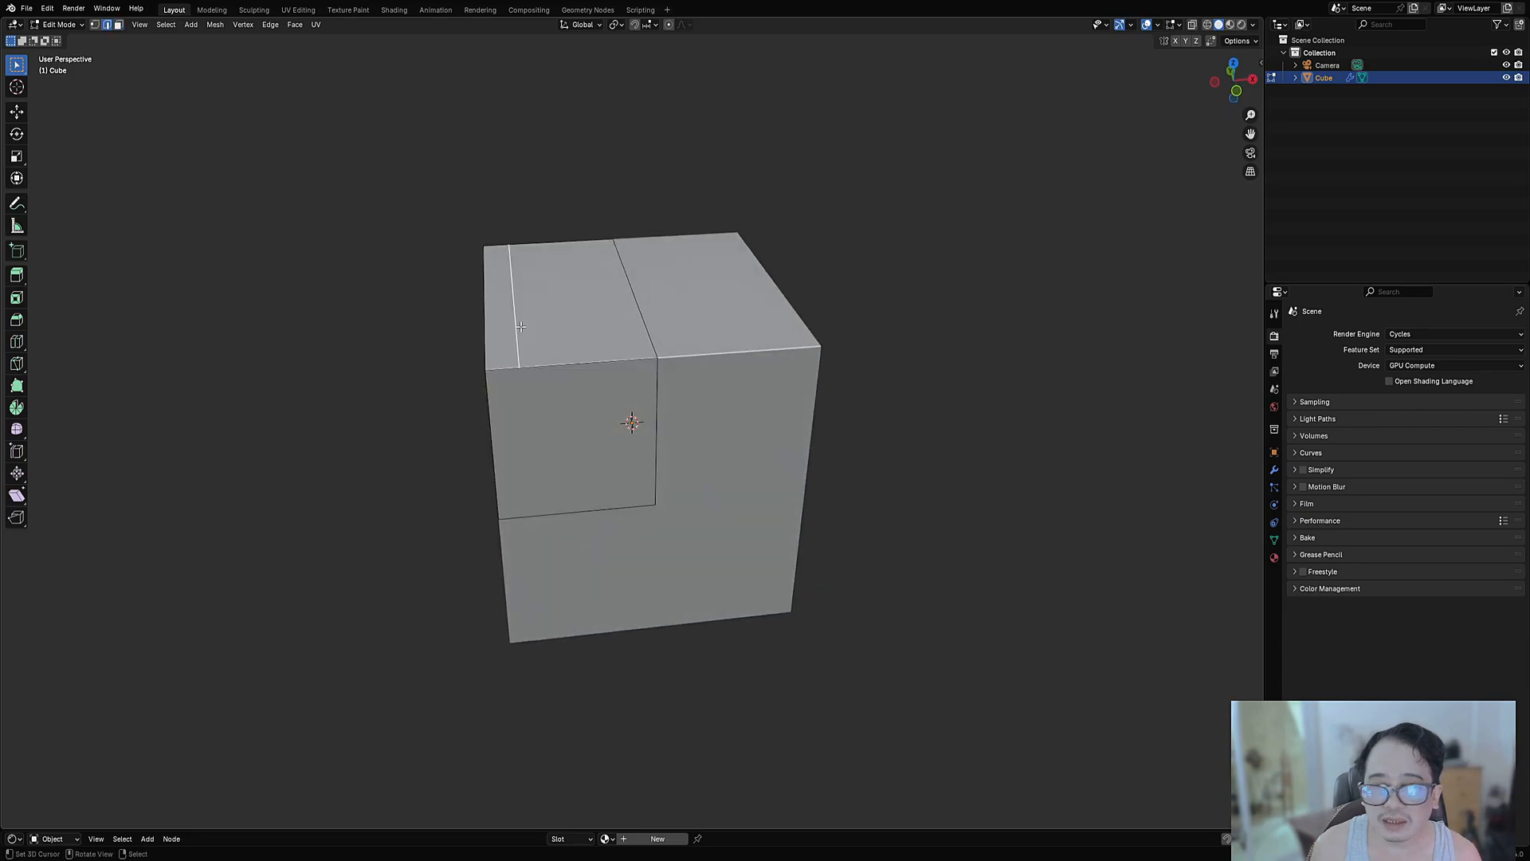
key("ctrl+x")
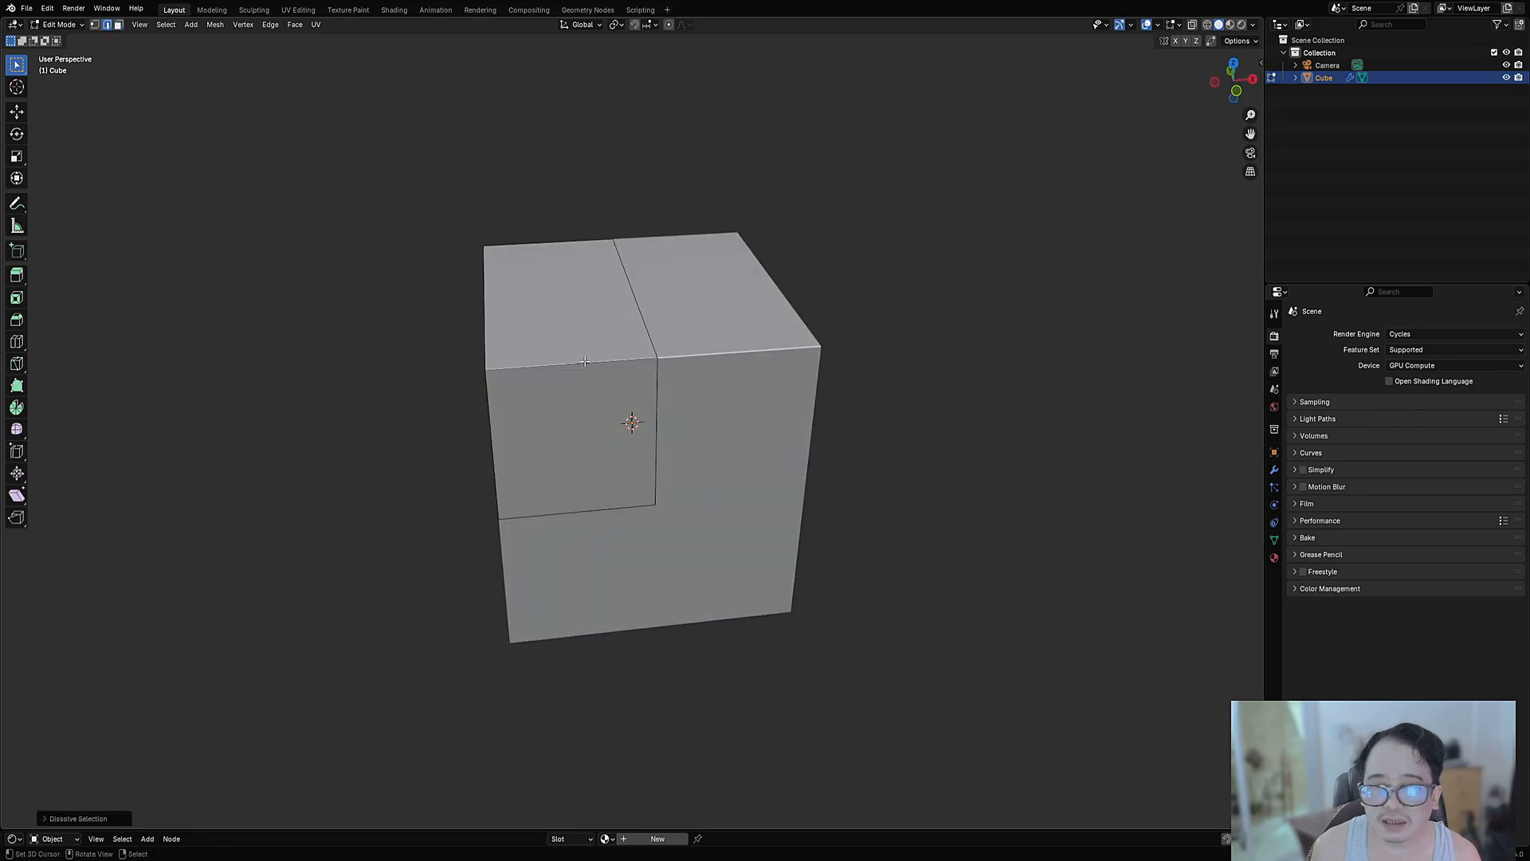
Run Limited Dissolve on the whole mesh to clear the remaining loop-cut edges from the sides and back.
key("1")
right_click(510, 246)
middle_click_drag(542, 359, 754, 303)
key("2")
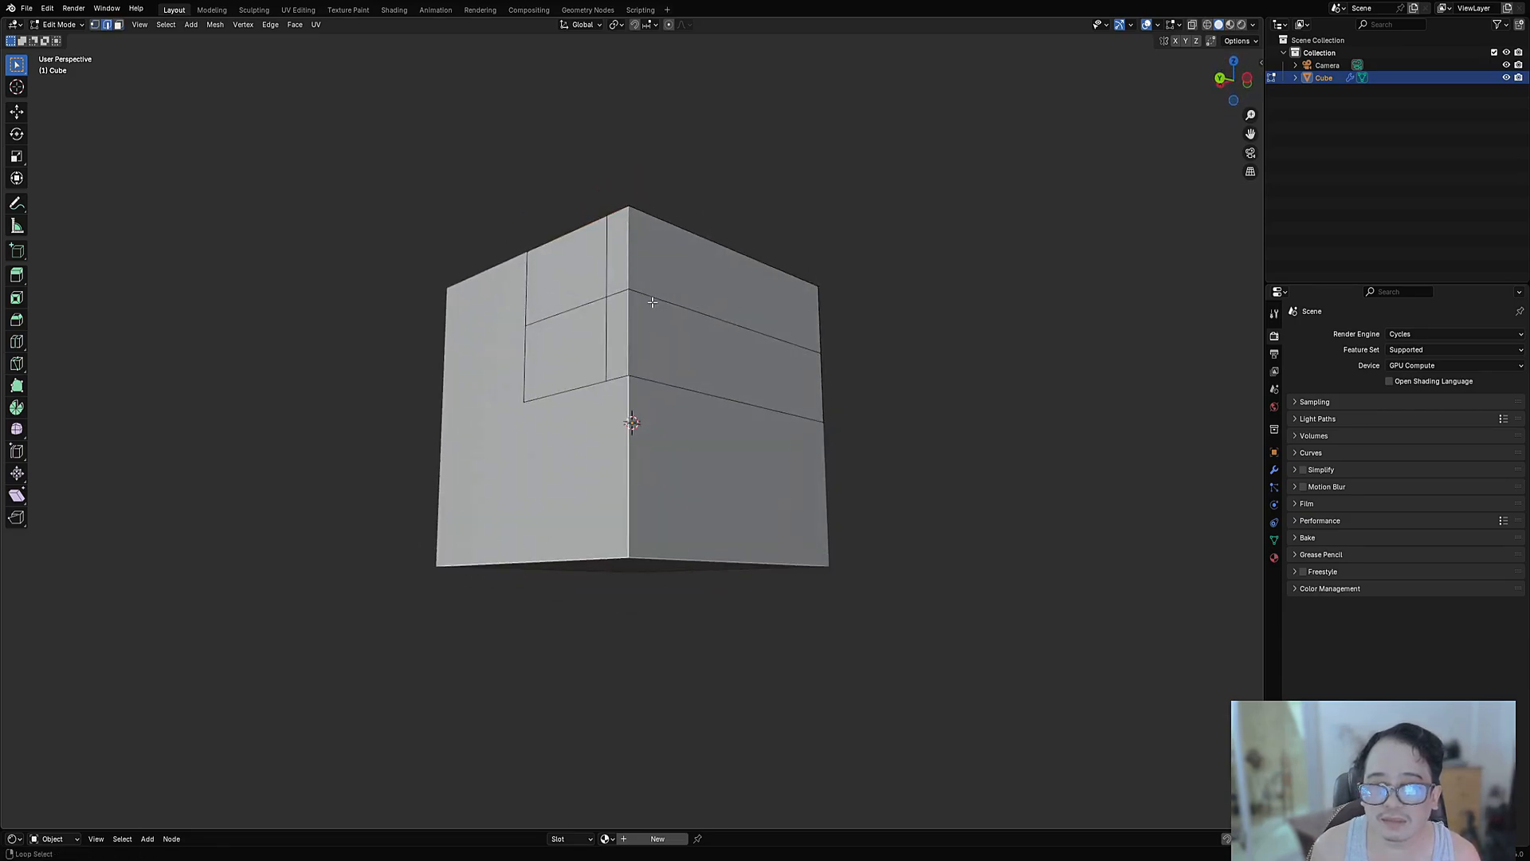
key("a")
key("x")
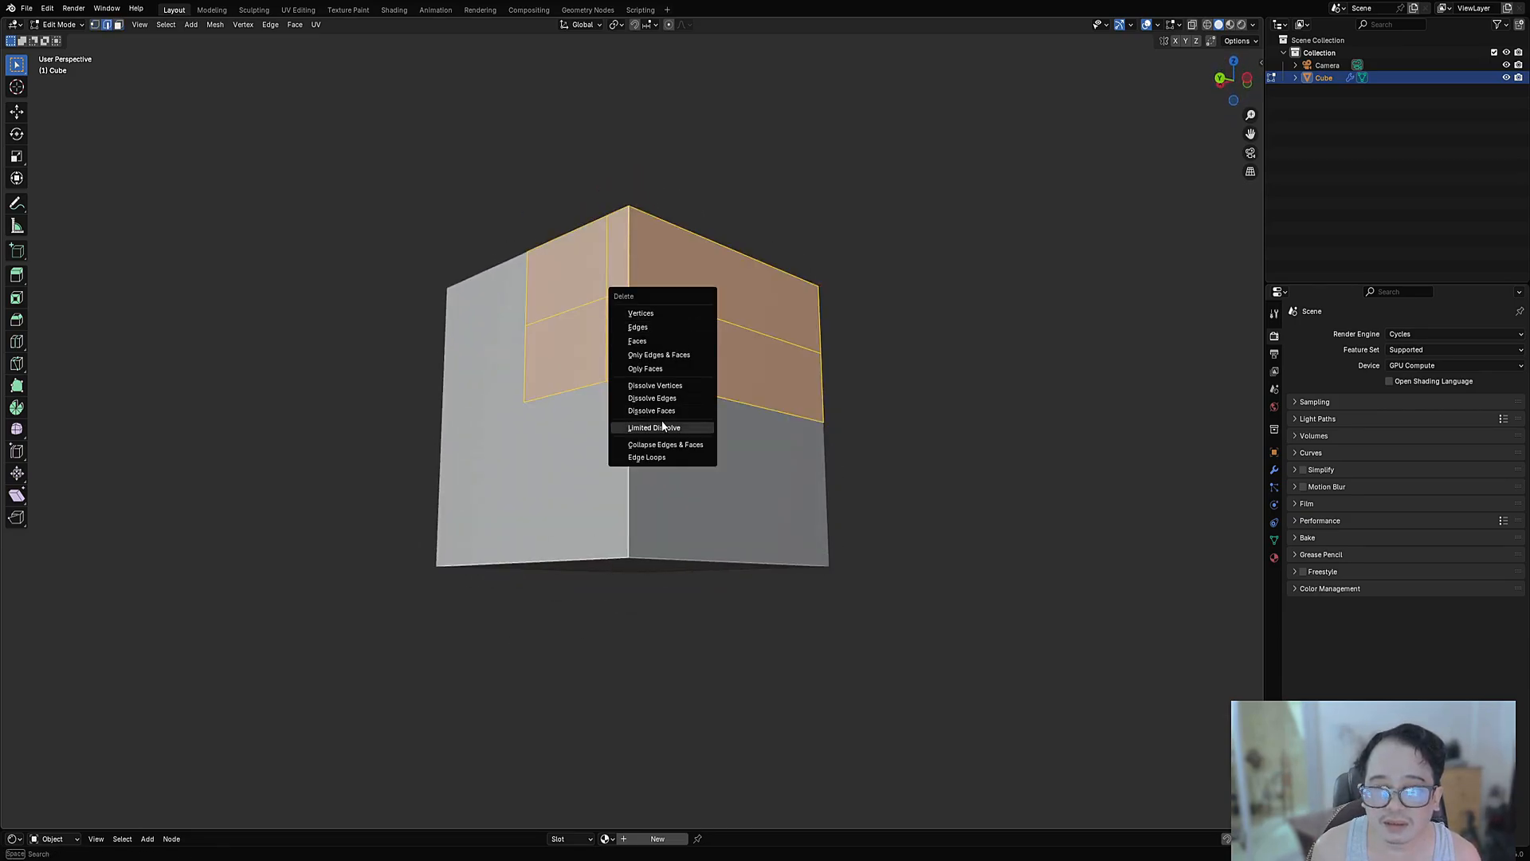
left_click(663, 427)
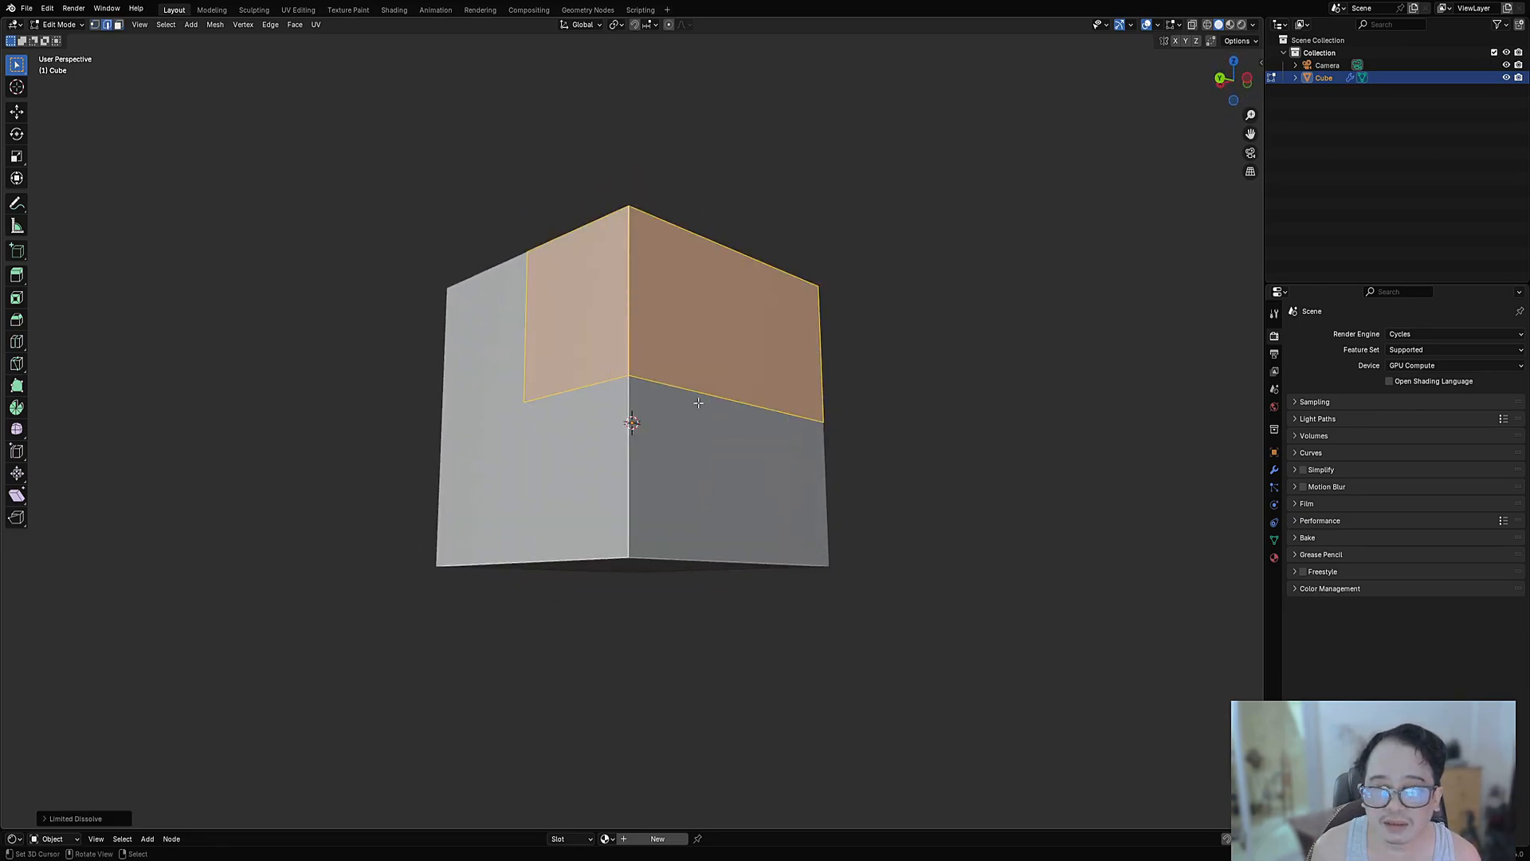
Return to Object Mode and show the cube from the front in rendered shading.
middle_click_drag(663, 427, 605, 264)
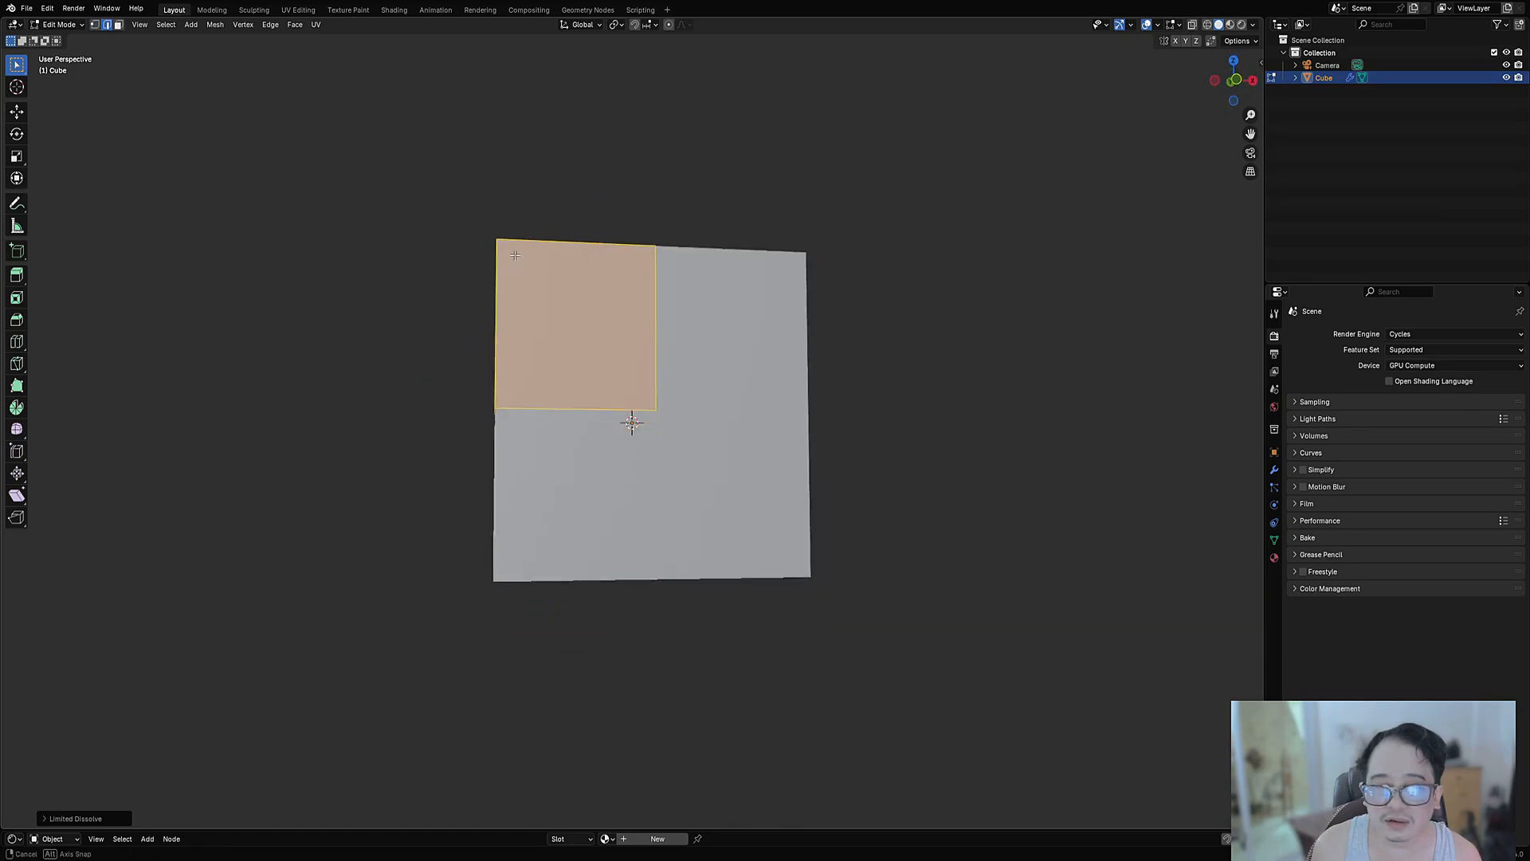
scroll(605, 263, "up", 3)
mouse_move(707, 271)
middle_mouse_down()
mouse_move(695, 313)
mouse_move(687, 287)
mouse_move(839, 291)
middle_mouse_up()
key("Tab")
key("z")
left_click(734, 242)
Run Random Symbols on the mirrored cube with the maze cut 3 preset.
key("shift+q")
left_click(835, 277)
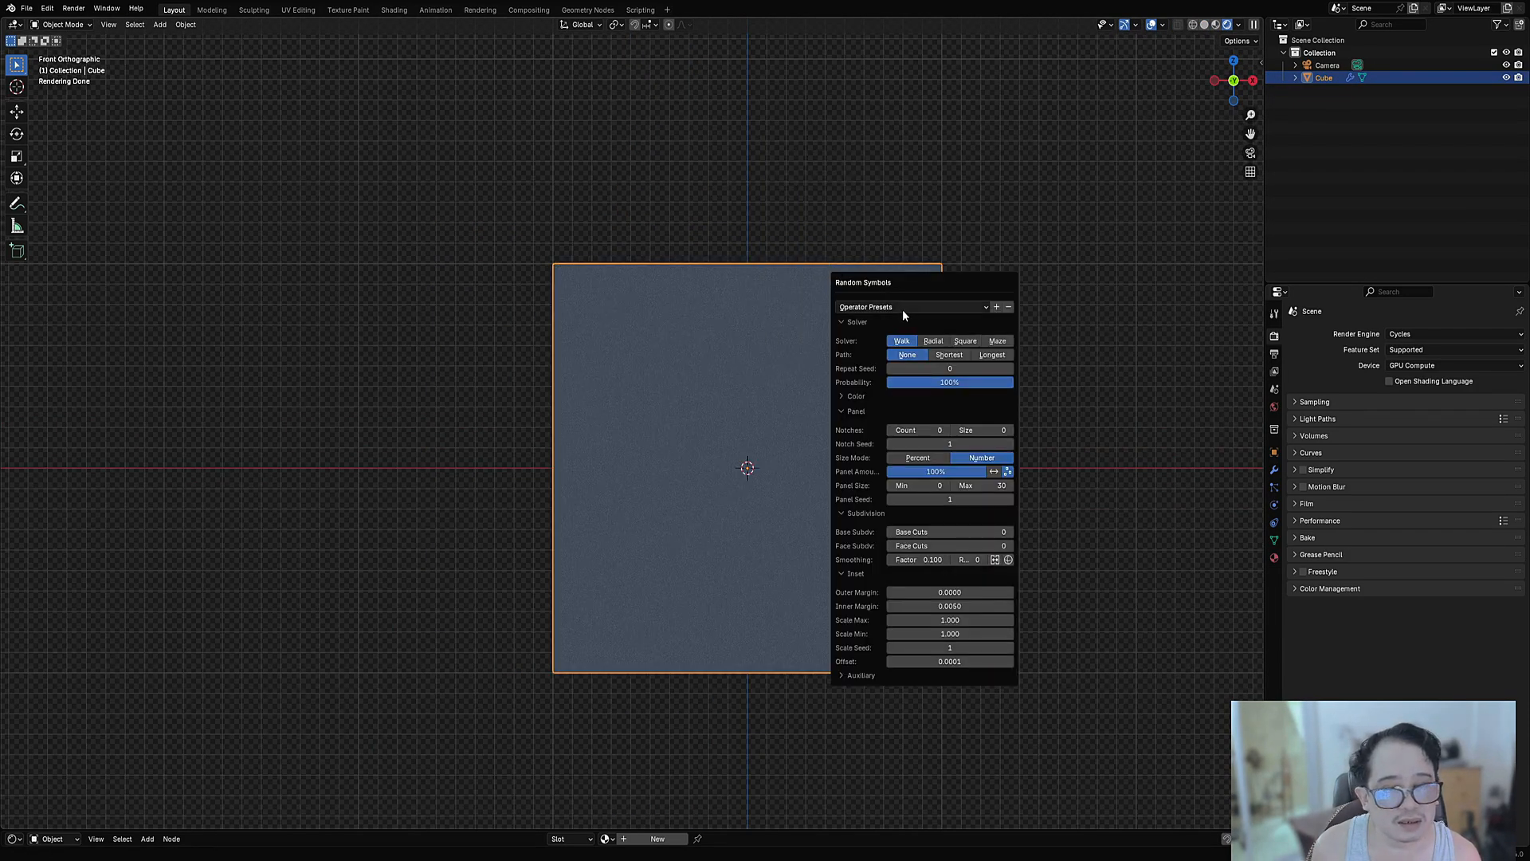
middle_click_drag(452, 391, 413, 370, "shift")
scroll(413, 369, "down", 1)
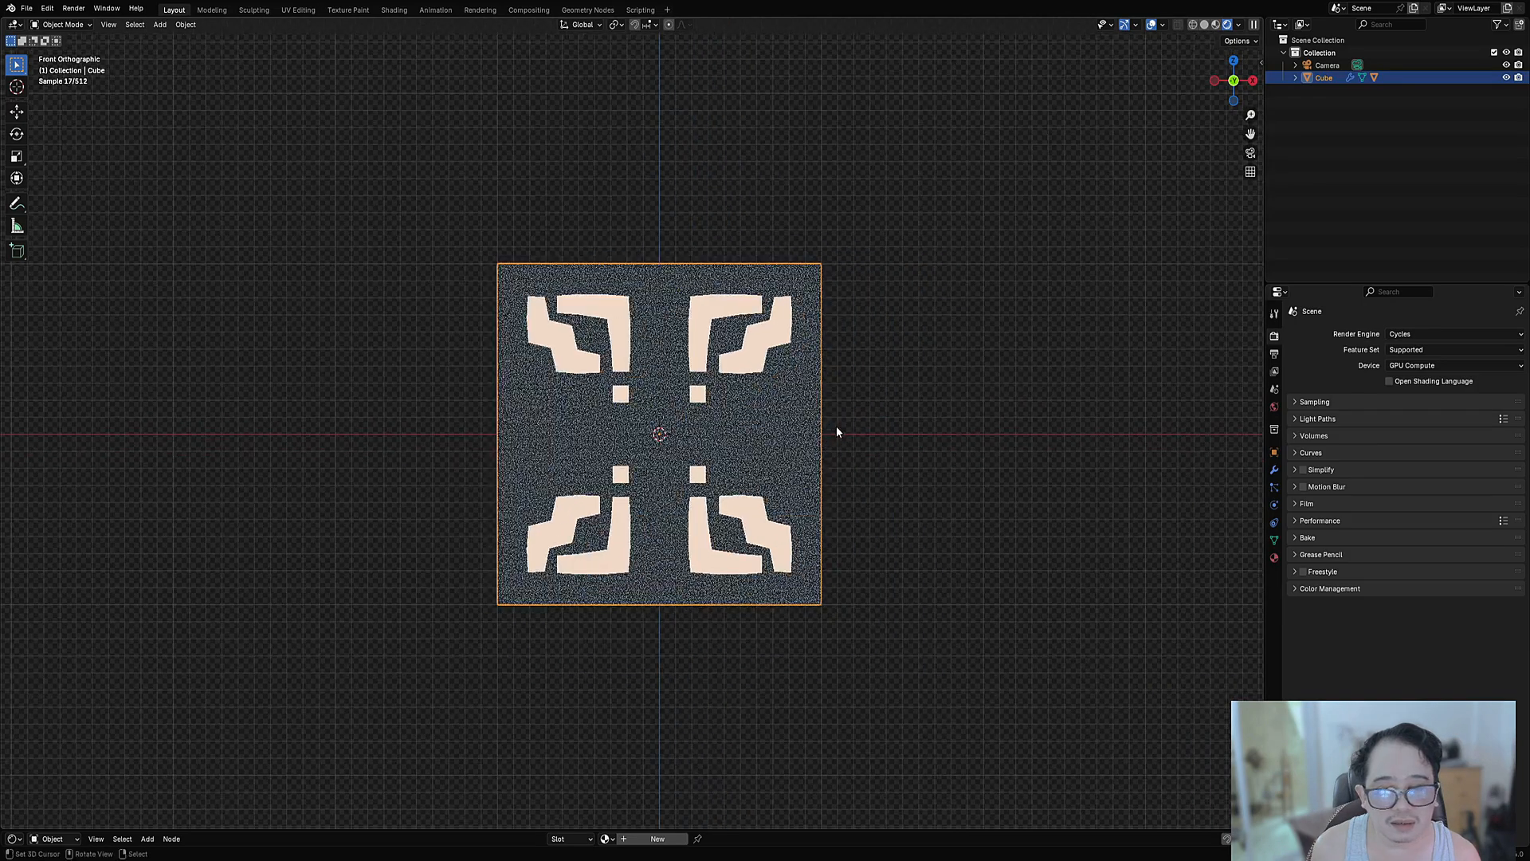
Set the Inner Margin of the cube's symbols to 0.0190 and the Face Cuts to 4.
key("F9")
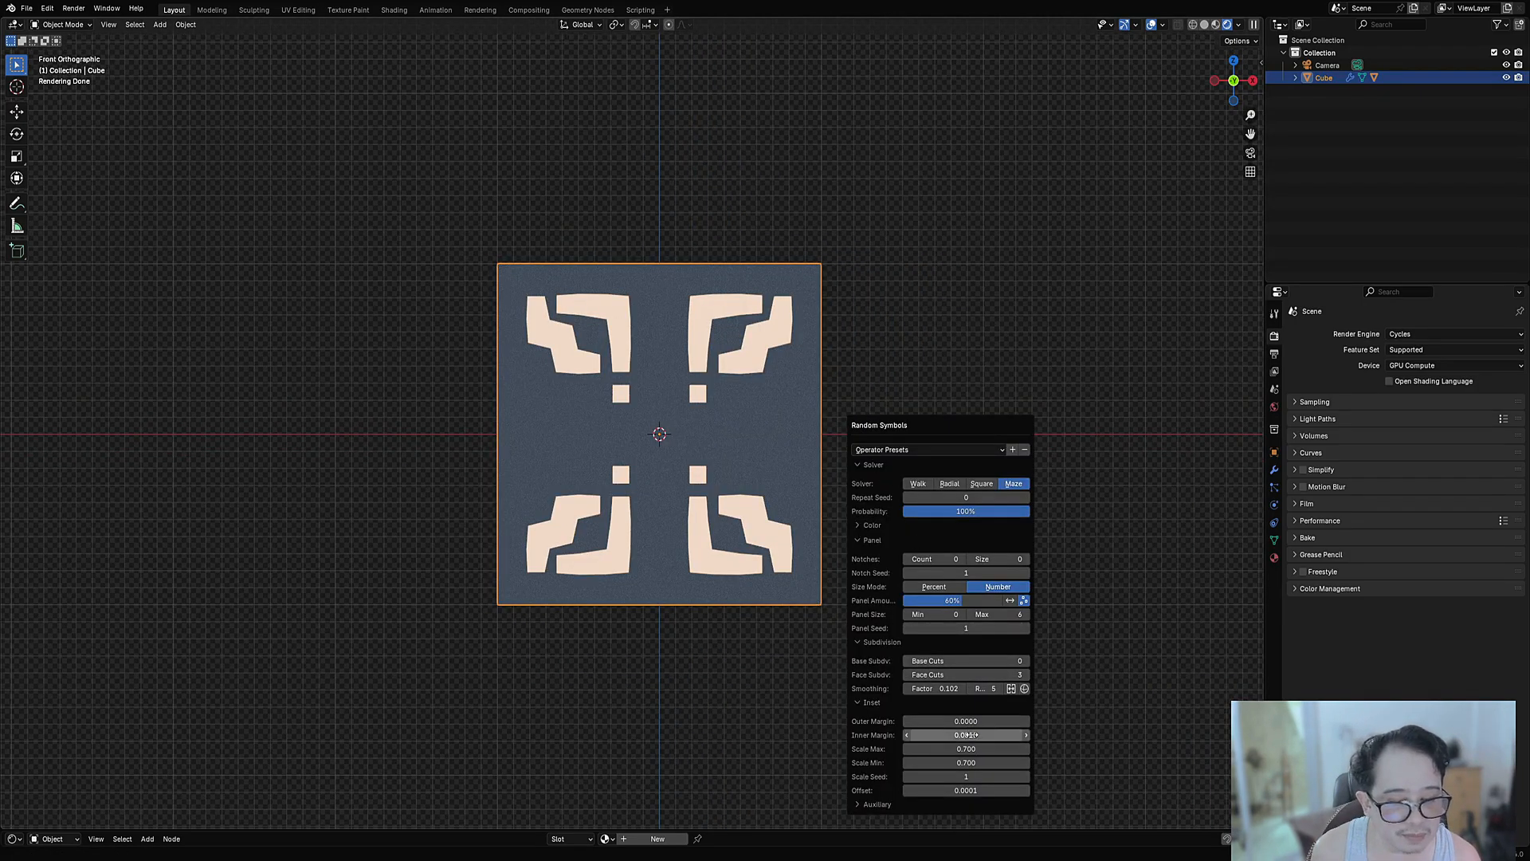
left_click_drag(966, 735, 986, 734)
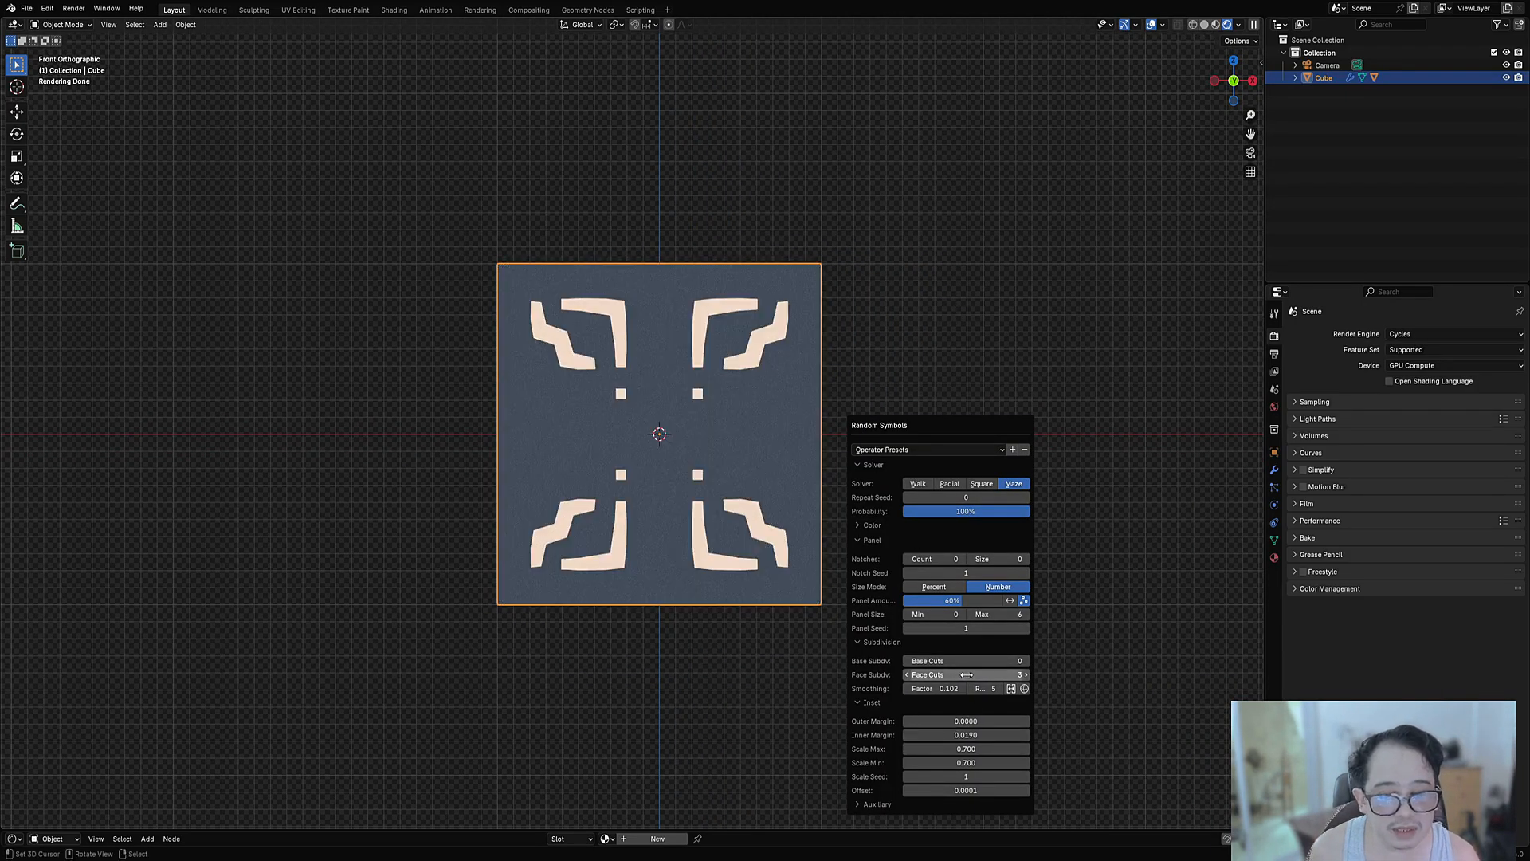
scroll(967, 674, "up", 1, "ctrl")
scroll(967, 675, "up", 2, "ctrl")
scroll(967, 674, "down", 3, "ctrl")
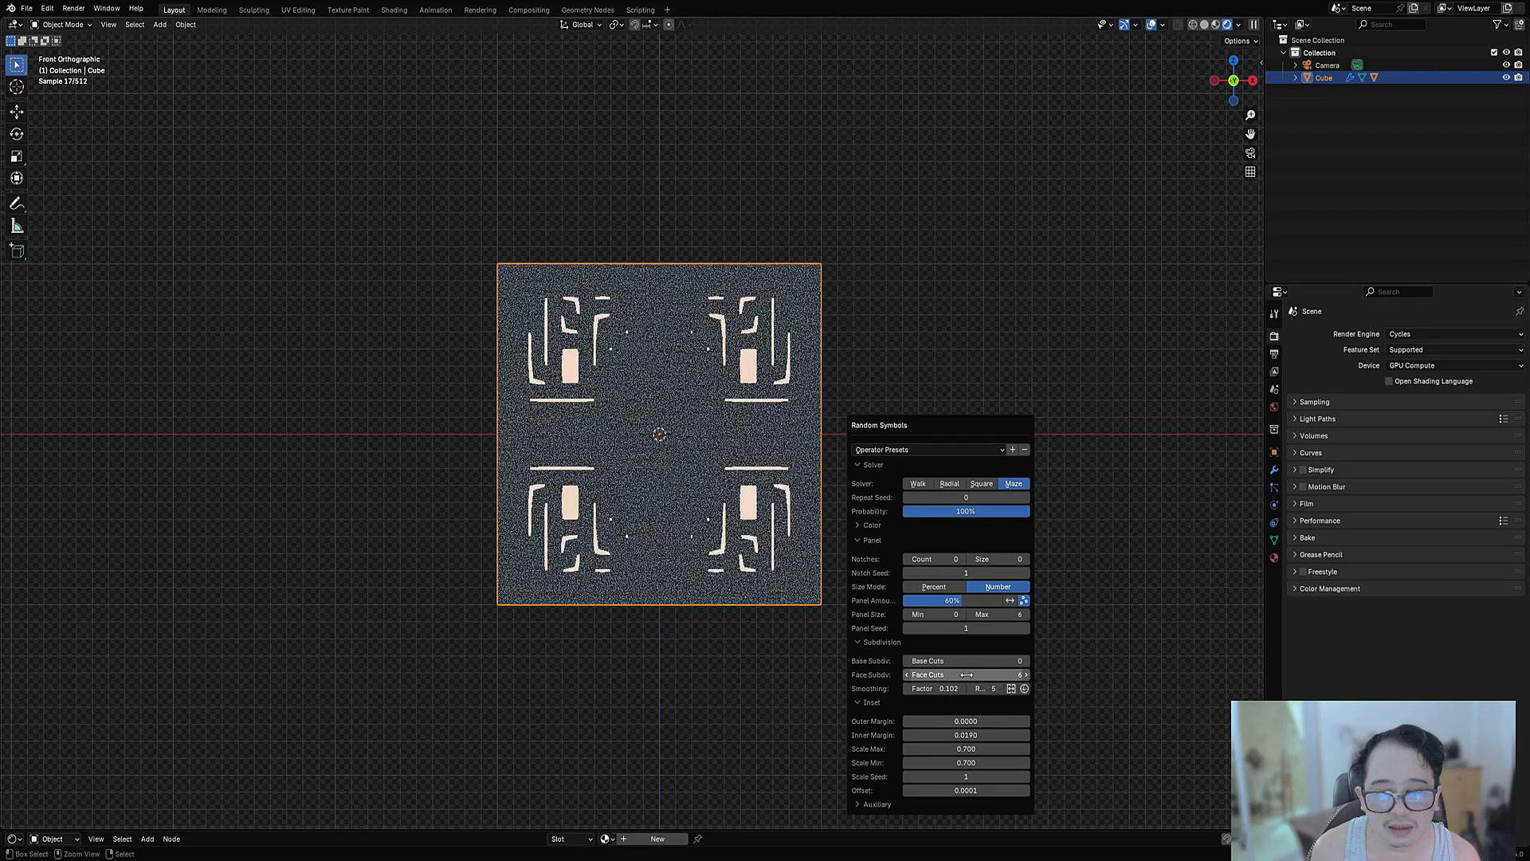
scroll(967, 674, "up", 1, "ctrl")
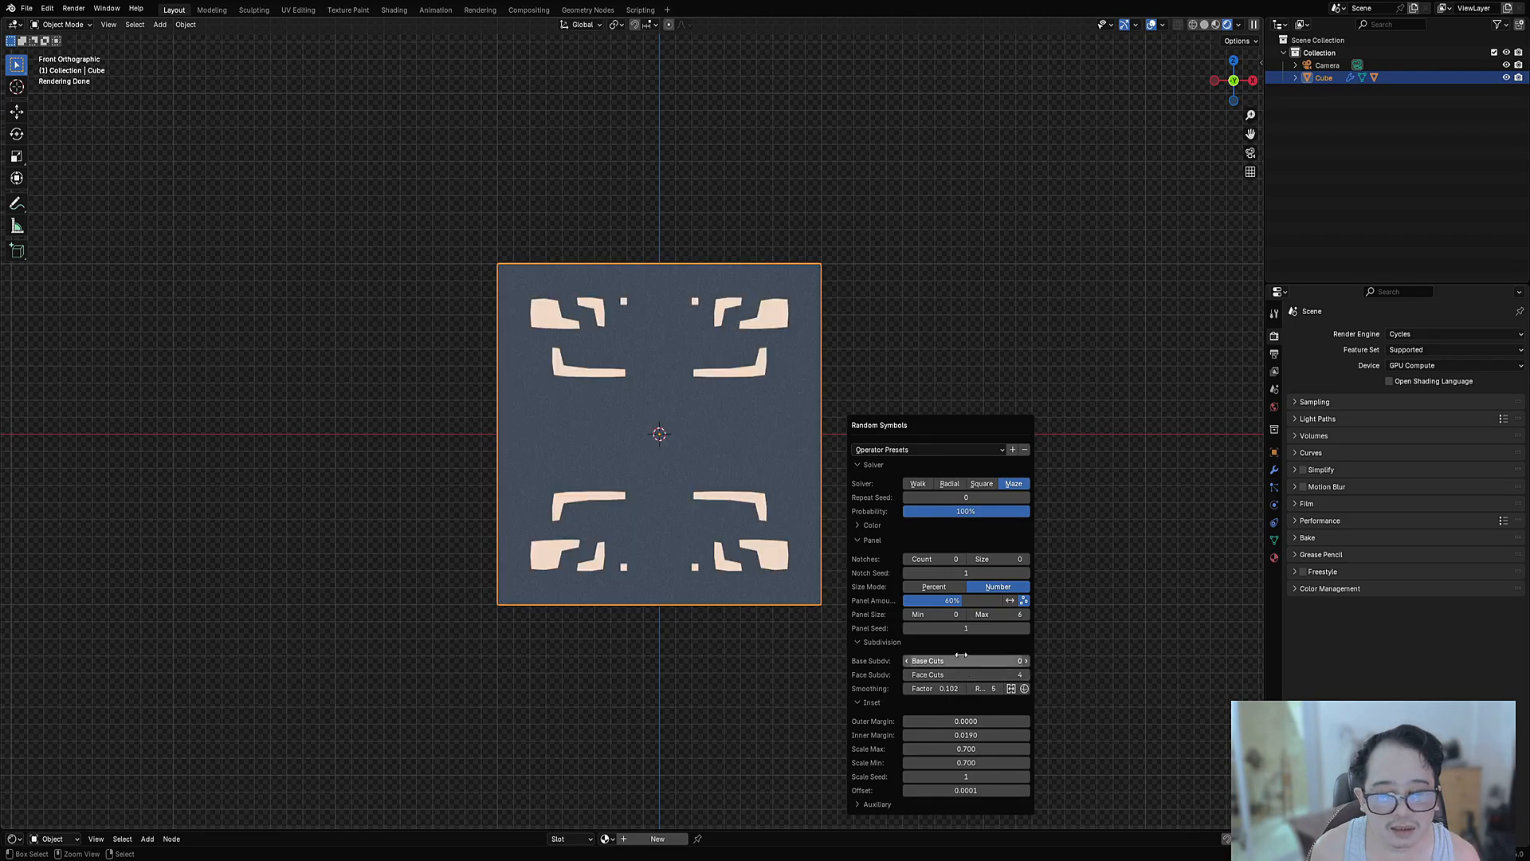
Cycle the Panel Seed of the cube's Random Symbols through several values to vary the pattern.
scroll(961, 660, "up", 1, "ctrl")
scroll(961, 660, "down", 1, "ctrl")
scroll(967, 627, "up", 2, "ctrl")
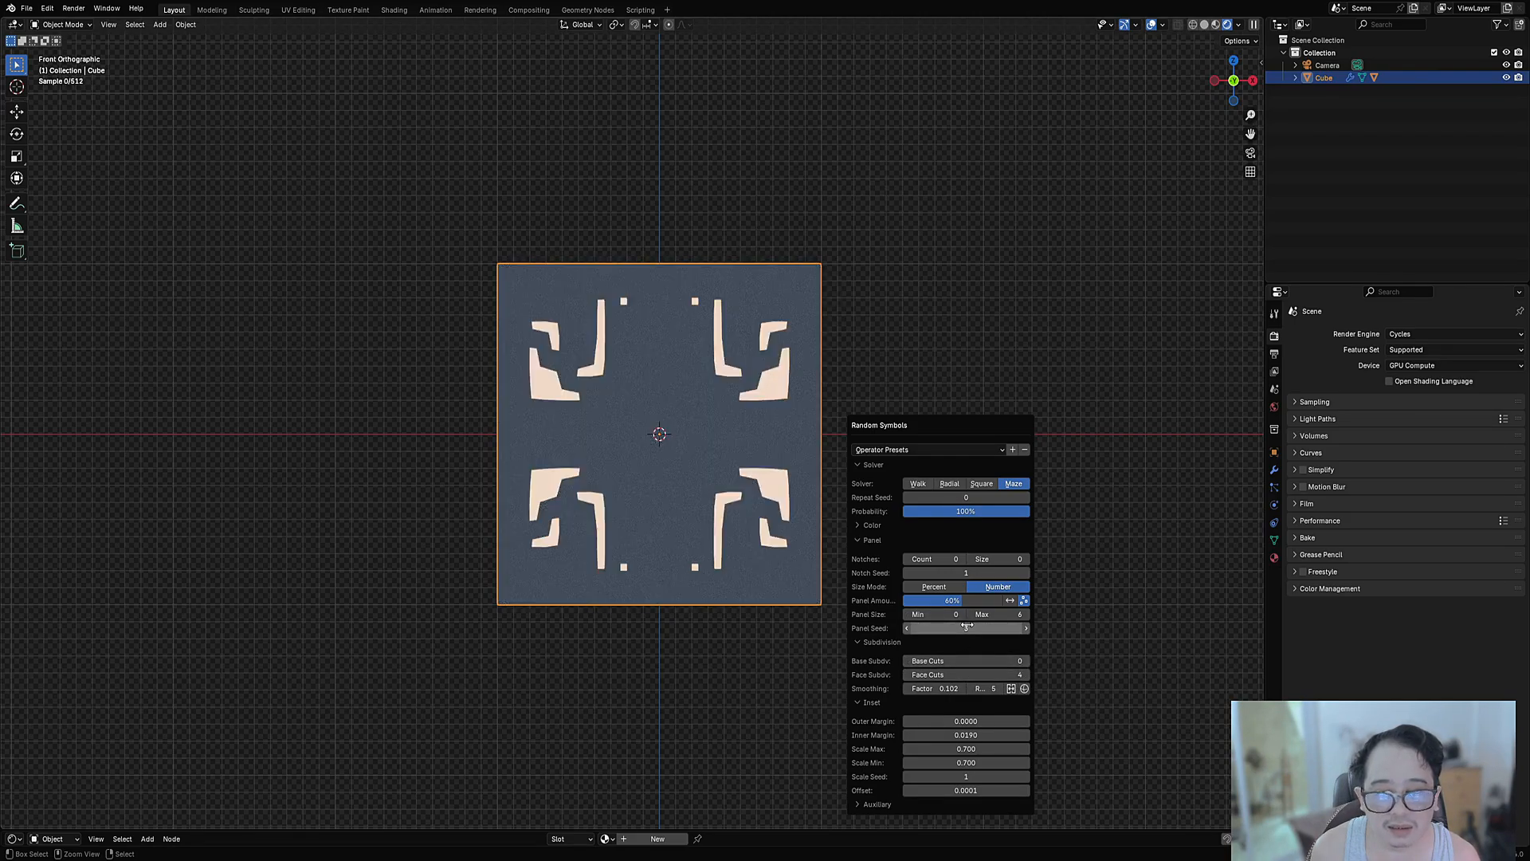
scroll(967, 627, "up", 8, "ctrl")
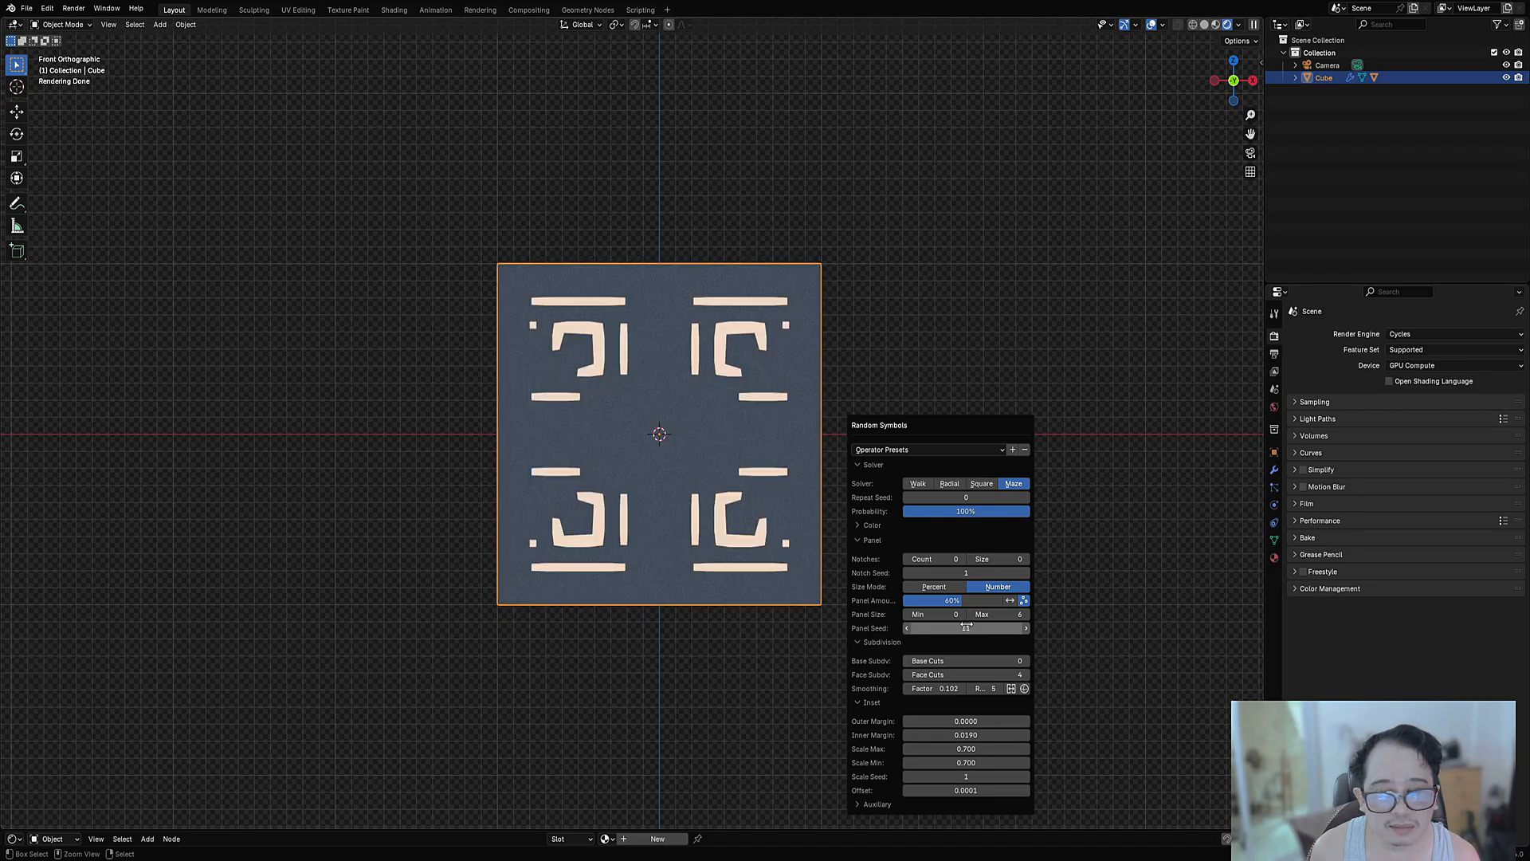
Set the Random Symbols panel amount to 90% and the maximum panel size to 10.
mouse_move(966, 600)
left_mouse_down()
mouse_move(1002, 600)
mouse_move(988, 598)
left_mouse_up()
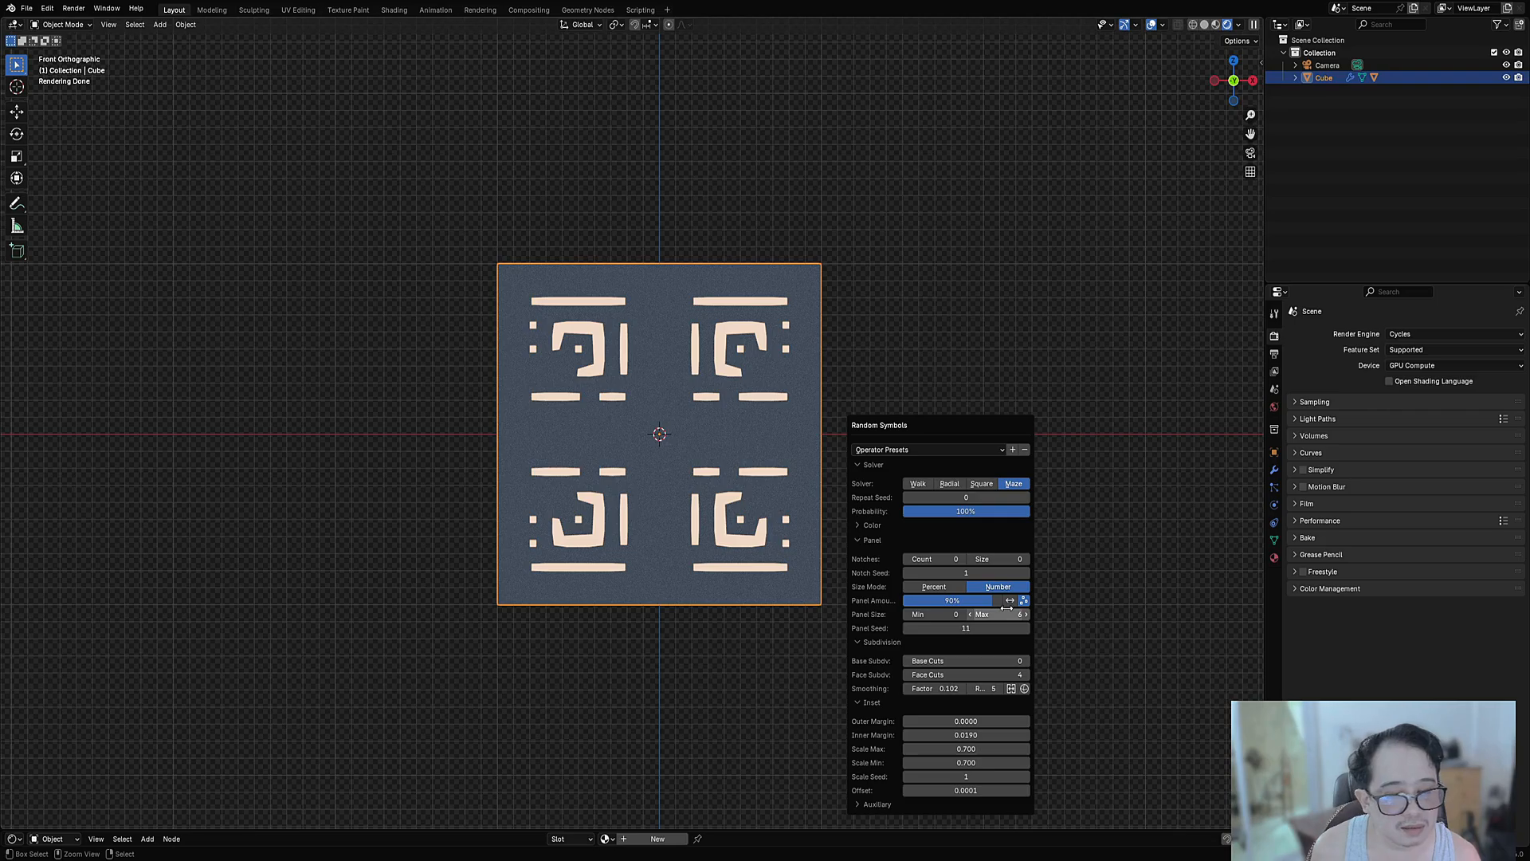
scroll(1006, 613, "up", 2, "ctrl")
scroll(1006, 610, "up", 3, "ctrl")
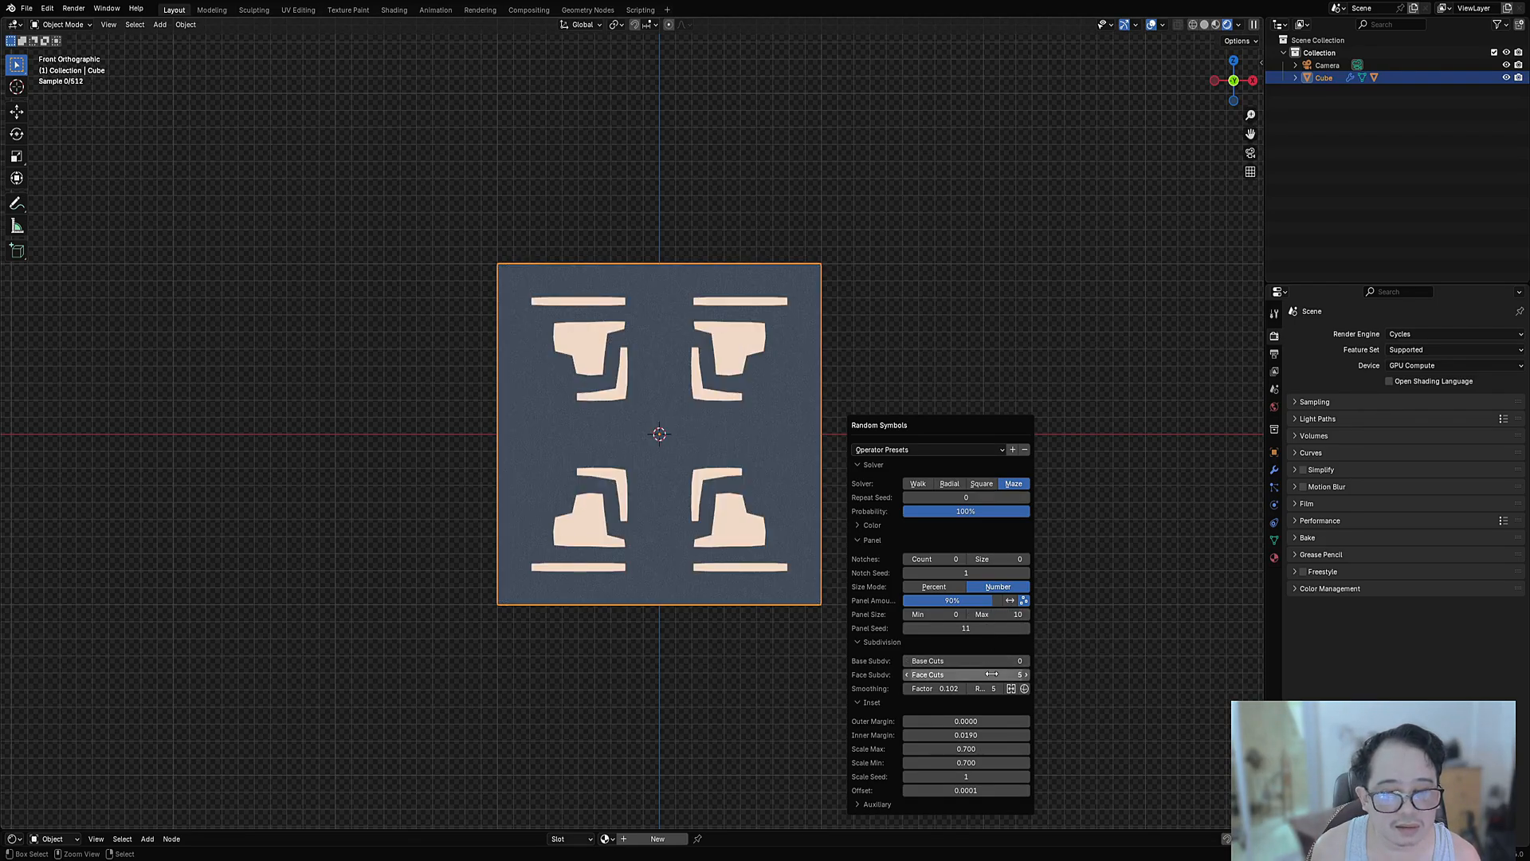
Set the subdivision face cuts to 7 and the smoothing repeat to 1.
scroll(991, 674, "up", 3, "ctrl")
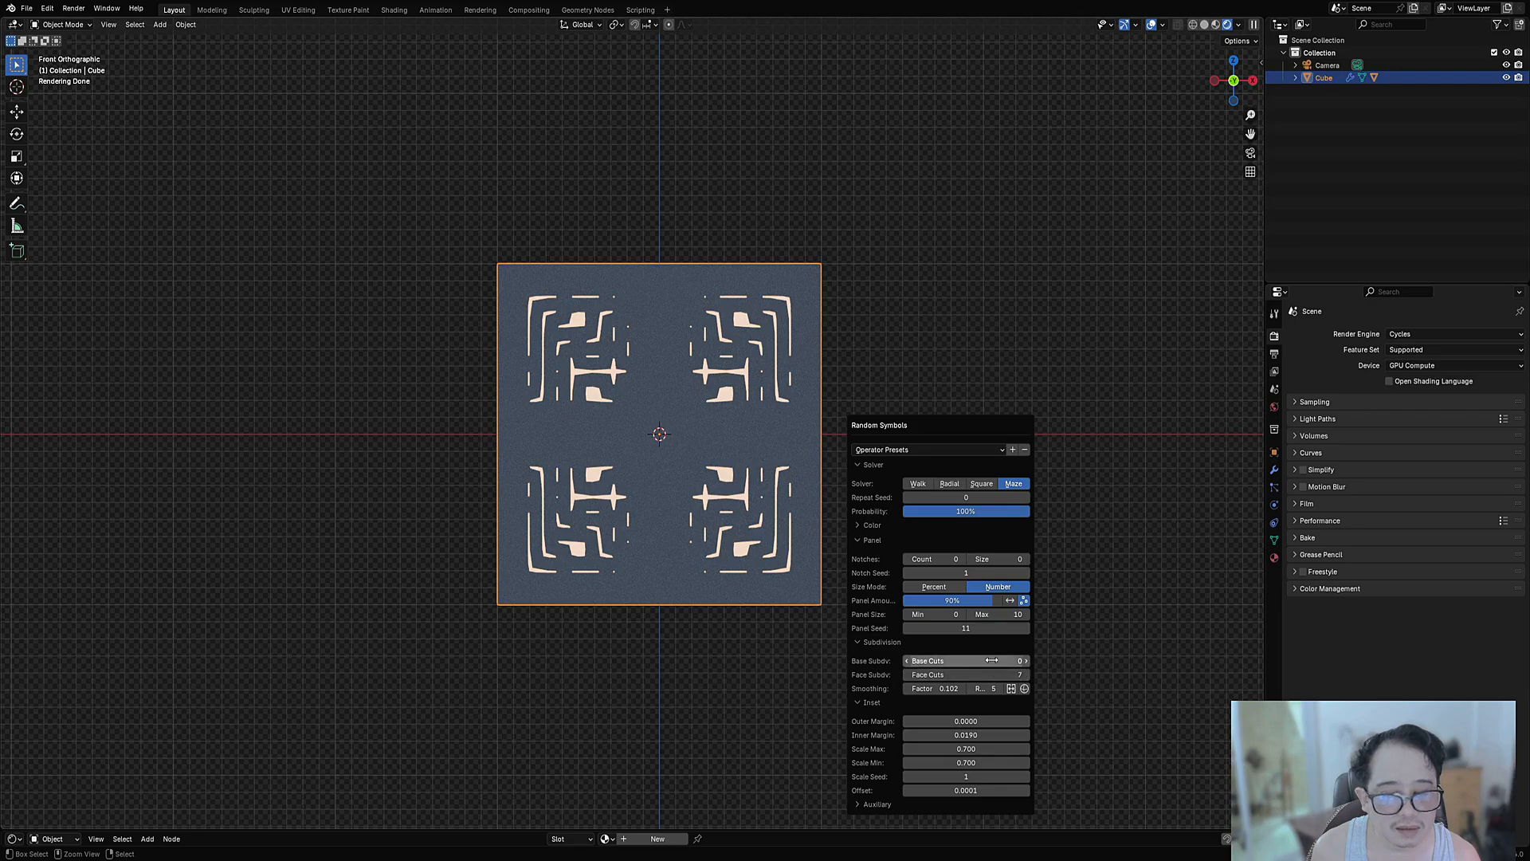
scroll(989, 690, "down", 3, "ctrl")
scroll(989, 690, "down", 2, "ctrl")
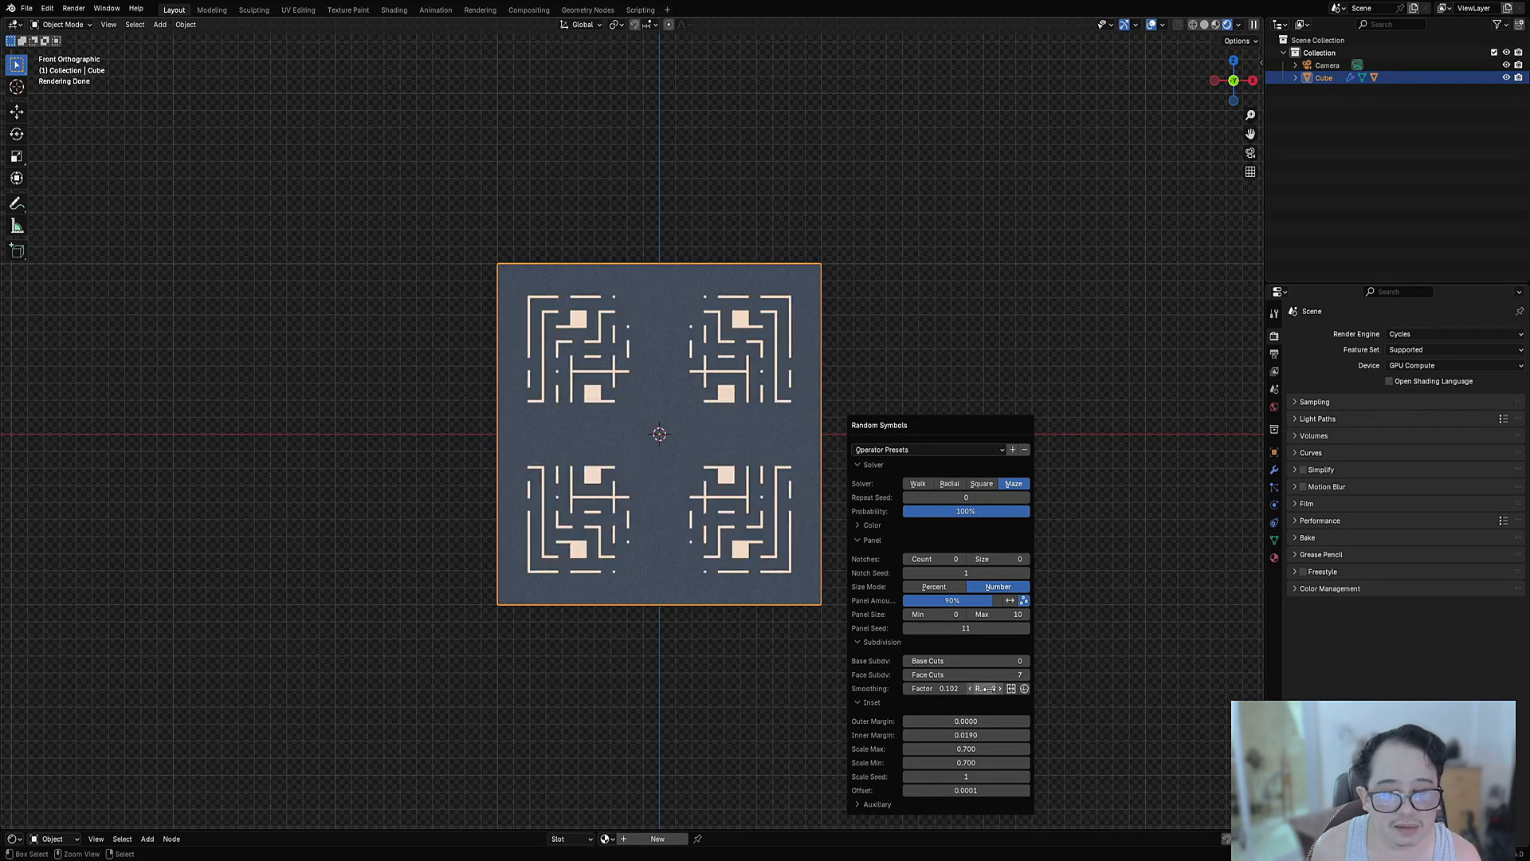
scroll(989, 690, "up", 2, "ctrl")
scroll(990, 690, "down", 1, "ctrl")
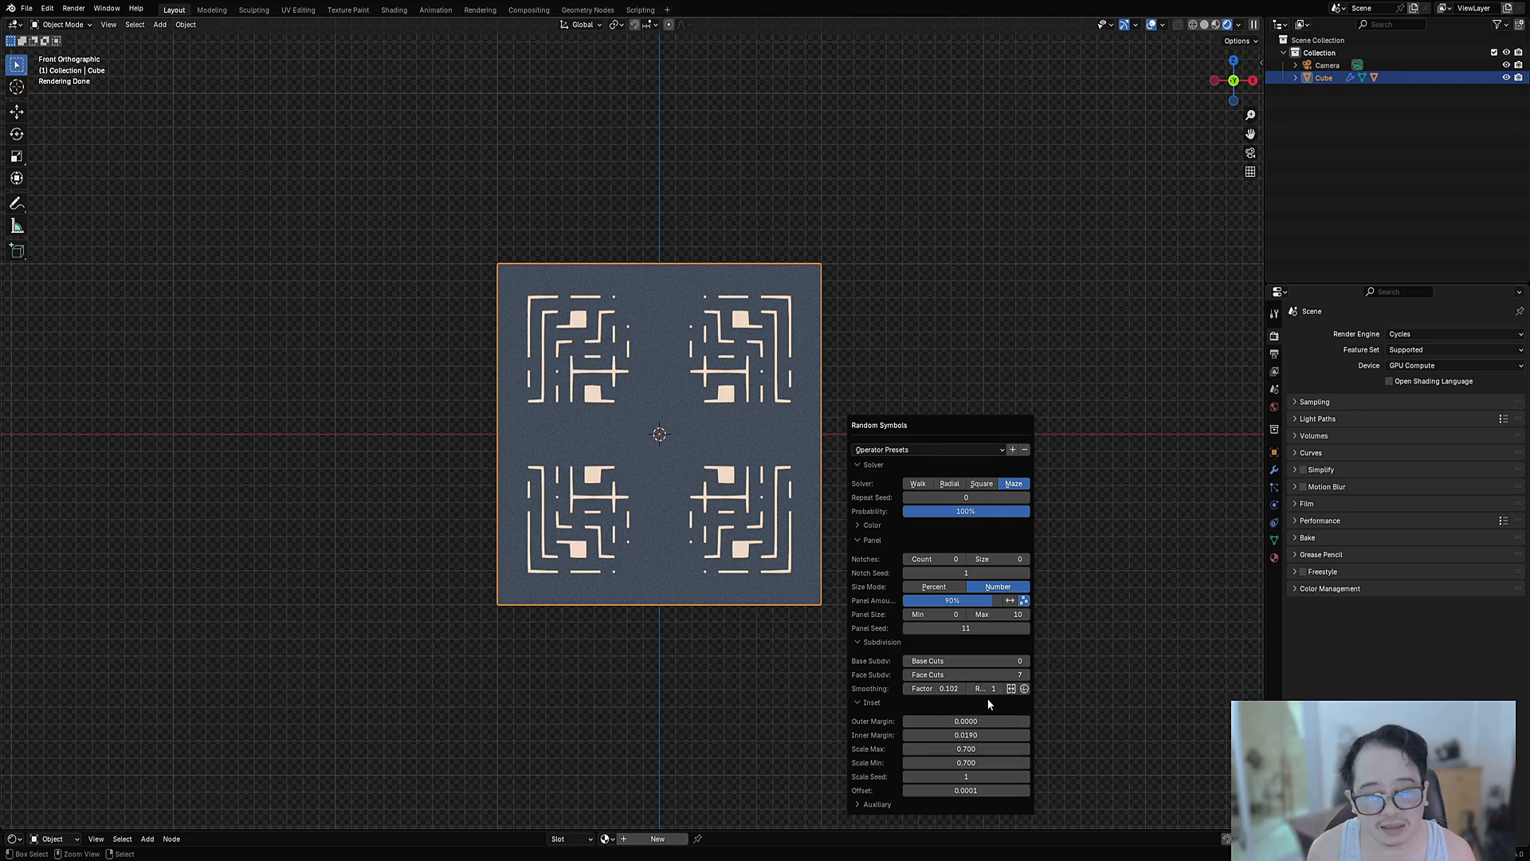
Set the inset's maximum and minimum scale both to 1 and lower the panel amount to 33%.
left_click_drag(973, 746, 972, 762)
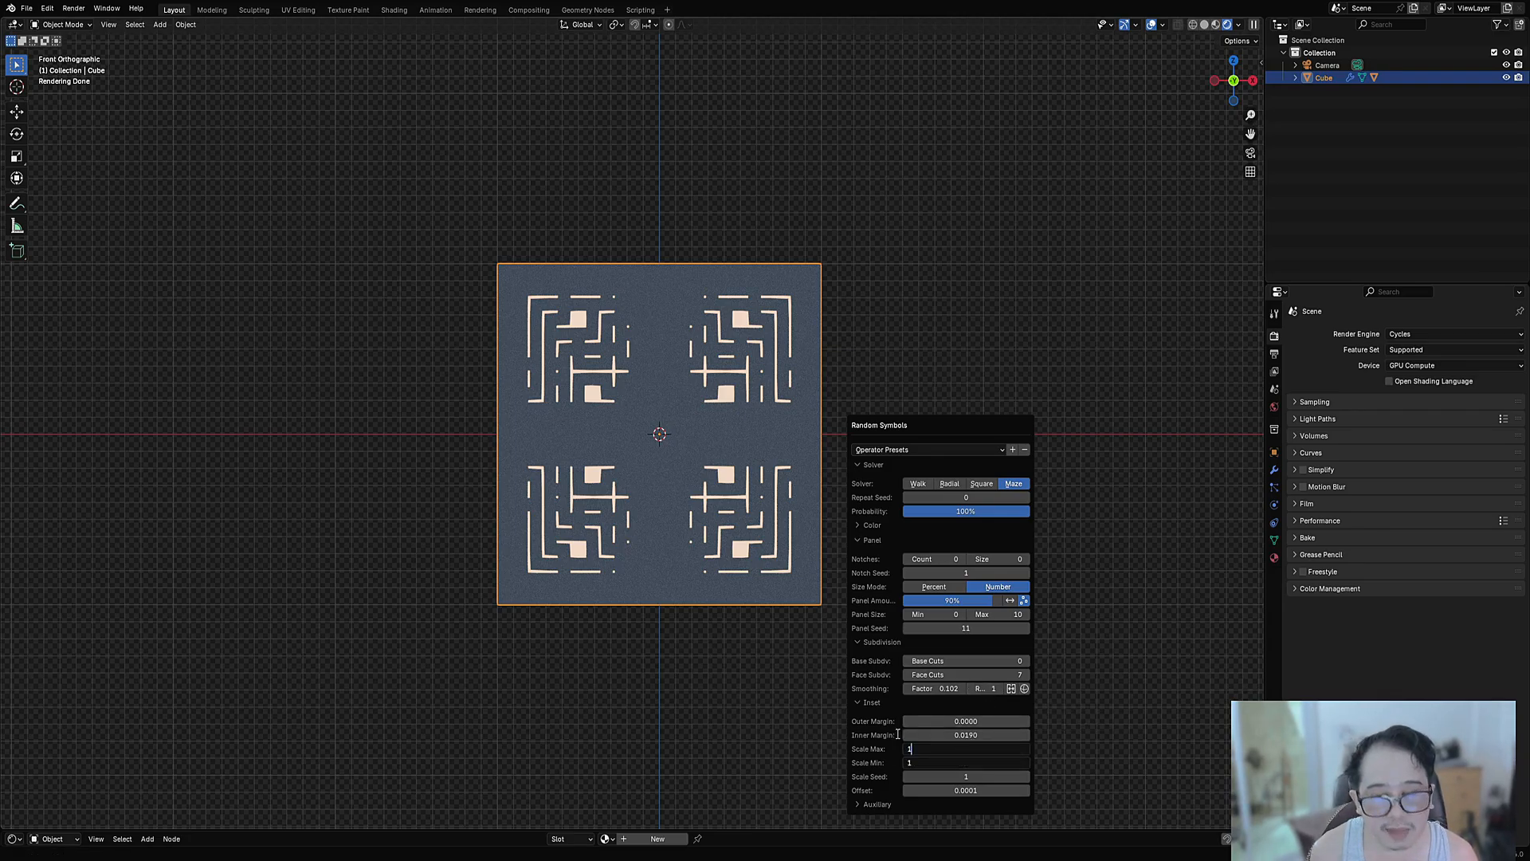
key("Return")
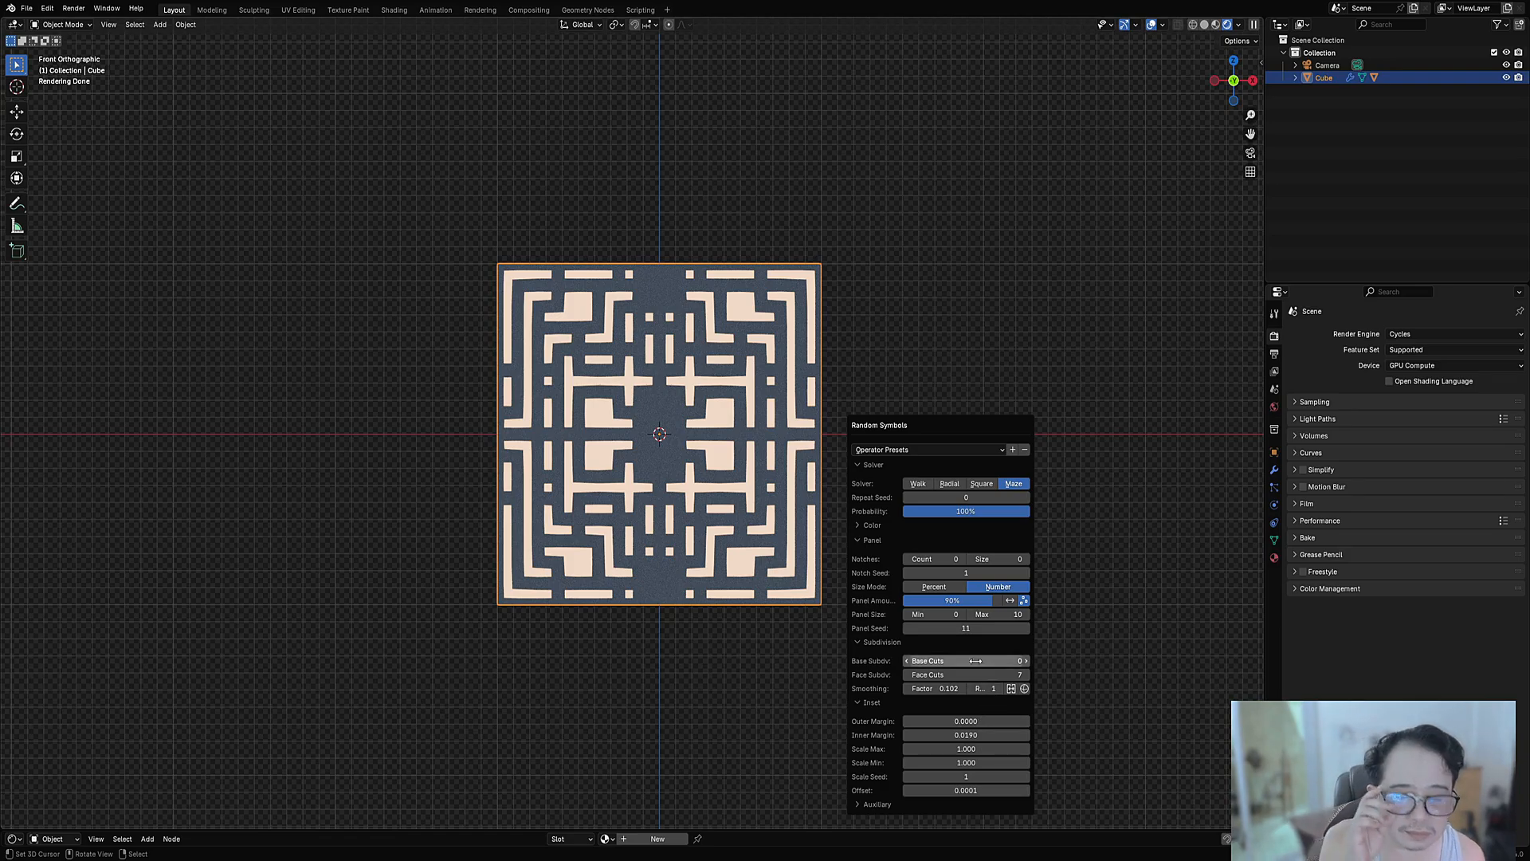
left_click_drag(996, 600, 936, 599)
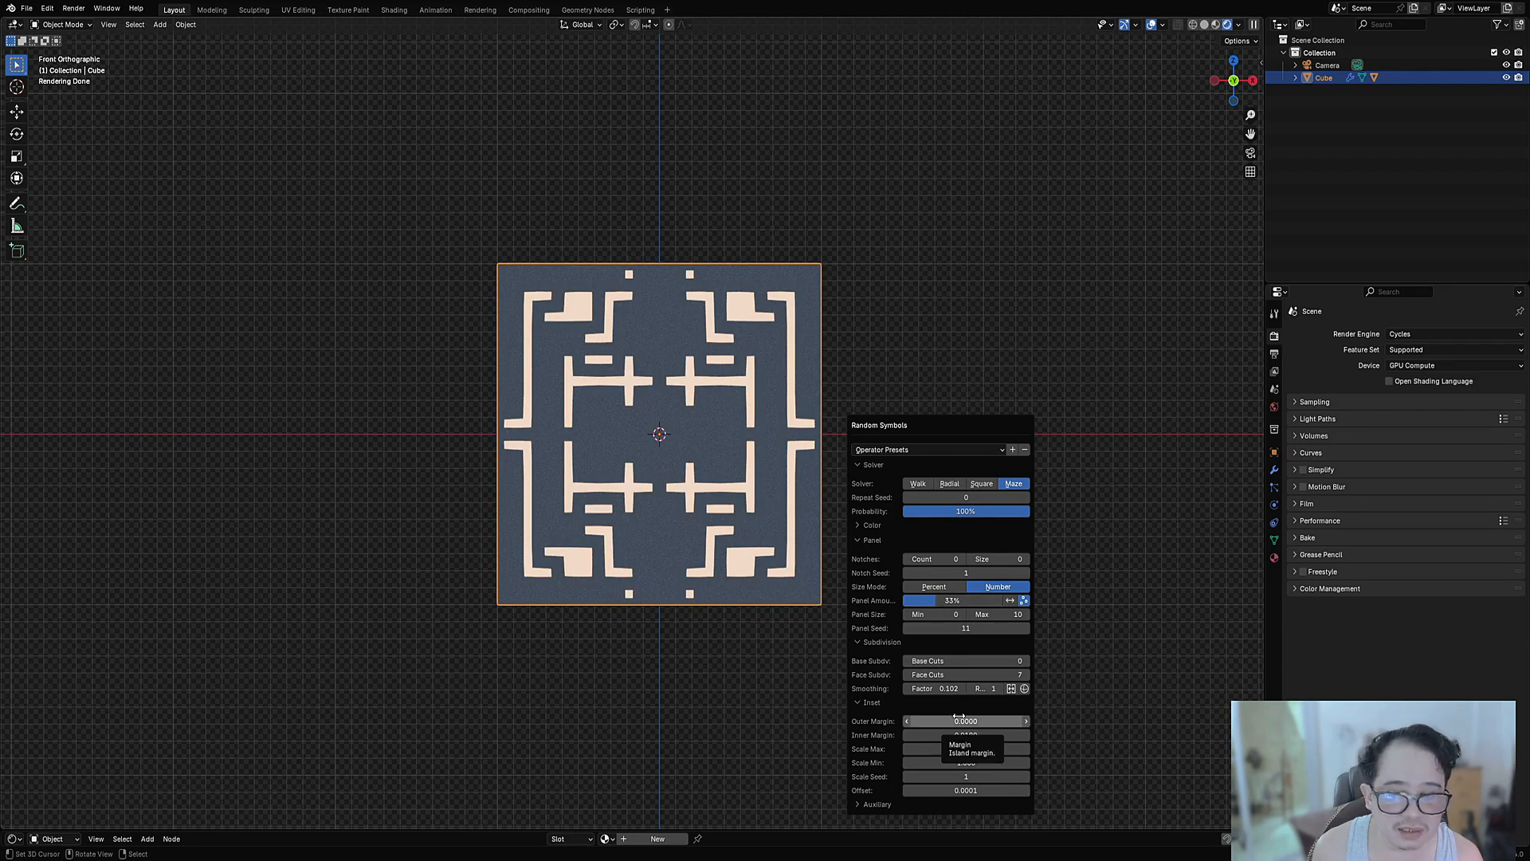
Set the inset's inner margin to 0.0240 to thin out the symbols.
scroll(643, 410, "up", 4)
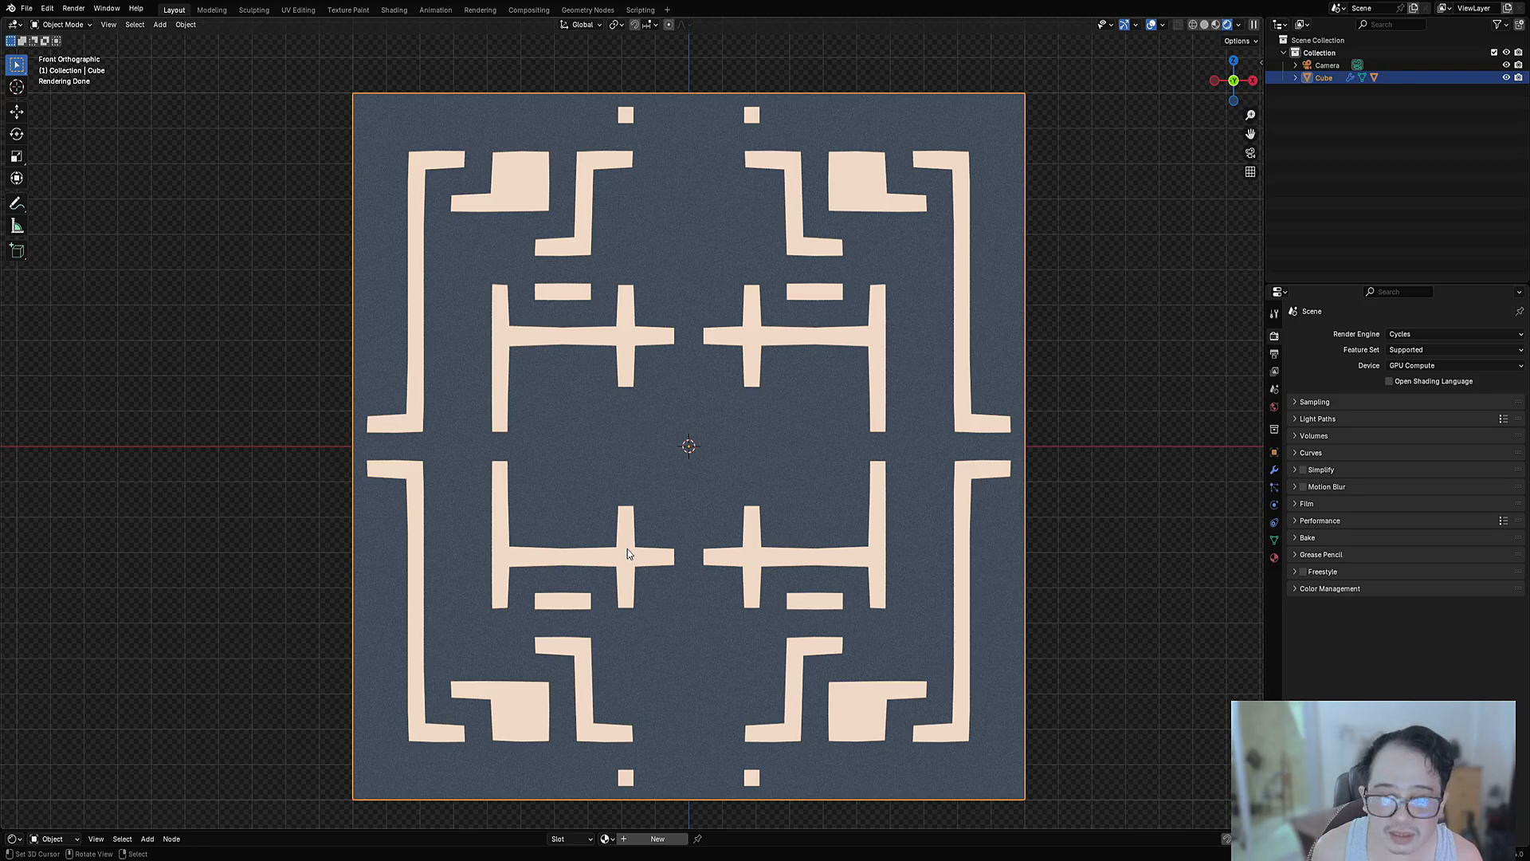
scroll(628, 550, "down", 3)
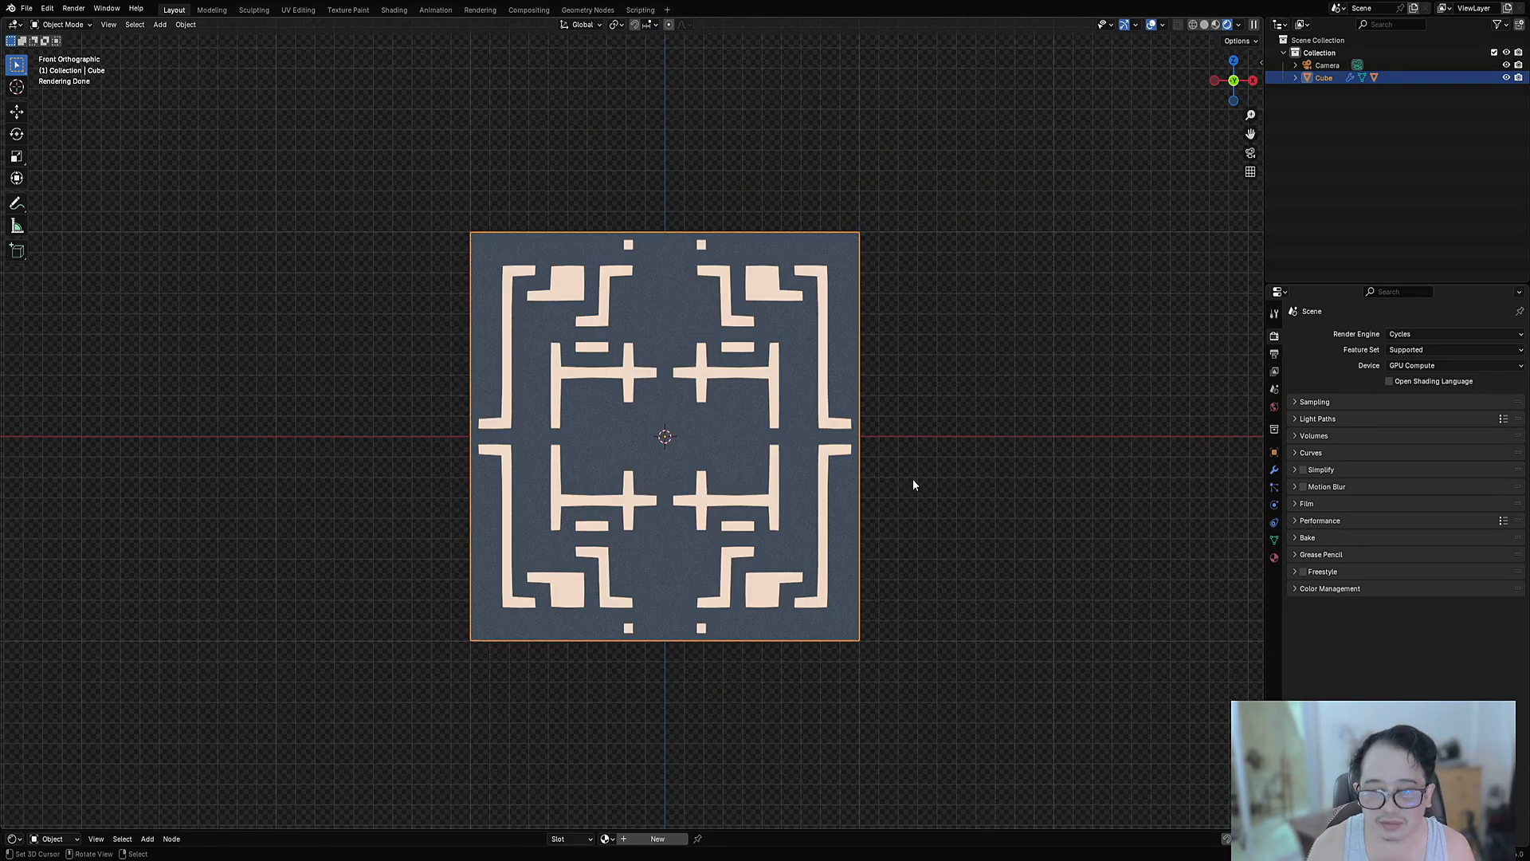
scroll(914, 485, "up", 2)
key("F9")
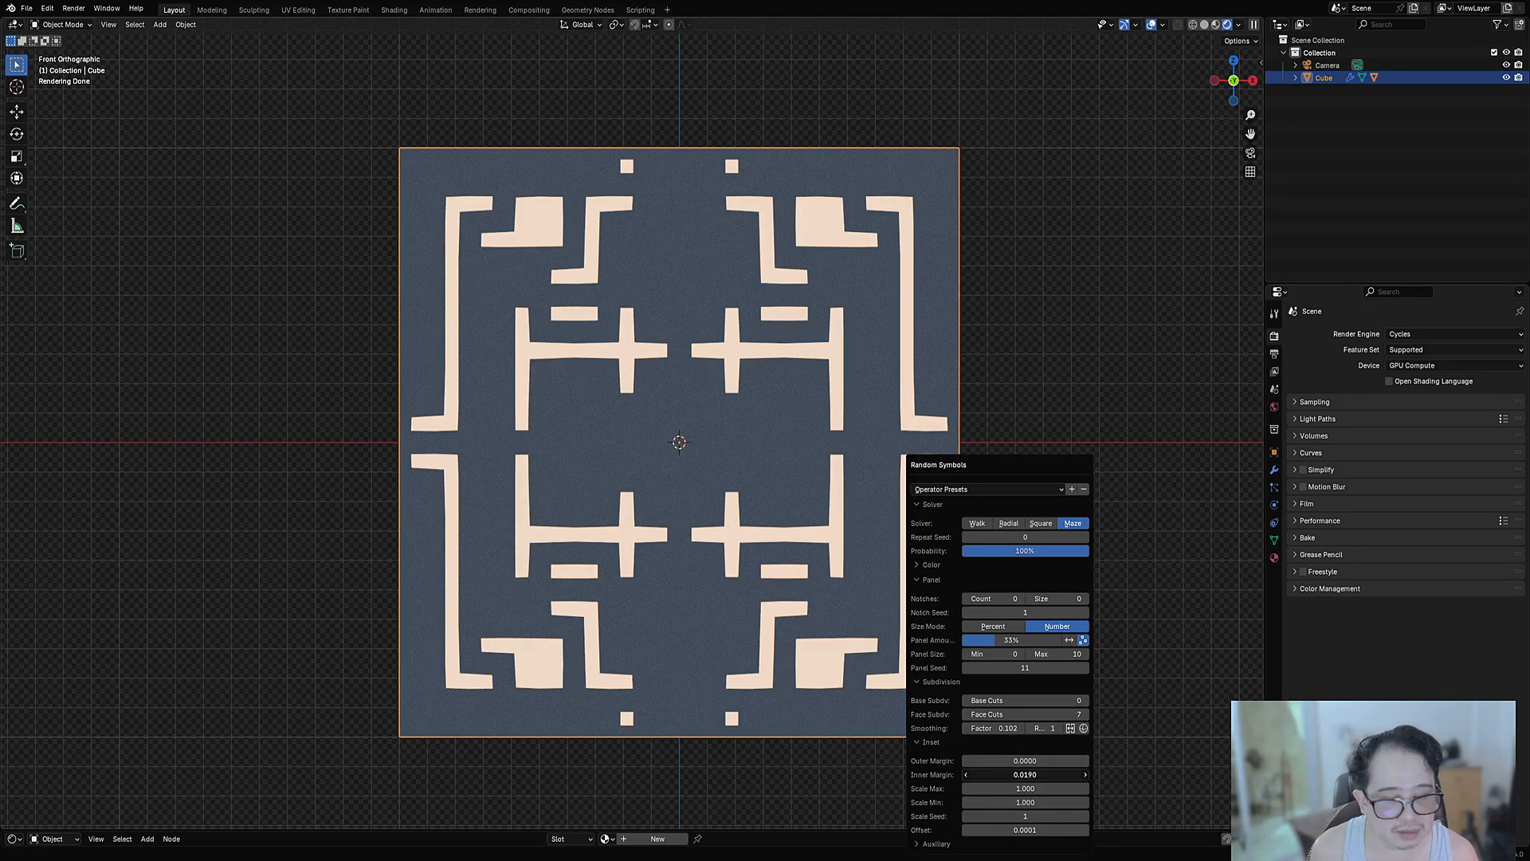
mouse_move(1025, 774)
left_mouse_down()
mouse_move(1059, 774)
mouse_move(1037, 774)
left_mouse_up()
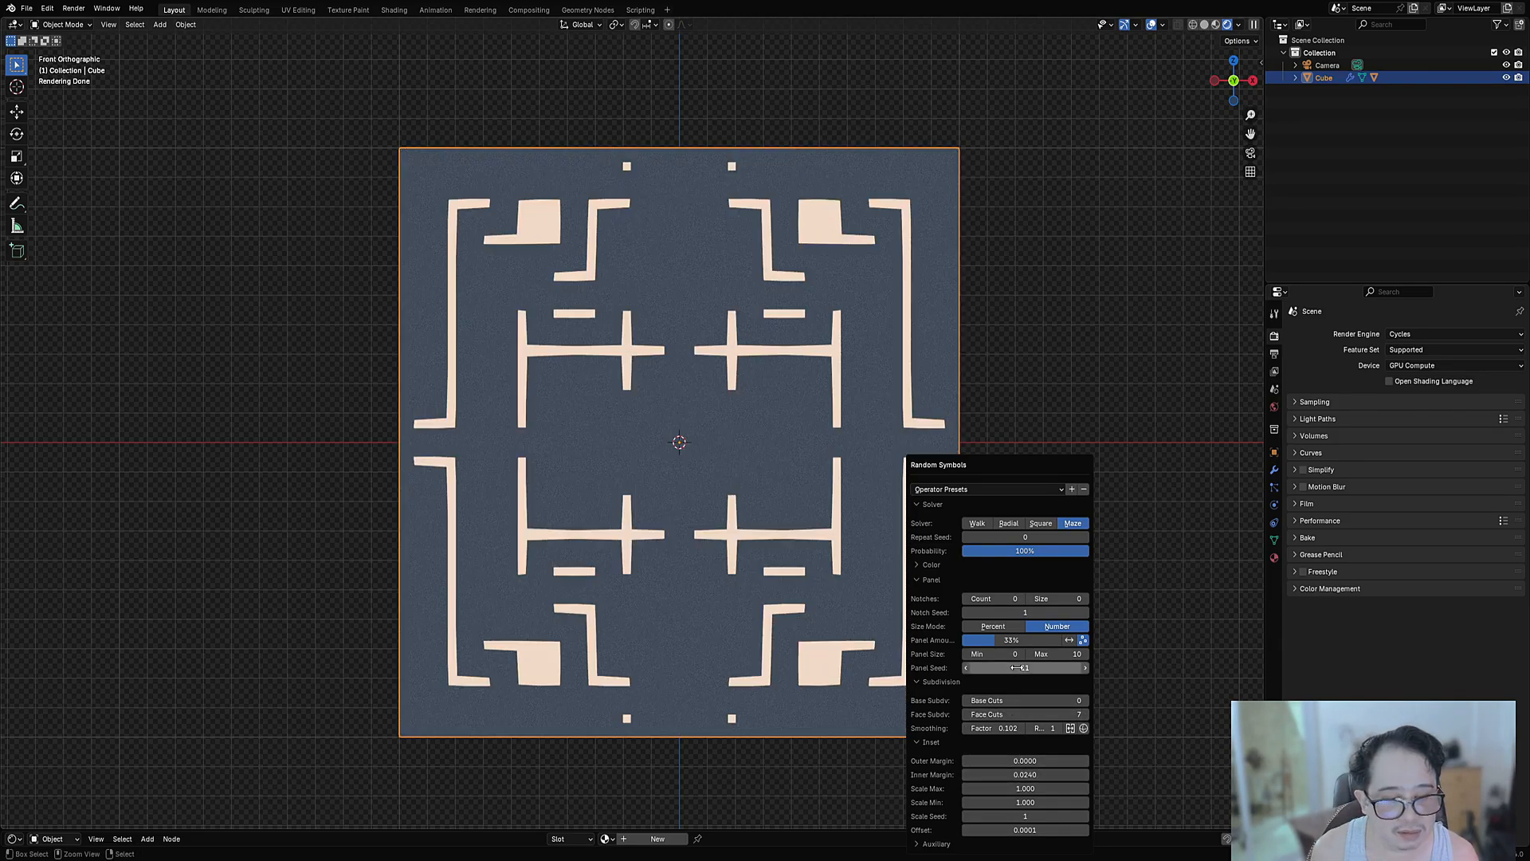
Set the face cuts to 8 and the panel seed to 16.
scroll(1016, 668, "up", 4, "ctrl")
scroll(1017, 668, "down", 3, "ctrl")
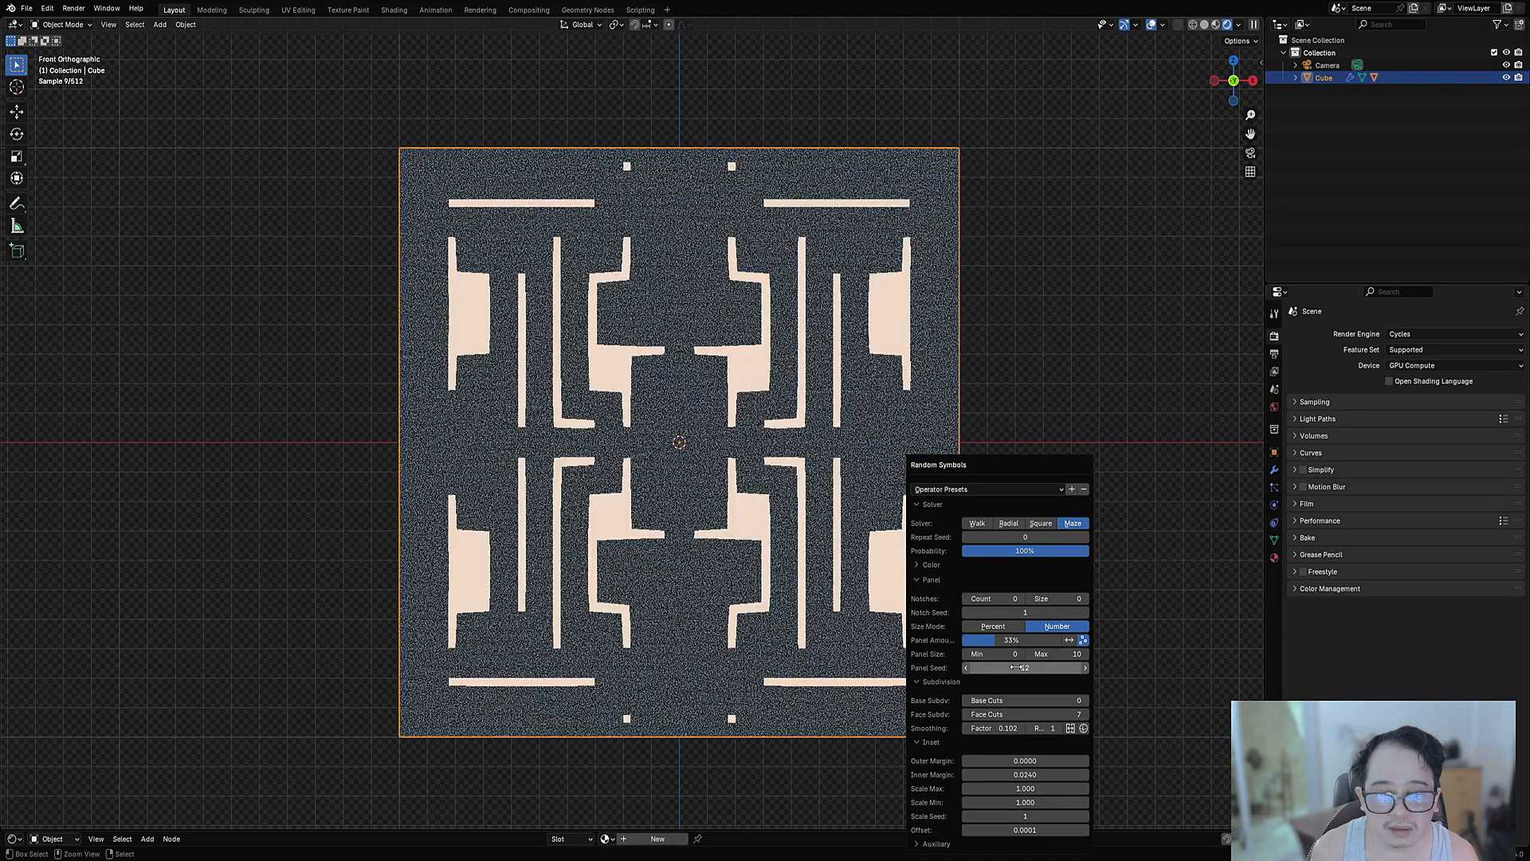
scroll(1027, 714, "up", 1, "ctrl")
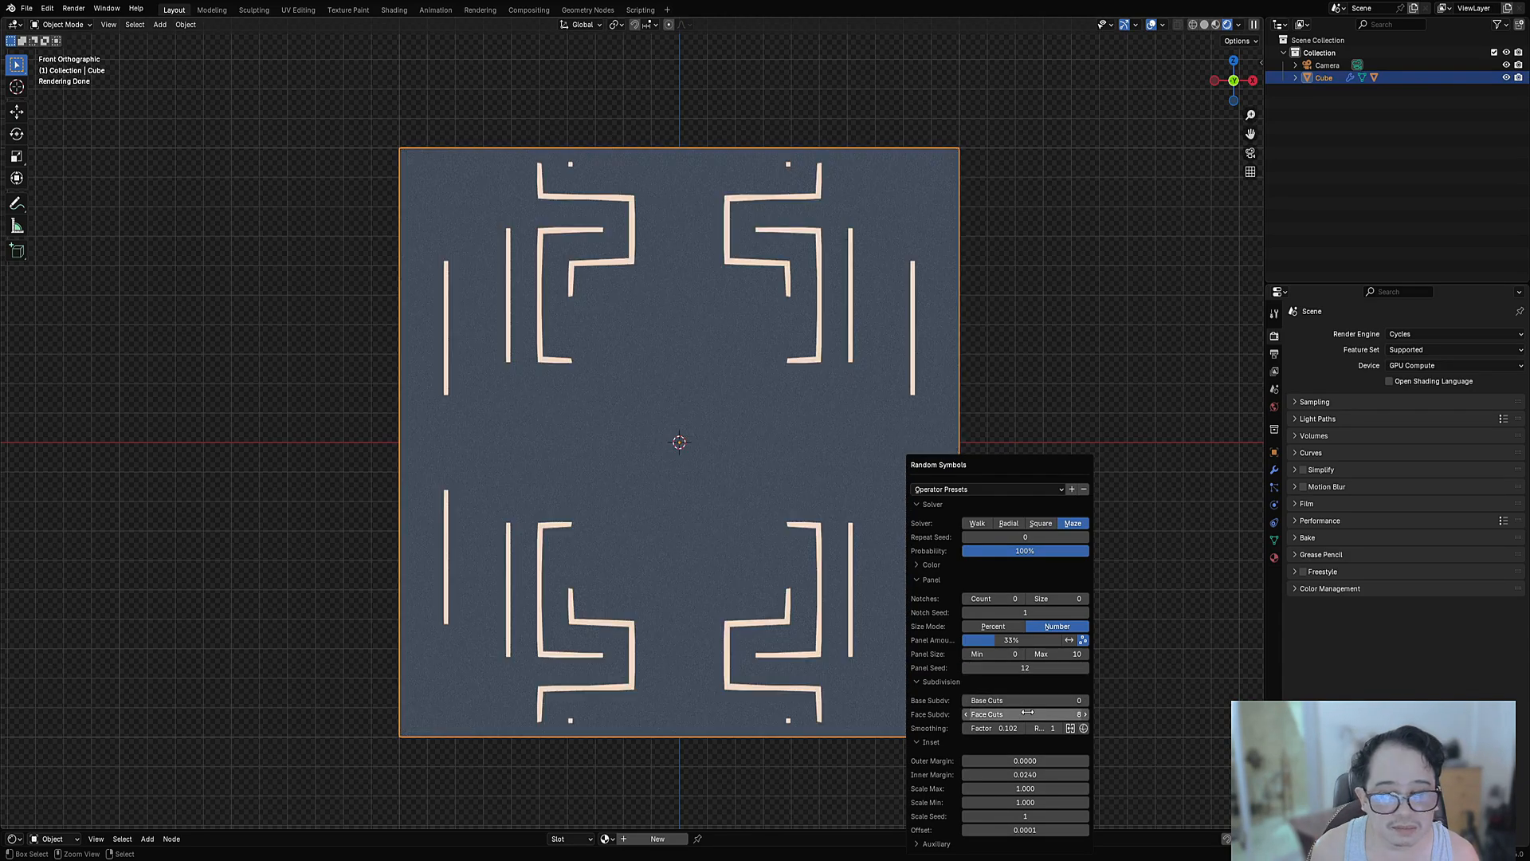
scroll(1019, 668, "up", 4, "ctrl")
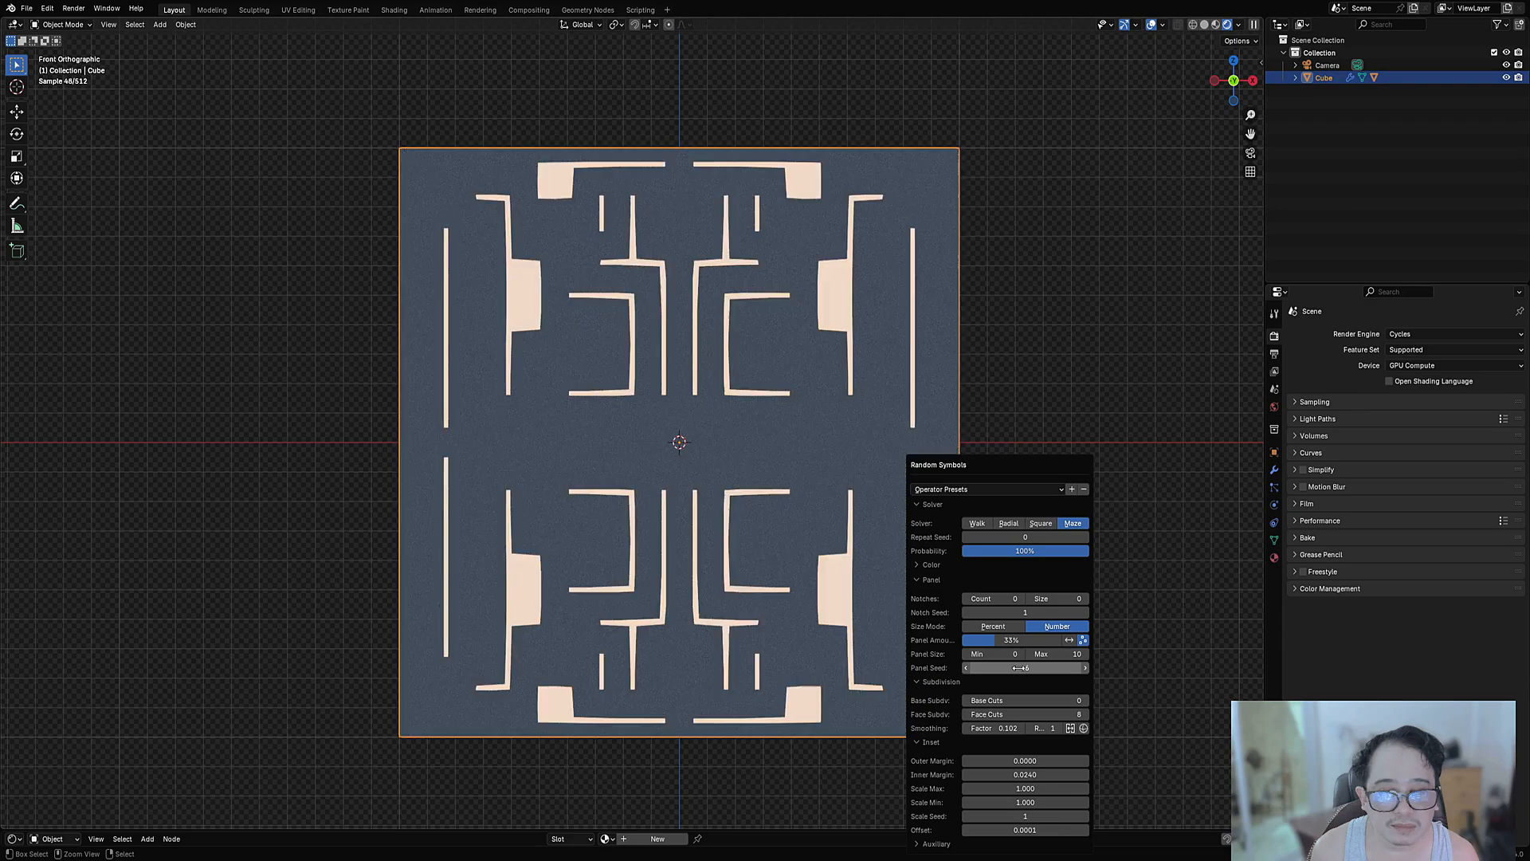
Raise the panel amount to 70% and hide the viewport overlays with the cube seen in perspective.
left_click_drag(1020, 641, 1057, 641)
scroll(782, 512, "down", 5)
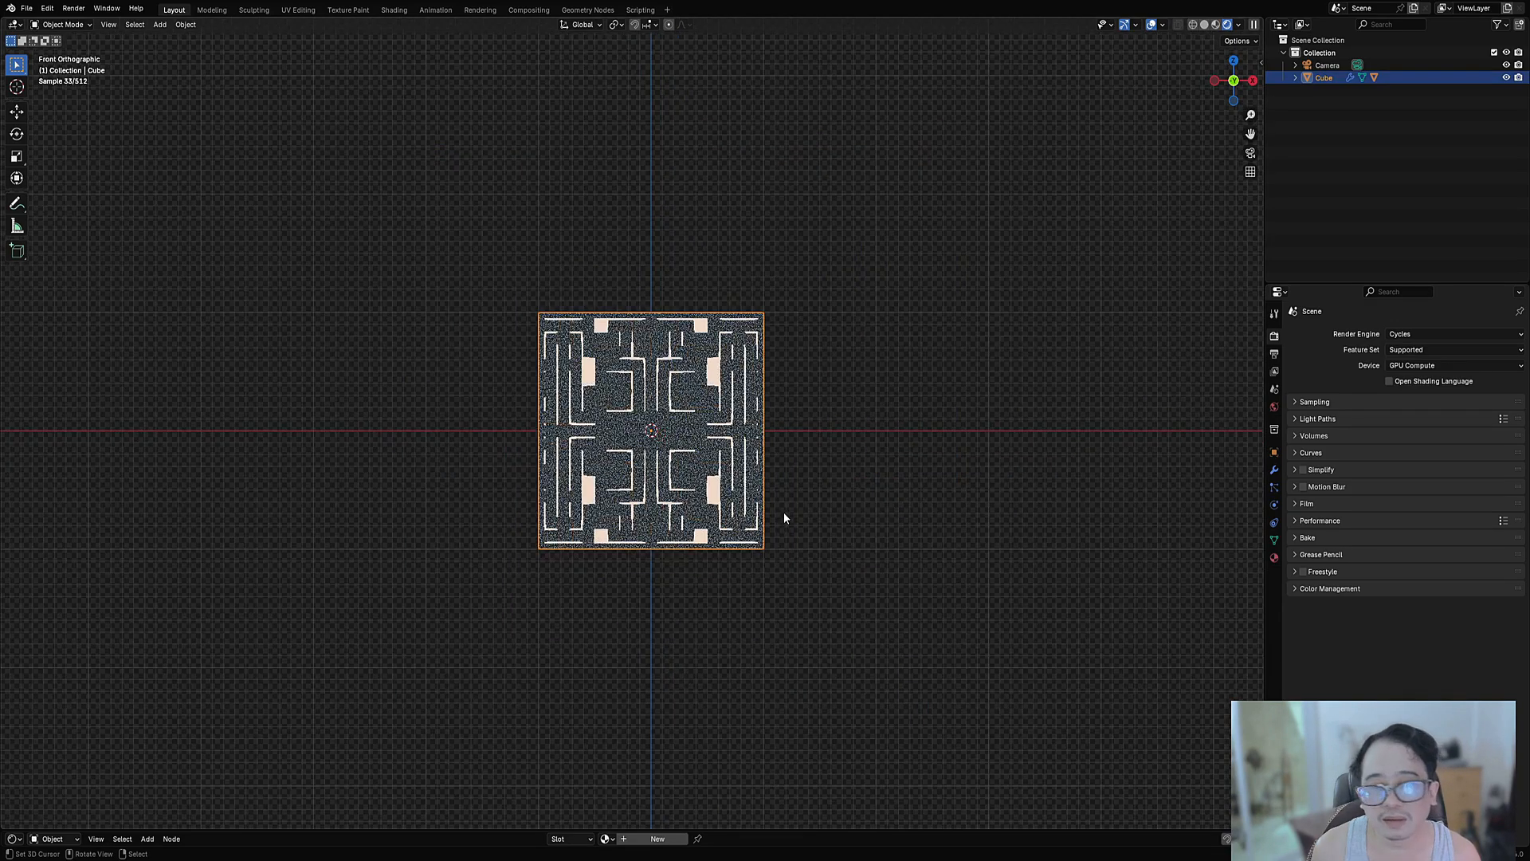
mouse_move(783, 512)
middle_mouse_down()
mouse_move(734, 530)
mouse_move(792, 491)
middle_mouse_up()
key("alt+shift+z")
Step through symbol variations on the cube's front face by raising the panel seed to 67.
key("F9")
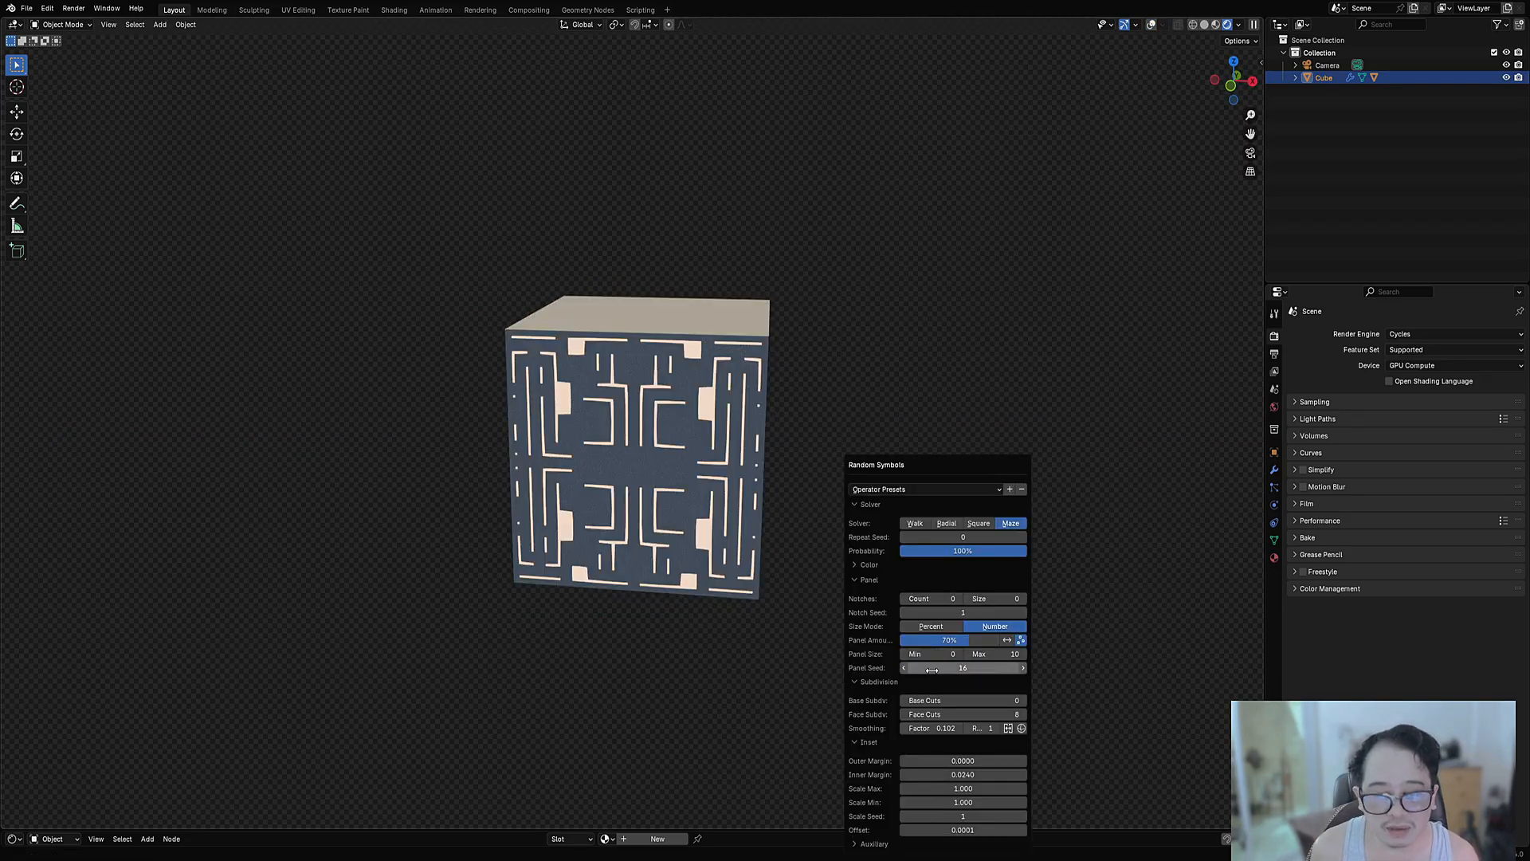
left_click_drag(932, 670, 949, 670)
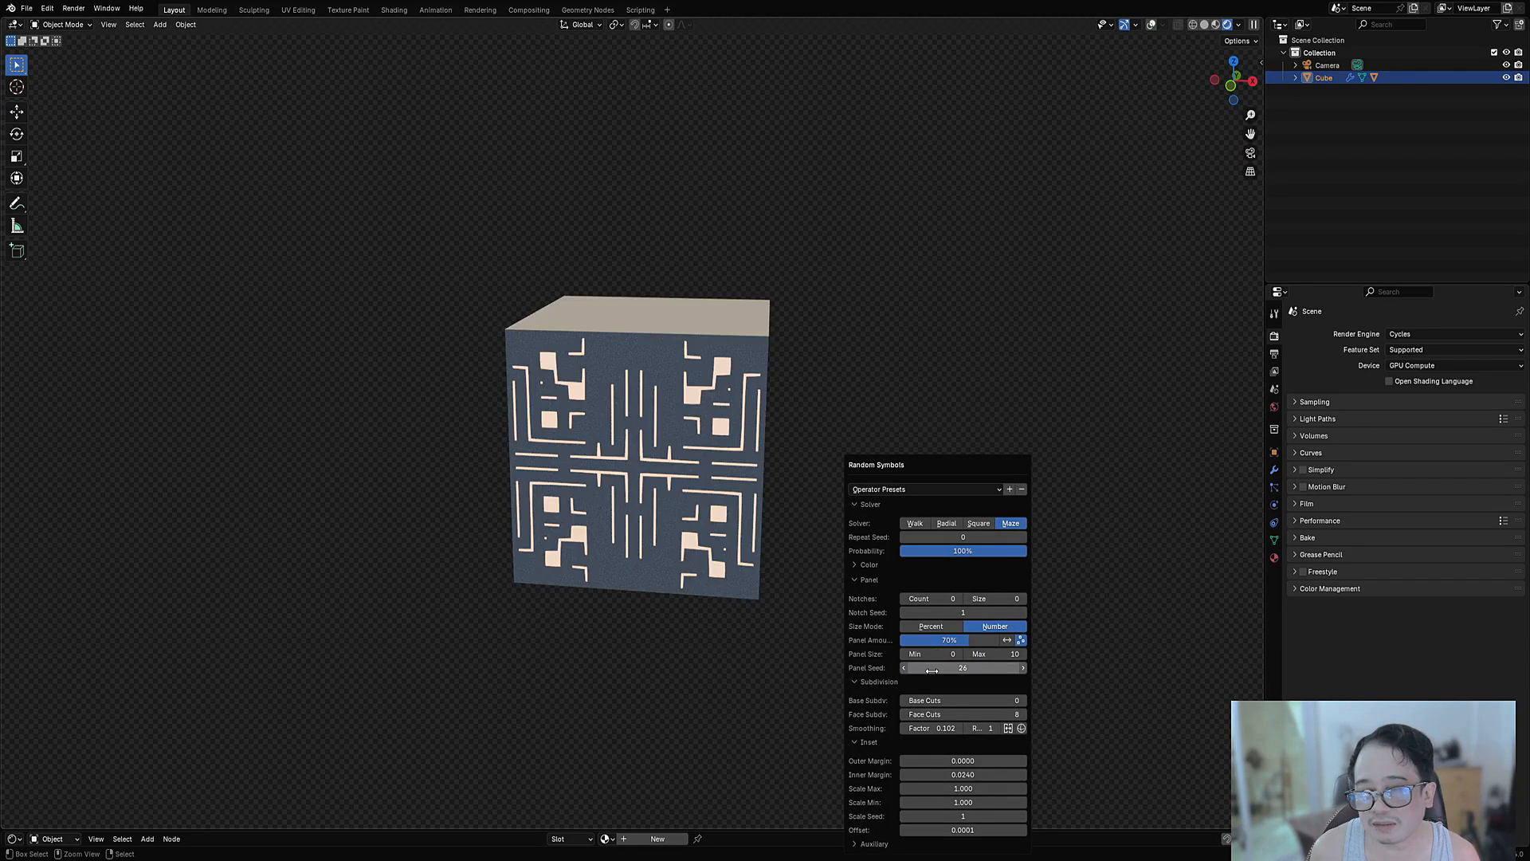
scroll(932, 670, "up", 11, "ctrl")
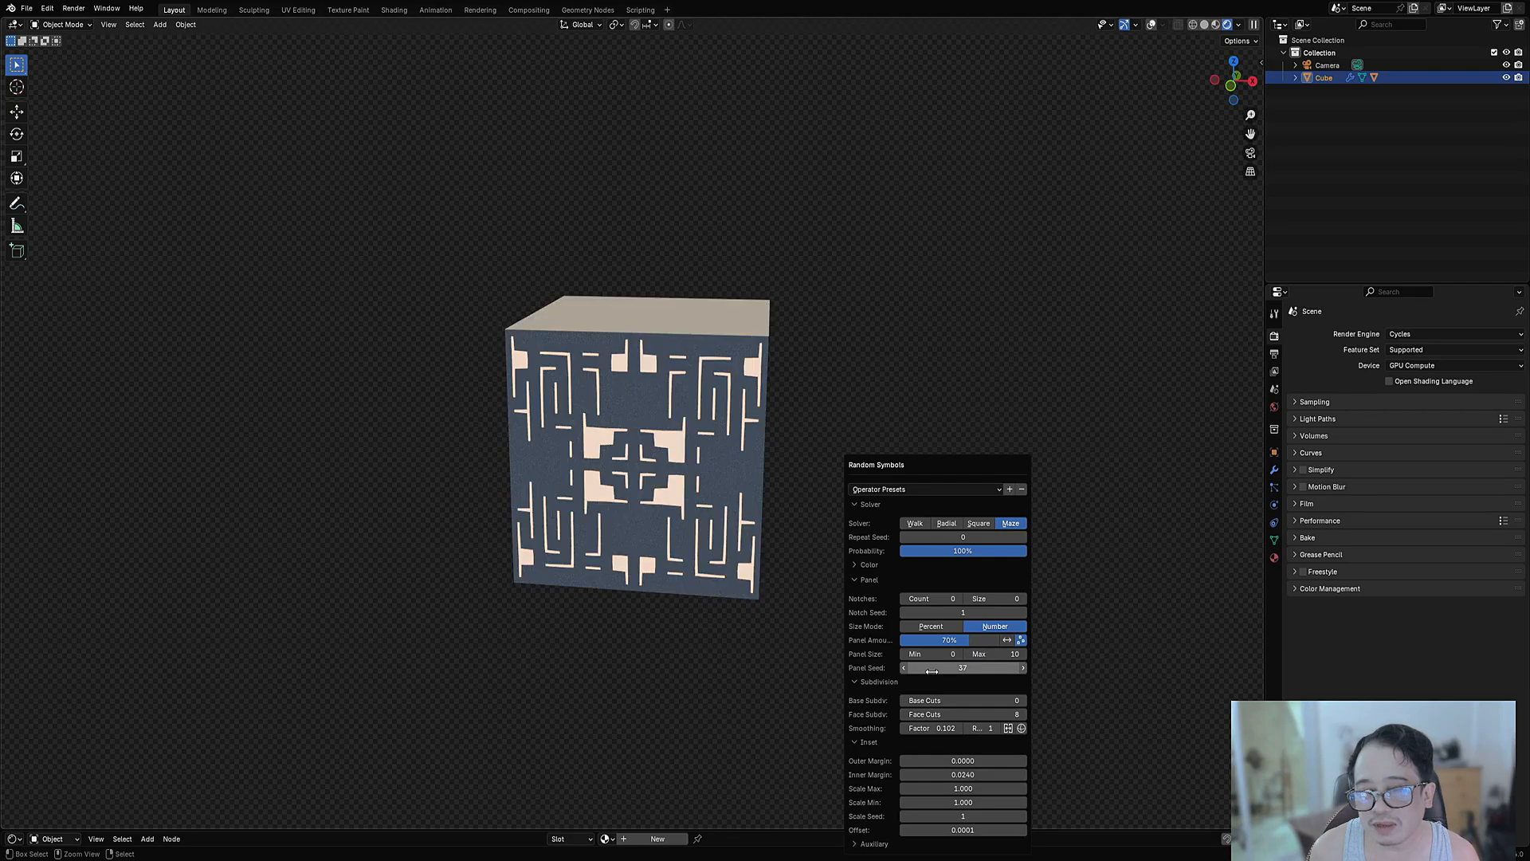
scroll(932, 671, "up", 8, "ctrl")
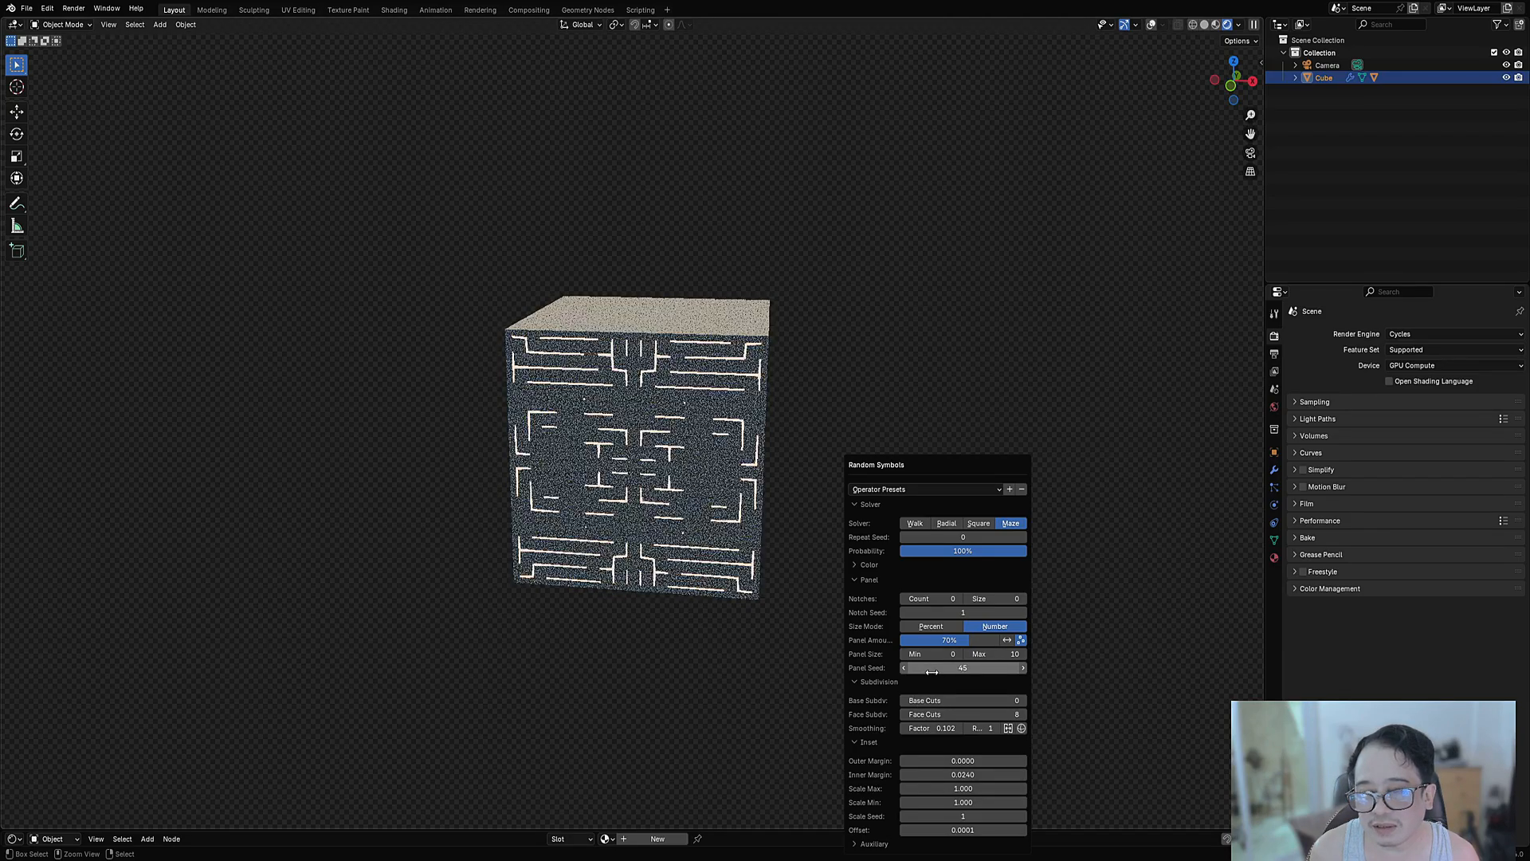
scroll(932, 672, "up", 3, "ctrl")
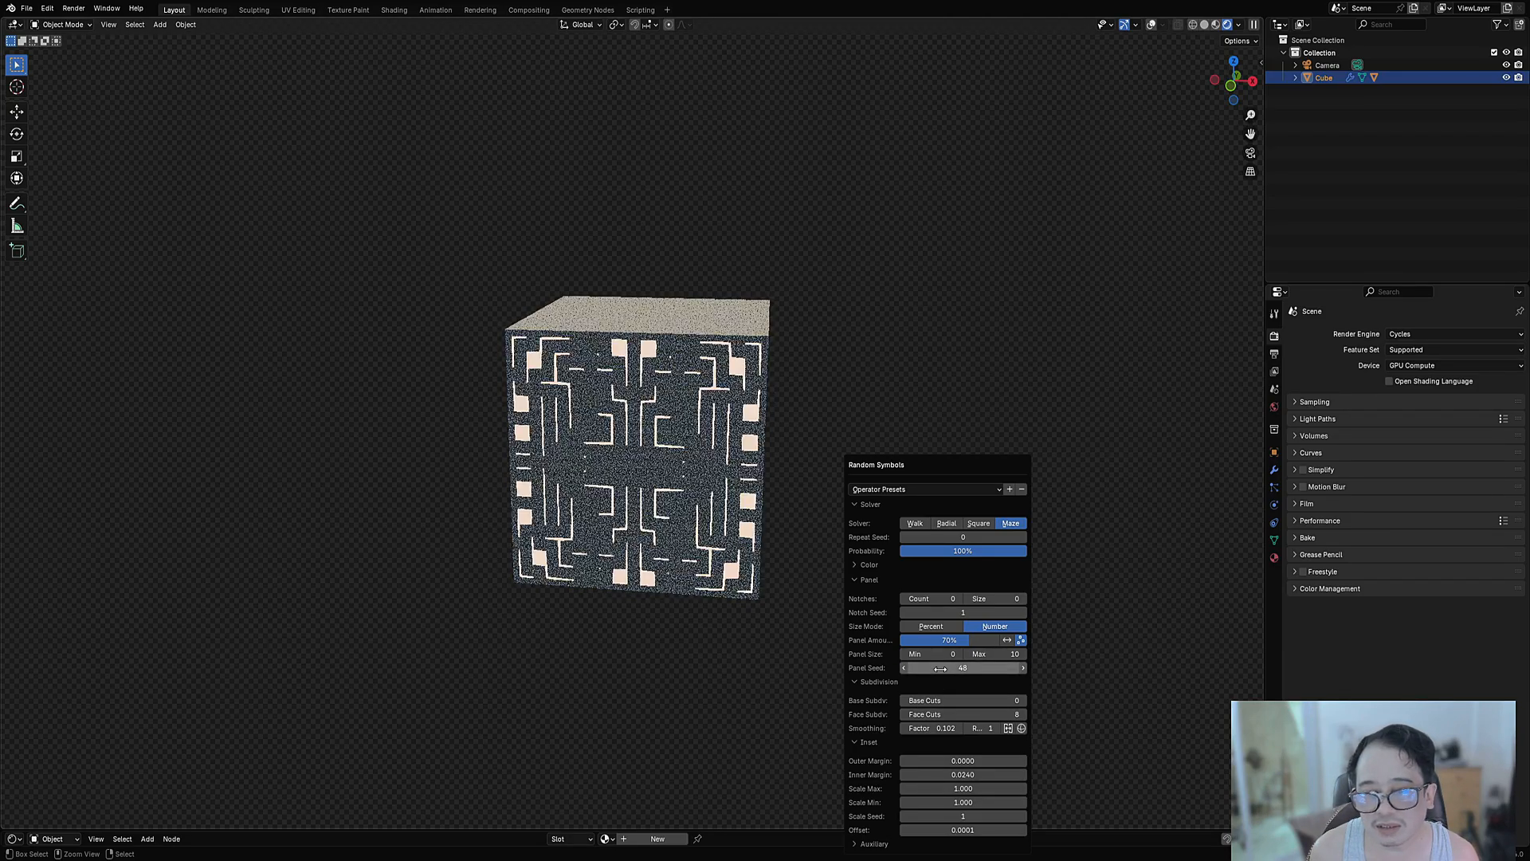
scroll(941, 669, "up", 8, "ctrl")
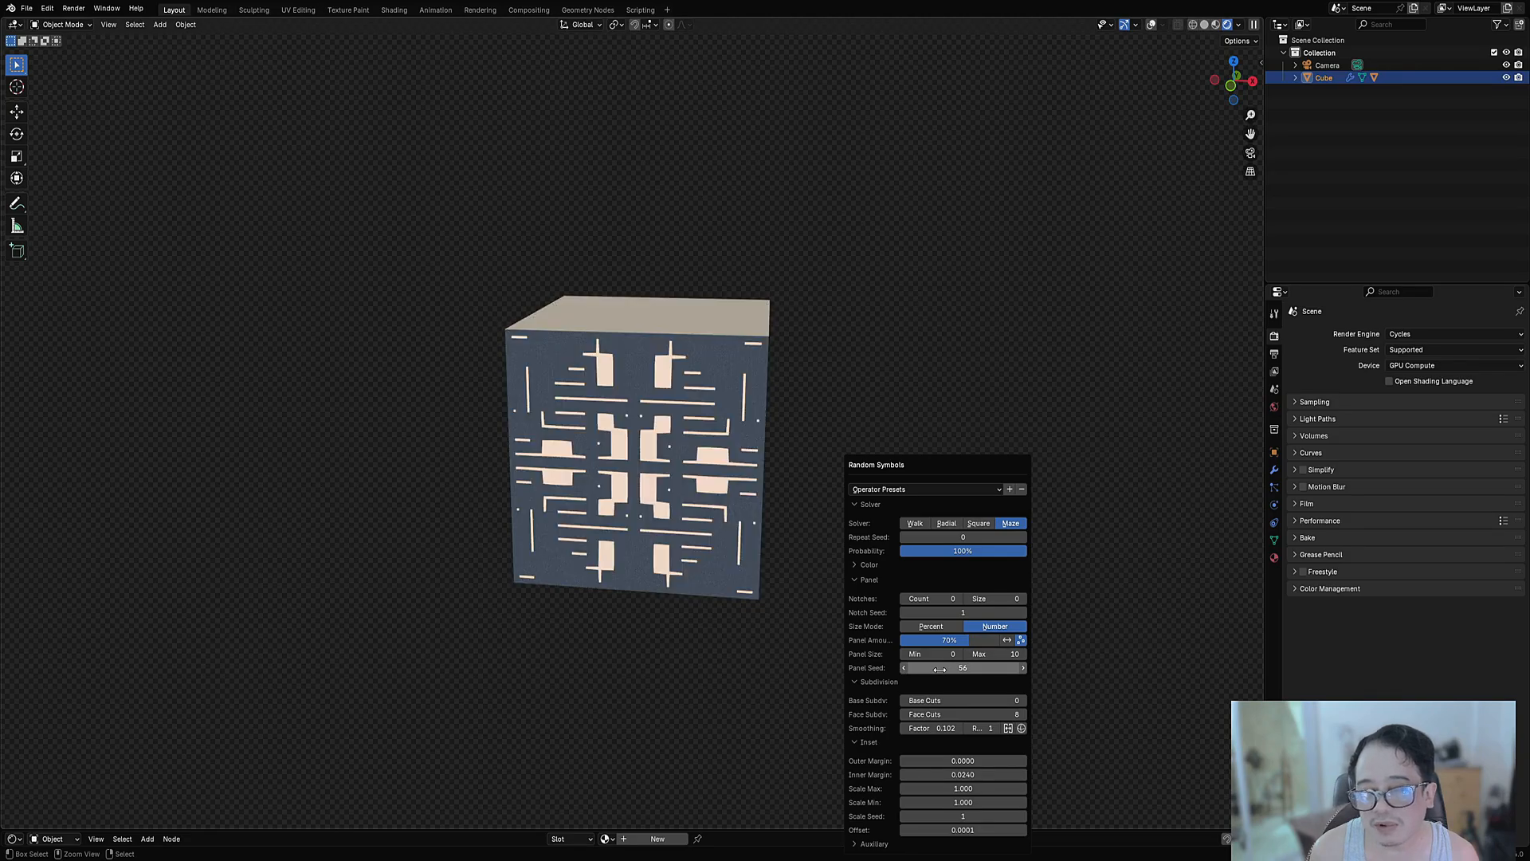
scroll(940, 668, "up", 7, "ctrl")
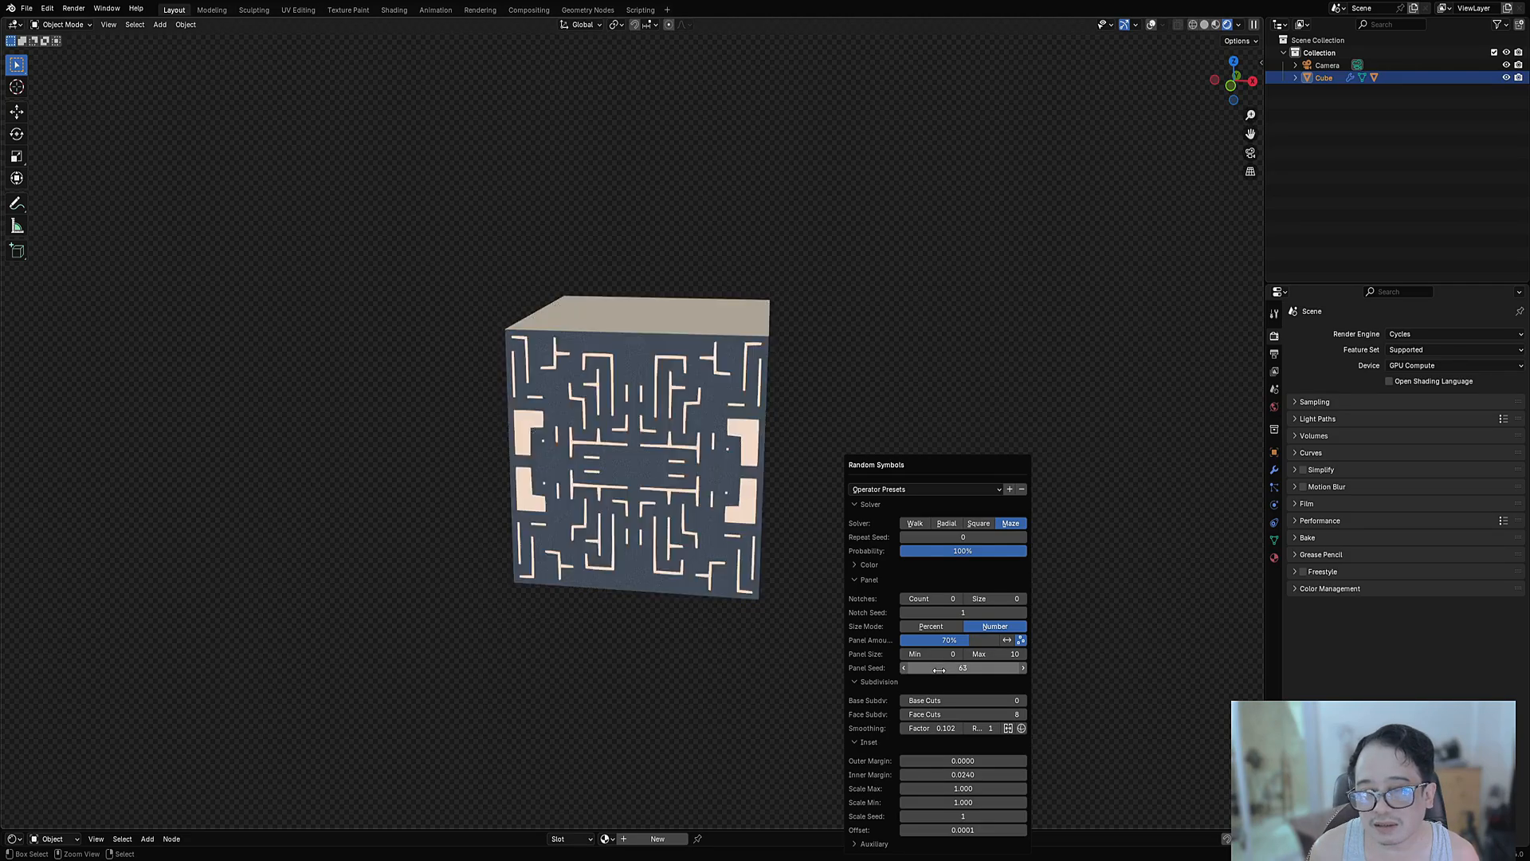
scroll(940, 670, "up", 4, "ctrl")
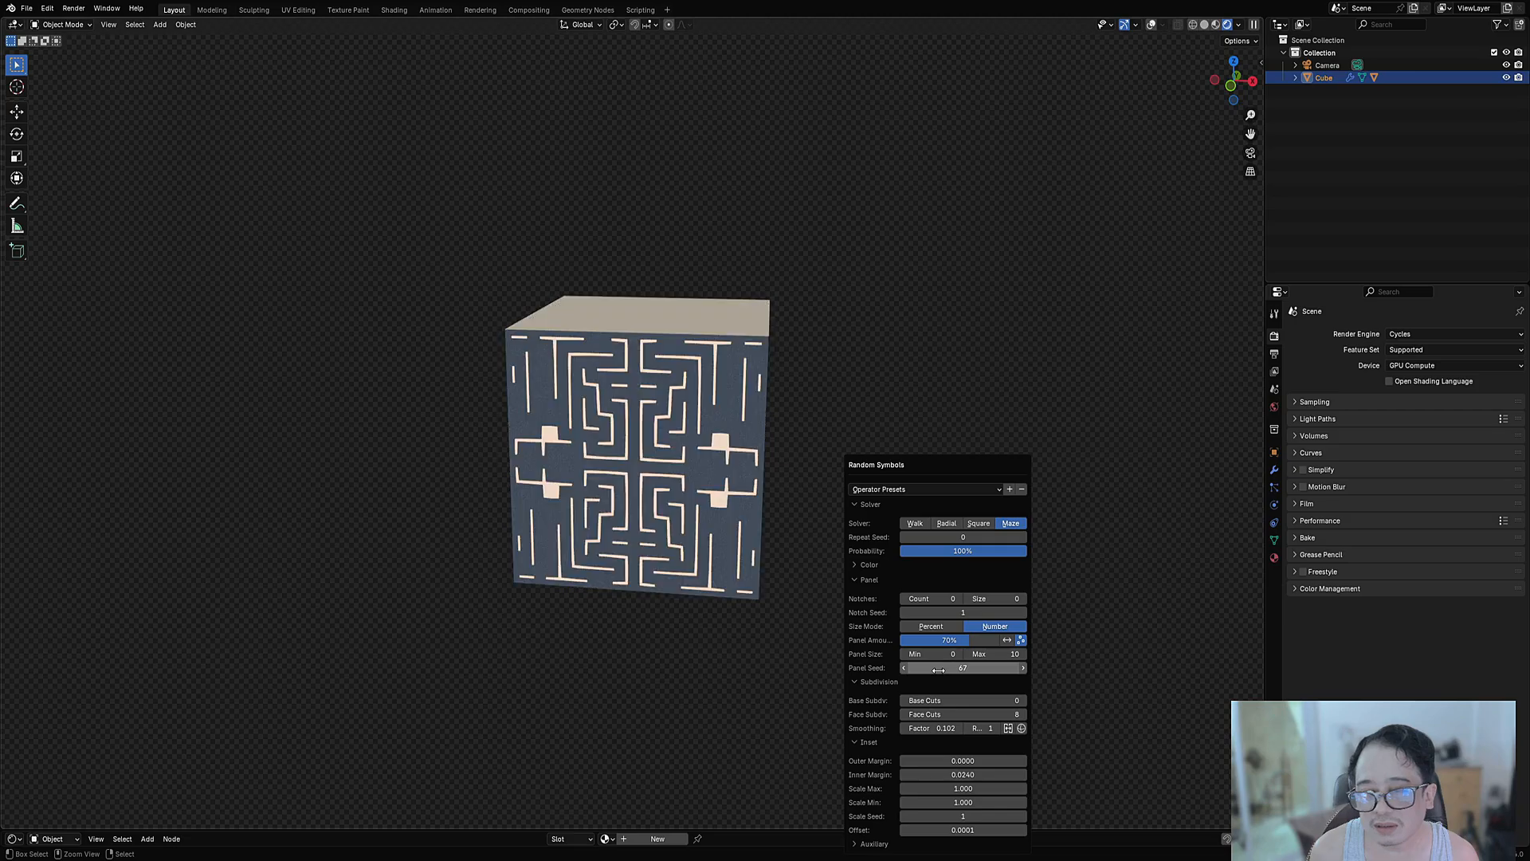
Try the Radial solver and the Walk solver's path options in front view, and settle on the Square solver.
mouse_move(715, 586)
middle_mouse_down()
mouse_move(670, 556)
mouse_move(705, 557)
middle_mouse_up()
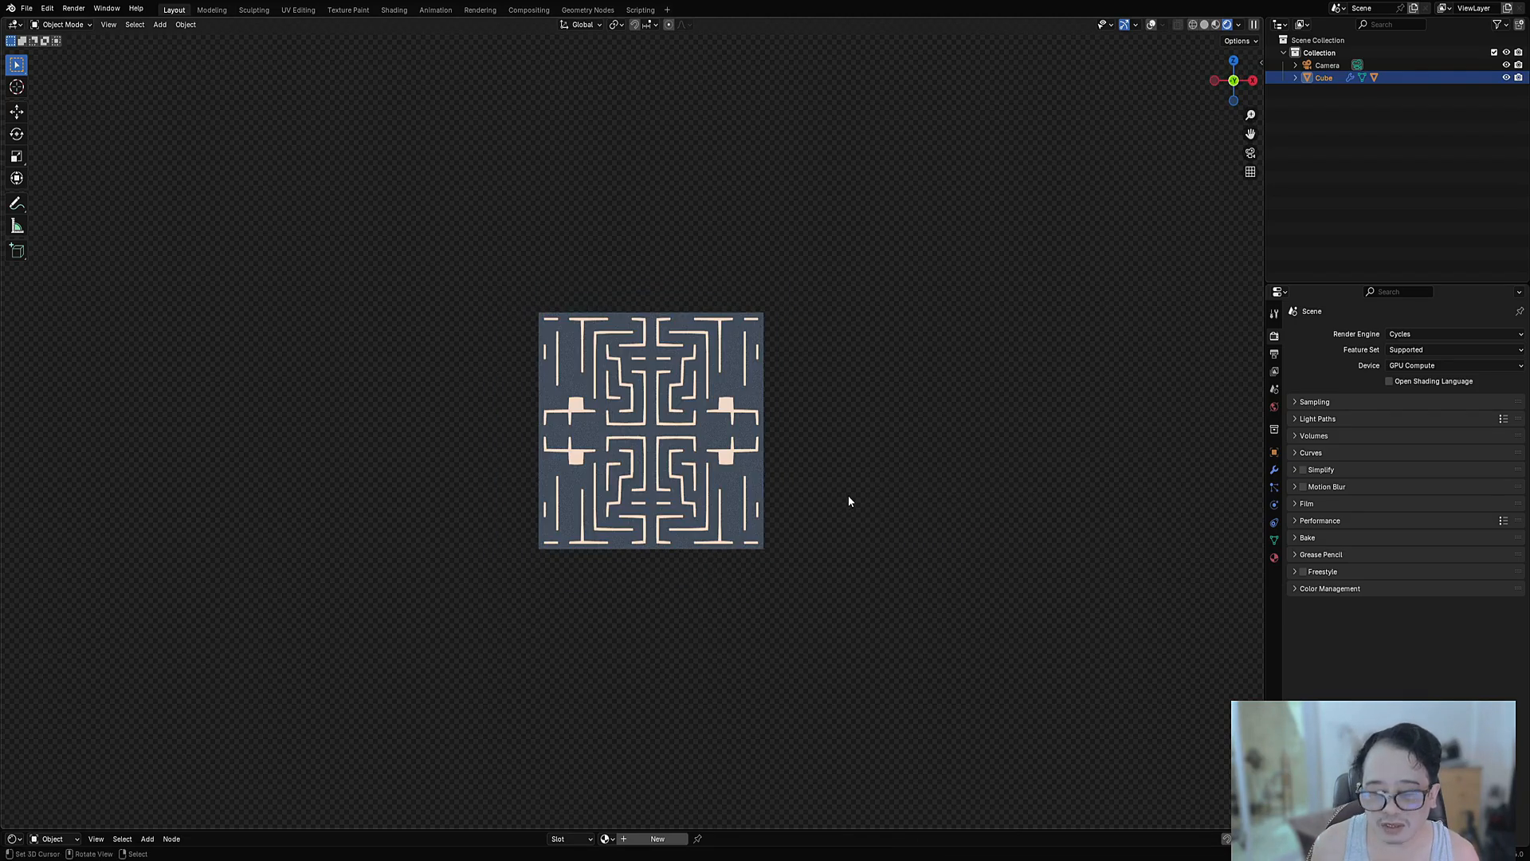
key("F9")
left_click(1061, 524)
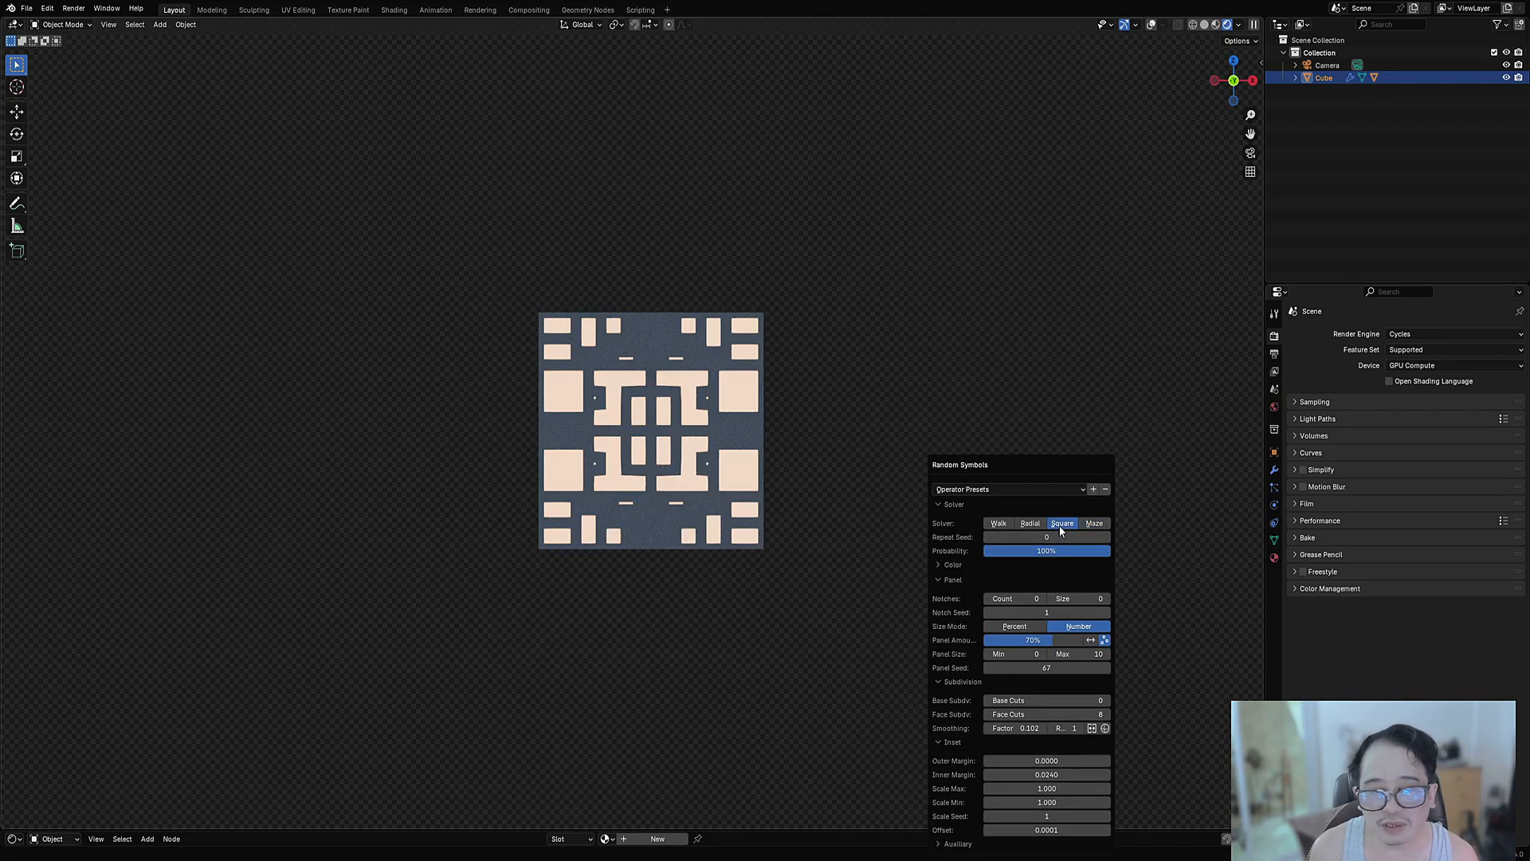
left_click(1029, 523)
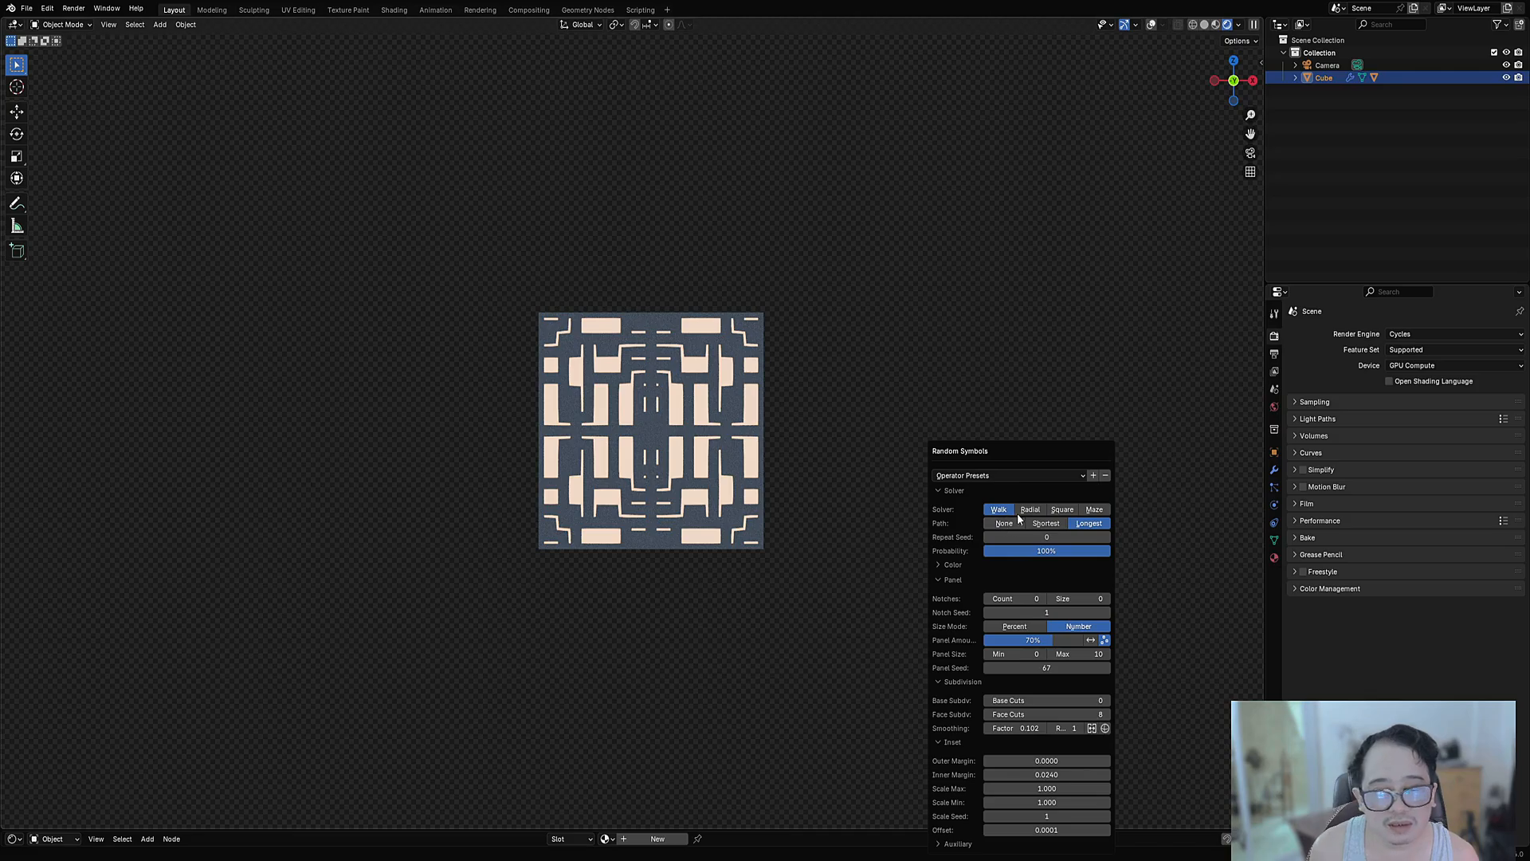
left_click(1011, 510)
left_click(1039, 523)
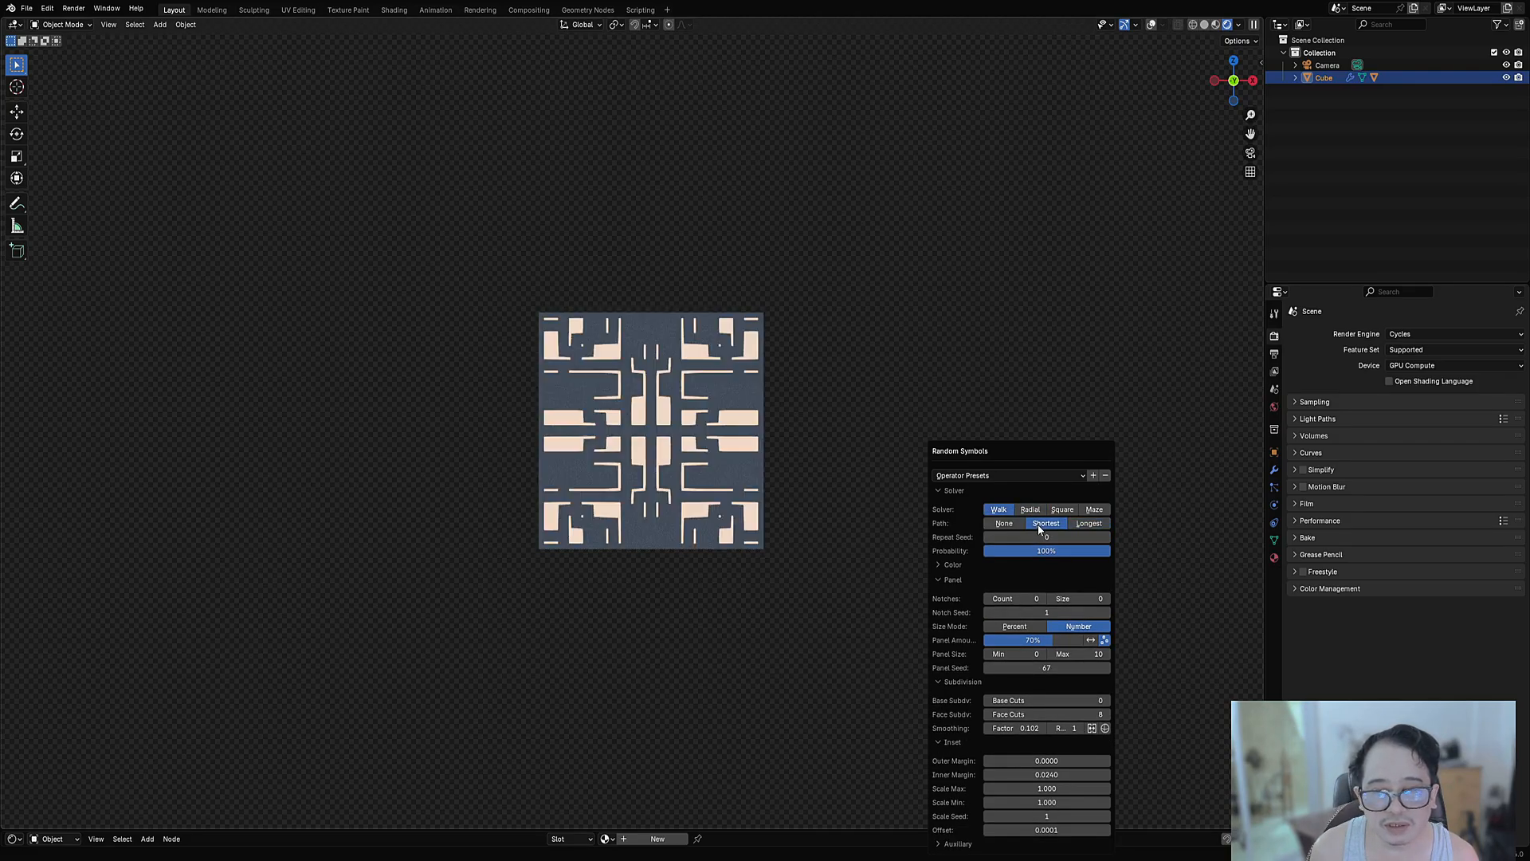
left_click(1015, 524)
left_click(1055, 512)
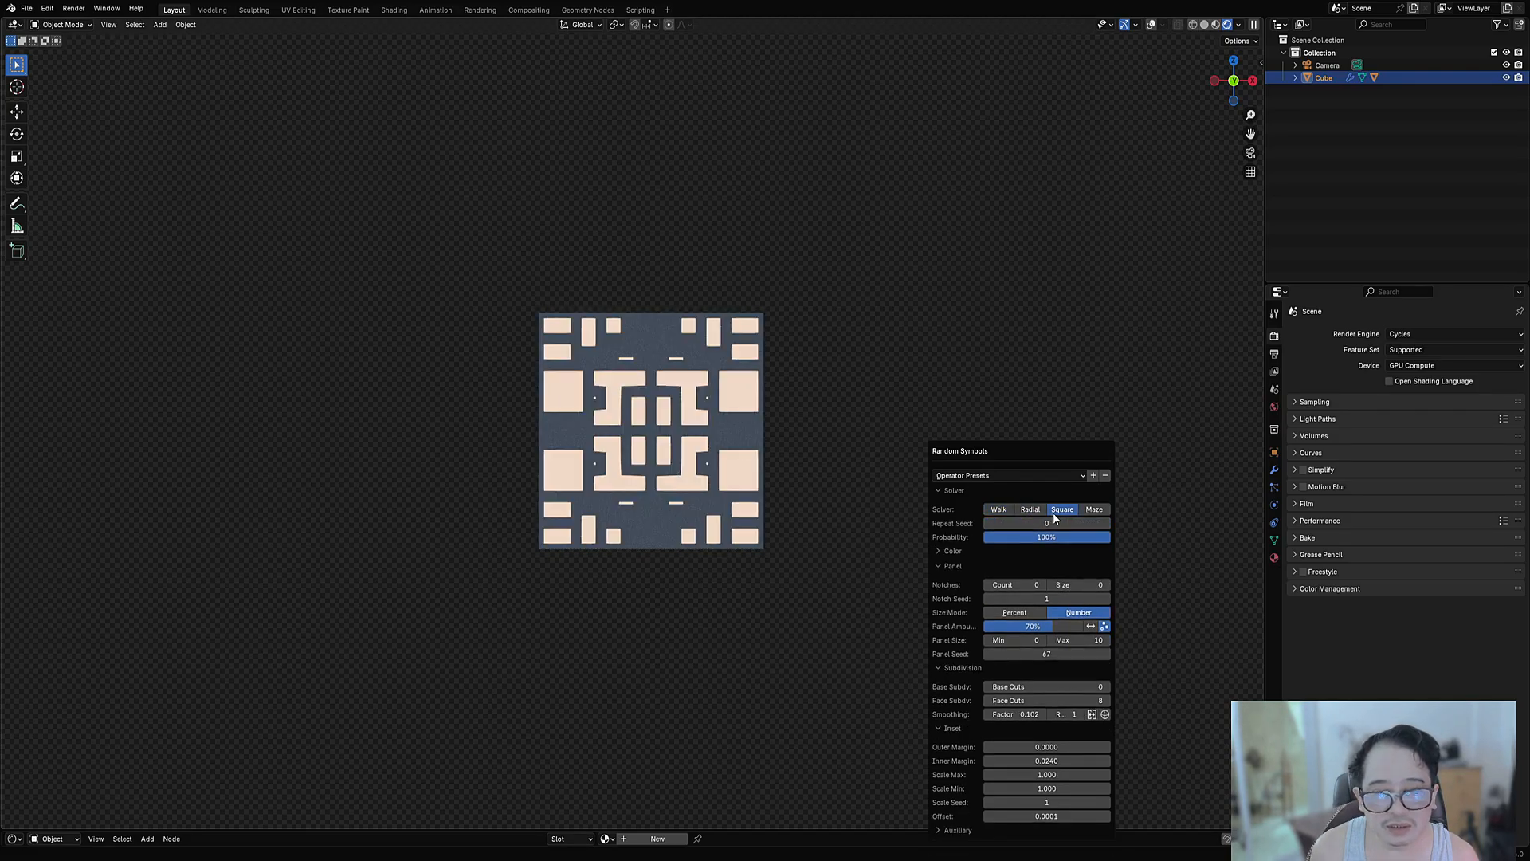
Set the face cuts to 12 and the maximum panel size to 20.
scroll(1061, 698, "up", 4, "ctrl")
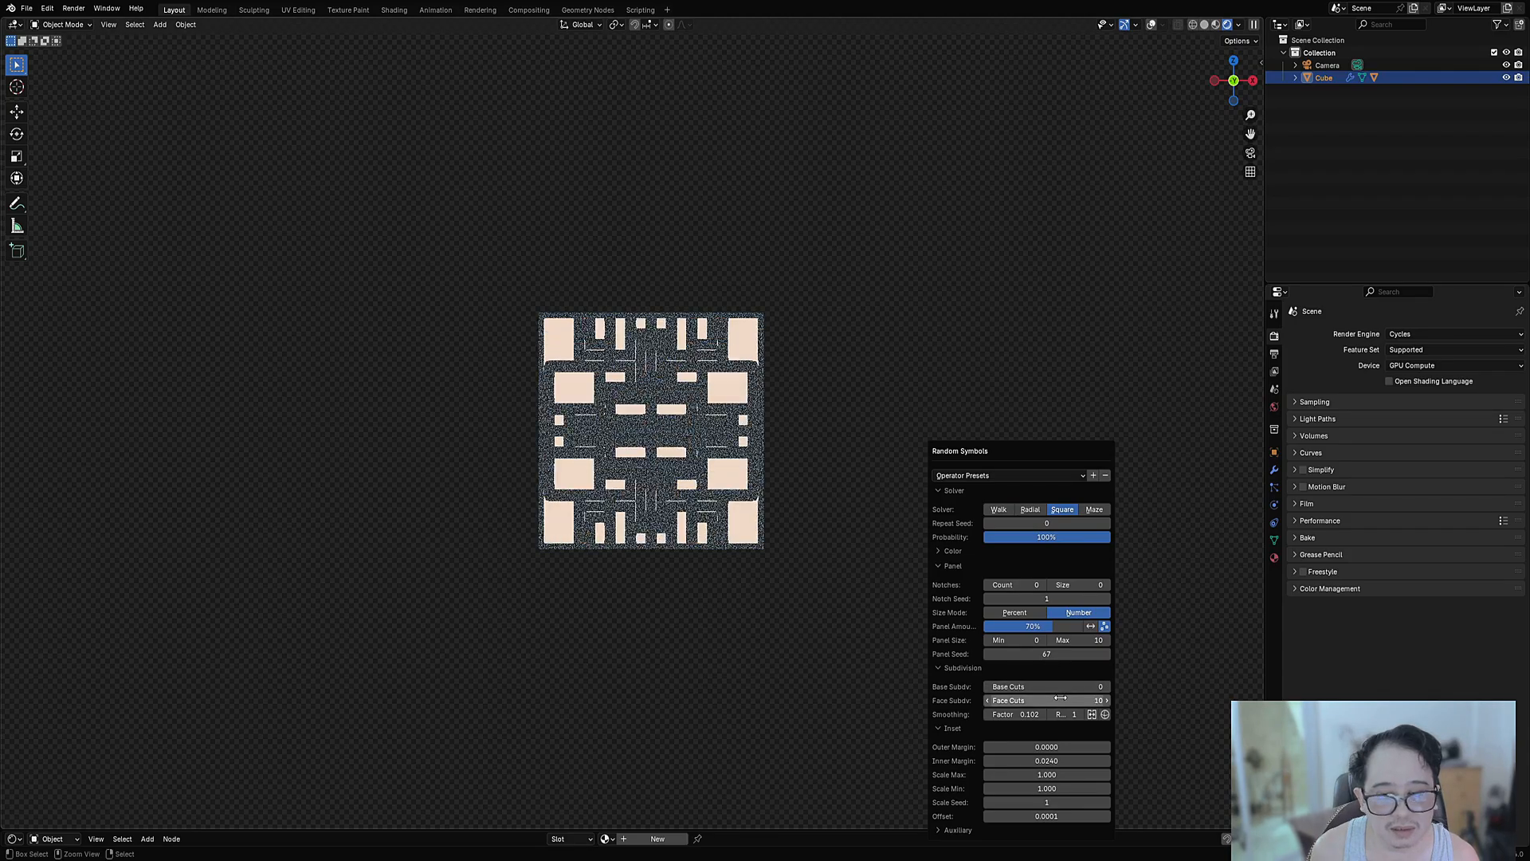
scroll(1069, 641, "down", 9, "ctrl")
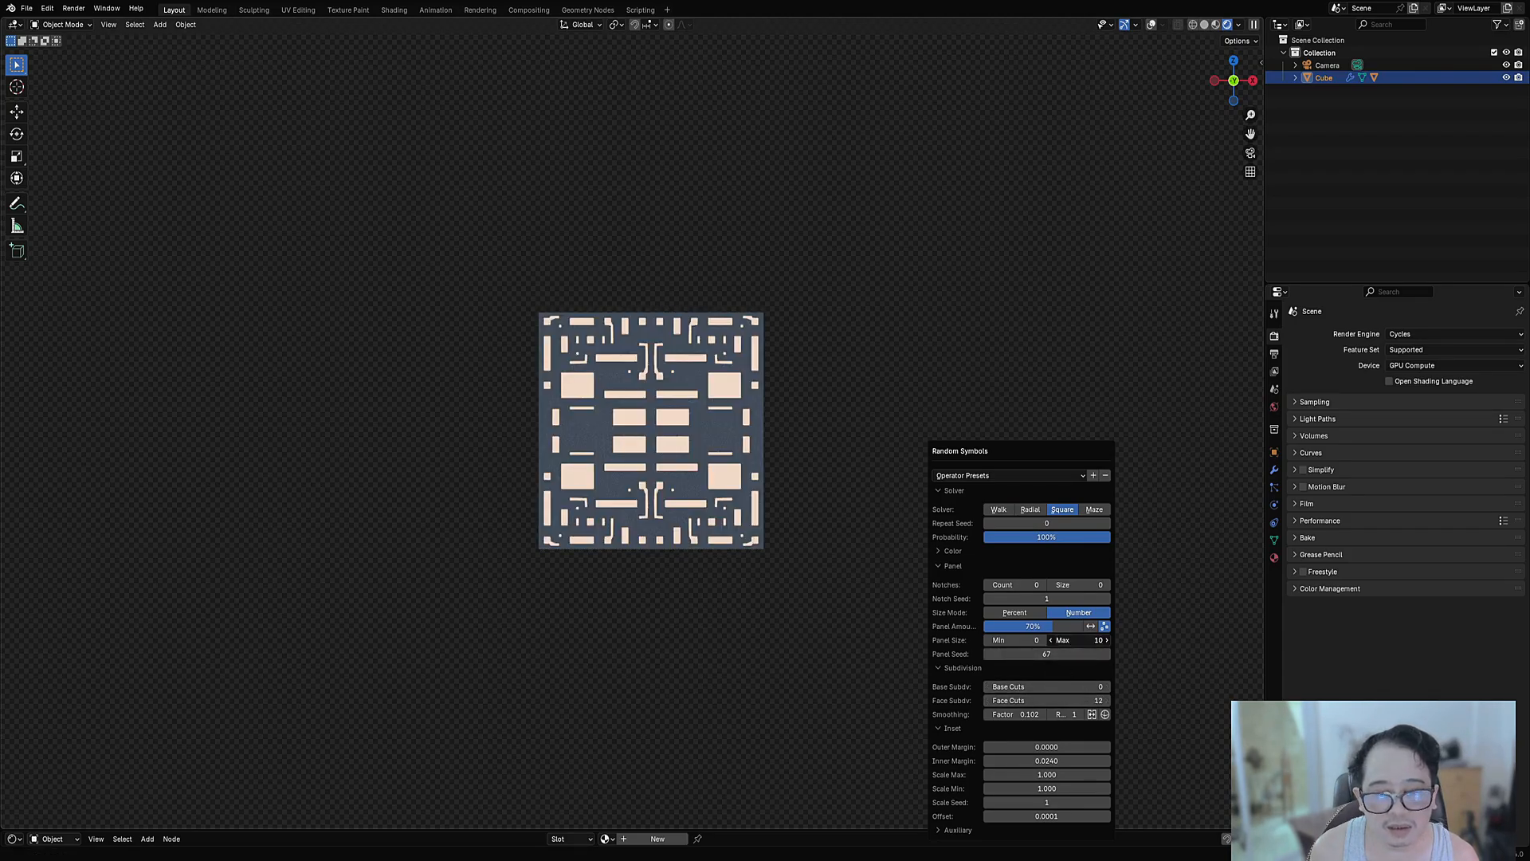
scroll(1069, 641, "up", 20, "ctrl")
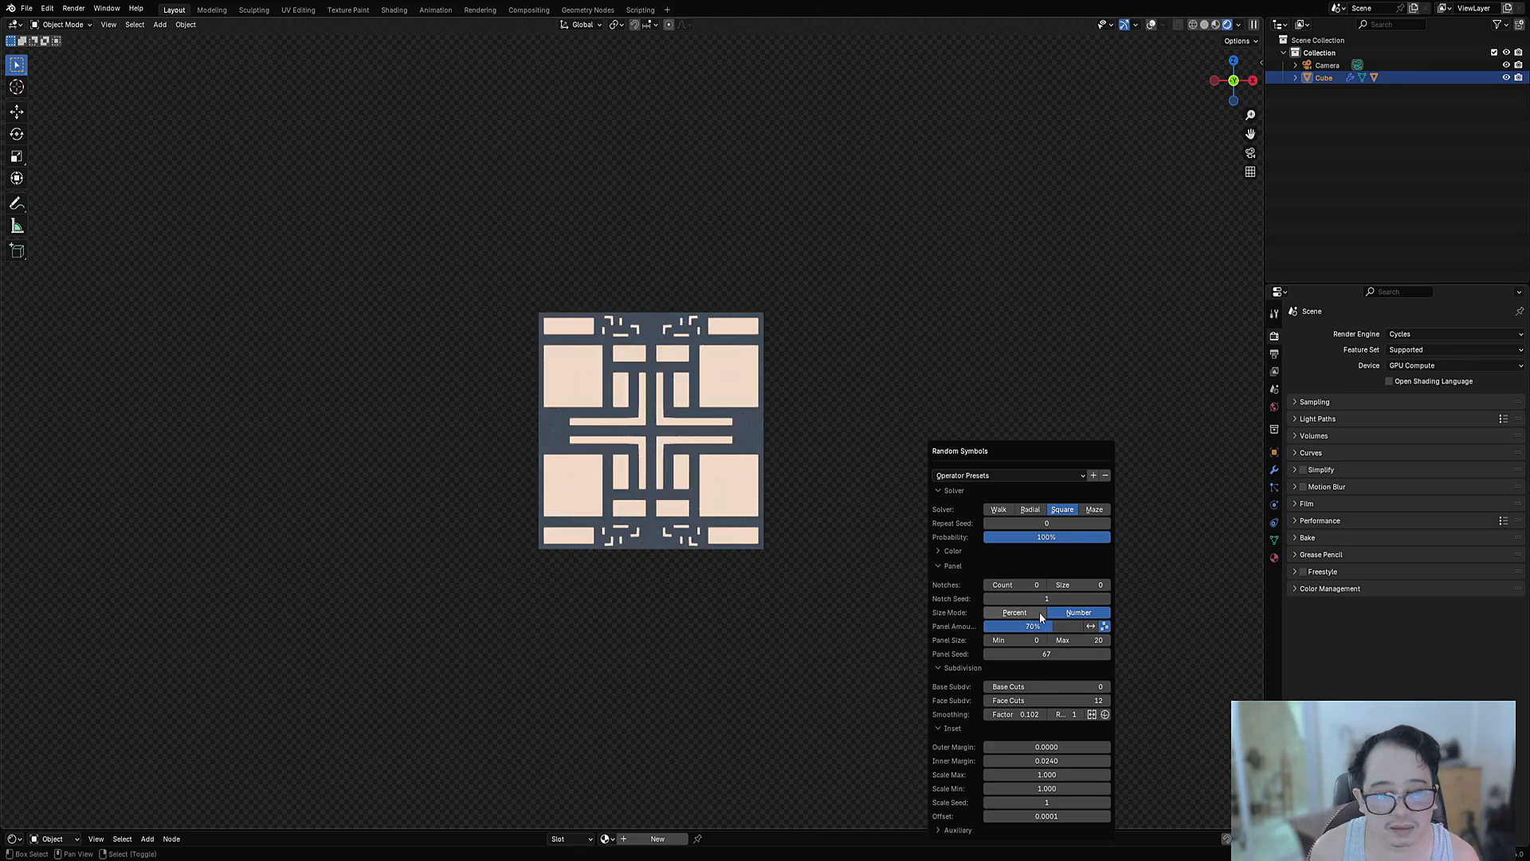
Set the panel notch count to 7 and expand the auxiliary options.
scroll(1018, 582, "up", 9, "ctrl")
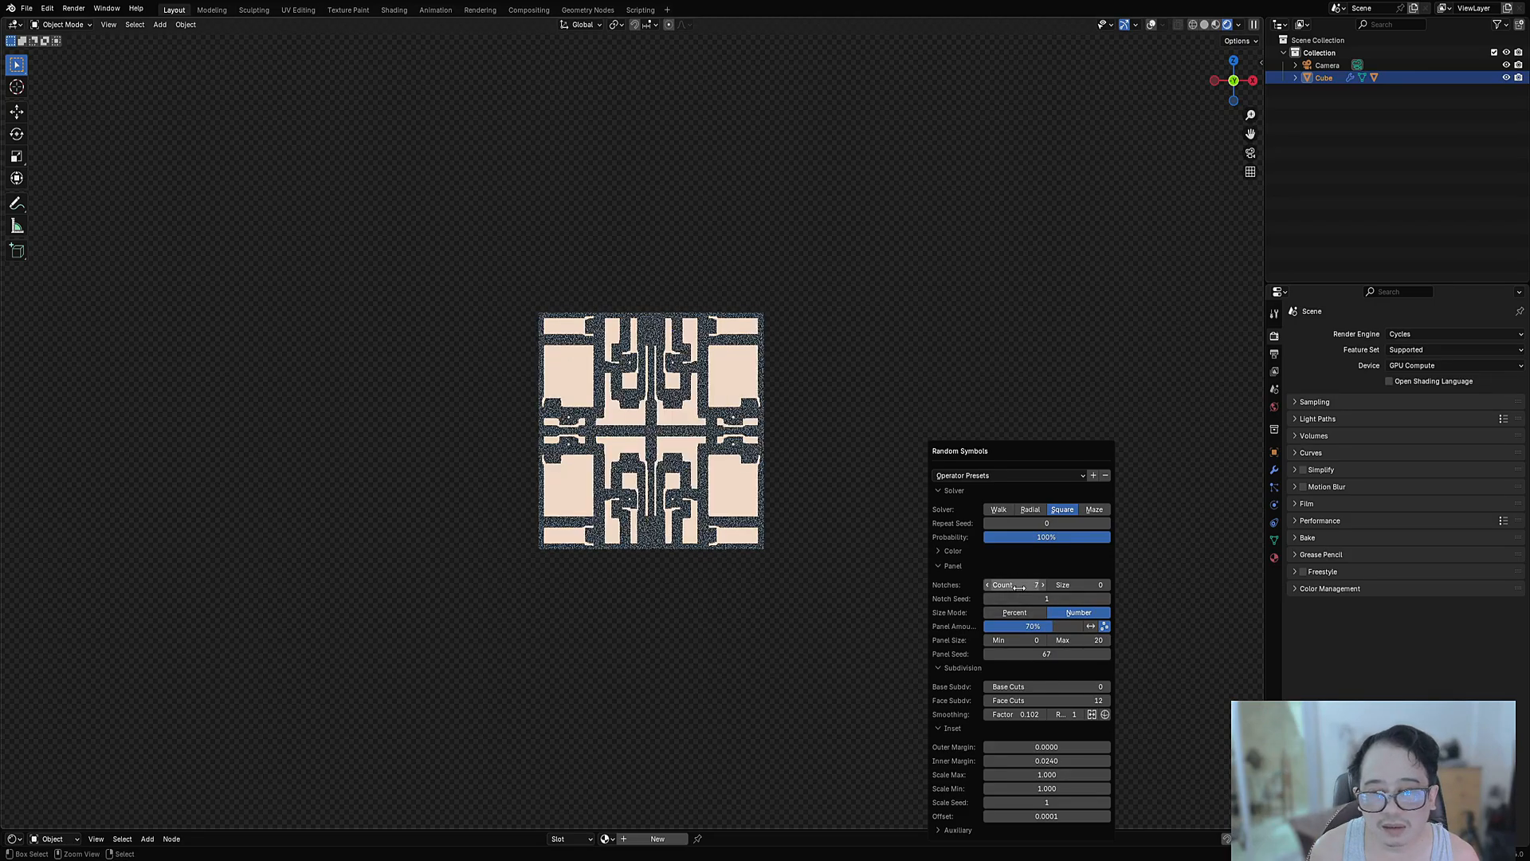
scroll(1019, 584, "down", 2, "ctrl")
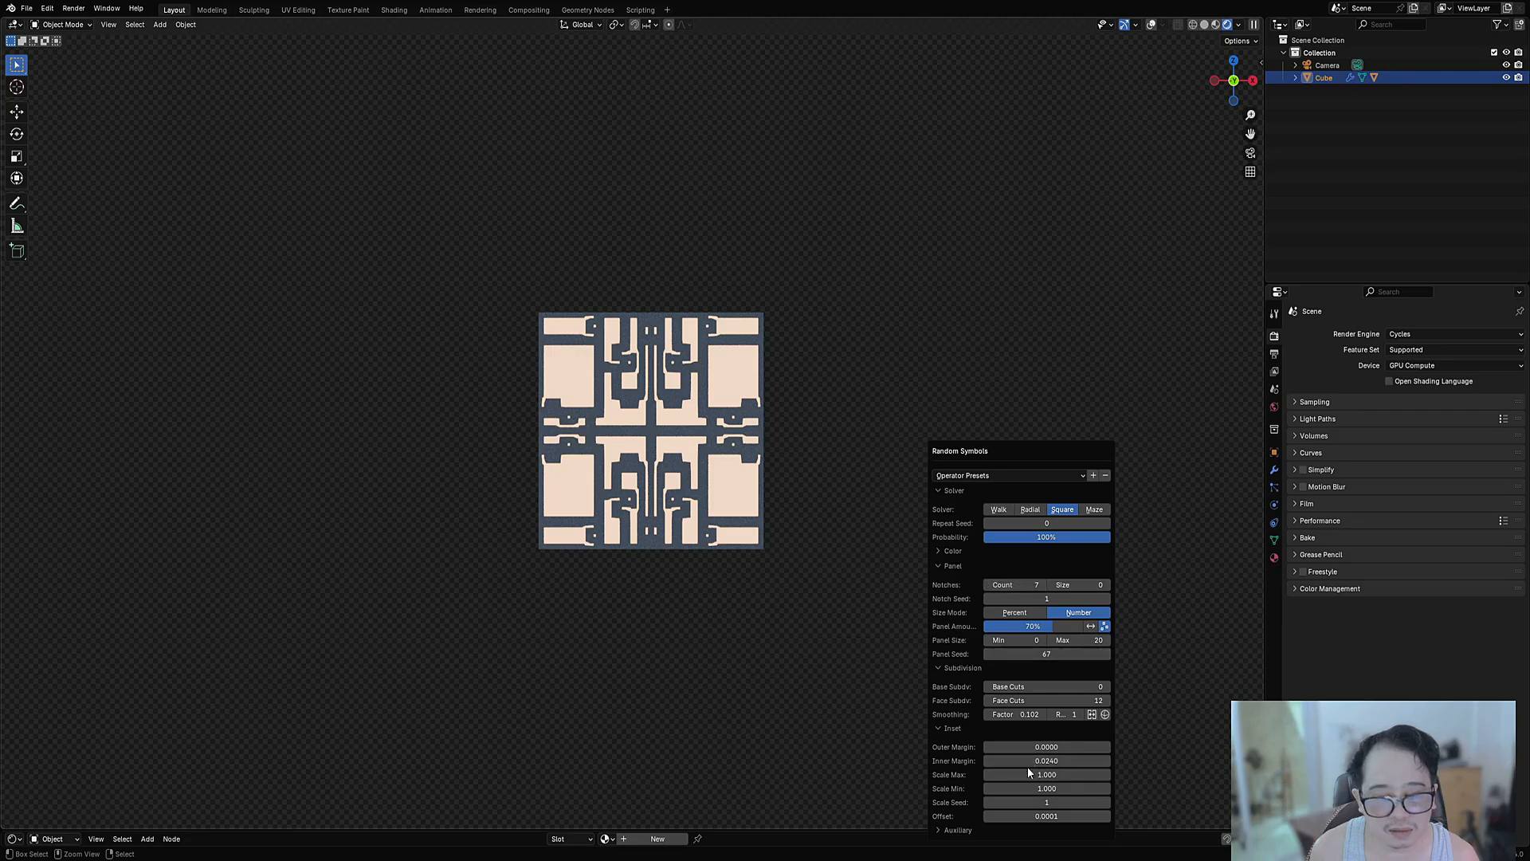
left_click(1001, 830)
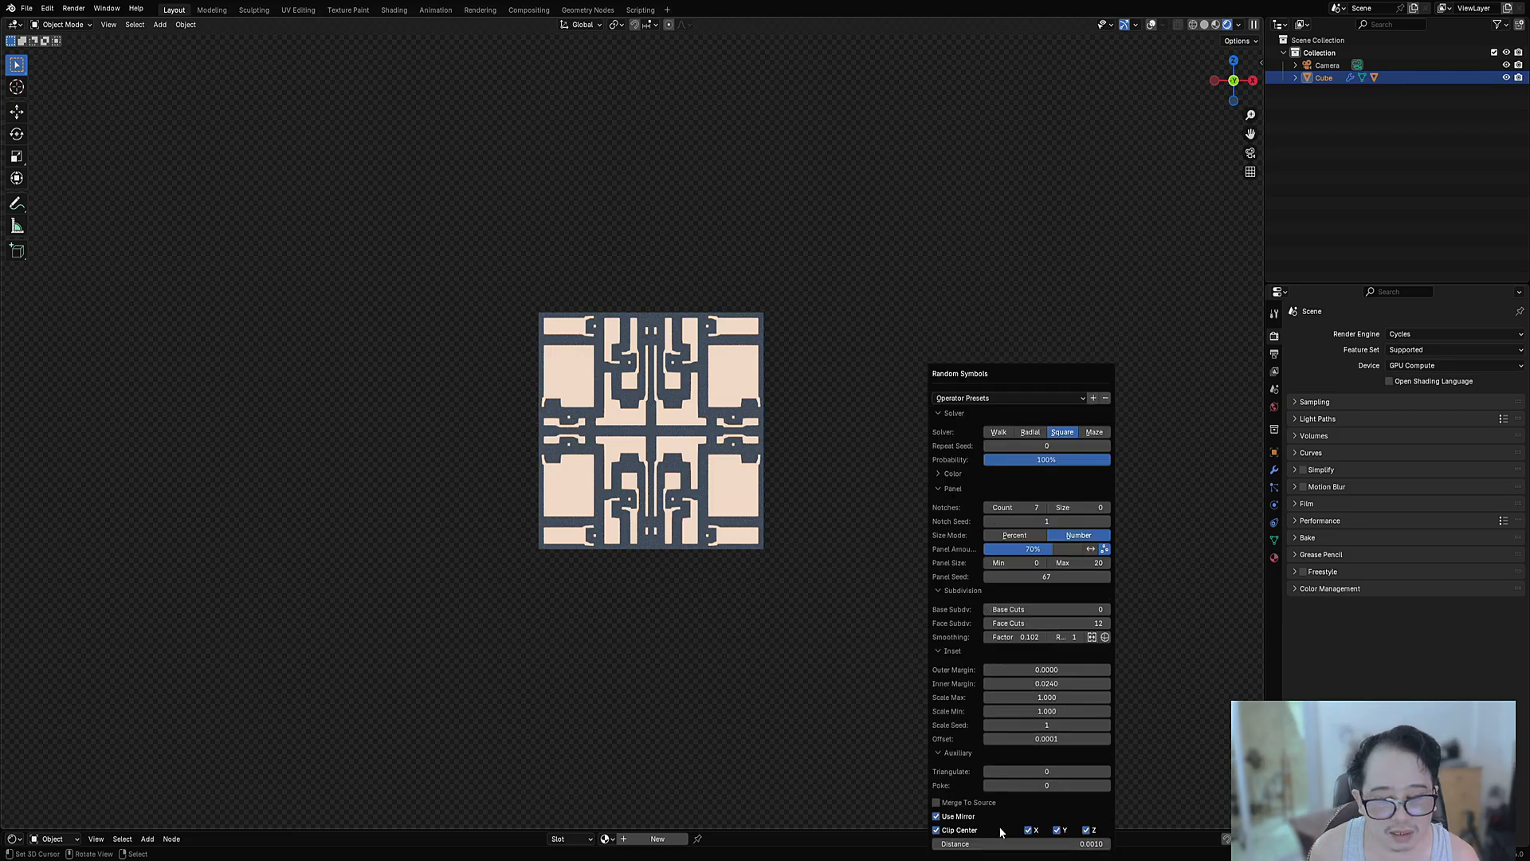
Set the auxiliary triangulate and poke values to 5 and advance the panel seed to 76.
left_click(1036, 772)
type("5")
key("Tab")
type("5")
key("Return")
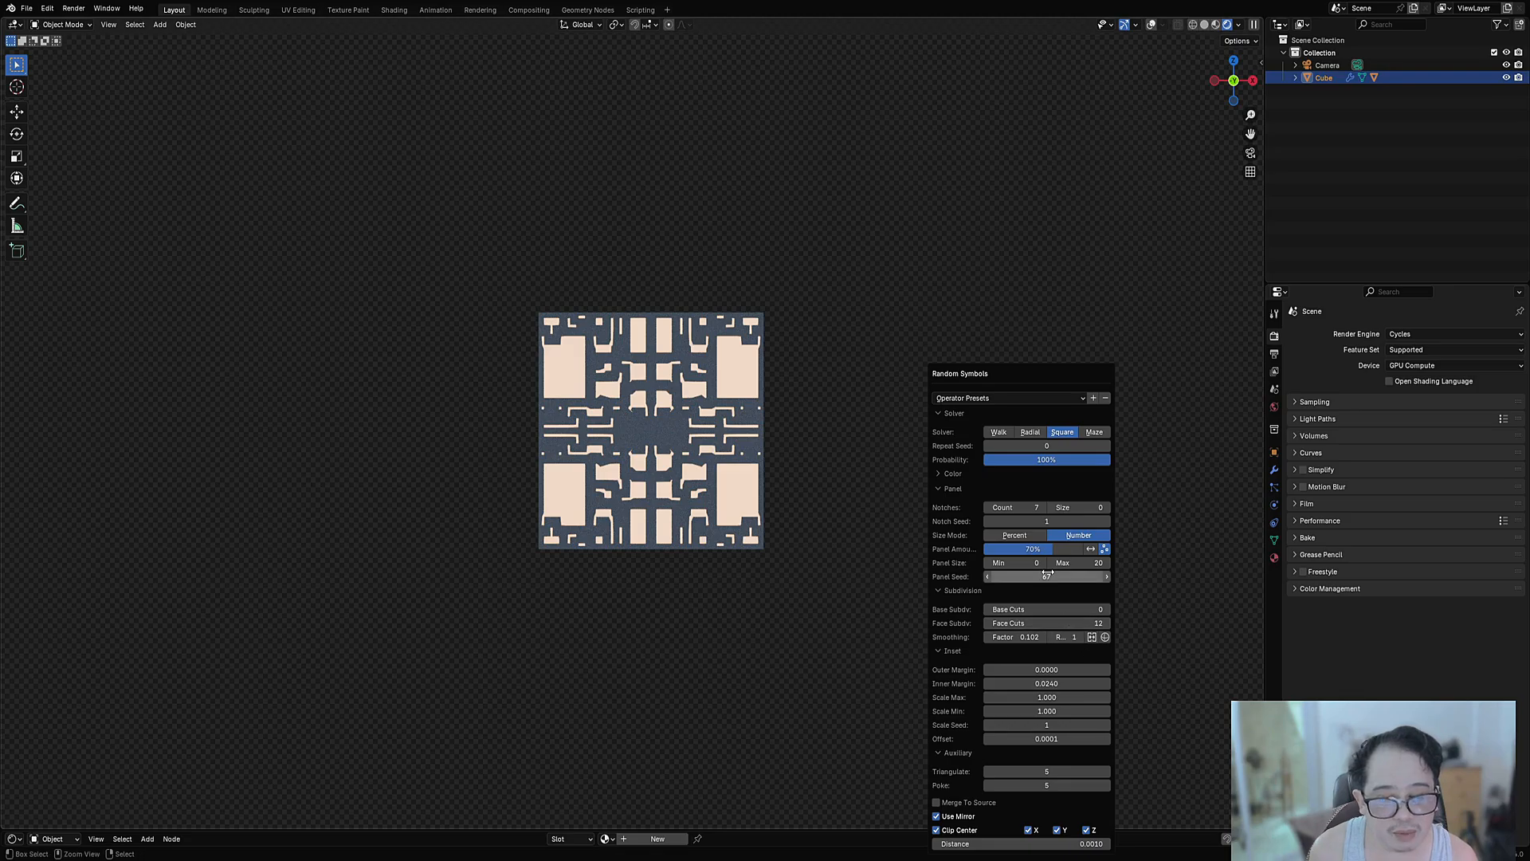
left_click_drag(1050, 575, 1075, 576)
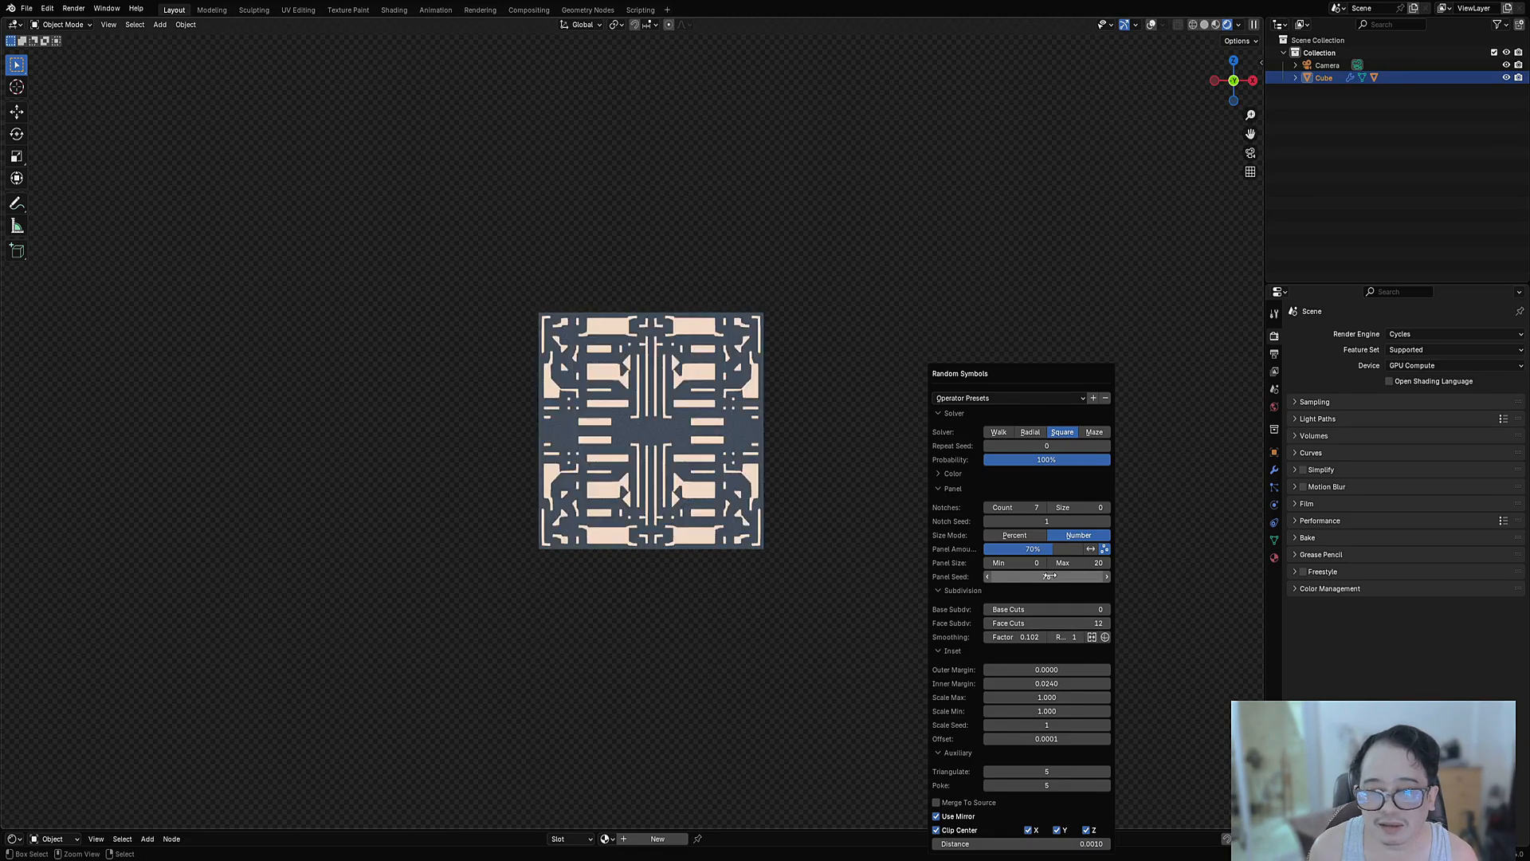
Reset the poke and triangulate values to 0 and raise the panel seed to 80.
left_click_drag(1061, 787, 1036, 787)
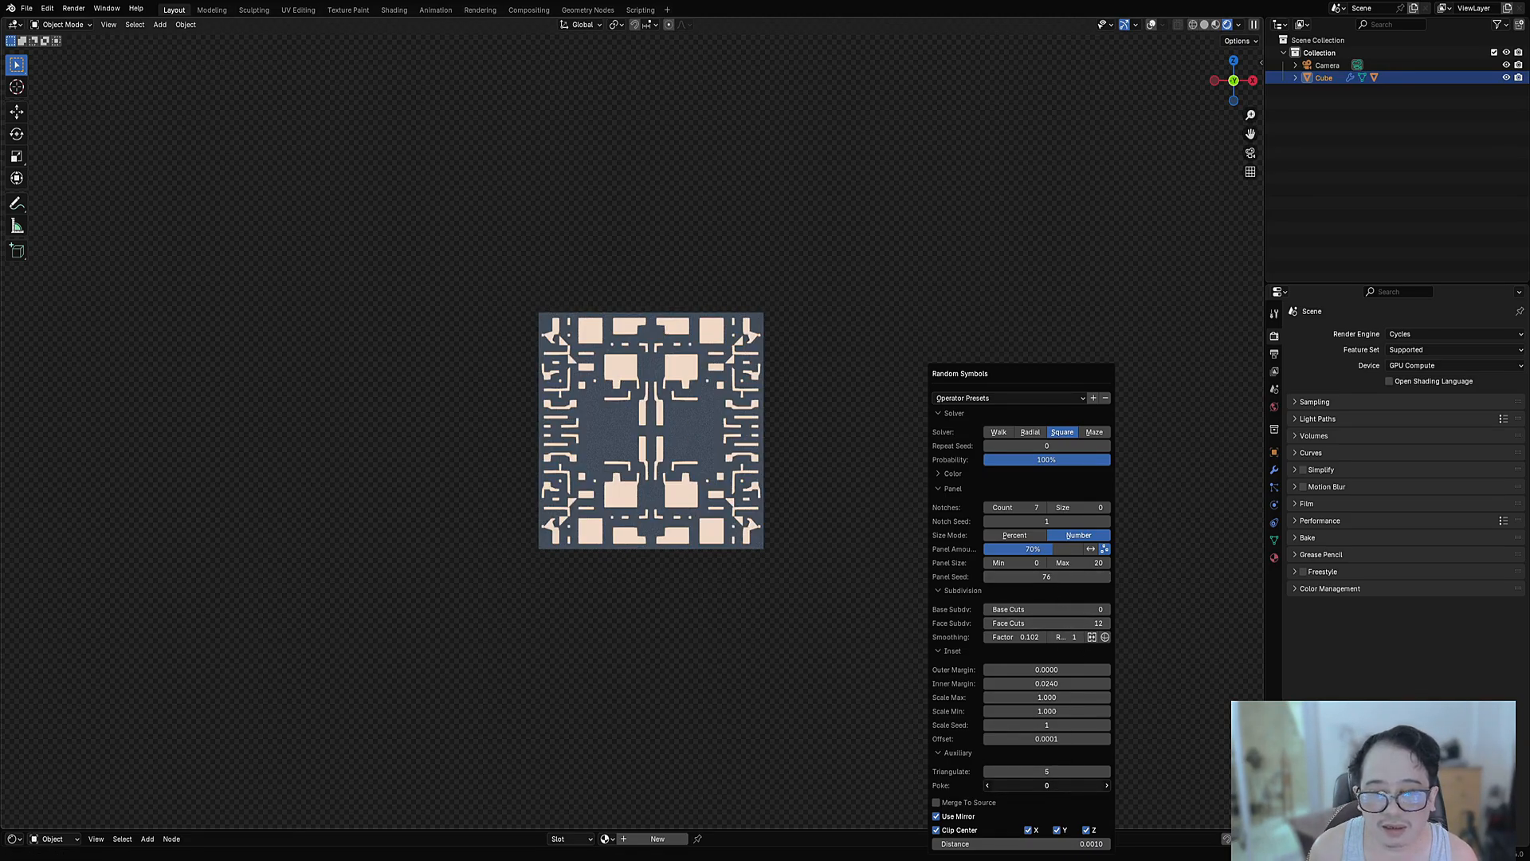
left_click_drag(1033, 576, 1054, 577)
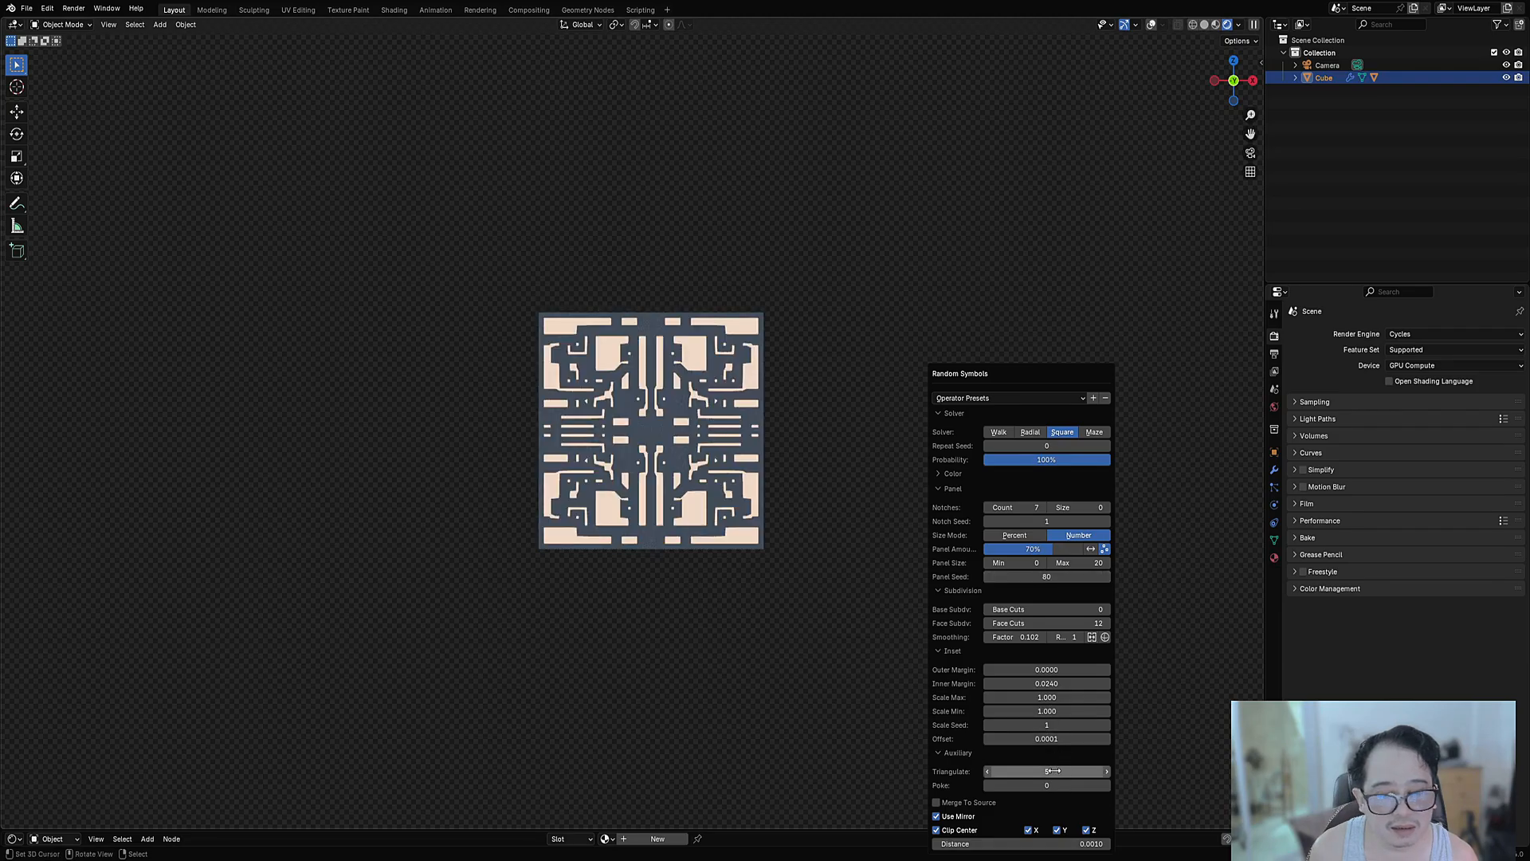
left_click_drag(1054, 771, 1032, 771)
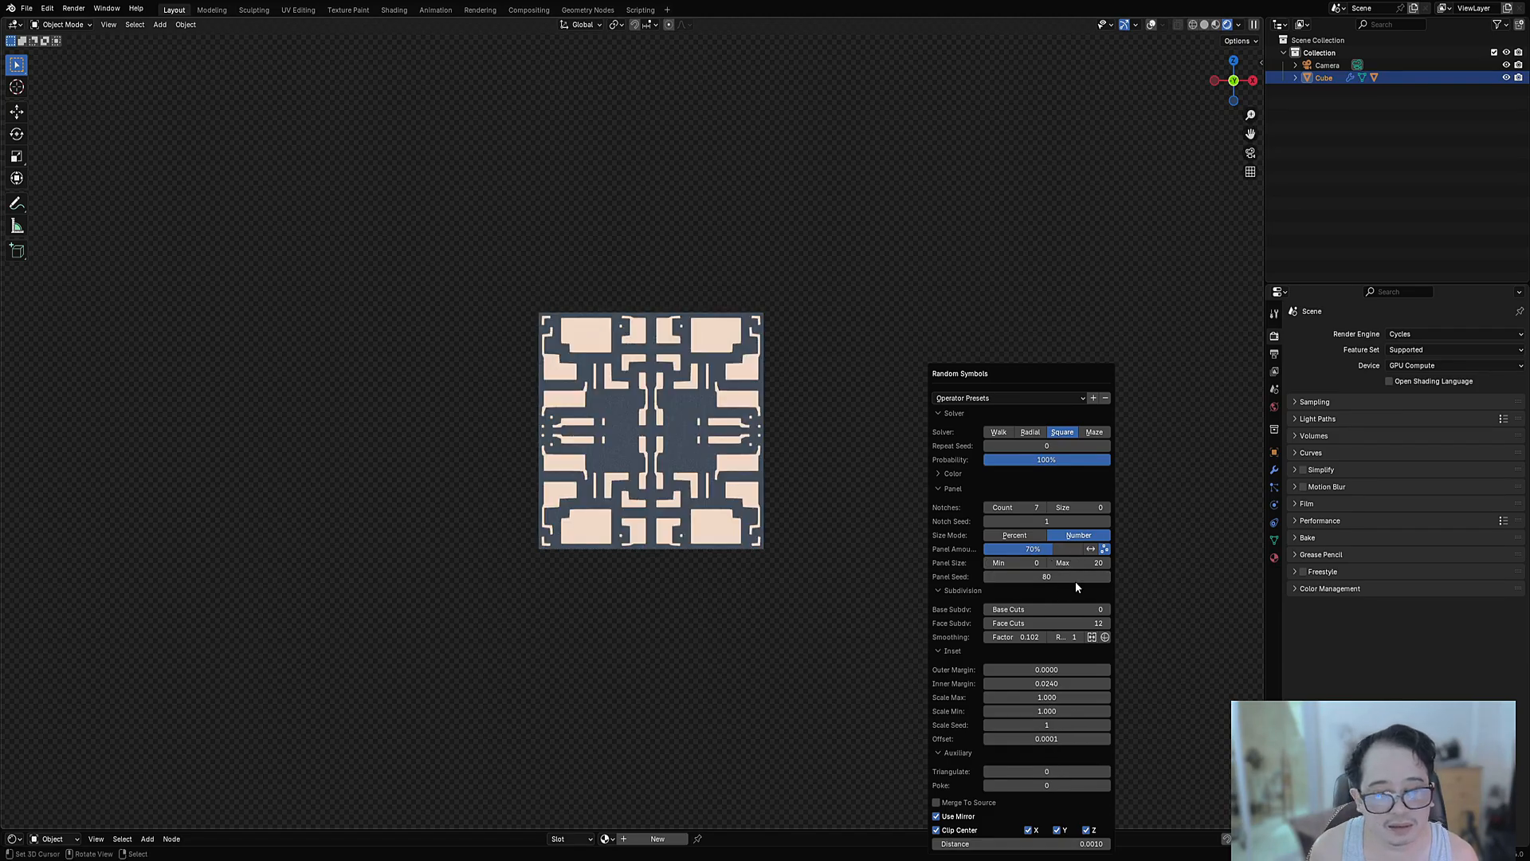
Try face cuts between 4 and 7 on the cube's symbol pattern and settle on 6.
left_click_drag(1080, 623, 1032, 623)
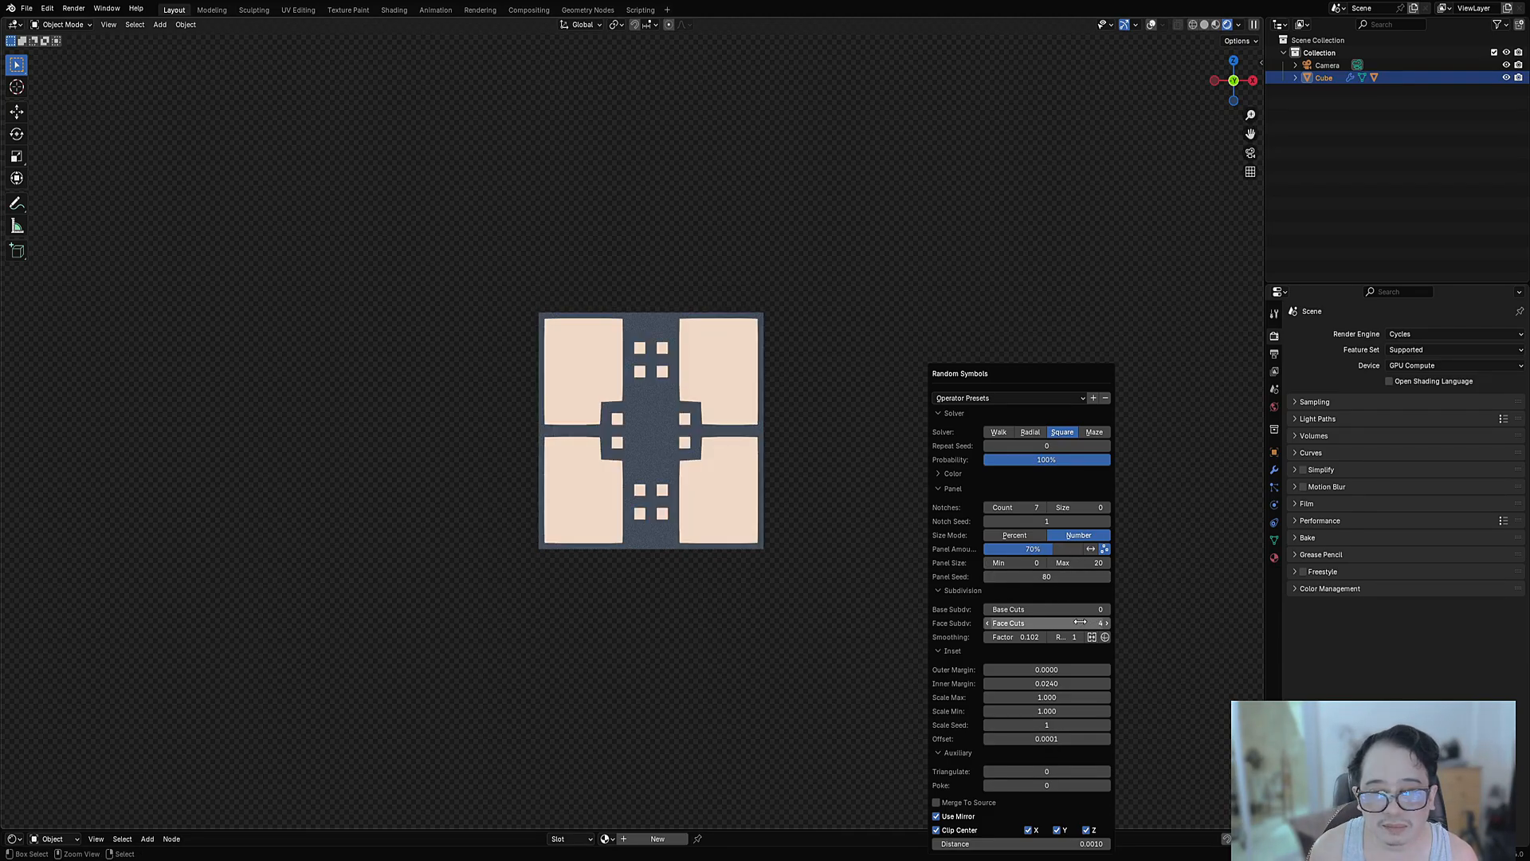
scroll(1080, 622, "up", 2, "ctrl")
scroll(1080, 622, "down", 1, "ctrl")
scroll(1080, 622, "down", 1, "ctrl")
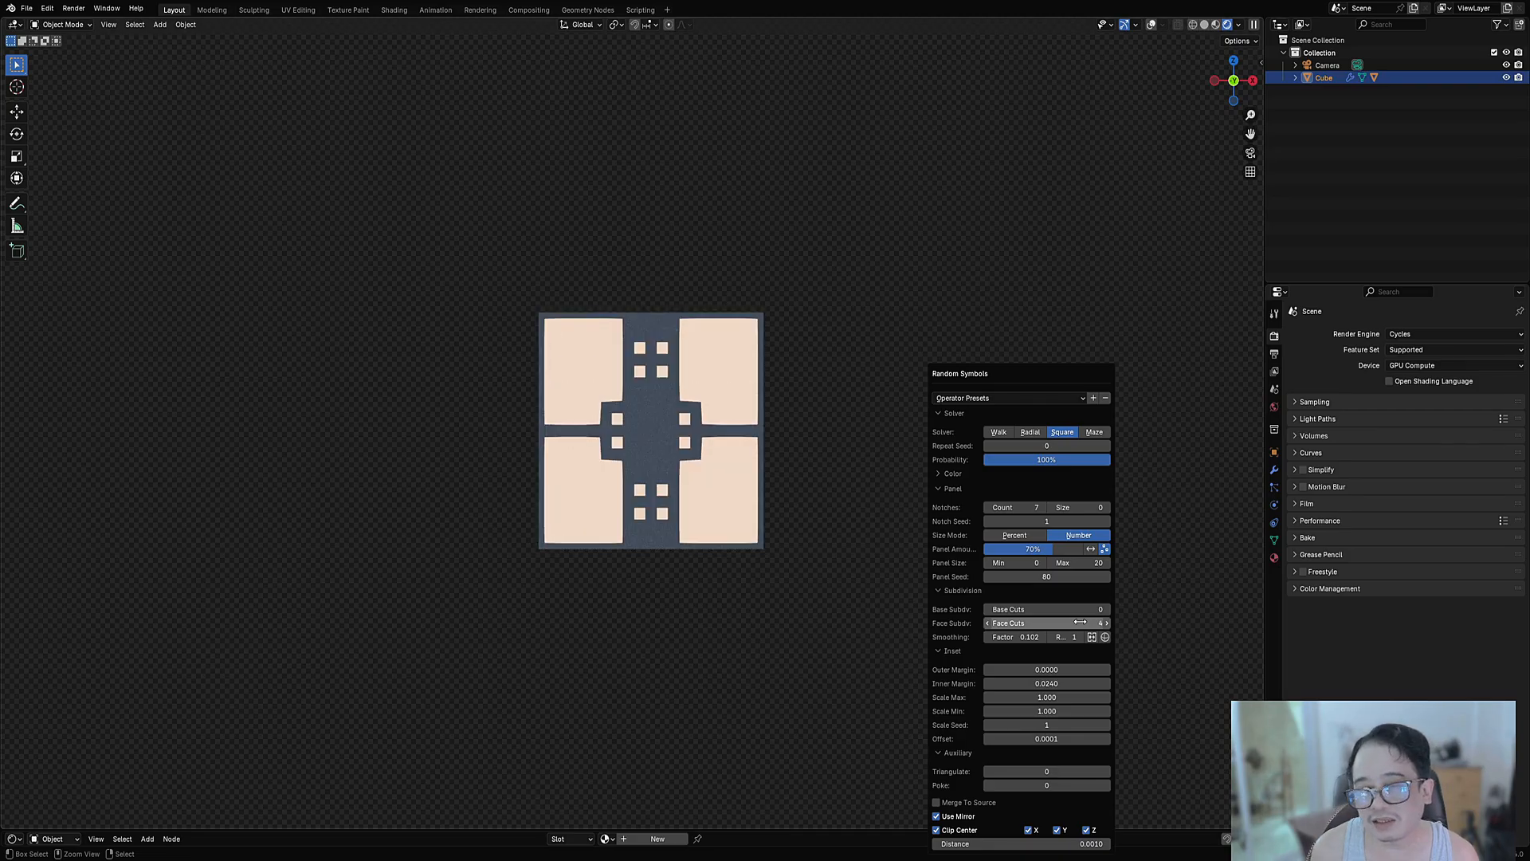
scroll(1080, 622, "up", 1, "ctrl")
scroll(1080, 622, "up", 2, "ctrl")
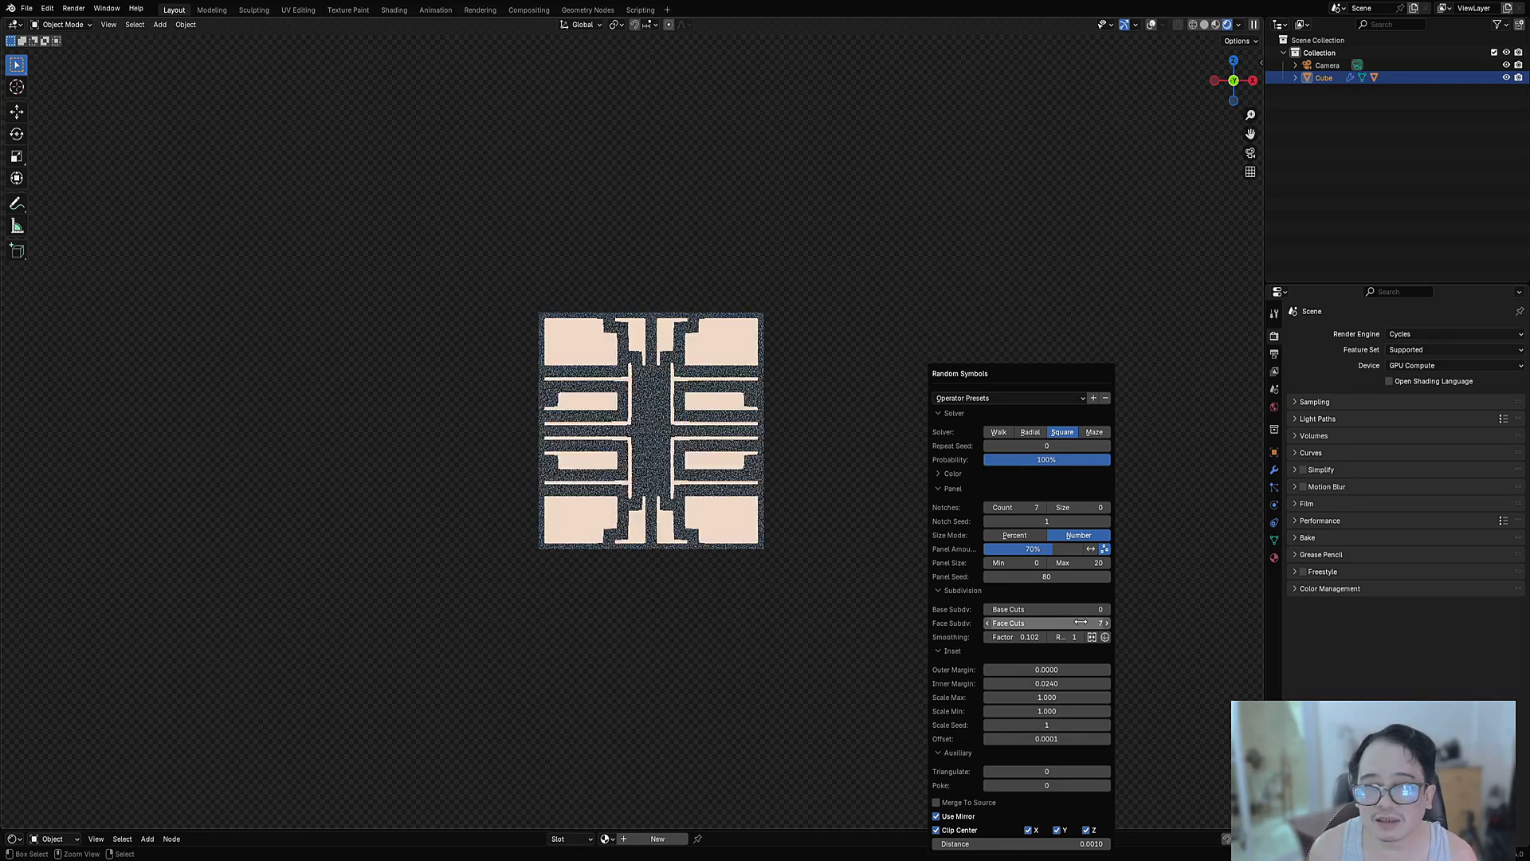
scroll(1080, 622, "down", 2, "ctrl")
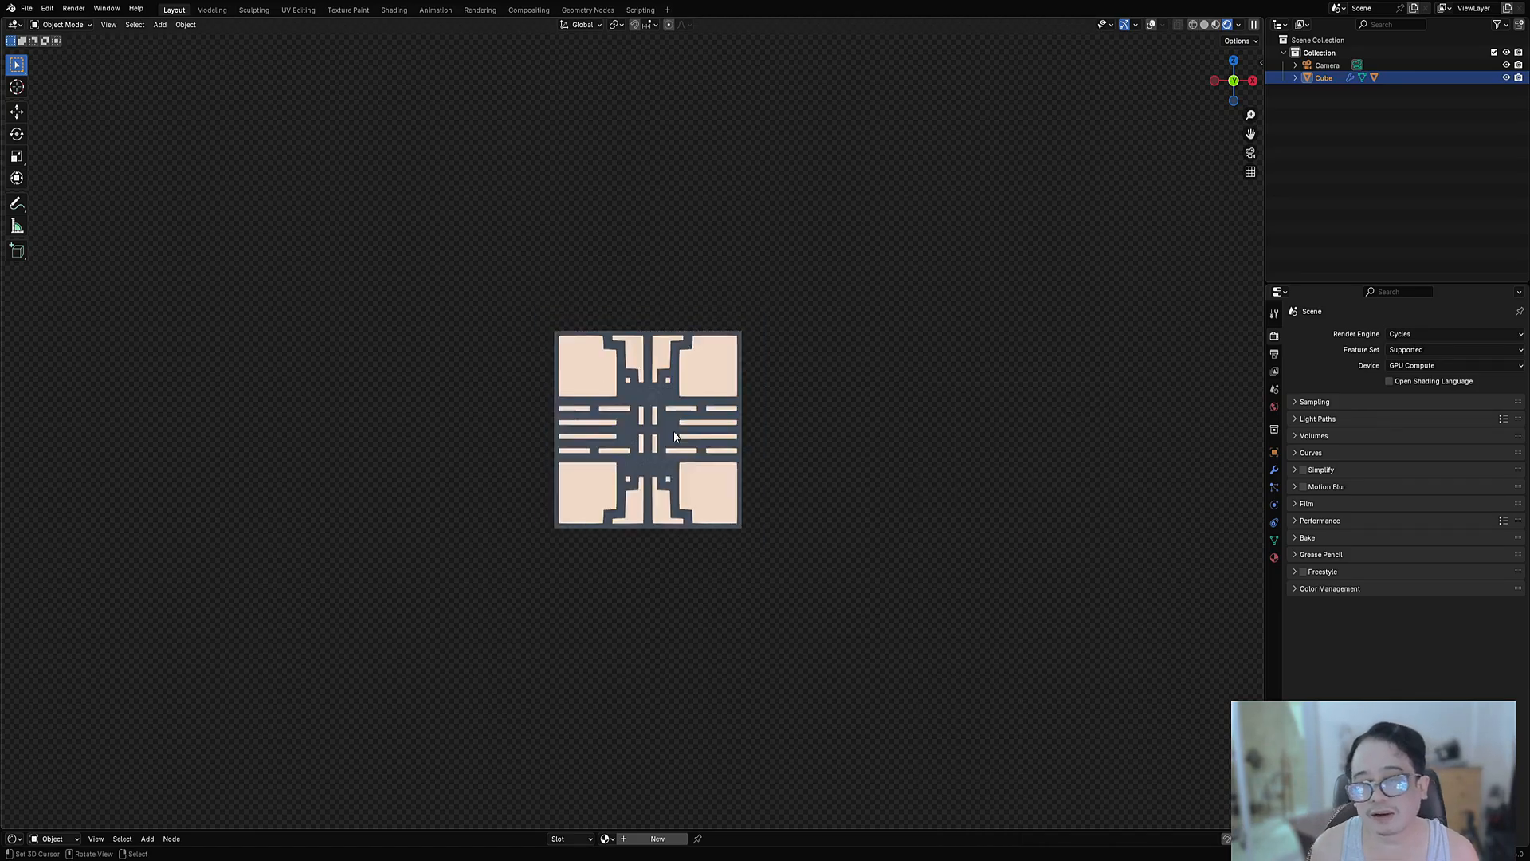
Delete the symbol pattern from the cube's front and the cube itself.
middle_click_drag(748, 372, 782, 432)
scroll(780, 435, "up", 3)
key("Delete")
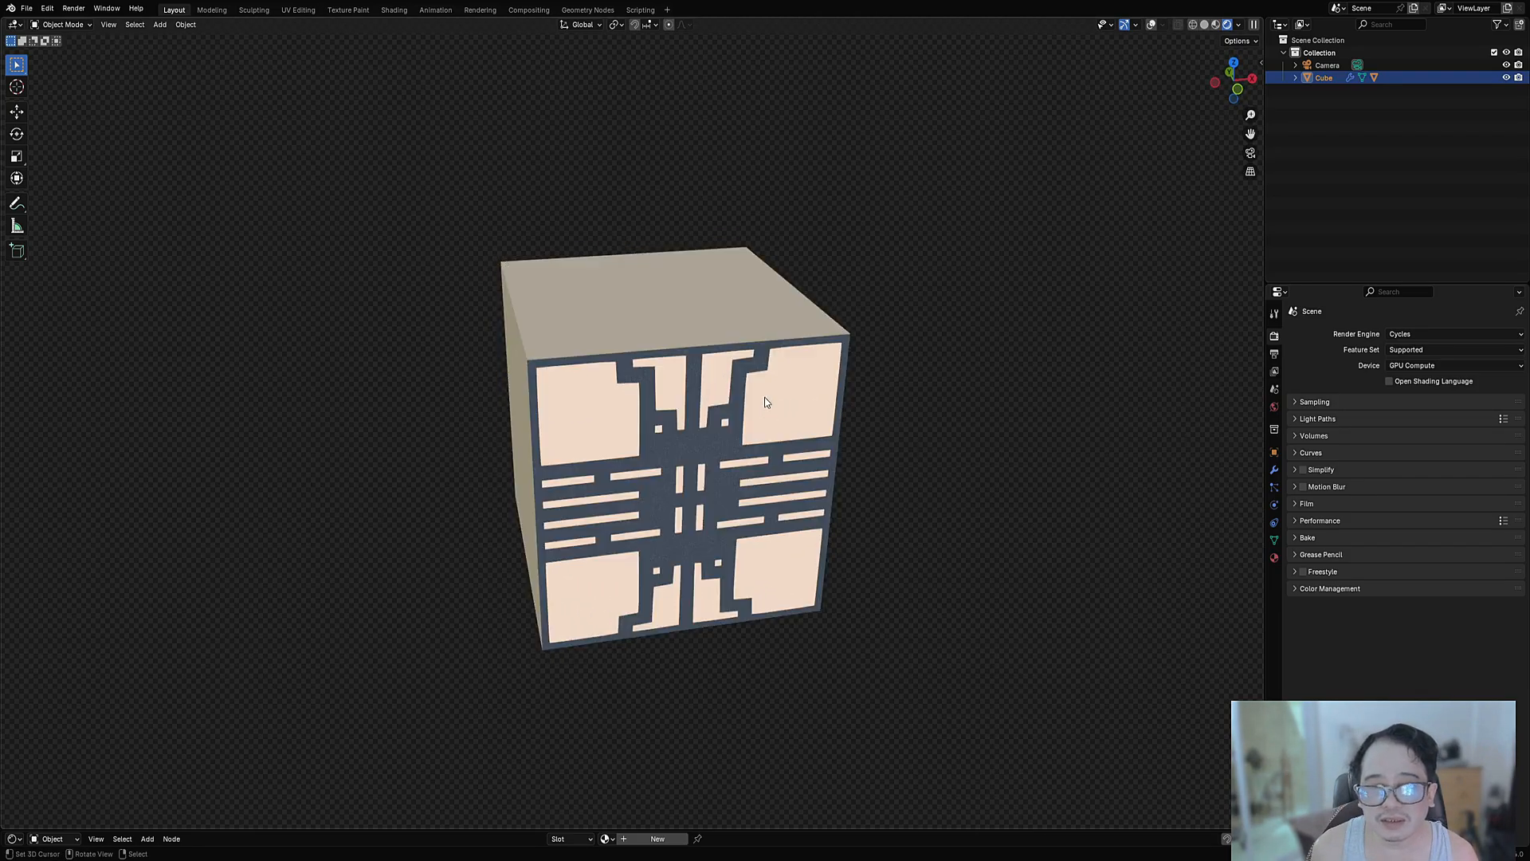
left_click(752, 390)
key("x")
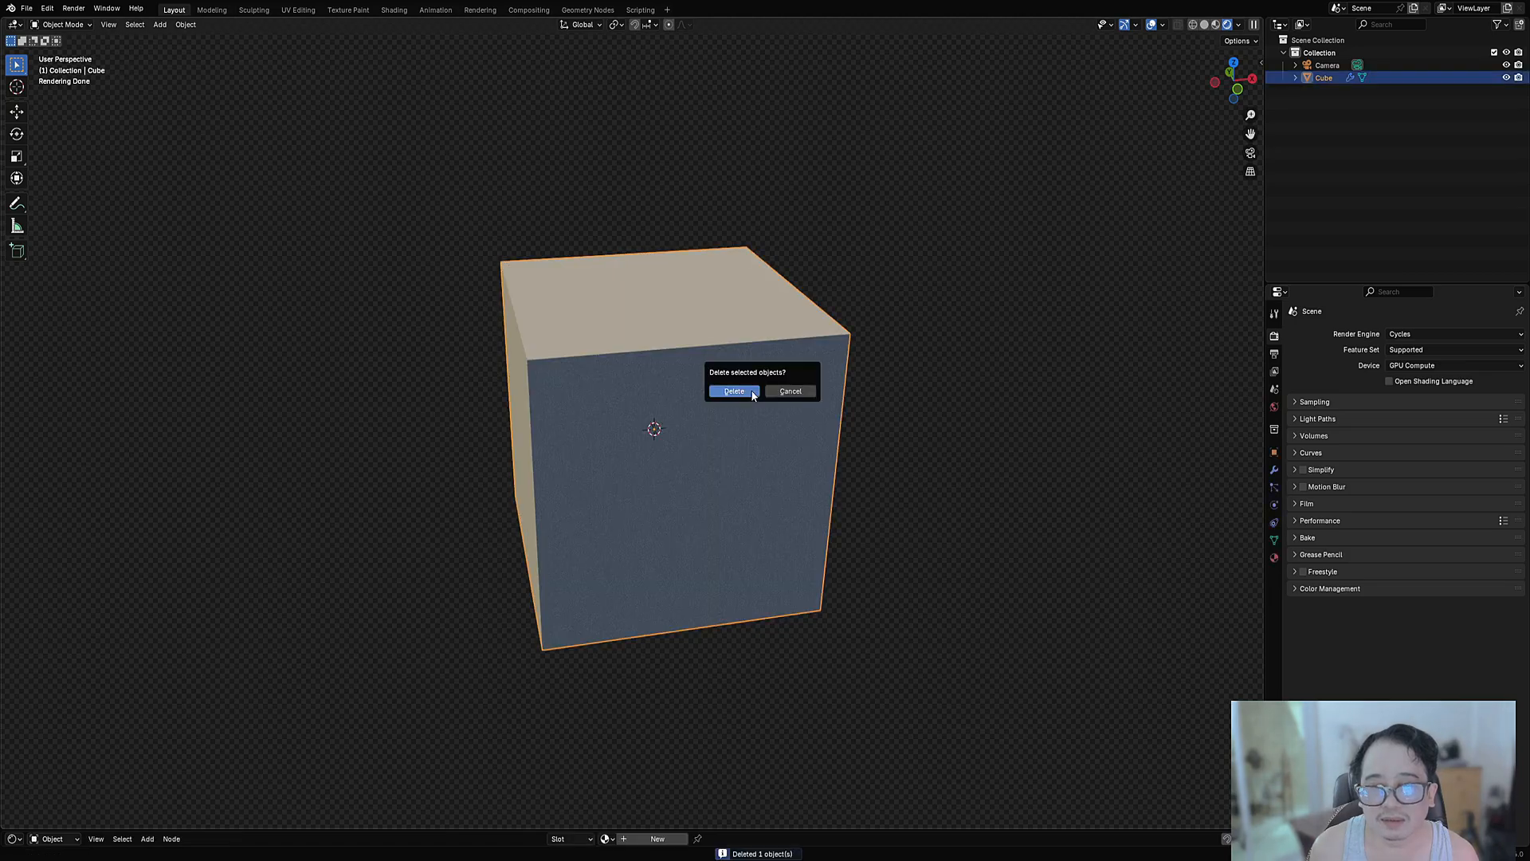
left_click(737, 393)
Add a cylinder mesh to the scene.
key("shift+a")
mouse_move(754, 405)
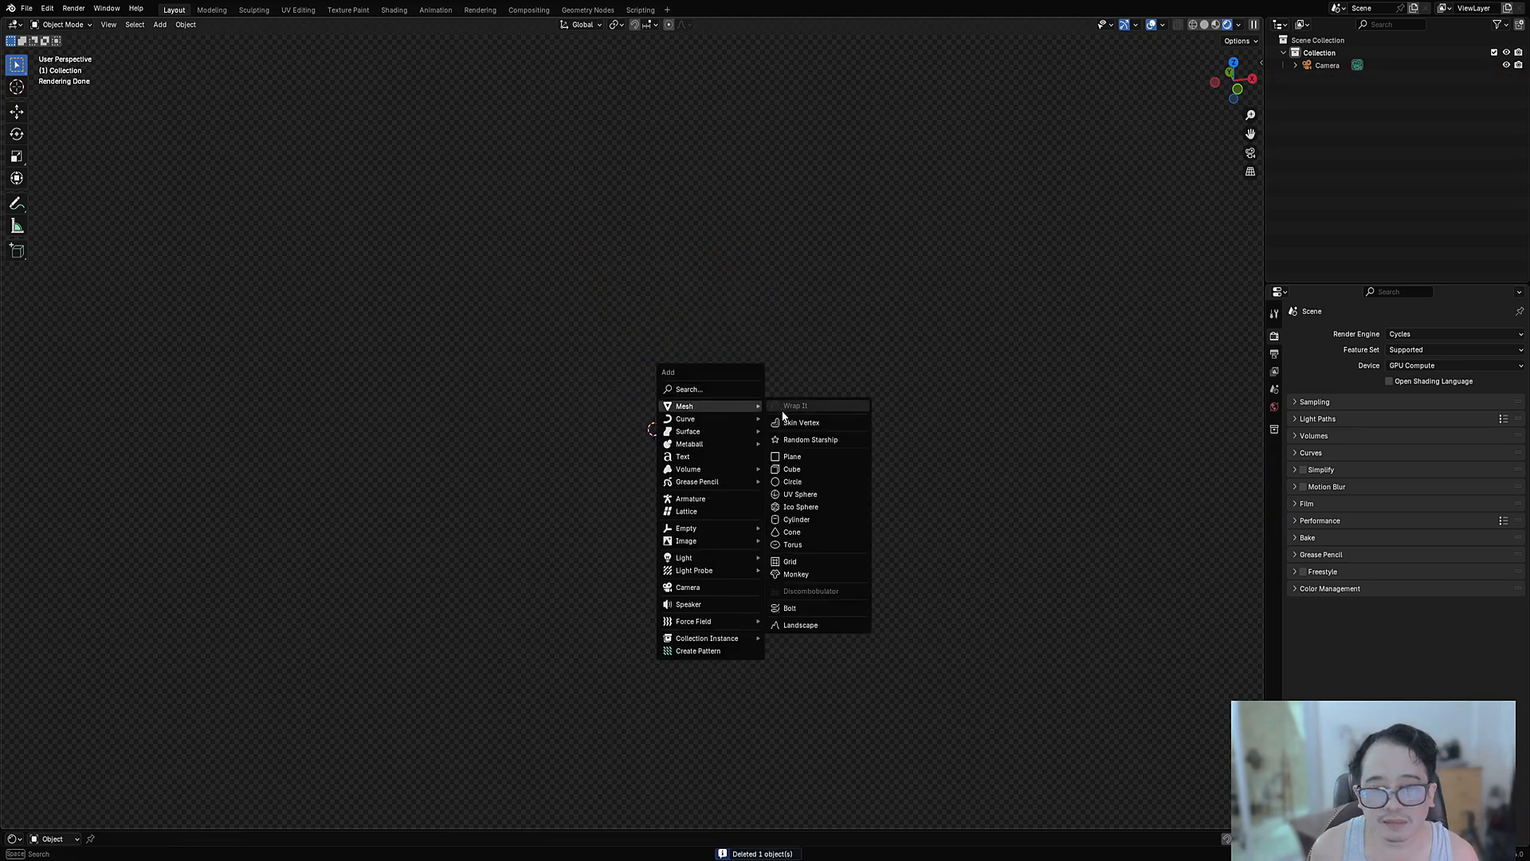
left_click(795, 519)
middle_click_drag(774, 285, 769, 316)
scroll(768, 315, "up", 3)
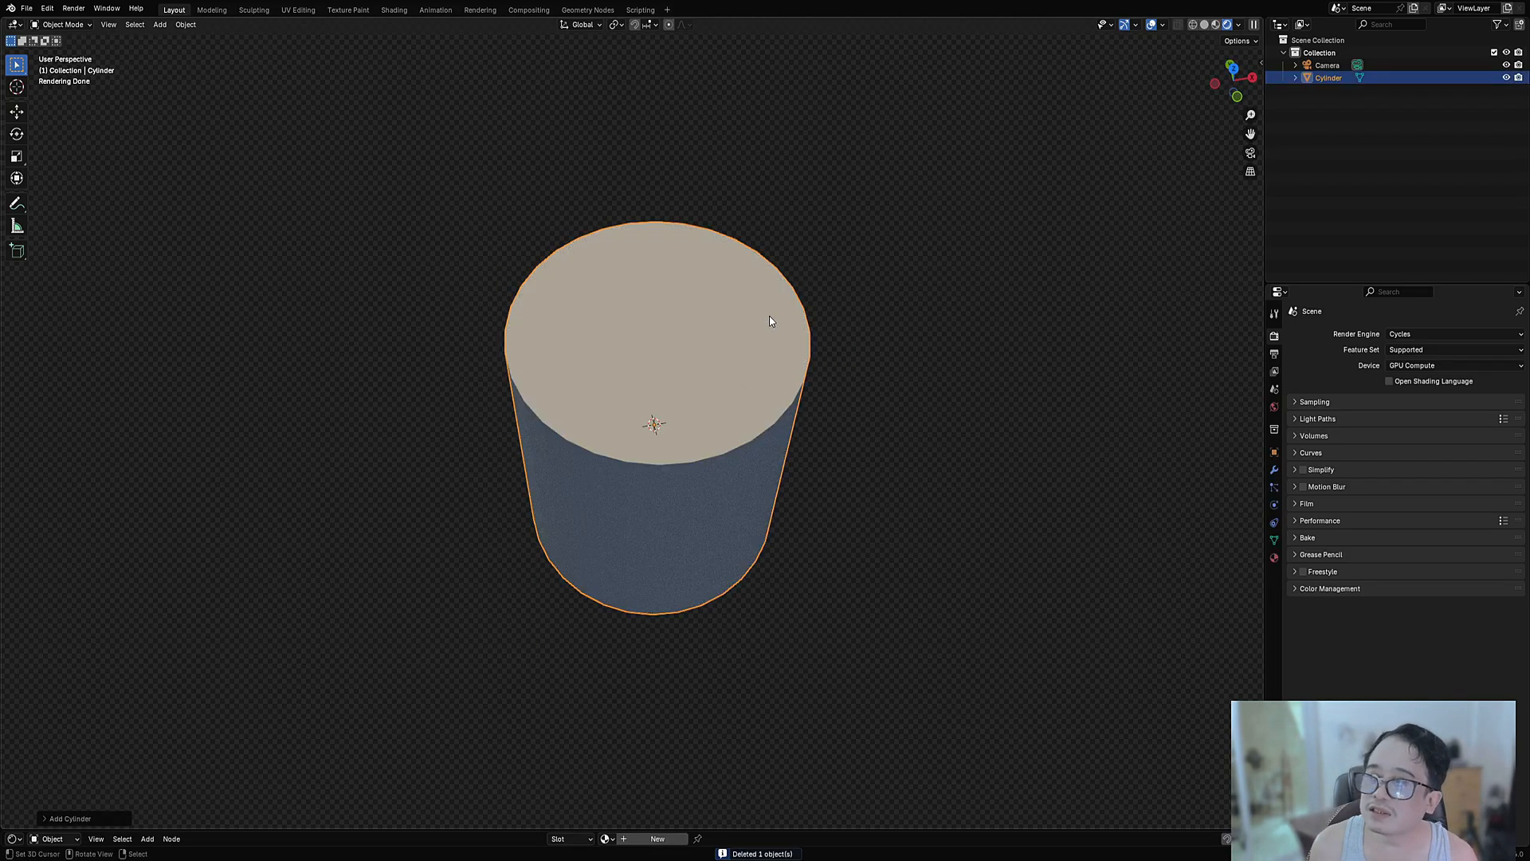
Inset the cylinder's top face in Edit Mode to leave a small central disc.
key("Tab")
left_click(736, 358)
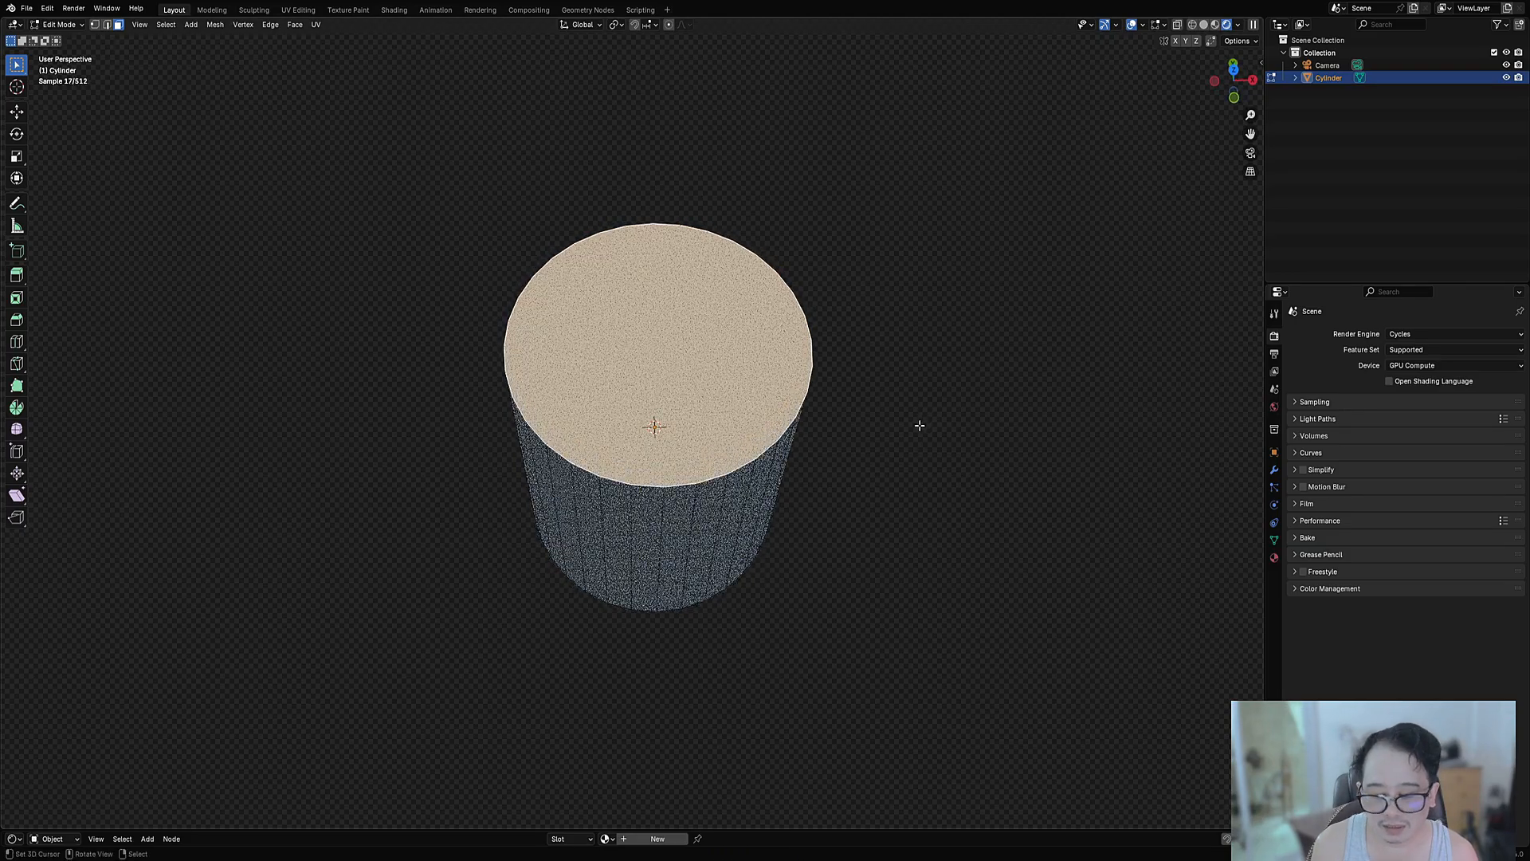
key("i")
left_click(798, 377)
Add three concentric loop cuts across the inset ring on the cylinder's top and return to Object Mode.
key("ctrl+r")
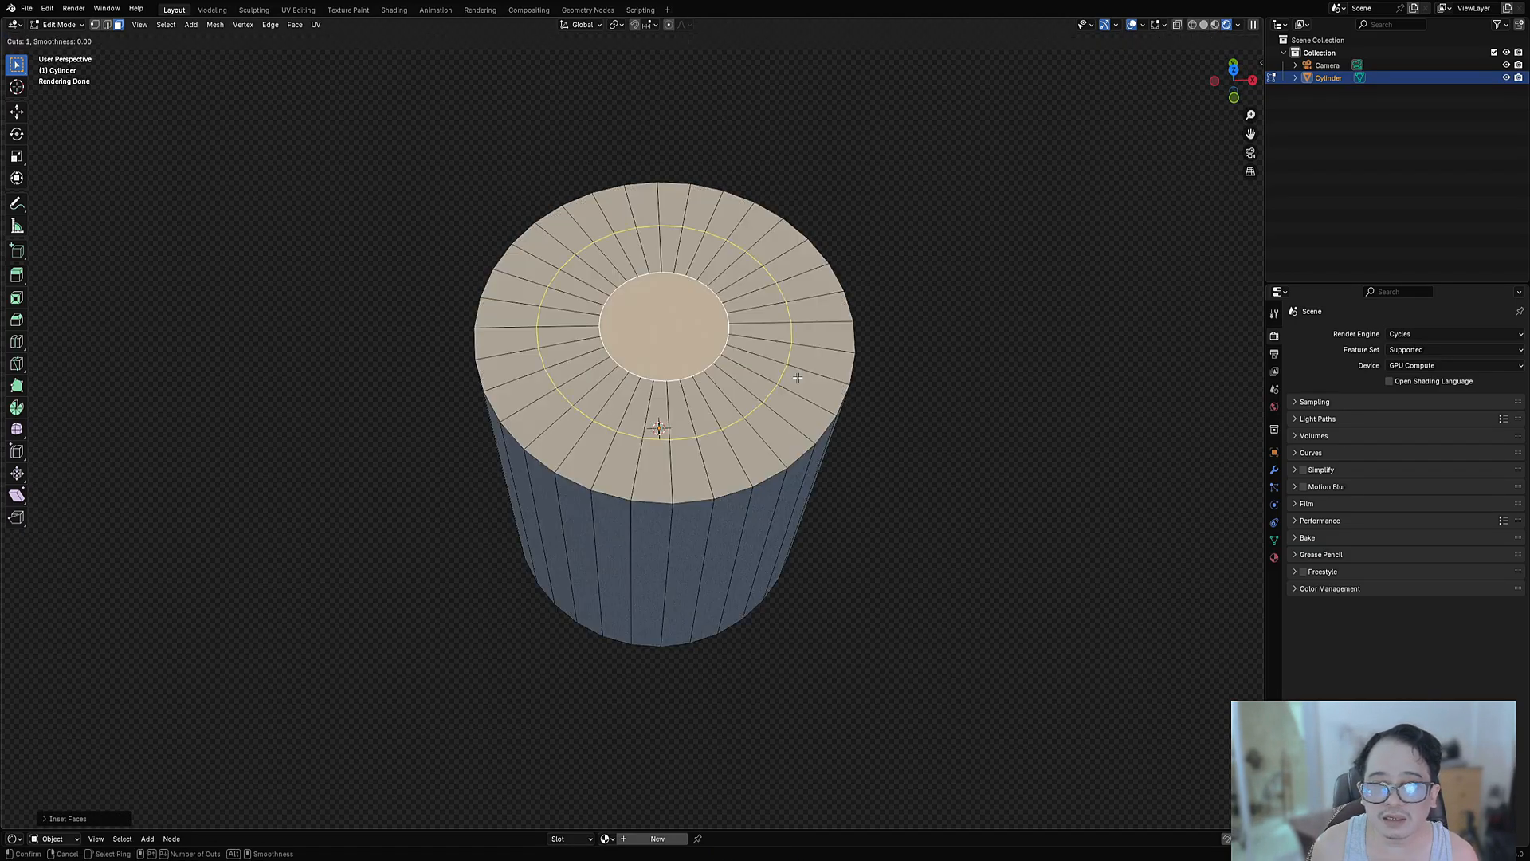
scroll(798, 377, "up", 2)
left_click(798, 378)
scroll(798, 377, "down", 4)
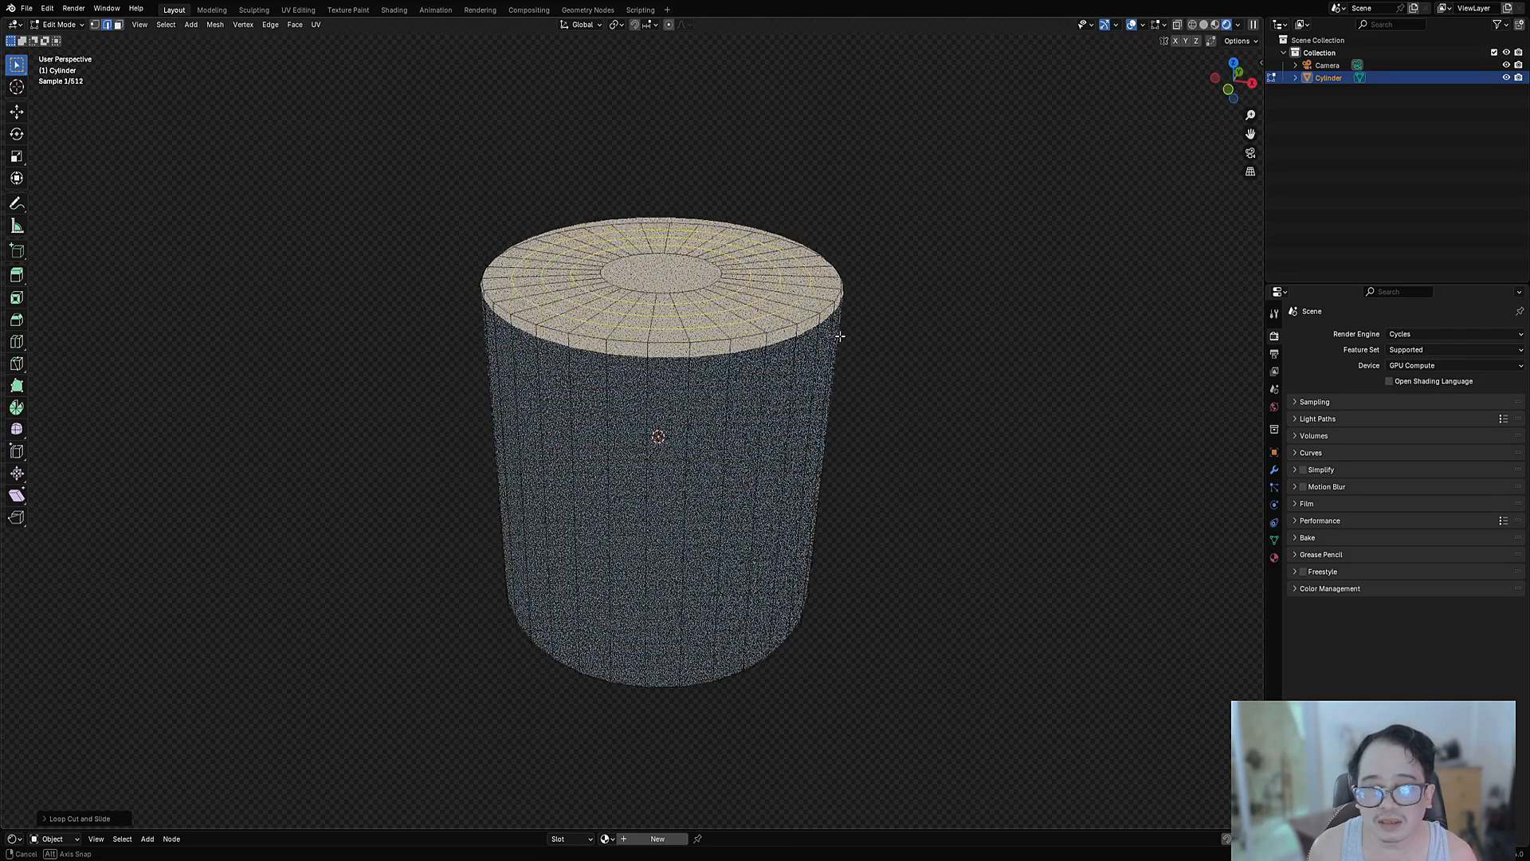
middle_click_drag(836, 335, 943, 314)
scroll(752, 420, "up", 3)
scroll(751, 421, "down", 2)
scroll(948, 311, "up", 1)
key("Tab")
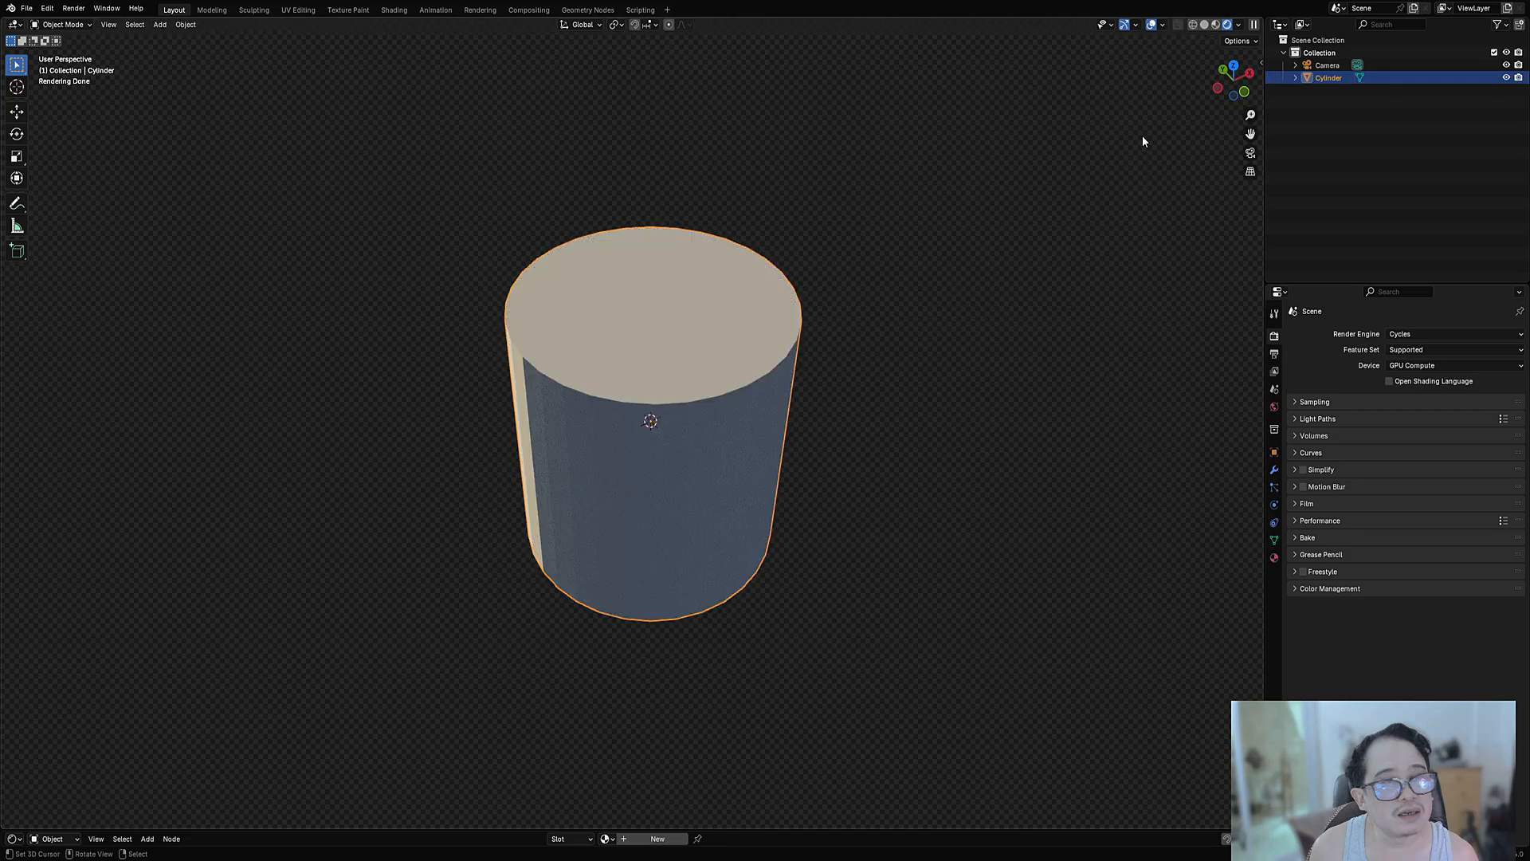
Mirror the cylinder across the X and Y axes with Auto Mirror.
key("q")
left_click(815, 358)
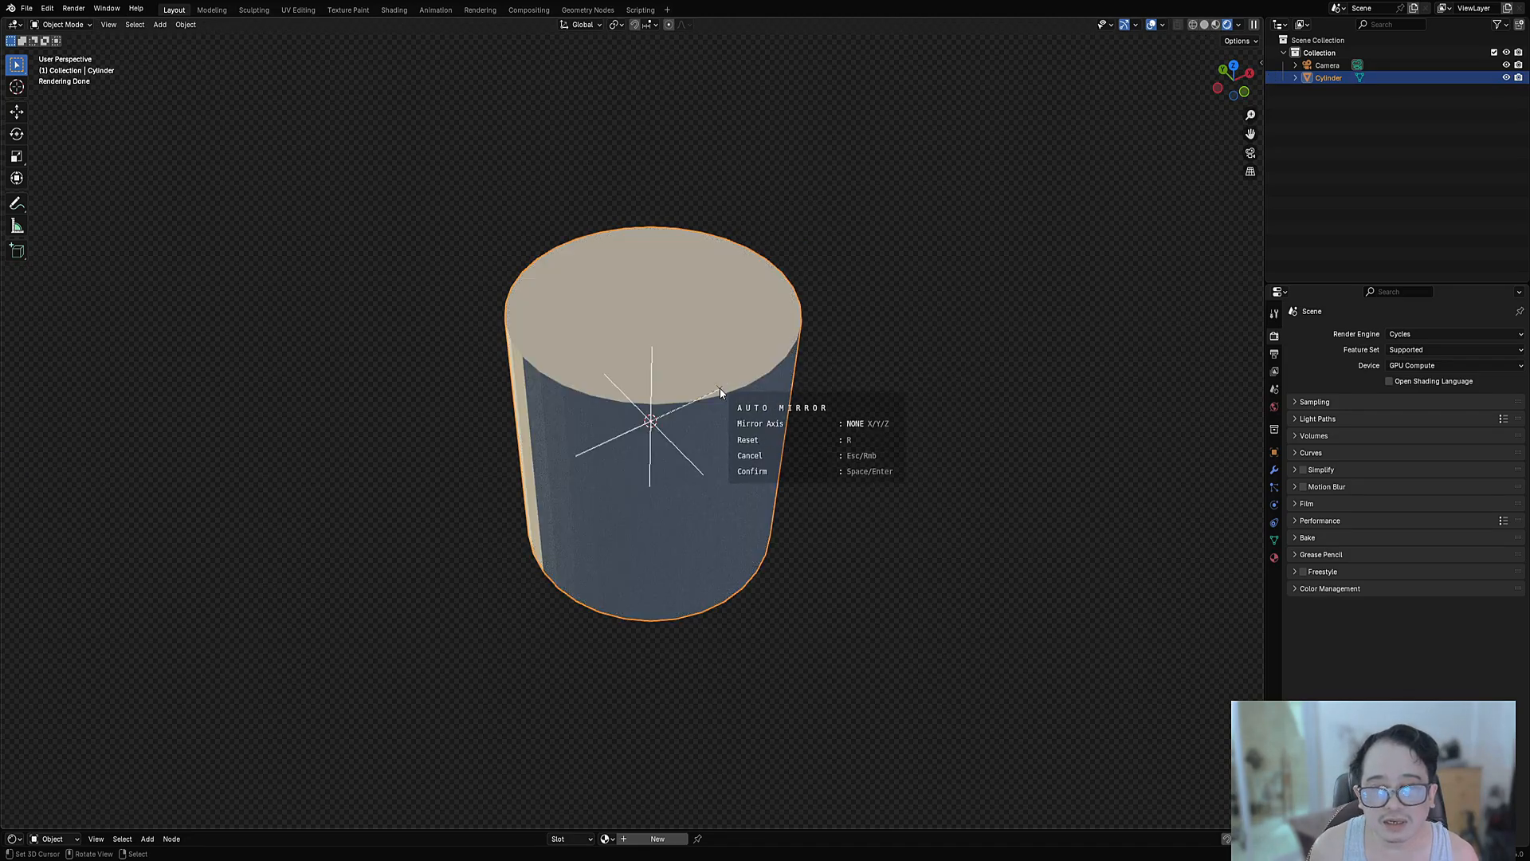
key("y")
key("space")
Select the four concentric face loops on the cylinder's remaining top quarter, excluding the central disc, and return to Object Mode.
key("Tab")
middle_click_drag(748, 401, 765, 453)
scroll(765, 454, "up", 2)
key("3")
left_click(766, 380, "alt")
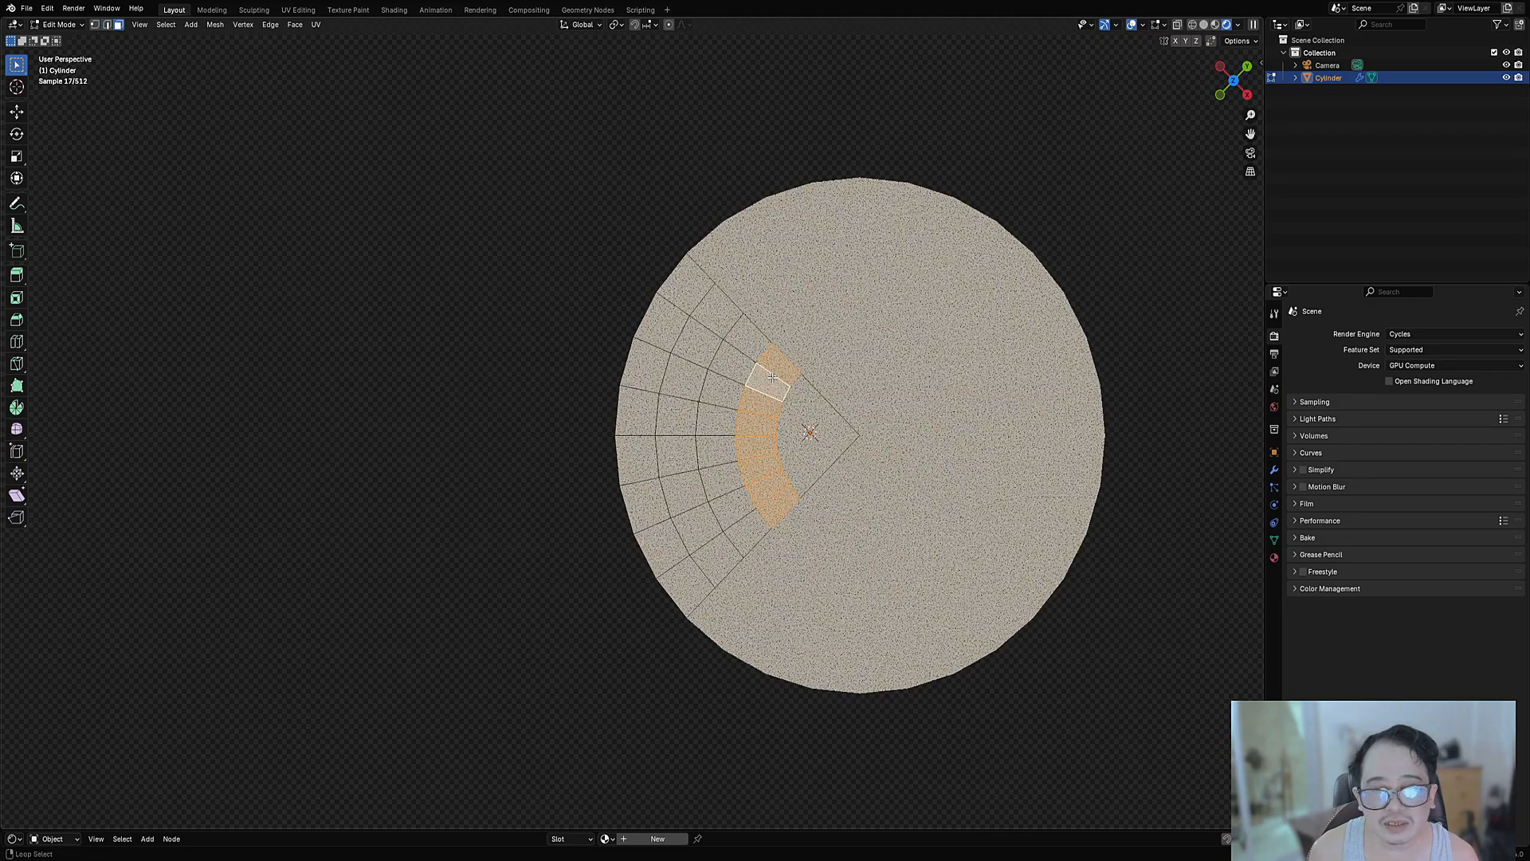
left_click(745, 348, "alt+shift")
left_click(708, 335, "alt+shift")
left_click(674, 317, "alt+shift")
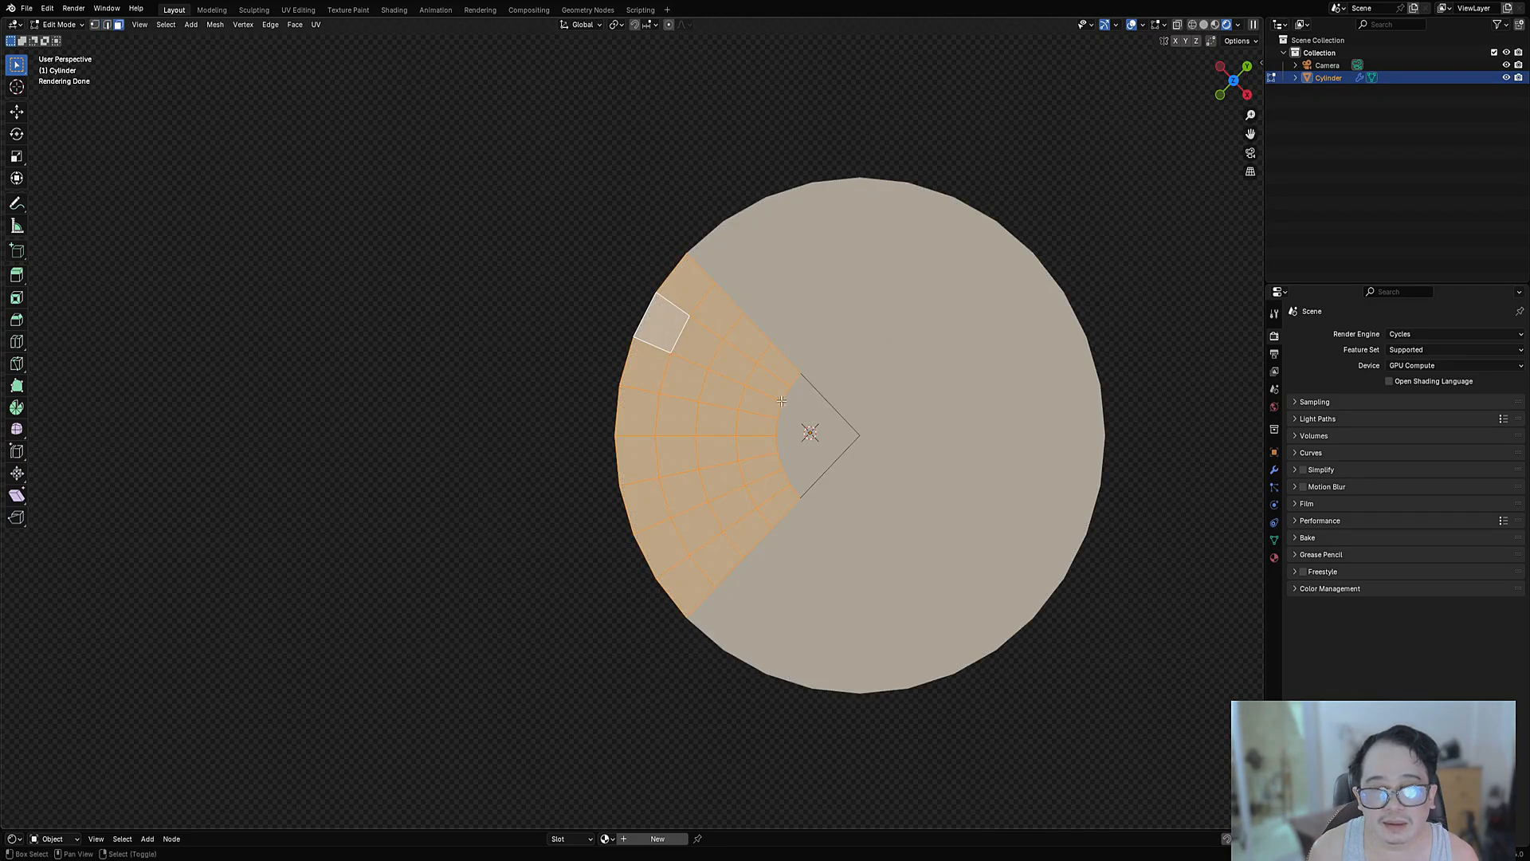
scroll(683, 561, "down", 3)
key("Tab")
Rotate the cylinder 90 degrees in front view so it lies on its side.
middle_click_drag(837, 565, 810, 421, "shift")
scroll(788, 410, "up", 3)
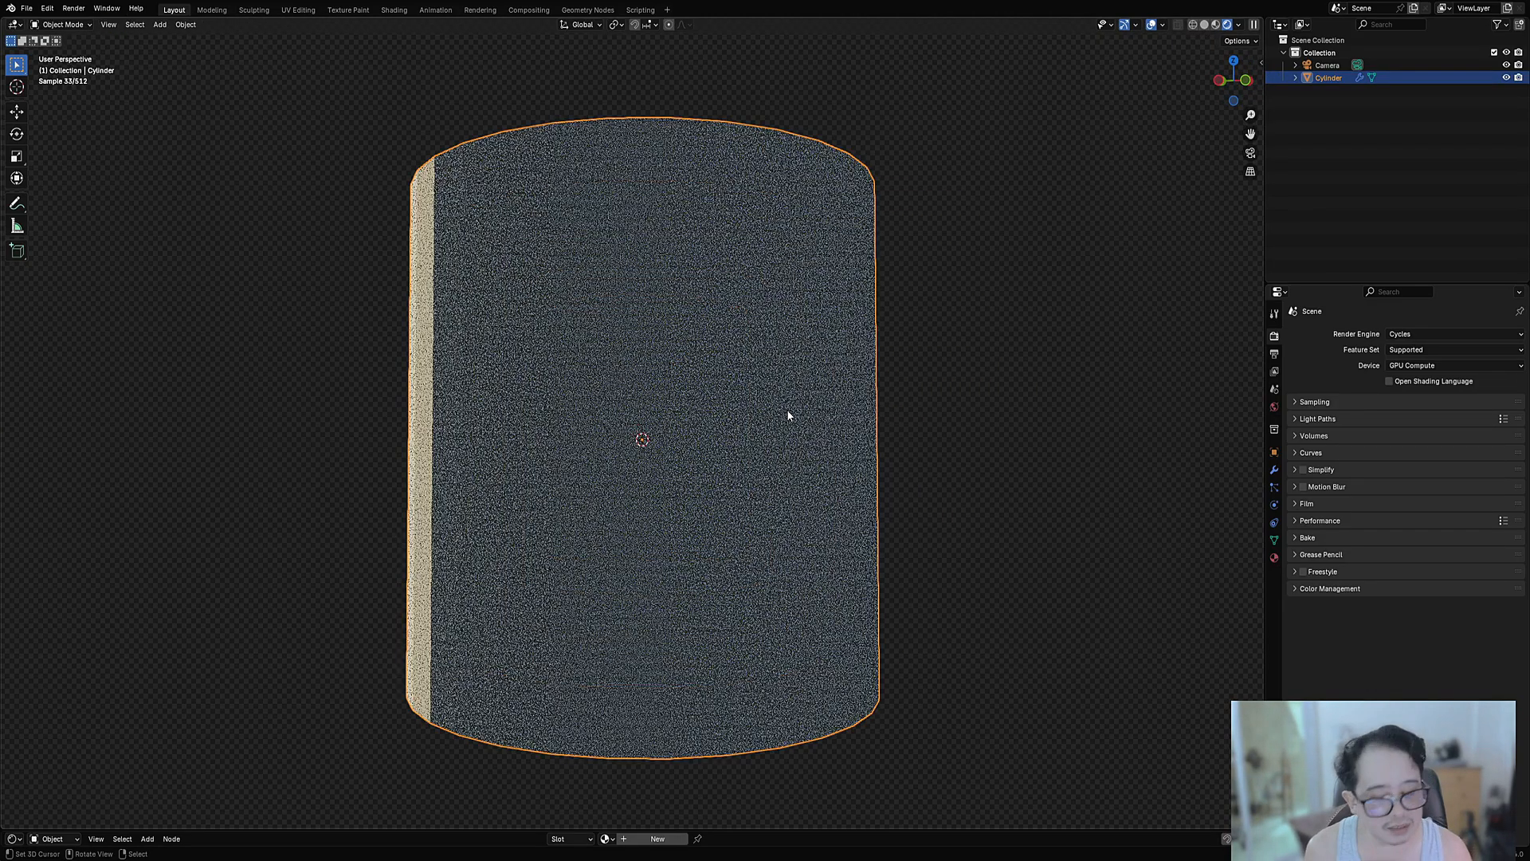
key("KP_1")
type("r")
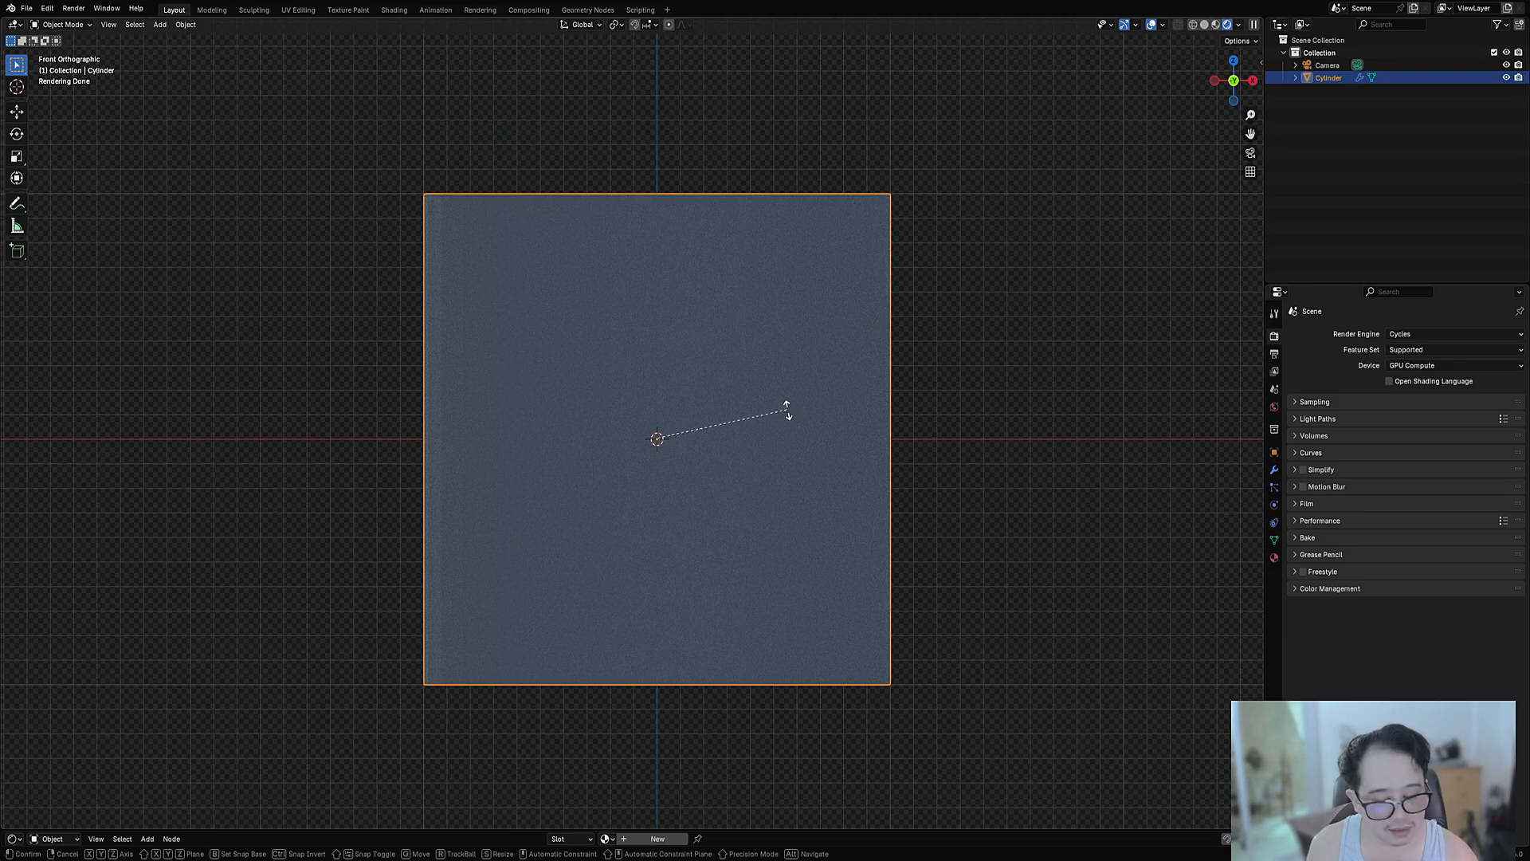
type("90")
key("Return")
scroll(792, 413, "down", 2)
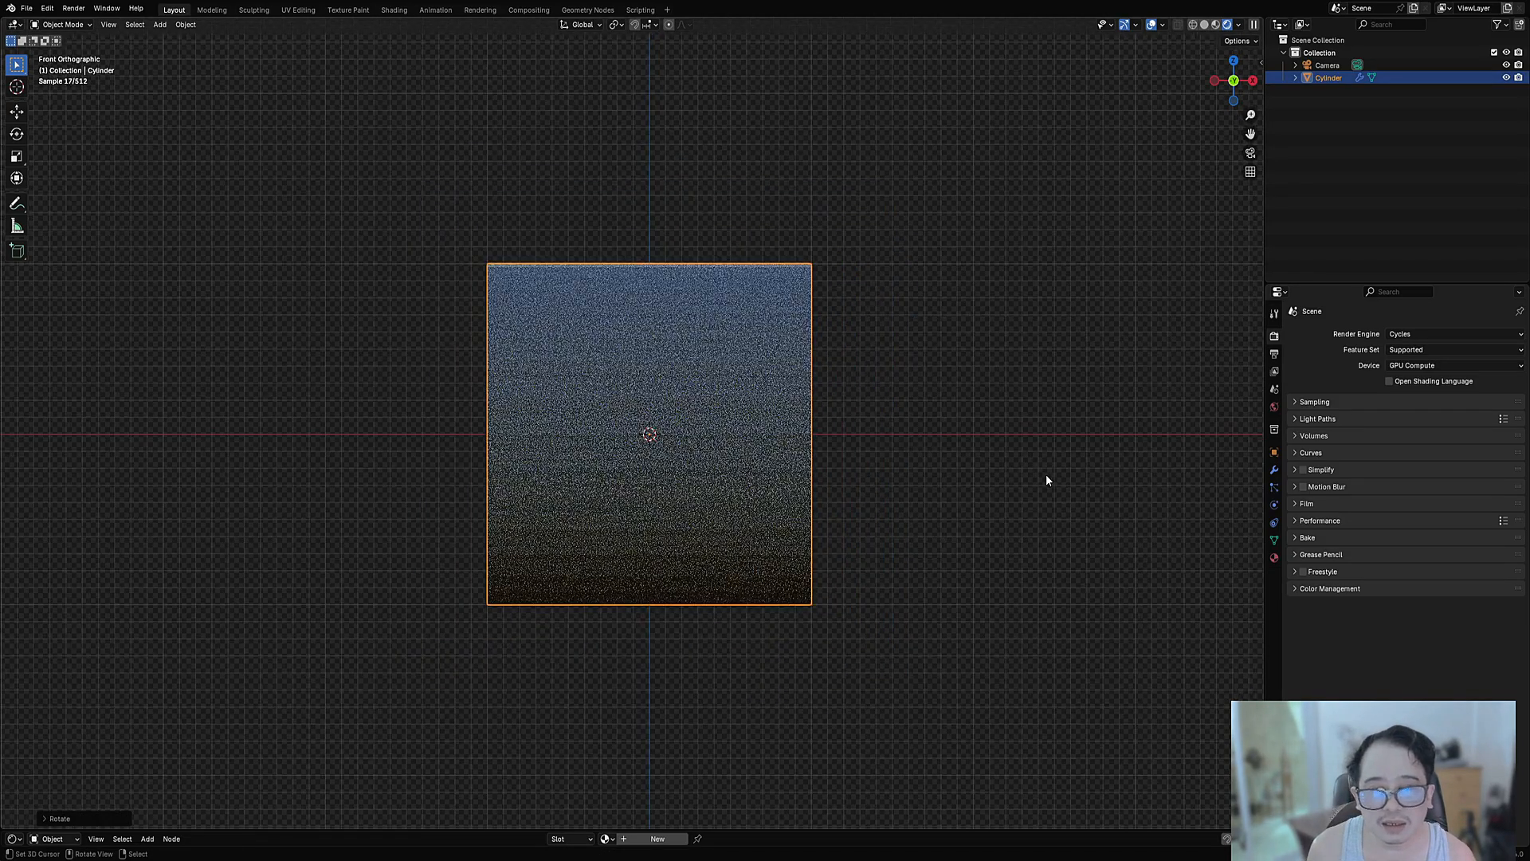
Run Random Symbols with the Square solver on the selected faces of the cylinder's cap.
middle_click_drag(1046, 475, 814, 465)
key("Tab")
key("Tab")
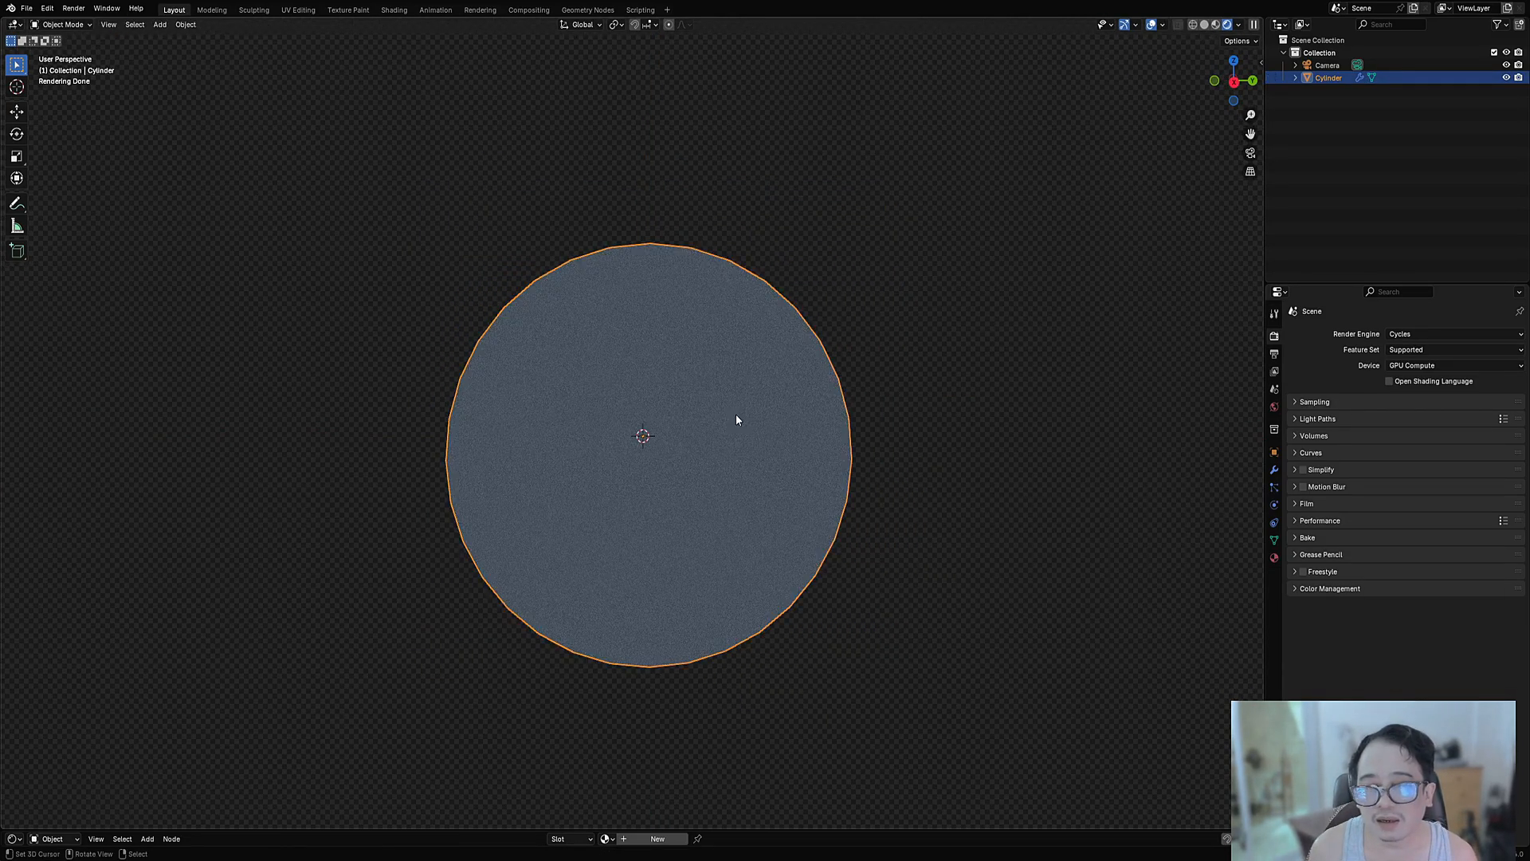
middle_click_drag(743, 418, 811, 315)
key("shift+v")
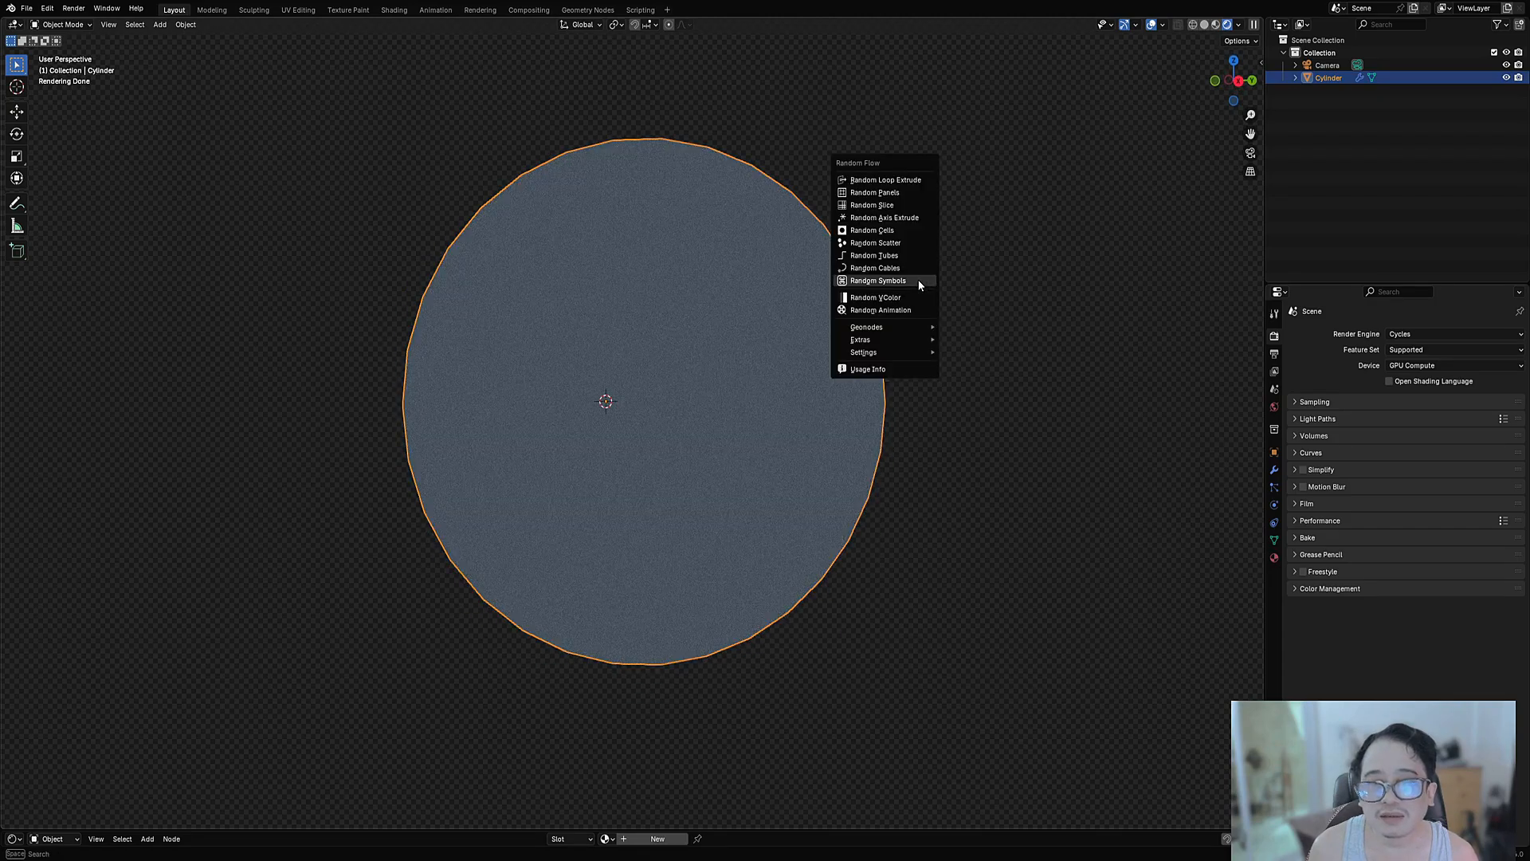
left_click(918, 281)
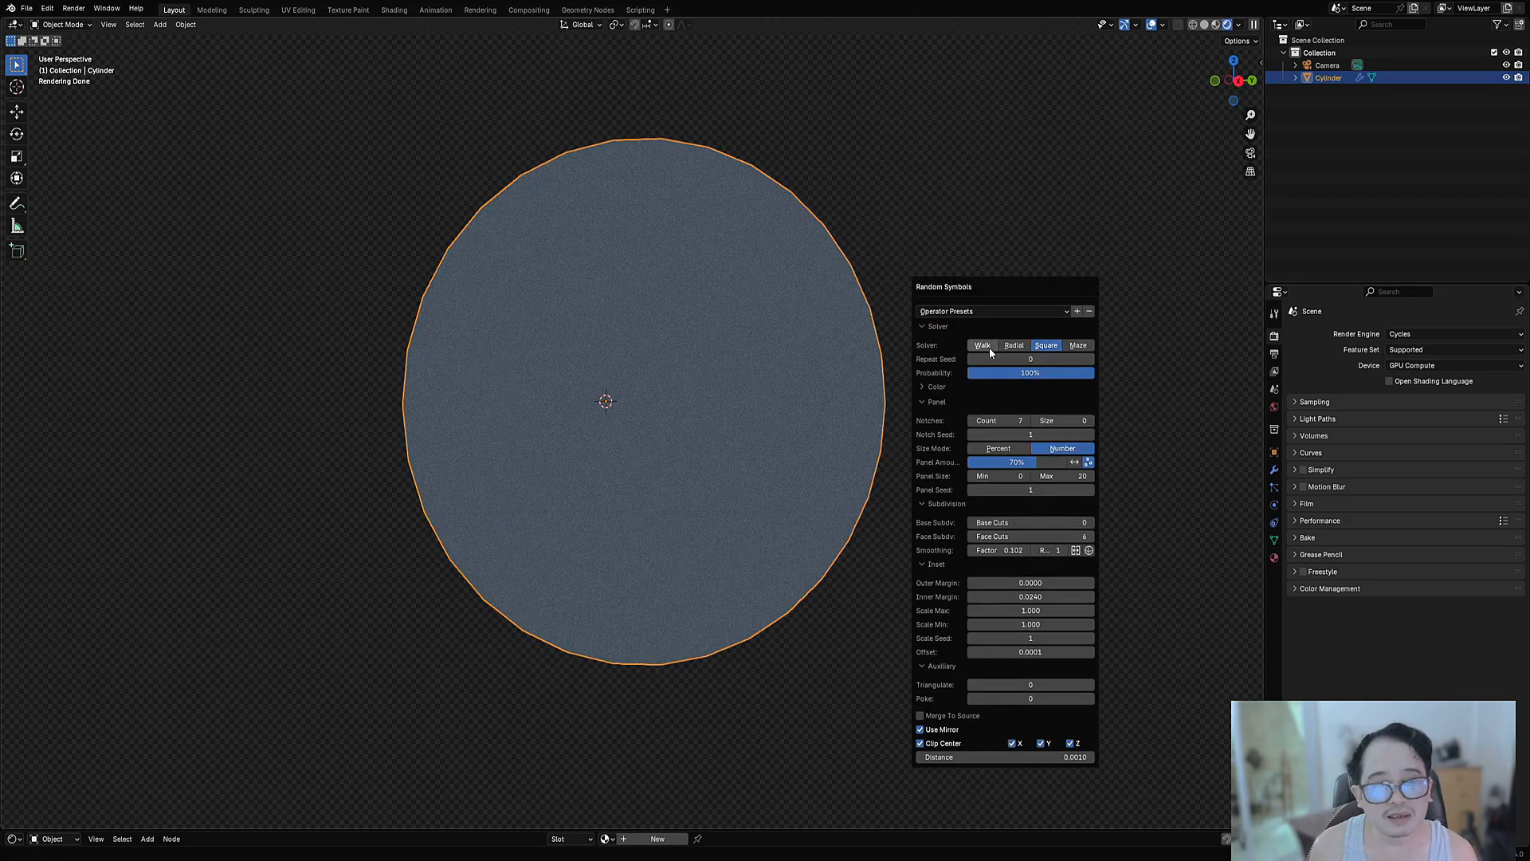
left_click(1037, 351)
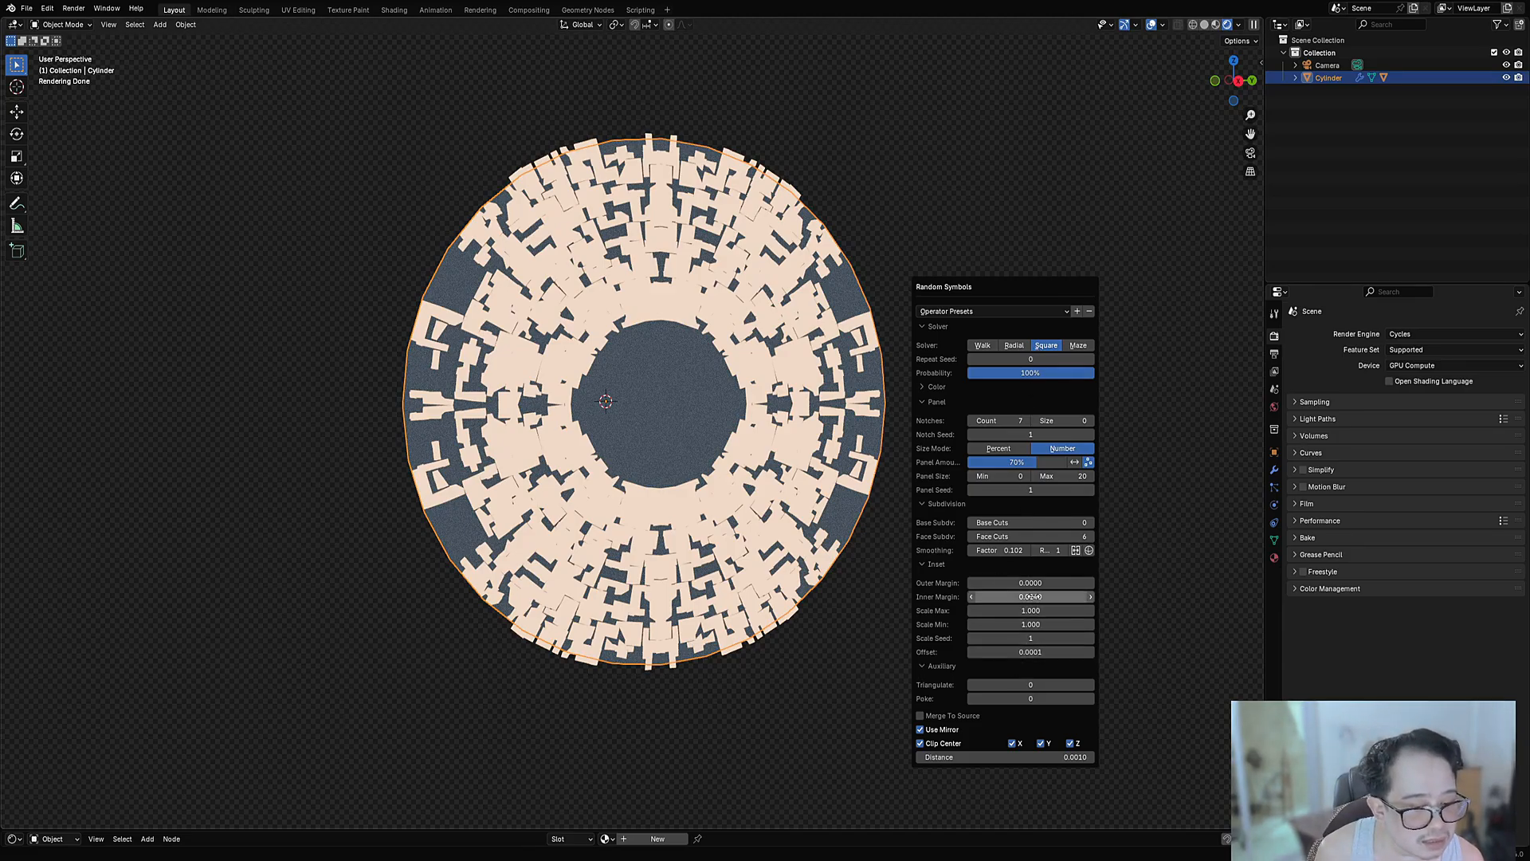
Set the symbols' inner margin to 0.0031 and the face cuts to 2.
mouse_move(1030, 597)
left_mouse_down()
mouse_move(992, 597)
mouse_move(1058, 597)
left_mouse_up()
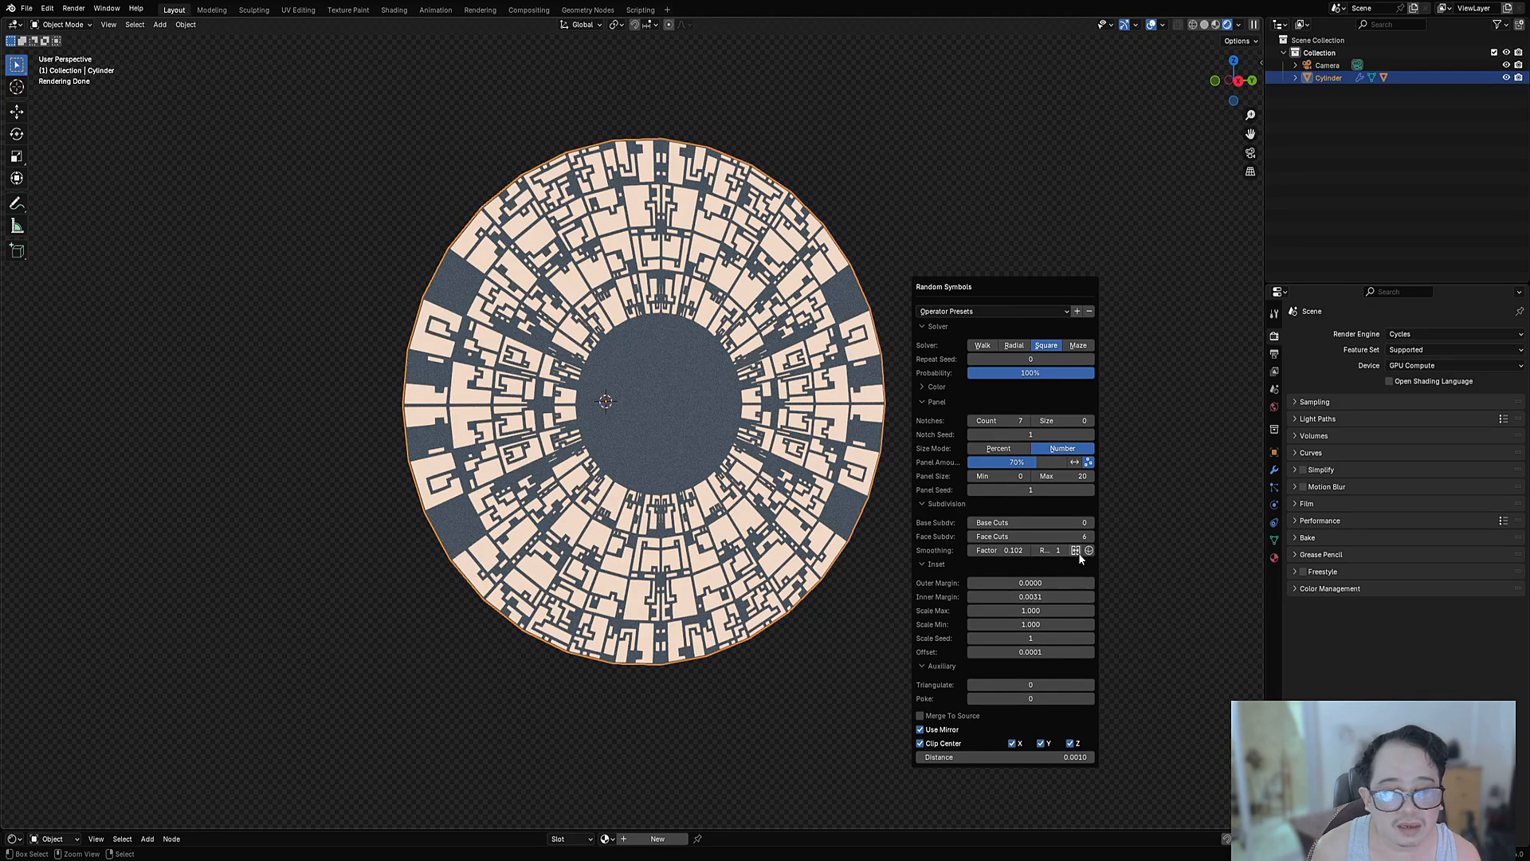
mouse_move(1062, 538)
left_mouse_down()
mouse_move(1044, 538)
mouse_move(1059, 531)
left_mouse_up()
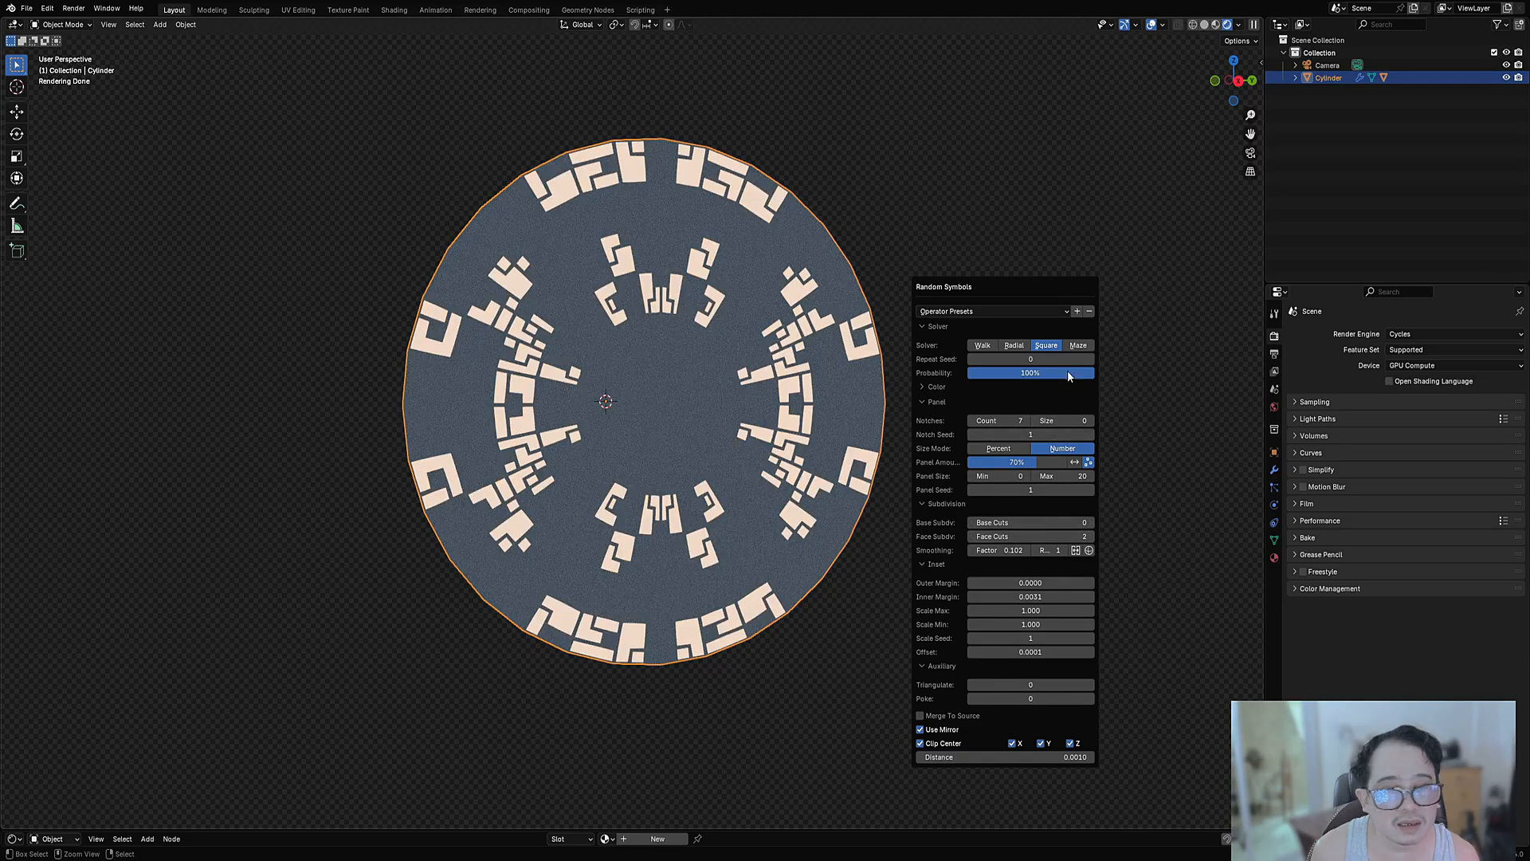
Raise the maximum panel size to 75 and reopen the Random Symbols settings.
left_click_drag(1056, 473, 1096, 473)
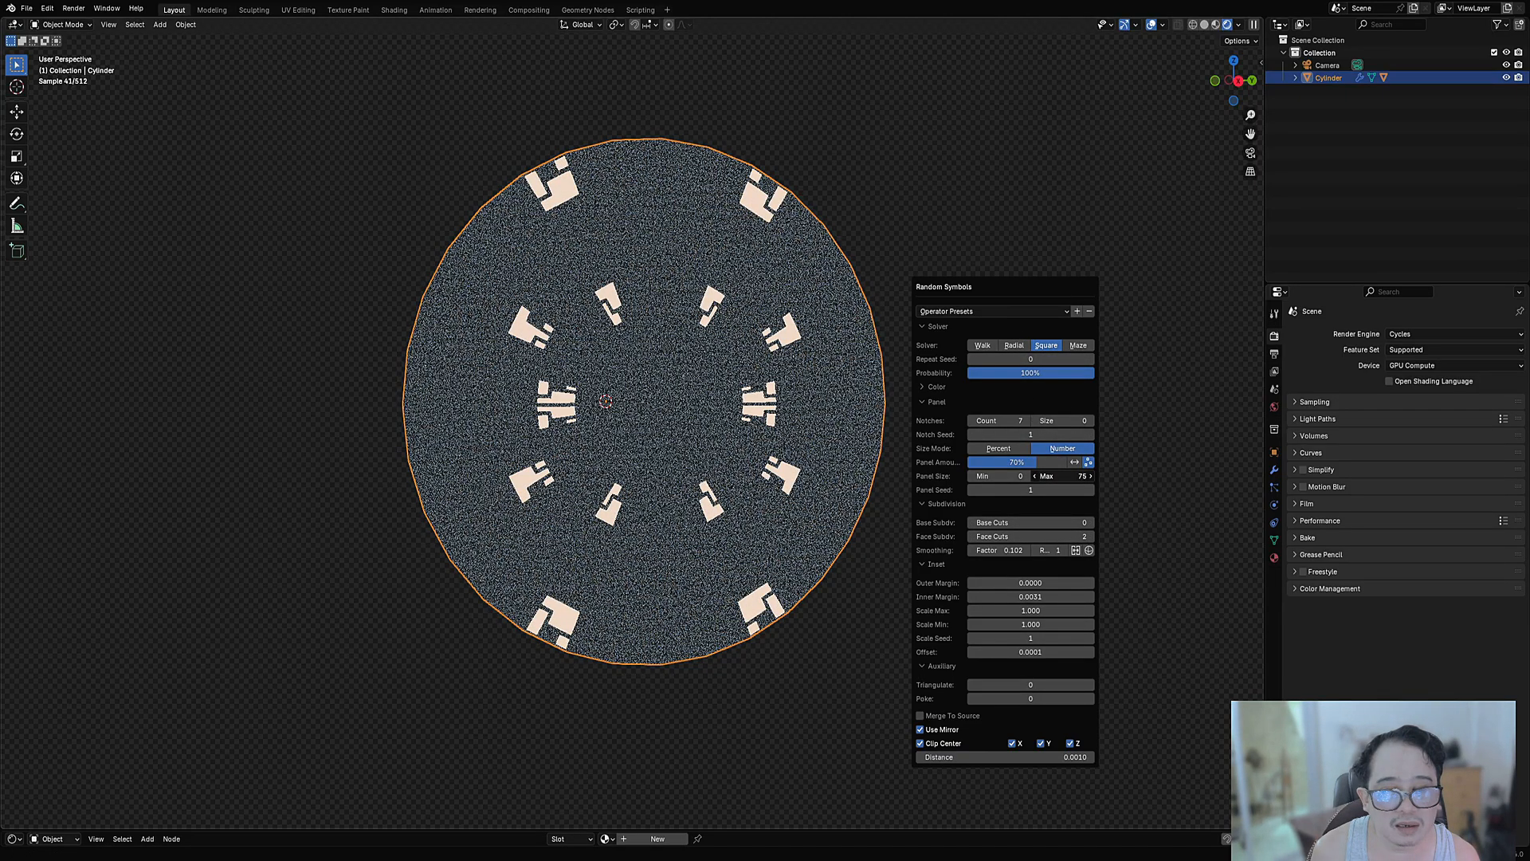
right_click(1060, 474)
key("F9")
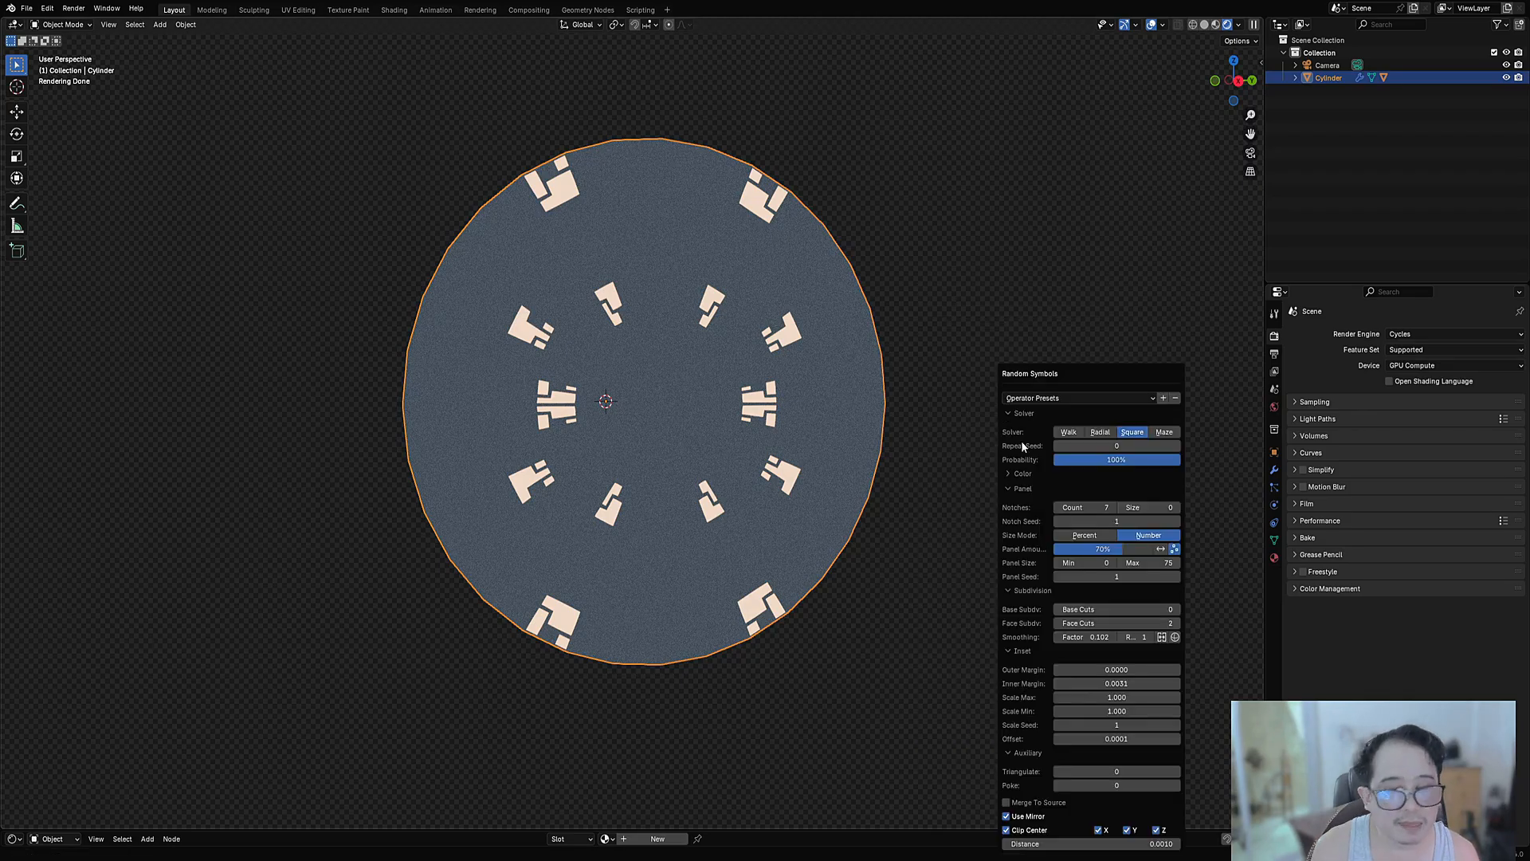
Compare the Radial and Maze solvers on the cylinder's cap and return to the Square solver.
left_click_drag(1154, 550, 1181, 550)
left_click(1107, 432)
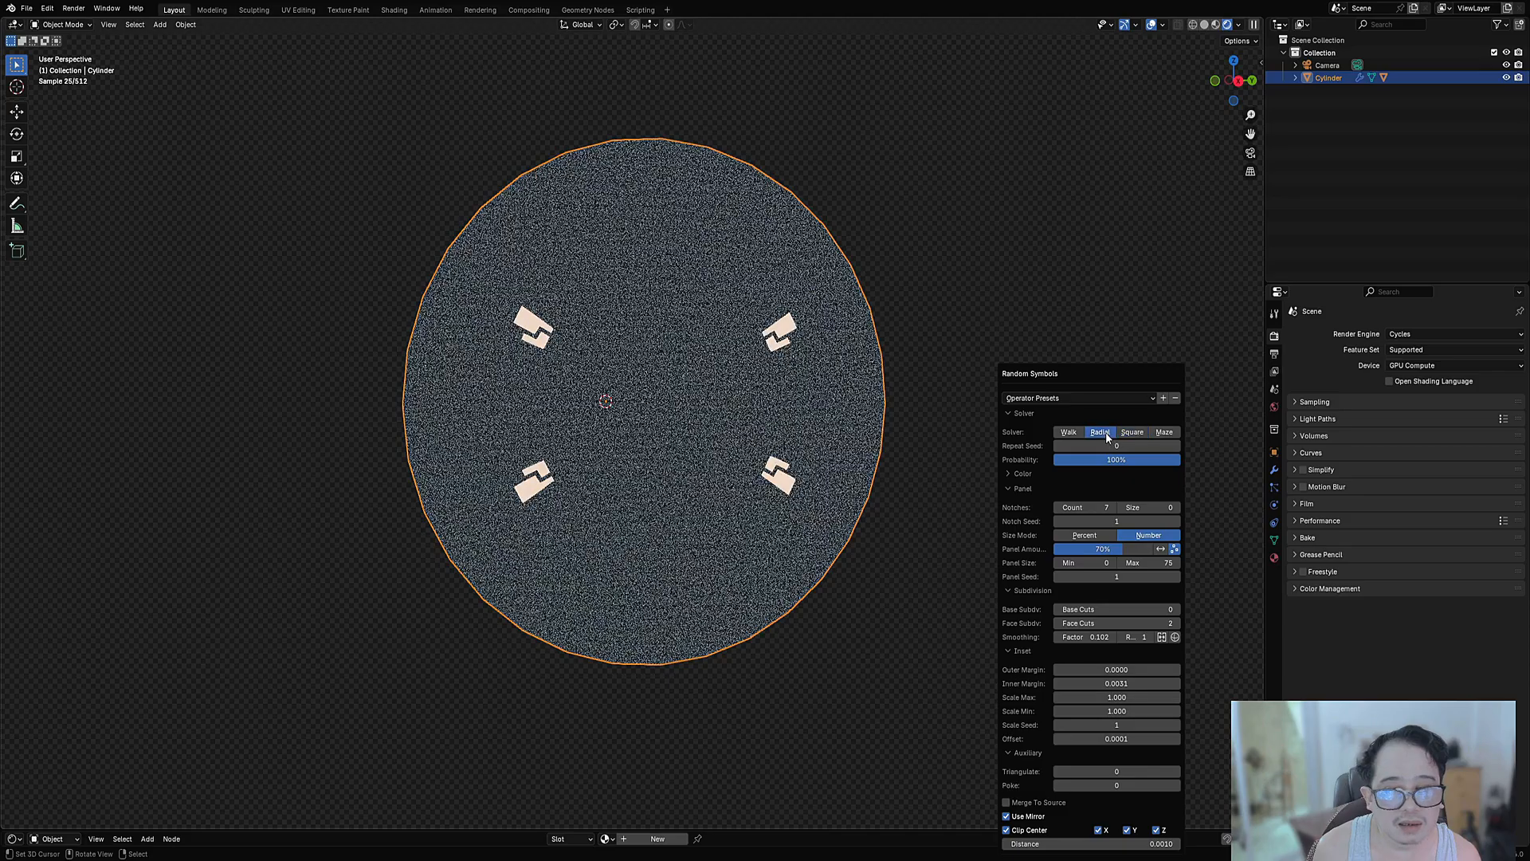
left_click(1132, 433)
left_click(1166, 433)
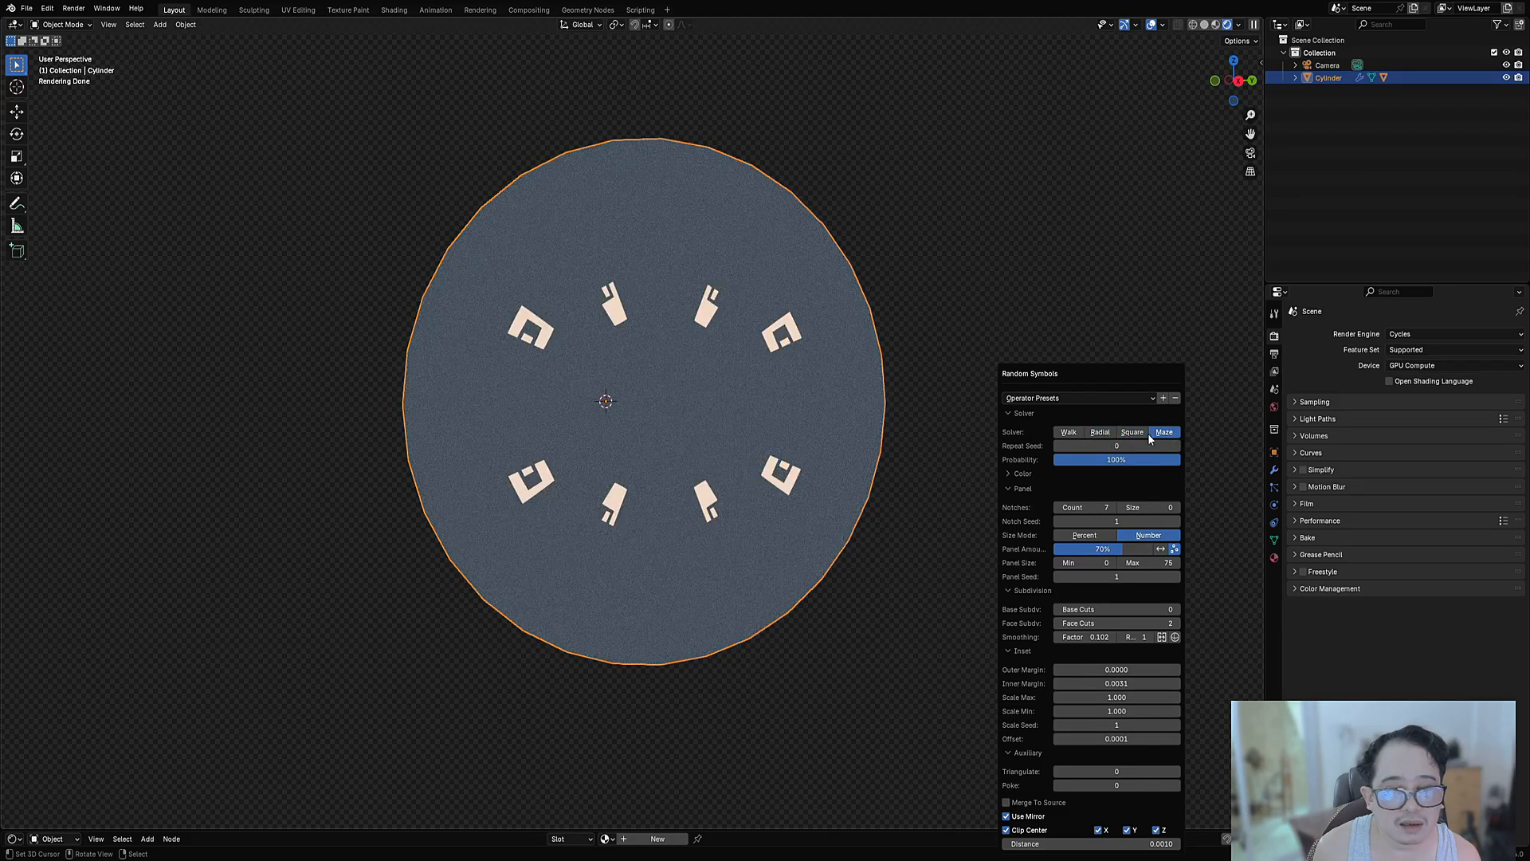
left_click(1145, 433)
Set the maximum panel size to 10 and lower the face cuts to 0.
left_click(1127, 561)
type("1")
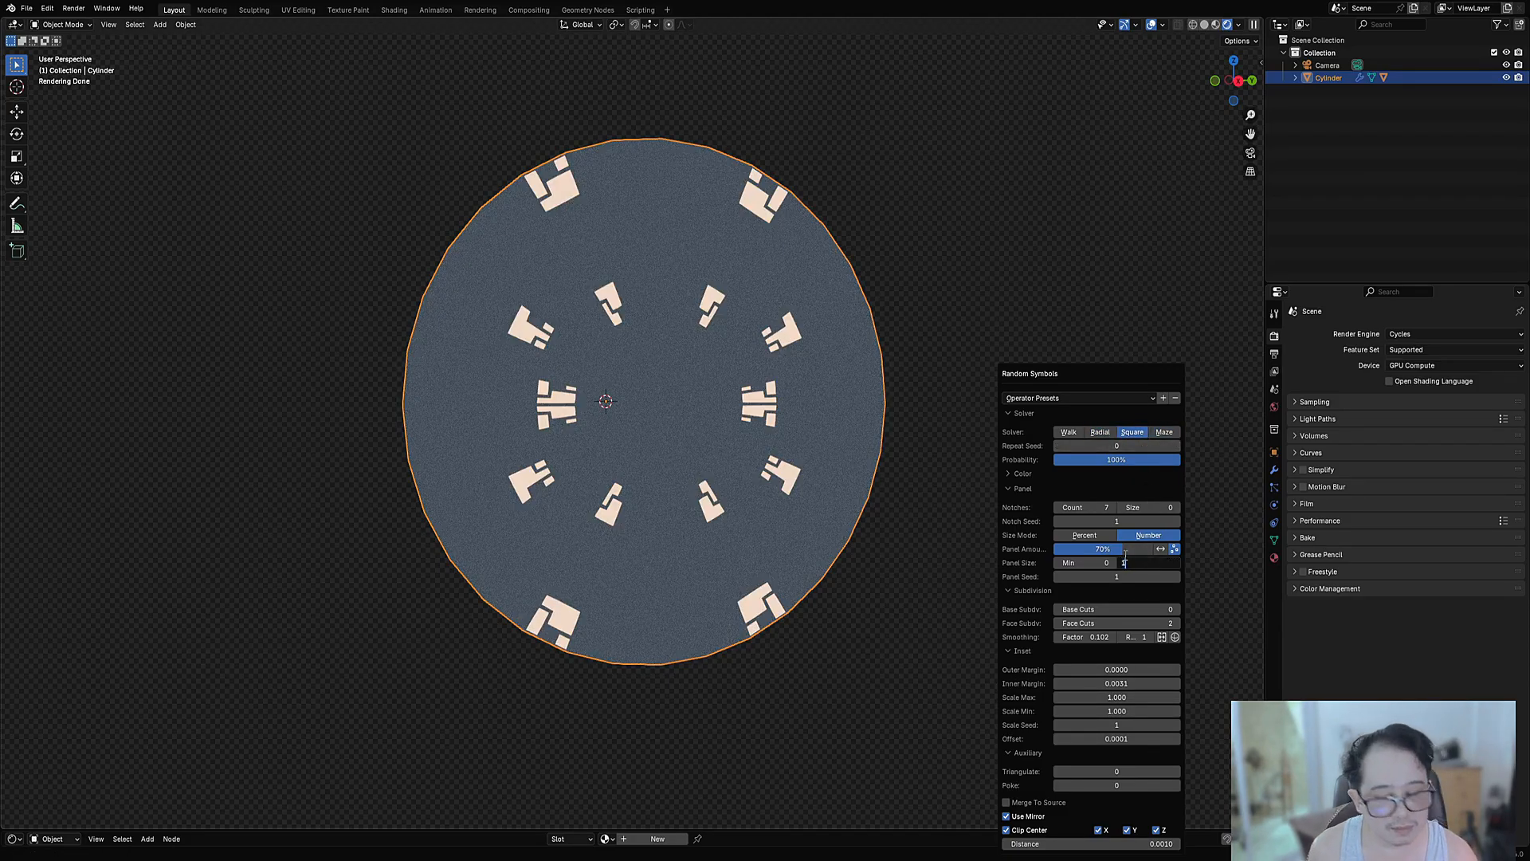
type("0")
key("Return")
left_click_drag(1135, 622, 1104, 622)
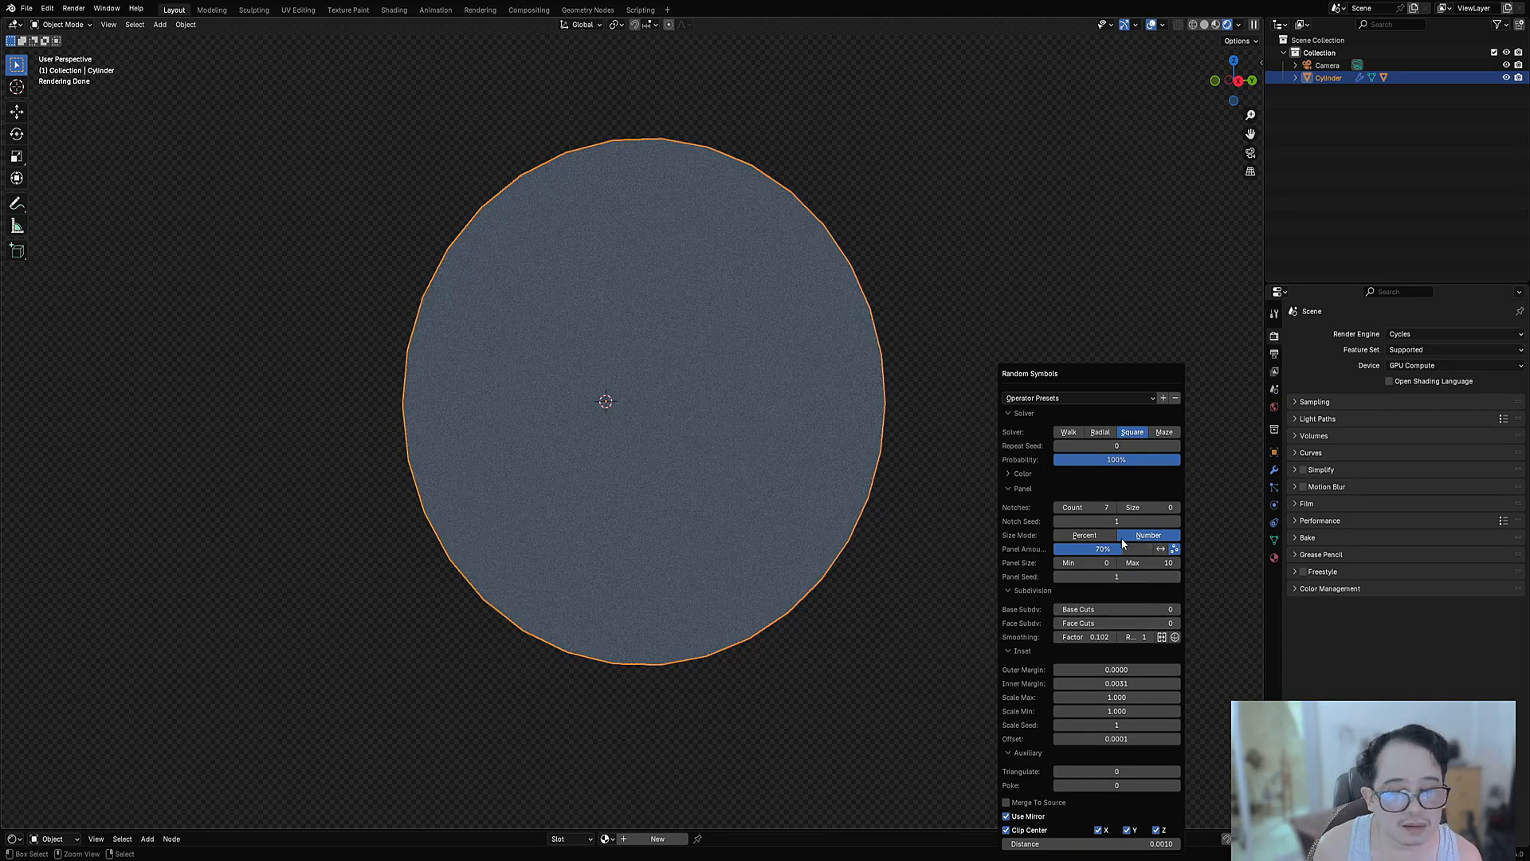
Set the panel amount to 100% and raise the face cuts to 3.
left_click_drag(1130, 550, 1212, 563)
key("Escape")
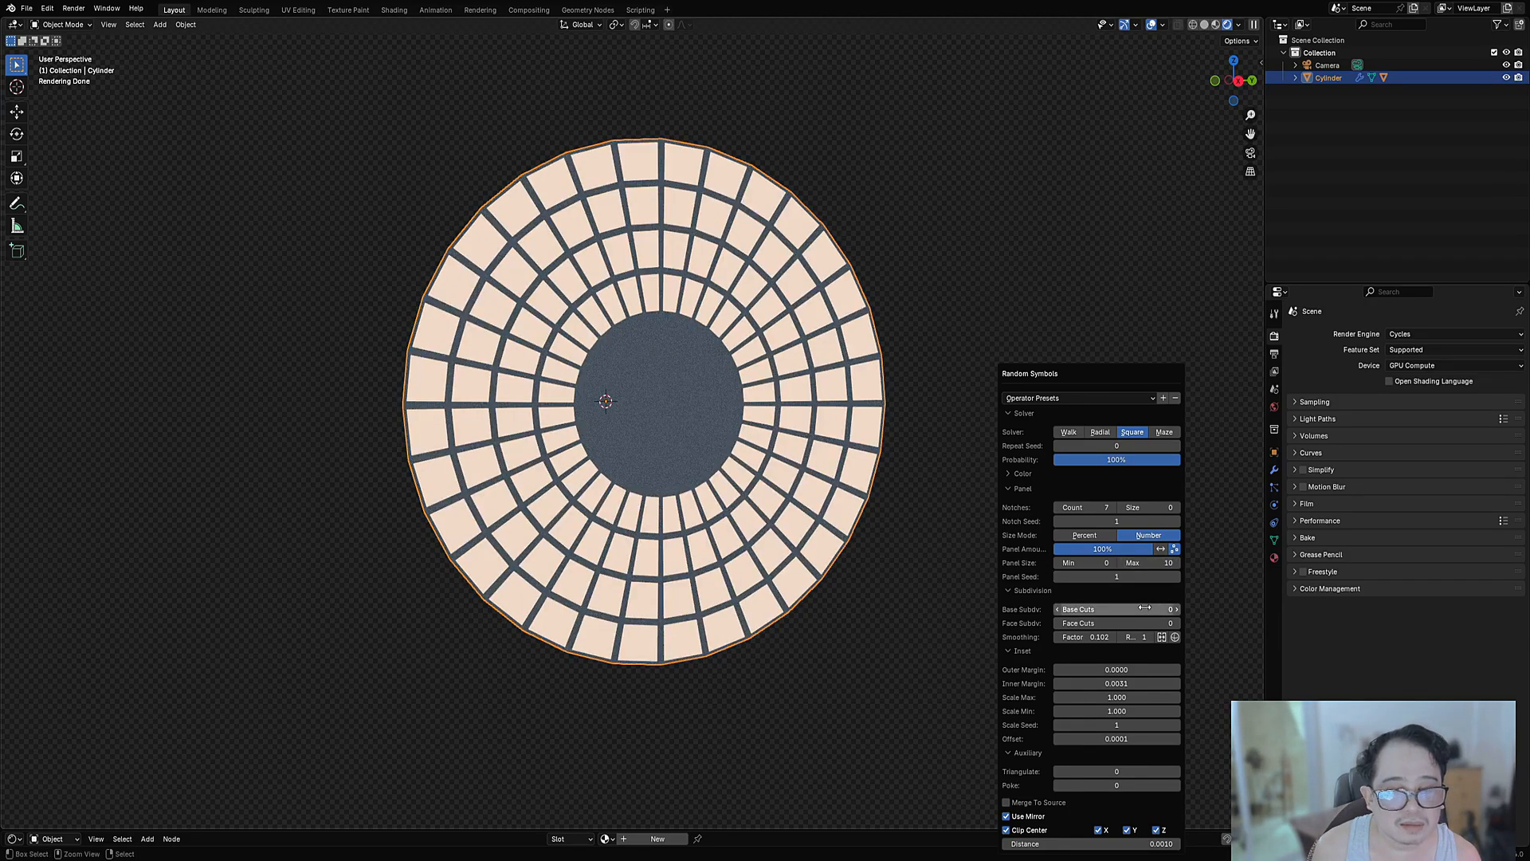
scroll(1144, 607, "up", 1, "ctrl")
scroll(1144, 607, "down", 1, "ctrl")
scroll(1142, 620, "up", 2, "ctrl")
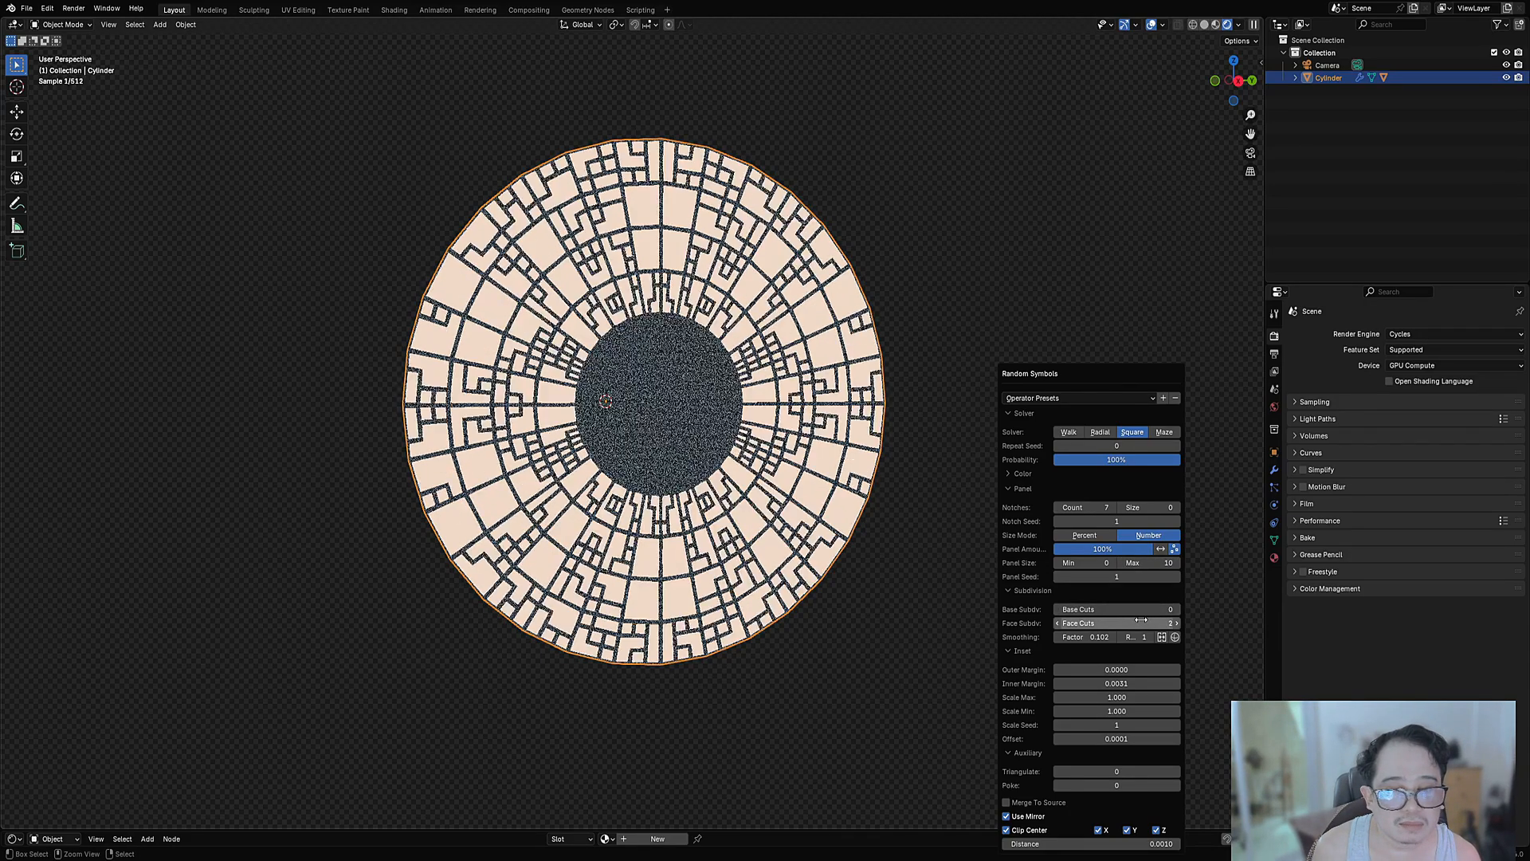
scroll(1142, 622, "up", 1, "ctrl")
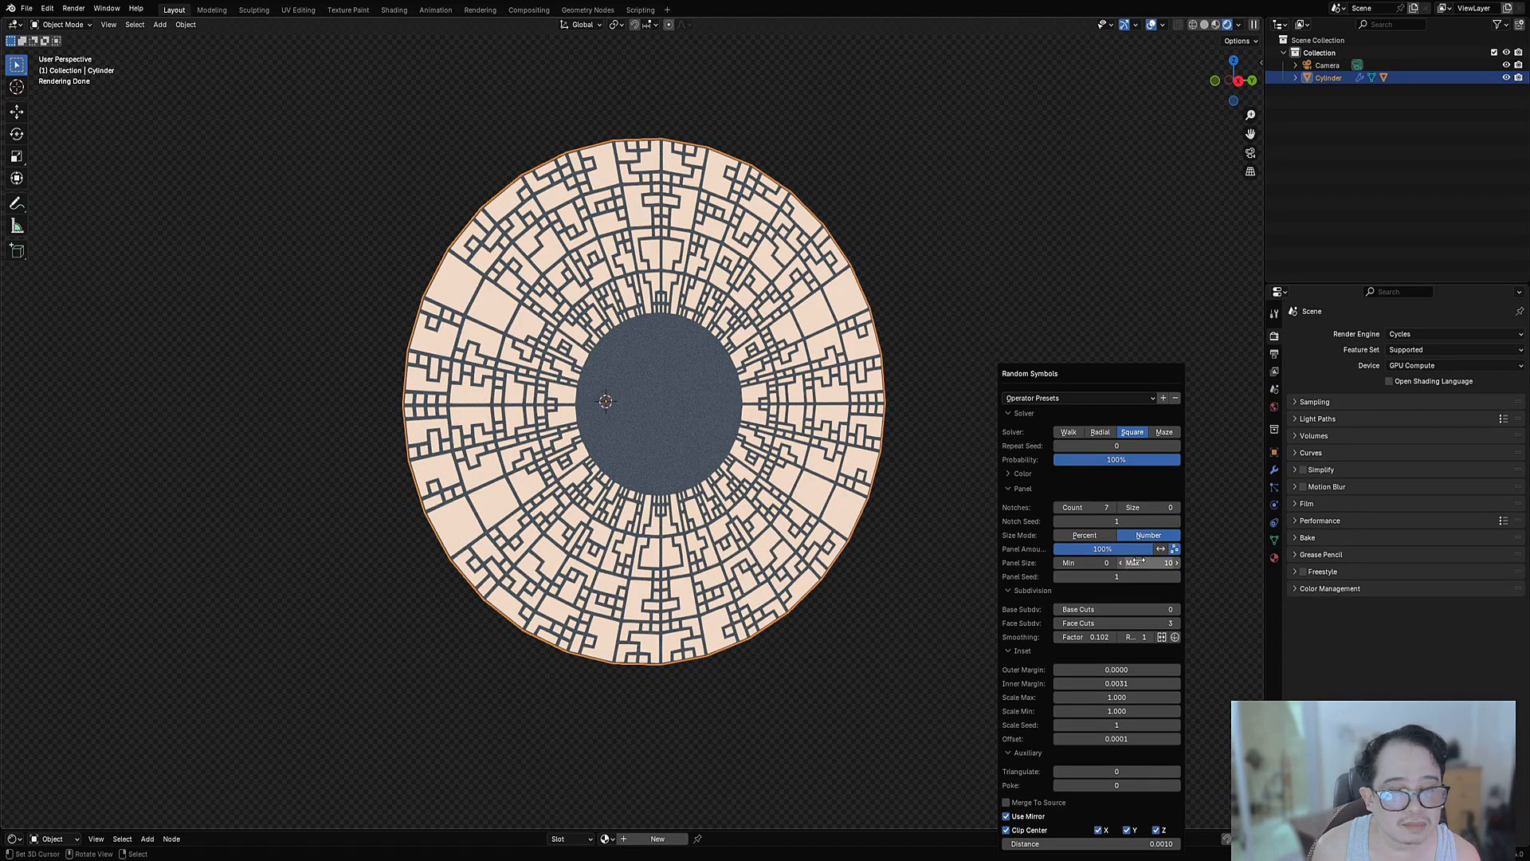
Raise the maximum panel size to 119 and the base cuts to 1, with the panel amount at 90%.
mouse_move(1143, 561)
left_mouse_down()
mouse_move(1168, 561)
mouse_move(1154, 561)
left_mouse_up()
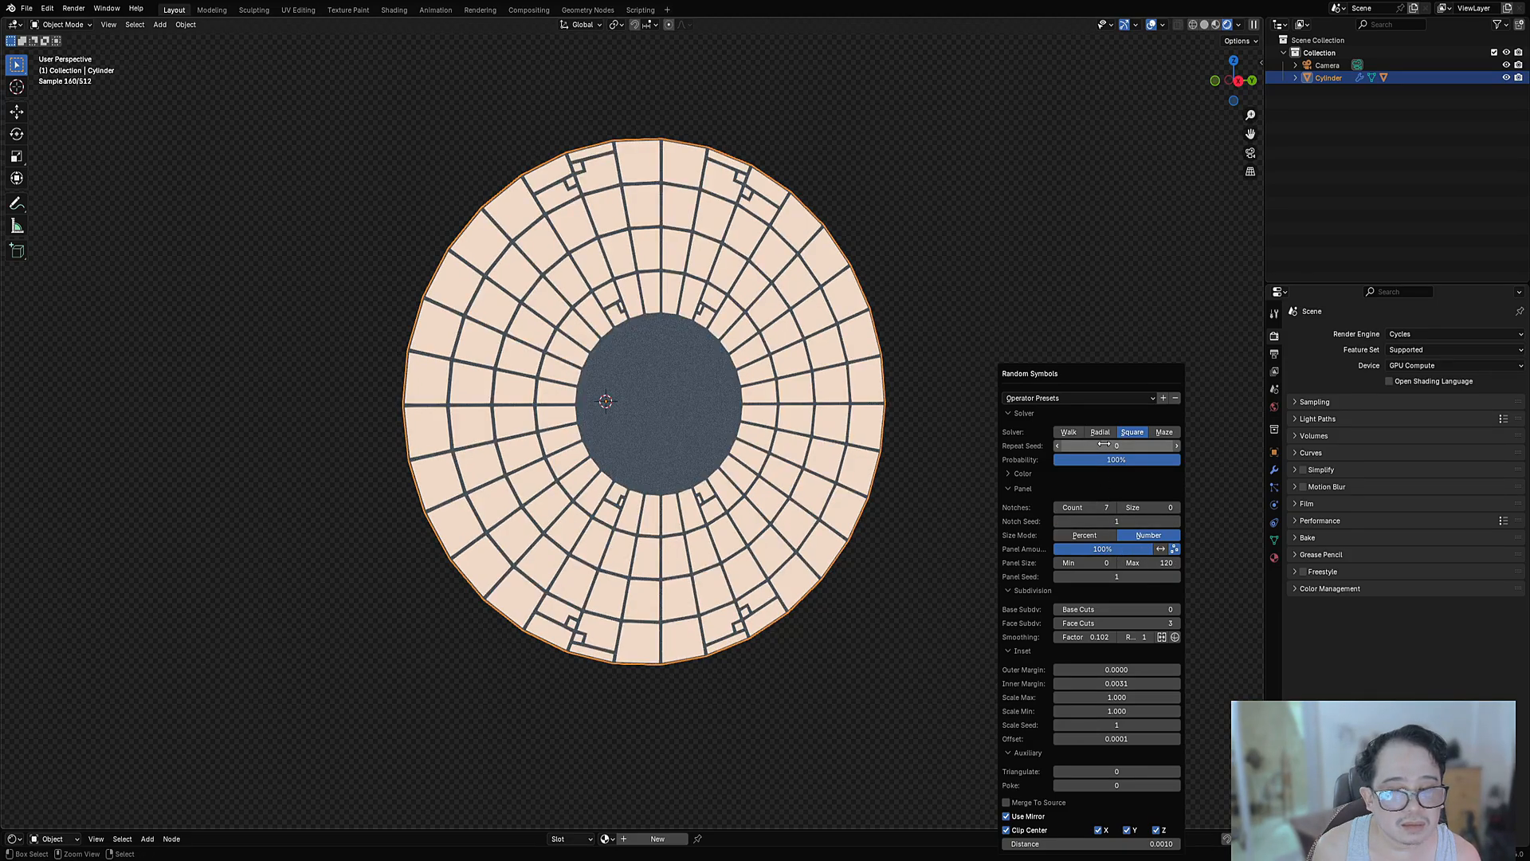
scroll(1135, 611, "up", 1, "ctrl")
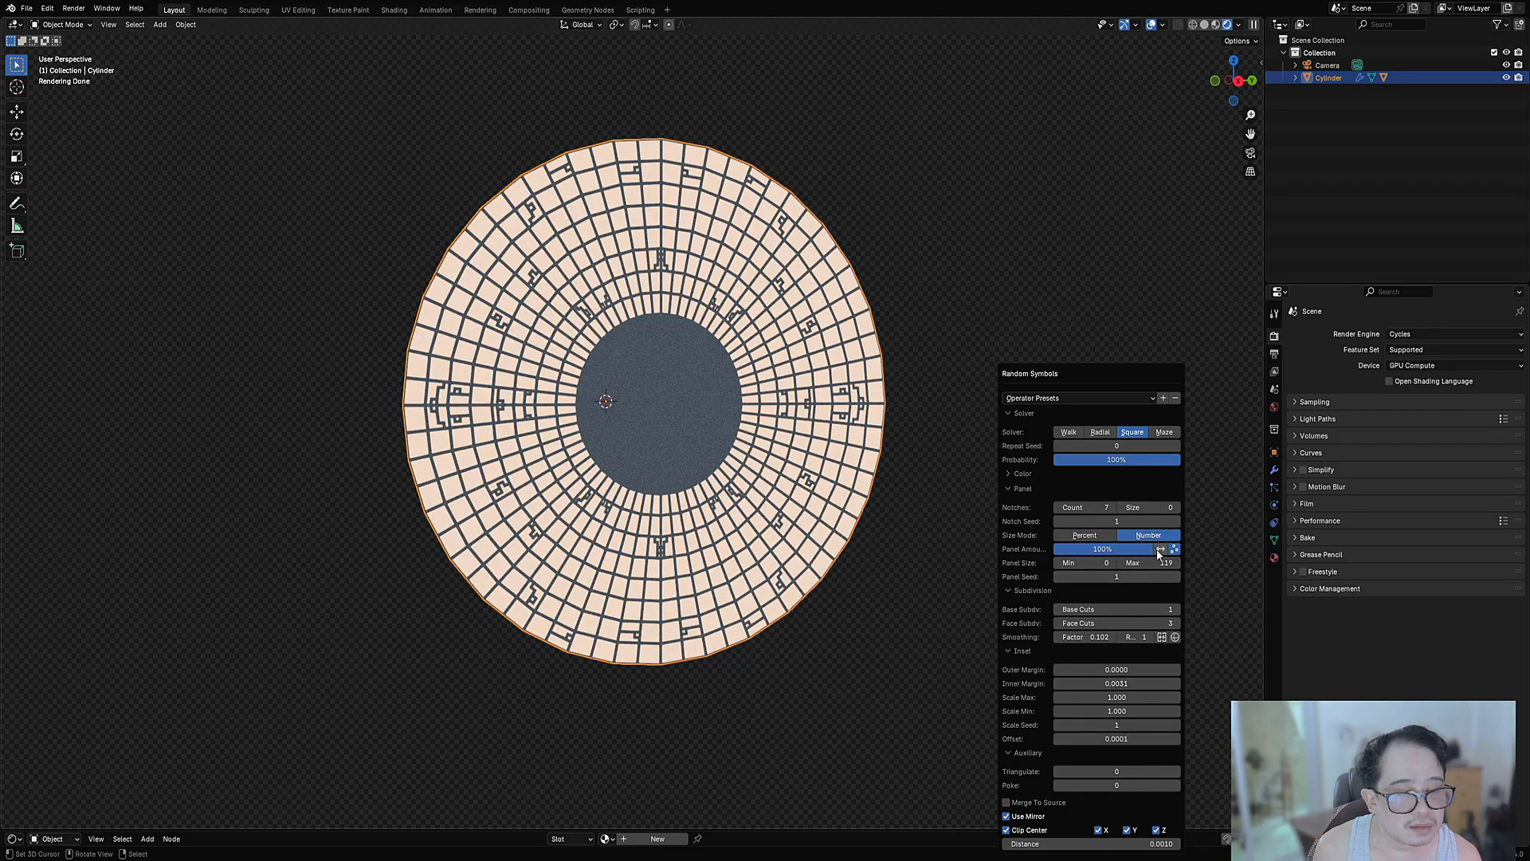
left_click_drag(1156, 550, 1144, 550)
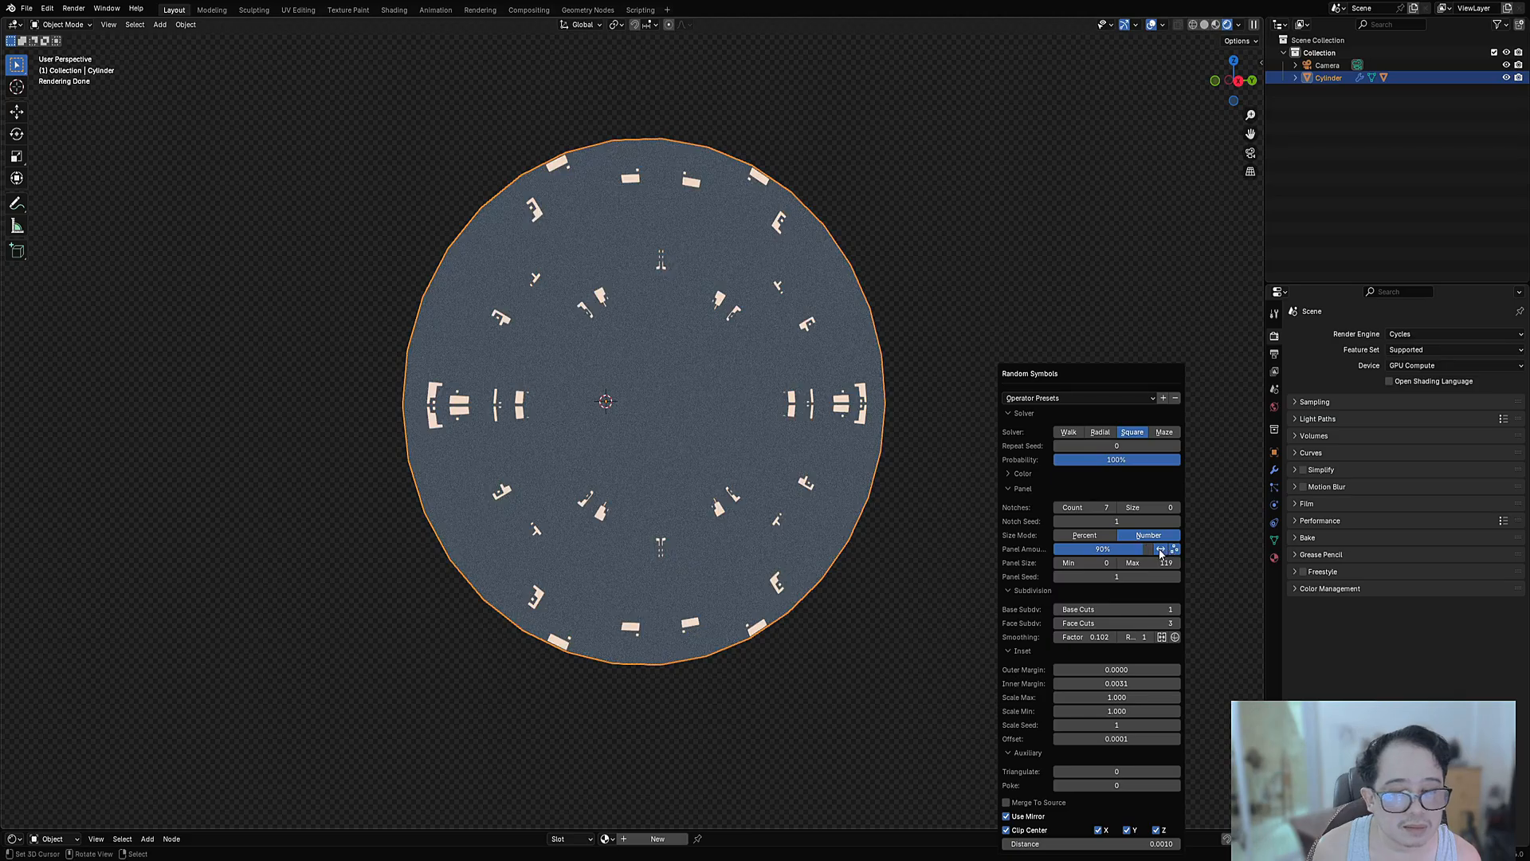
Set the face cuts to 1, the base cuts to 0 and the maximum panel size to 18.
scroll(1146, 624, "down", 3, "ctrl")
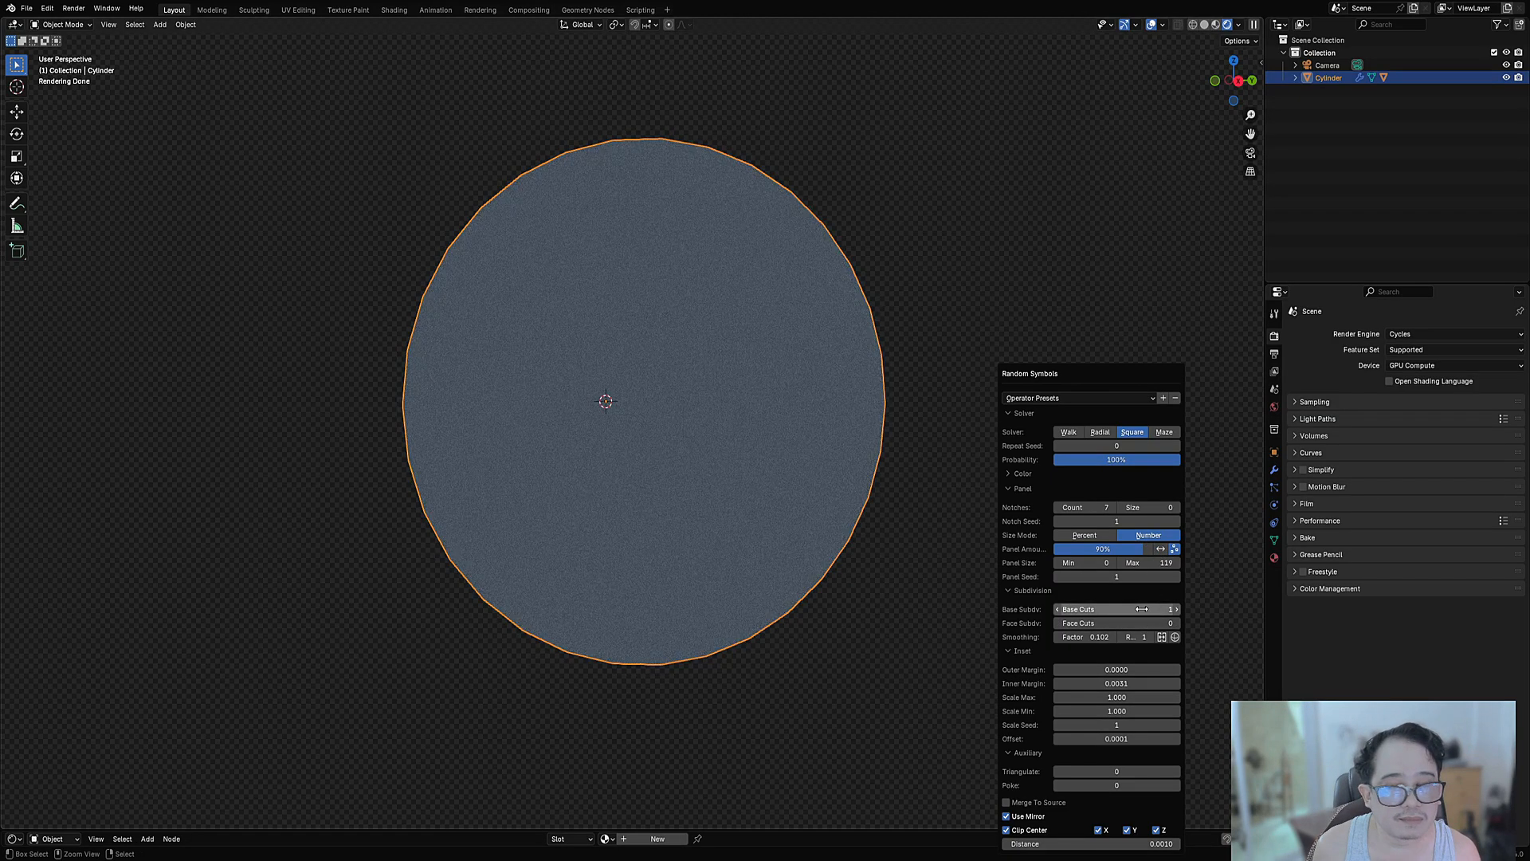
scroll(1142, 609, "down", 1, "ctrl")
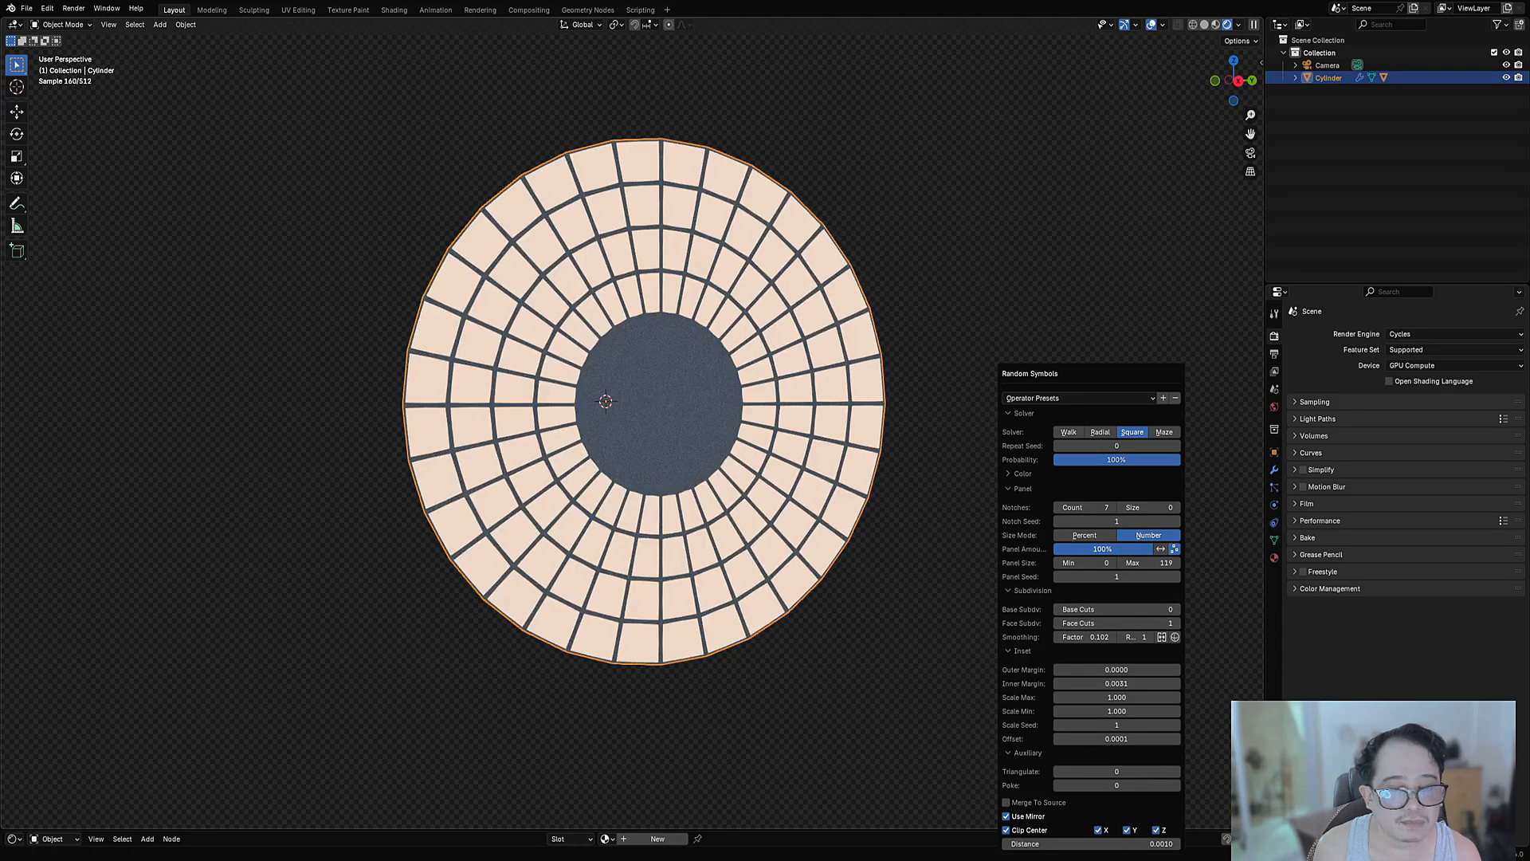
scroll(1148, 549, "down", 1, "ctrl")
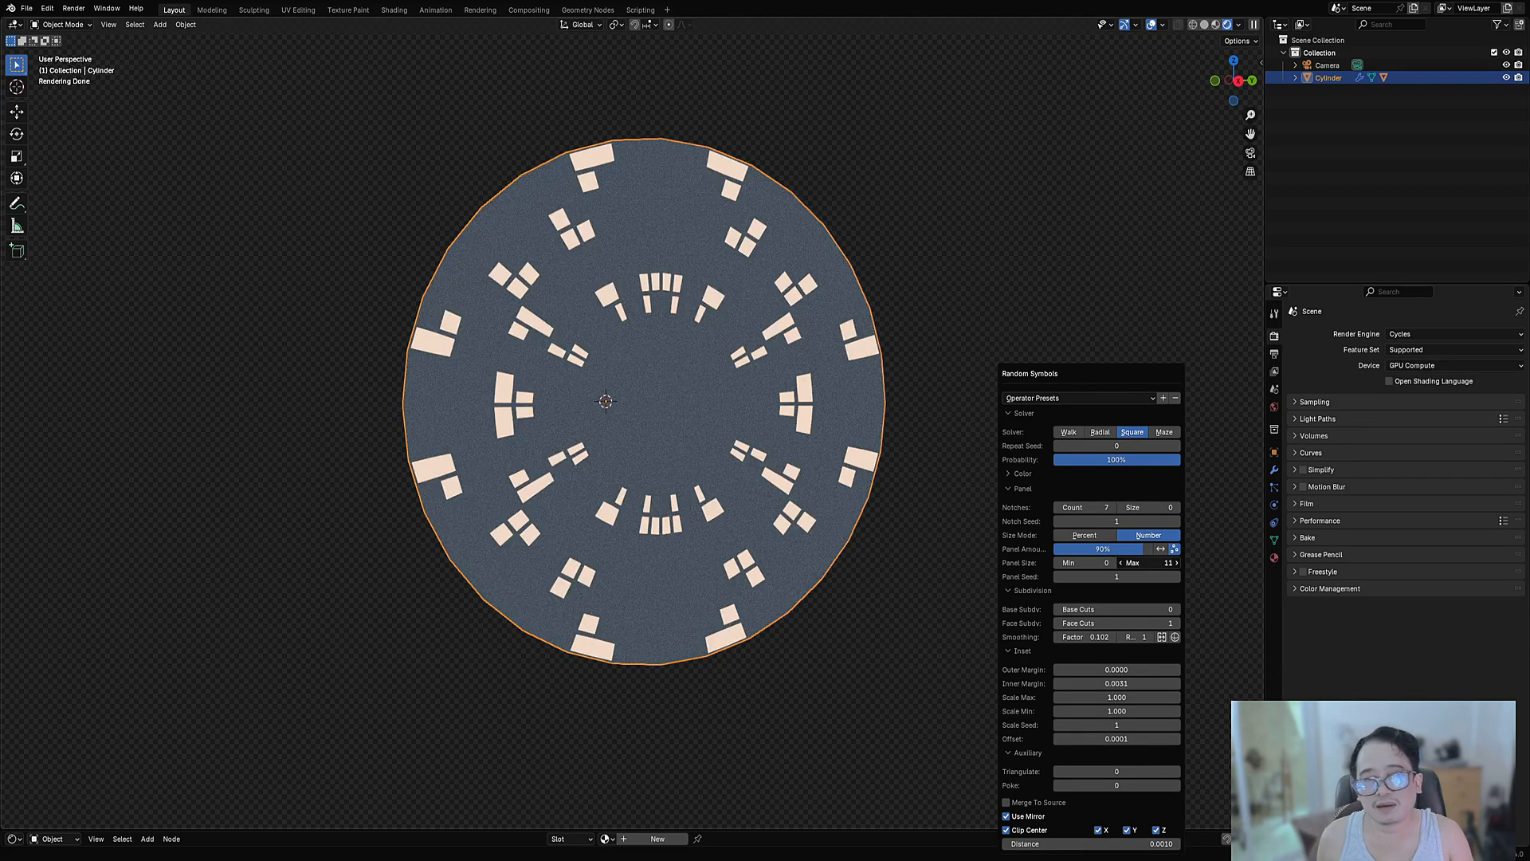
left_click_drag(1148, 563, 1228, 562)
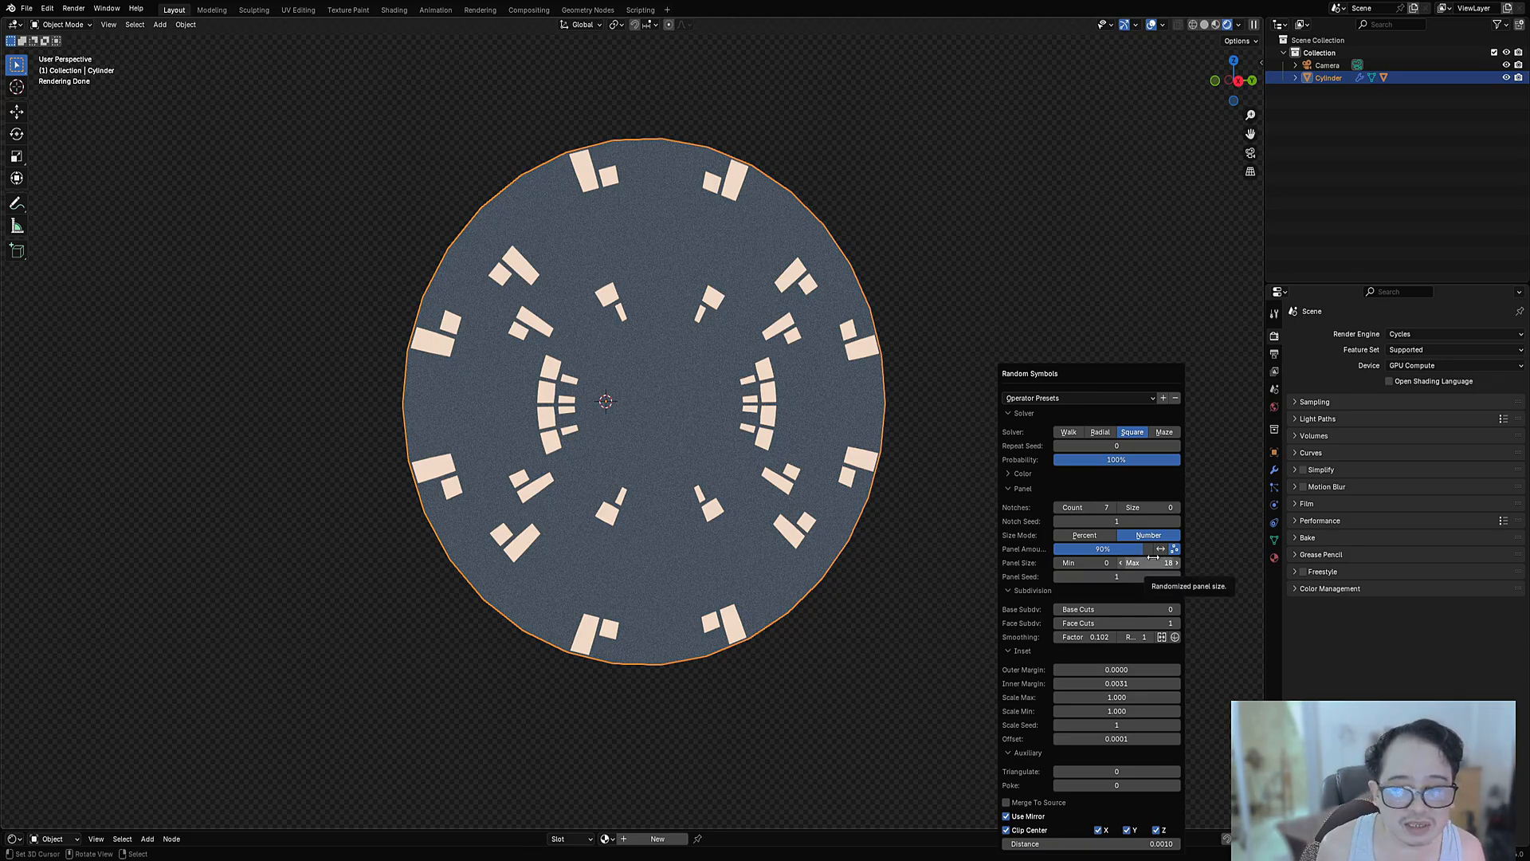
Undo the symbols on the cylinder's cap and briefly try Random Panels there instead.
key("ctrl+z")
key("shift+alt+q")
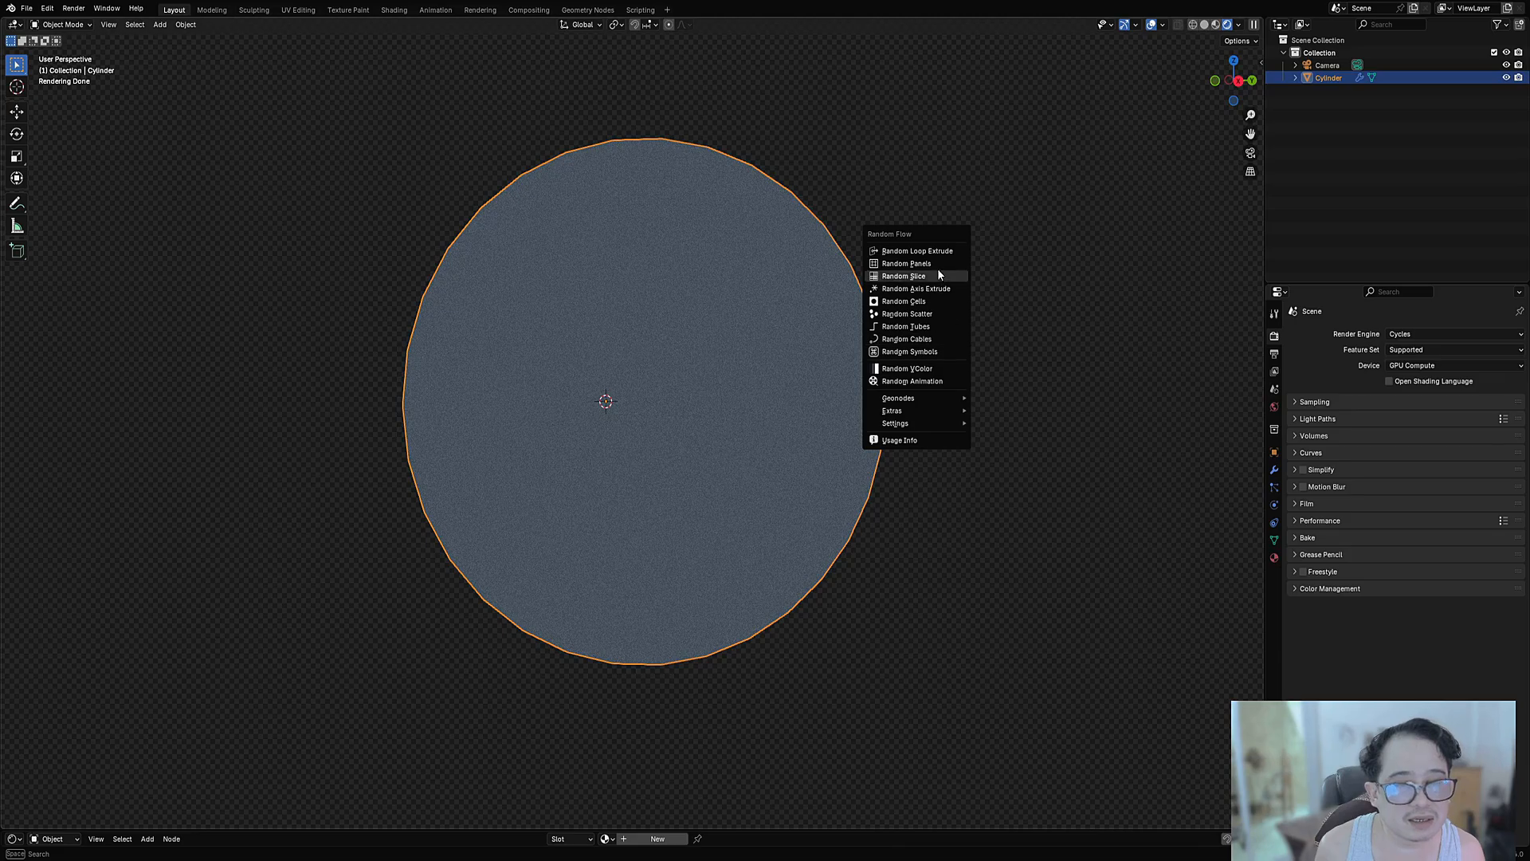
left_click(938, 263)
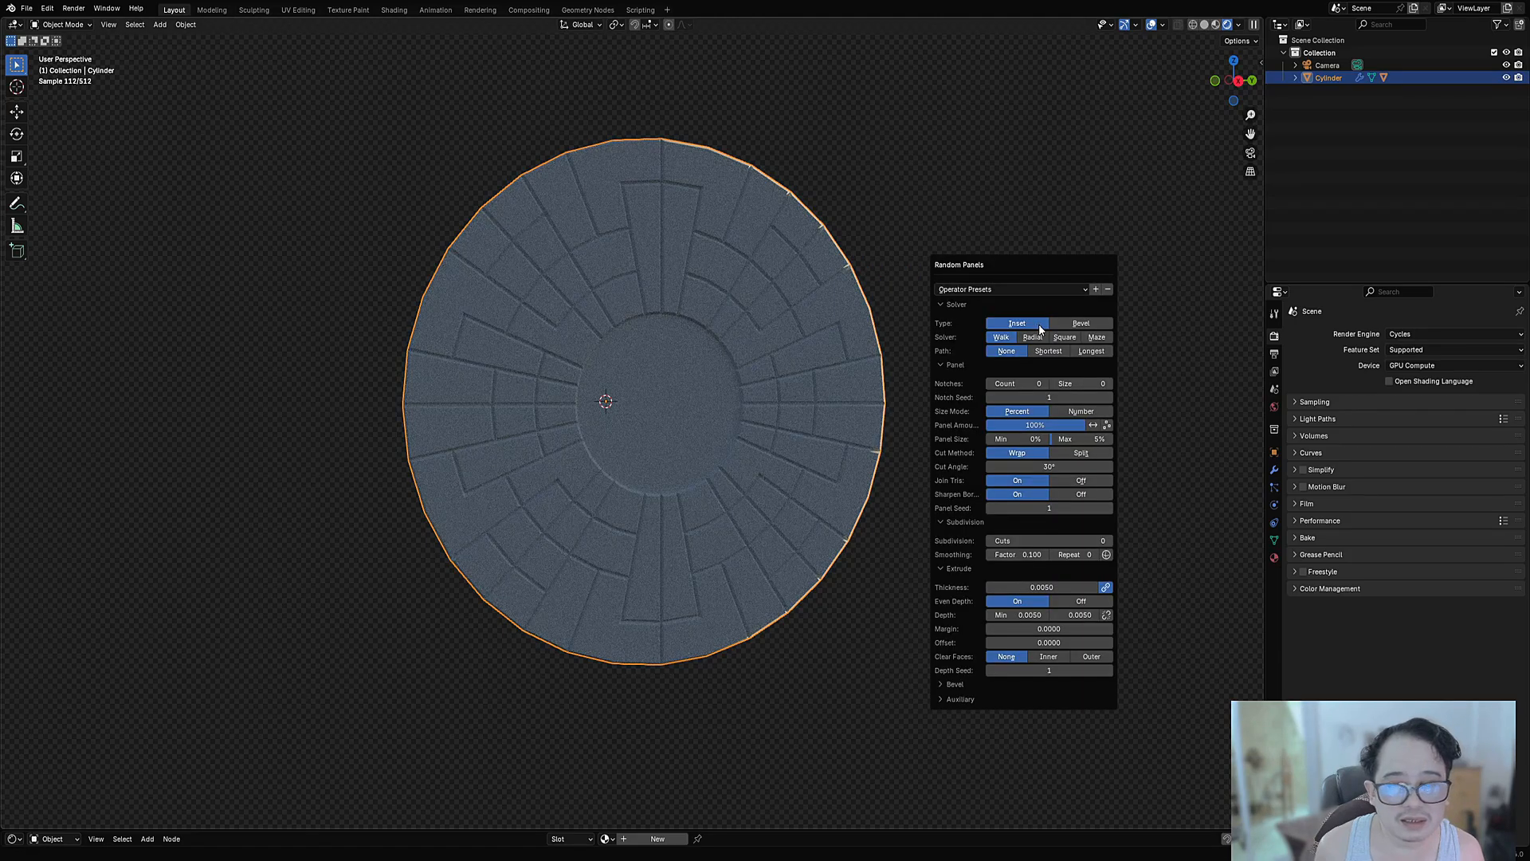
key("ctrl+z")
Run Random Symbols again with the last settings and compare panel seeds from 2 up to 59.
key("shift+alt+q")
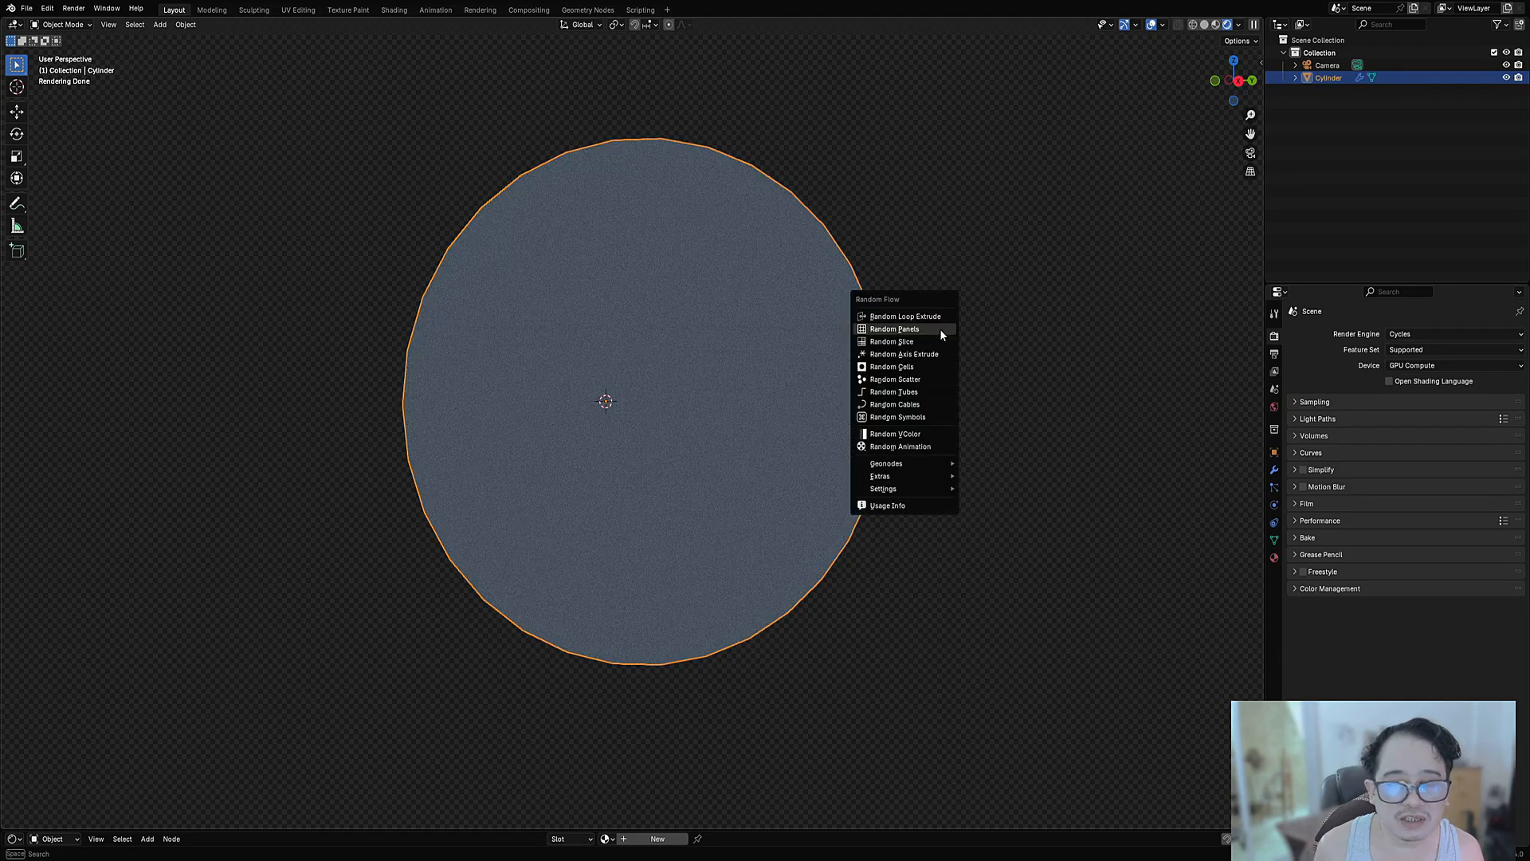
left_click(937, 417)
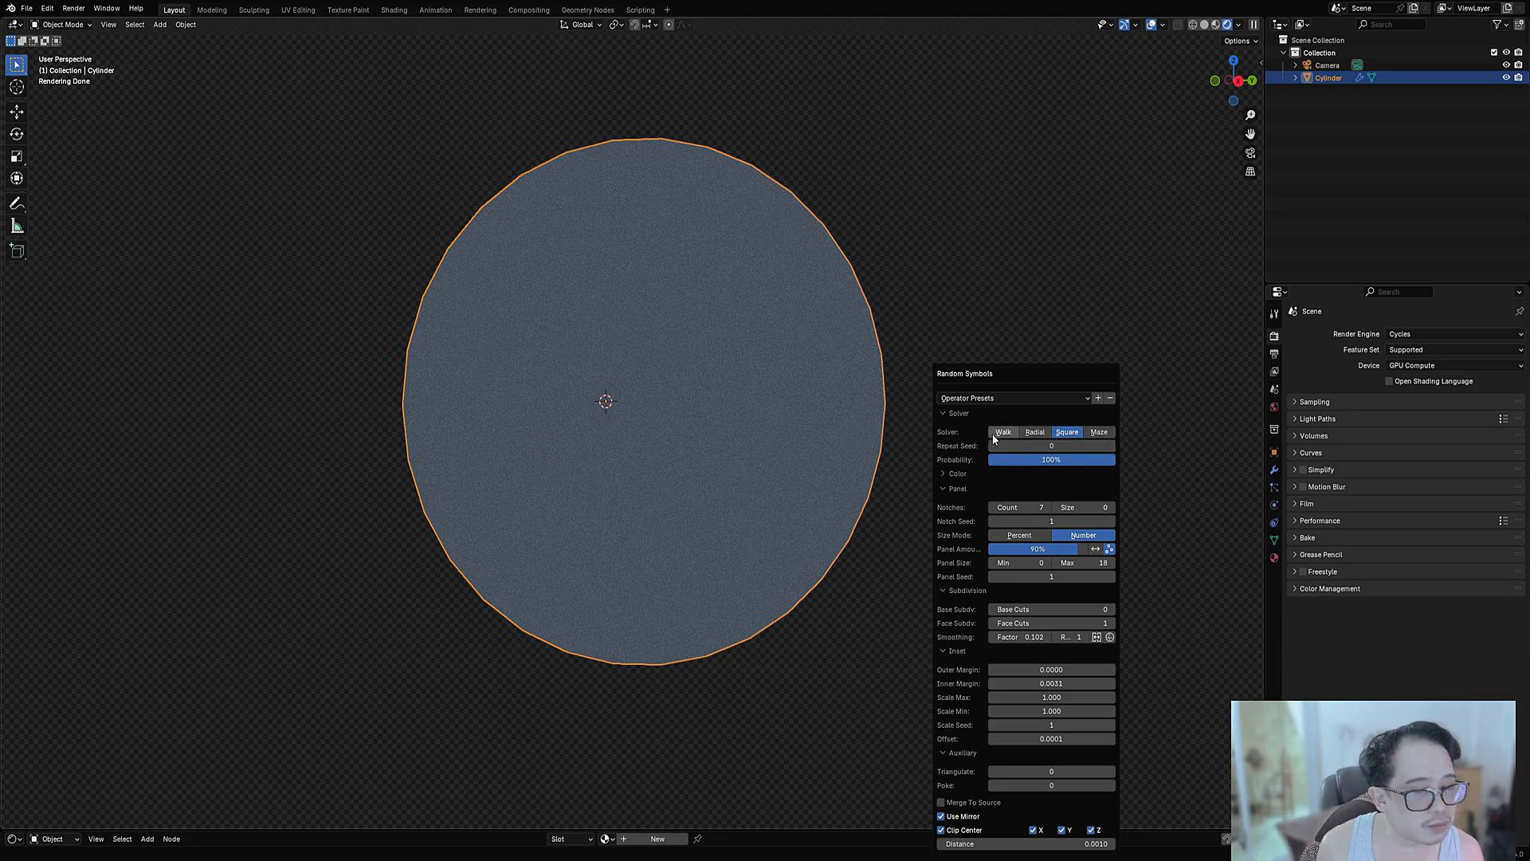
left_click_drag(998, 375, 1025, 211)
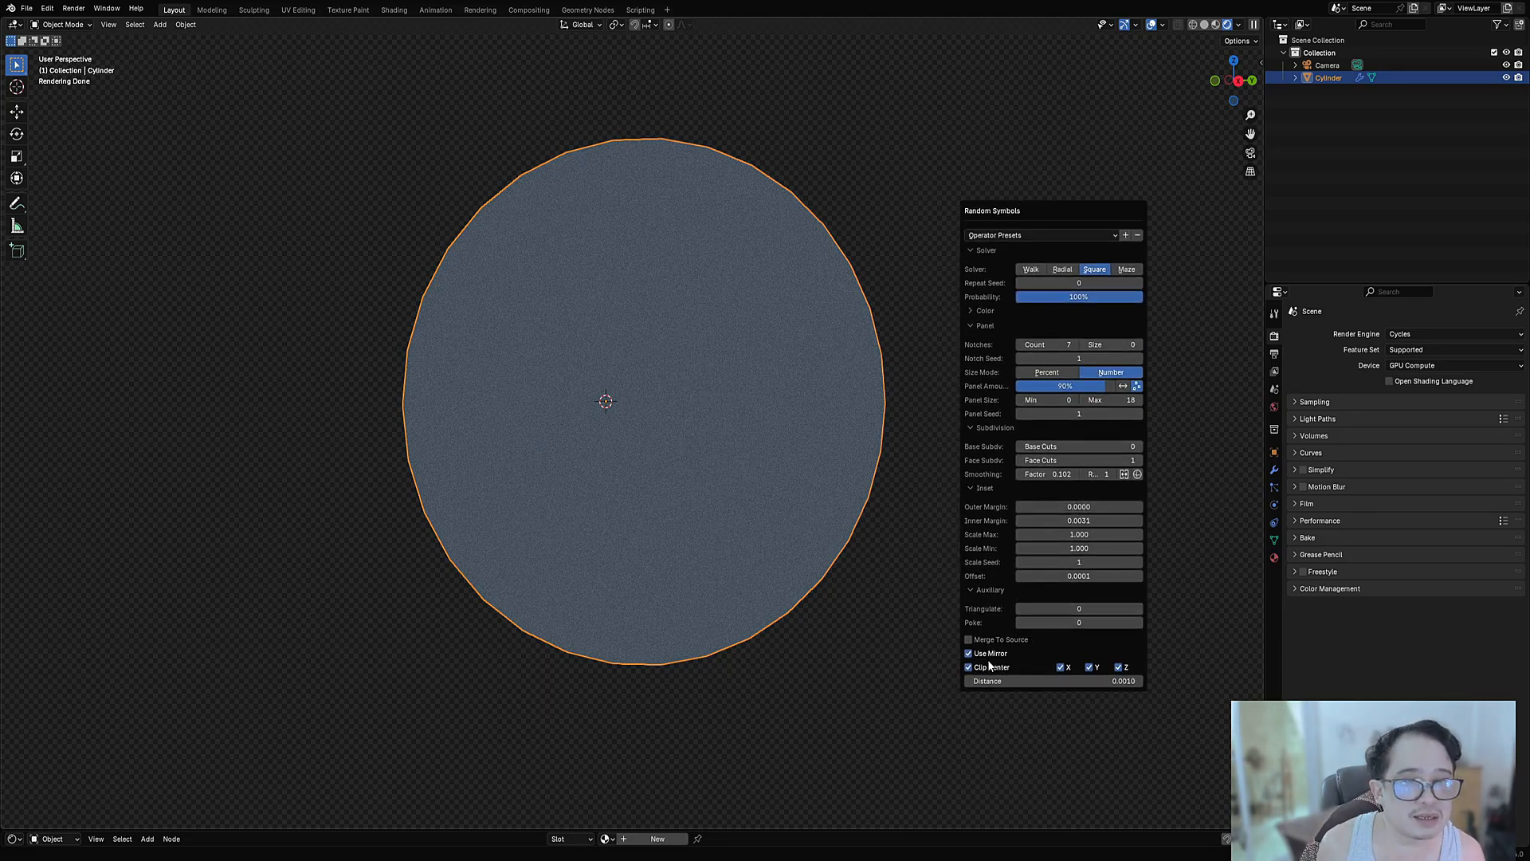
scroll(1093, 415, "up", 9, "ctrl")
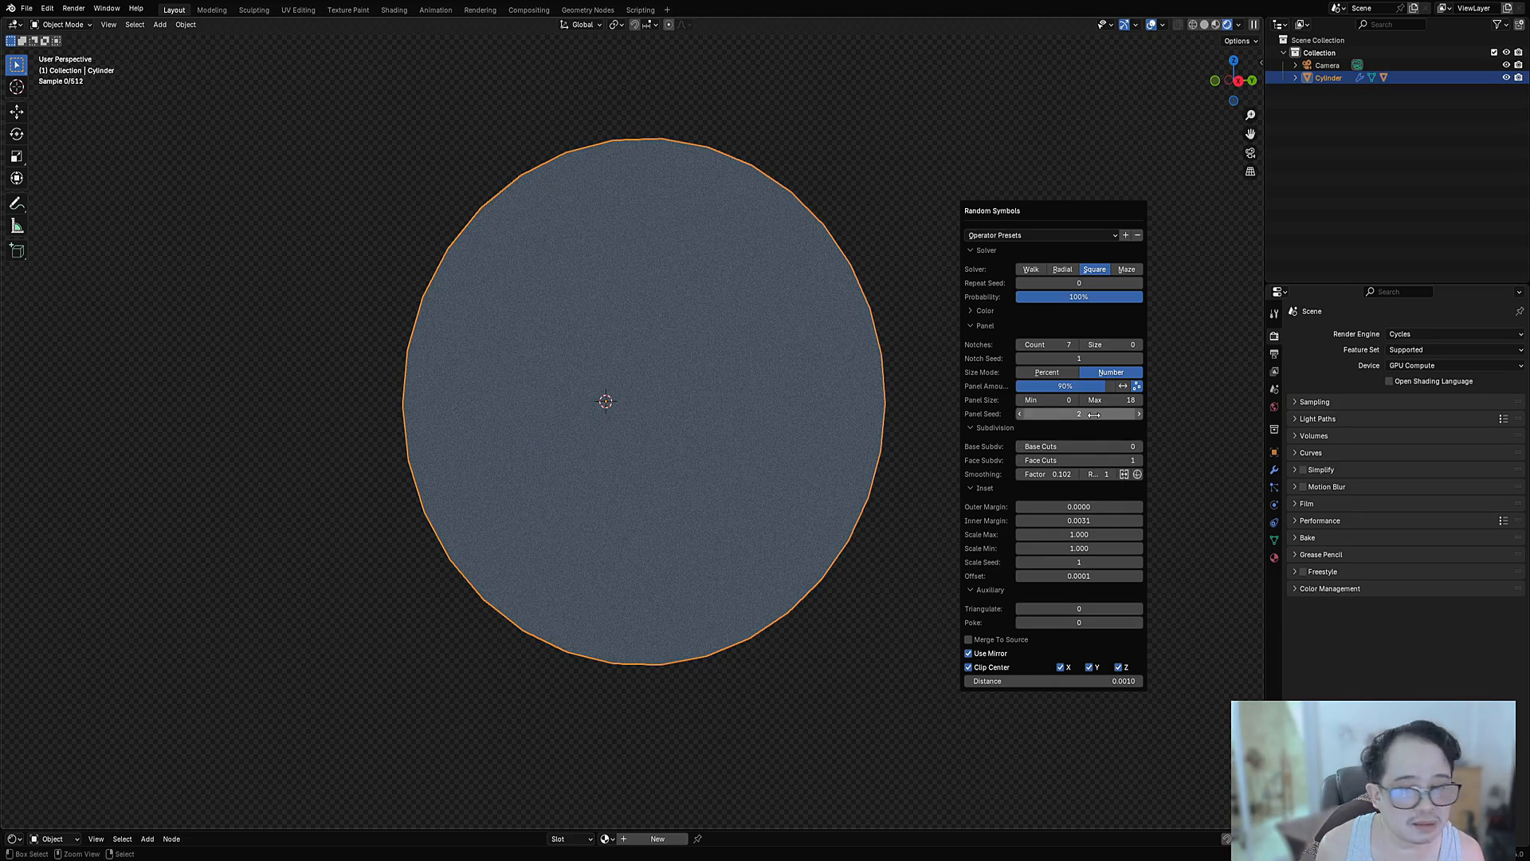
scroll(1094, 415, "up", 9, "ctrl")
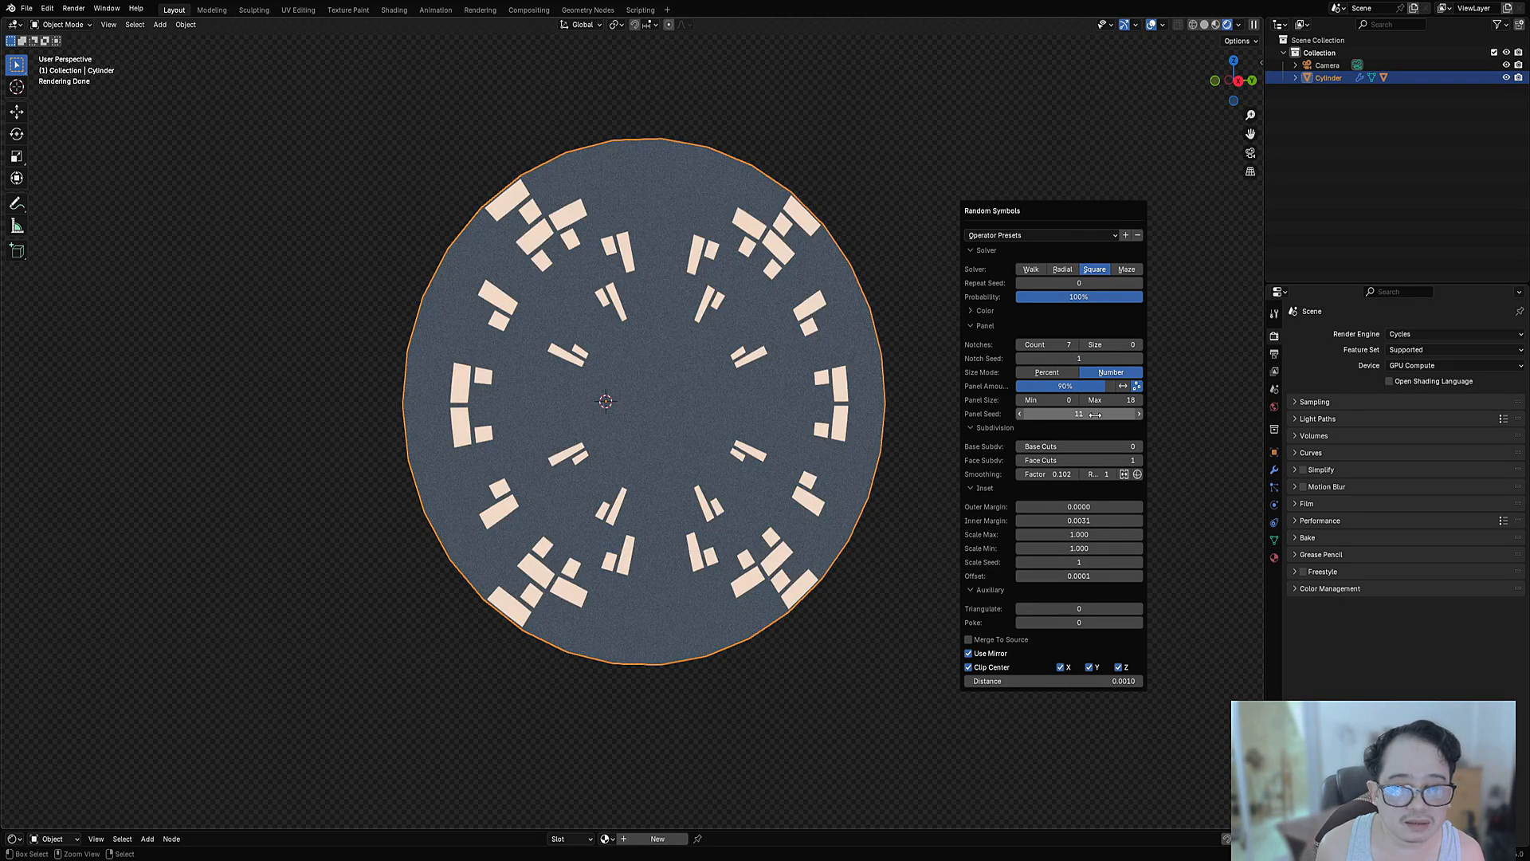
scroll(1093, 415, "up", 13, "ctrl")
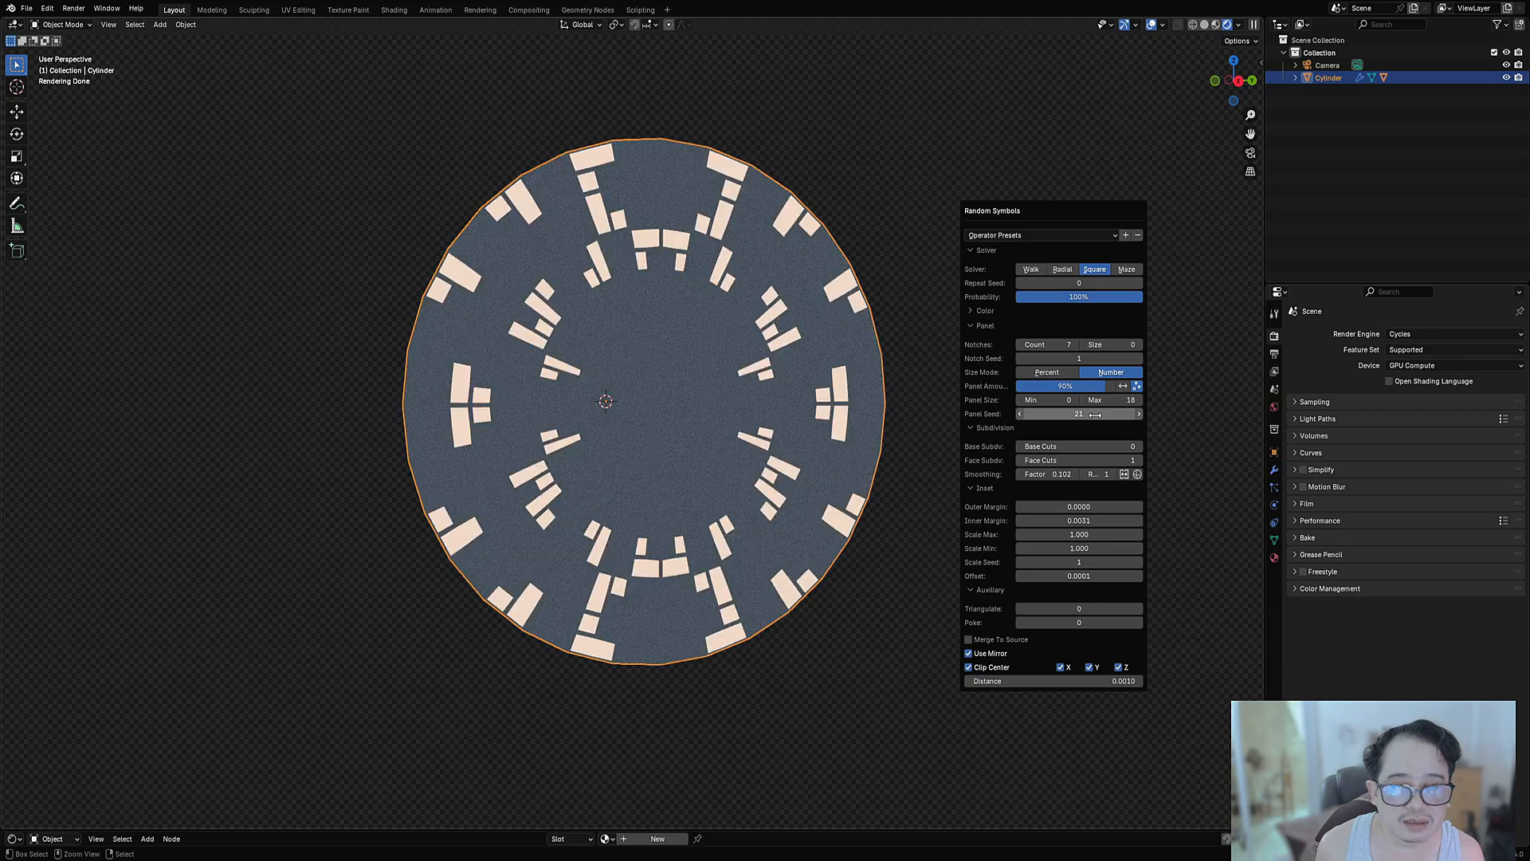
scroll(1095, 415, "up", 10, "ctrl")
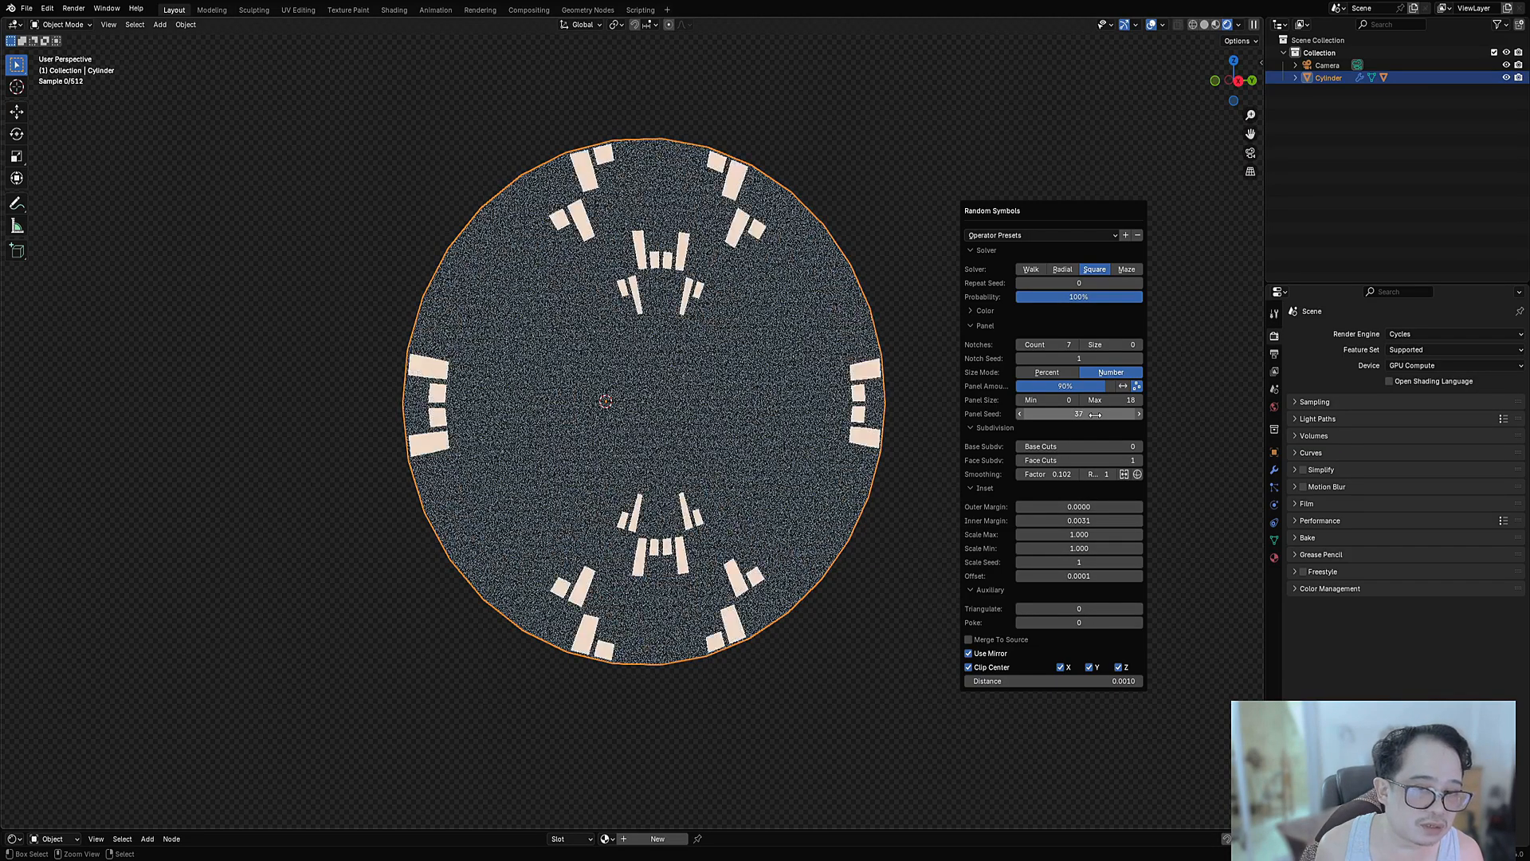
scroll(1097, 415, "up", 14, "ctrl")
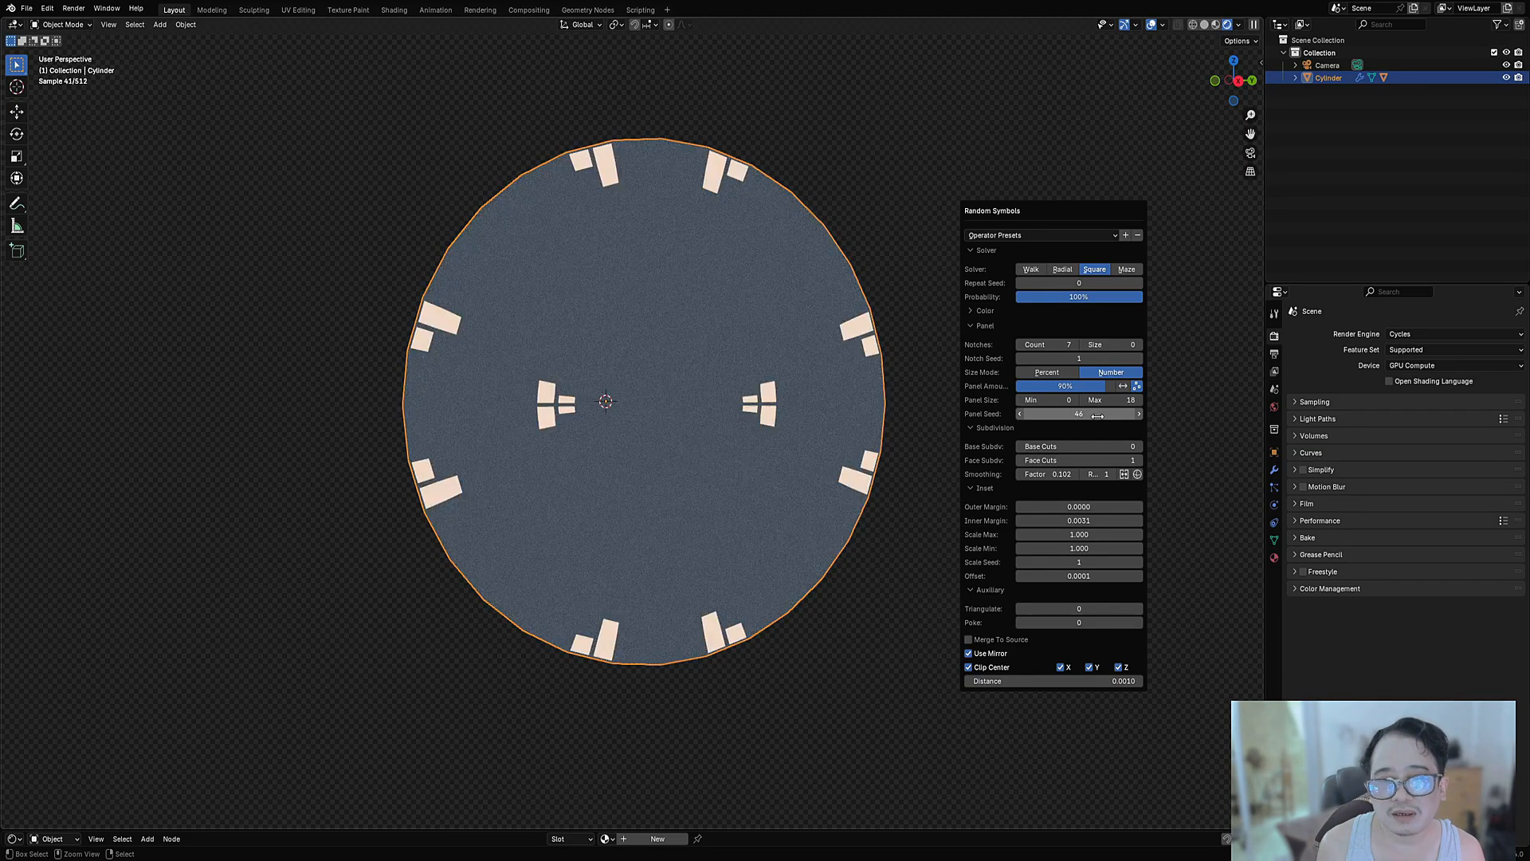
scroll(1097, 416, "down", 1, "ctrl")
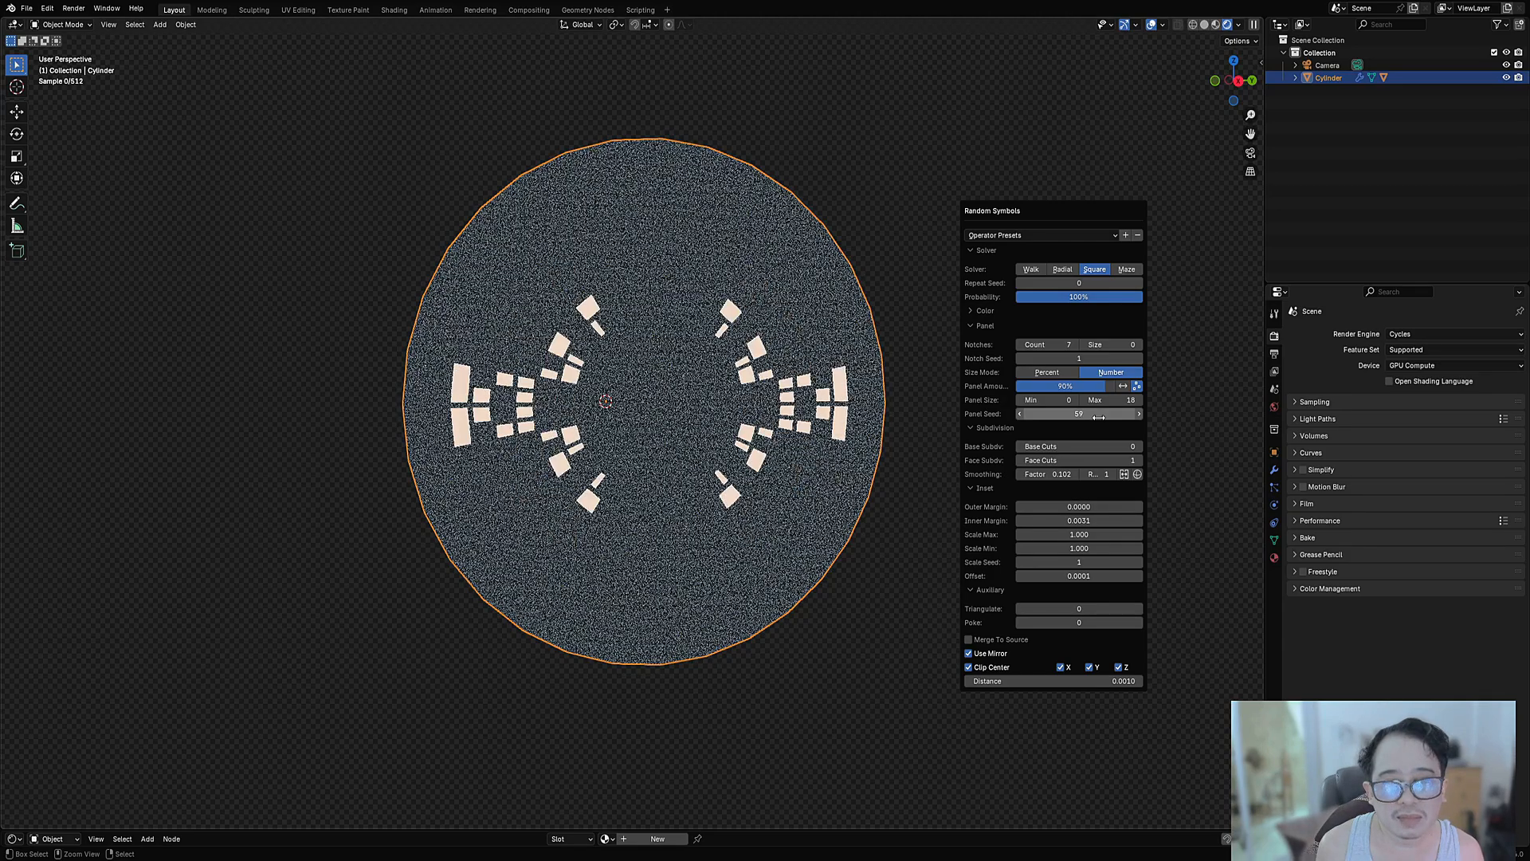
scroll(1098, 416, "up", 5, "ctrl")
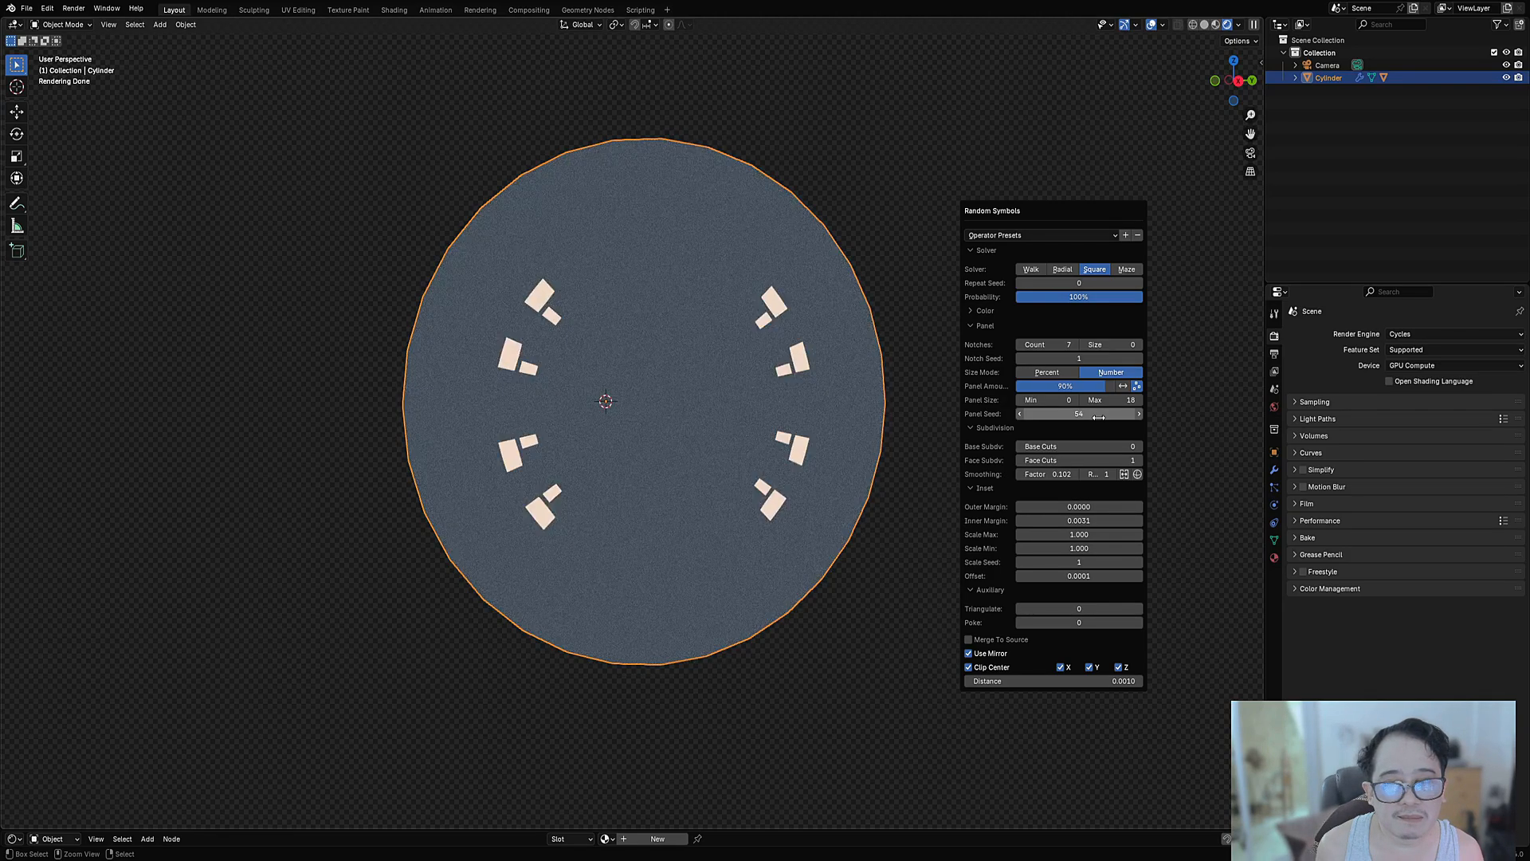
Enter Edit Mode and add a series of evenly spaced, unslid loop cuts around the cylinder's side.
scroll(749, 369, "down", 5)
middle_click_drag(749, 370, 854, 479)
key("Tab")
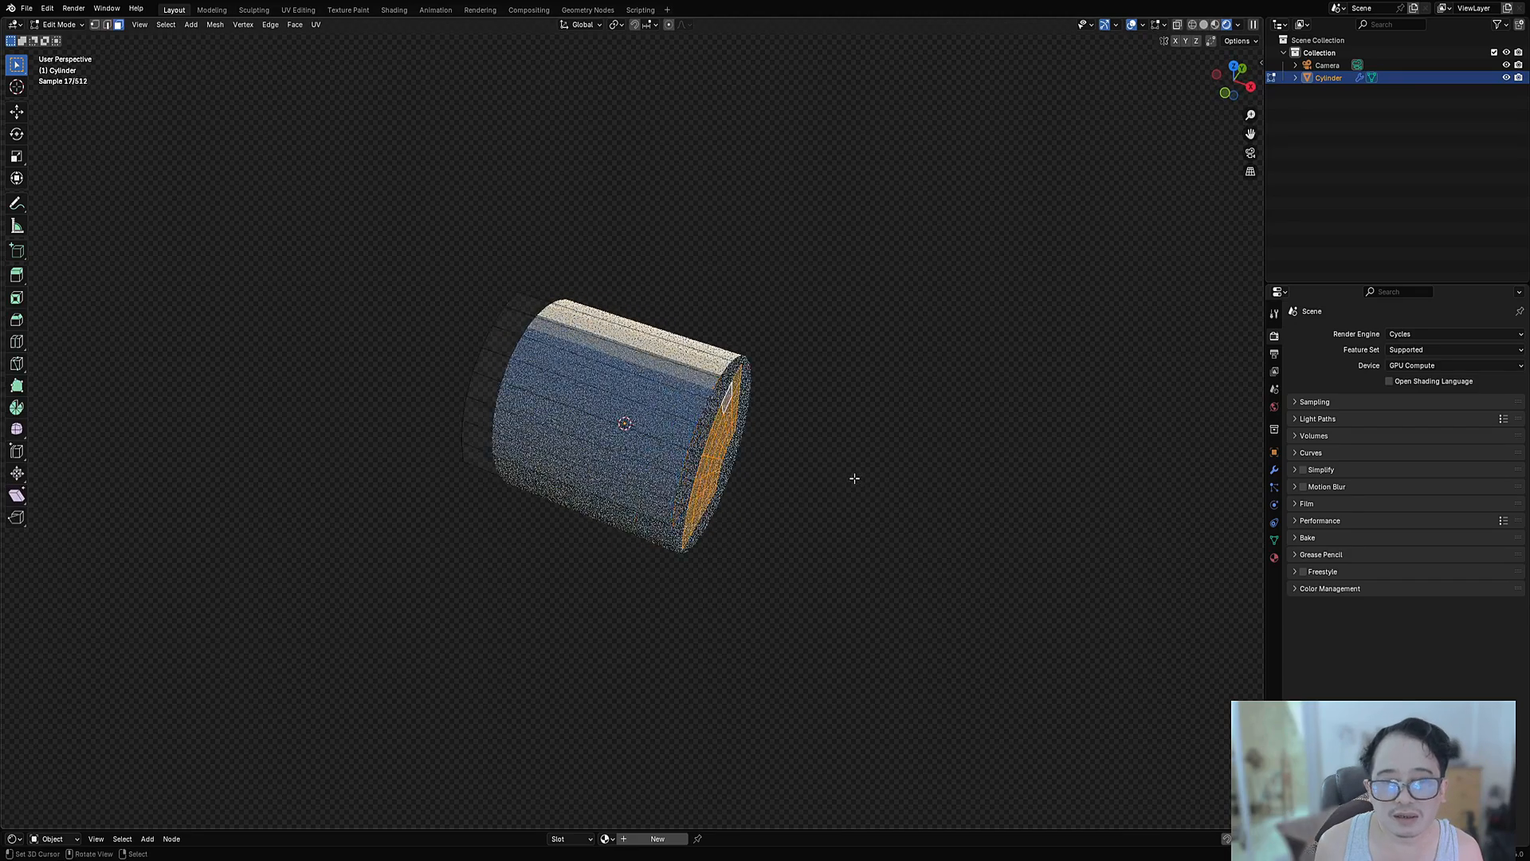
scroll(854, 479, "up", 2)
key("ctrl+r")
scroll(663, 374, "up", 6)
left_click(668, 379)
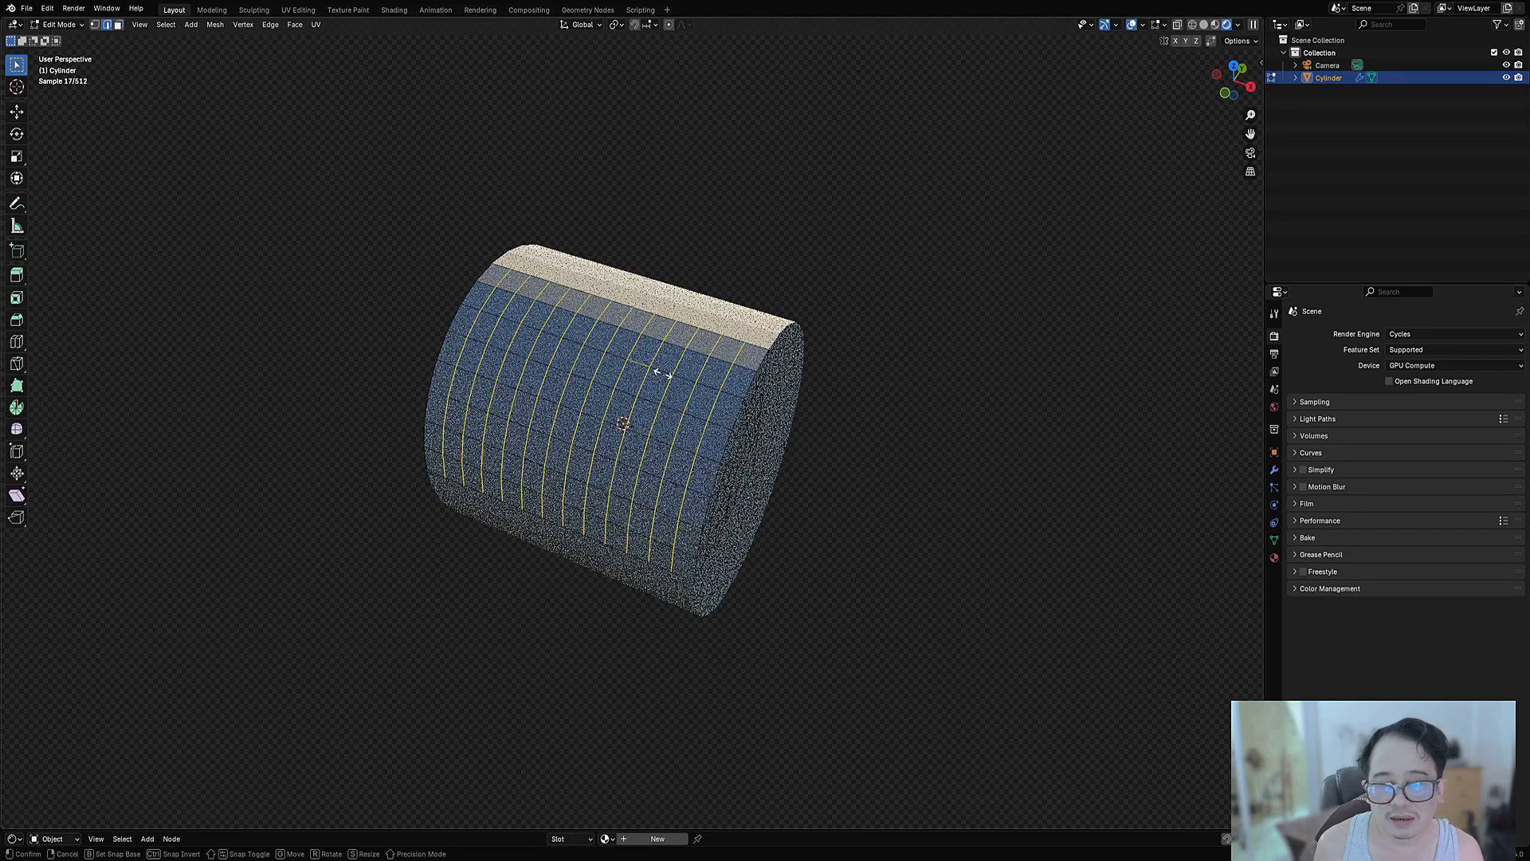
right_click(672, 384)
Select the strip of side faces bordering the cylinder's cap and return to Object Mode.
middle_click_drag(776, 467, 786, 428)
scroll(785, 428, "up", 2)
key("3")
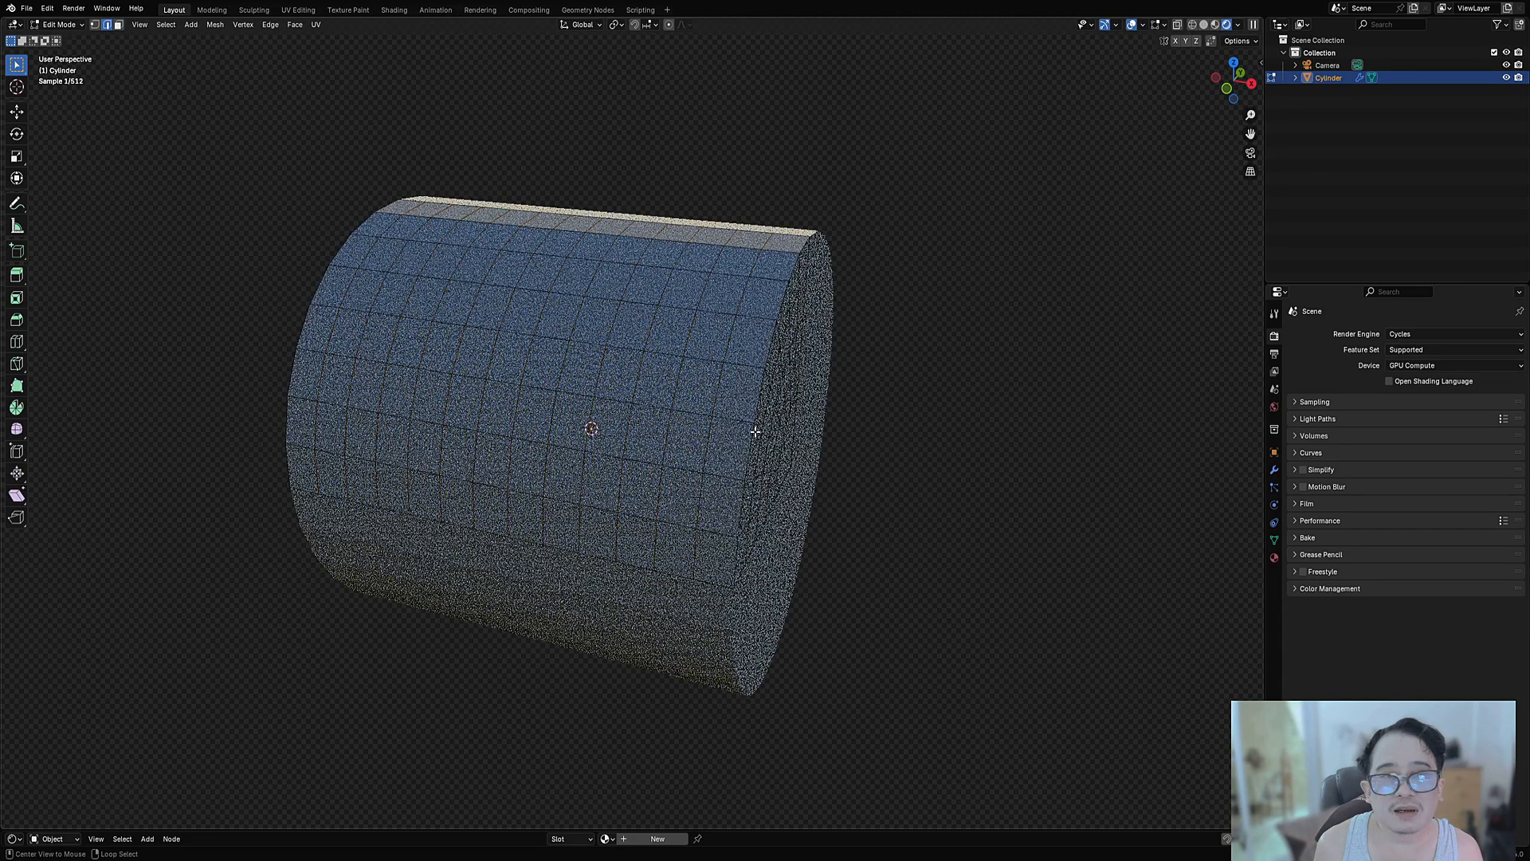
right_click(741, 358)
right_click(715, 554, "ctrl")
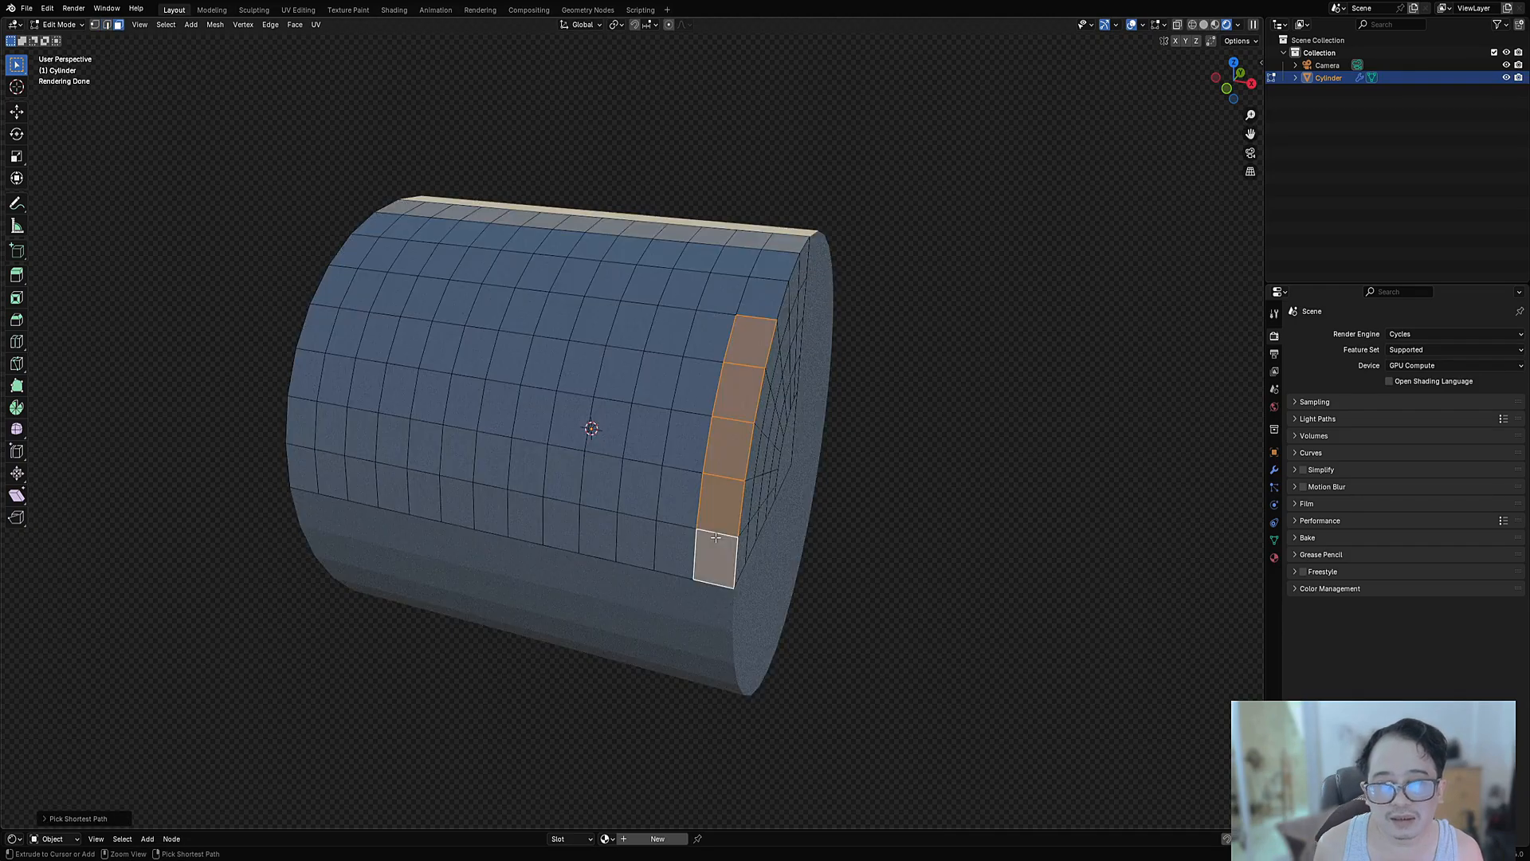
middle_click_drag(818, 471, 857, 478)
middle_click_drag(951, 479, 921, 467, "shift")
key("Tab")
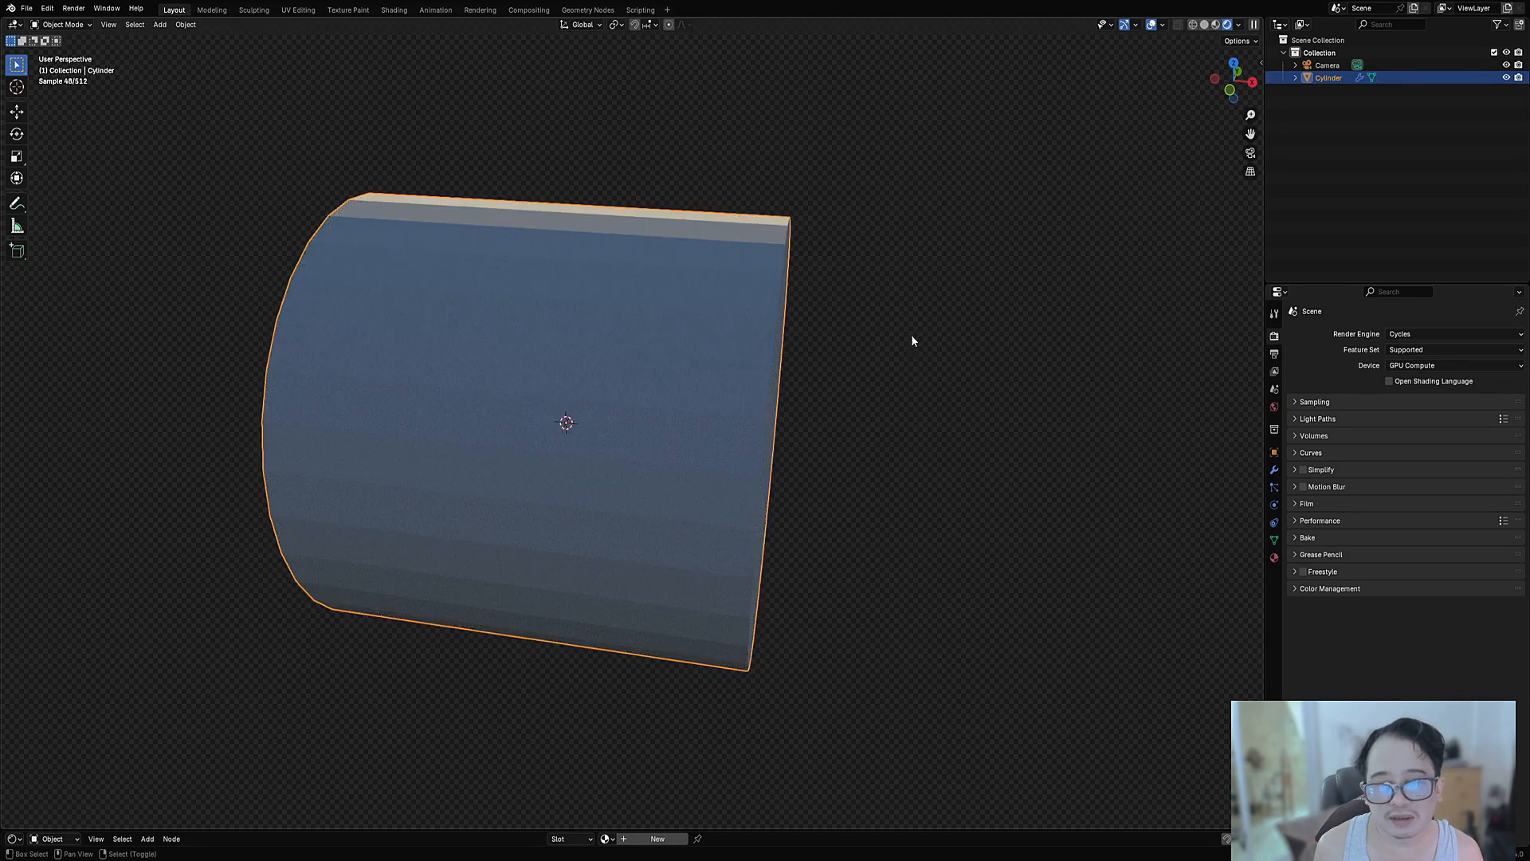
Run Random Symbols on the selected face strip using the "maze cut 3" preset.
right_click(912, 338)
left_click(912, 338)
left_click(995, 365)
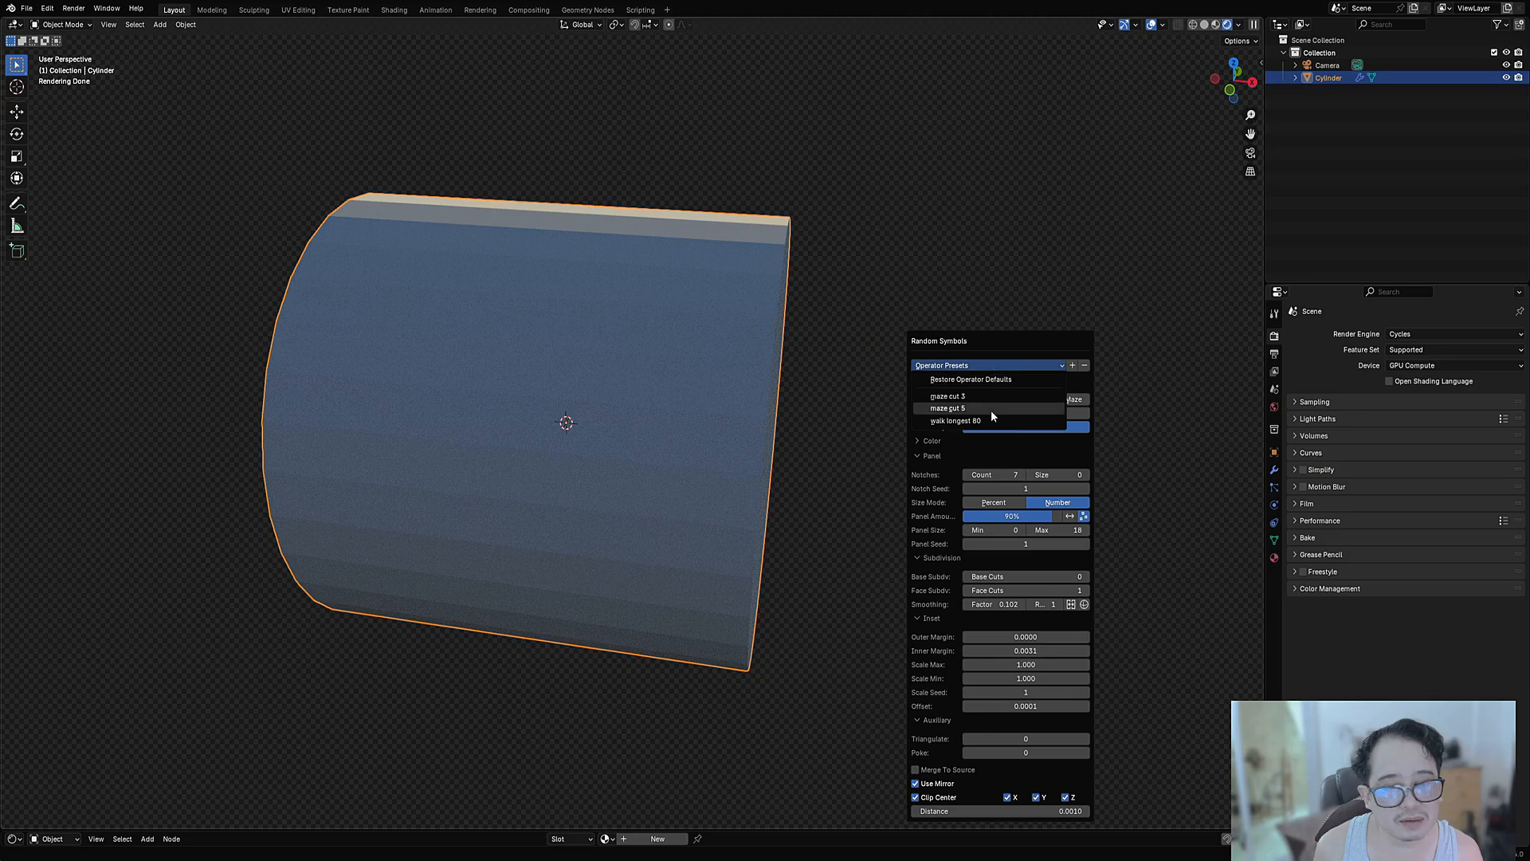
left_click(993, 400)
scroll(814, 429, "down", 1)
middle_click_drag(814, 429, 830, 388)
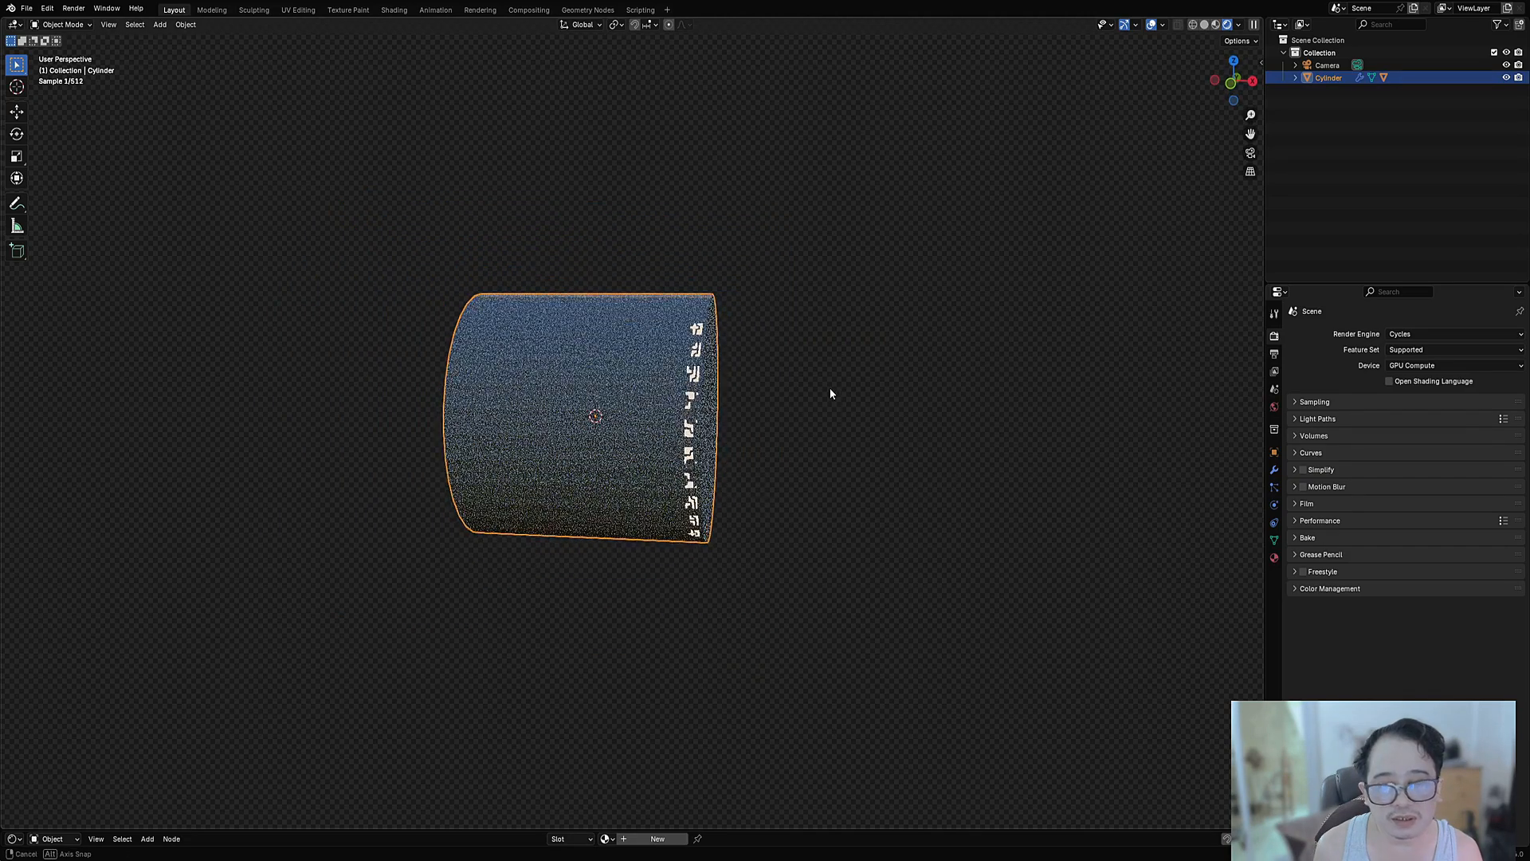
Reopen the Random Symbols settings and turn off Use Mirror.
scroll(885, 387, "up", 3)
key("F9")
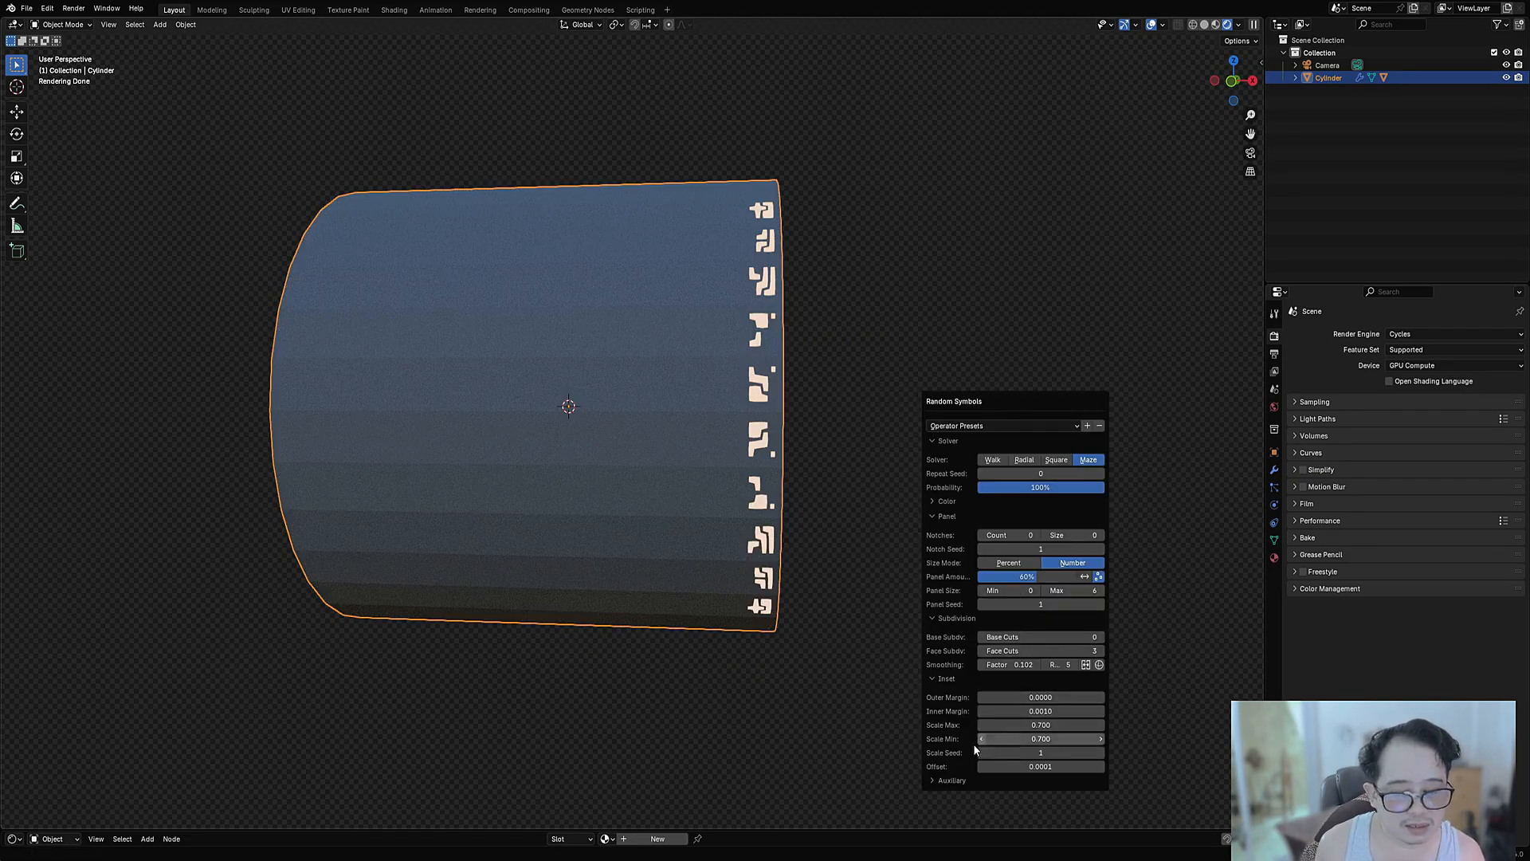
left_click(958, 813)
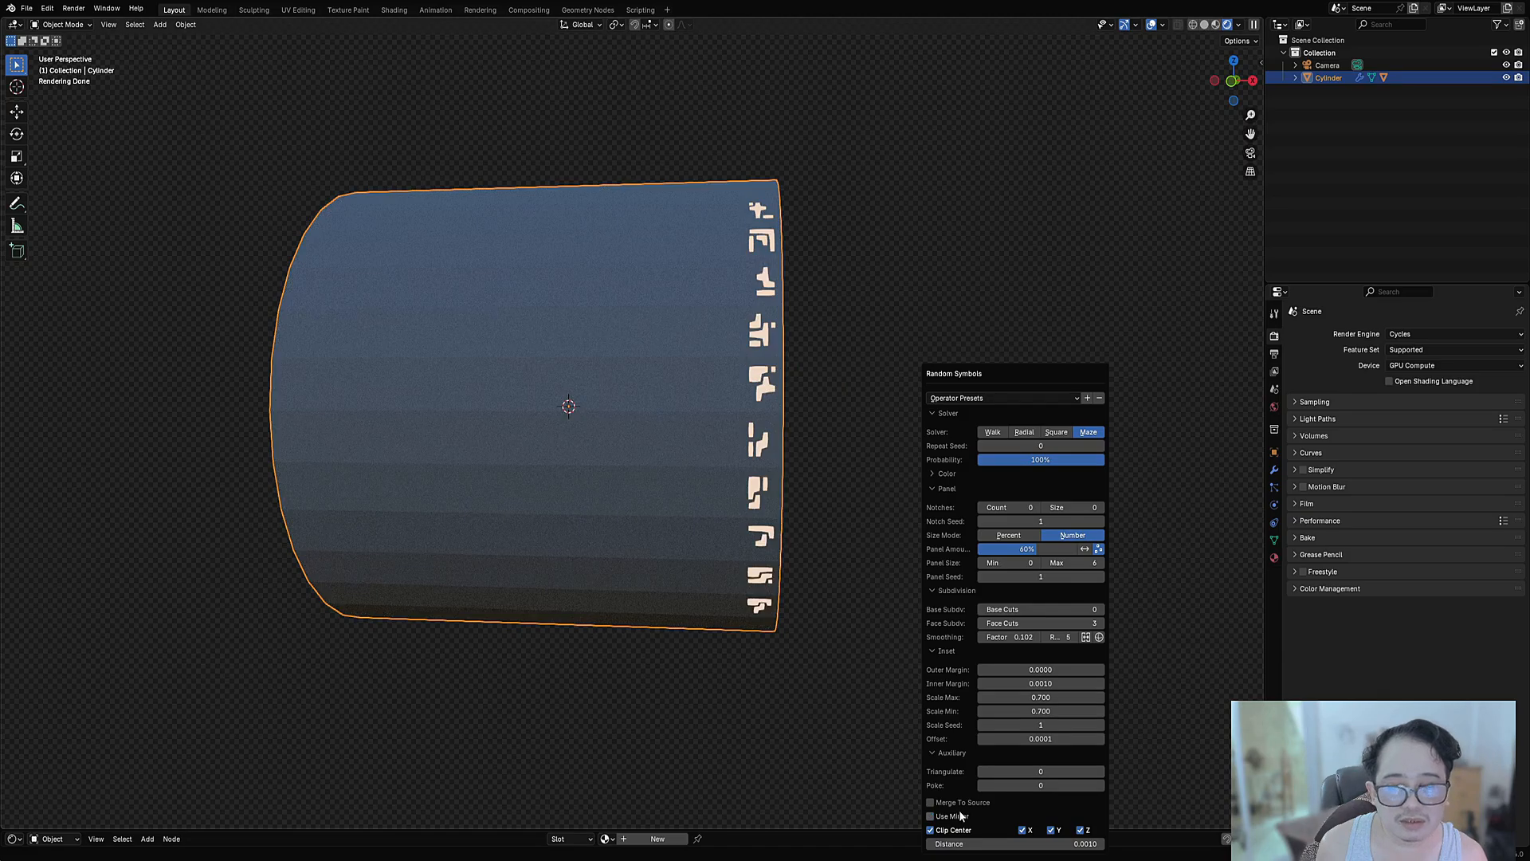
Set the Repeat Seed of the symbols to 4 and lower their Probability.
scroll(786, 348, "down", 1)
middle_click_drag(785, 348, 813, 338)
scroll(812, 338, "up", 1)
key("F9")
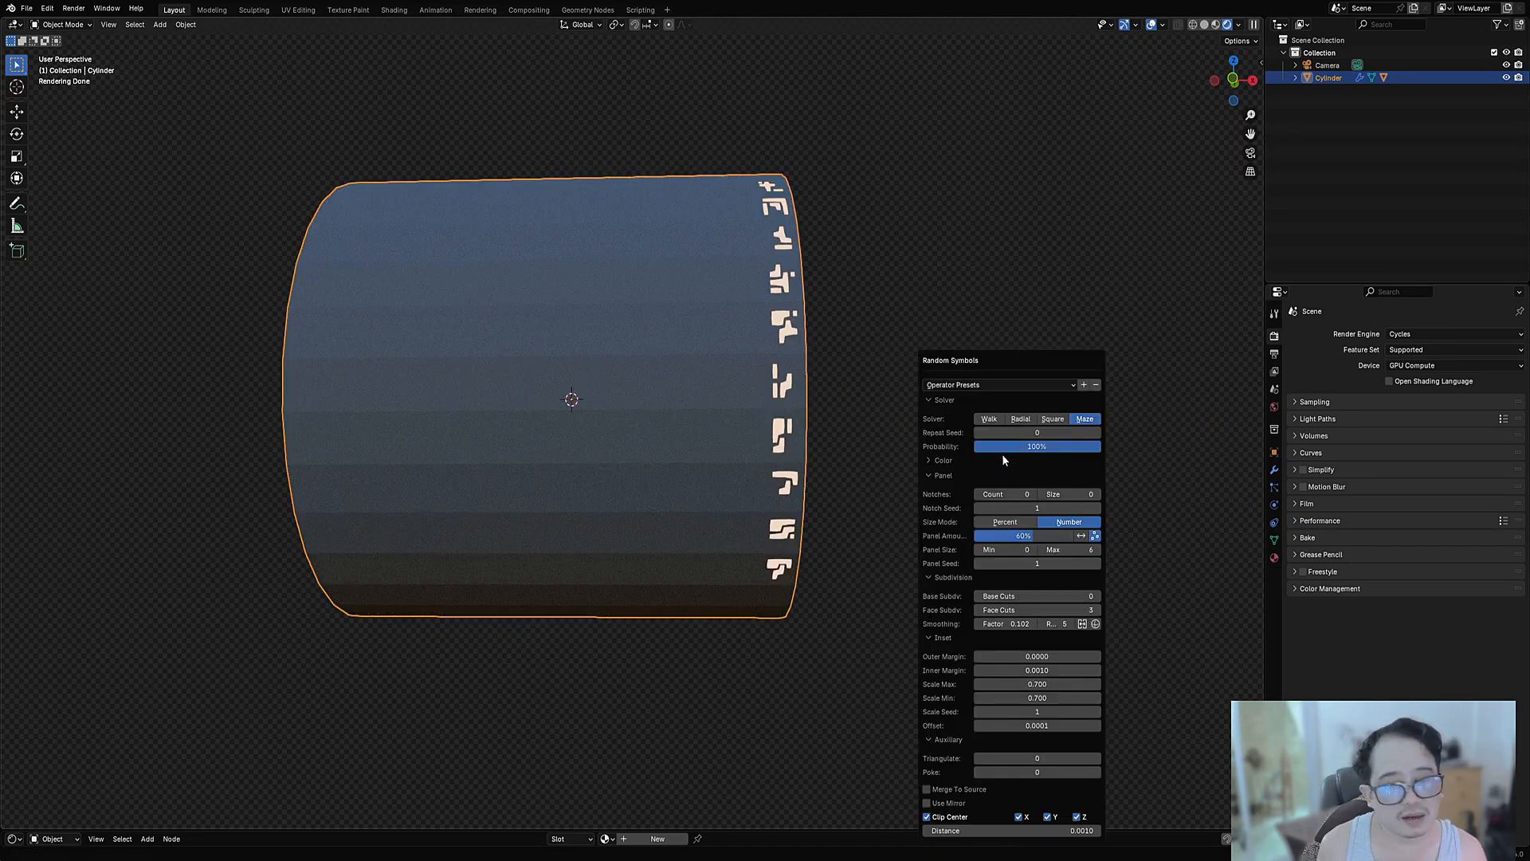
scroll(1013, 433, "up", 4, "ctrl")
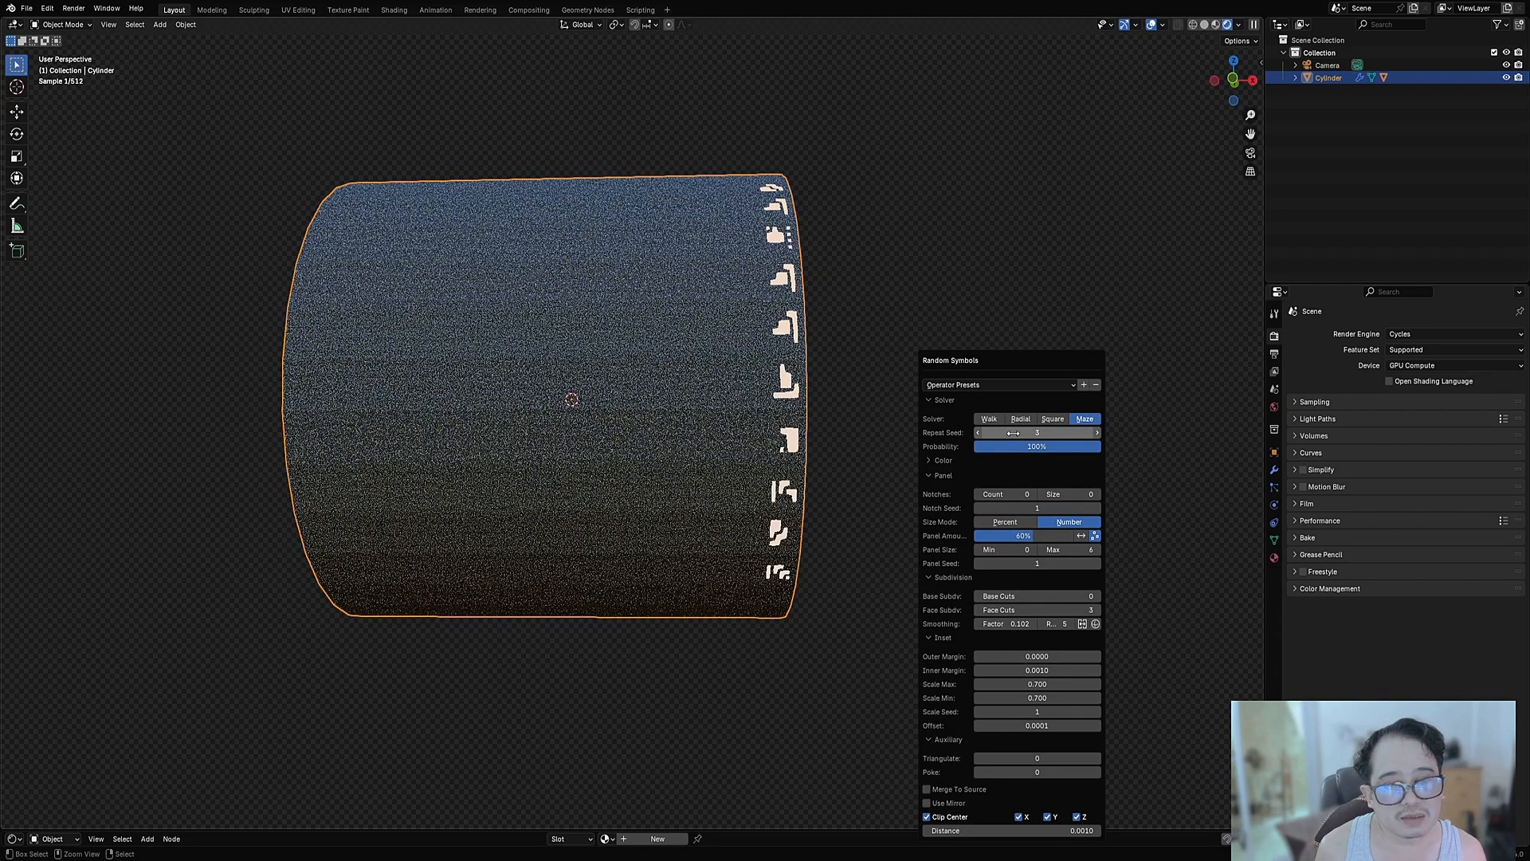
left_click(1013, 433)
key("Tab")
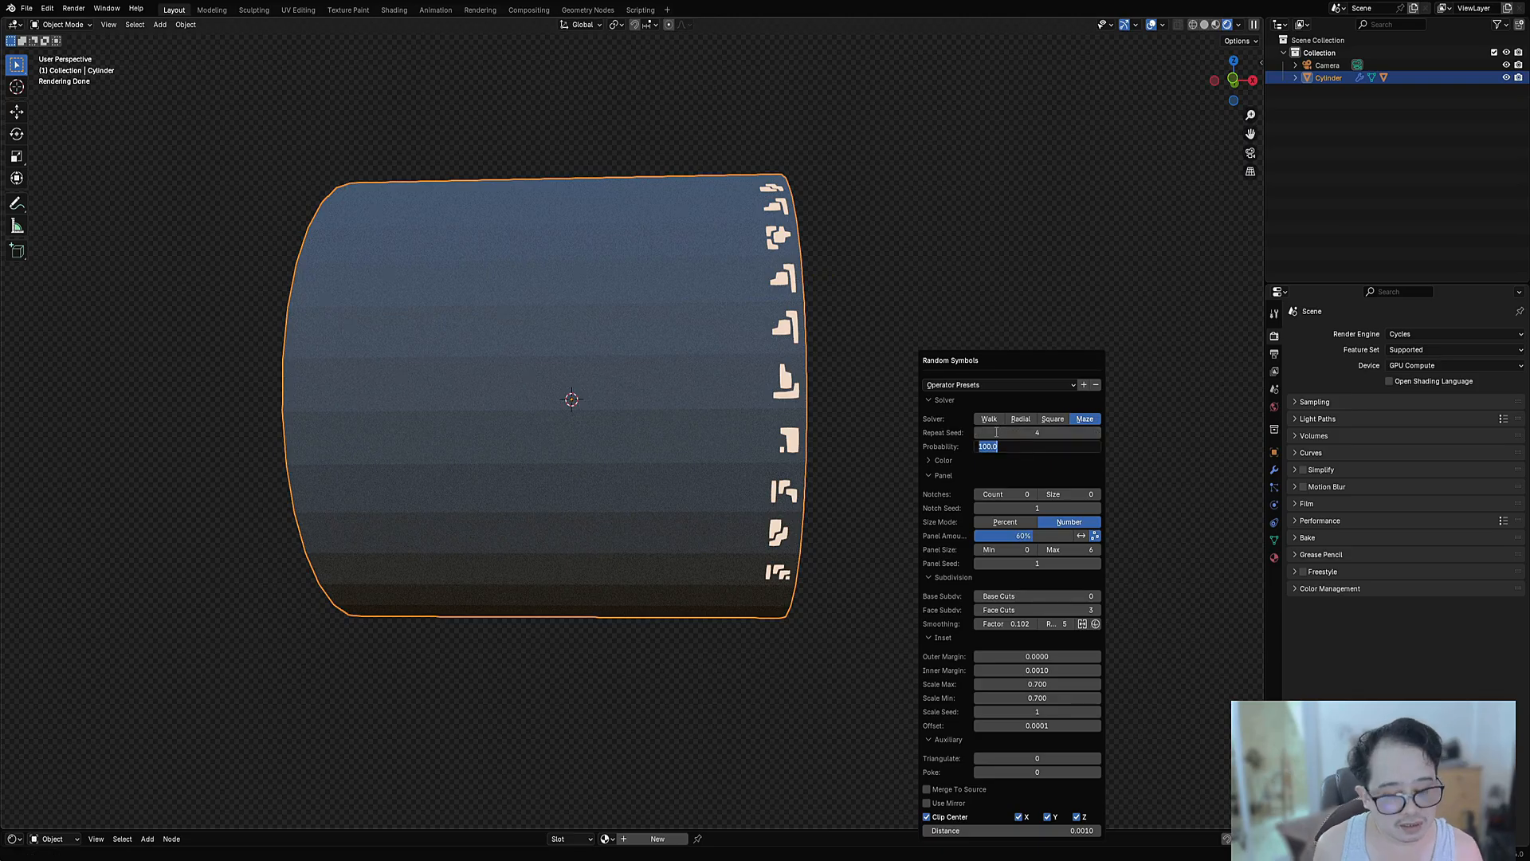
type("6")
key("Return")
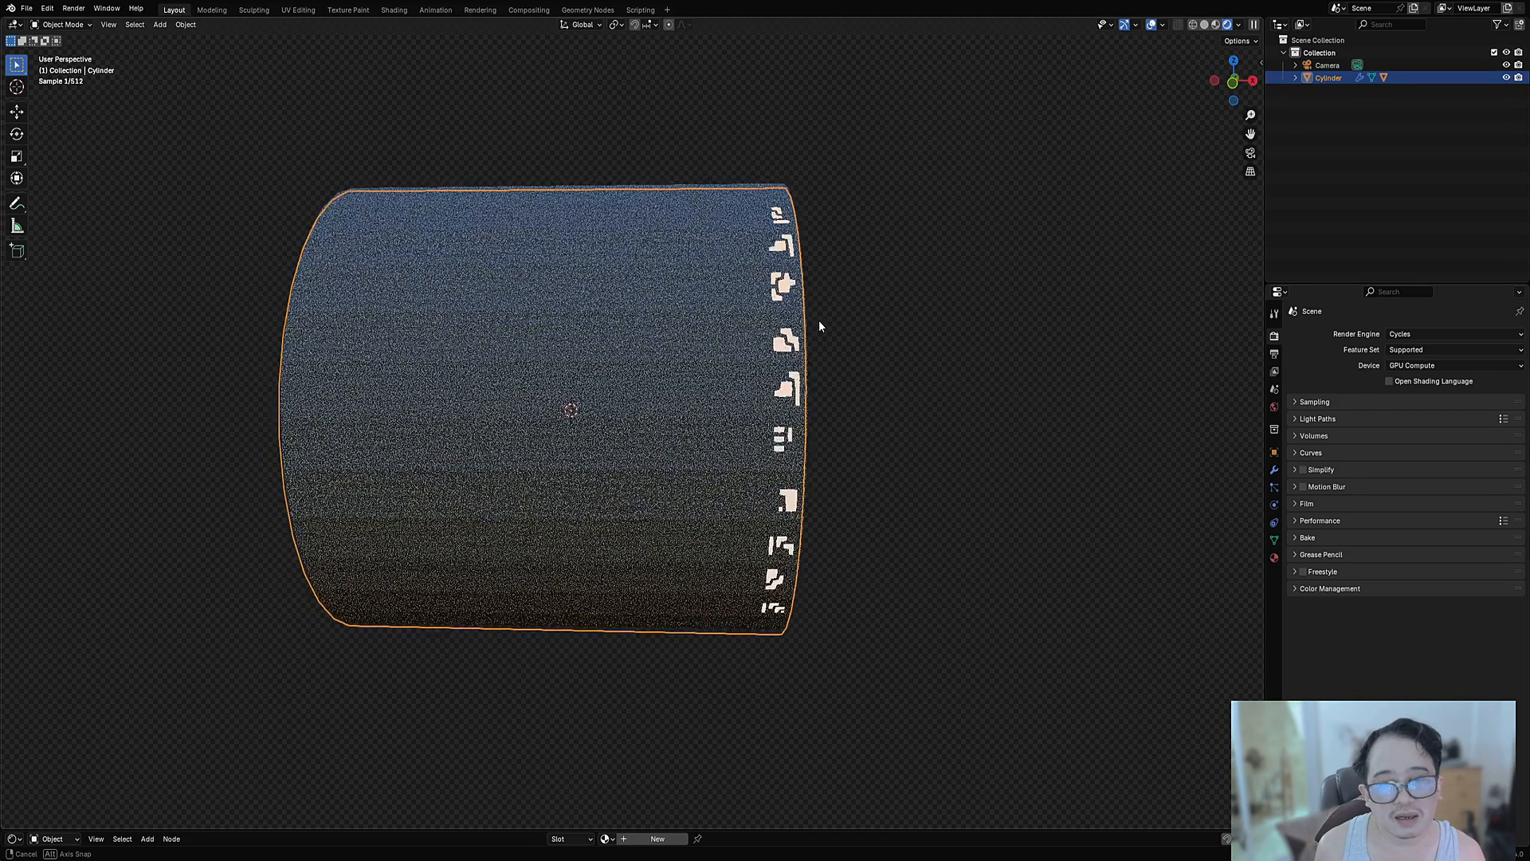
Set the Base Cuts of the Random Symbols subdivision to 1.
scroll(900, 376, "up", 1)
key("F9")
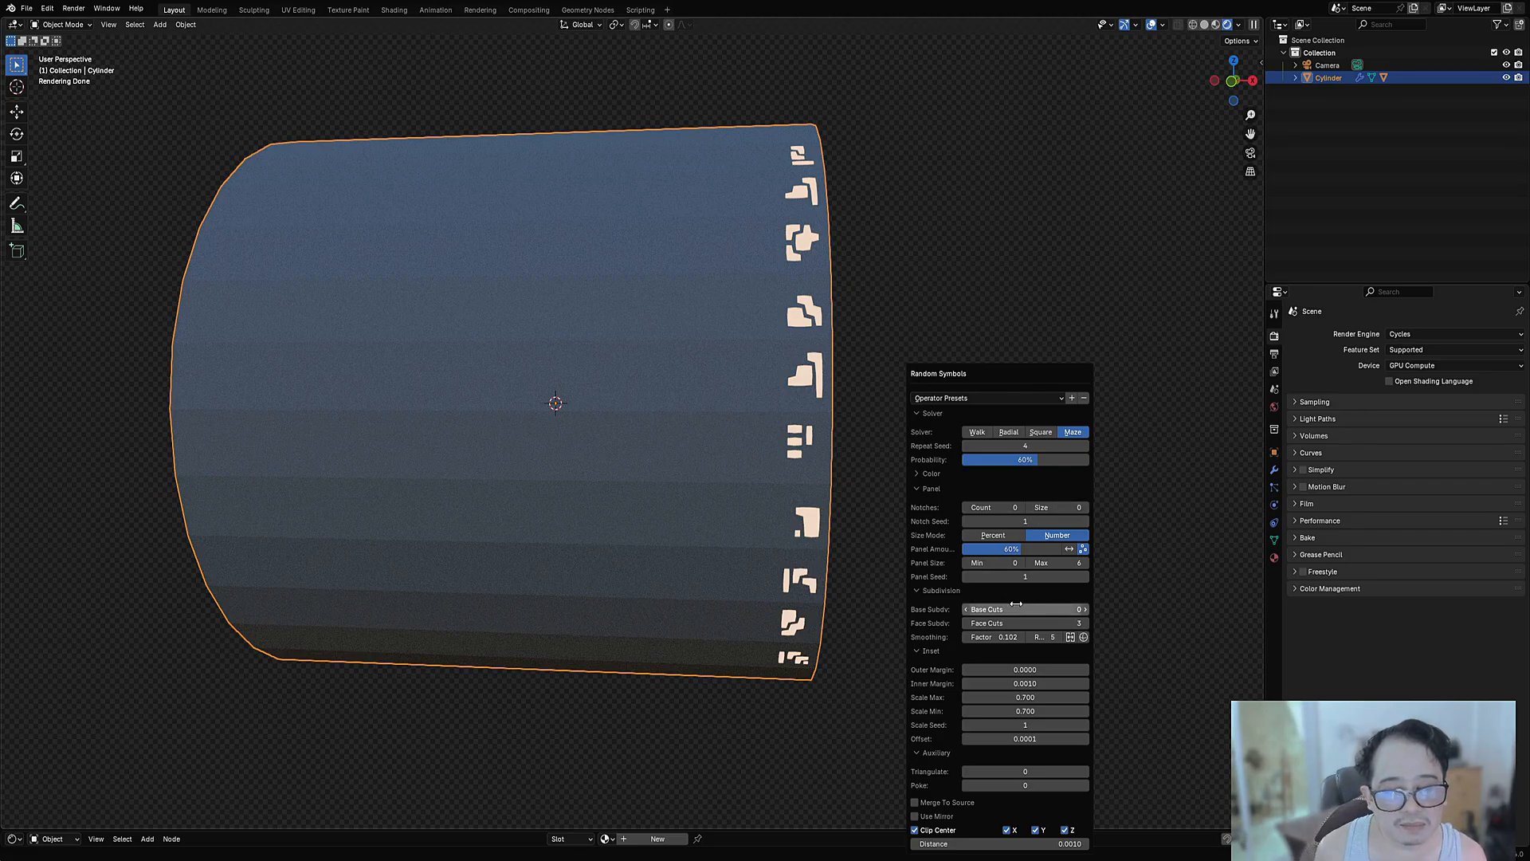
scroll(1016, 604, "up", 1, "ctrl")
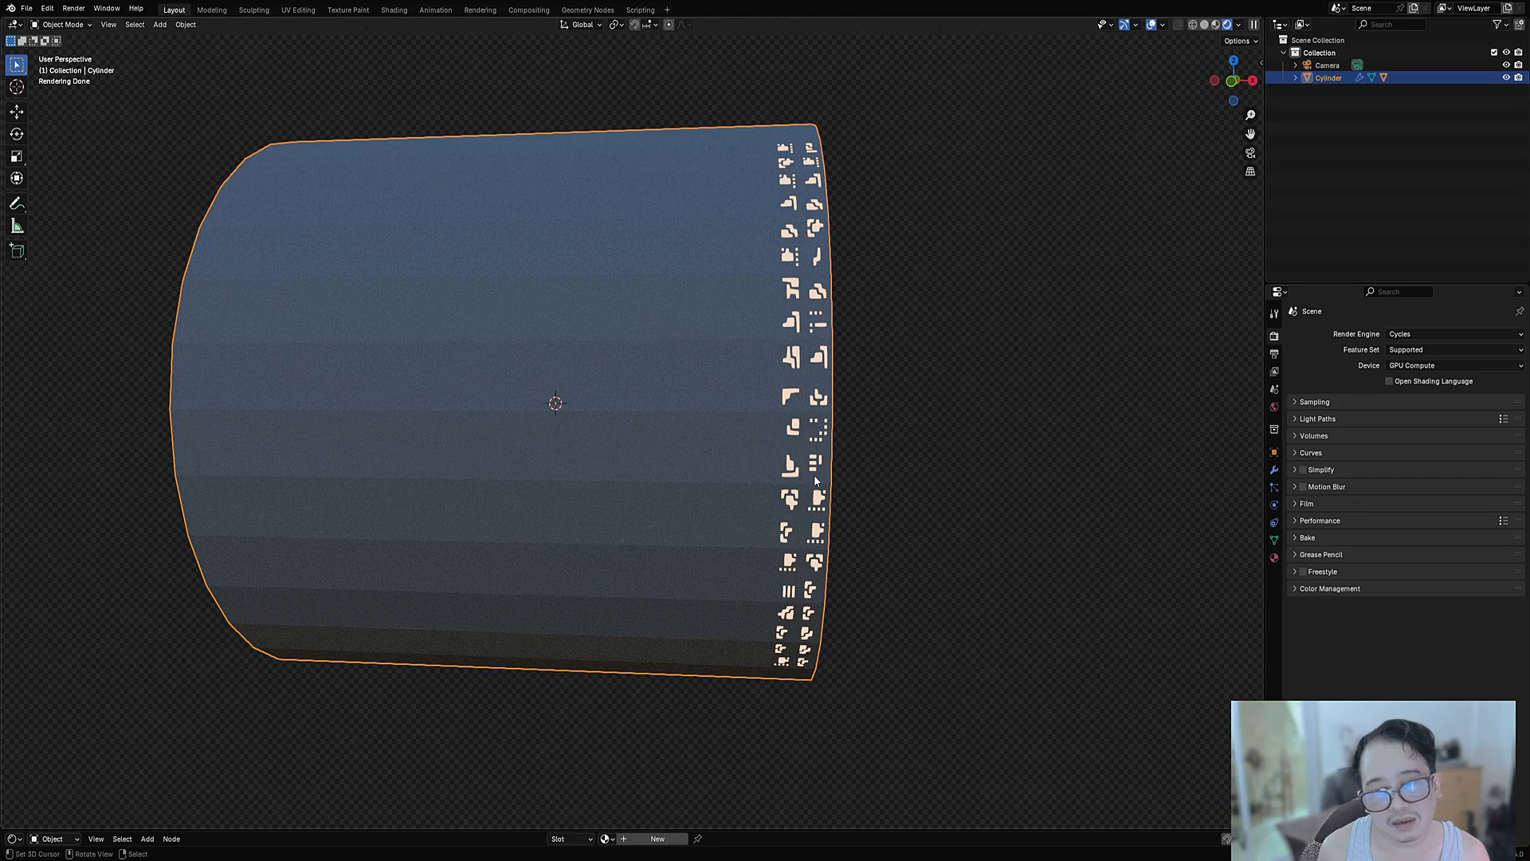
middle_click_drag(815, 475, 917, 478)
Set the Panel Size range of the symbols to a Min of 1 and a Max of 10.
key("F9")
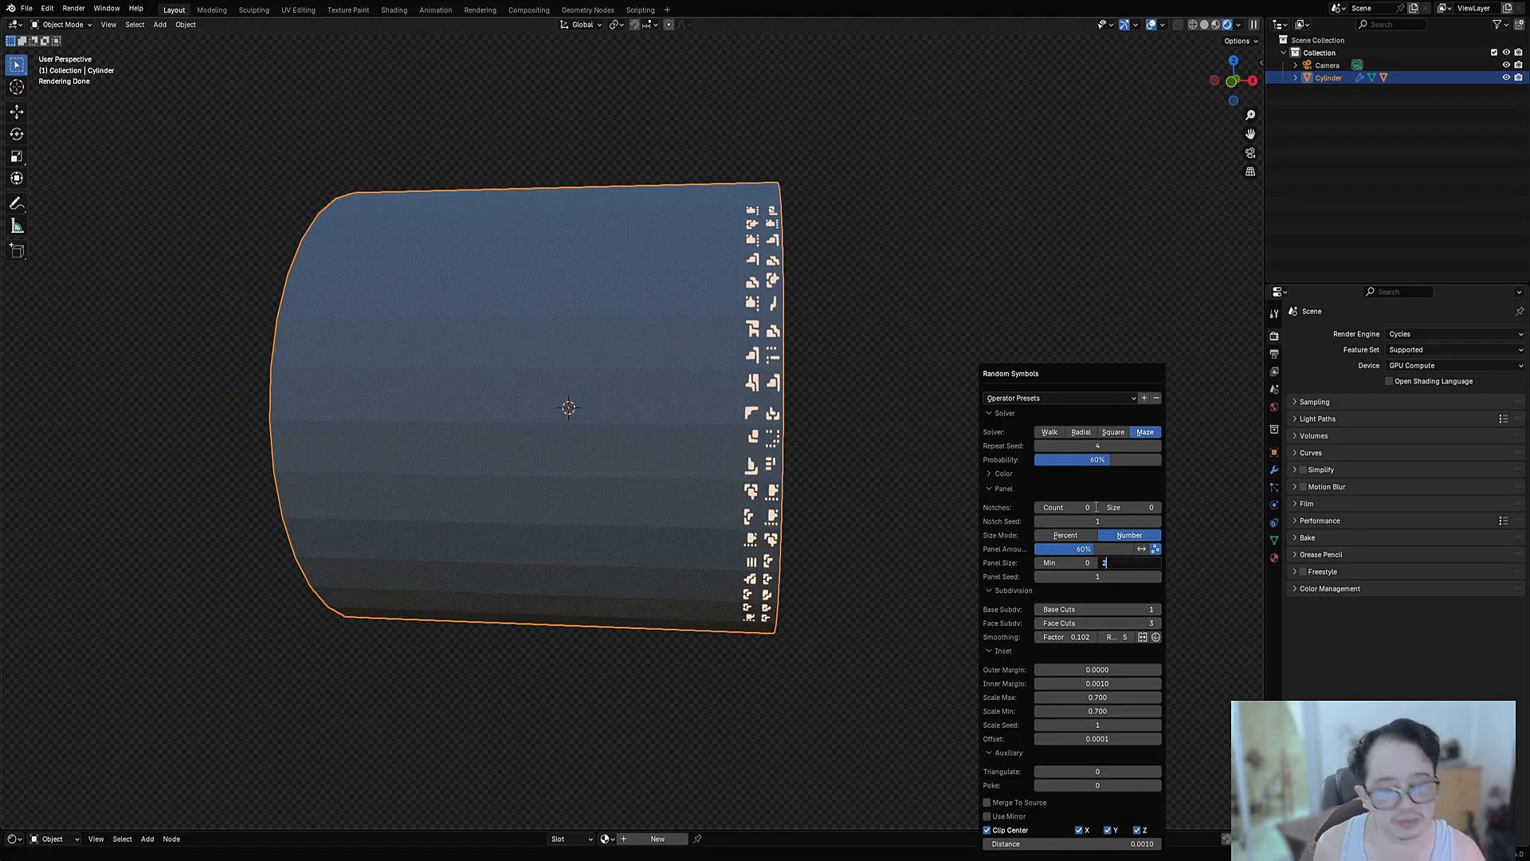
type("0")
key("Return")
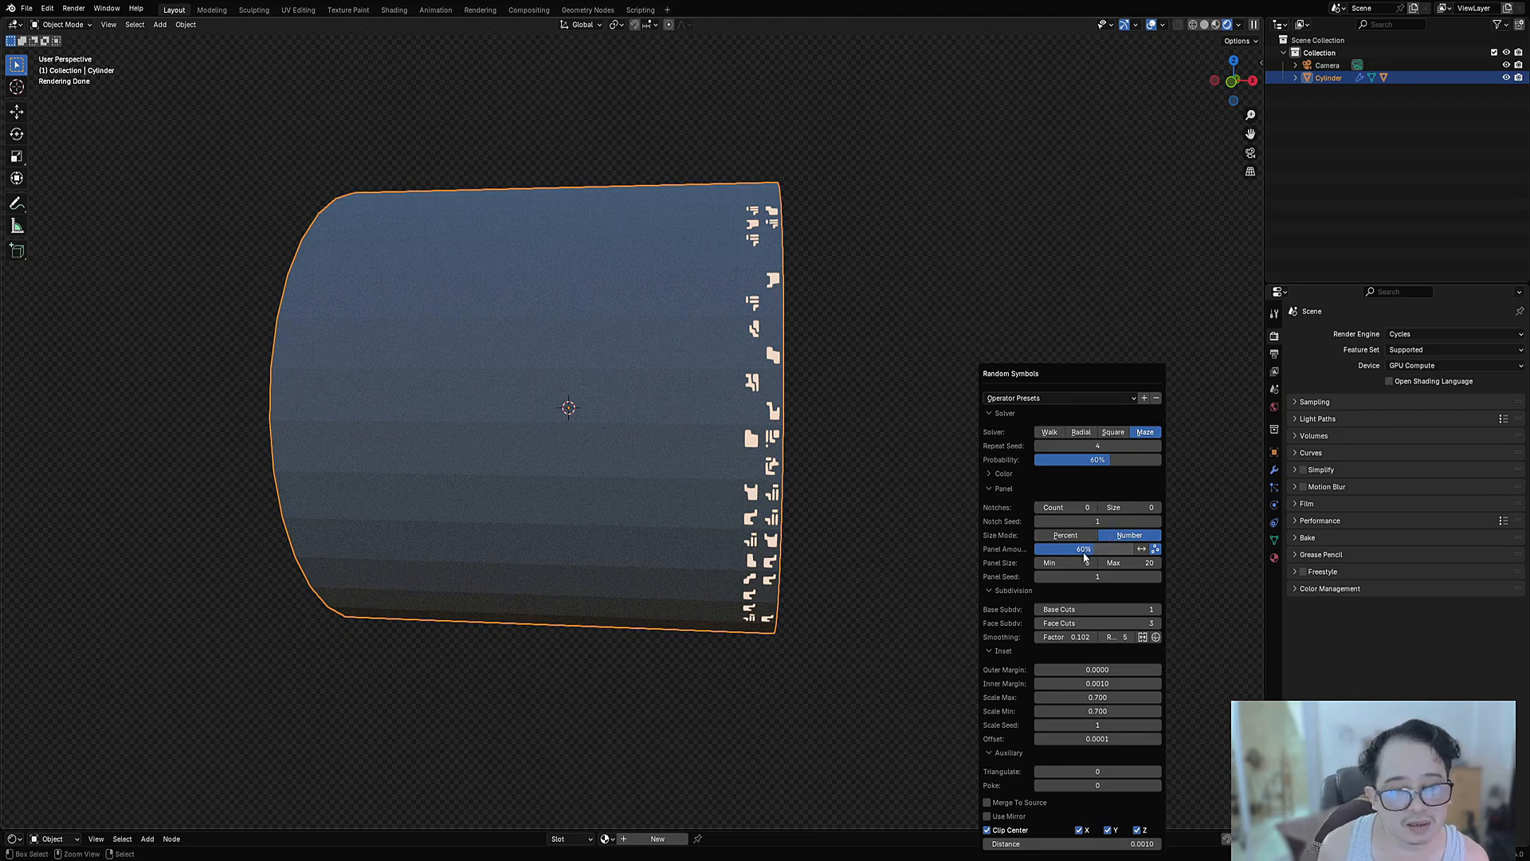
left_click(1092, 563)
left_click(1115, 561)
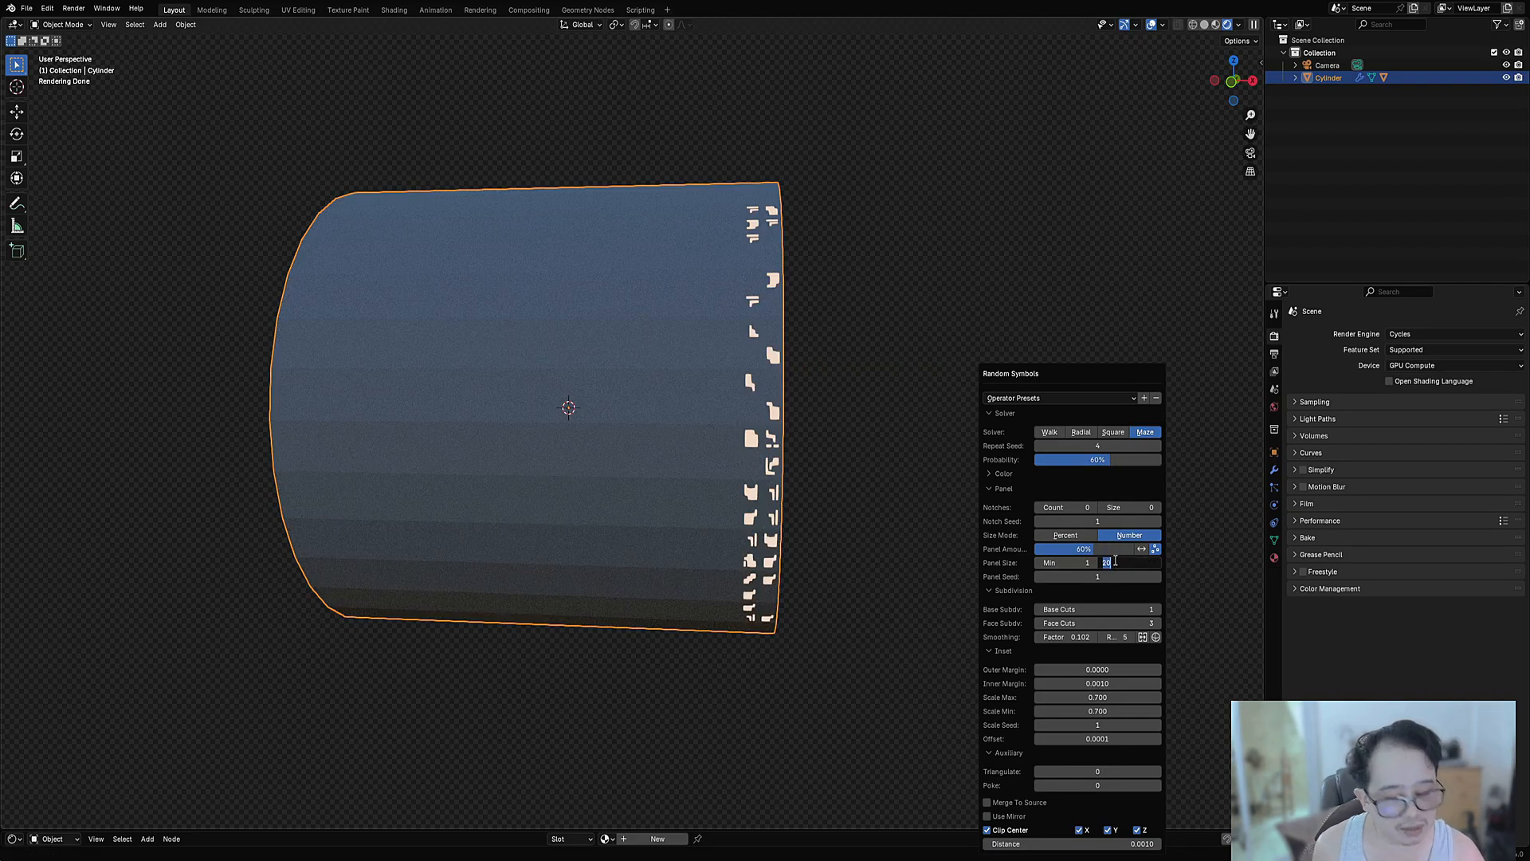
key("Return")
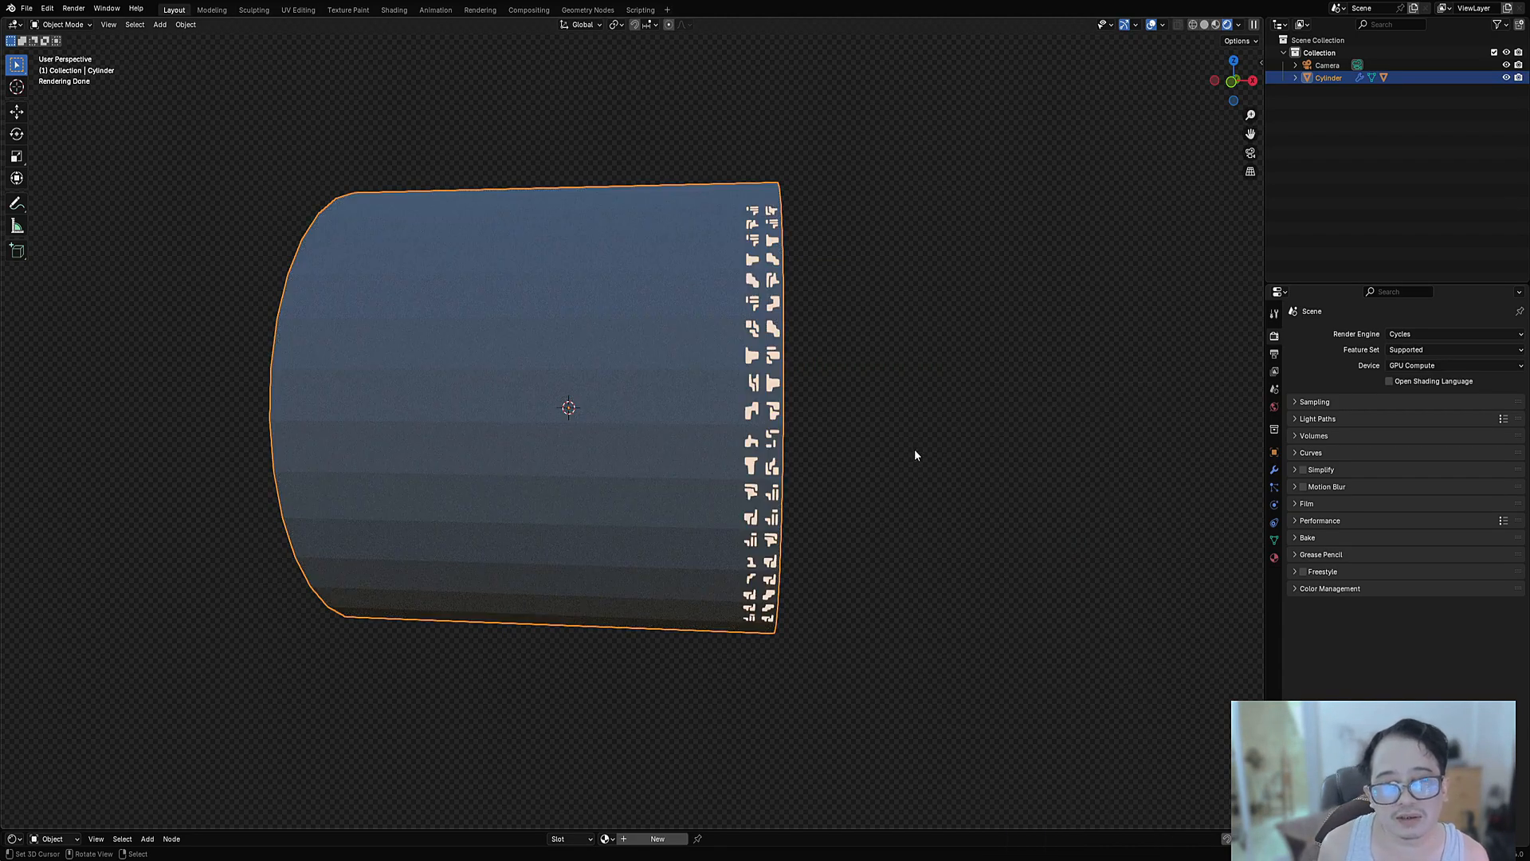
scroll(766, 360, "up", 3)
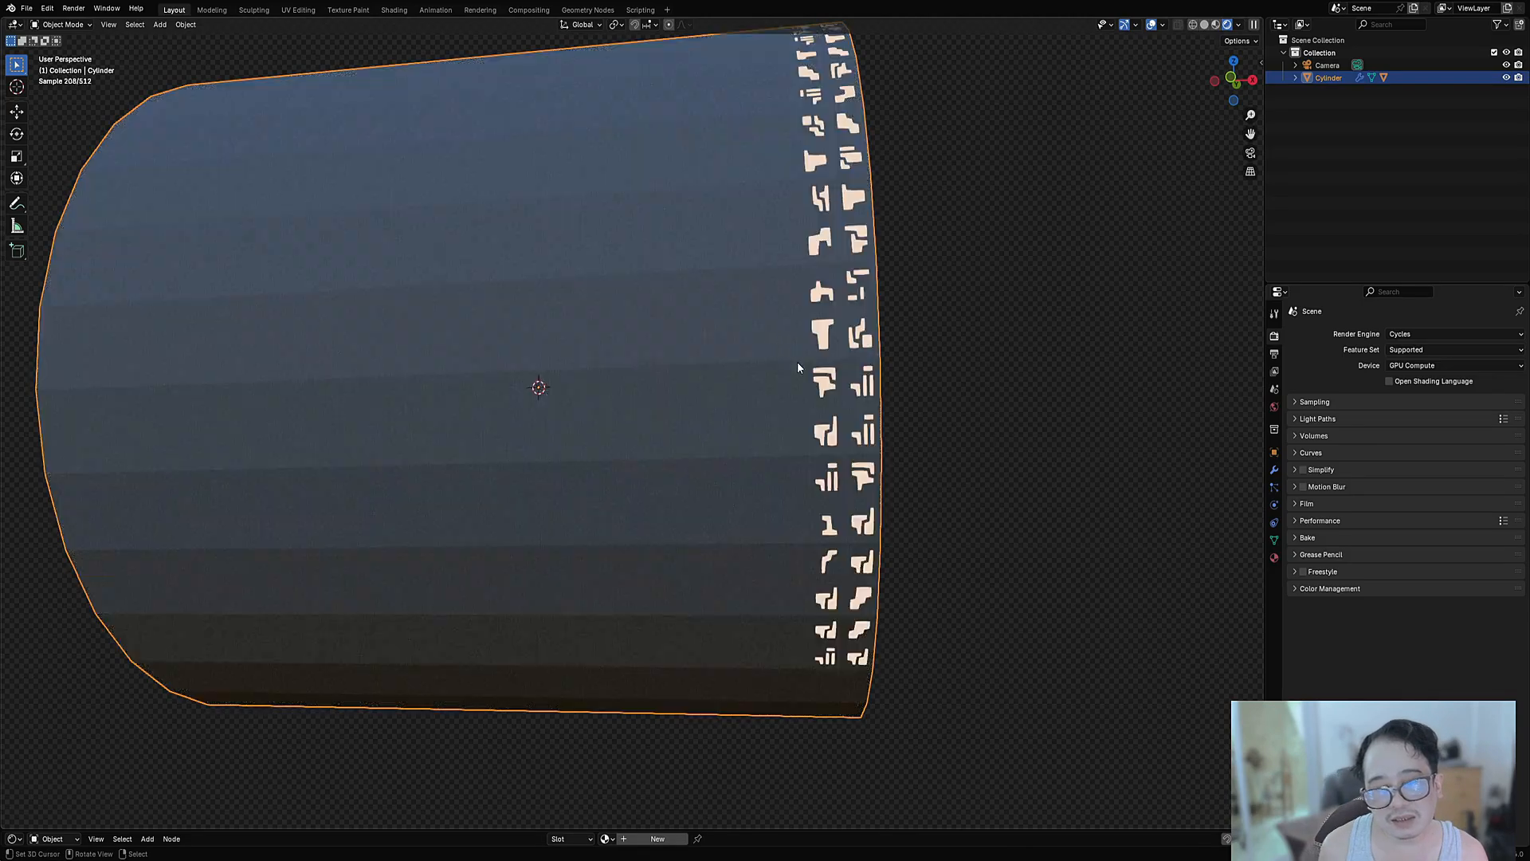
middle_click_drag(798, 362, 841, 444)
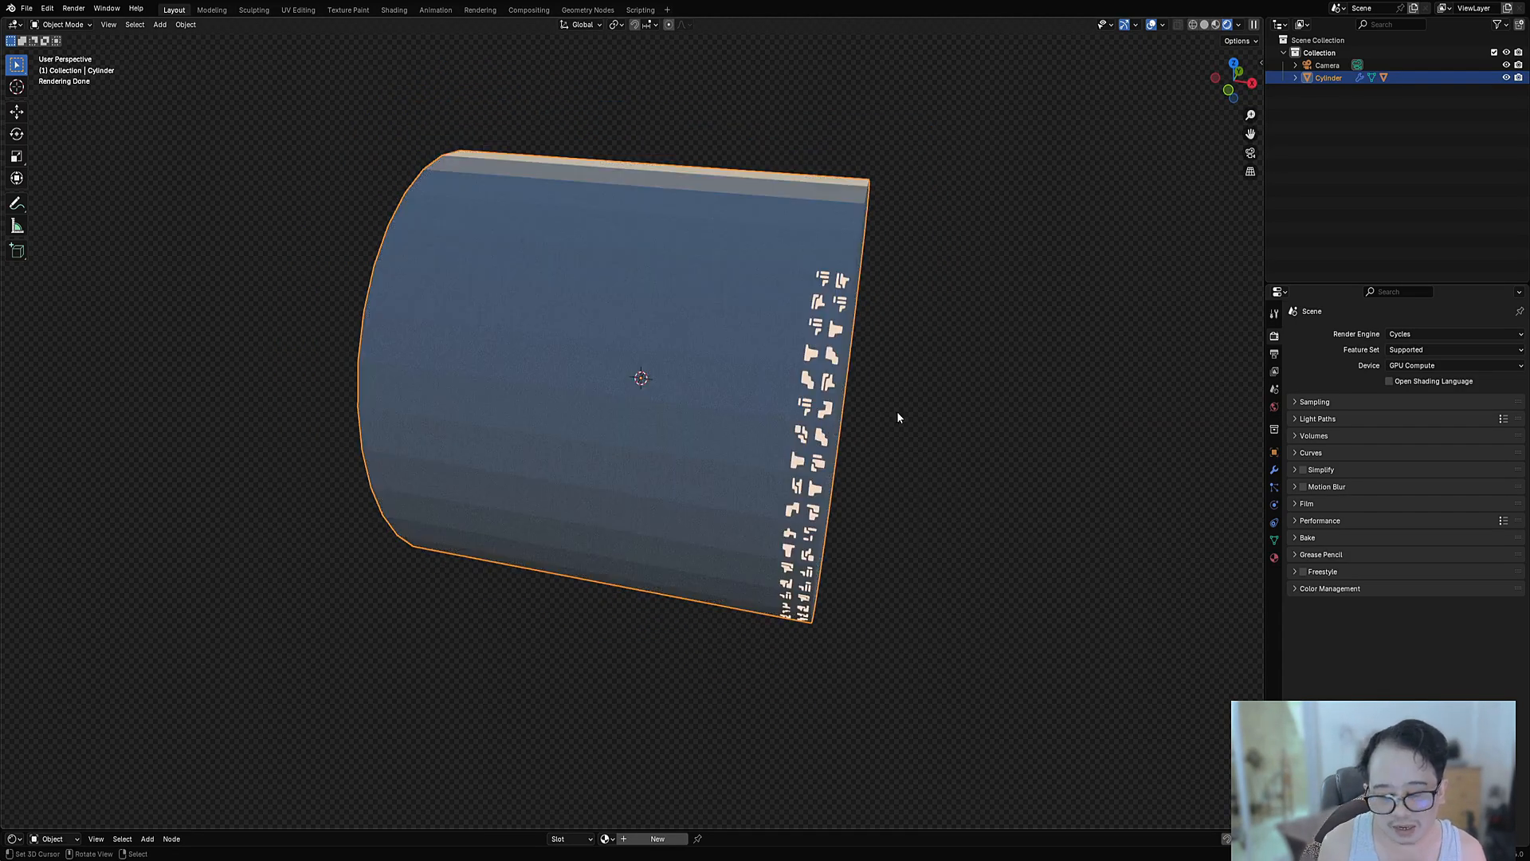
Turn on the double-arrow option beside Panel Amount in the Random Symbols settings.
key("F9")
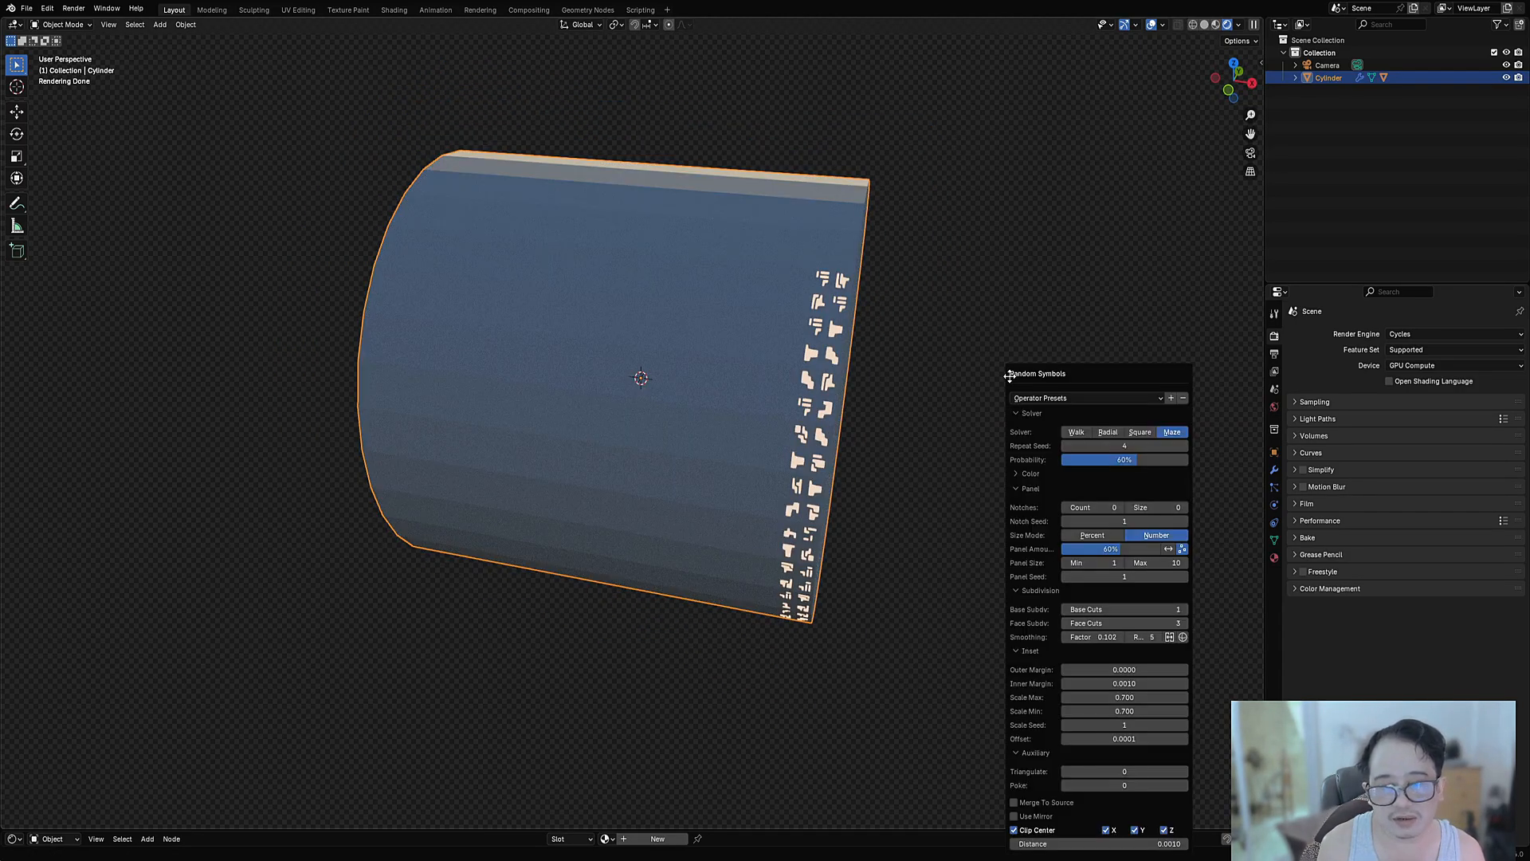
left_click(1170, 550)
middle_click_drag(844, 571, 825, 521)
scroll(825, 521, "up", 3)
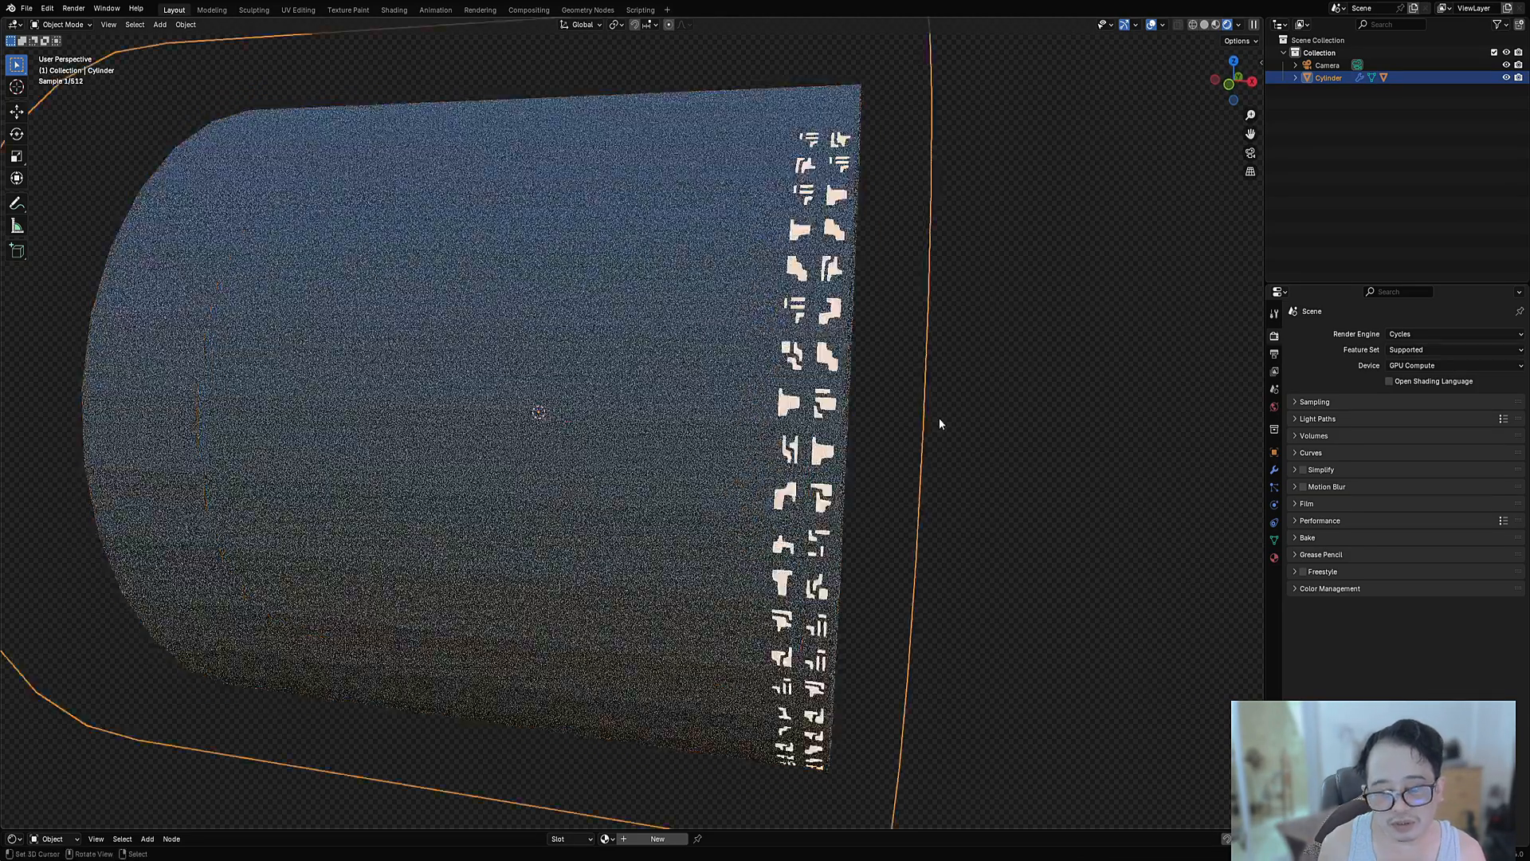
key("F9")
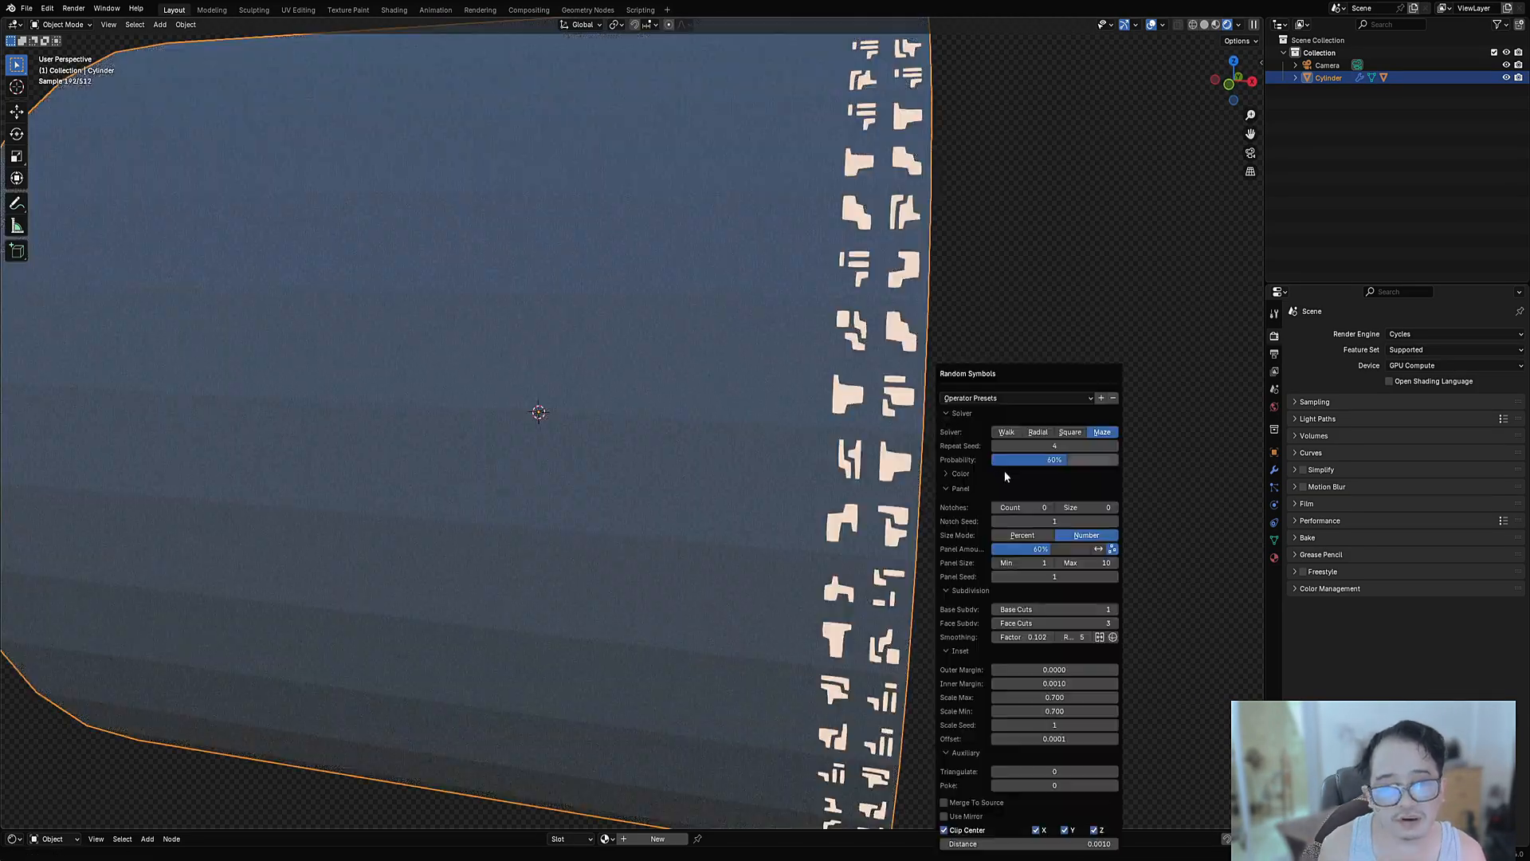
left_click(1098, 550)
scroll(754, 515, "down", 4)
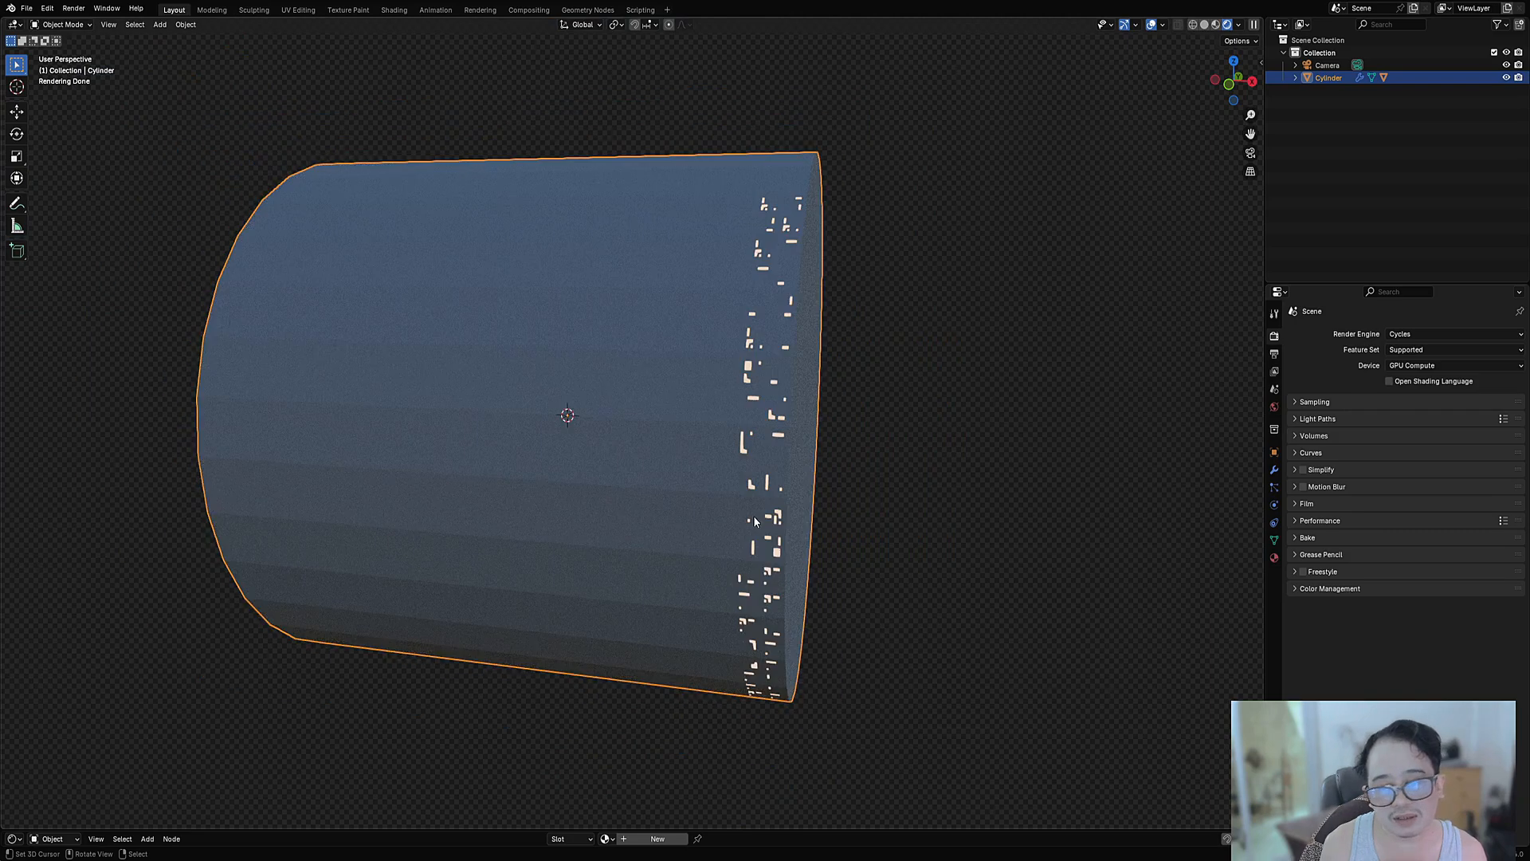
middle_click_drag(753, 514, 771, 495)
Raise the Panel Amount to 80% and set the Face Cuts to 4.
key("F9")
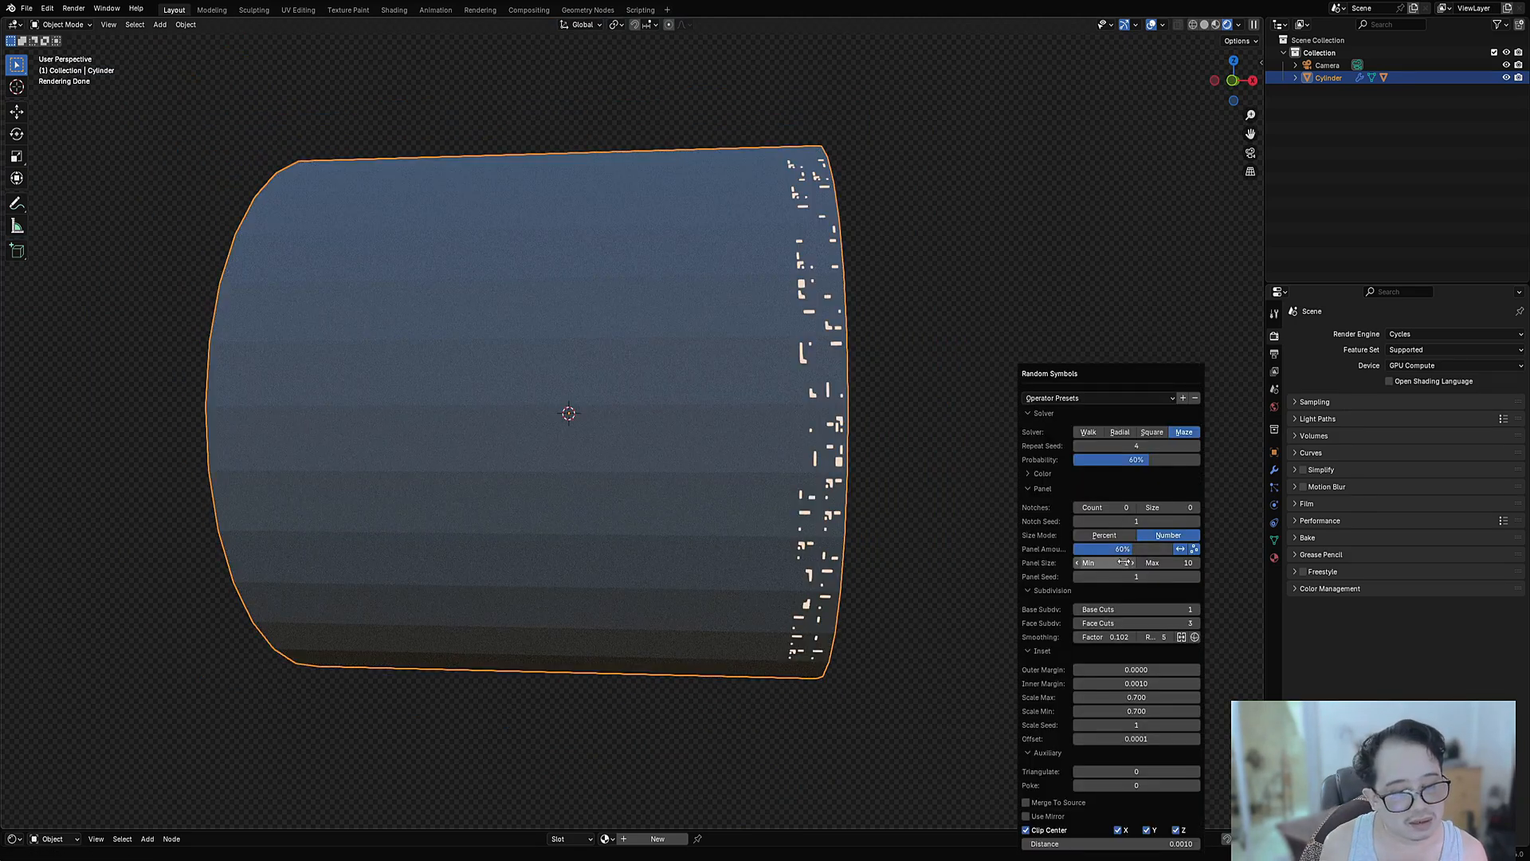
left_click_drag(1132, 550, 1152, 549)
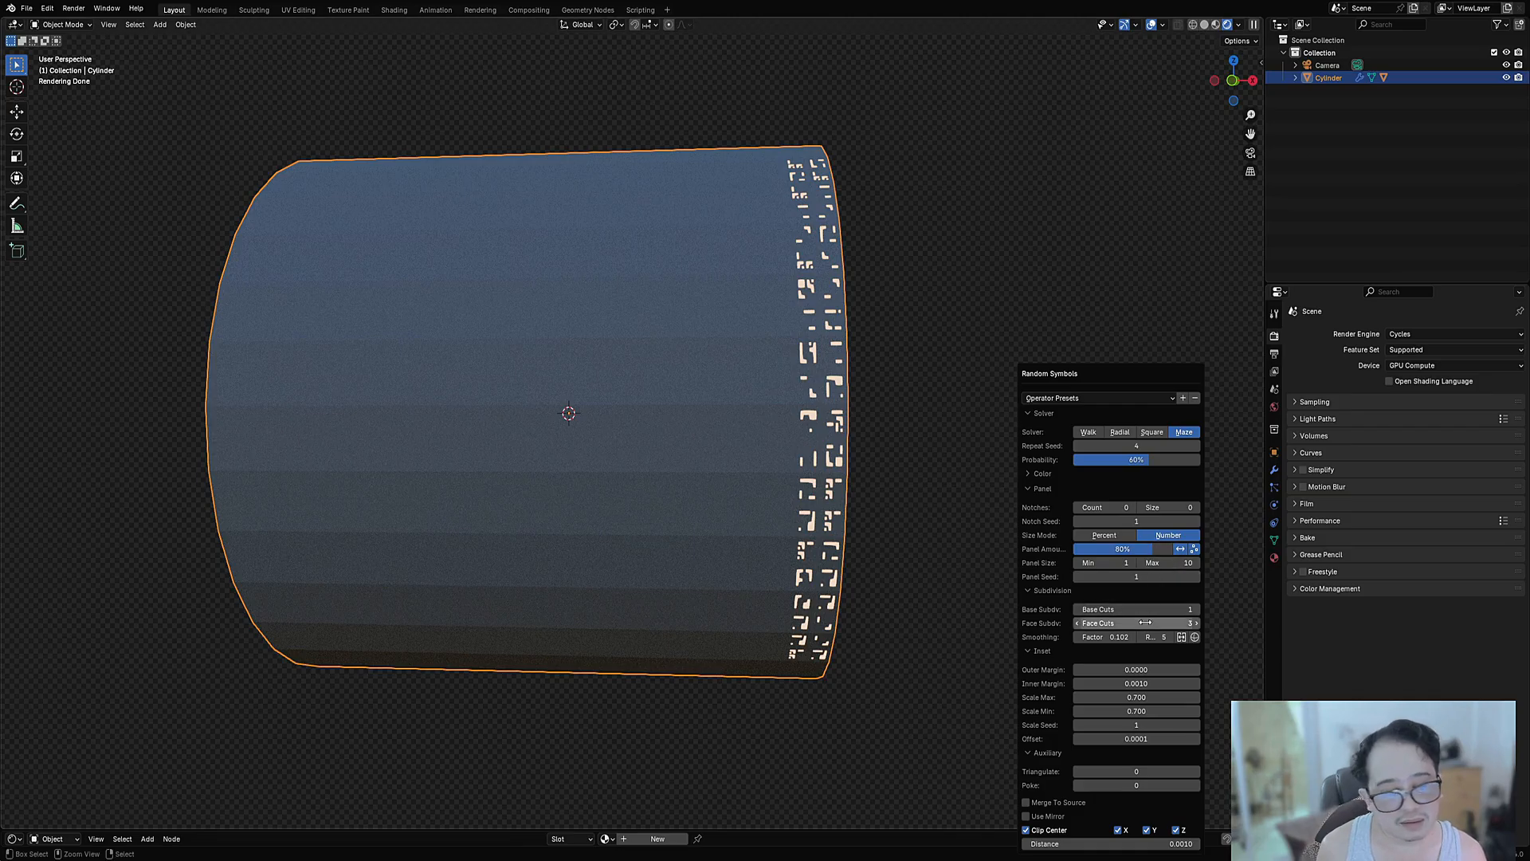
scroll(1146, 627, "down", 1, "ctrl")
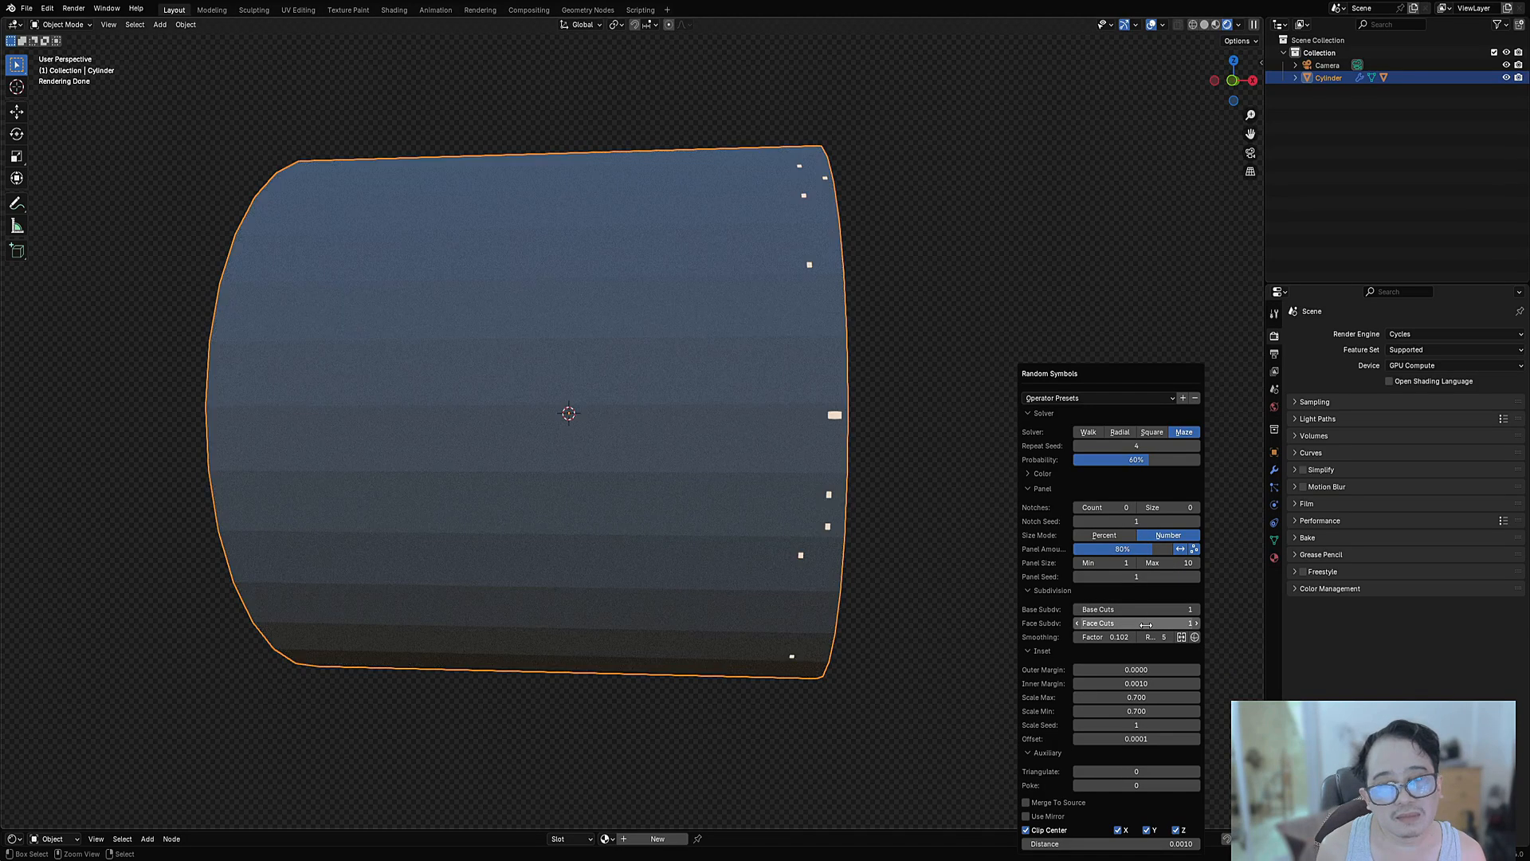
scroll(1146, 625, "up", 2, "ctrl")
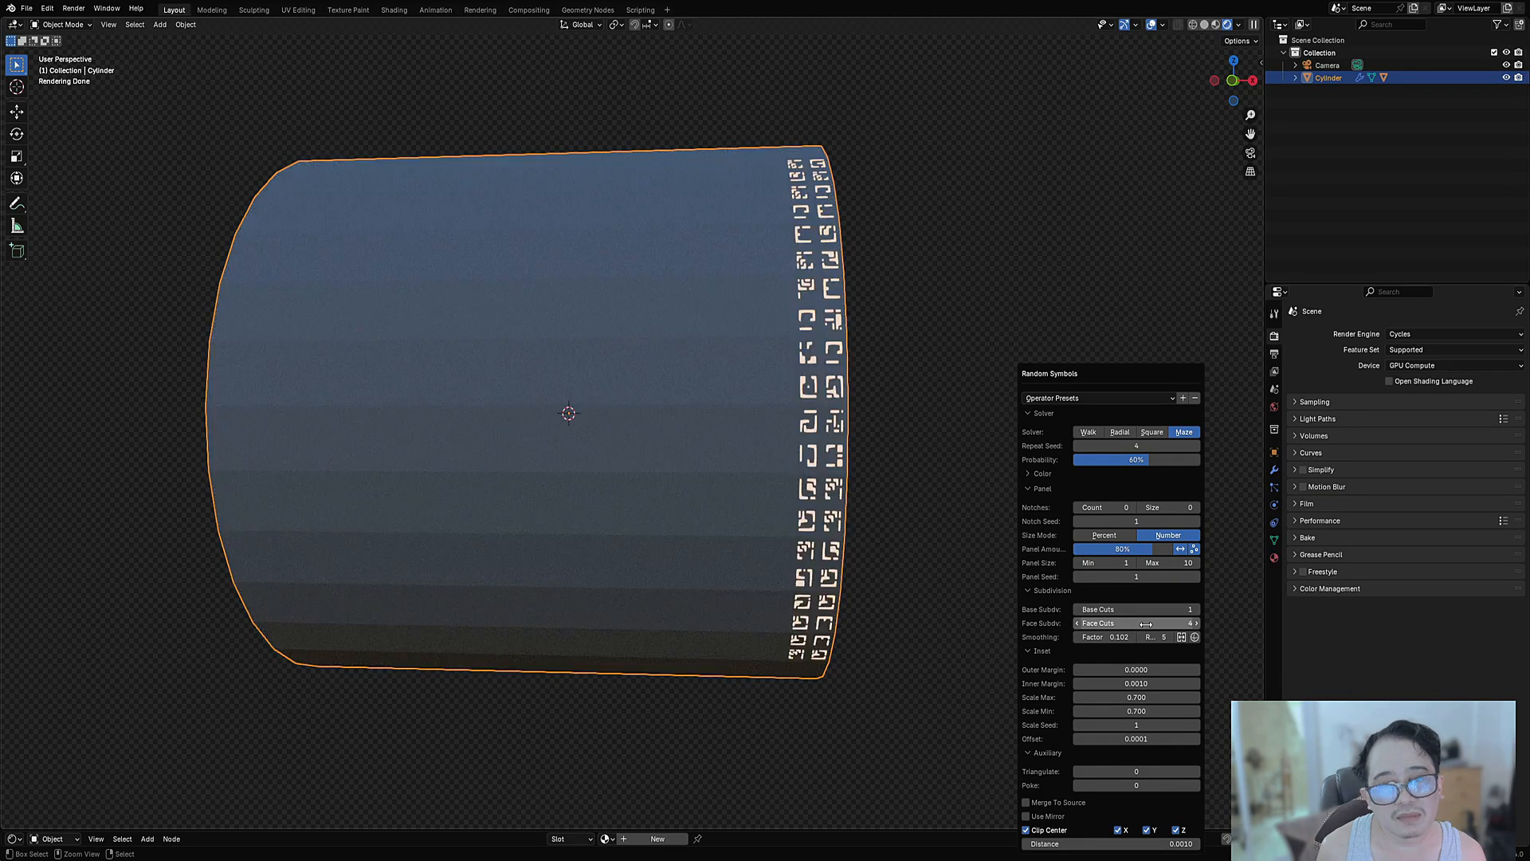
middle_click_drag(846, 544, 825, 489)
scroll(825, 488, "up", 2)
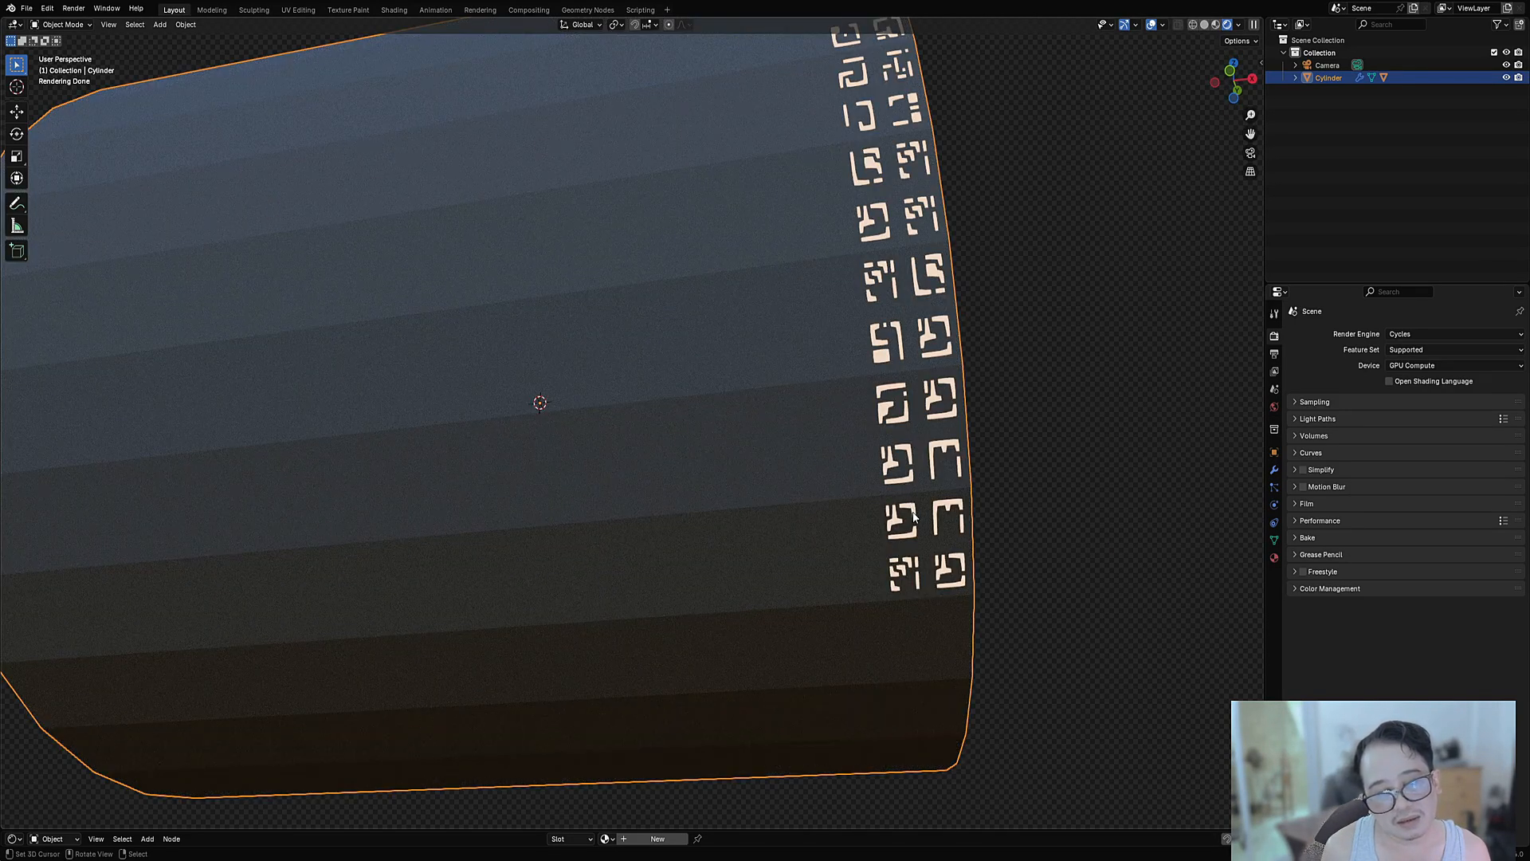
scroll(937, 372, "down", 3)
middle_click_drag(904, 325, 903, 386)
Reduce the Face Cuts to 3 and set the Panel Seed to 5.
key("F9")
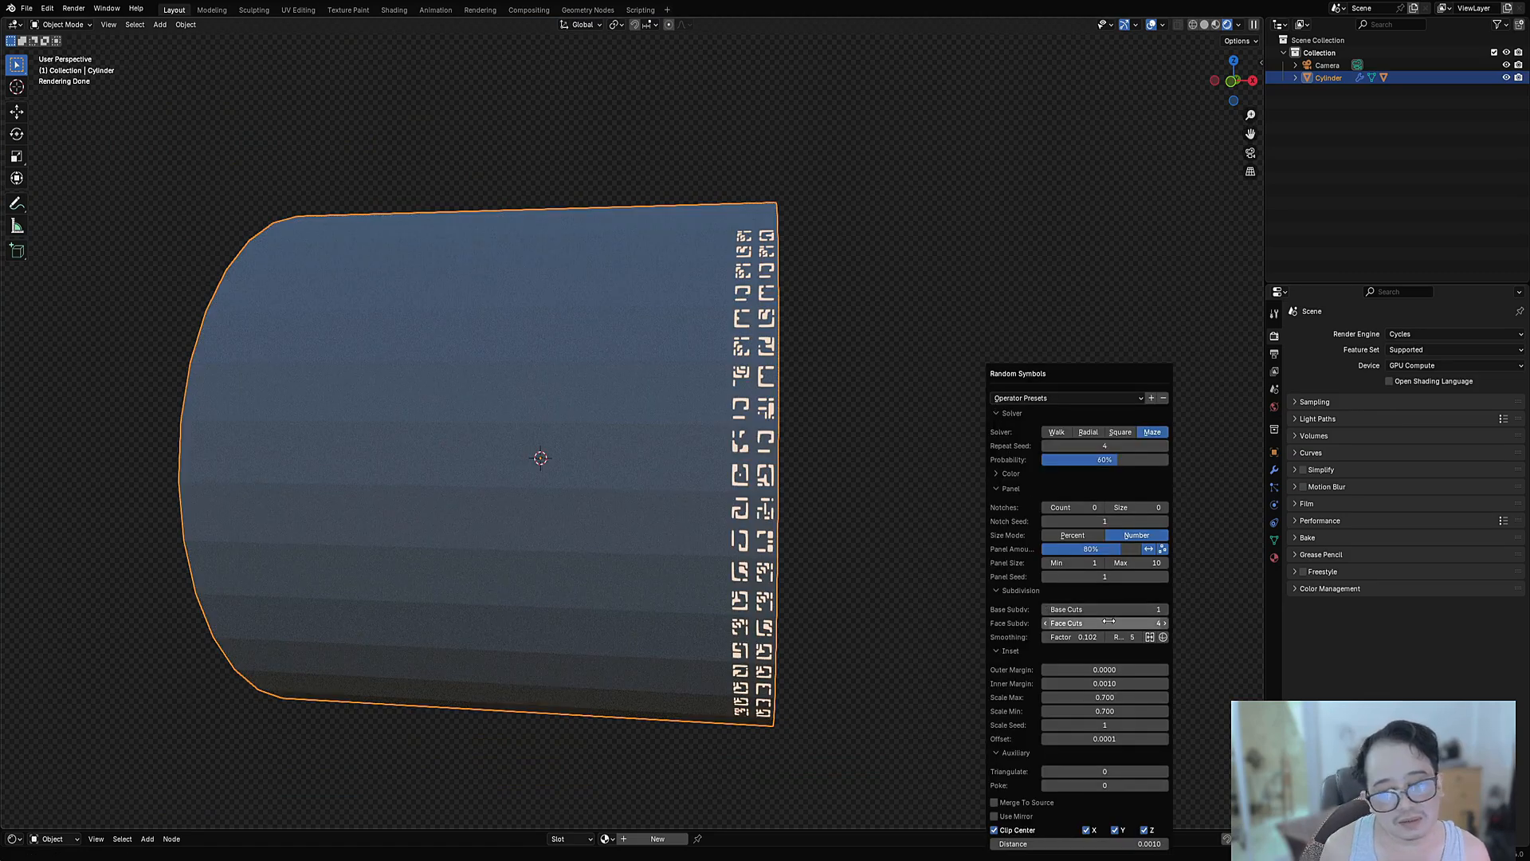
scroll(1108, 621, "down", 1, "ctrl")
scroll(1101, 578, "up", 4, "ctrl")
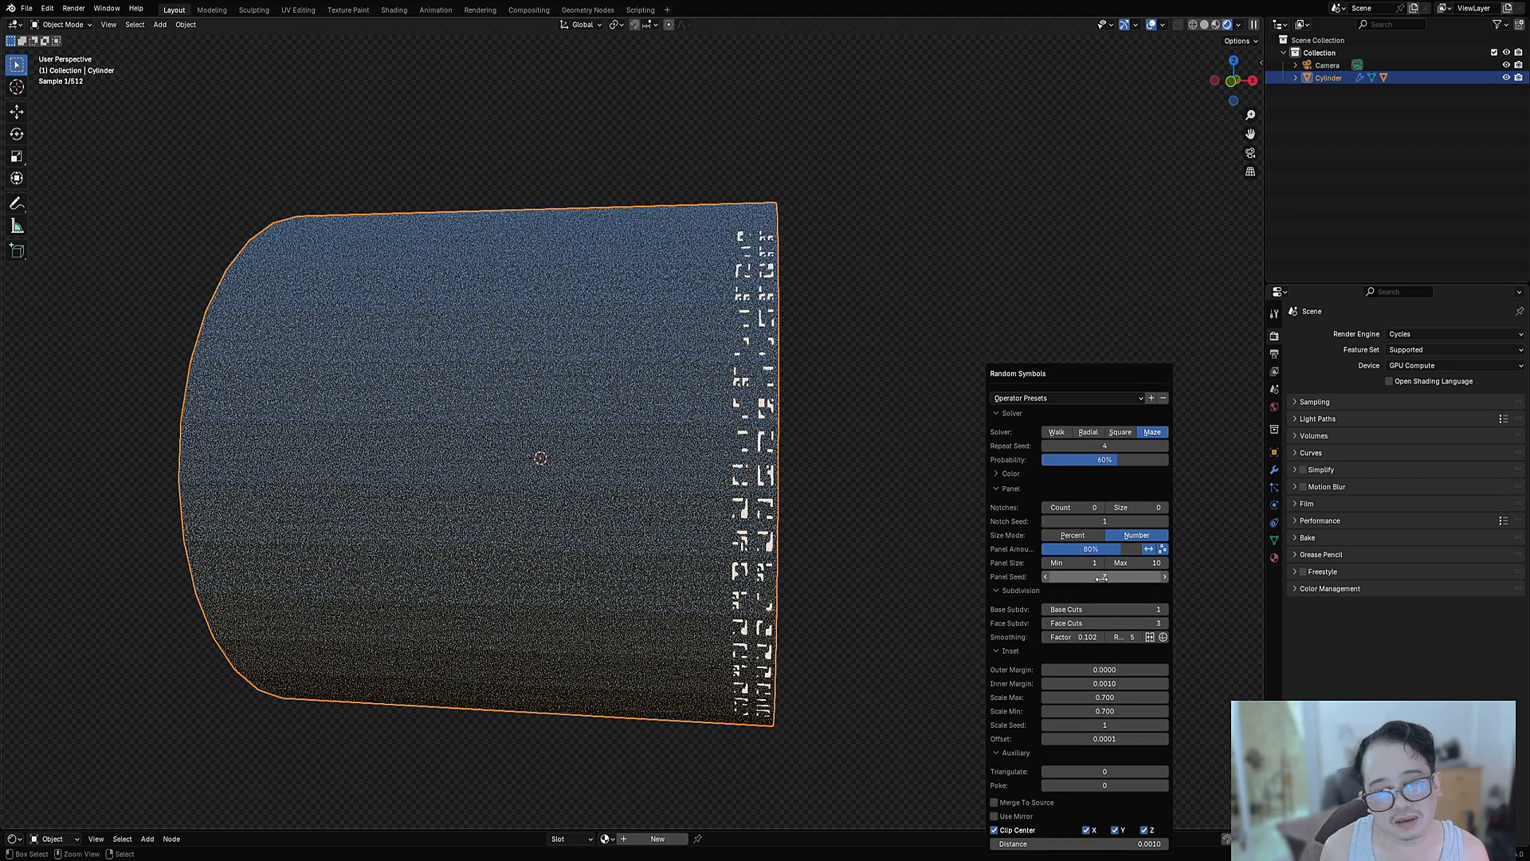
Try the Square, Radial and Walk solvers and a Repeat Seed of 5, returning to the Maze solver and seed 4.
left_click(1108, 432)
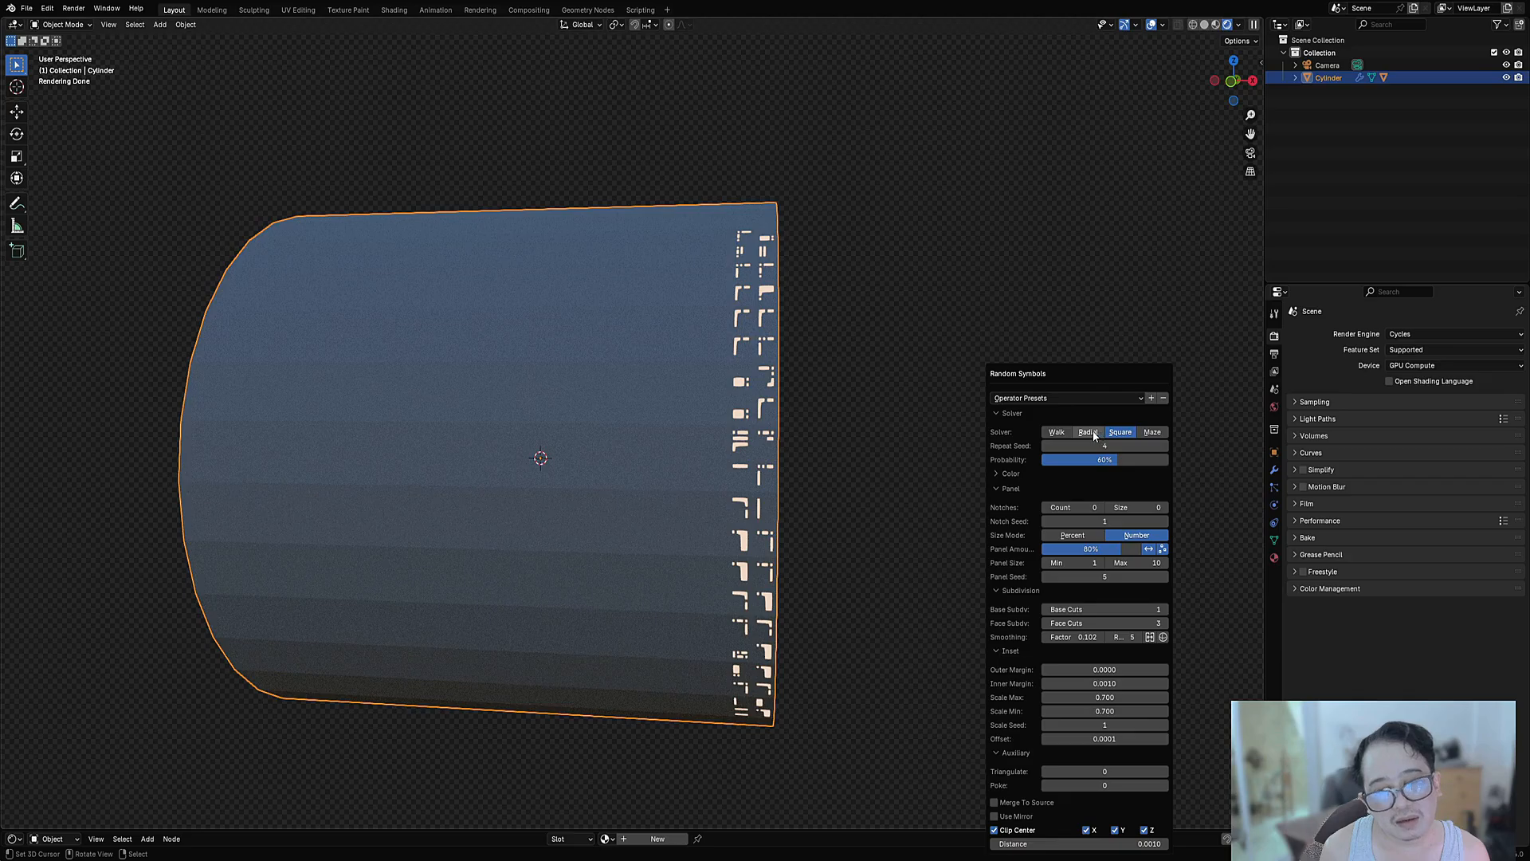
left_click(1089, 433)
left_click(1057, 433)
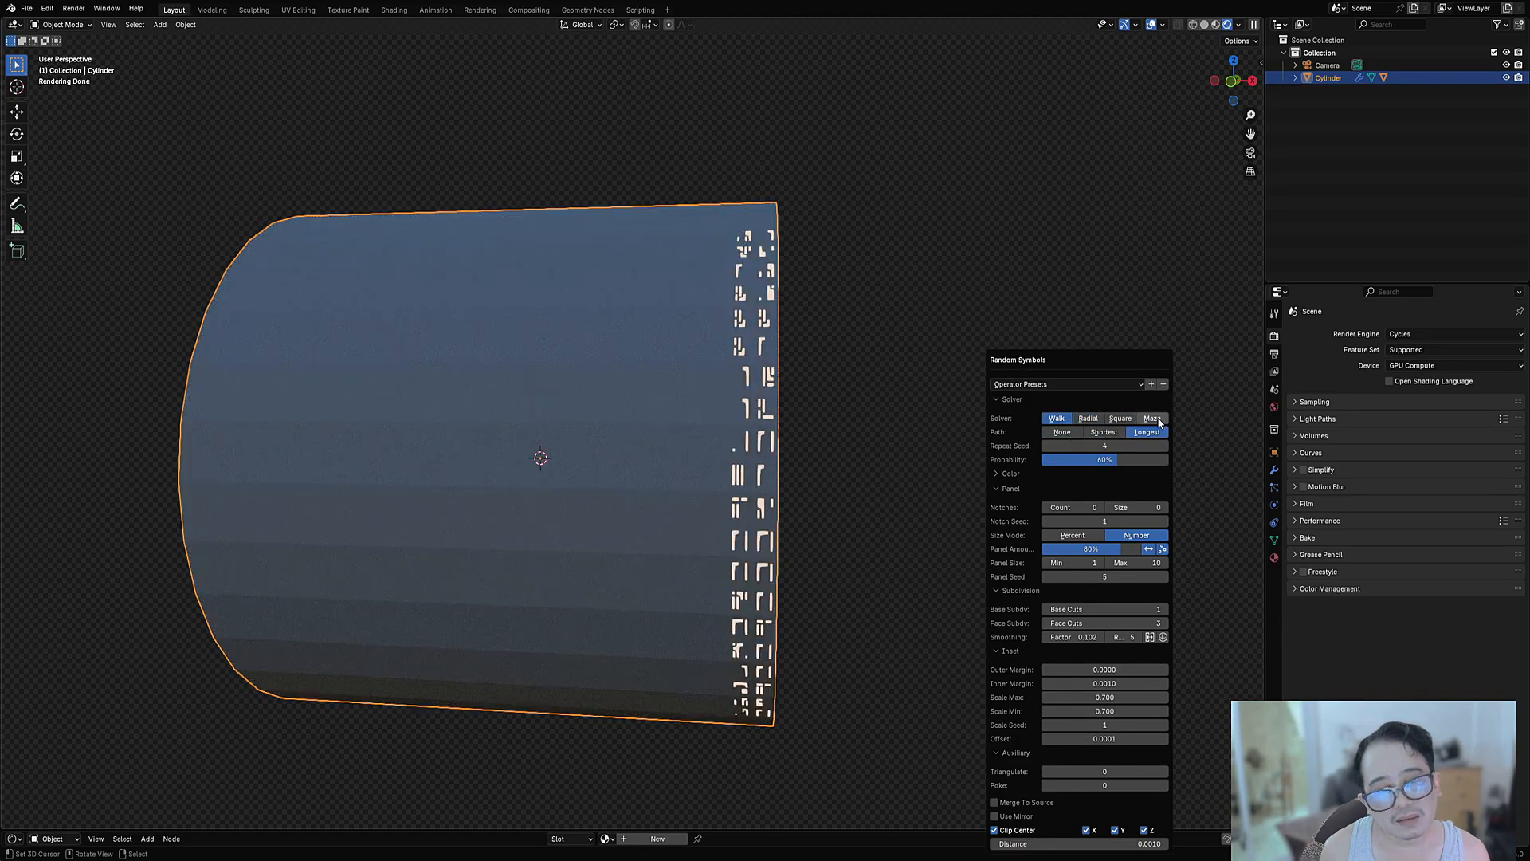
left_click(1157, 420)
scroll(1123, 430, "up", 1, "ctrl")
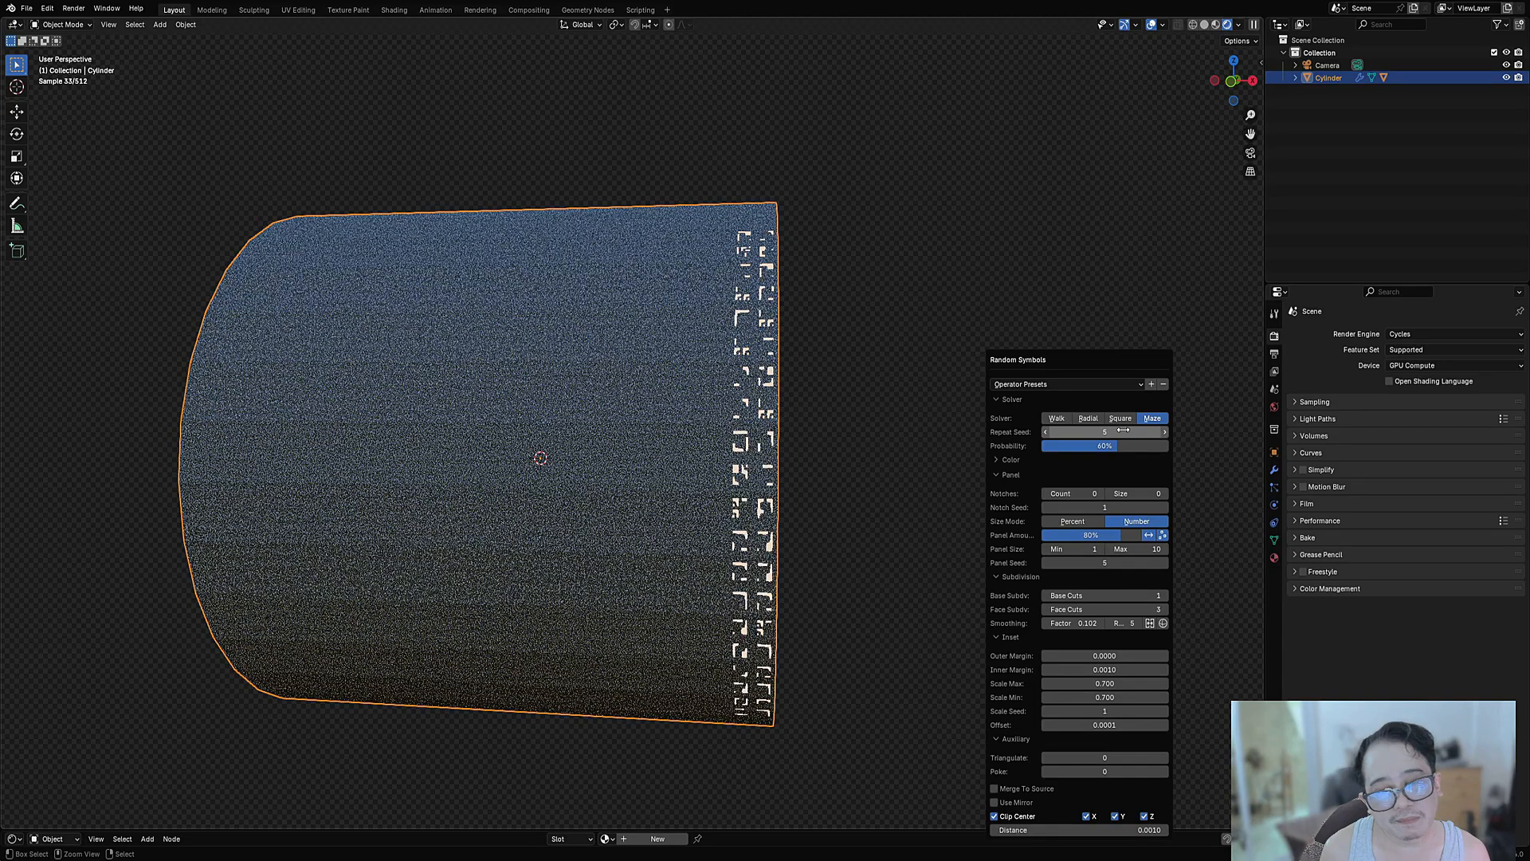
scroll(1123, 430, "down", 1, "ctrl")
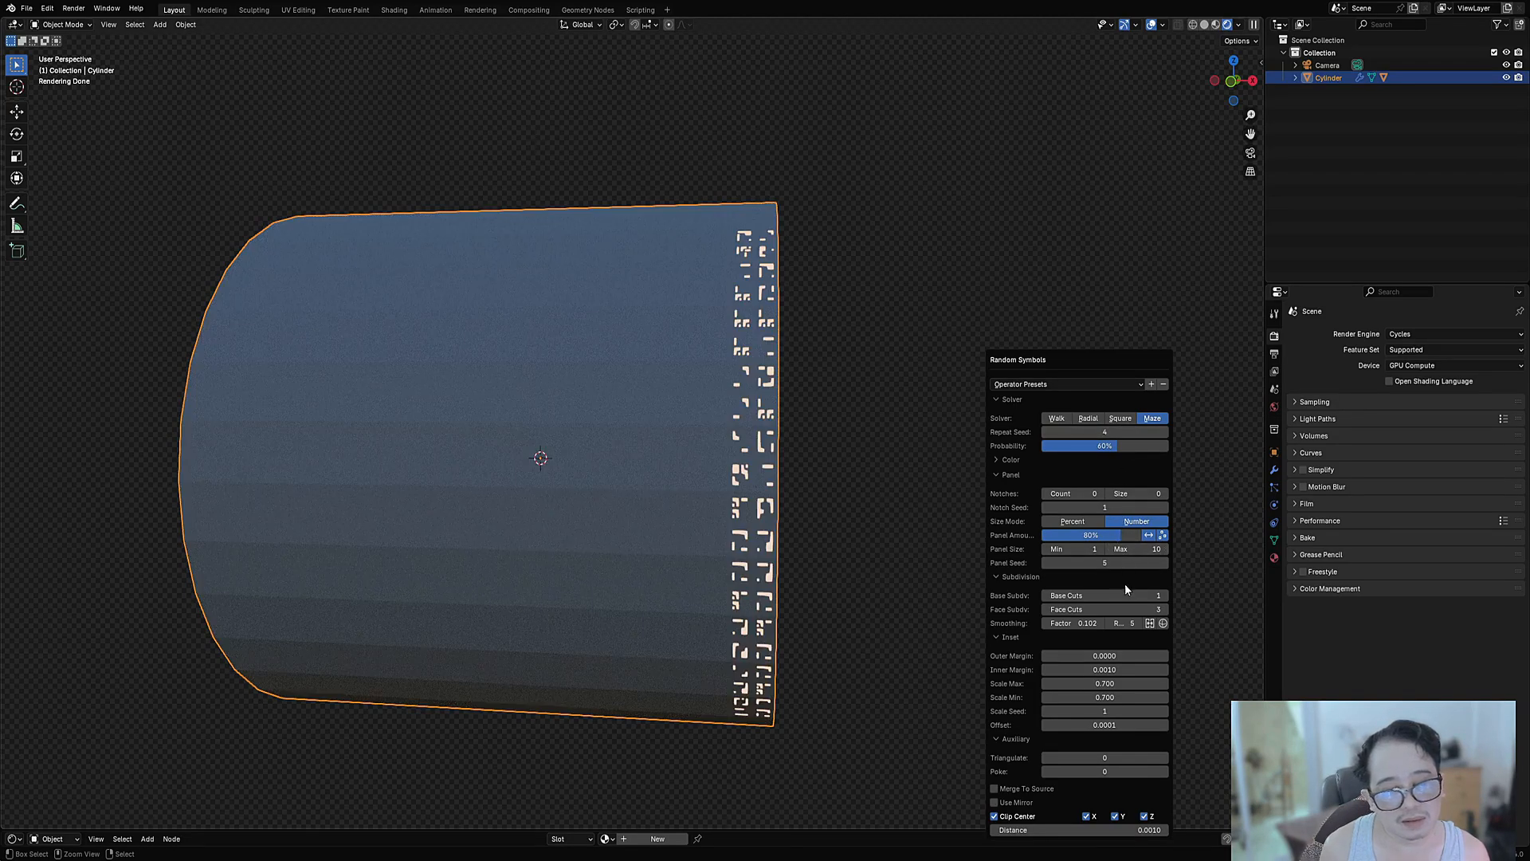
Try Face Cuts of 6, 5 and 2, set the Smoothing repeat to 7, and return Face Cuts to 3.
scroll(1128, 604, "up", 3, "ctrl")
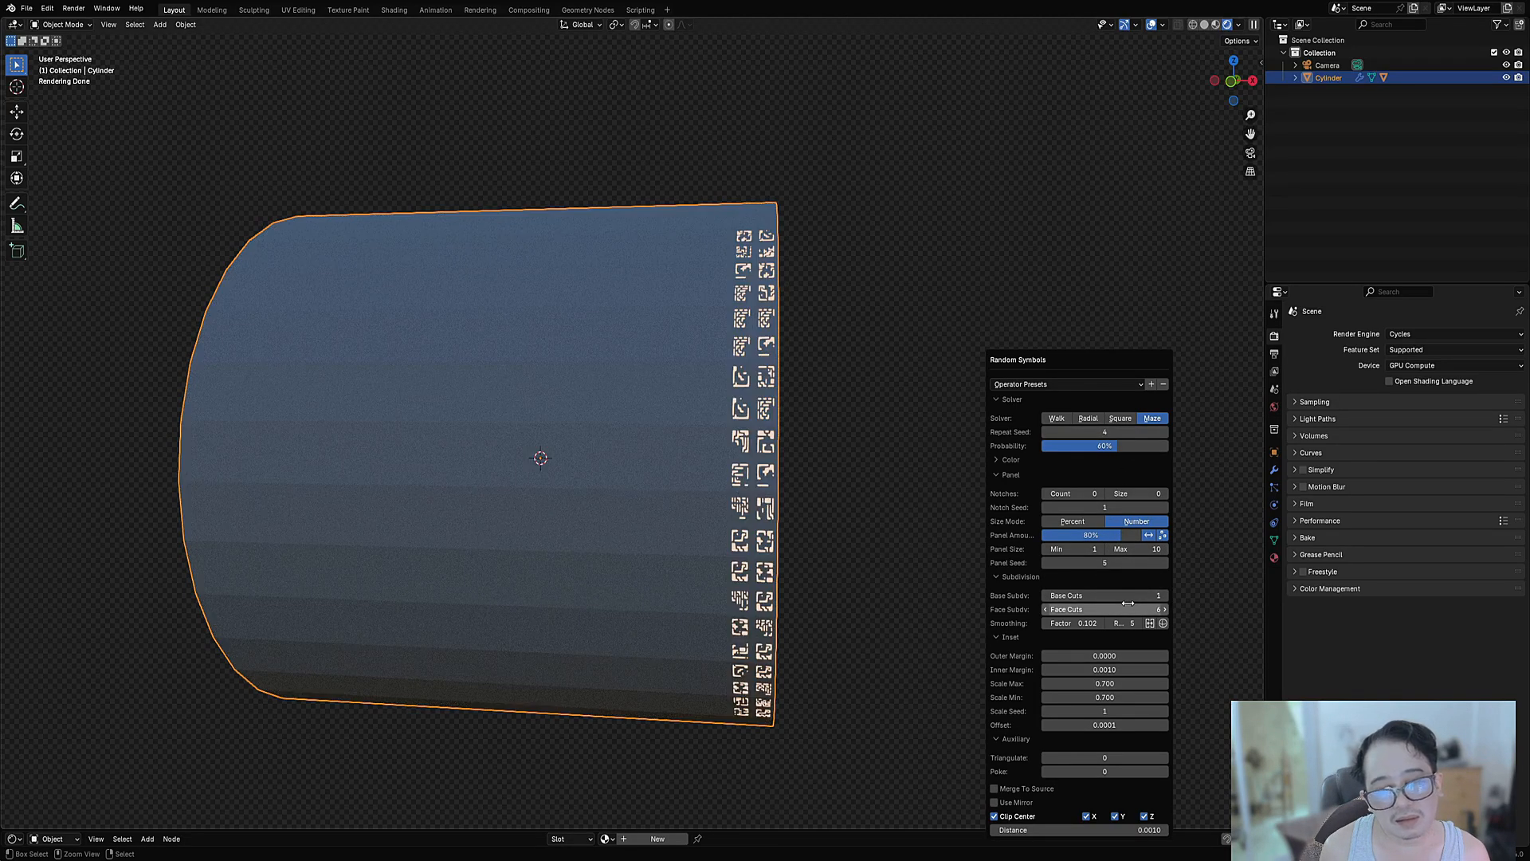
scroll(1128, 605, "down", 1, "ctrl")
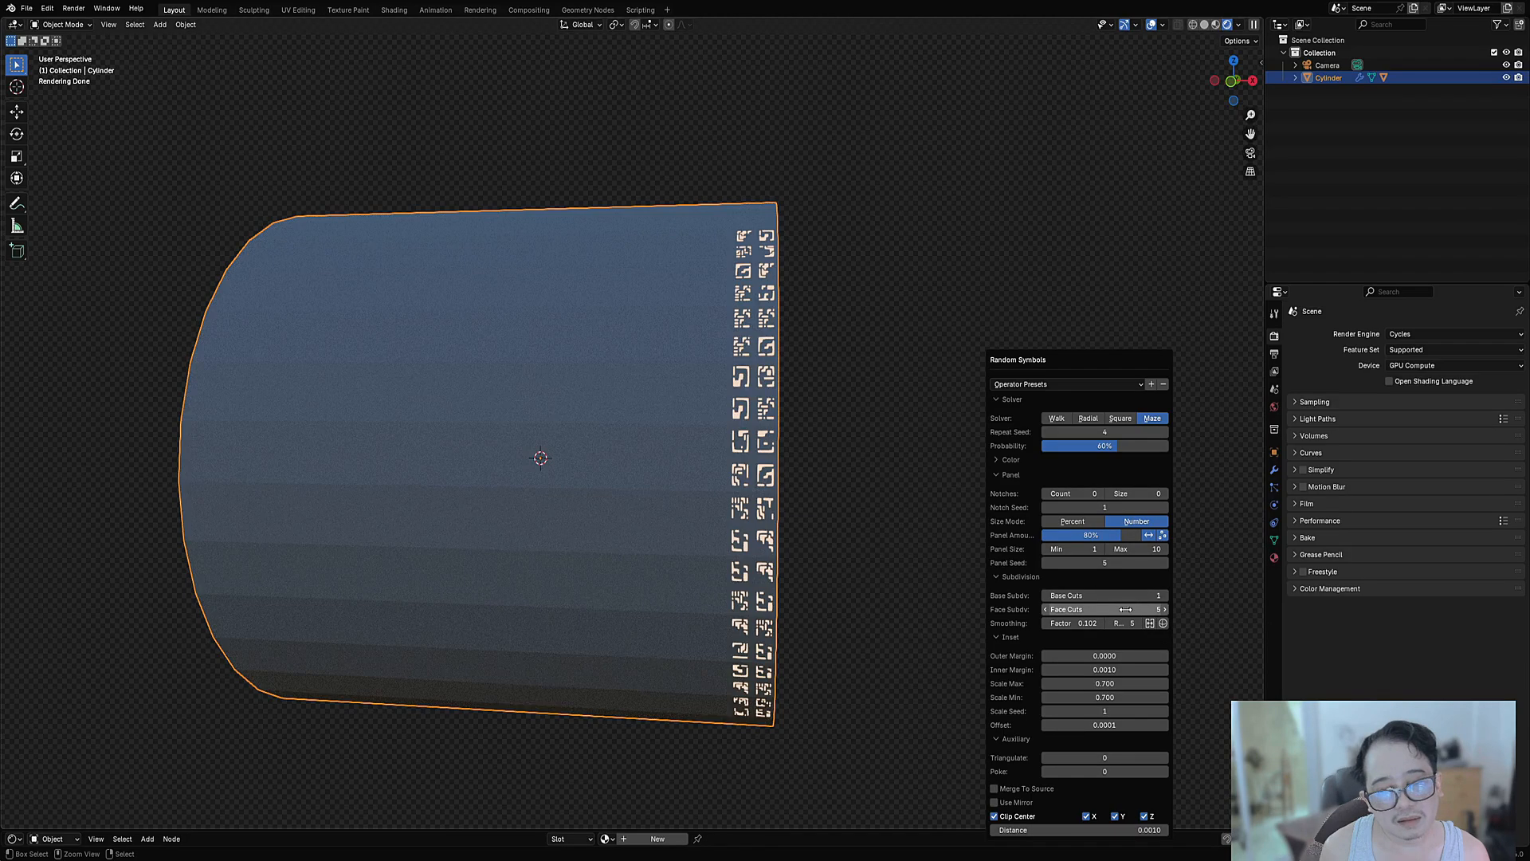
scroll(1122, 623, "up", 2, "ctrl")
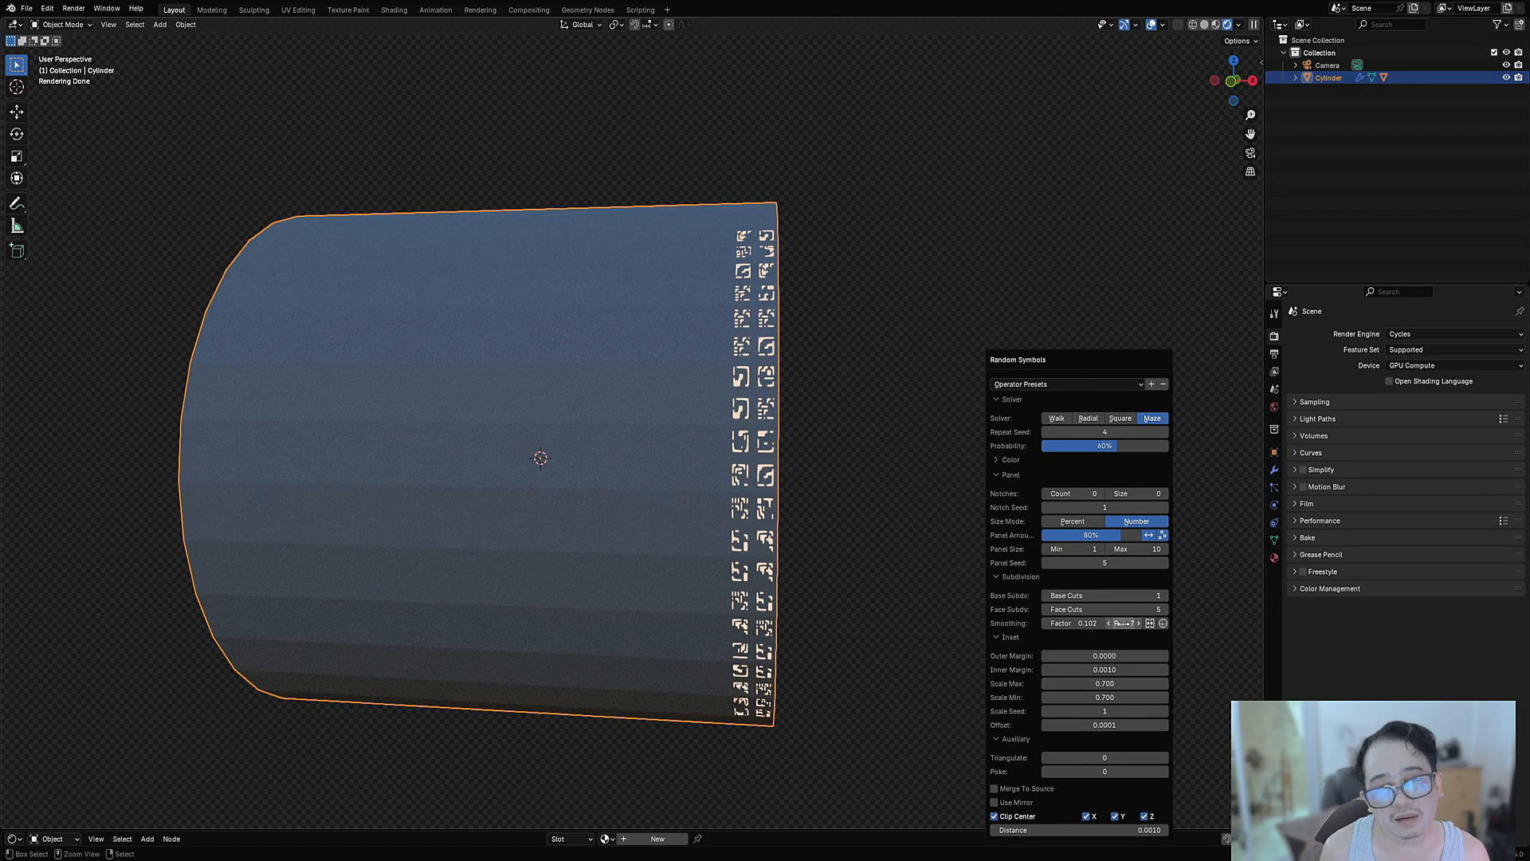
scroll(1125, 603, "down", 3, "ctrl")
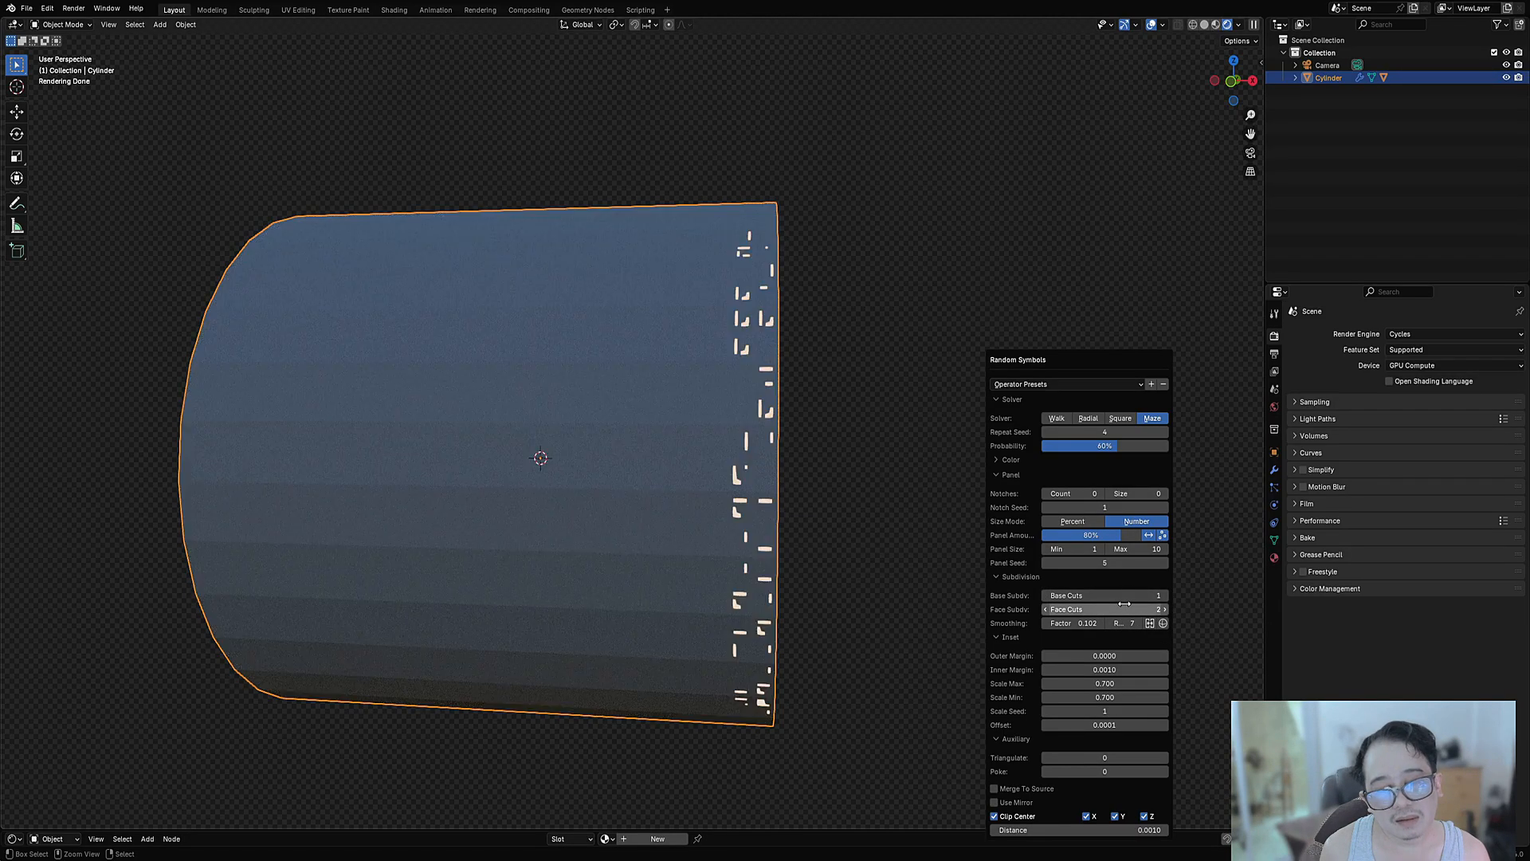
scroll(1125, 603, "up", 1, "ctrl")
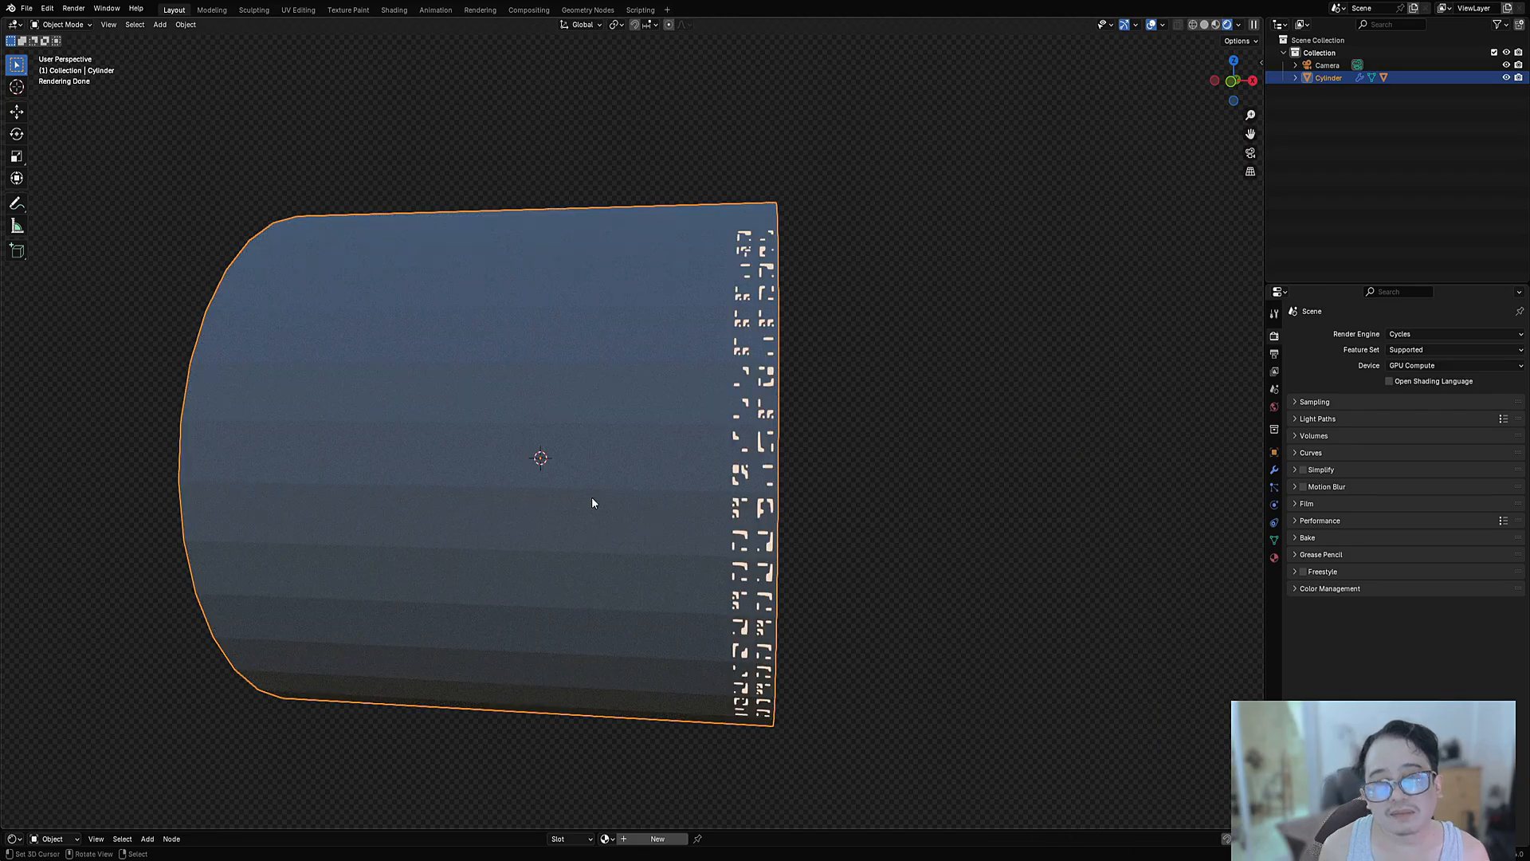
Increase the Outer Margin of the symbol inset to 0.0270.
middle_click_drag(591, 502, 921, 451)
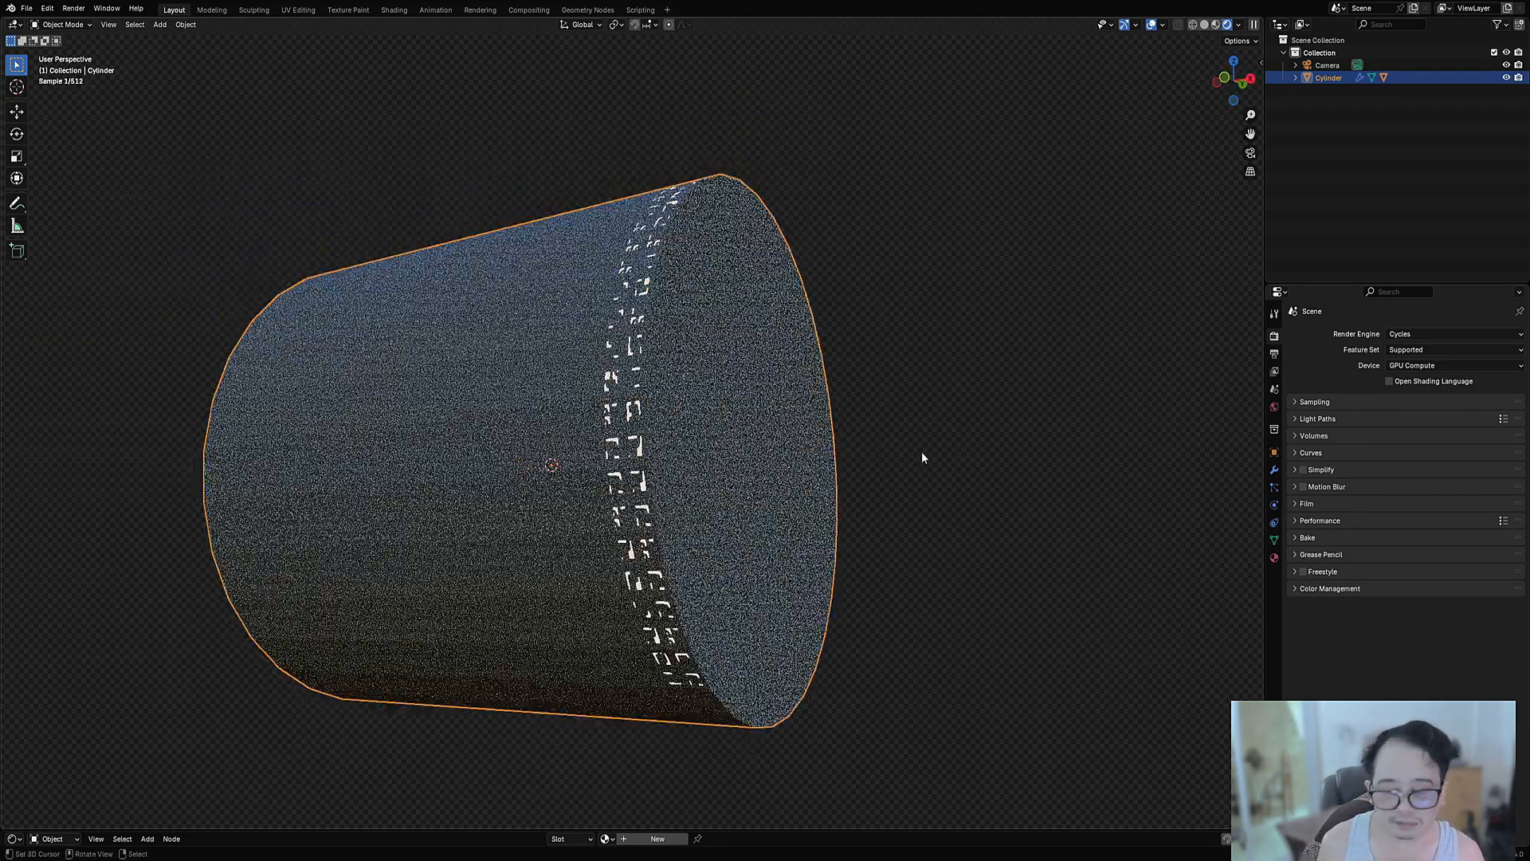
key("F9")
left_click_drag(1080, 672, 1120, 672)
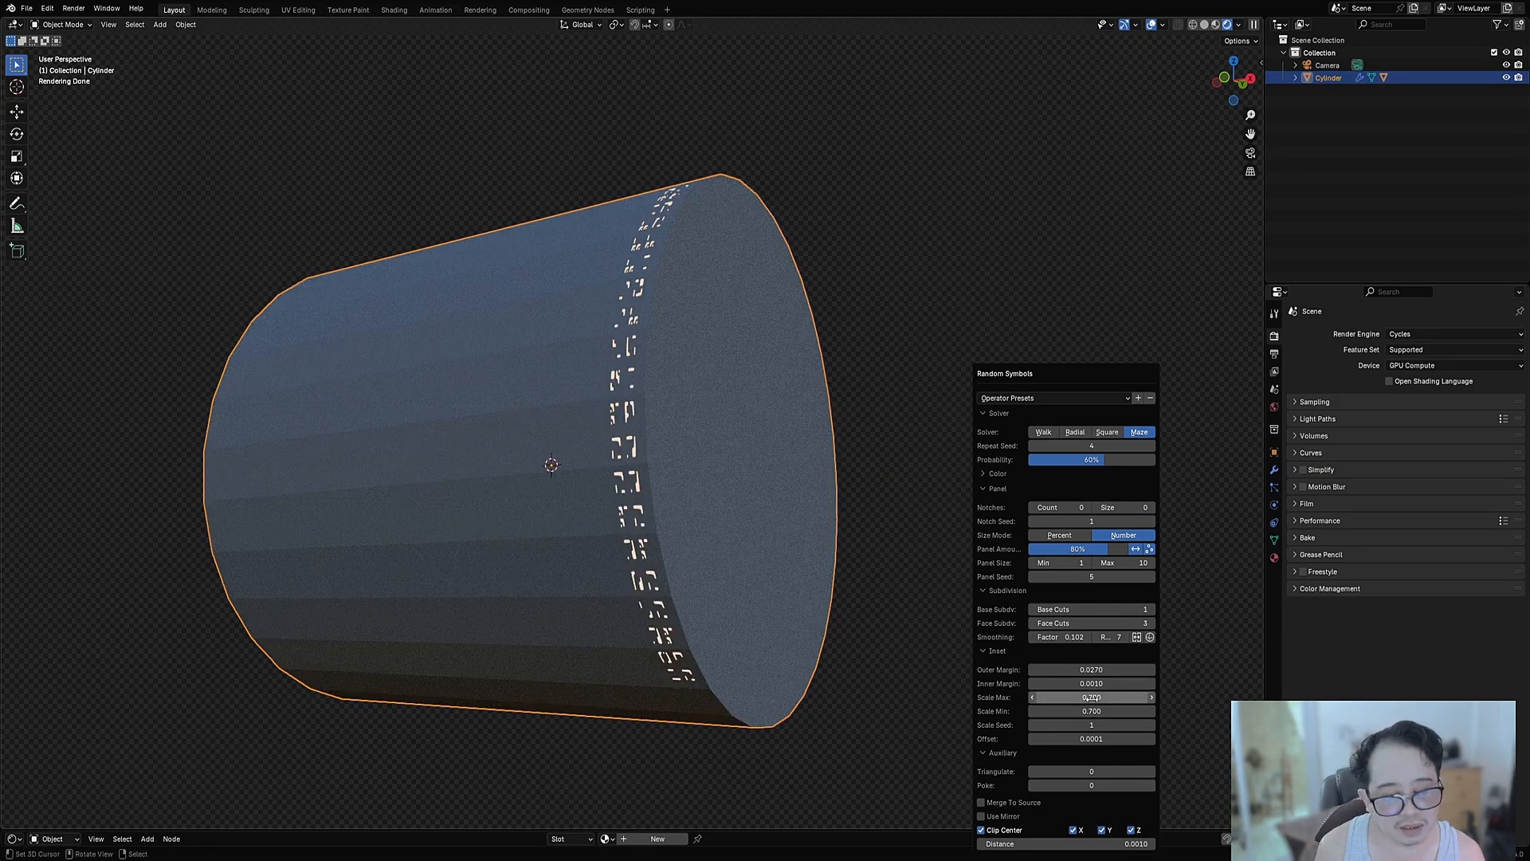
Set the Scale Max of the symbol inset to 0.25 and inspect the strip from the side.
left_click(1092, 698)
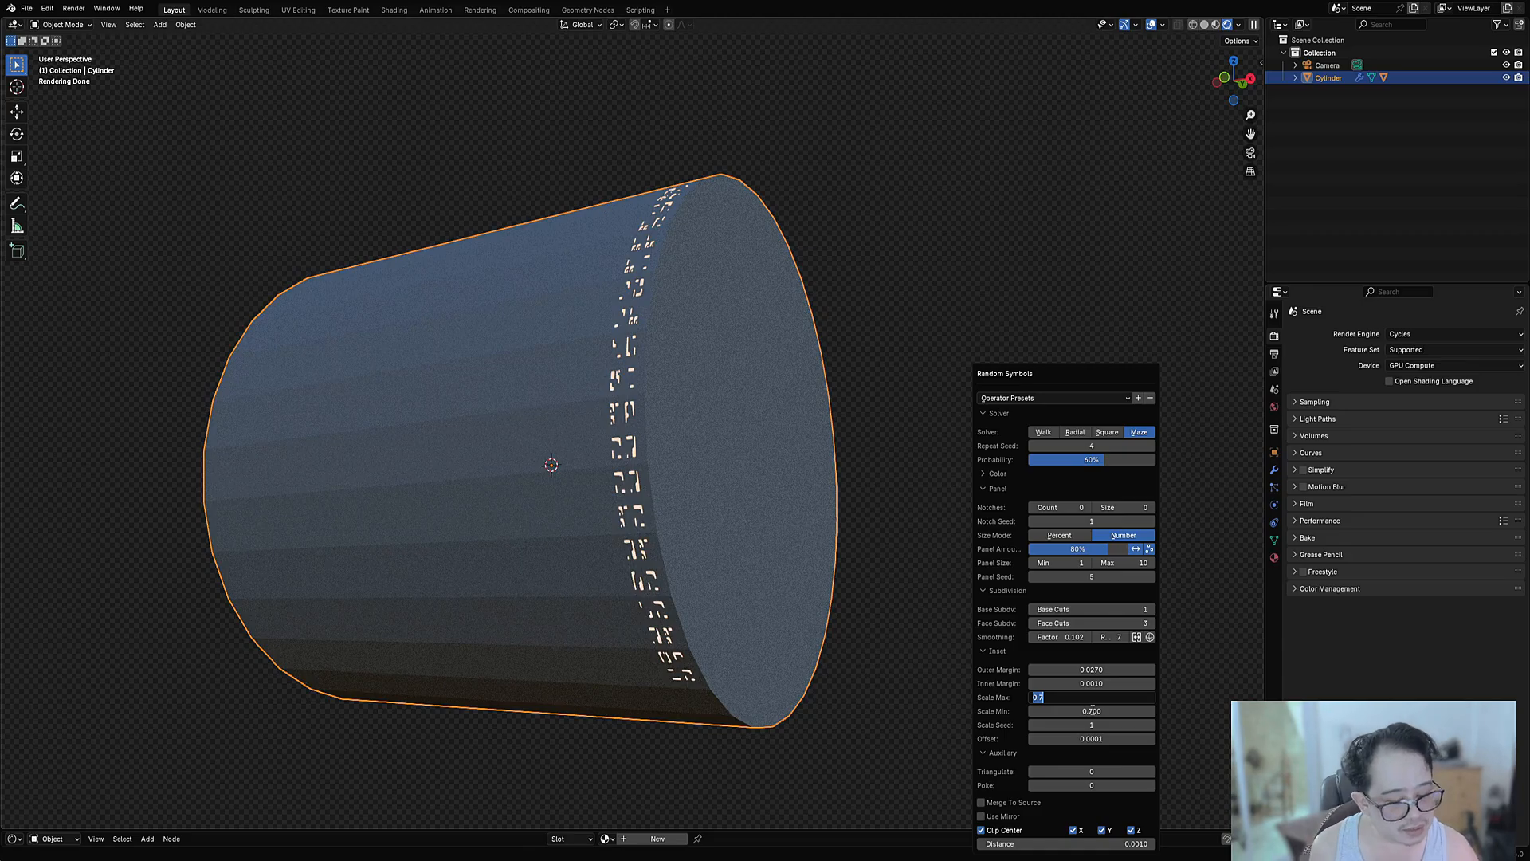
type(".25")
key("Return")
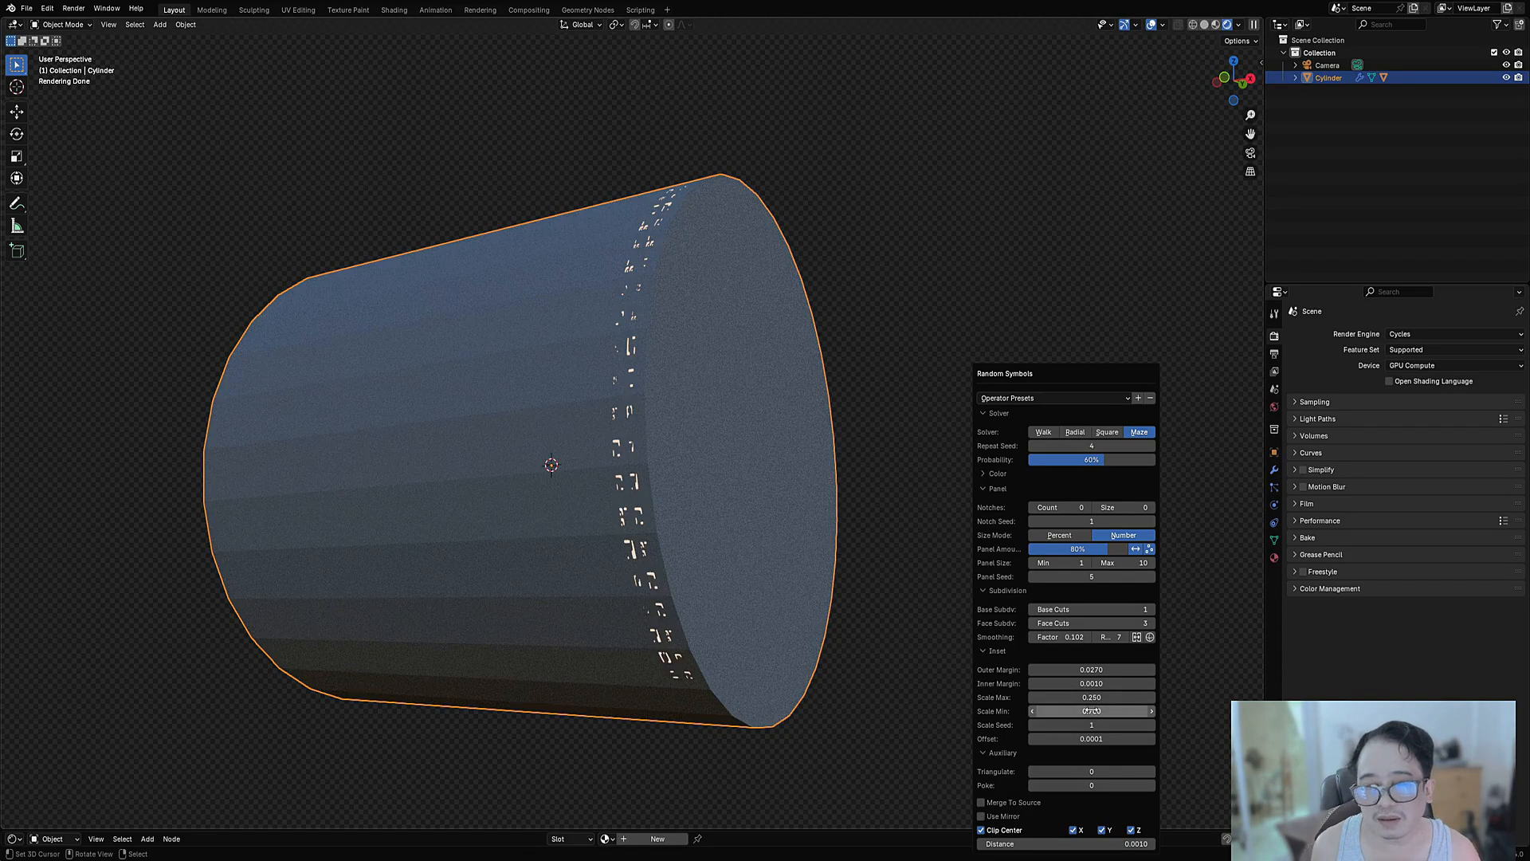
middle_click_drag(782, 461, 814, 483)
middle_click_drag(824, 564, 915, 565)
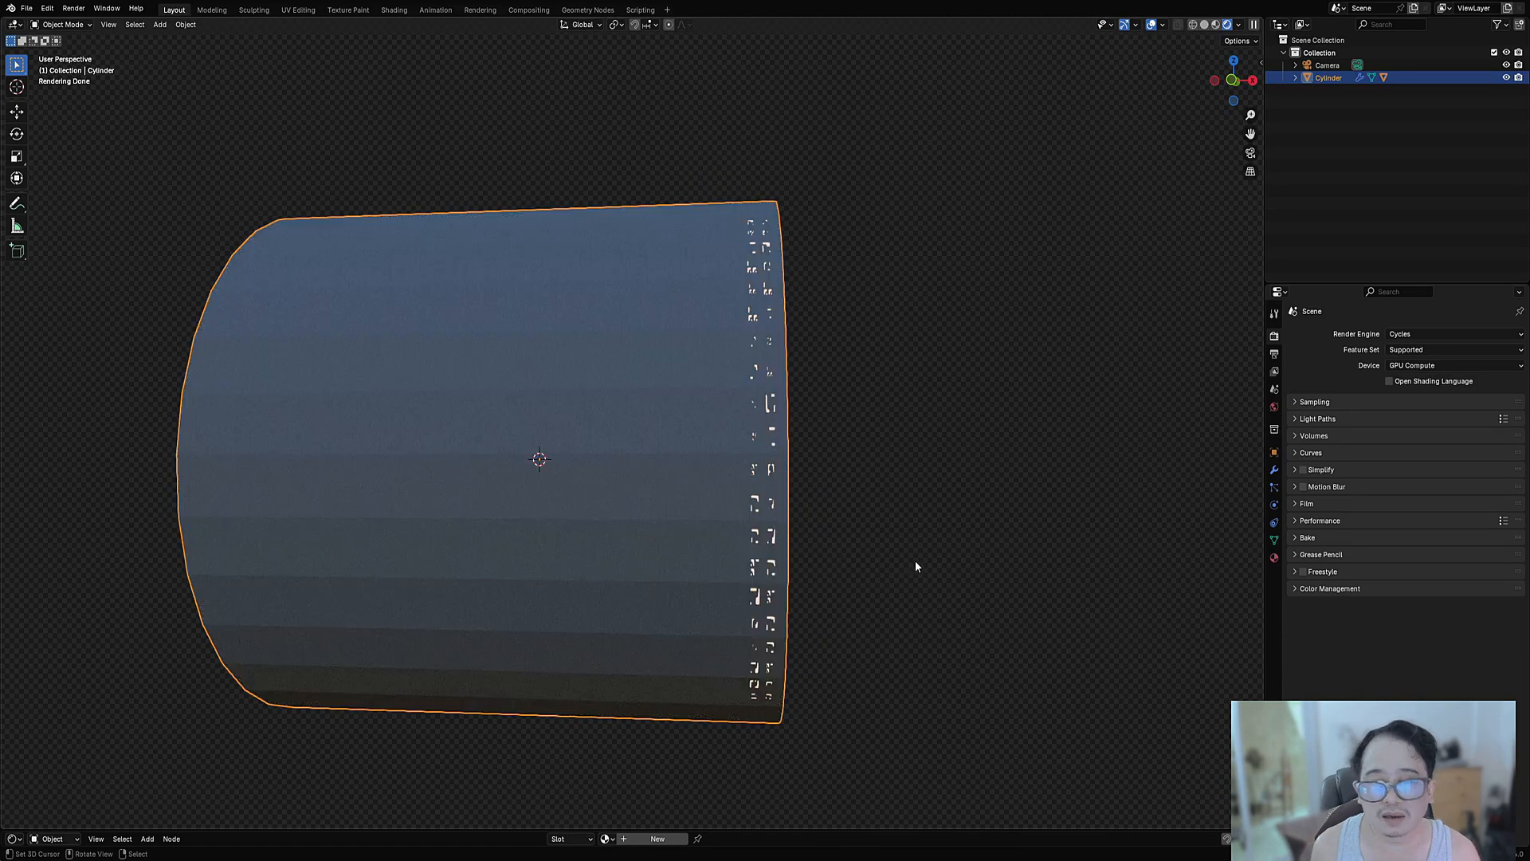
Set the Scale Max of the symbol inset to 0.4.
key("F9")
left_click(1123, 698)
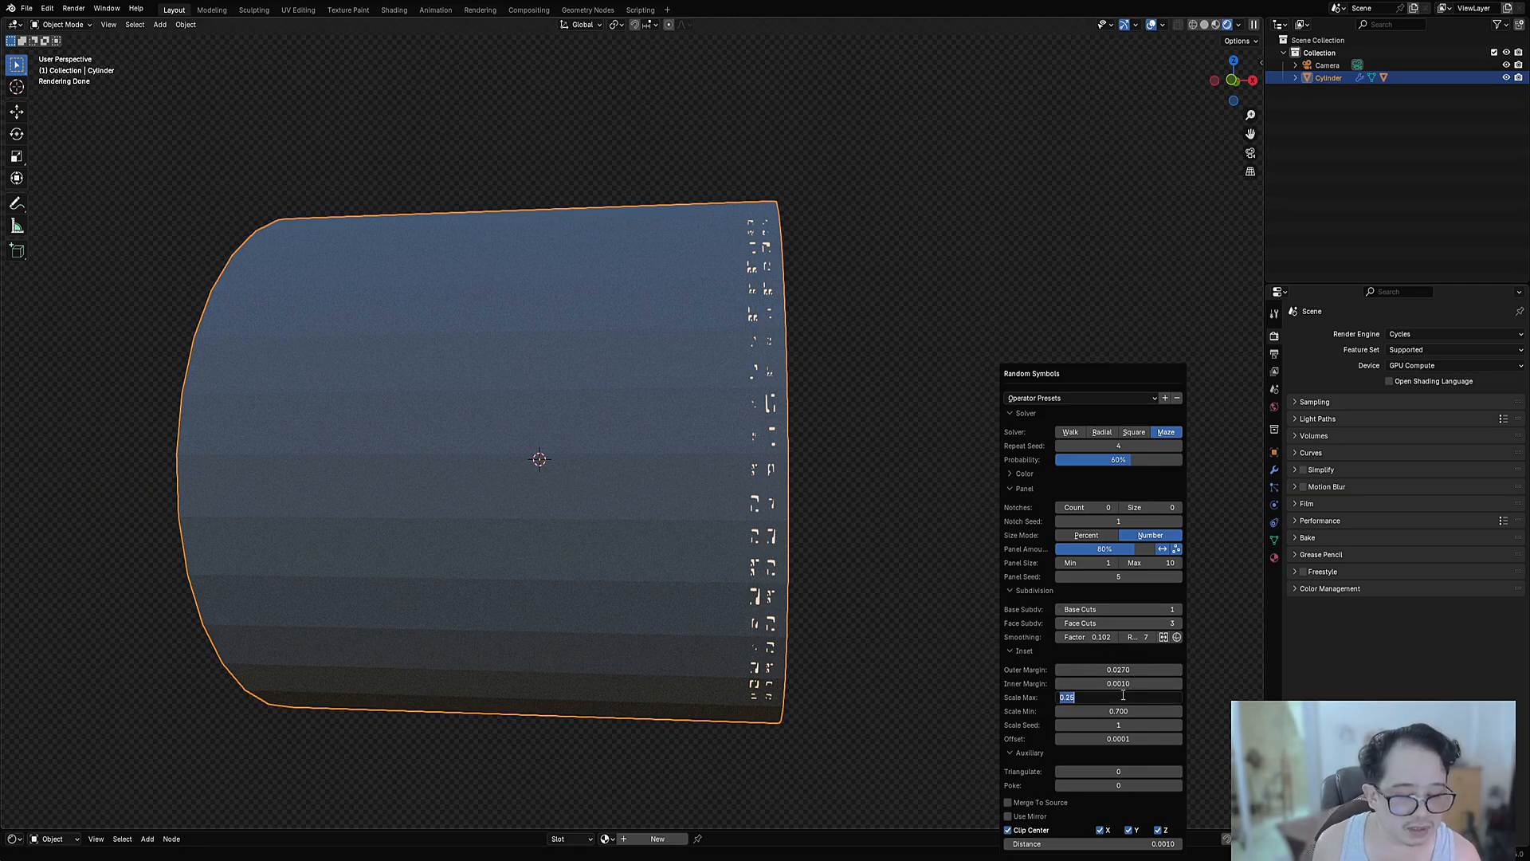
type(".4")
key("Return")
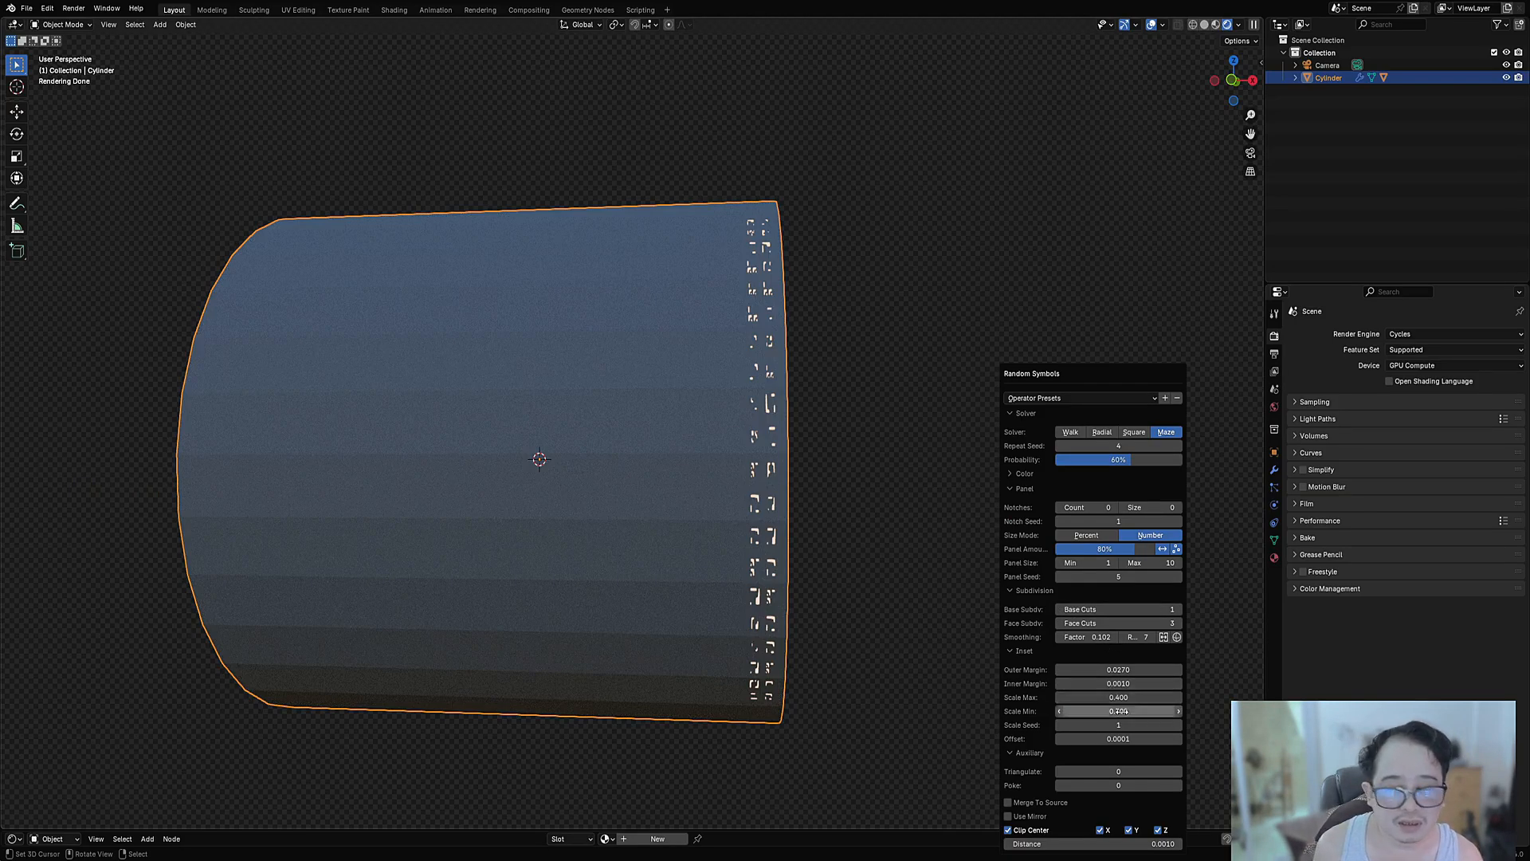
Set the Scale Min of the symbol inset to 0.7 and change the Scale Seed to vary the symbols.
scroll(1119, 726, "up", 1, "ctrl")
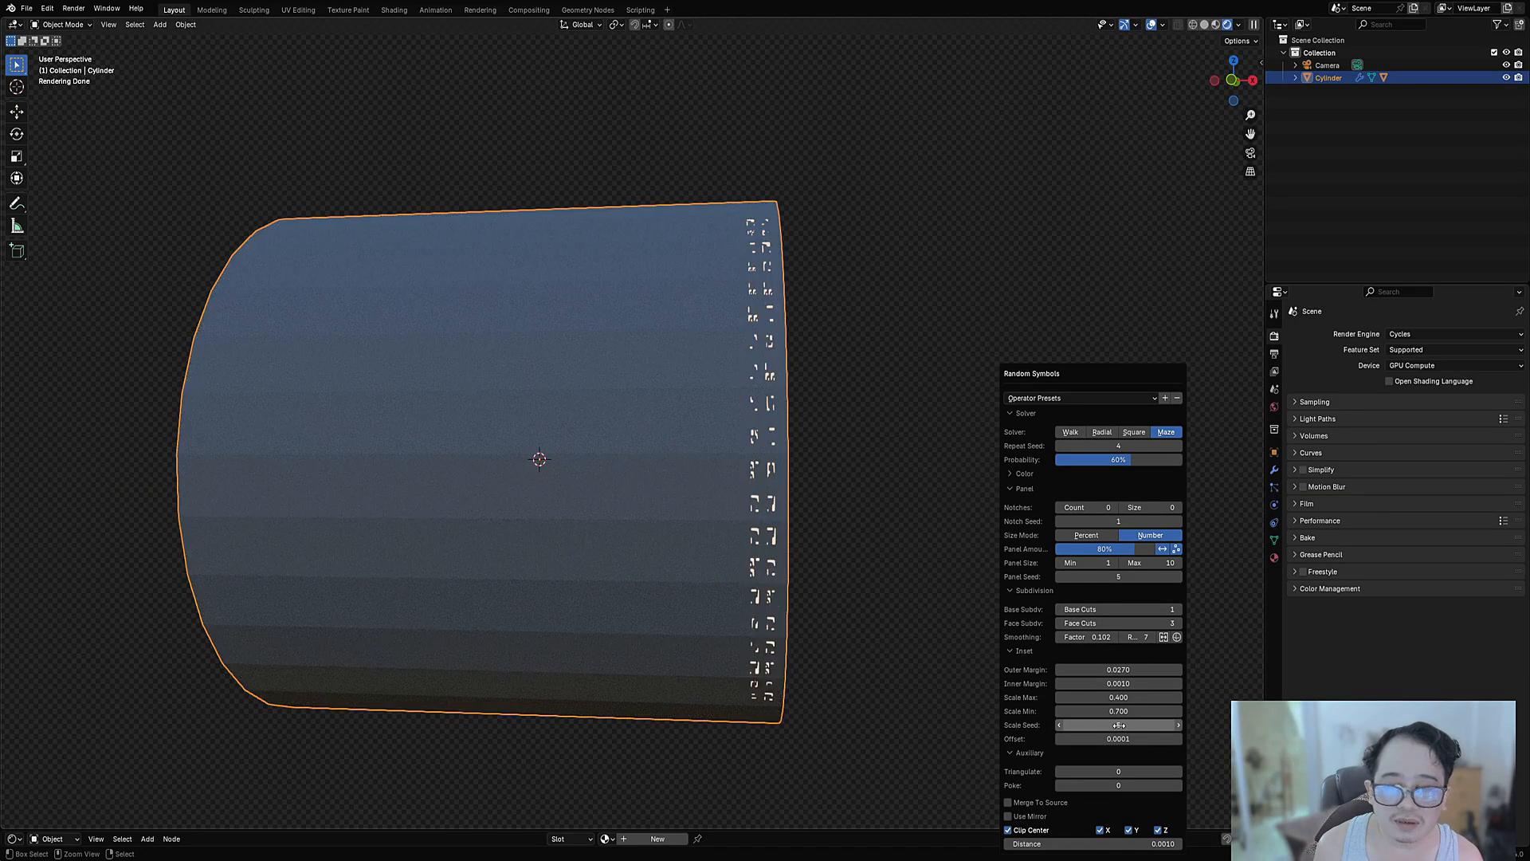
scroll(1119, 726, "up", 1, "ctrl")
scroll(1120, 726, "up", 1, "ctrl")
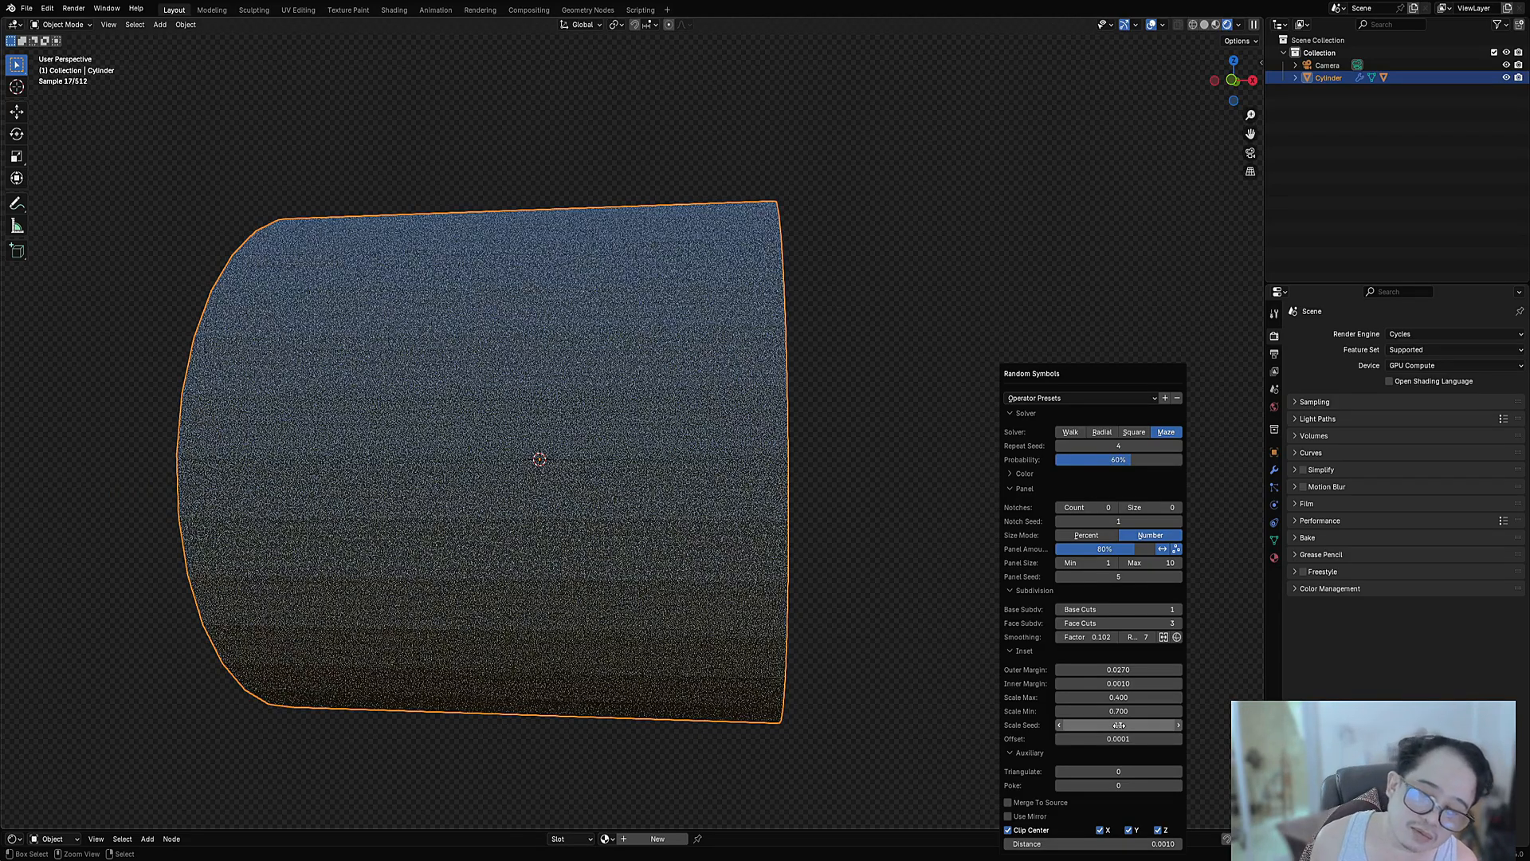
Examine the inset maze symbols along the cylinder's side from several angles.
middle_click_drag(955, 526, 759, 473)
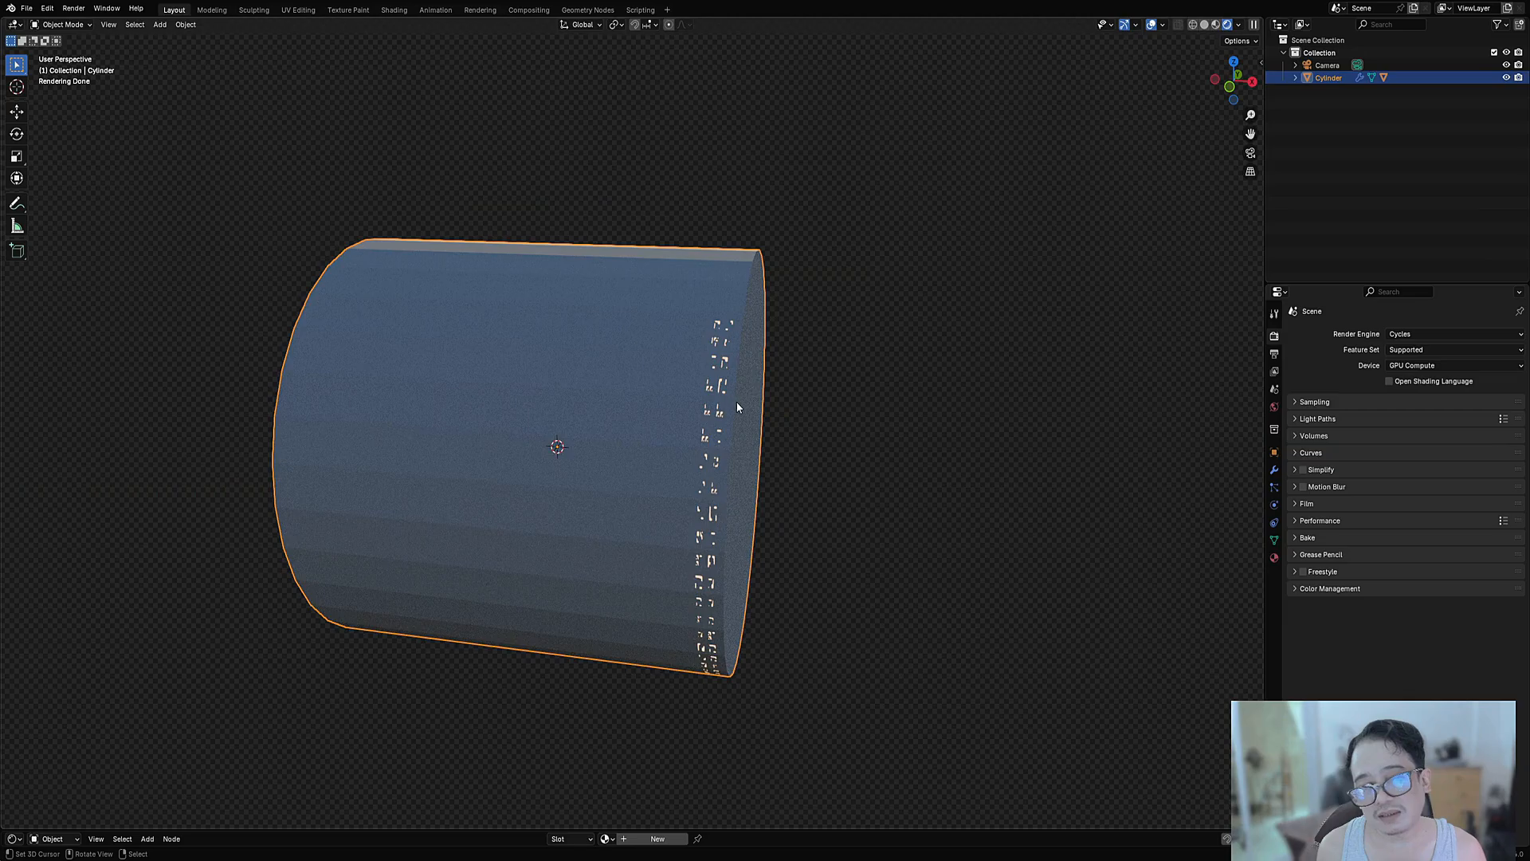
scroll(735, 400, "up", 3)
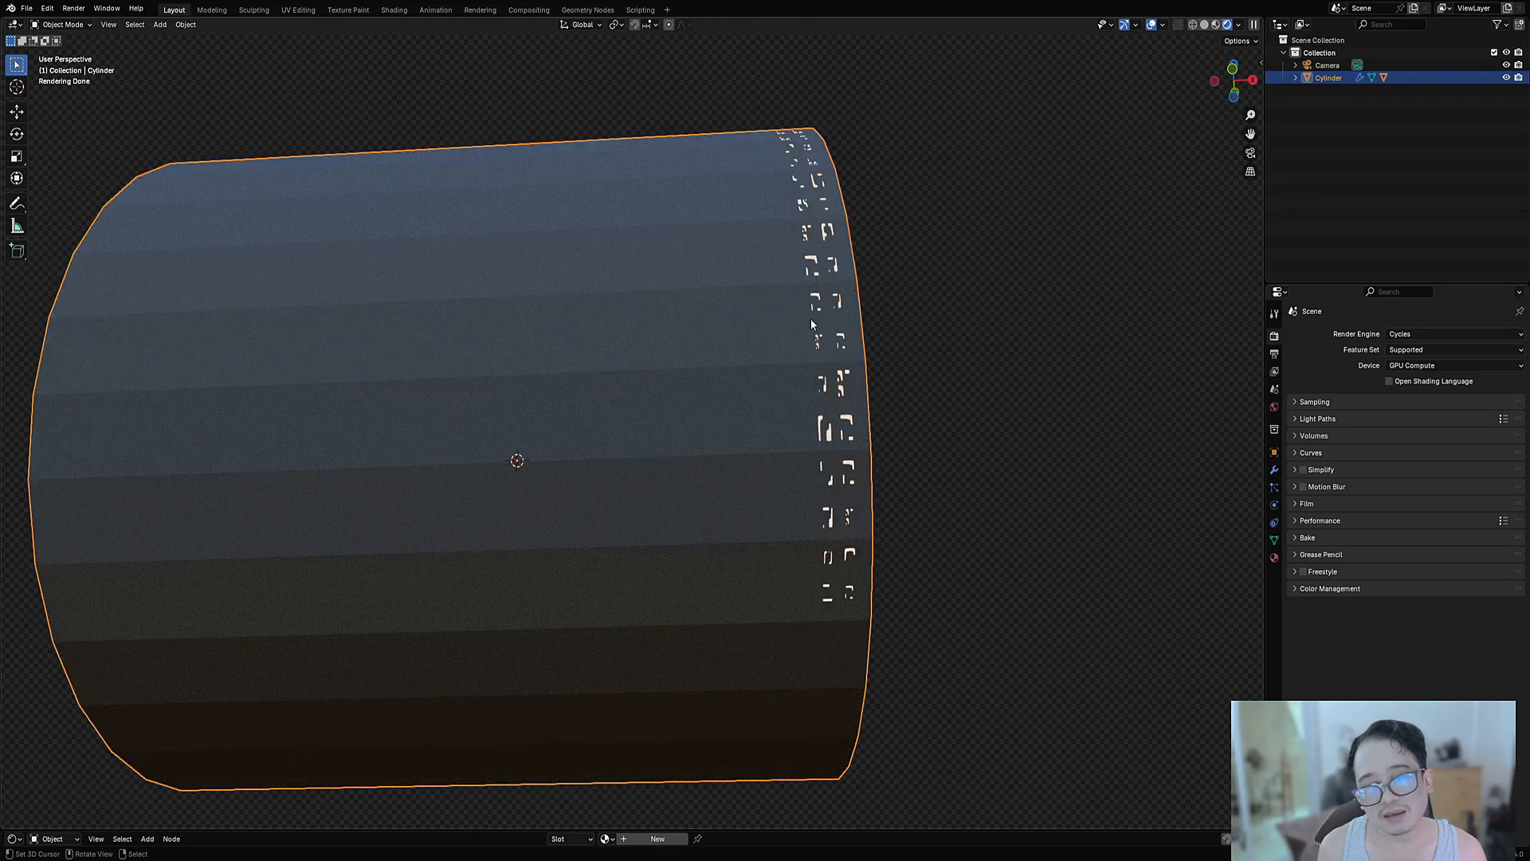
middle_click_drag(840, 191, 834, 249)
scroll(850, 373, "up", 2)
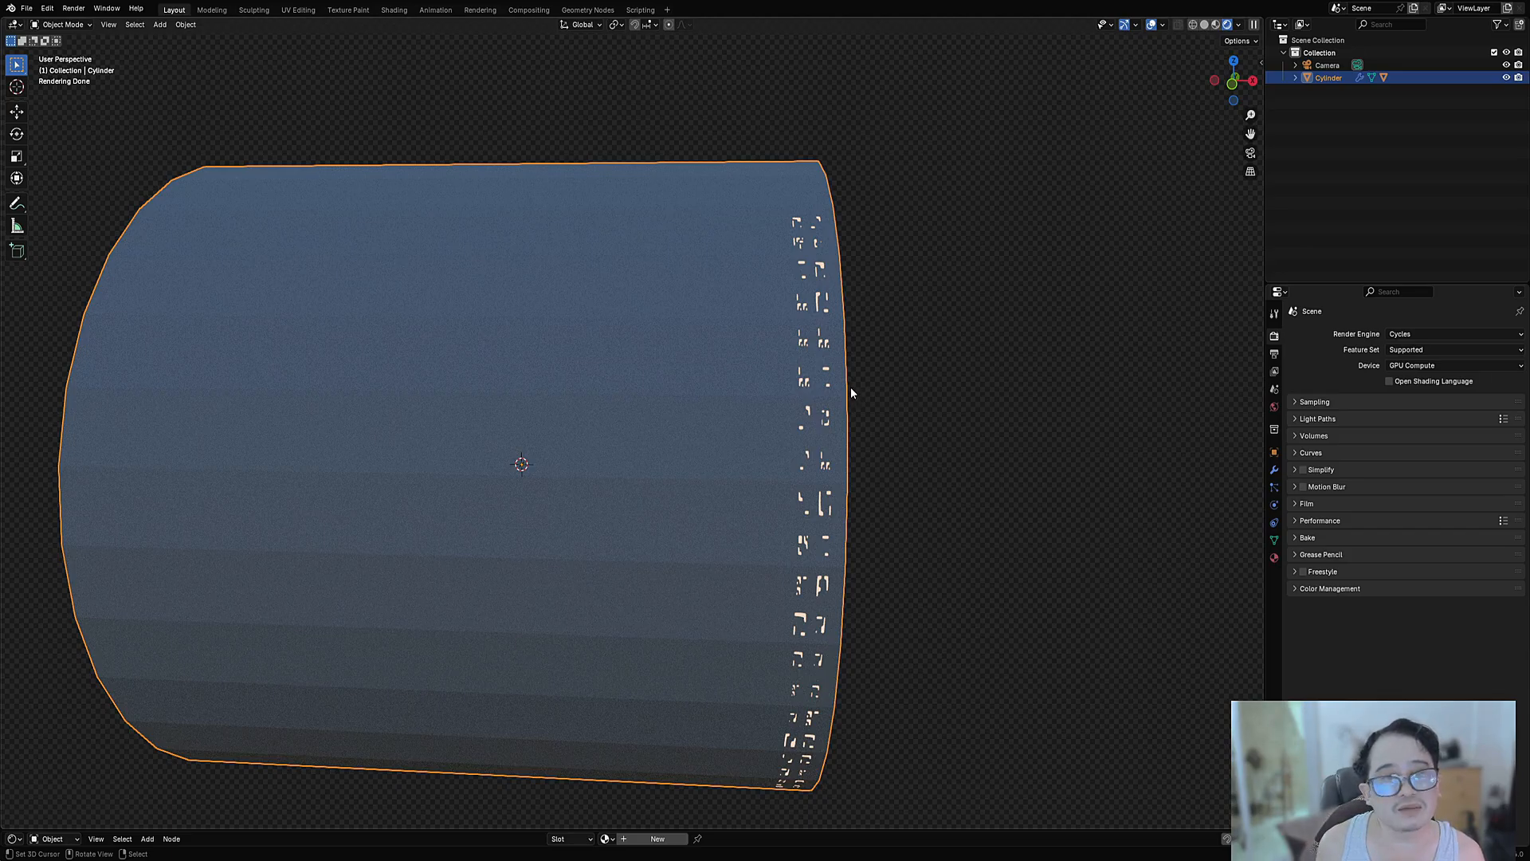
middle_click_drag(669, 473, 718, 429, "shift")
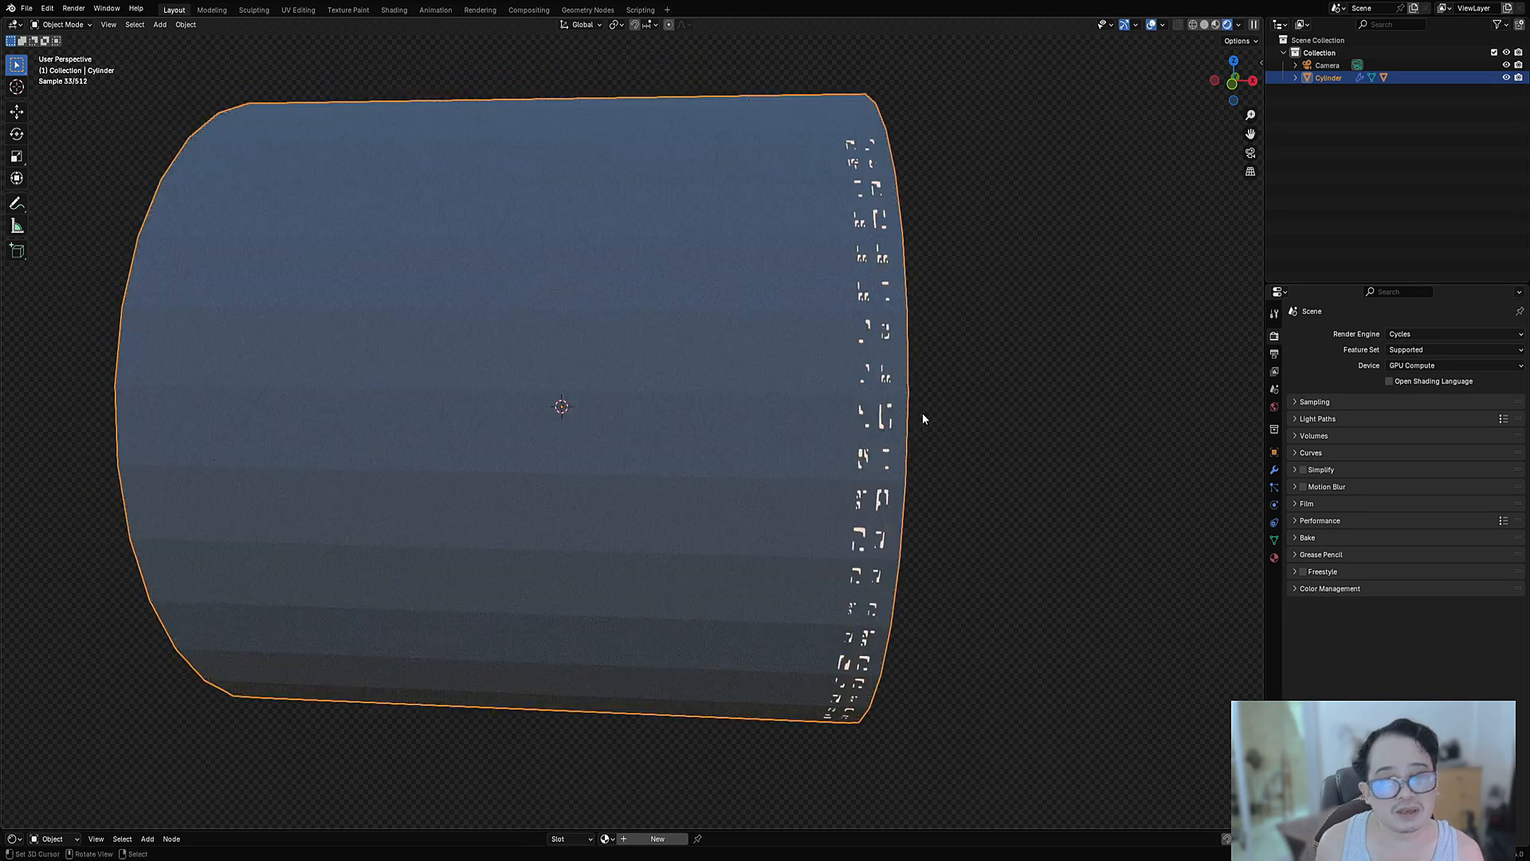
middle_click_drag(923, 417, 850, 260)
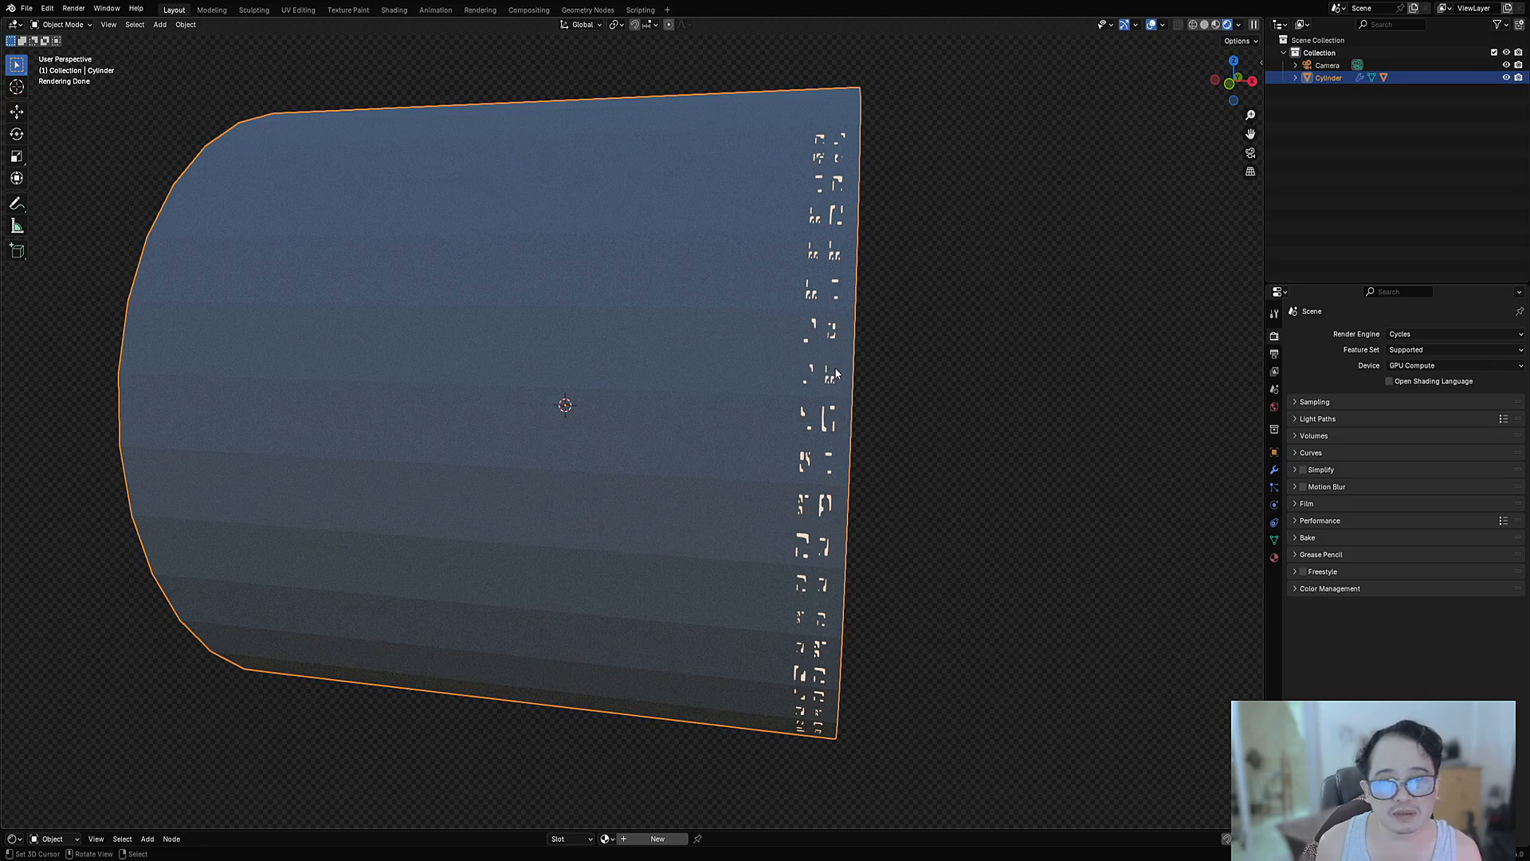
scroll(835, 367, "down", 2)
middle_click_drag(835, 367, 854, 374)
Annotate a triangle and a spiky star outline beside the cylinder in solid-shaded front view, erasing each one.
key("z")
left_click(970, 368)
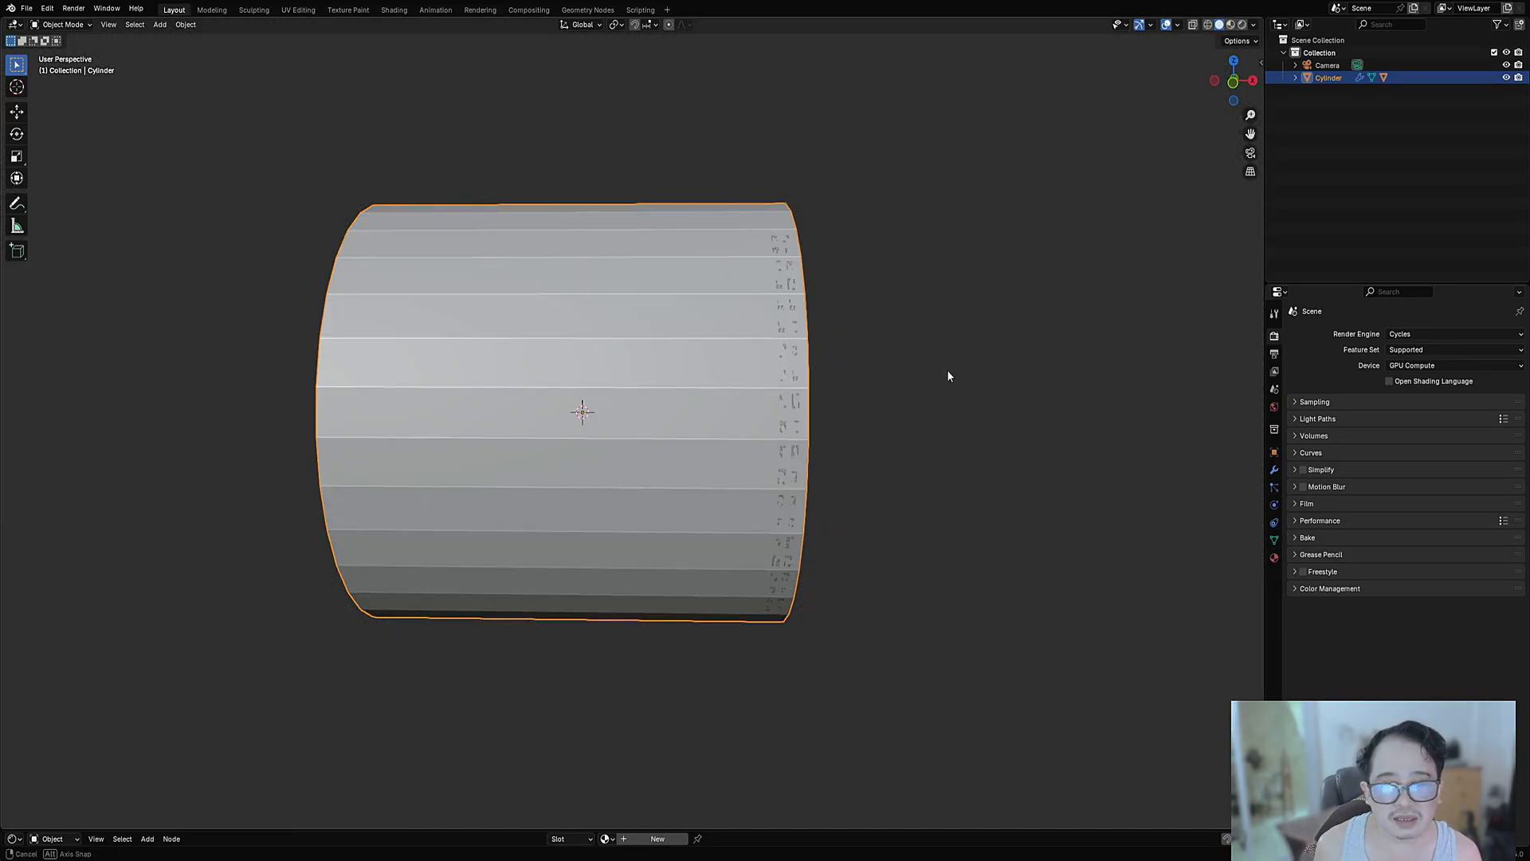
middle_click_drag(946, 370, 790, 357, "alt")
key("d")
mouse_move(691, 261)
left_mouse_down()
mouse_move(679, 450)
mouse_move(816, 403)
mouse_move(683, 438)
mouse_move(680, 454)
mouse_move(794, 385)
mouse_move(796, 368)
left_mouse_up()
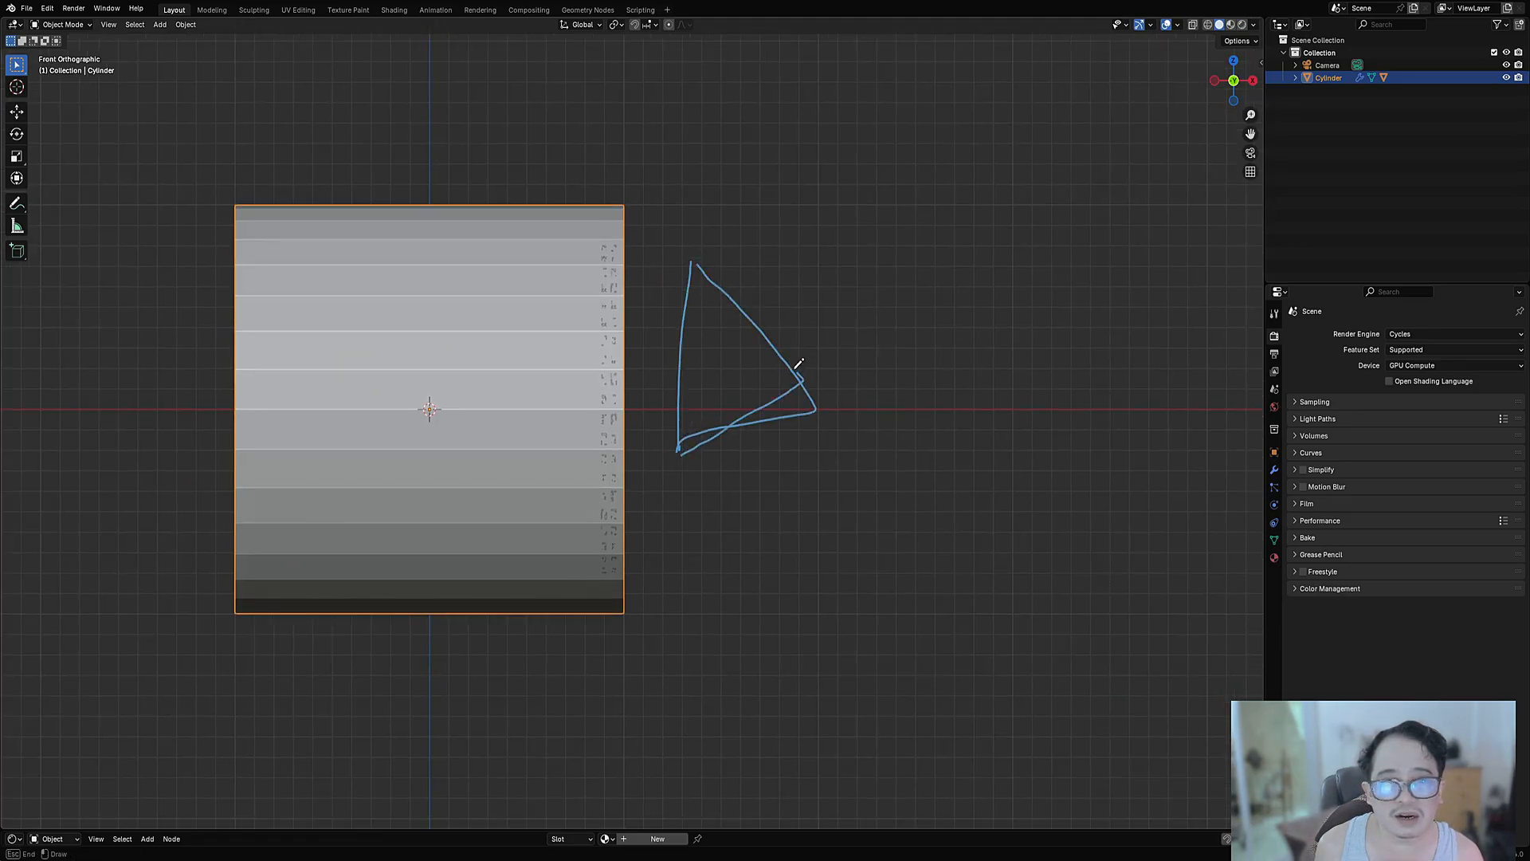
mouse_move(721, 301)
right_mouse_down()
mouse_move(683, 448)
mouse_move(785, 331)
mouse_move(797, 382)
right_mouse_up()
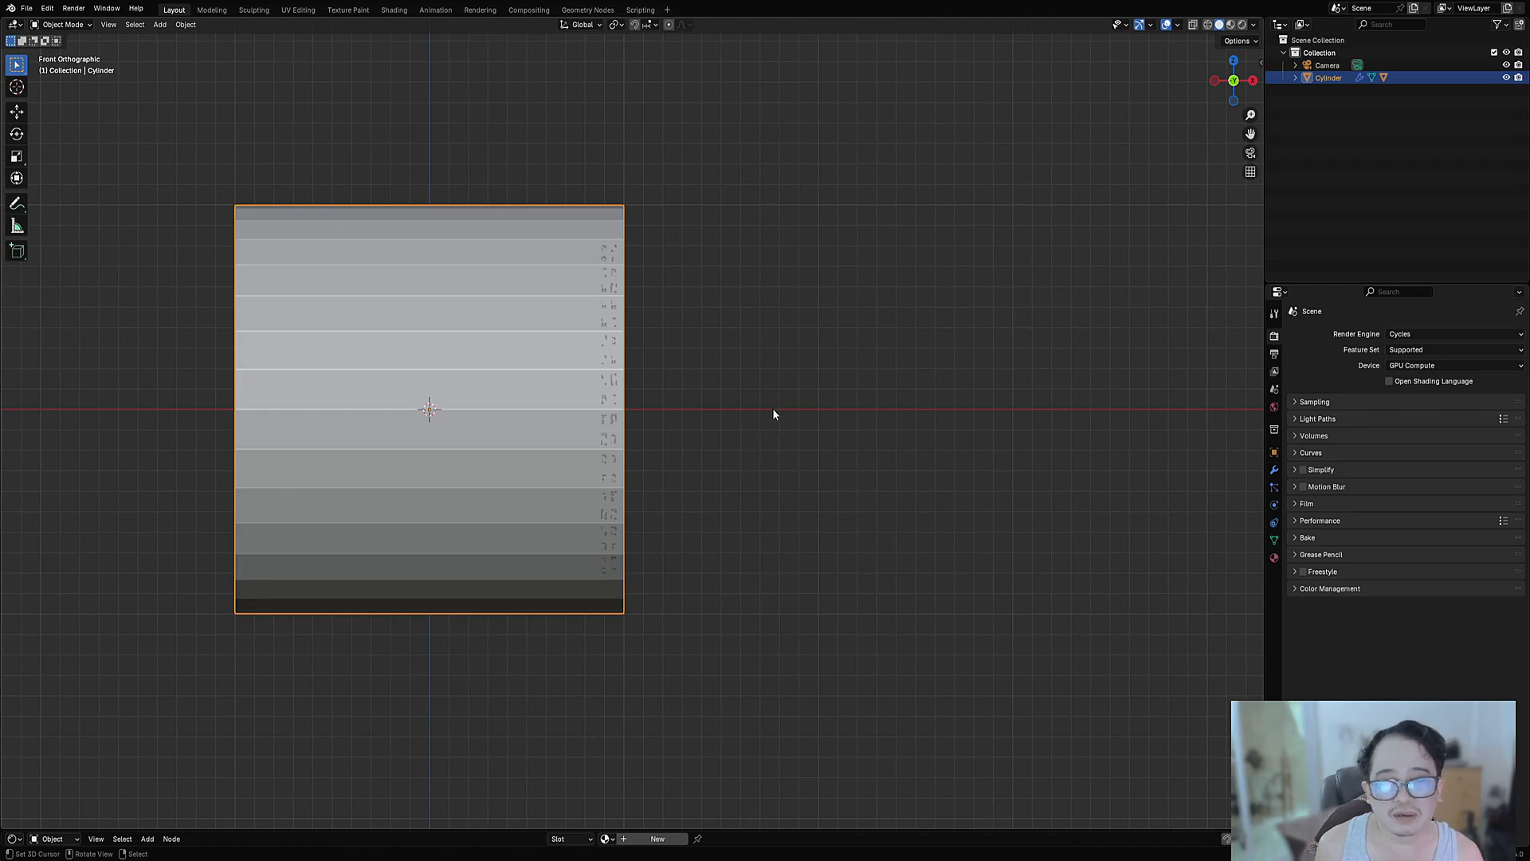
mouse_move(773, 407)
left_mouse_down()
mouse_move(780, 320)
mouse_move(874, 275)
mouse_move(1016, 311)
mouse_move(892, 467)
mouse_move(721, 428)
mouse_move(801, 408)
left_mouse_up()
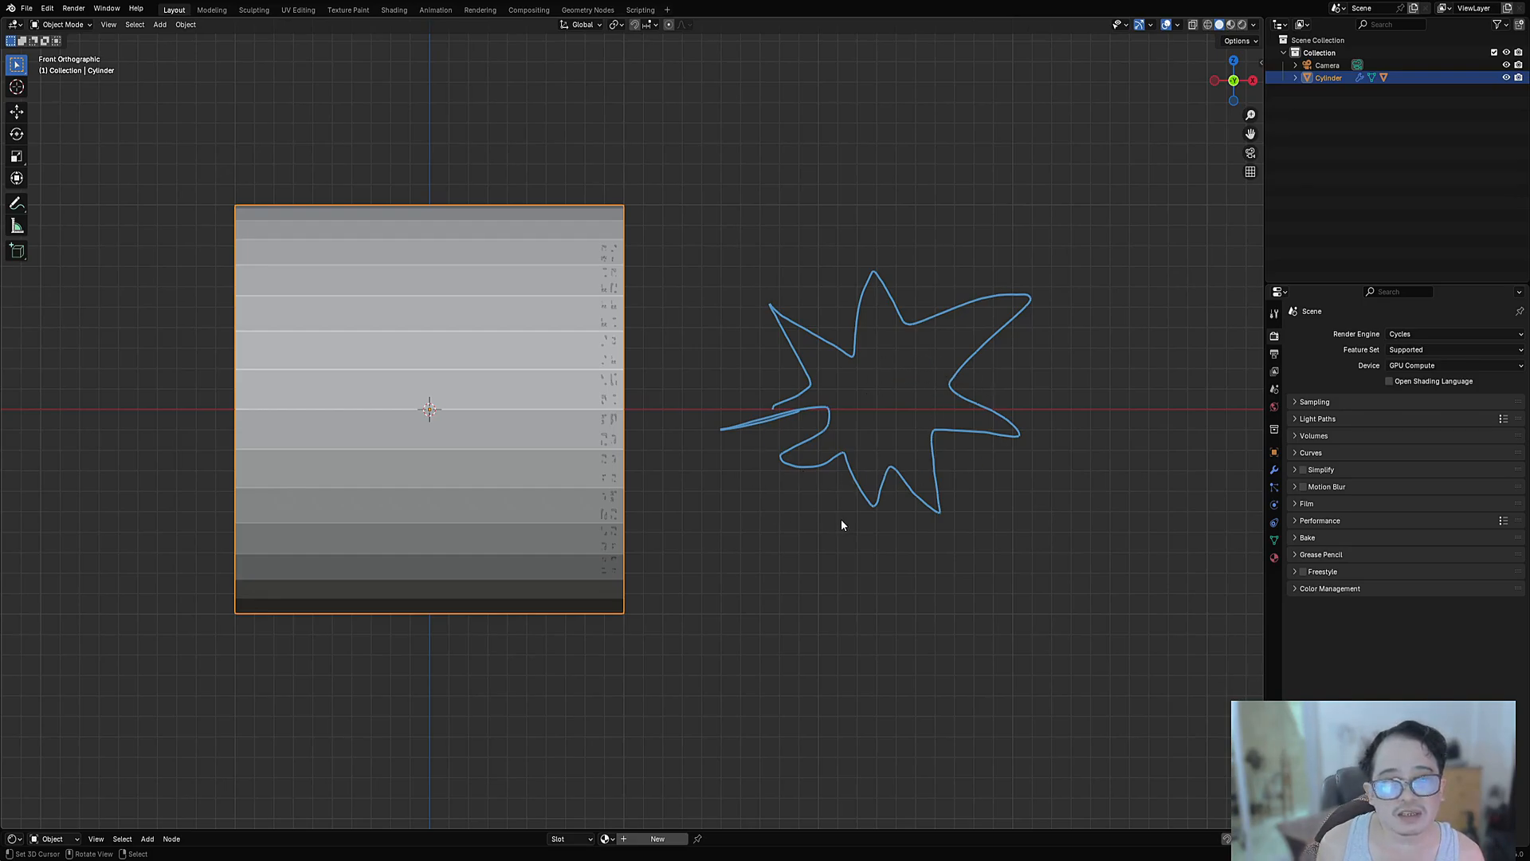
mouse_move(909, 519)
left_mouse_down("ctrl")
mouse_move(1076, 420)
mouse_move(956, 320)
mouse_move(731, 335)
left_mouse_up("ctrl")
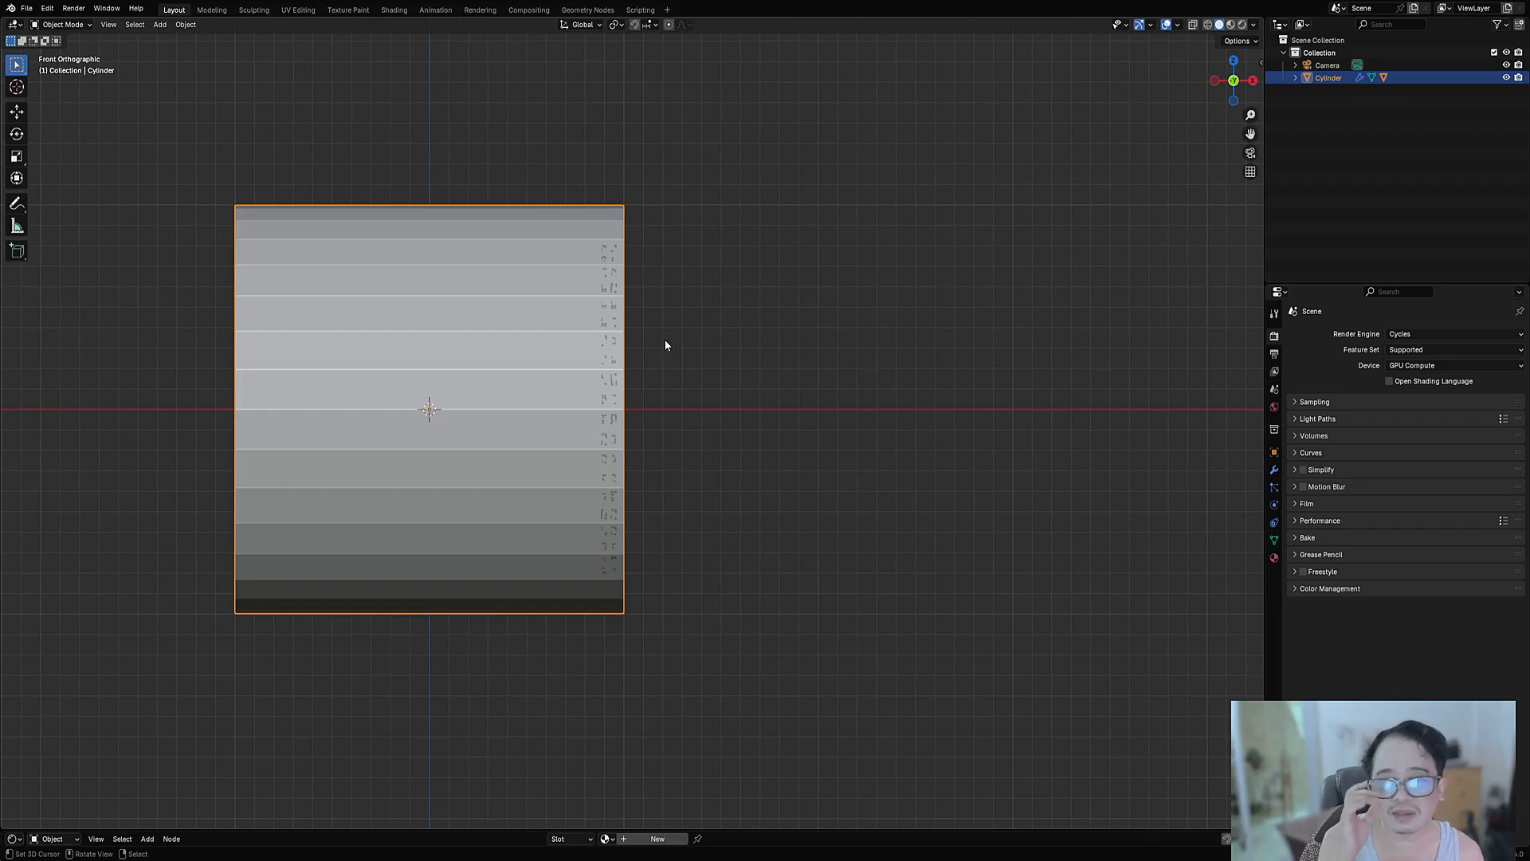
Return to rendered shading and rotate the cylinder 90° in front orthographic view so the symbol strip runs along its lower edge.
scroll(602, 363, "up", 4)
key("z")
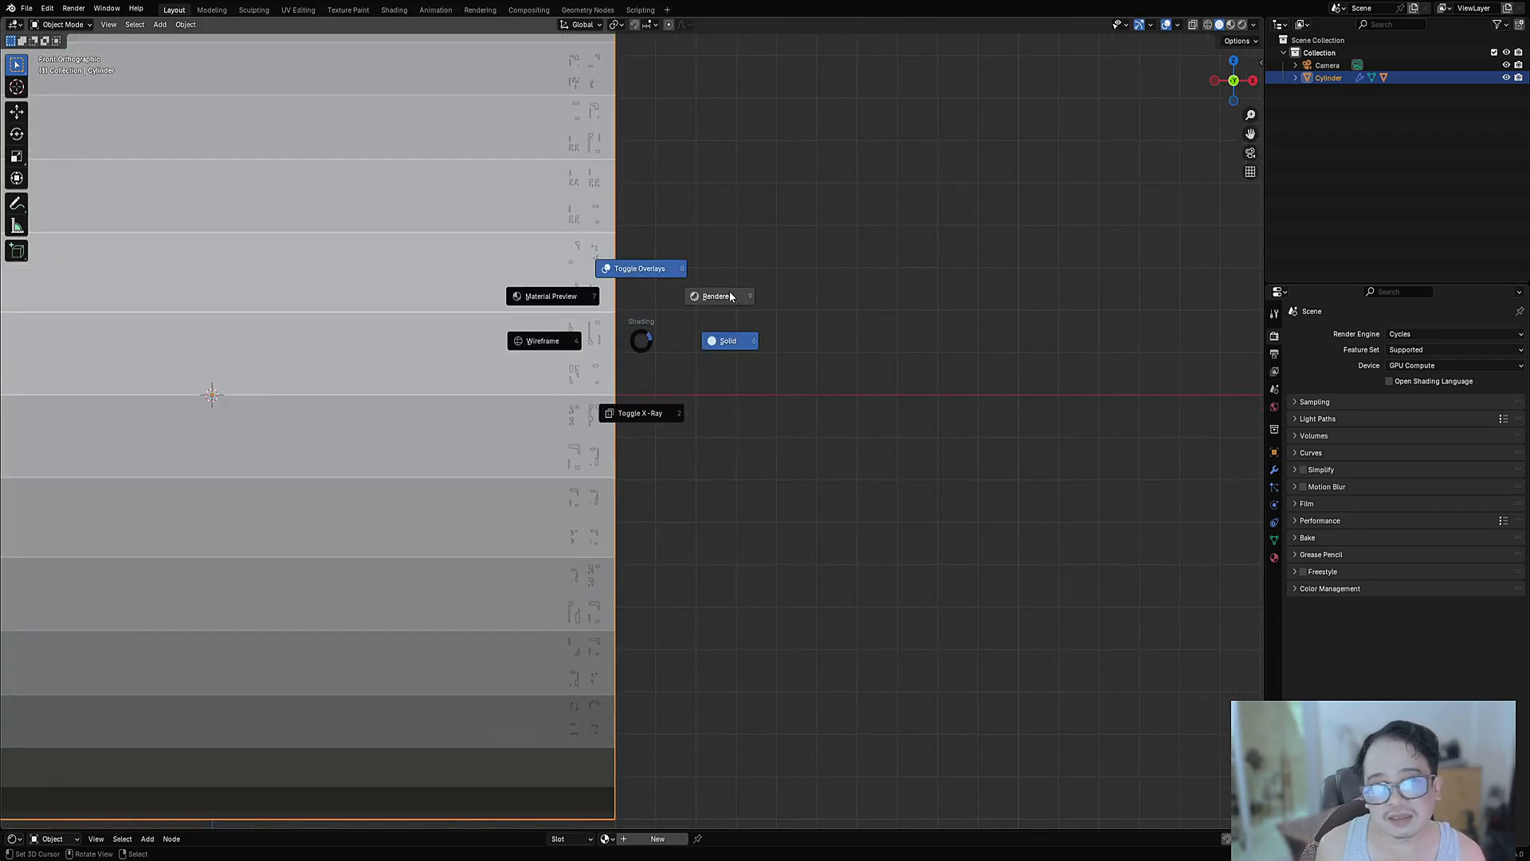
left_click(730, 290)
key("KP_5")
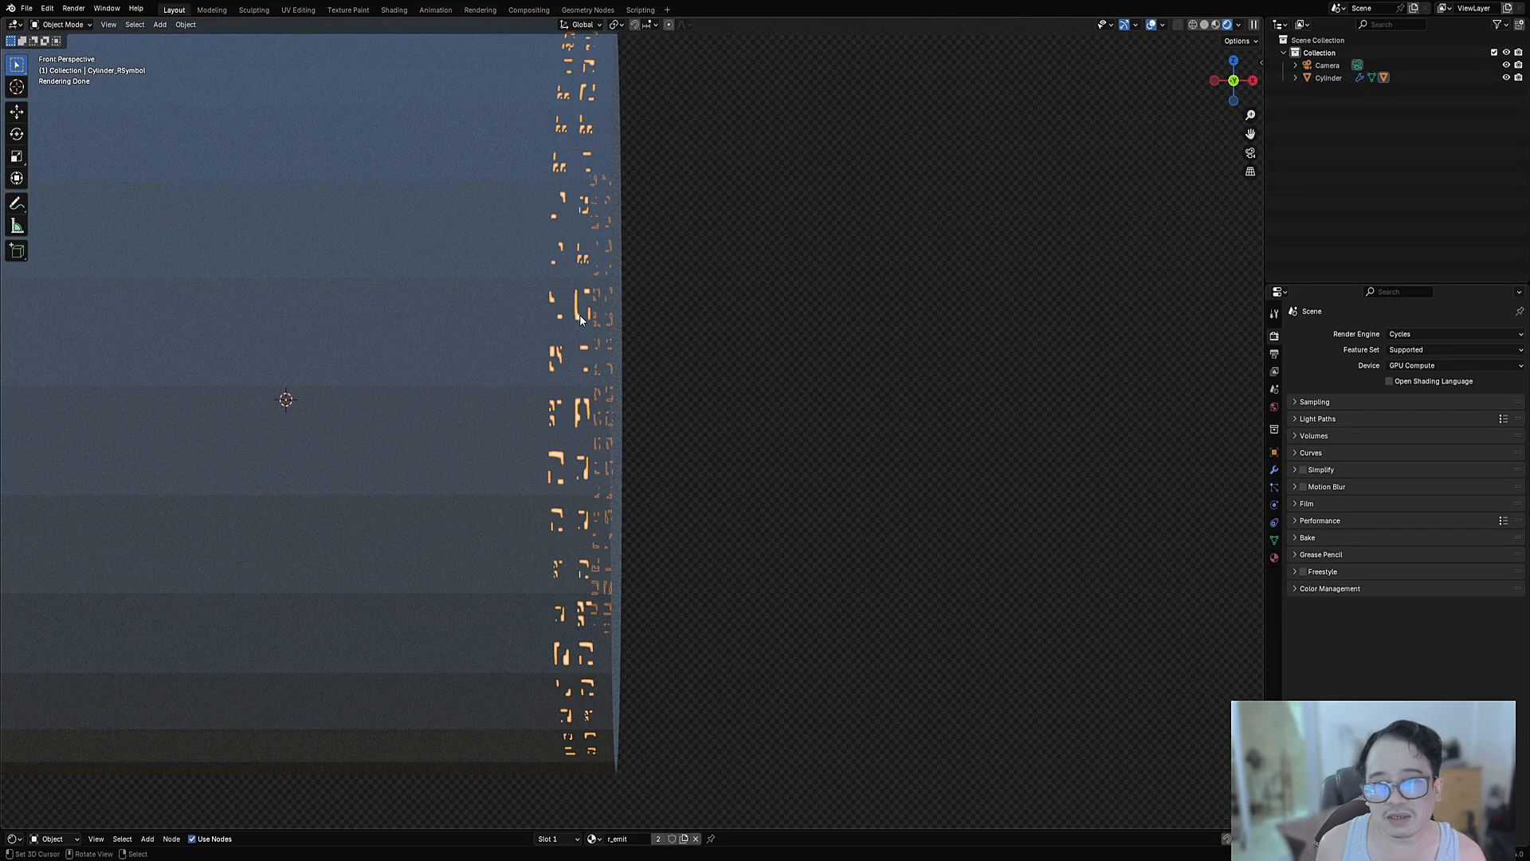
scroll(615, 333, "down", 3)
key("KP_5")
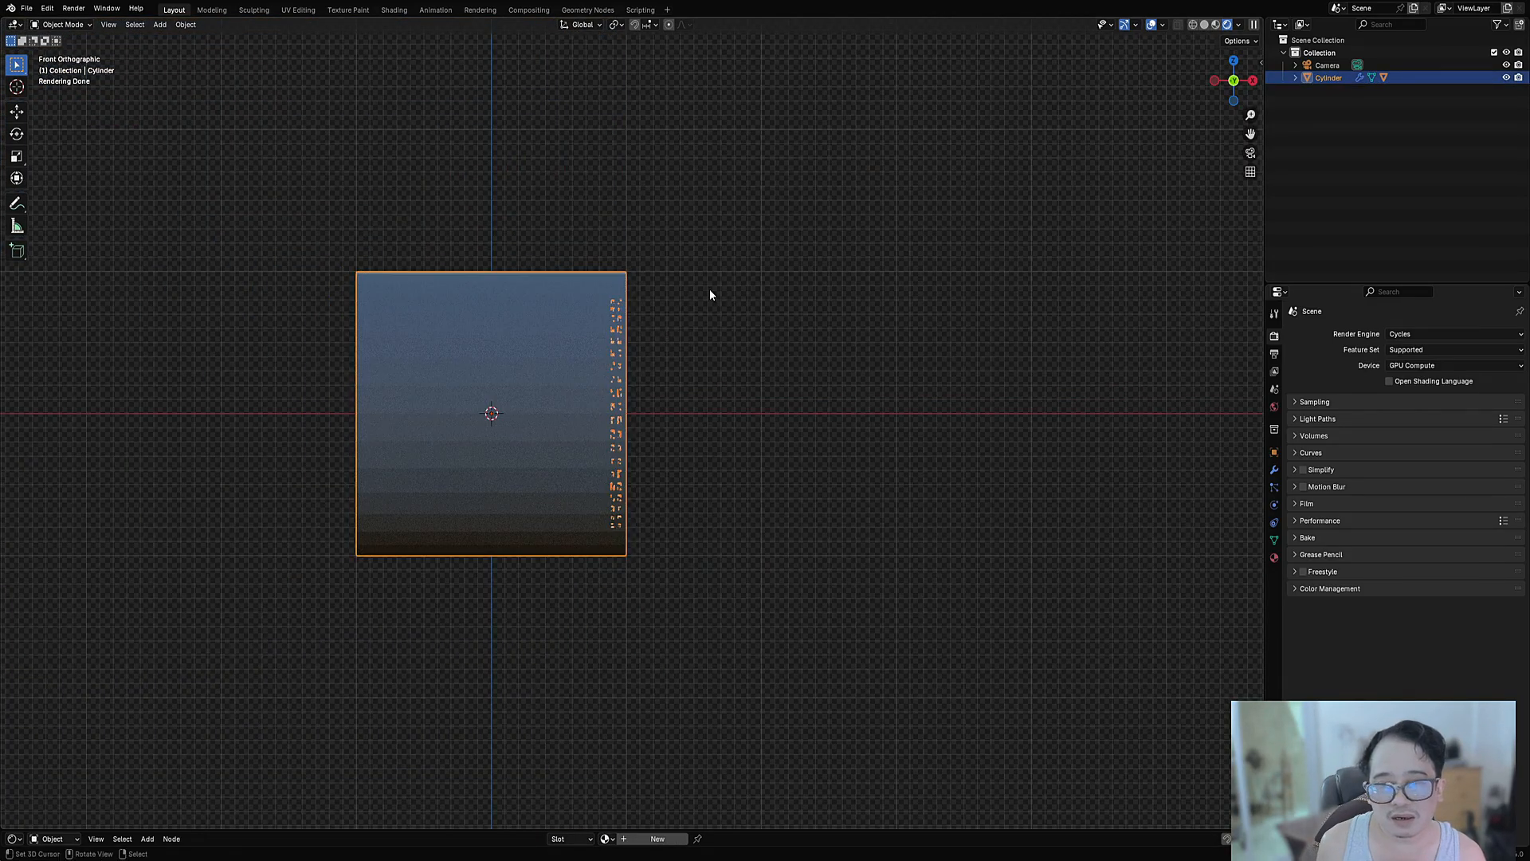
key("r")
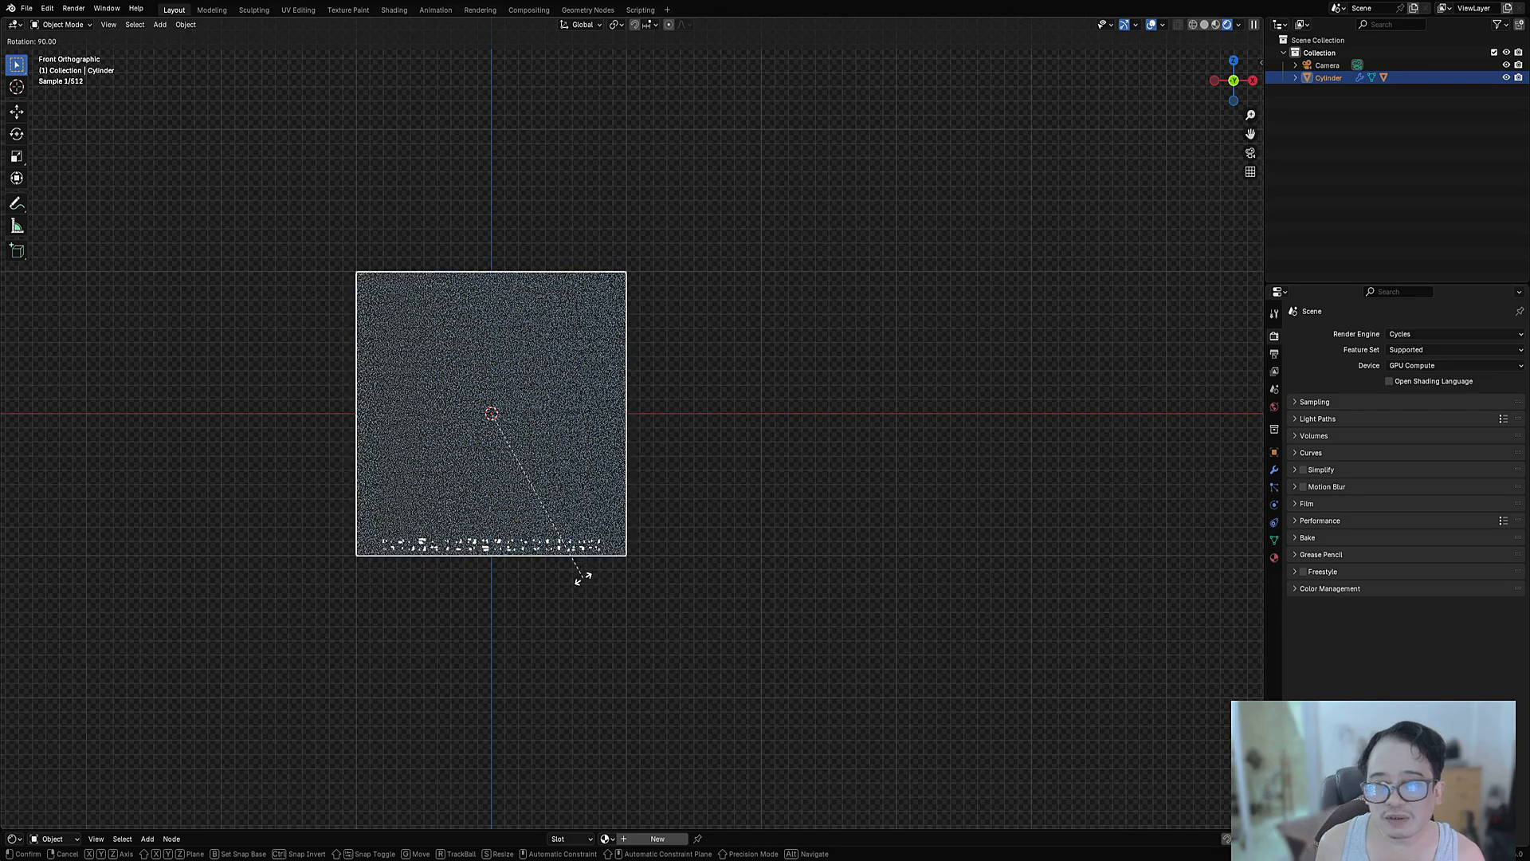
left_click(592, 567)
Examine the symbol strip around the upright cylinder's lower edge from several angles with the overlays hidden.
scroll(629, 502, "up", 3)
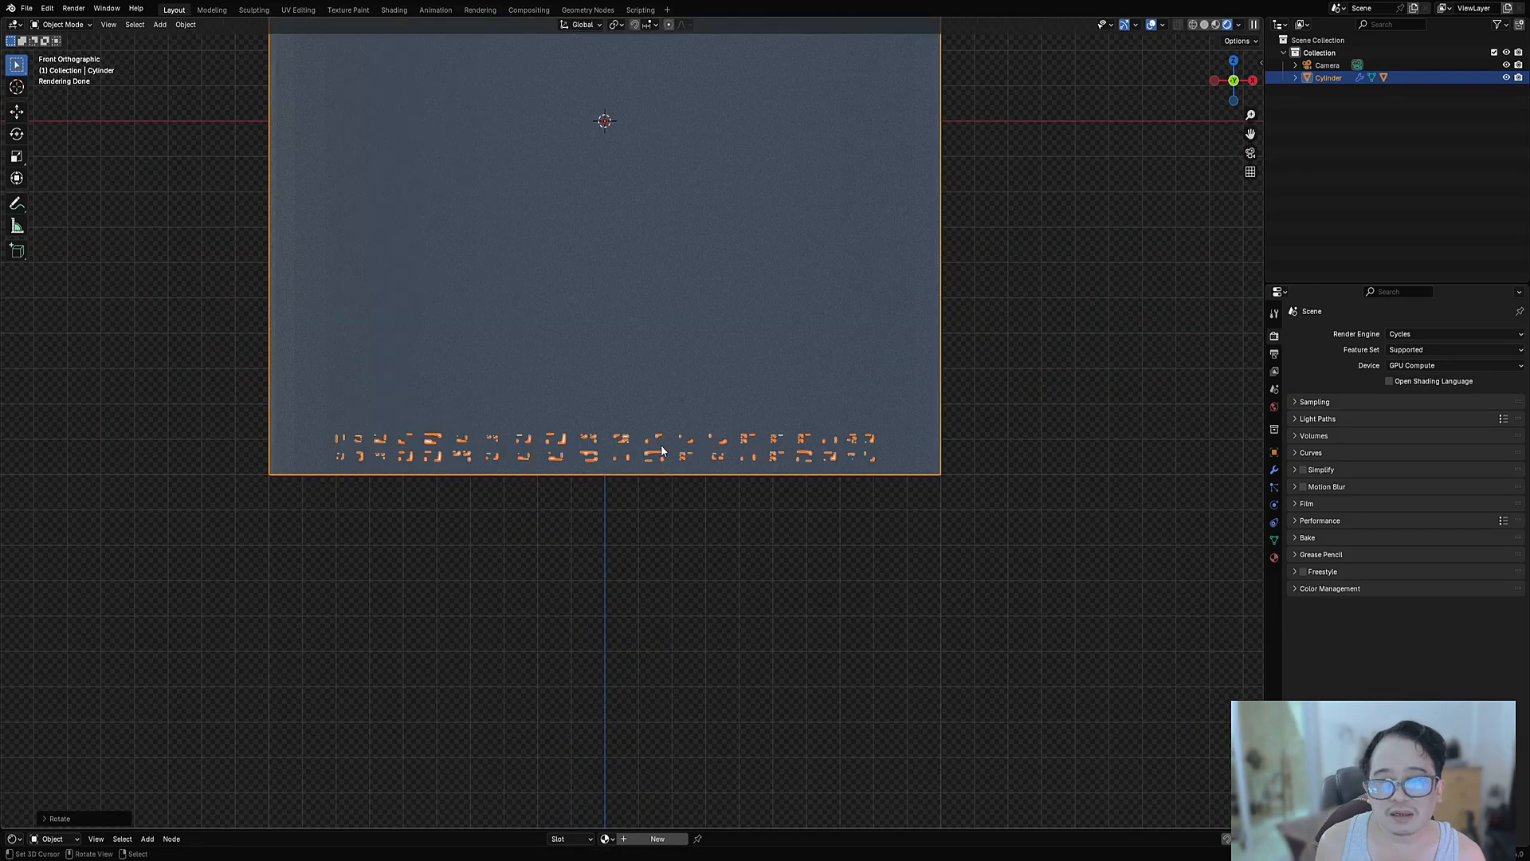
scroll(662, 446, "up", 4)
middle_click_drag(661, 450, 768, 413)
middle_click_drag(556, 378, 756, 419, "shift")
key("alt+shift+z")
scroll(791, 402, "up", 3)
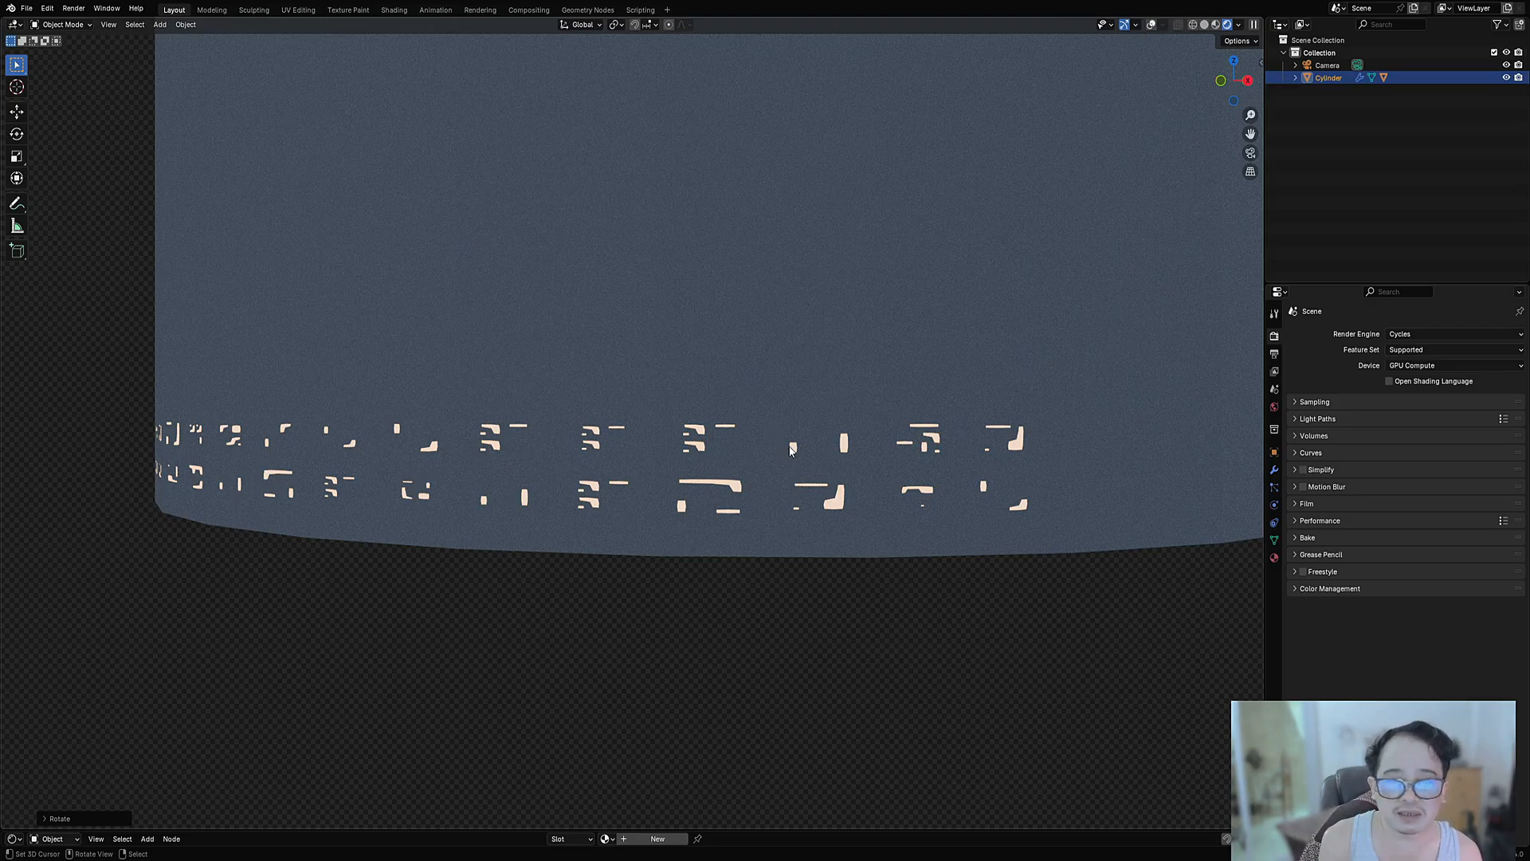
scroll(793, 447, "down", 2)
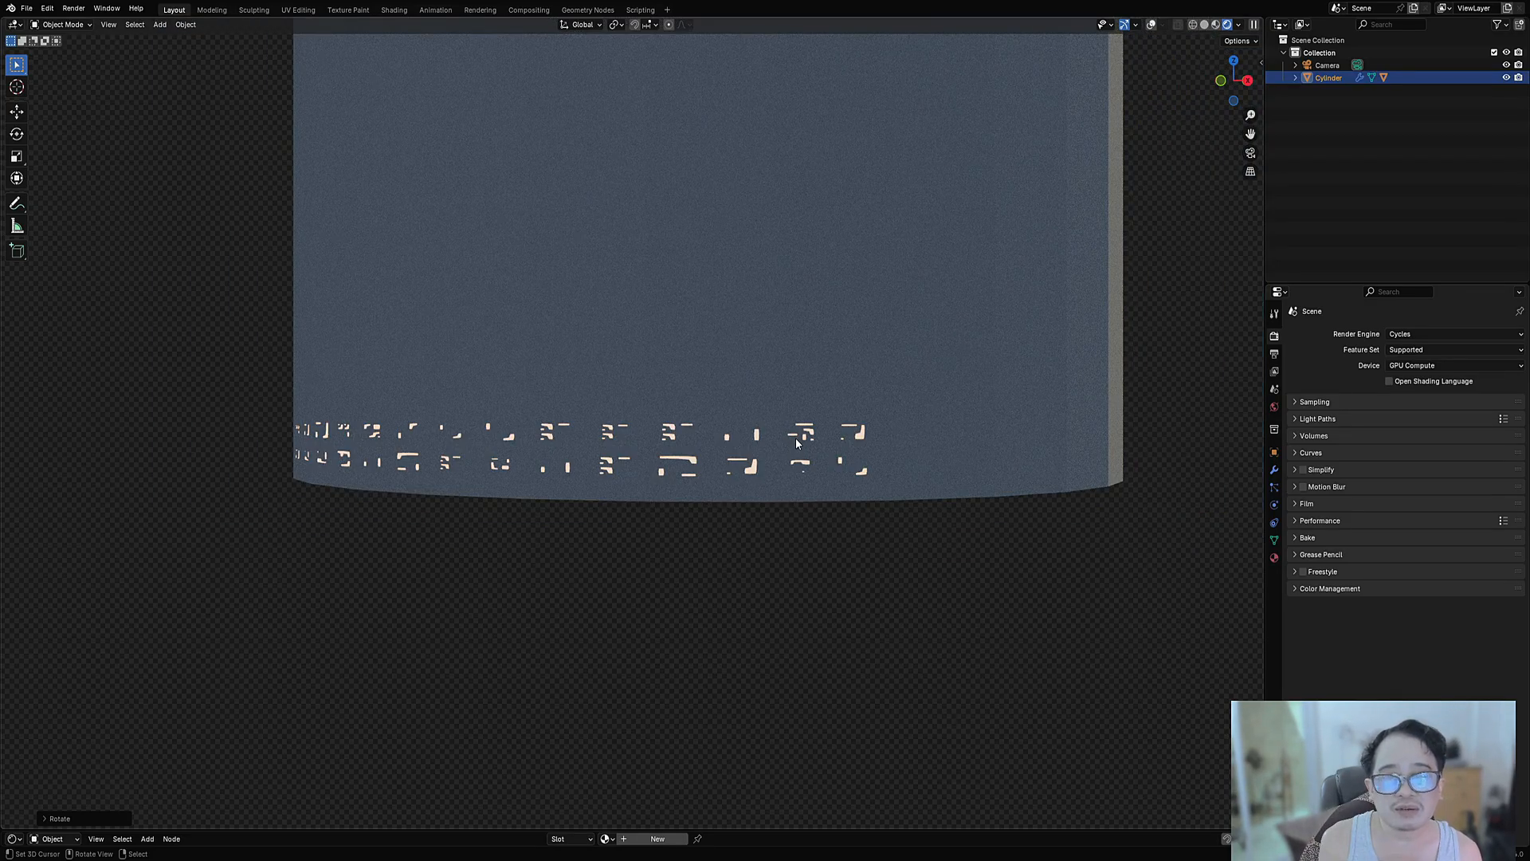
middle_click_drag(795, 437, 882, 454)
scroll(829, 423, "down", 2)
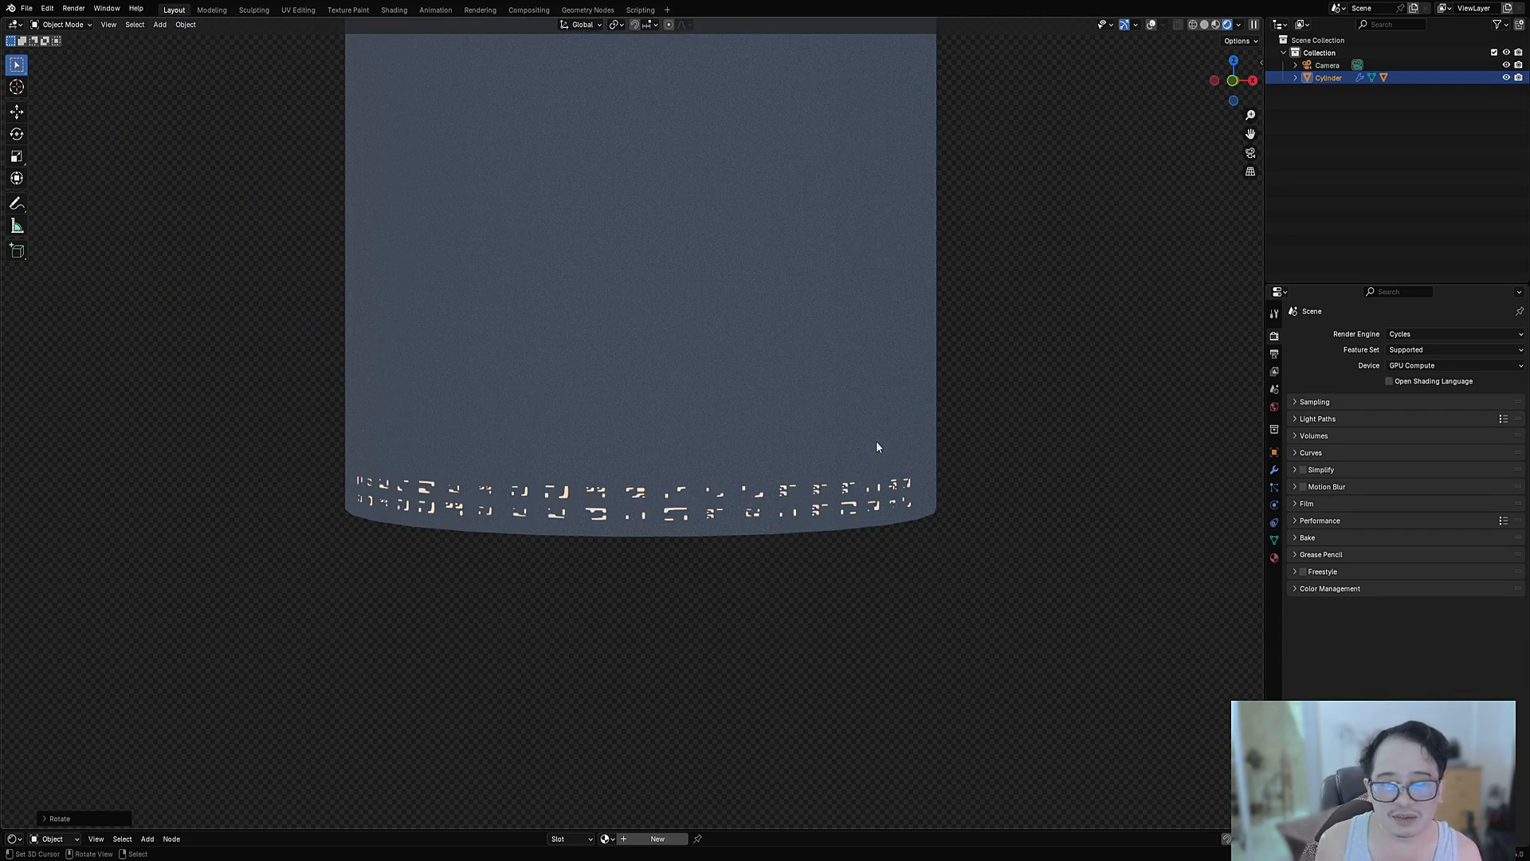
scroll(878, 444, "up", 3)
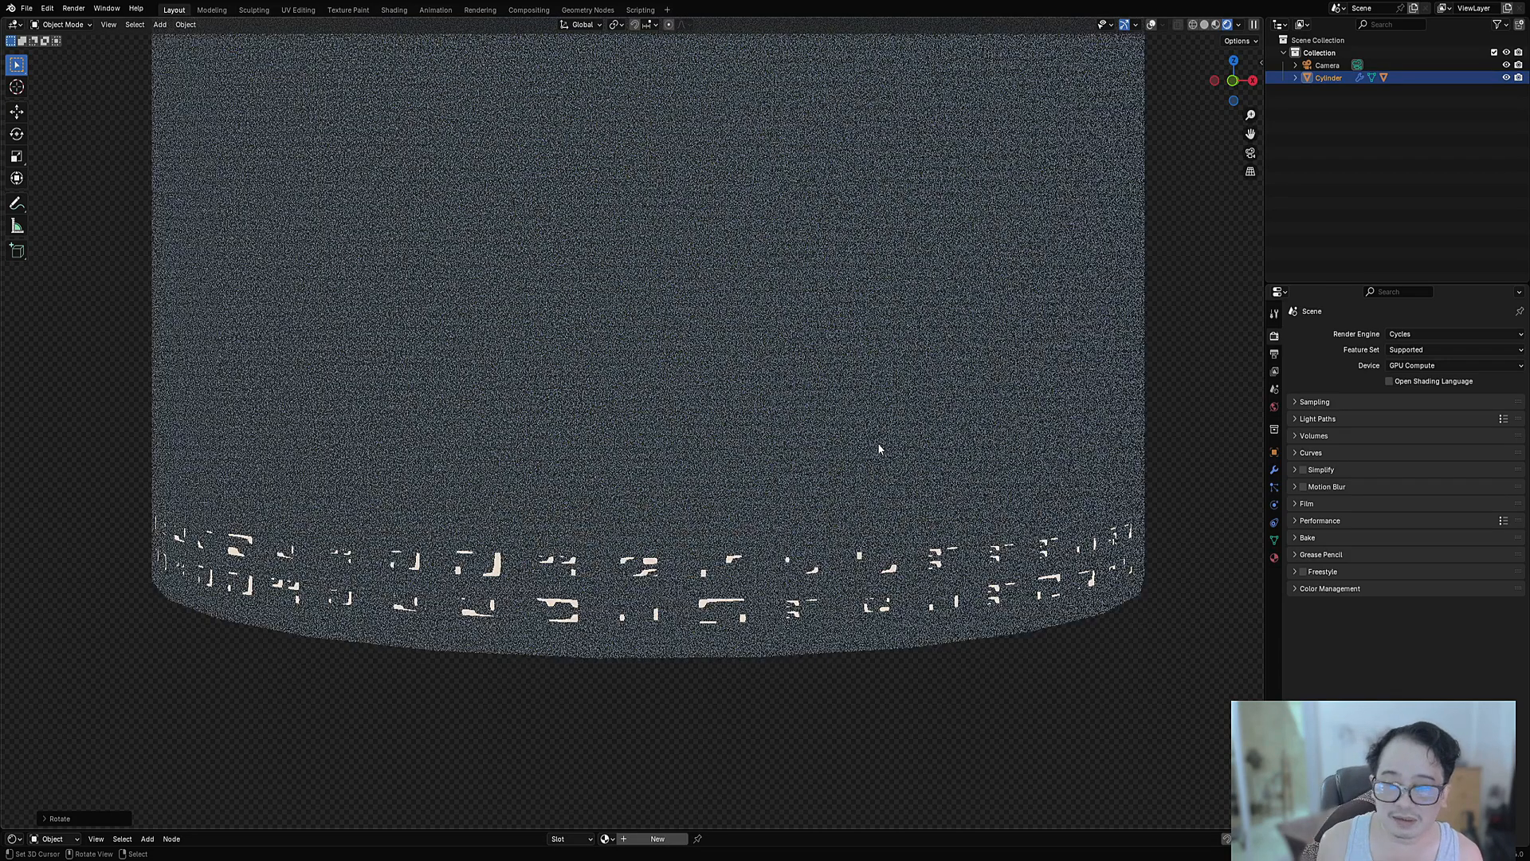
middle_click_drag(879, 485, 825, 471)
scroll(825, 472, "down", 1)
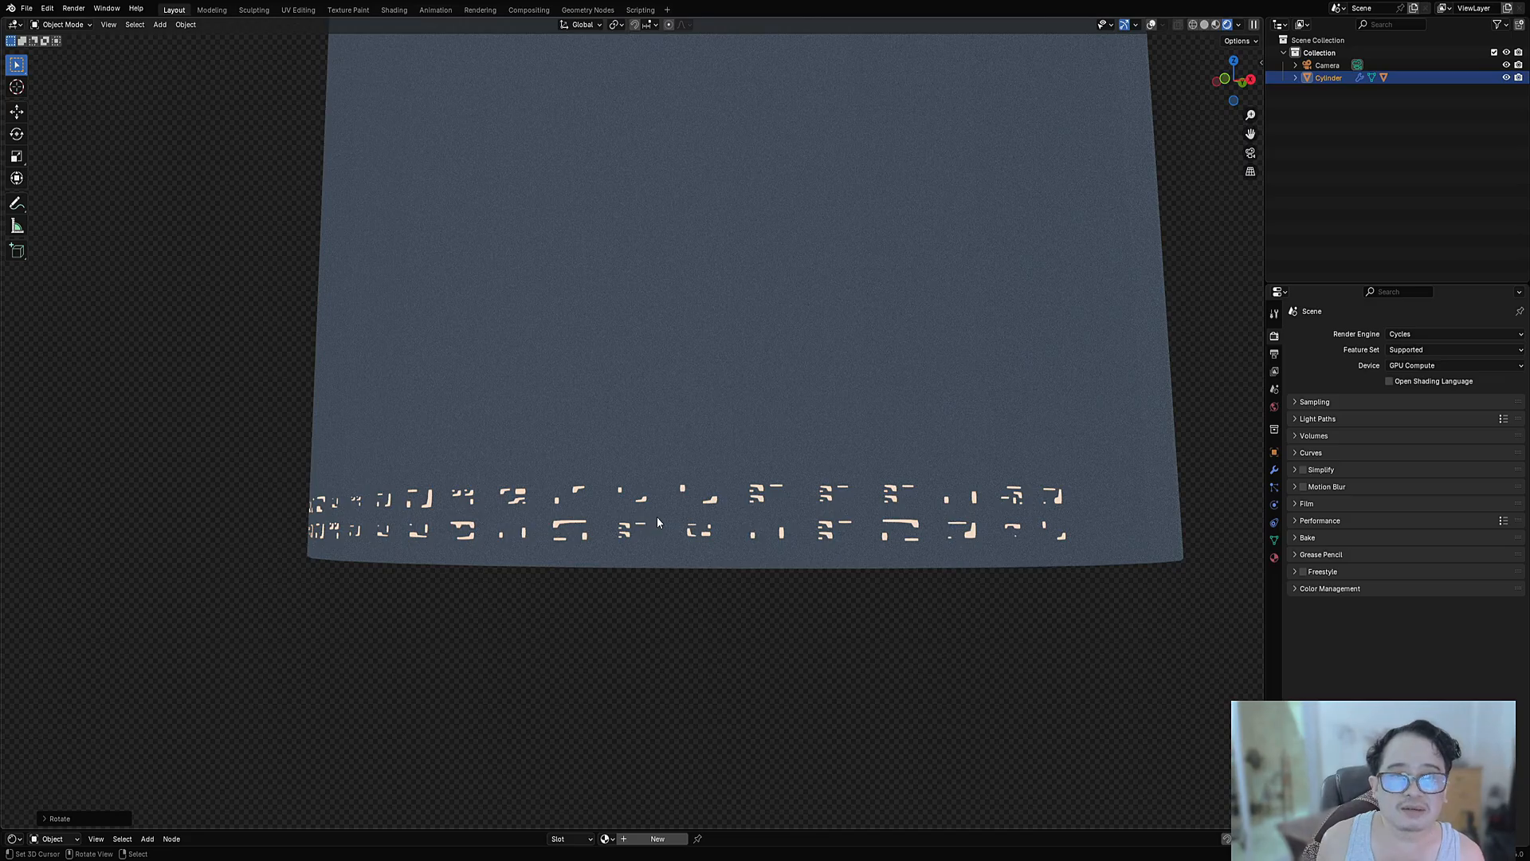
middle_click_drag(657, 519, 920, 484)
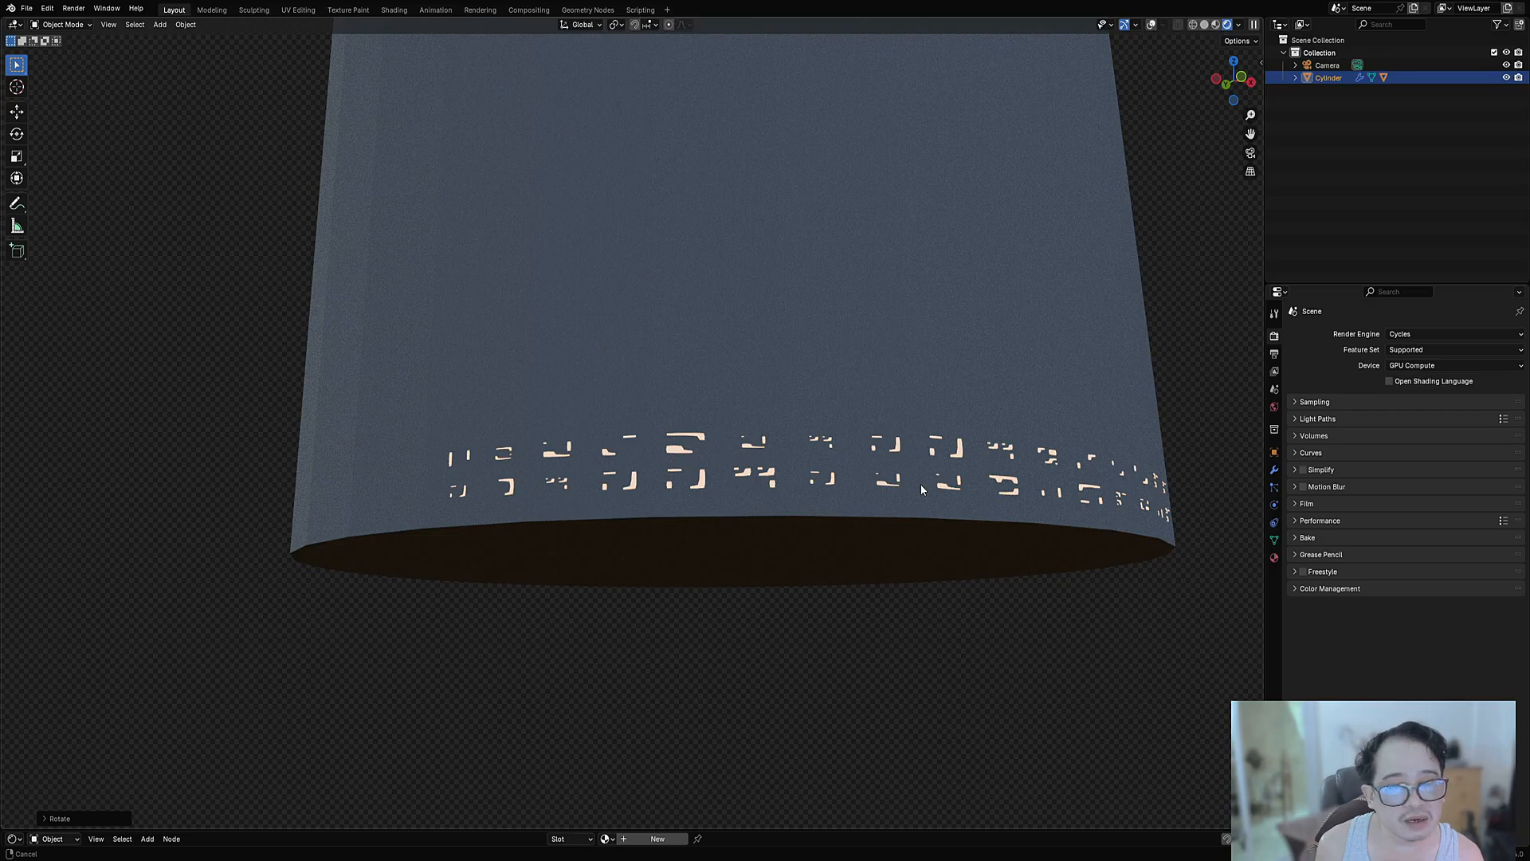
middle_click_drag(920, 485, 977, 437)
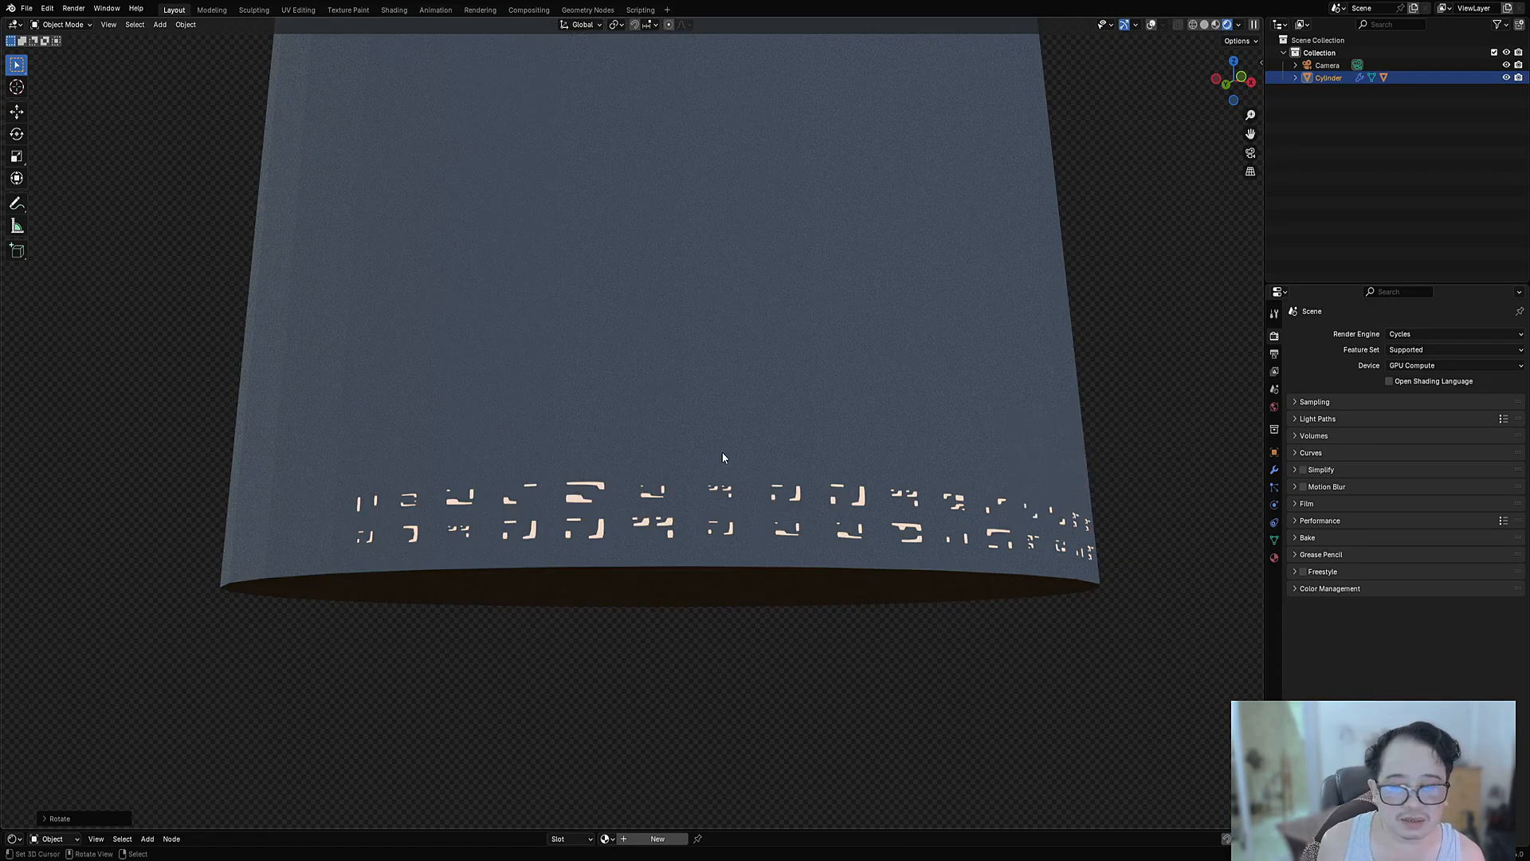
Show the overlays and run Random Symbols with the Maze solver on a row of faces directly above the existing strip.
key("Tab")
key("alt+shift+z")
middle_click_drag(816, 465, 686, 457)
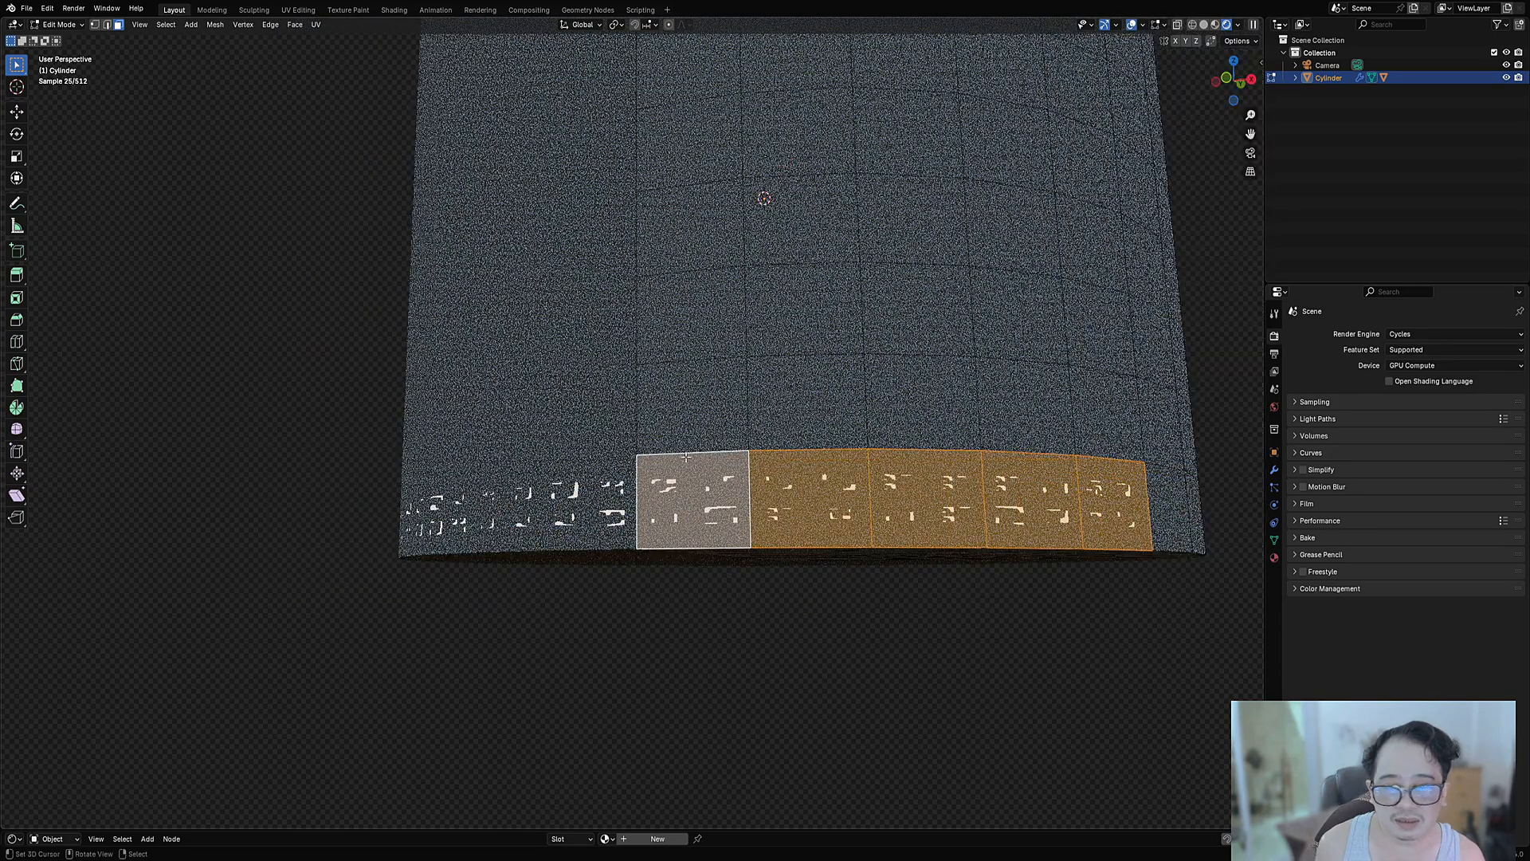
right_click(688, 435)
right_click(889, 431, "ctrl")
key("Tab")
key("shift+v")
left_click(1056, 387)
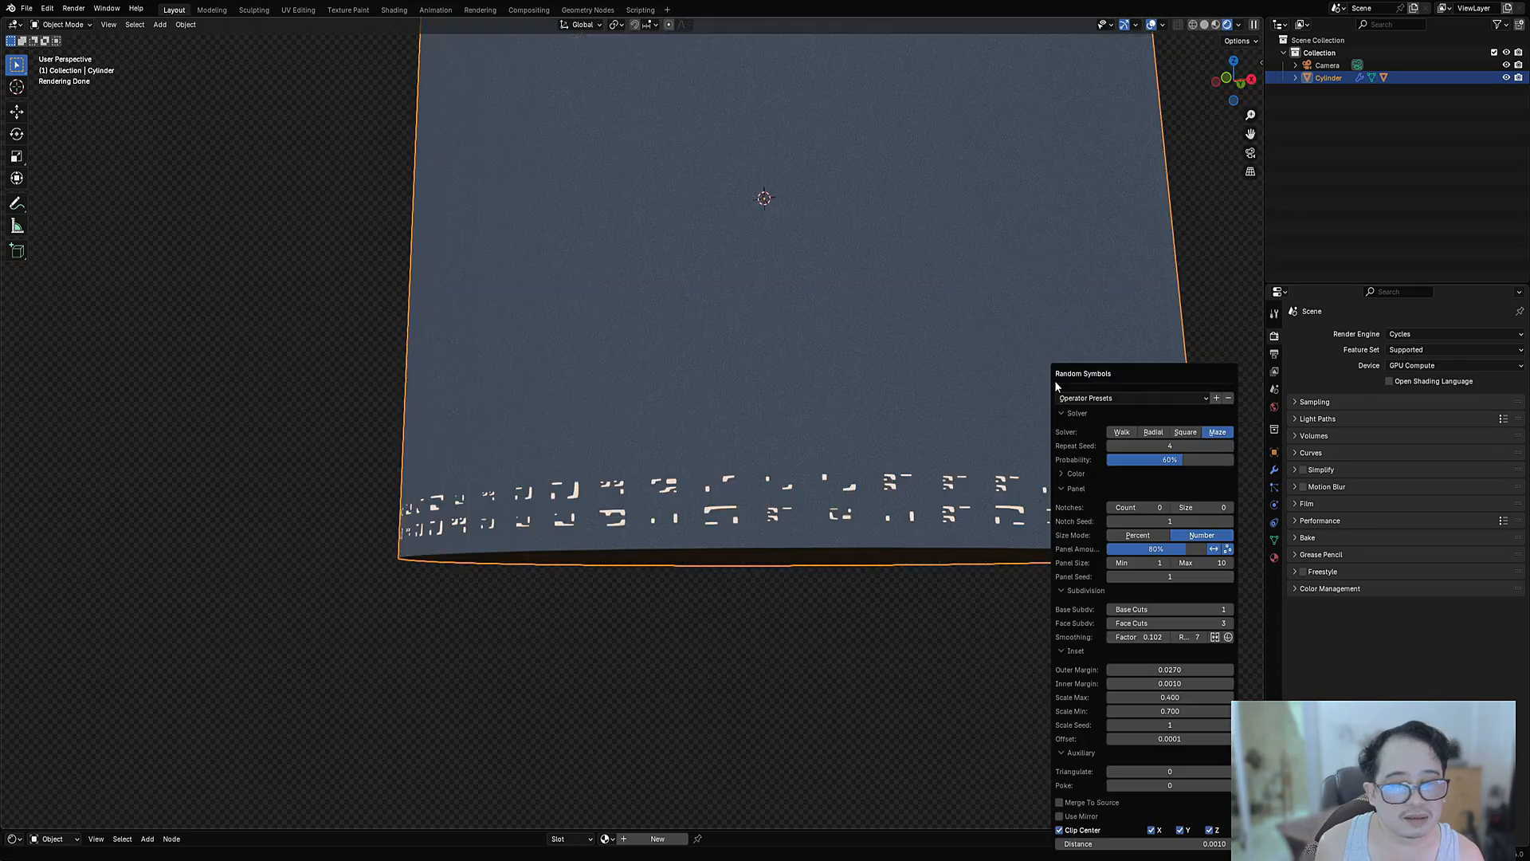
left_click(1226, 432)
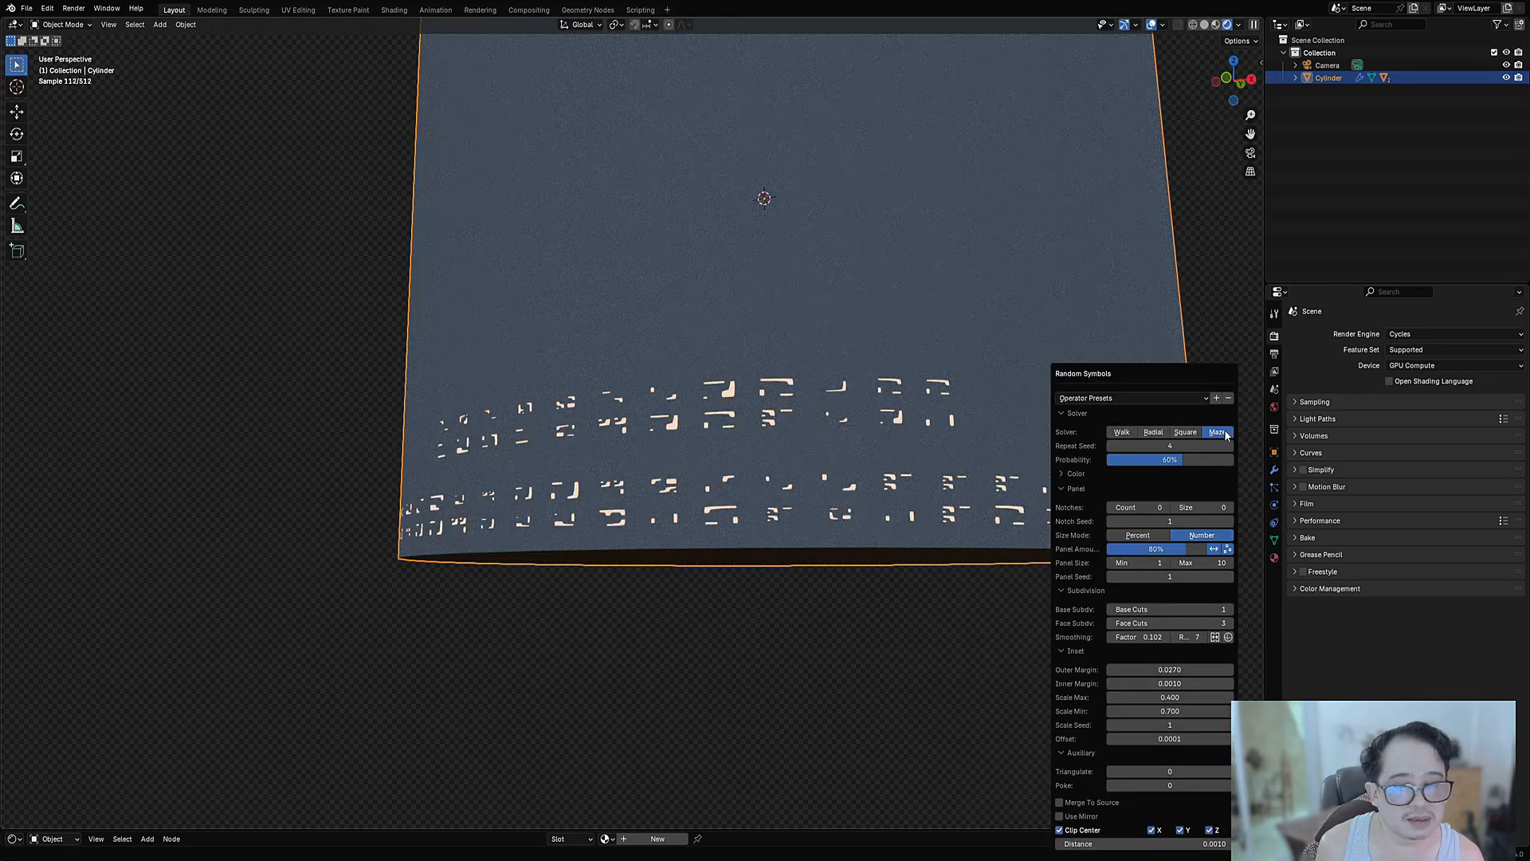
Try a Smoothing repeat of 0 on the new symbol strip and set it to 3.
left_click(1201, 637)
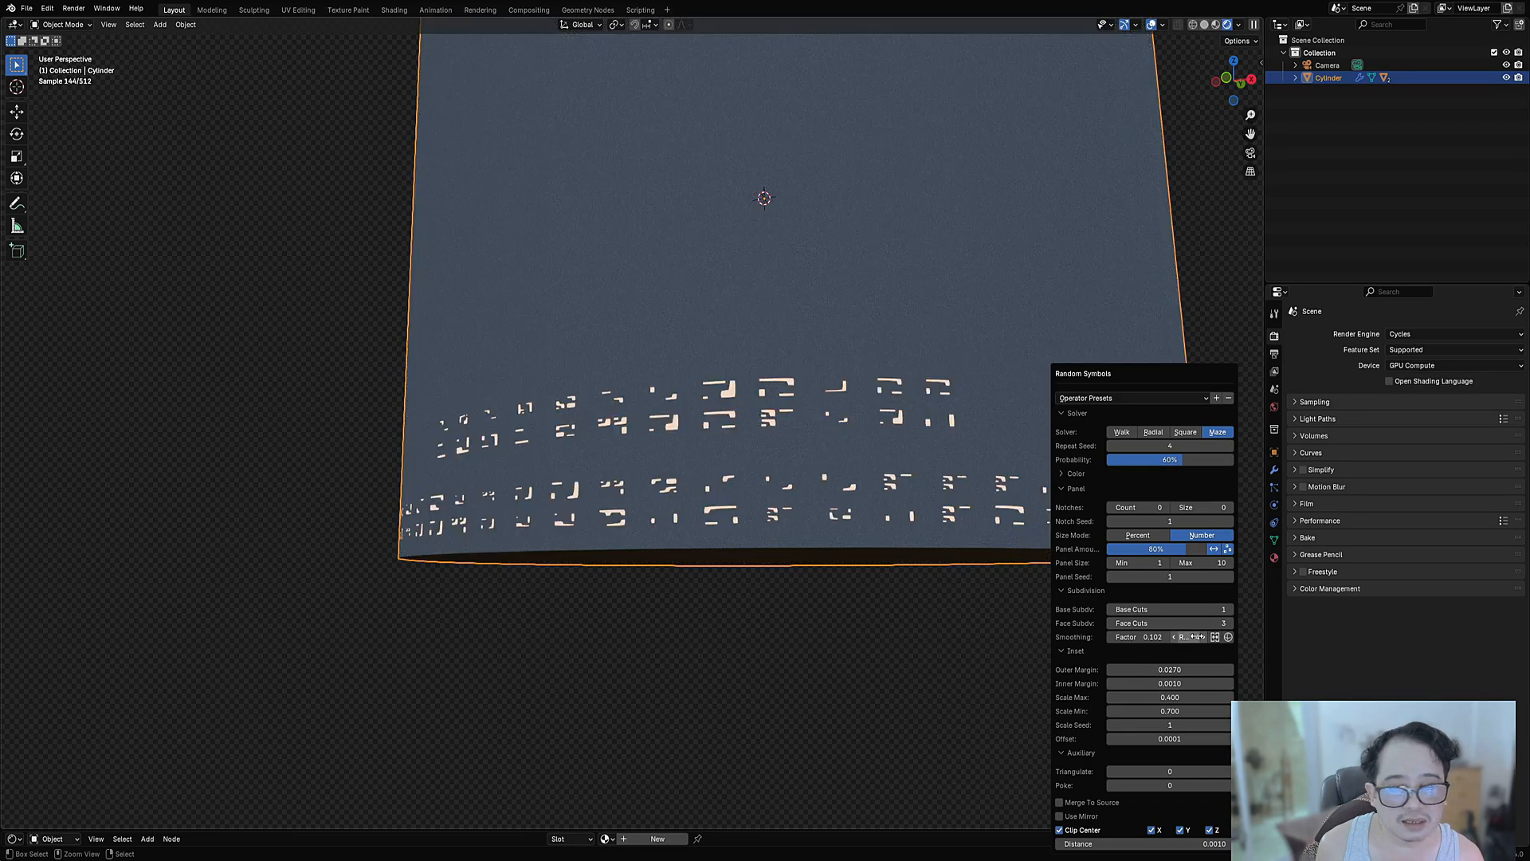
left_click(1199, 637)
left_click(1199, 637)
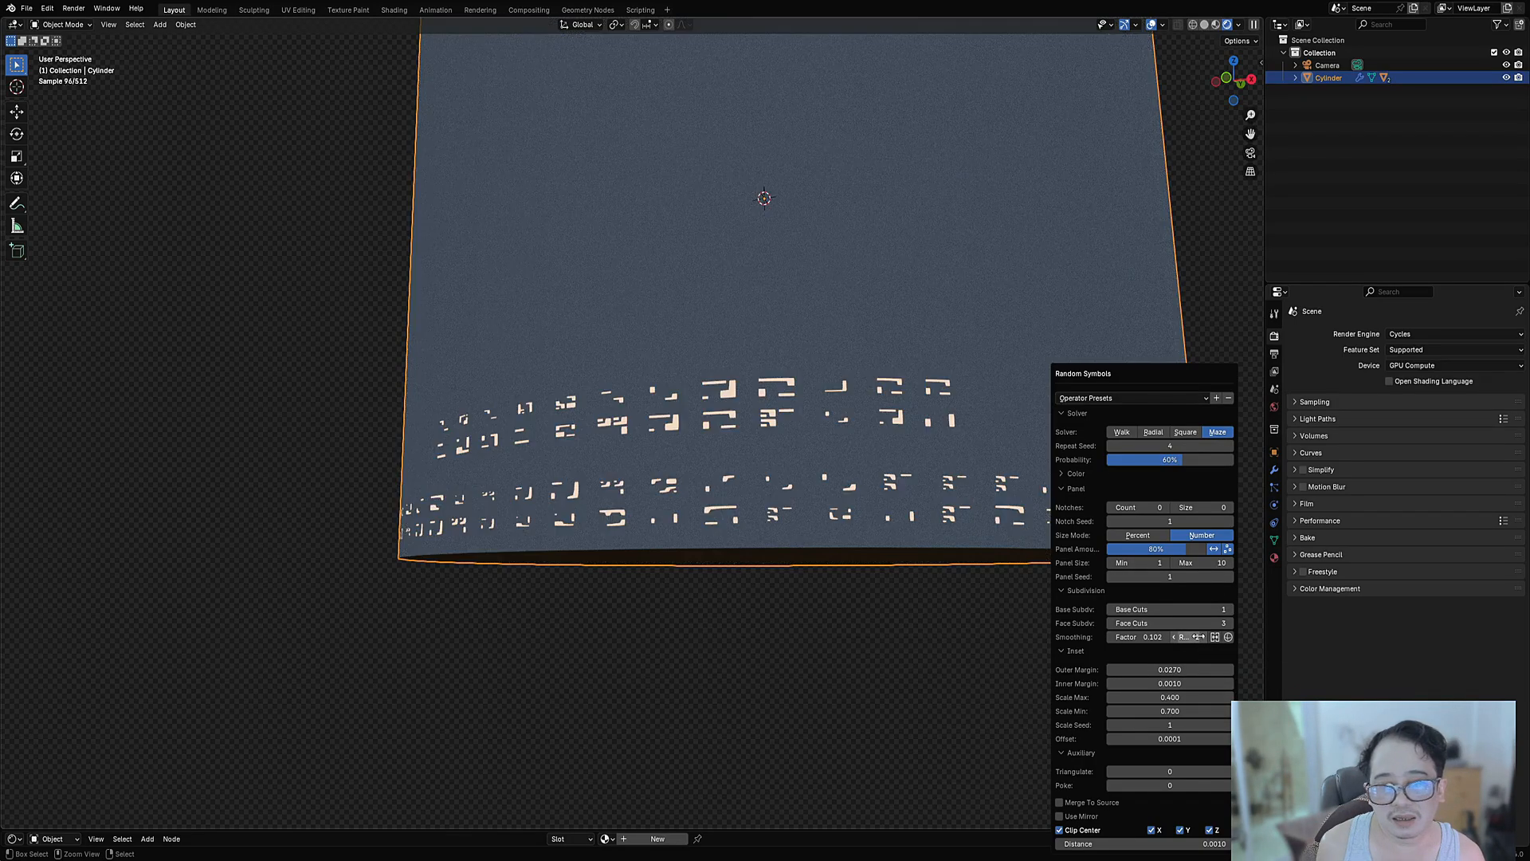
left_click(1199, 637)
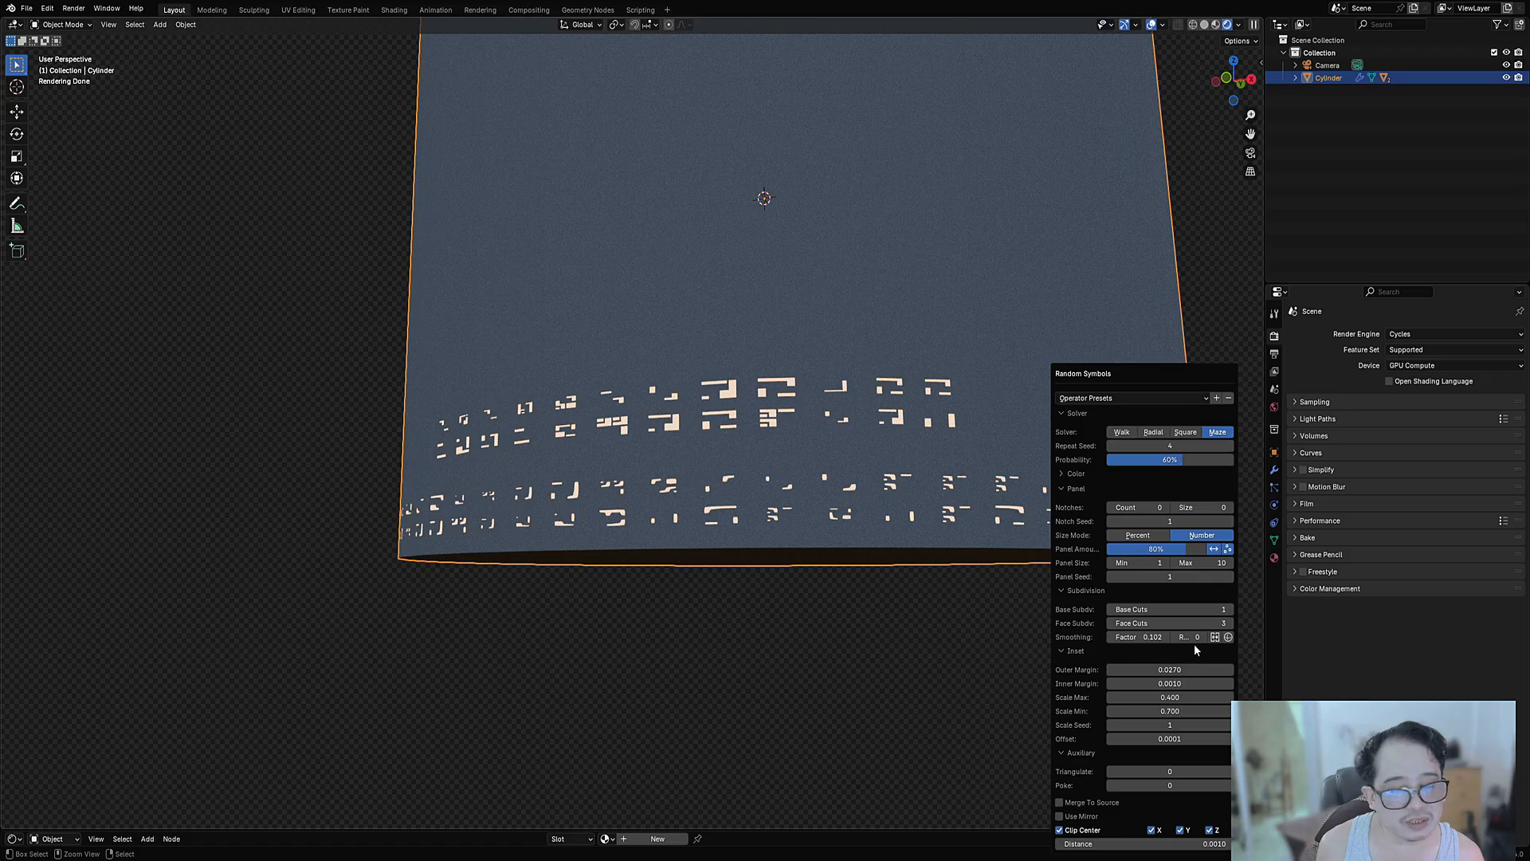
left_click(1192, 637)
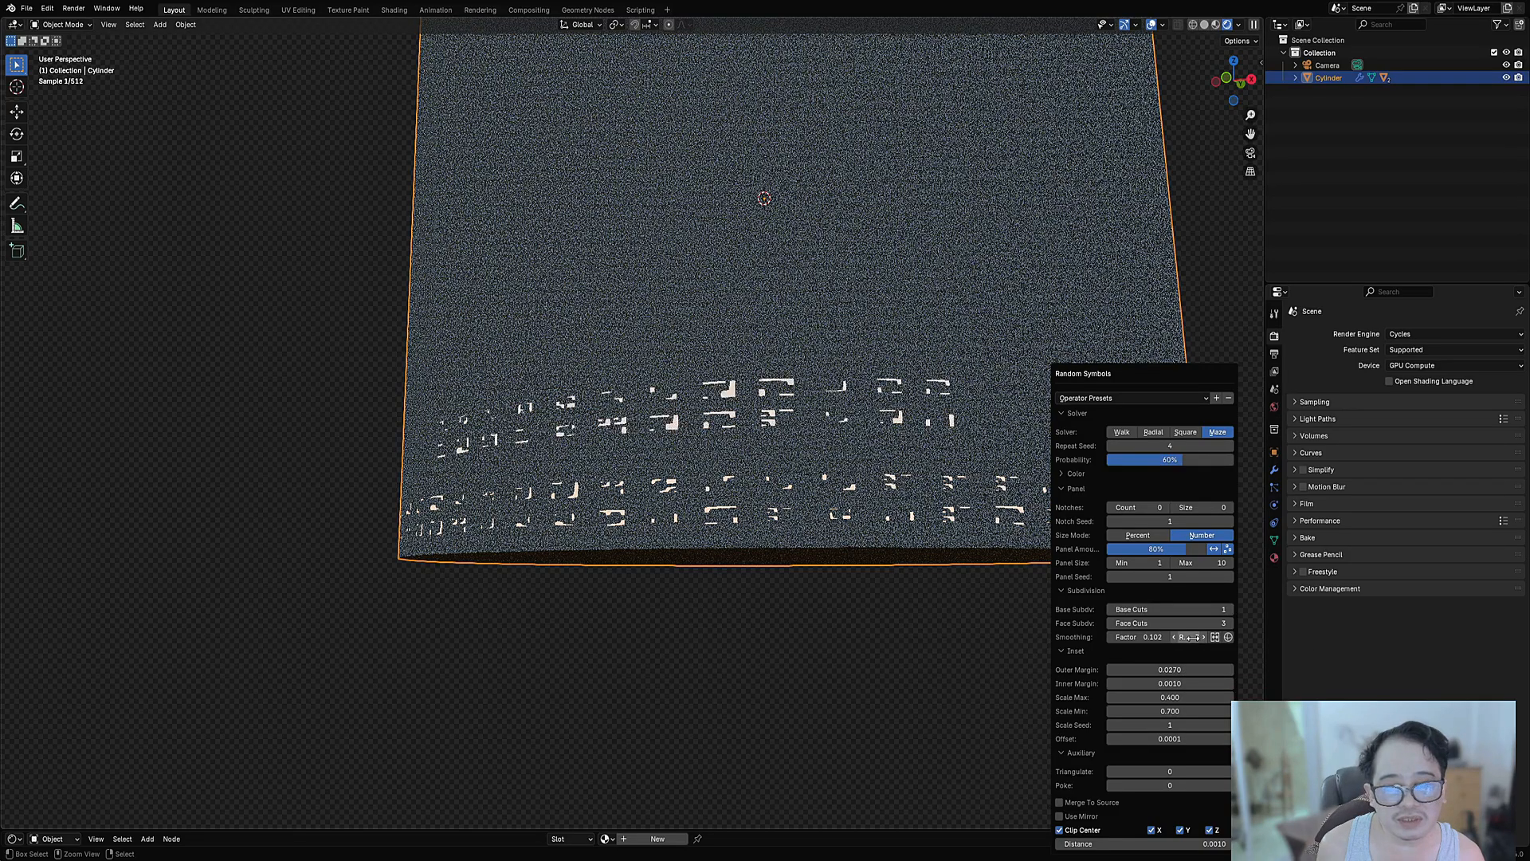
left_click(1193, 637)
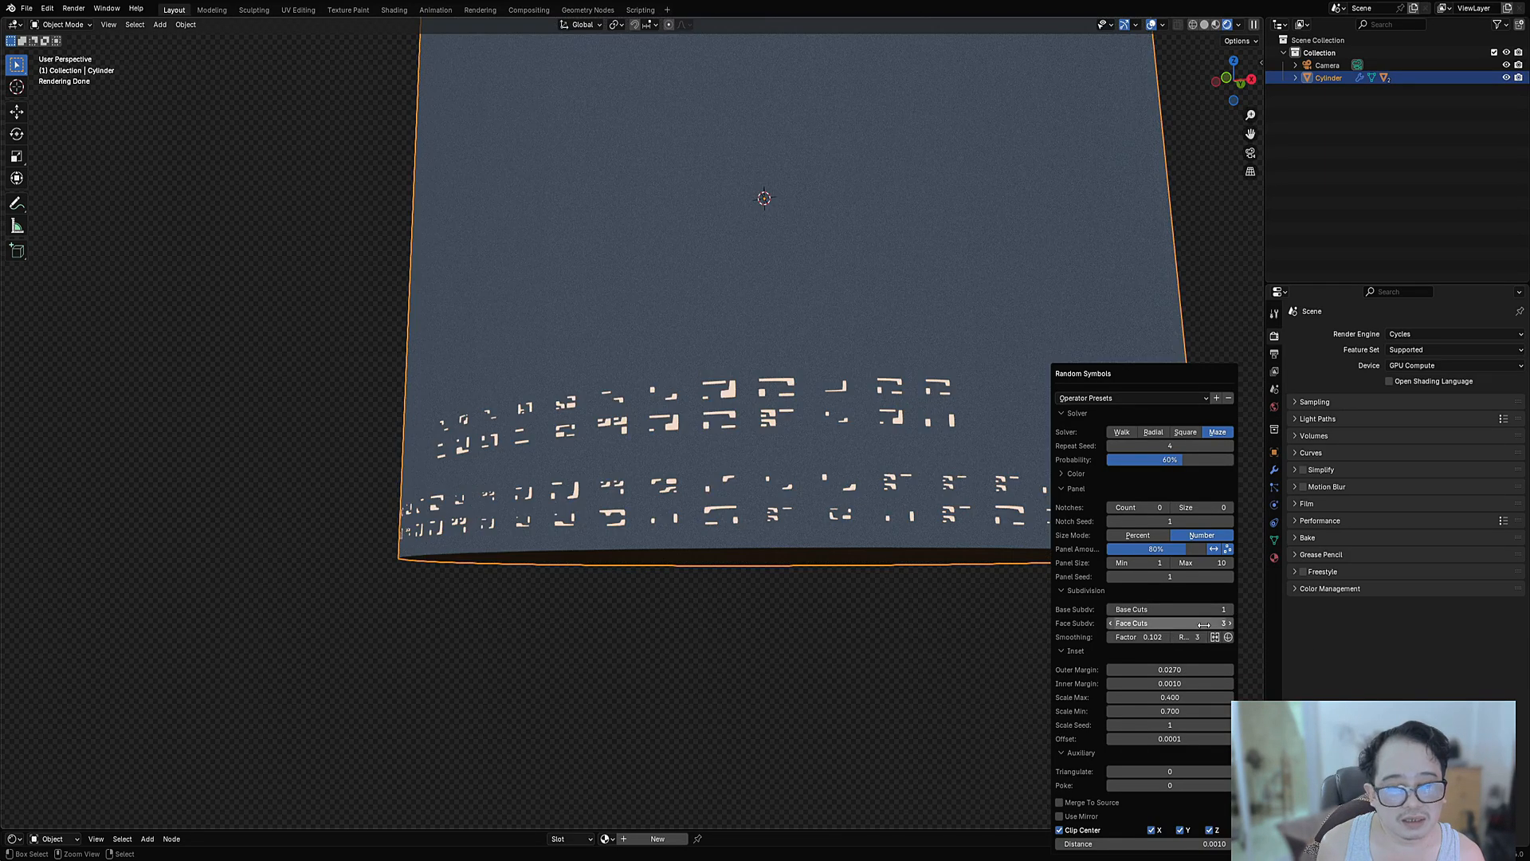
Set the new strip's Face Cuts to 2 and its Panel Amount to 100%.
scroll(1203, 625, "down", 3, "ctrl")
scroll(1204, 624, "up", 2, "ctrl")
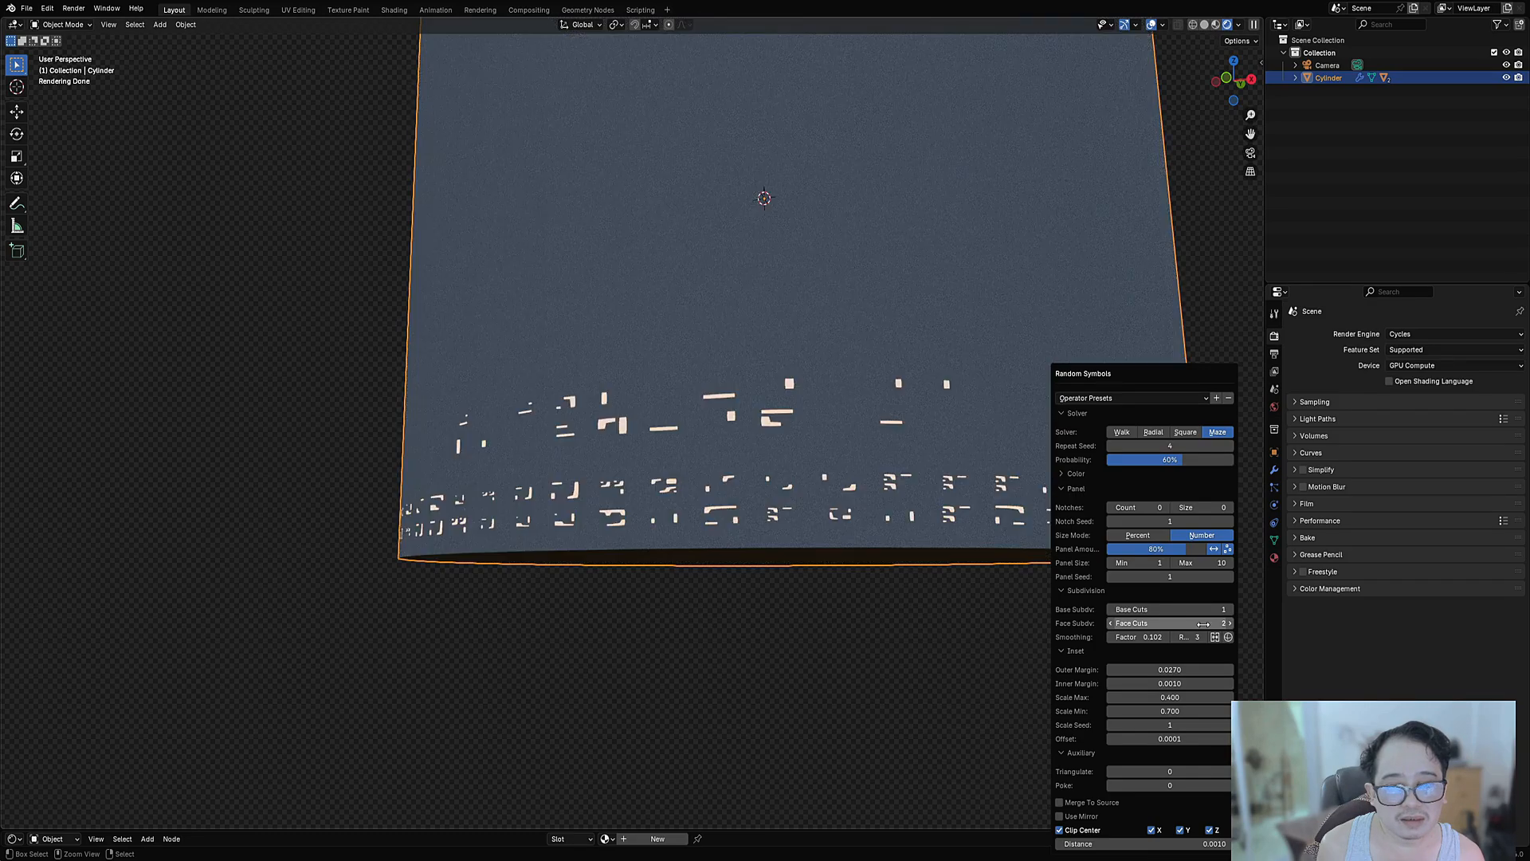
left_click_drag(1187, 551, 1207, 551)
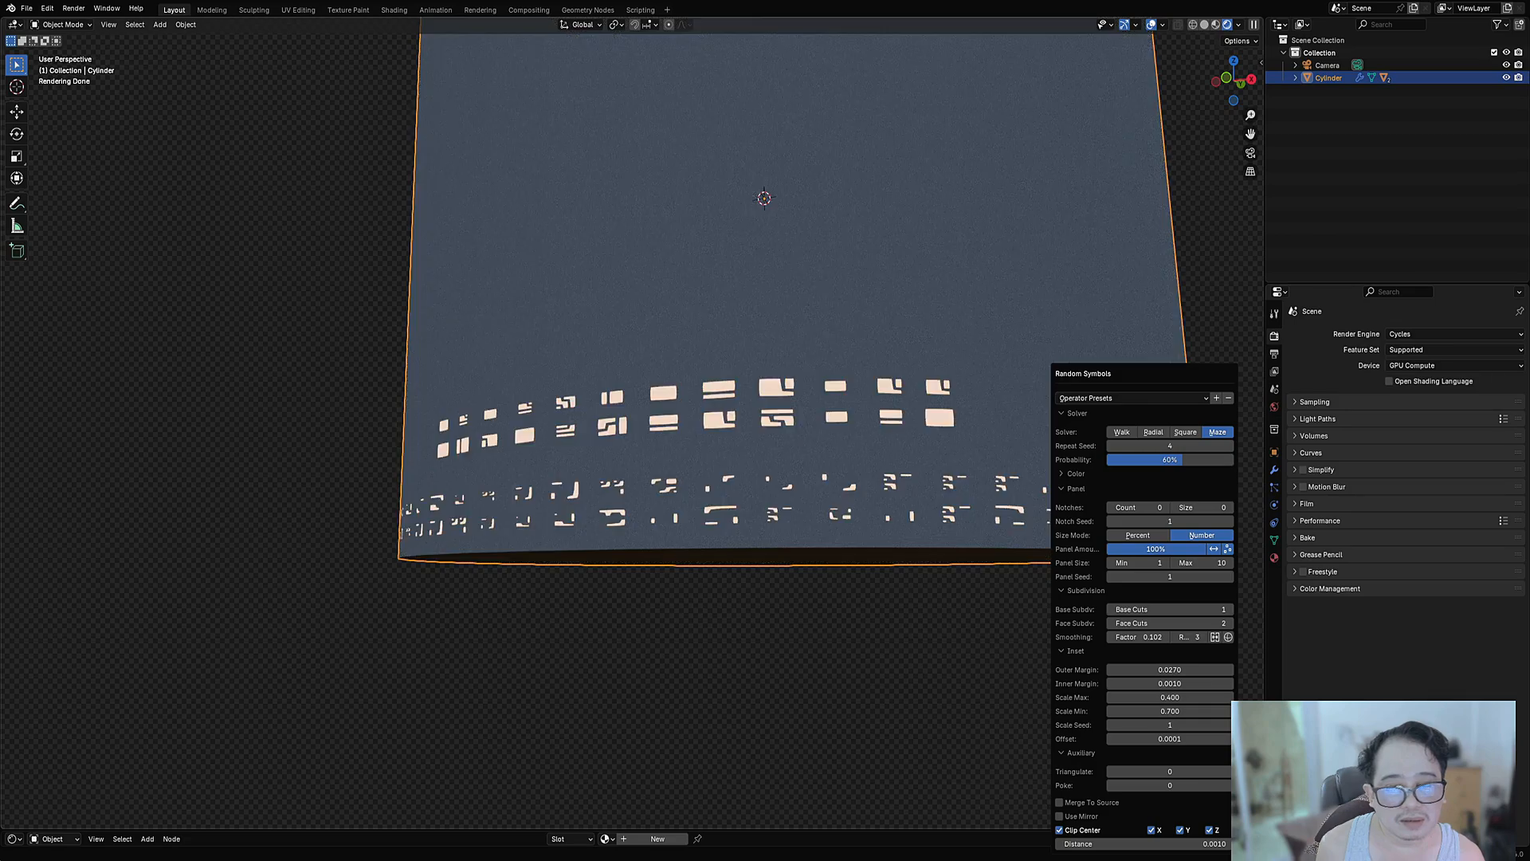
scroll(734, 424, "down", 6)
middle_click_drag(734, 423, 765, 418)
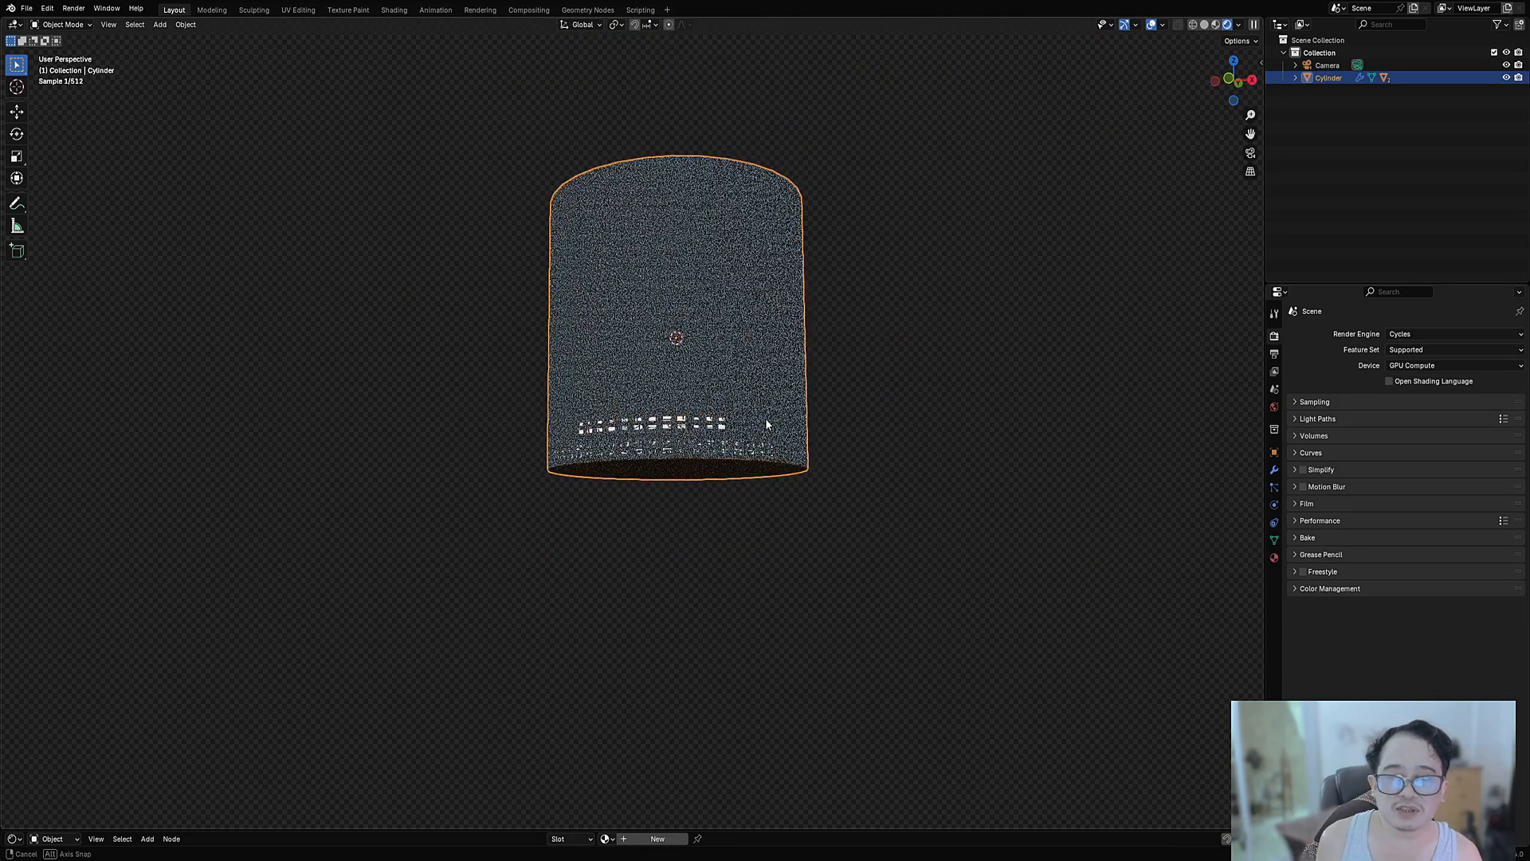
Set the upper symbol strip's Notches Count to 4, with Face Cuts at 4 and a Smoothing repeat of 5.
scroll(766, 417, "up", 6)
mouse_move(1066, 383)
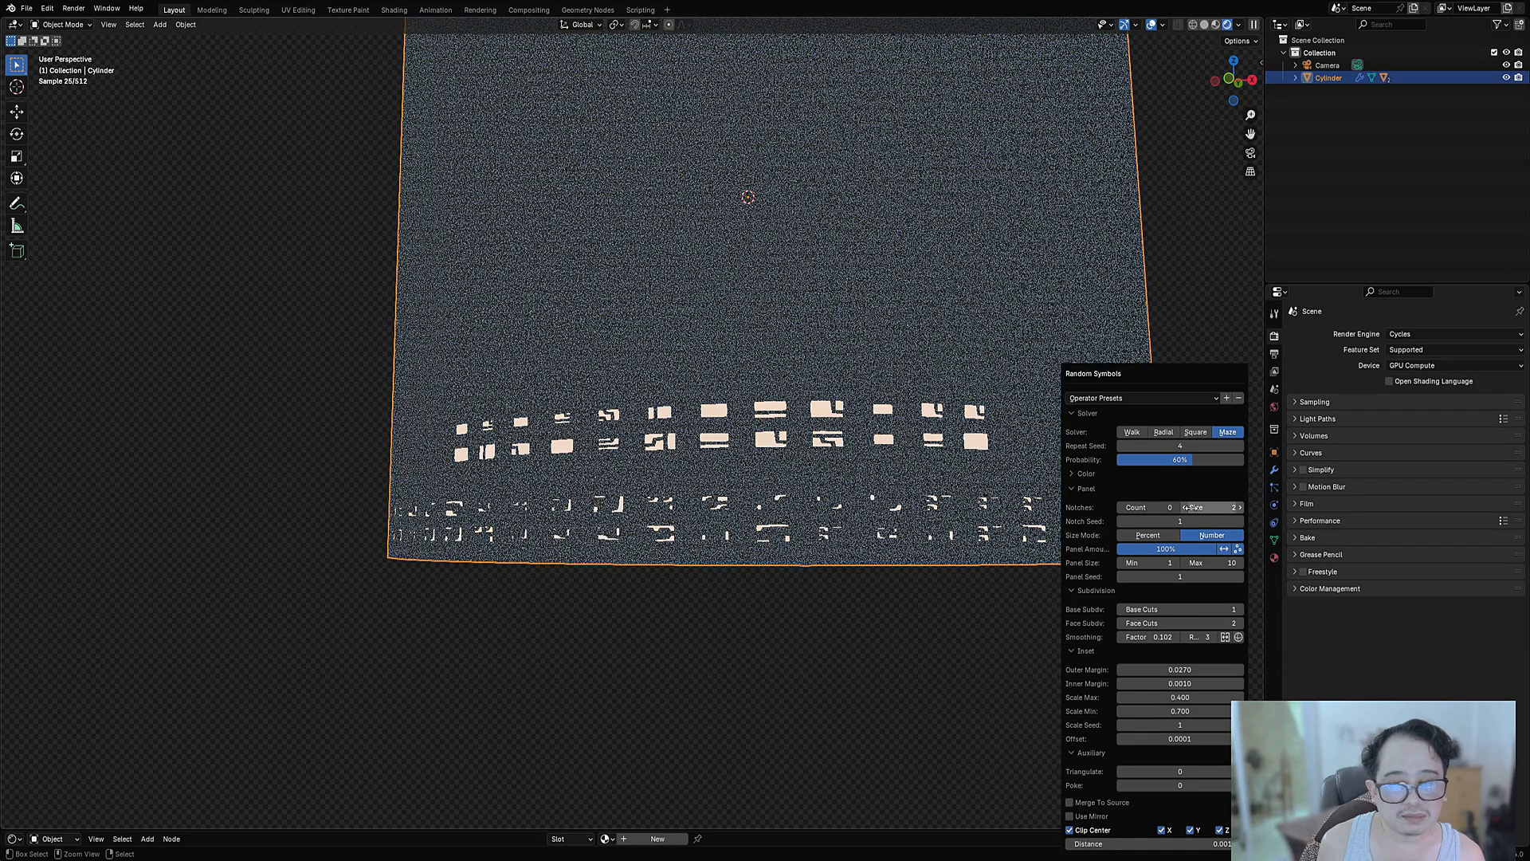
left_click_drag(1164, 504, 1187, 504)
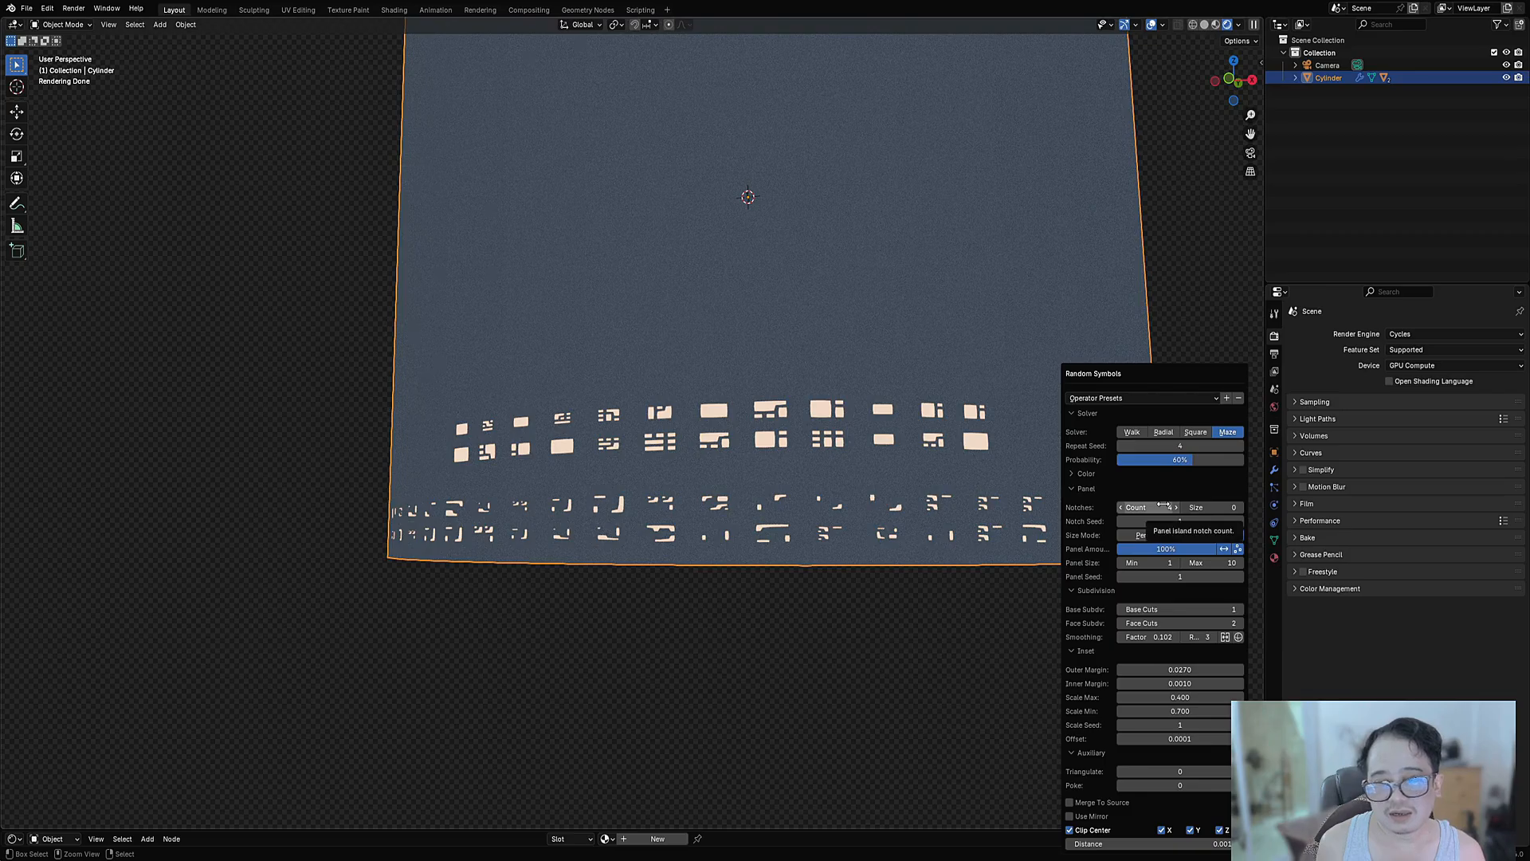
left_click_drag(1192, 639, 1194, 625)
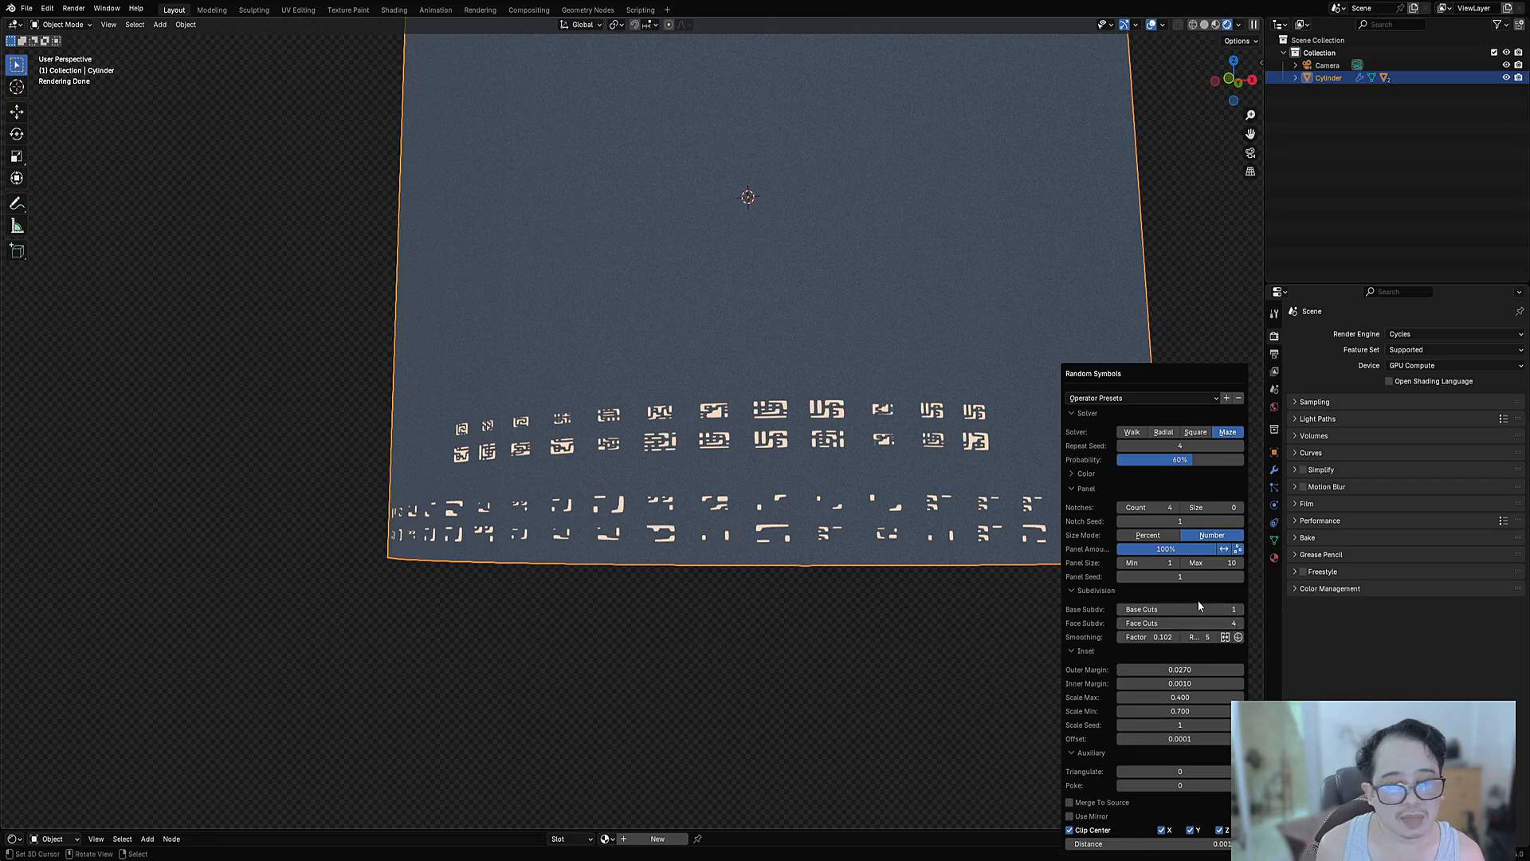
Set the upper strip's Panel Amount to 80% and compare the symbols with its double-arrow option off and on.
left_click_drag(1200, 550, 1174, 550)
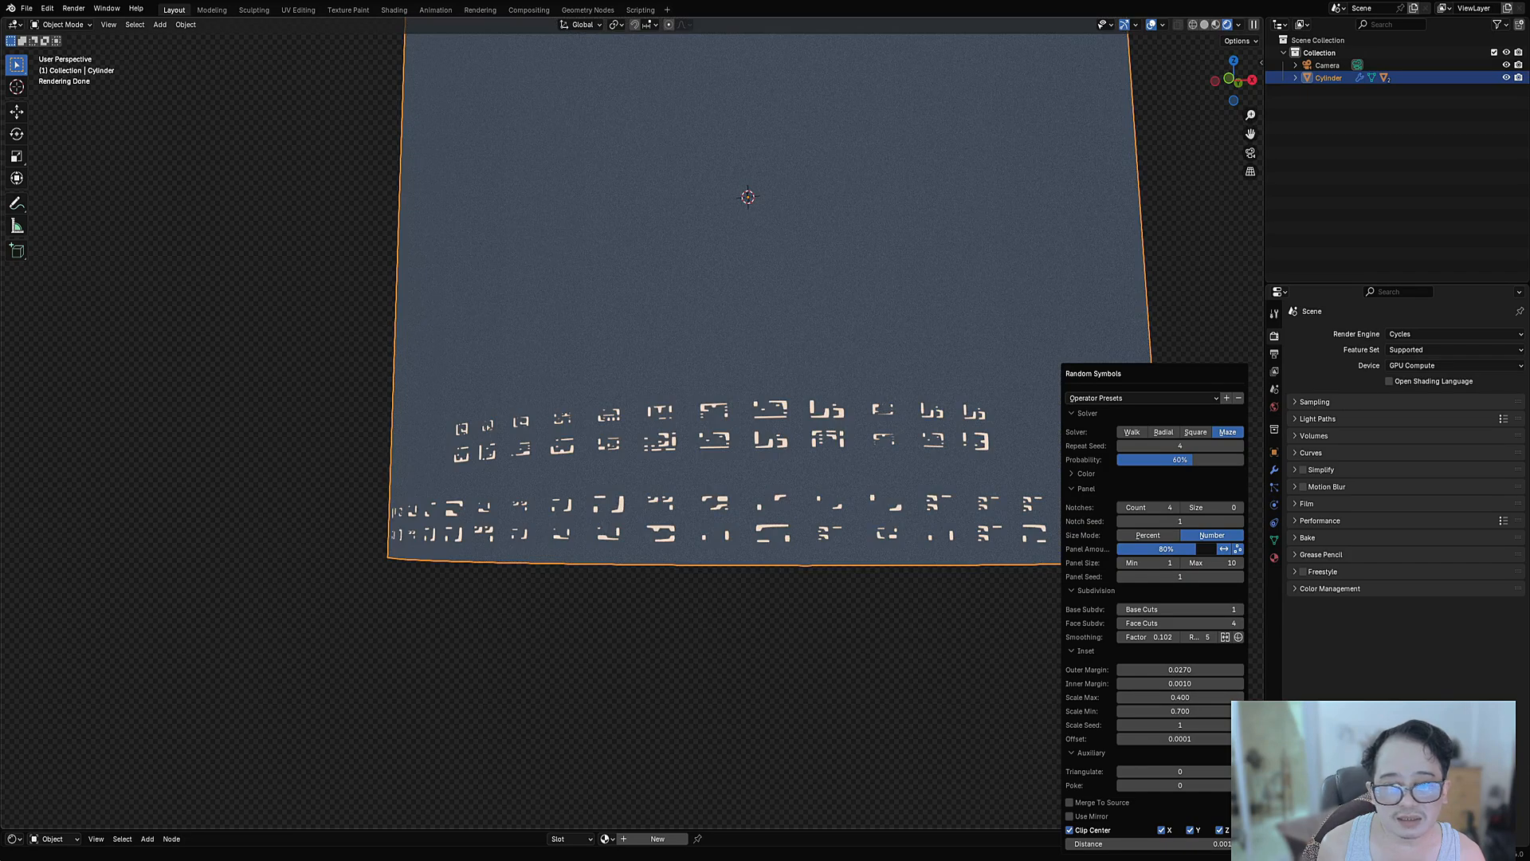
left_click(1224, 550)
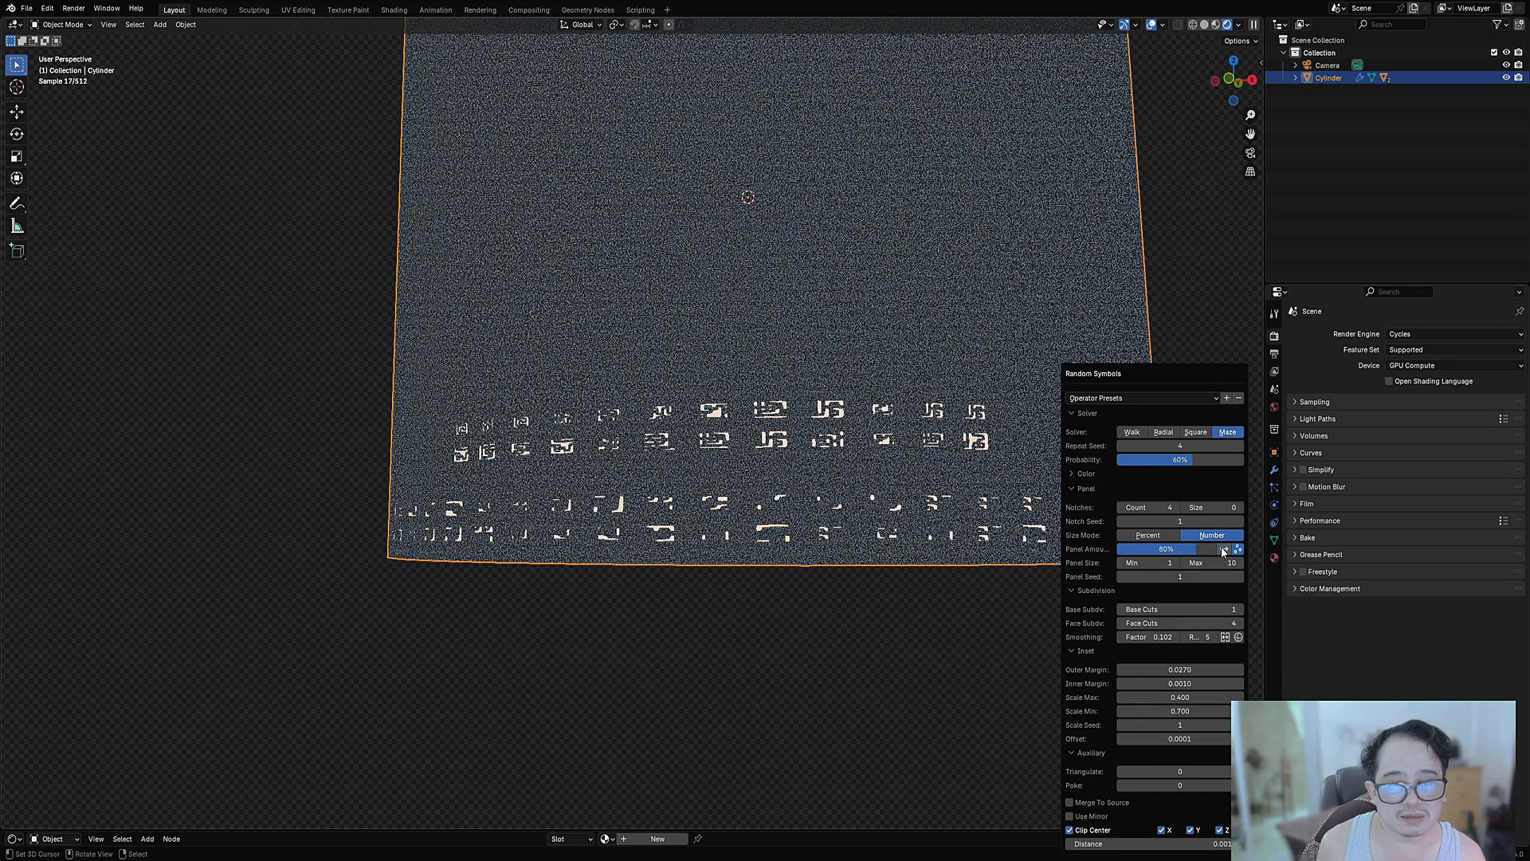
left_click(1224, 550)
left_click(1224, 550)
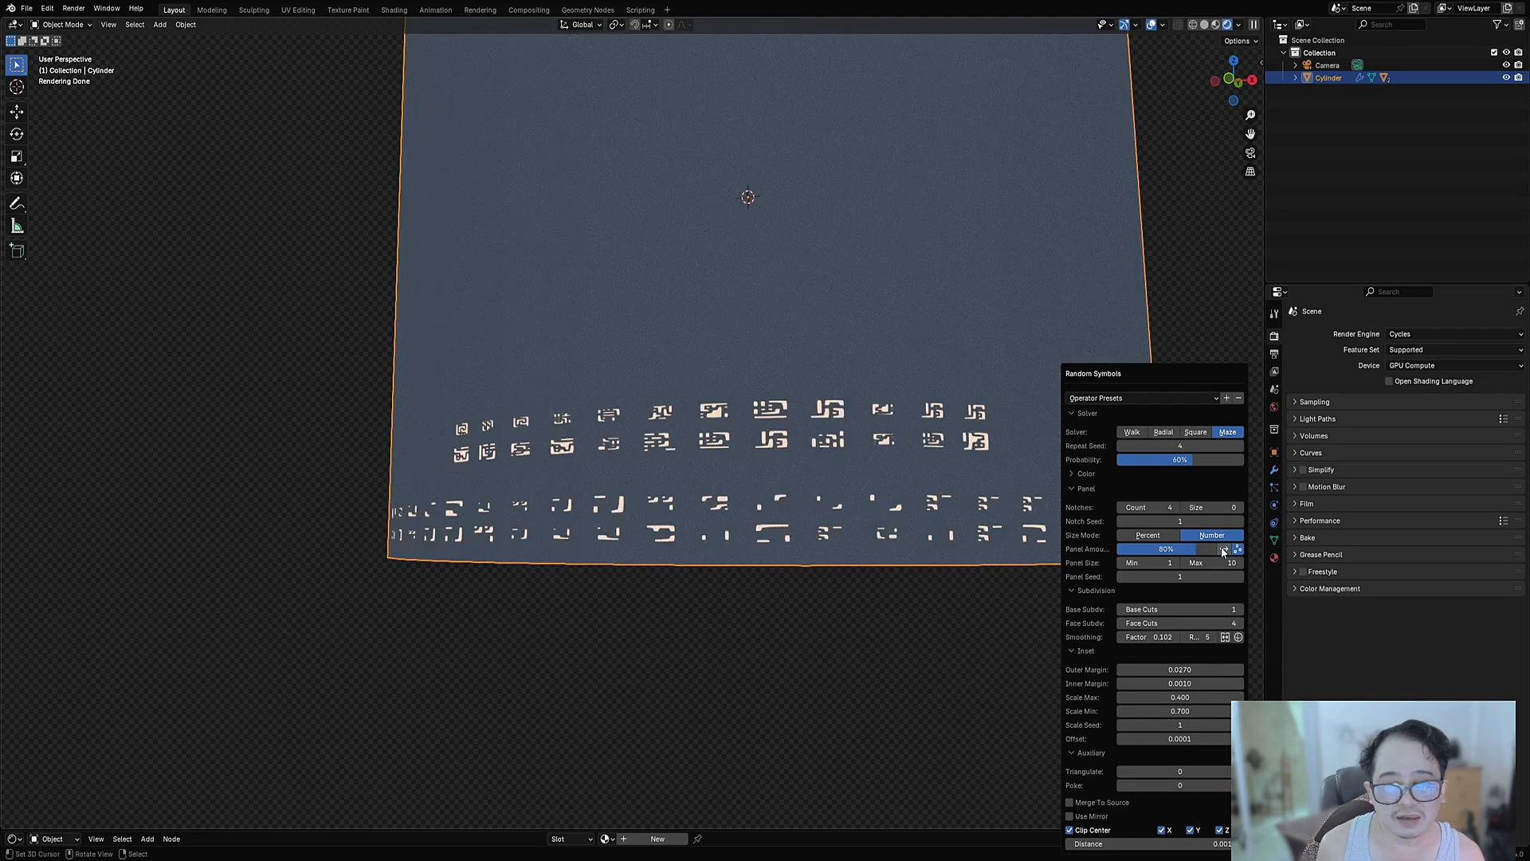
left_click(1223, 550)
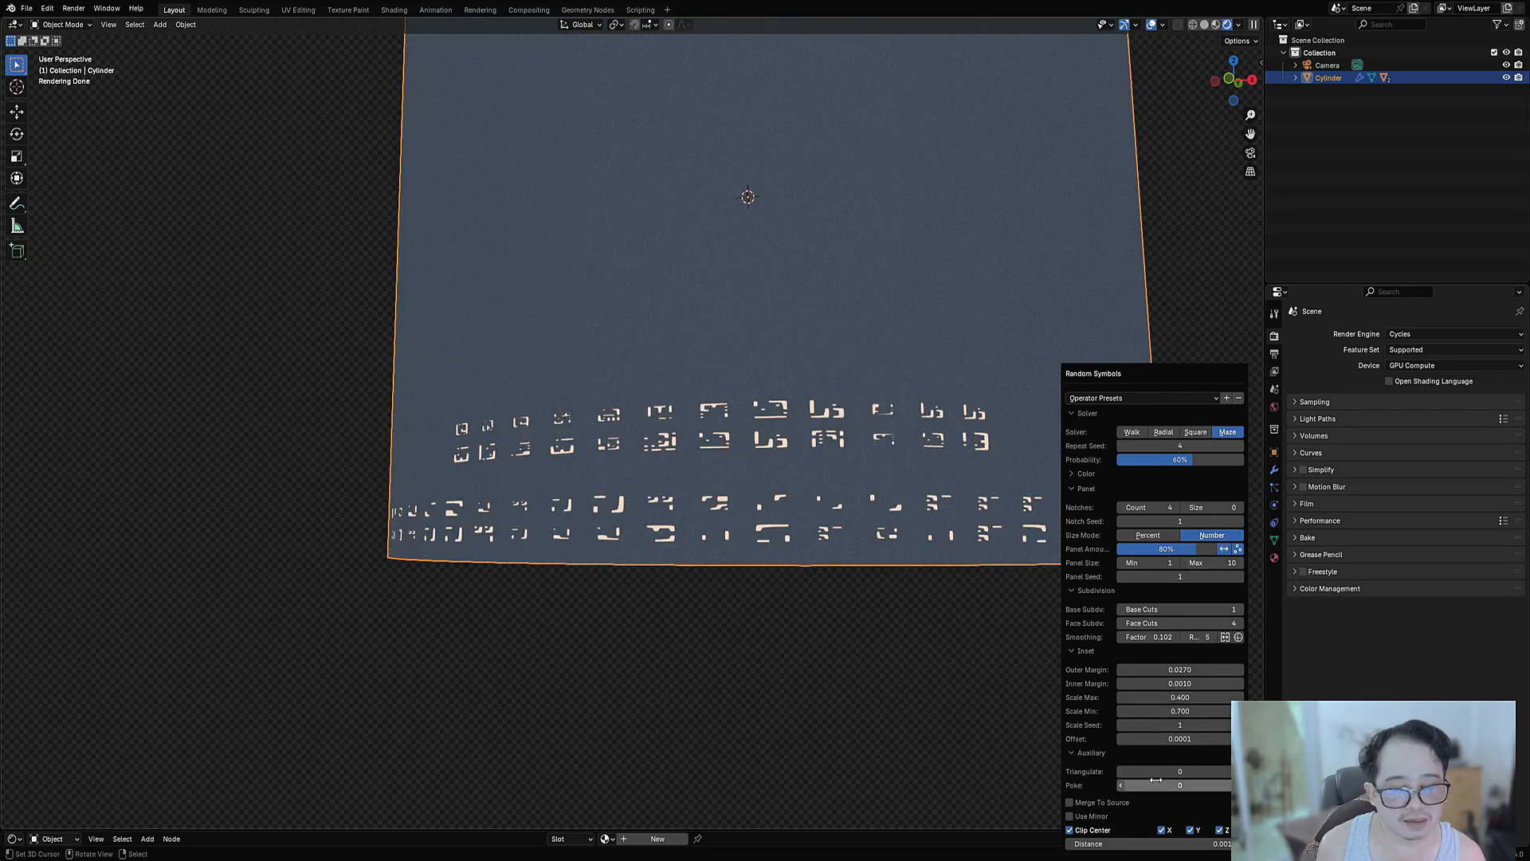
Set the upper symbol strip's Triangulate value to 5 and its Base Cuts to 1.
left_click(1158, 780)
left_click(1159, 771)
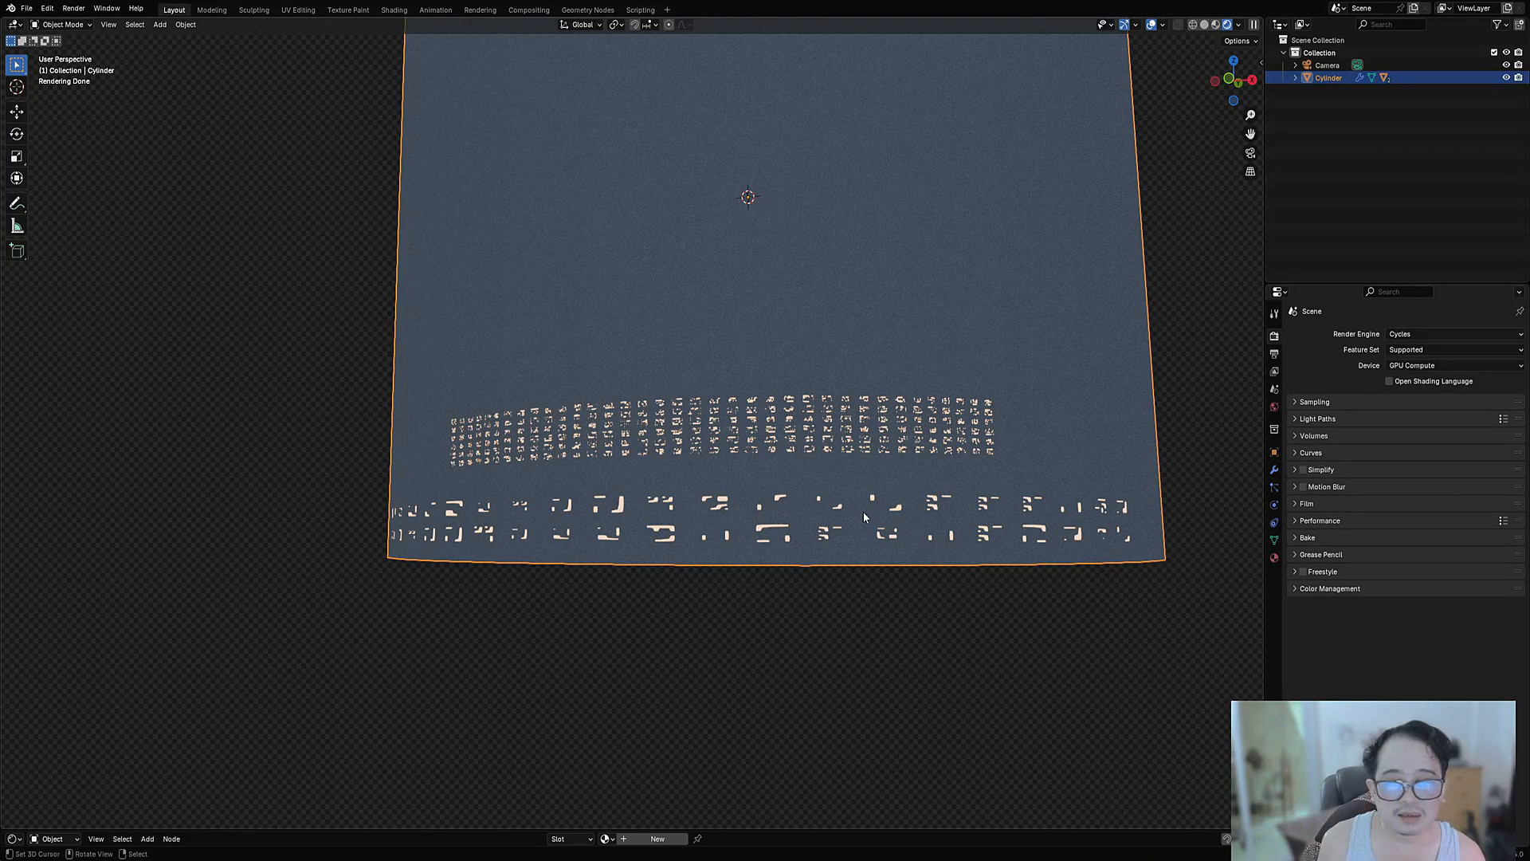
scroll(866, 517, "up", 4)
scroll(864, 478, "down", 2)
key("F9")
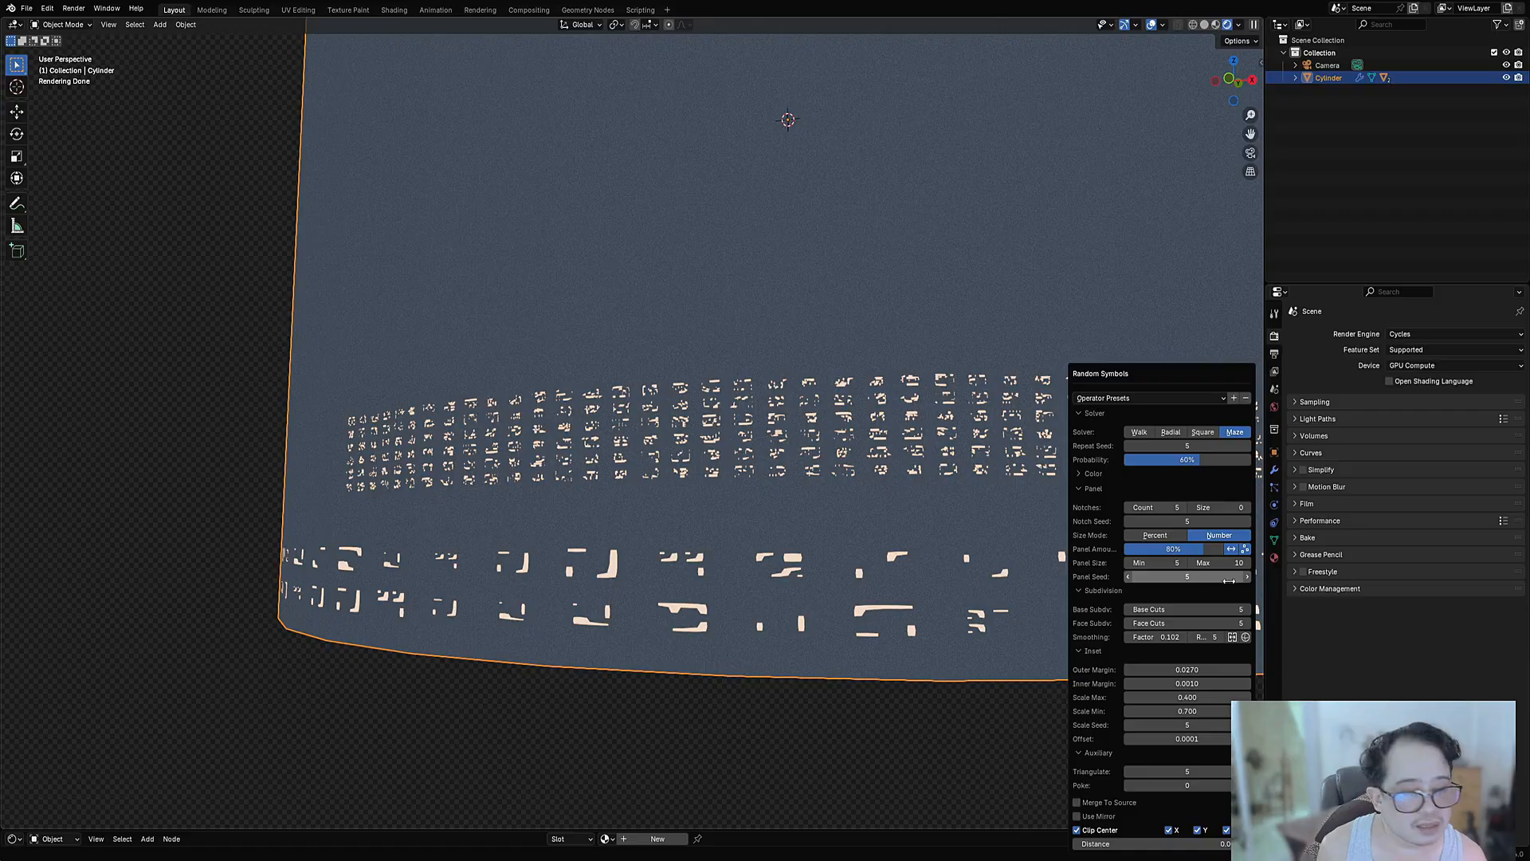
left_click(1210, 609)
type("1")
key("Return")
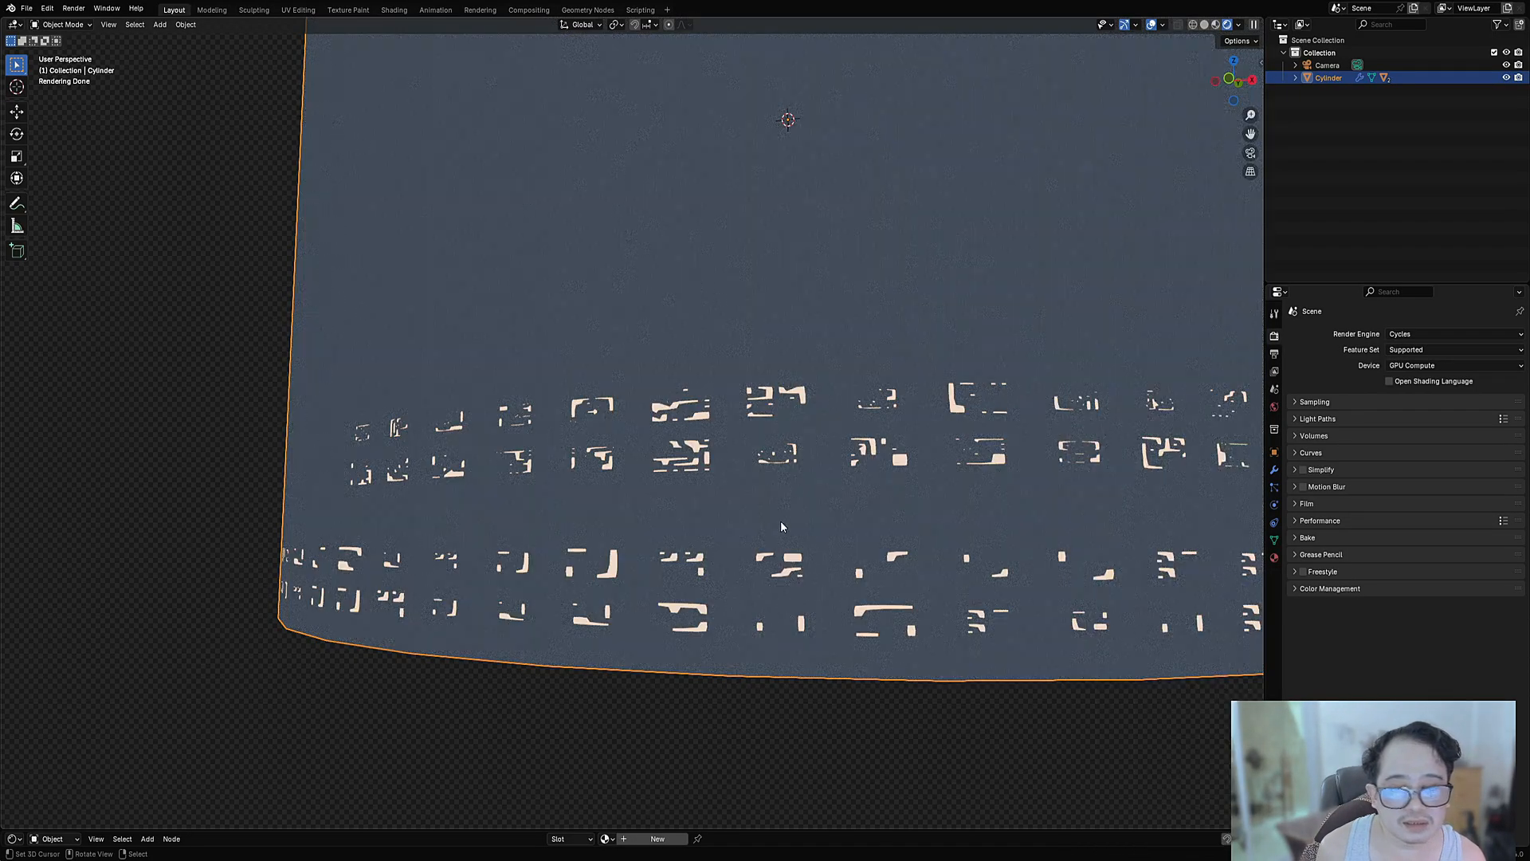
Reset the upper strip's Triangulate value to 0 and set its Face Cuts to 4.
scroll(781, 520, "down", 3)
scroll(844, 456, "up", 5)
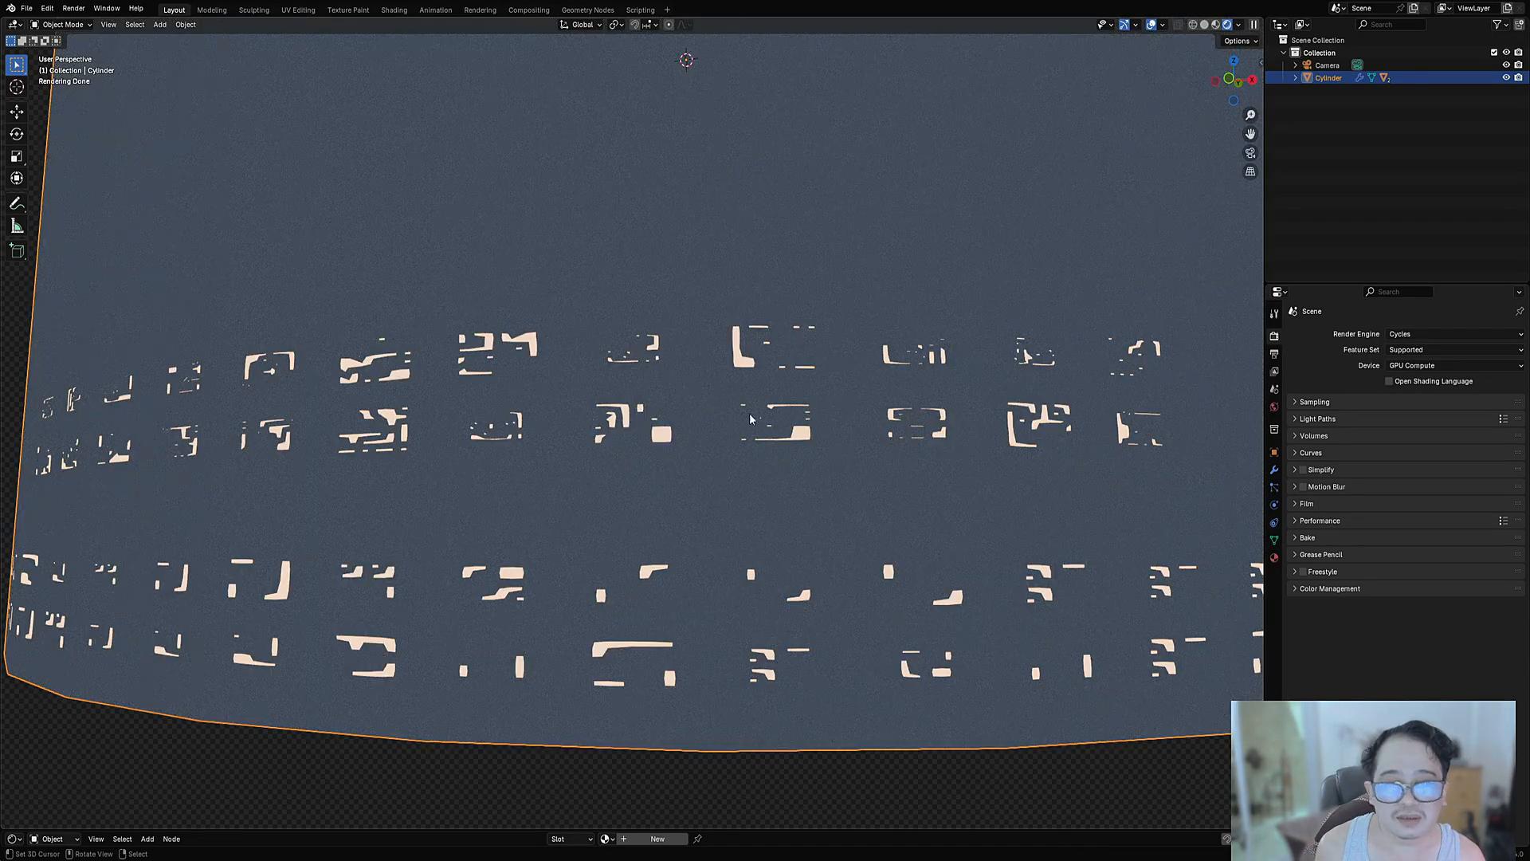
scroll(787, 491, "down", 5)
key("F9")
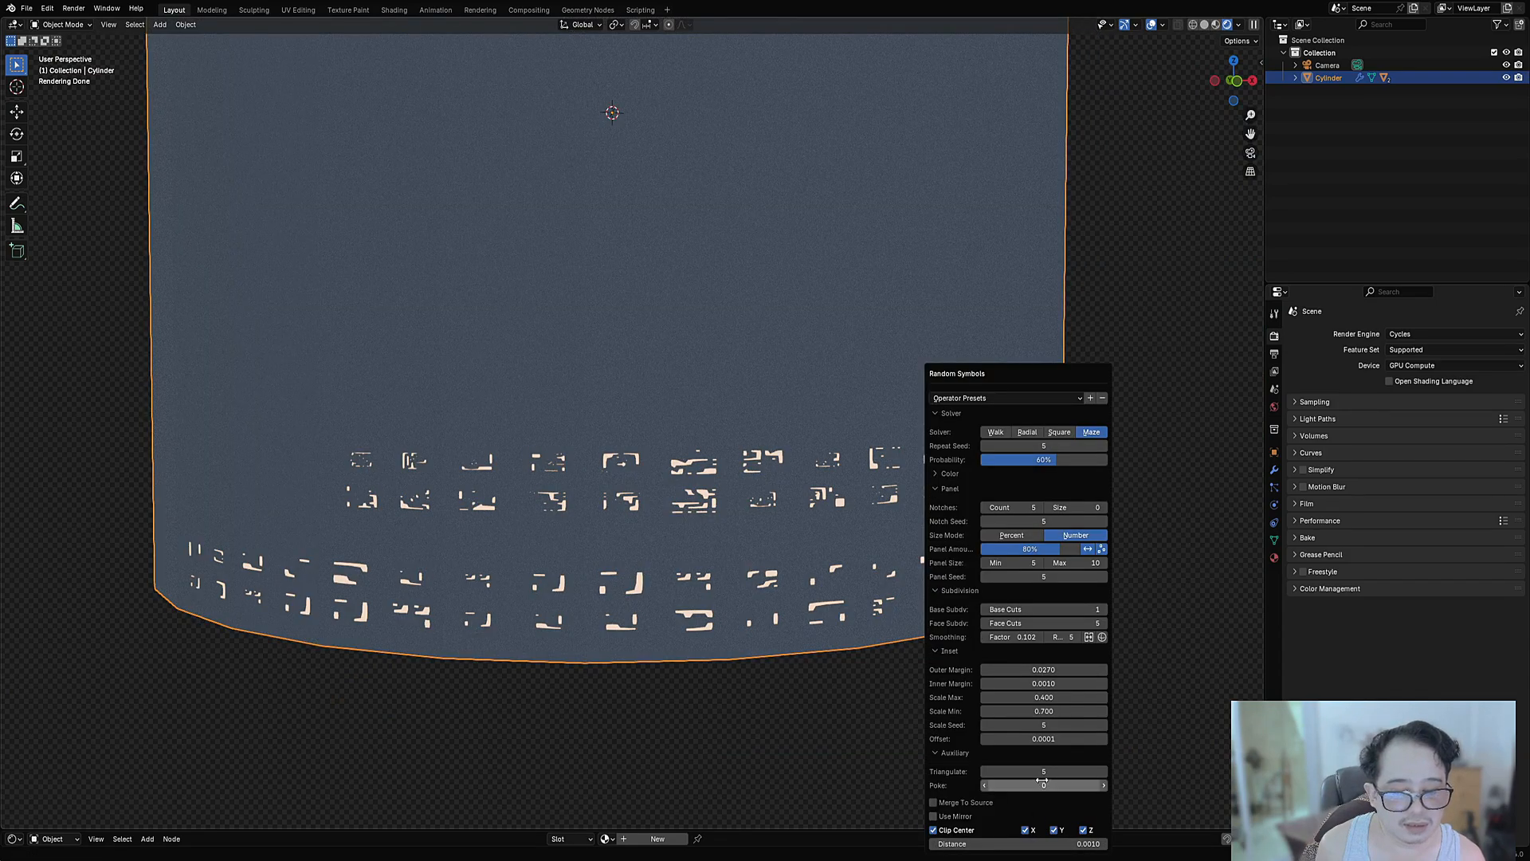
key("BackSpace")
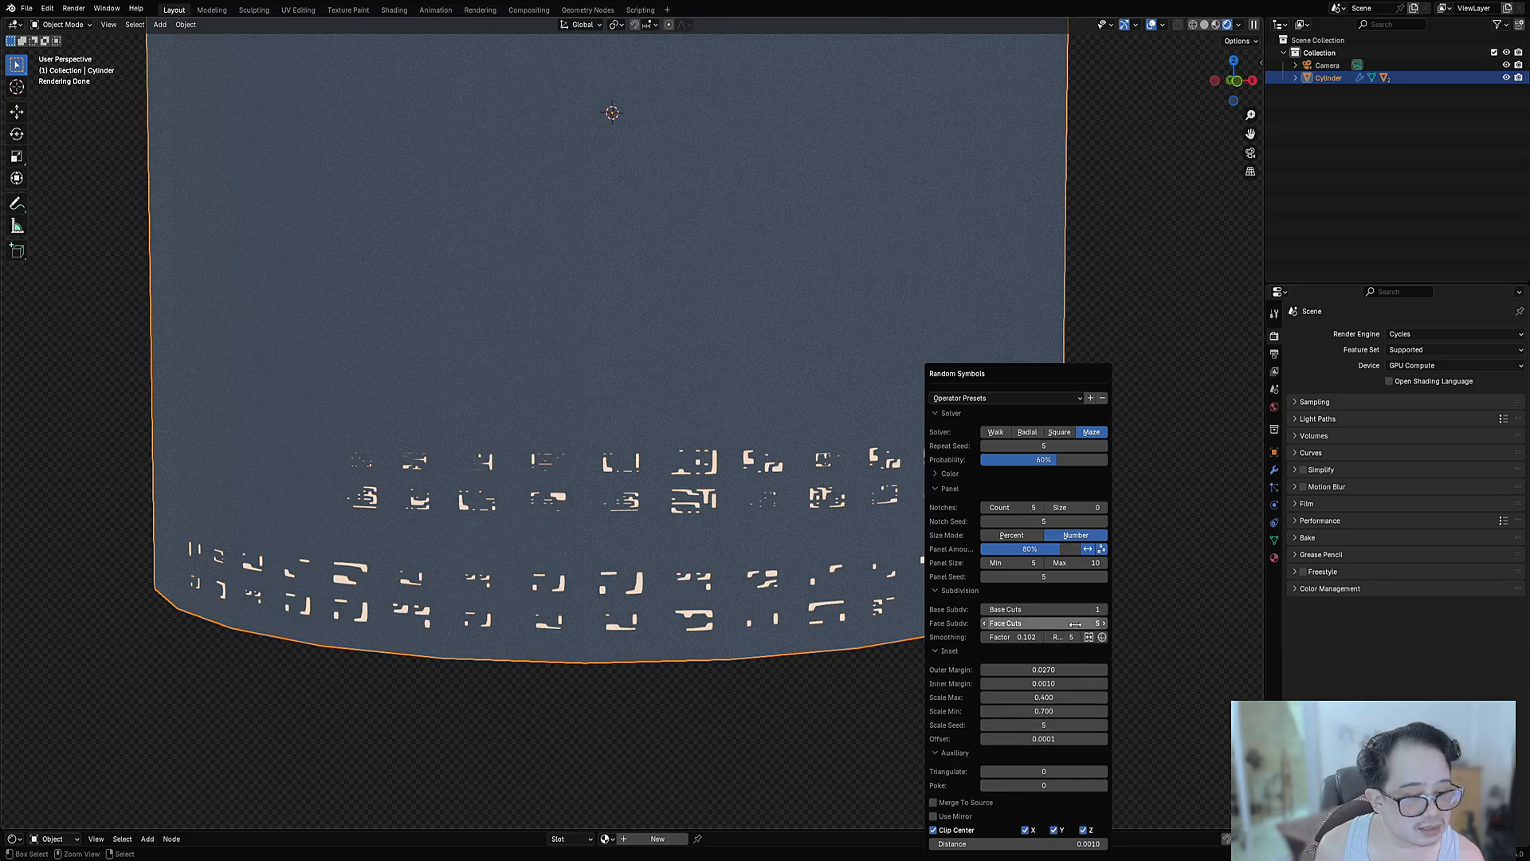
scroll(1075, 624, "up", 1, "ctrl")
scroll(1075, 624, "down", 2, "ctrl")
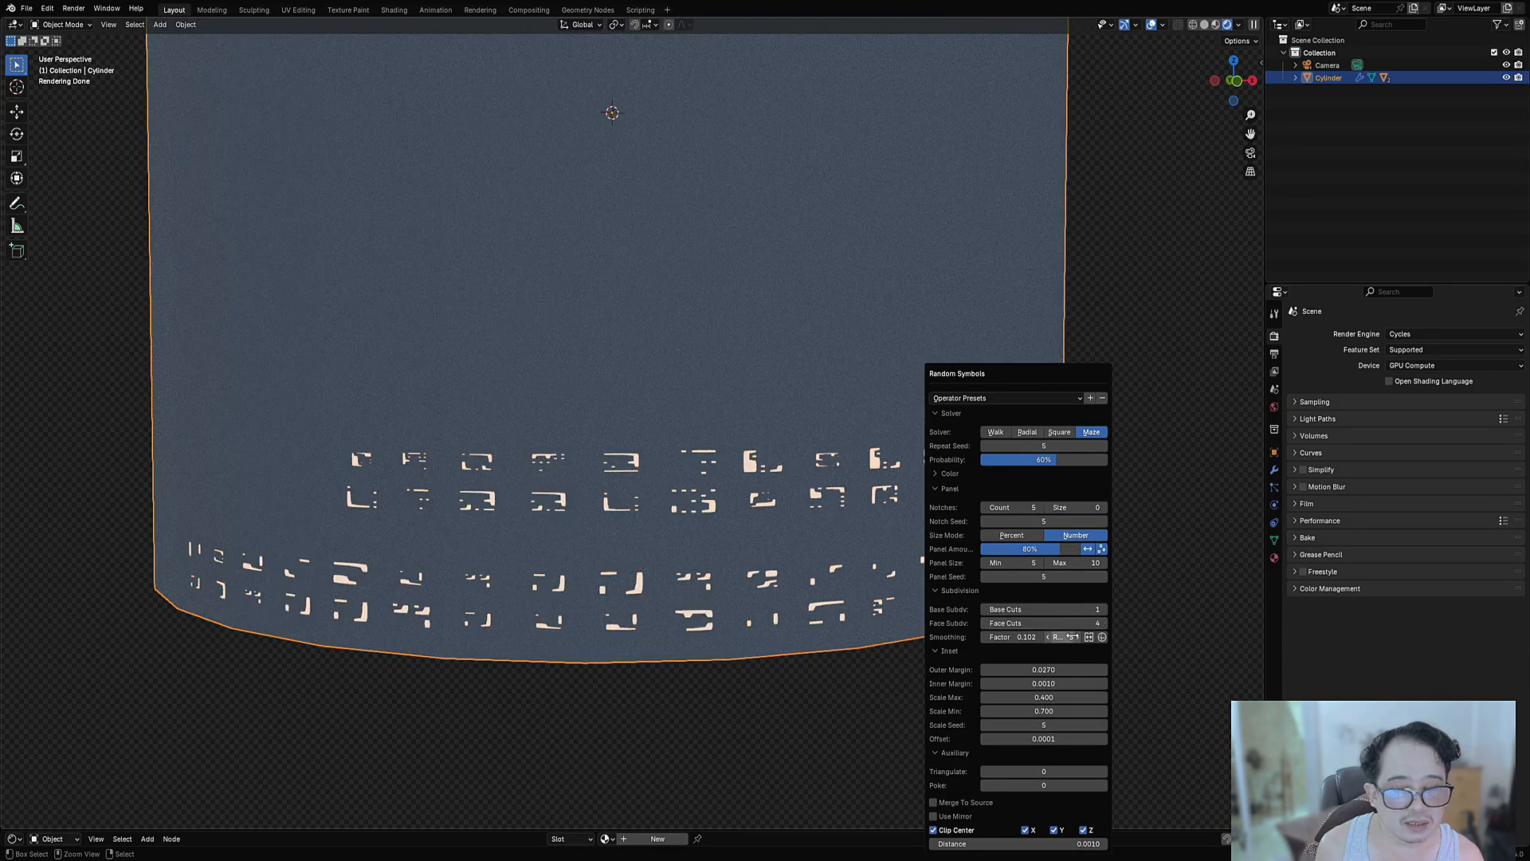
scroll(1072, 636, "down", 2, "ctrl")
scroll(415, 685, "down", 3)
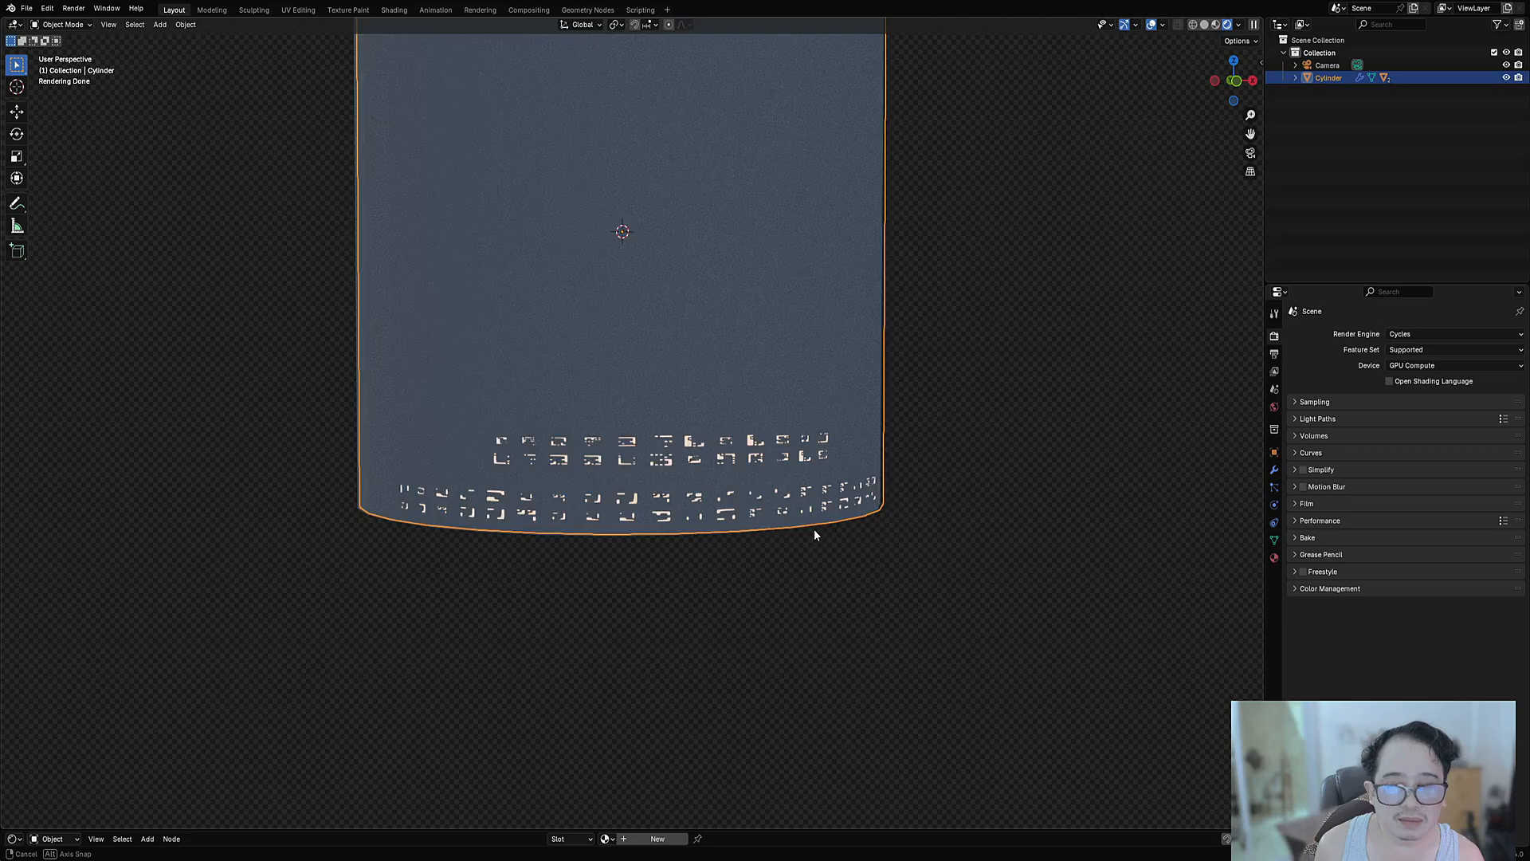
middle_click_drag(815, 528, 761, 510)
scroll(754, 444, "up", 2)
middle_click_drag(727, 364, 823, 372)
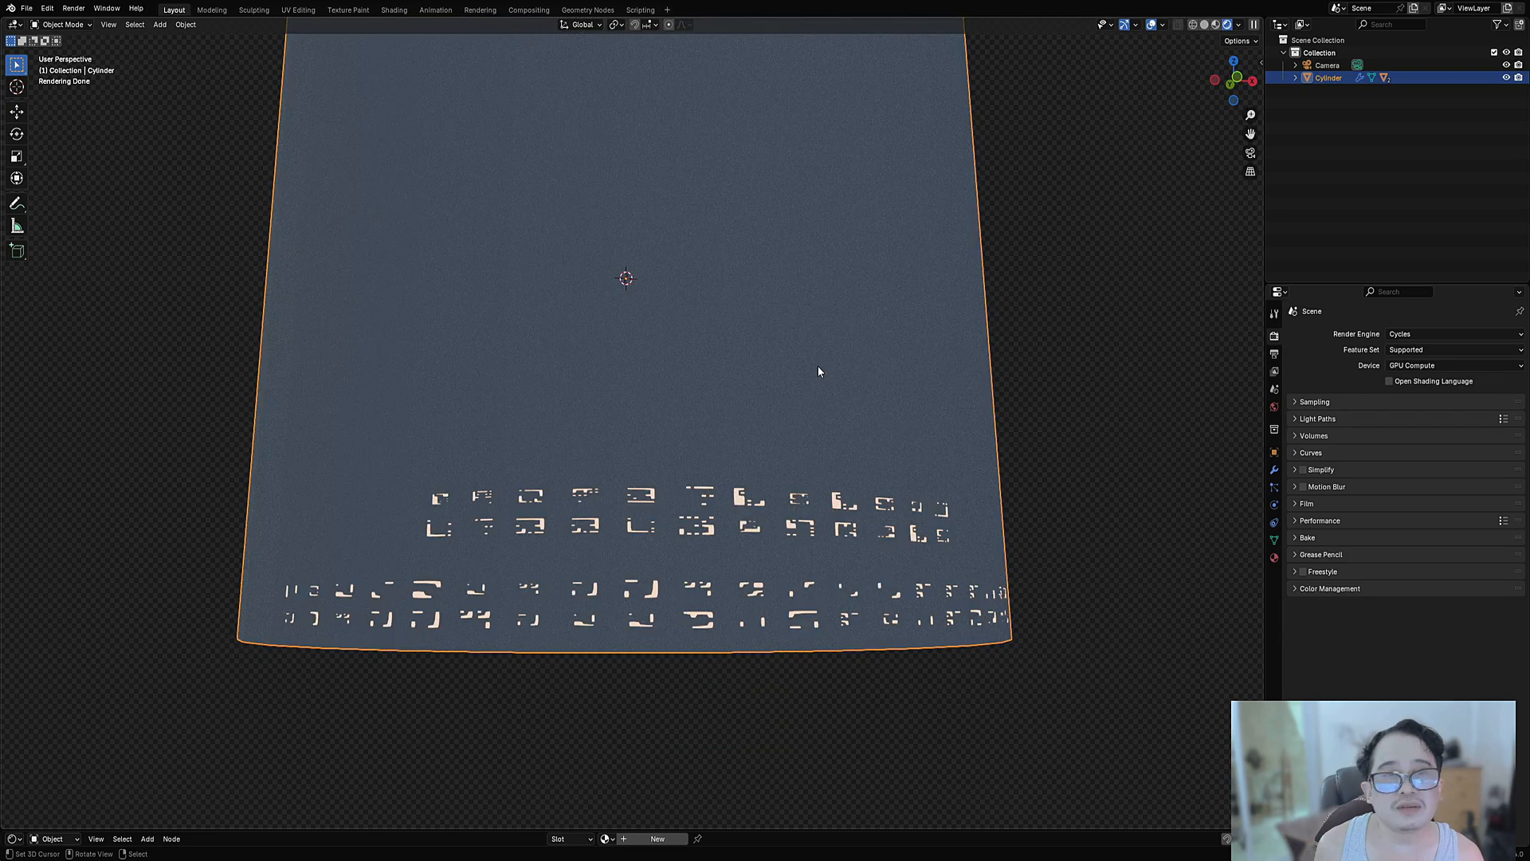
Open the recent file ring.blend.
key("ctrl+shift+o")
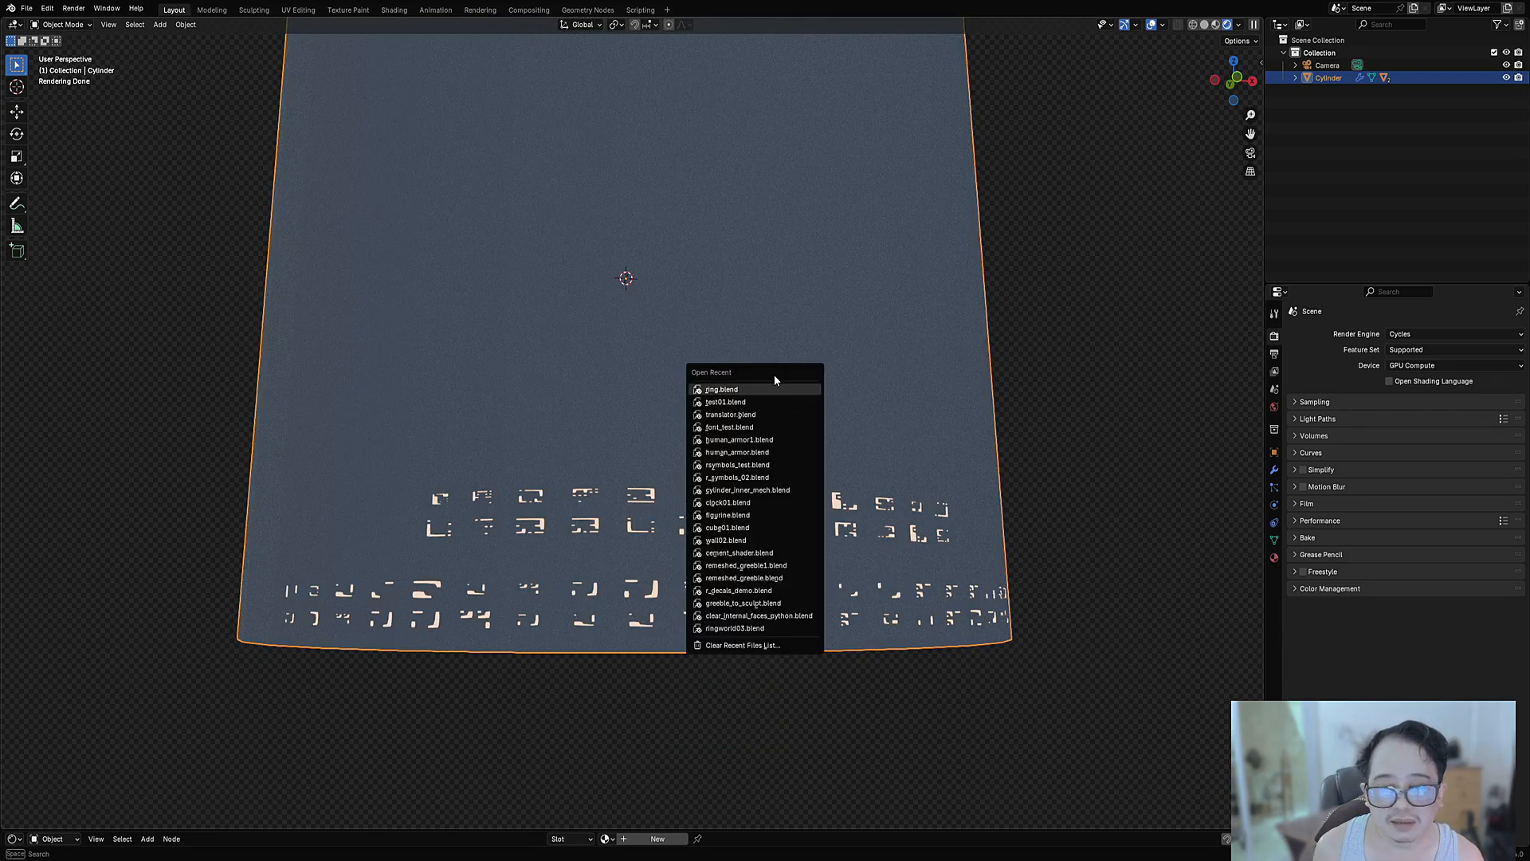
left_click(775, 391)
left_click(790, 452)
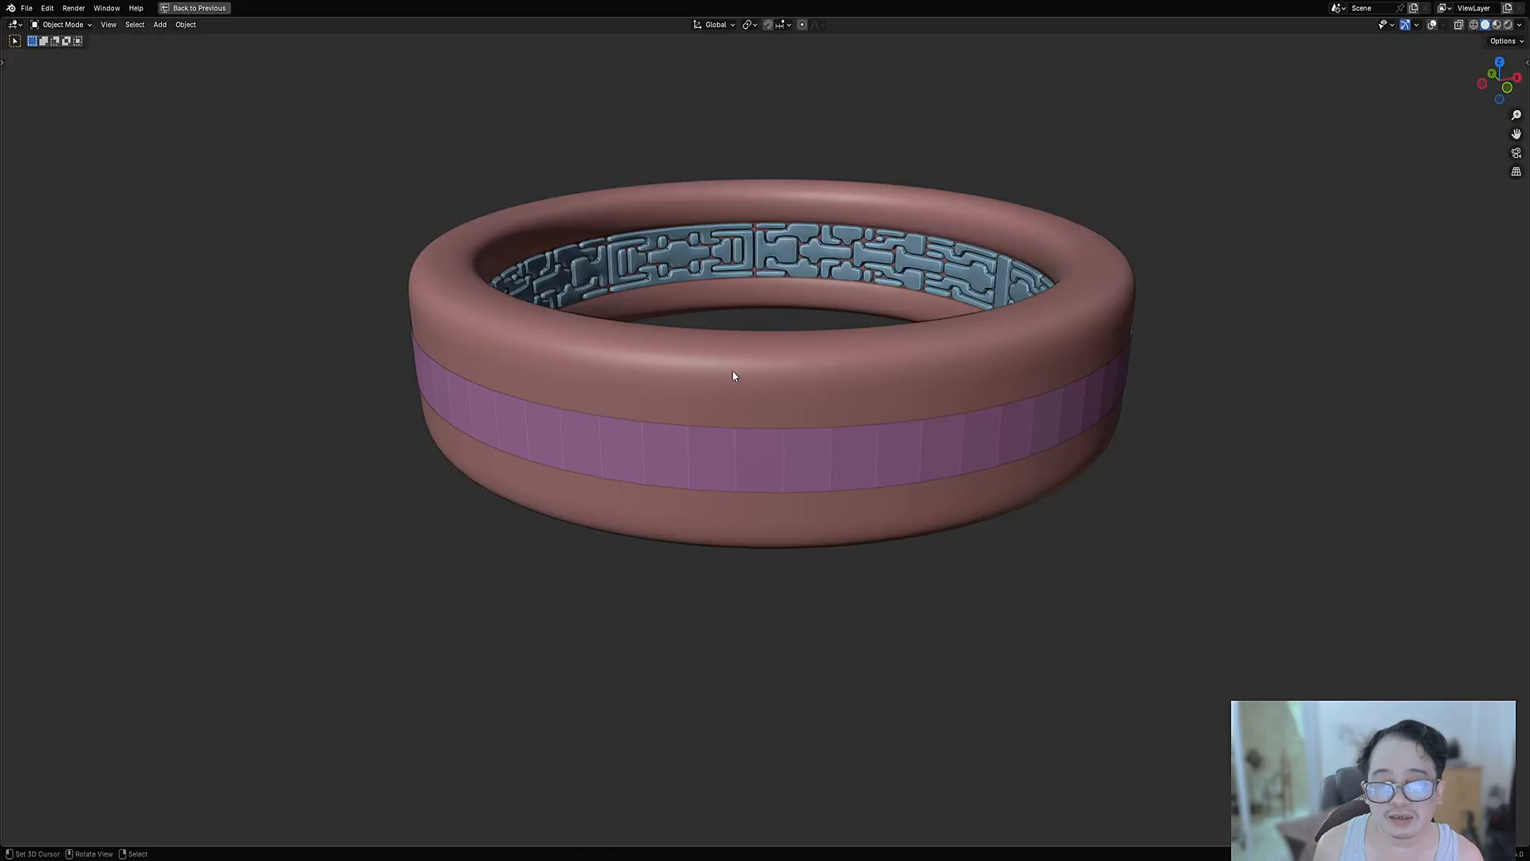
Select the band around the ring's outer side and switch the viewport to Rendered shading.
left_click(754, 466, "shift")
key("z")
left_click(824, 411)
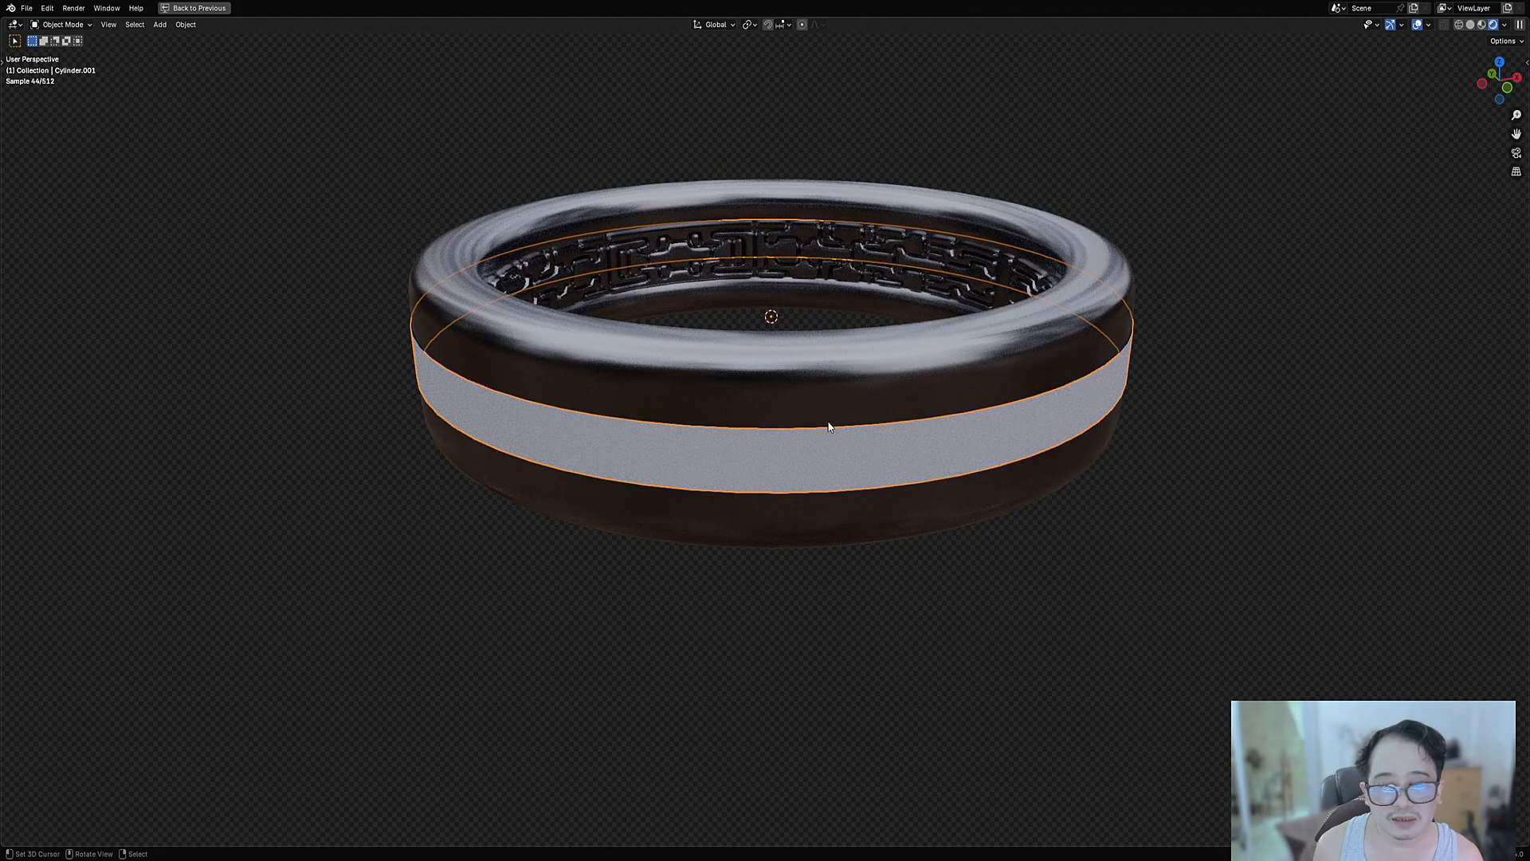
middle_click_drag(831, 426, 901, 442)
scroll(904, 440, "down", 1)
middle_click_drag(1031, 381, 1009, 412, "shift")
Run Random Symbols on the ring's outer band with the Maze solver.
key("shift+q")
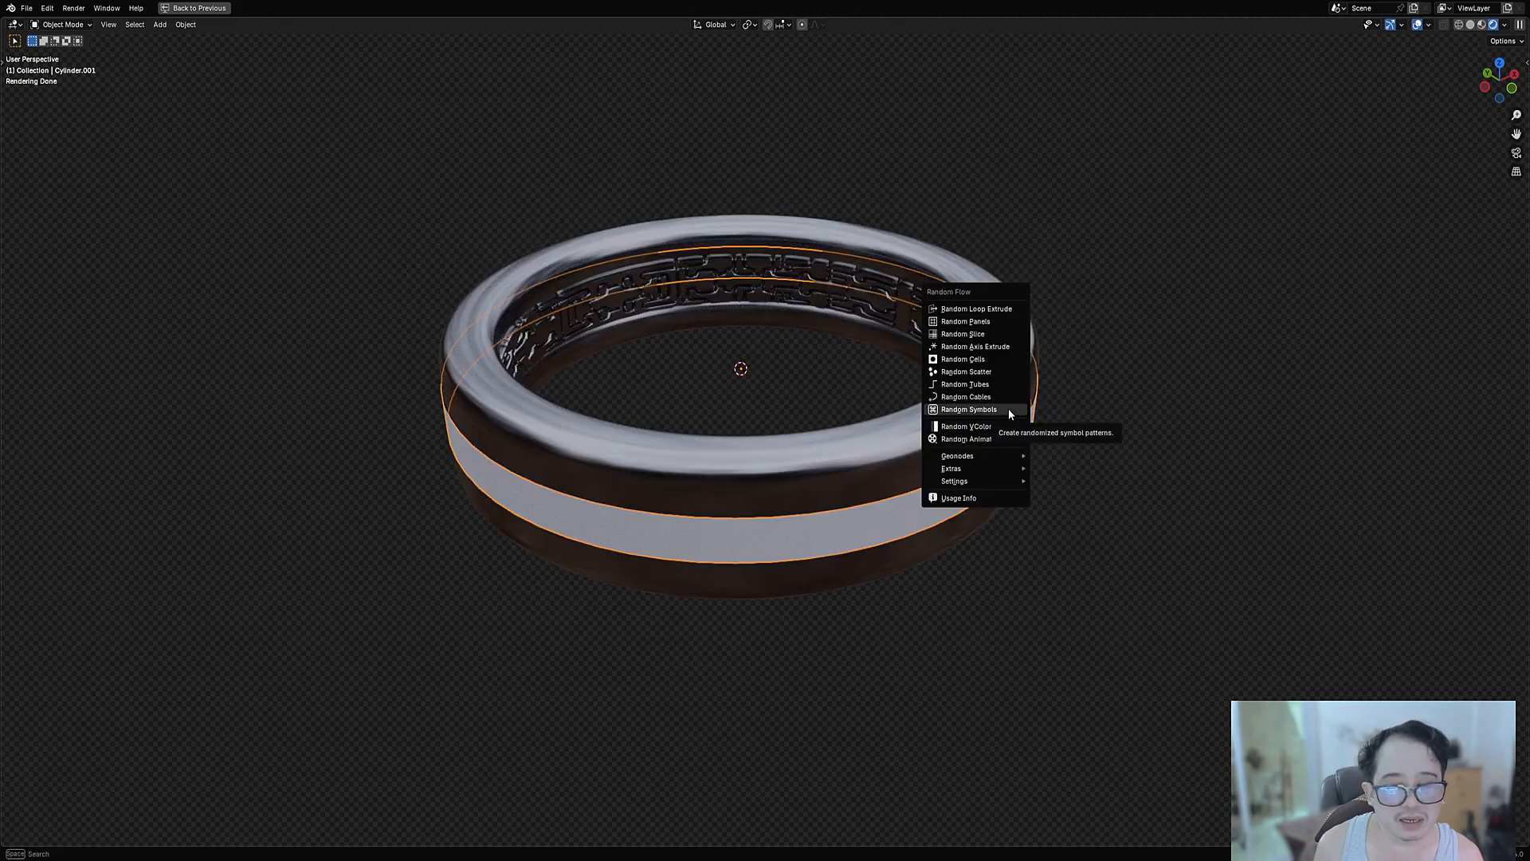
left_click(1009, 409)
left_click(1074, 439)
left_click(1075, 475)
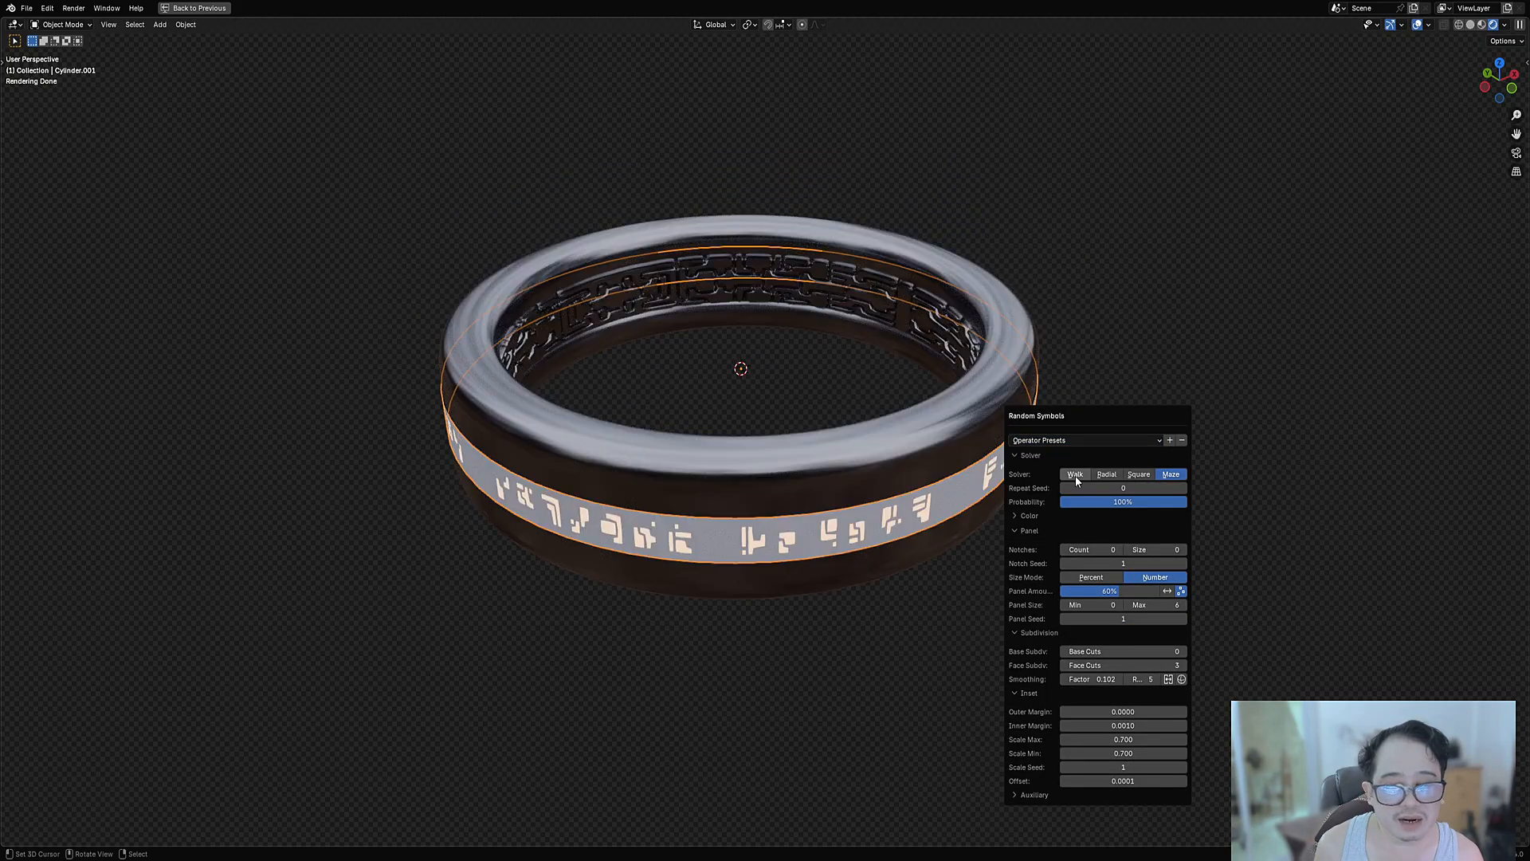
Turn on Merge To Source and turn off Use Mirror in the auxiliary options for the ring's symbols.
left_click(1056, 794)
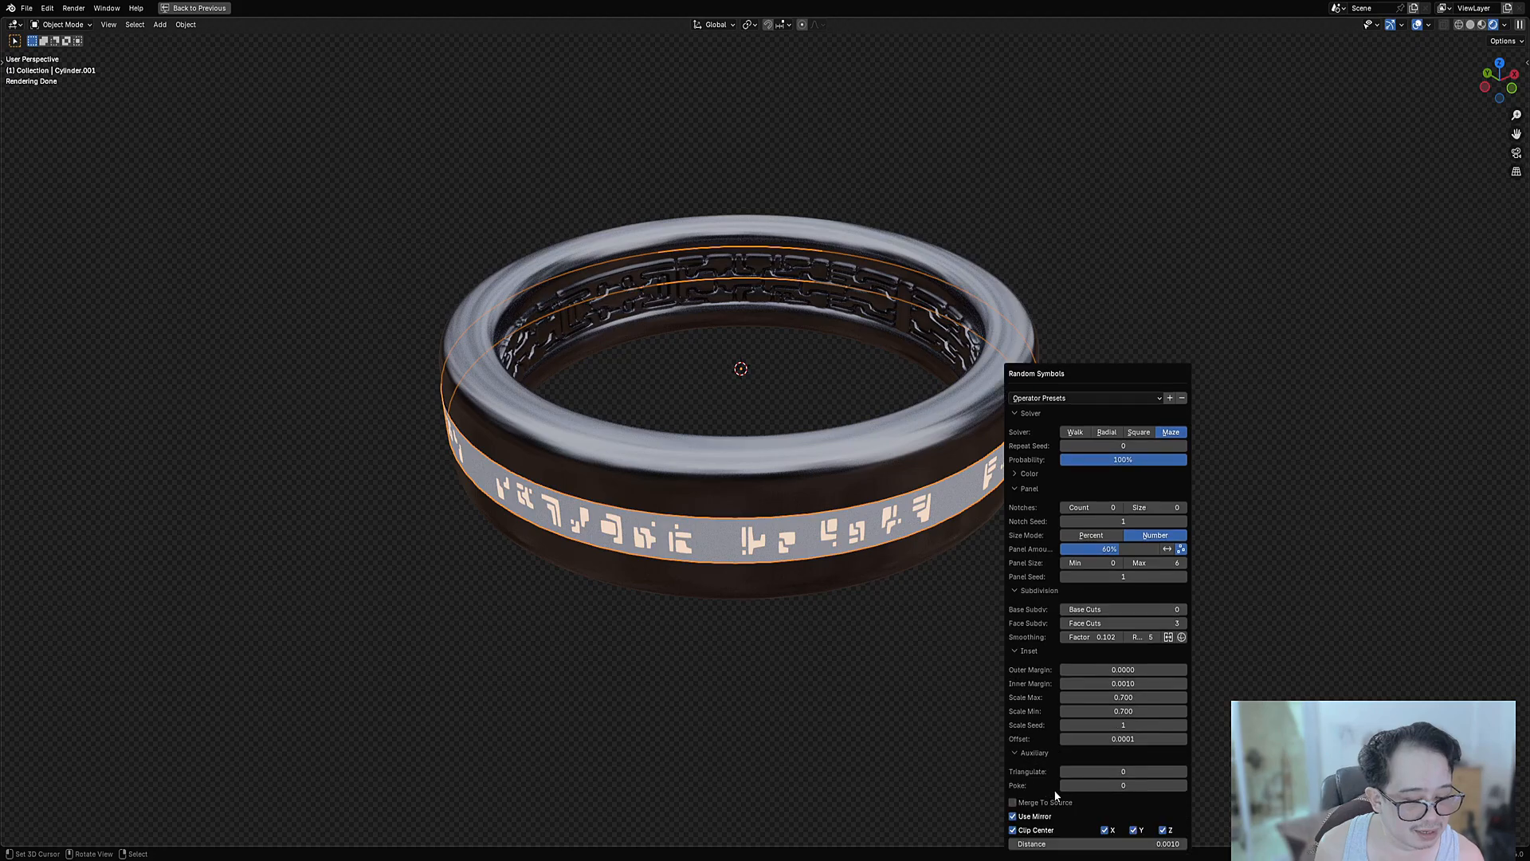
left_click(1053, 802)
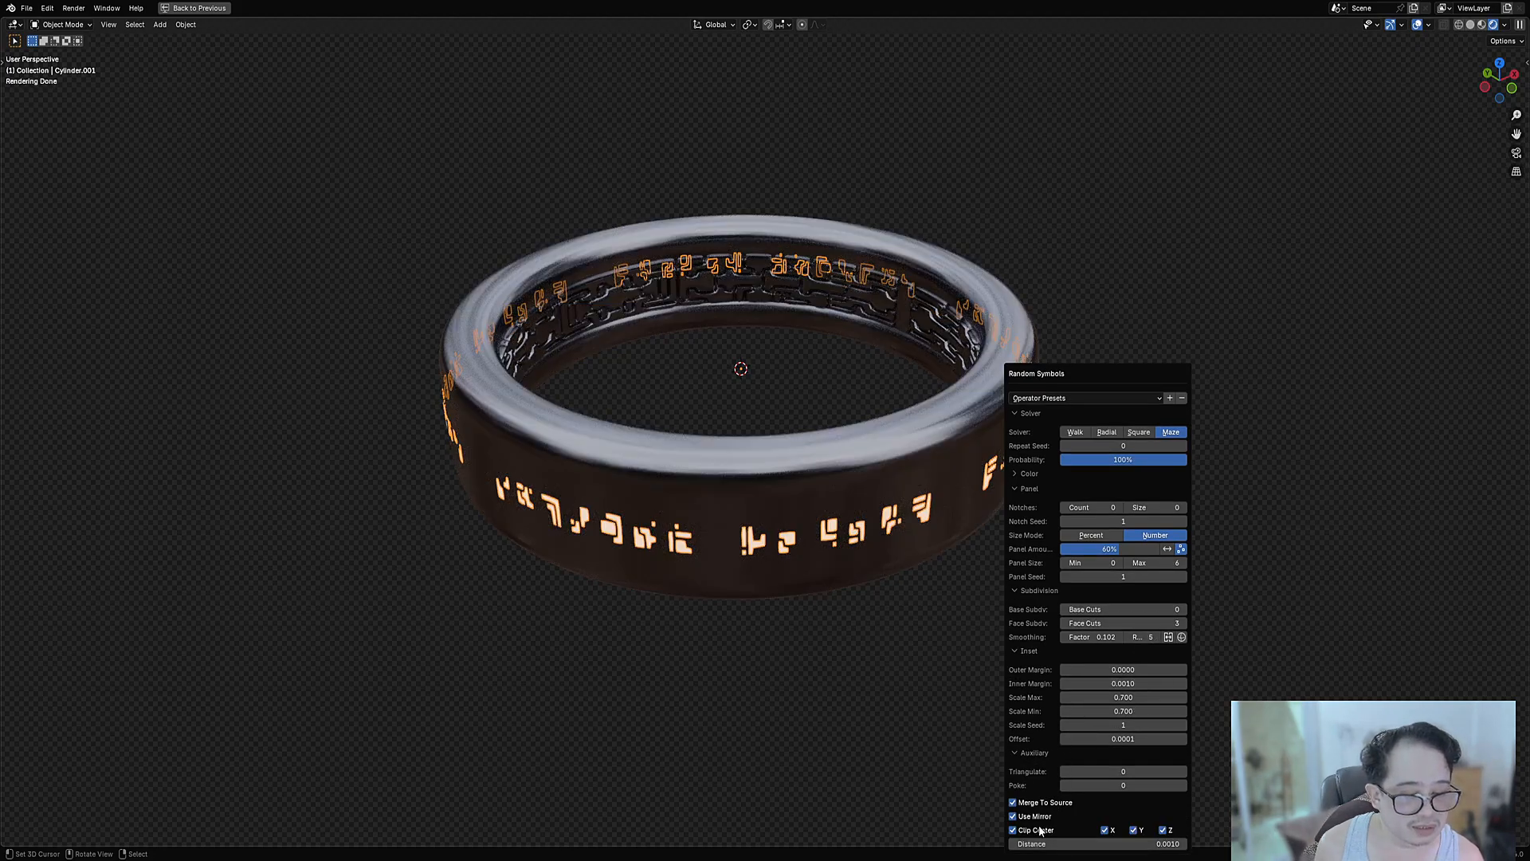
left_click(1036, 817)
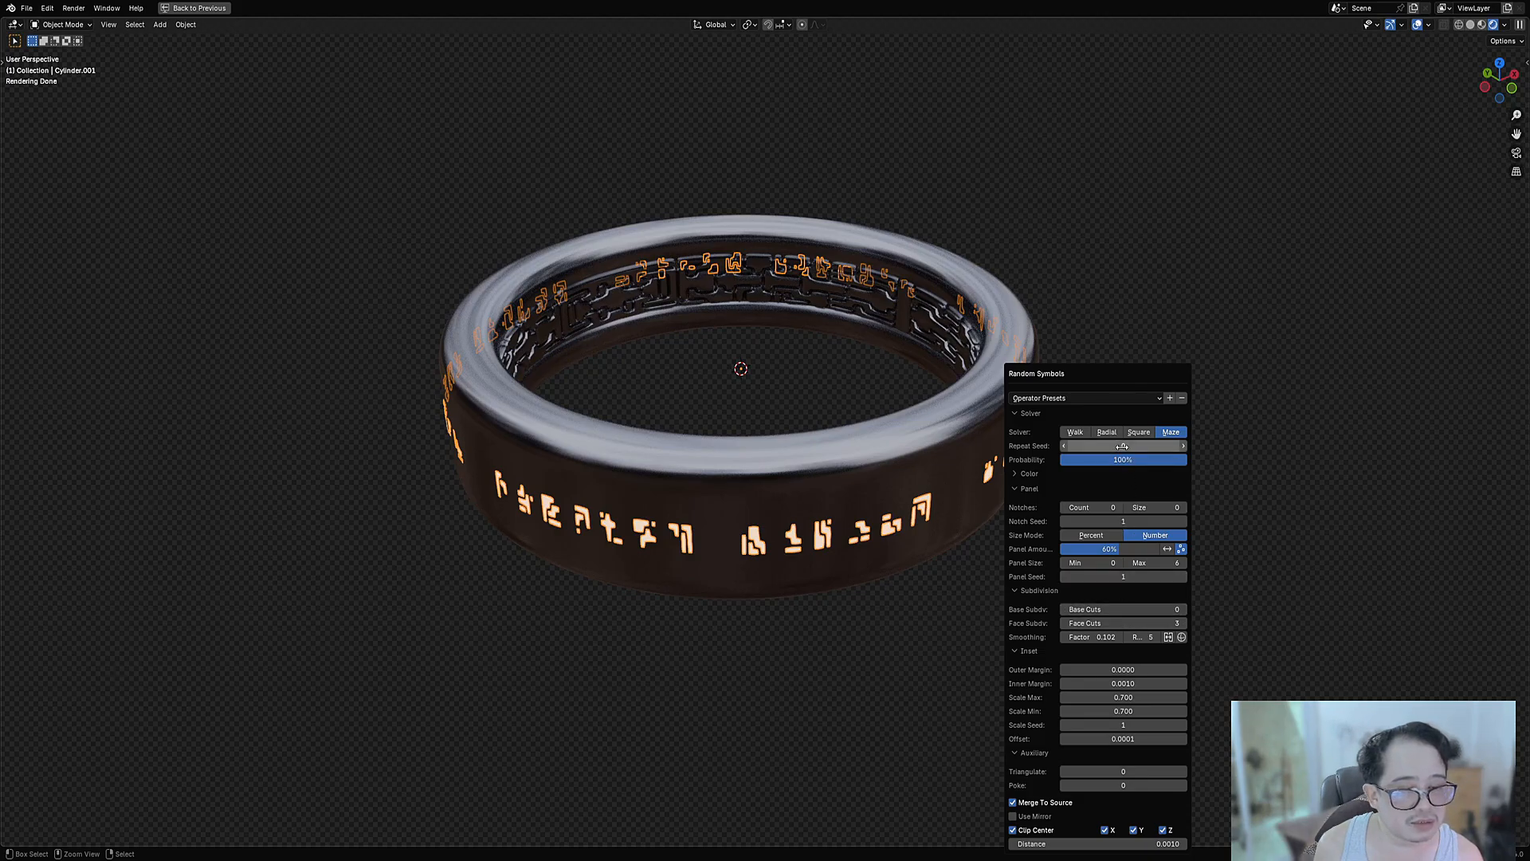
Set the ring symbols' Repeat Seed to 3 and Probability to 60%.
left_click_drag(1123, 446, 1151, 447)
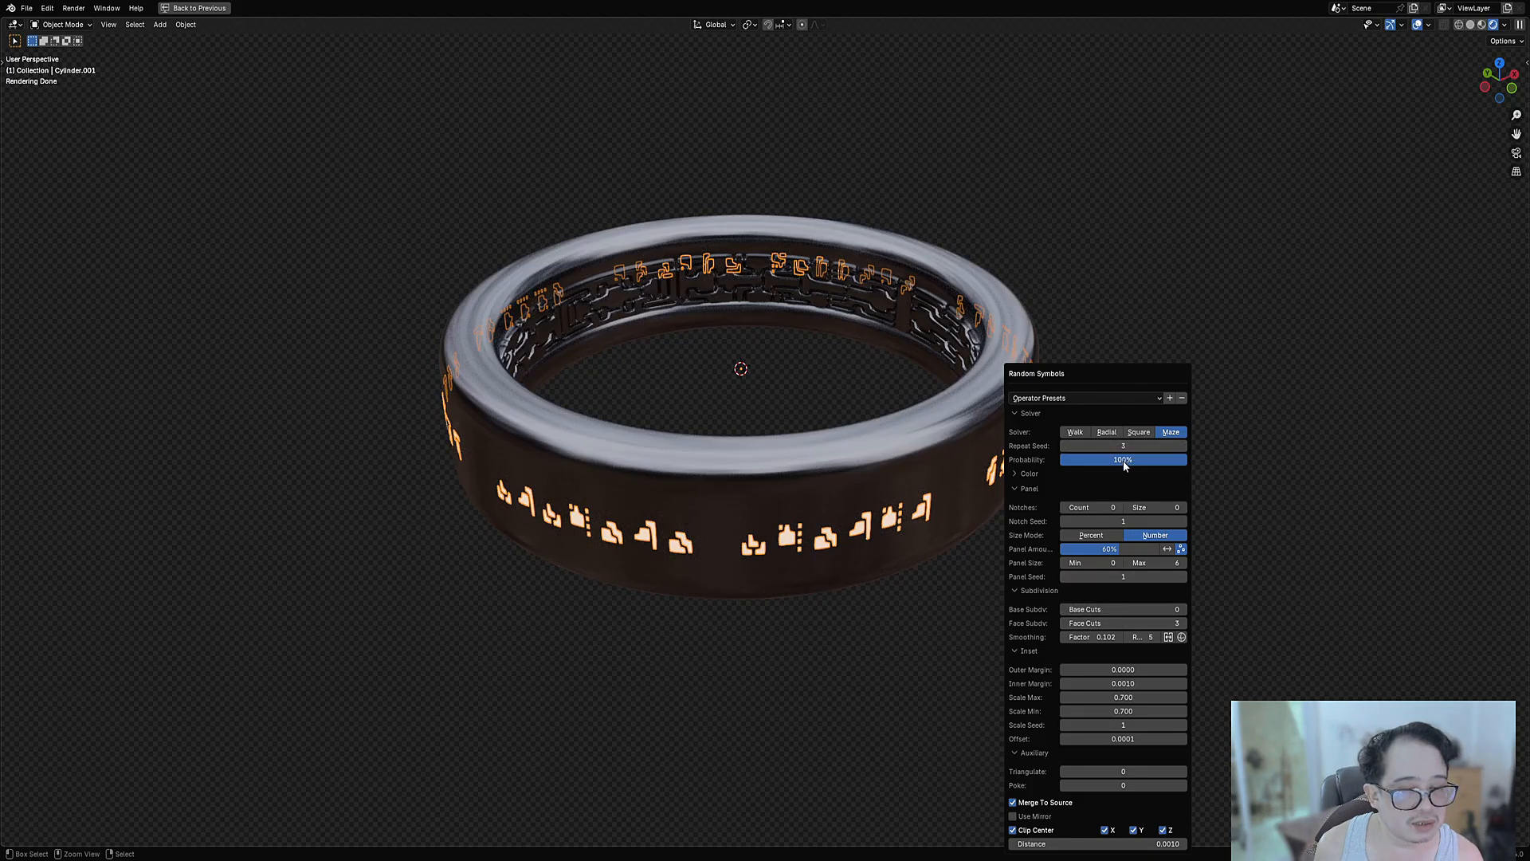
left_click(1124, 461)
type("60")
key("Return")
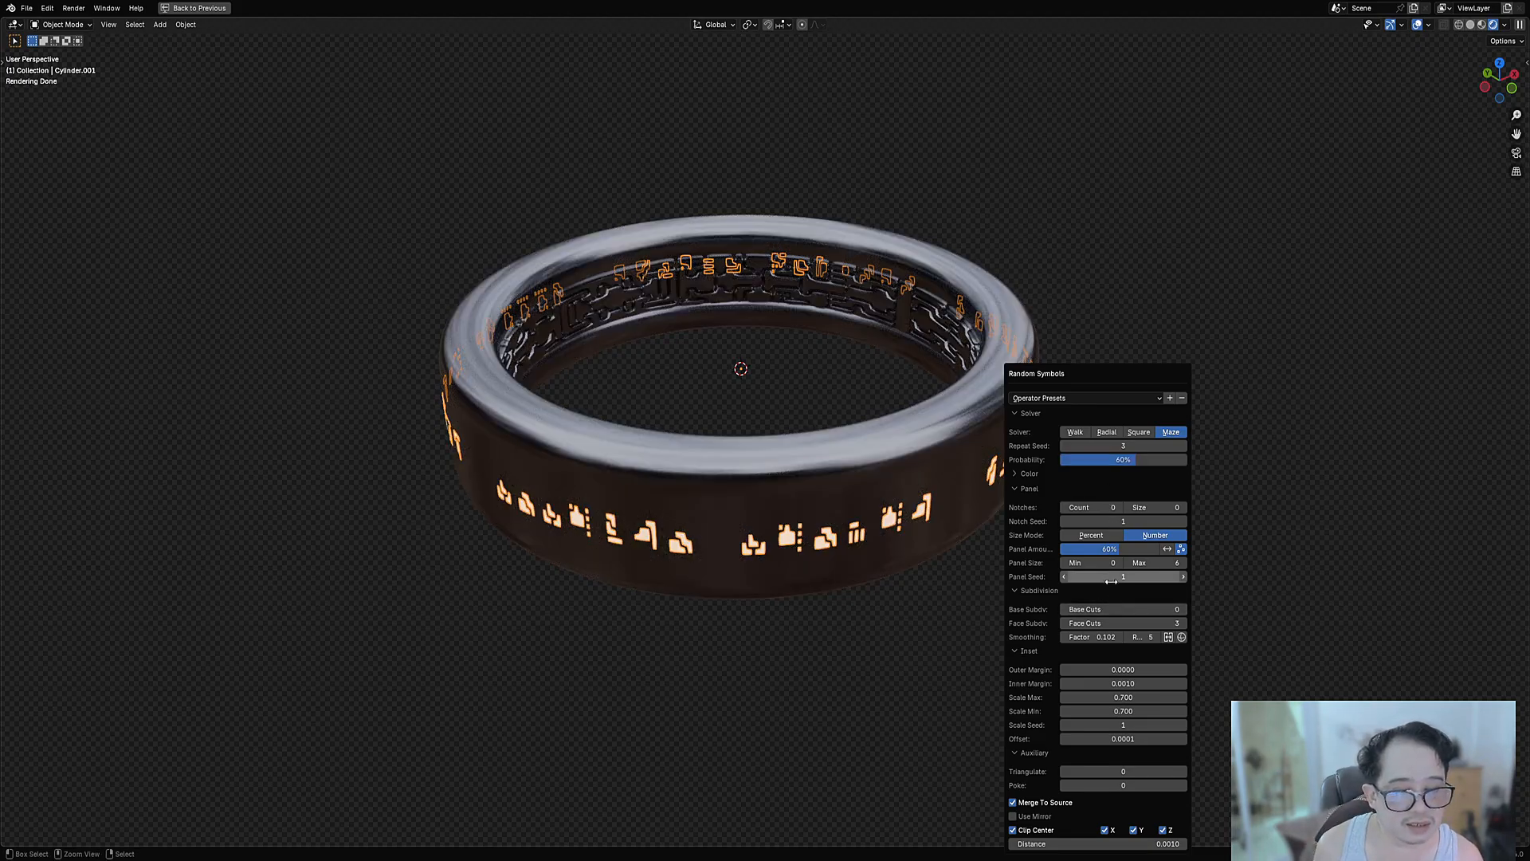
Set the ring symbols' Panel Seed to 4 and the Smoothing repeat to 12.
left_click_drag(1110, 575, 1122, 576)
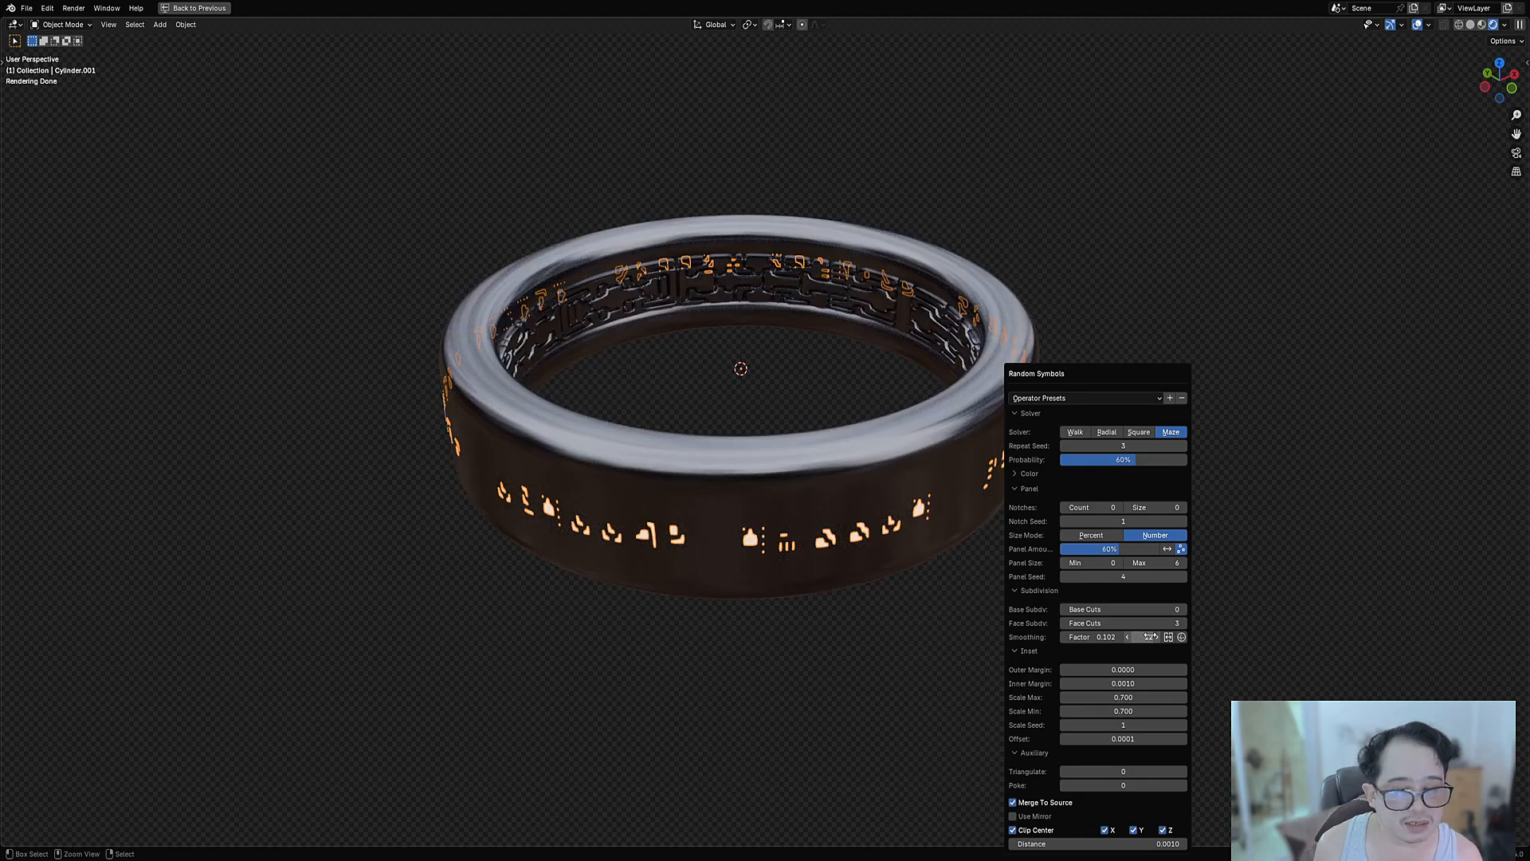
left_click_drag(1150, 635, 1157, 635)
scroll(720, 595, "down", 3)
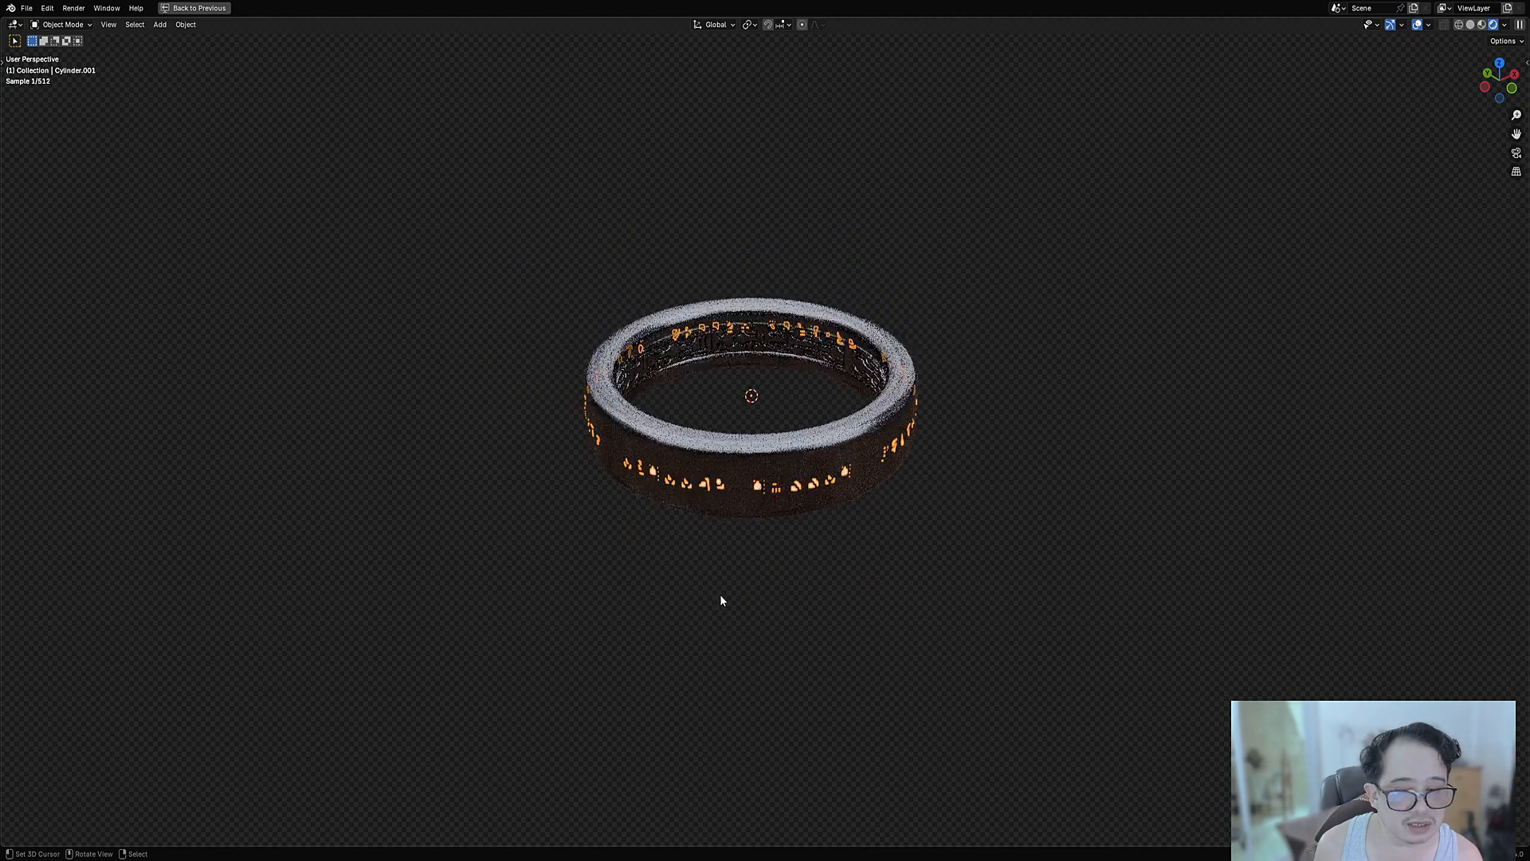
middle_click_drag(720, 595, 839, 567)
scroll(838, 567, "up", 3)
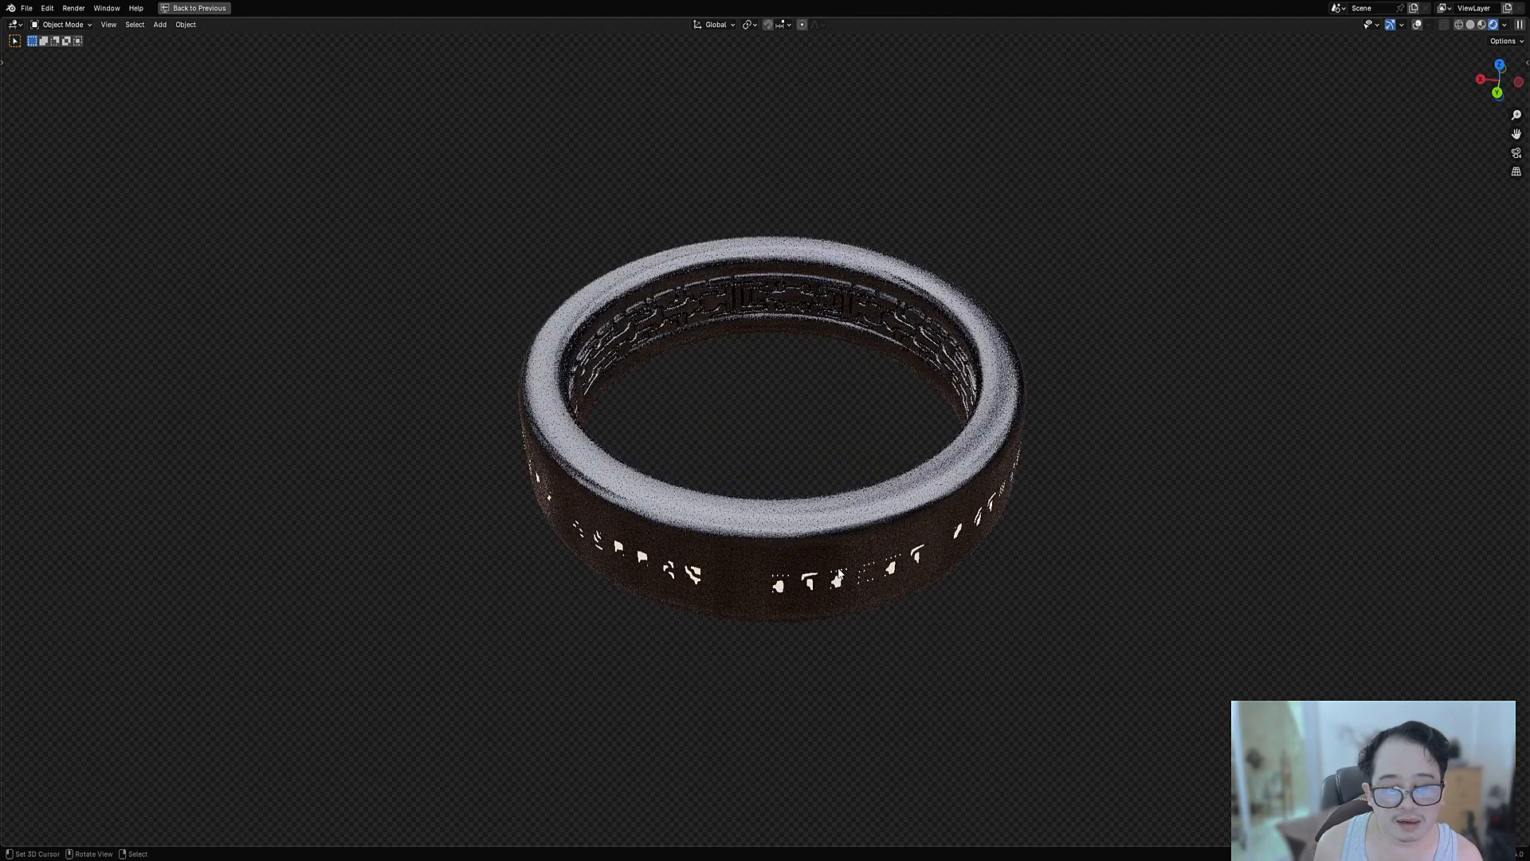
Set the maximum Panel Size of the ring's symbols to 10.
key("F9")
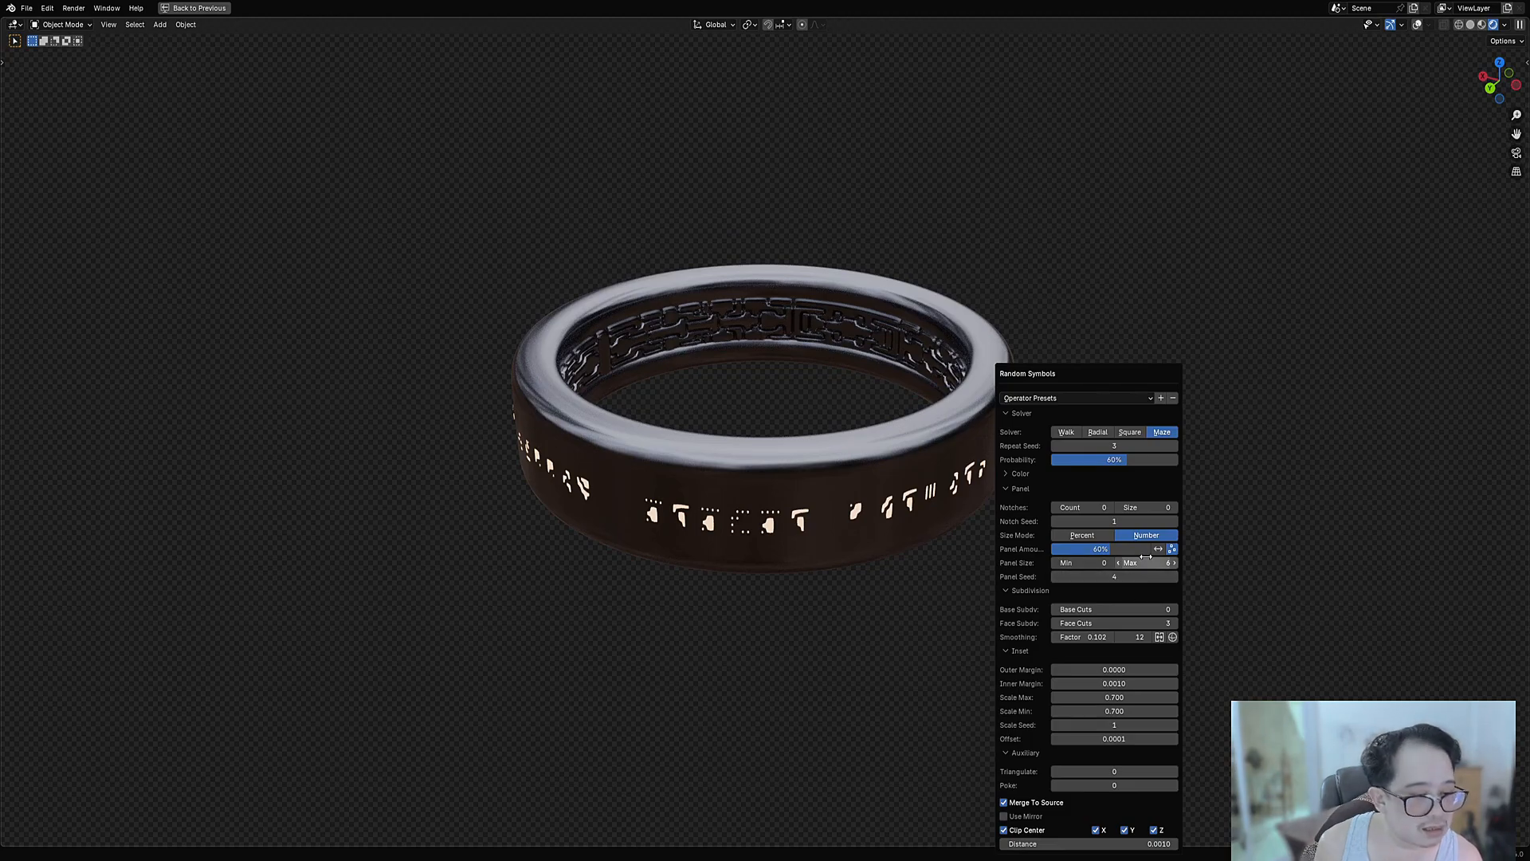
left_click(1114, 563)
type("1")
key("Return")
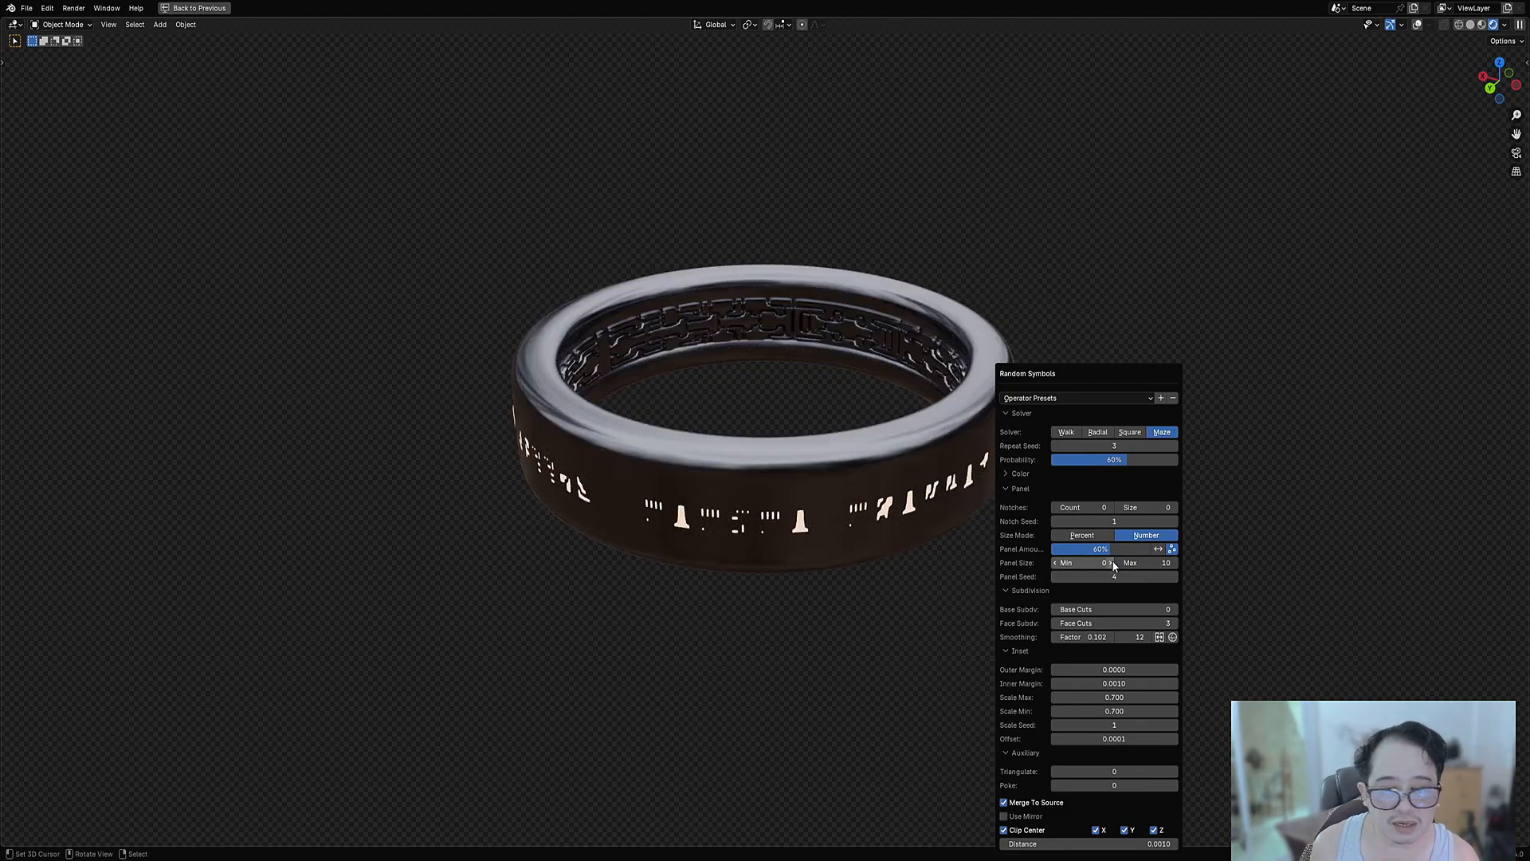
Set the Notches Count of the ring's symbols to 2 and check the inscription around the outer side.
middle_click_drag(973, 541, 749, 428)
key("F9")
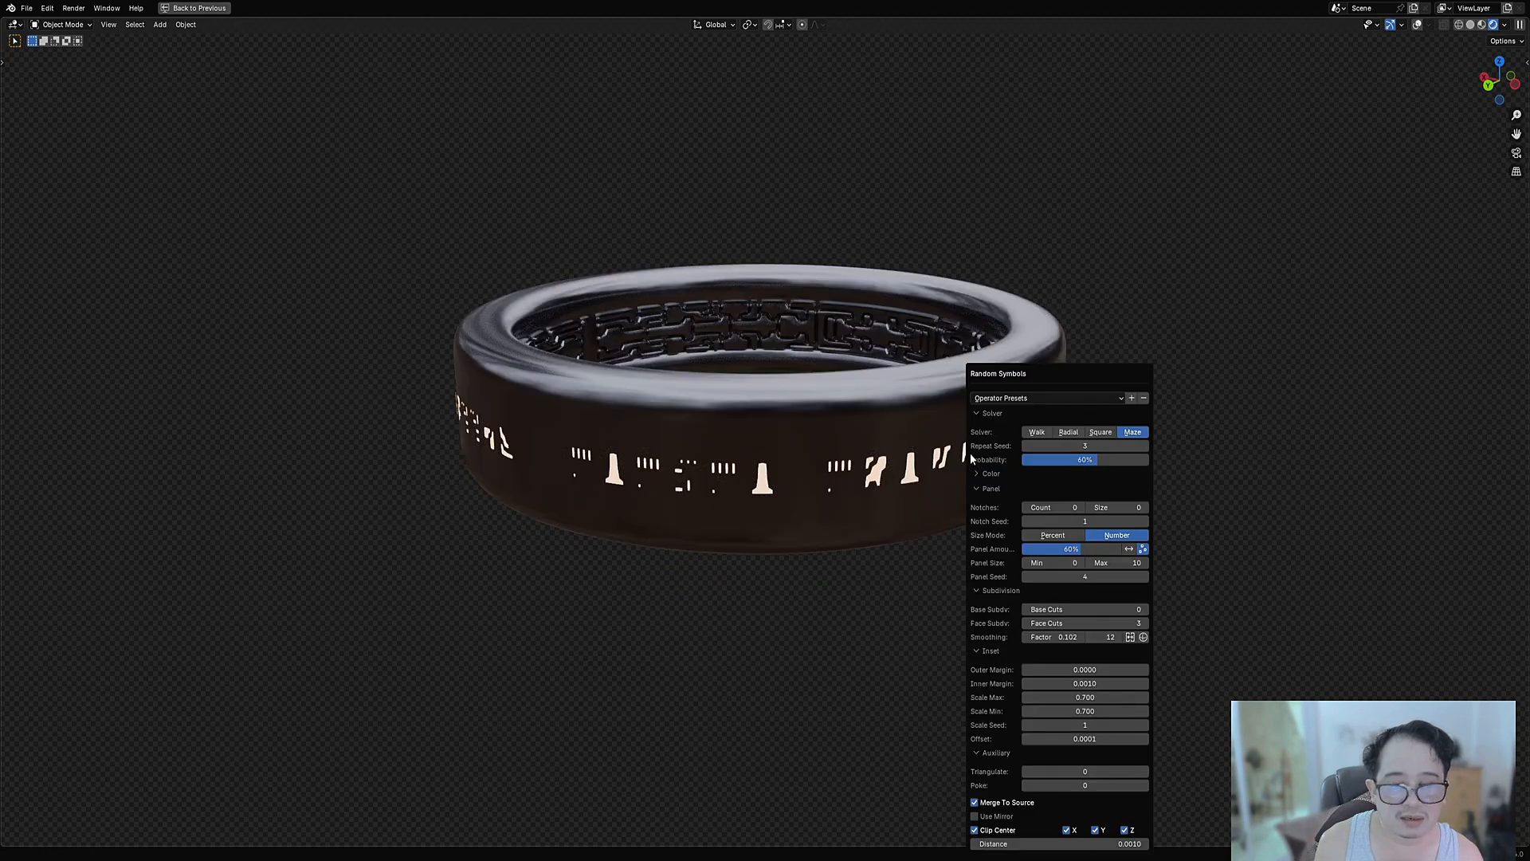
left_click_drag(1050, 507, 1072, 507)
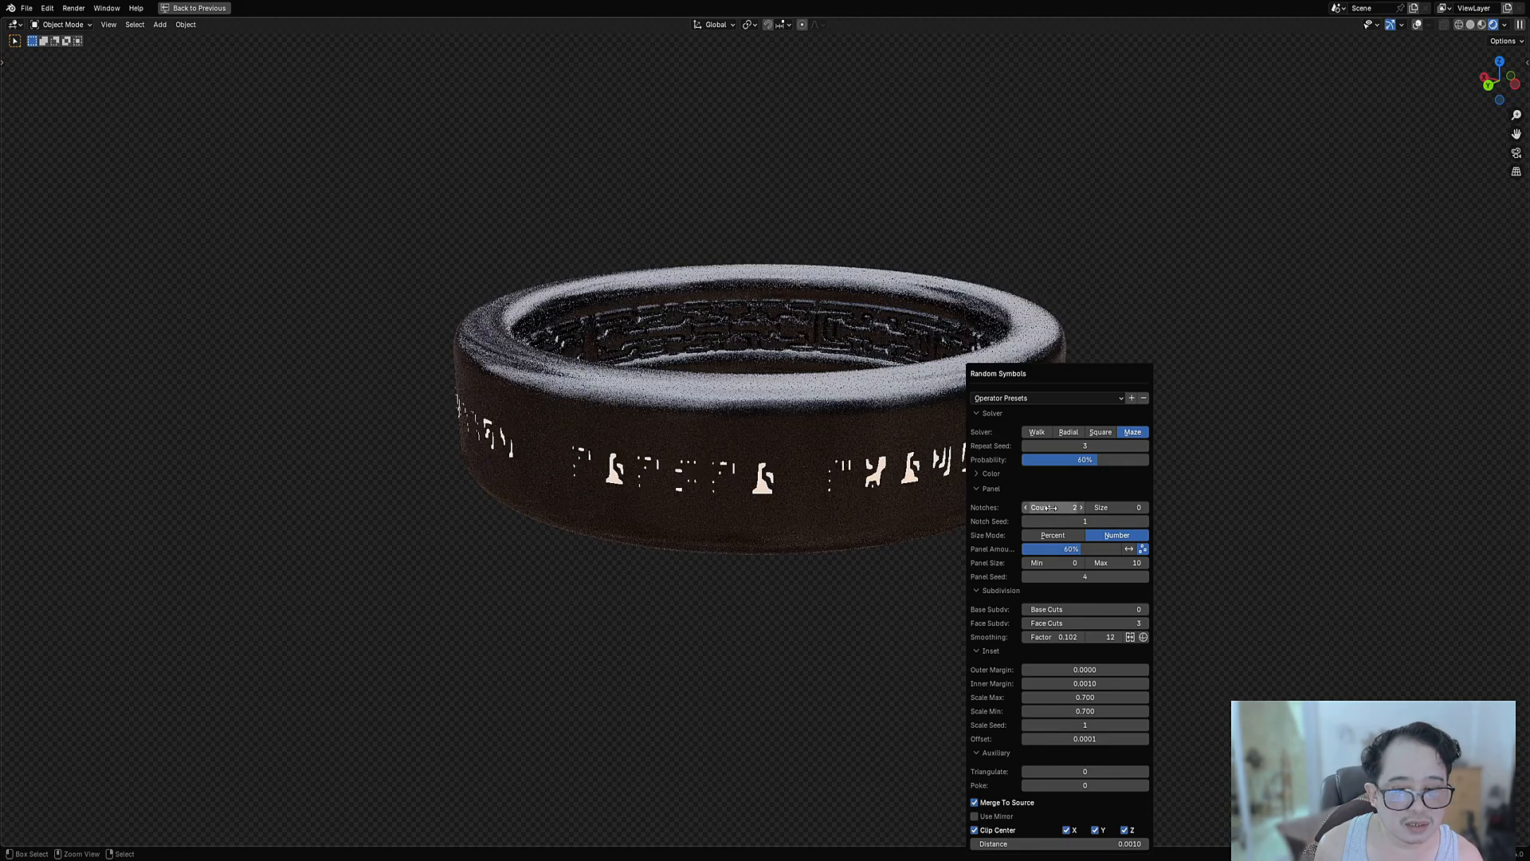
middle_click_drag(953, 486, 969, 438)
scroll(927, 593, "up", 2)
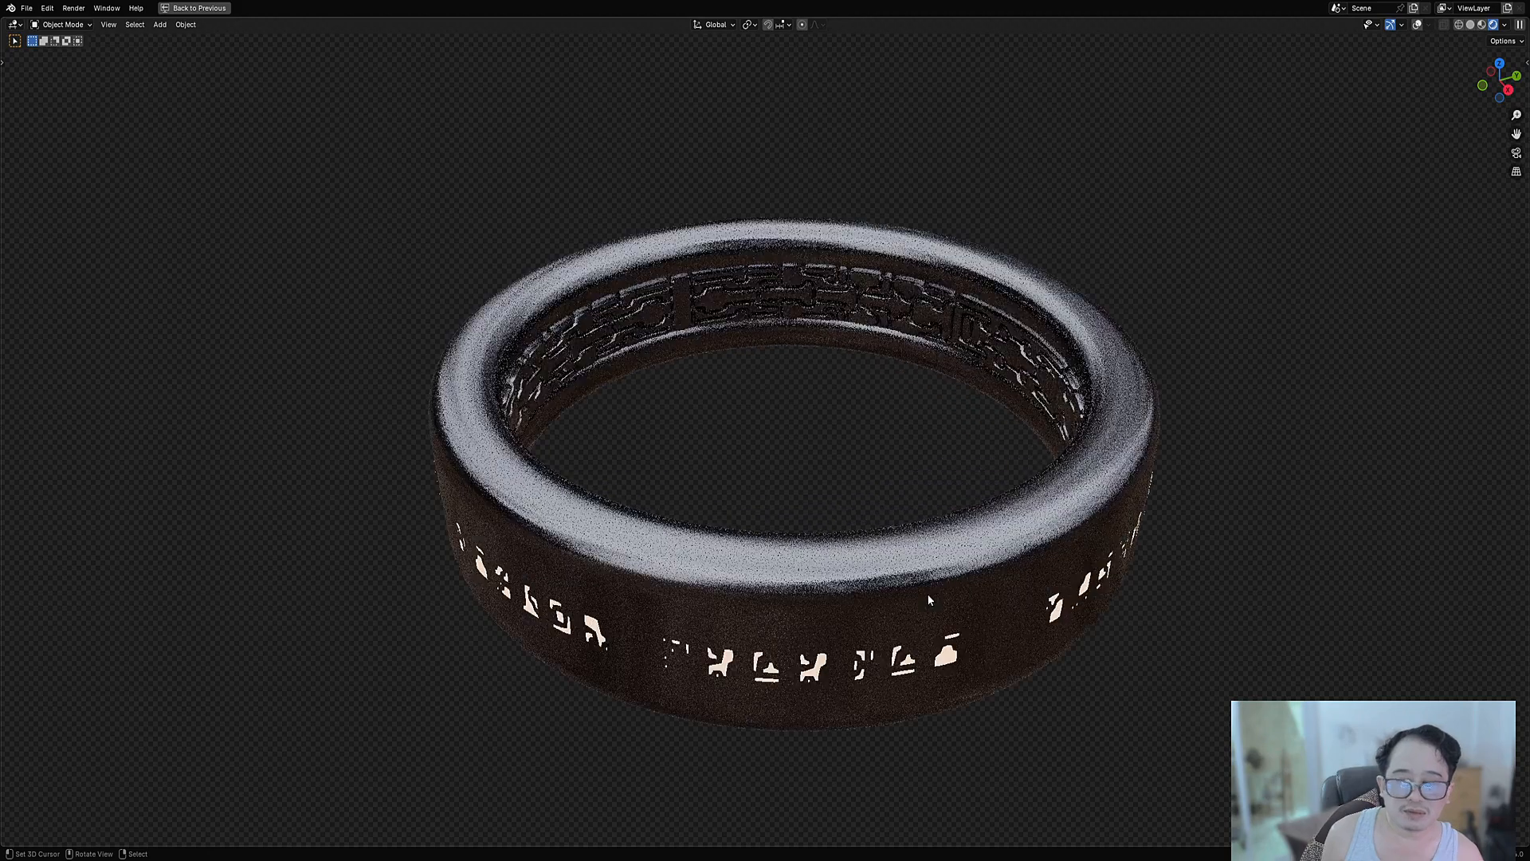
middle_click_drag(924, 593, 861, 548)
scroll(893, 586, "up", 1)
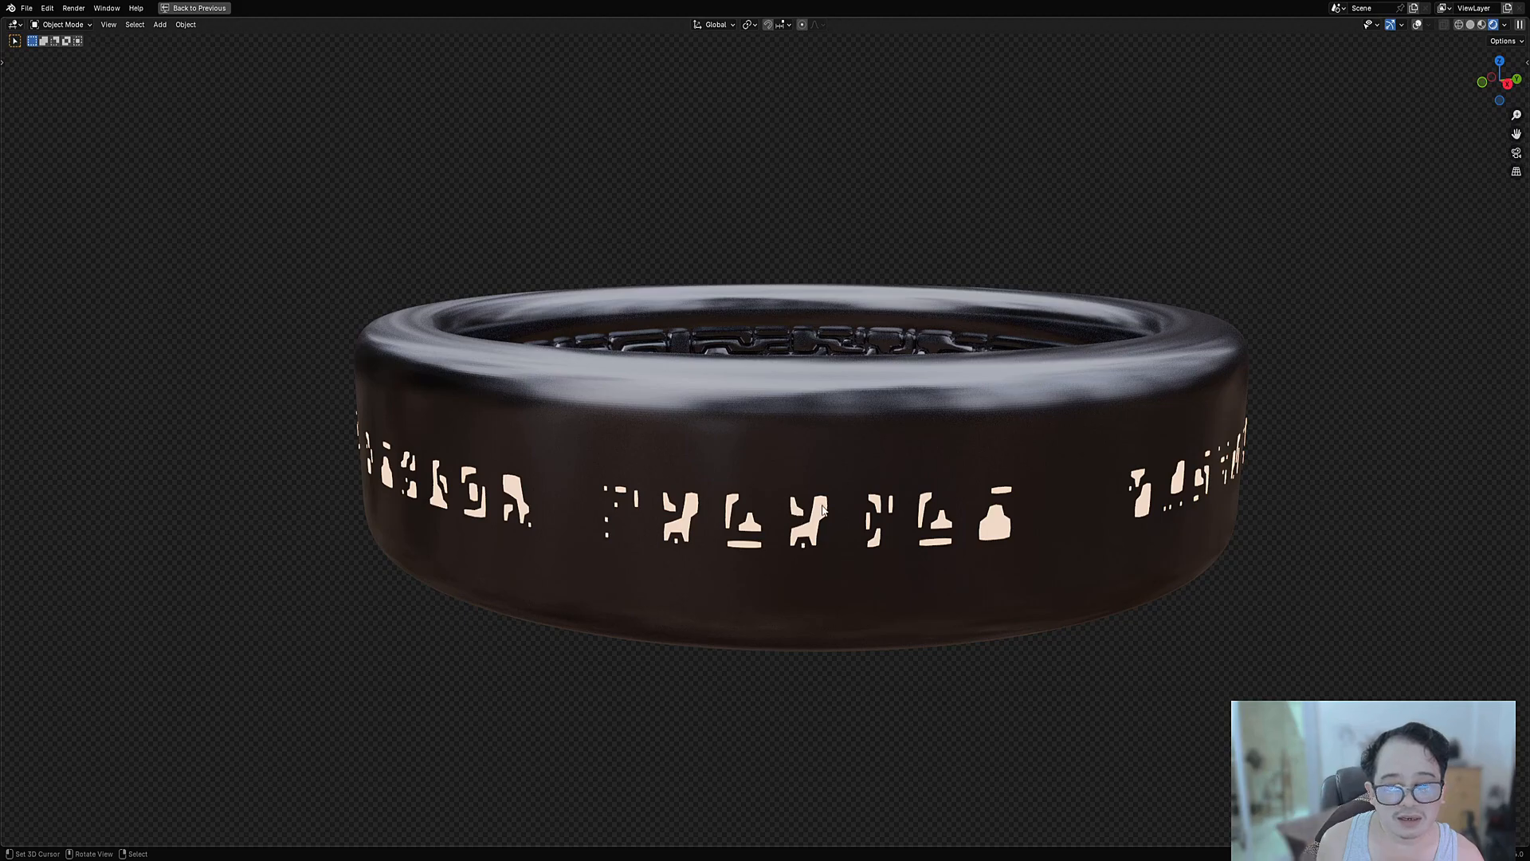
Examine the symbol inscription segments around the ring's outer side from several angles and distances.
middle_click_drag(793, 507, 760, 505)
scroll(777, 508, "down", 1)
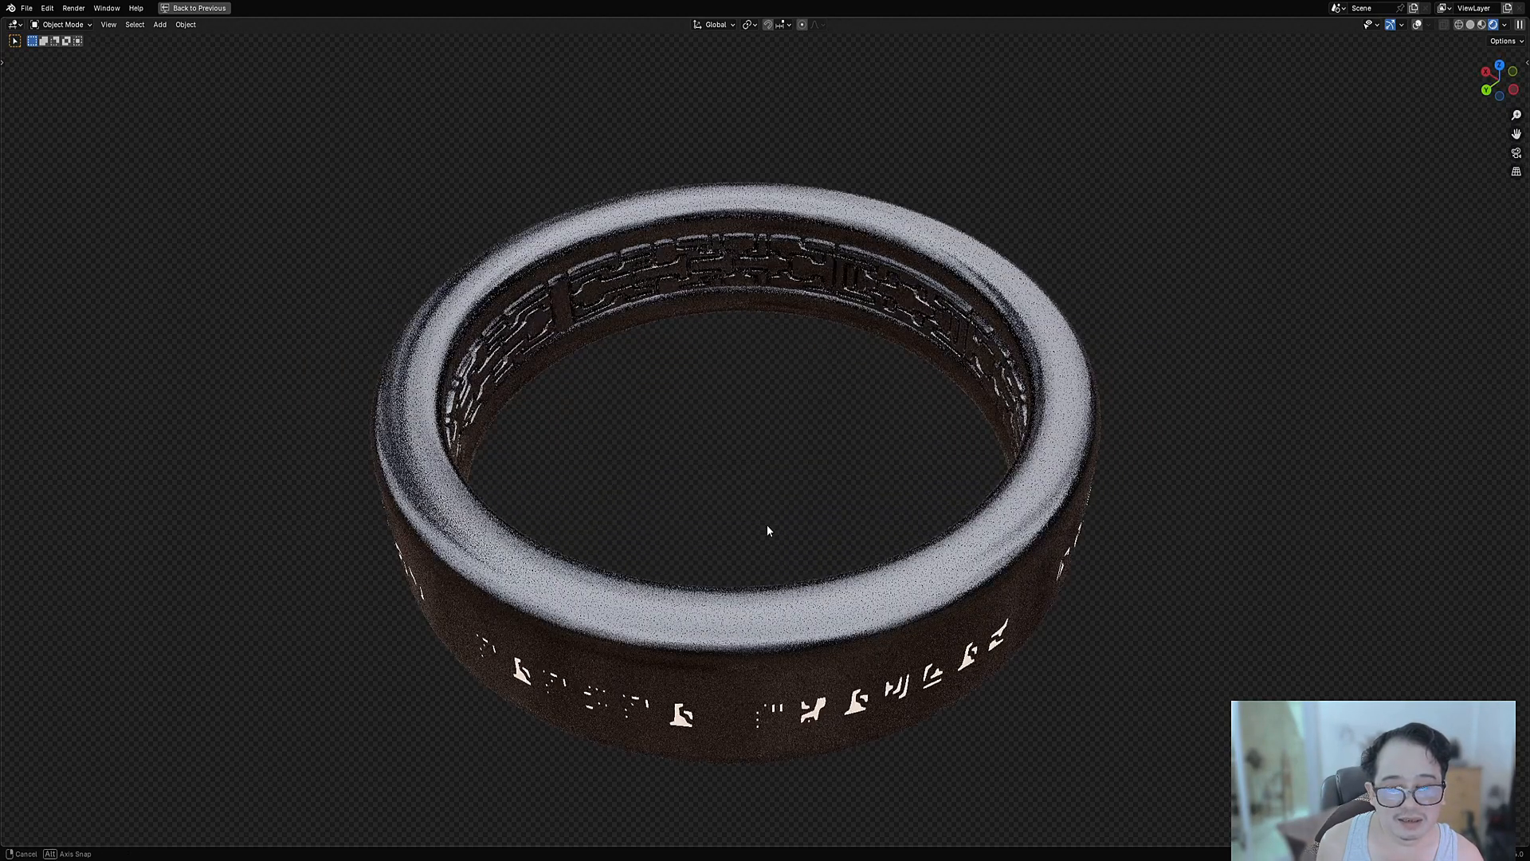
middle_click_drag(766, 525, 765, 504)
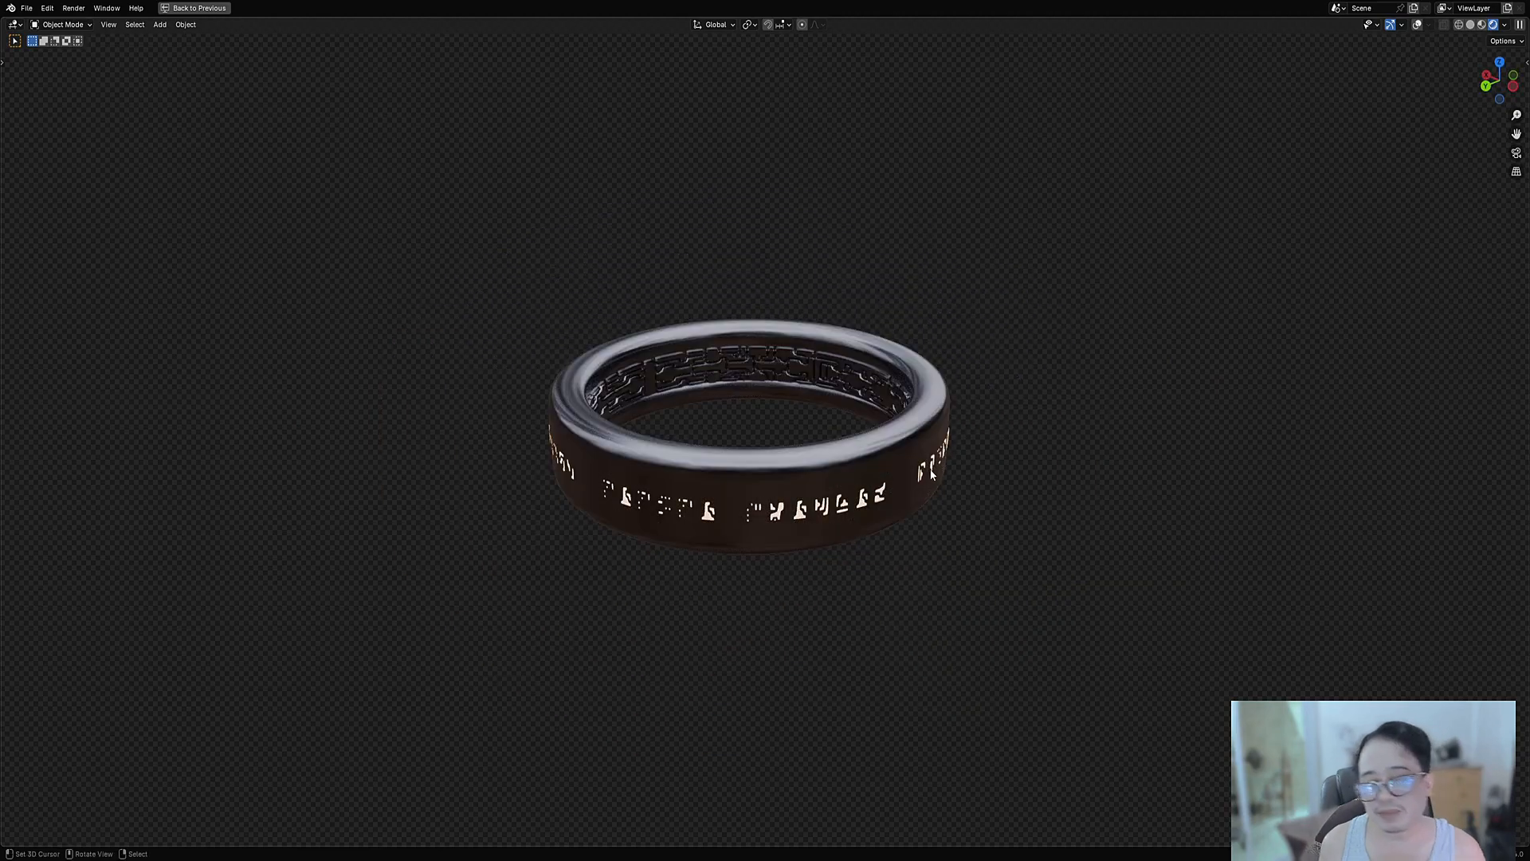
middle_click_drag(928, 474, 896, 466)
scroll(901, 467, "up", 2)
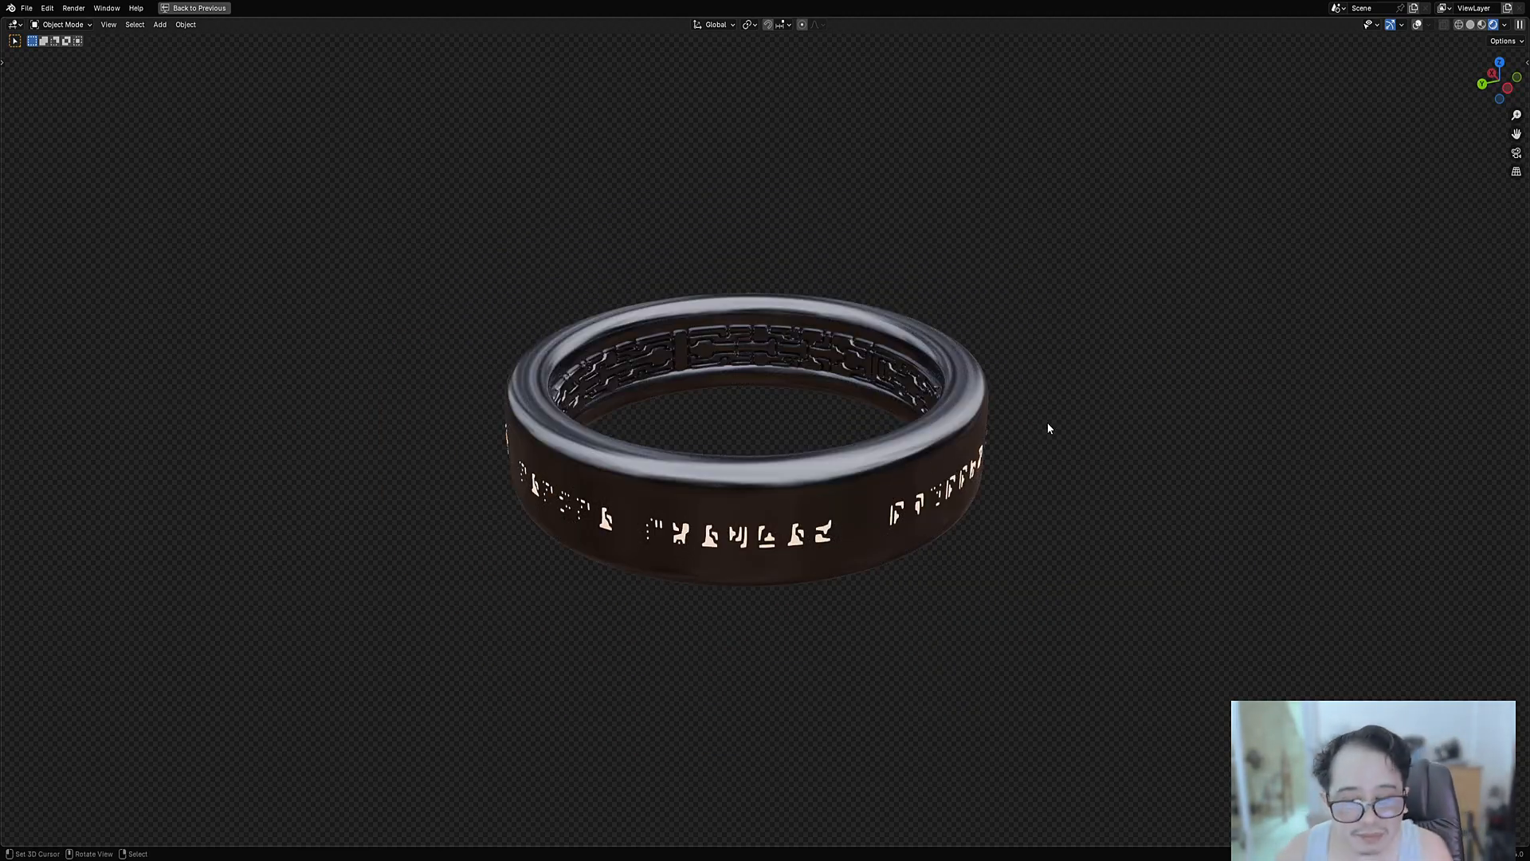
middle_click_drag(1047, 429, 524, 558)
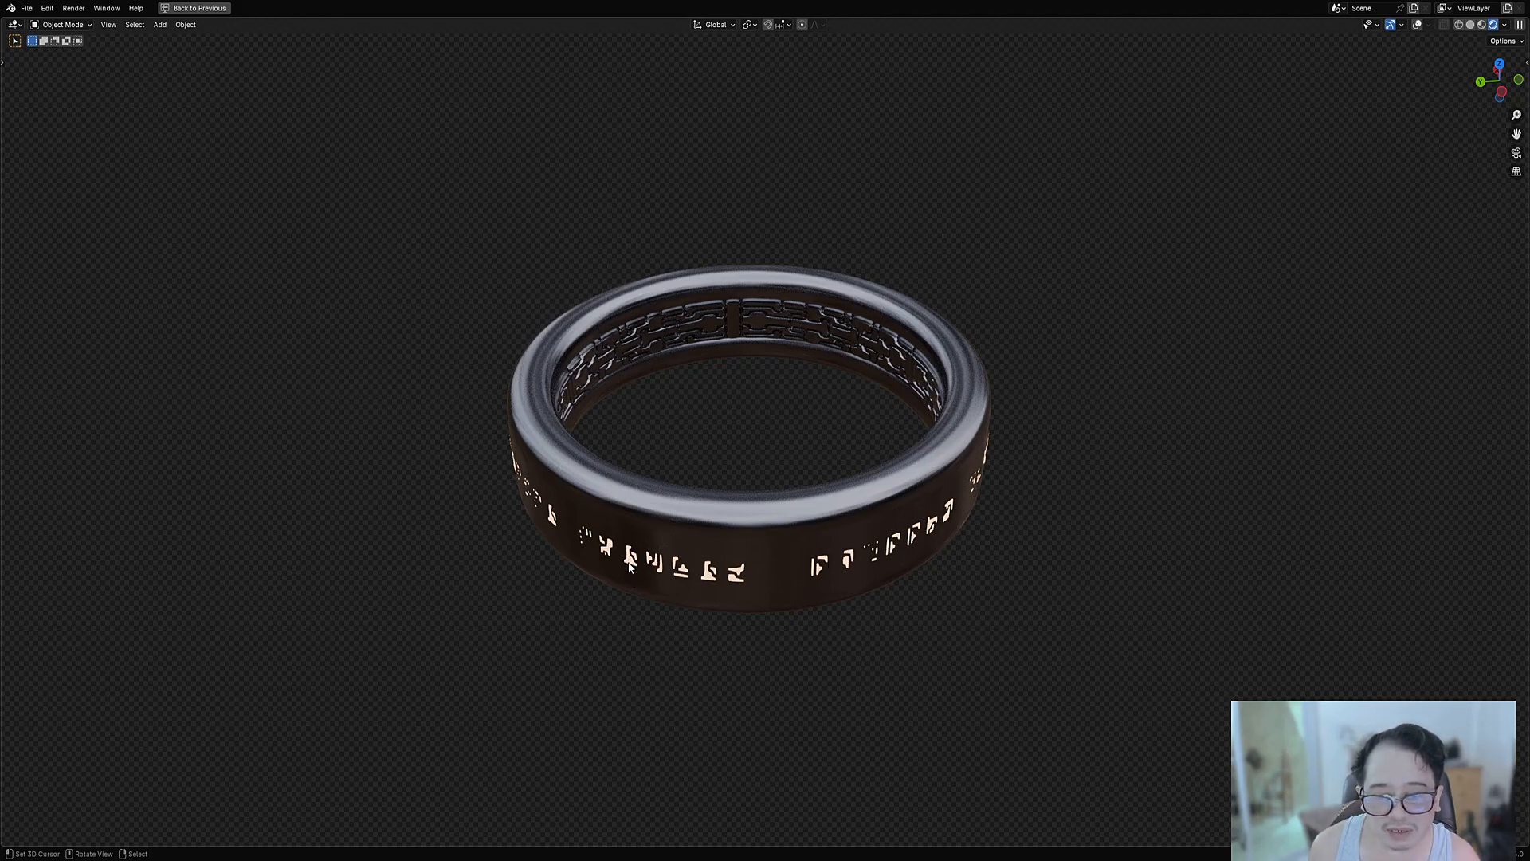
mouse_move(731, 586)
middle_mouse_down()
mouse_move(866, 566)
mouse_move(711, 563)
middle_mouse_up()
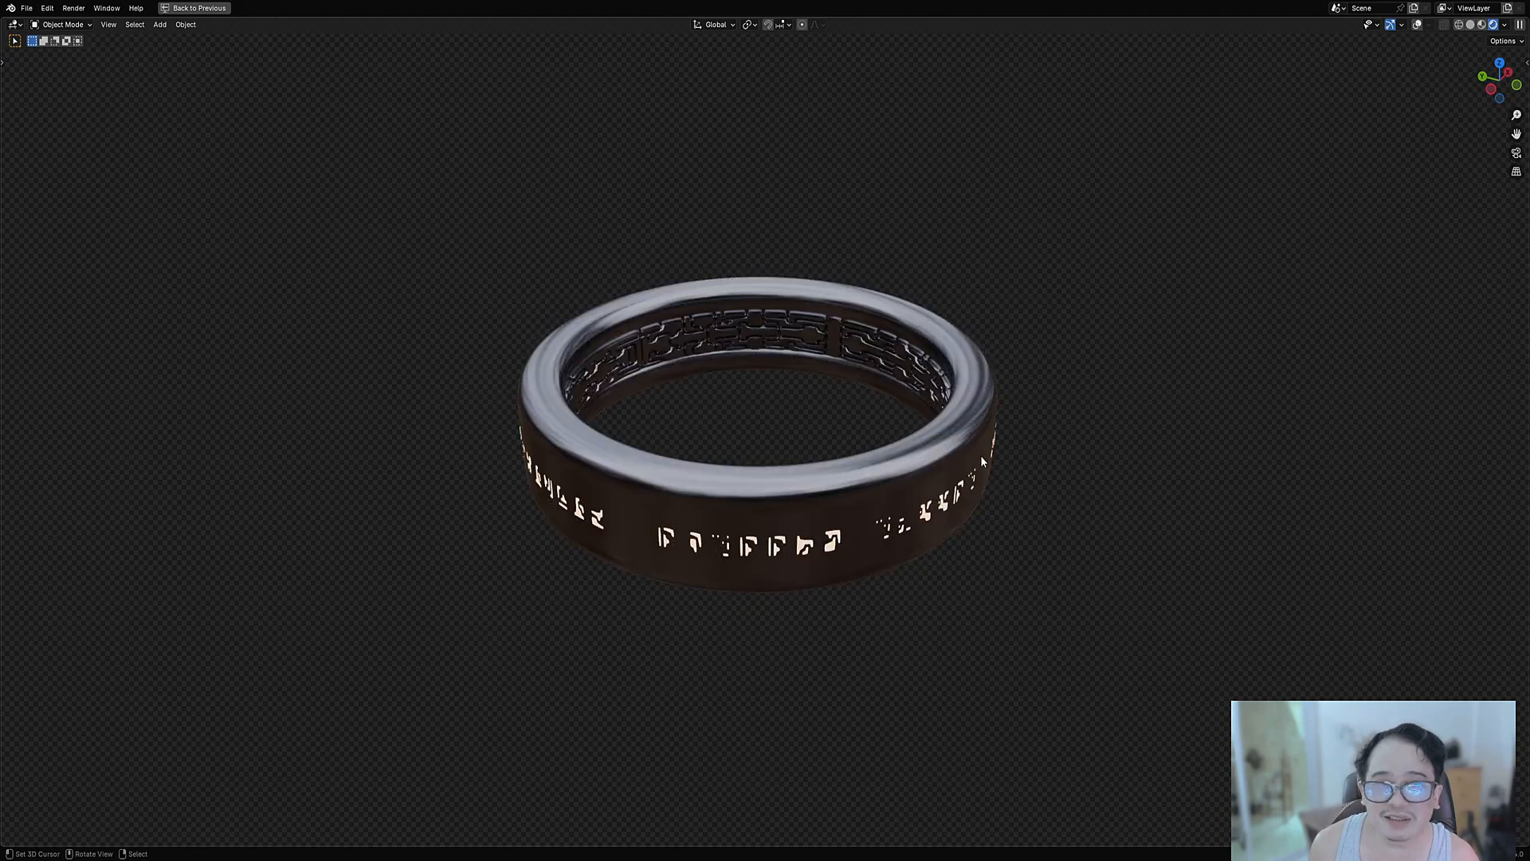
middle_click_drag(927, 518, 832, 549)
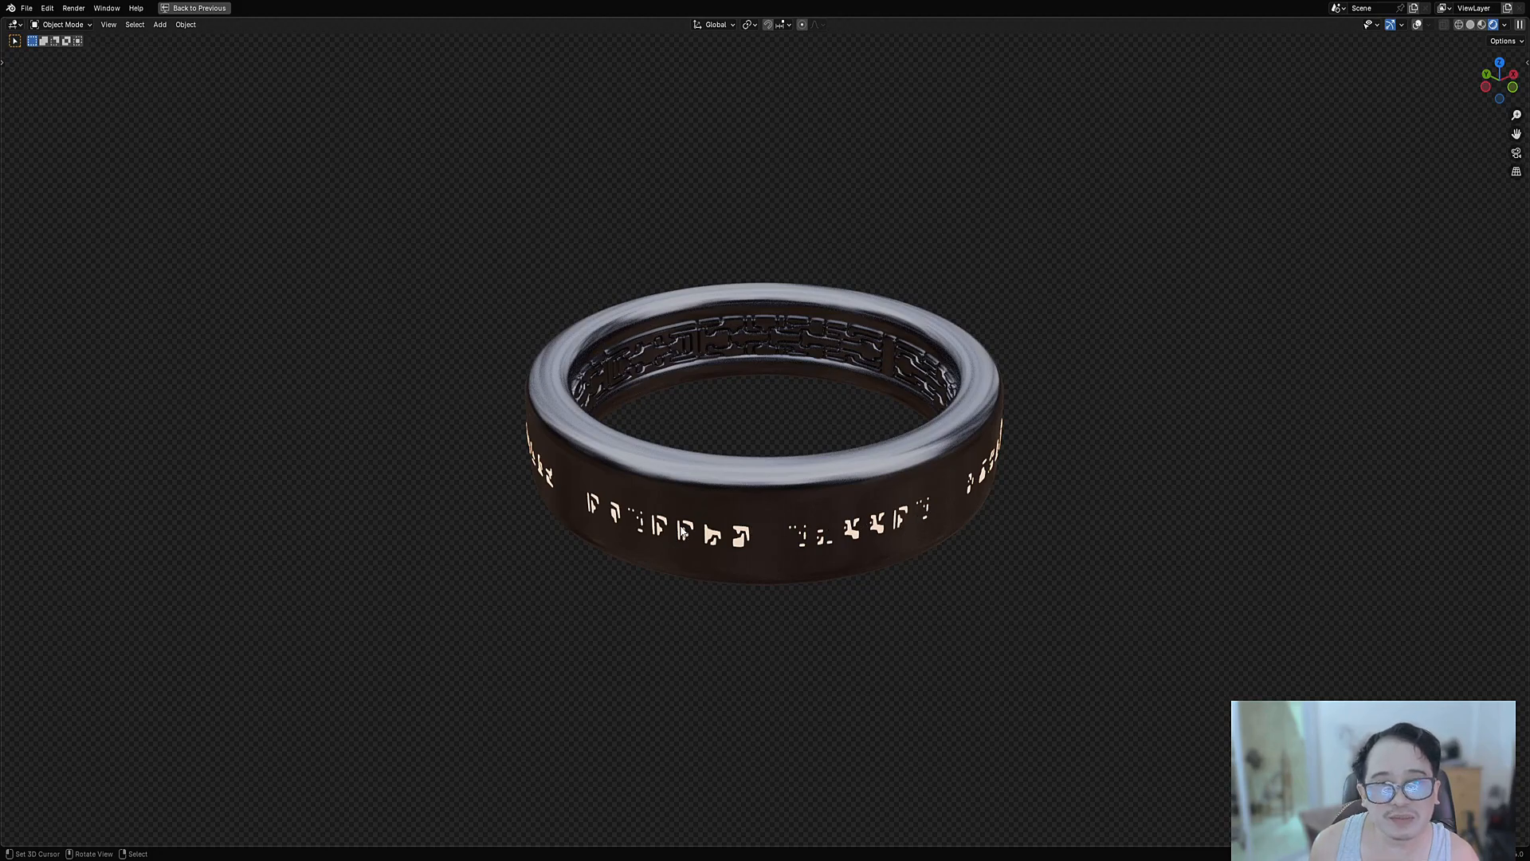
middle_click_drag(683, 533, 639, 541)
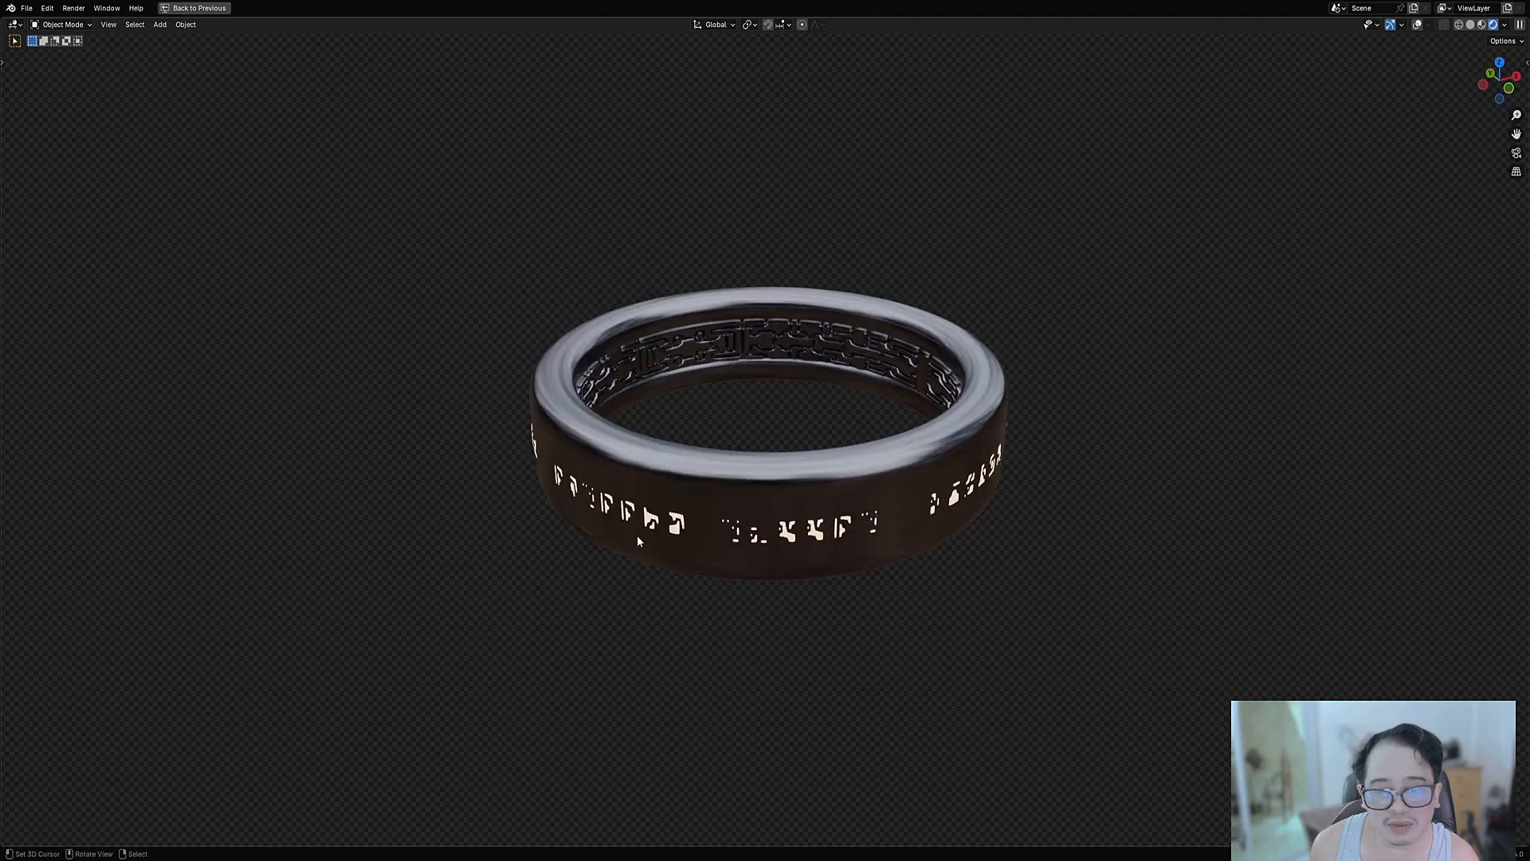
Select four adjacent faces of the ring's base mesh behind one inscription segment and return to Object Mode.
key("Tab")
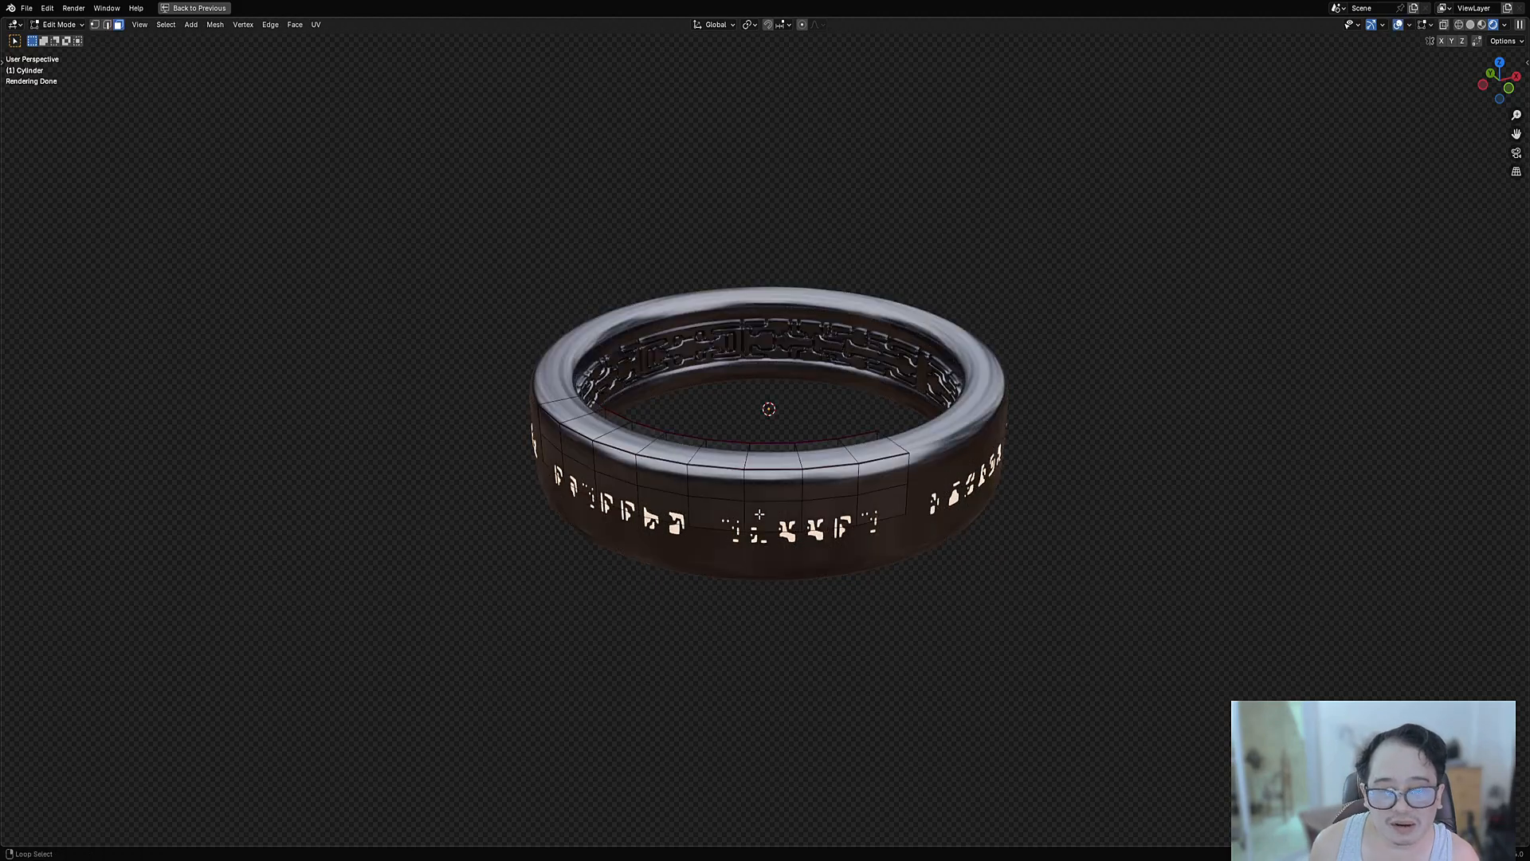
right_click(716, 520)
right_click(770, 520, "shift")
right_click(878, 513, "shift")
right_click(821, 522, "shift")
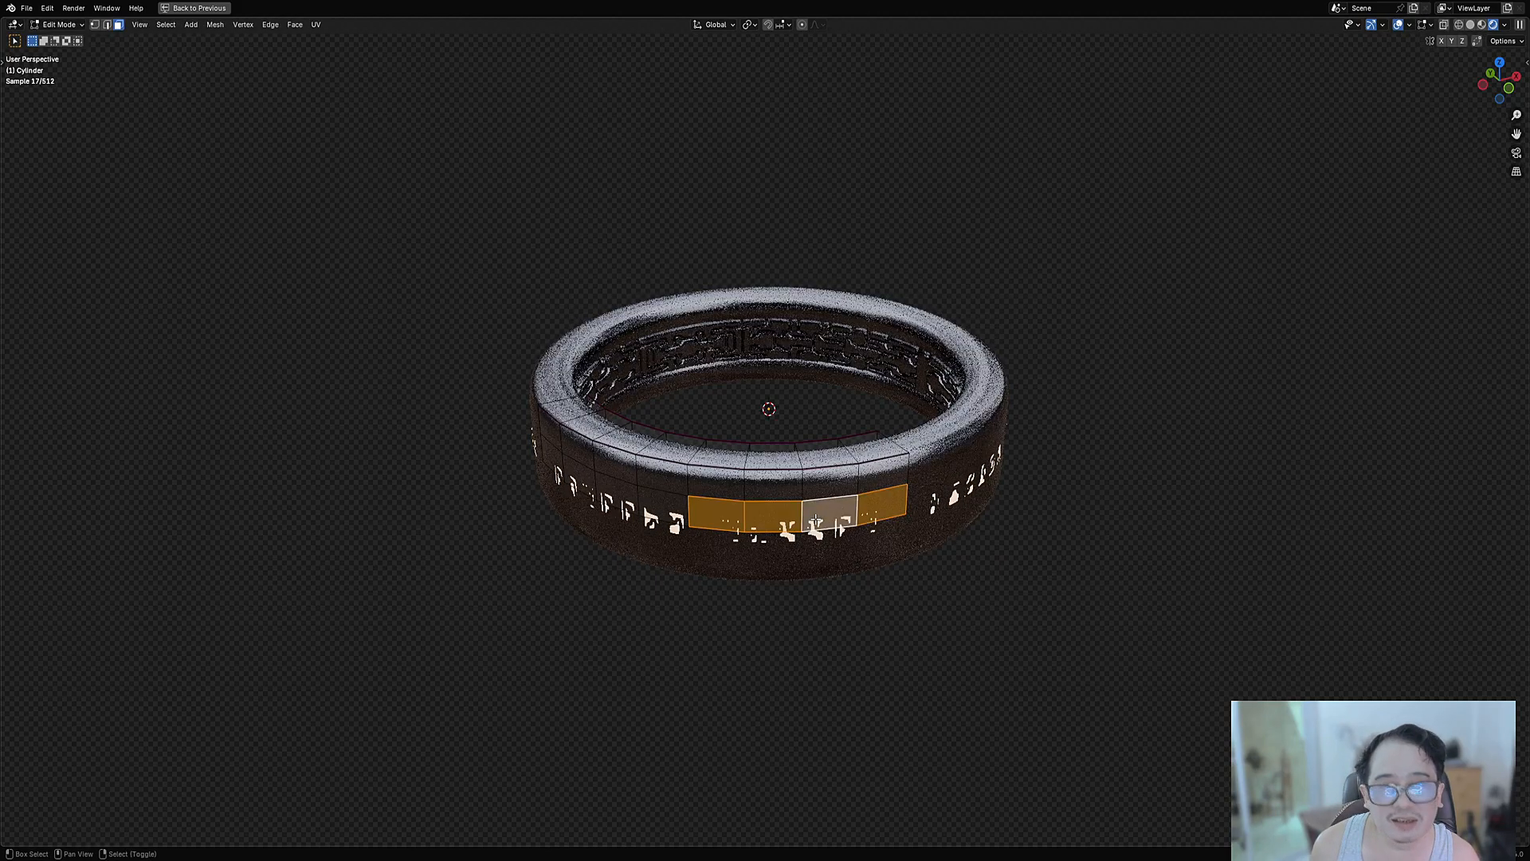
key("Tab")
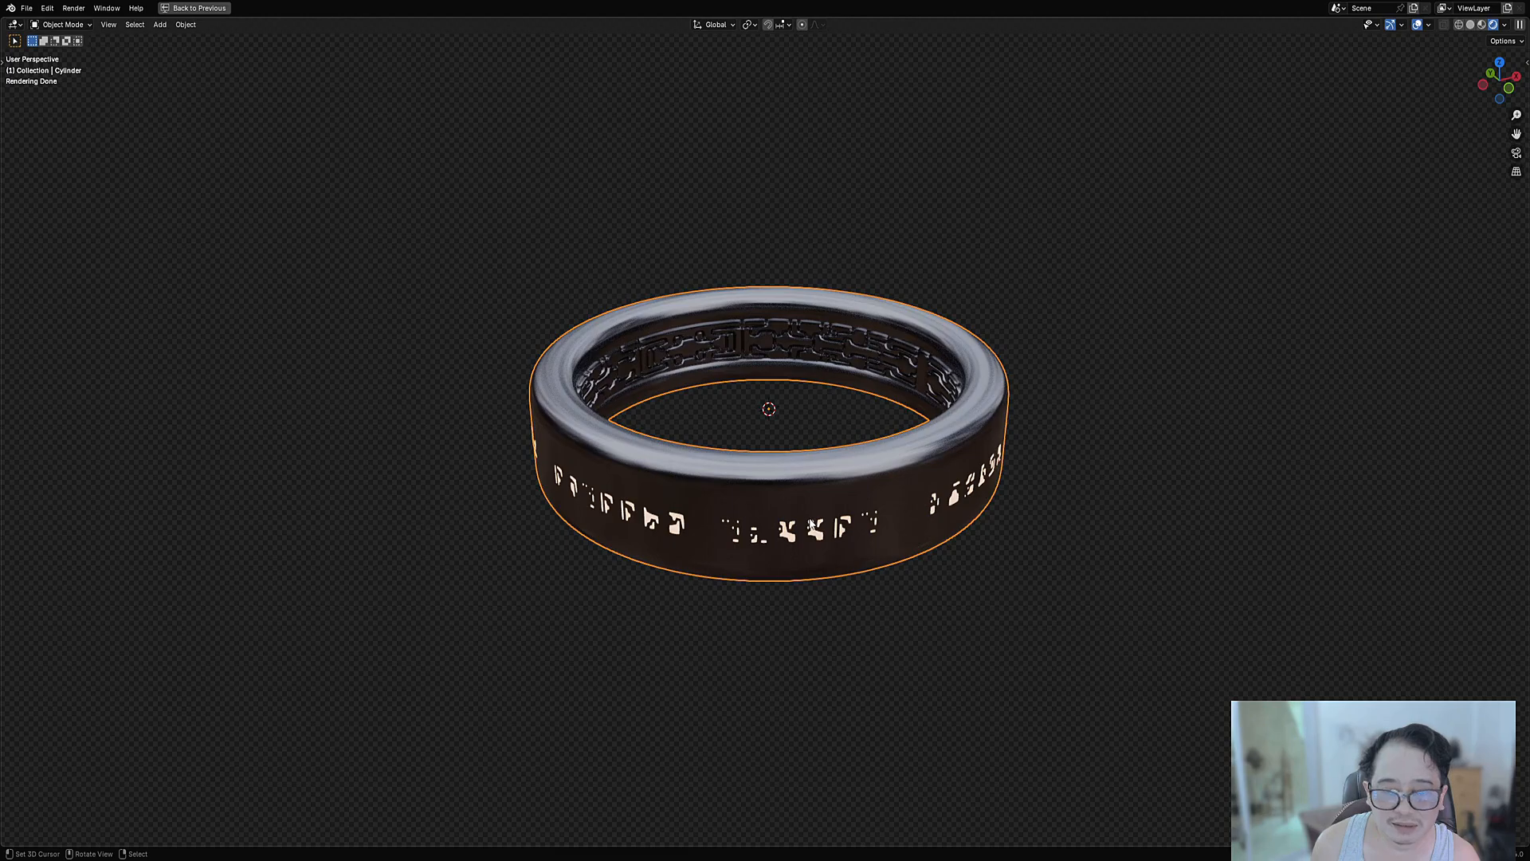
Inspect the inscription around the ring and its inner panels, checking the ring and panel objects and hiding the overlays.
middle_click_drag(815, 522, 949, 523)
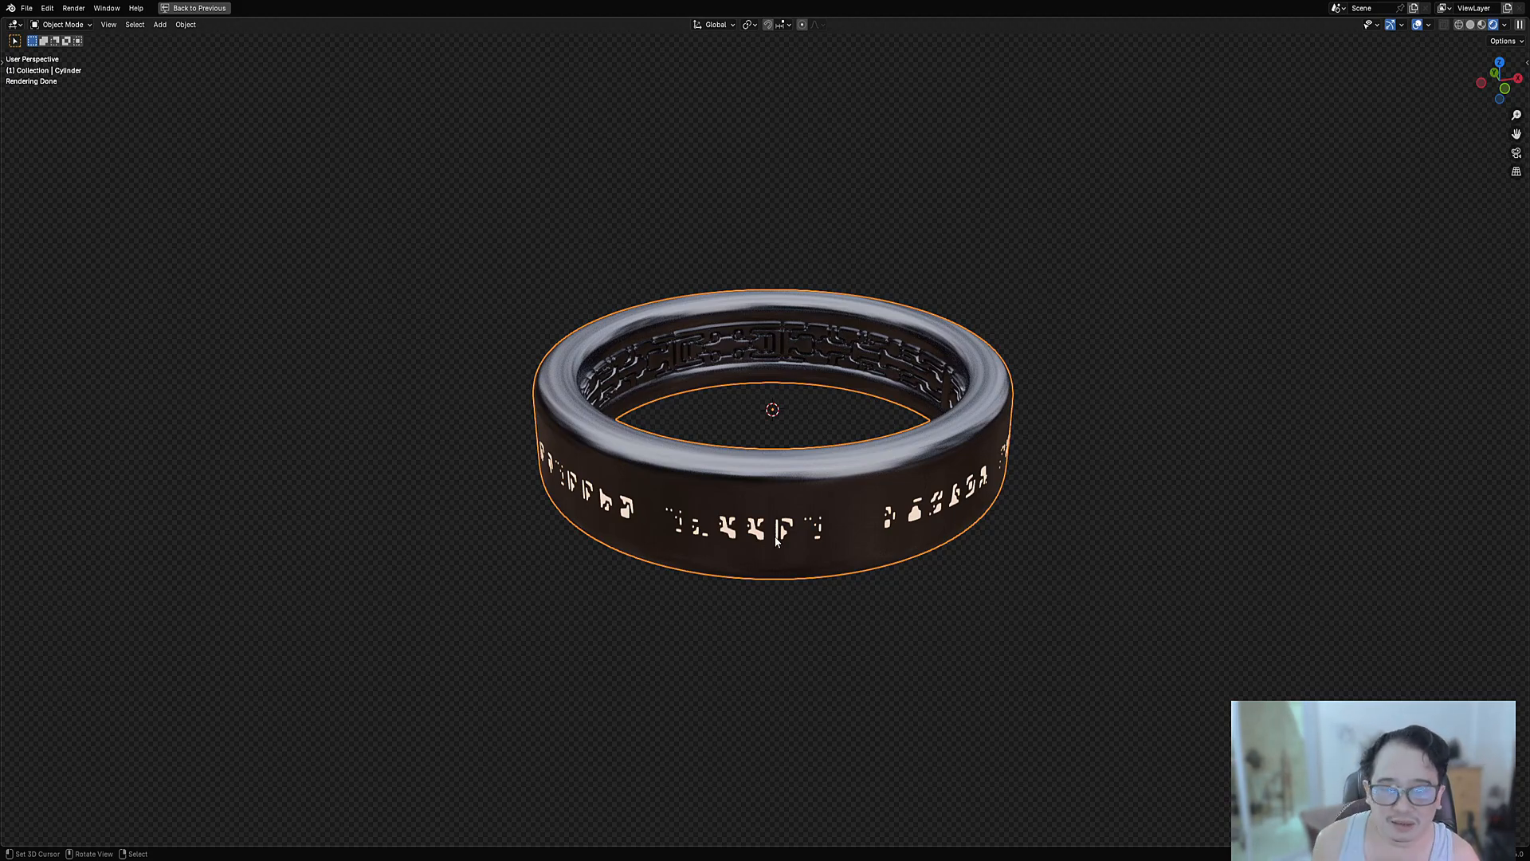
middle_click_drag(785, 534, 684, 526)
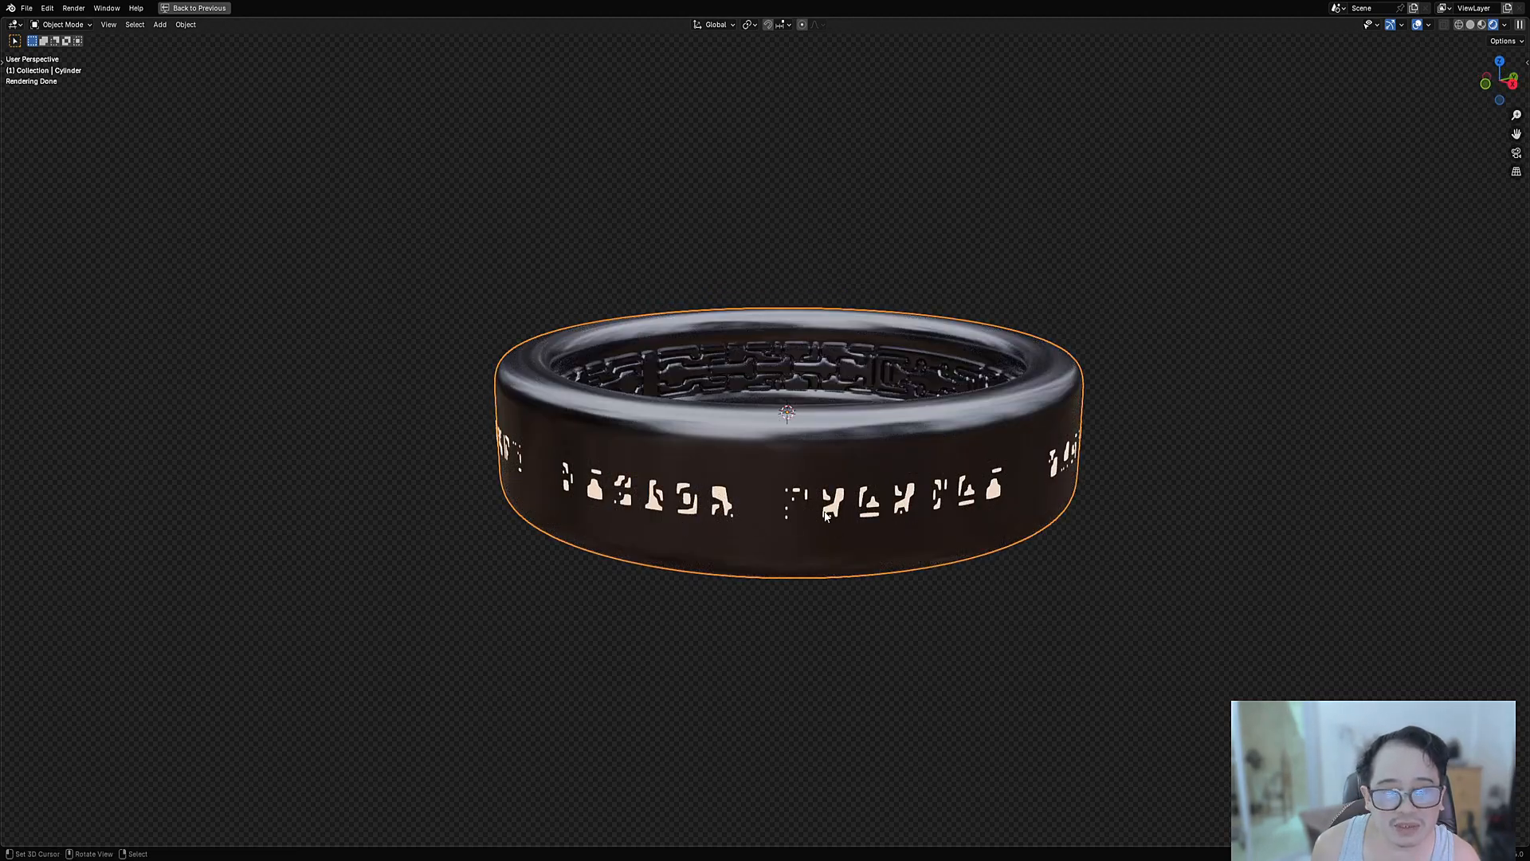
middle_click_drag(826, 517, 843, 544)
scroll(843, 544, "down", 2)
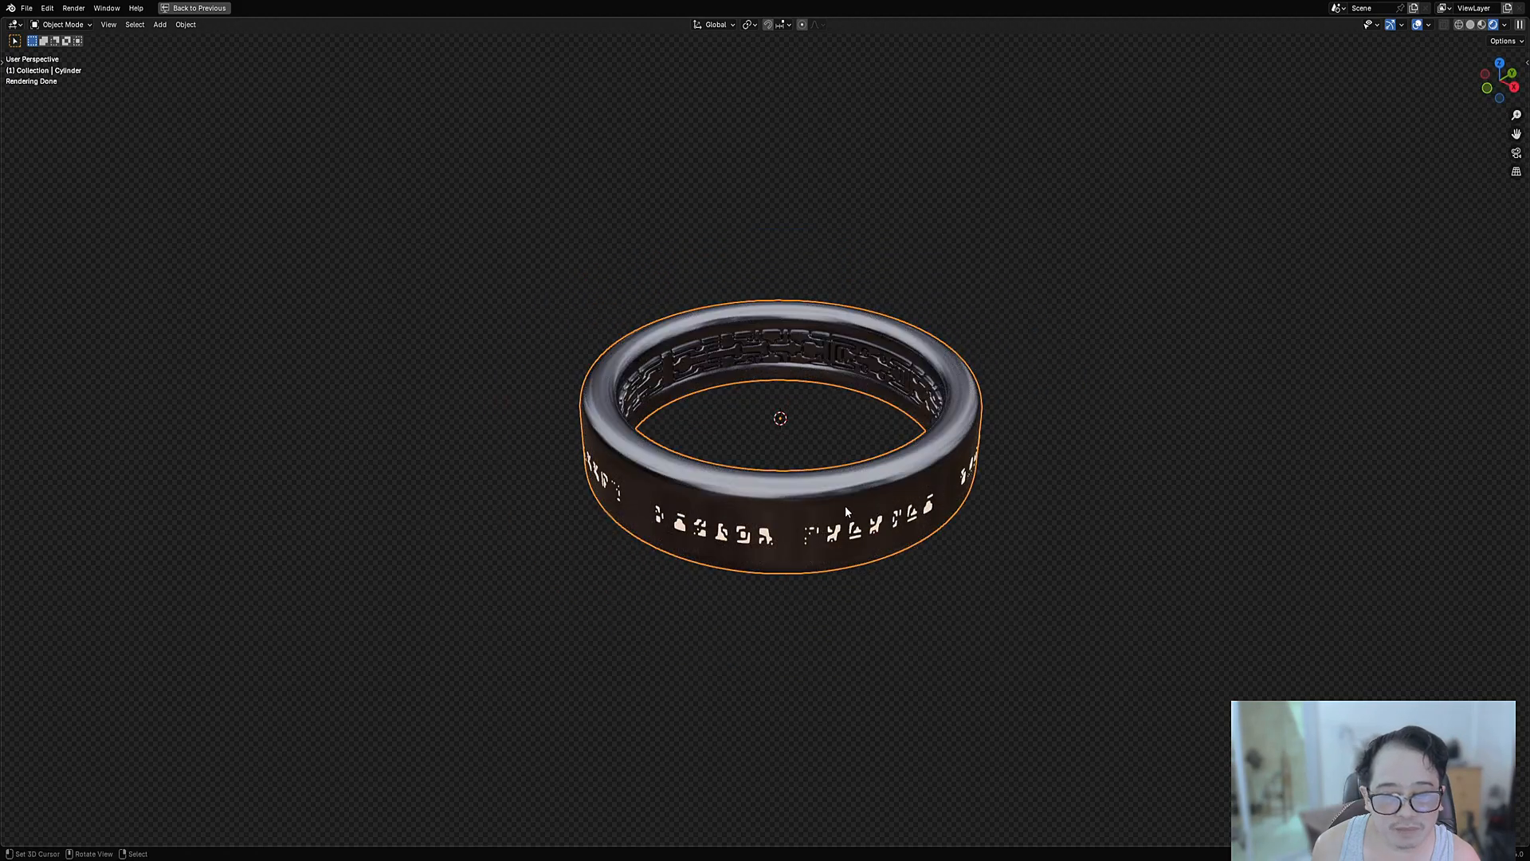
left_click(844, 509)
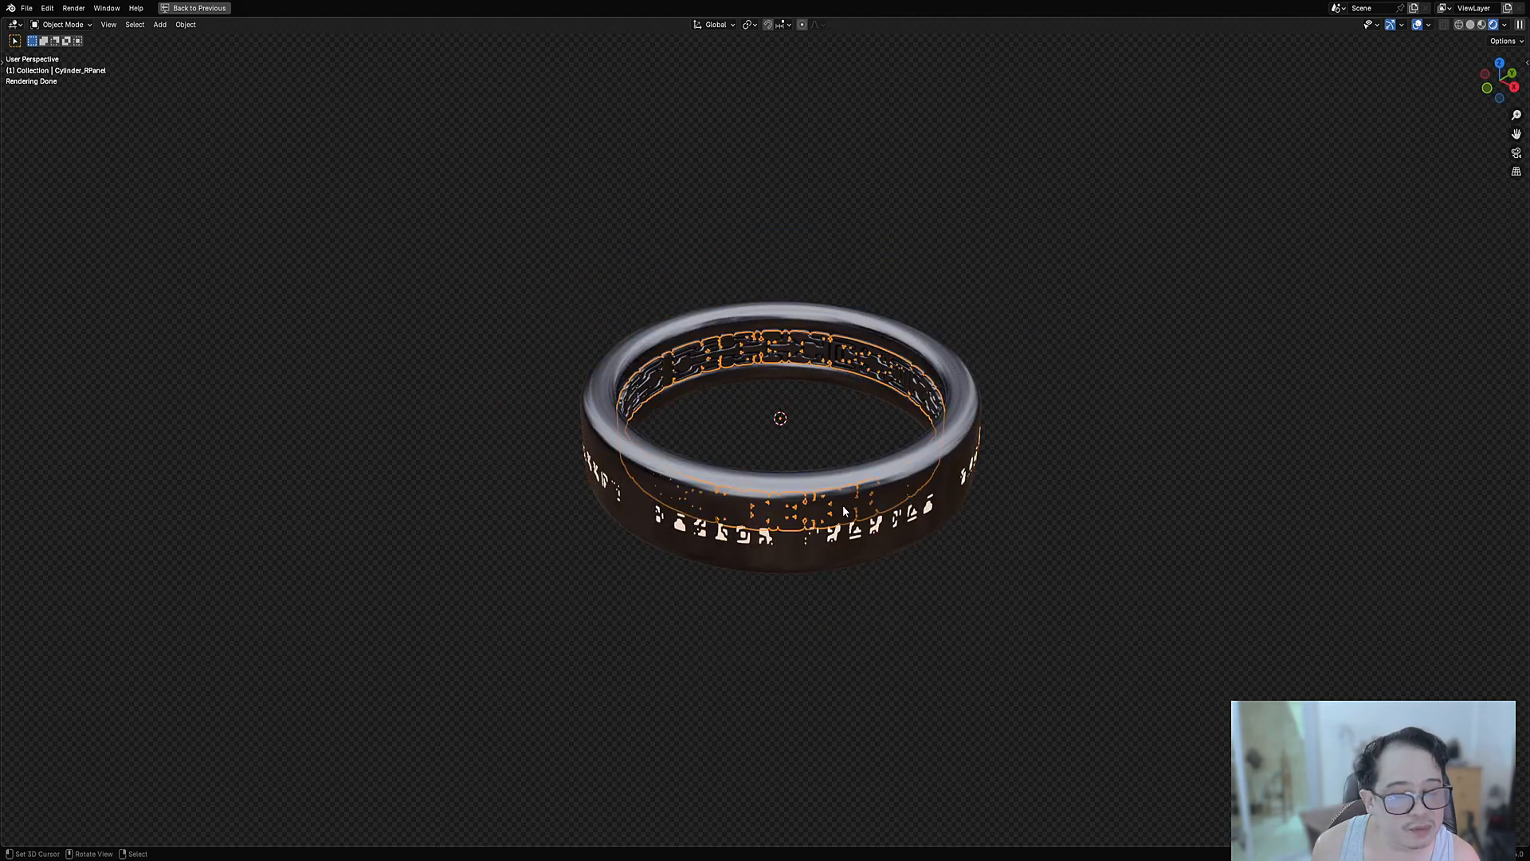
left_click(854, 538)
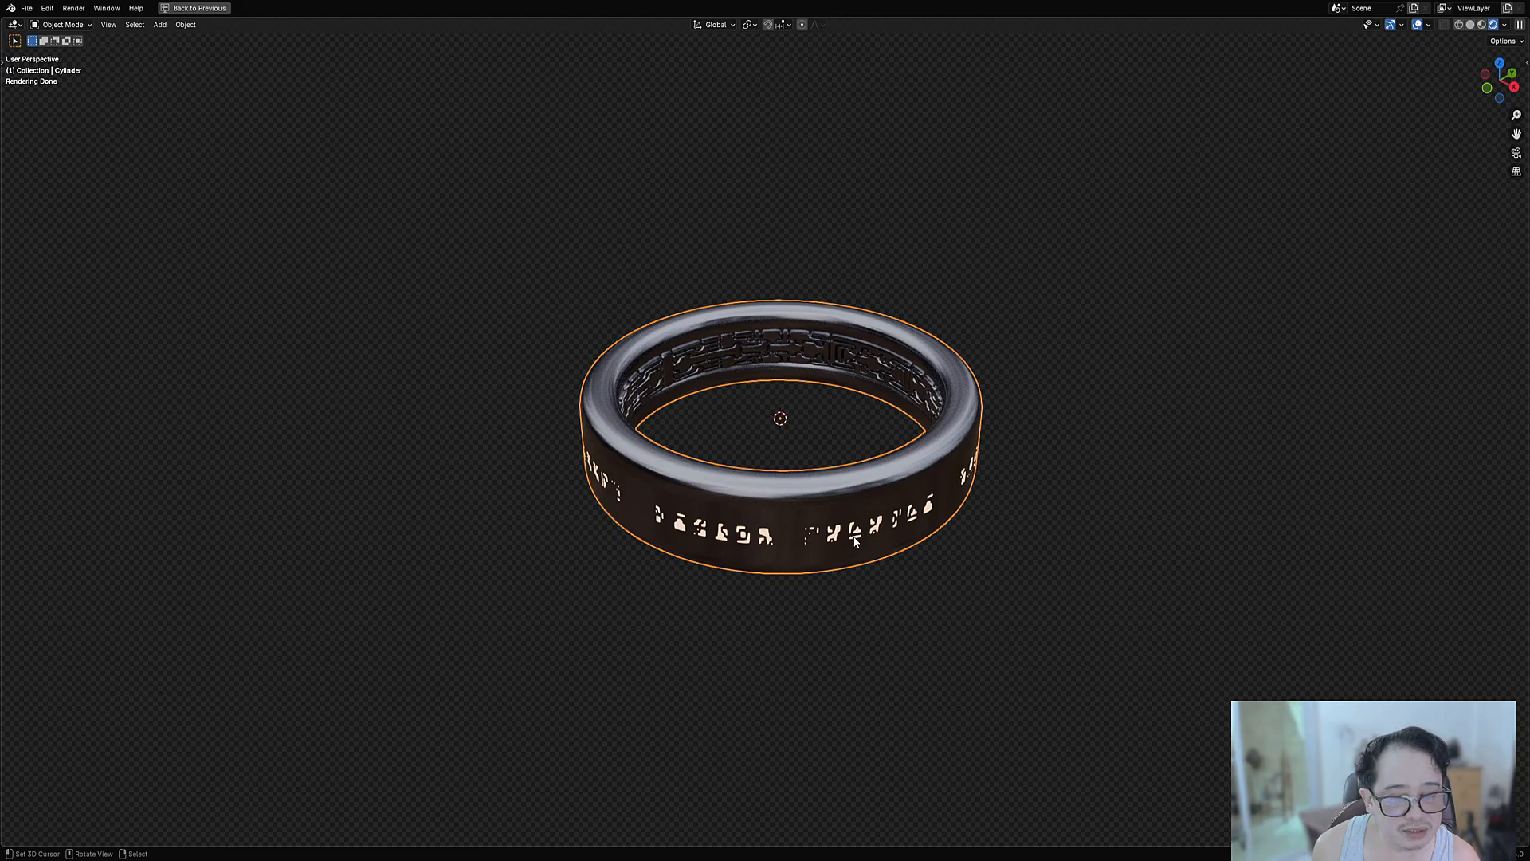
left_click(854, 539)
key("alt+shift+z")
mouse_move(918, 532)
middle_mouse_down()
mouse_move(891, 529)
mouse_move(926, 539)
middle_mouse_up()
scroll(891, 529, "up", 1)
scroll(923, 532, "up", 1)
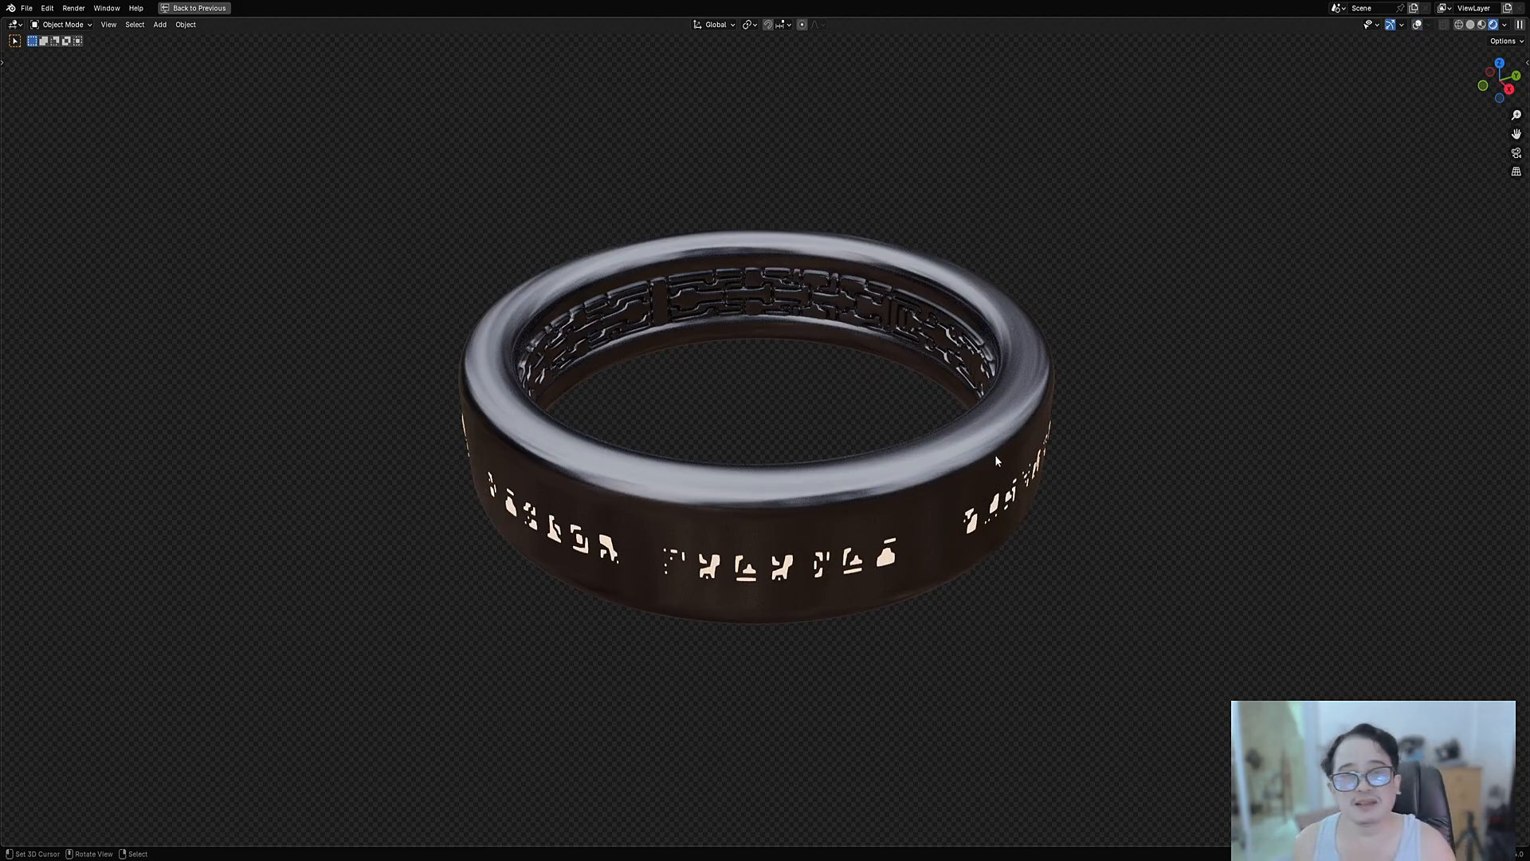
Try to run Random Symbols on the ring in Object Mode.
key("shift+q")
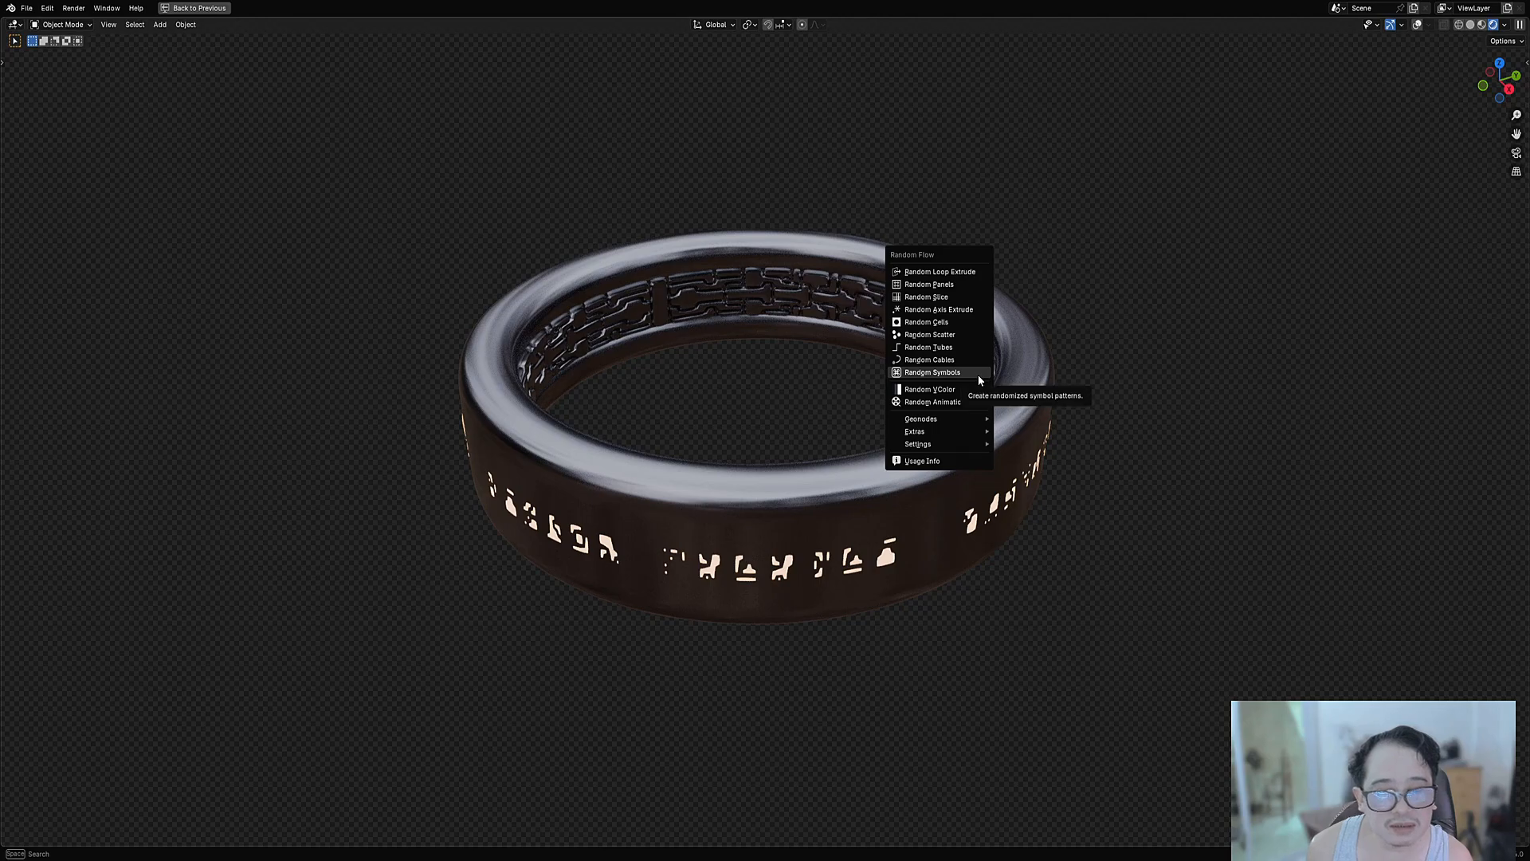
left_click(979, 373)
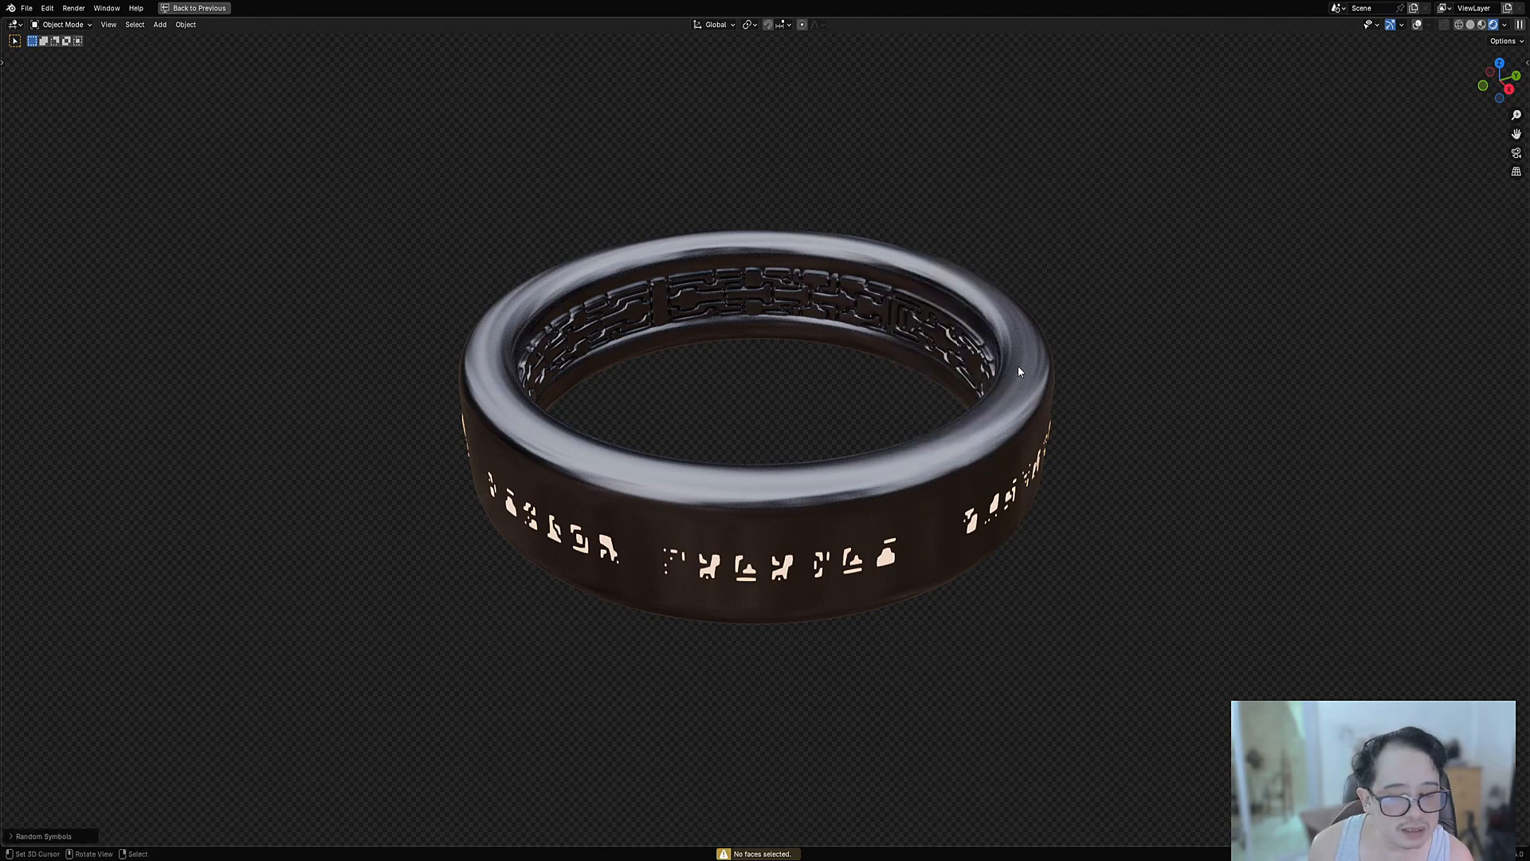
key("shift+q")
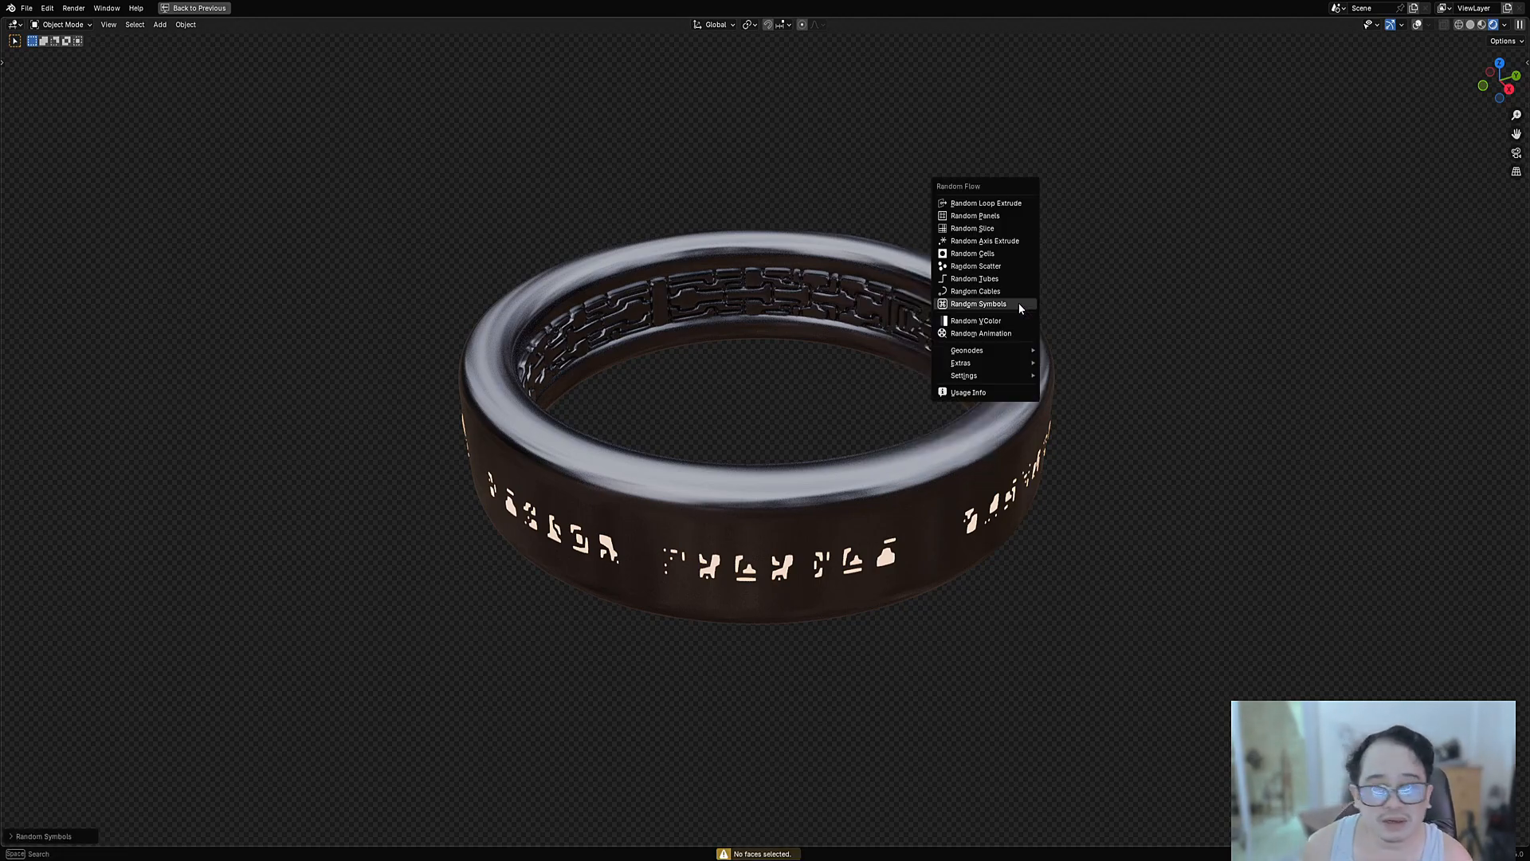
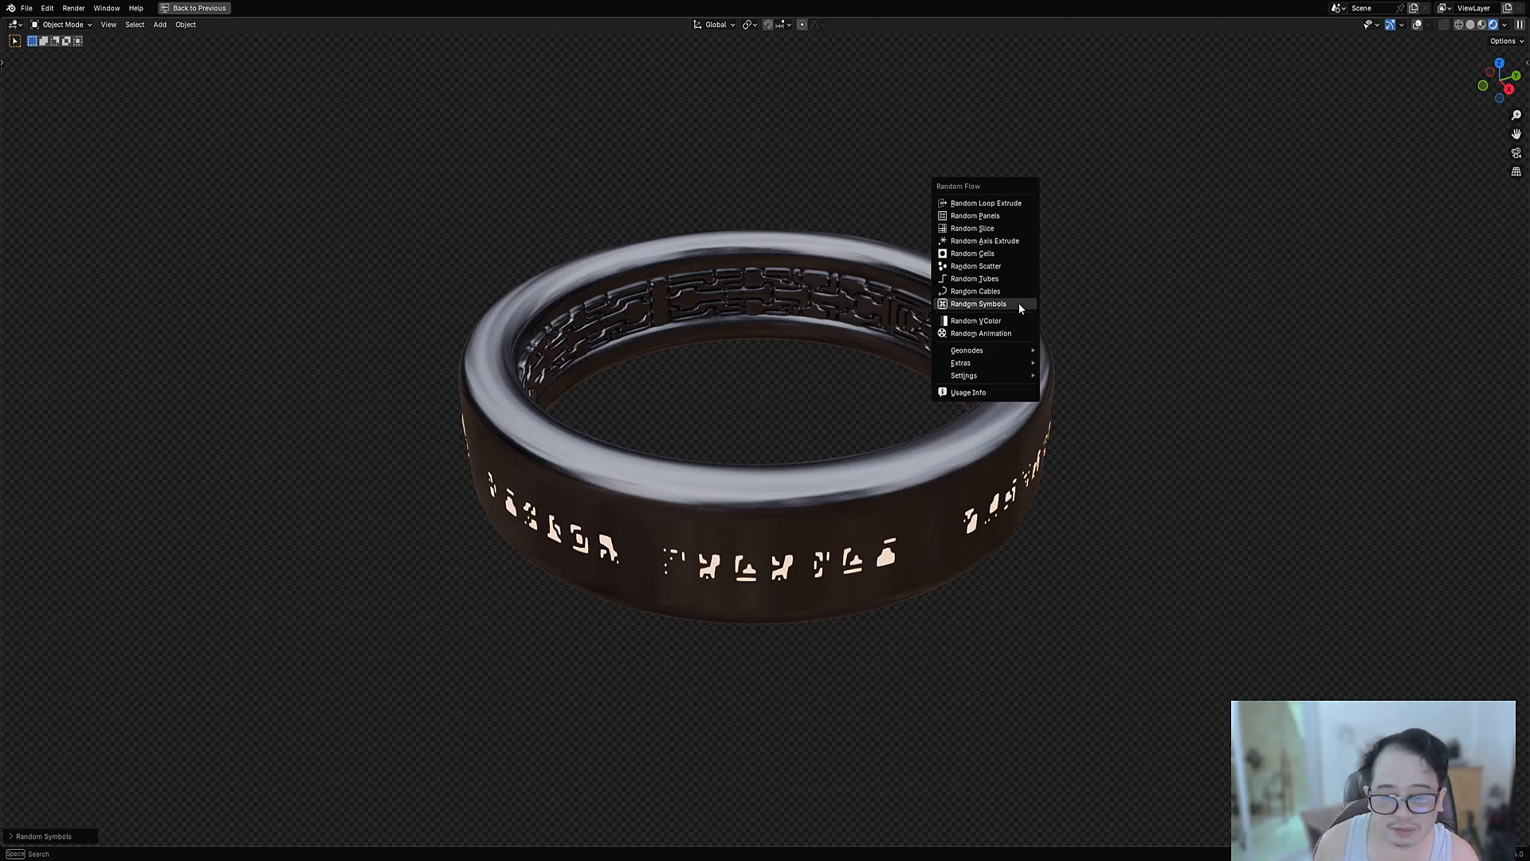
Review the rendered symbol patterns all the way around the ring, near and far.
middle_click_drag(837, 590, 647, 500)
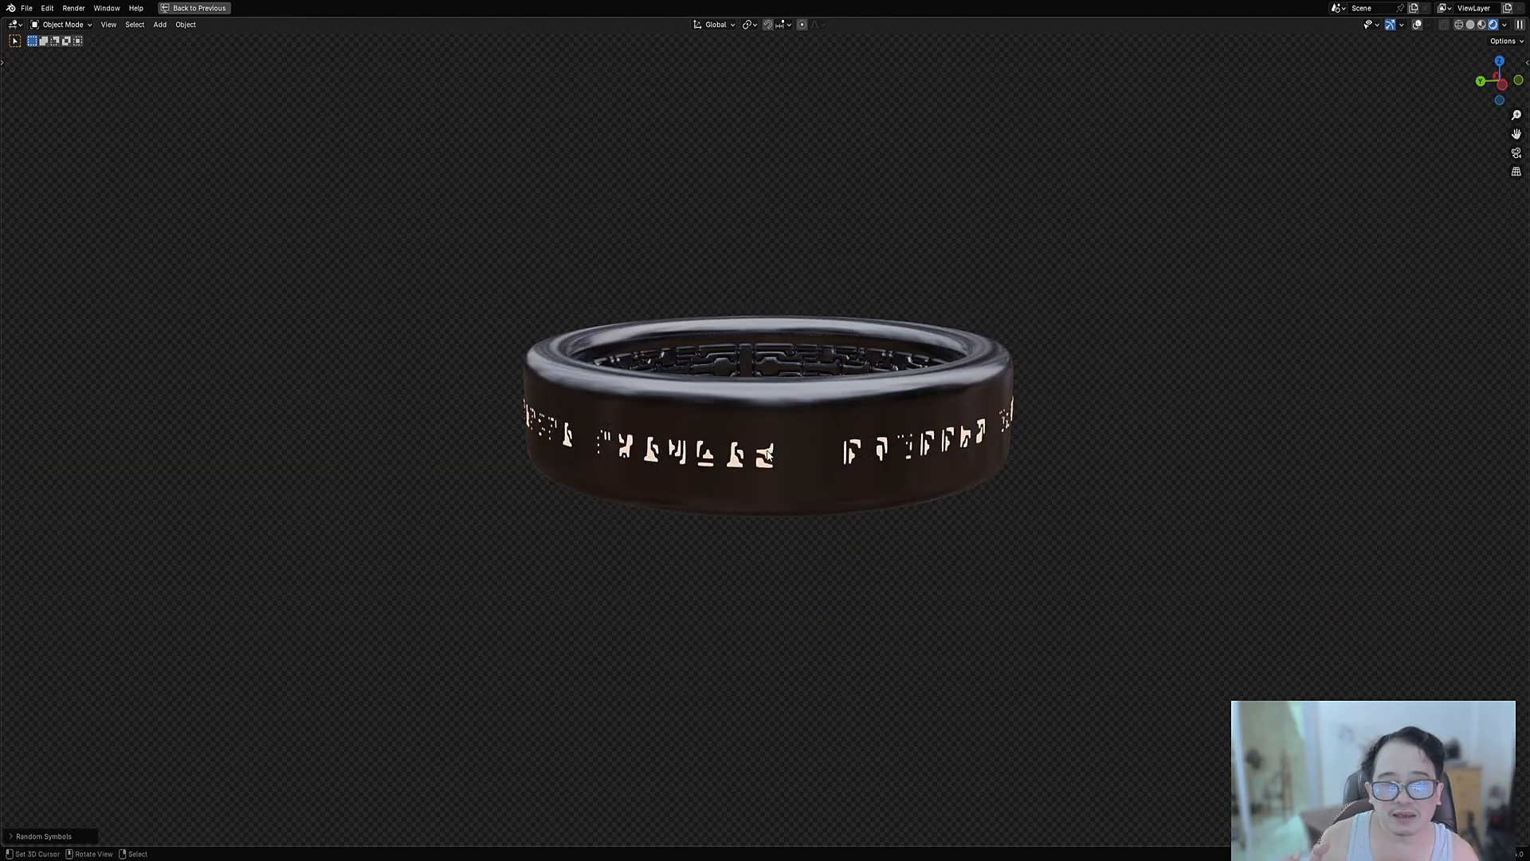
middle_click_drag(711, 432, 606, 473)
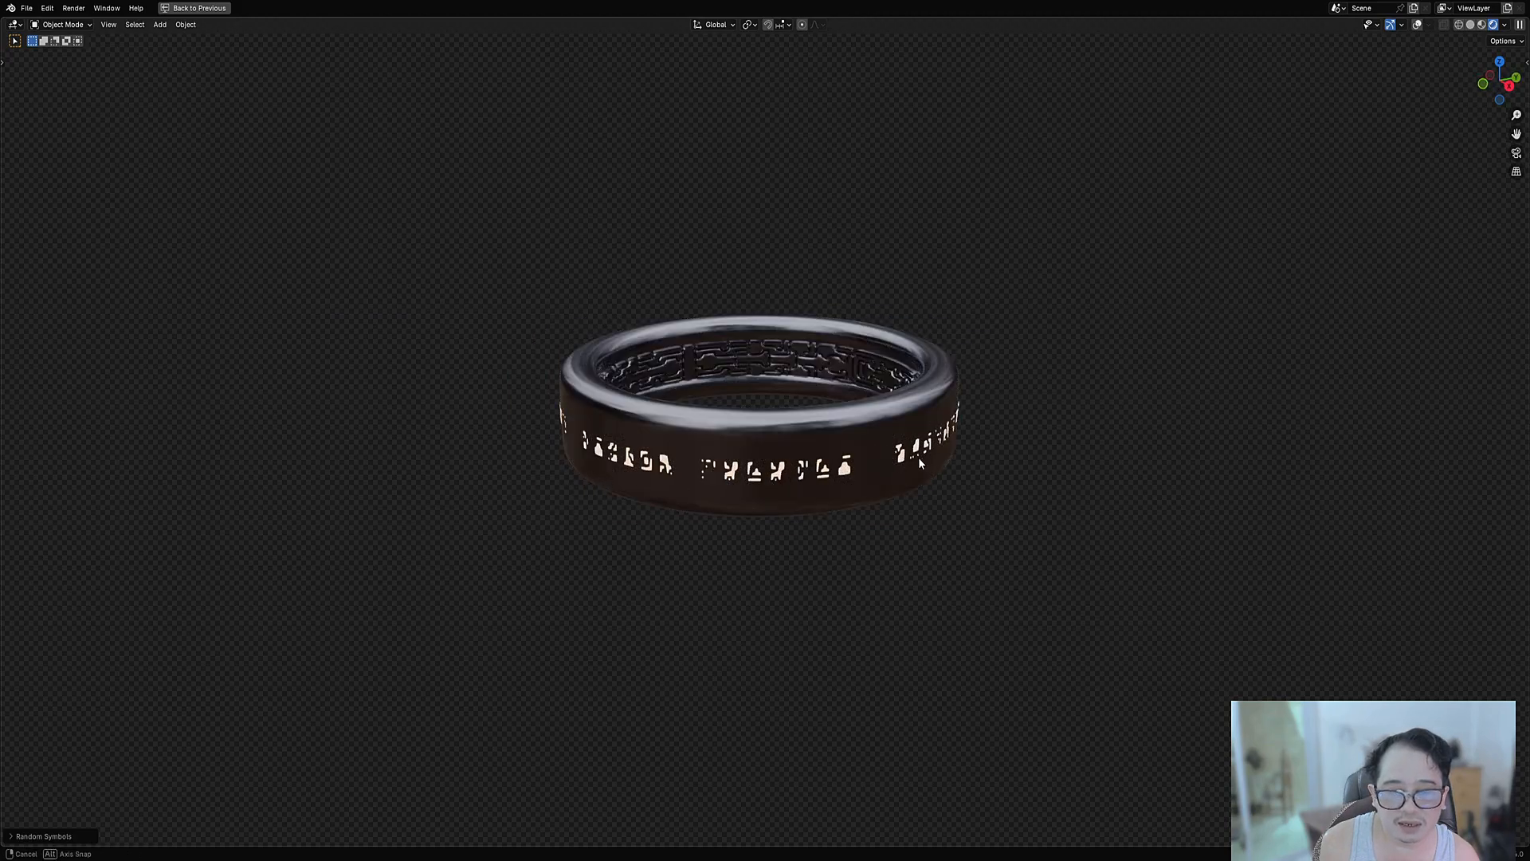
middle_click_drag(919, 457, 773, 482)
middle_click_drag(891, 479, 723, 478)
scroll(723, 479, "up", 3)
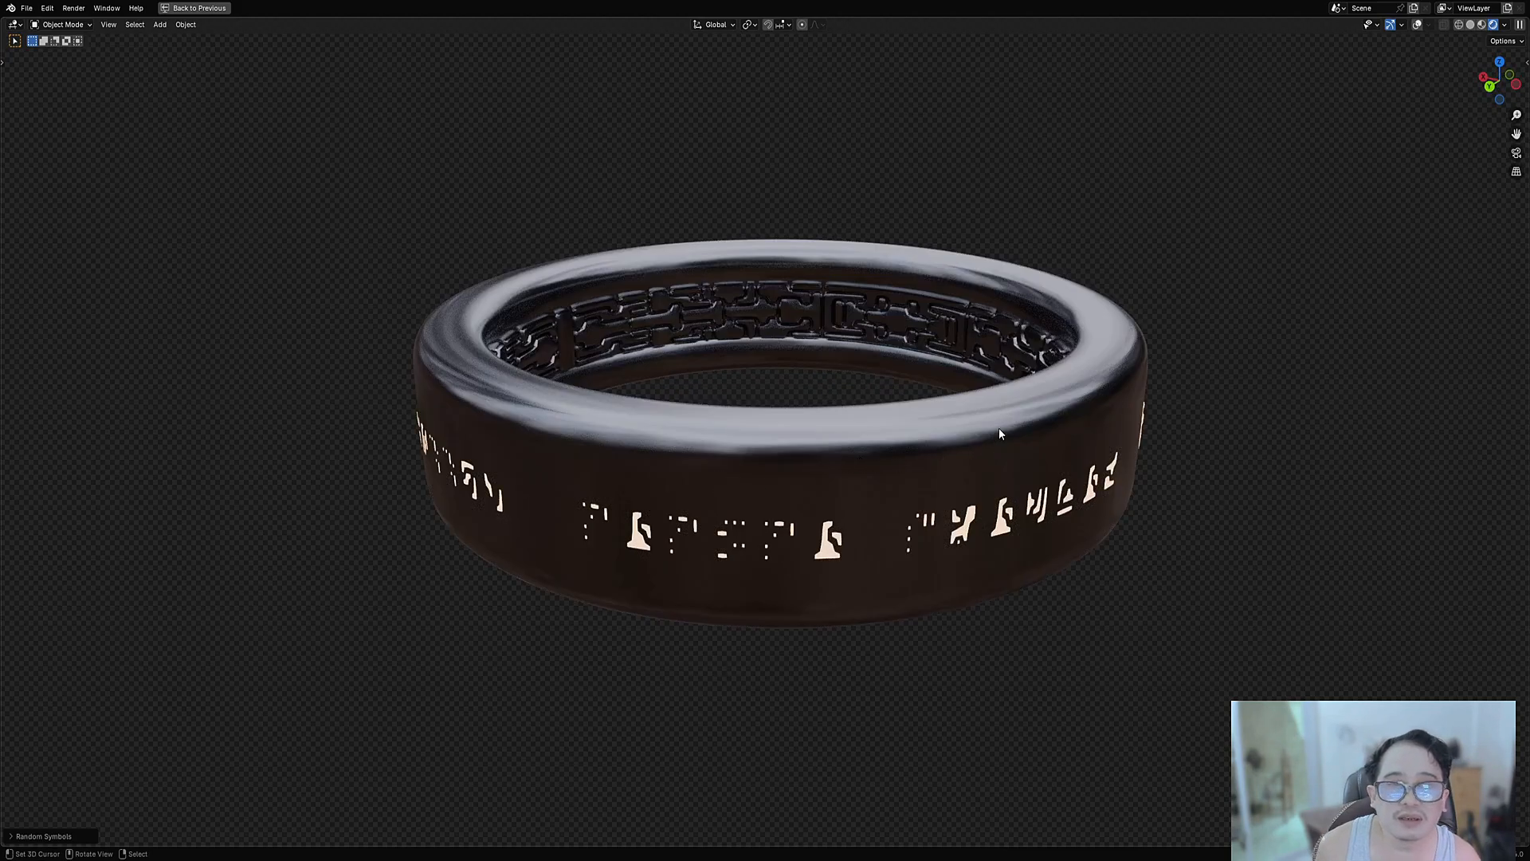
scroll(945, 434, "down", 3)
middle_click_drag(931, 432, 903, 491)
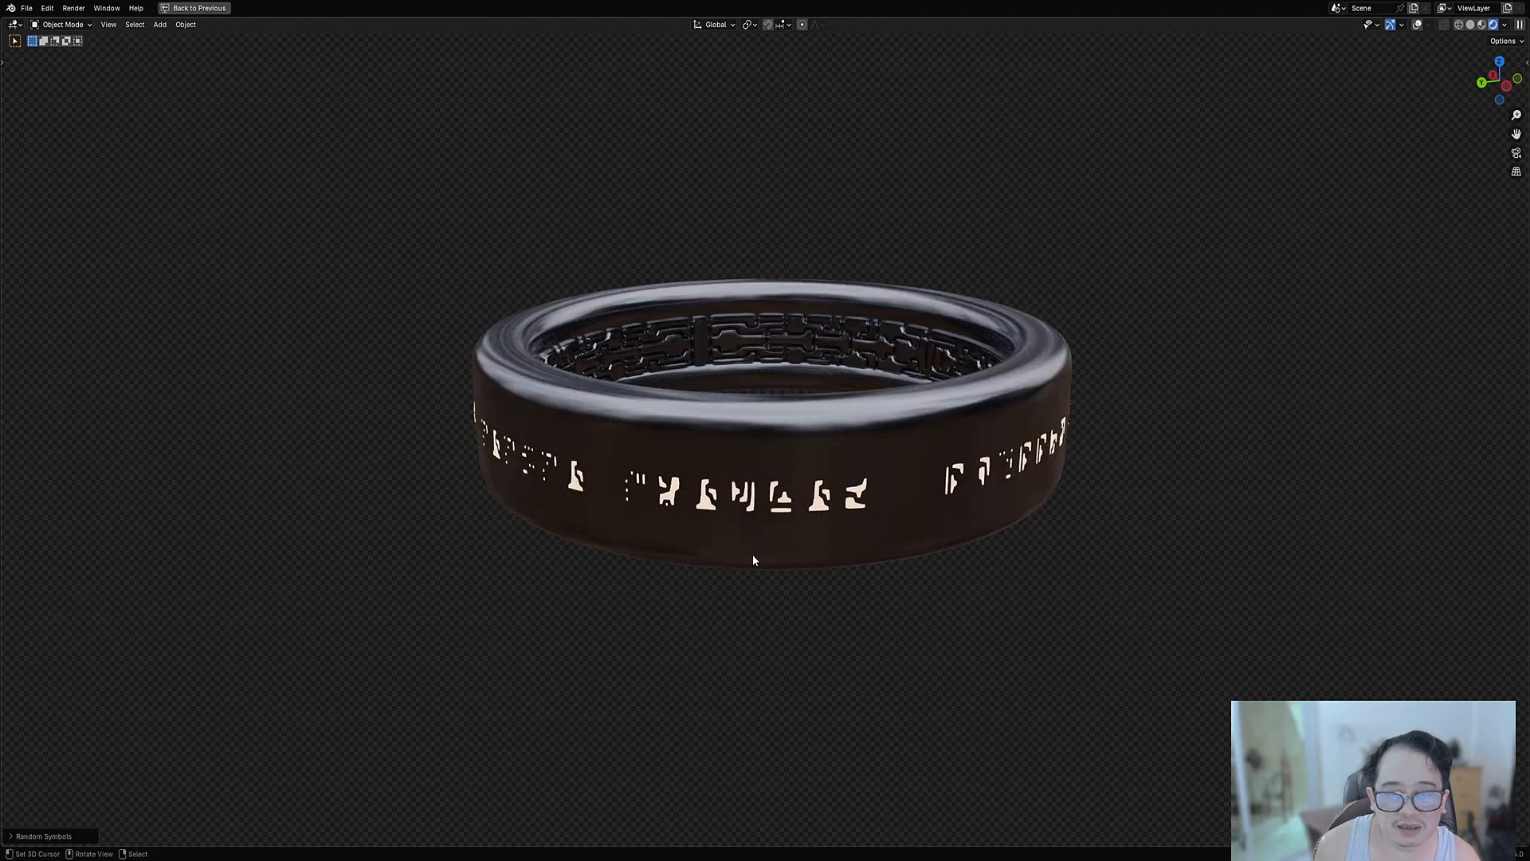
scroll(749, 548, "down", 2)
middle_click_drag(749, 549, 819, 467)
Switch the viewport to Solid shading and select the inscription symbols object on the ring's outer side.
key("z")
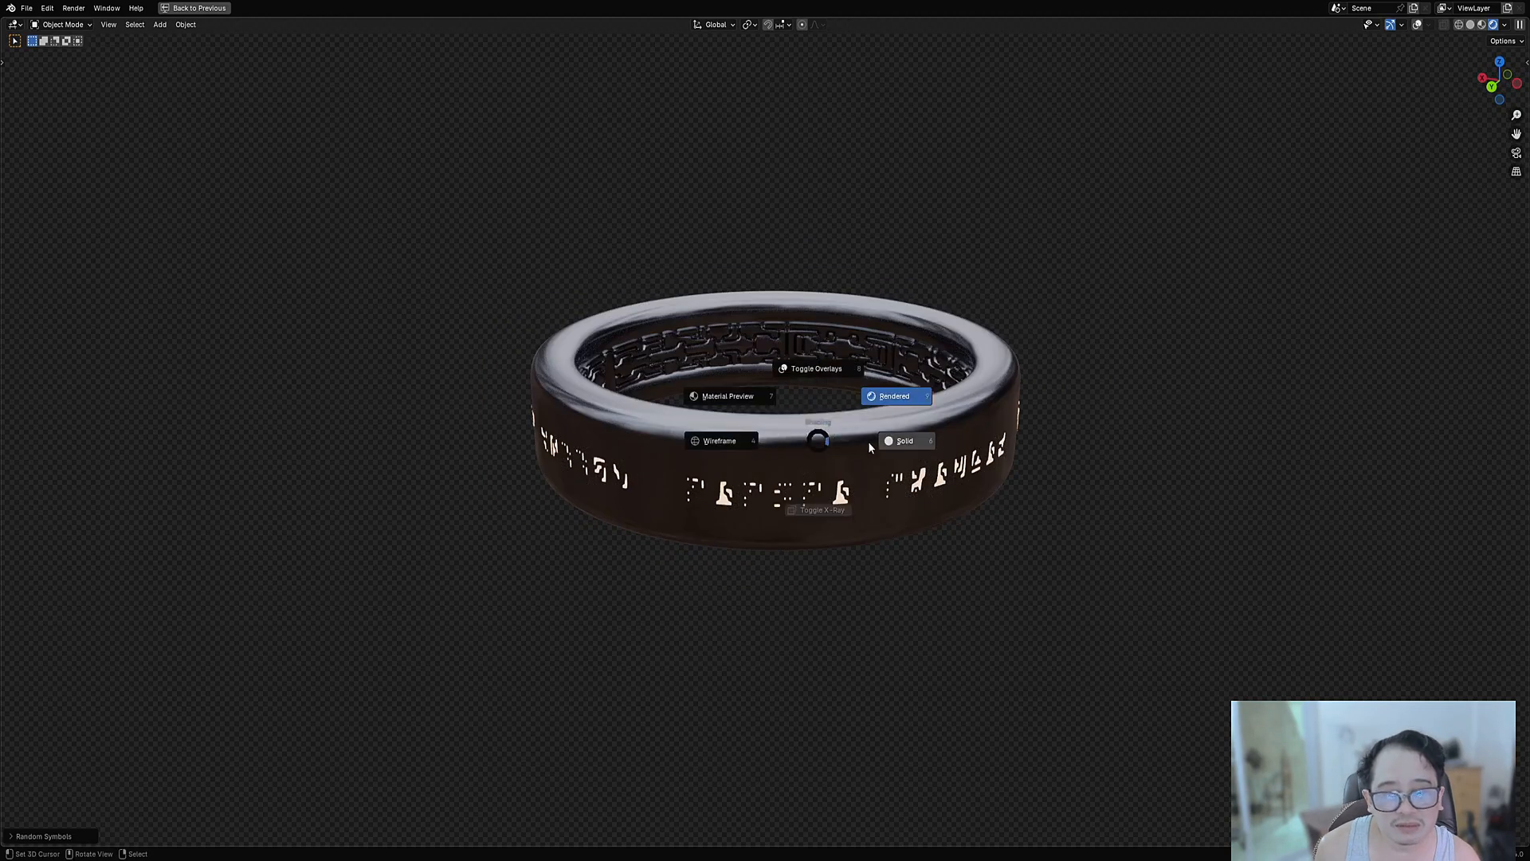
left_click(868, 442)
scroll(868, 458, "up", 4)
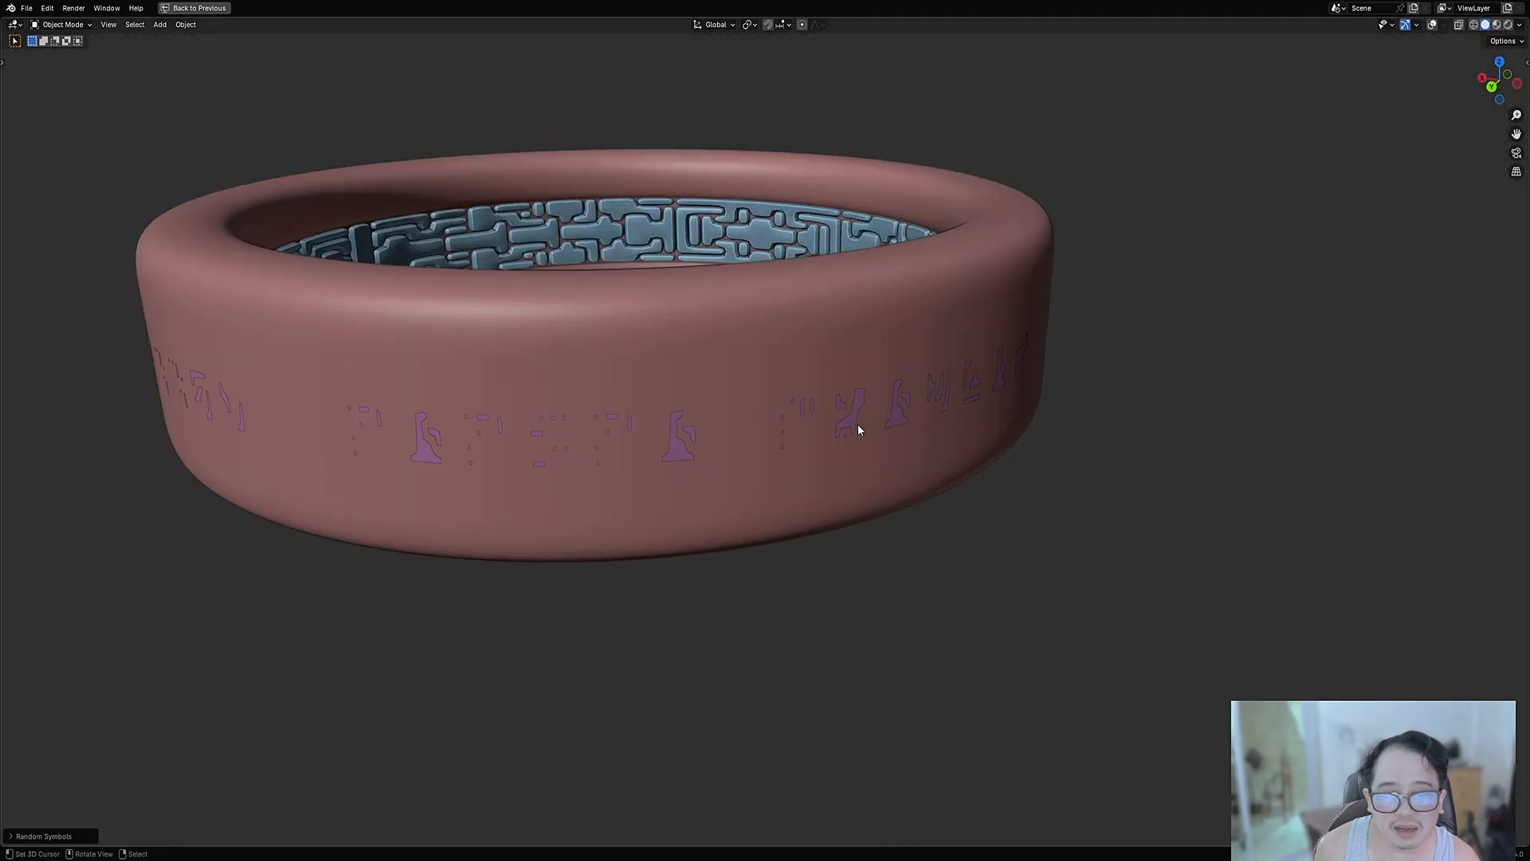
left_click(856, 420)
left_click(906, 423)
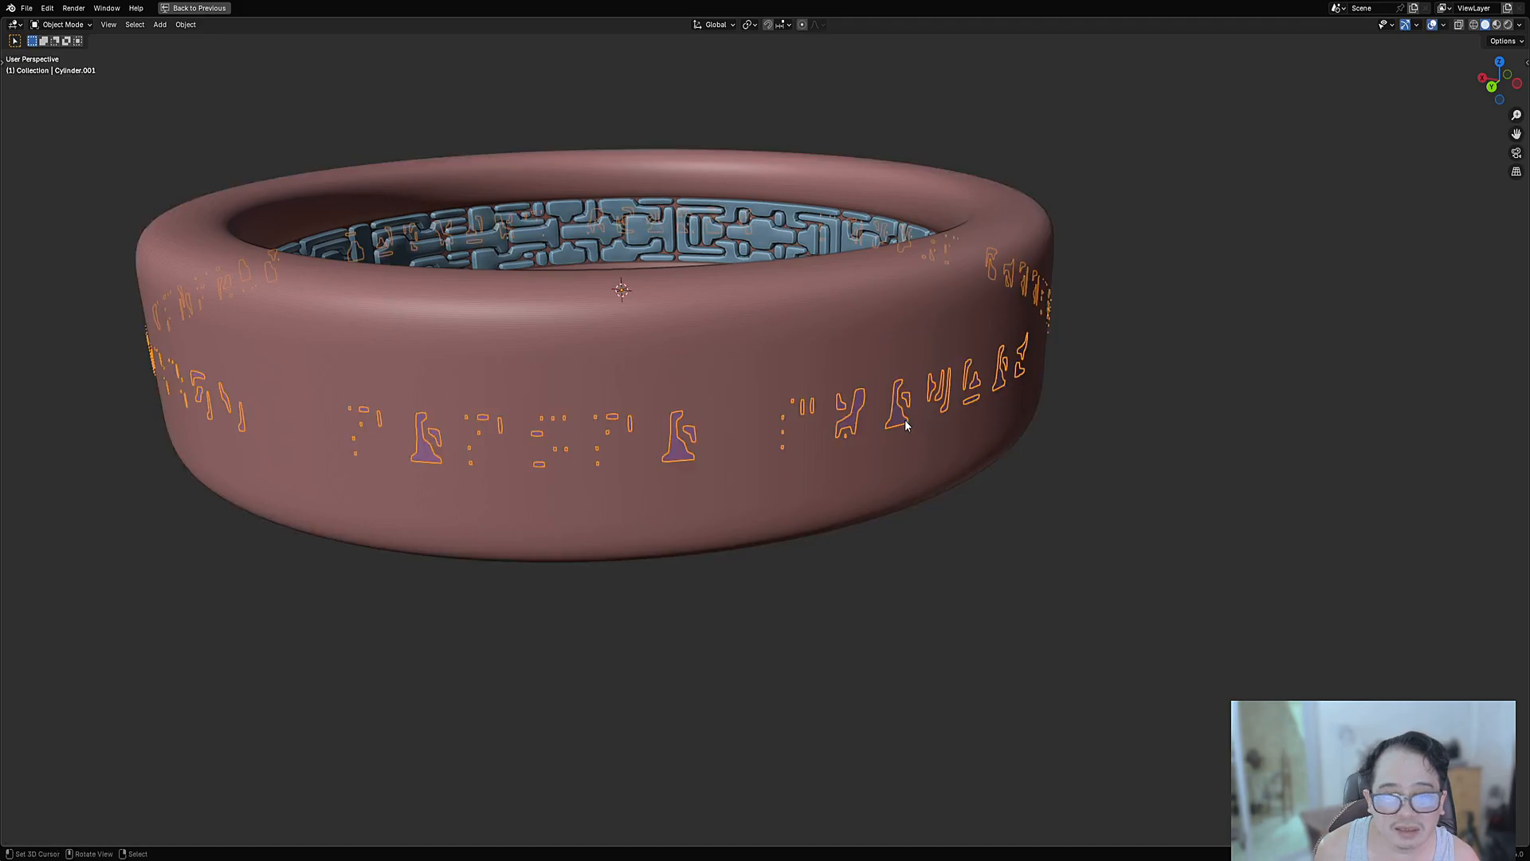
Solidify the inscription symbols through Draw Modifiers with a thickness of 0.0100, and save the file.
key("ctrl+s")
key("alt+shift+z")
key("shift+v")
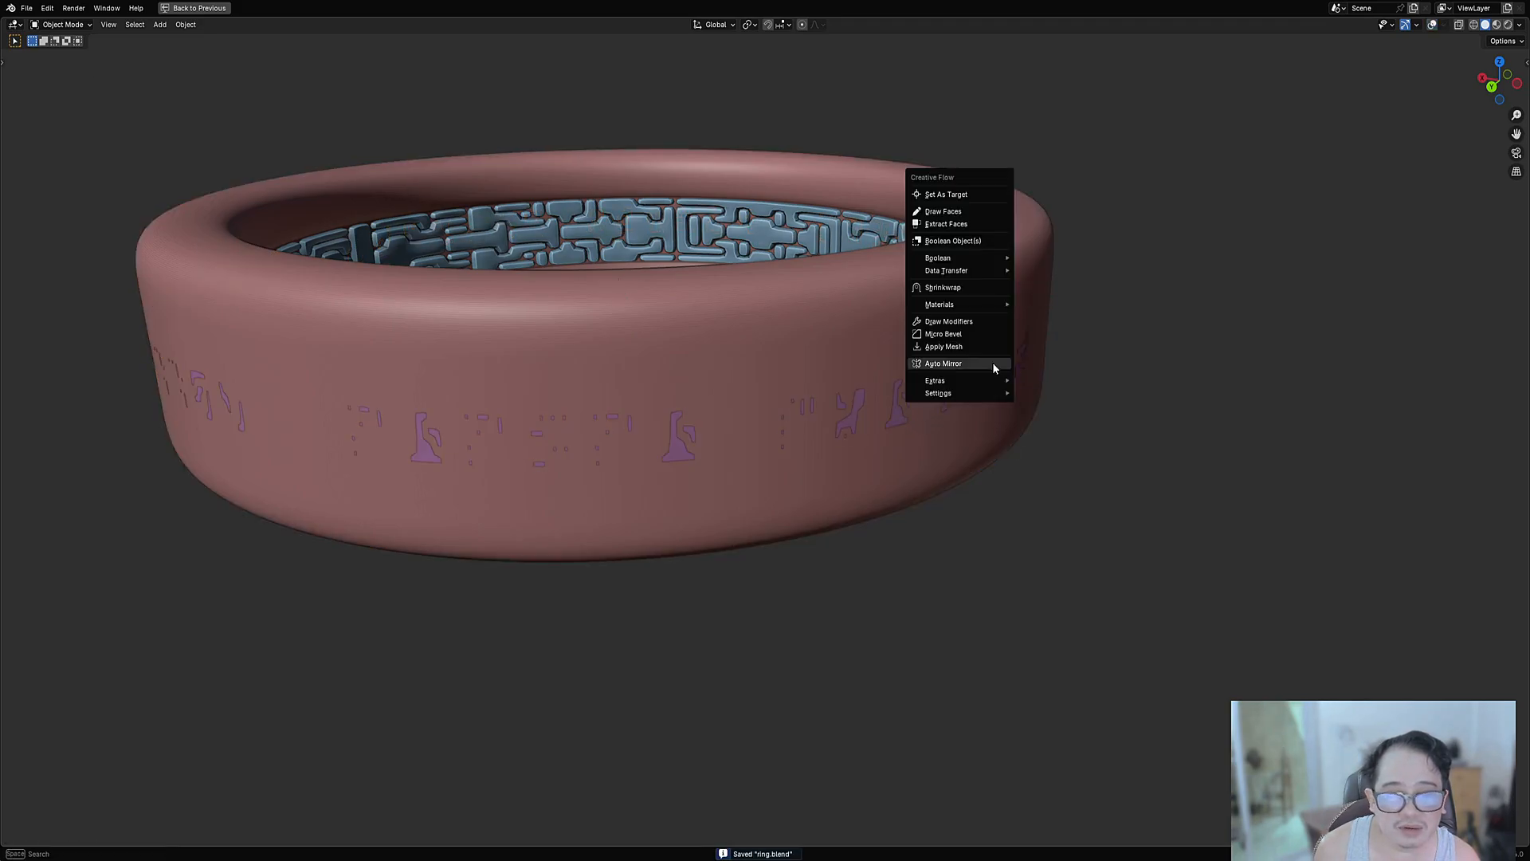
left_click(986, 322)
left_click(1017, 412)
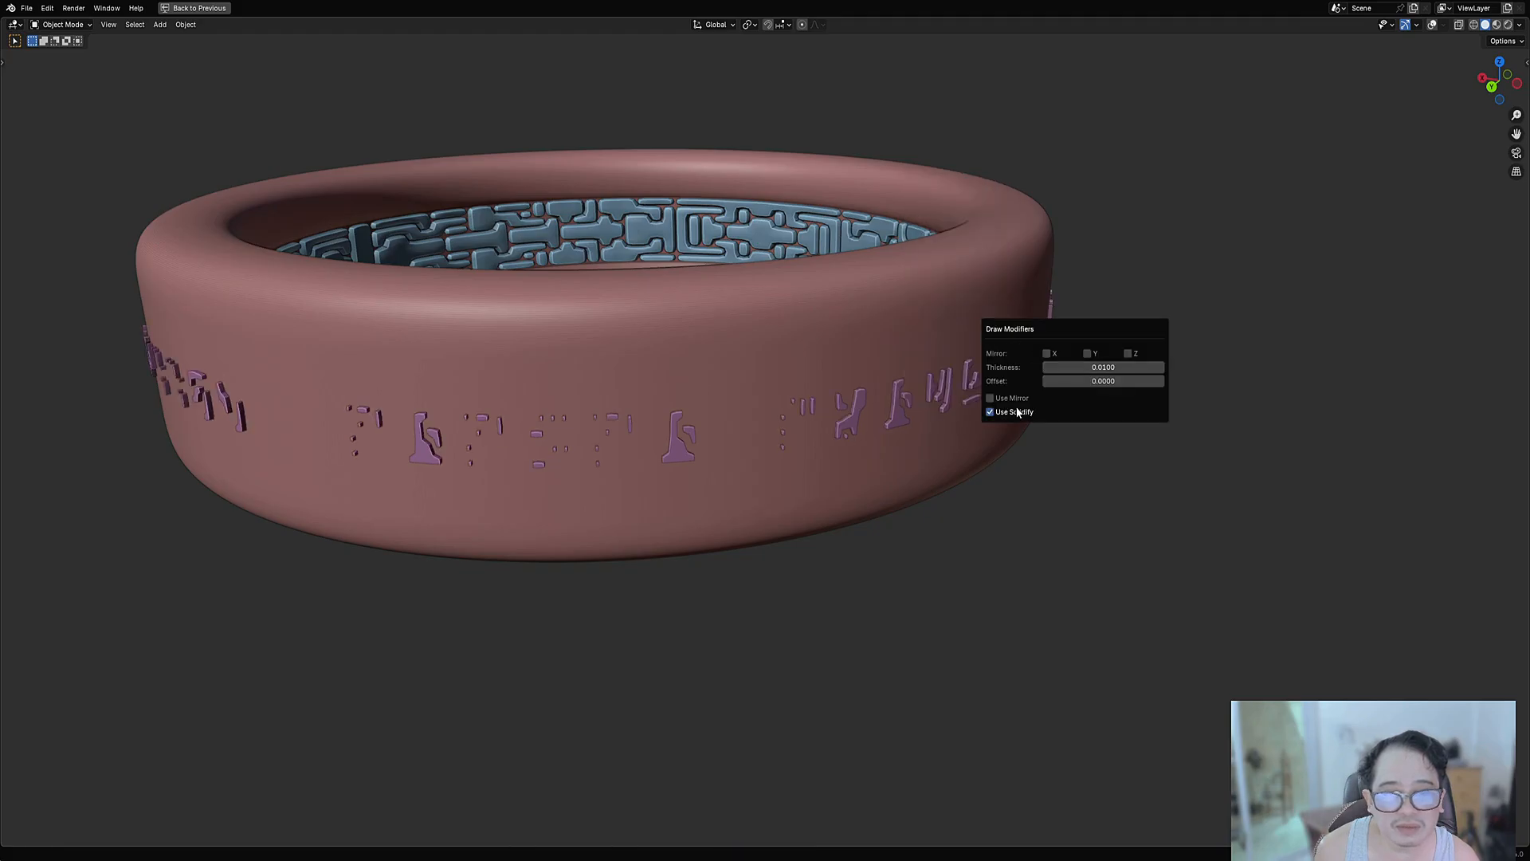
scroll(787, 423, "up", 5)
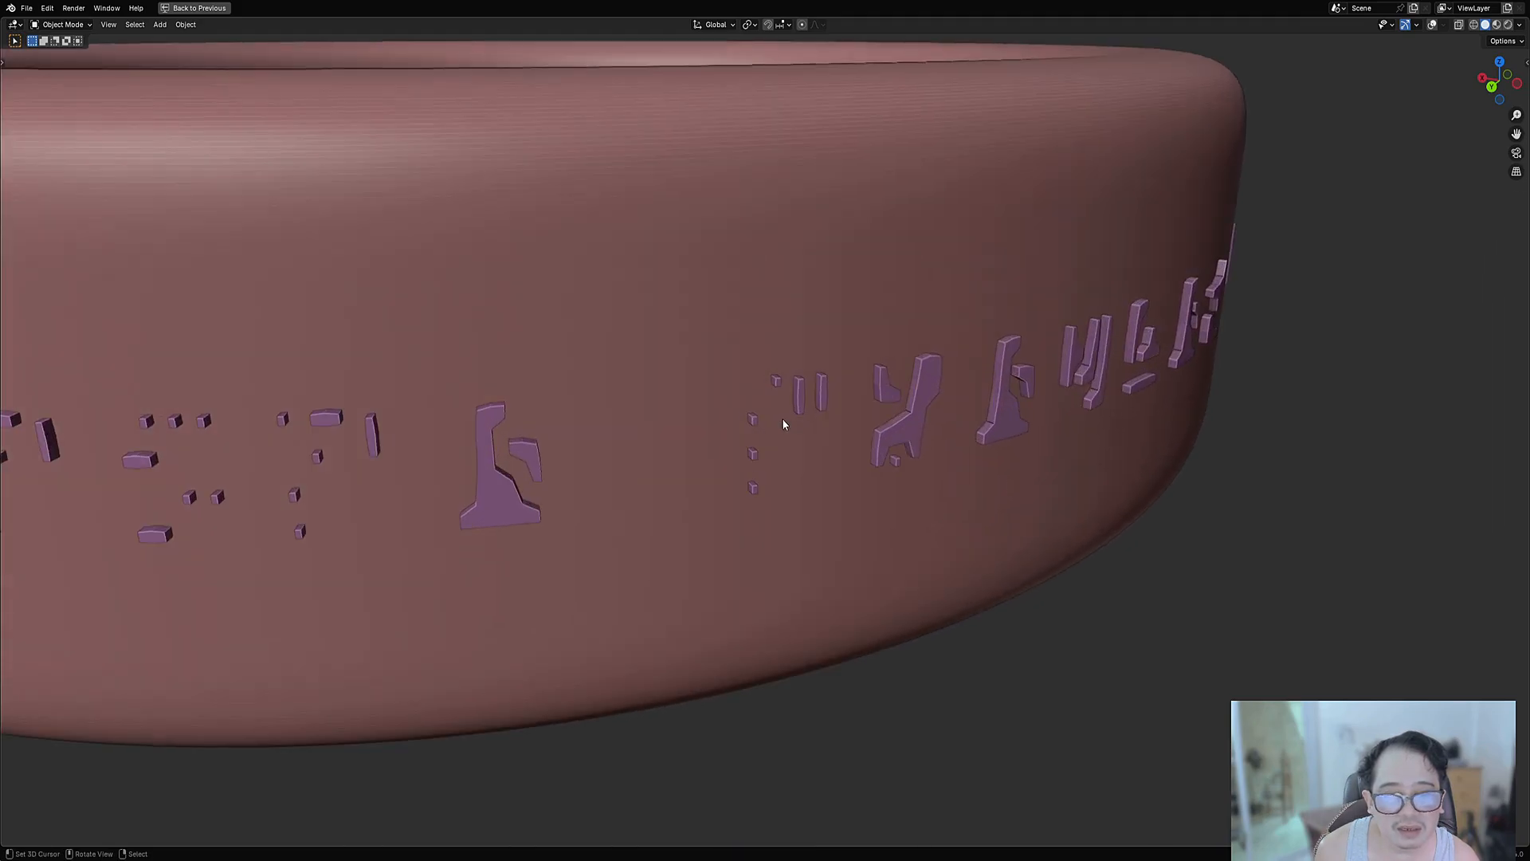
mouse_move(780, 414)
middle_mouse_down()
mouse_move(848, 390)
mouse_move(882, 423)
mouse_move(691, 566)
middle_mouse_up()
scroll(748, 539, "down", 6)
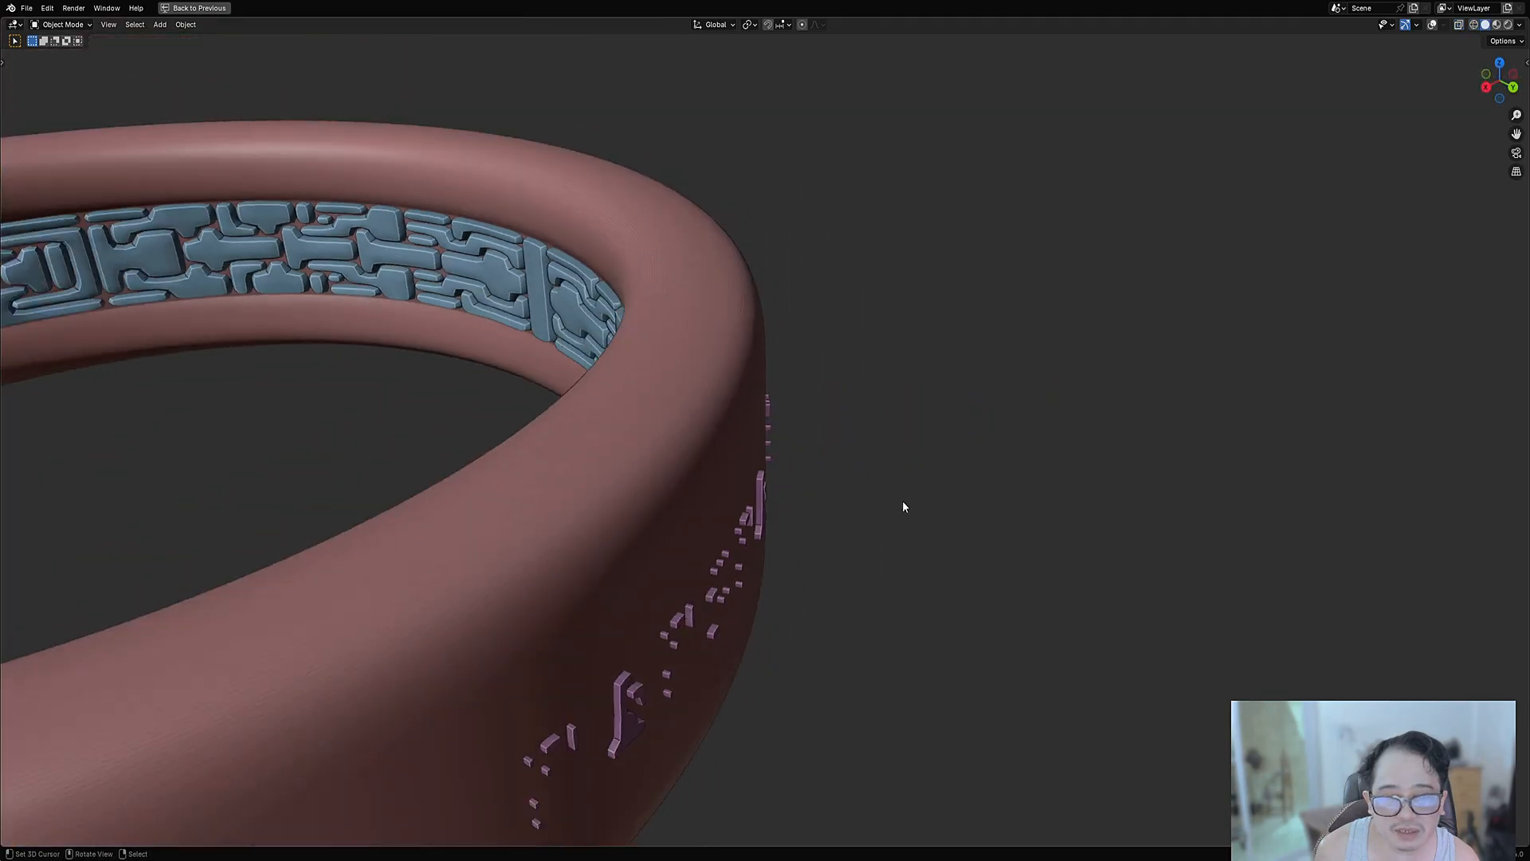
middle_click_drag(902, 501, 729, 421)
key("ctrl+s")
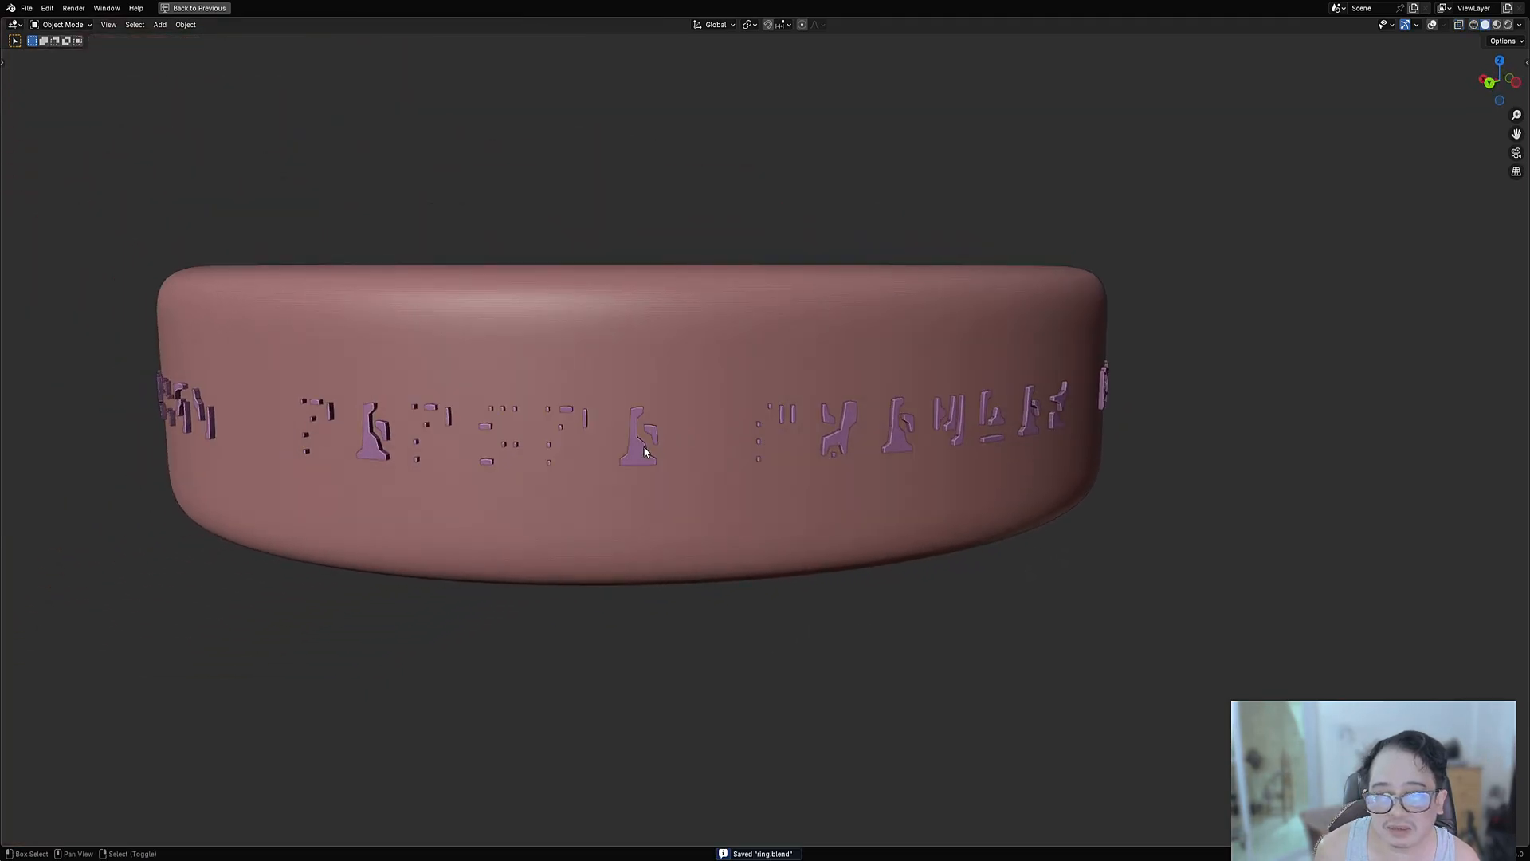
Save the file and cut the inscription symbols into the ring with Boolean Object(s), using Cut, Active and the Fast solver.
key("alt+shift+z")
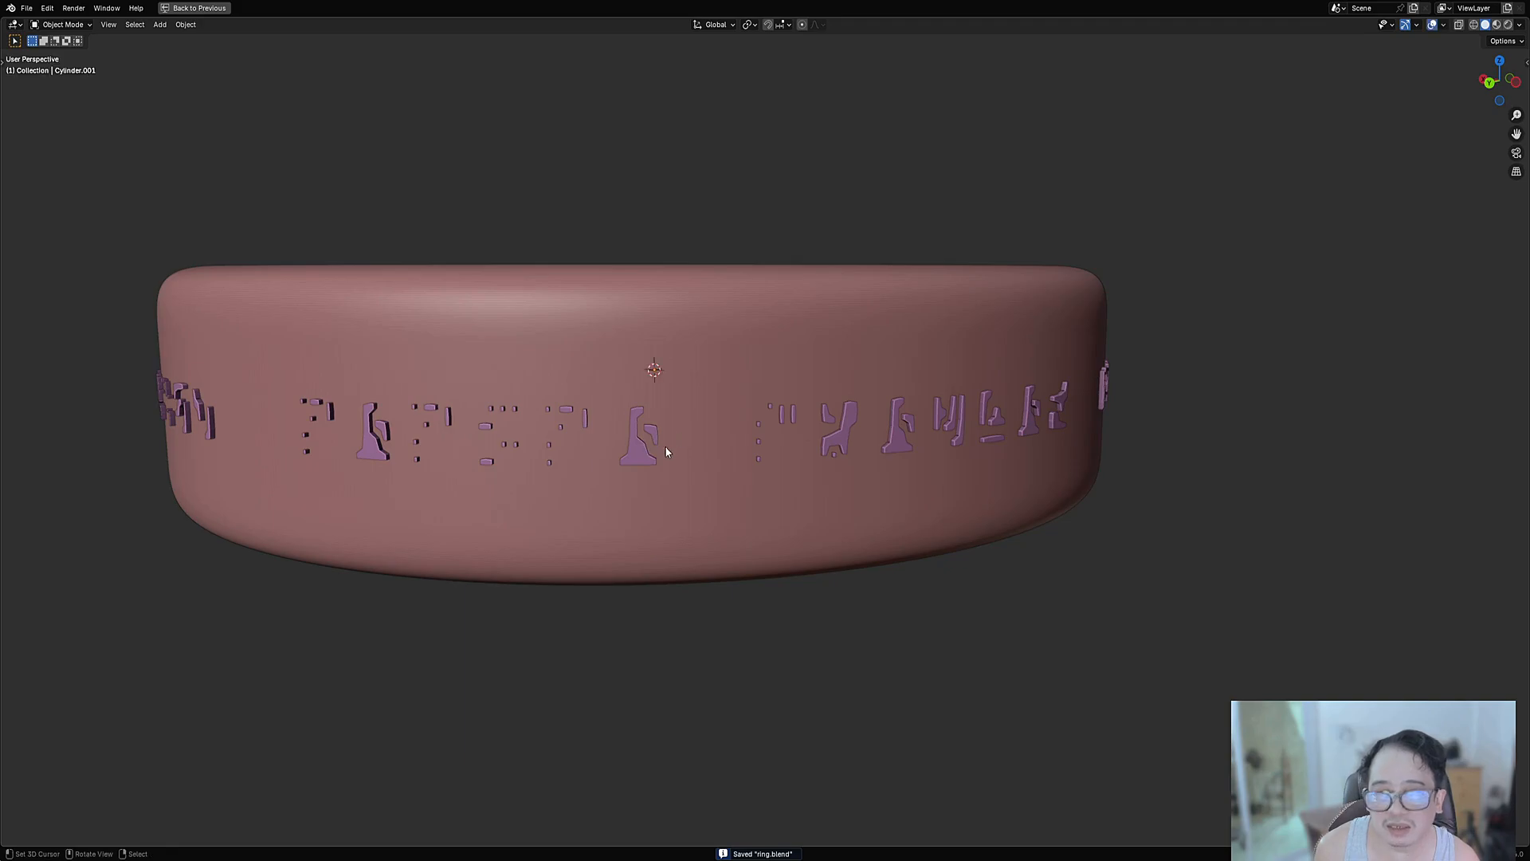
left_click(646, 460)
left_click(721, 322)
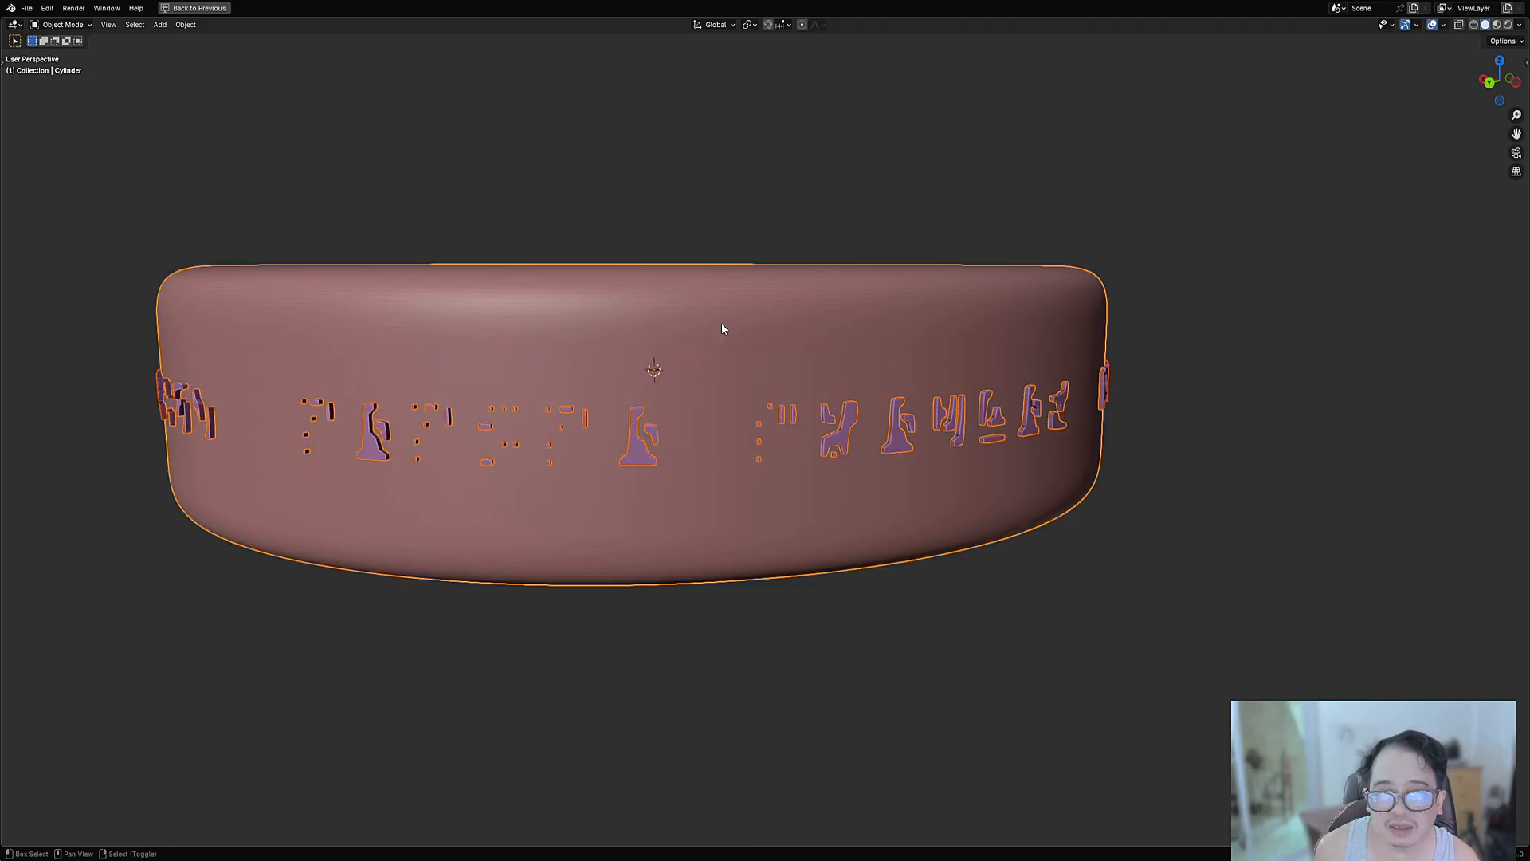
middle_click_drag(720, 323, 923, 342)
key("ctrl+s")
right_click(958, 297)
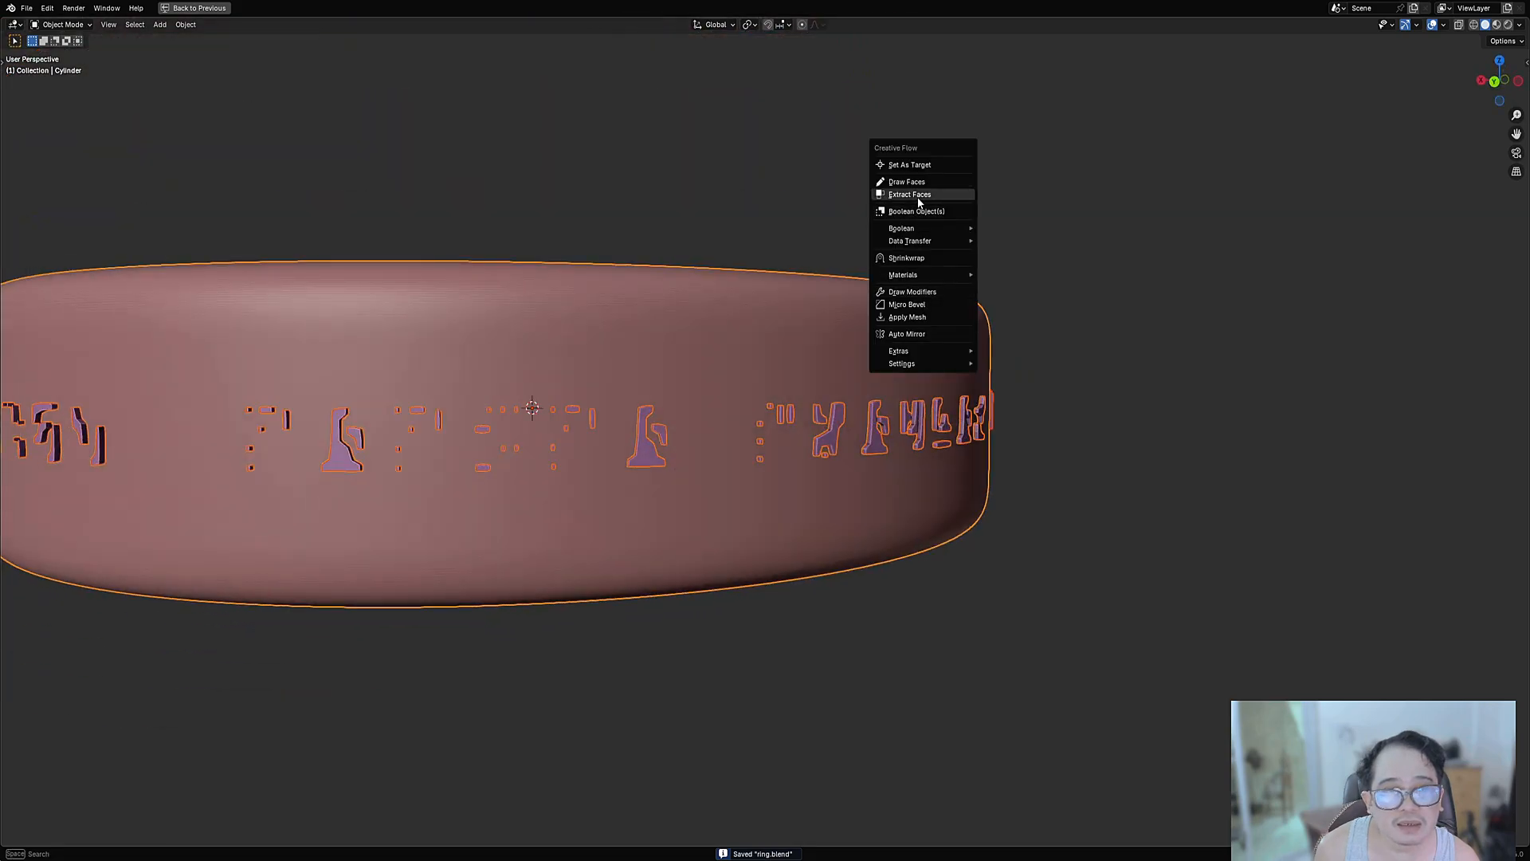
left_click(925, 210)
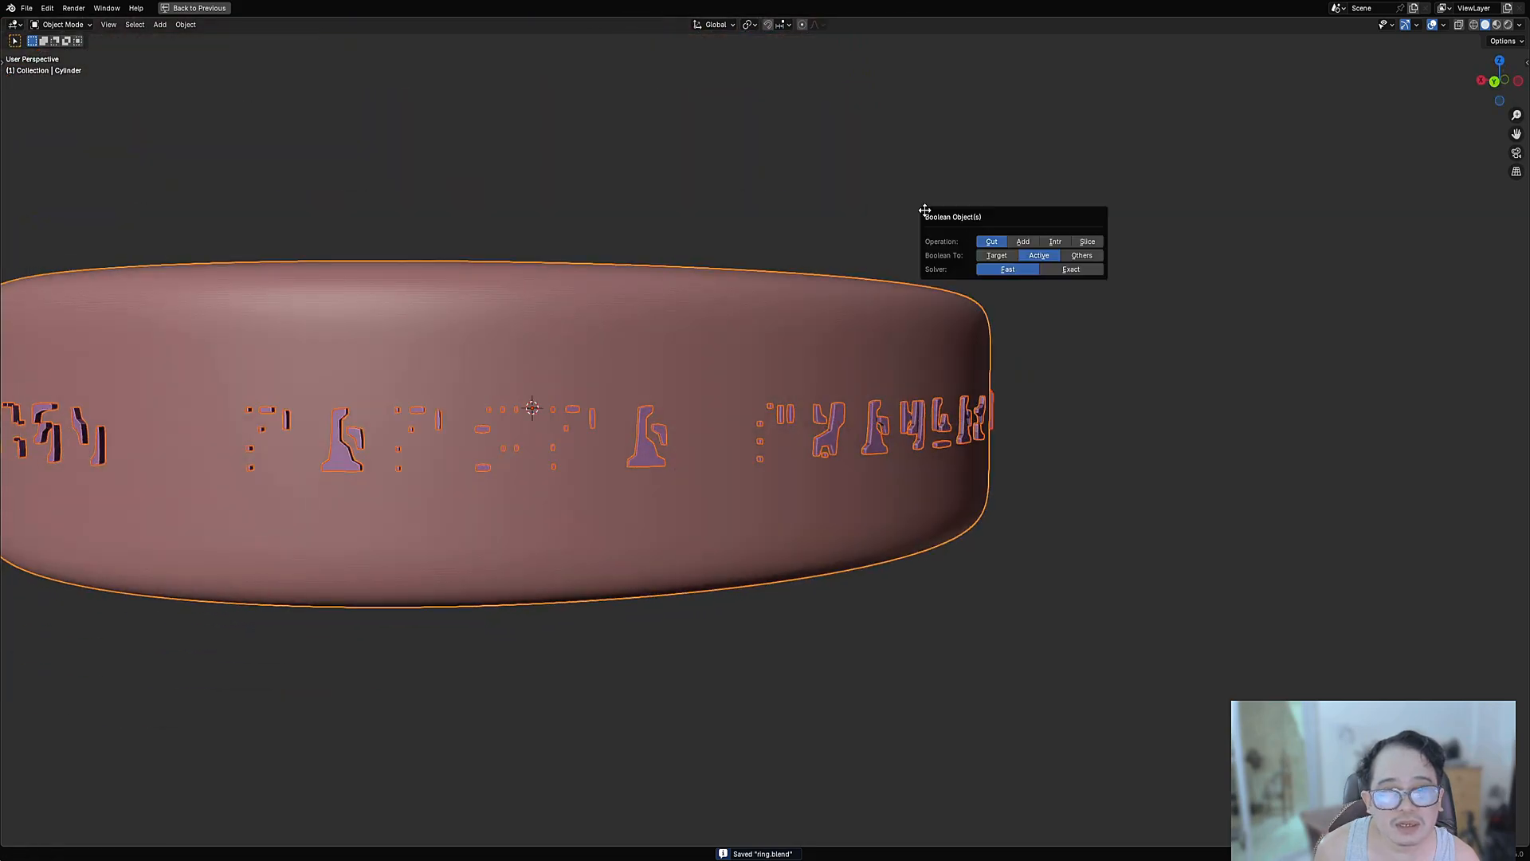
left_click(1035, 257)
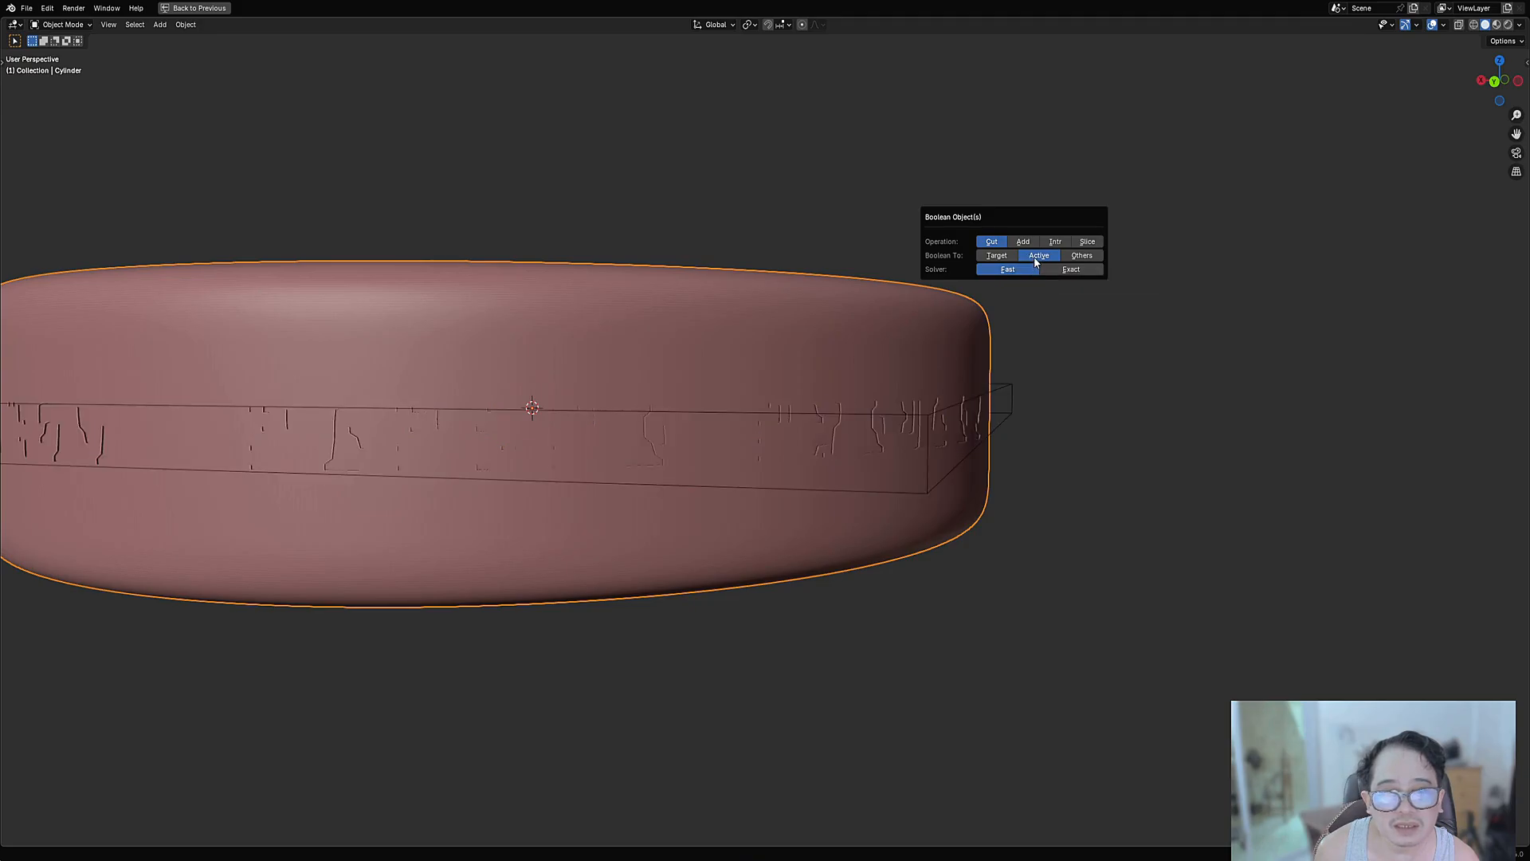
middle_click_drag(802, 479, 915, 313)
scroll(850, 430, "up", 5)
scroll(847, 422, "up", 2)
scroll(844, 409, "down", 8)
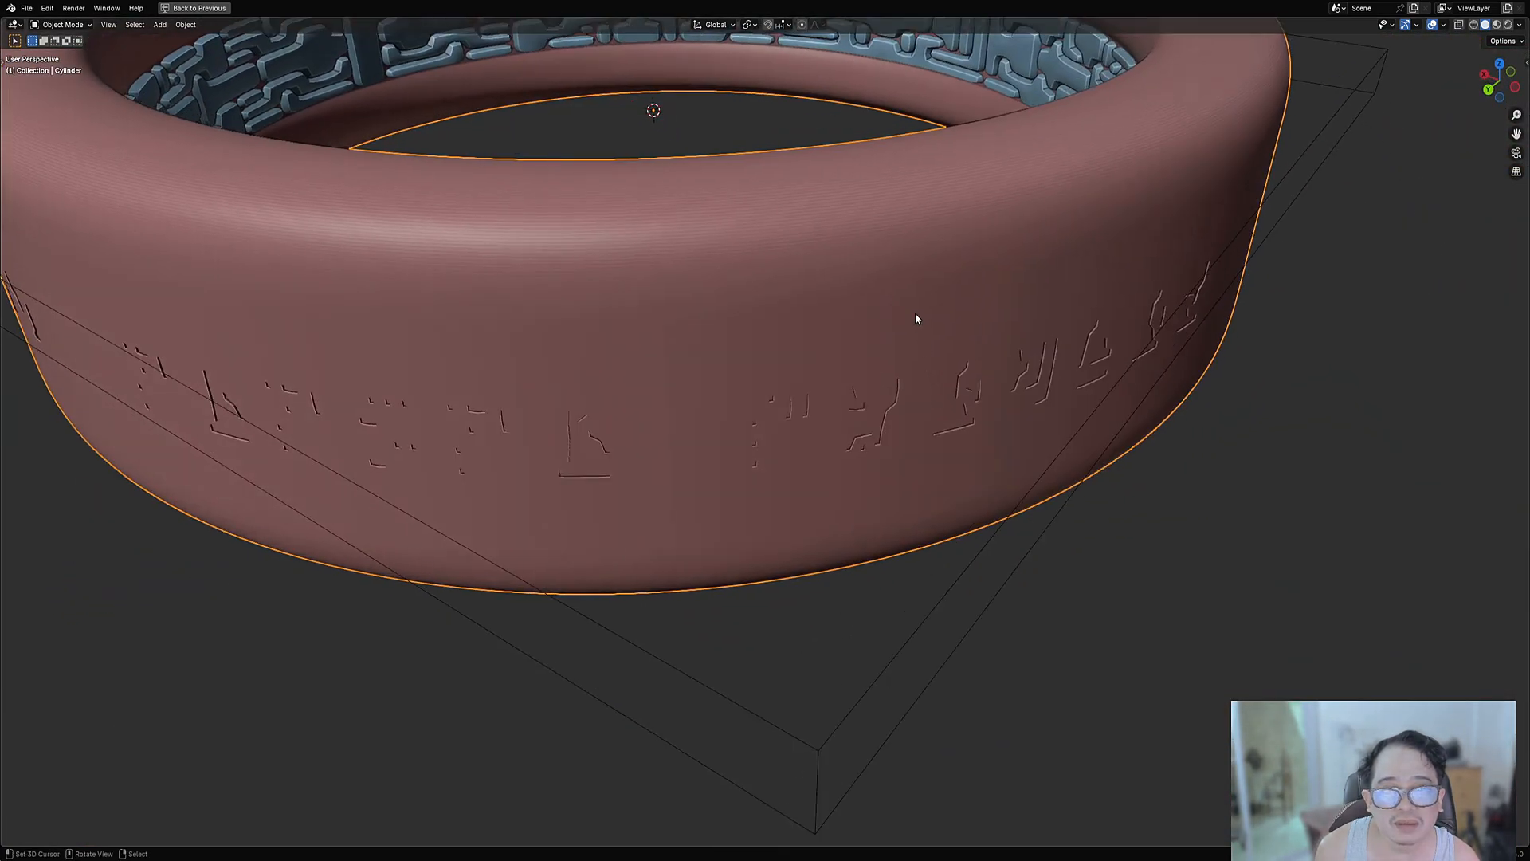
scroll(915, 312, "down", 2)
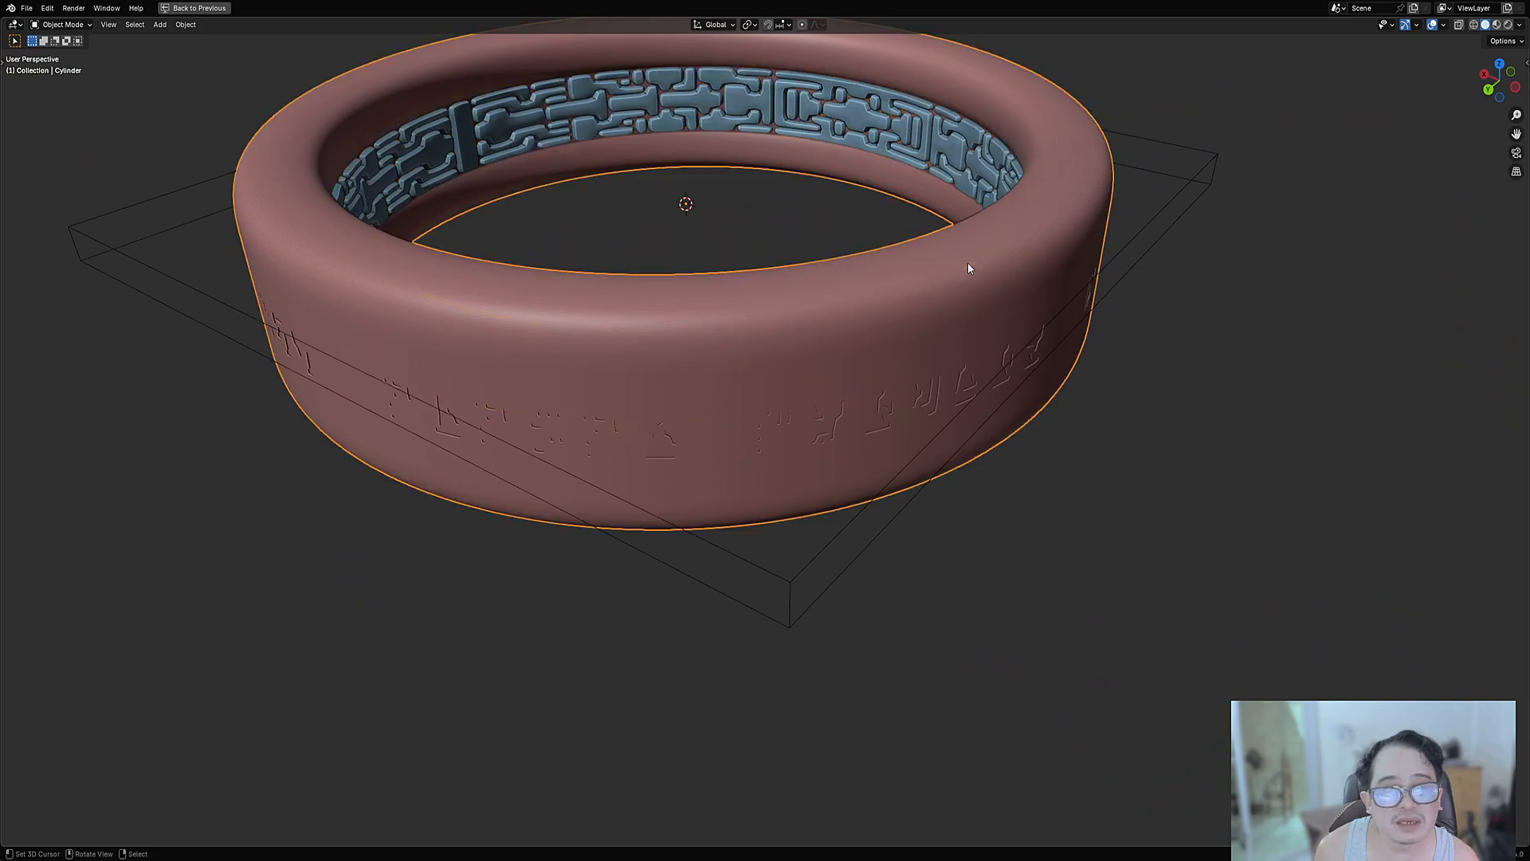
Enable Micro Bevel on the ring and set its amount to .001.
middle_click_drag(968, 262, 1035, 294)
key("v")
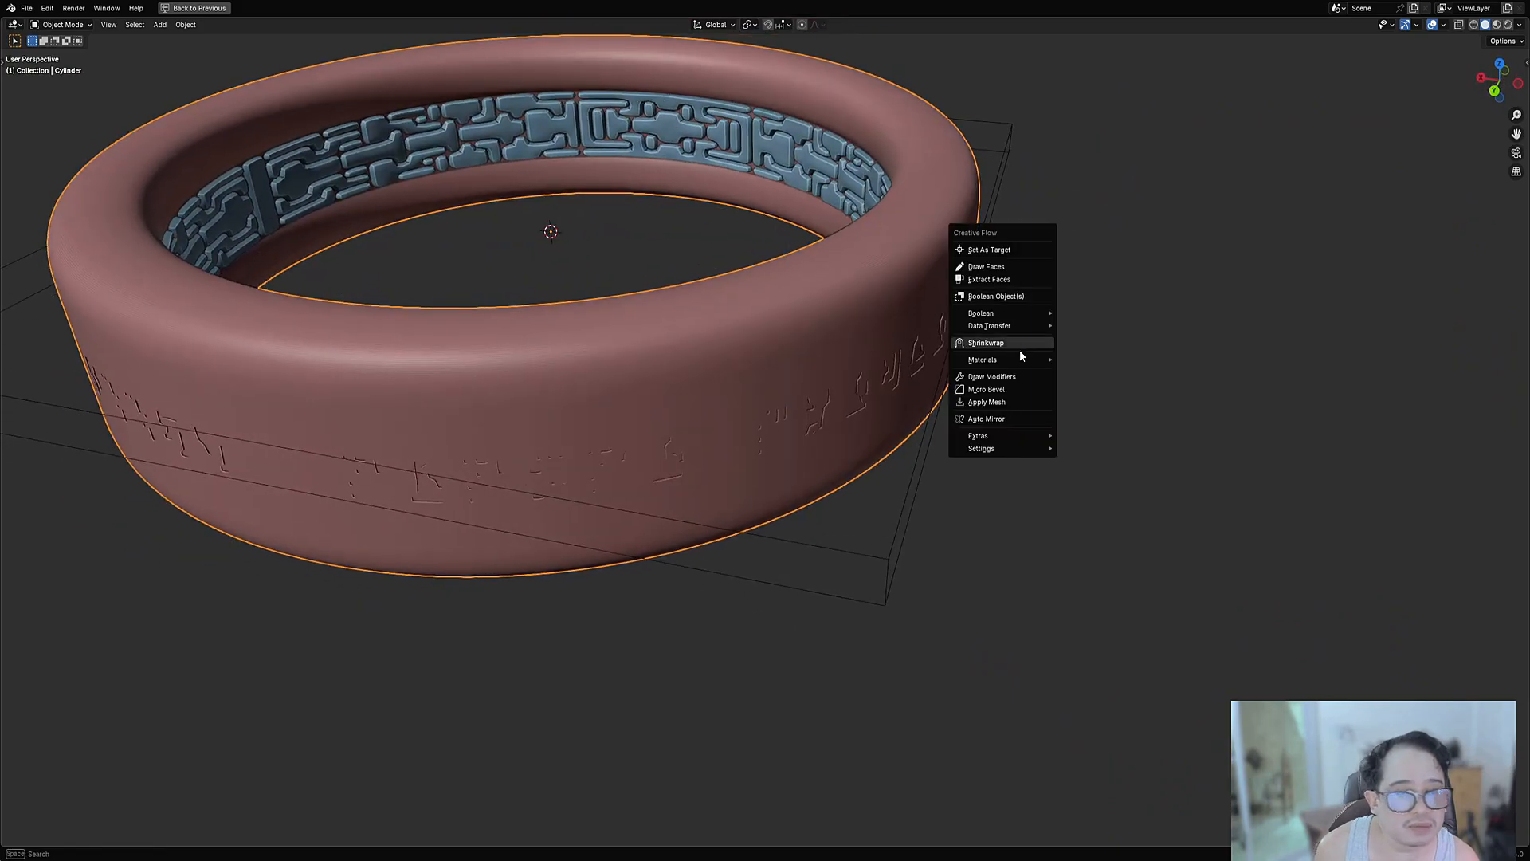
left_click(1017, 389)
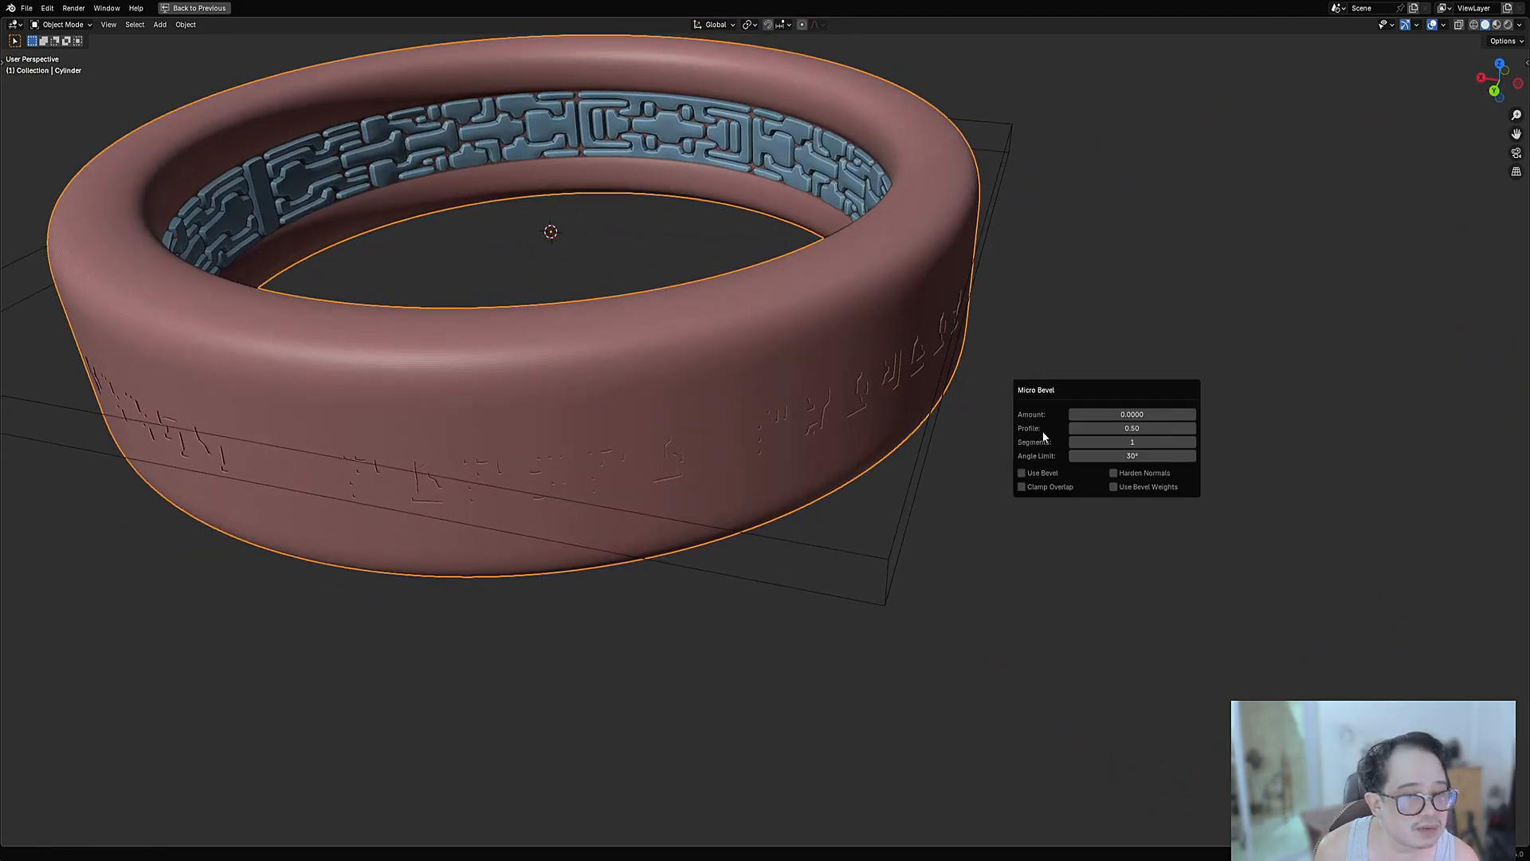
left_click(1058, 474)
left_click(1126, 415)
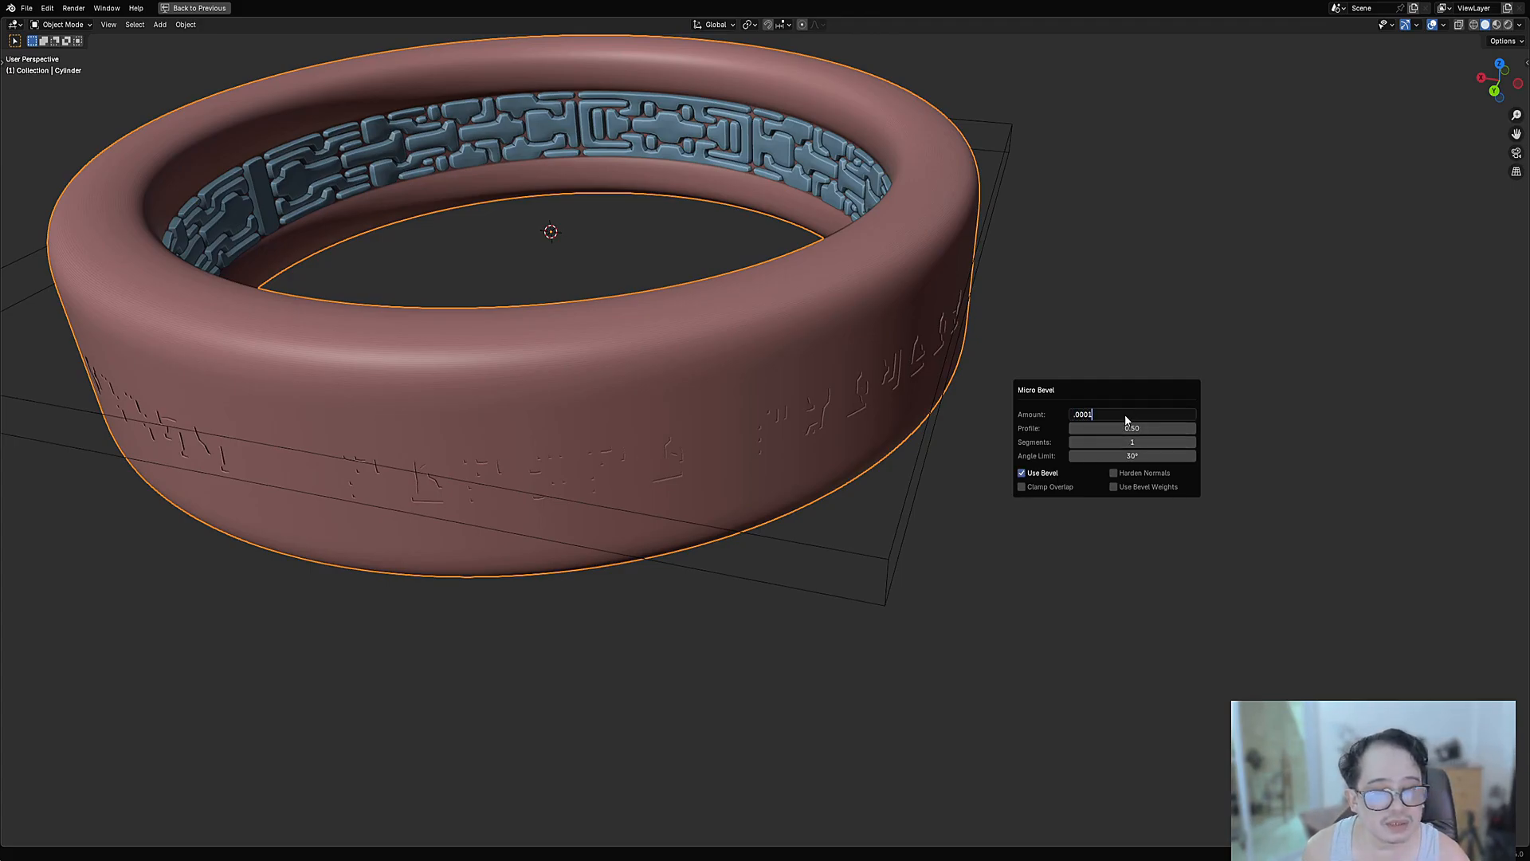
key("Return")
left_click(1120, 410)
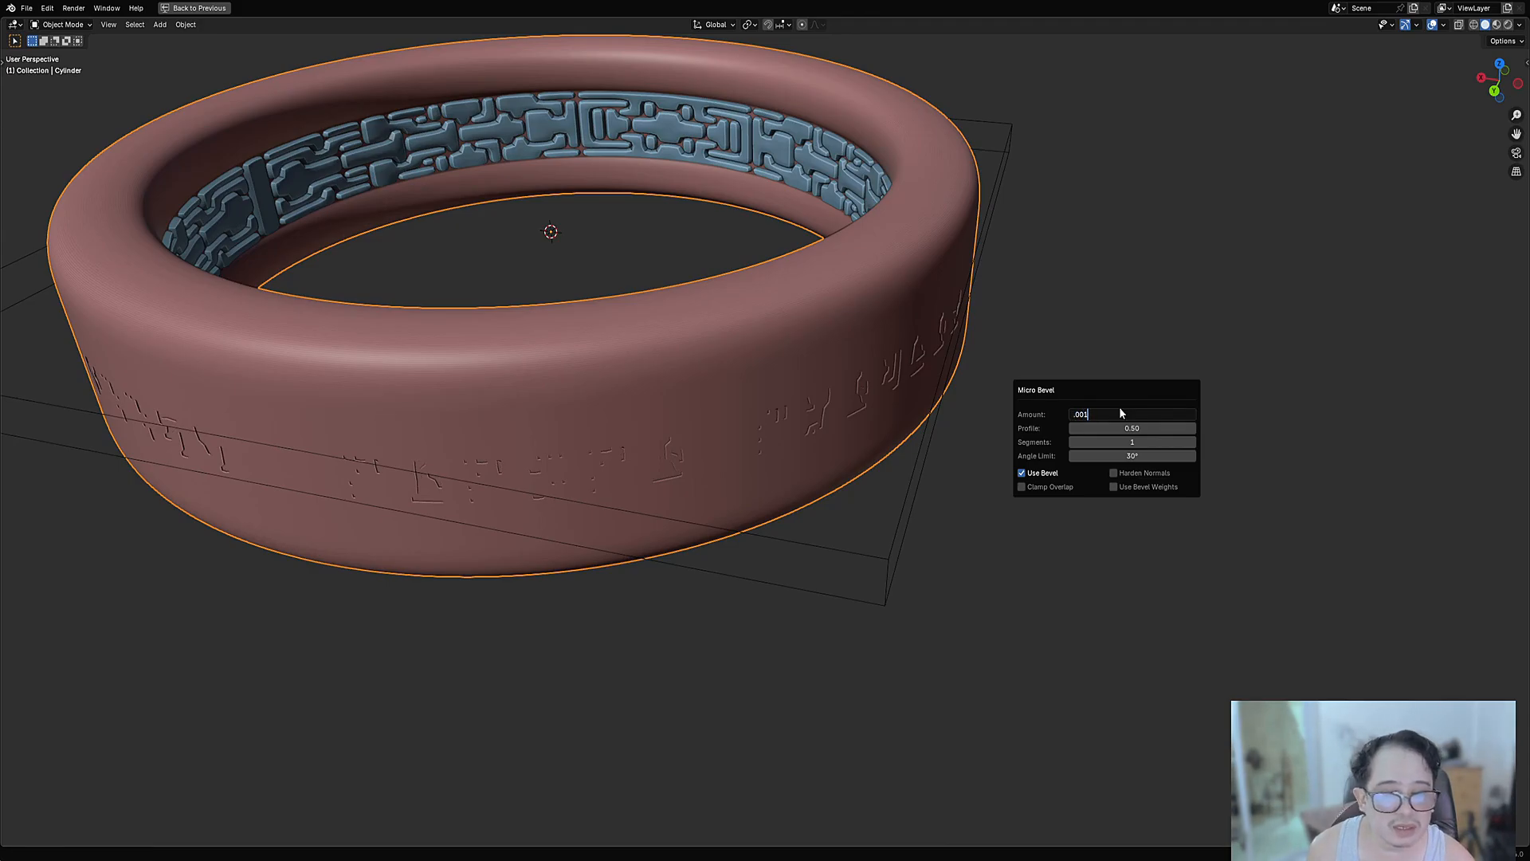
key("Return")
Inspect the bevelled symbol cuts around the ring in Rendered shading, and return to Solid shading.
scroll(813, 385, "up", 3)
middle_click_drag(872, 433, 835, 427)
scroll(832, 366, "up", 2)
scroll(756, 325, "down", 4)
middle_click_drag(739, 335, 888, 344)
scroll(888, 344, "up", 2)
key("z")
left_click(988, 298)
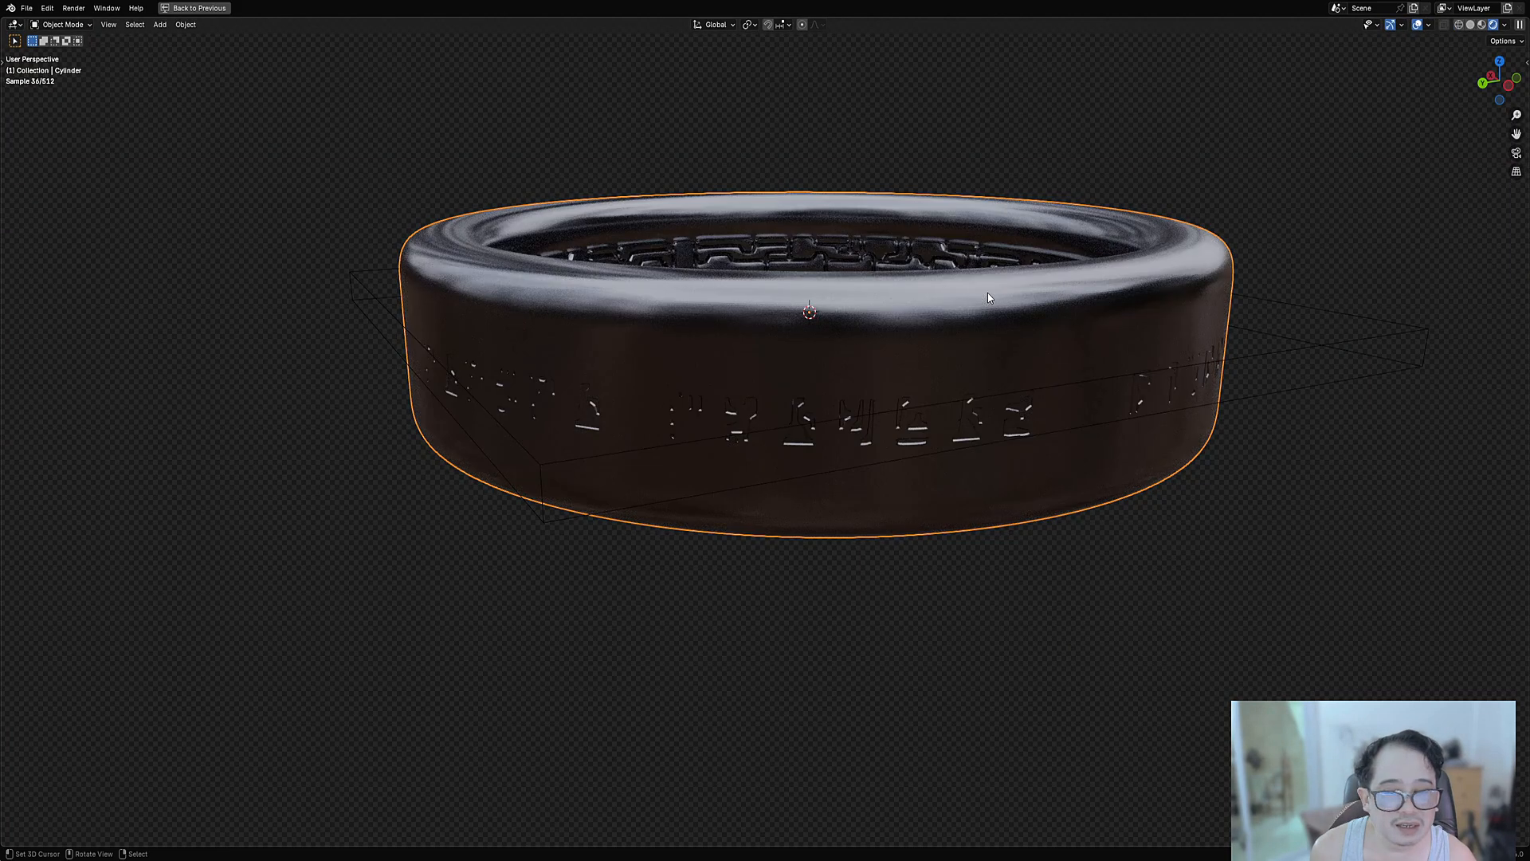
middle_click_drag(987, 293, 915, 287)
scroll(838, 370, "up", 4)
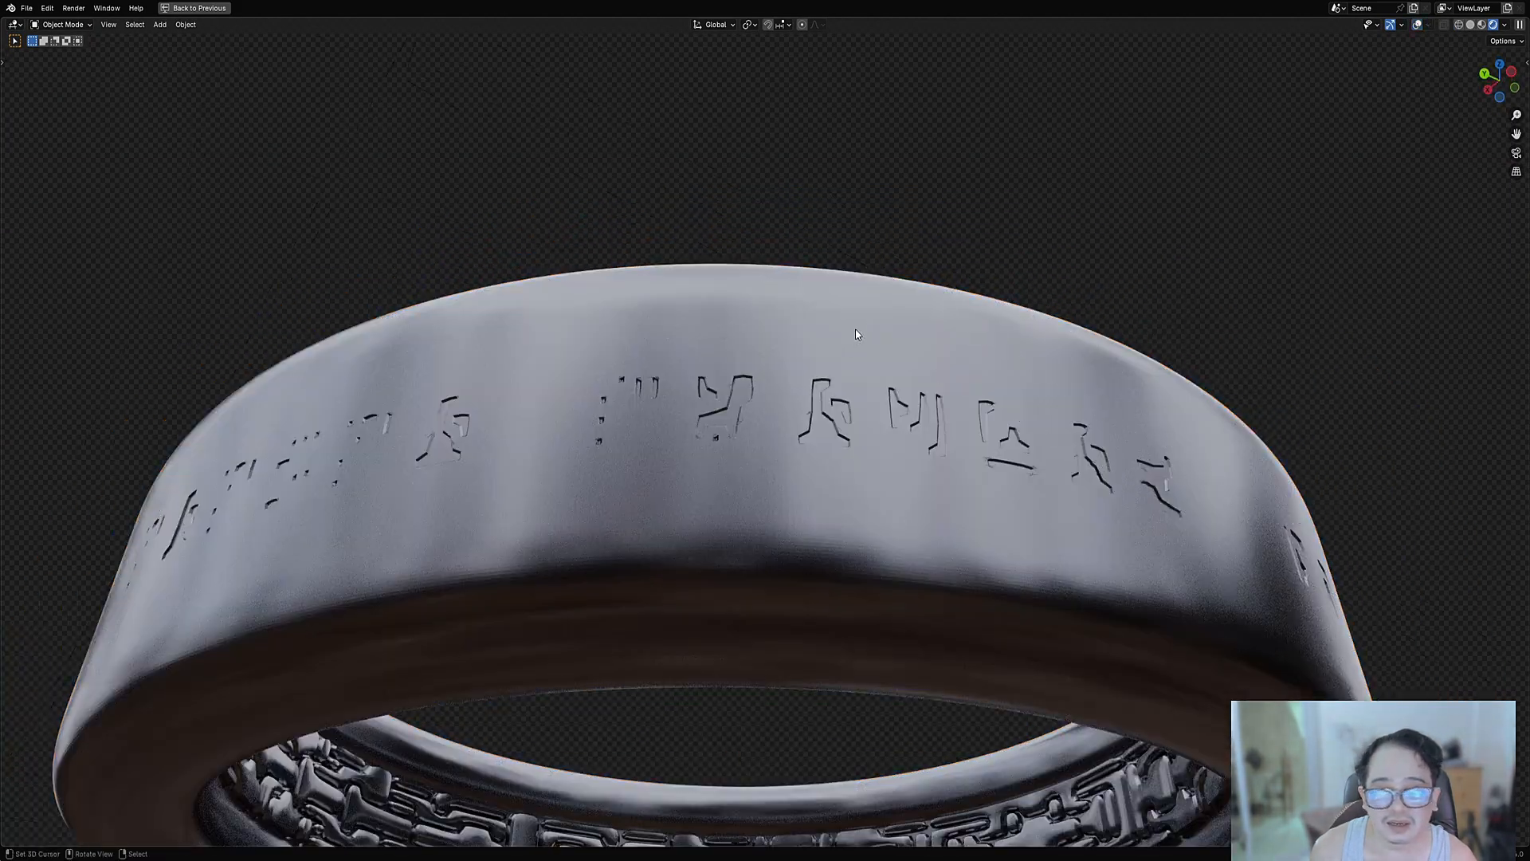
key("z")
left_click(948, 331)
mouse_move(964, 332)
middle_mouse_down()
mouse_move(973, 386)
mouse_move(952, 269)
middle_mouse_up()
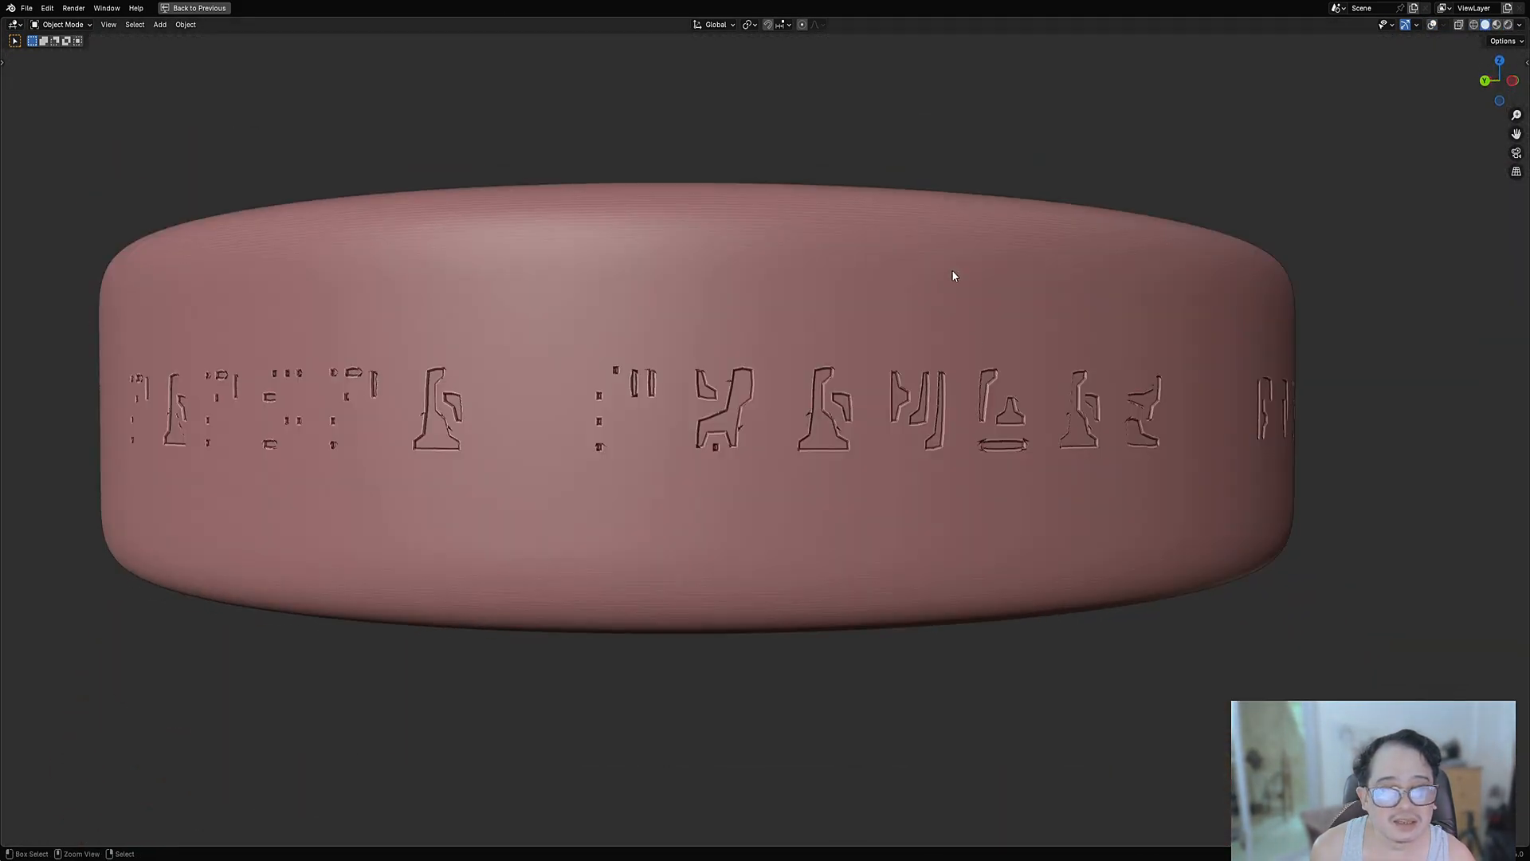
Restore the full workspace layout and set the ring's Subdivision viewport level to 2, checking the mesh in wireframe.
key("ctrl+space")
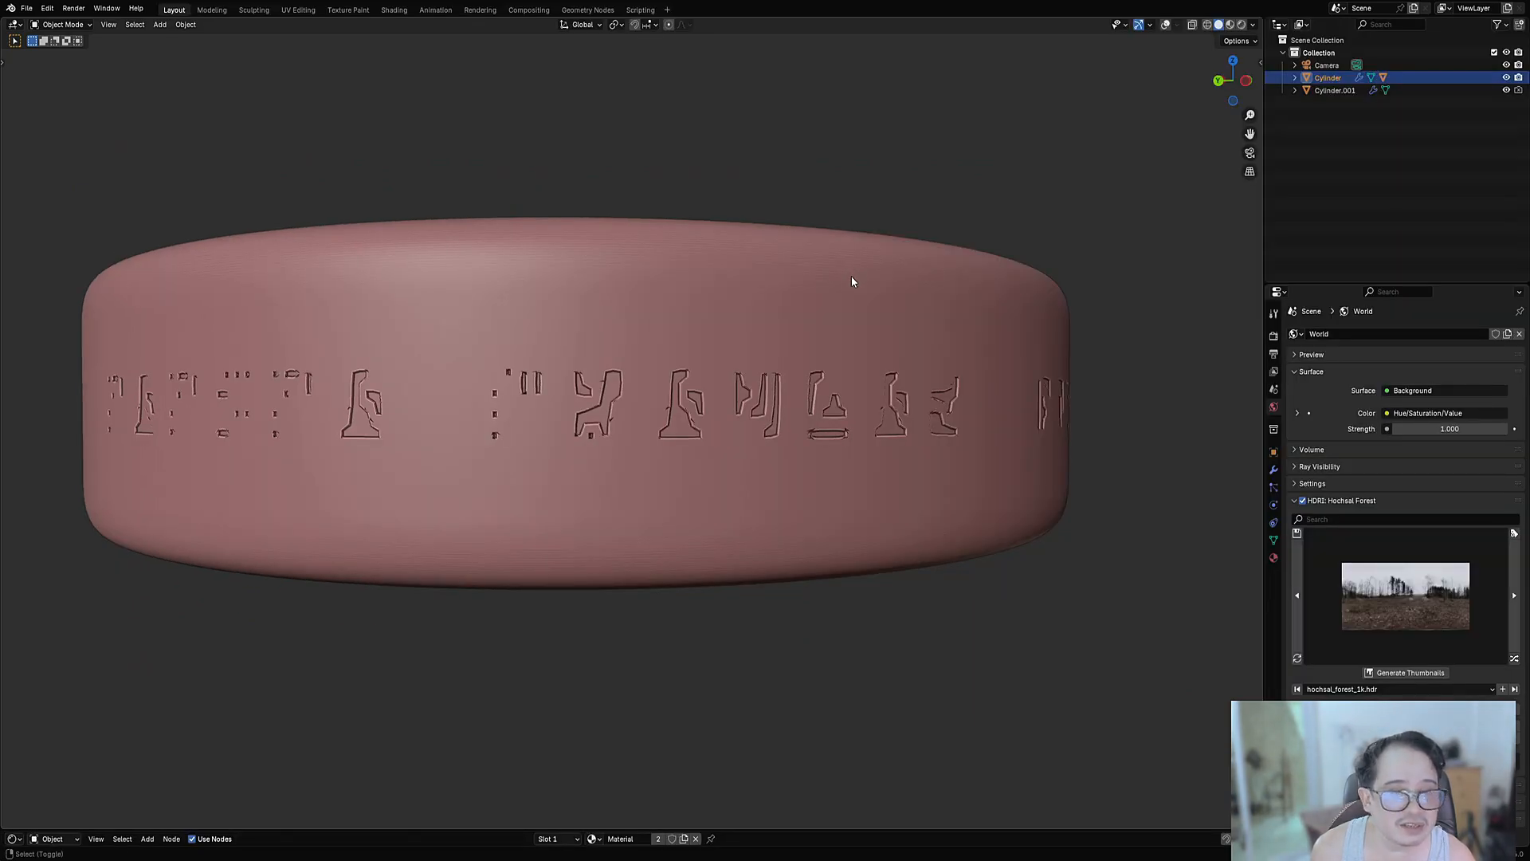
key("shift+alt+z")
left_click(1274, 470)
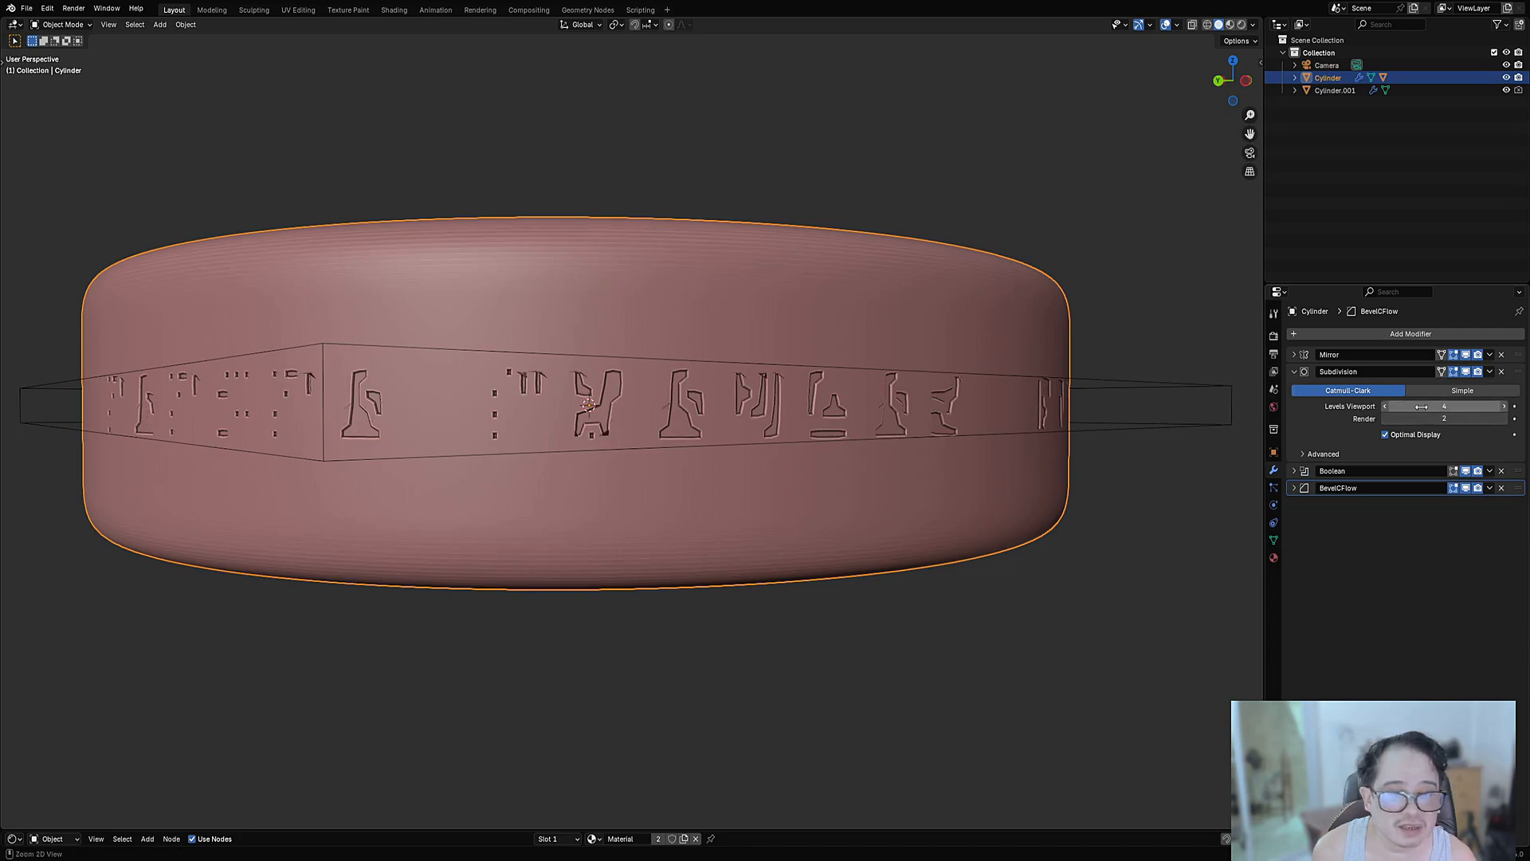
left_click_drag(1422, 407, 1411, 406)
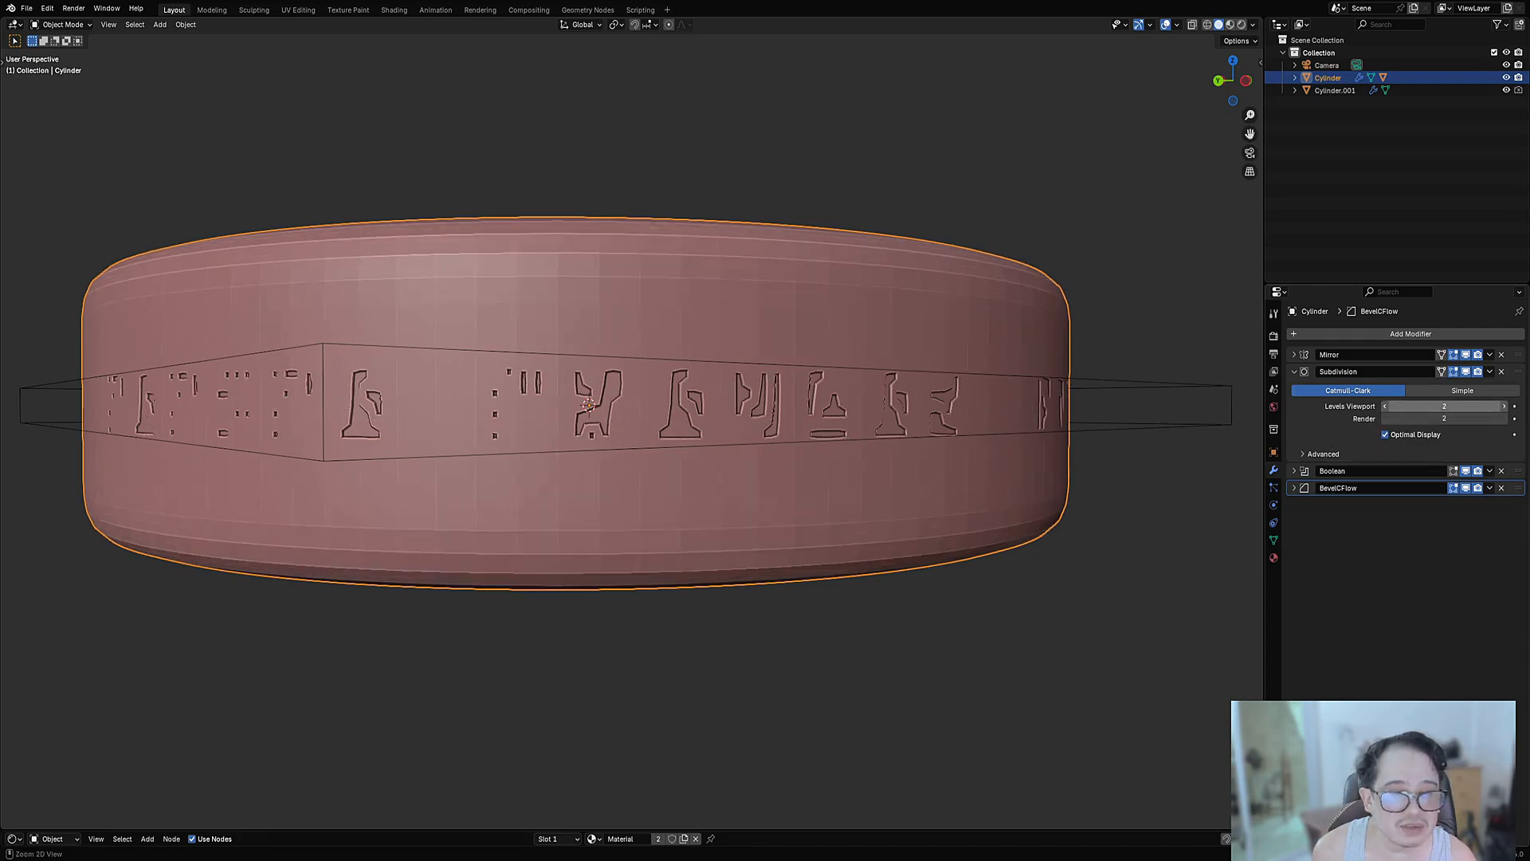
scroll(1422, 407, "up", 1, "ctrl")
scroll(1422, 407, "down", 2, "ctrl")
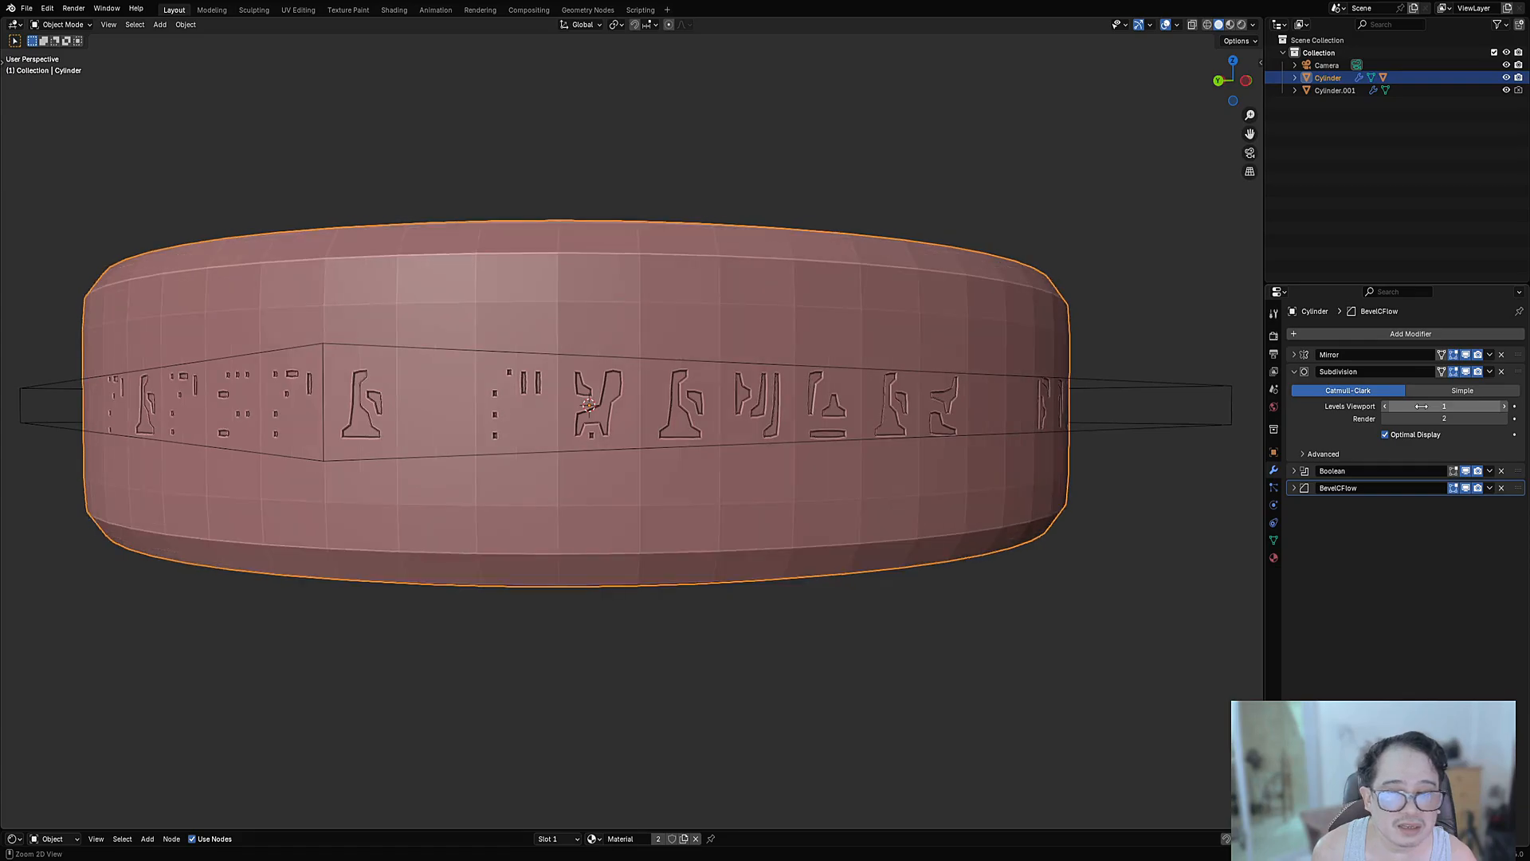
scroll(1422, 407, "up", 1, "ctrl")
key("shift+z")
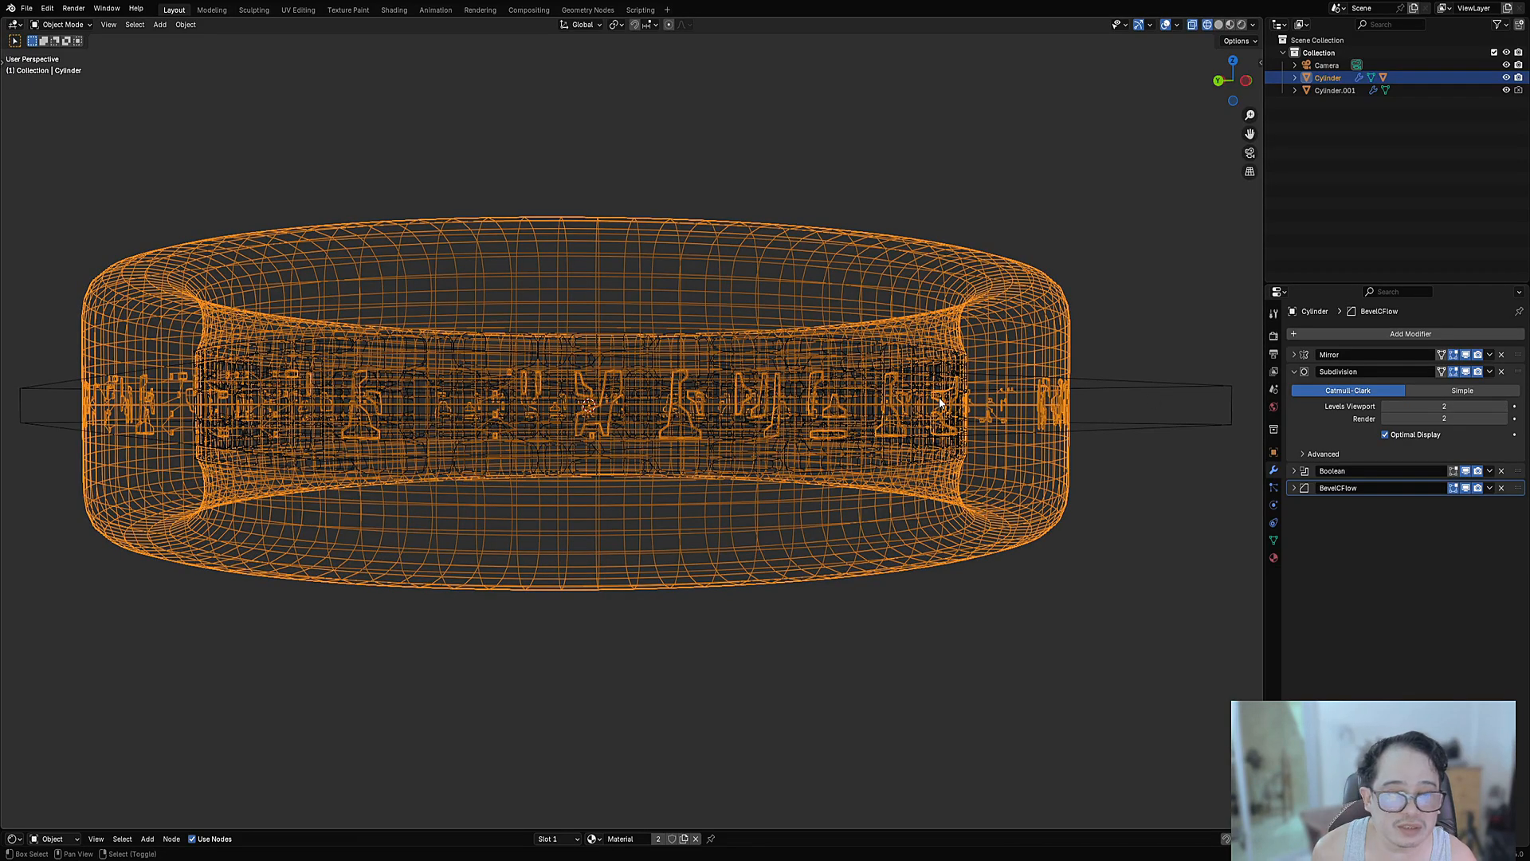
key("shift+z")
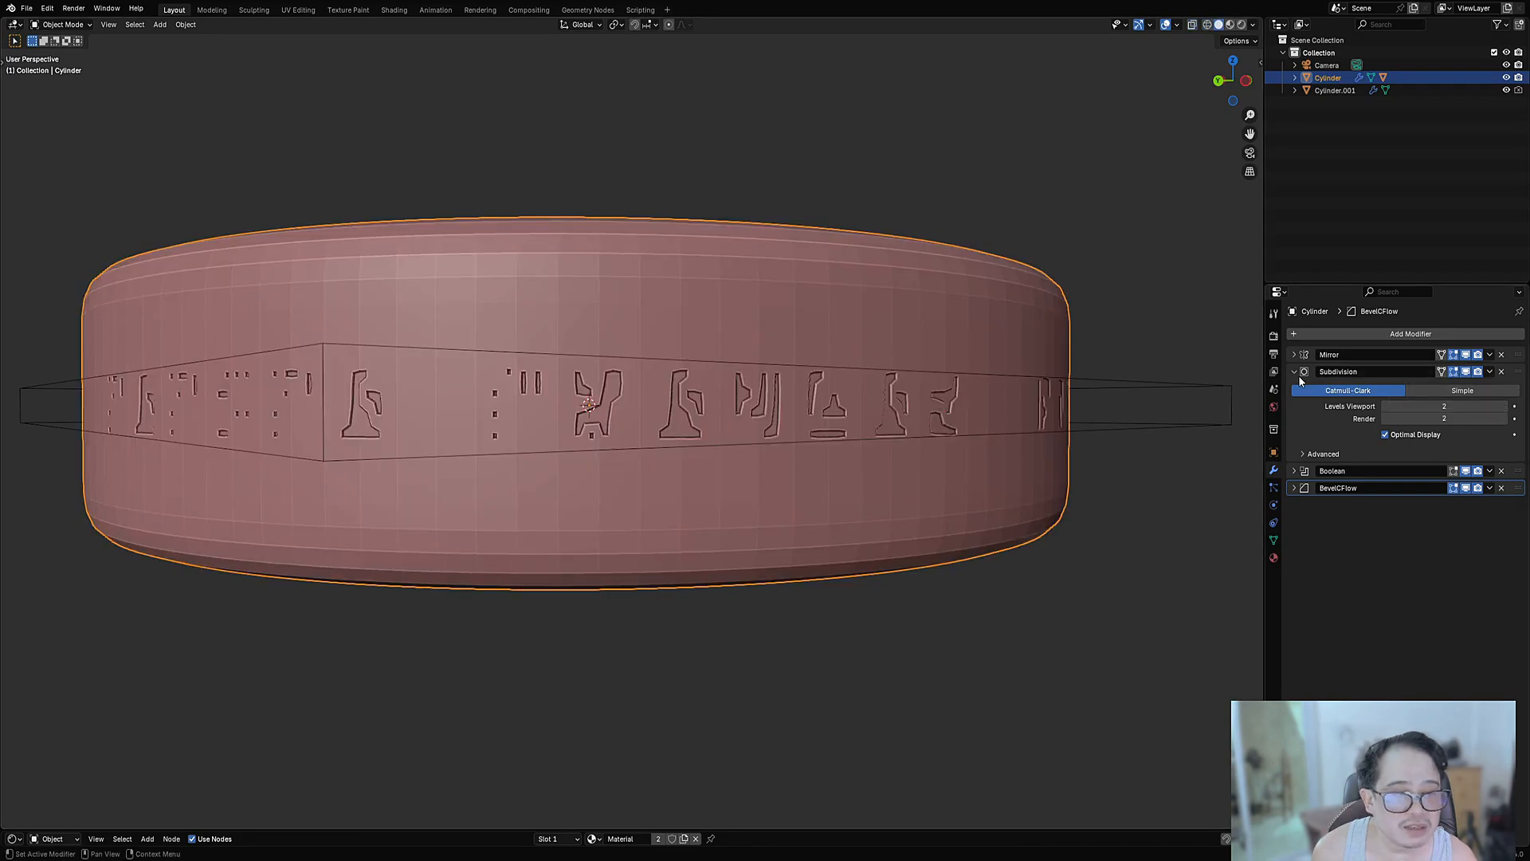
scroll(786, 311, "up", 2)
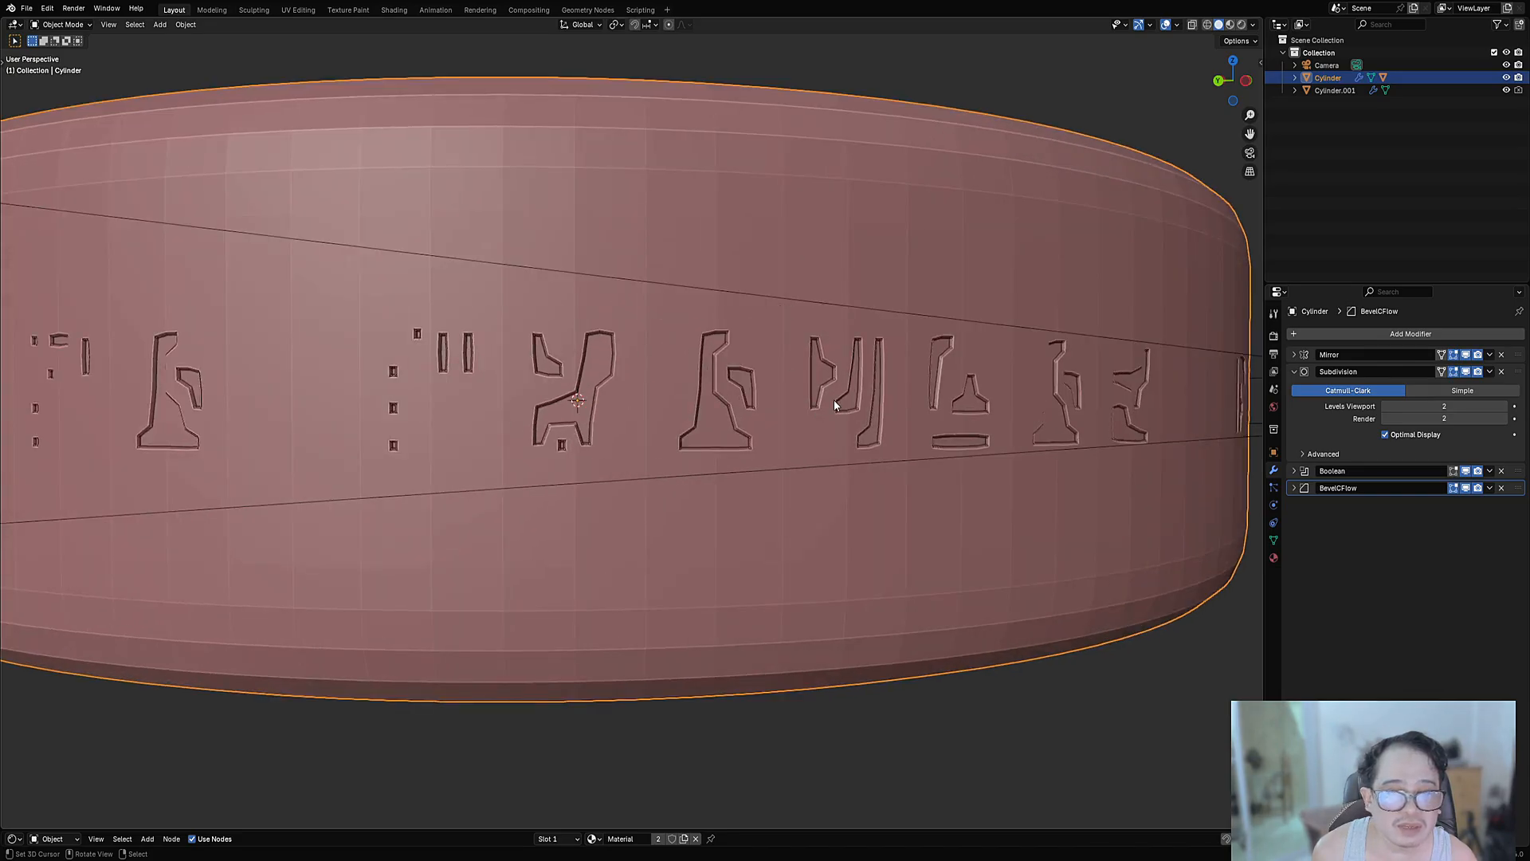
scroll(834, 405, "up", 2)
scroll(875, 361, "down", 4)
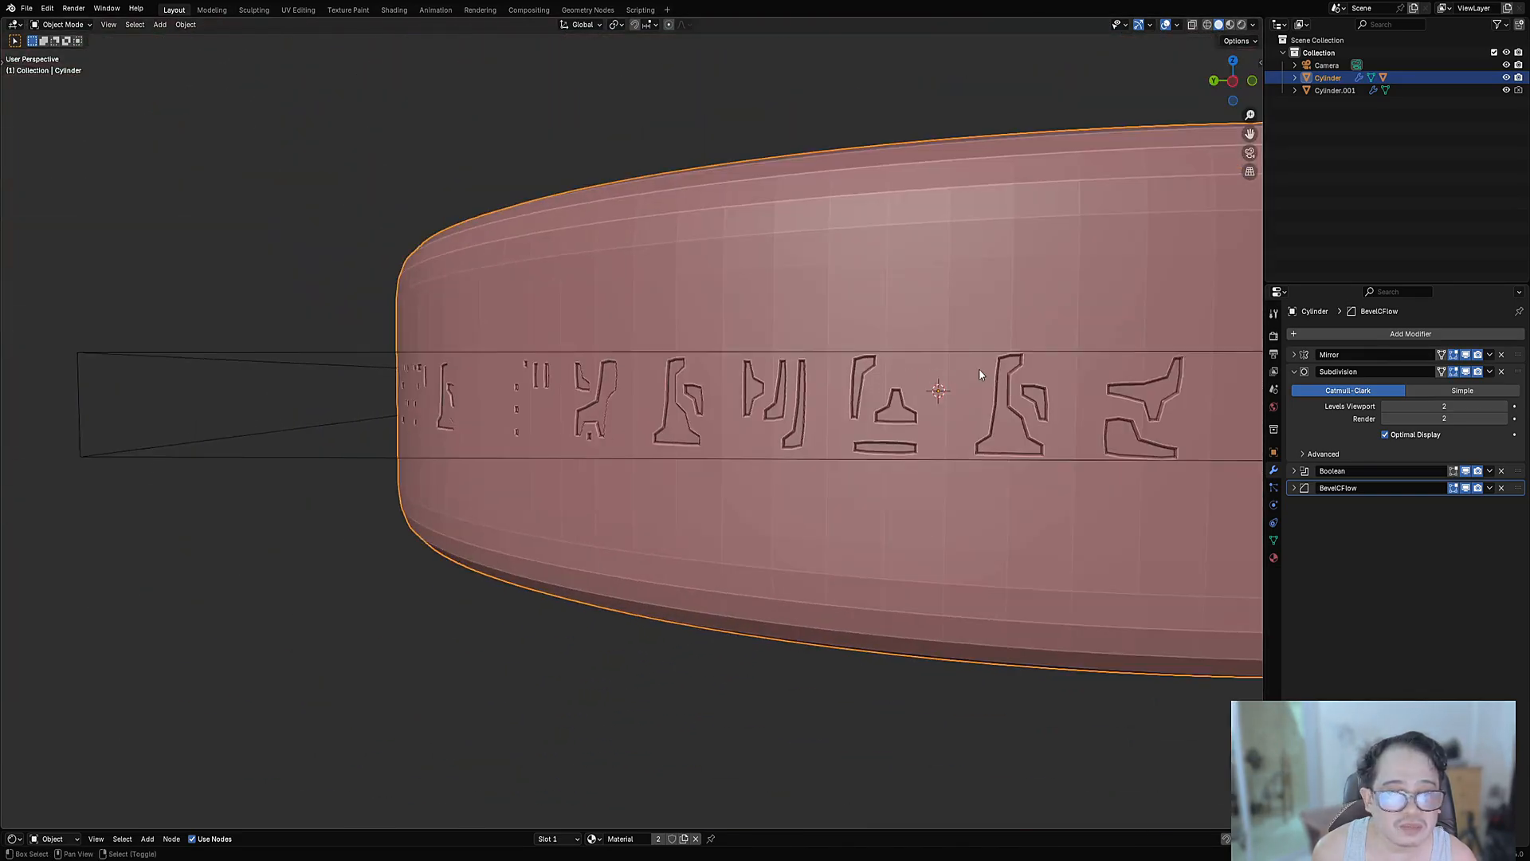
middle_click_drag(979, 368, 552, 386)
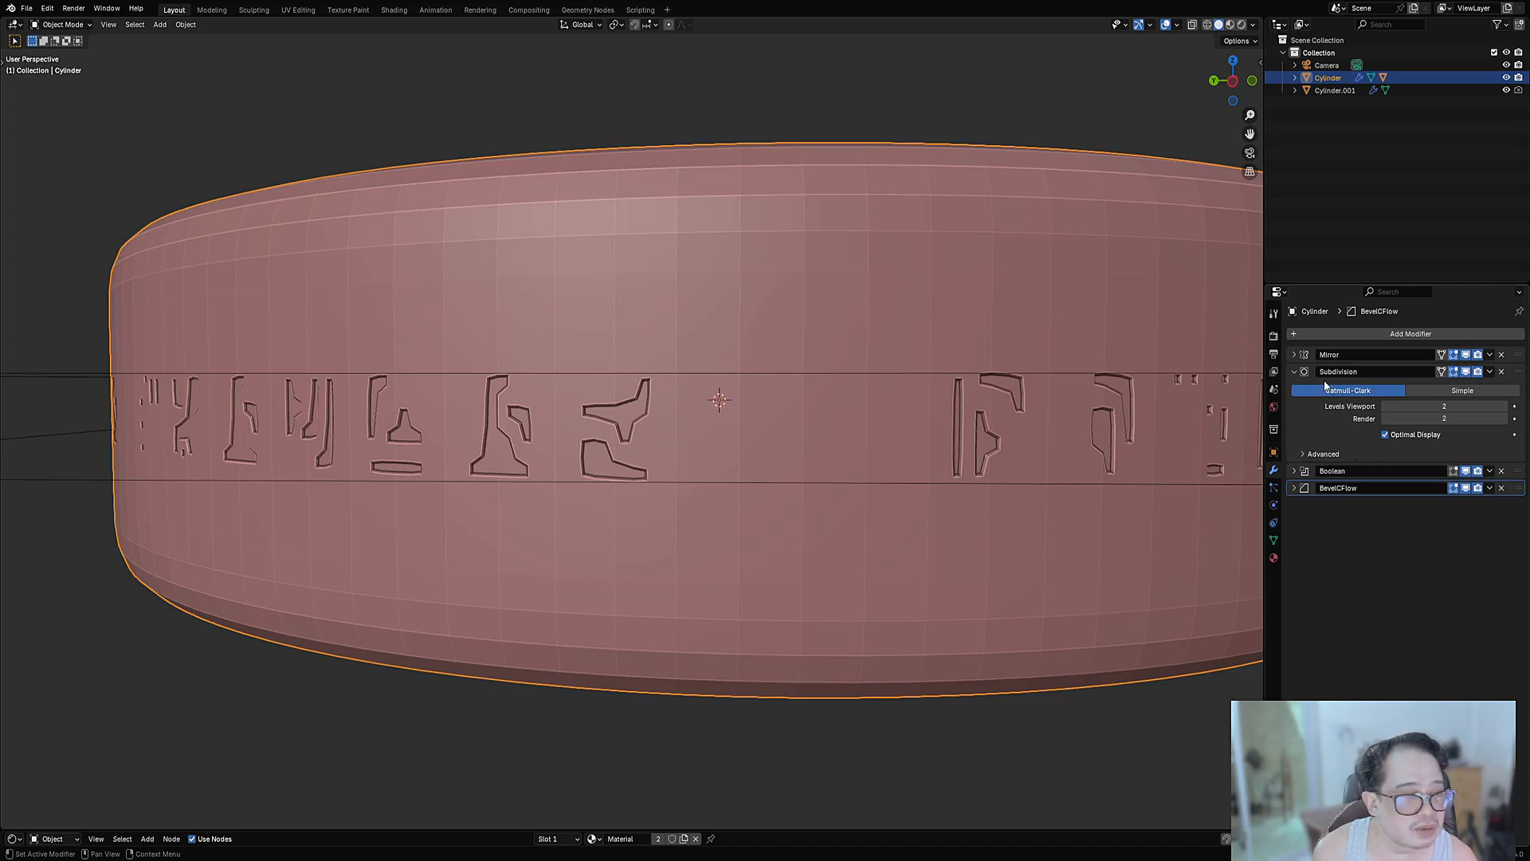
Switch the solver of the ring's Boolean modifier to Exact and check the symbol cuts around the band.
left_click(1299, 473)
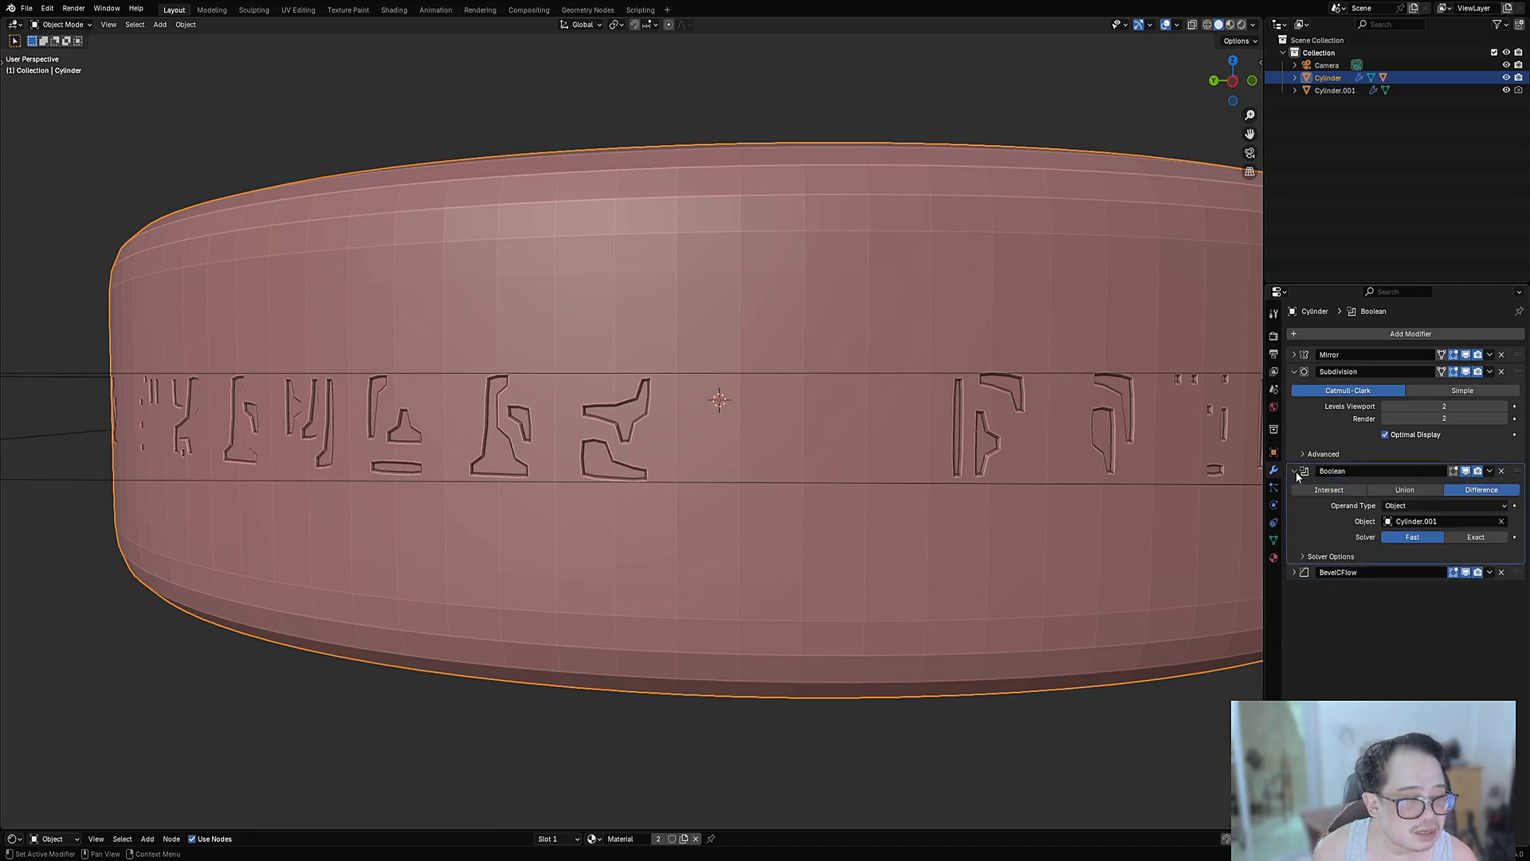
left_click(1454, 532)
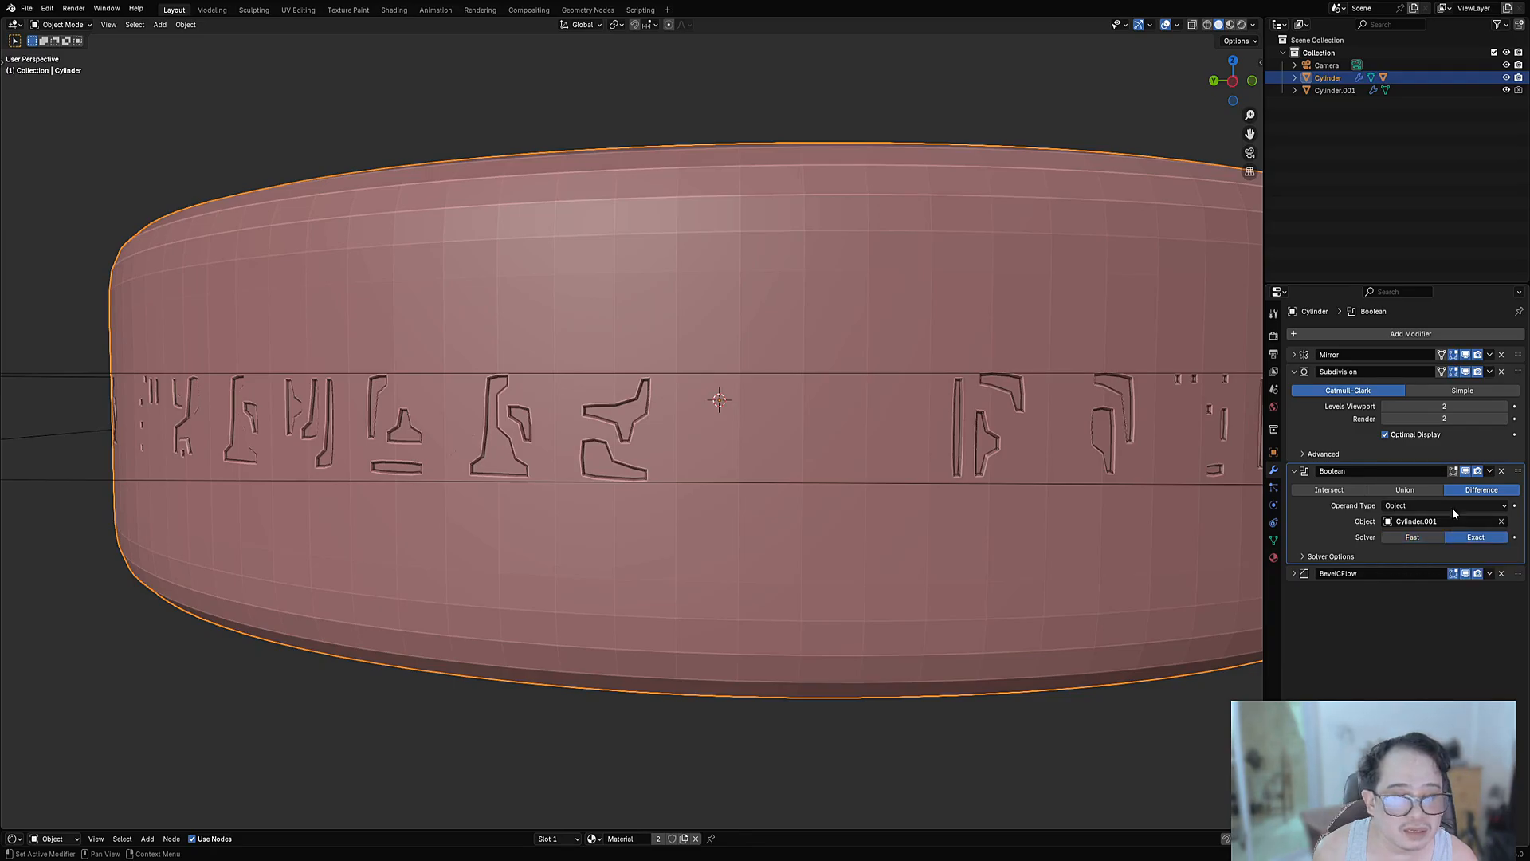
middle_click_drag(1122, 413, 1063, 414)
scroll(1063, 414, "up", 3)
scroll(1077, 401, "down", 5)
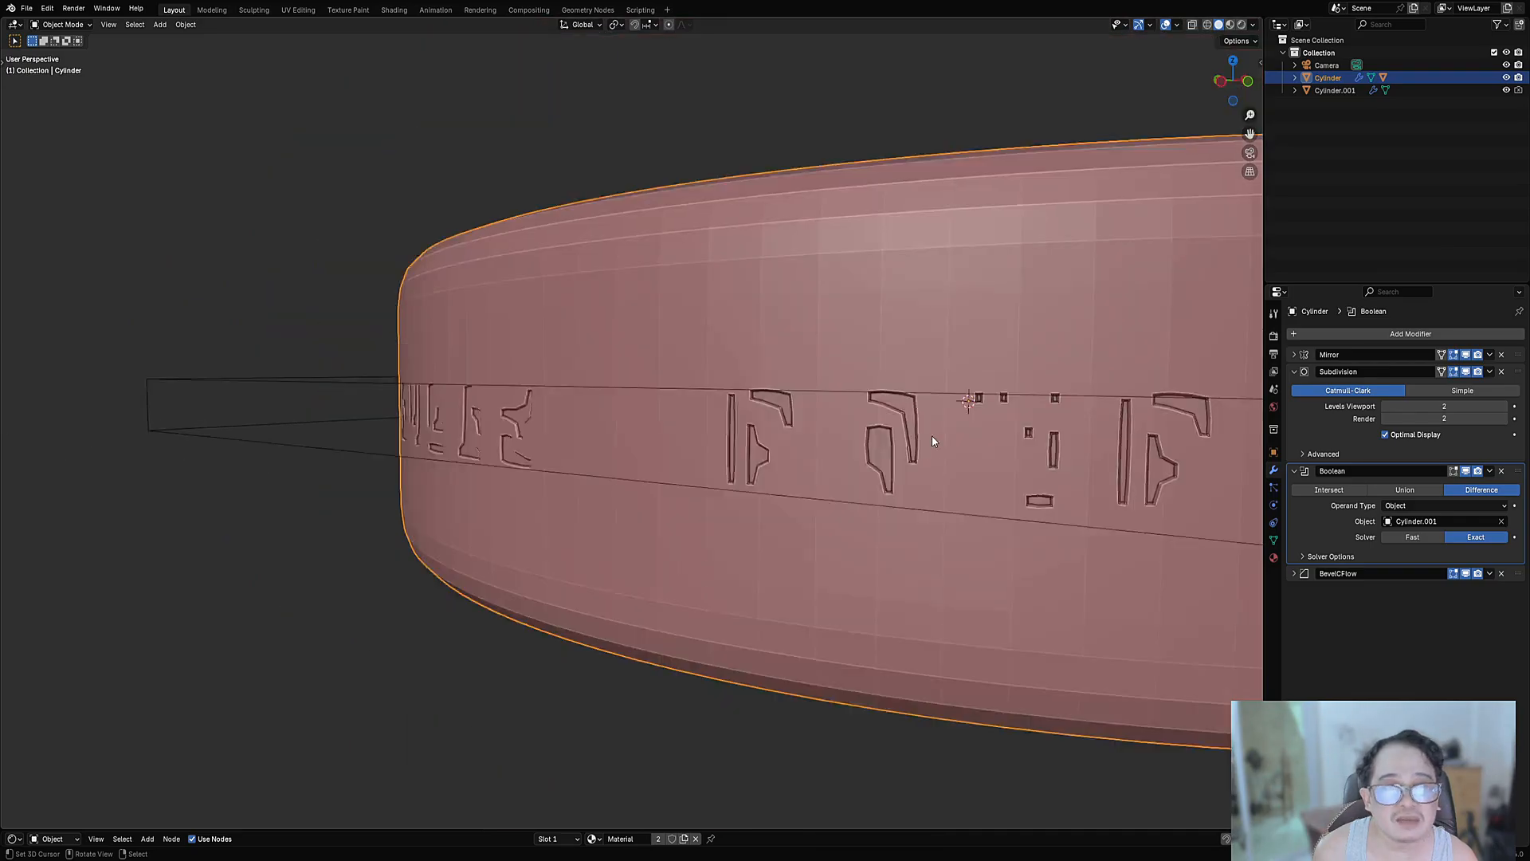
middle_click_drag(931, 436, 1028, 502)
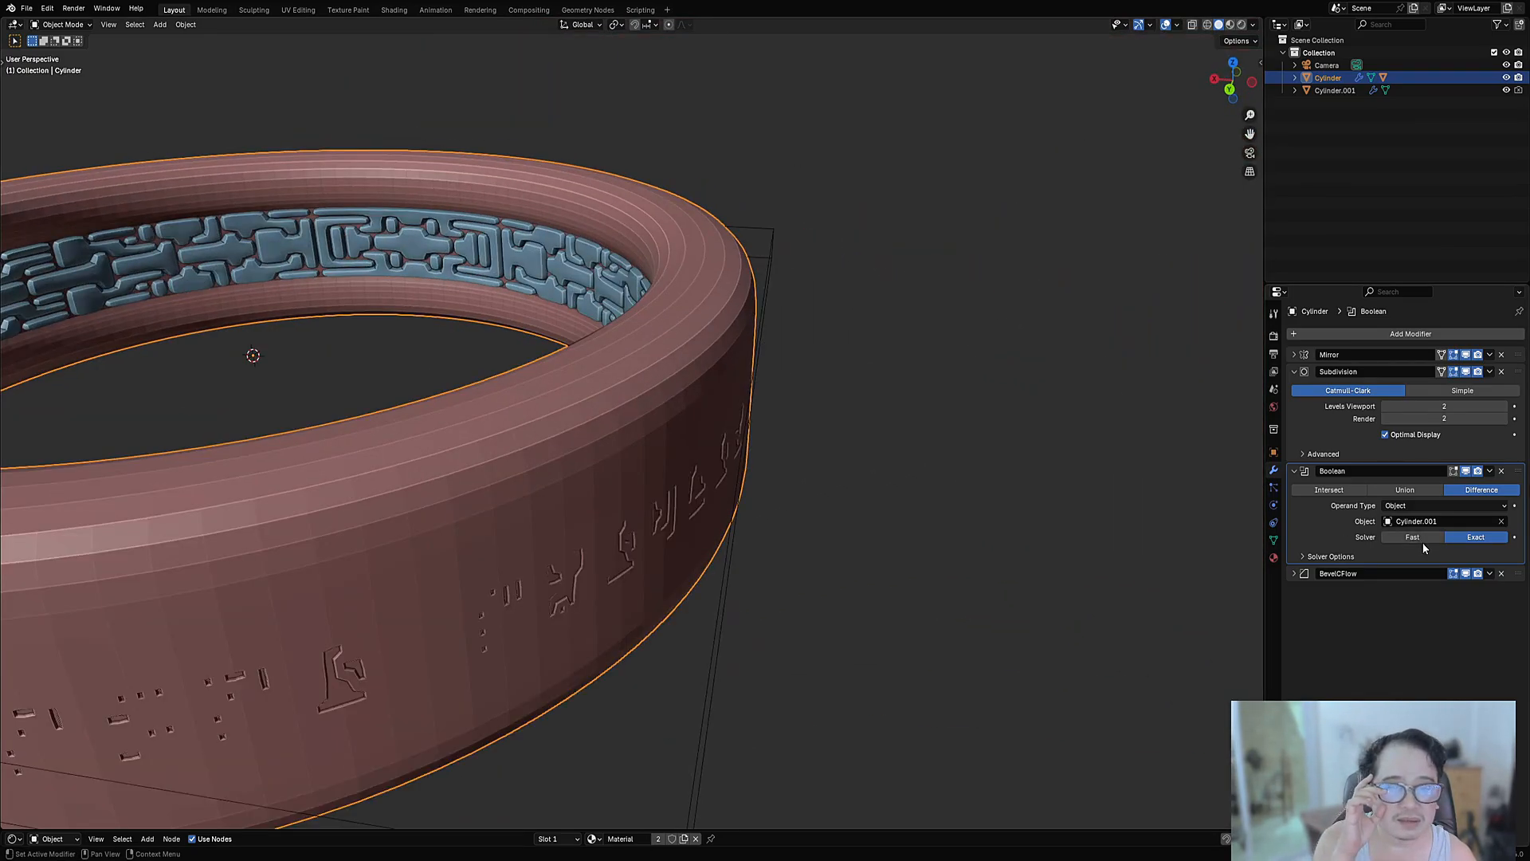
middle_click_drag(1028, 494, 865, 413)
scroll(865, 413, "down", 4)
middle_click_drag(617, 444, 878, 395)
Apply Shade Auto Smooth to the ring.
right_click(837, 332)
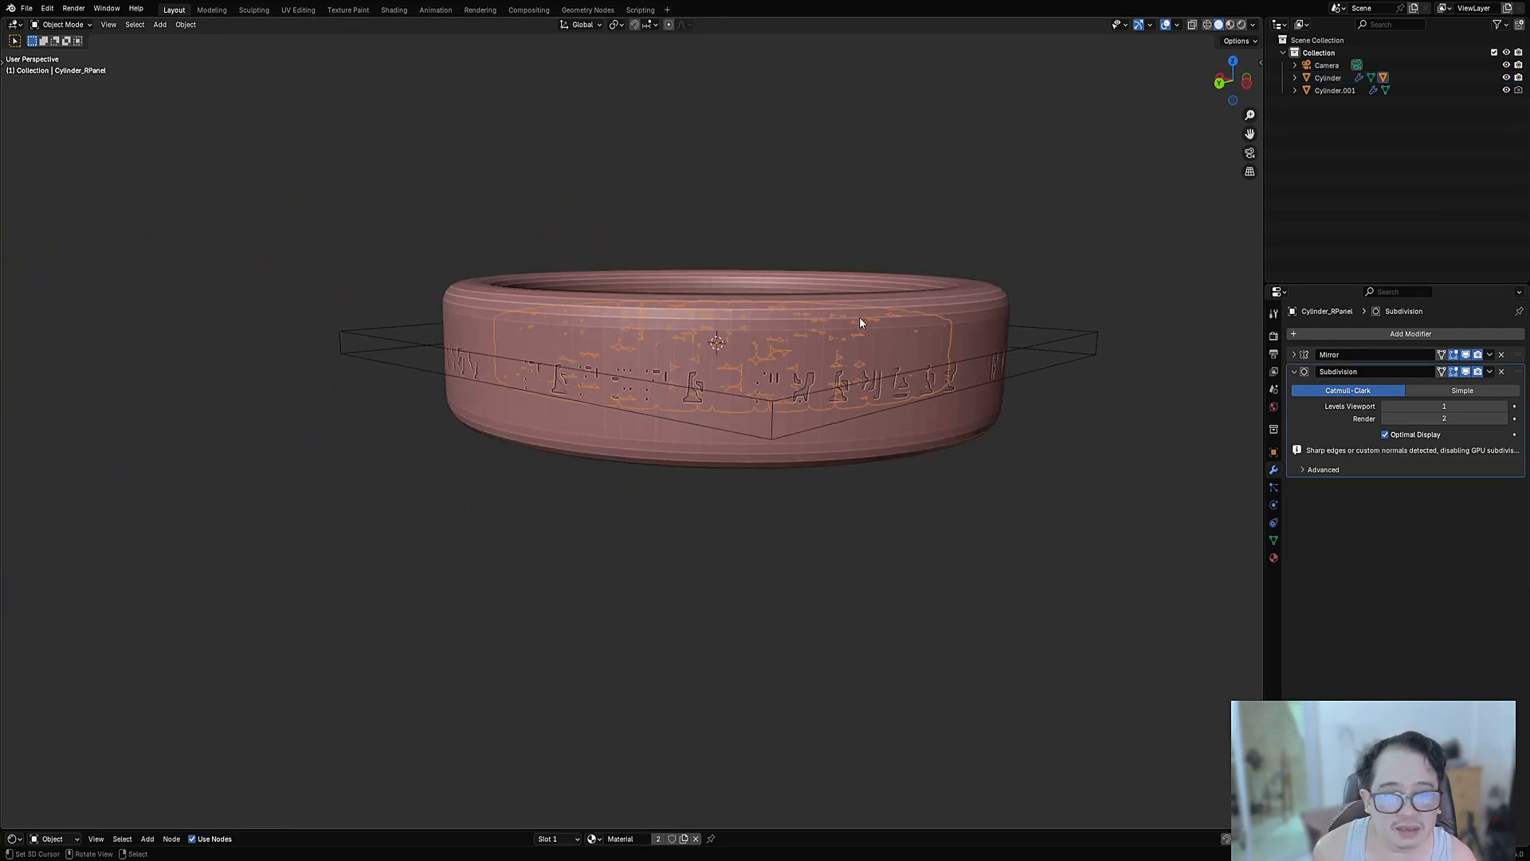
left_click(859, 321)
right_click(920, 295)
left_click(955, 358)
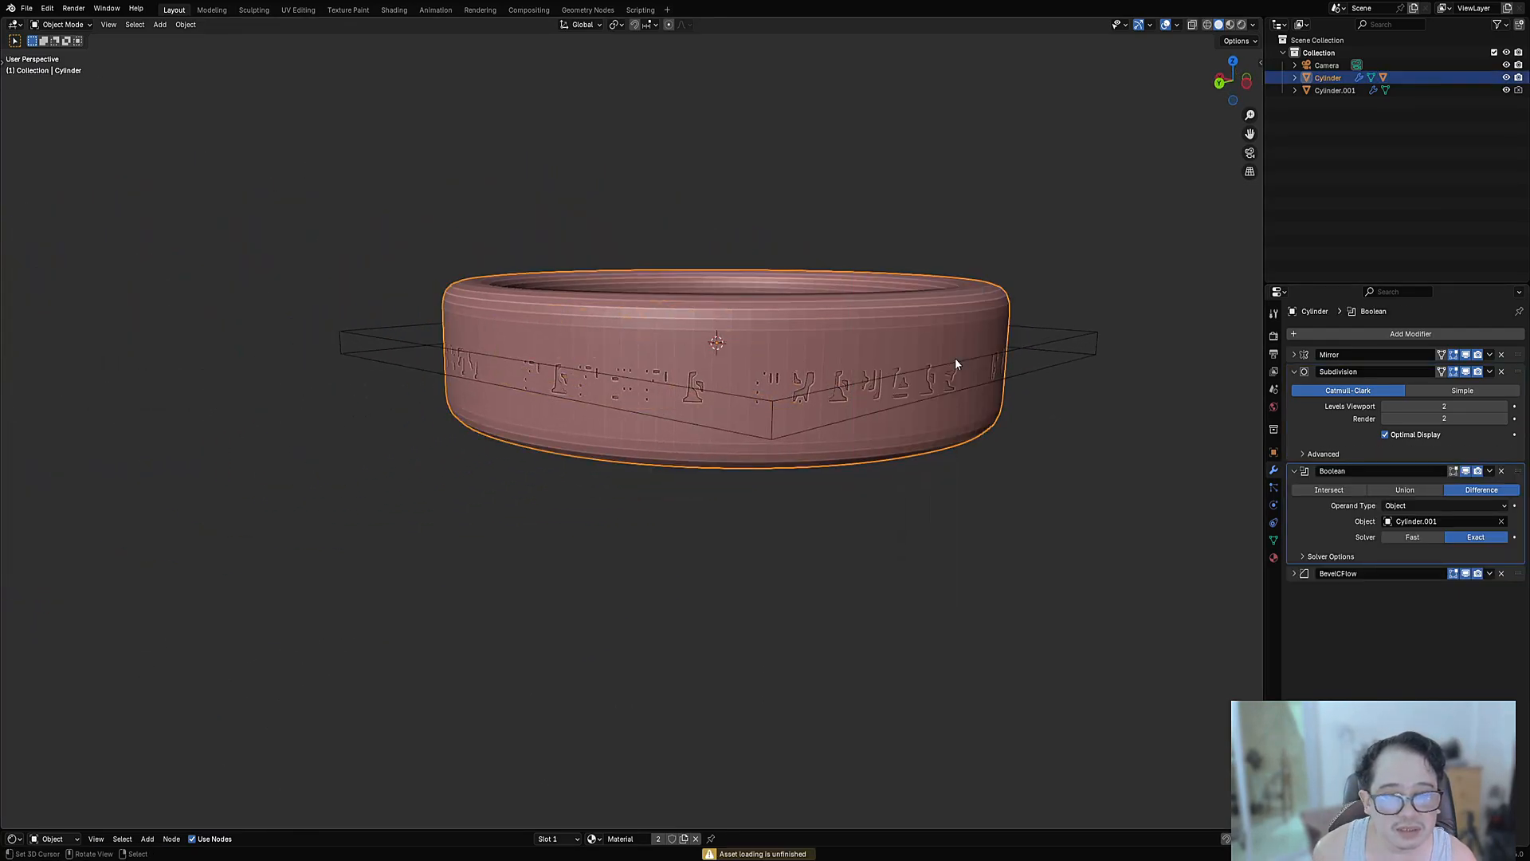
right_click(955, 357)
left_click(953, 352)
Examine the engraved symbols up close around the ring in Rendered shading.
mouse_move(953, 351)
middle_mouse_down()
mouse_move(901, 389)
mouse_move(925, 365)
mouse_move(899, 438)
middle_mouse_up()
scroll(899, 438, "up", 4)
key("z")
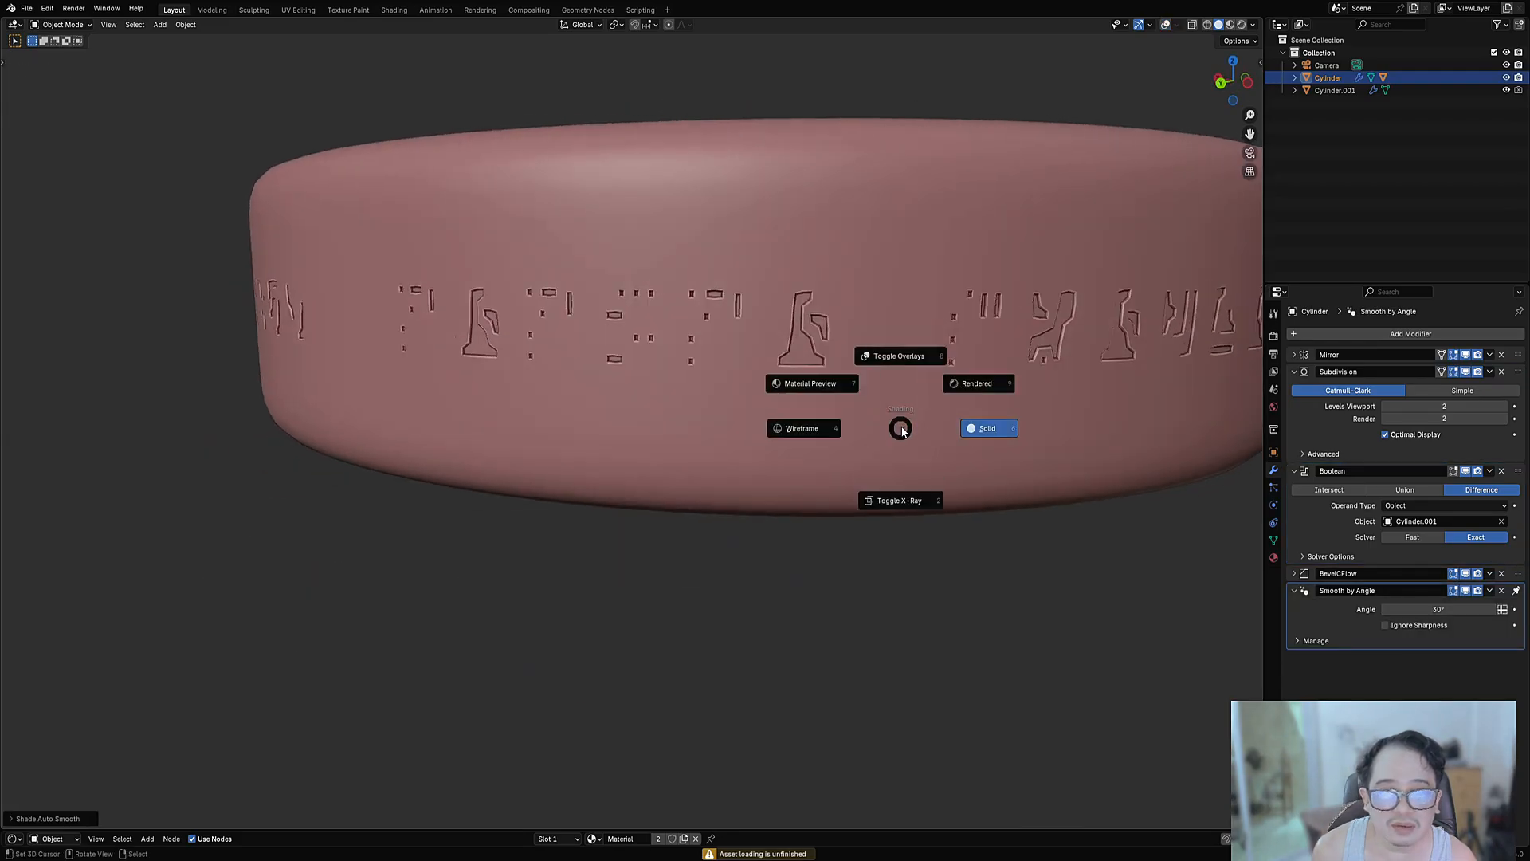
left_click(944, 388)
mouse_move(944, 386)
middle_mouse_down()
mouse_move(983, 343)
mouse_move(805, 406)
mouse_move(861, 520)
middle_mouse_up()
scroll(861, 519, "up", 3)
middle_click_drag(622, 581, 680, 551)
scroll(472, 603, "down", 1)
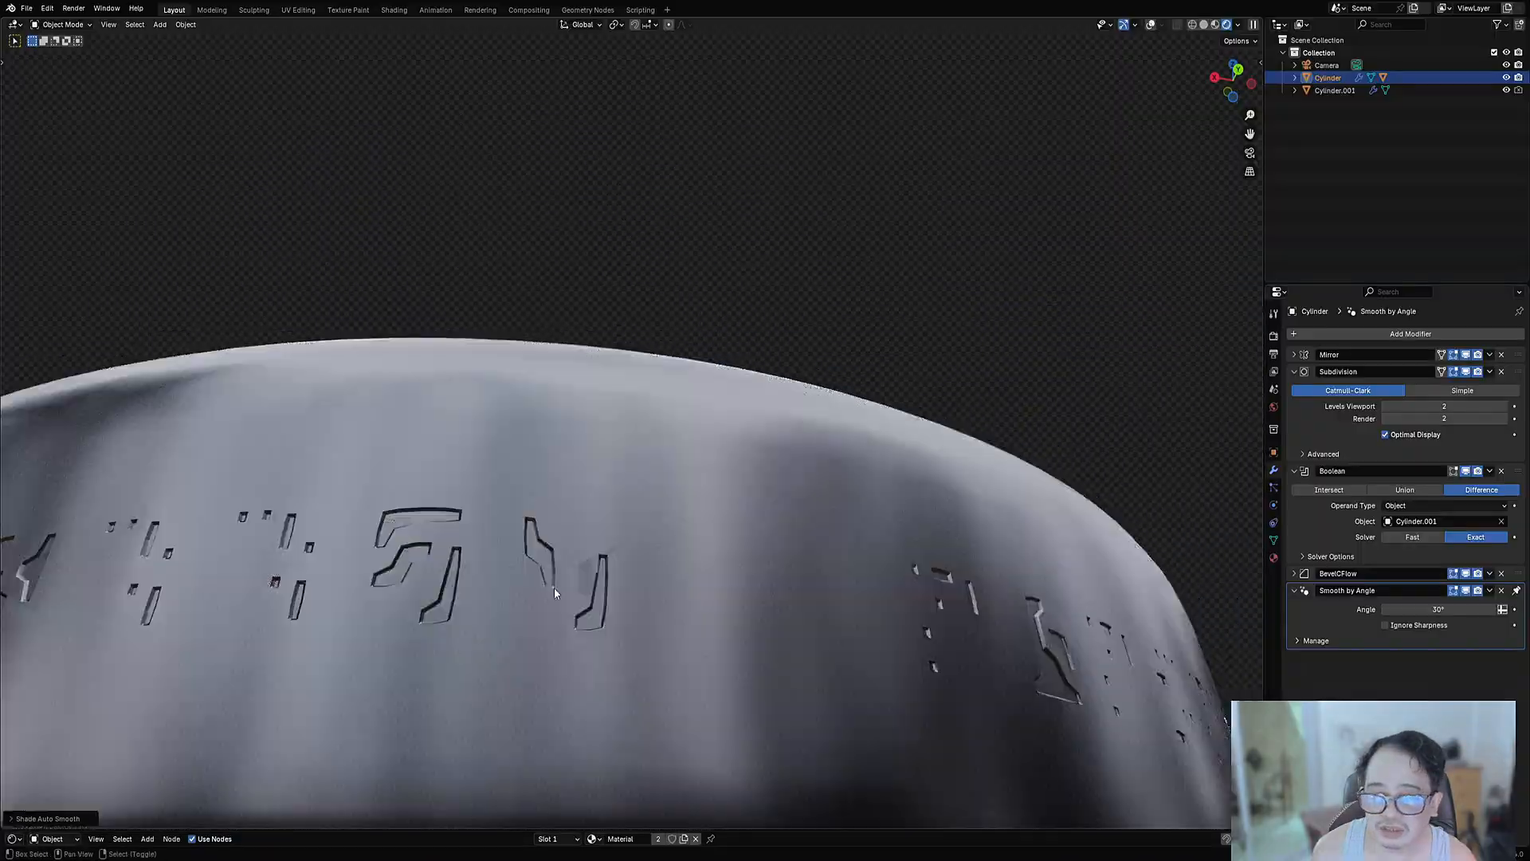
middle_click_drag(555, 593, 909, 498, "shift")
middle_click_drag(506, 478, 466, 472)
scroll(666, 523, "up", 3)
scroll(666, 523, "up", 2)
middle_click_drag(666, 523, 746, 511)
middle_click_drag(678, 586, 915, 453, "shift")
scroll(710, 451, "down", 4)
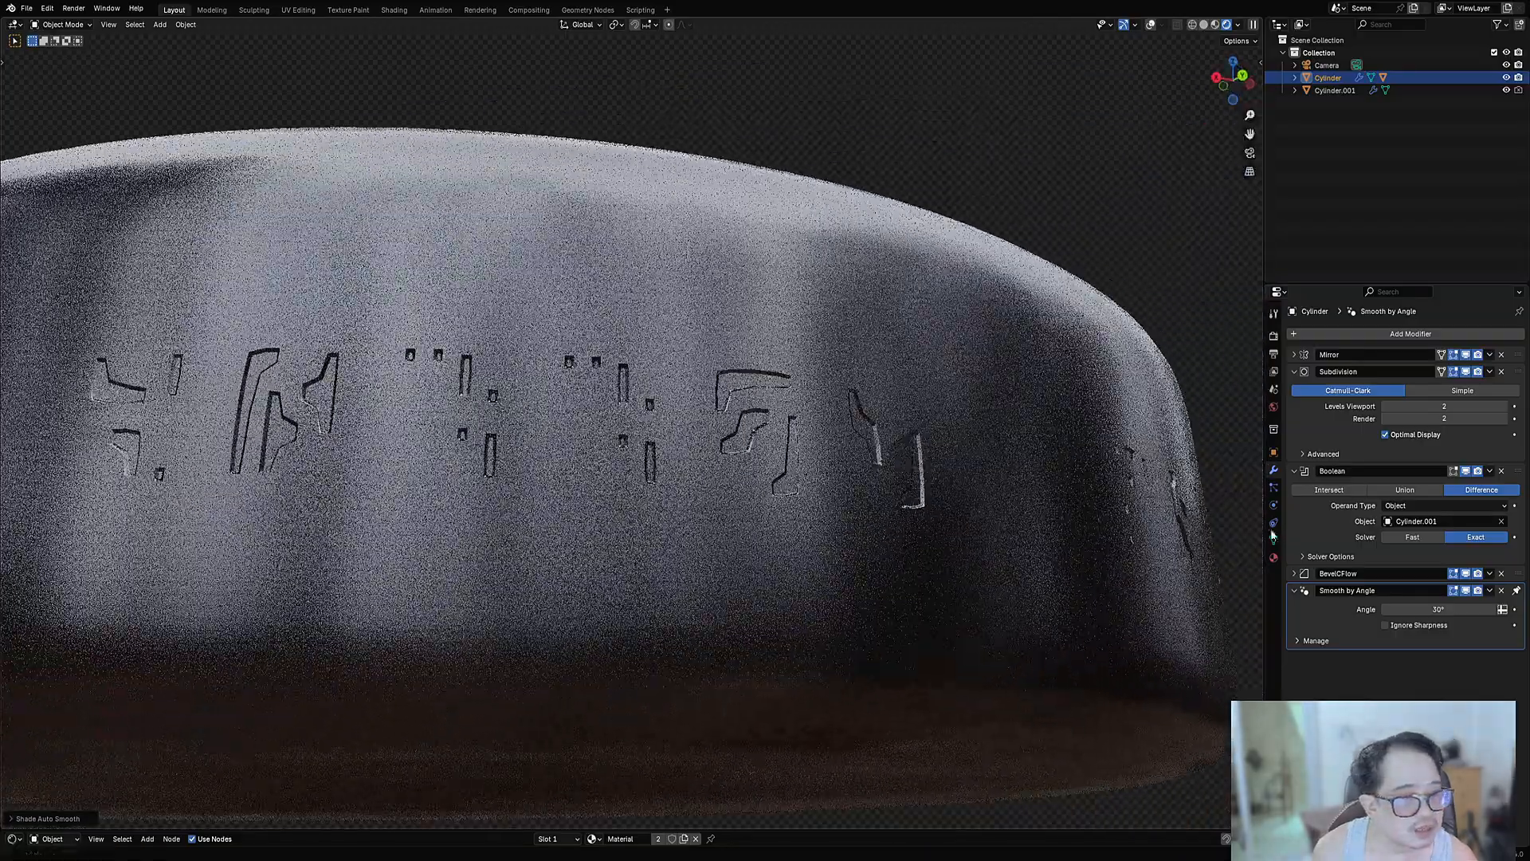
Change the ring's Boolean operation to Union and select the inscription symbols object that serves as its cutter.
left_click(1407, 489)
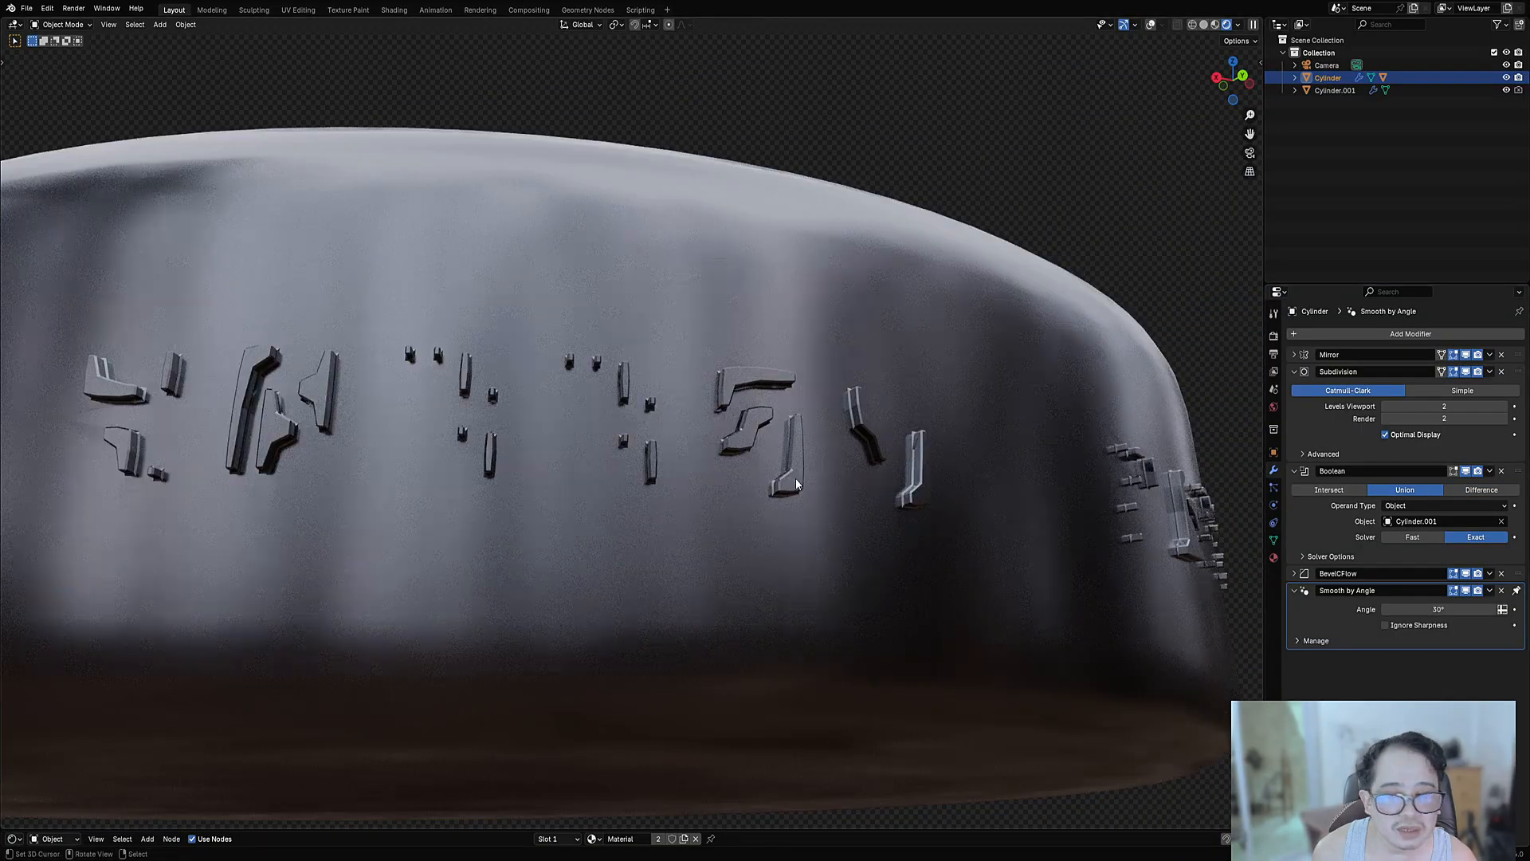
scroll(795, 478, "down", 5)
middle_click_drag(796, 479, 945, 451)
scroll(950, 445, "up", 6)
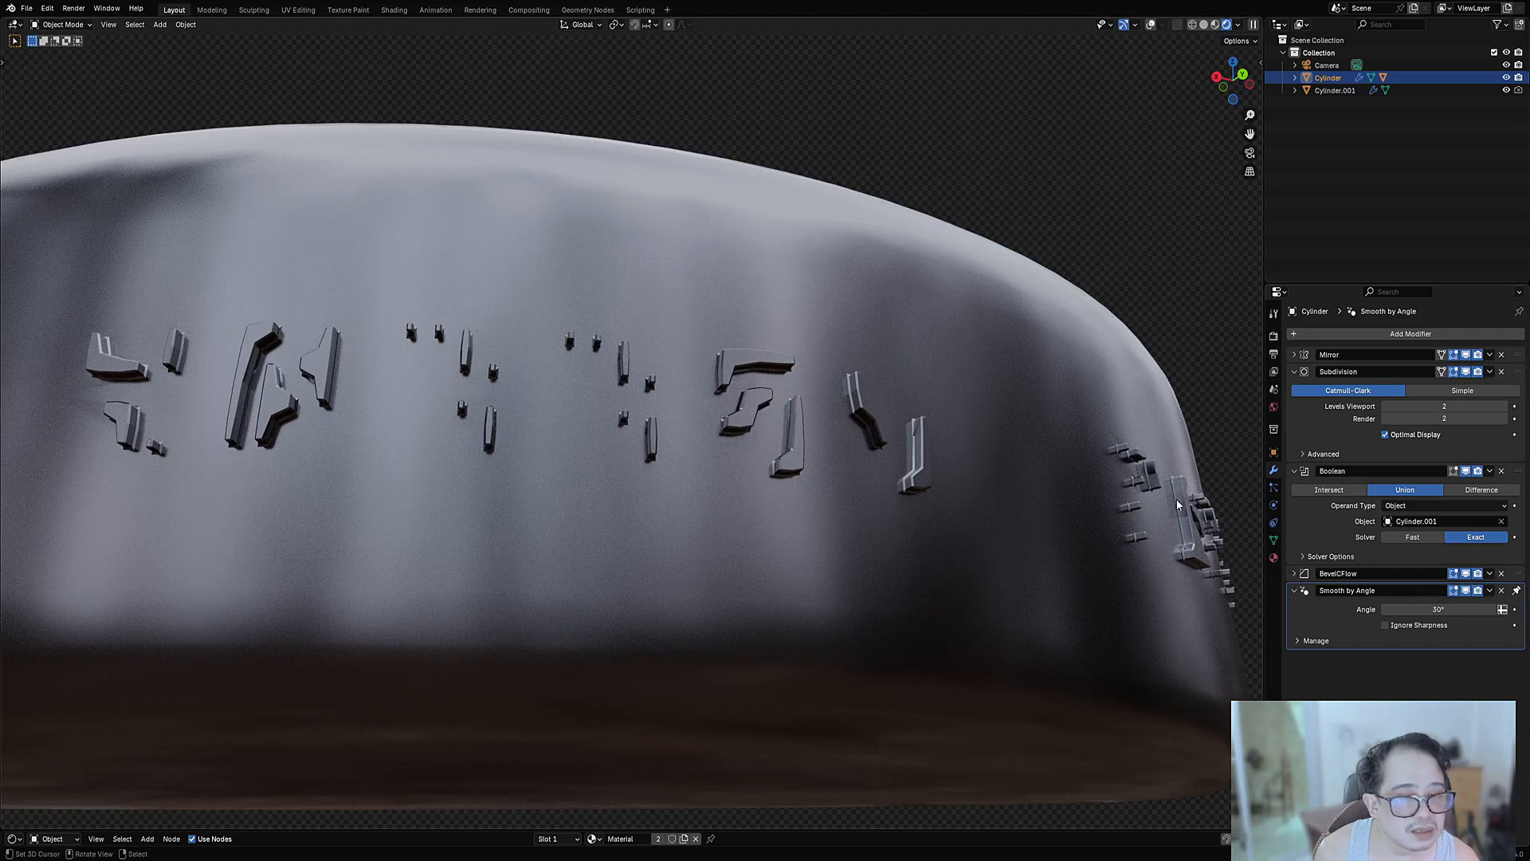
left_click(930, 490)
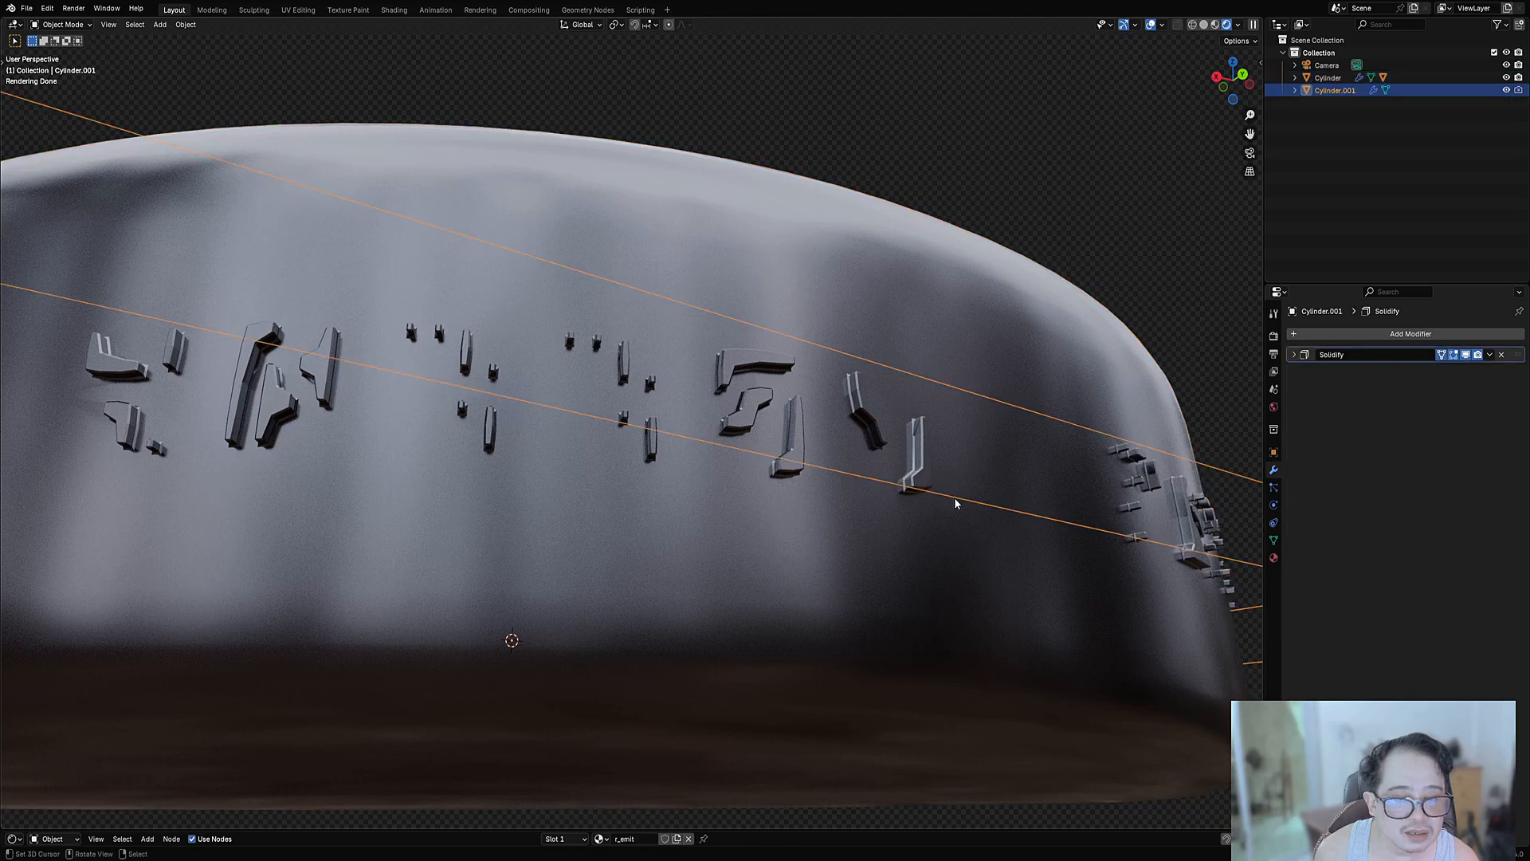
Try Solidify thicknesses of 0.005 m and 0.02 m on the inscription symbols.
left_click(1295, 355)
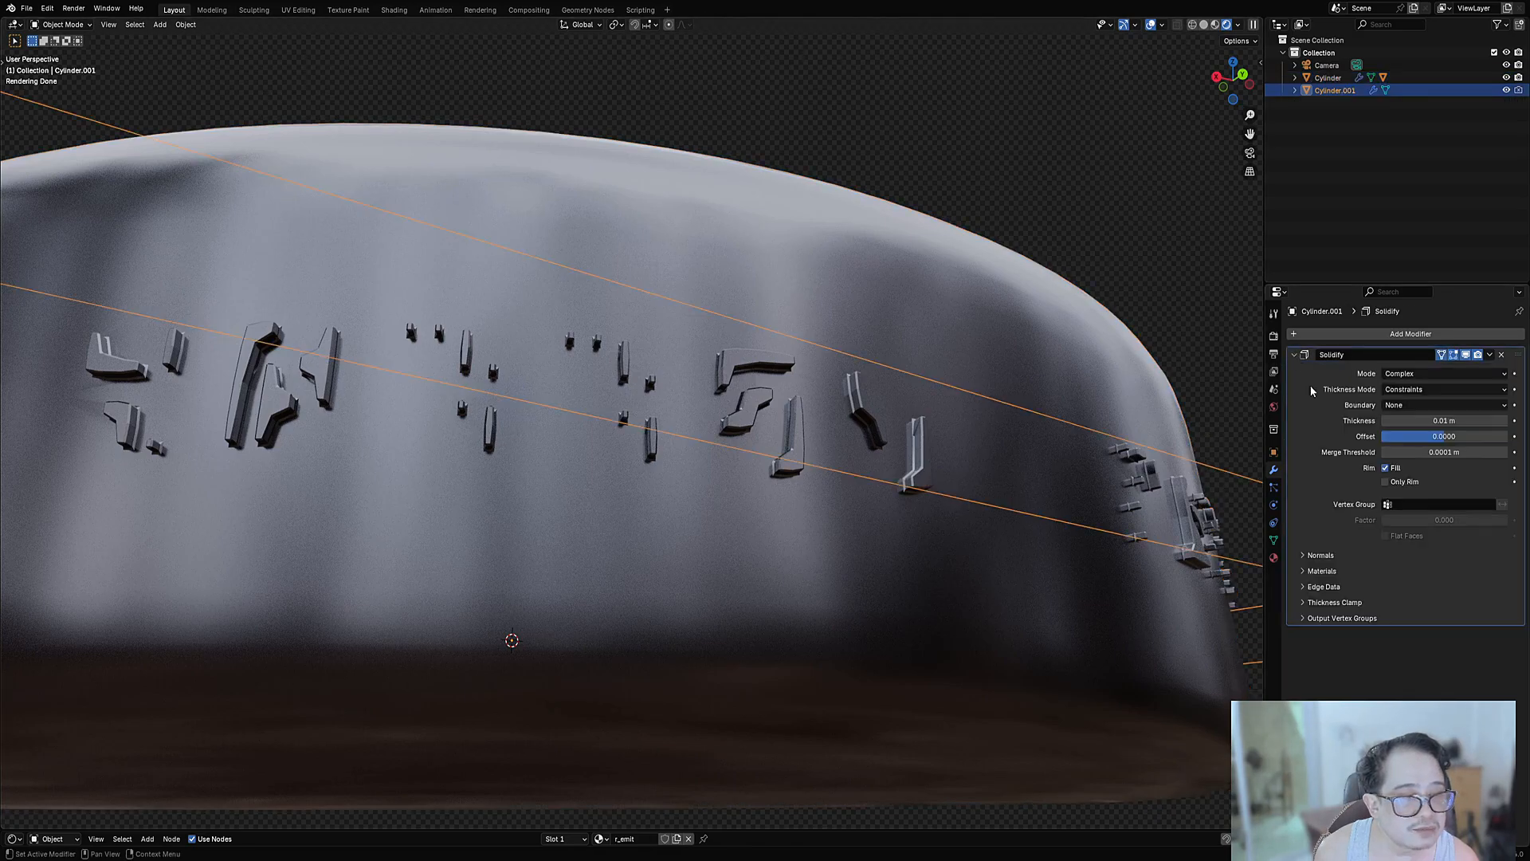
double_click(1433, 420)
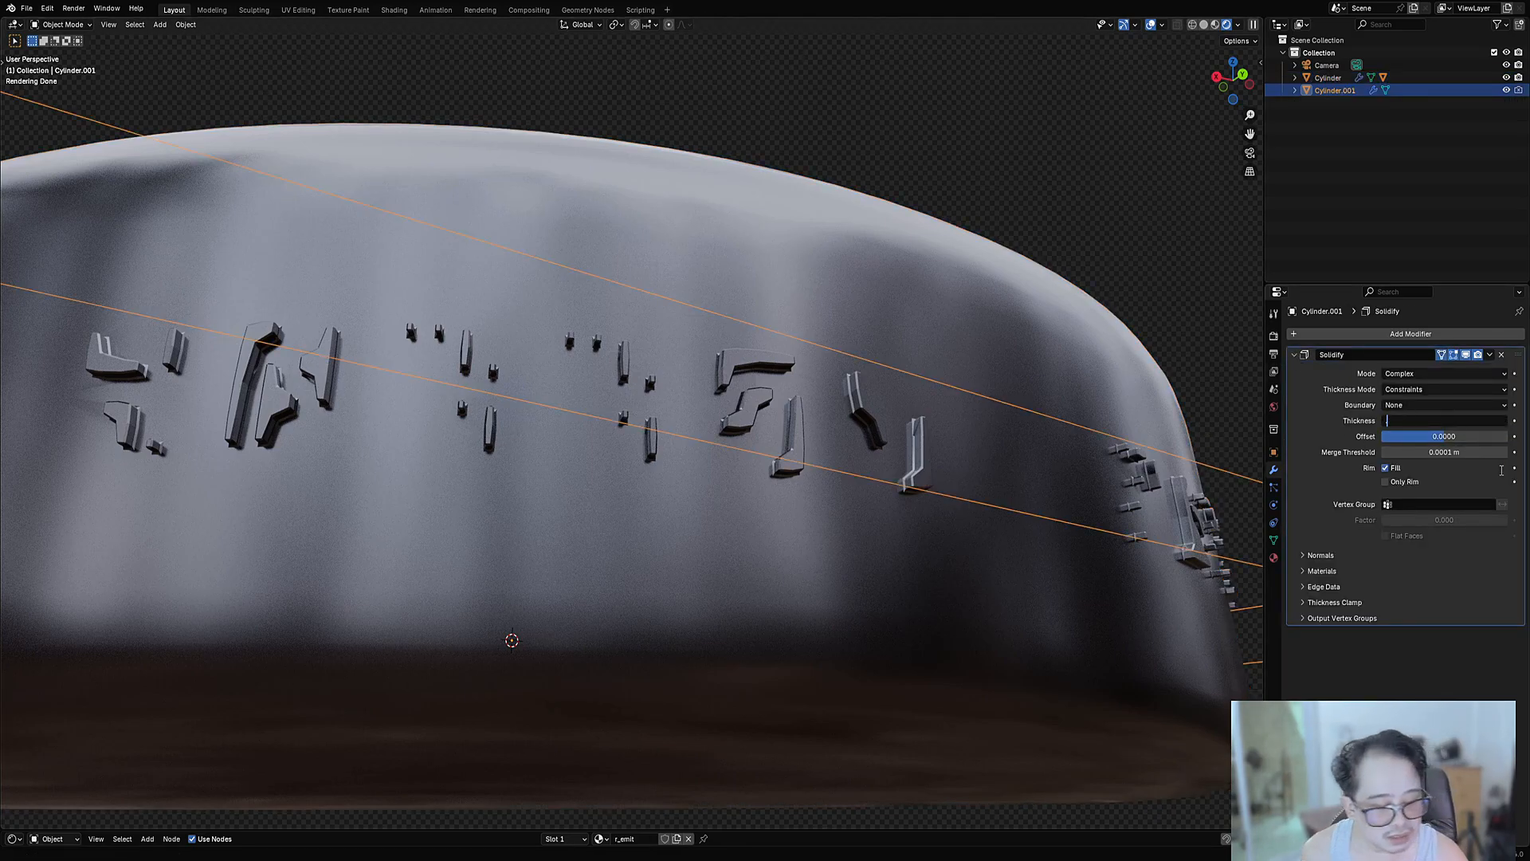
type(".005")
key("Return")
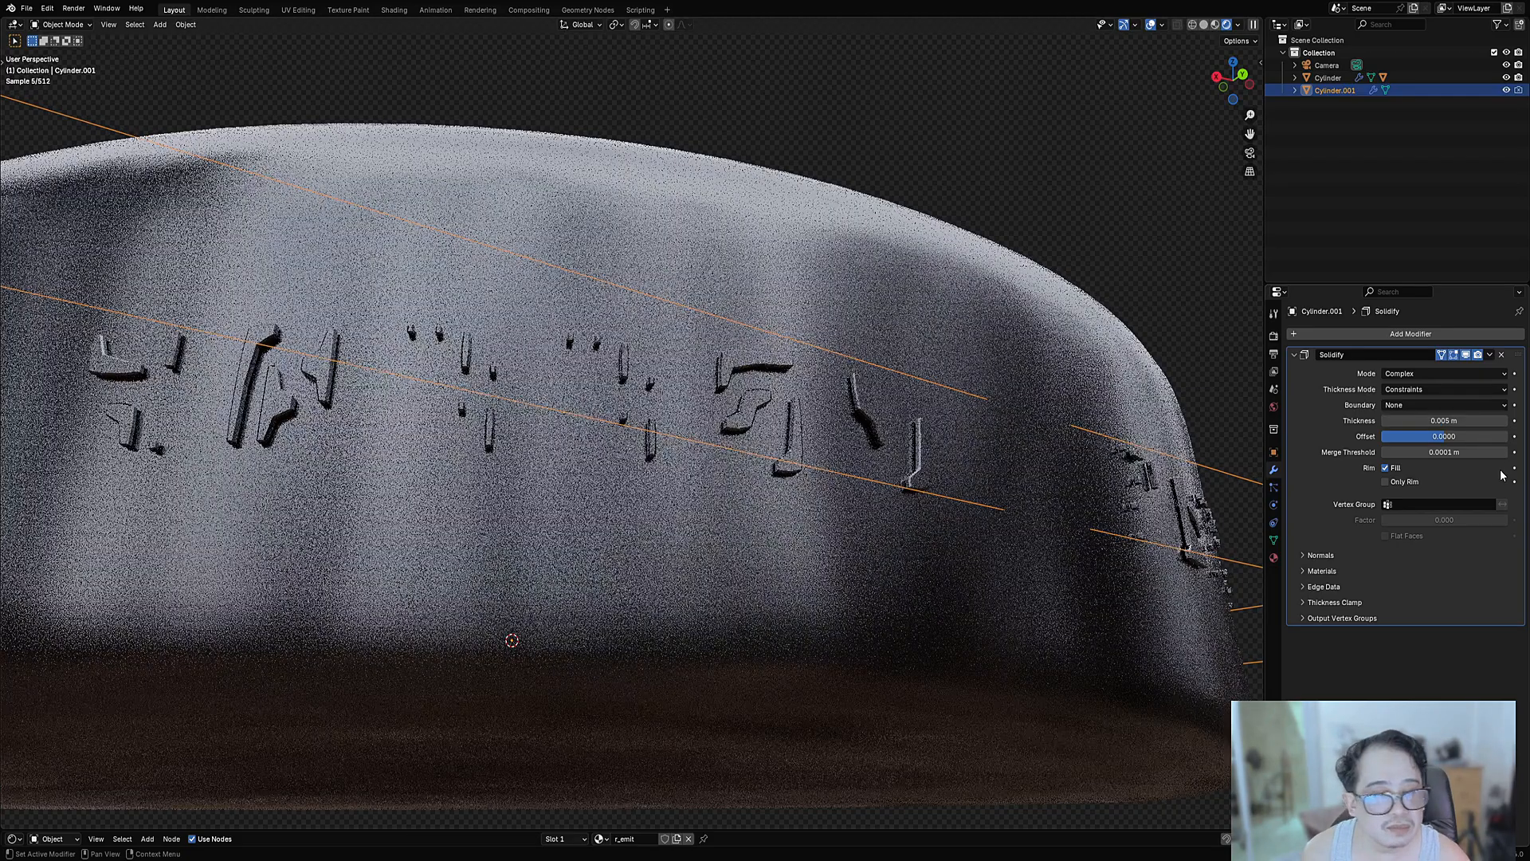
double_click(1463, 420)
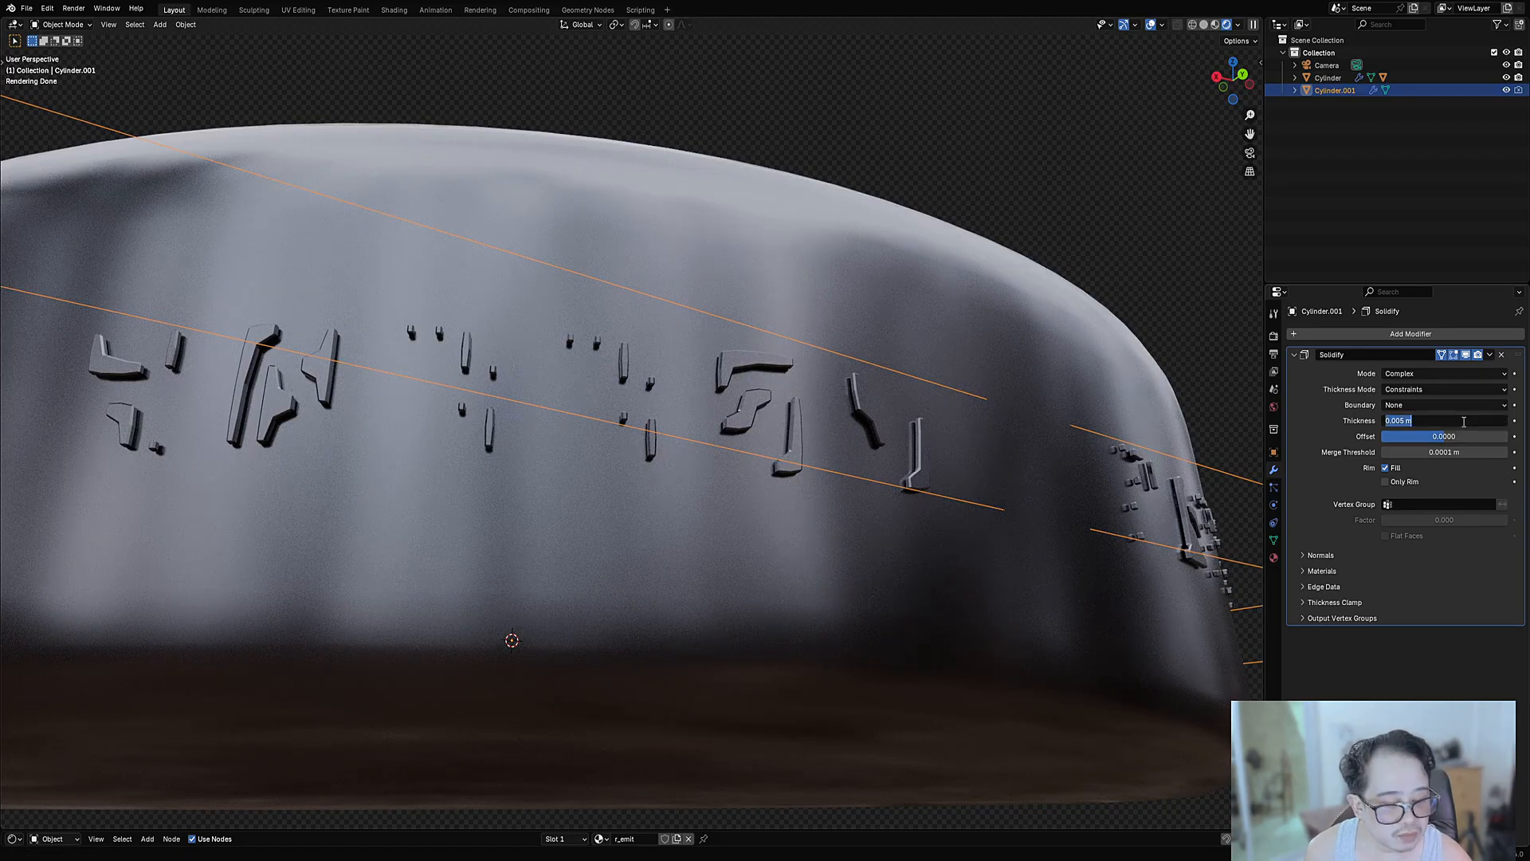
key("Return")
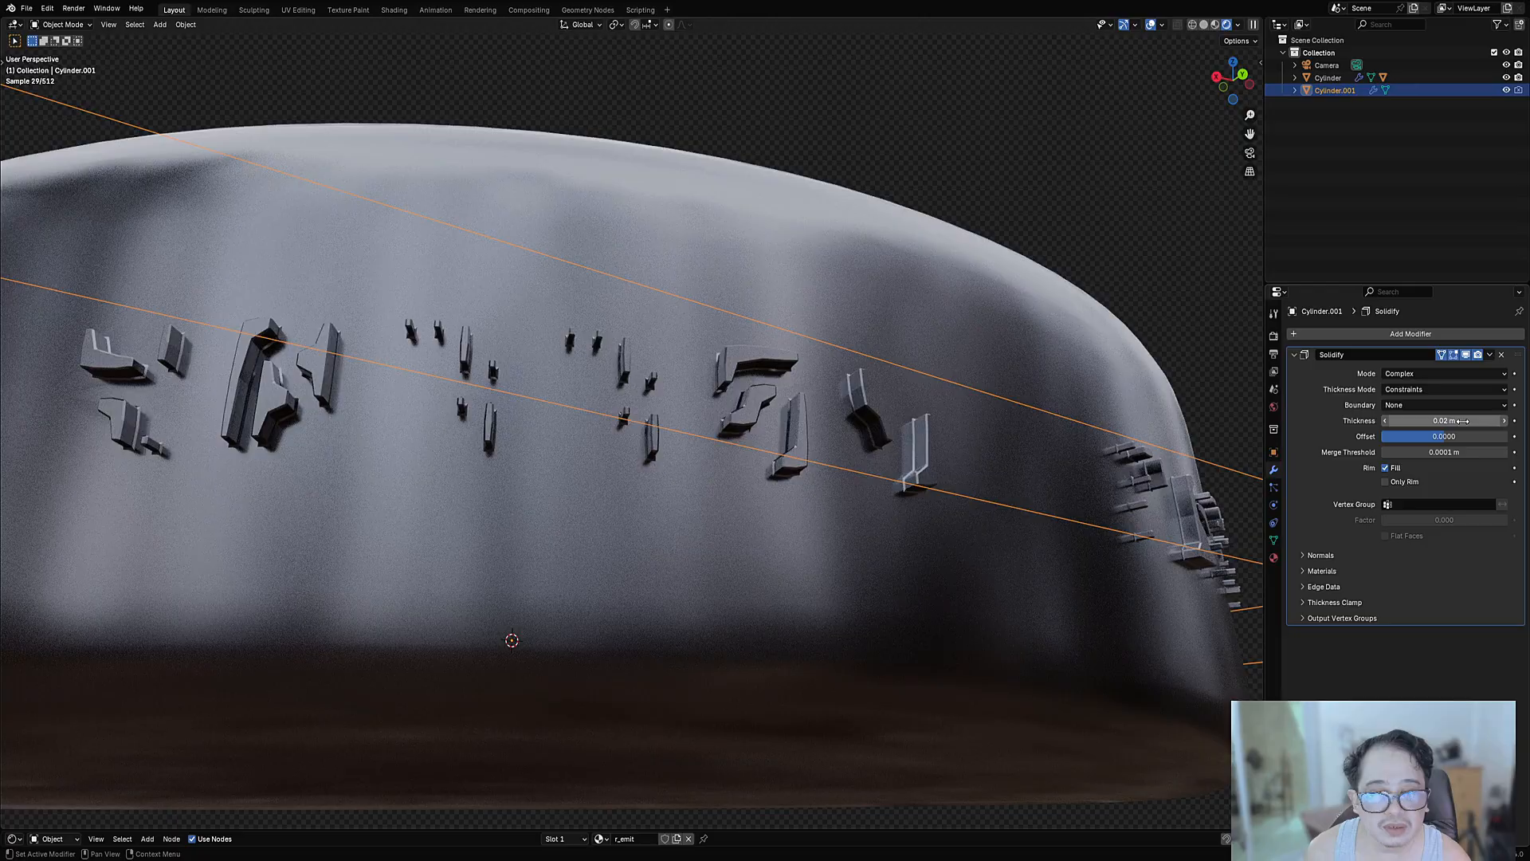
Set the inscription symbols' Solidify thickness to 0.002 m and inspect the raised symbols up close with the overlays hidden.
double_click(1464, 420)
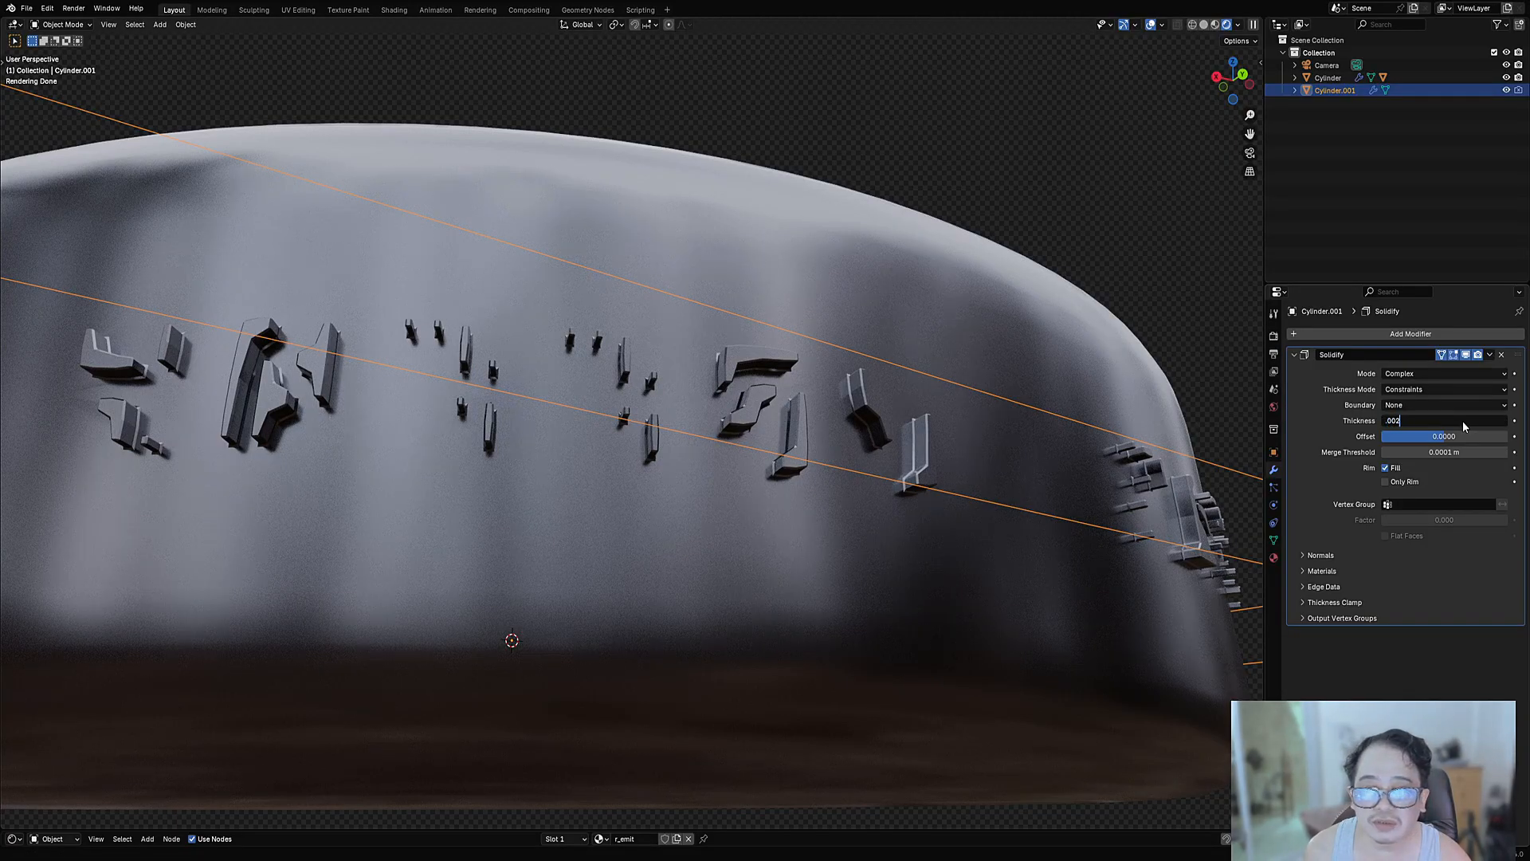
key("Return")
middle_click_drag(1239, 405, 1084, 307)
scroll(1009, 309, "up", 4)
left_click(1150, 25)
scroll(830, 357, "down", 5)
middle_click_drag(830, 357, 877, 350)
scroll(877, 351, "up", 8)
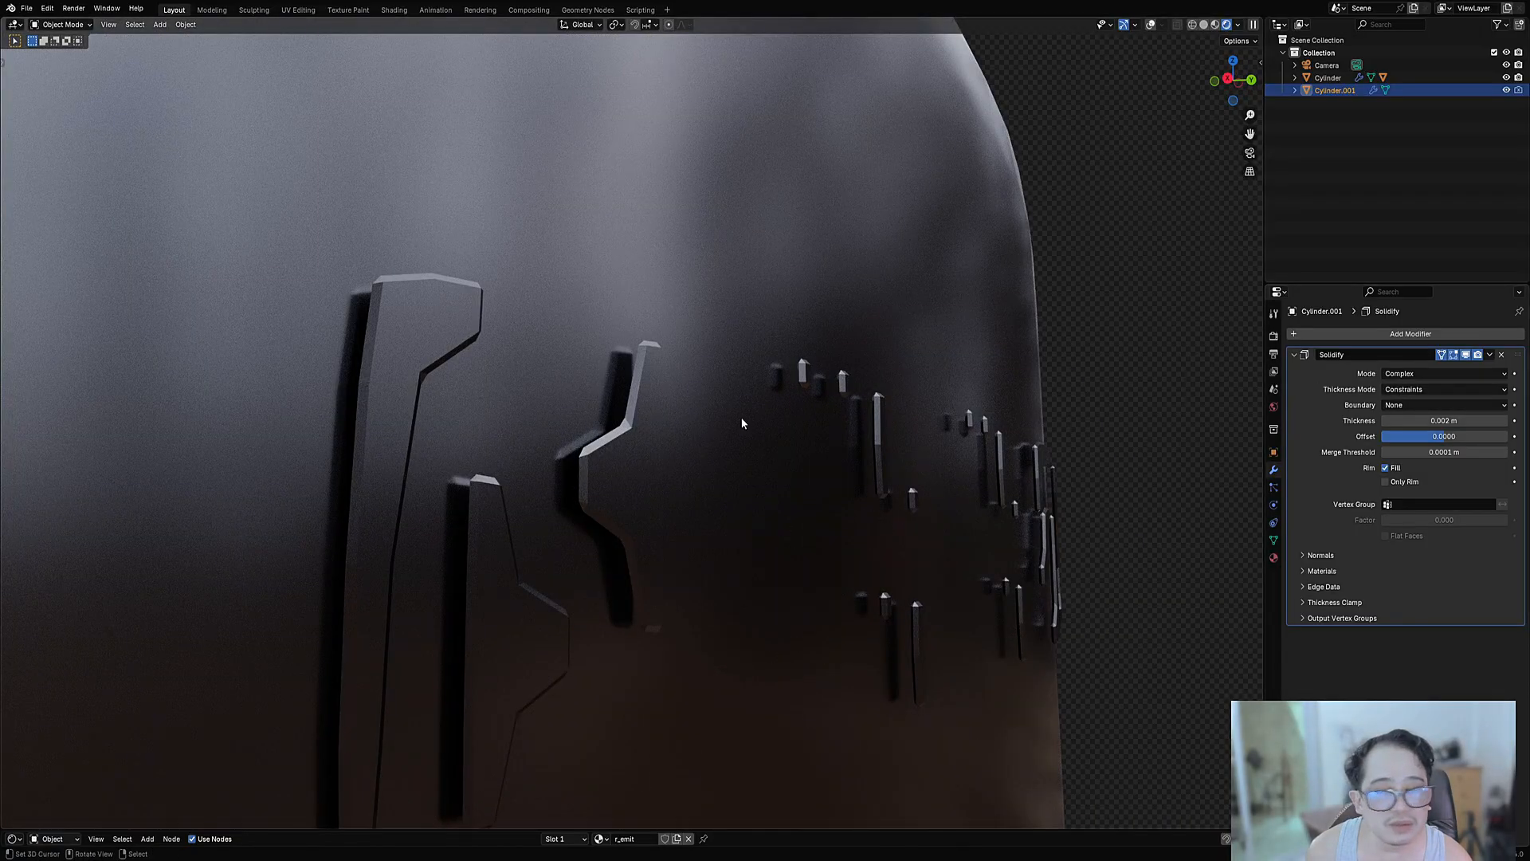
middle_click_drag(741, 423, 1054, 443)
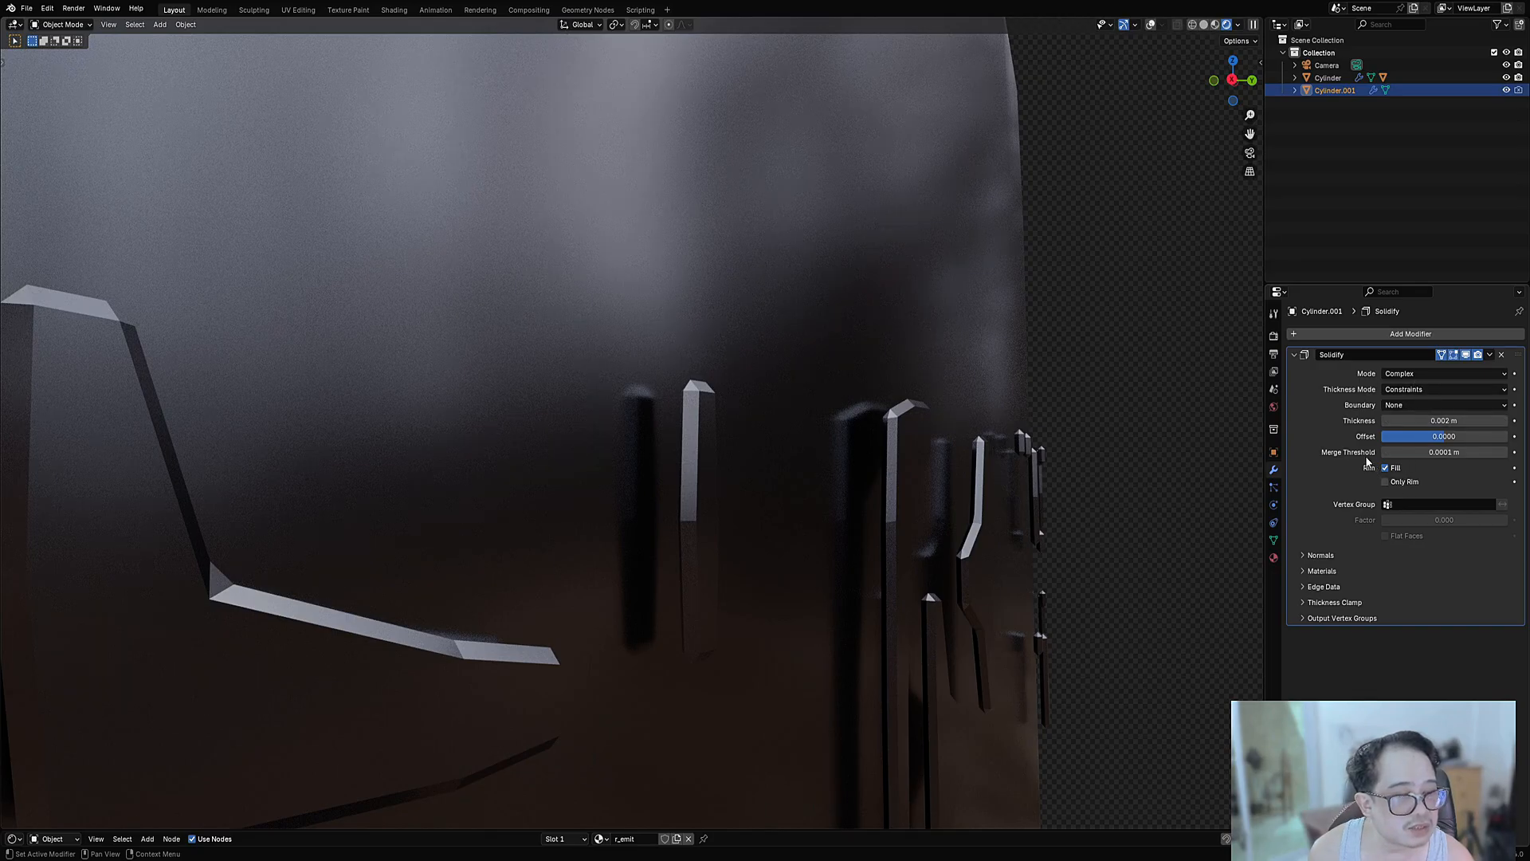
Change the ring's Boolean operation to Difference.
left_click(860, 292)
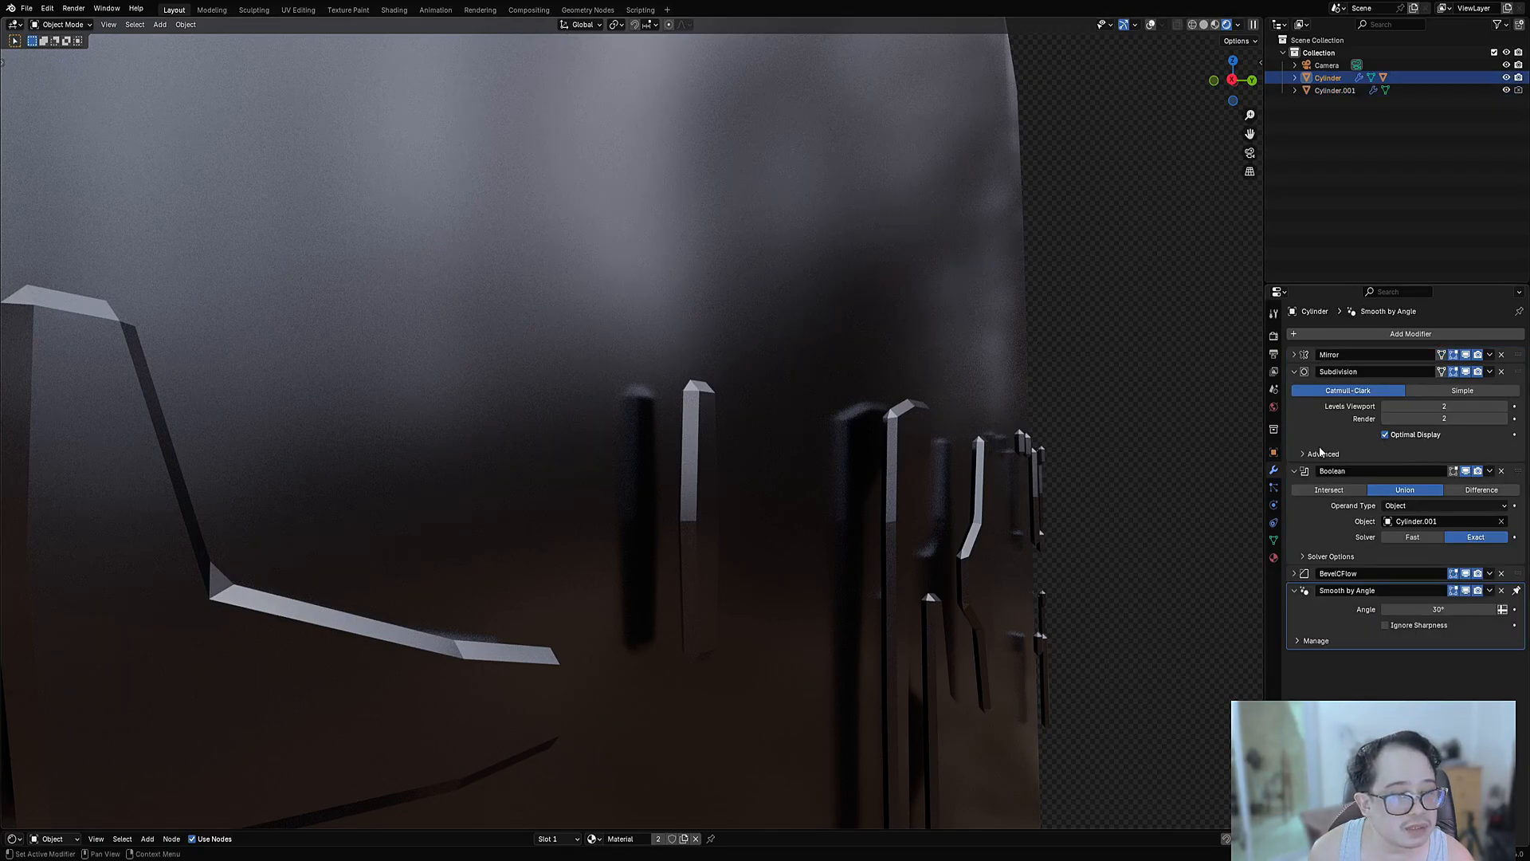
left_click(1464, 491)
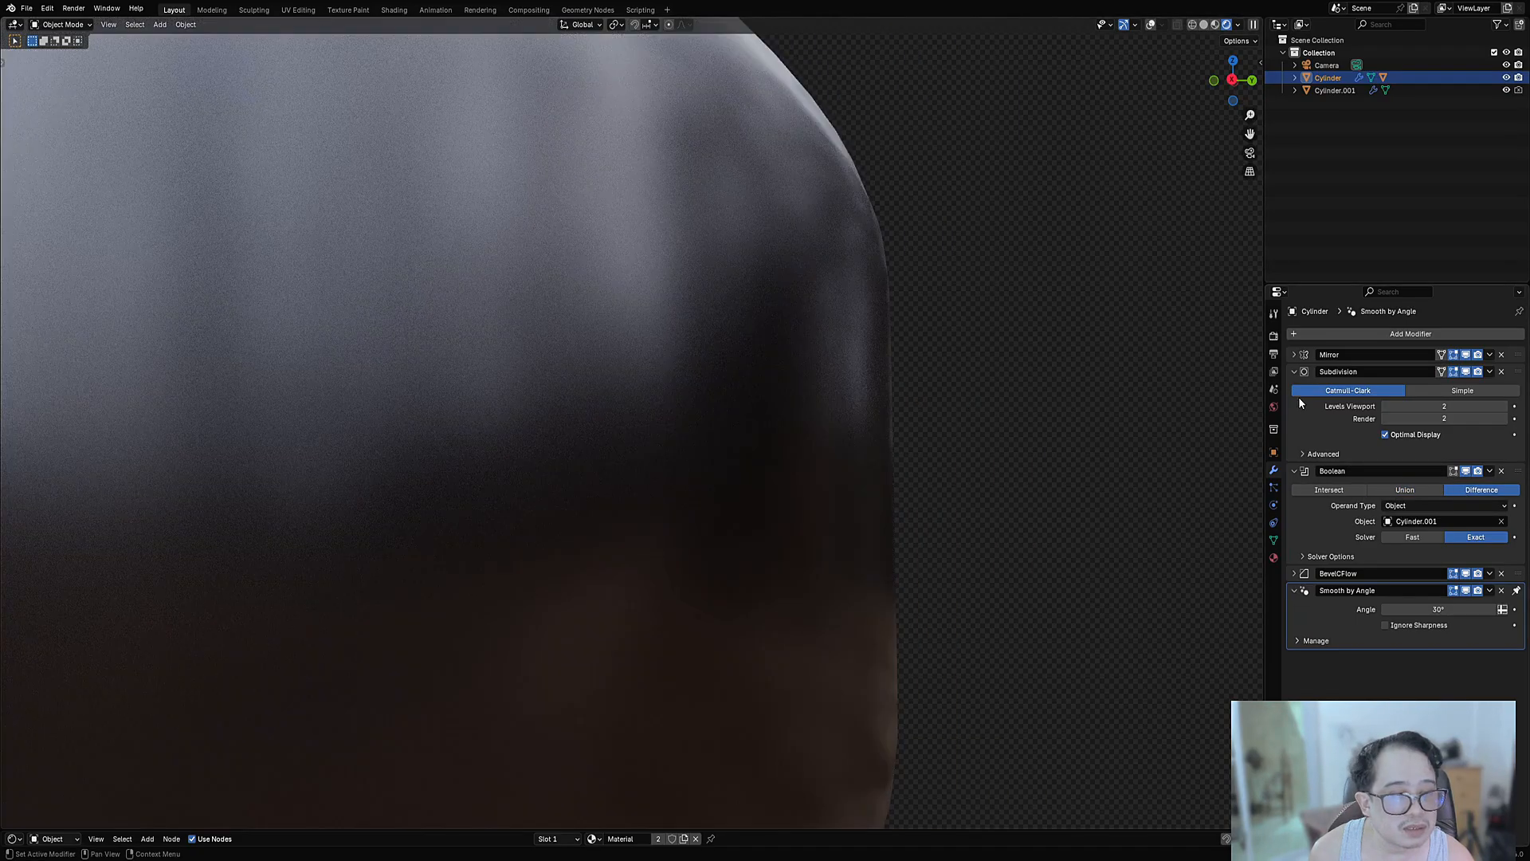
scroll(1049, 399, "down", 3)
Set the inscription symbols' Solidify thickness to 0.01 m and check the engraving around the ring.
left_click(932, 376)
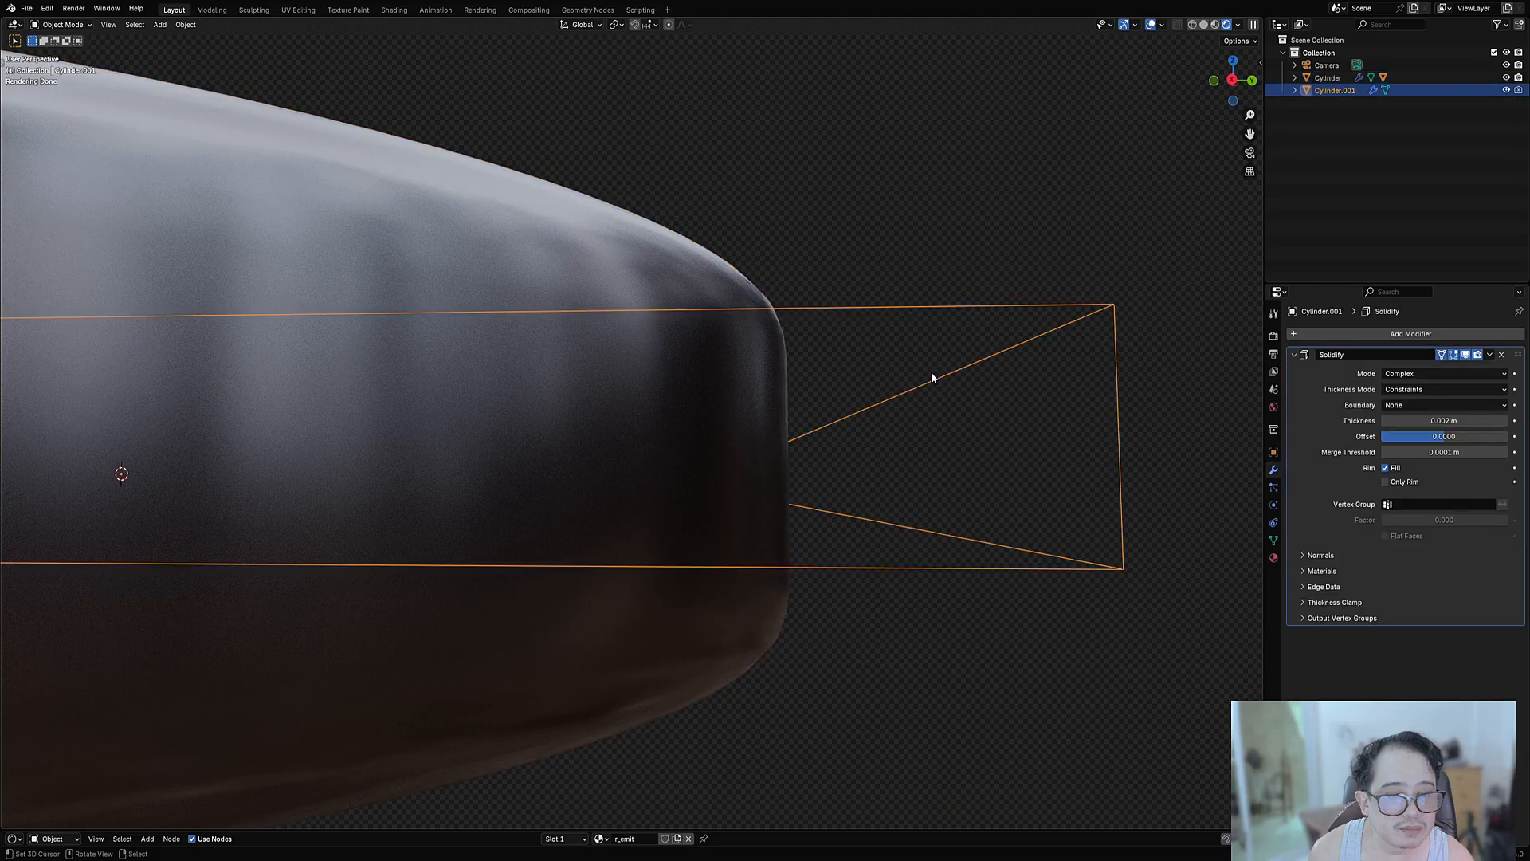
left_click(1472, 420)
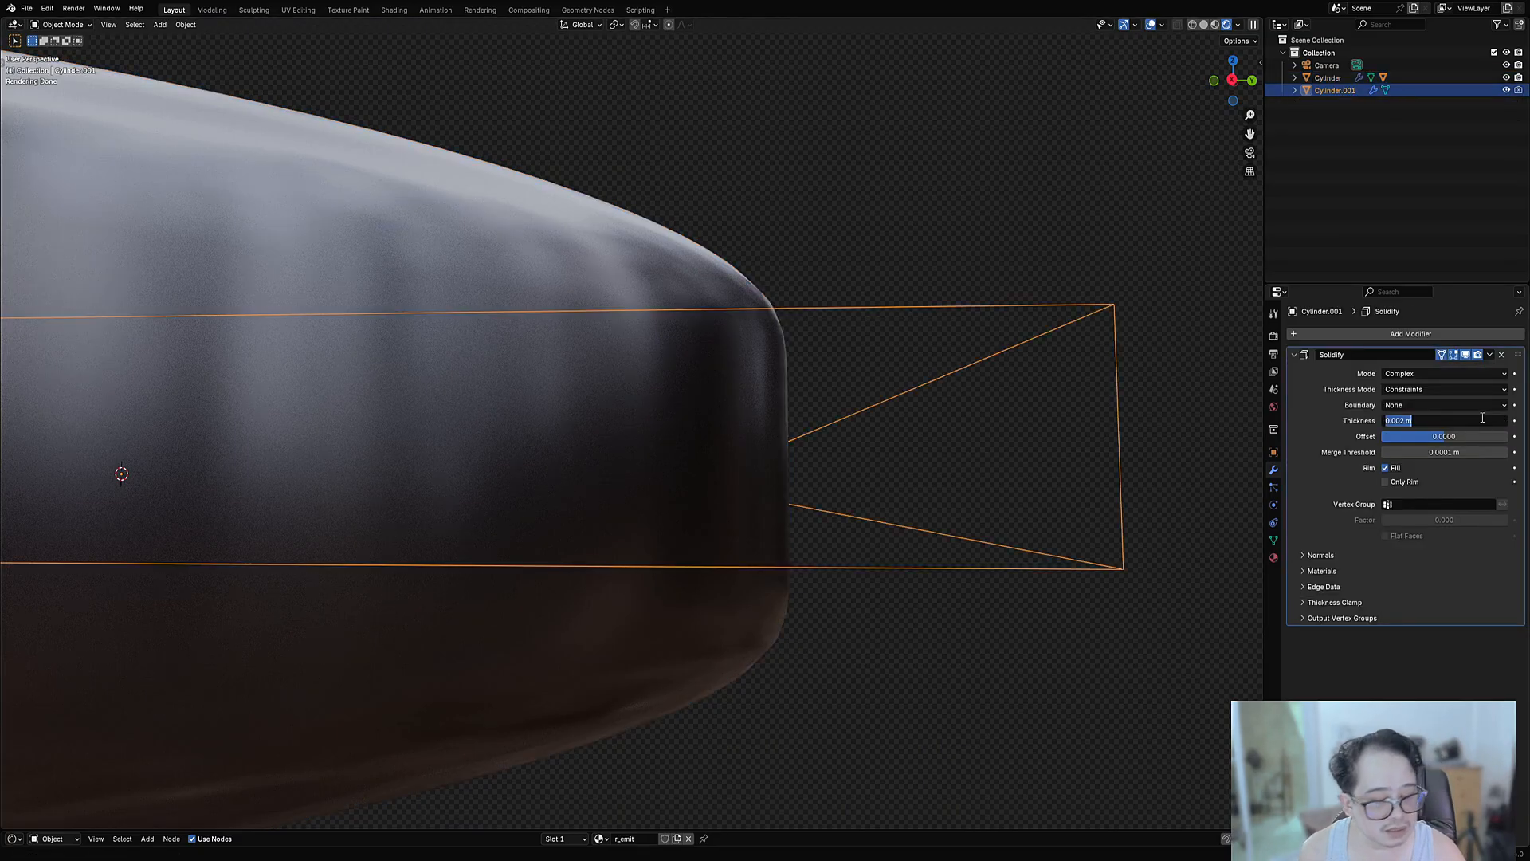
type(".01")
key("Return")
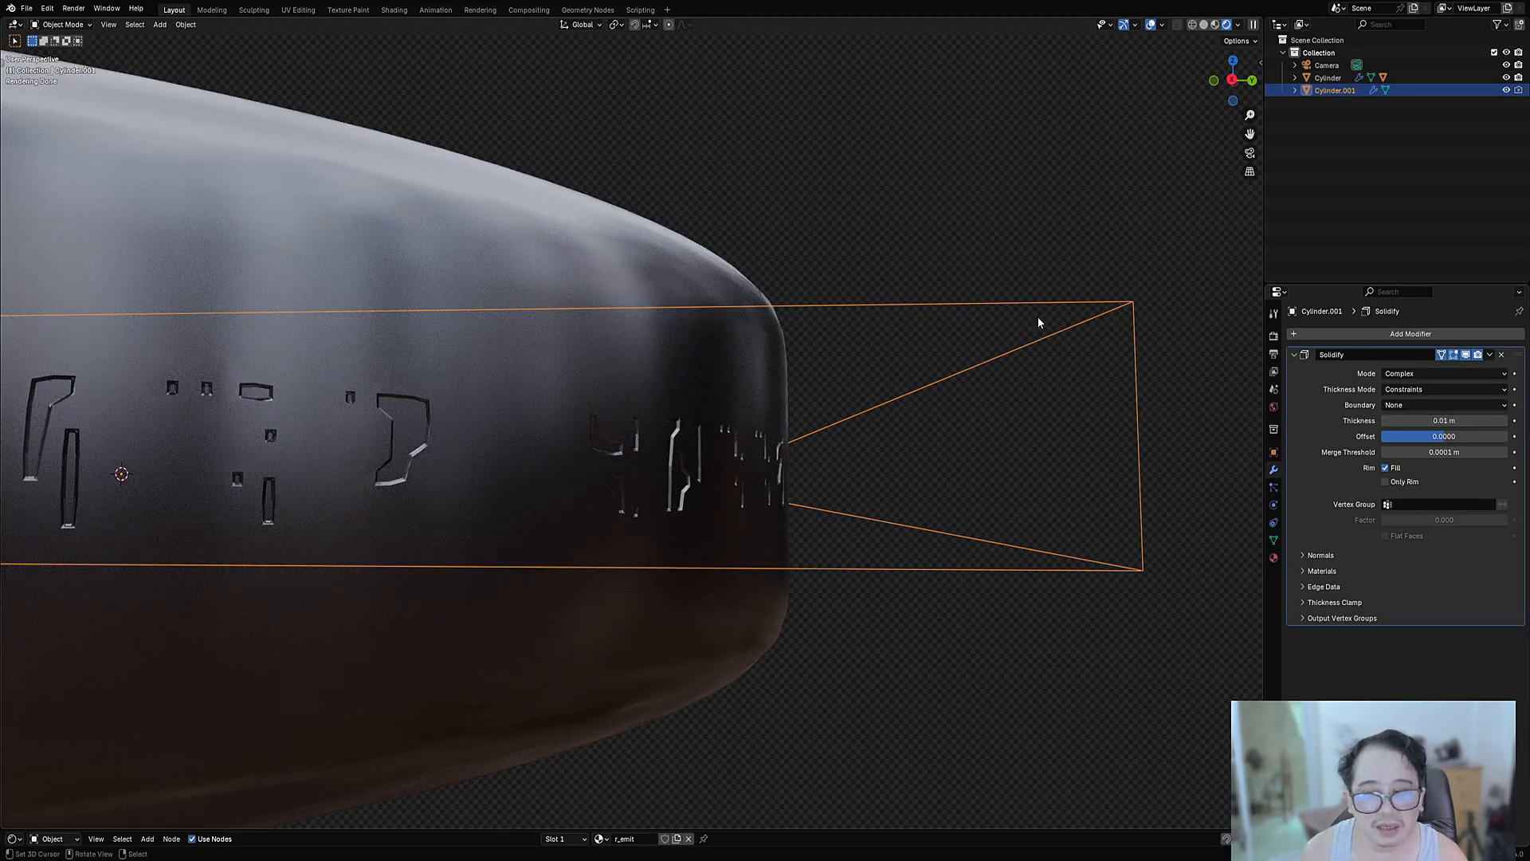
middle_click_drag(1039, 317, 740, 323)
scroll(700, 363, "up", 4)
scroll(700, 364, "down", 6)
scroll(740, 323, "up", 2)
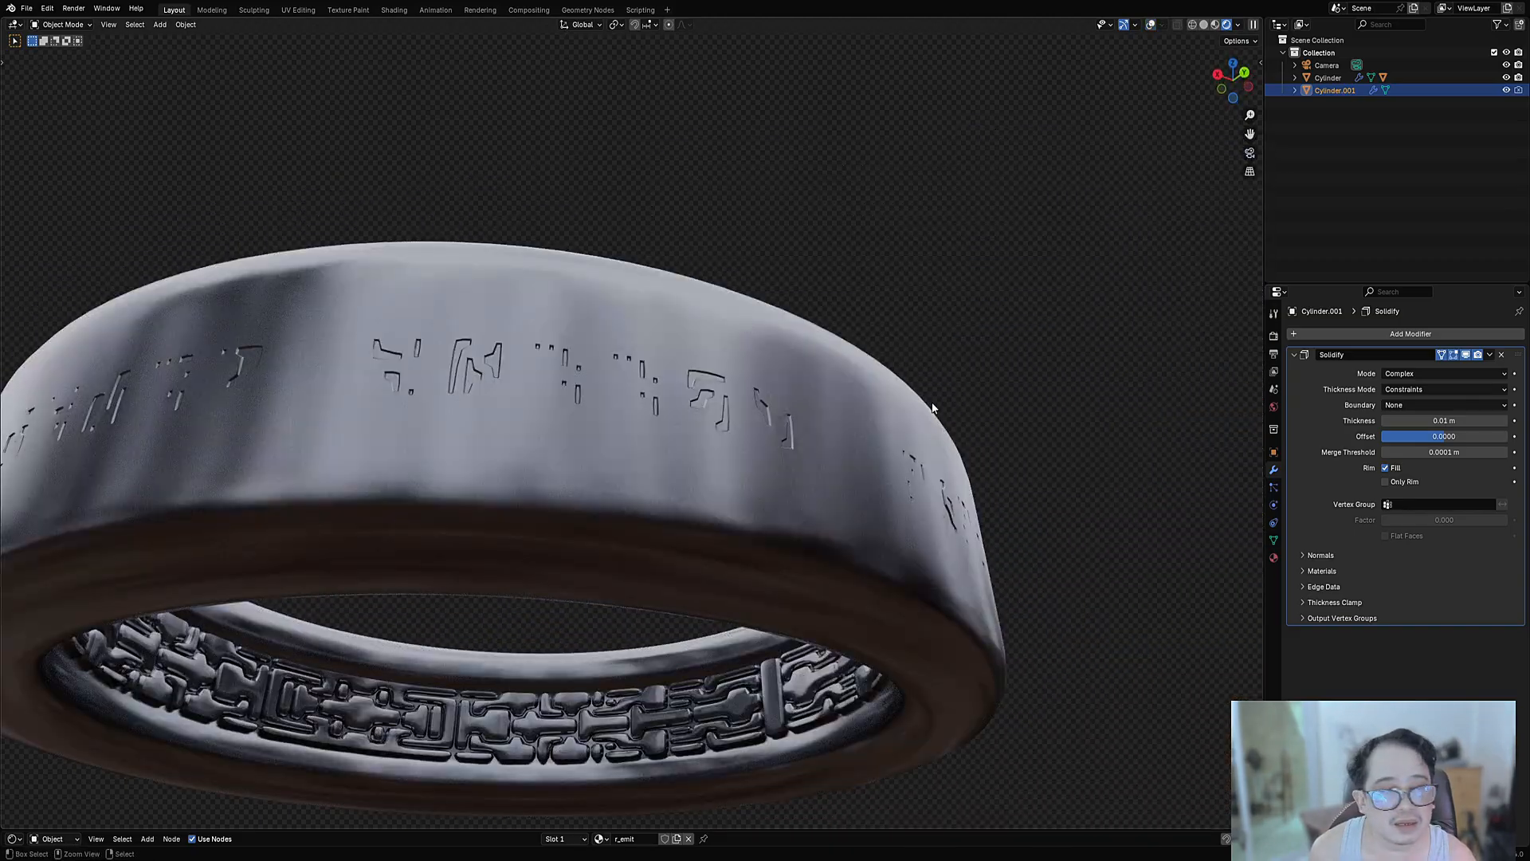
scroll(931, 406, "up", 3)
scroll(931, 406, "down", 1)
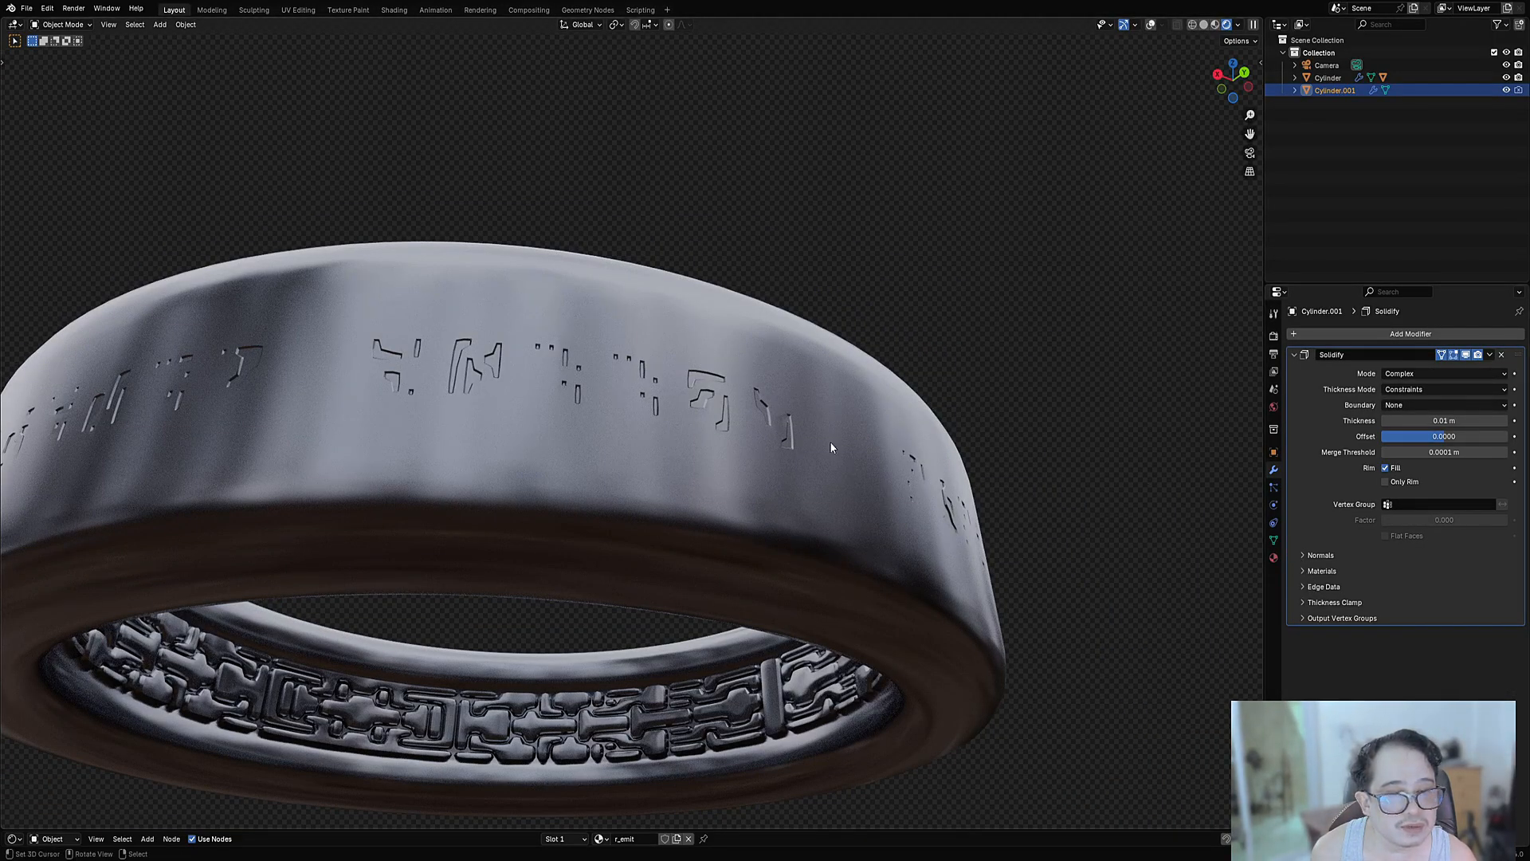
Set the Materials solver option of the ring's Boolean modifier to Transfer and check the engraved symbols.
left_click(794, 369)
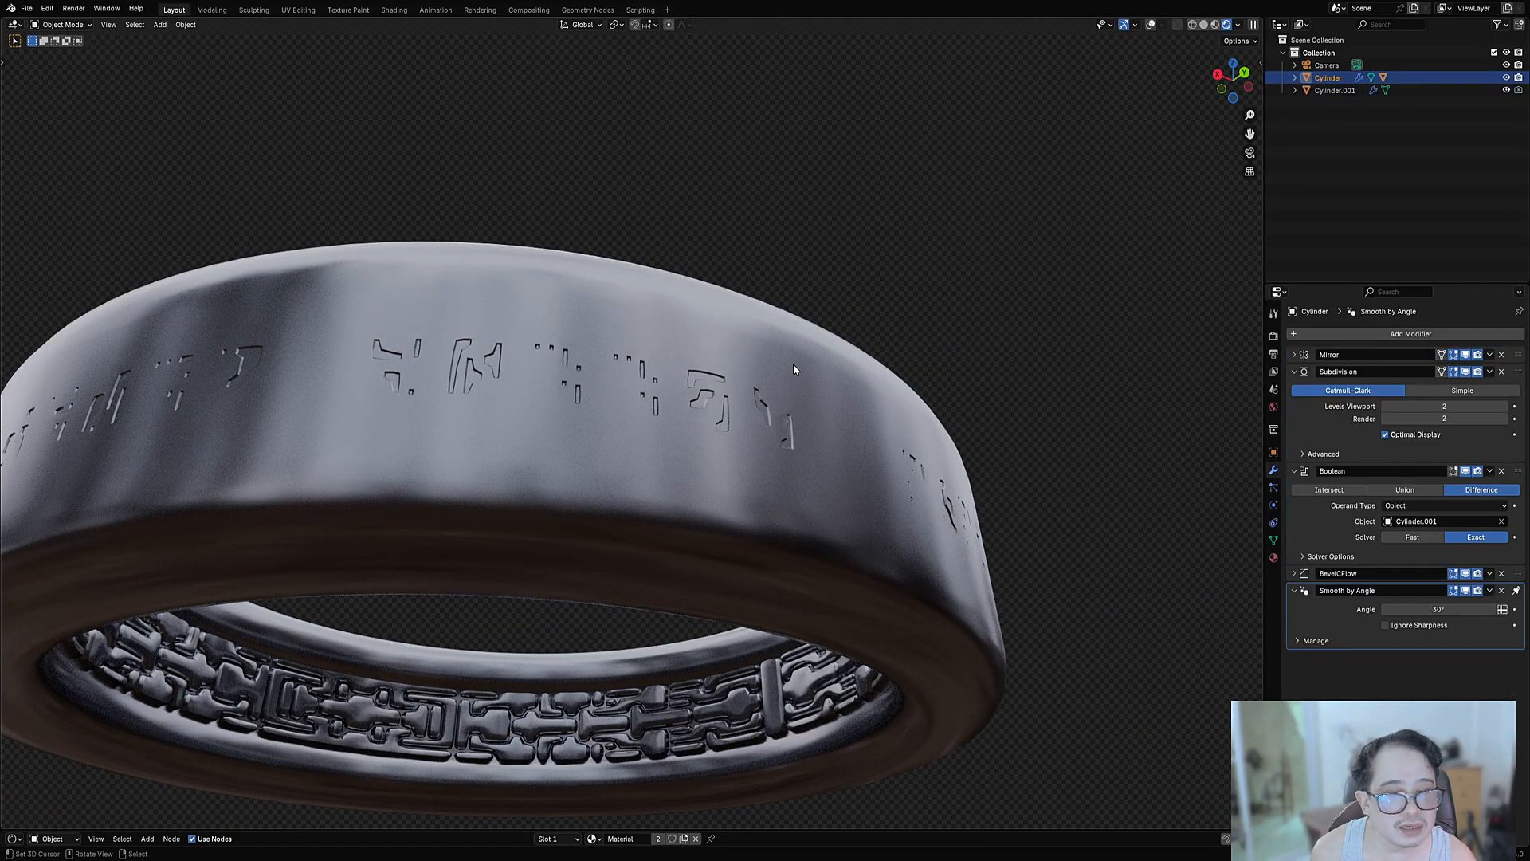
left_click(1333, 556)
left_click(1421, 575)
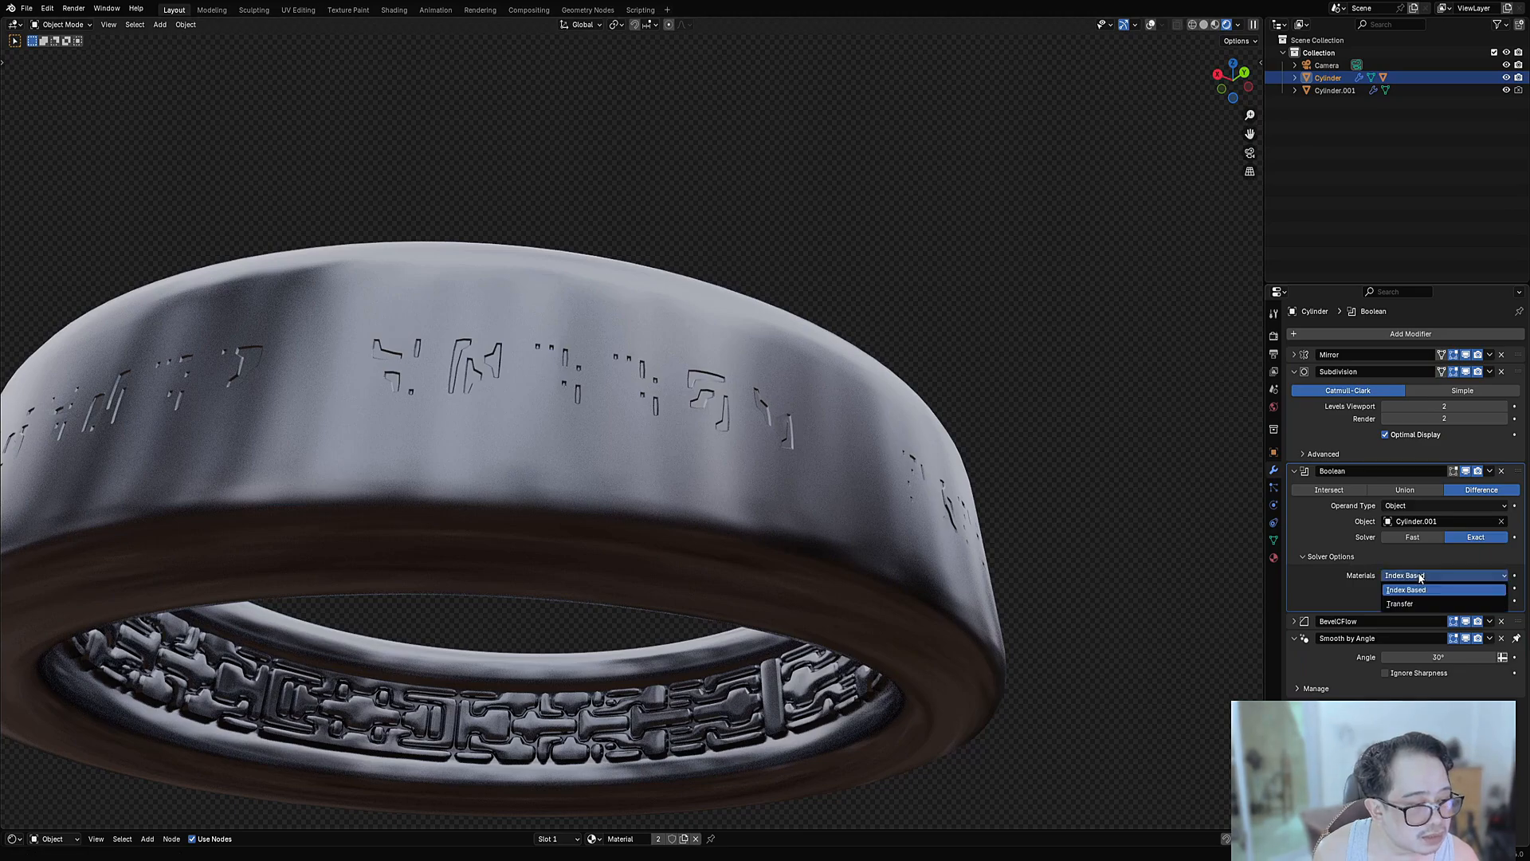
left_click(1421, 575)
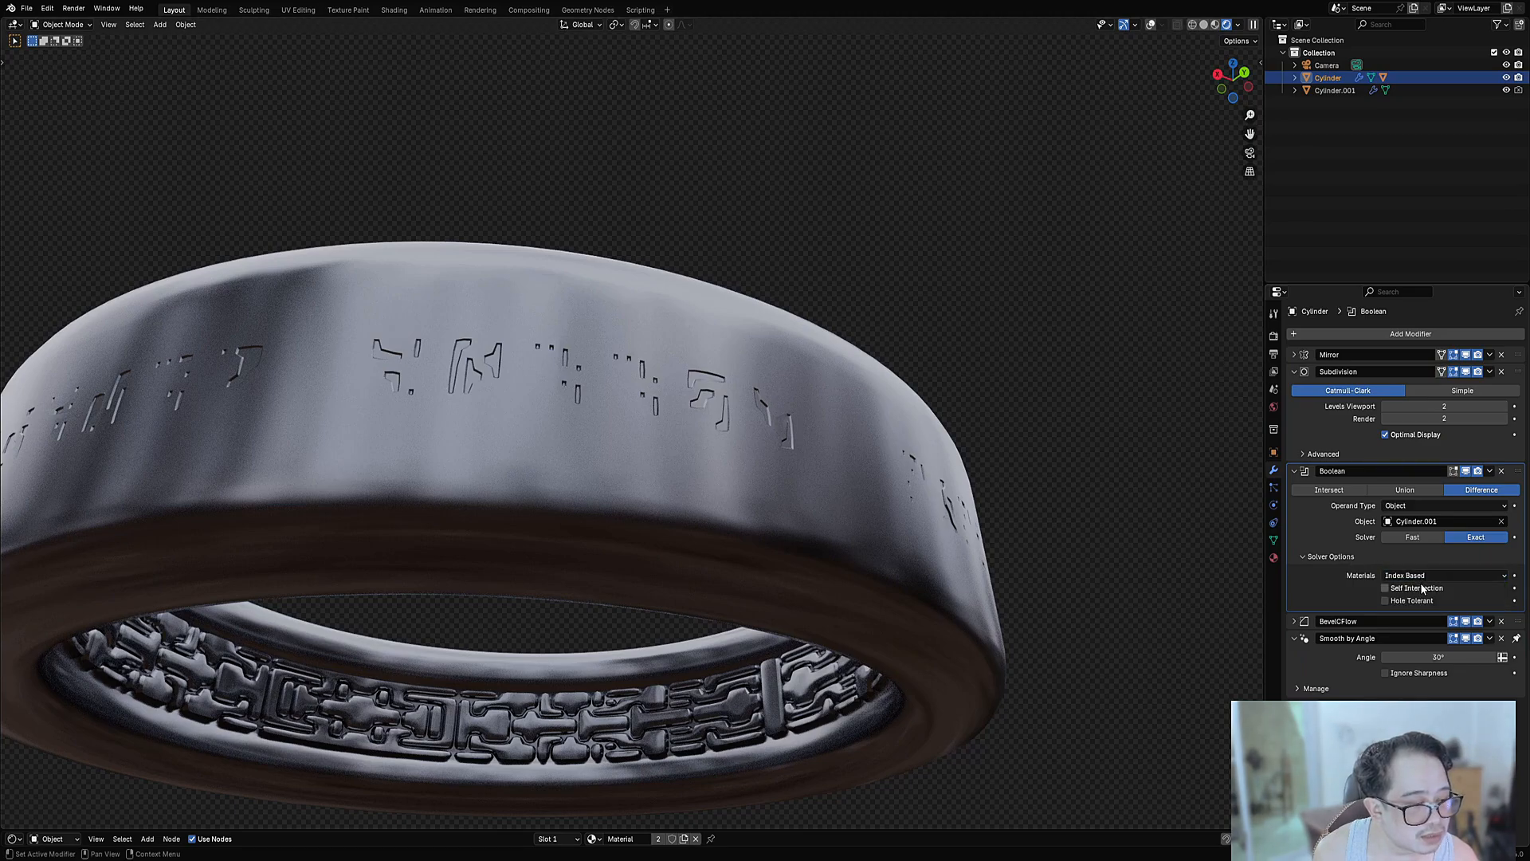
left_click(1420, 577)
left_click(1419, 604)
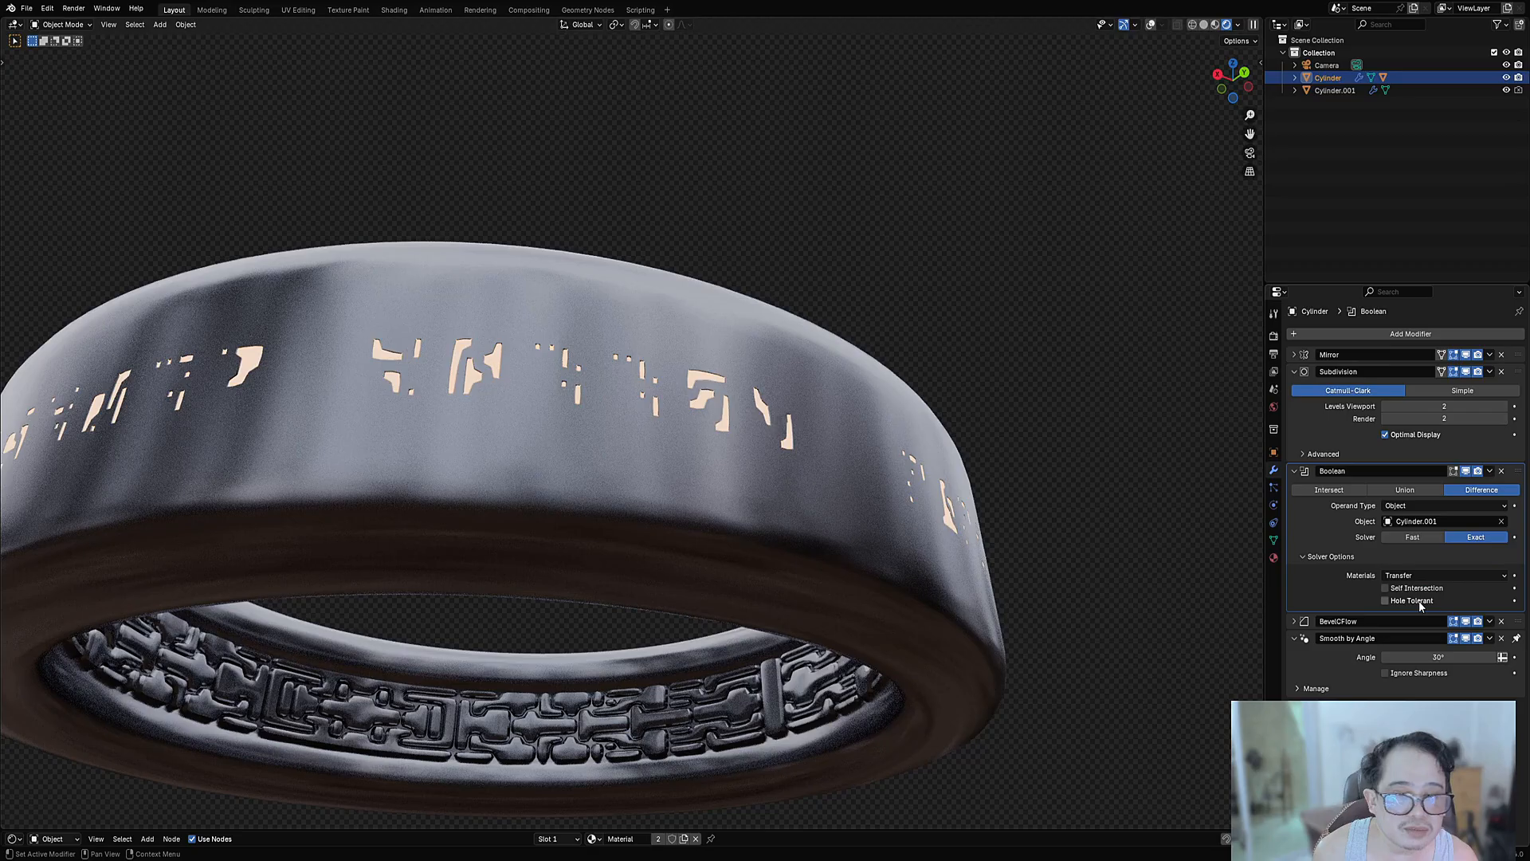
scroll(726, 322, "down", 3)
middle_click_drag(725, 322, 892, 451)
scroll(878, 470, "up", 5)
scroll(880, 476, "down", 6)
scroll(892, 451, "up", 5)
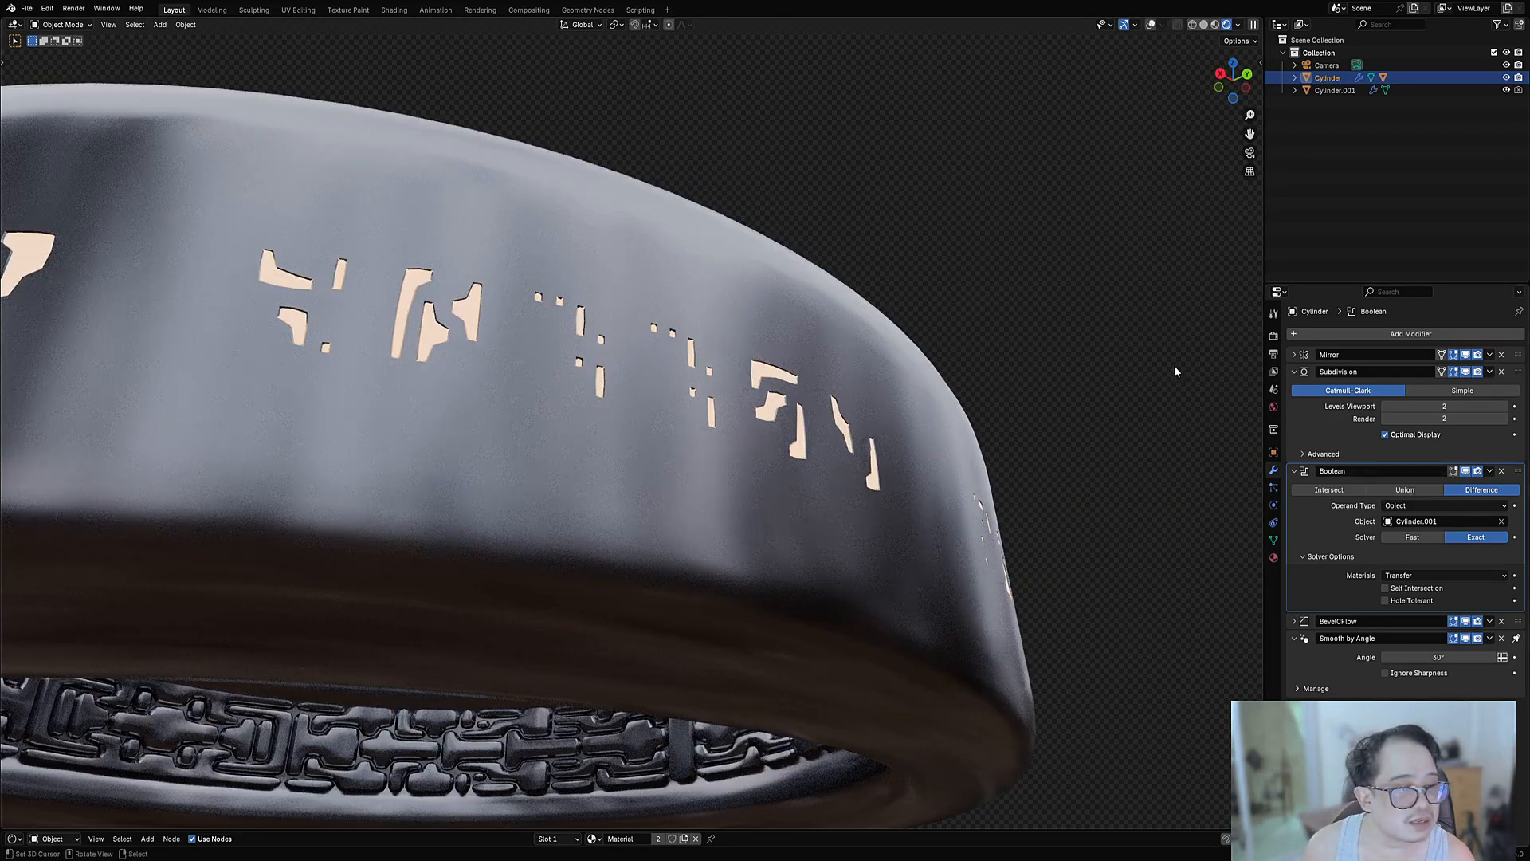
Show the overlays, select the inscription symbols and try Solidify thicknesses of 0.02 m and 0.05 m.
key("shift+alt+z")
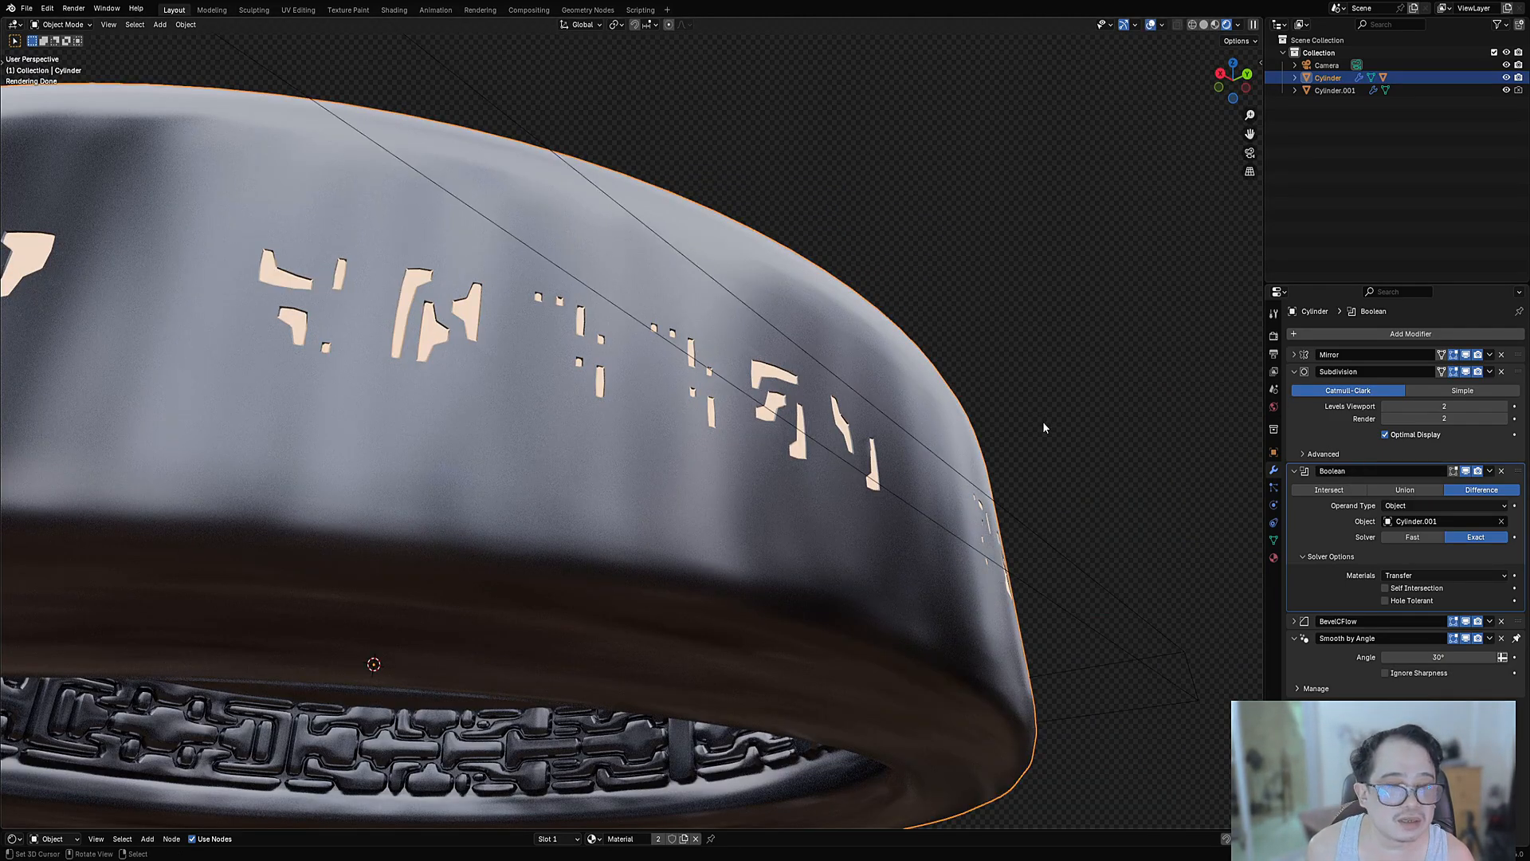
left_click(1030, 528)
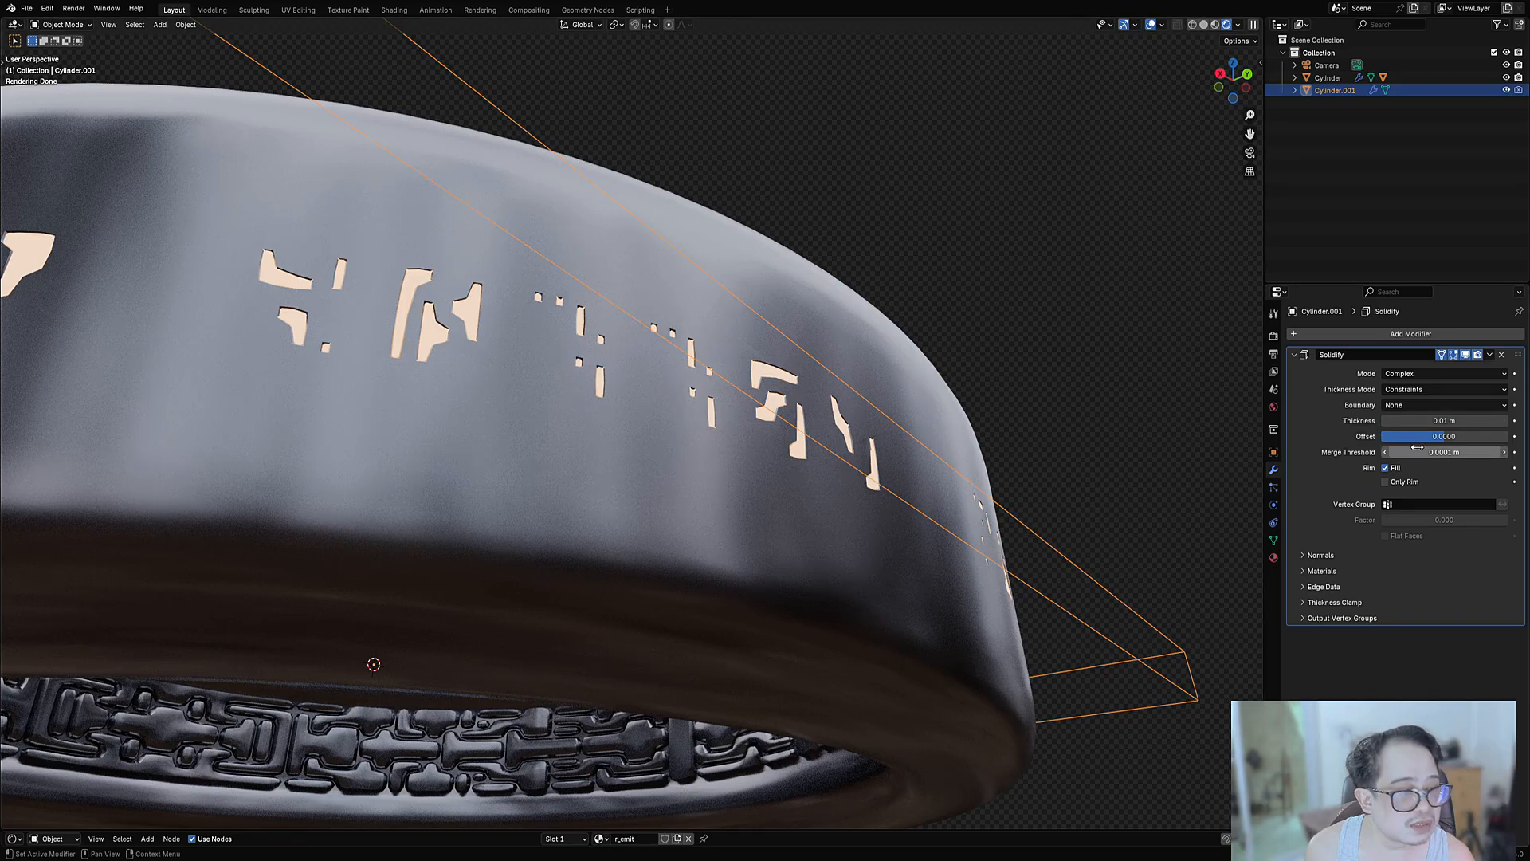
left_click(1429, 420)
type("0.02")
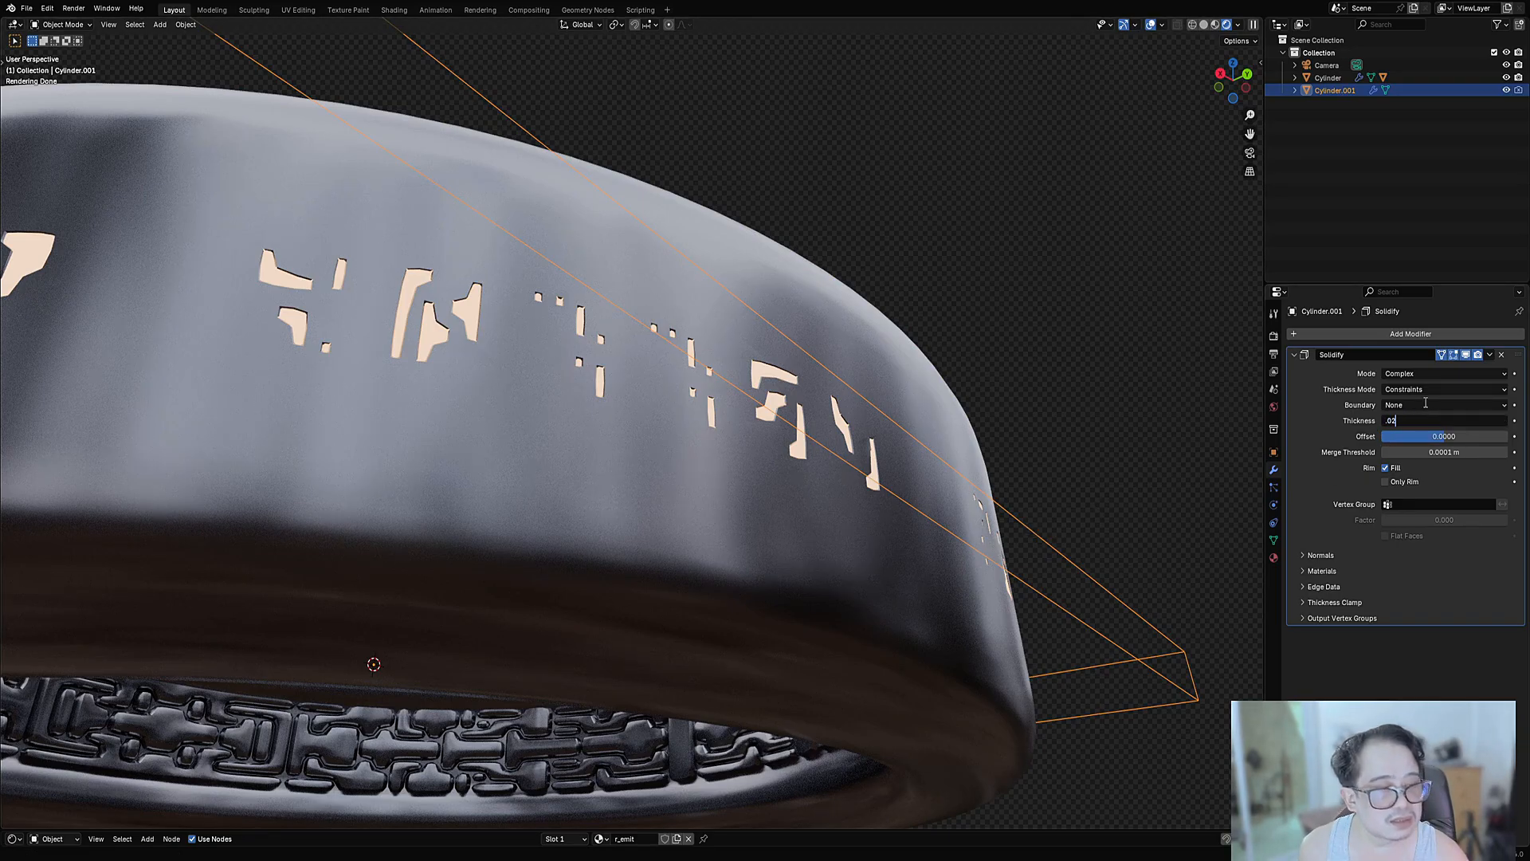
key("Return")
left_click(1439, 420)
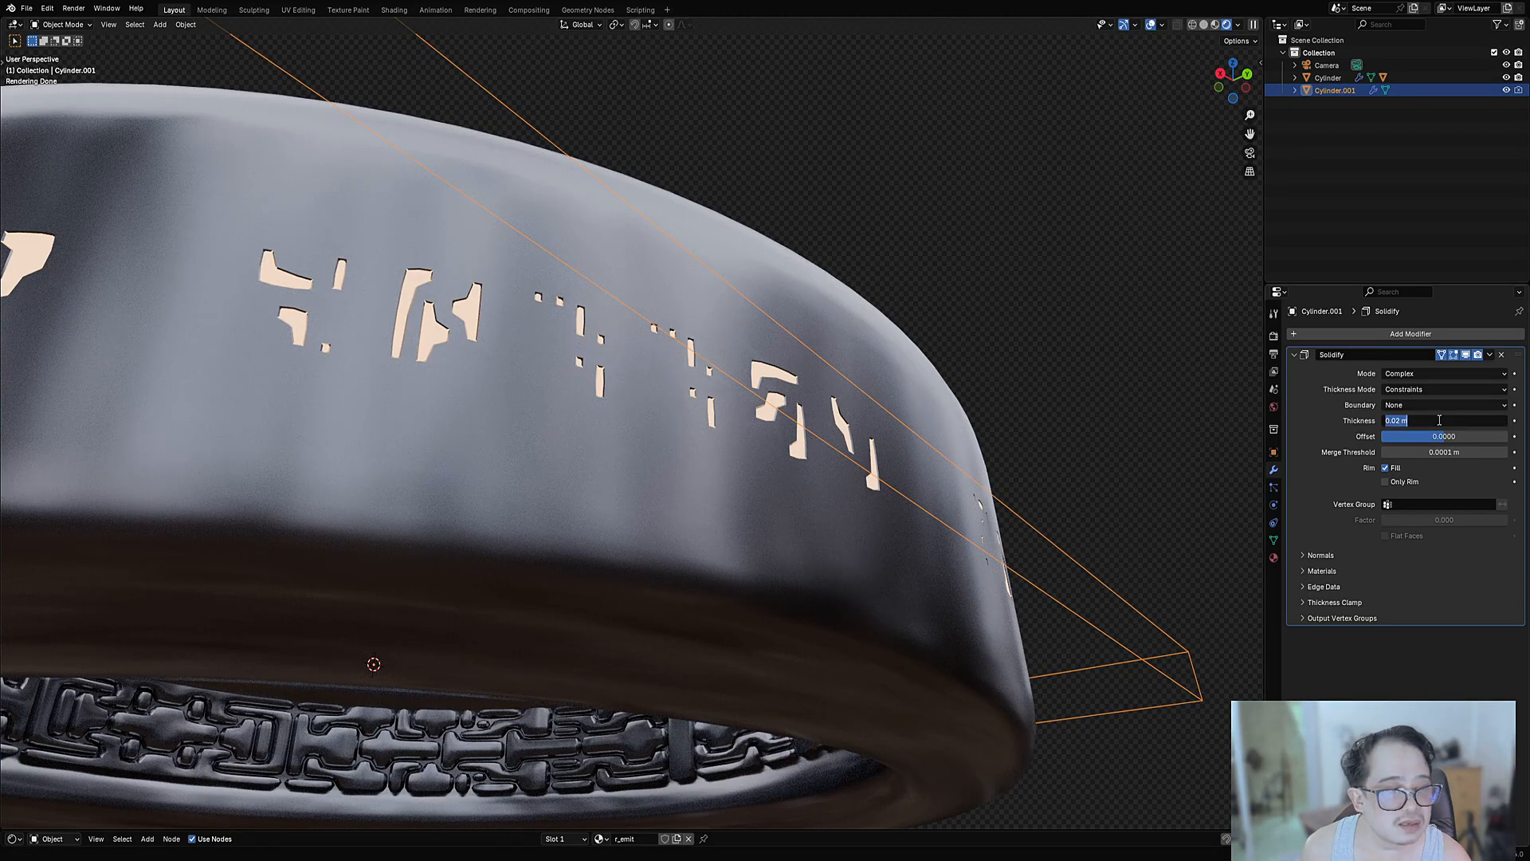
key("BackSpace")
type(".05")
key("Return")
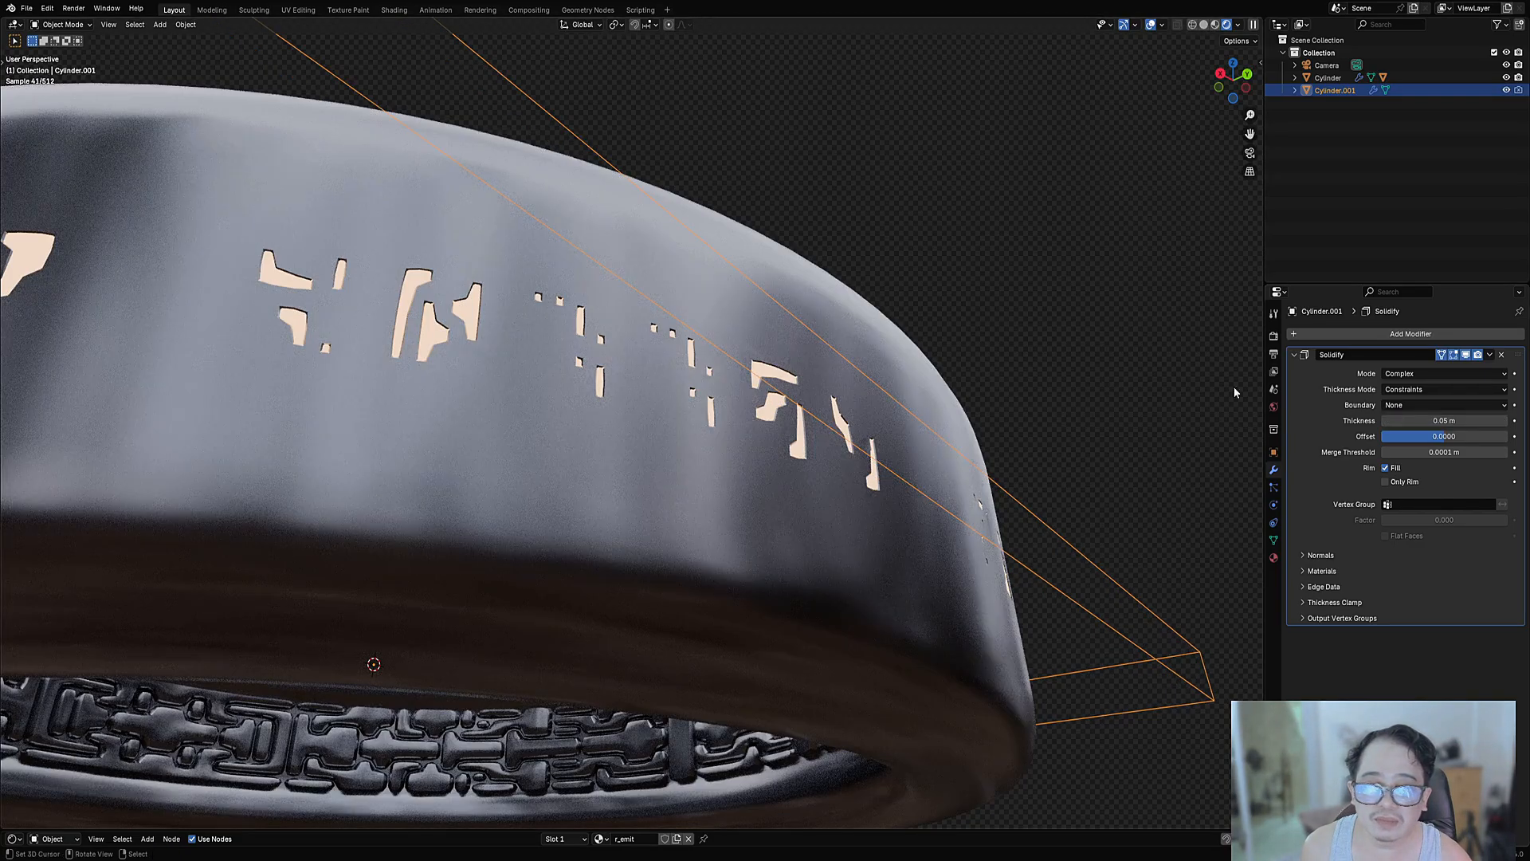
Try a Solidify thickness of 0.1 m on the inscription symbols, plus negative thickness values.
scroll(1234, 386, "up", 3)
left_click(1410, 420)
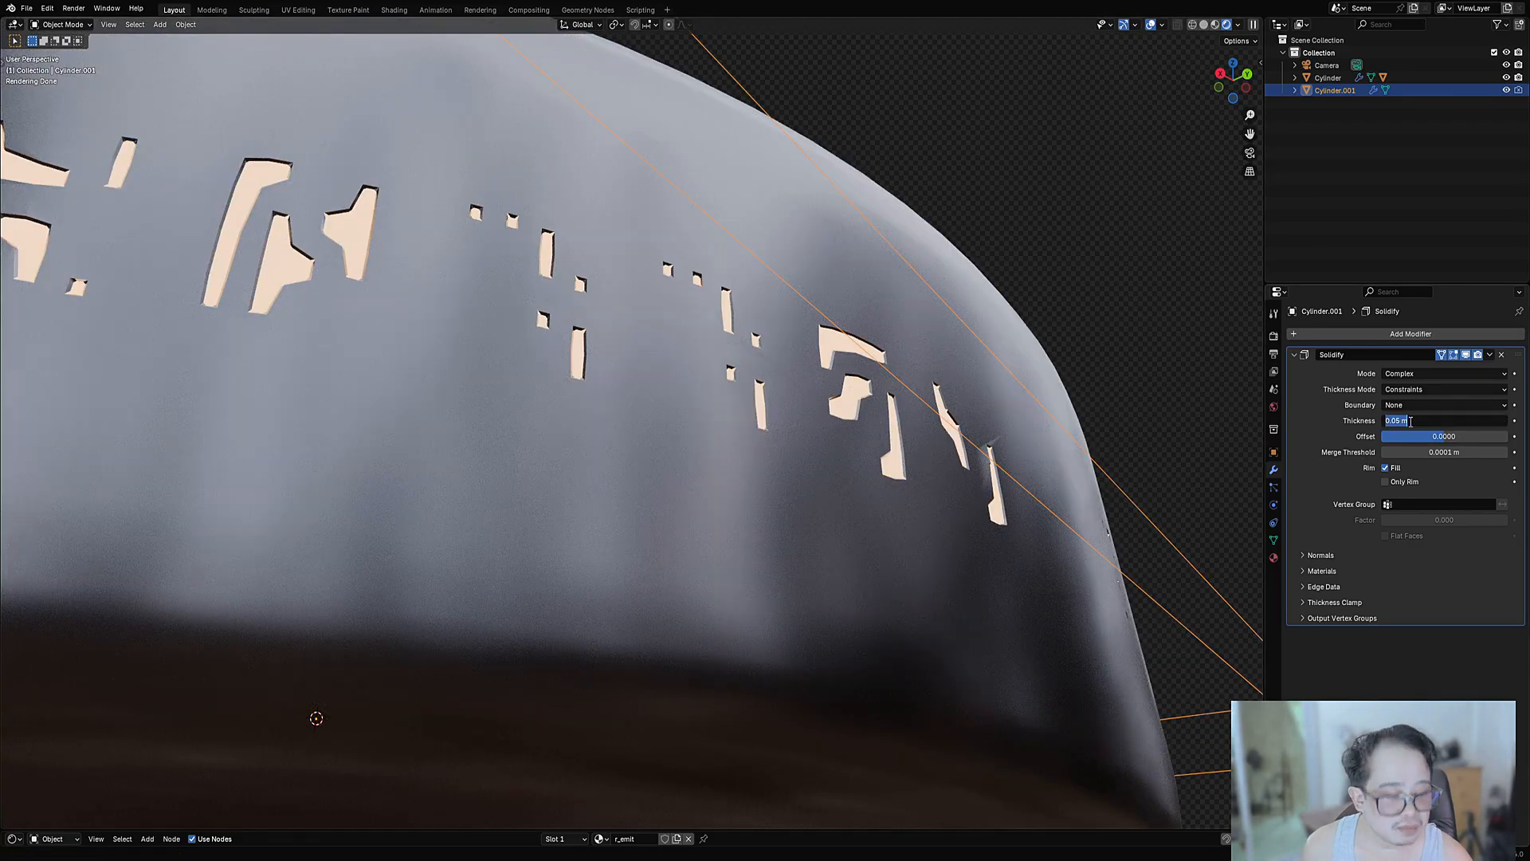
type(".1")
key("Return")
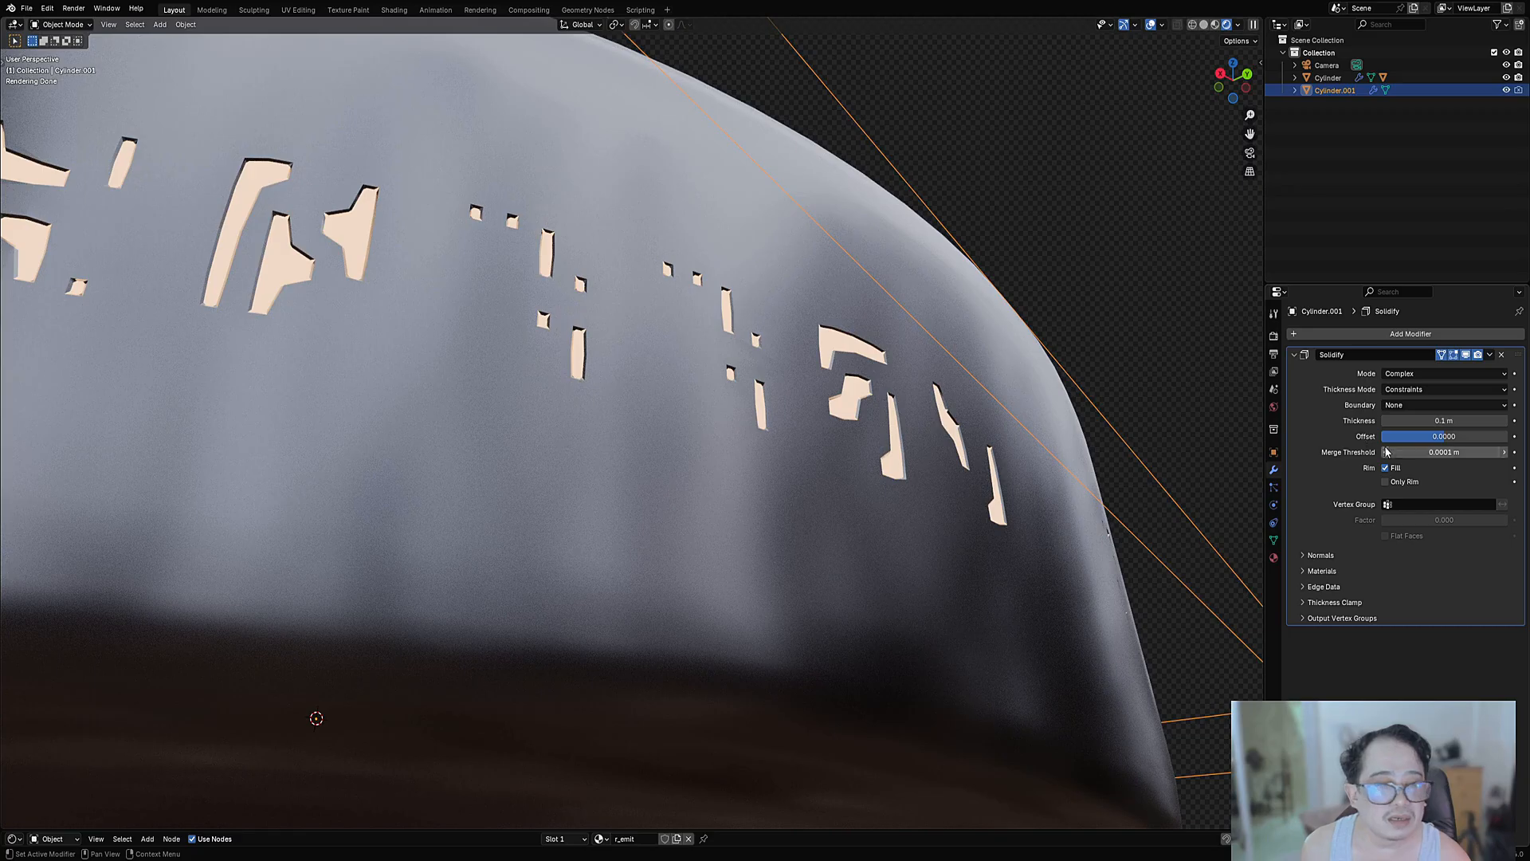
left_click_drag(1445, 420, 1379, 420)
key("Escape")
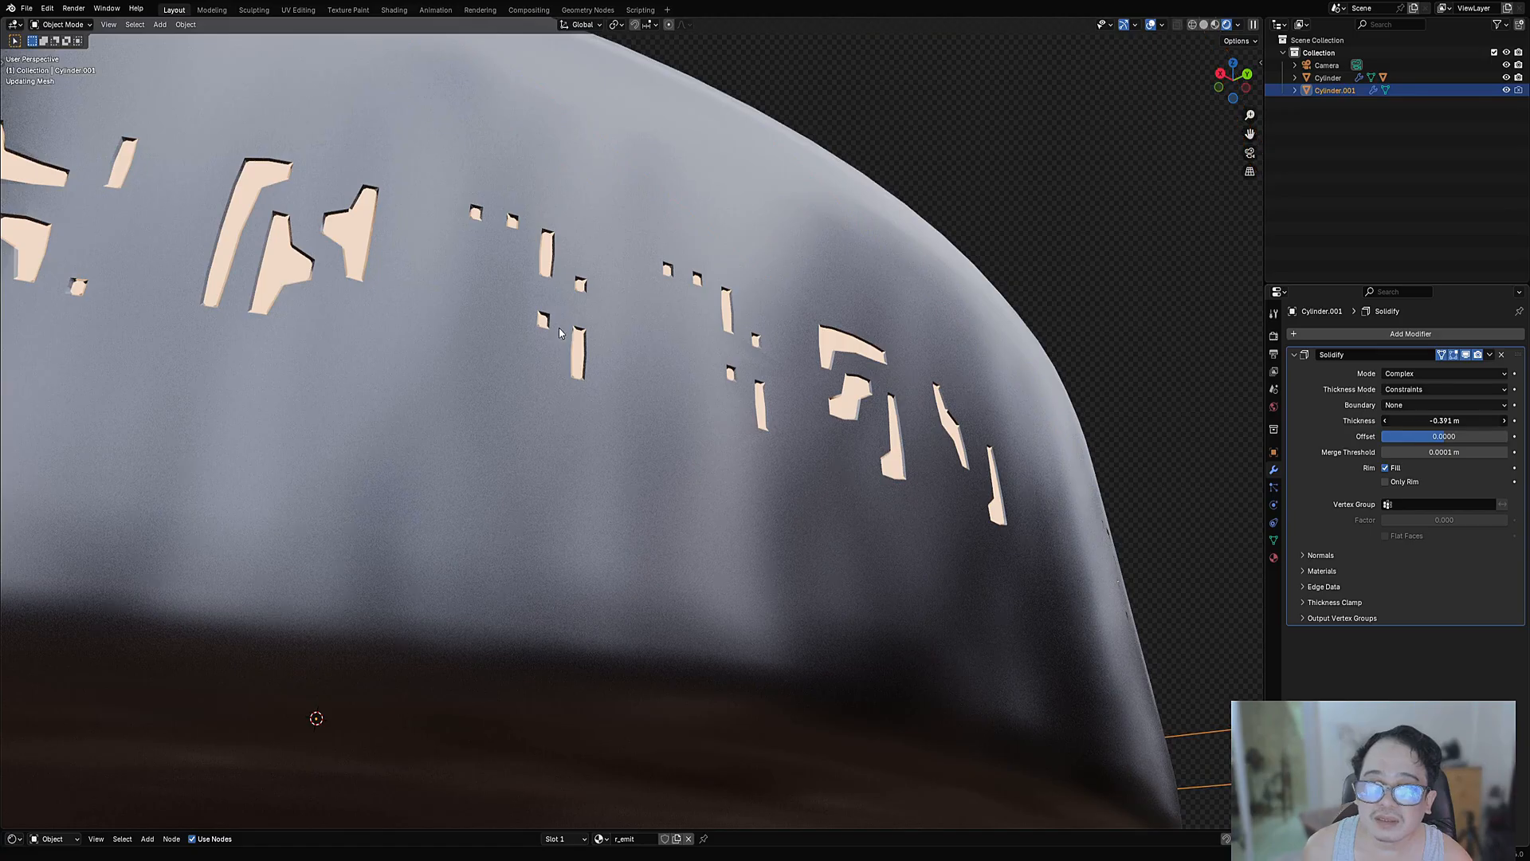
Inspect the cutter depth in wireframe display and try a Solidify thickness of 0.0056 m.
key("shift+z")
middle_click_drag(667, 300, 988, 398)
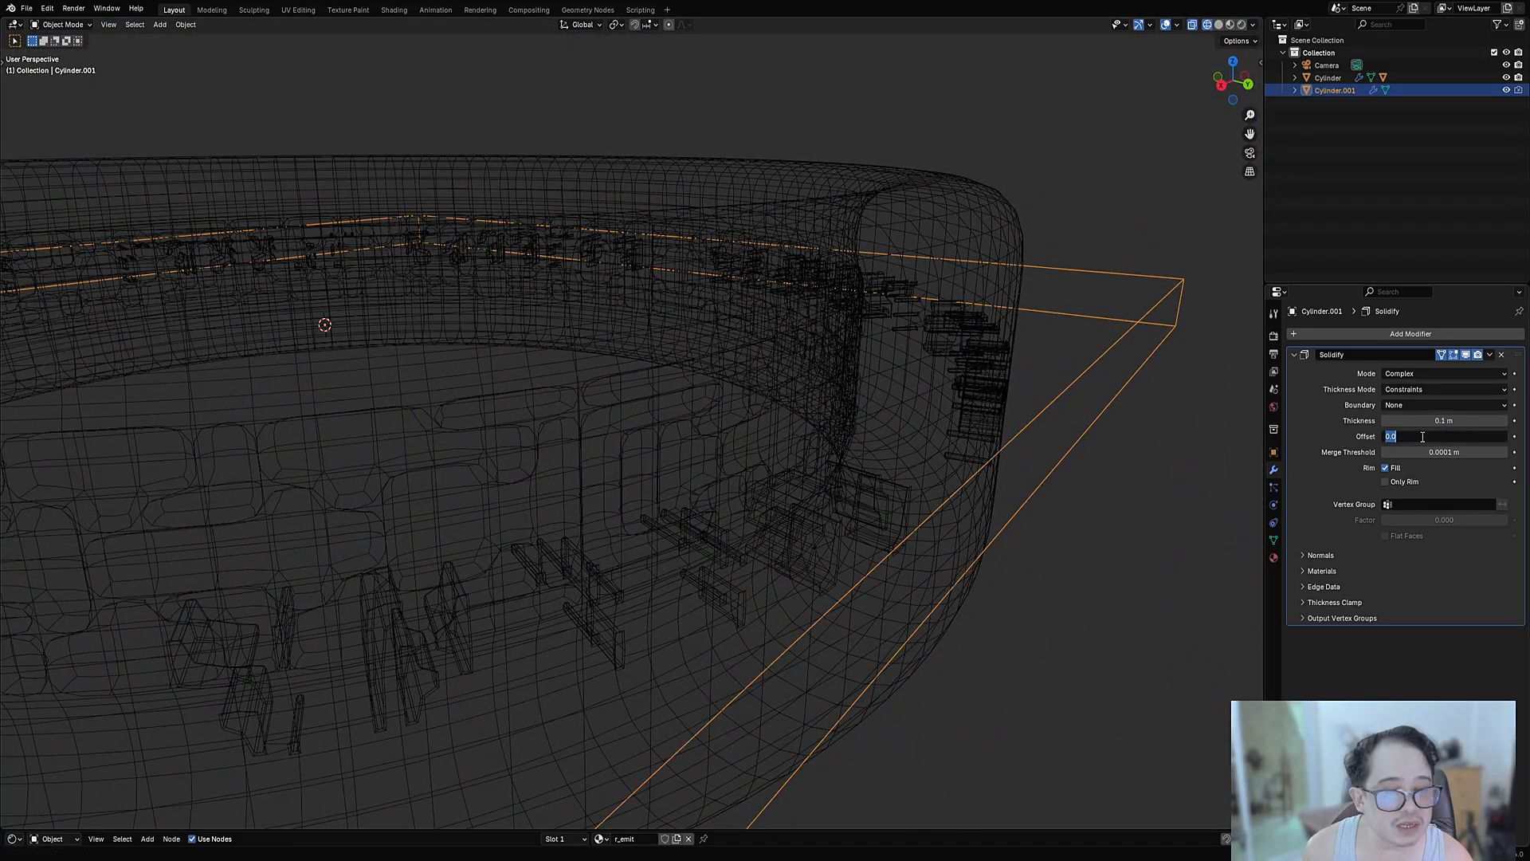
mouse_move(1428, 422)
left_mouse_down()
mouse_move(1355, 422)
mouse_move(1428, 421)
left_mouse_up()
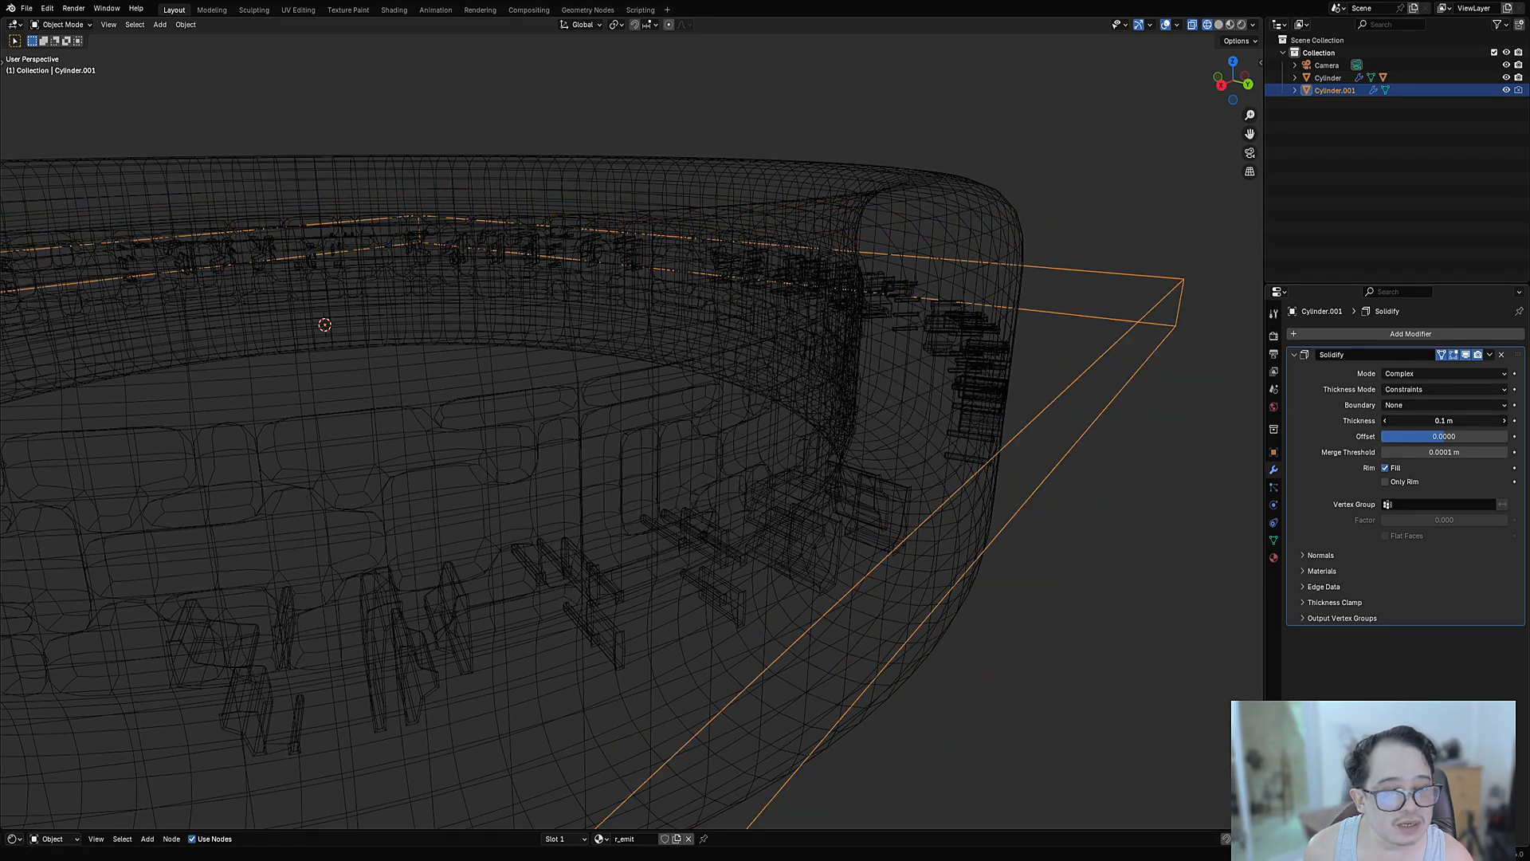
left_click(1422, 420)
type(".0056")
key("Return")
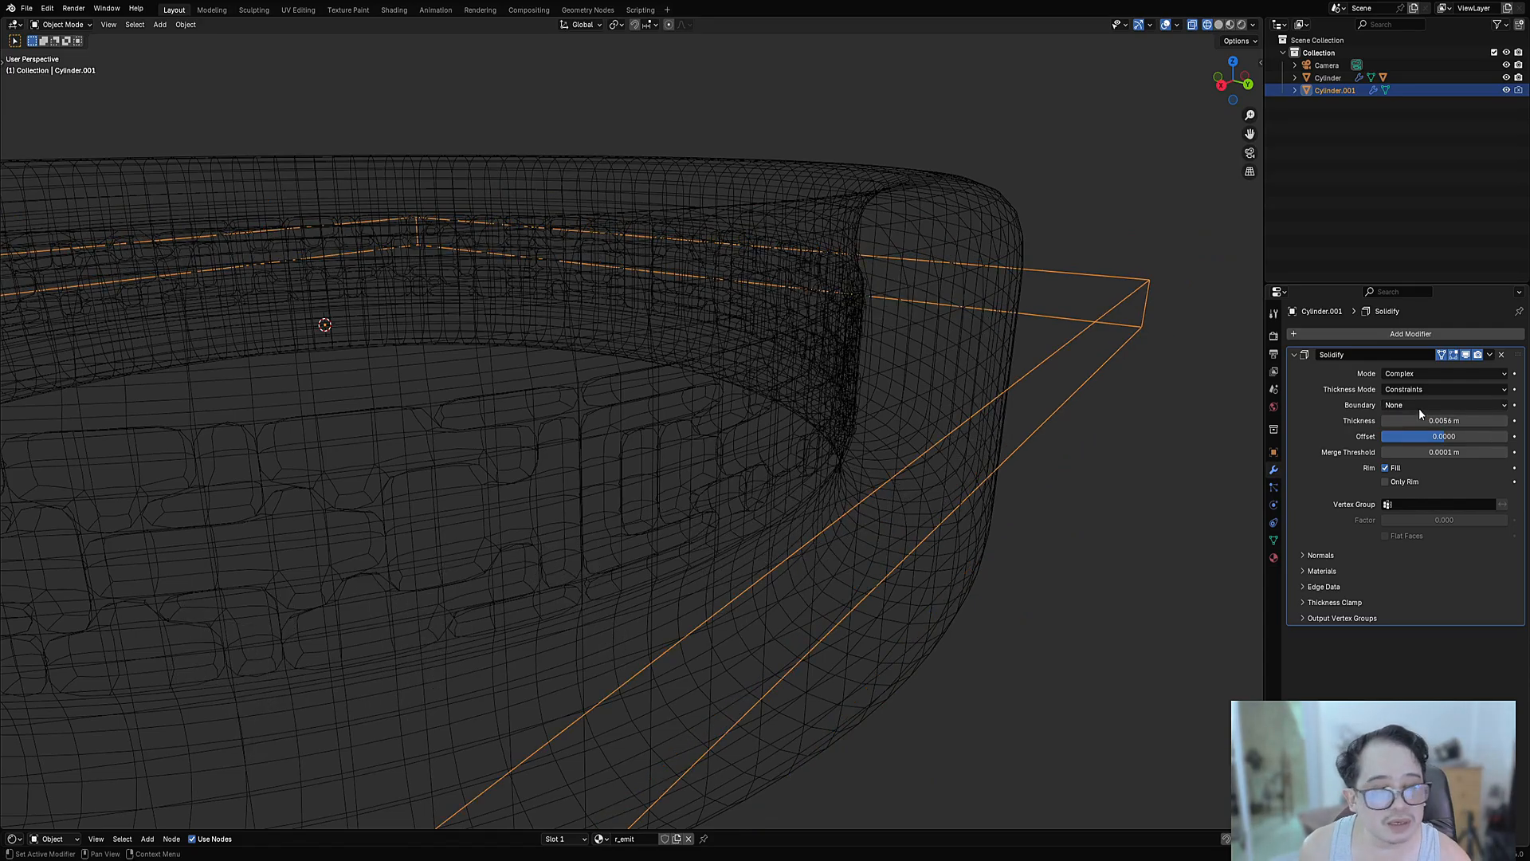
Return the inscription symbols' Solidify thickness to 0.01 m and view the whole ring in Rendered shading.
left_click(1423, 420)
type(".0")
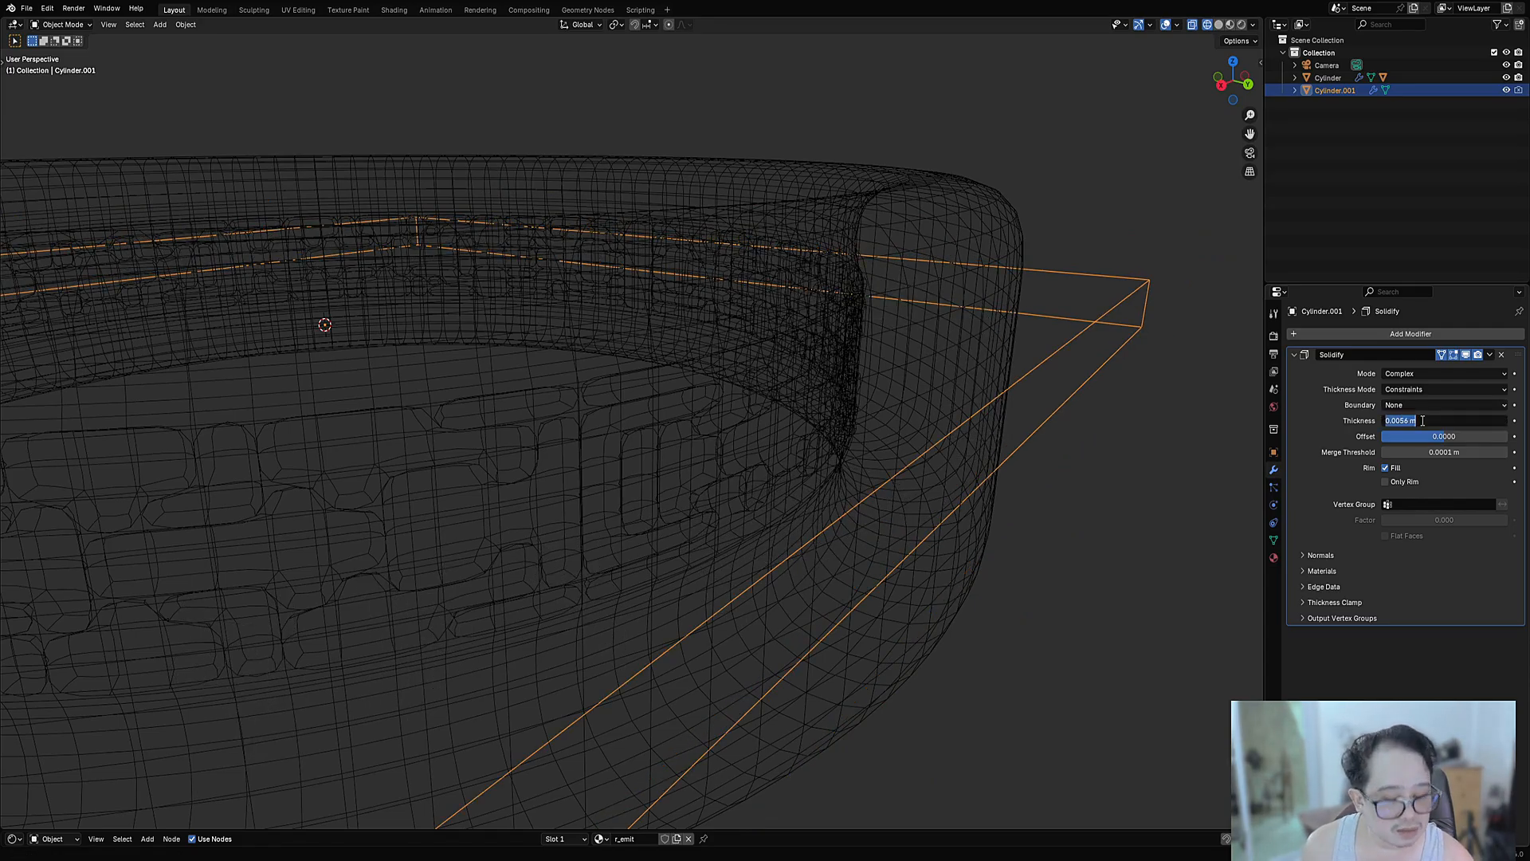
type("1")
key("Return")
mouse_move(901, 558)
middle_mouse_down()
mouse_move(754, 588)
mouse_move(801, 496)
mouse_move(742, 499)
mouse_move(724, 453)
mouse_move(658, 467)
mouse_move(791, 480)
mouse_move(725, 486)
mouse_move(801, 516)
middle_mouse_up()
key("shift+z")
scroll(725, 452, "down", 4)
middle_click_drag(734, 666, 858, 548)
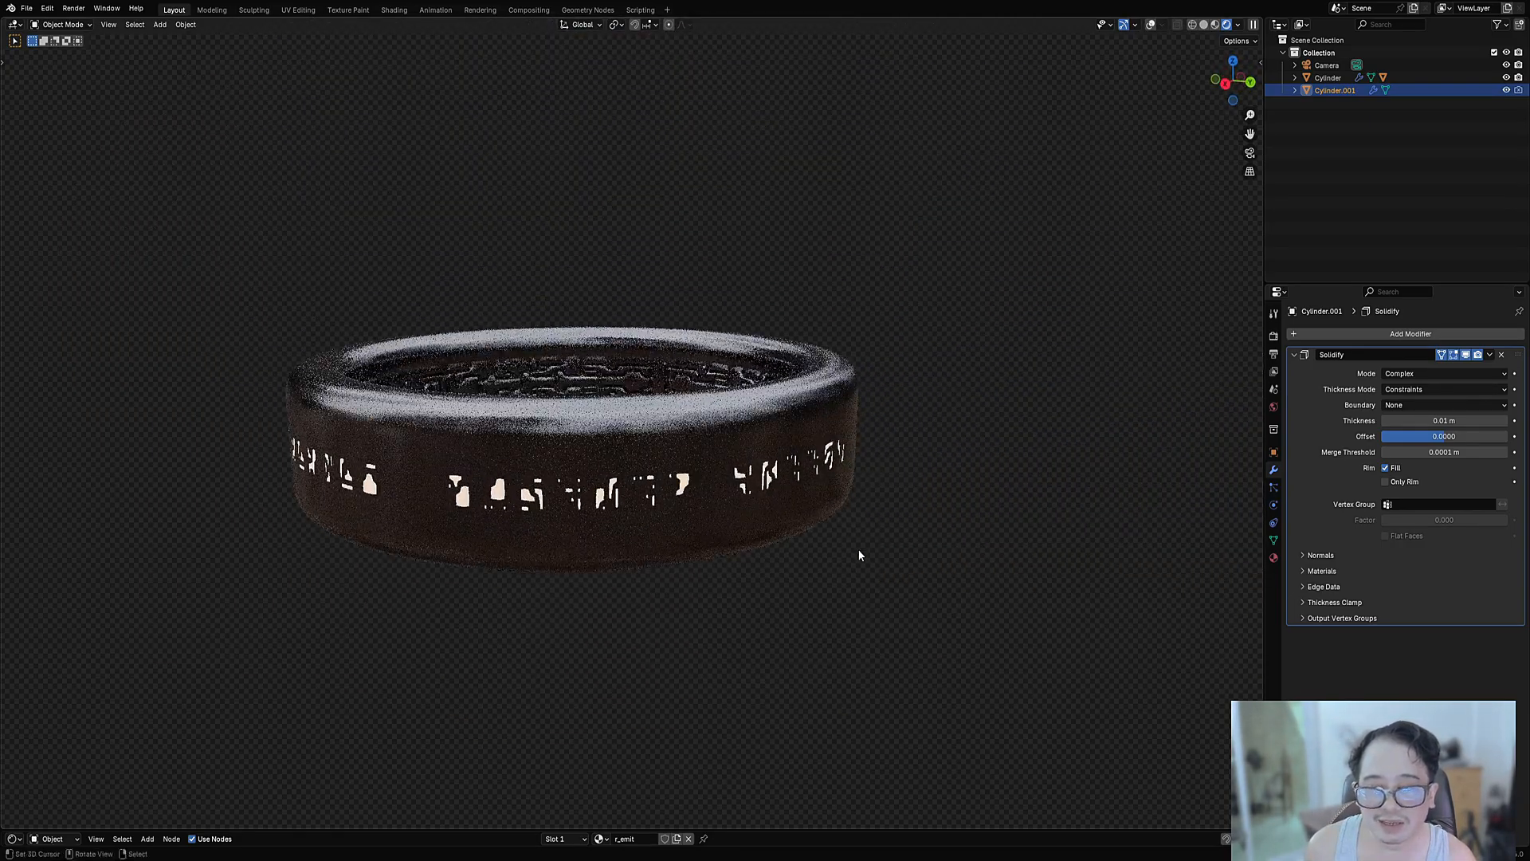
Try moving the ring away from the inscription symbols to test the live Boolean cut.
left_click(763, 386)
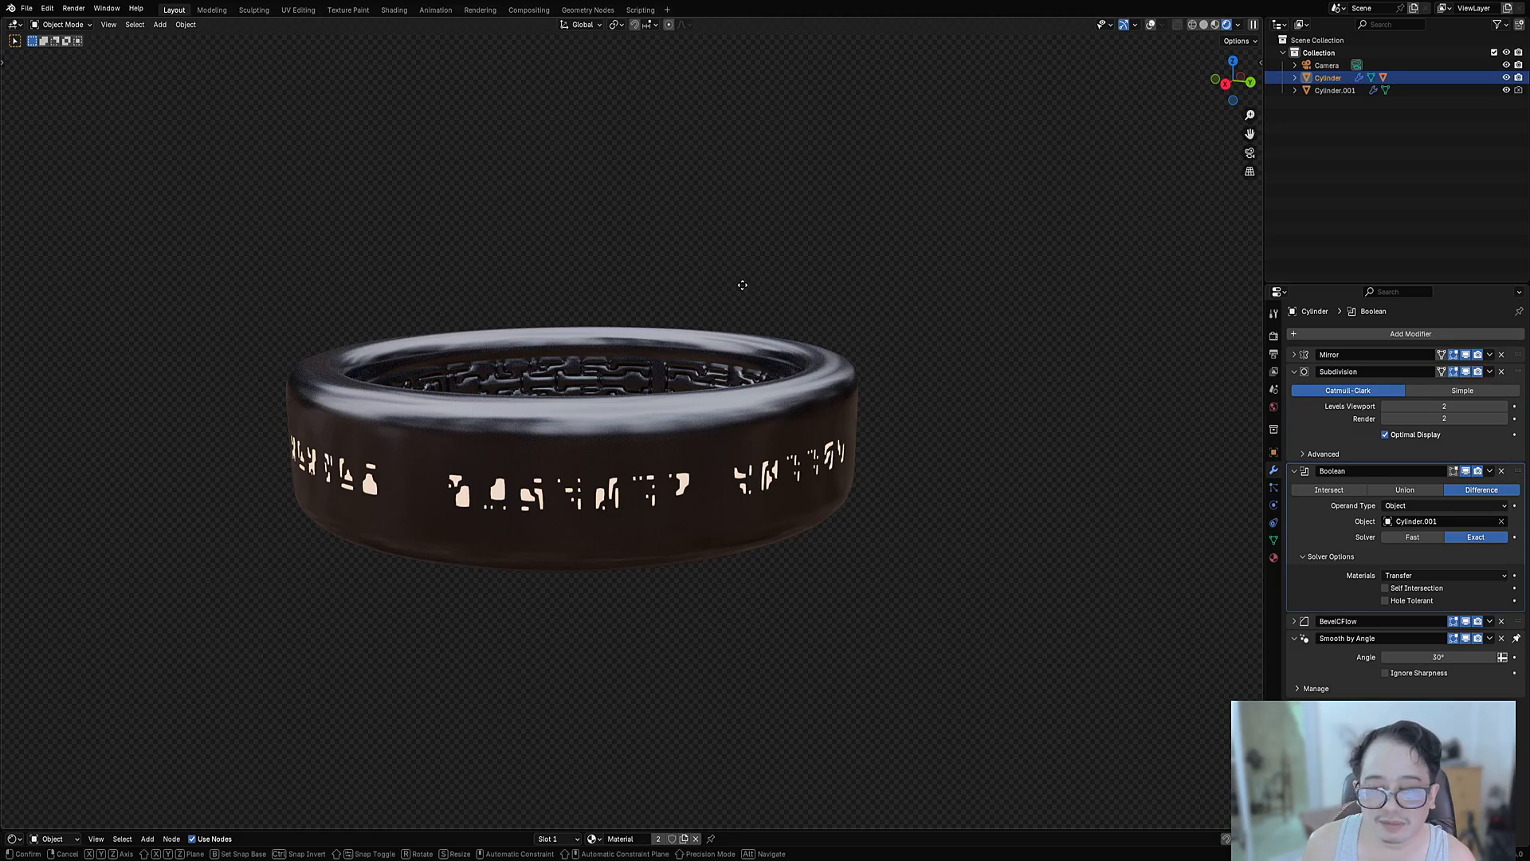
key("g")
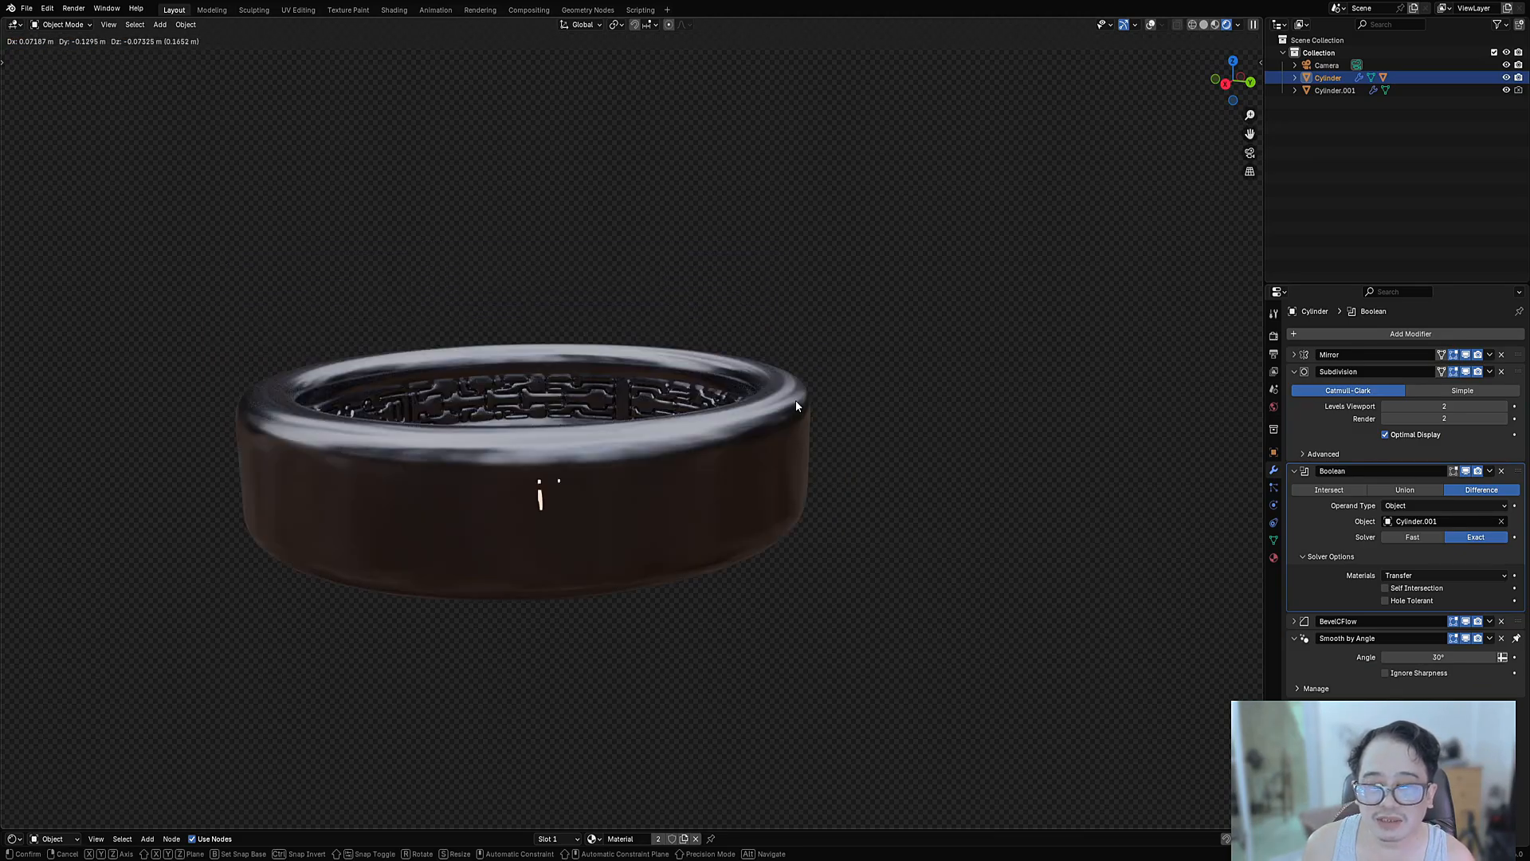
left_click(795, 400)
Maximize the 3D viewport and examine the whole ring with its glowing engraved symbols.
middle_click_drag(816, 472, 986, 458)
key("ctrl+space")
scroll(986, 458, "up", 2)
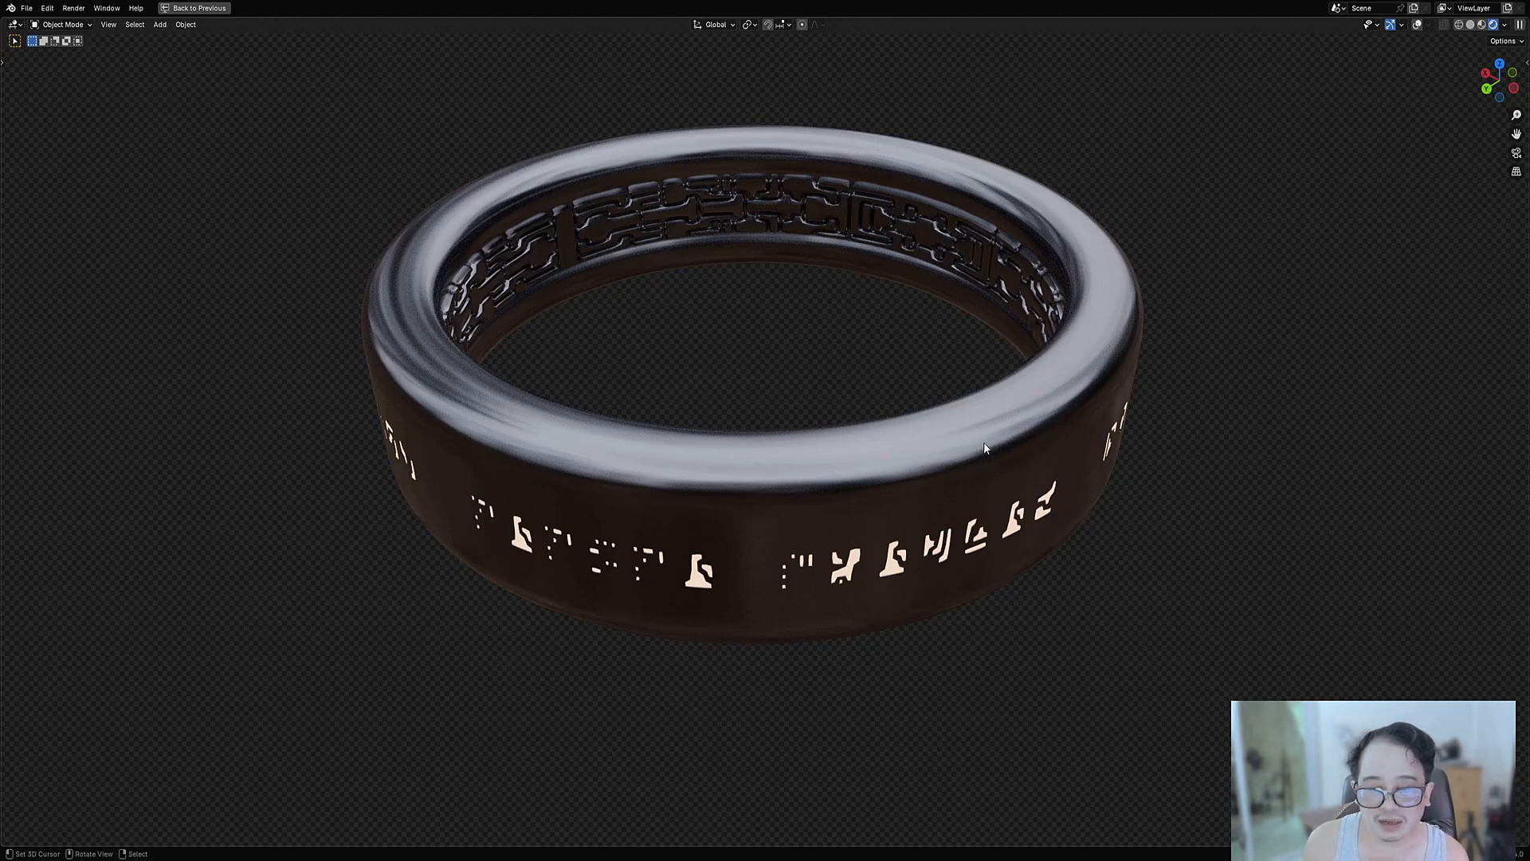
key("shift+q")
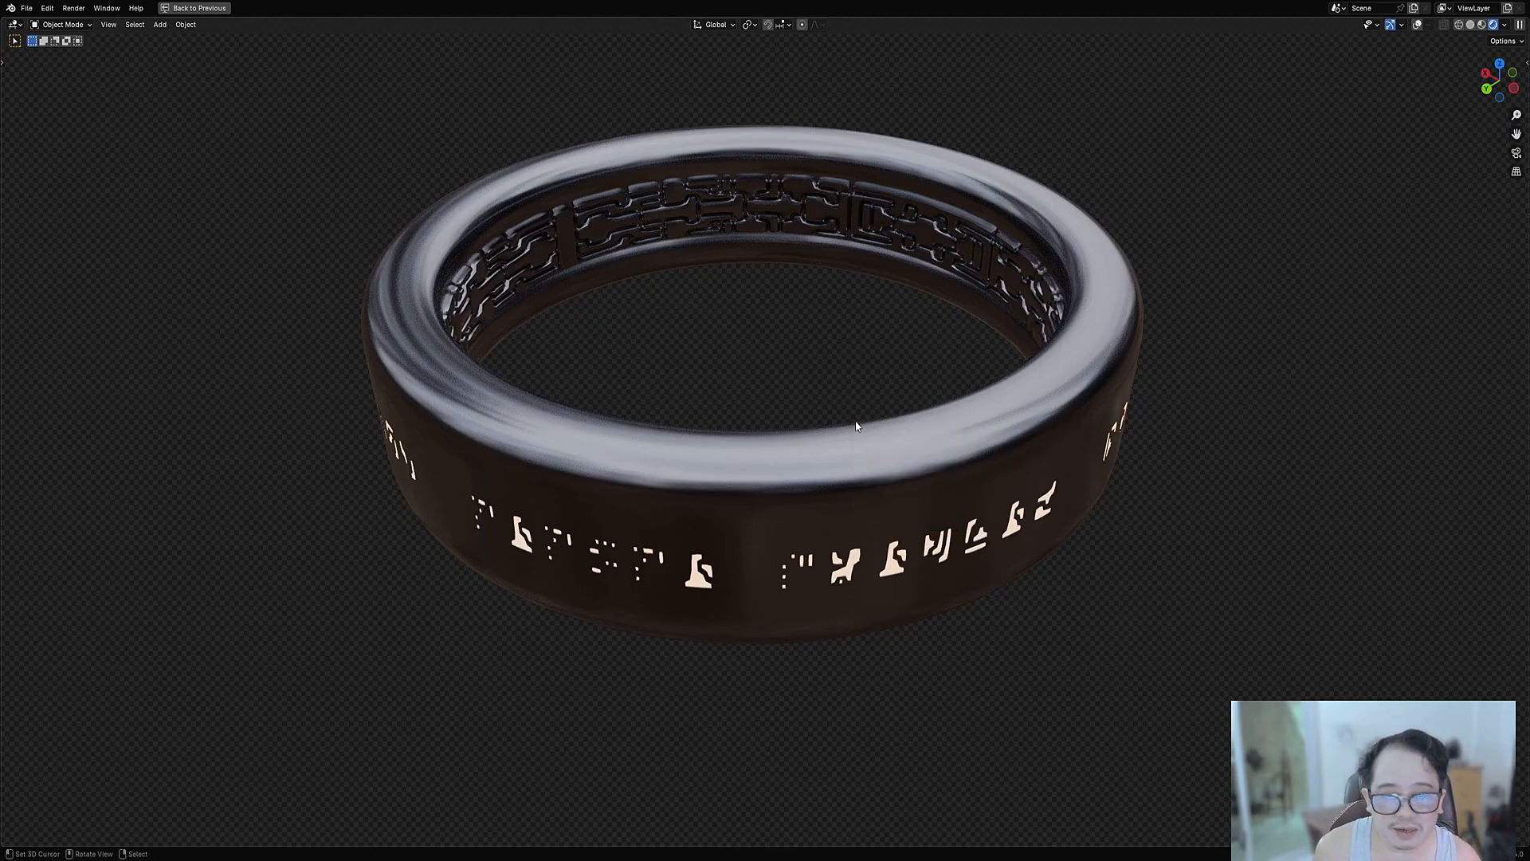
left_click_drag(887, 408, 892, 437, "shift")
middle_click_drag(887, 408, 892, 437, "shift")
left_click_drag(892, 437, 901, 464, "shift")
middle_click_drag(892, 437, 885, 490, "shift")
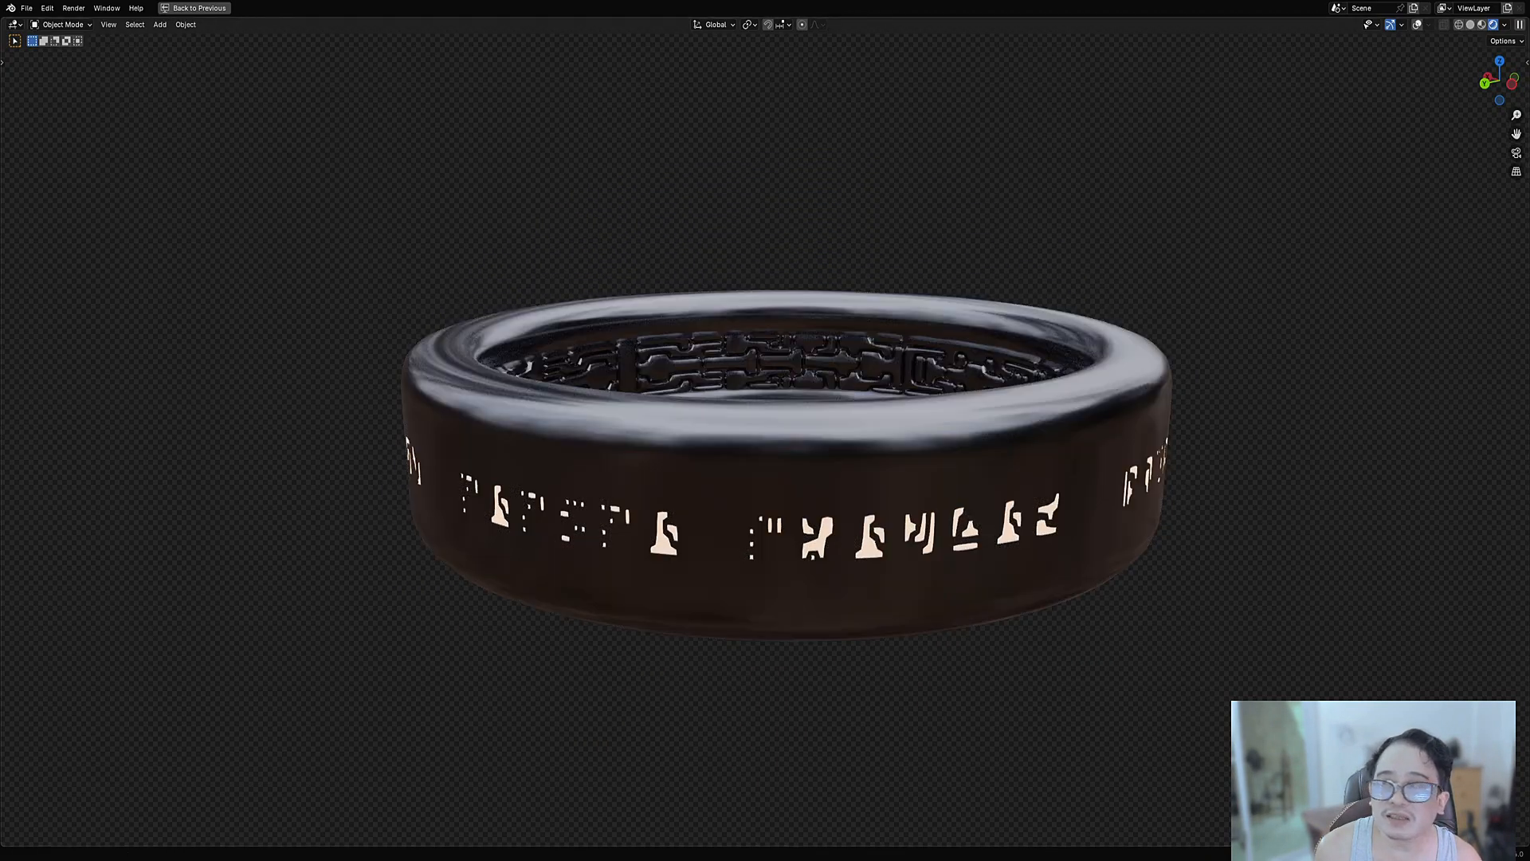